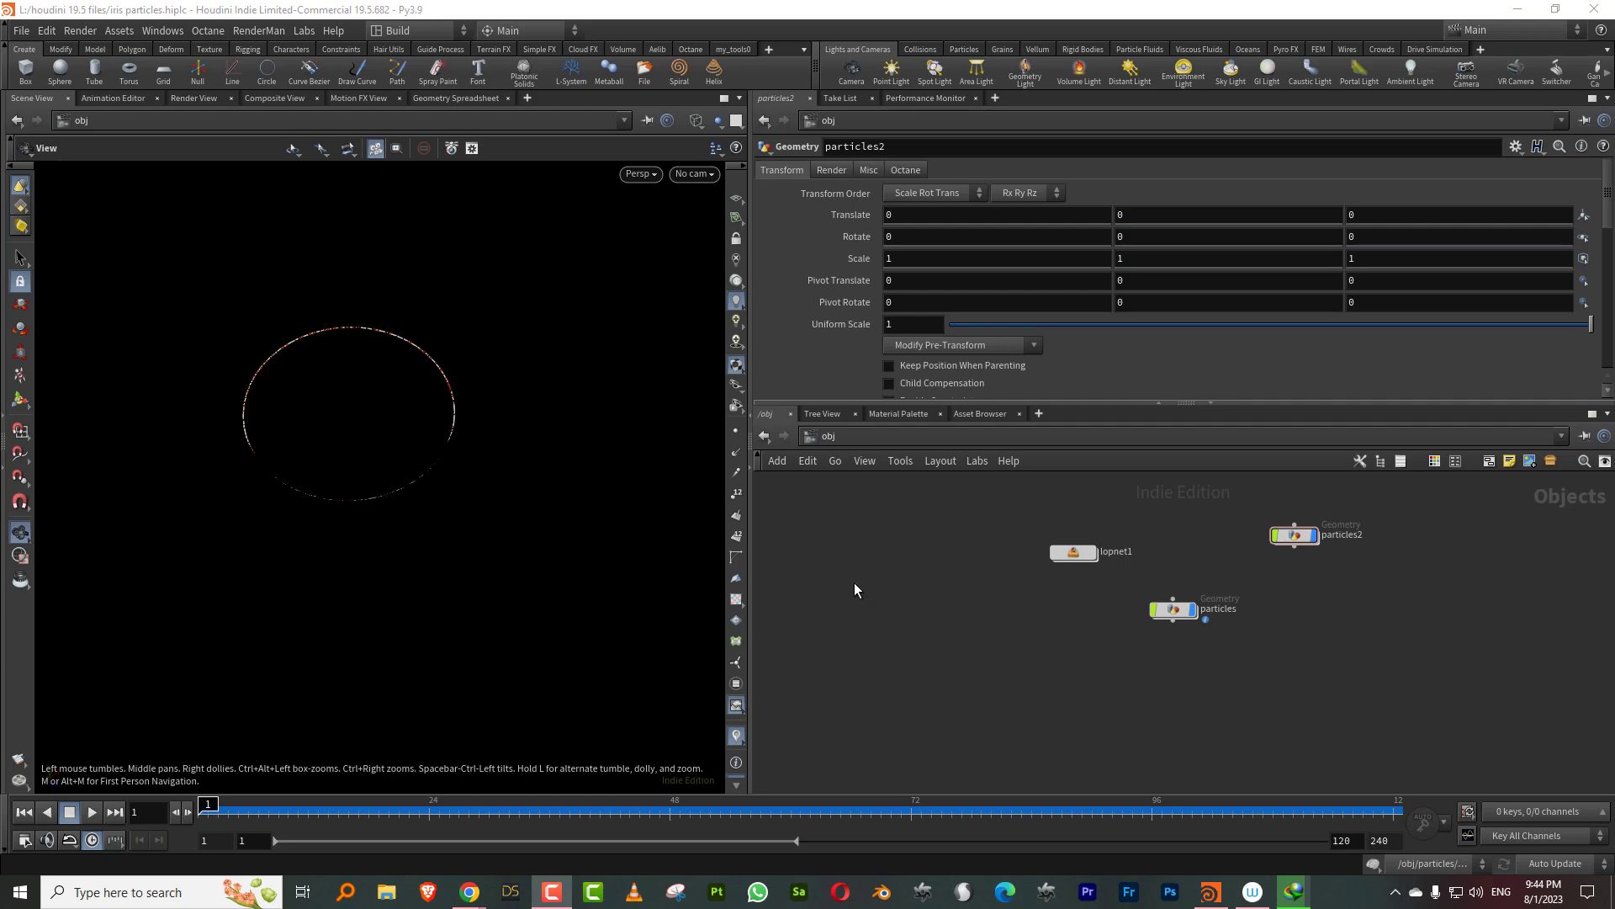
Step: View the eye particle reference animation on Instagram in Chrome and switch back to Houdini
mouse_move(469, 892)
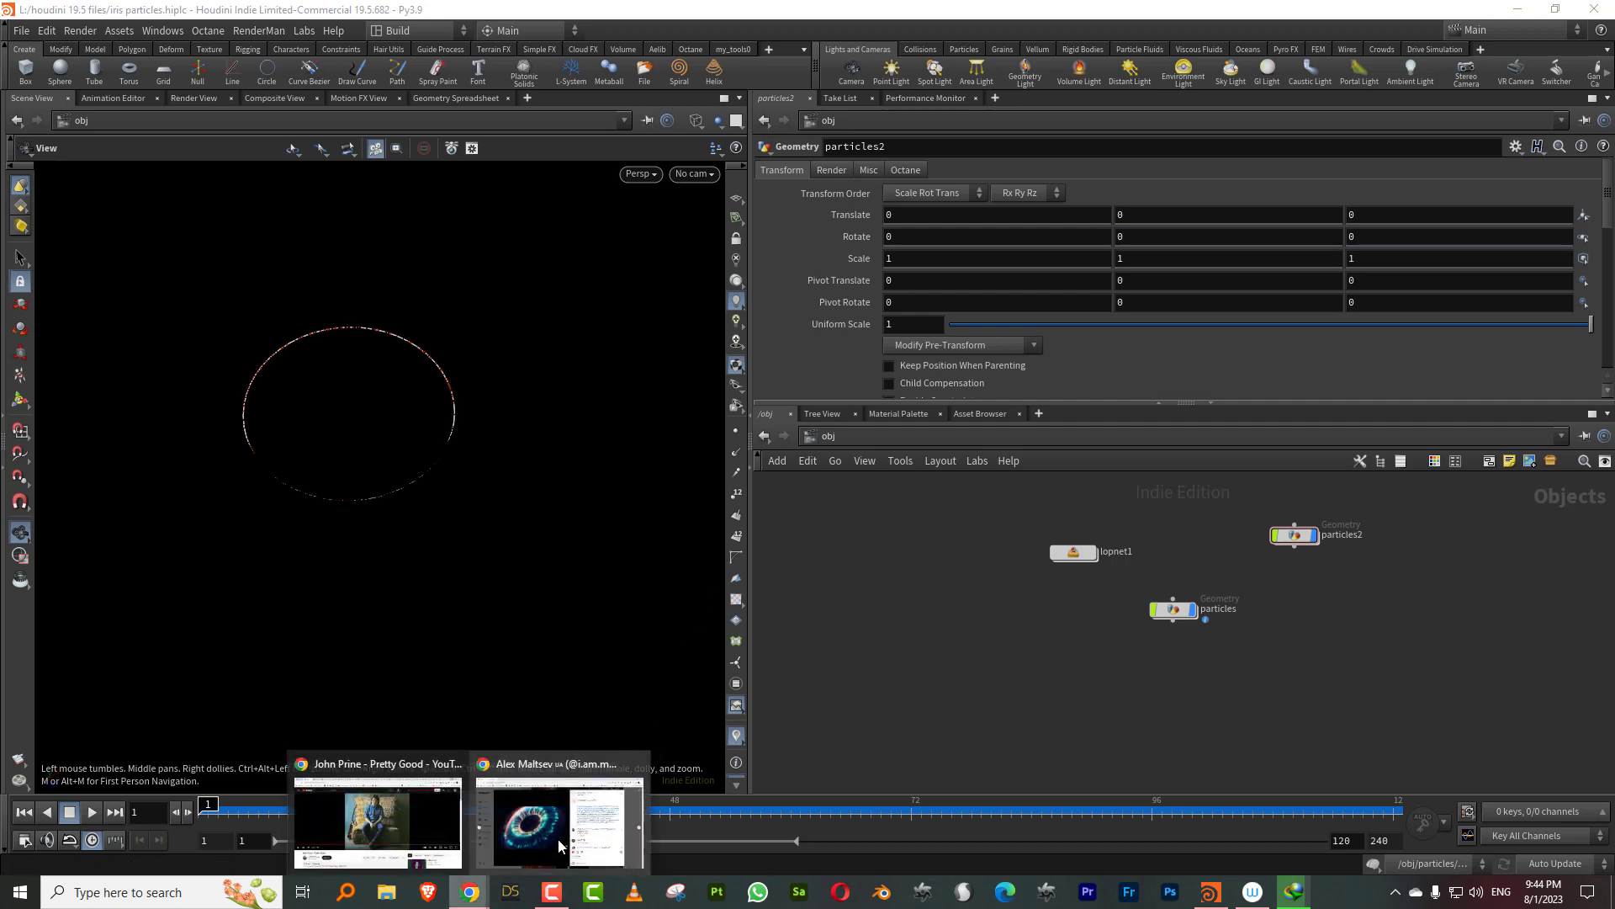
click(560, 833)
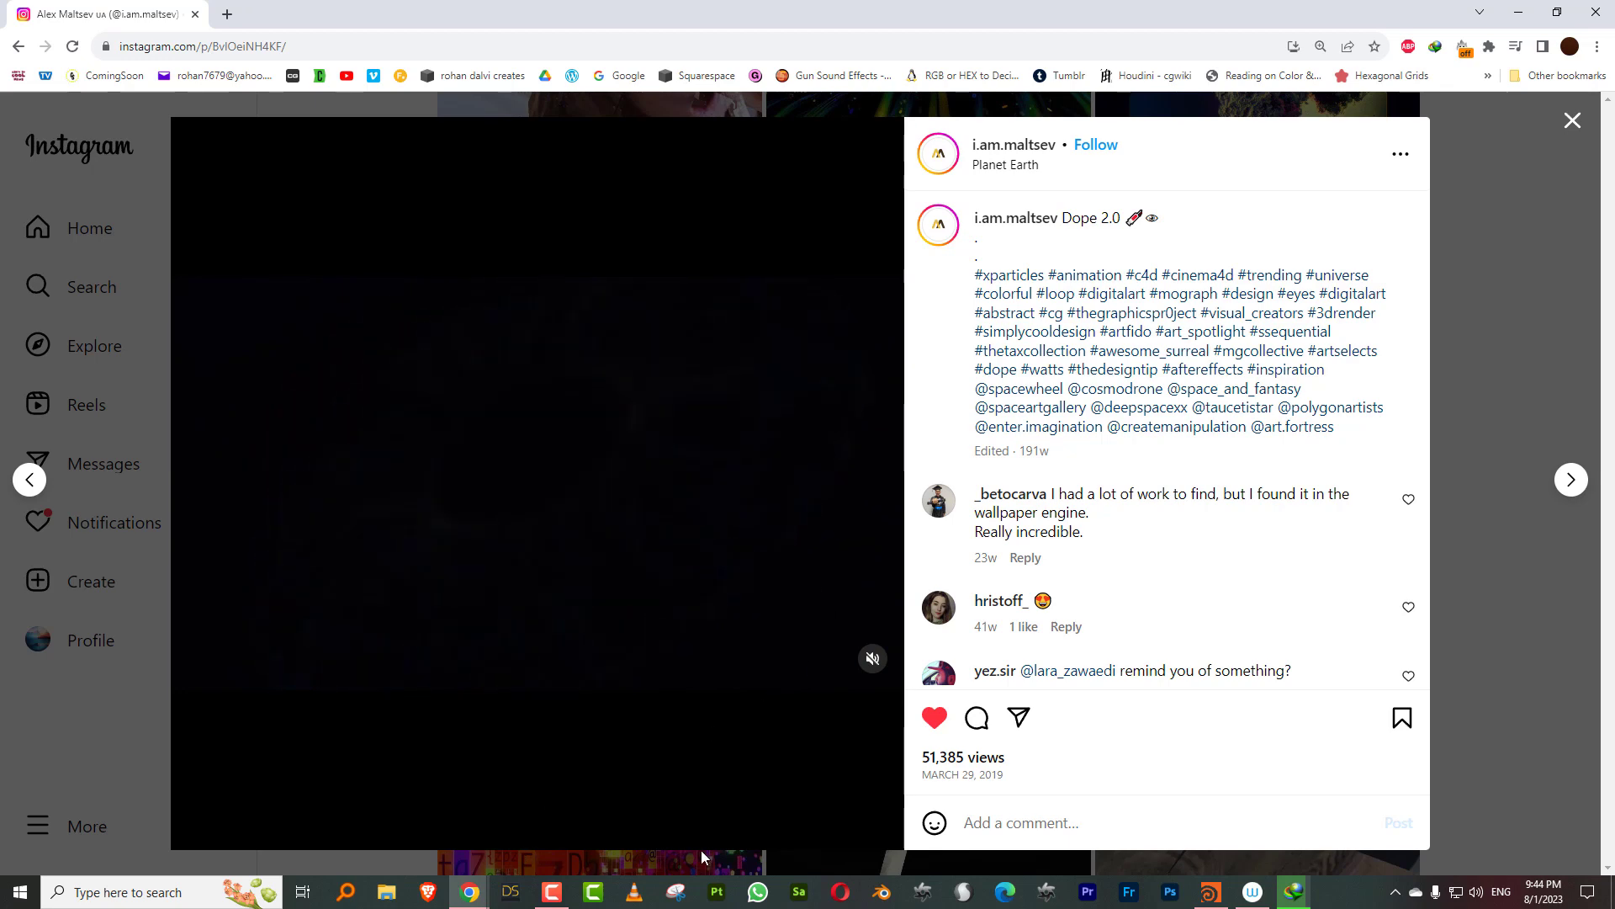
click(1210, 892)
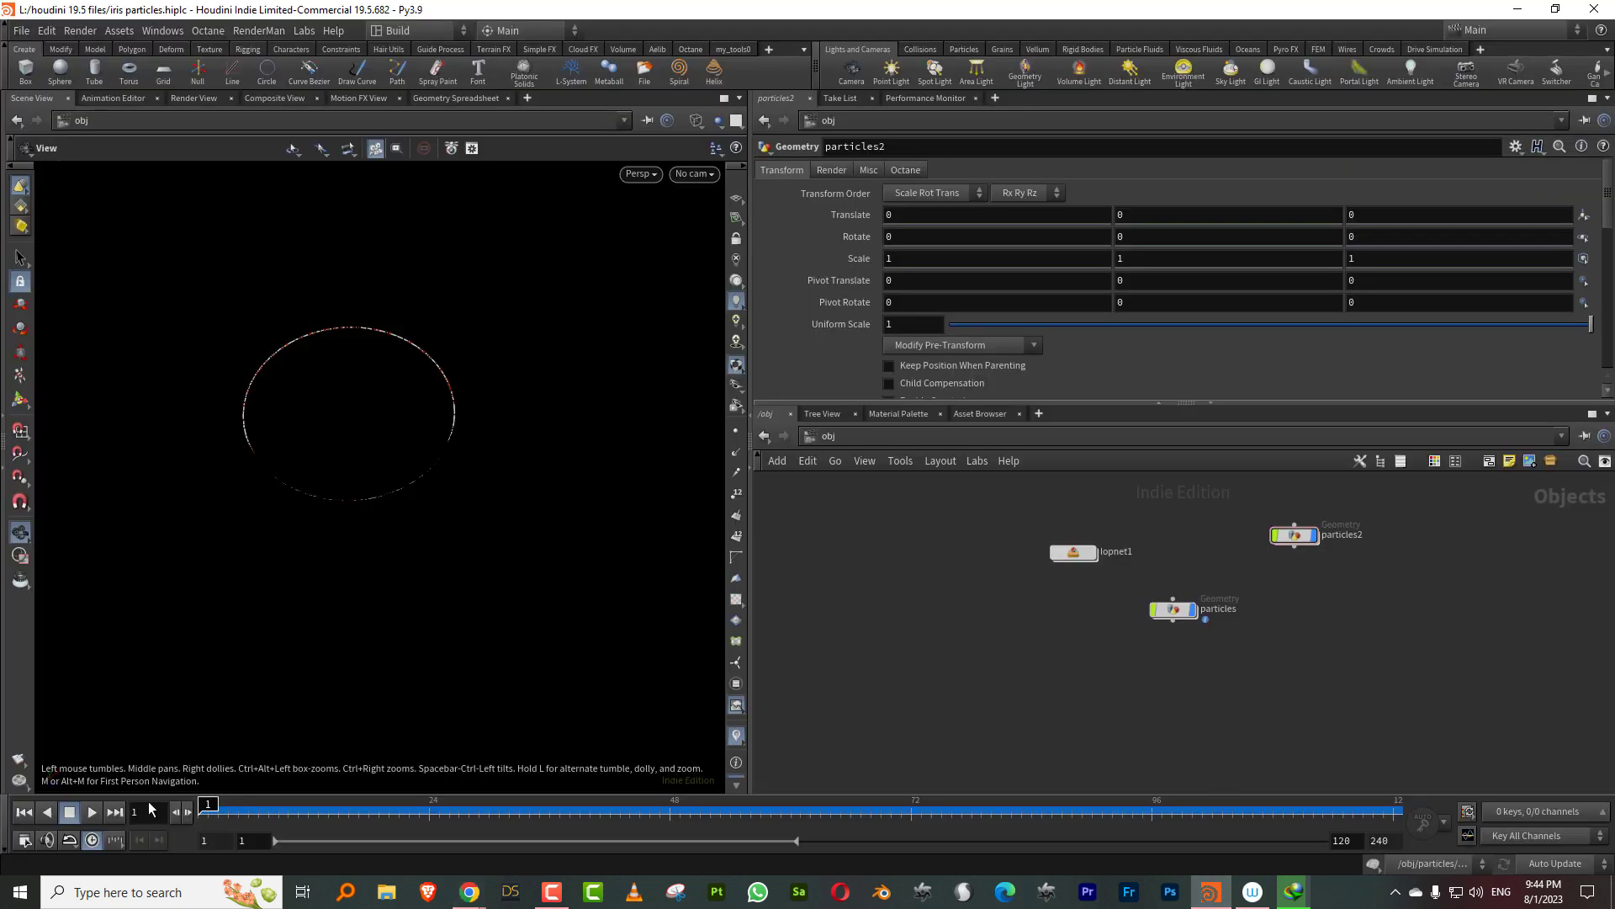
Step: Play the iris particle animation, examine the strands from an angled view, and stop playback
click(92, 812)
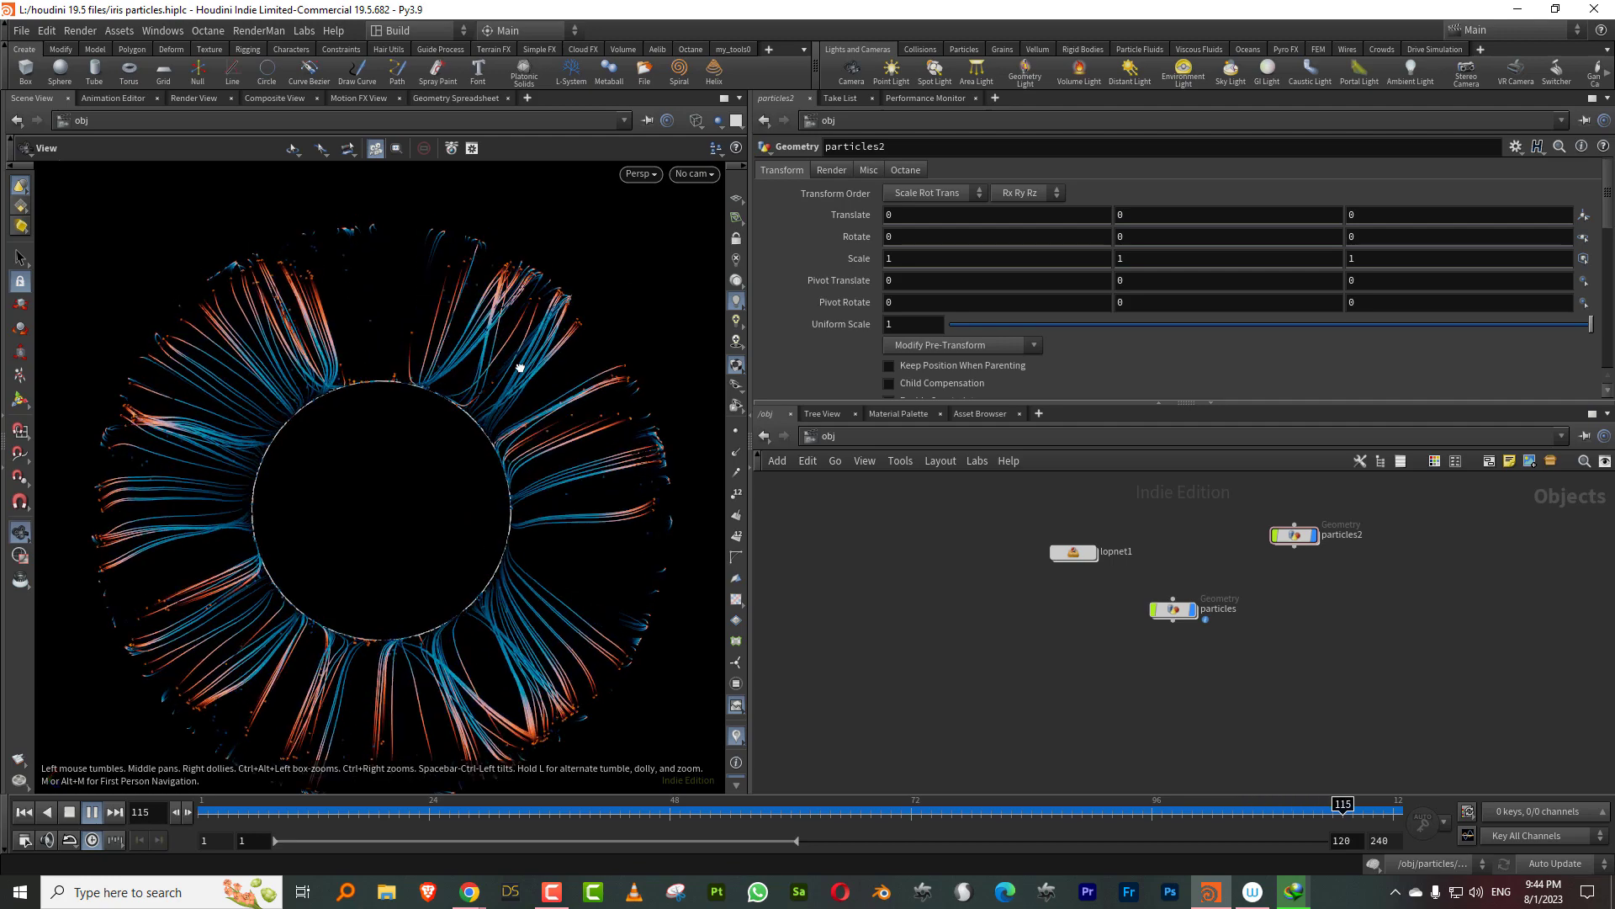
middle_drag(471, 460, 459, 380)
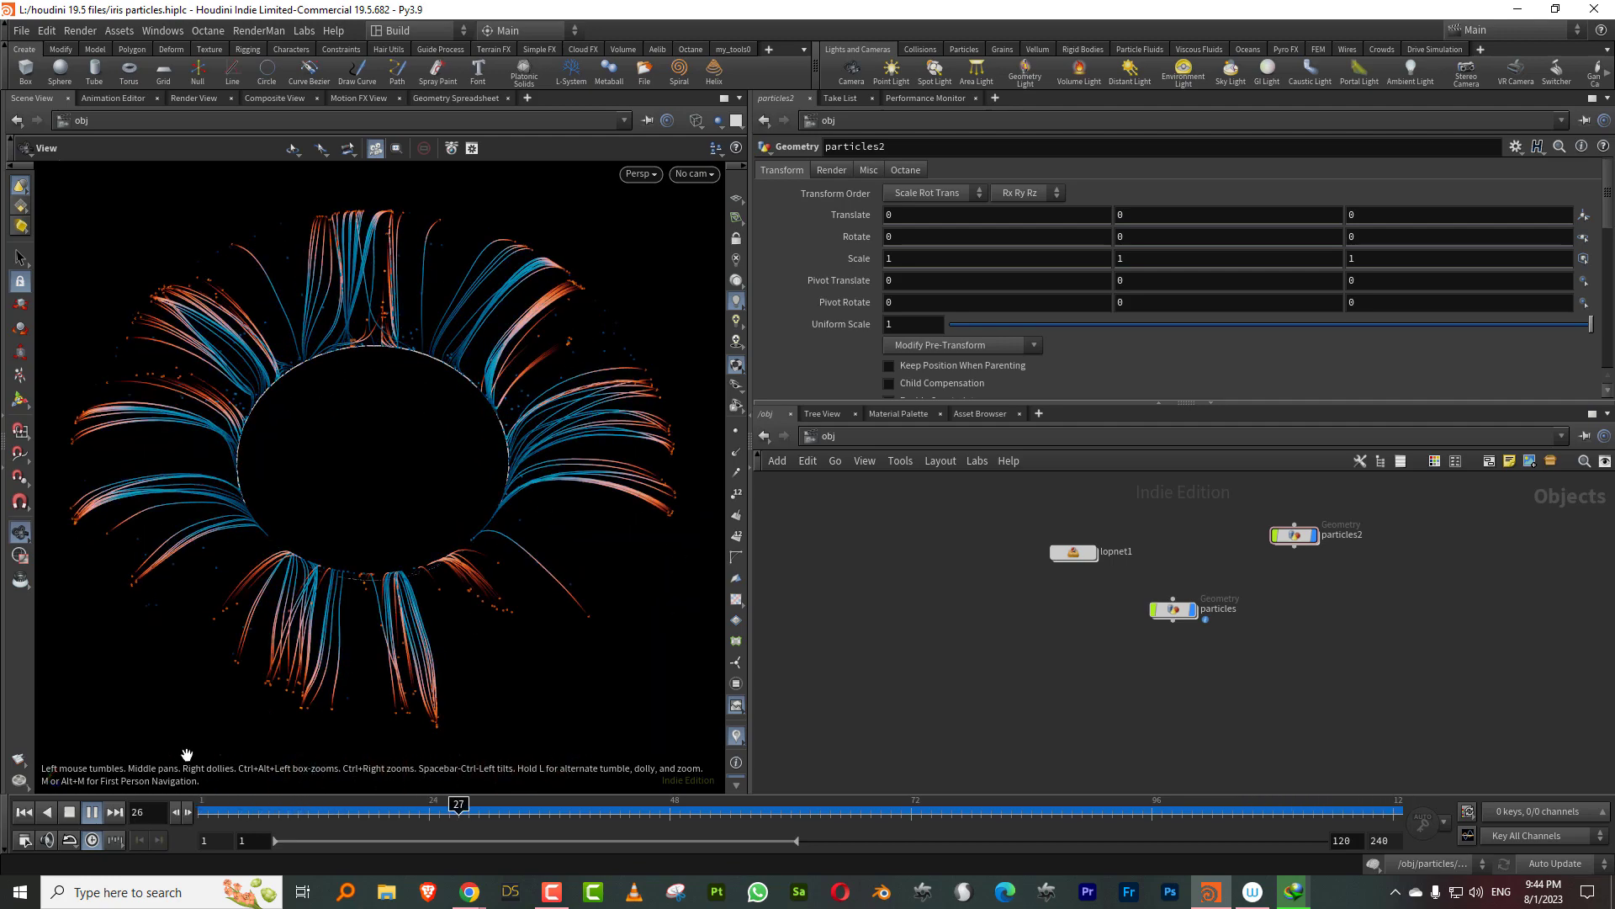
click(92, 813)
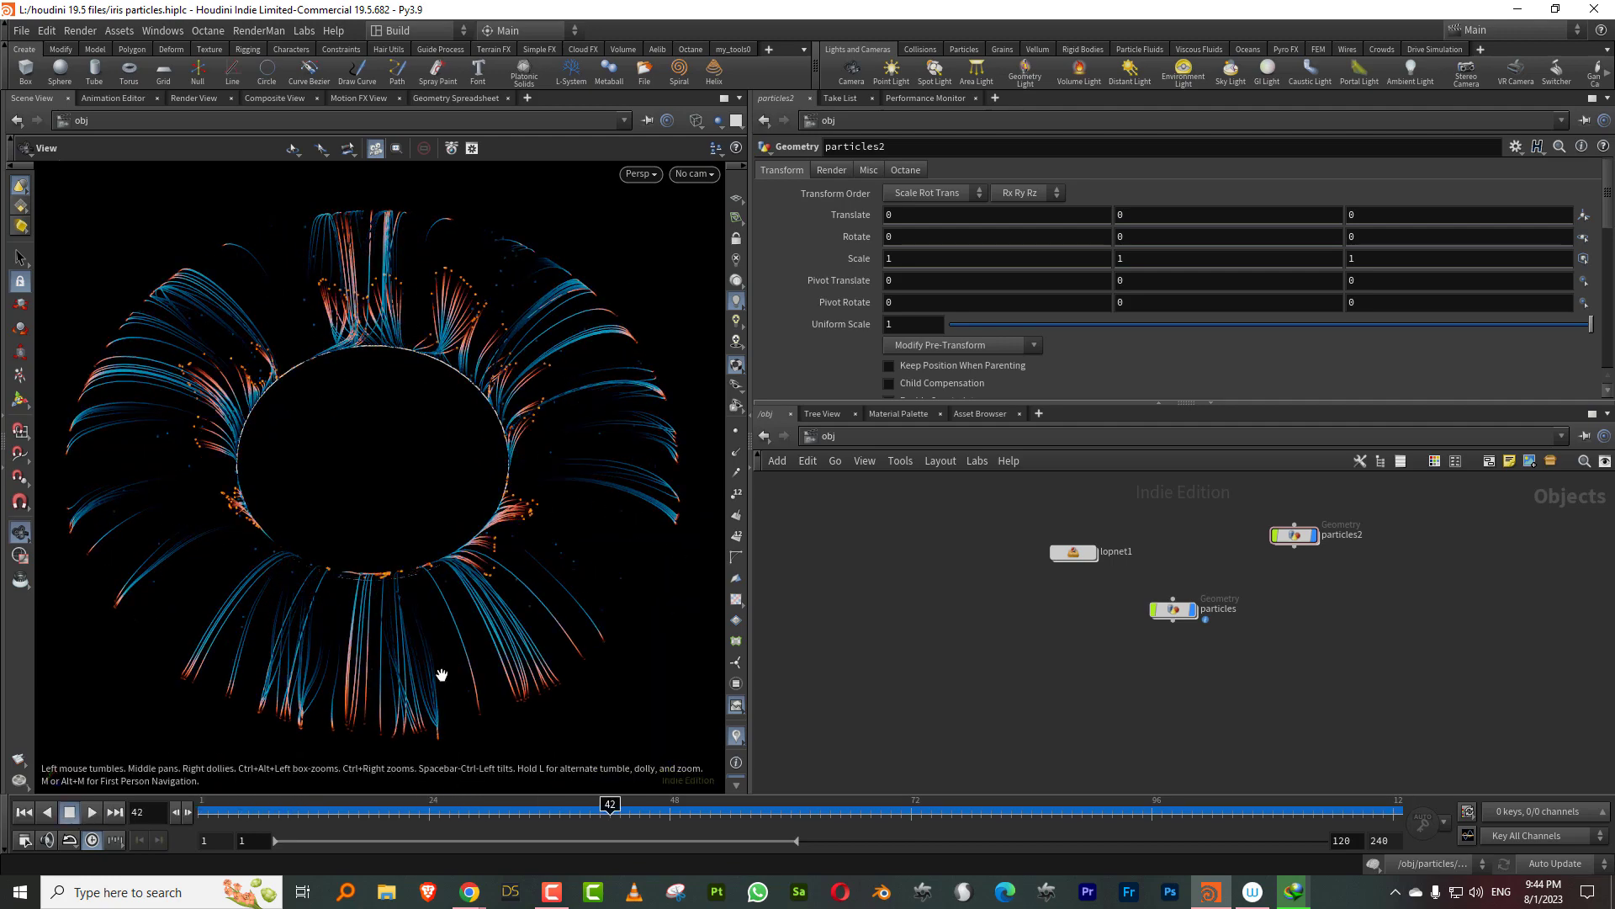
Step: Open the particles object's network and display its circle1 and sweep1 nodes in turn
double_click(1174, 609)
middle_drag(1116, 529, 1111, 658)
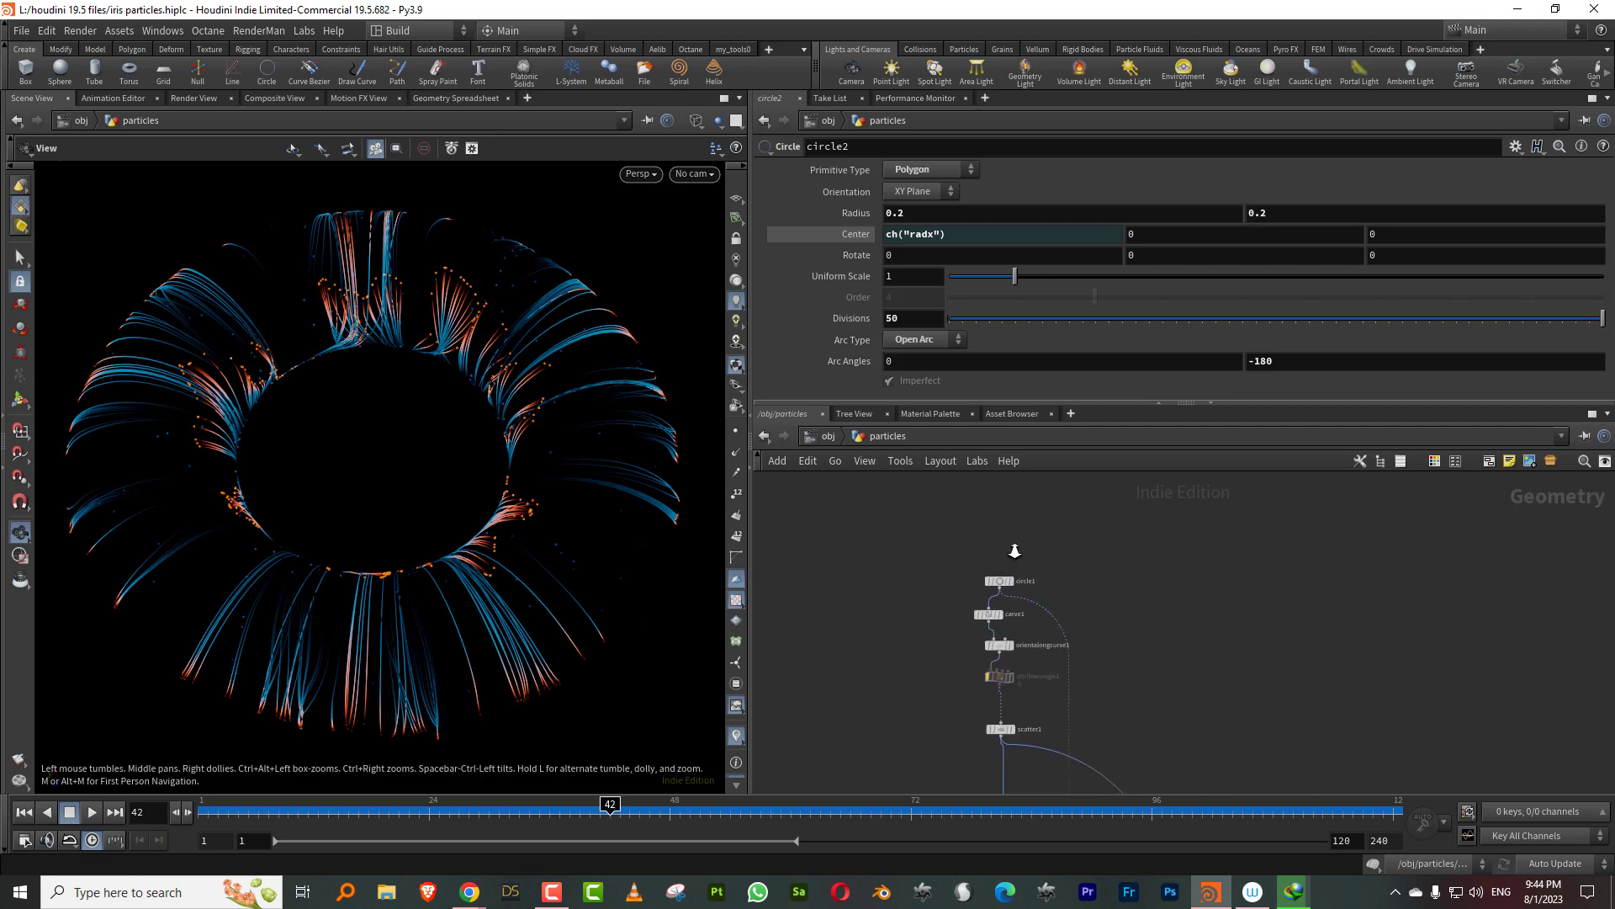
scroll(1011, 549, up, 4)
click(993, 611)
click(1014, 609)
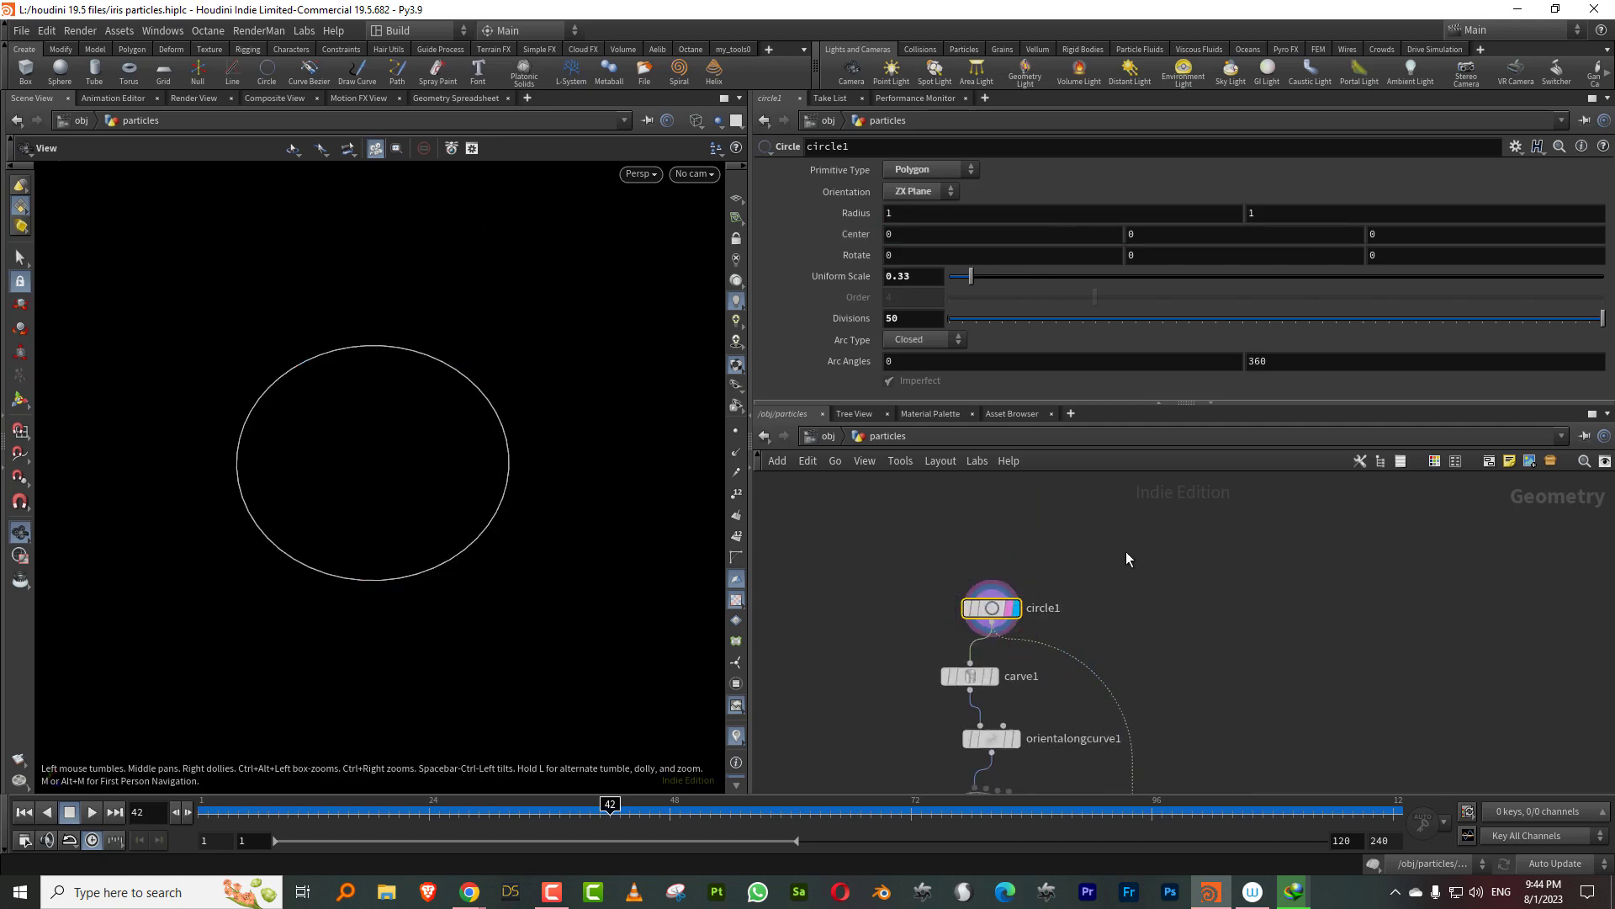
scroll(1144, 472, down, 5)
scroll(1193, 571, up, 8)
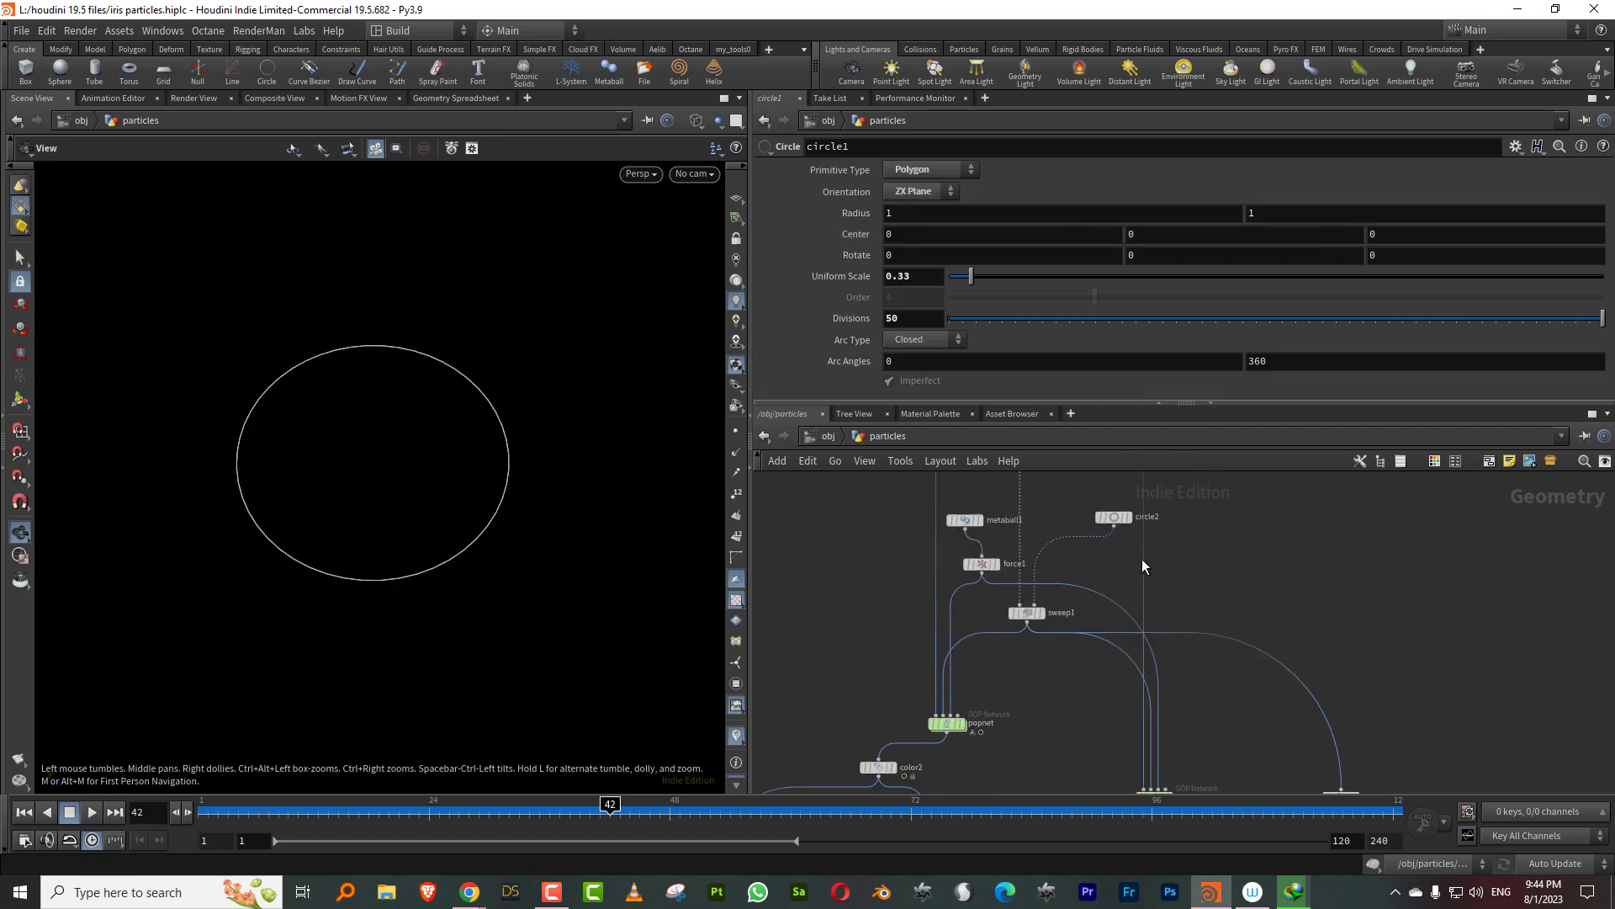
click(1027, 623)
click(1006, 621)
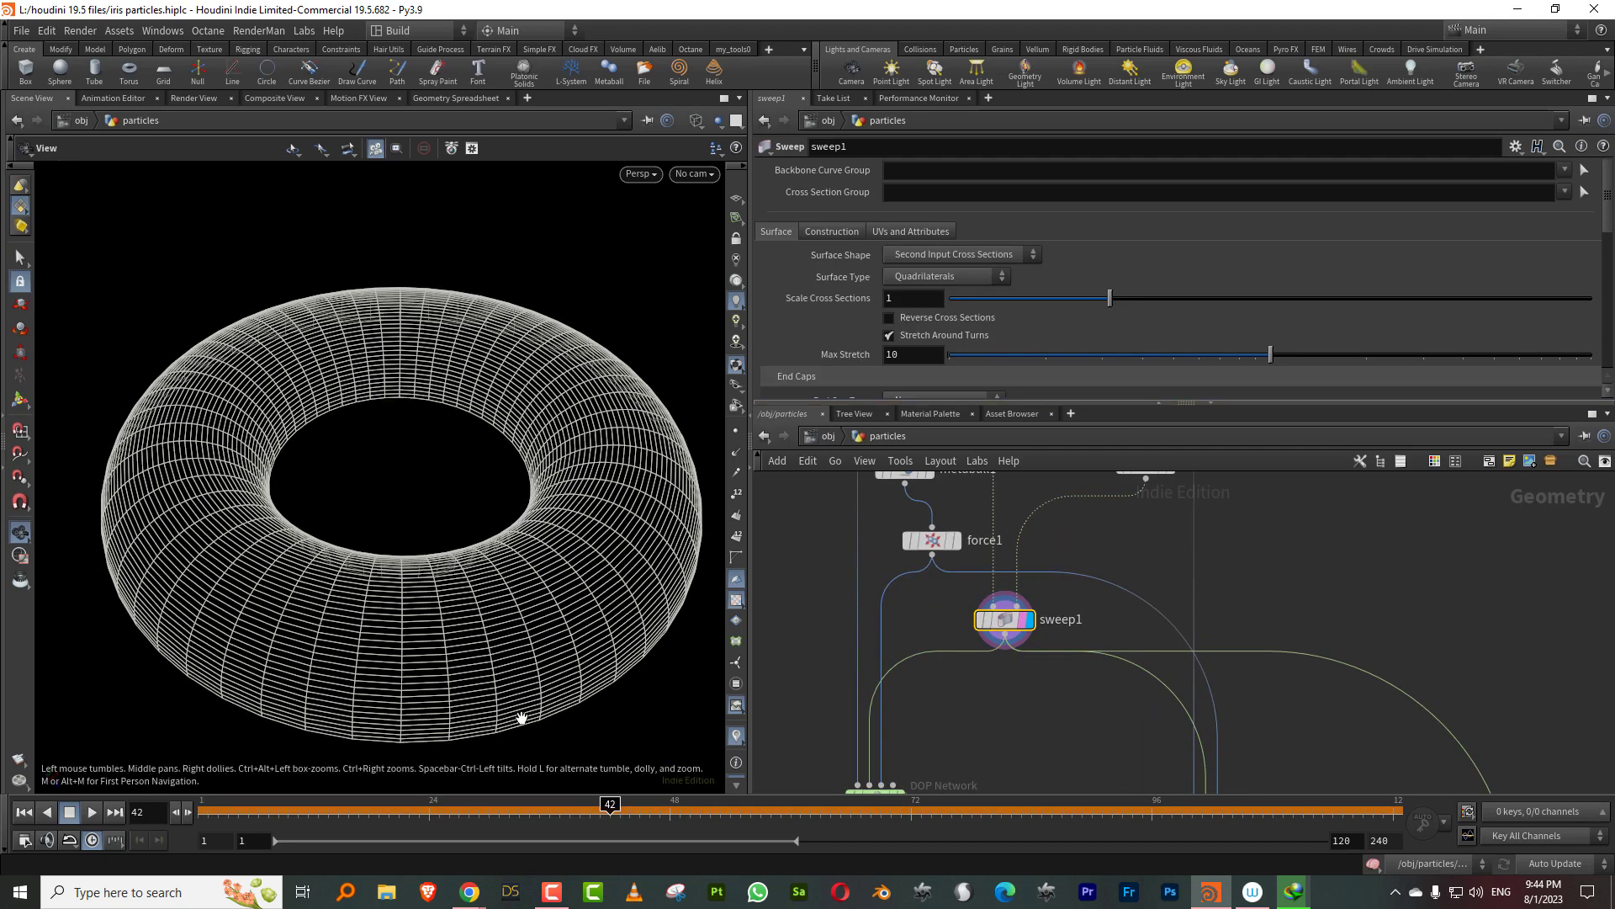
Step: Return to frame 1 and open the particles2 object's network with rounded wires in an enlarged network view
drag(340, 815, 195, 821)
click(810, 436)
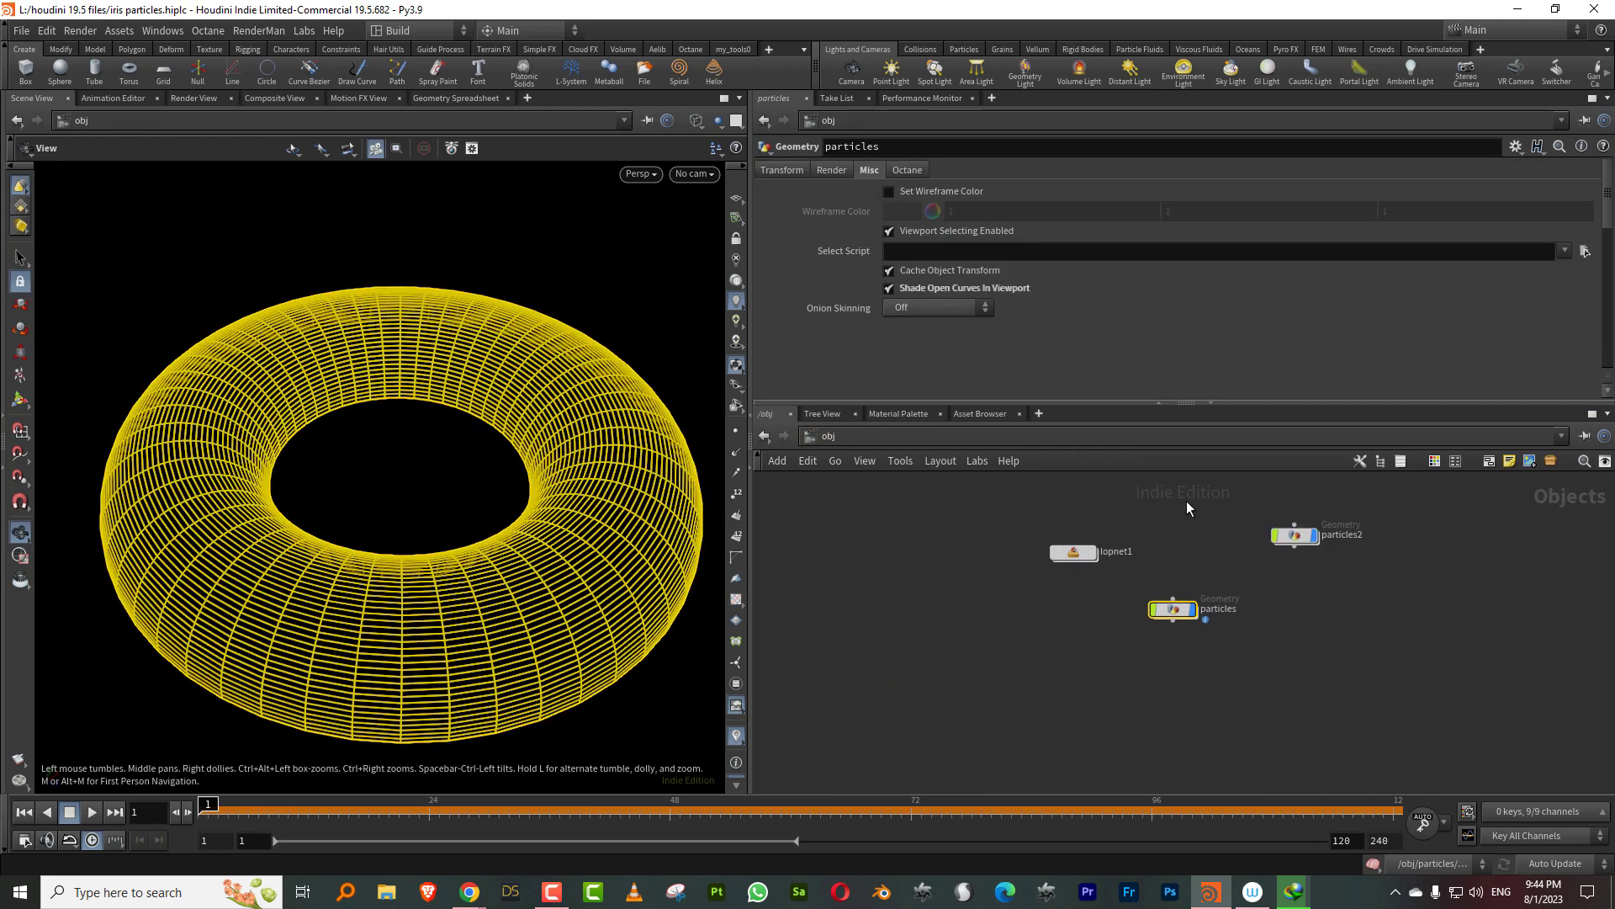
double_click(1294, 538)
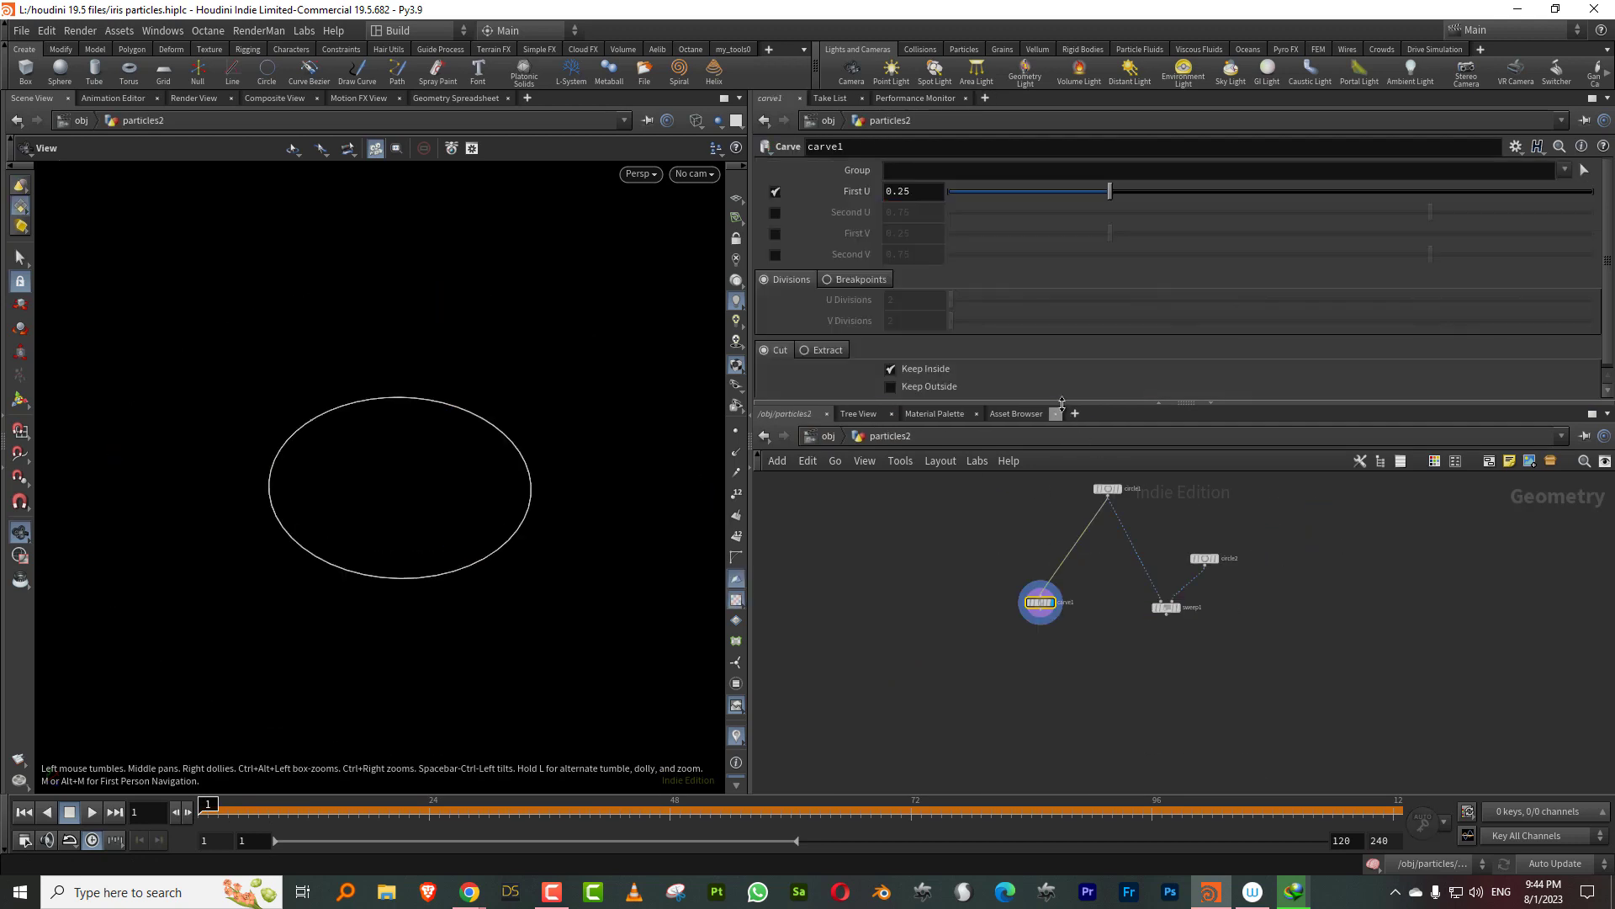
drag(1061, 403, 1062, 294)
middle_drag(1103, 518, 1077, 523)
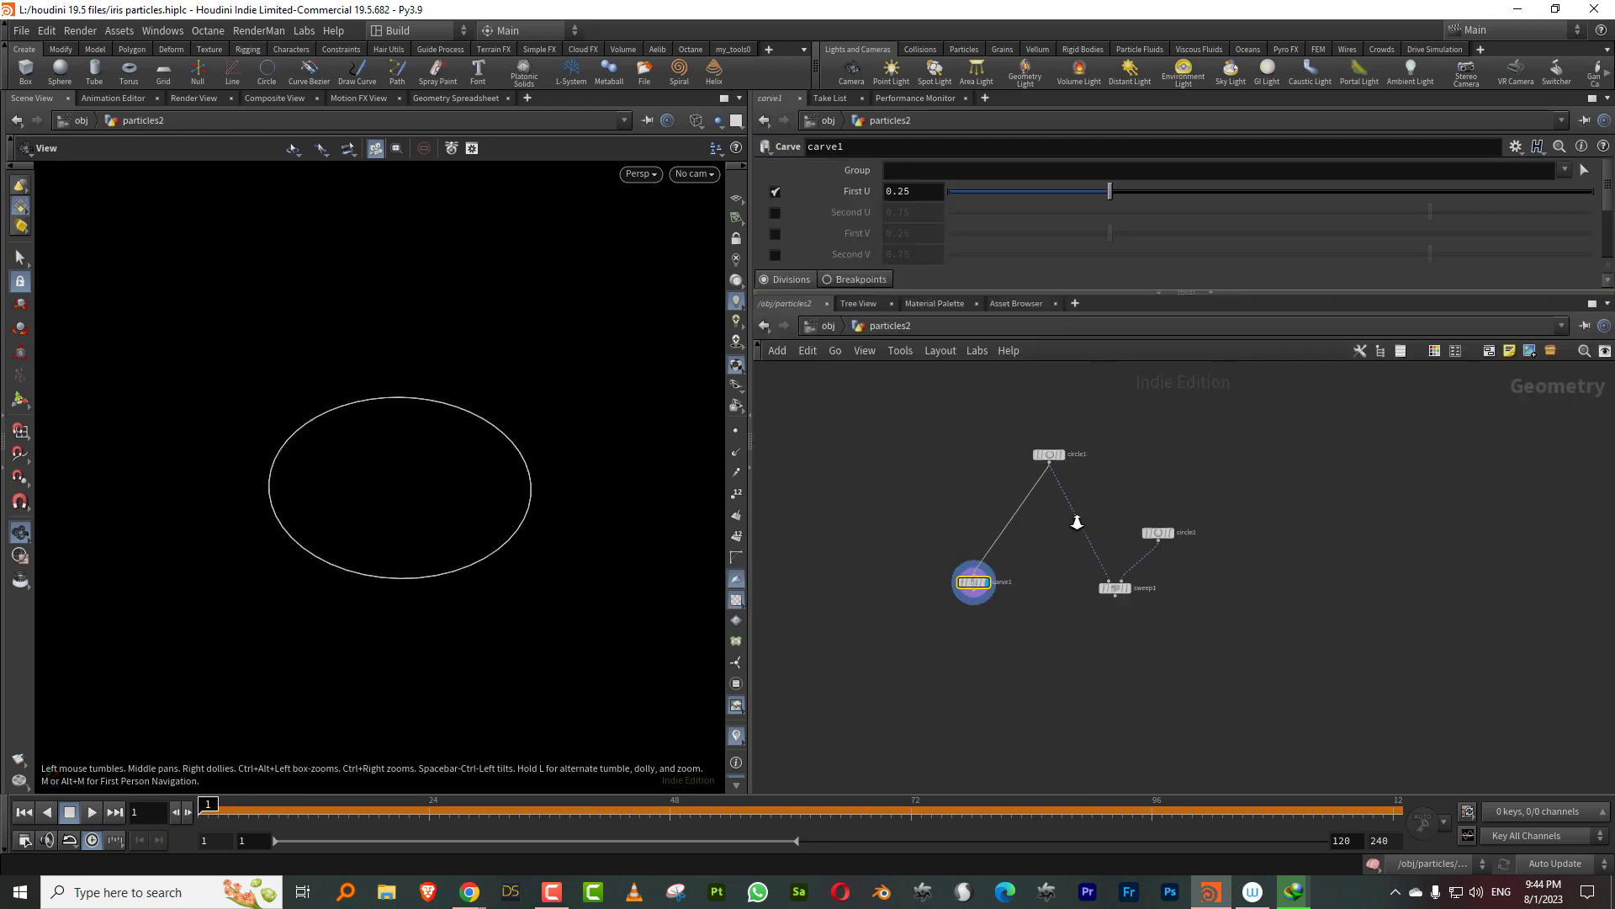
scroll(1065, 529, up, 3)
key(shift+s)
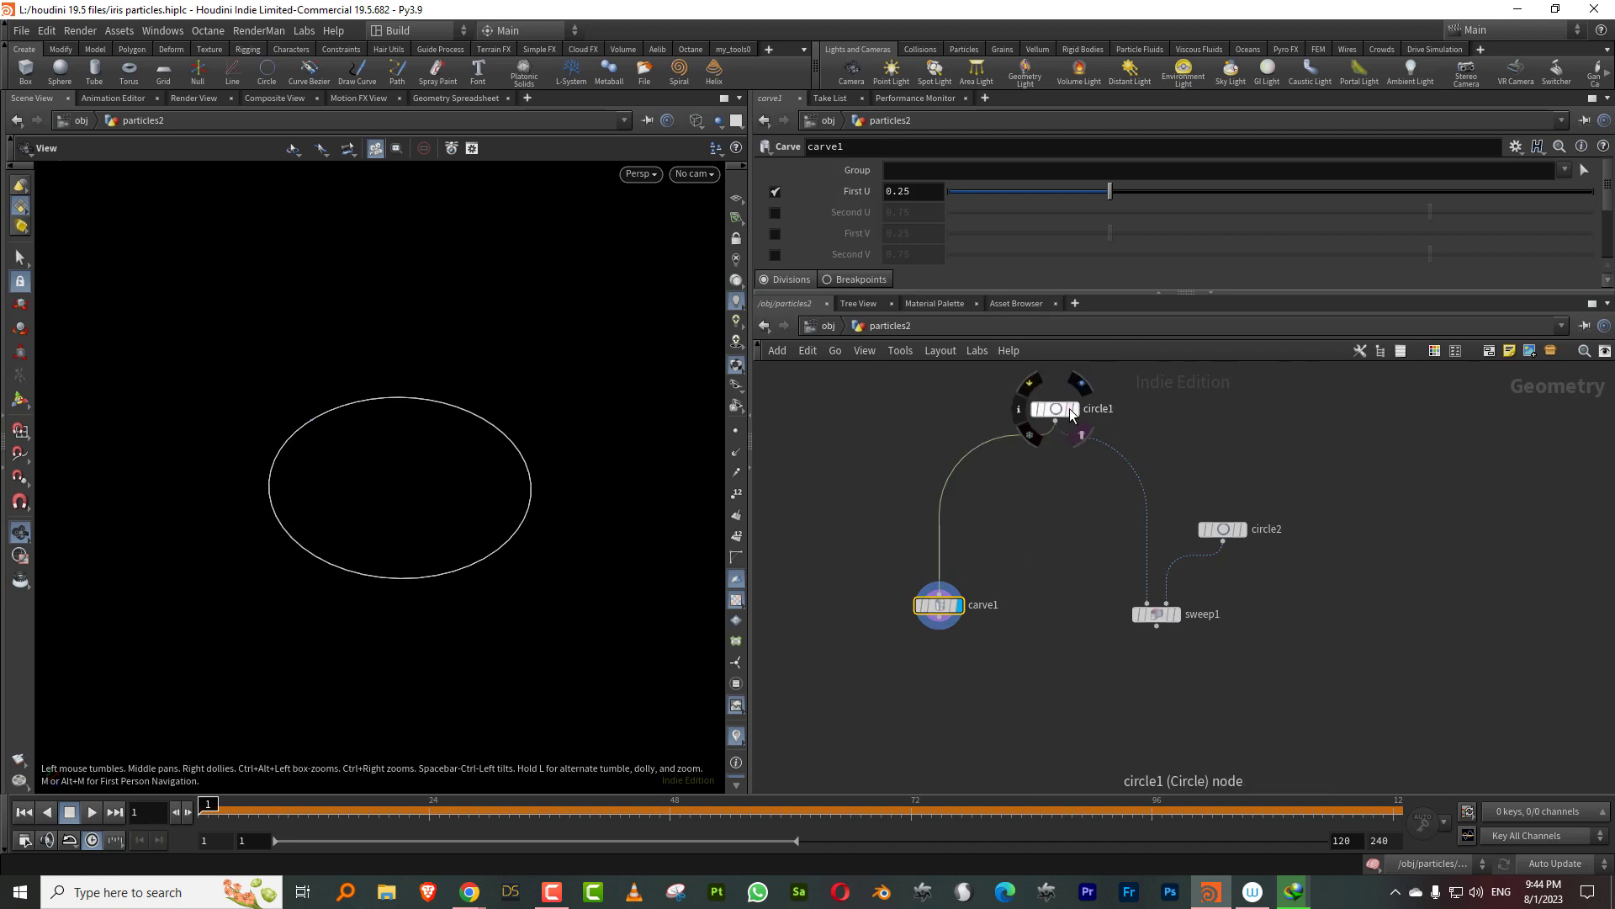
Step: Display circle1 with shading toggled on, and display carve1 for comparison
click(1079, 410)
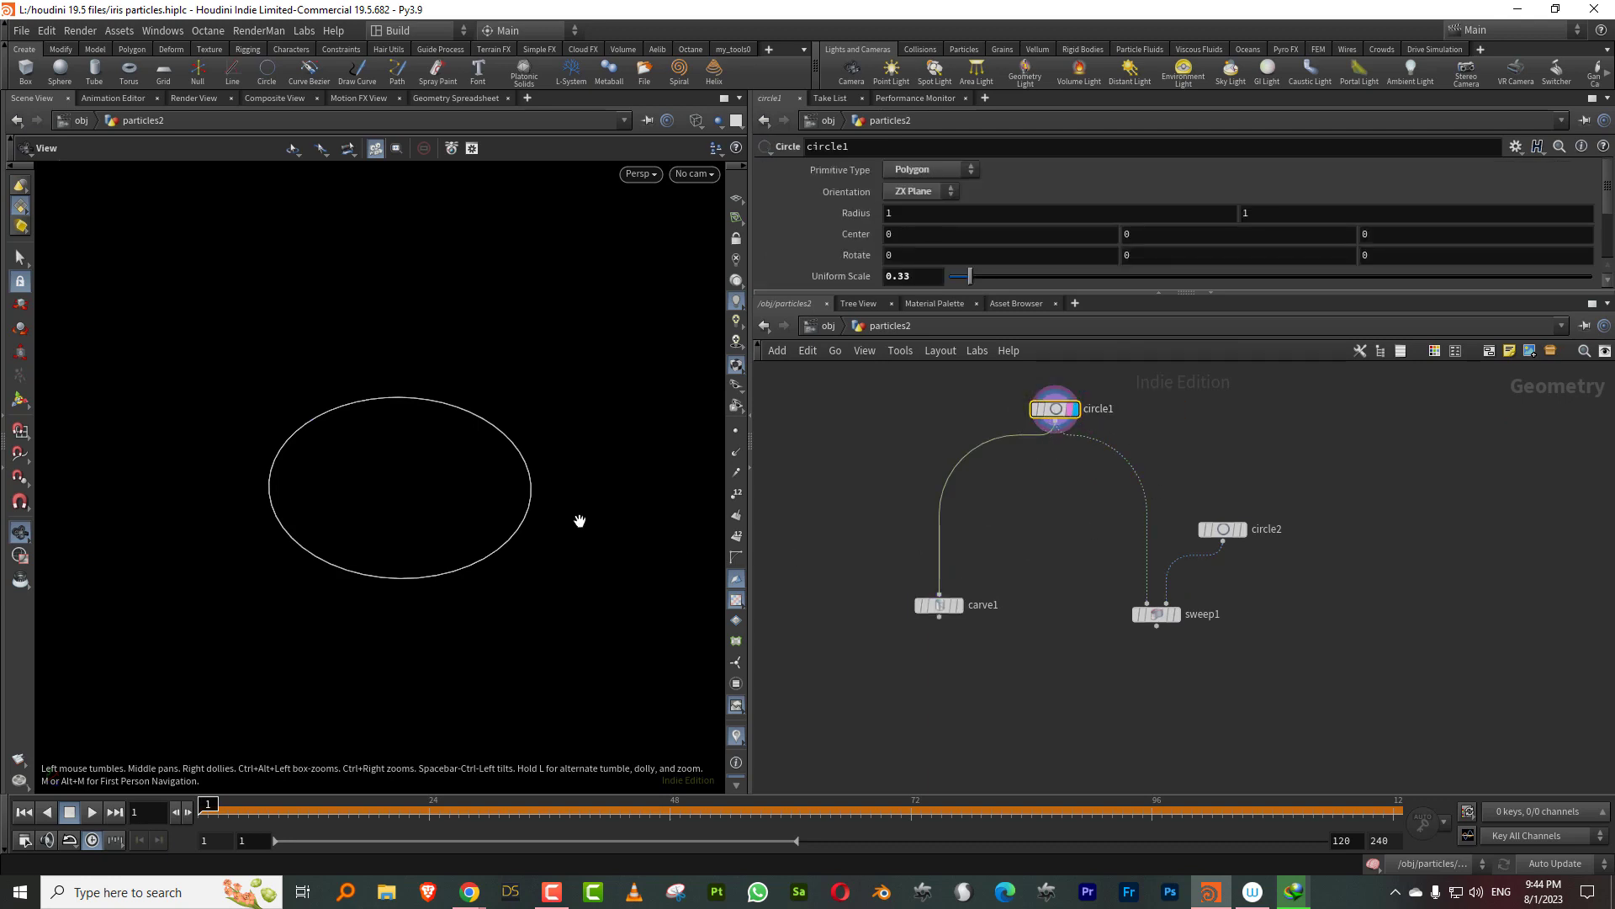
key(w)
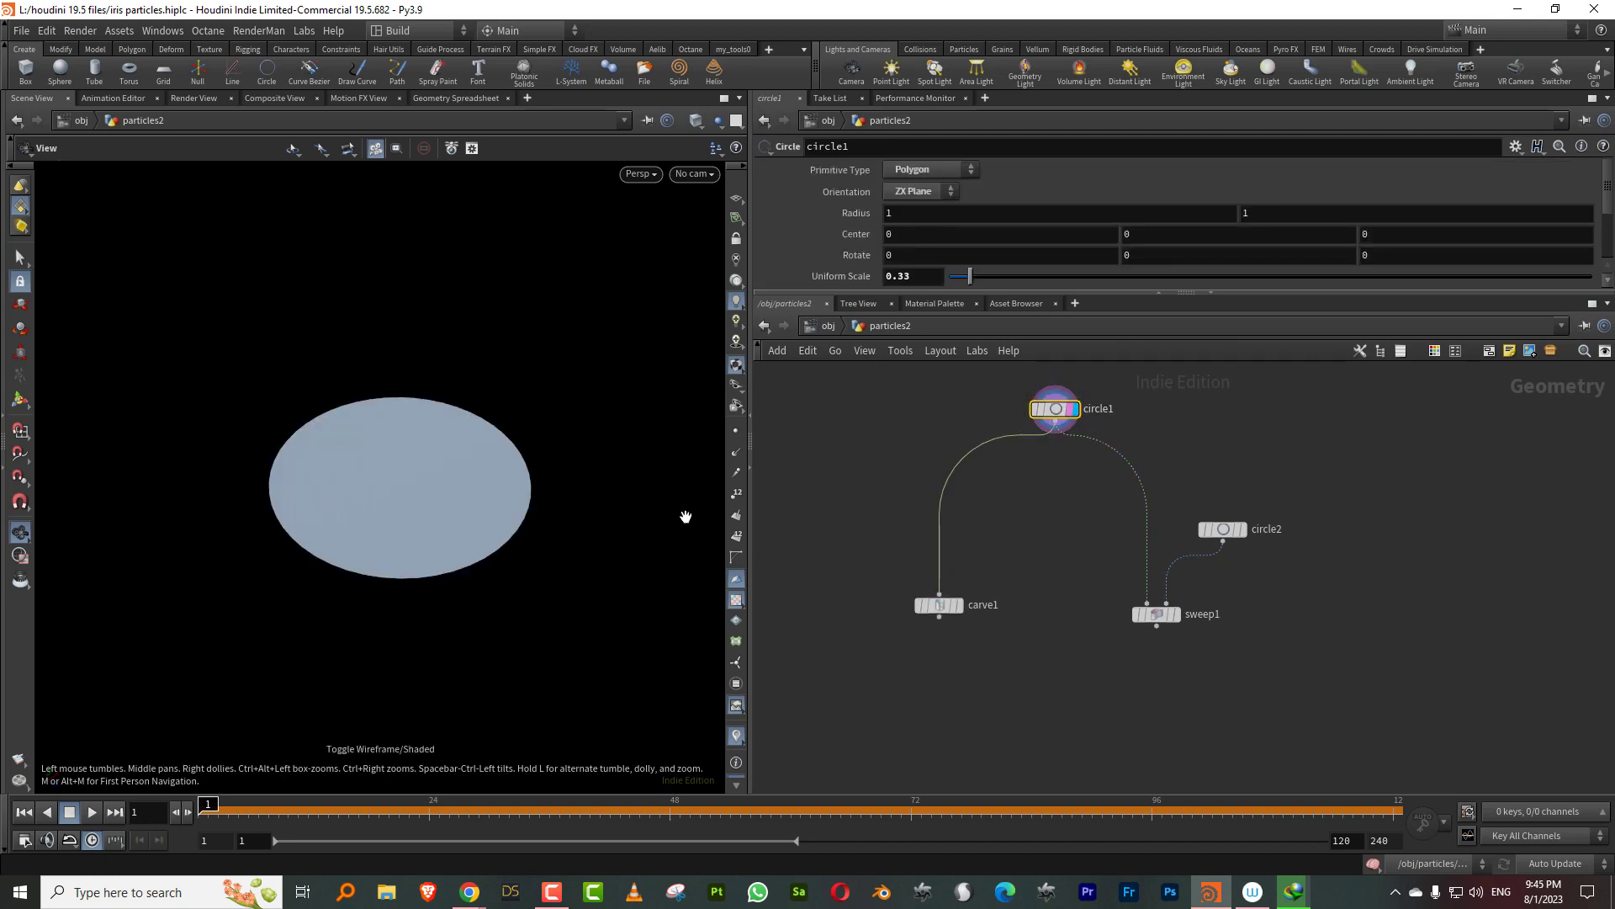
click(959, 606)
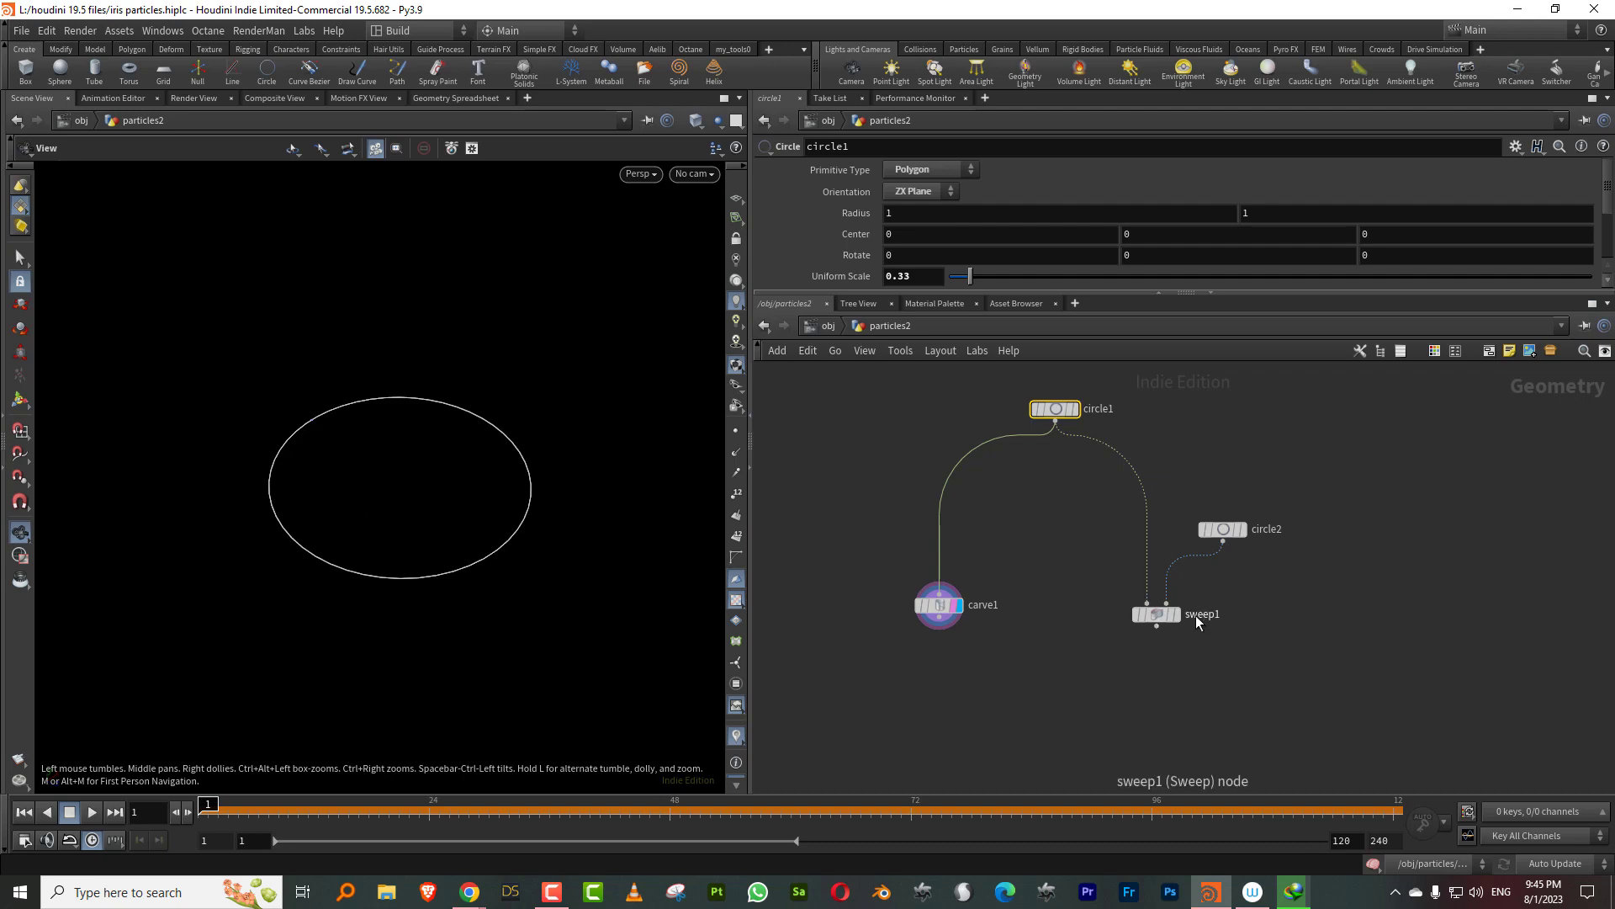
Step: Display sweep1 and move sweep1 and circle2 slightly away from the circle1 branch
click(1175, 616)
drag(1173, 618, 1190, 647)
drag(1247, 531, 1276, 556)
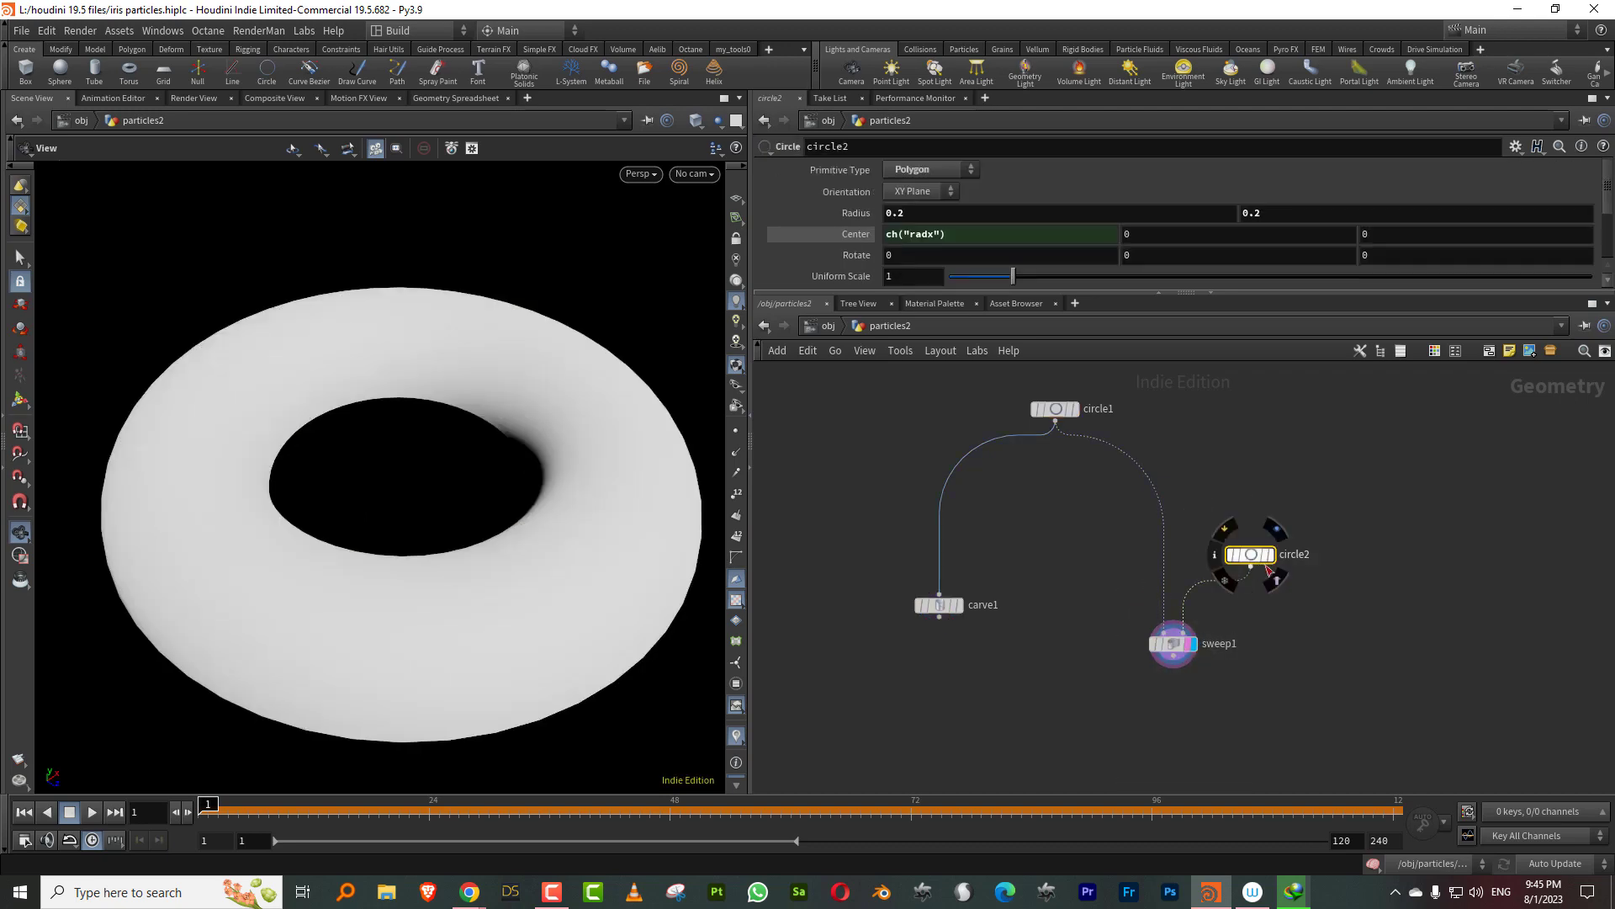
Step: Show all of circle2's parameters and examine its open-arc cross-section in the viewport
drag(1019, 293, 1018, 432)
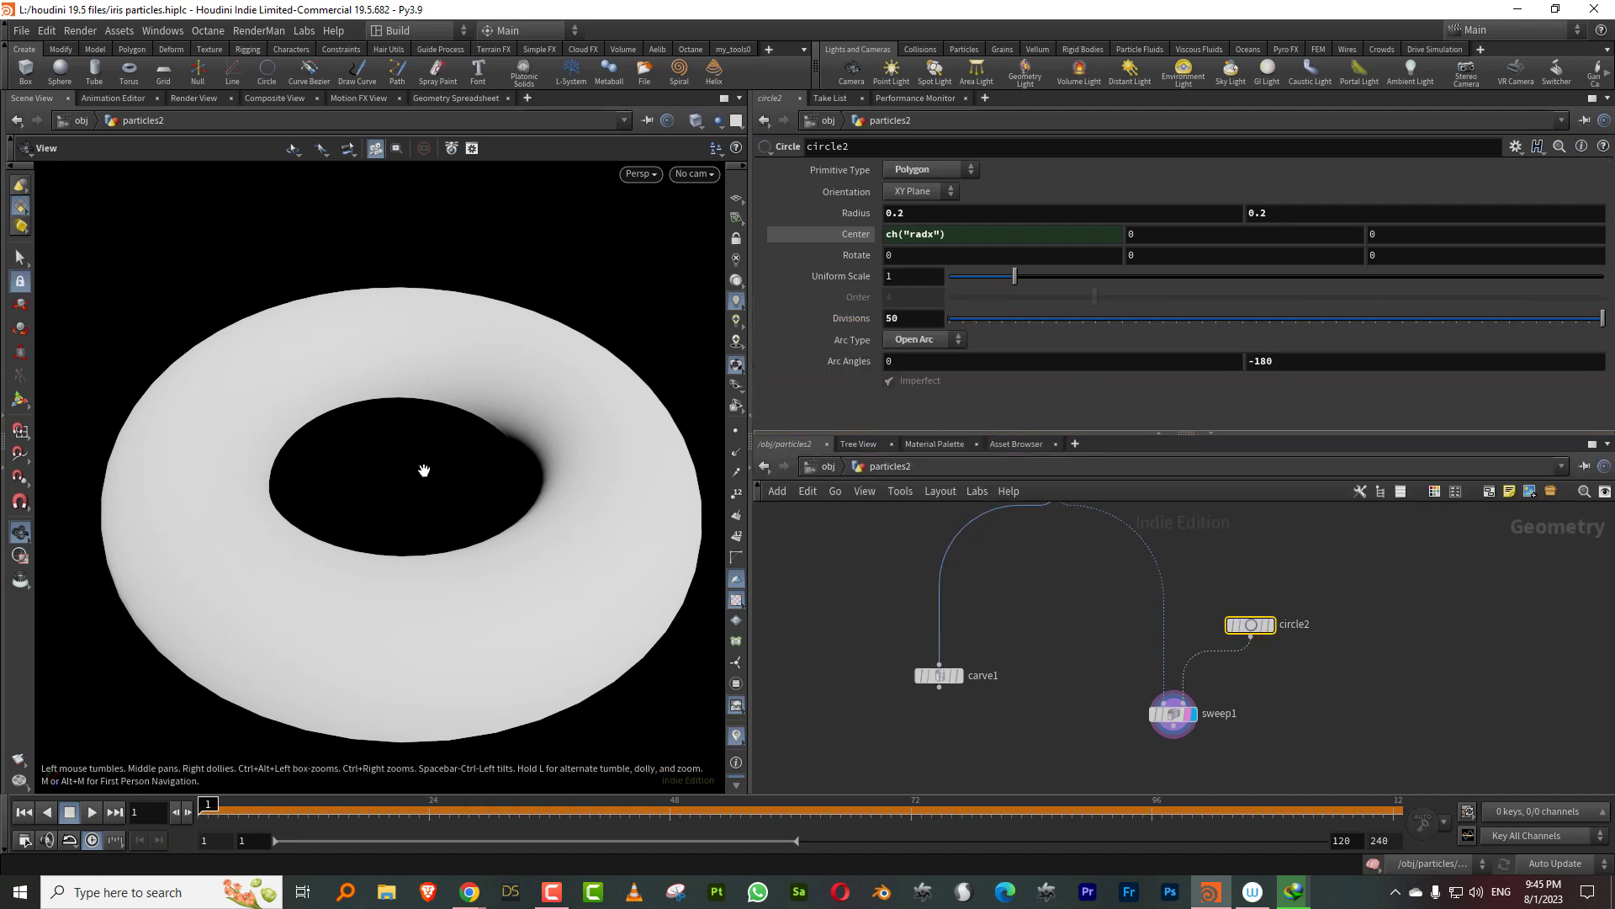
drag(425, 469, 529, 445)
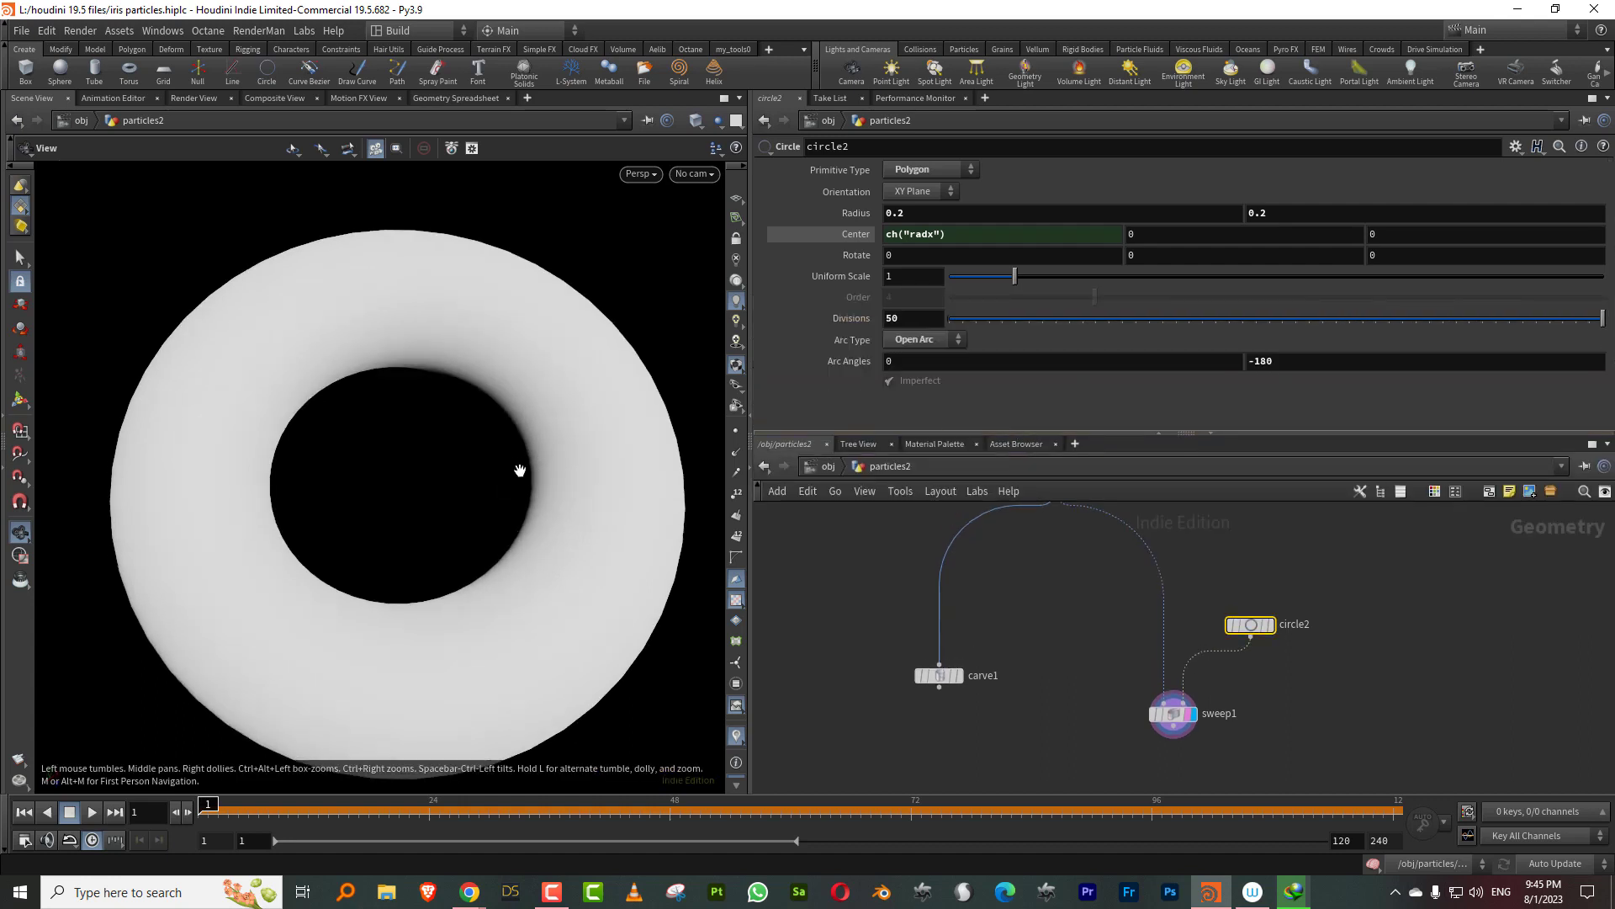
click(1272, 624)
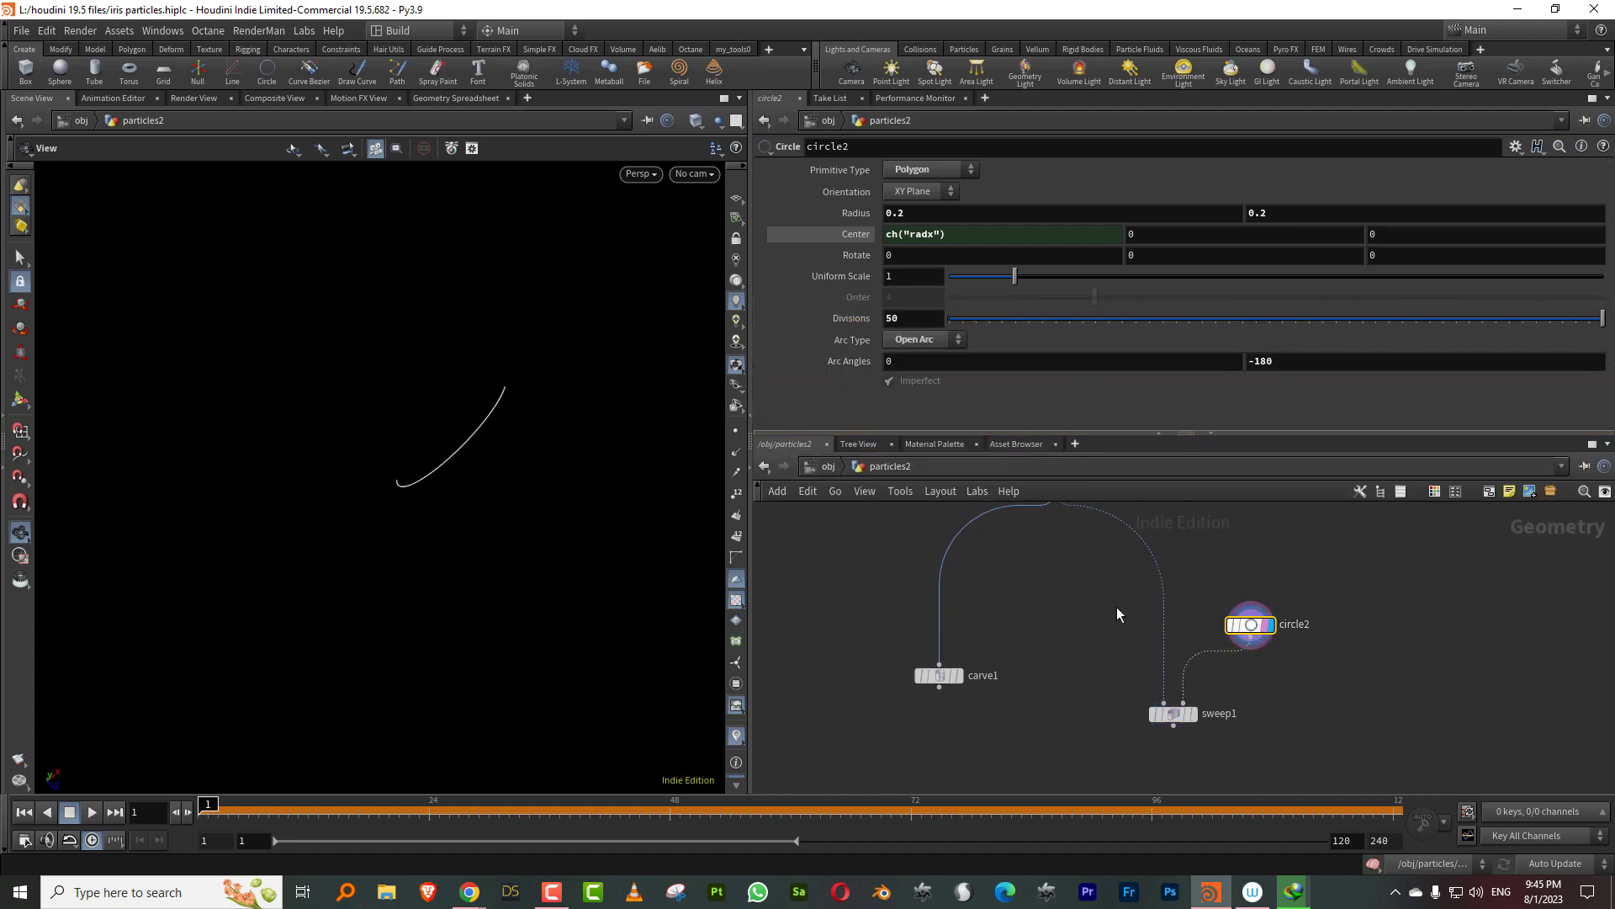
drag(589, 379, 405, 437)
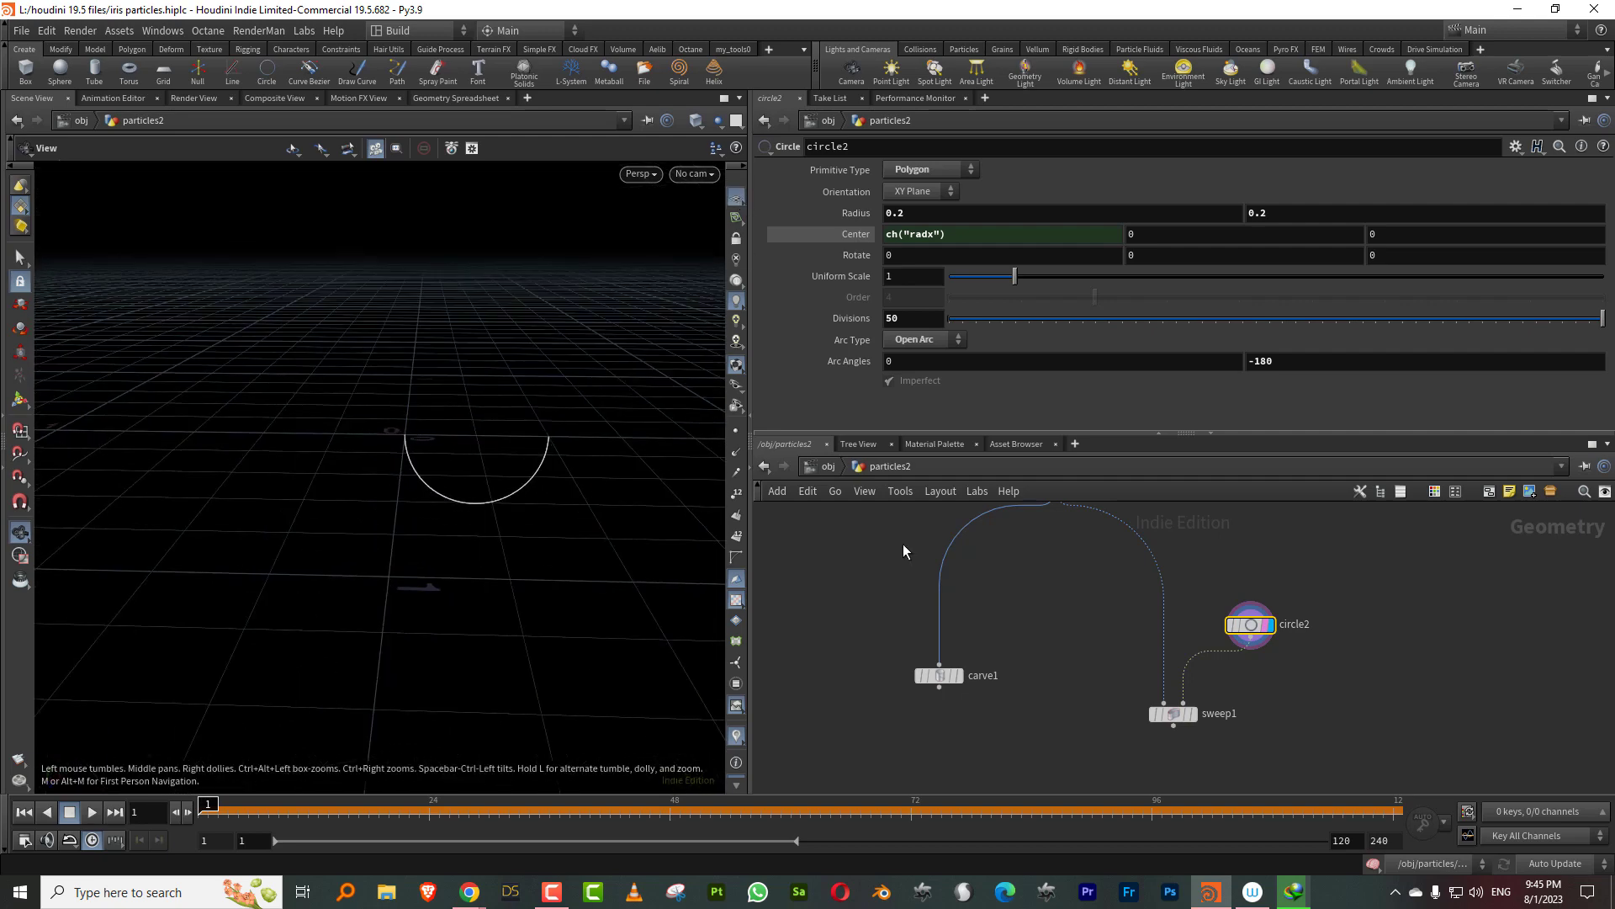
Step: Compare the templated sweep1 surface with the circle2 arc and make sweep1 the displayed node
middle_drag(1229, 685, 1183, 645)
click(1146, 674)
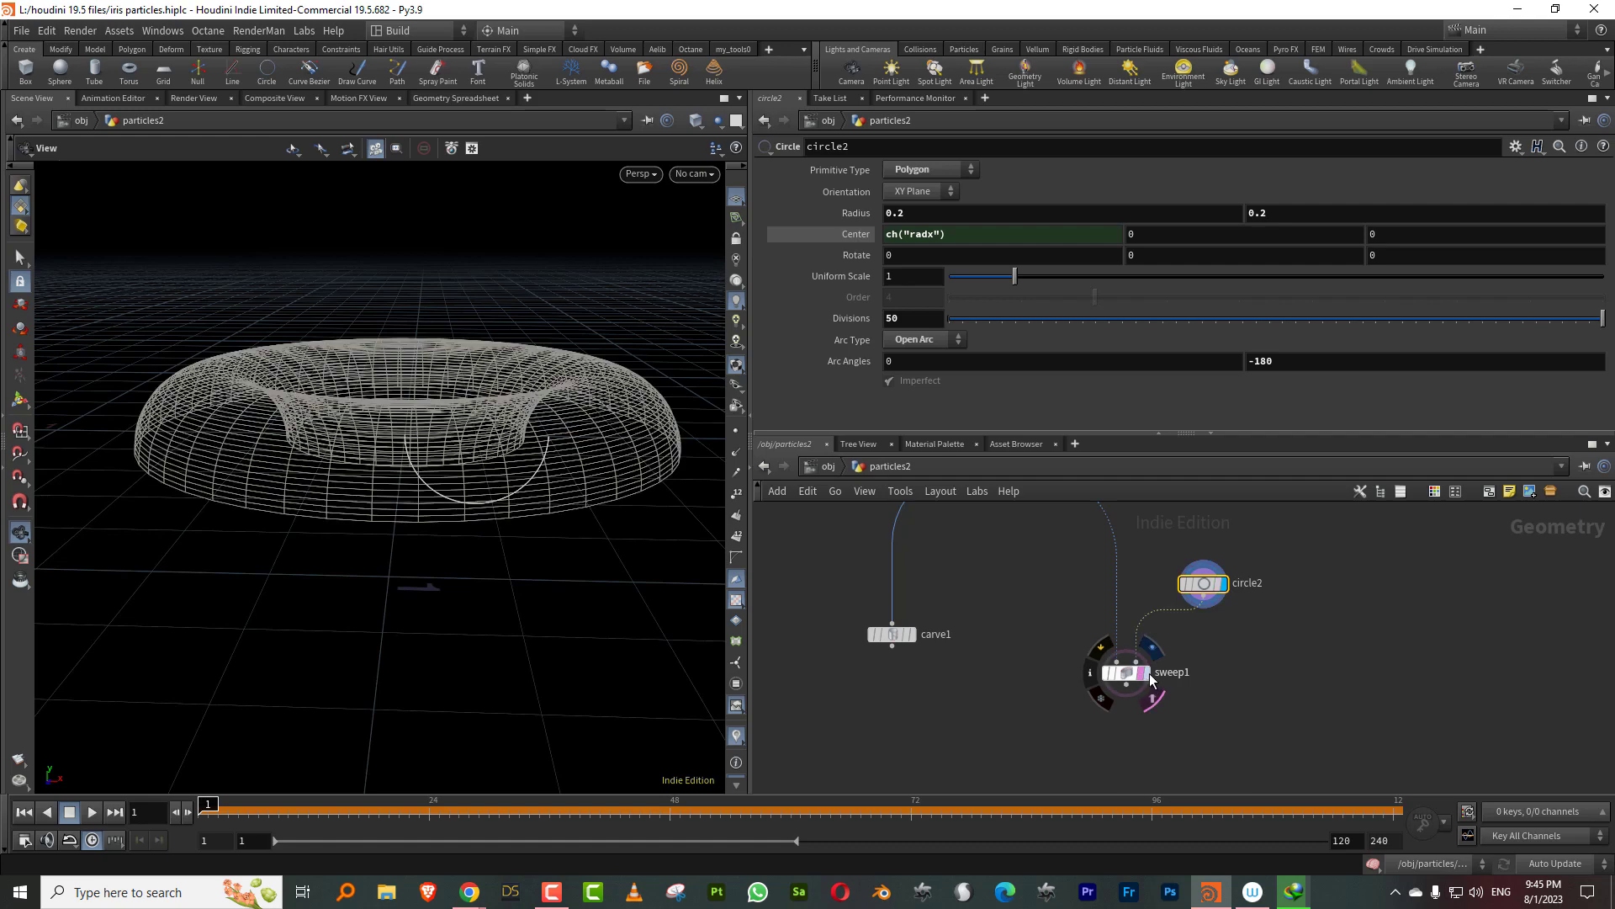
click(1152, 679)
drag(526, 467, 519, 447)
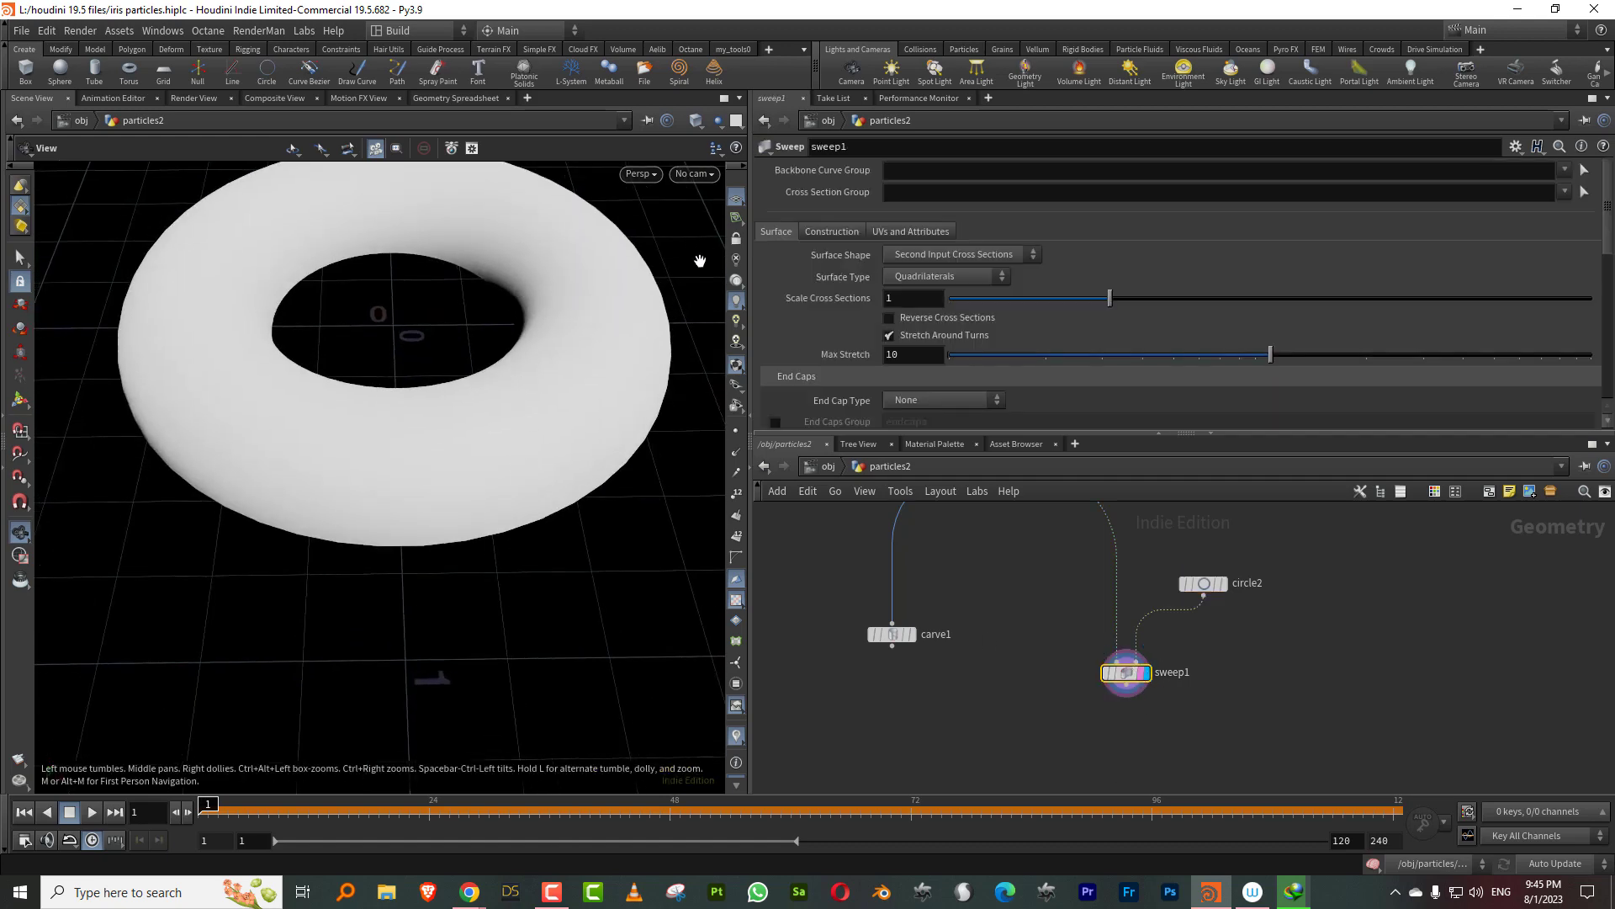
Step: Template circle1 over the swept ring and switch the viewport to wireframe
middle_drag(1072, 619, 1030, 771)
click(982, 593)
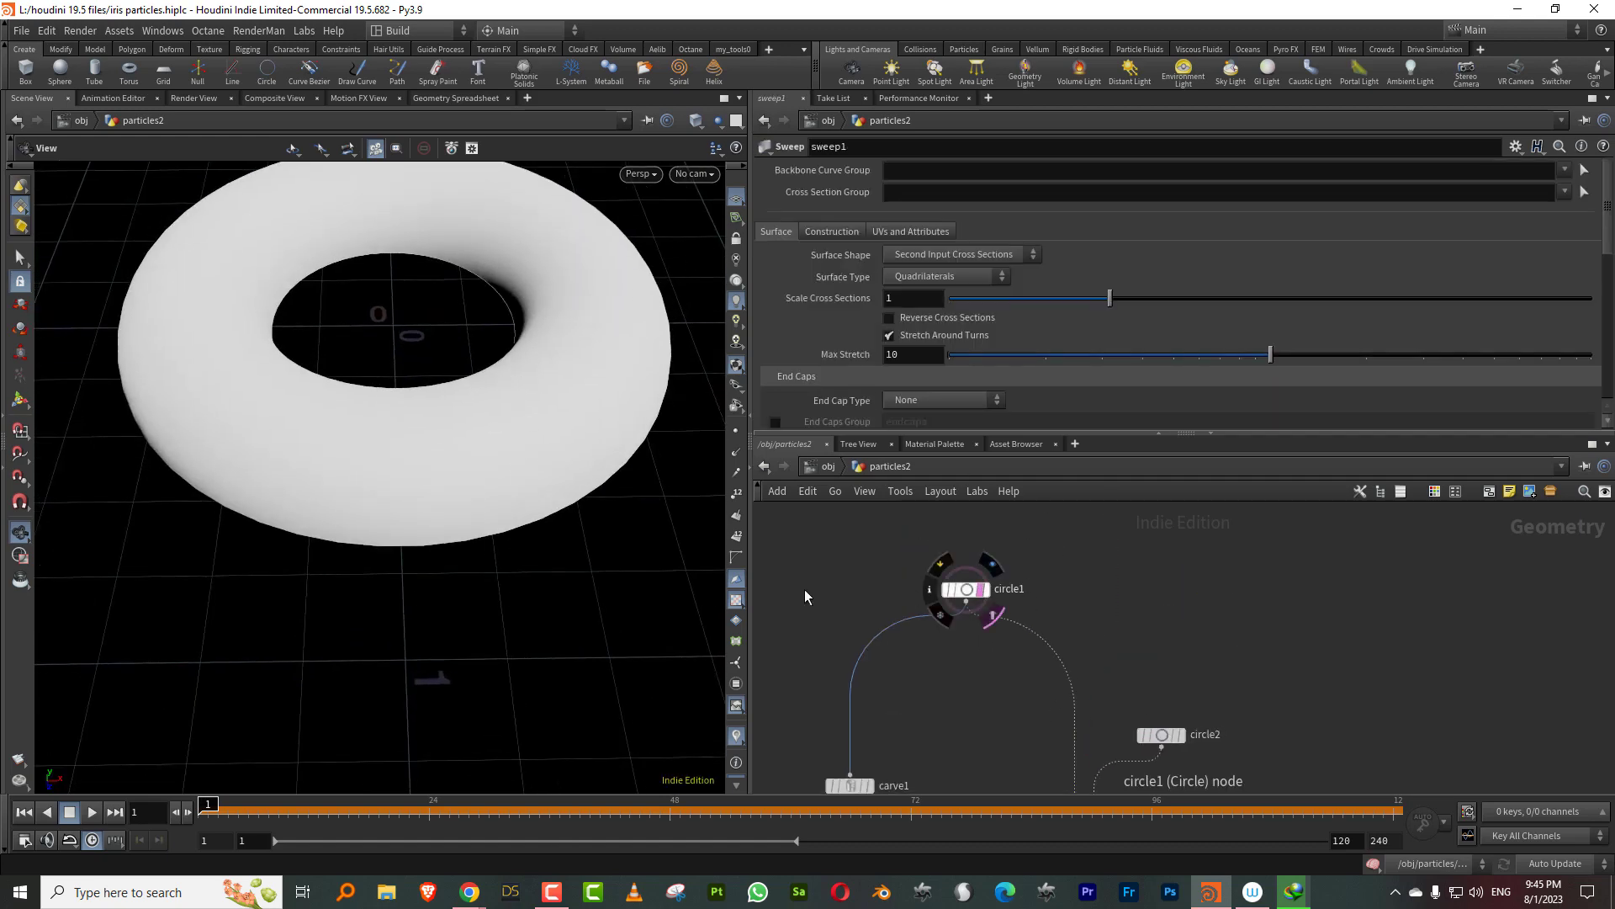
key(w)
mouse_move(512, 396)
mouse_down()
mouse_move(523, 378)
mouse_move(534, 425)
mouse_up()
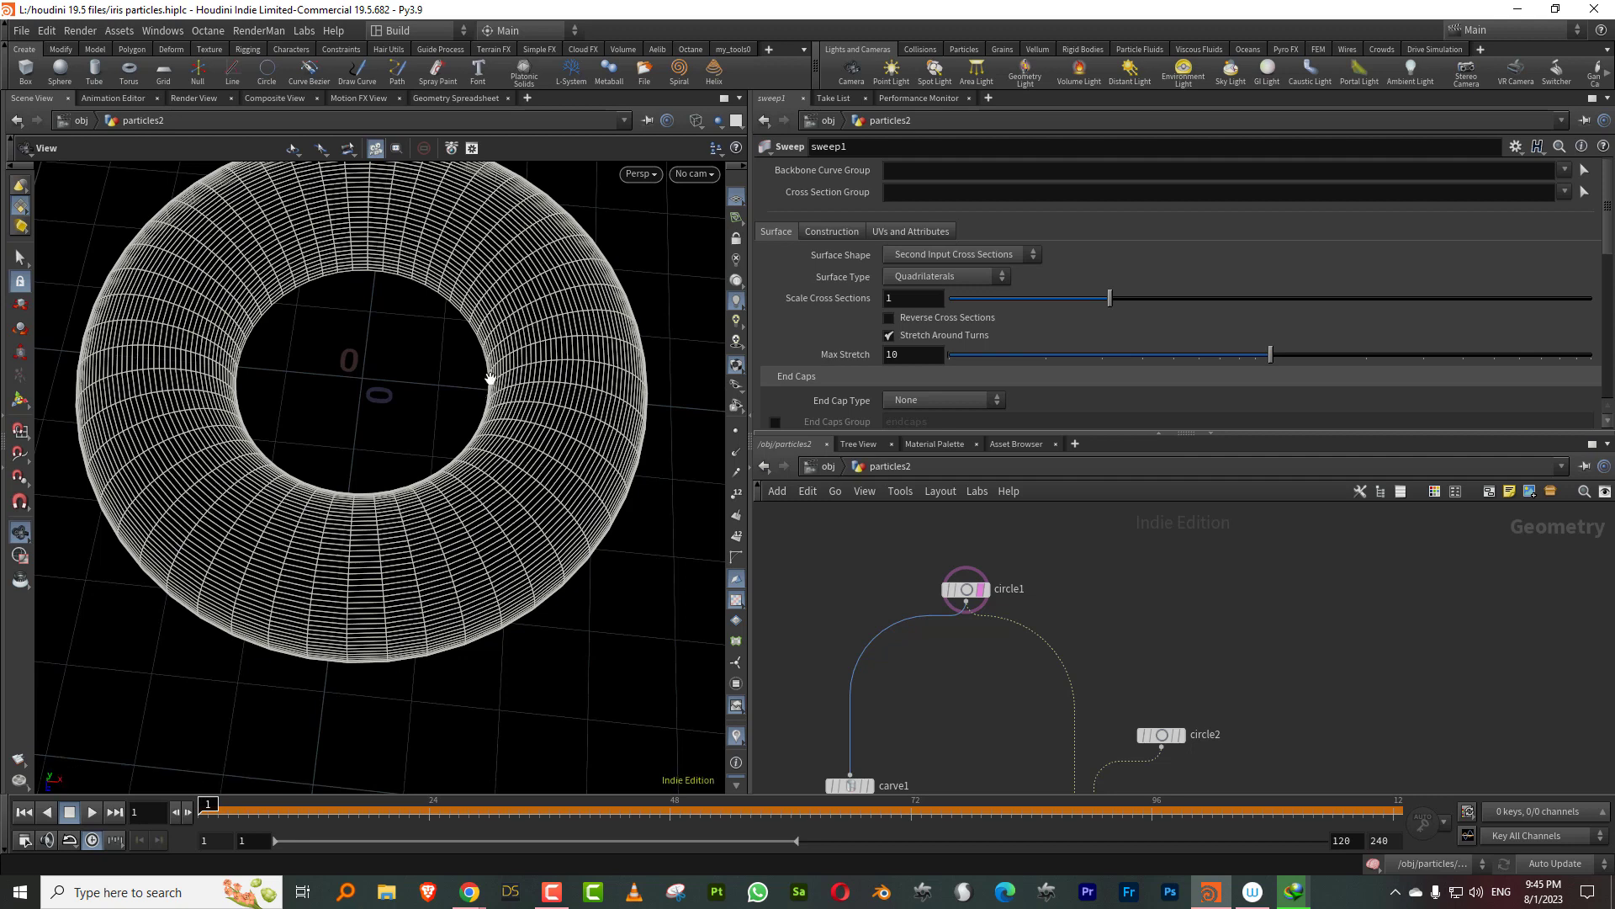
Step: Delete the expression on circle2's Center X and set the value to 0
middle_drag(1078, 579, 987, 436)
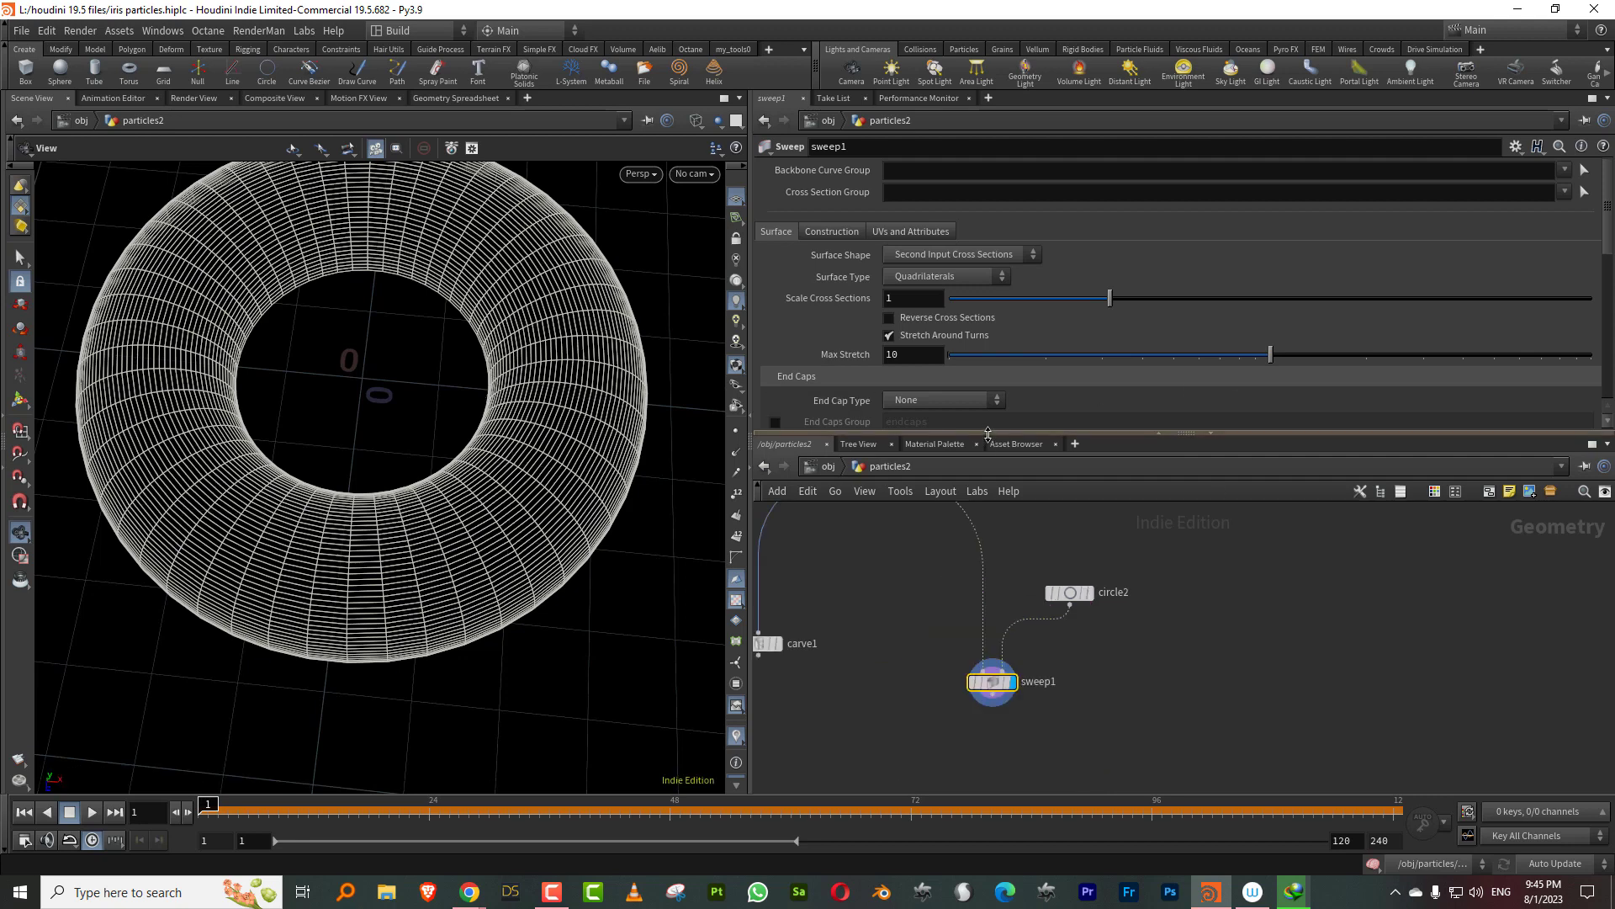
drag(988, 433, 1010, 336)
click(1058, 546)
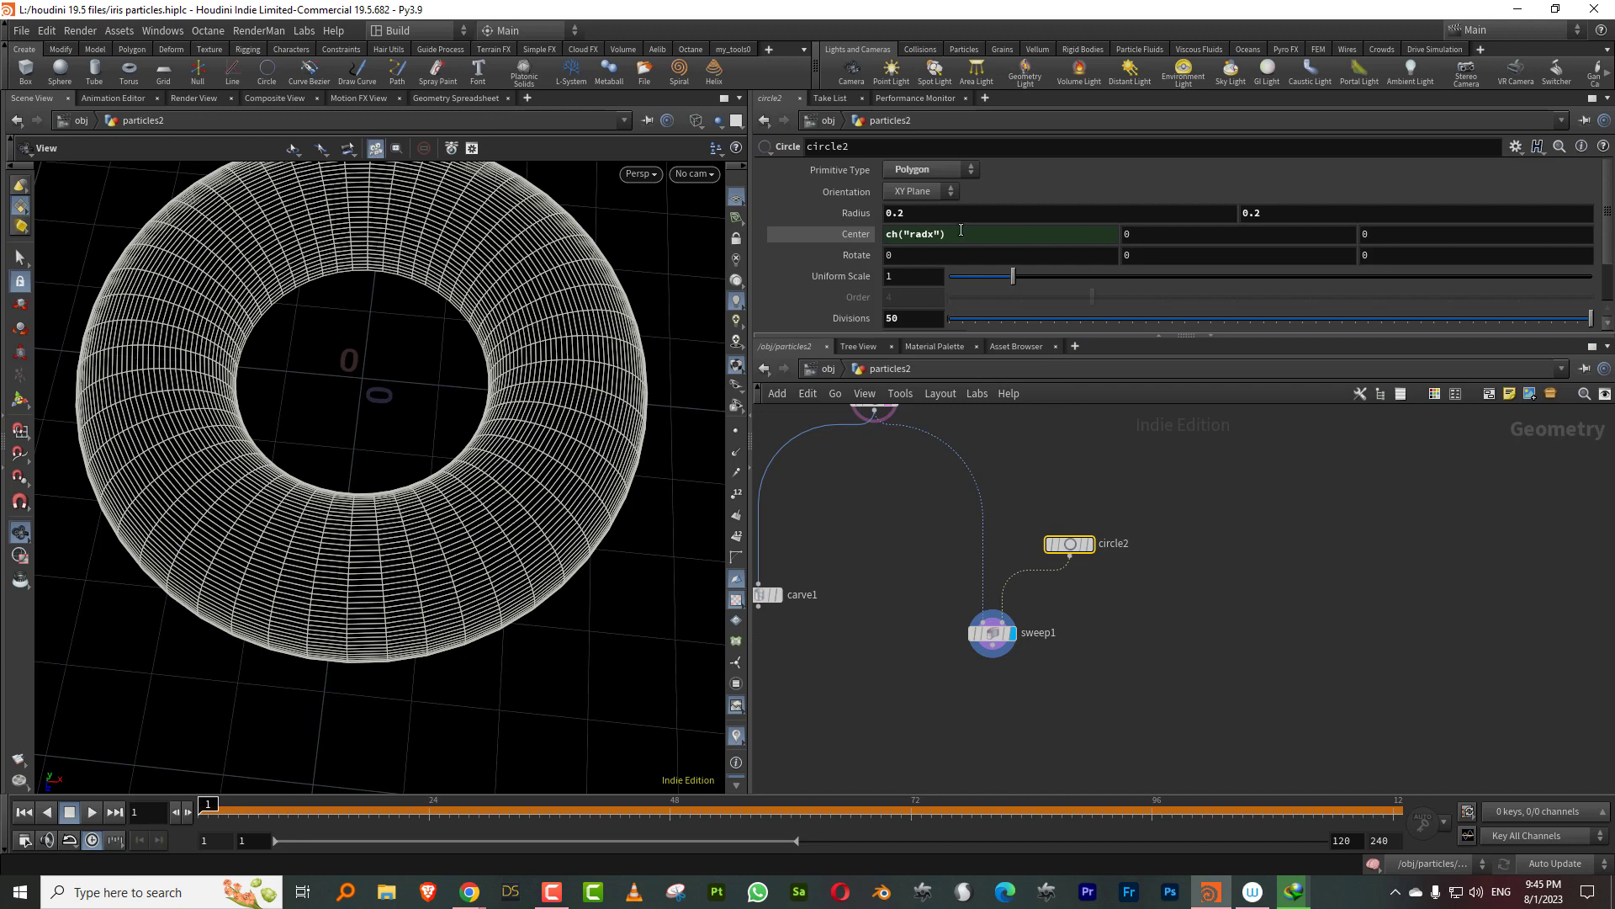
middle_drag(872, 233, 863, 238)
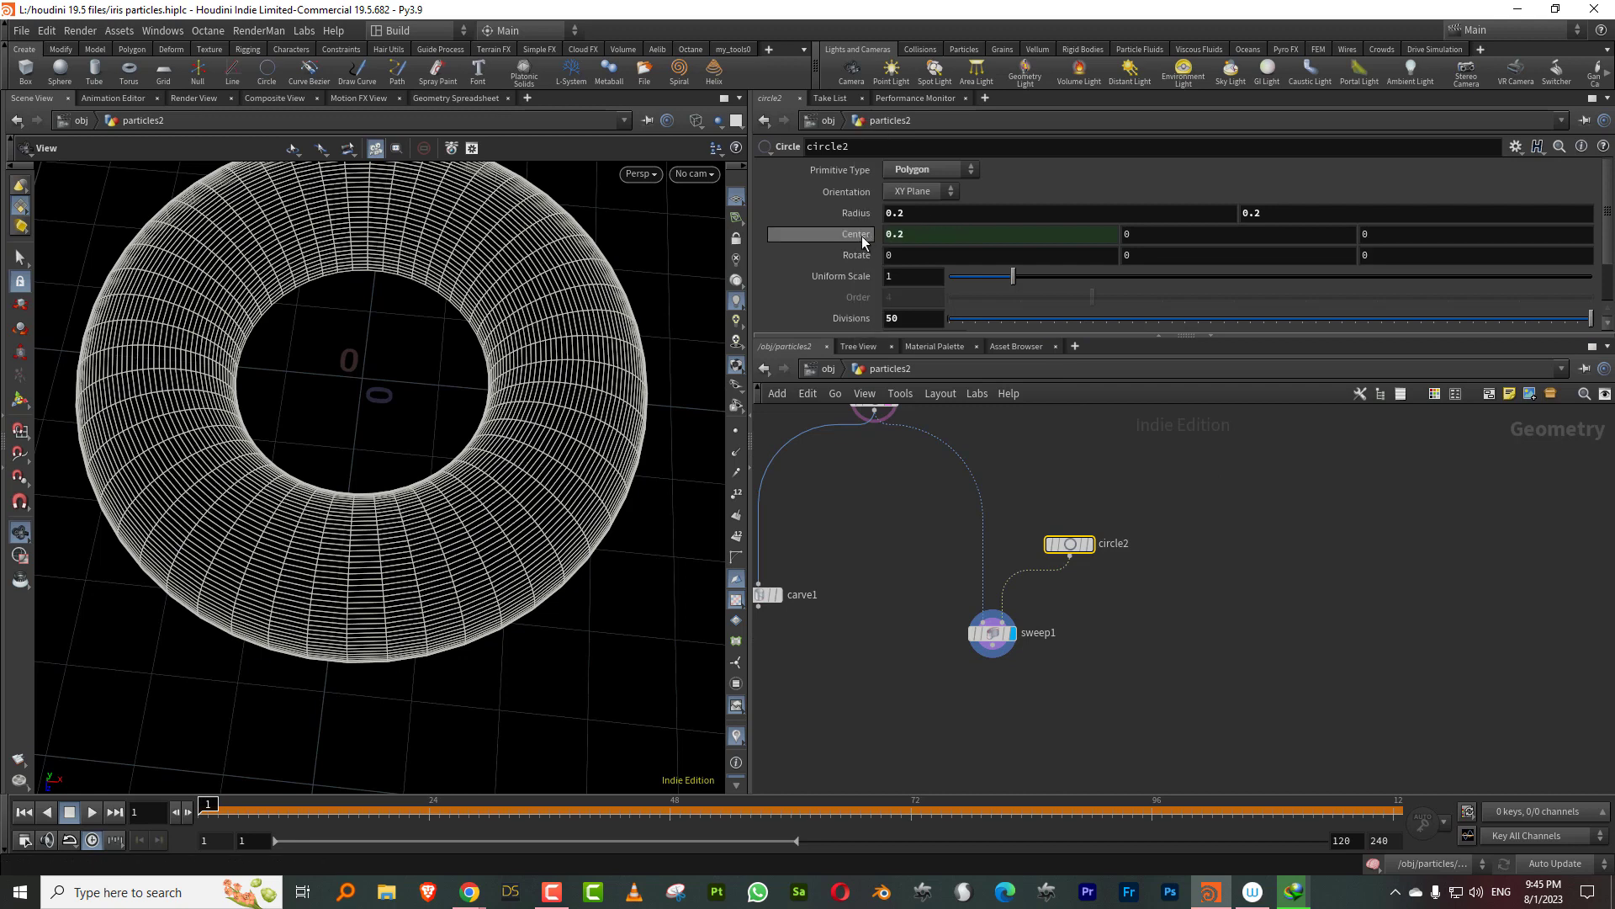
right_click(862, 236)
click(907, 440)
double_click(930, 230)
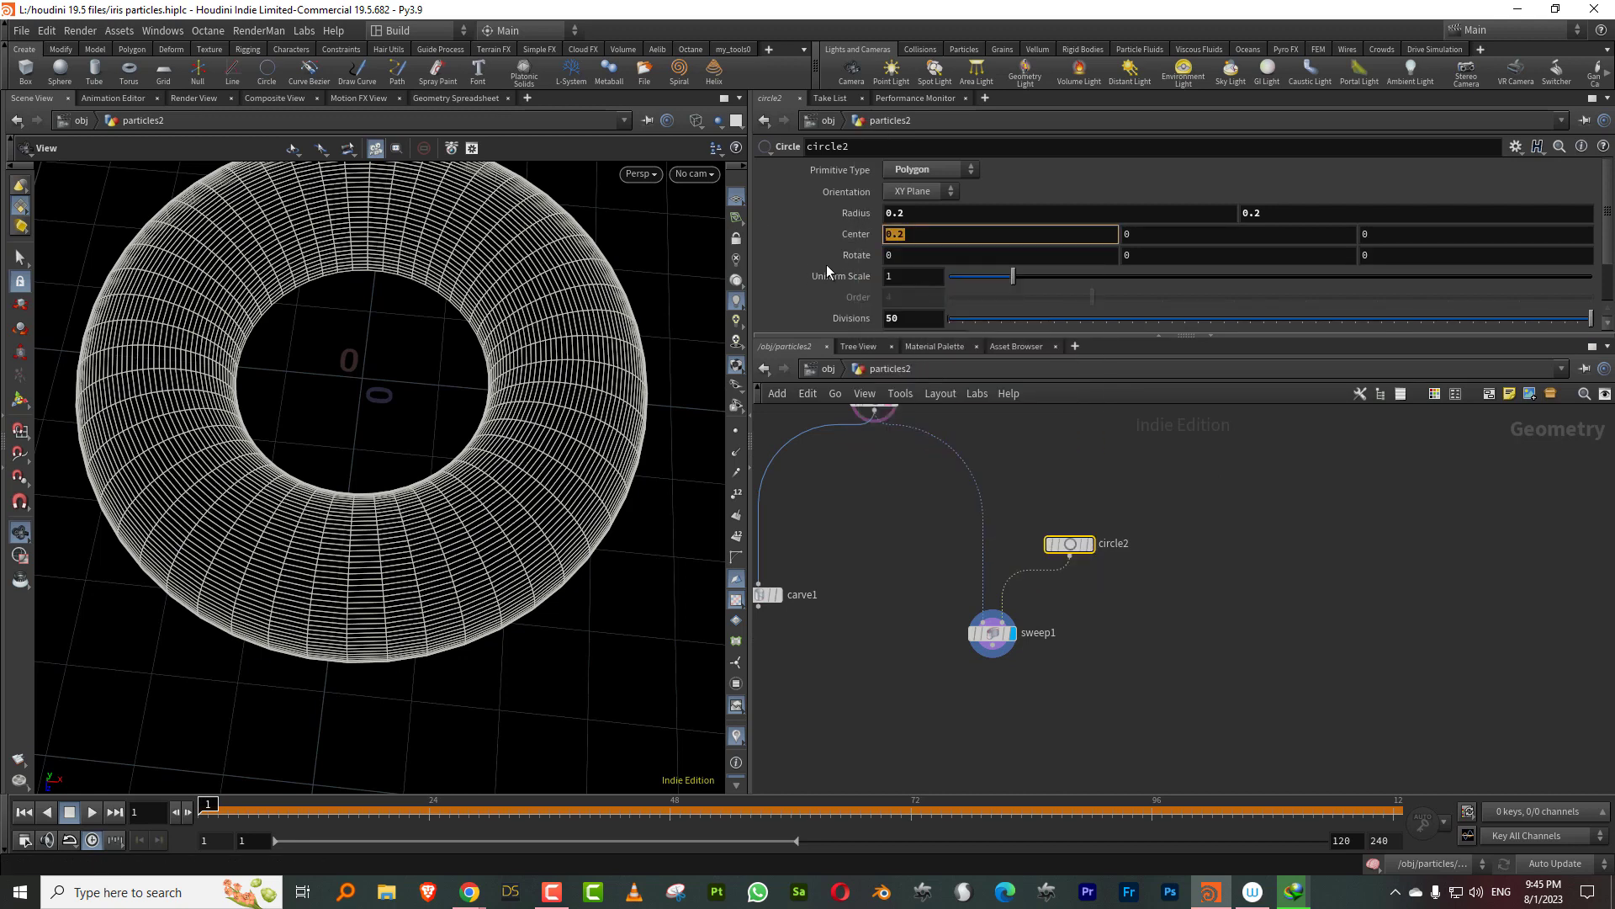
text(0)
key(Return)
Step: Inspect the closed-up ring and raise circle2's Center X to 0.2
drag(469, 407, 494, 591)
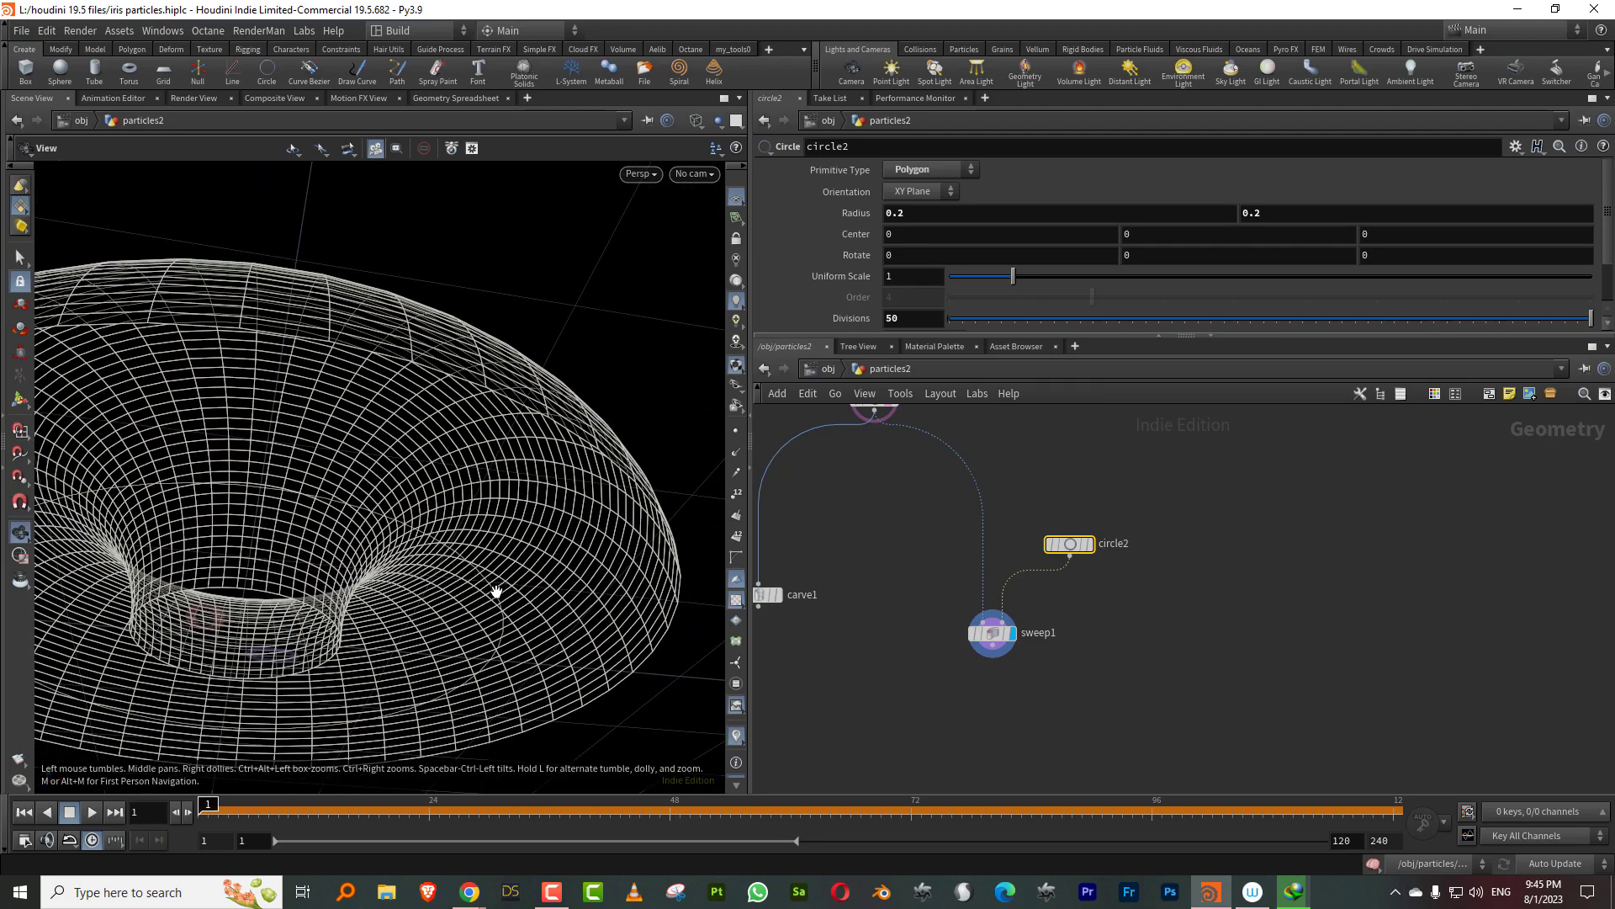
drag(472, 436, 728, 336)
mouse_move(917, 232)
middle_down()
mouse_move(960, 229)
mouse_move(939, 229)
middle_up()
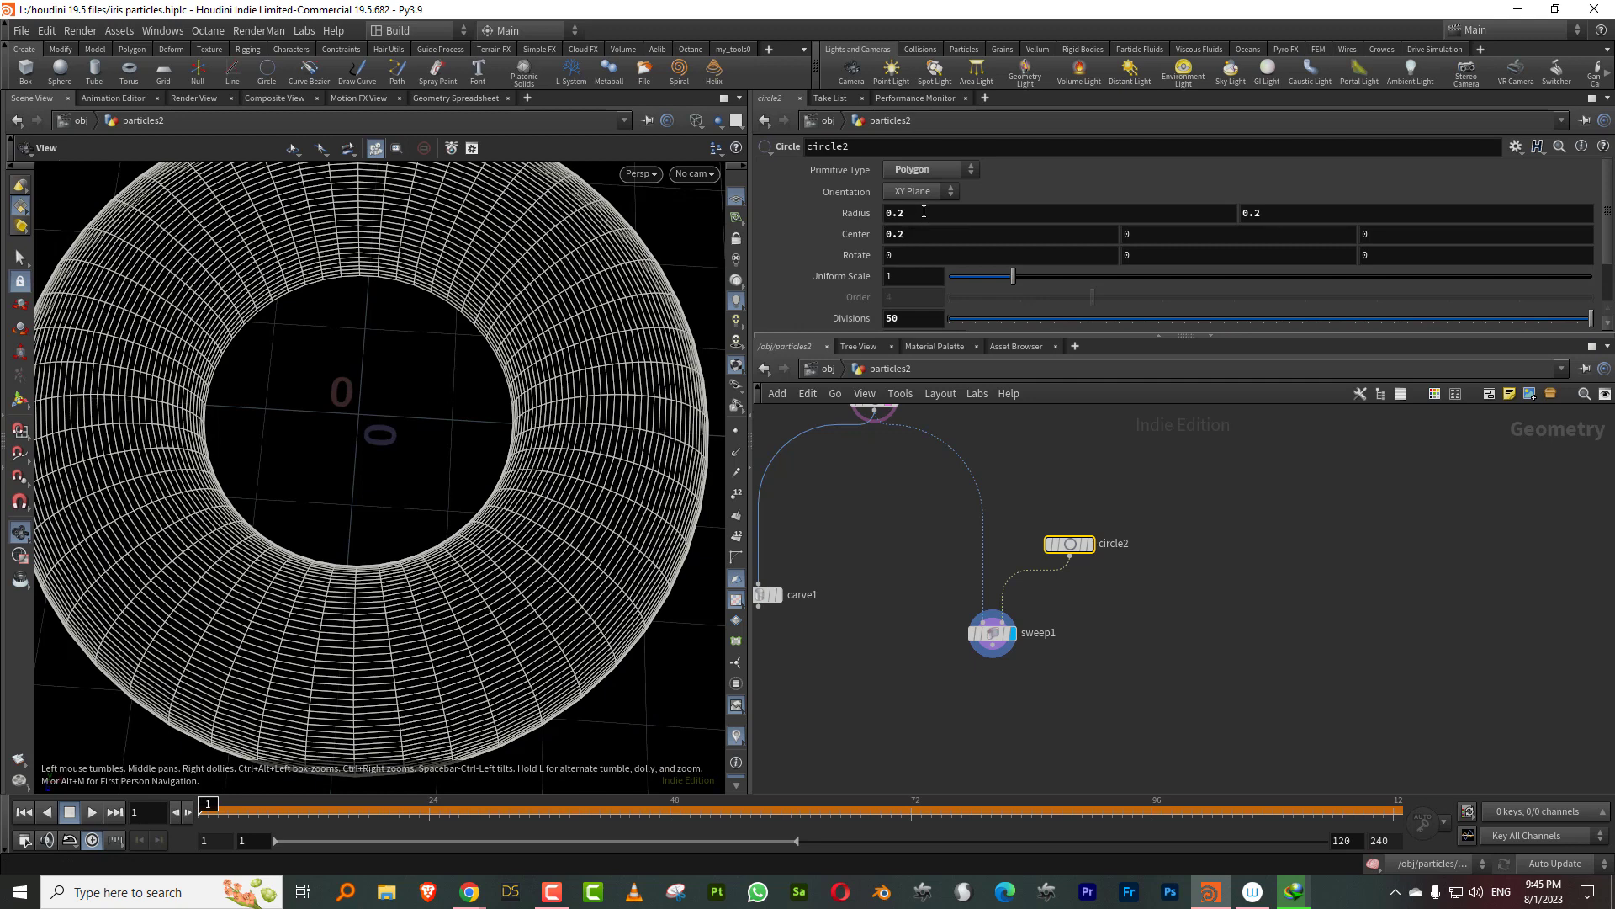
Step: Copy circle2's first Radius parameter and paste it into Center X as the relative reference ch("radx")
right_click(923, 212)
click(964, 331)
right_click(928, 232)
click(968, 401)
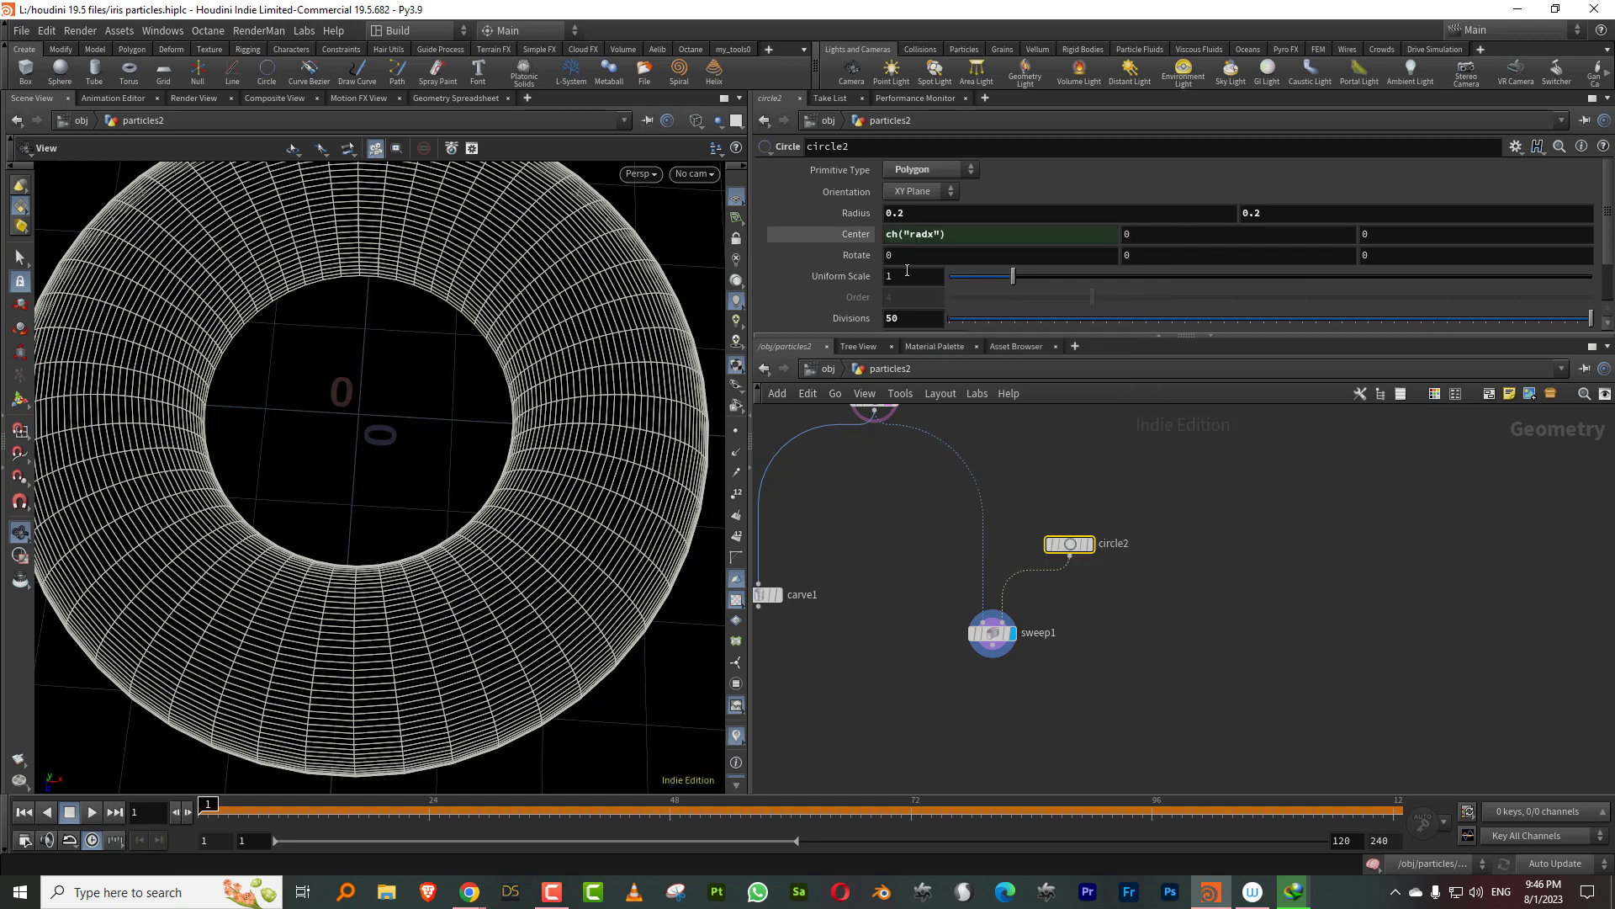
middle_drag(847, 218, 814, 245)
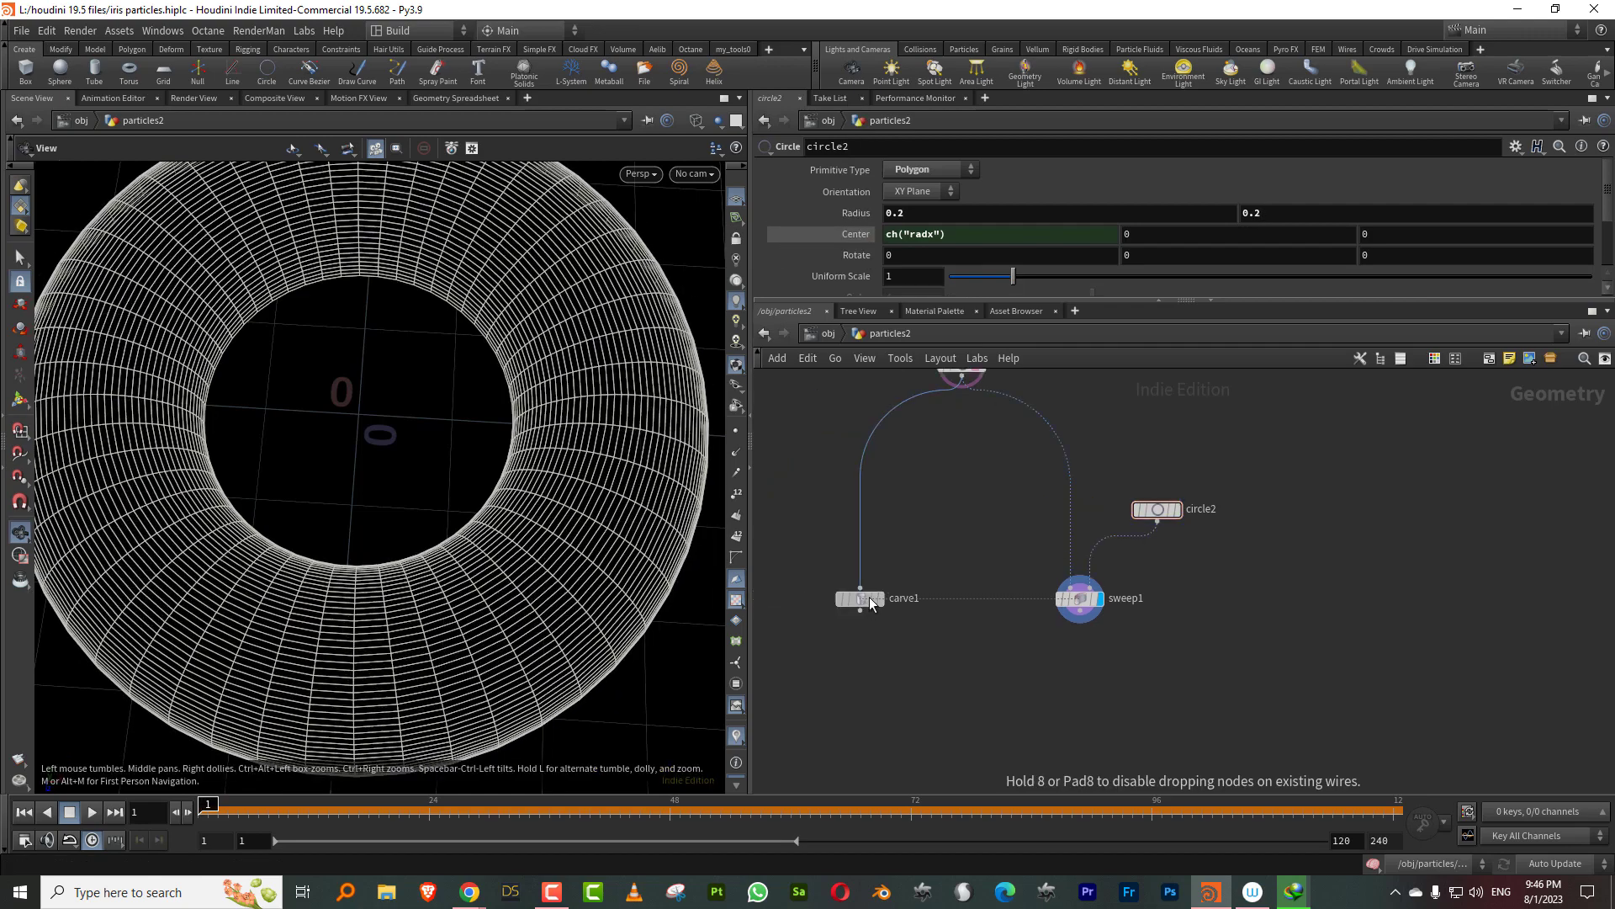
Step: Make circle1 the displayed node and frame the whole circle in the viewport
middle_drag(973, 539, 1119, 599)
scroll(547, 467, down, 5)
drag(533, 480, 516, 497)
click(1123, 423)
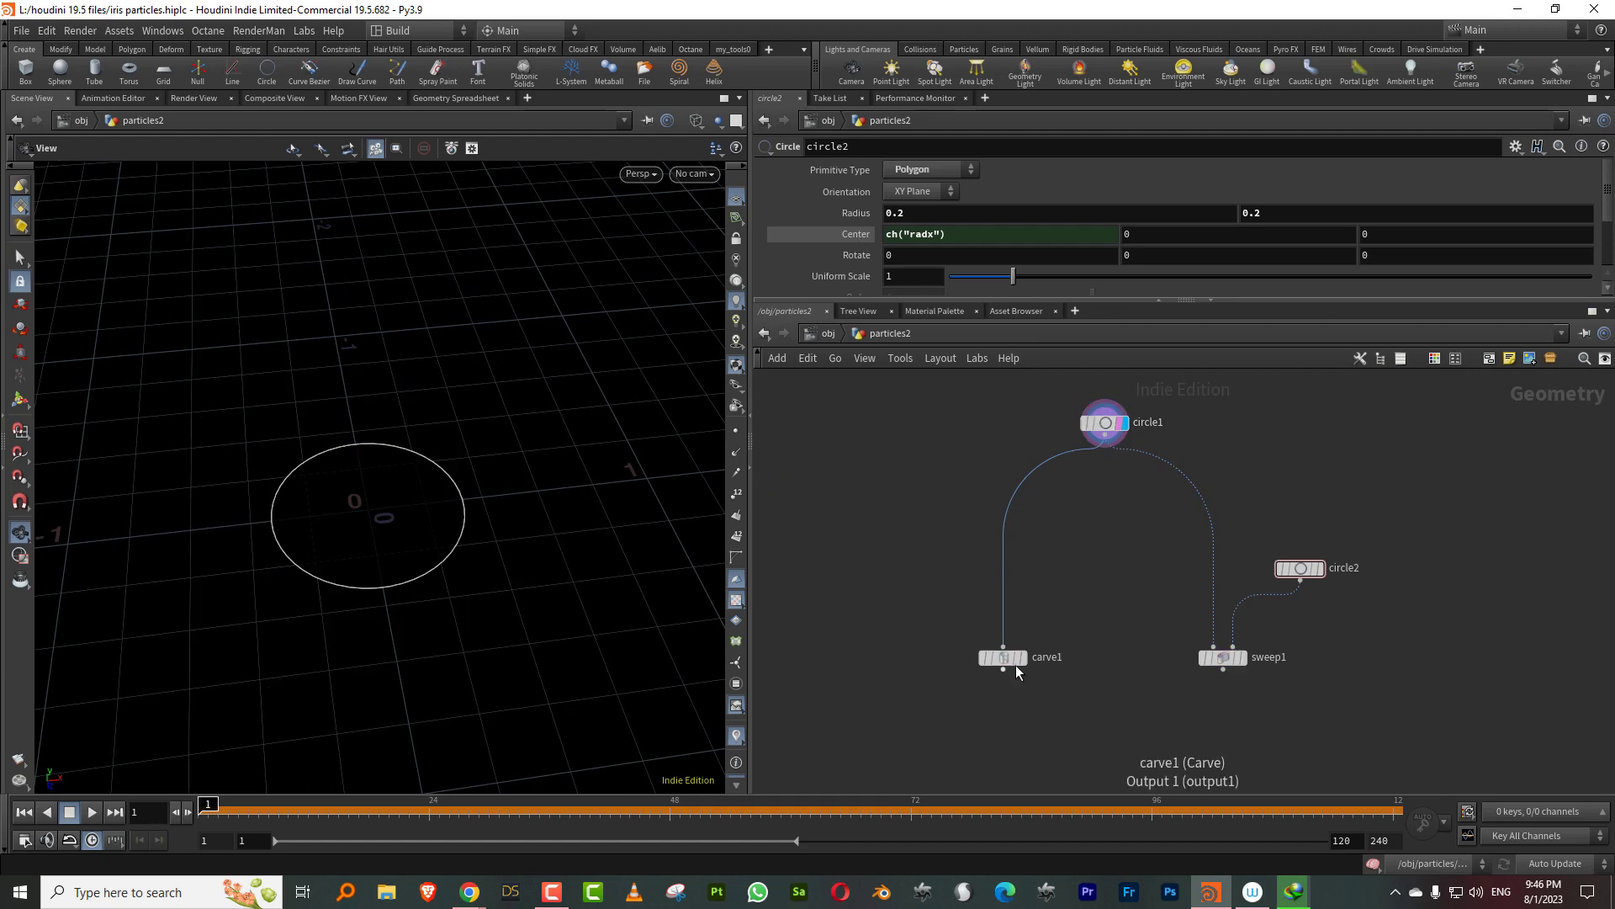
Step: Make carve1 the displayed node and clear room beside it in the network
click(1018, 658)
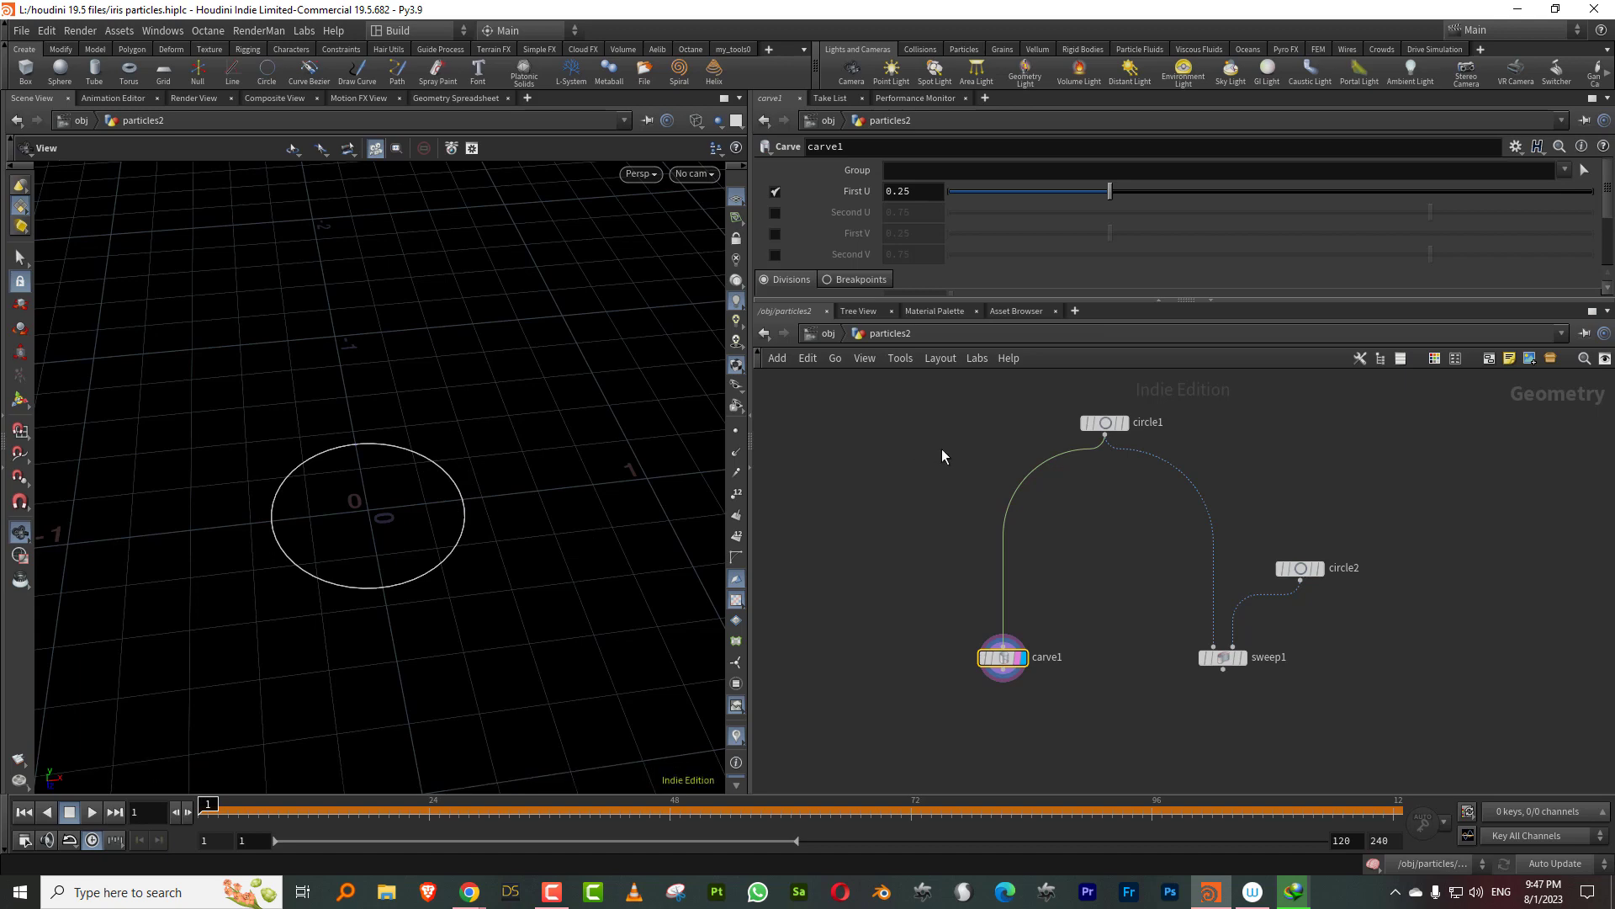
middle_drag(979, 551, 1104, 463)
click(970, 585)
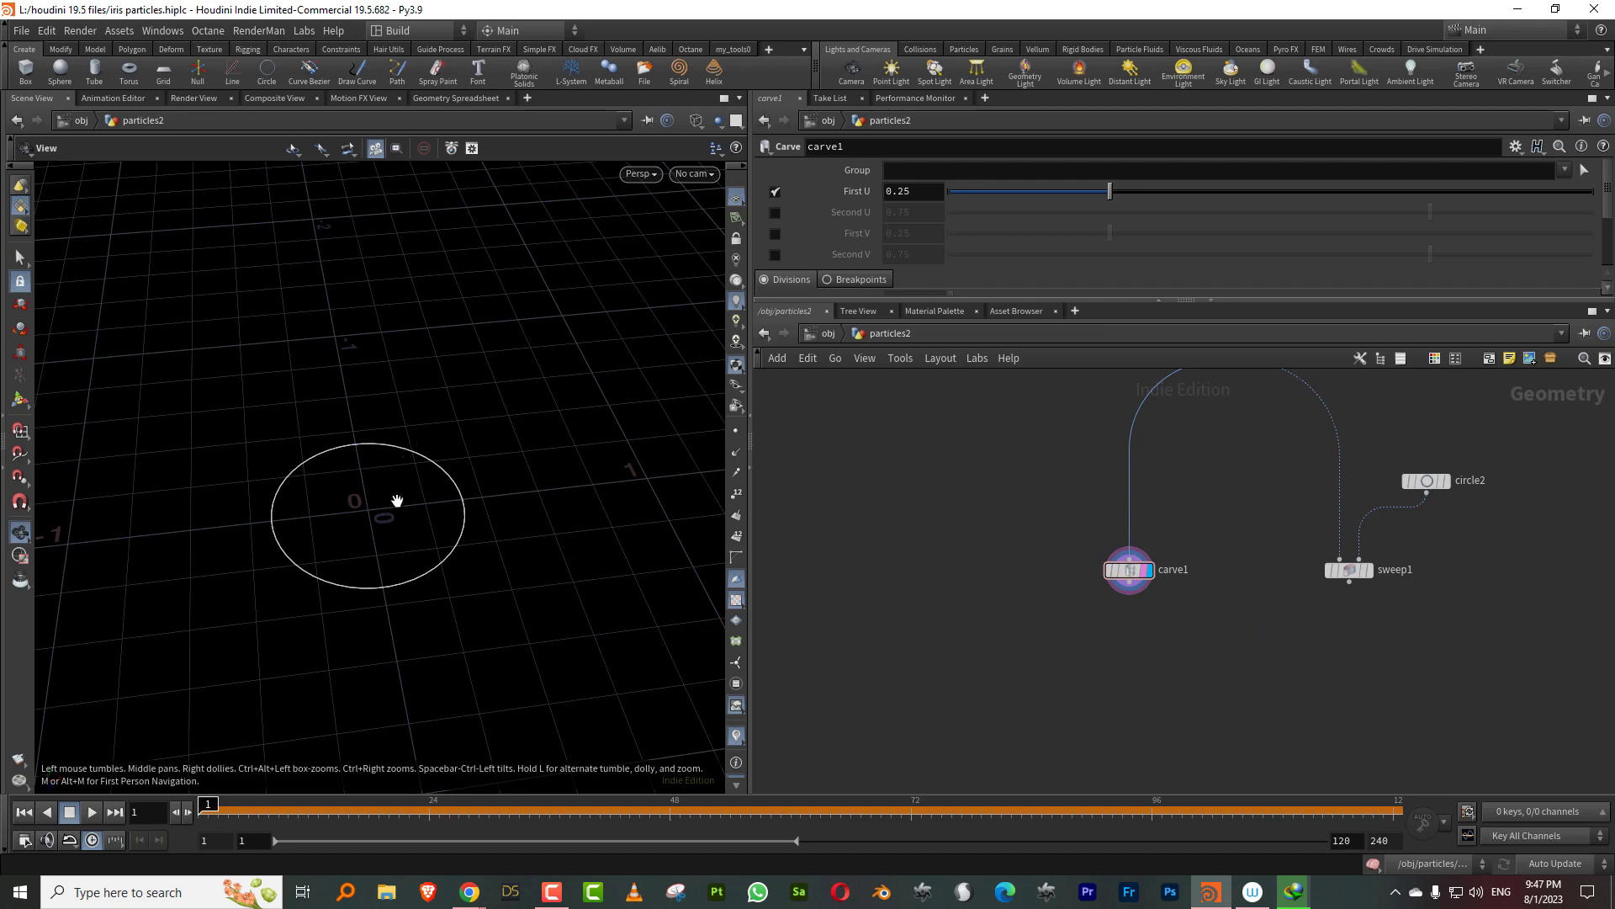
Step: Add a Metaball node next to carve1 in the particles2 network
key(Tab)
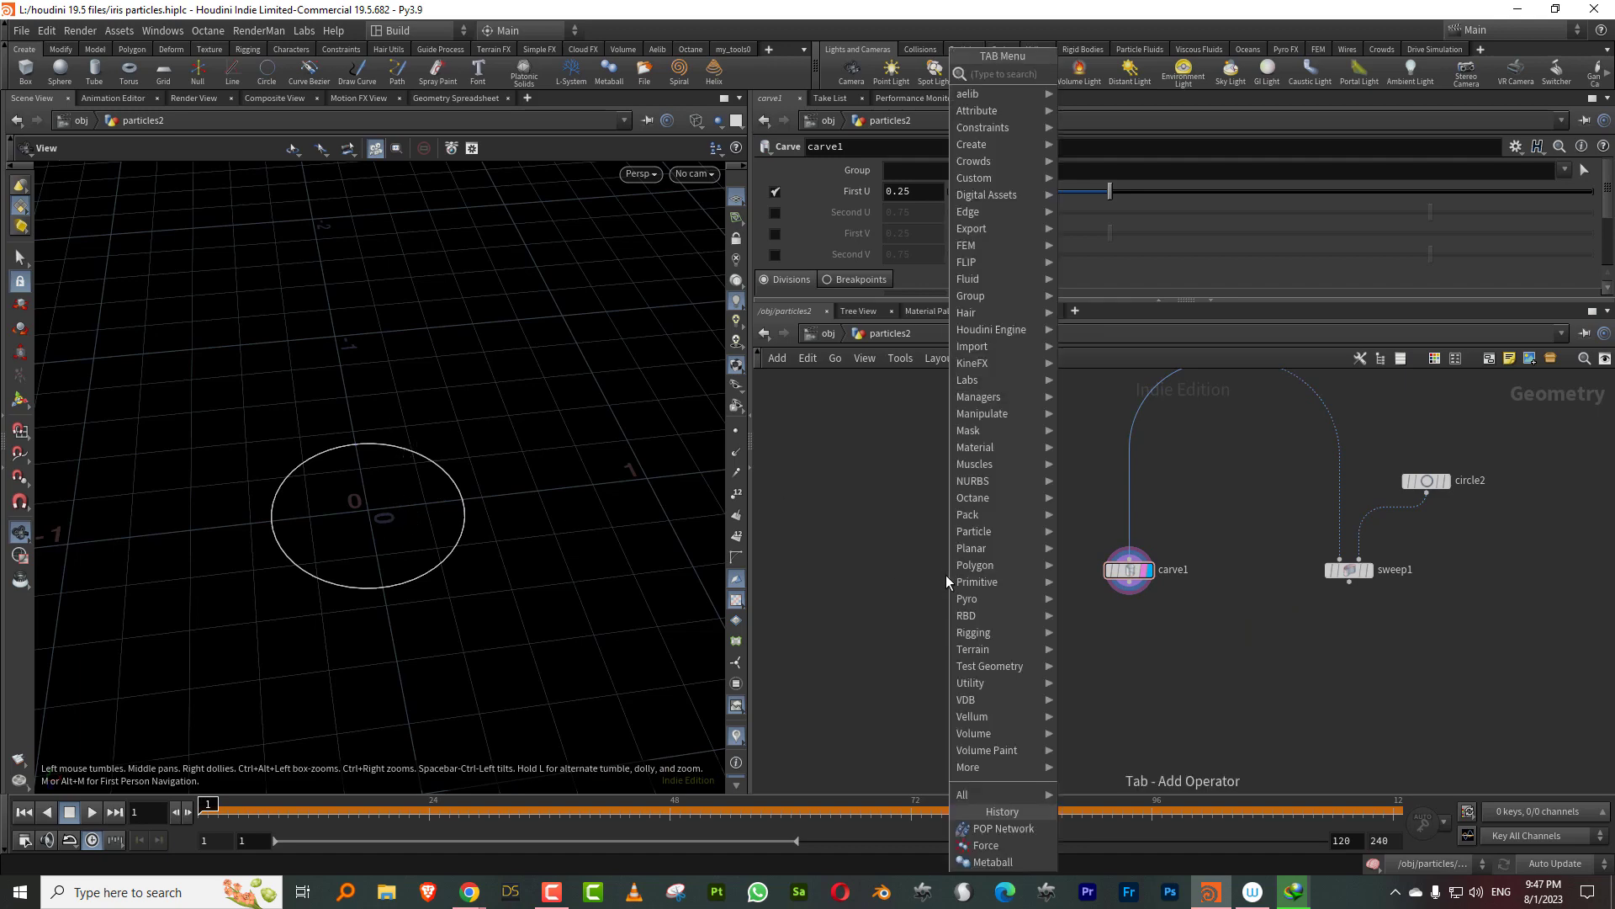
text(meta)
click(1098, 75)
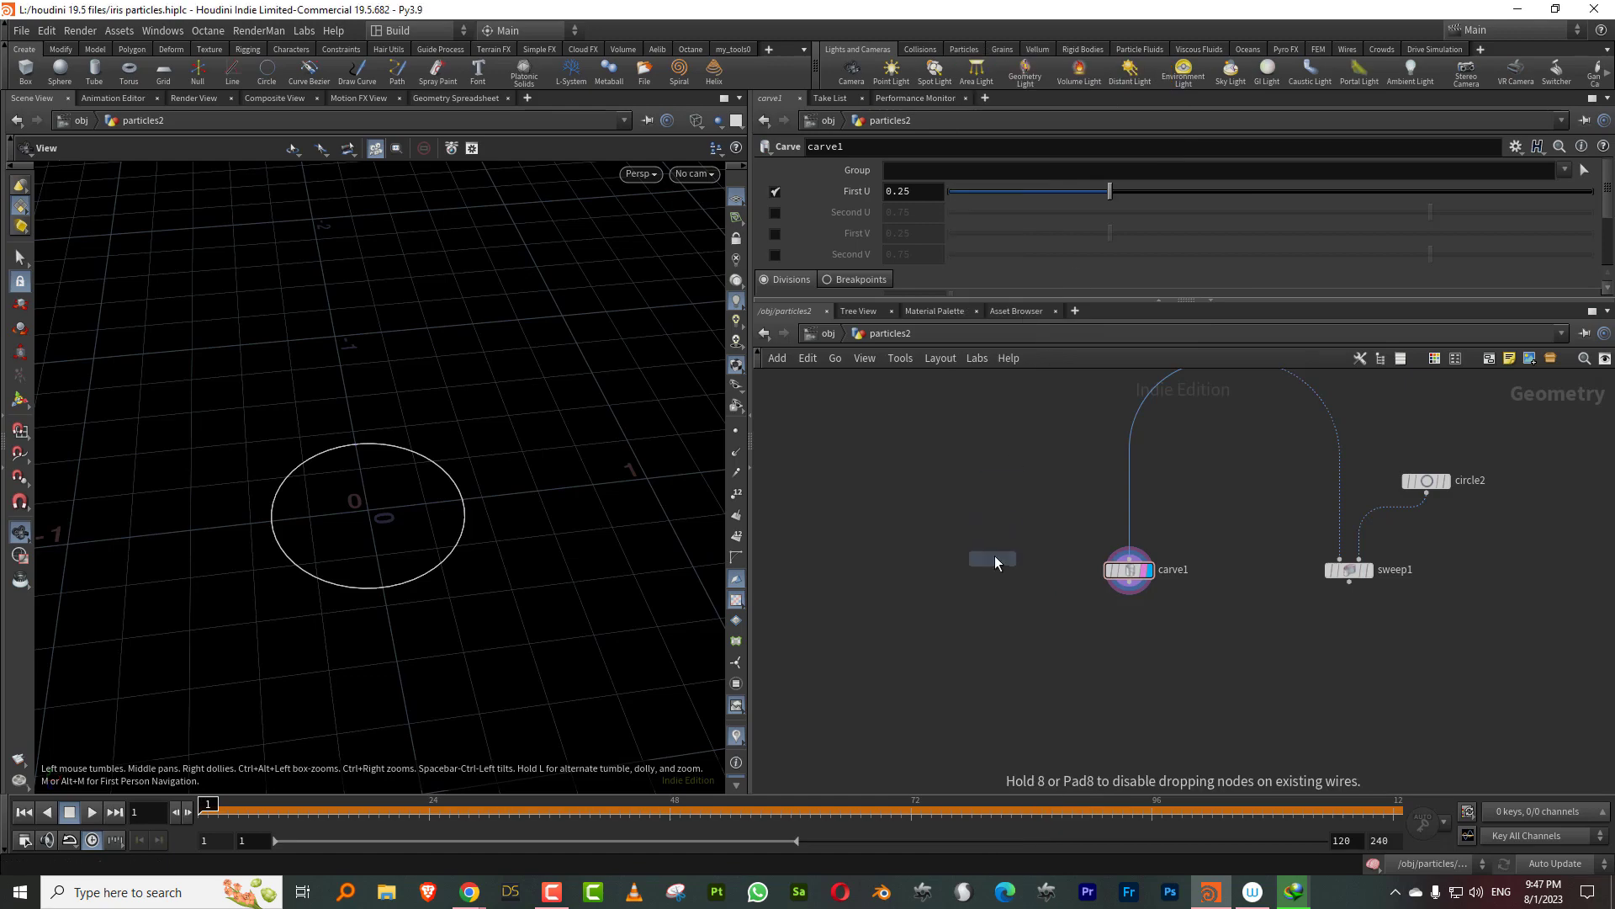
click(994, 558)
Step: Show sweep1 as a template for reference and enlarge the metaball's radius to 1.7 on all axes
click(1363, 571)
drag(1044, 494, 960, 589)
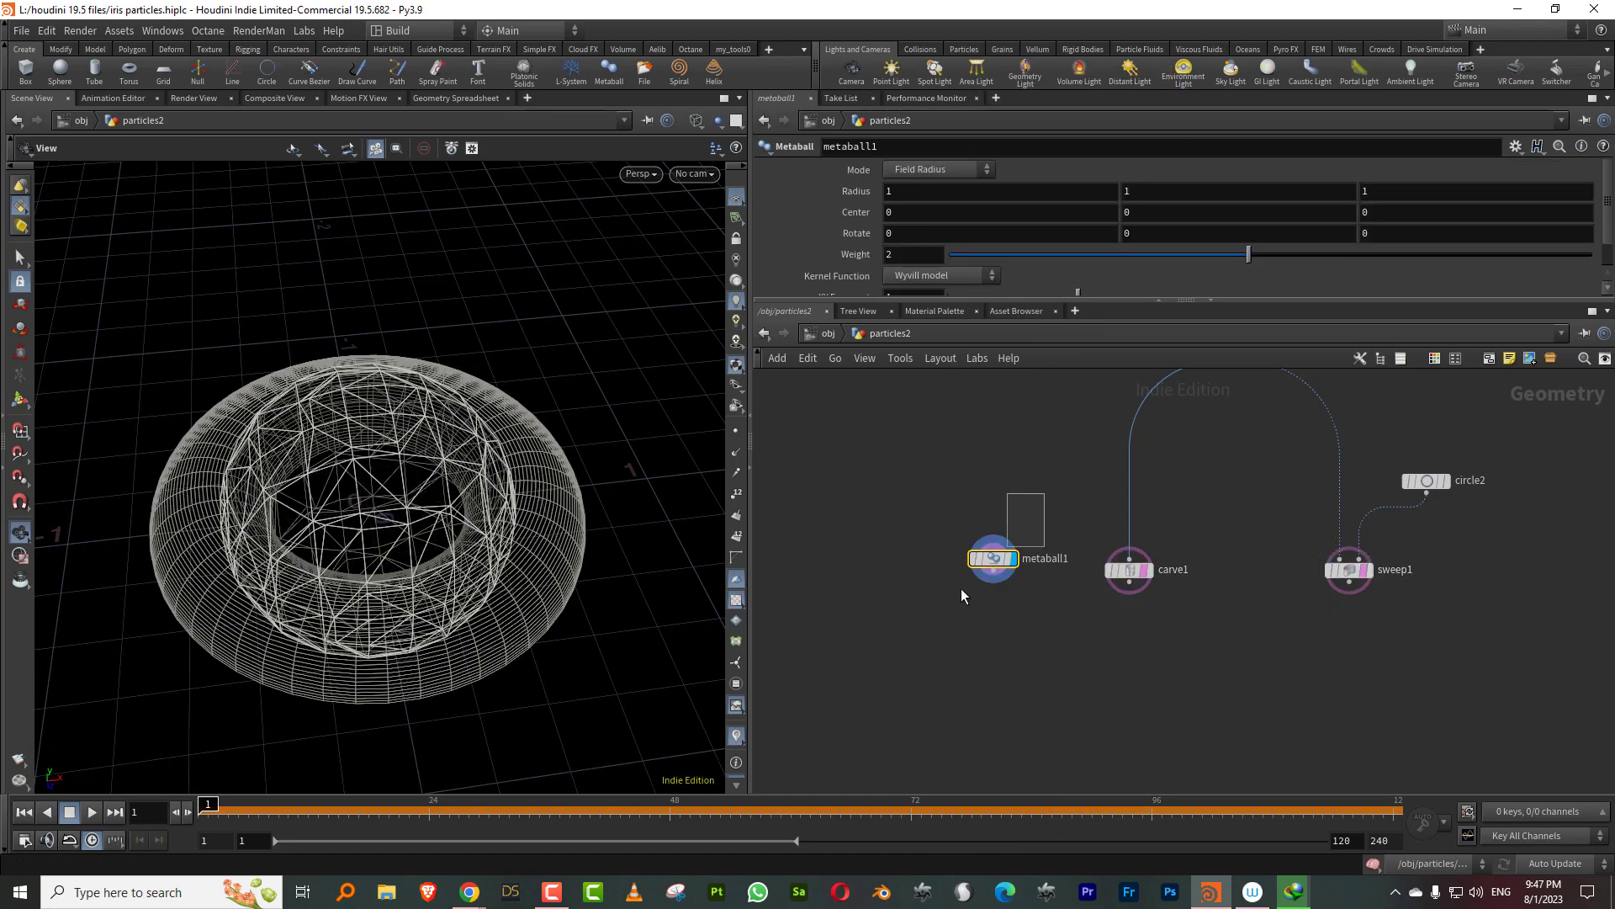
middle_drag(862, 192, 901, 191)
Step: Add a Force node fed by metaball1, place the pair beside sweep1, and display the Force node
key(Tab)
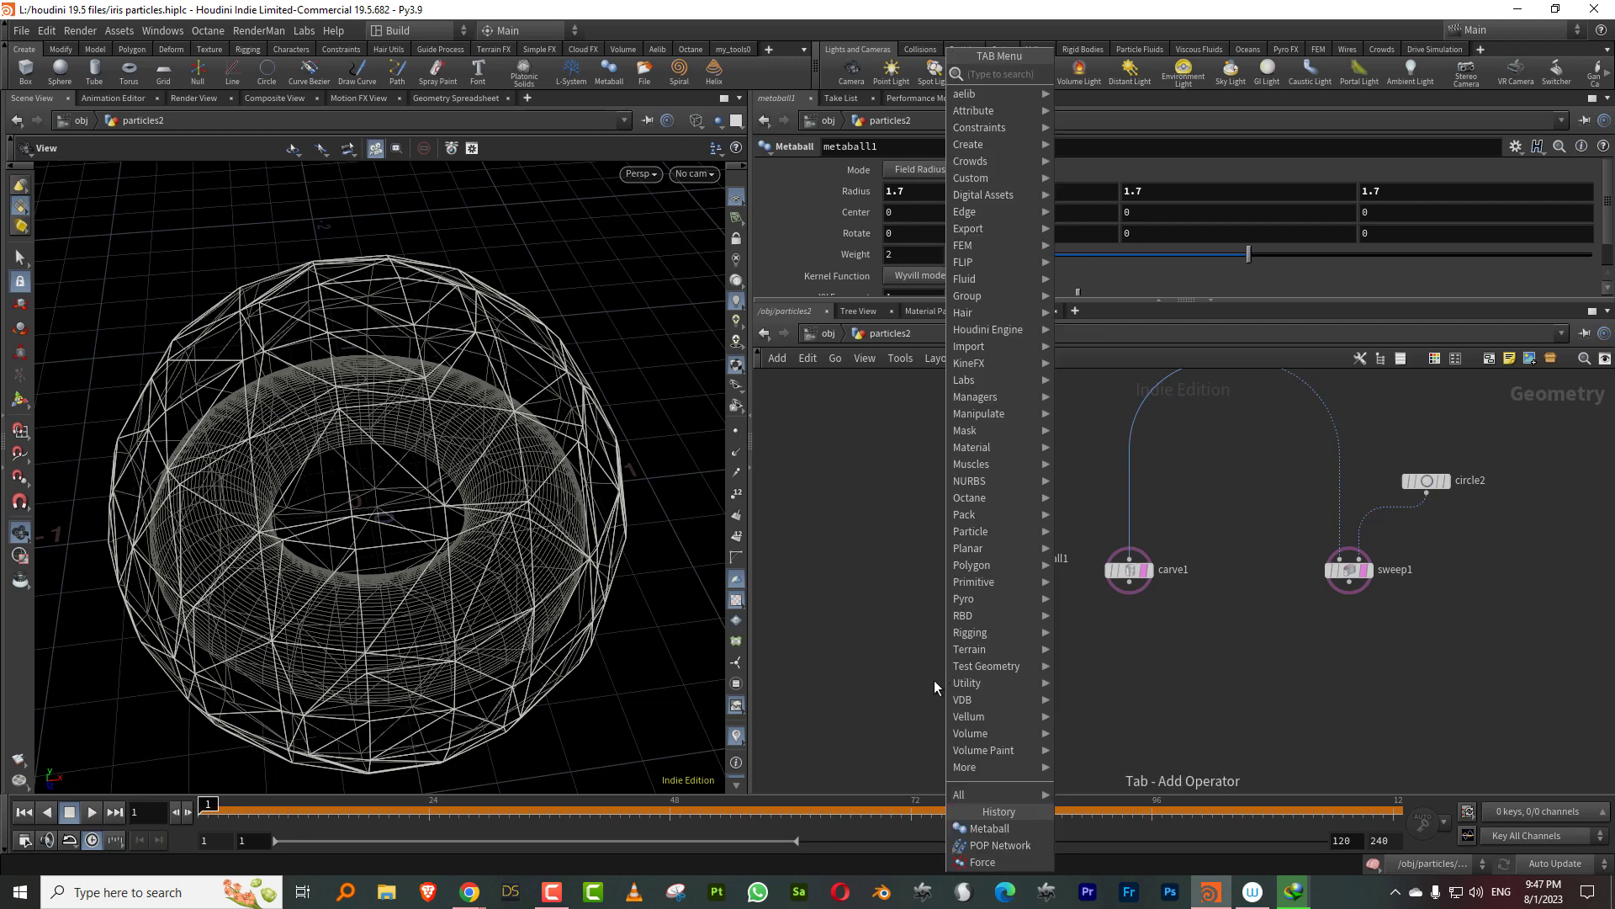
text(force)
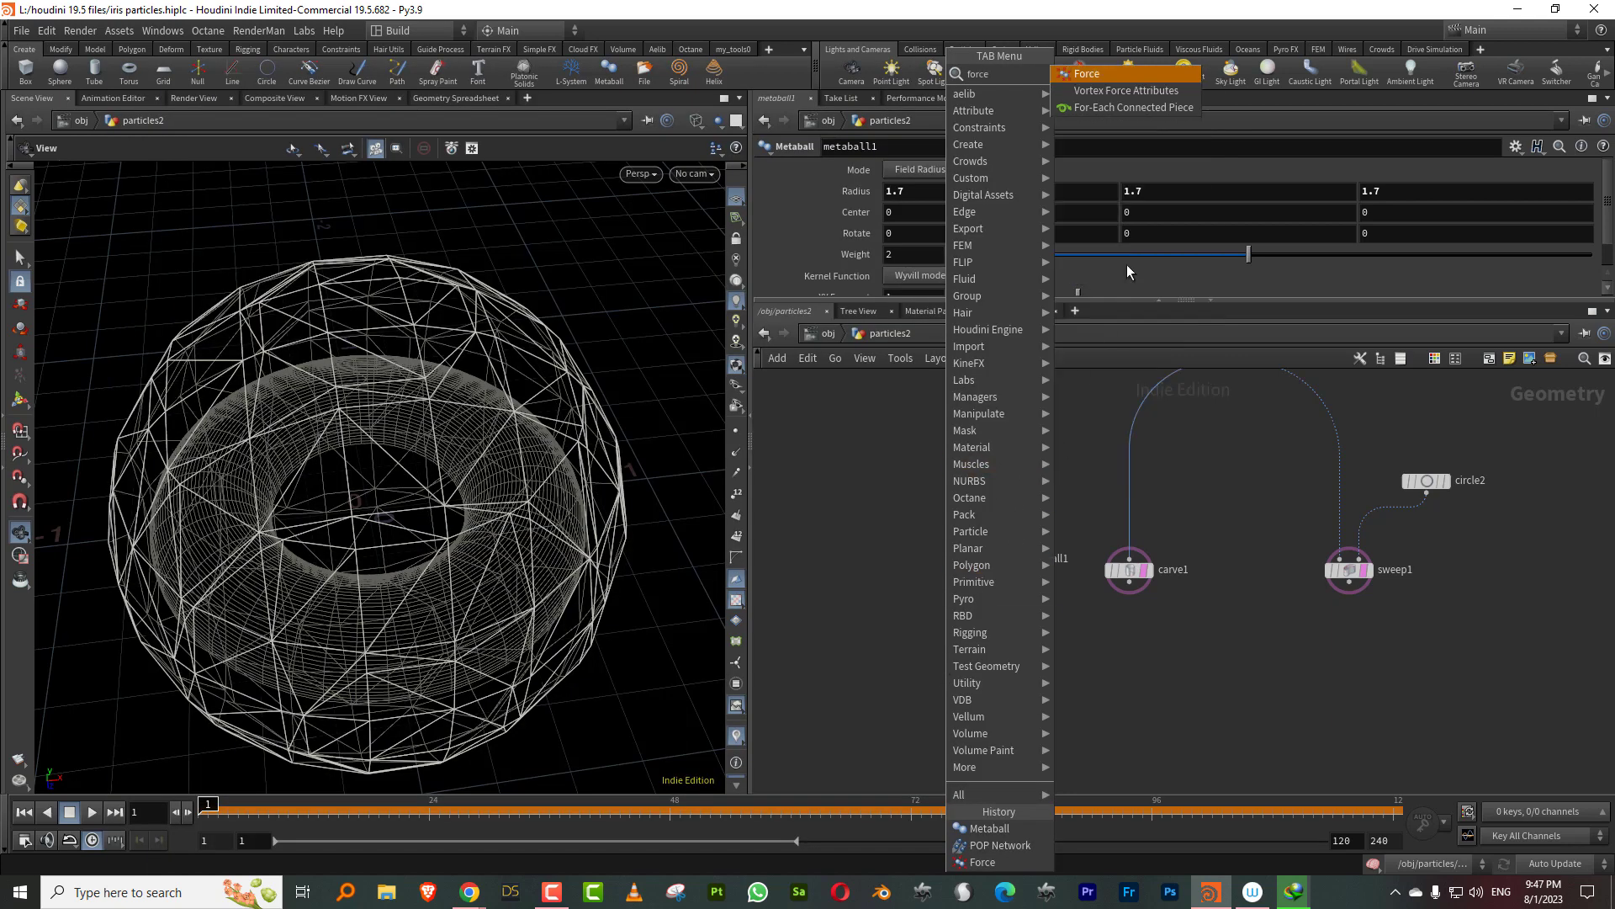
click(1124, 75)
click(1002, 649)
shift+drag(1003, 651, 1542, 624)
middle_drag(1346, 545, 1101, 536)
click(1291, 609)
click(1310, 608)
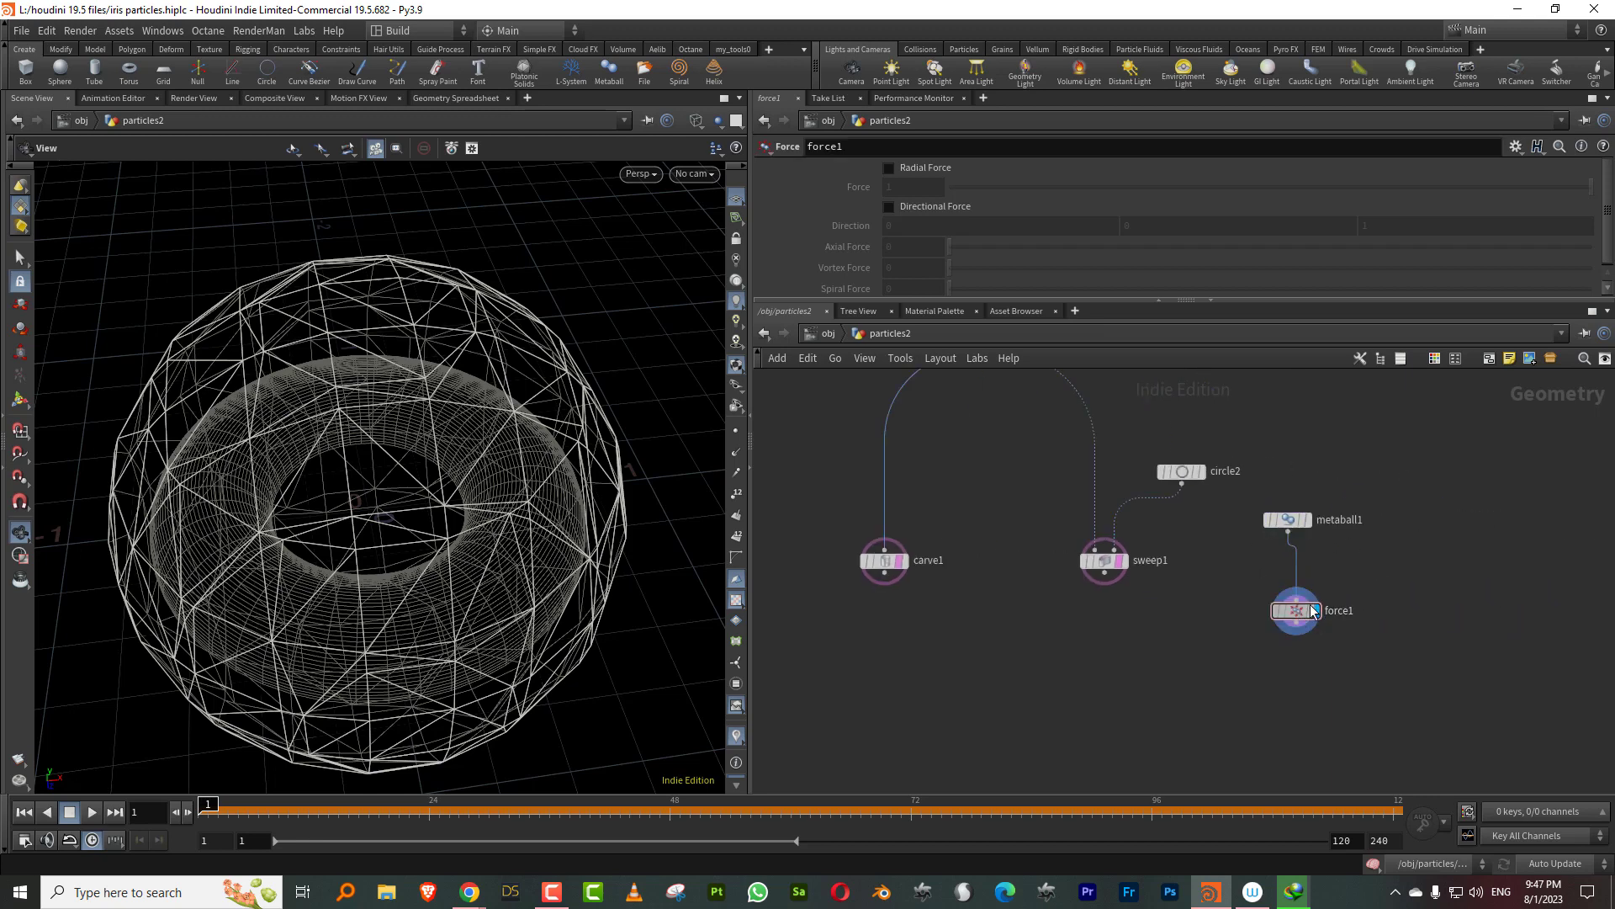
Step: Enable Radial Force on force1 and set its Force to -1
click(920, 186)
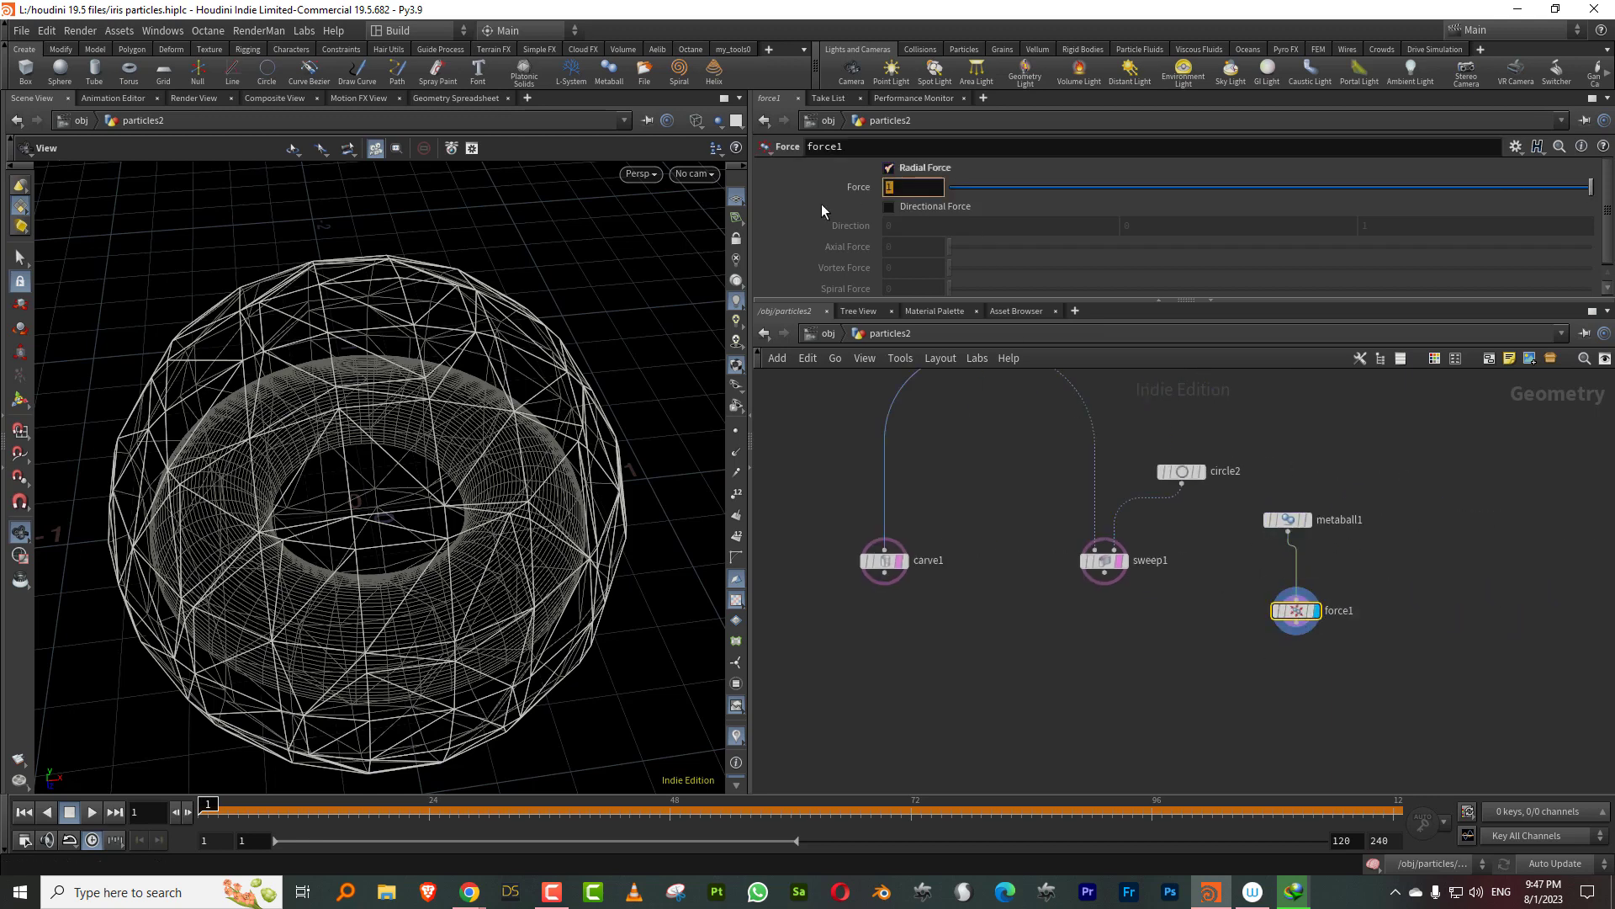
text(-1)
key(Return)
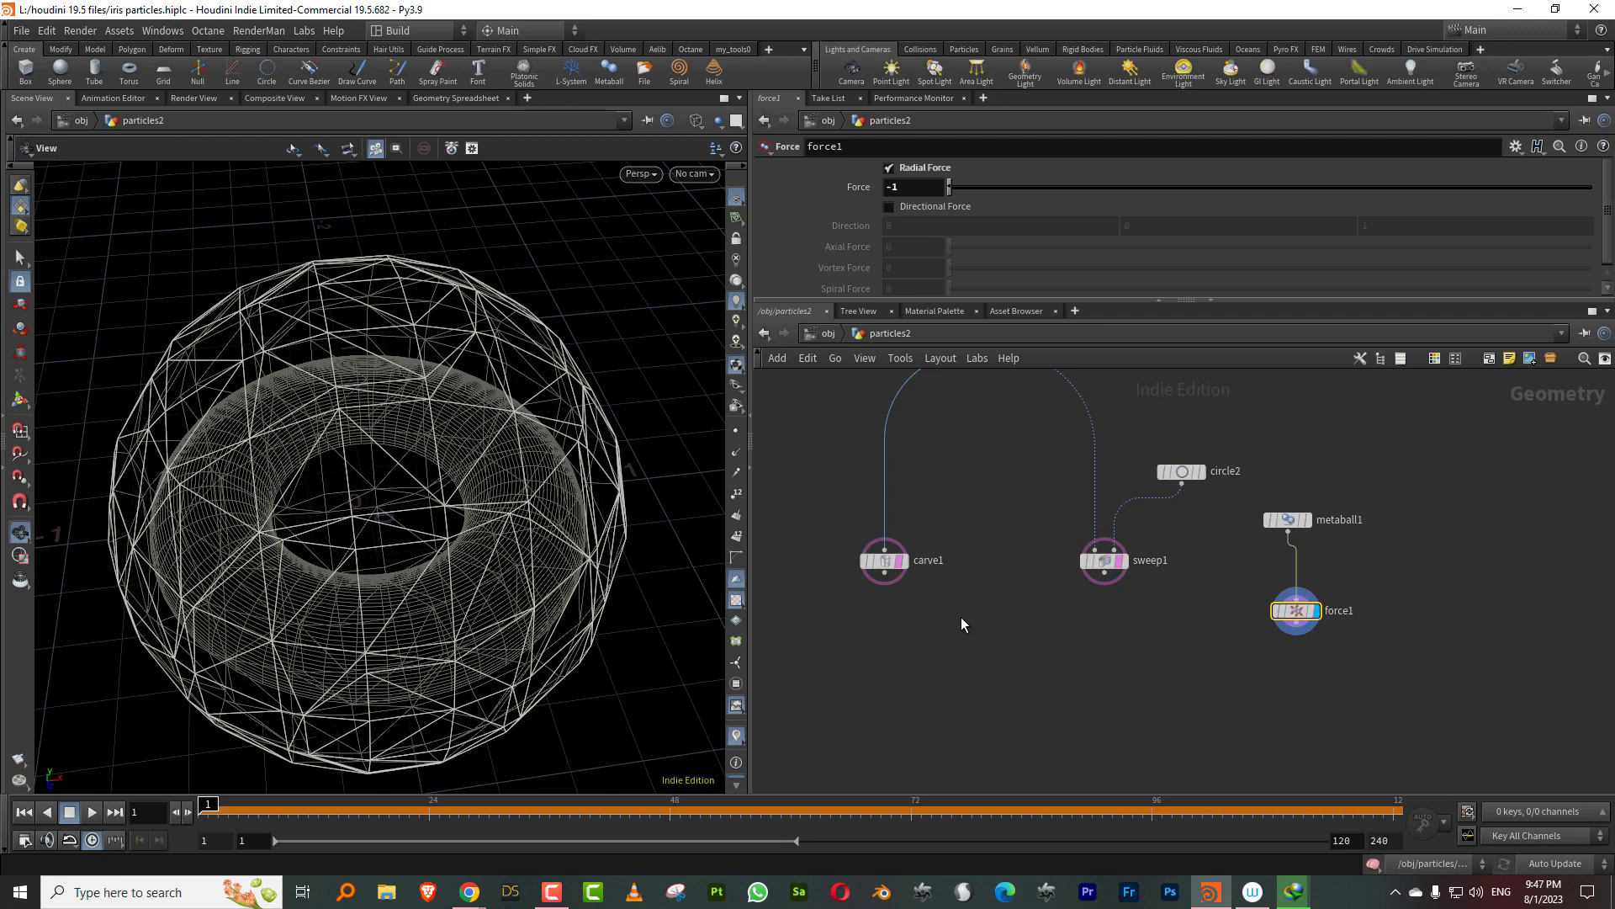
Step: Add a POP Network and connect carve1, sweep1 and force1 to its first, second and third inputs
click(1148, 572)
key(Tab)
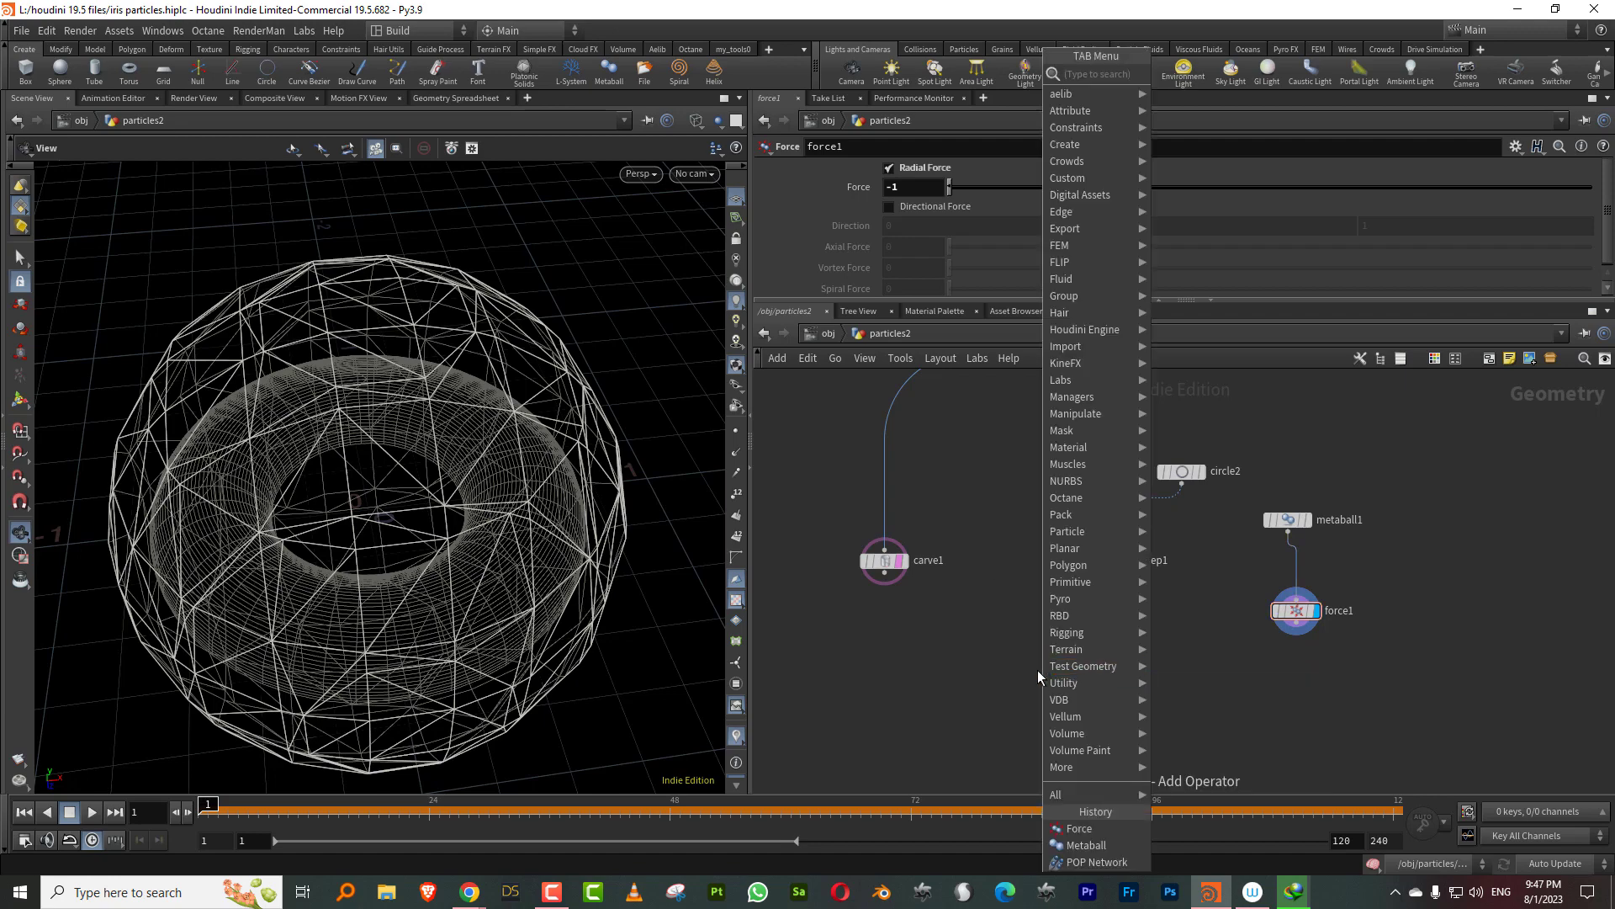
text(pop)
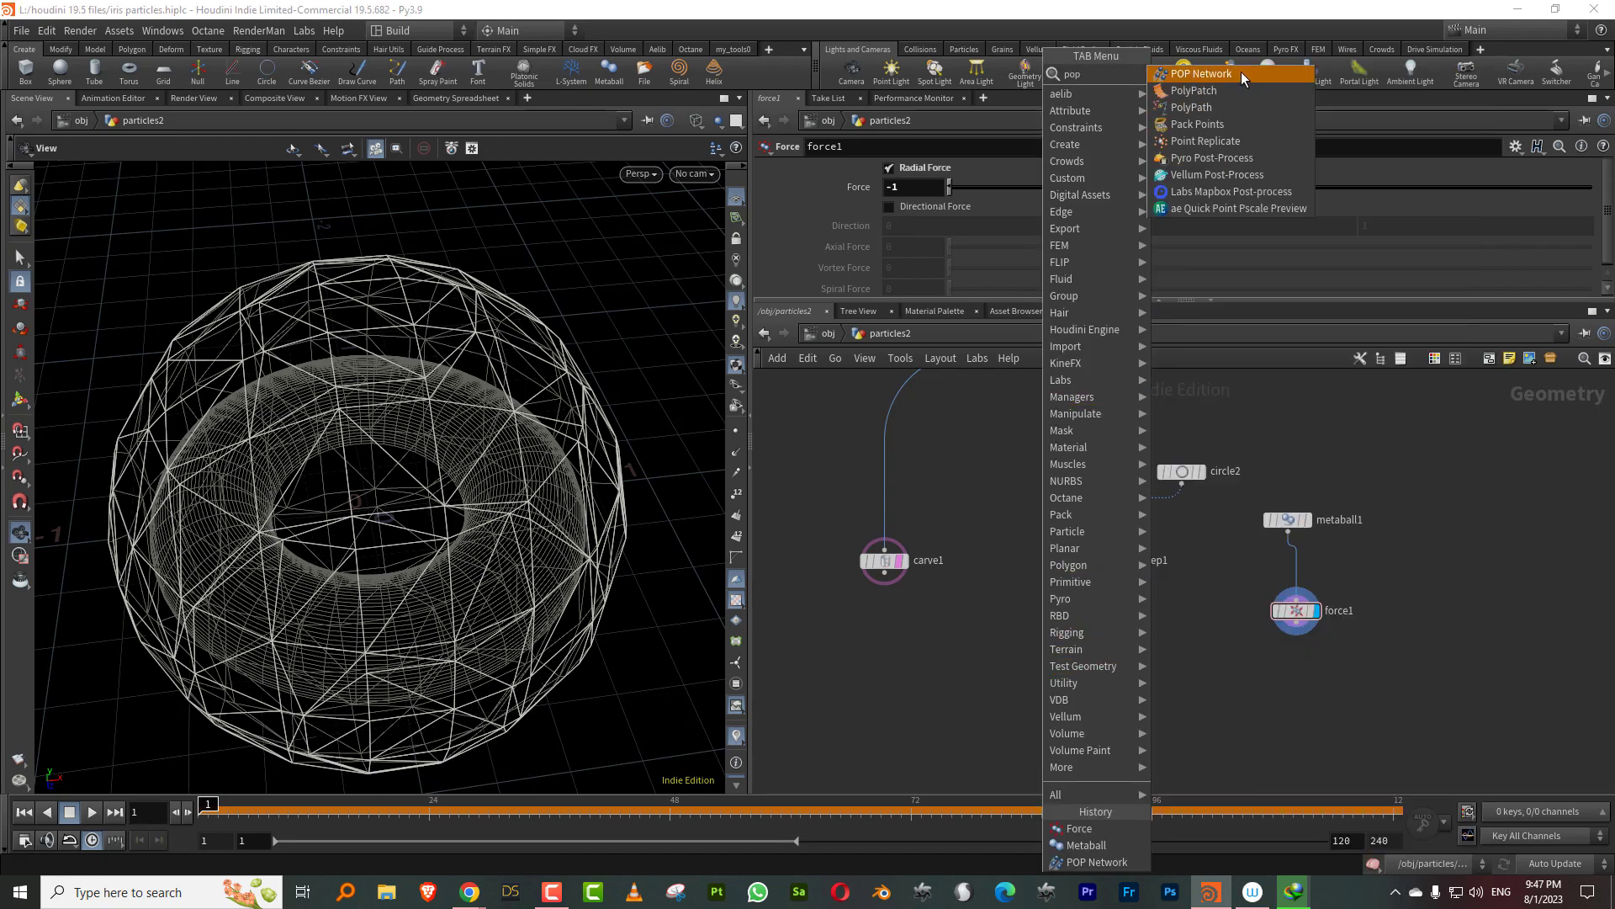
click(1202, 73)
click(1047, 734)
drag(885, 574, 1033, 711)
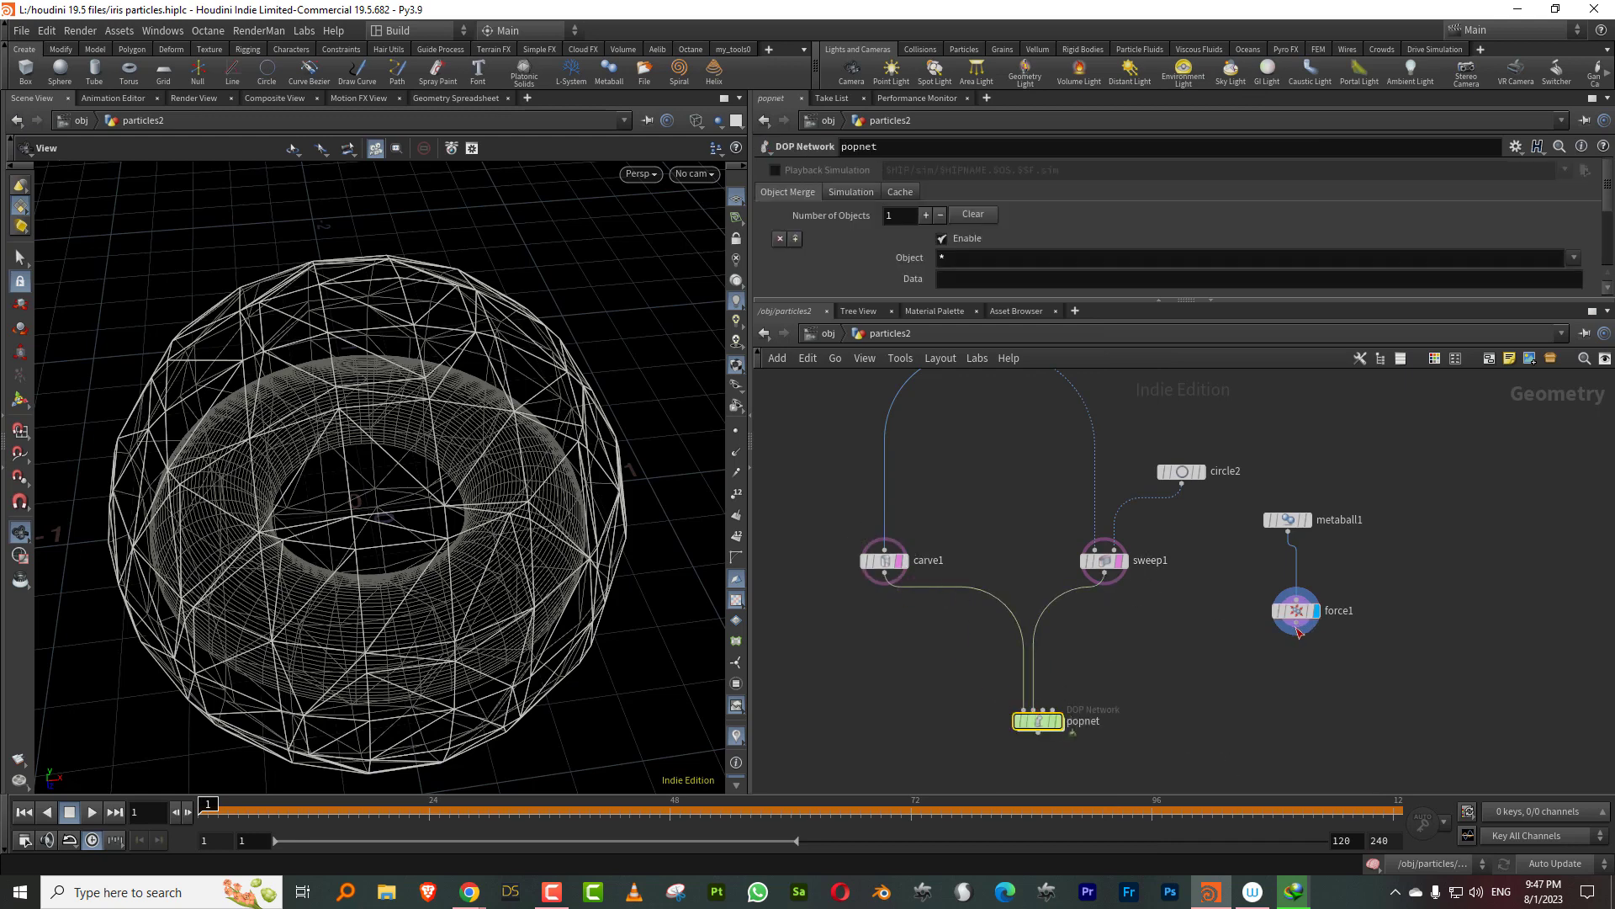
drag(1295, 633, 1044, 711)
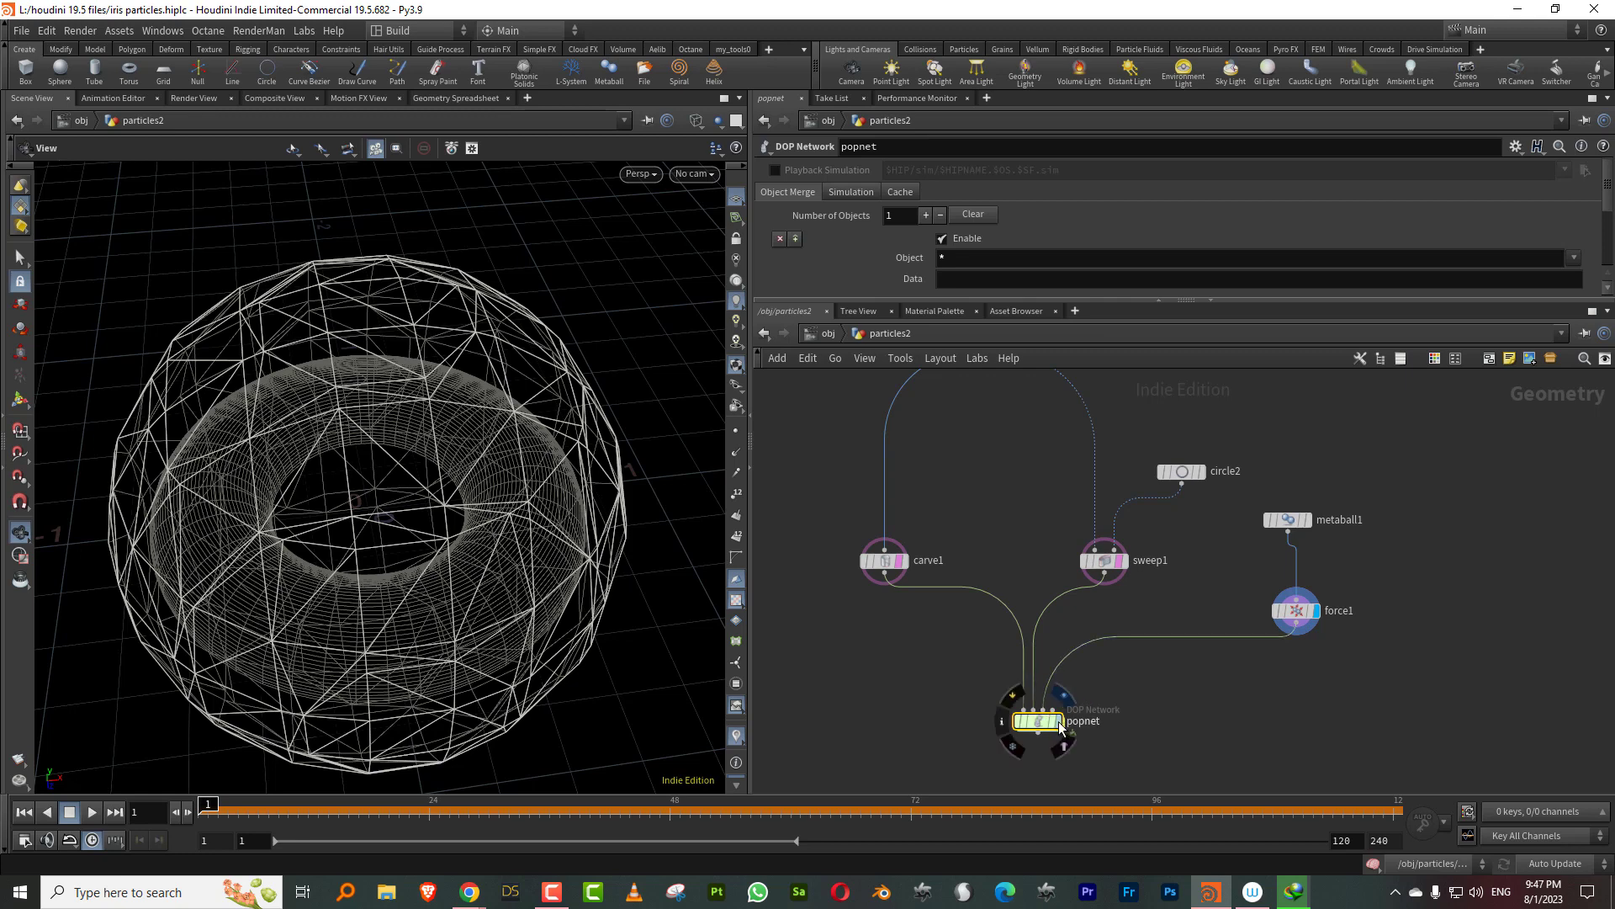
Step: Enter popnet, move source_first_input well above the merge node, and enlarge the view of its parameters
double_click(1040, 721)
middle_drag(1152, 388, 1003, 584)
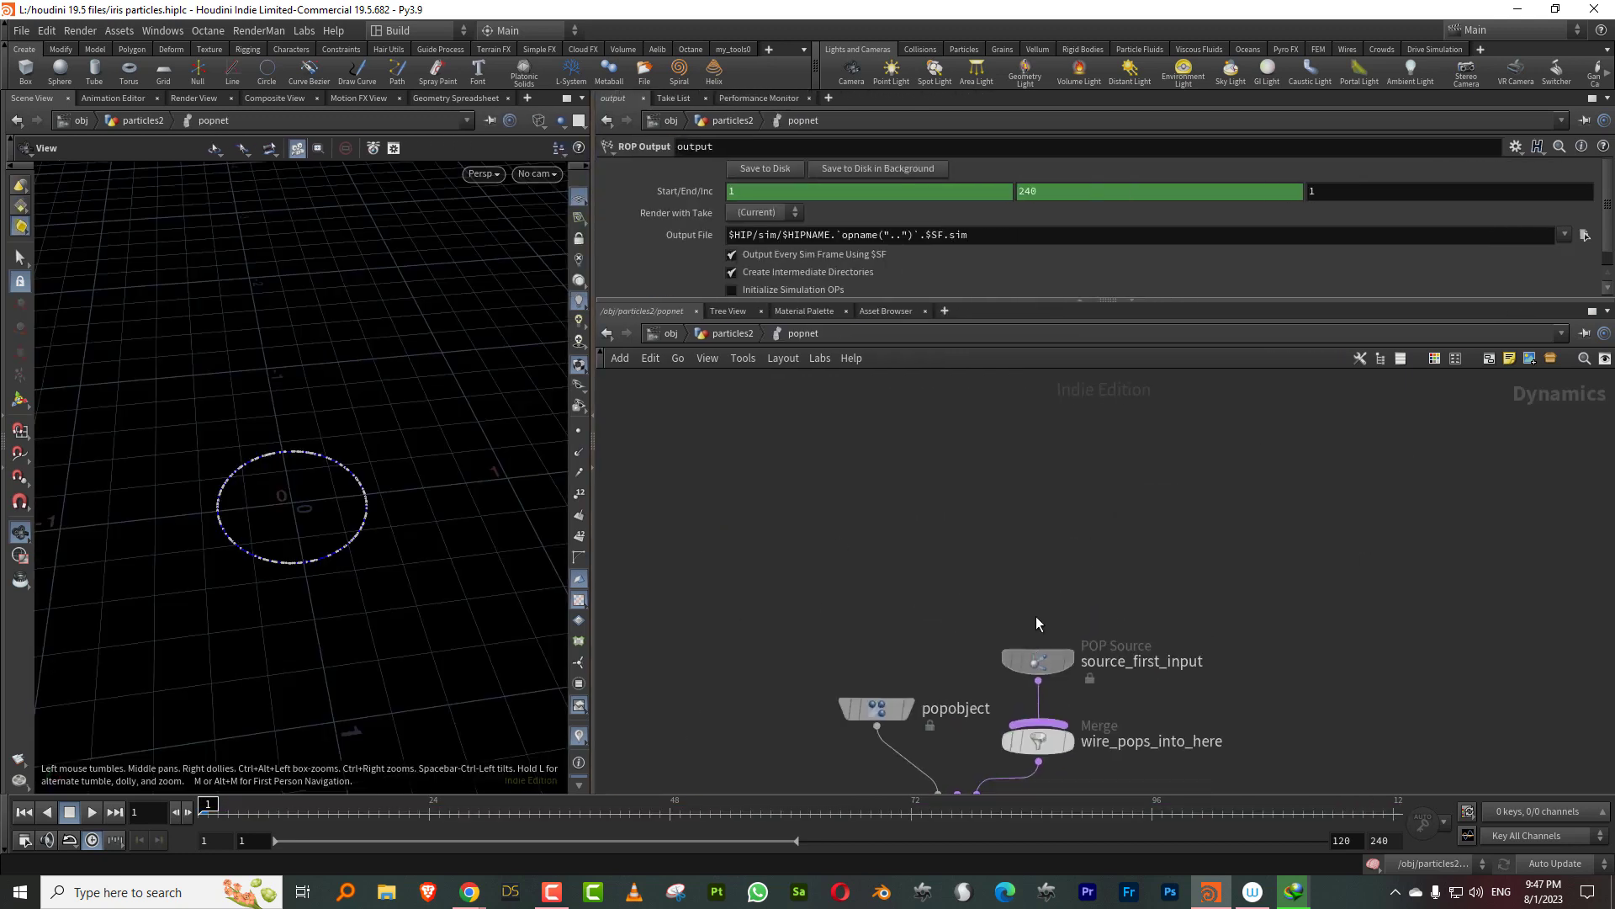
drag(1037, 661, 1038, 472)
drag(907, 296, 928, 459)
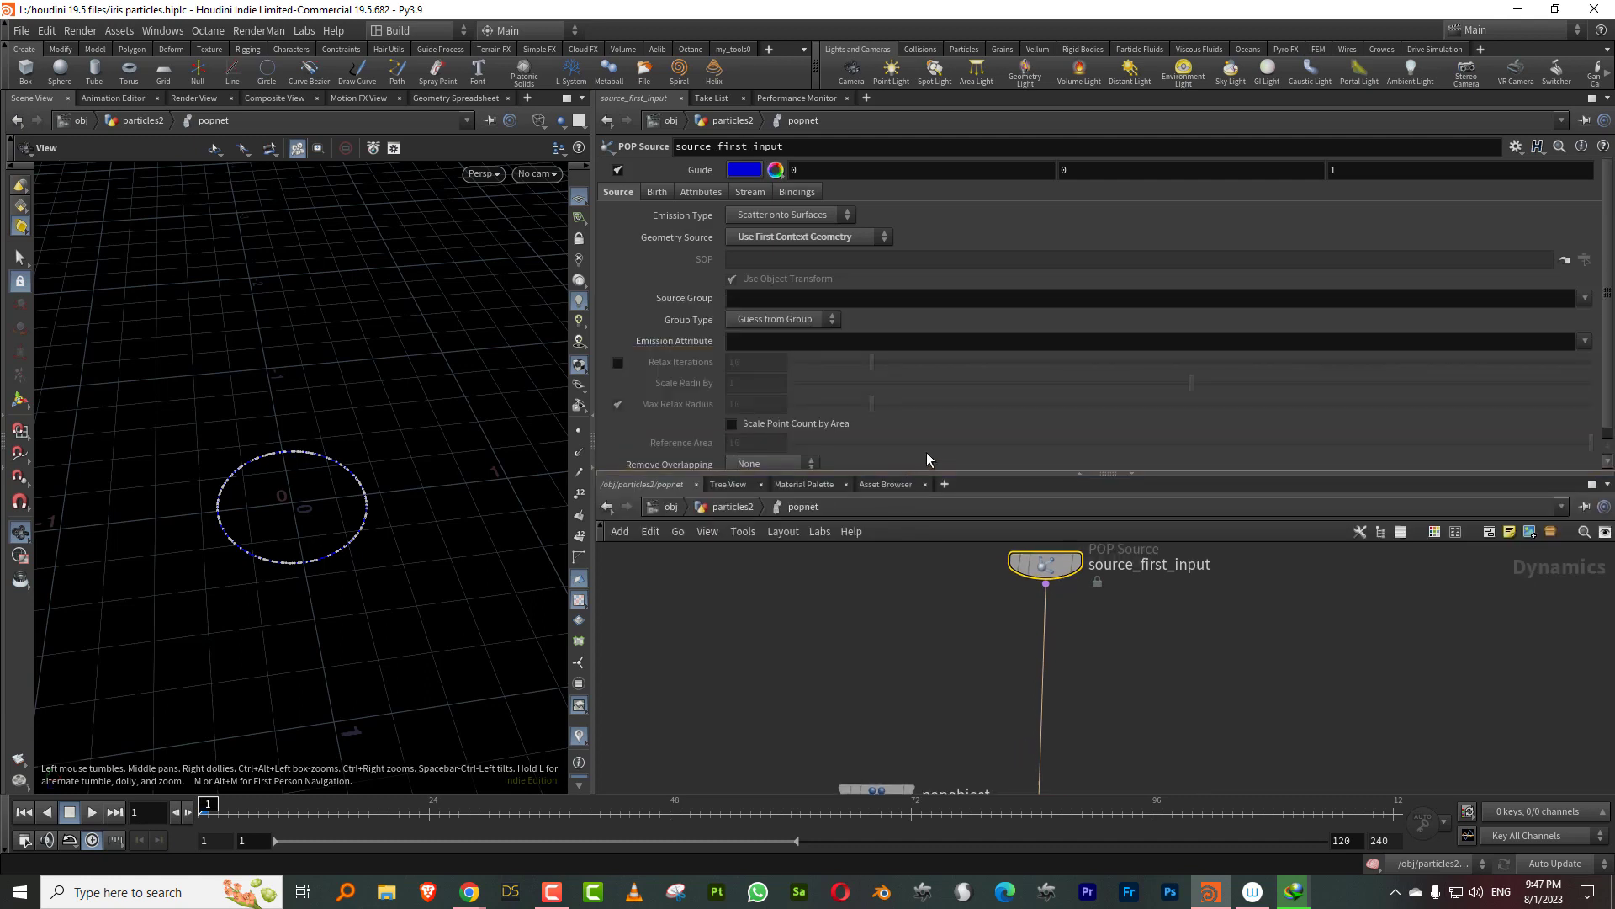
Step: Set the POP Source's Const. Activation and Const. Birth Rate to 0 and its Impulse Count to 150
click(665, 194)
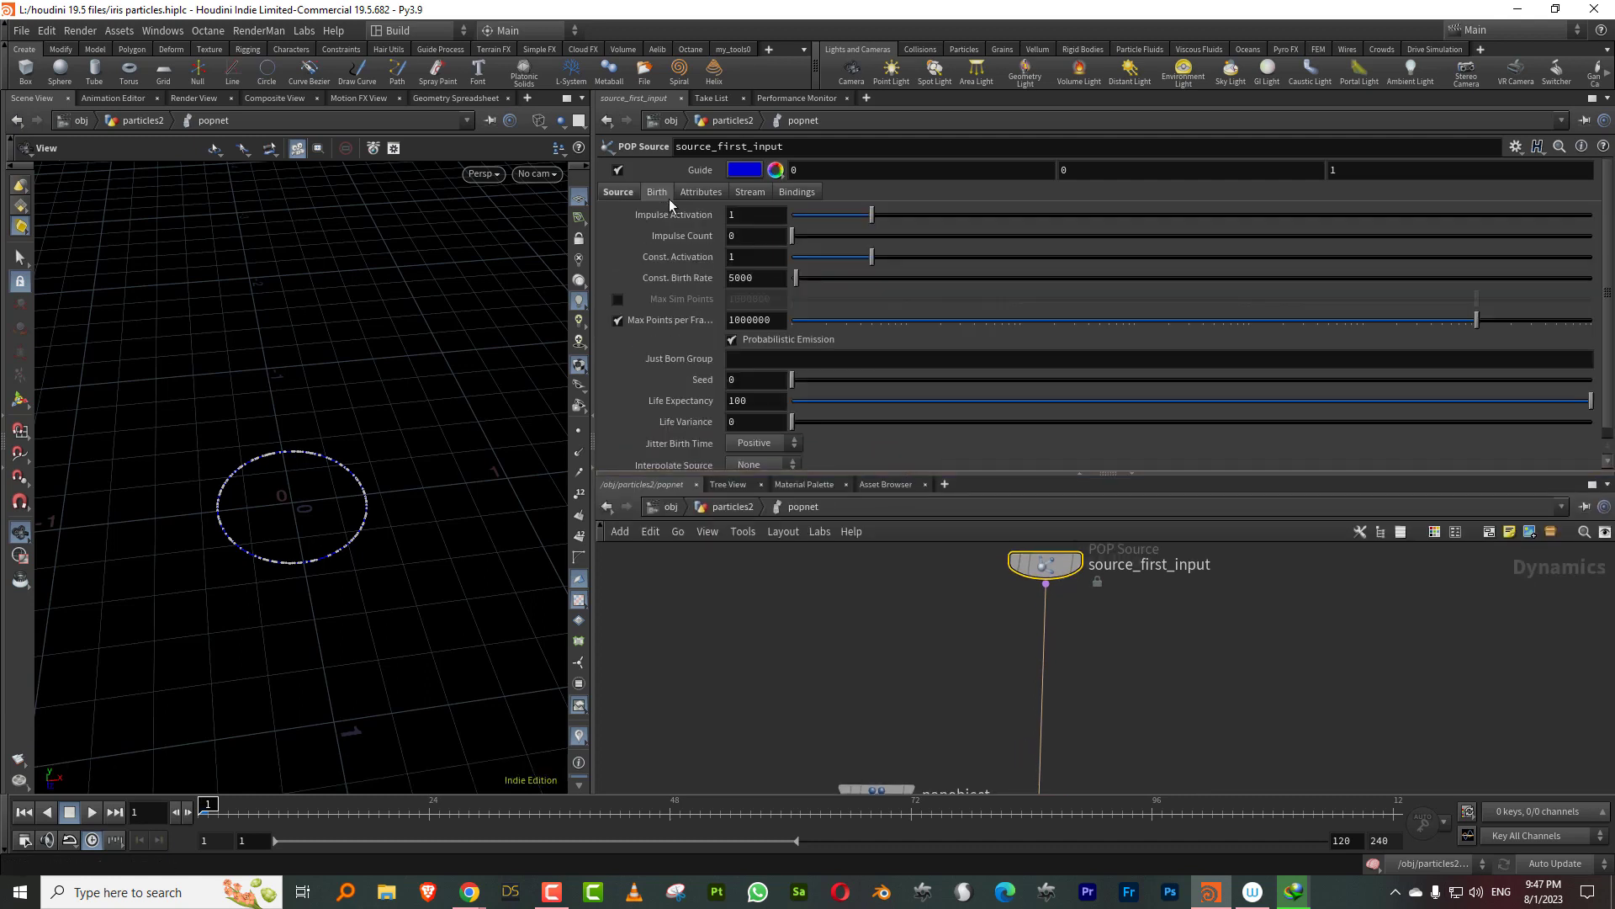
drag(803, 257, 680, 242)
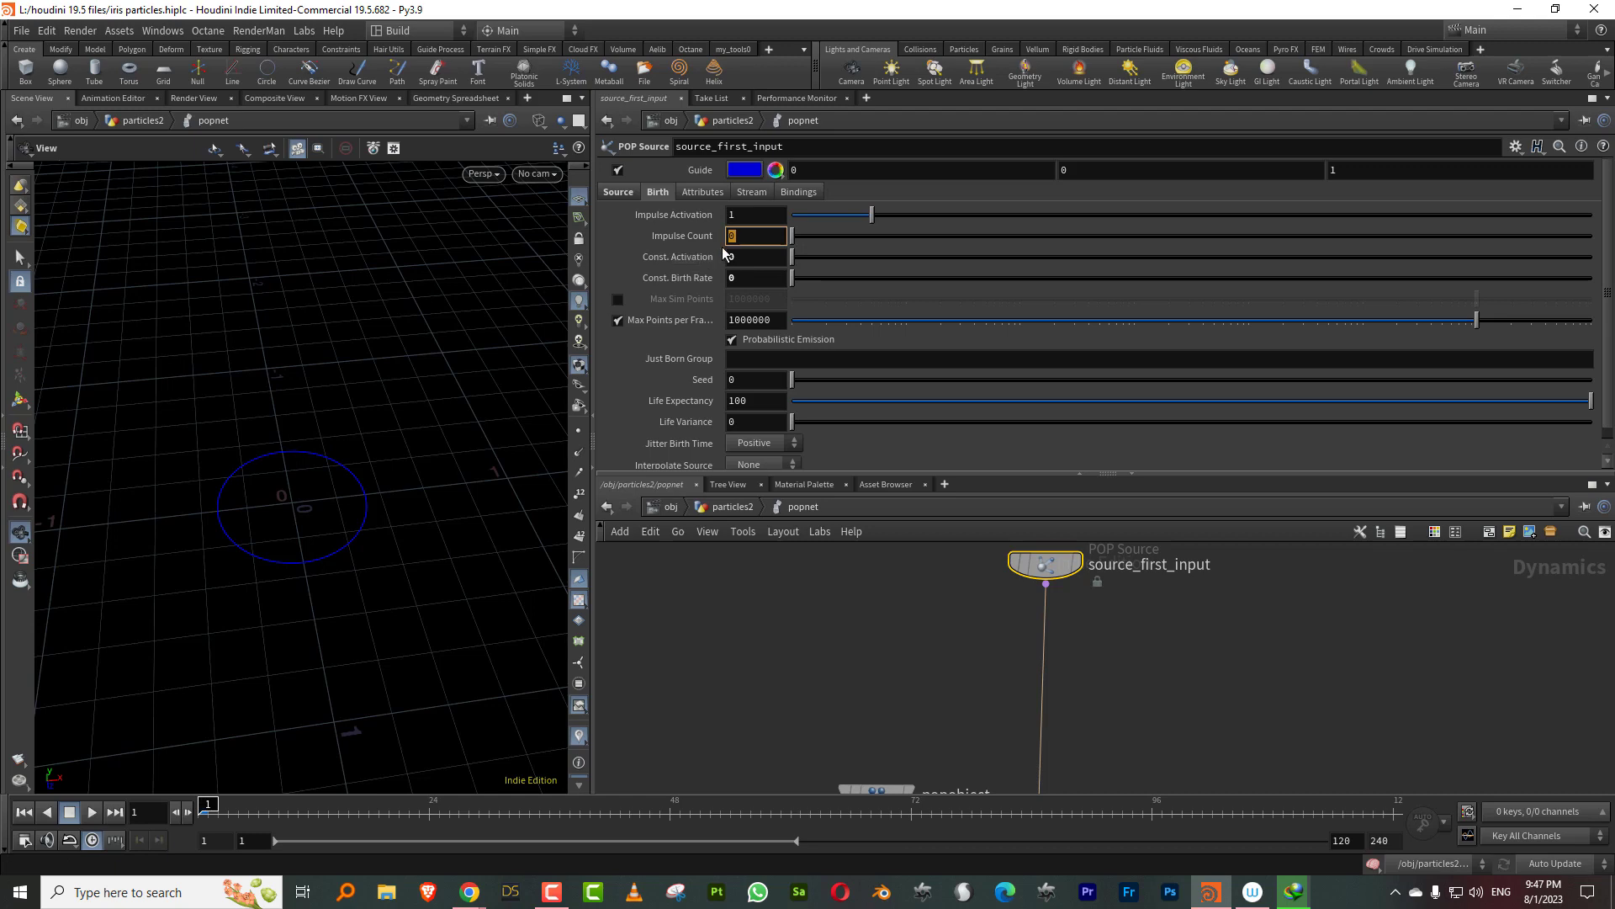
key(Return)
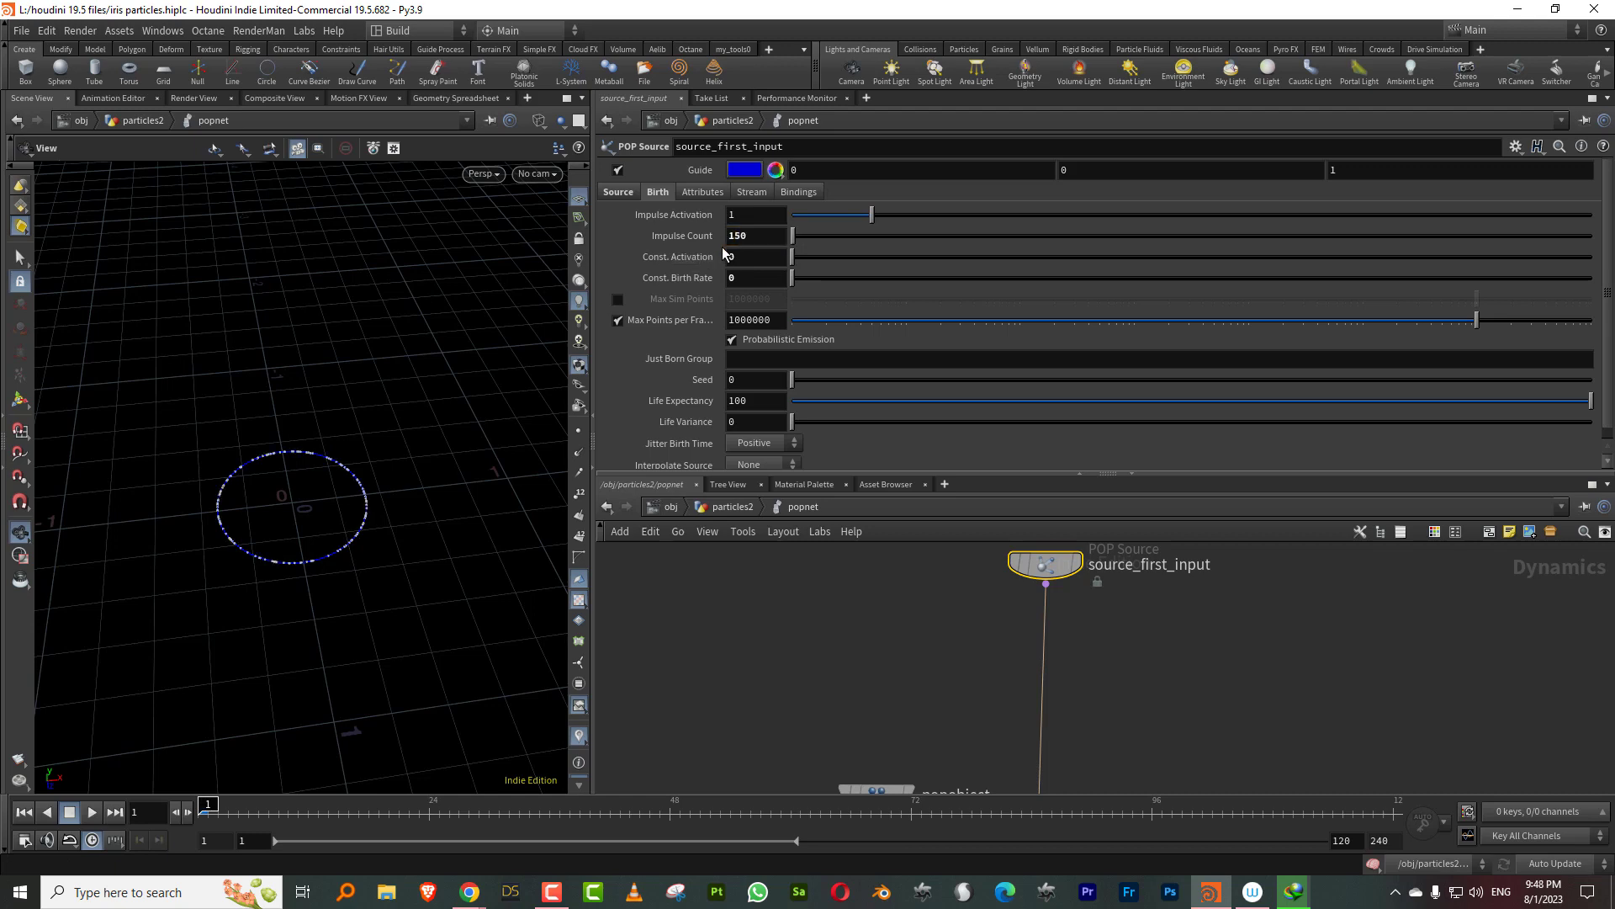
Step: Set the POP Source's Life Expectancy to 1.5 and raise its Life Variance slightly
text(1.5)
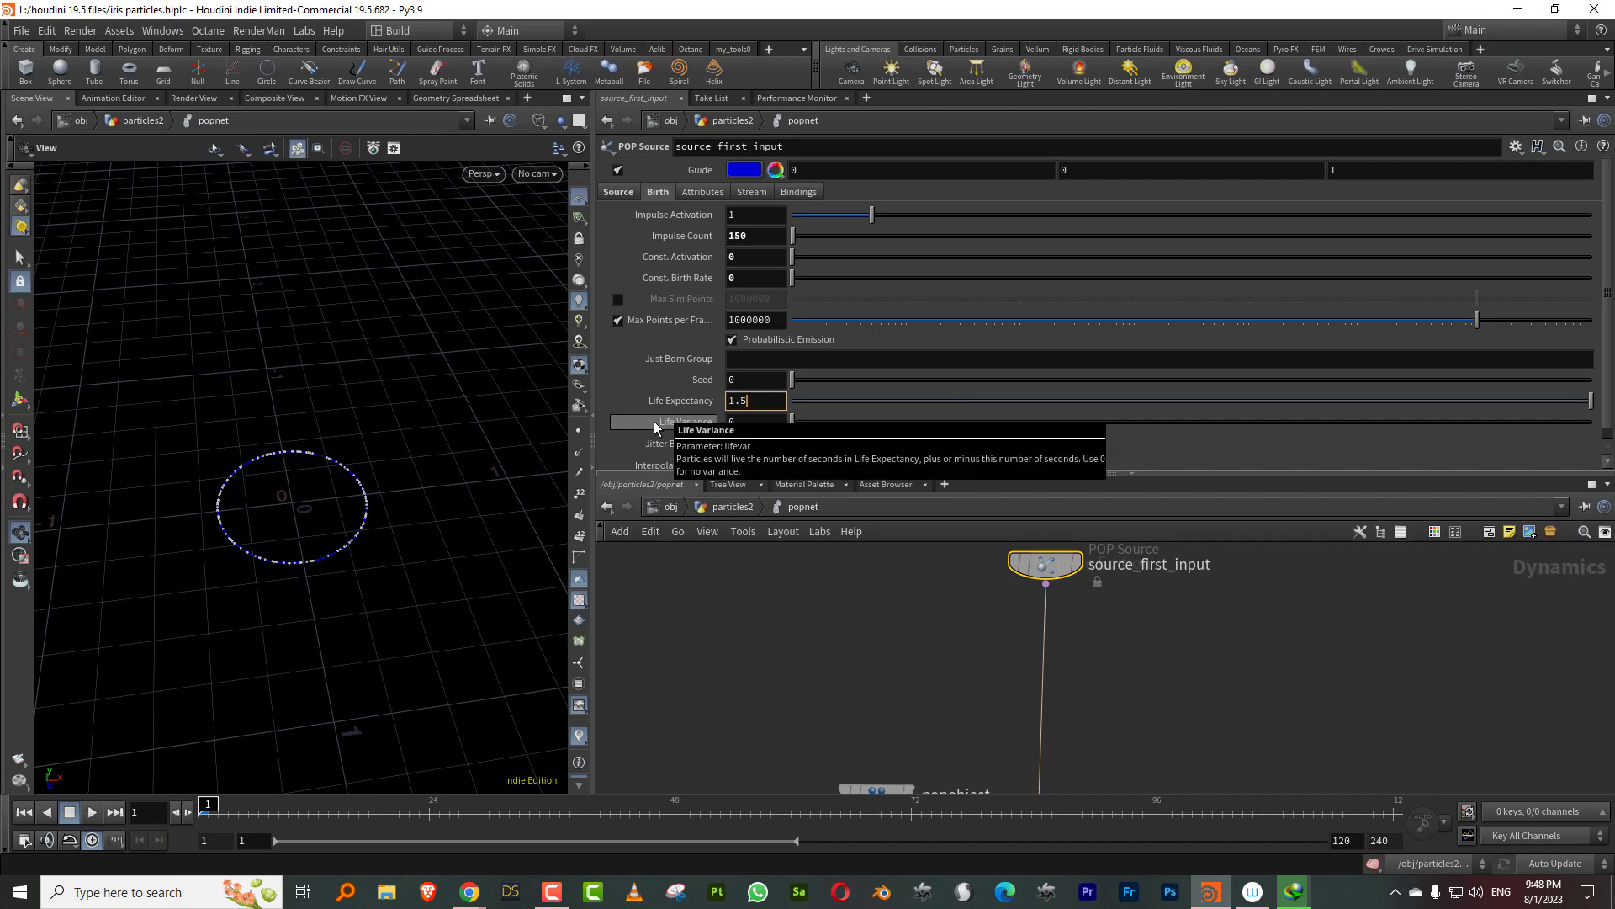
key(Return)
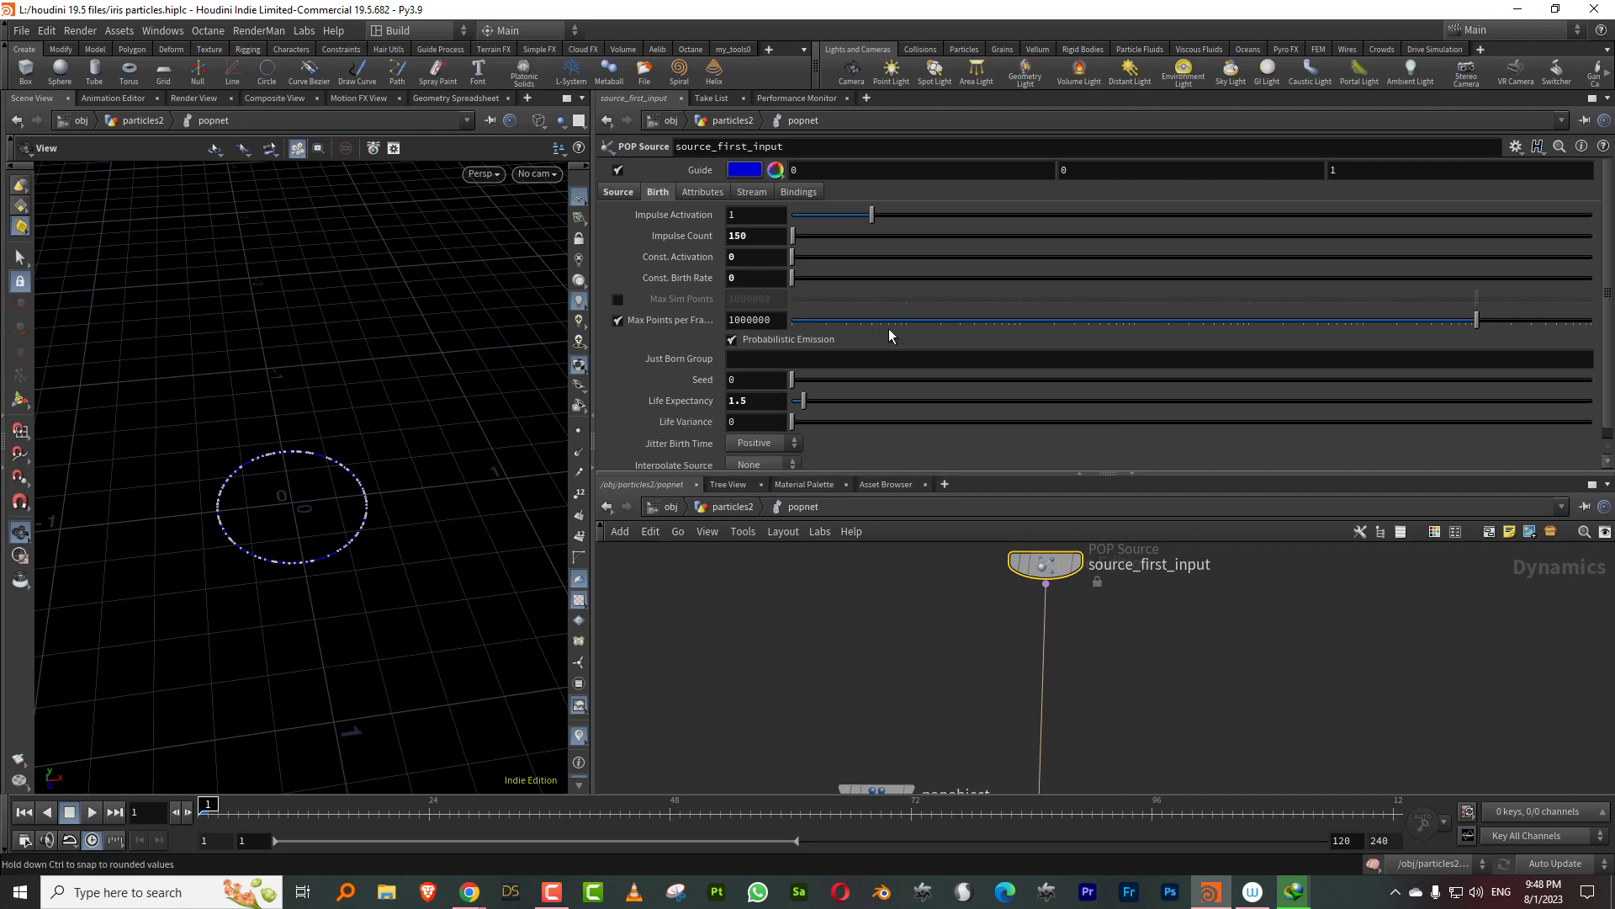
drag(820, 421, 837, 423)
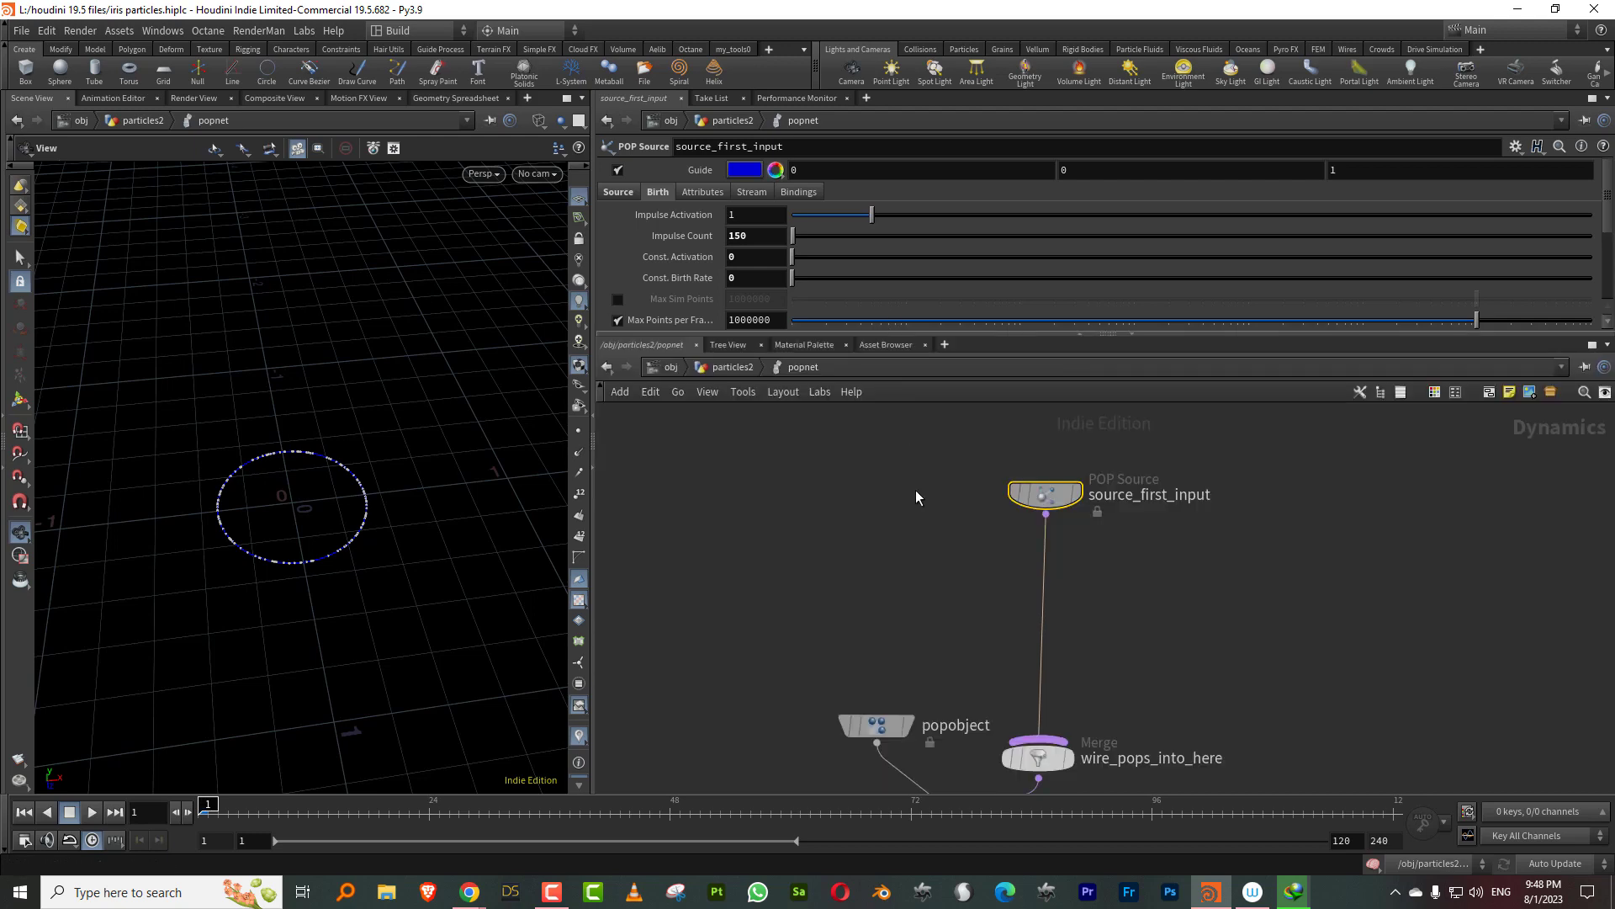
Step: Insert a POP Metaball Force node on the wire between source_first_input and wire_pops_into_here
middle_drag(915, 497, 878, 413)
click(886, 541)
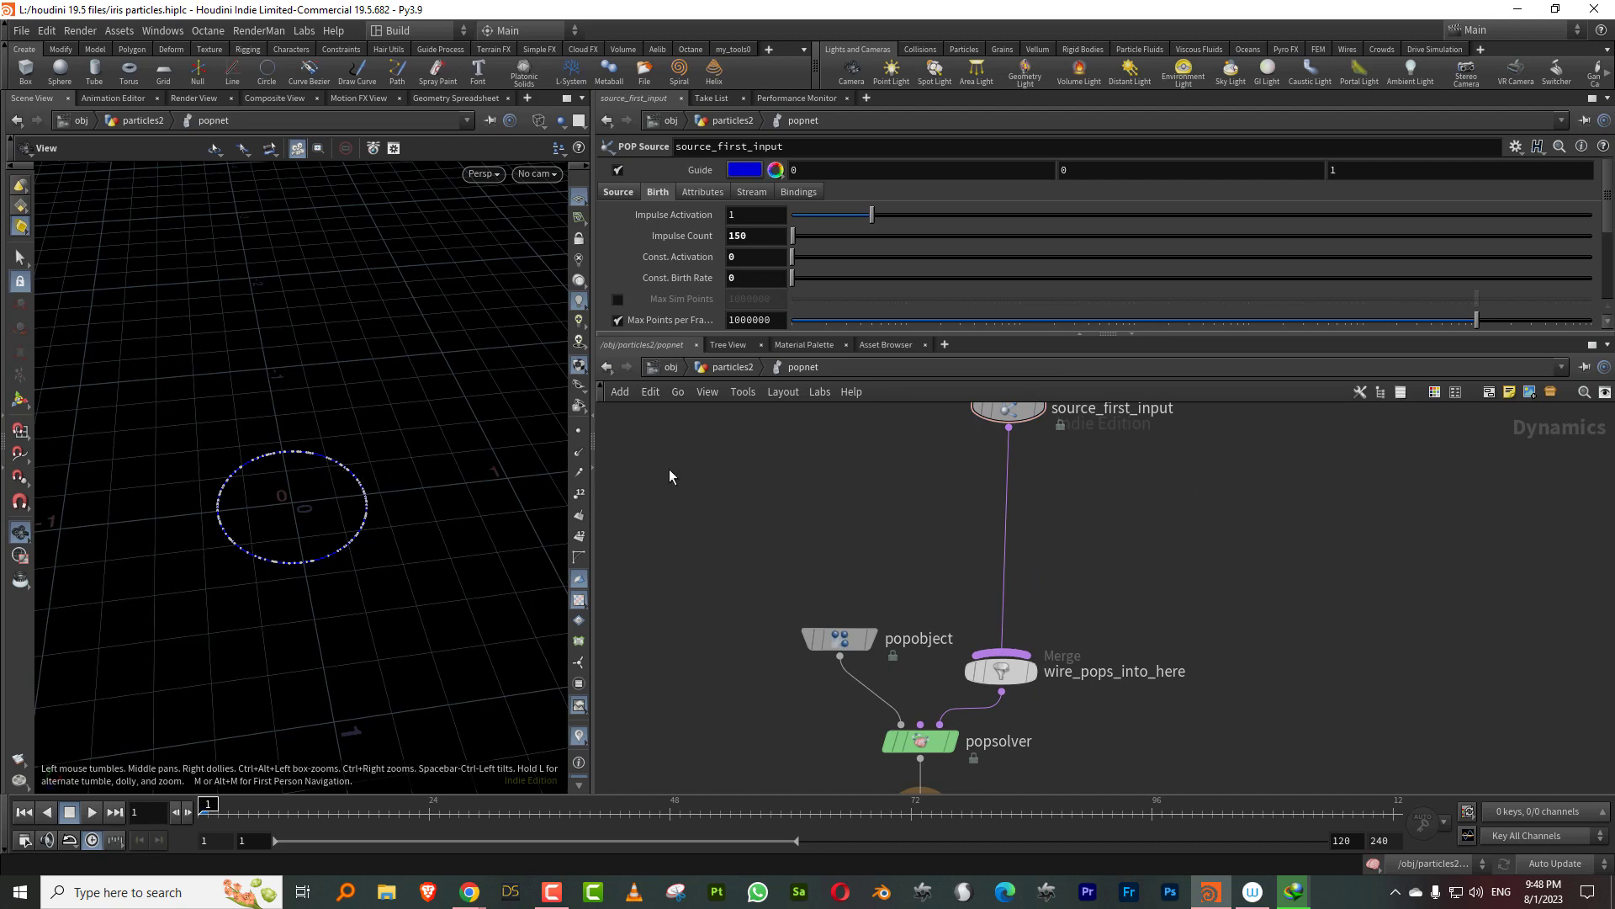
key(Tab)
text(popm)
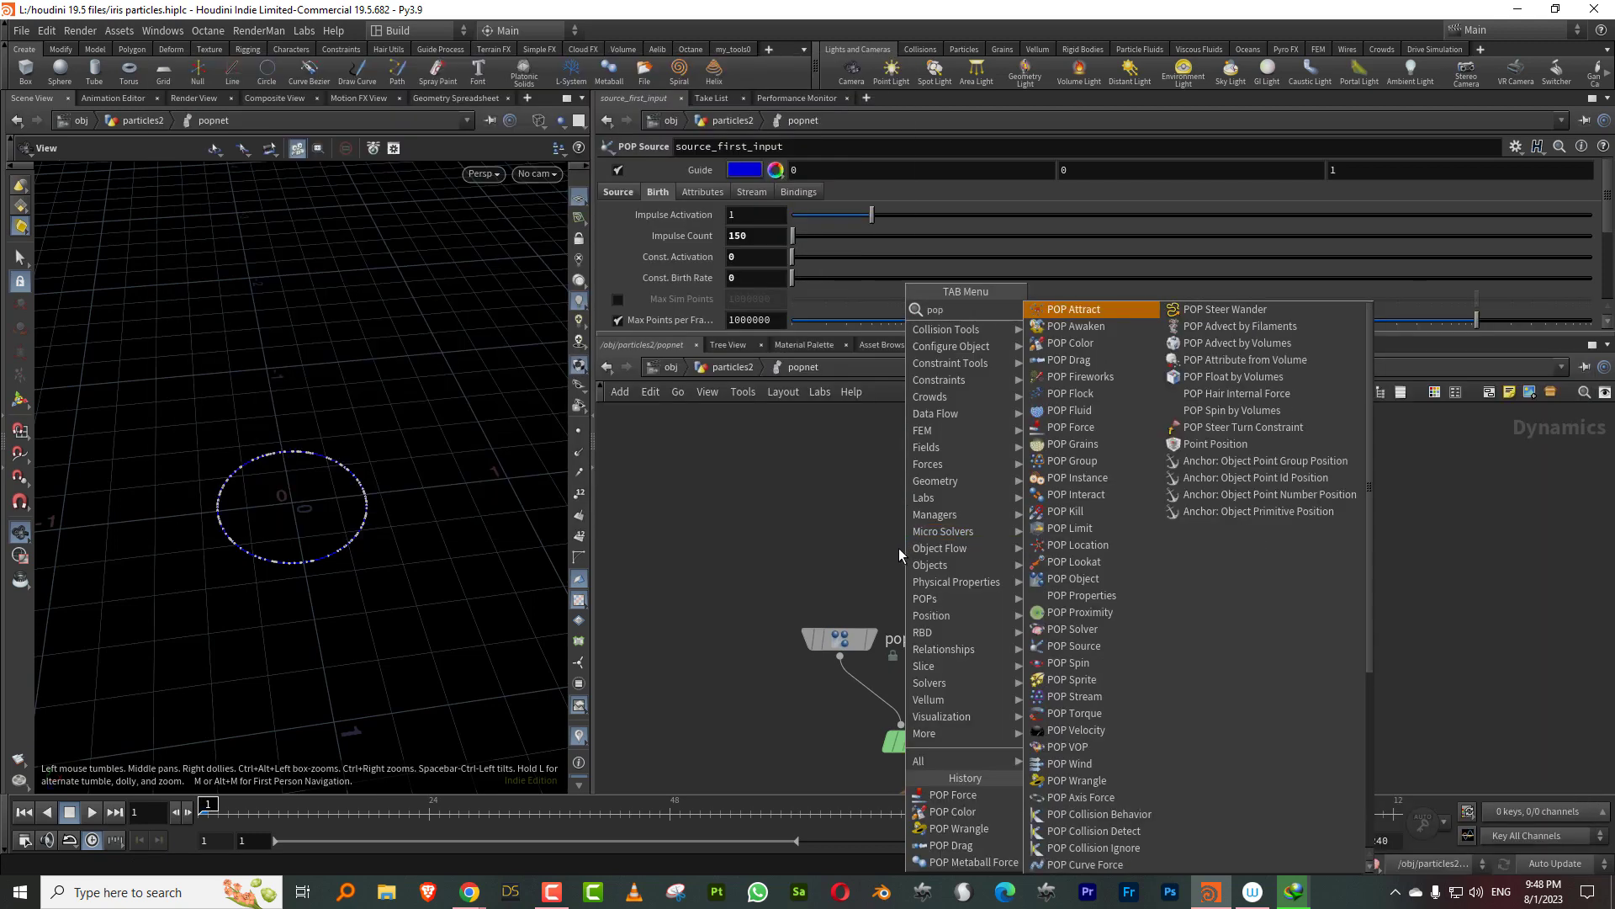
click(1049, 313)
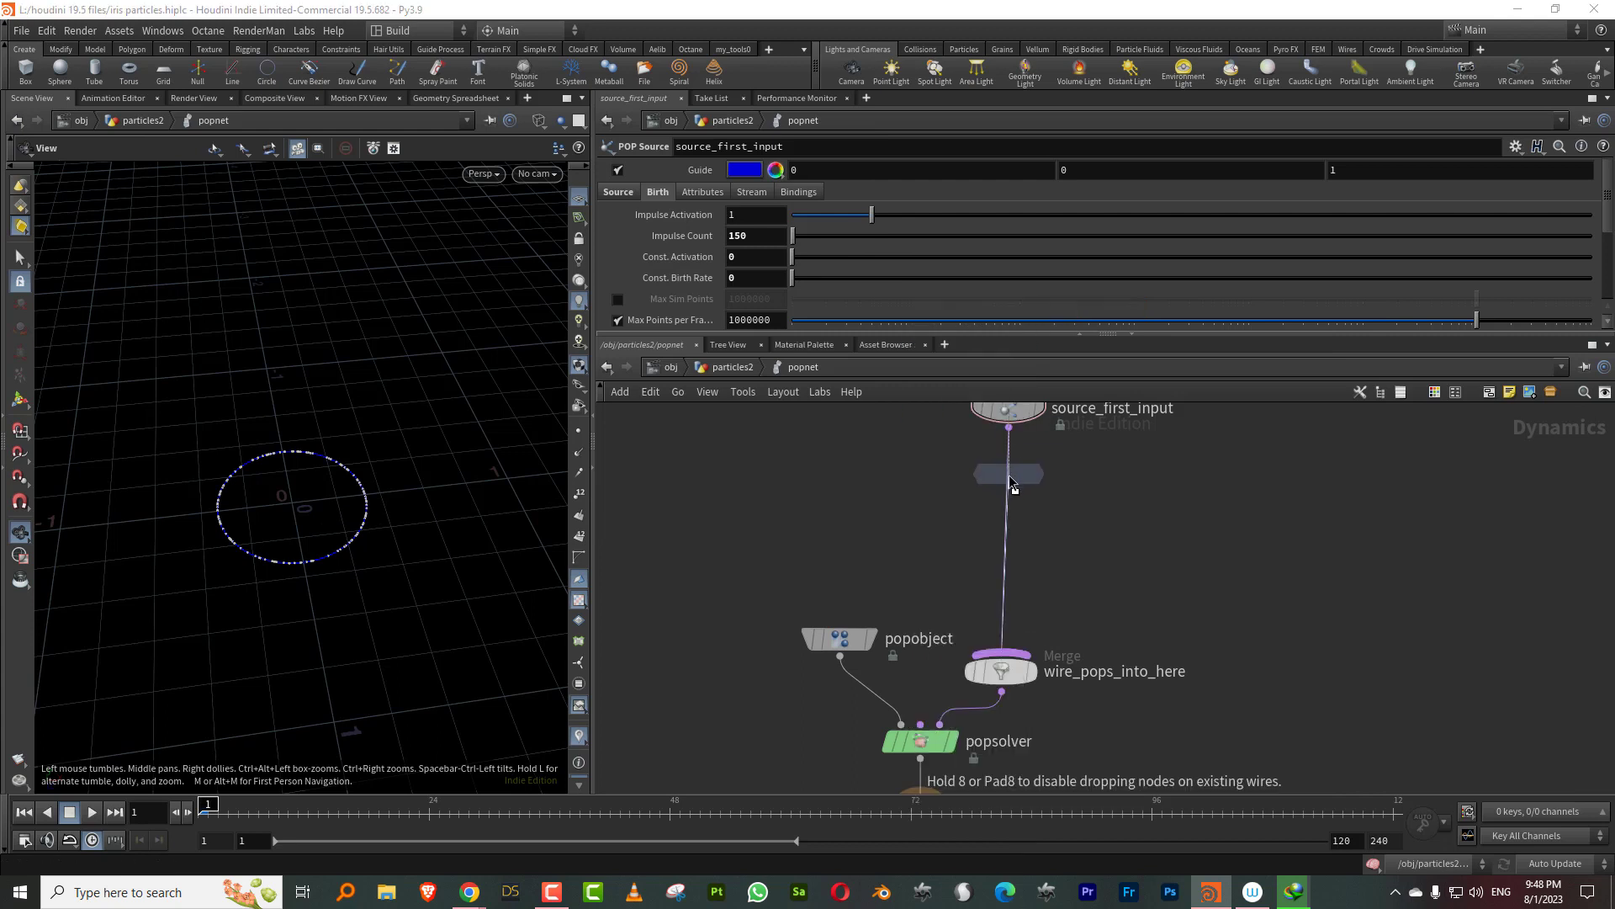
click(1012, 500)
Step: Set the metaball force's Geometry Source to Third Context Geometry, play the simulation, and return to the first frame
click(785, 259)
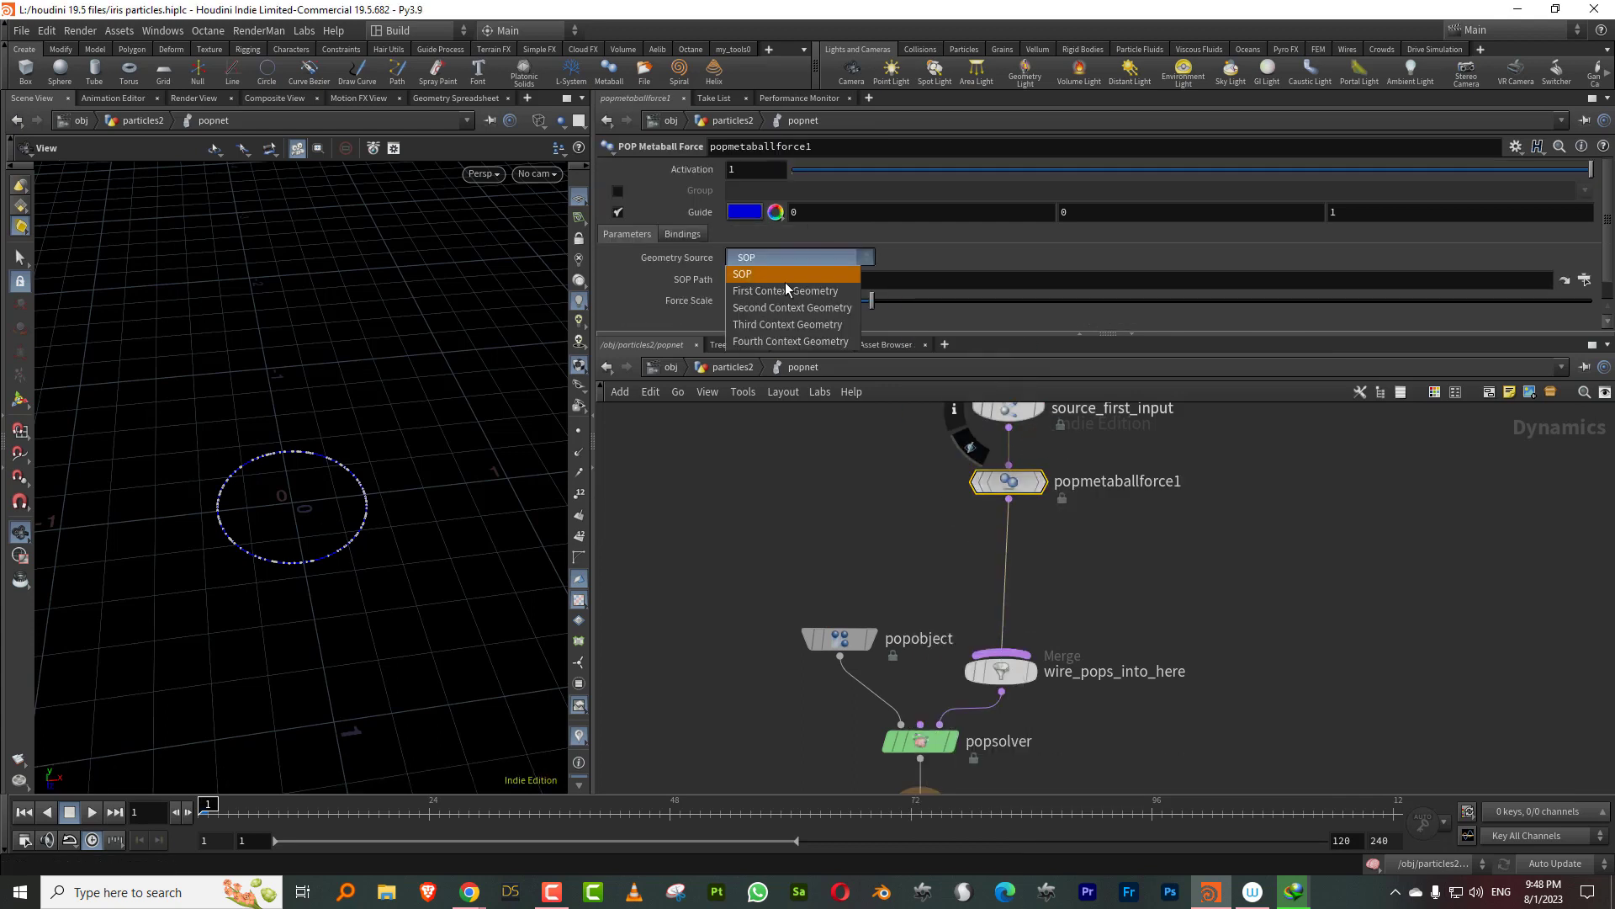
click(792, 326)
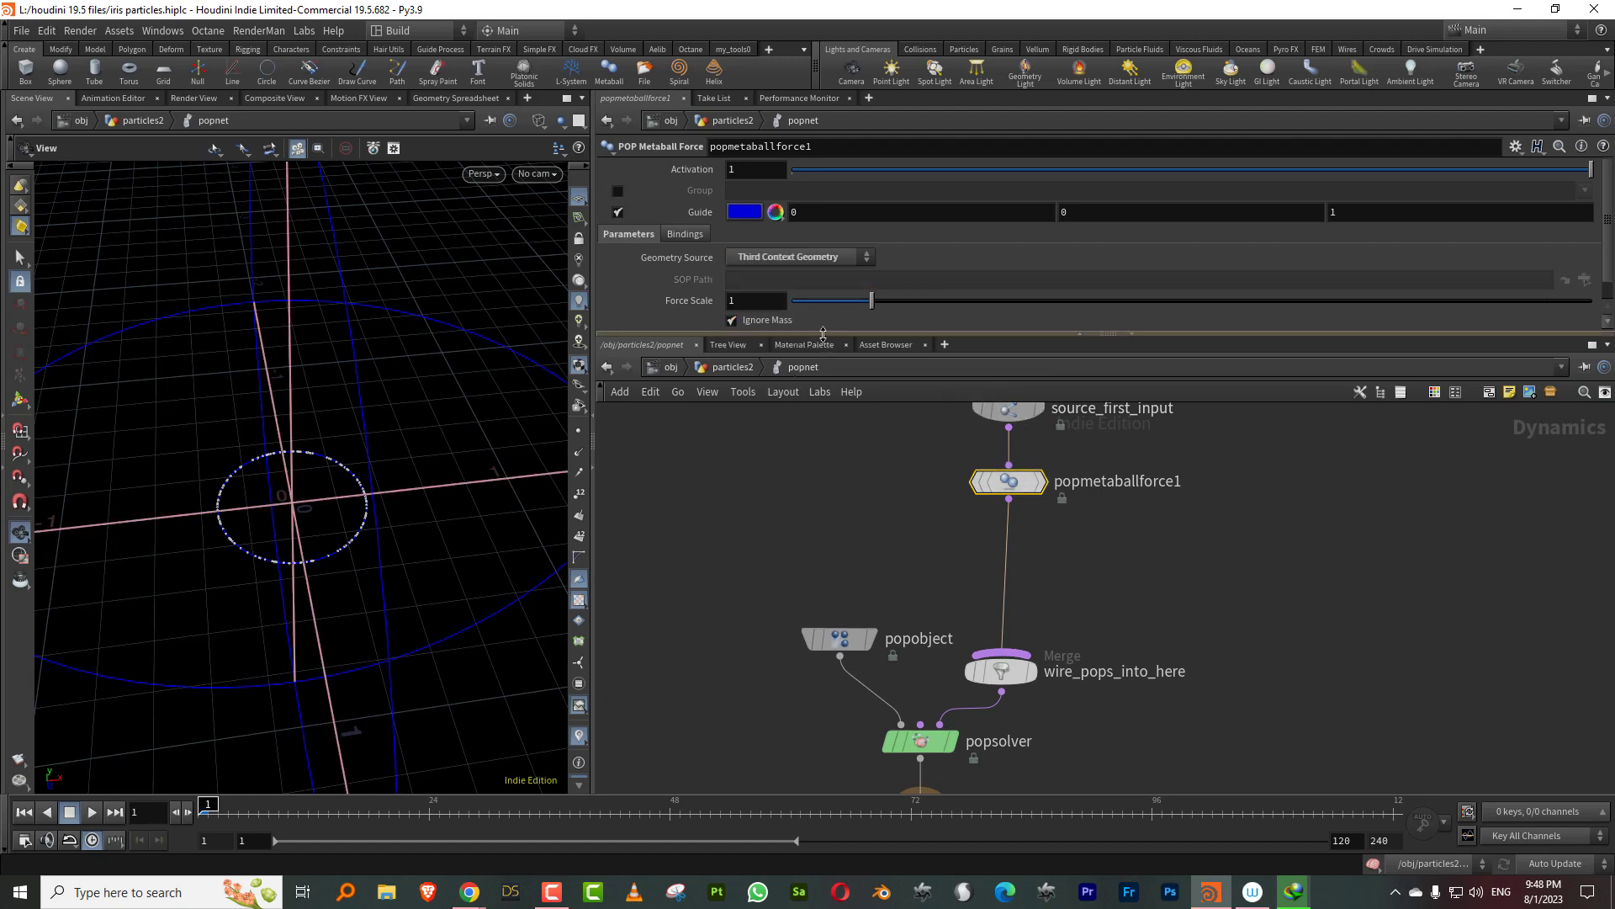
drag(821, 334, 822, 380)
click(92, 812)
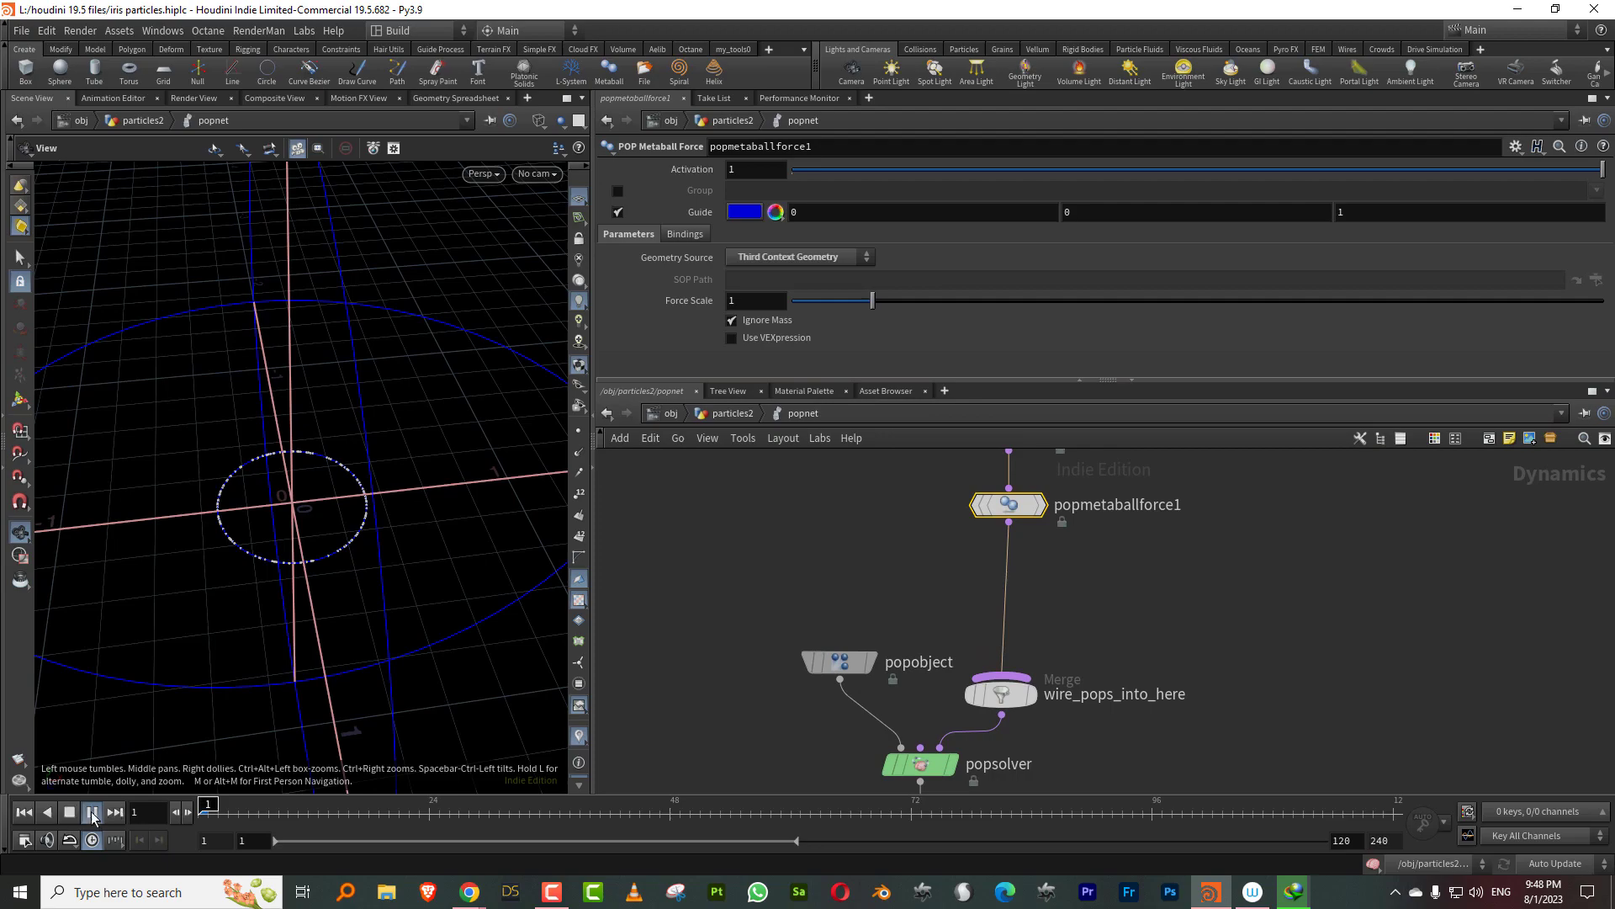
click(23, 812)
Step: Insert a POP Drag node between popmetaballforce1 and wire_pops_into_here
click(1056, 597)
key(Tab)
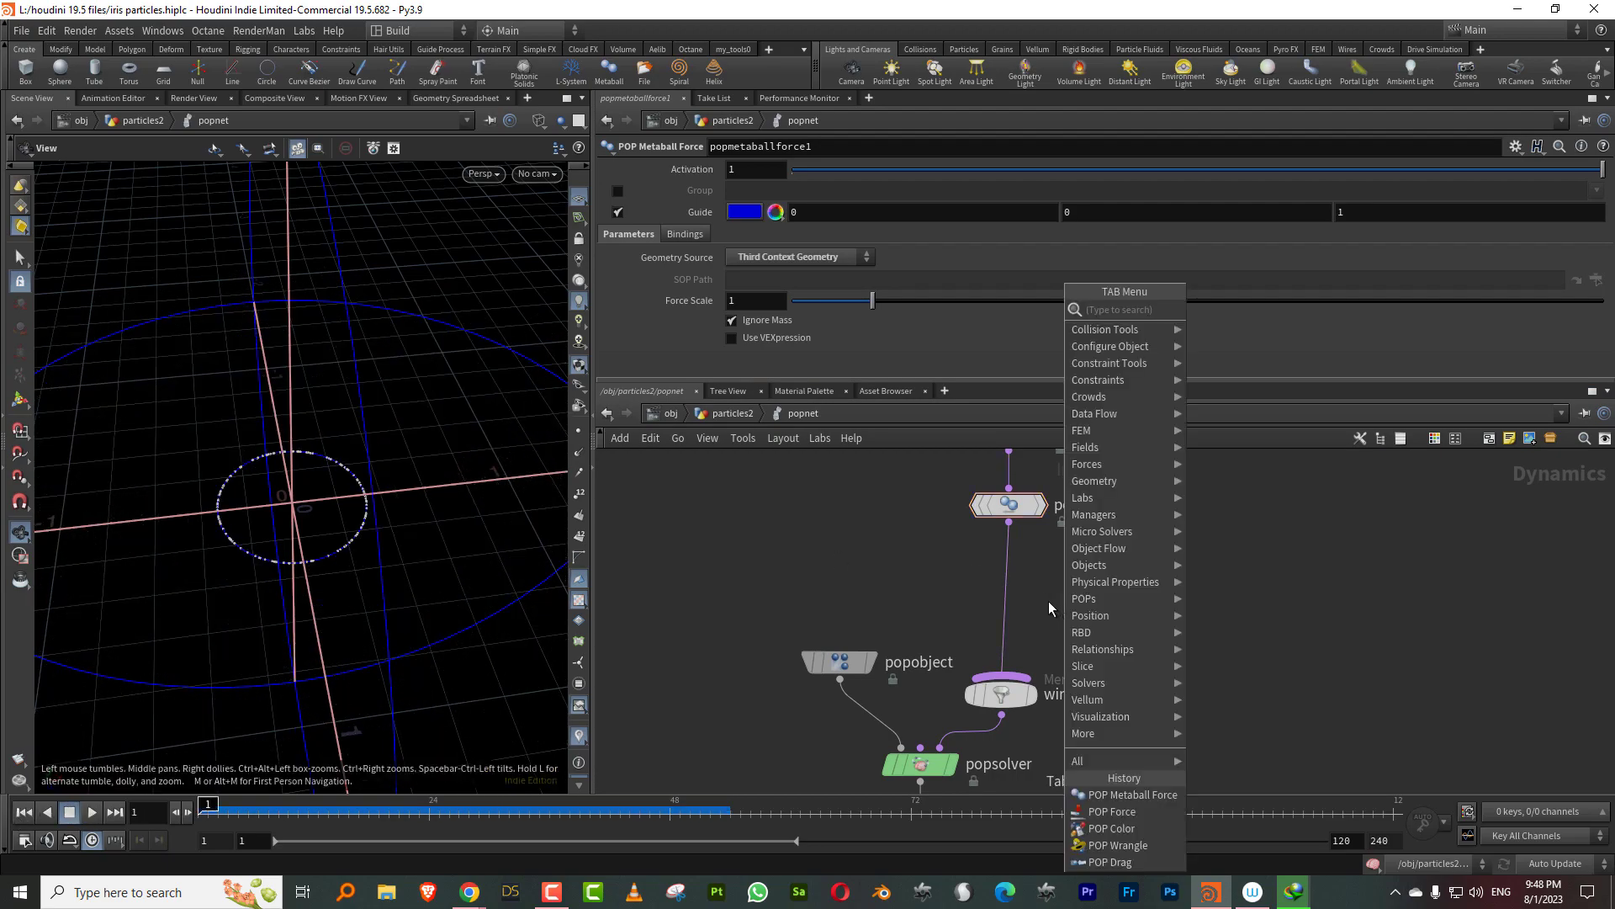
text(drag)
click(1230, 346)
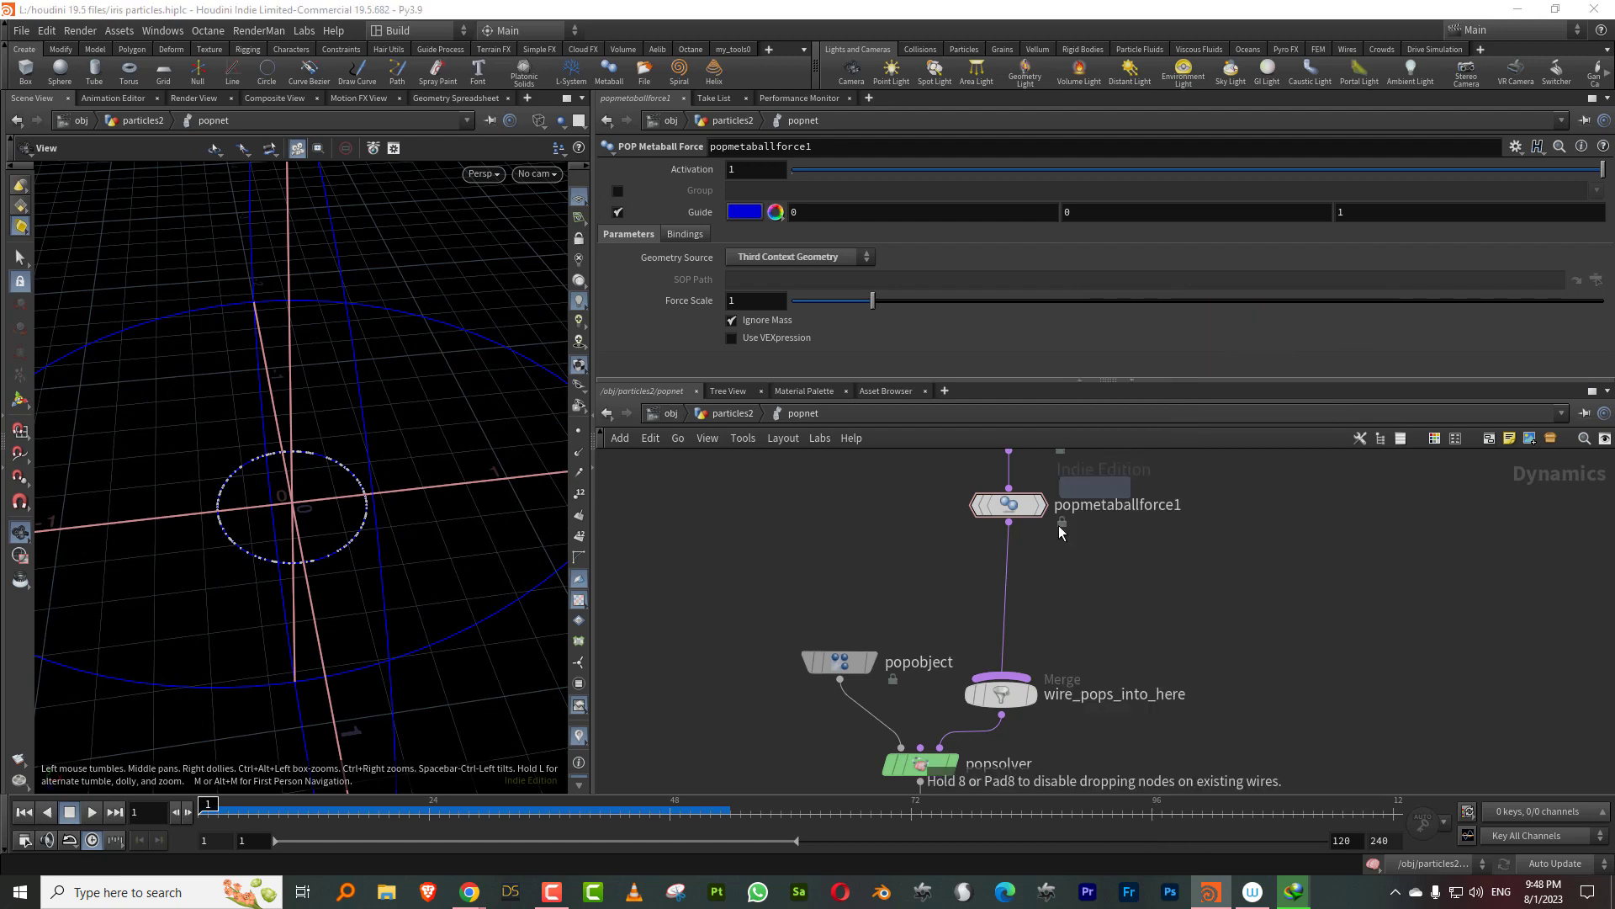
click(1009, 580)
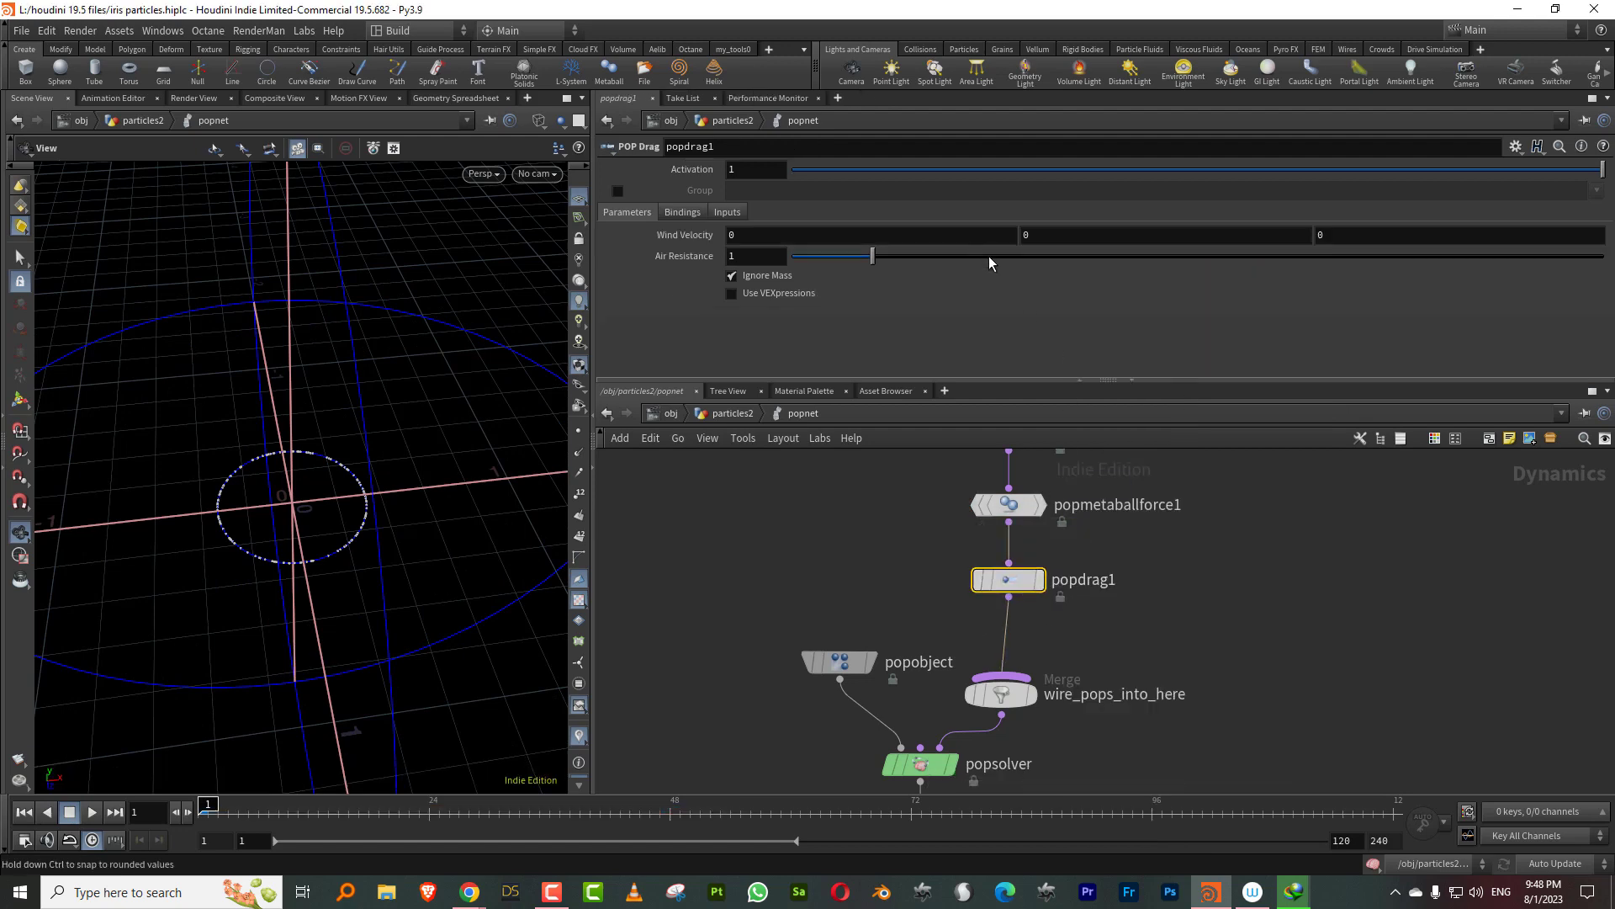
Step: Set popdrag1's Air Resistance to 2.44 and play the simulation to check the particle spread
click(989, 258)
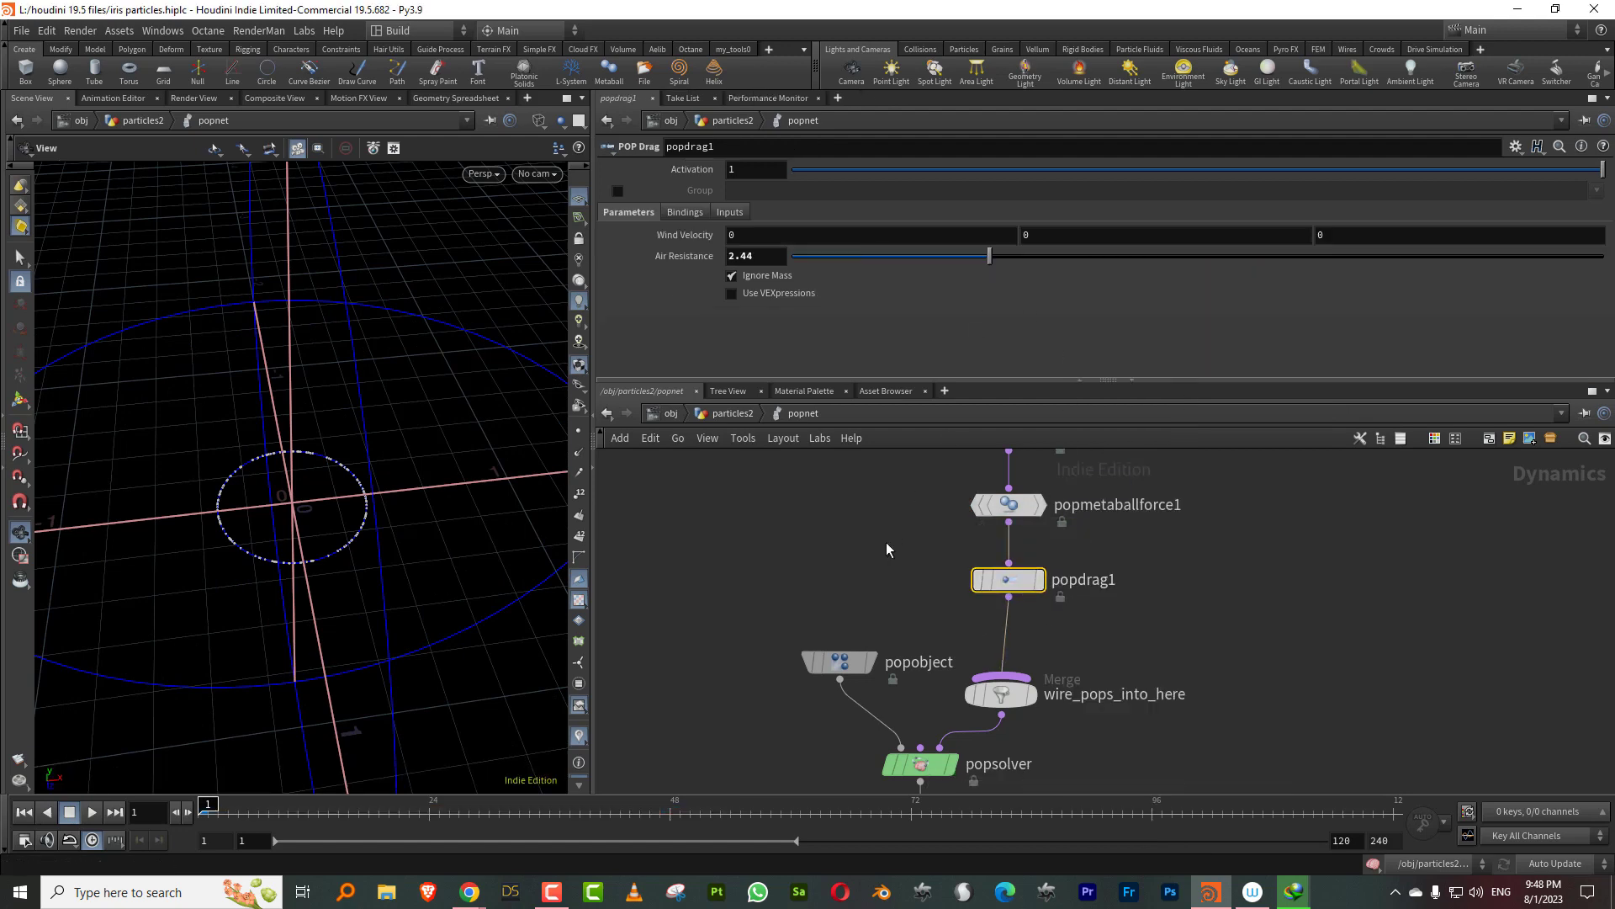
click(92, 812)
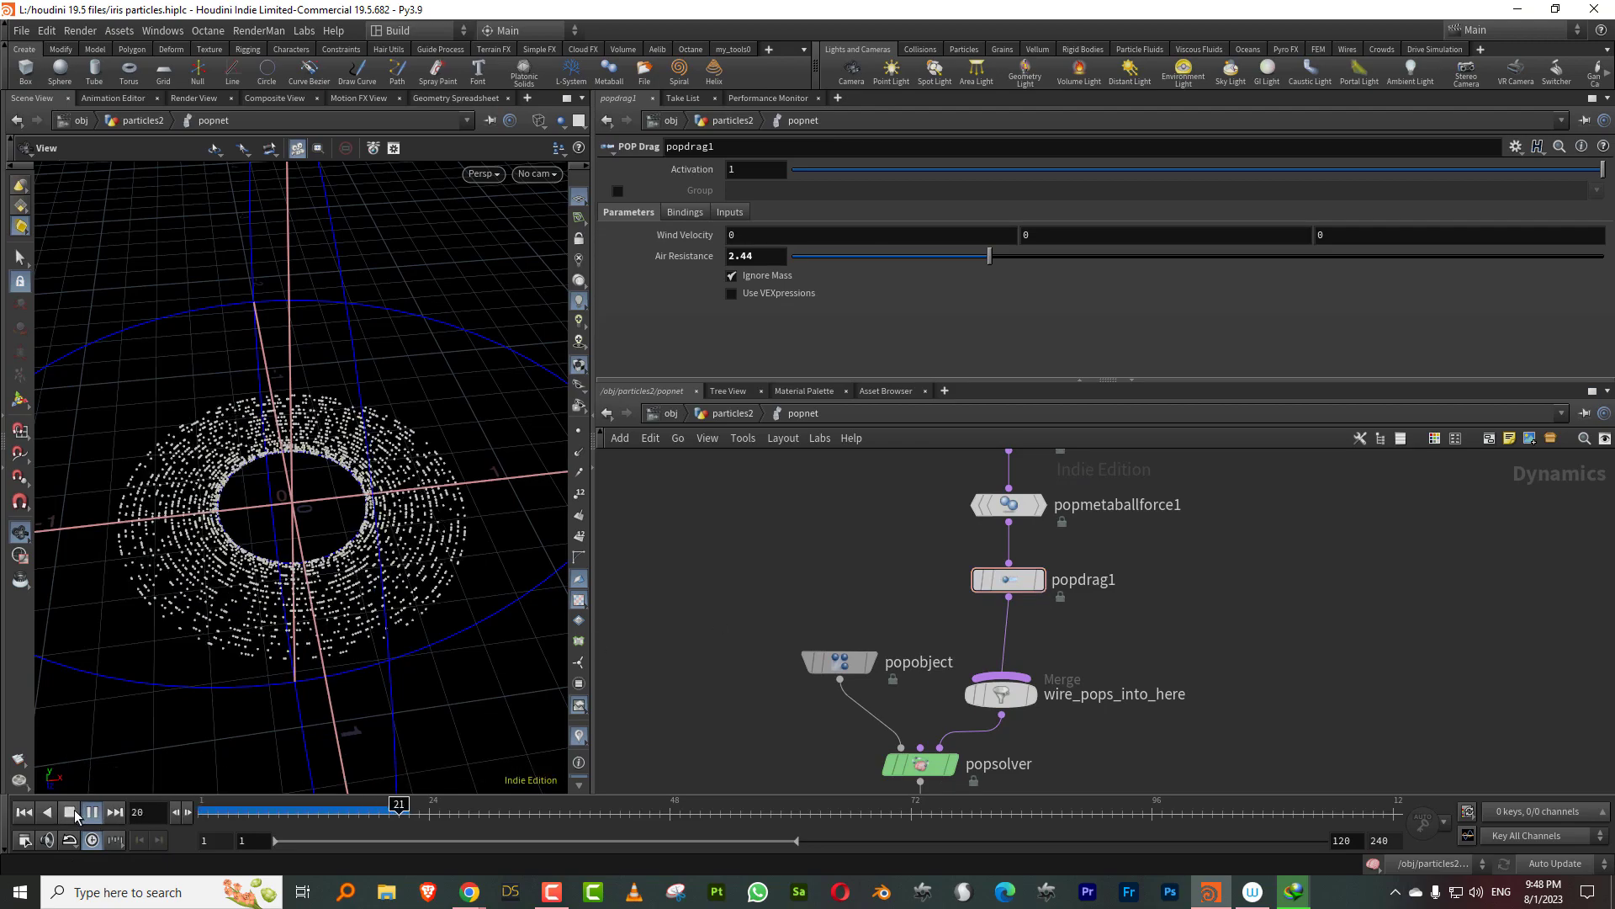
scroll(216, 592, down, 5)
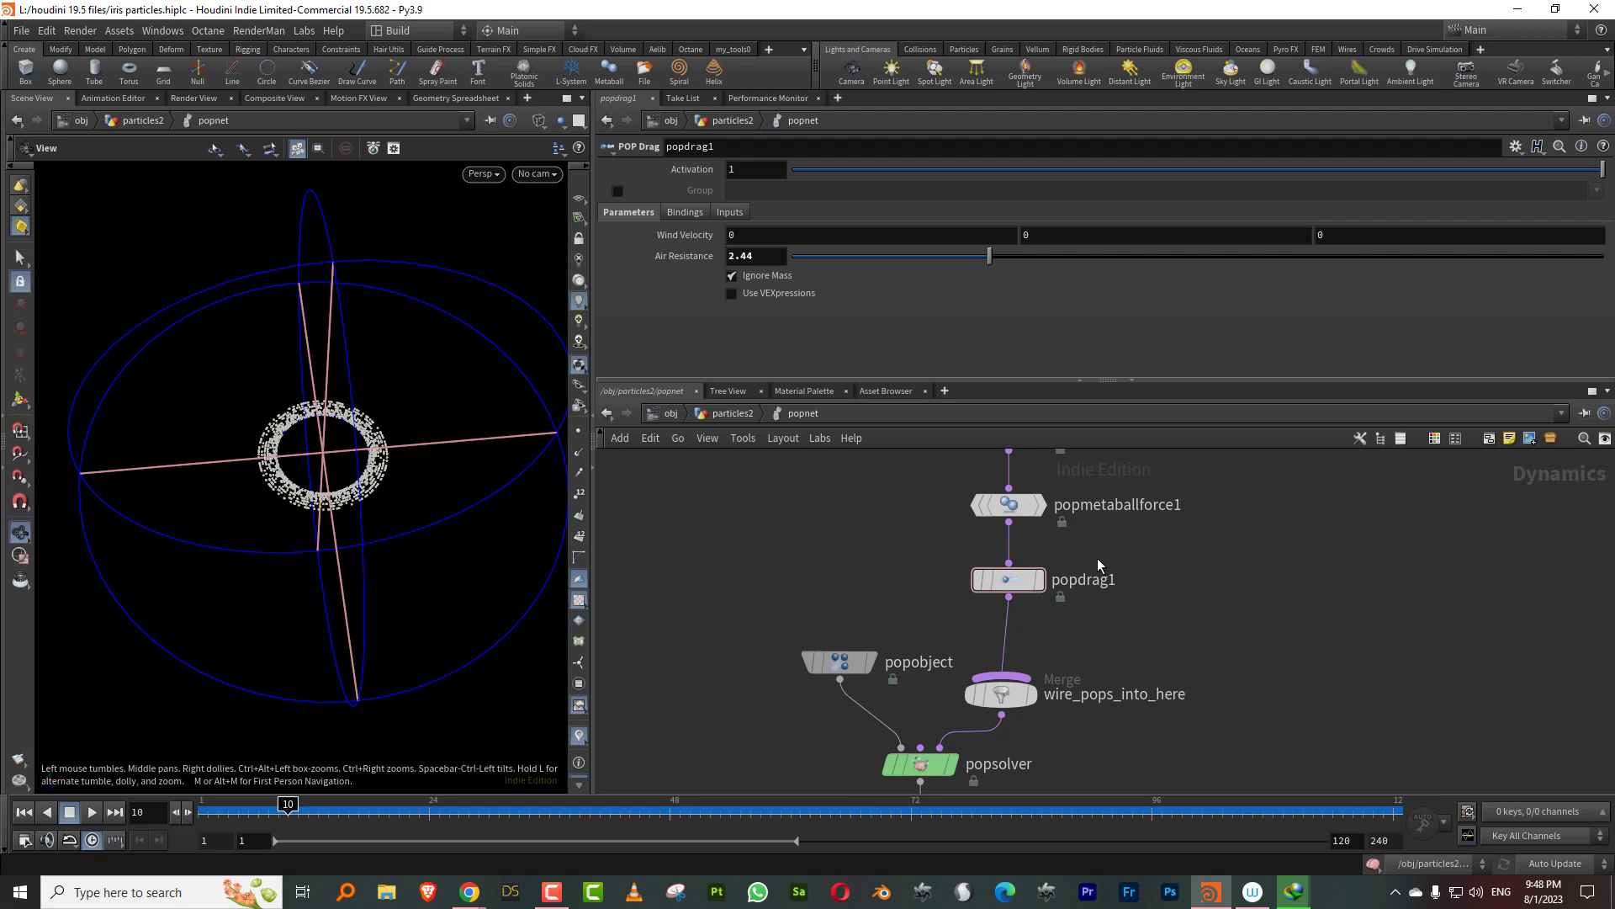
Step: Space out the popnet nodes: lower the wire_pops_into_here and solver group, and widen the gap between popmetaballforce1 and popdrag1
click(1008, 621)
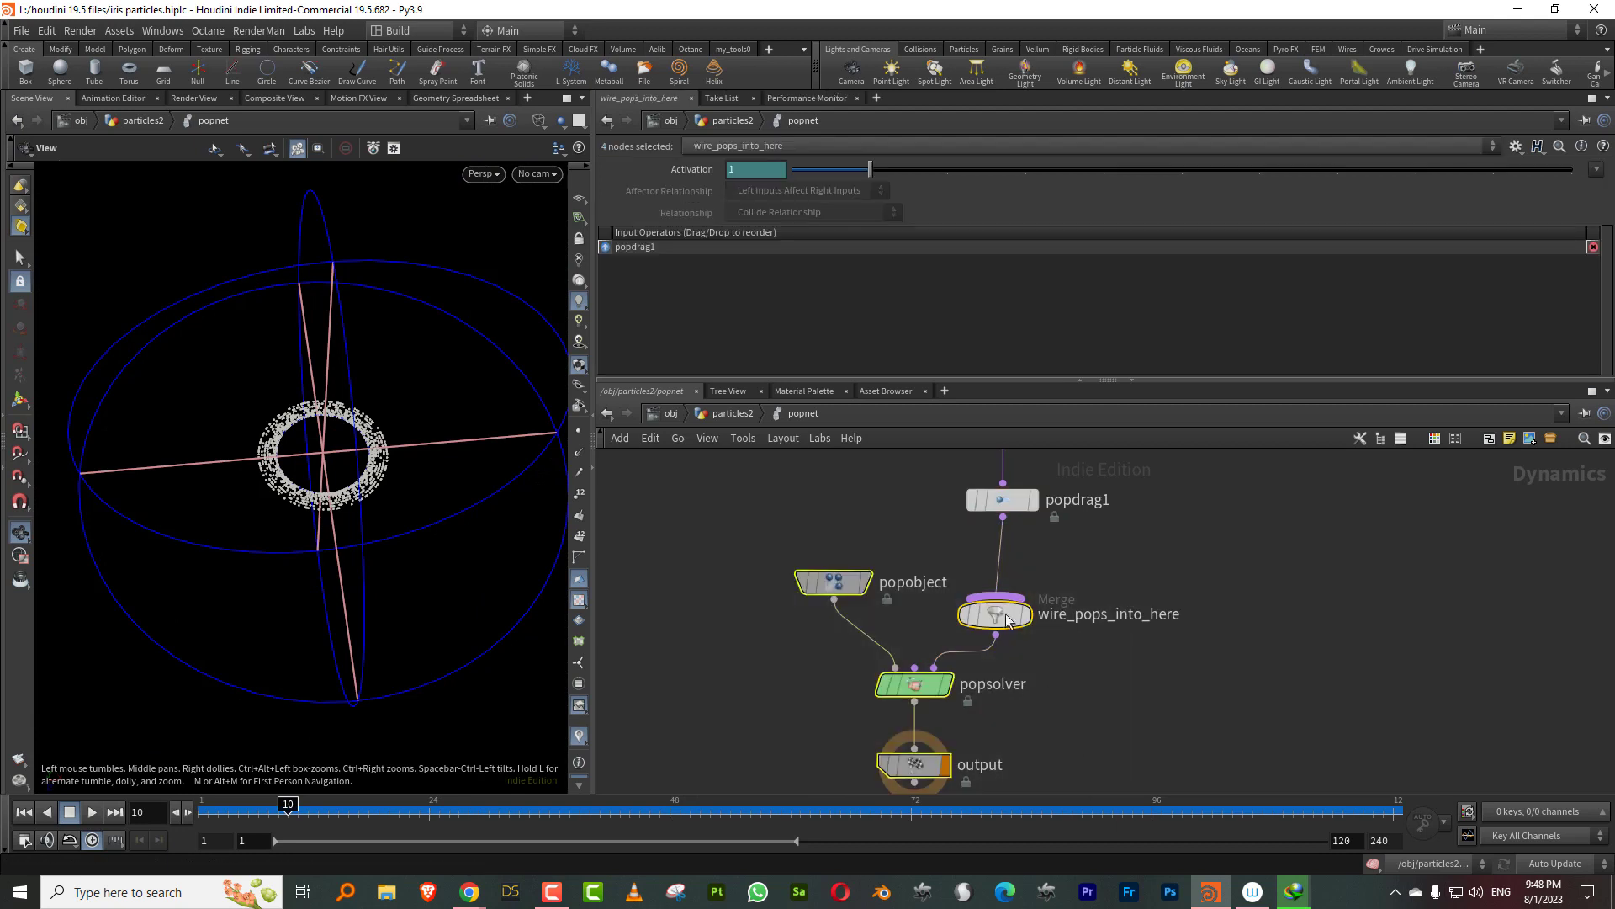
scroll(1007, 621, down, 6)
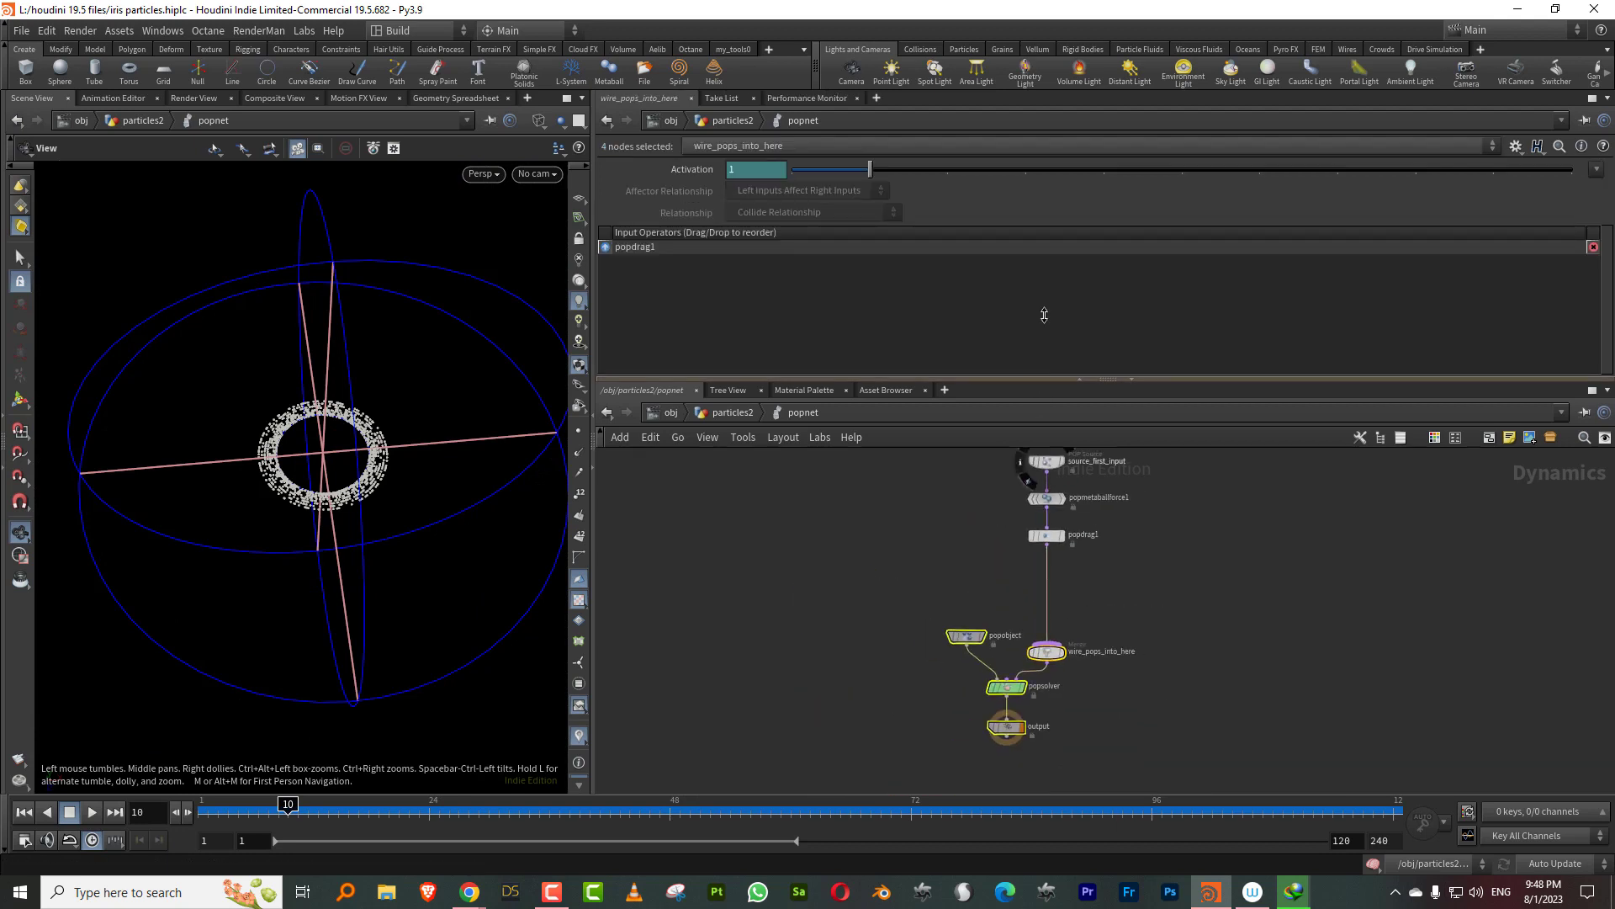
drag(1044, 315, 1044, 296)
scroll(1063, 462, up, 5)
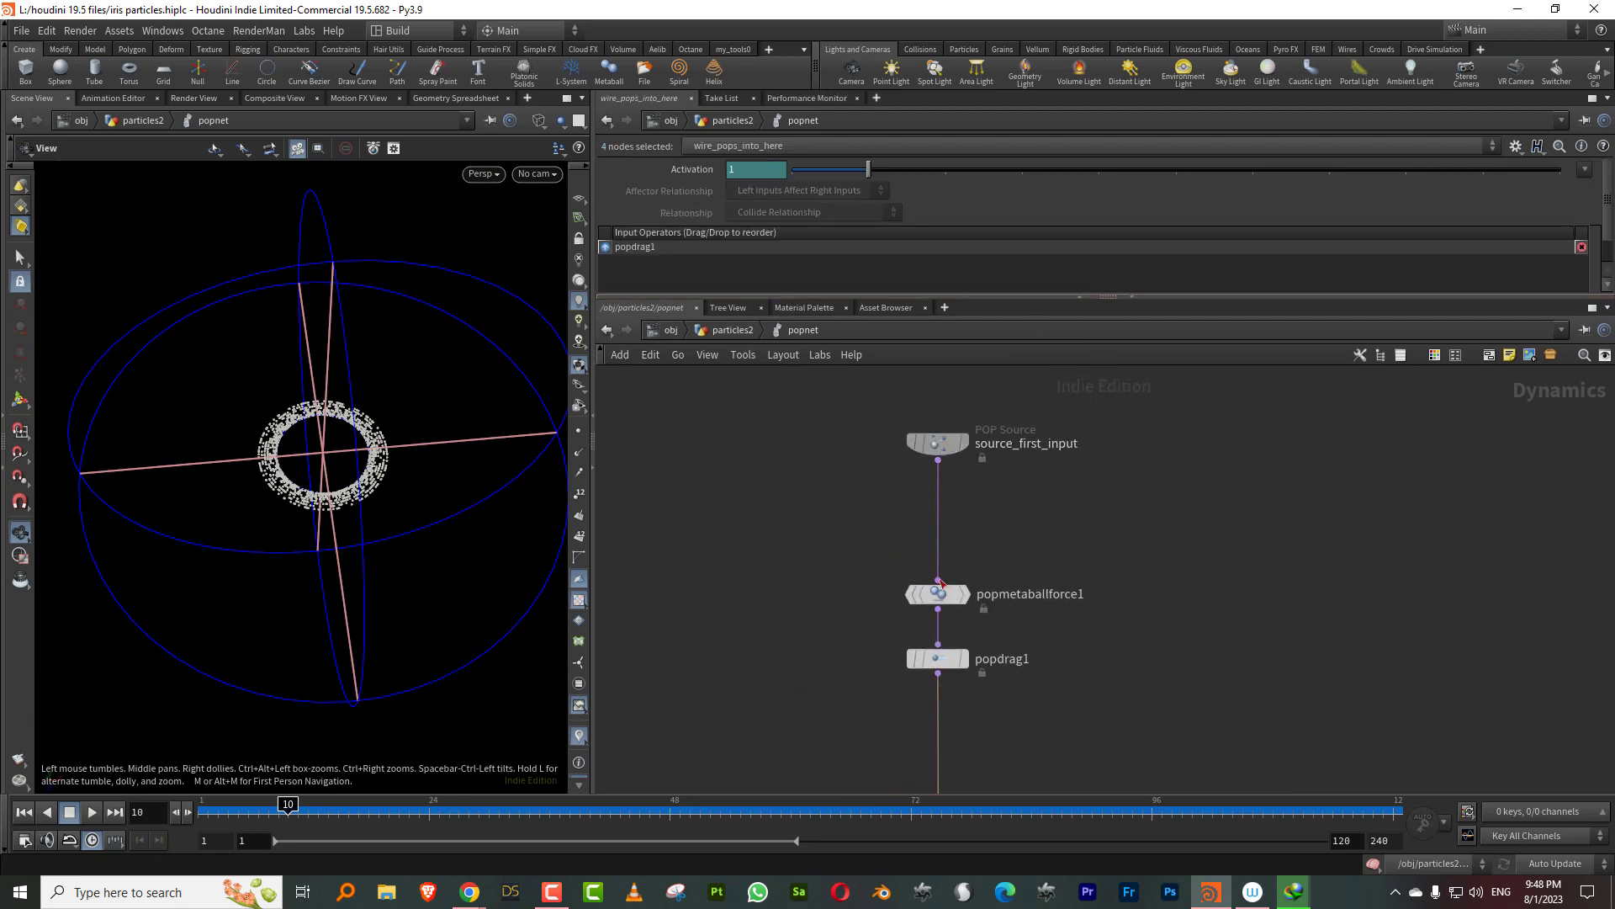
drag(941, 594, 942, 544)
click(1079, 581)
drag(943, 656, 943, 628)
drag(1072, 580, 1062, 635)
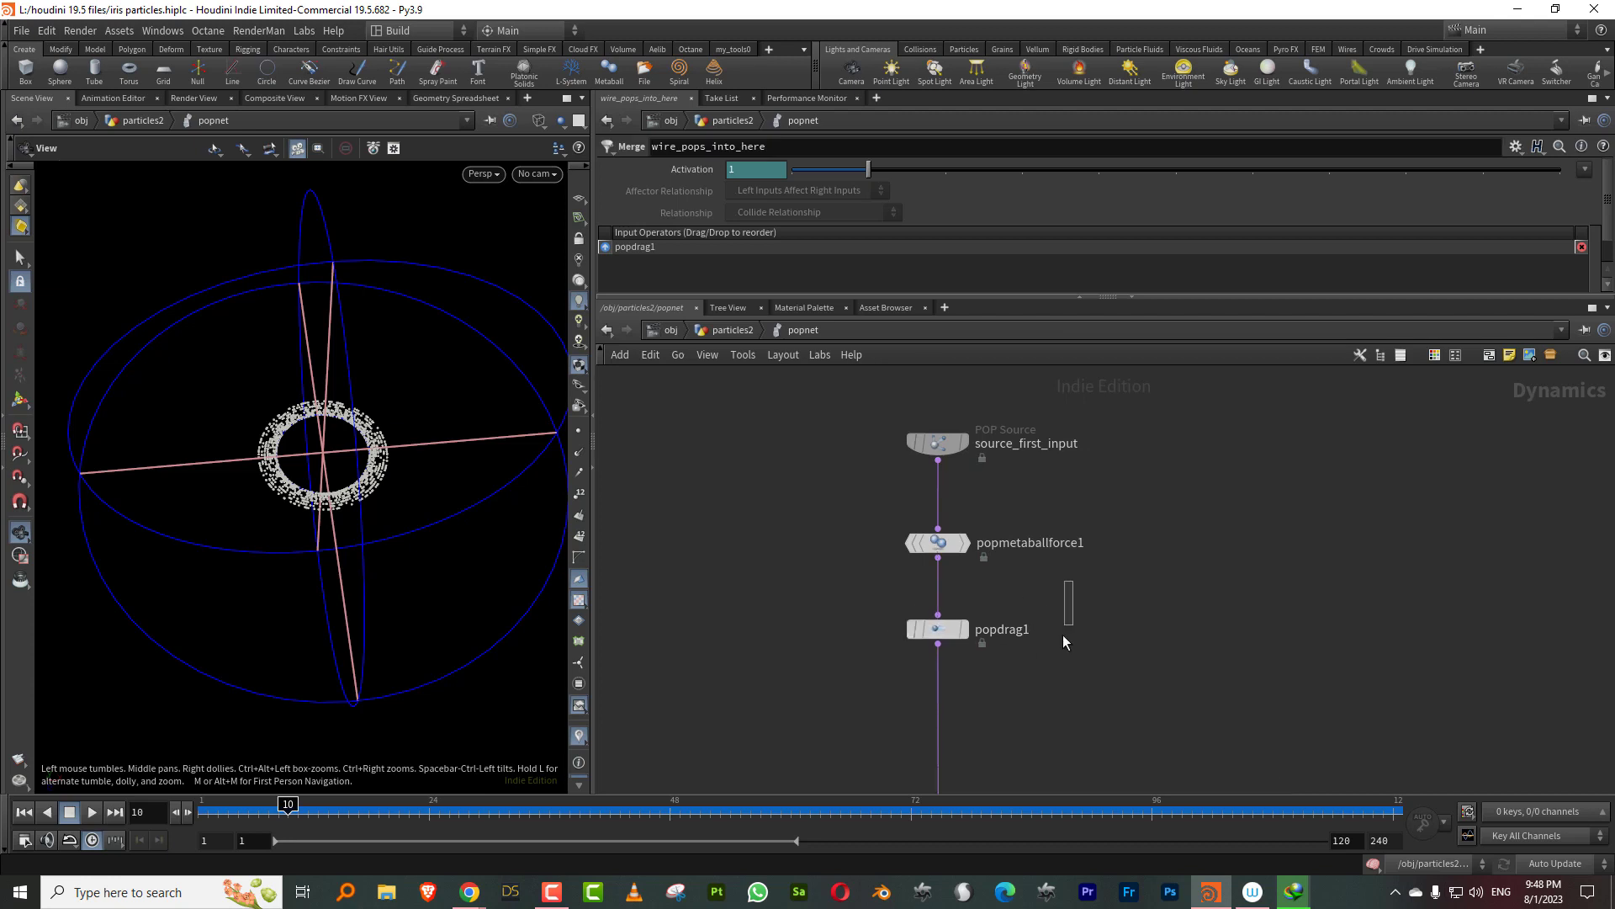
drag(947, 670, 945, 722)
drag(1002, 612, 988, 671)
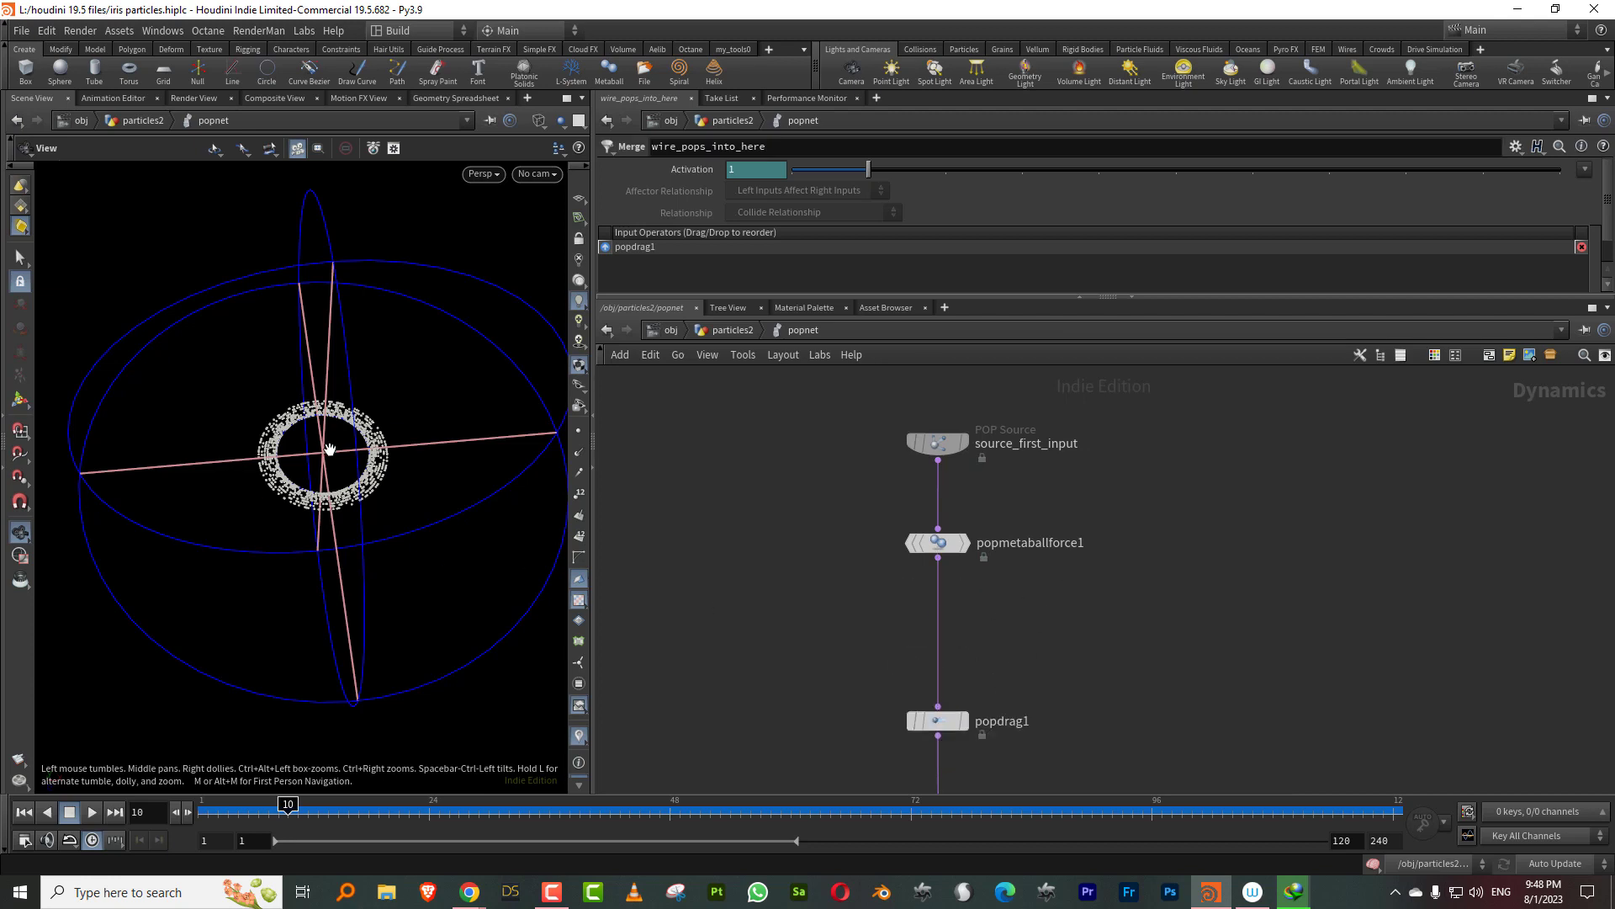
scroll(412, 400, up, 3)
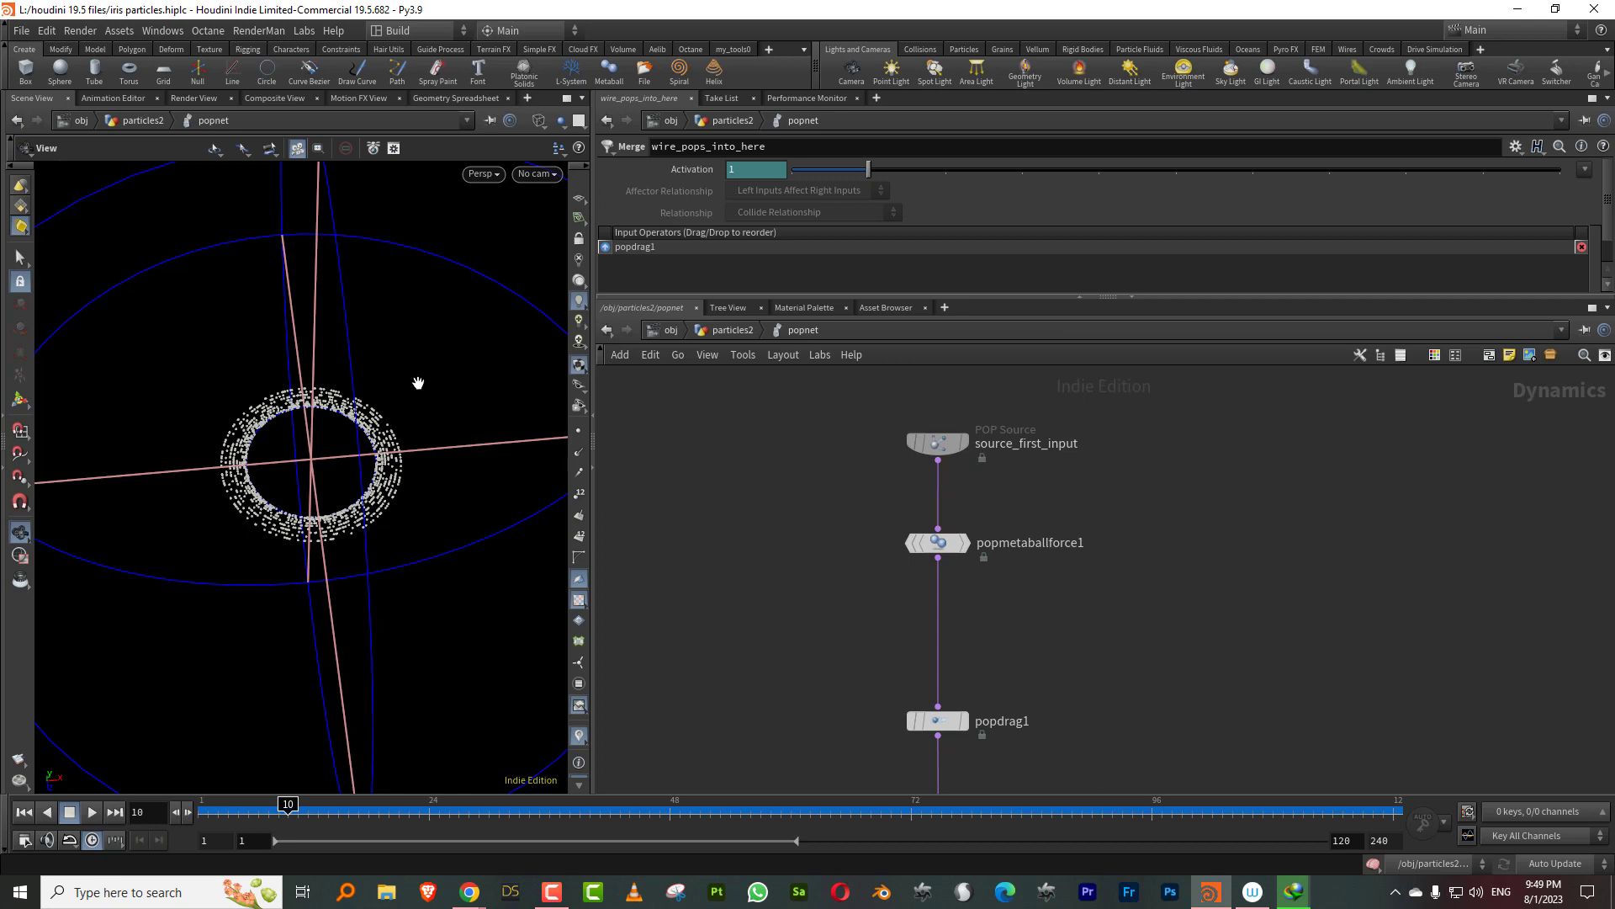
Step: Insert a POP Color node on the wire between popmetaballforce1 and popdrag1
key(Tab)
text(collo)
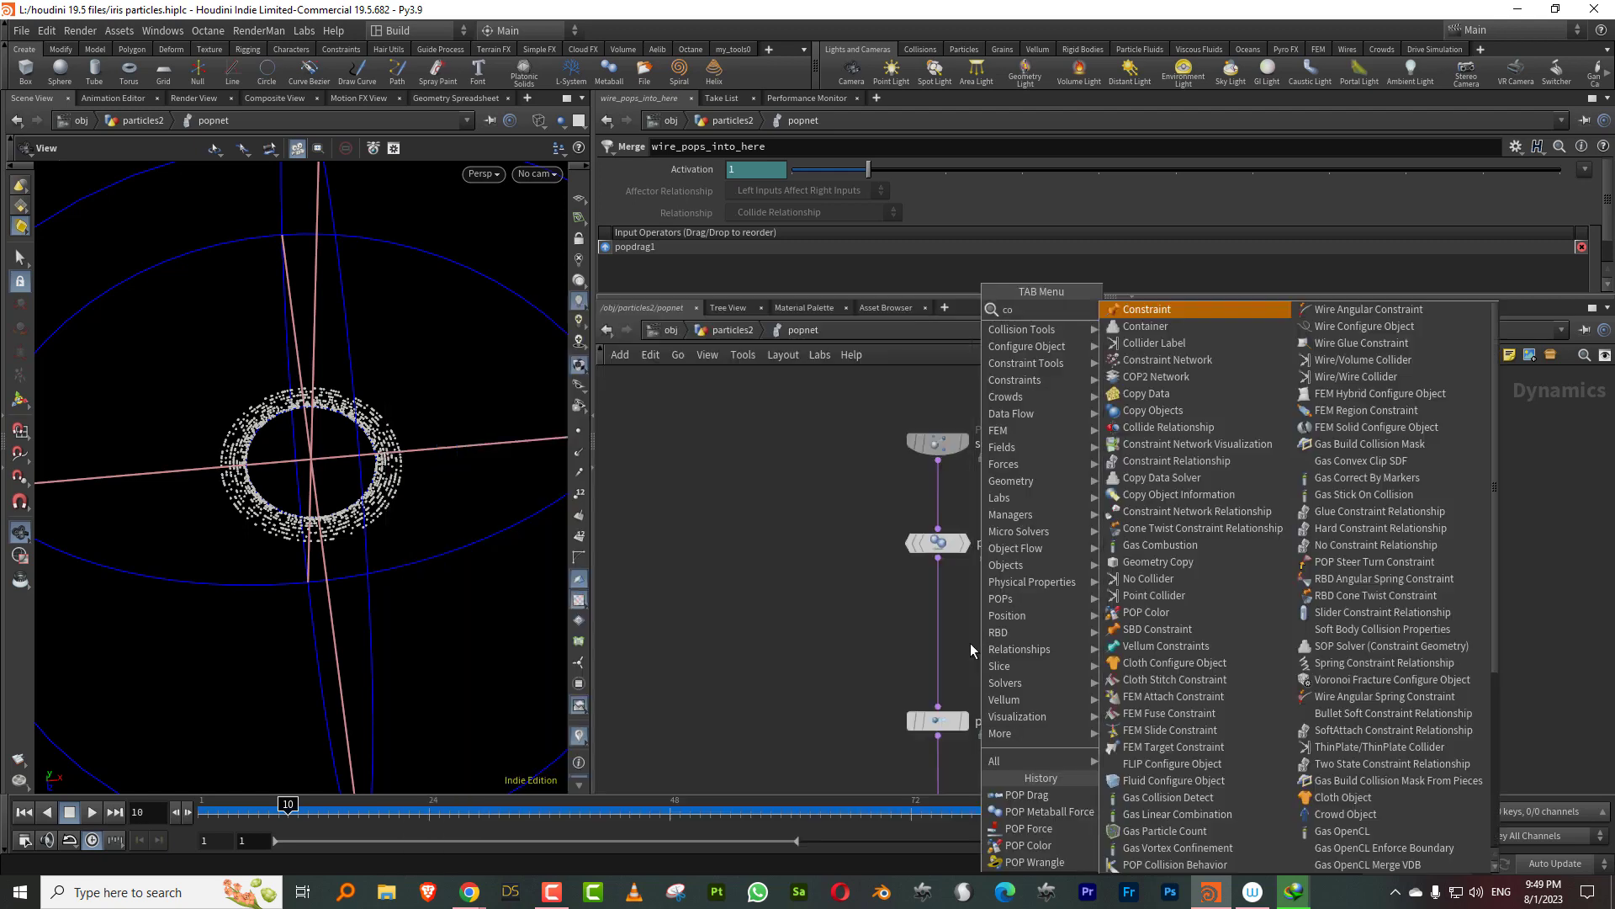
key(BackSpace)
key(BackSpace)
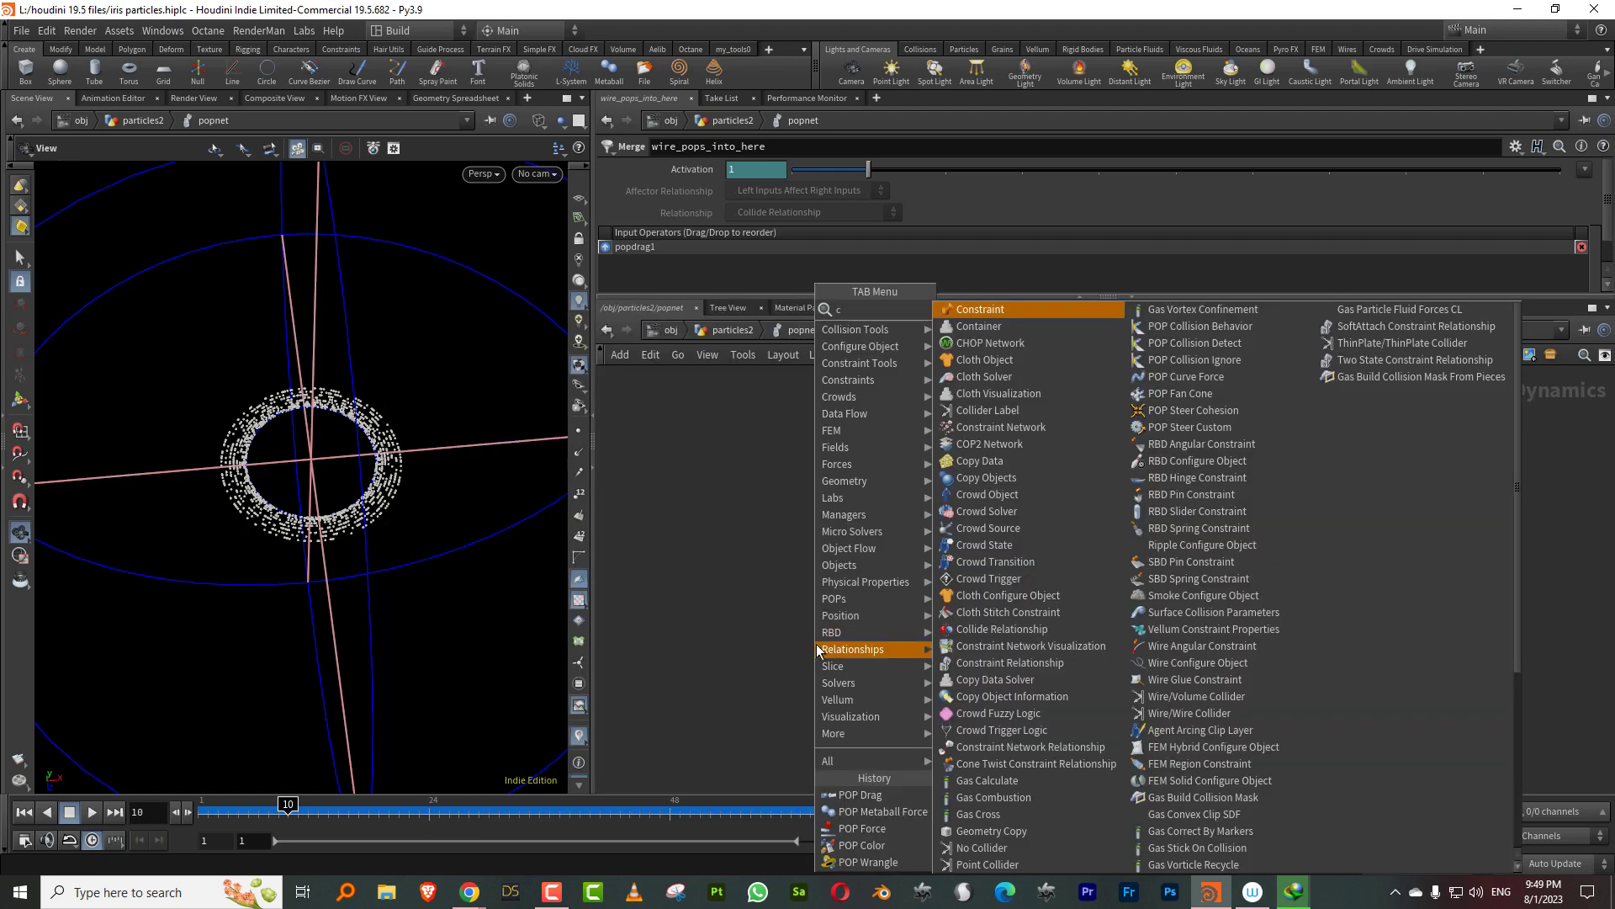
text(or)
click(976, 310)
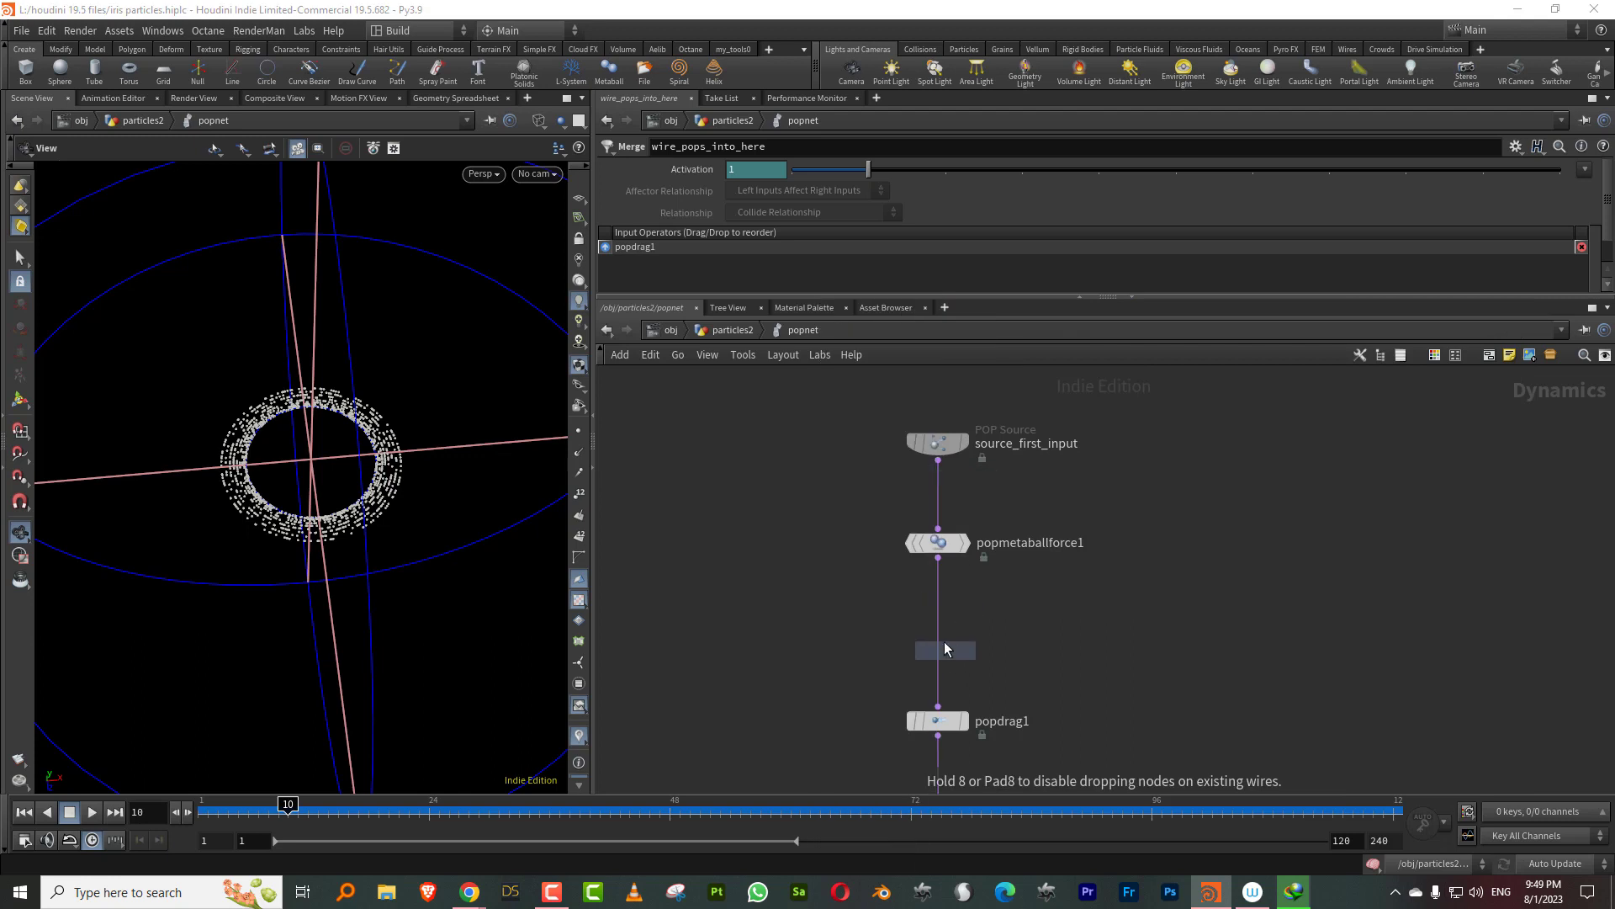
click(937, 642)
Step: Set the POP Color node's Color Type to Ramp and scrub the timeline to frame 26 to check the particle colors
drag(850, 296, 846, 403)
click(764, 253)
click(745, 303)
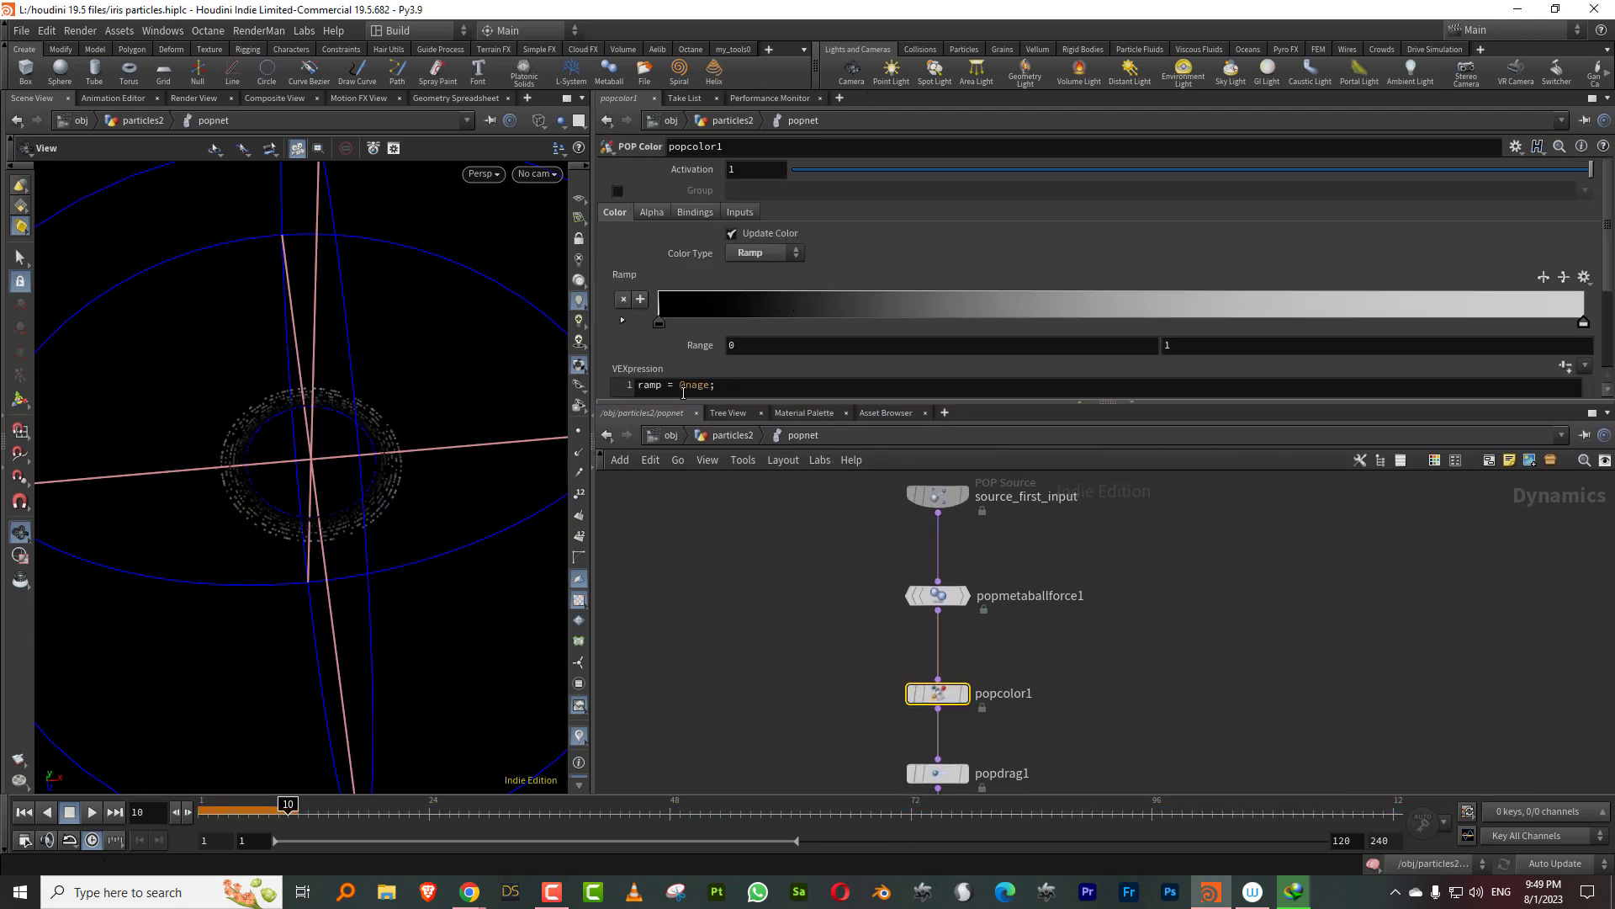
drag(238, 814, 450, 813)
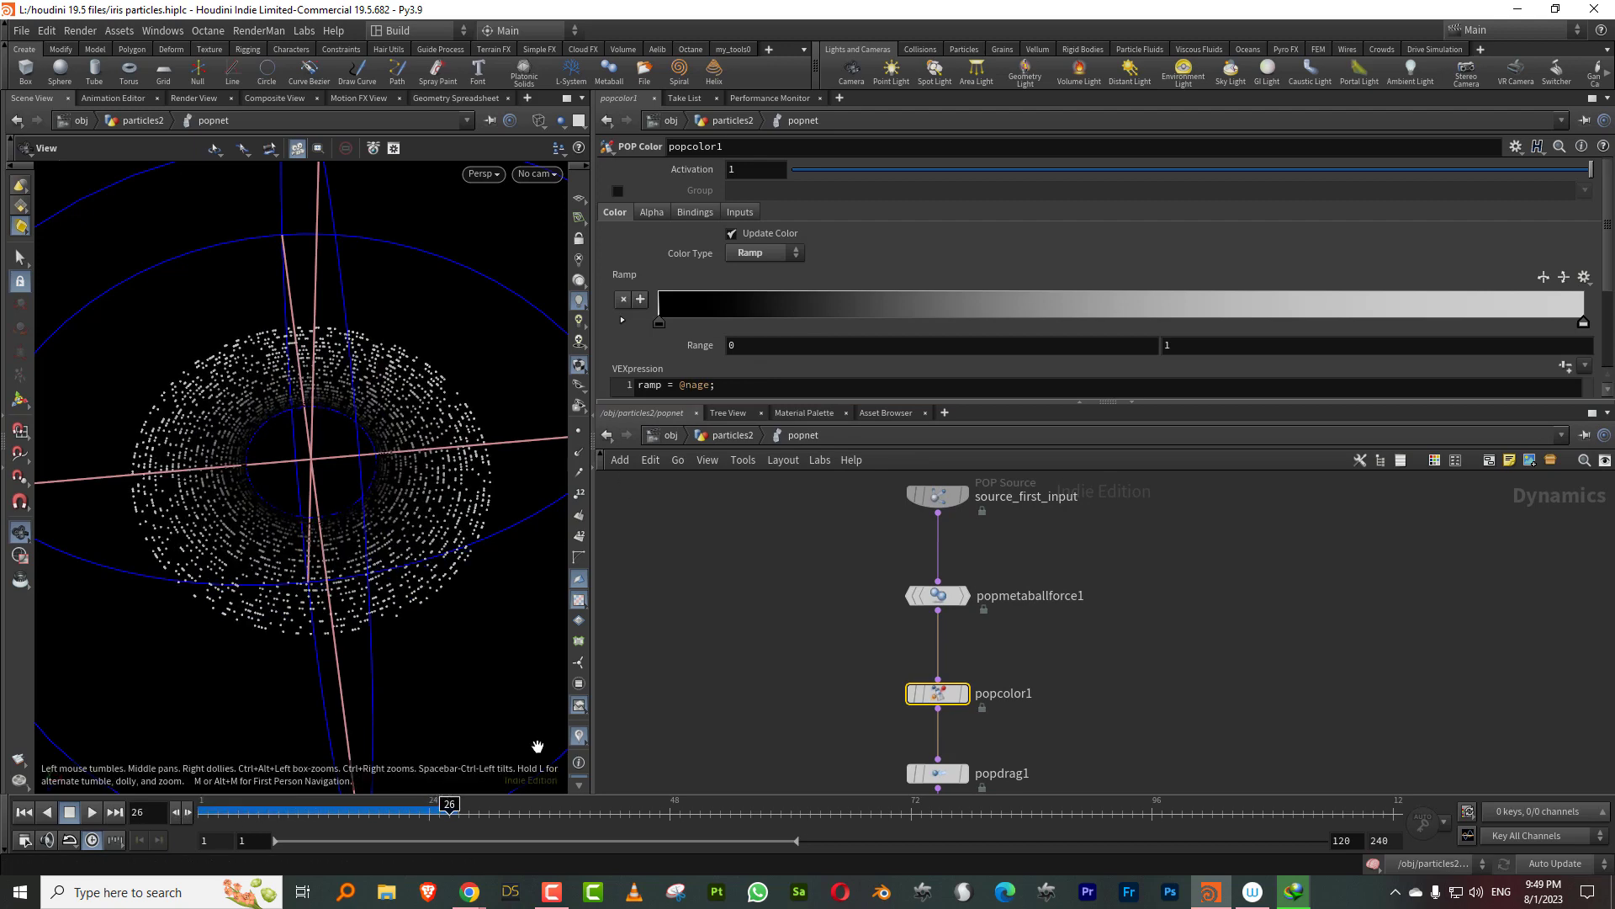
Step: Check the colored particles at the particles2 level, return inside popnet, and delete the popcolor1 node
click(732, 435)
middle_drag(1138, 650, 1115, 539)
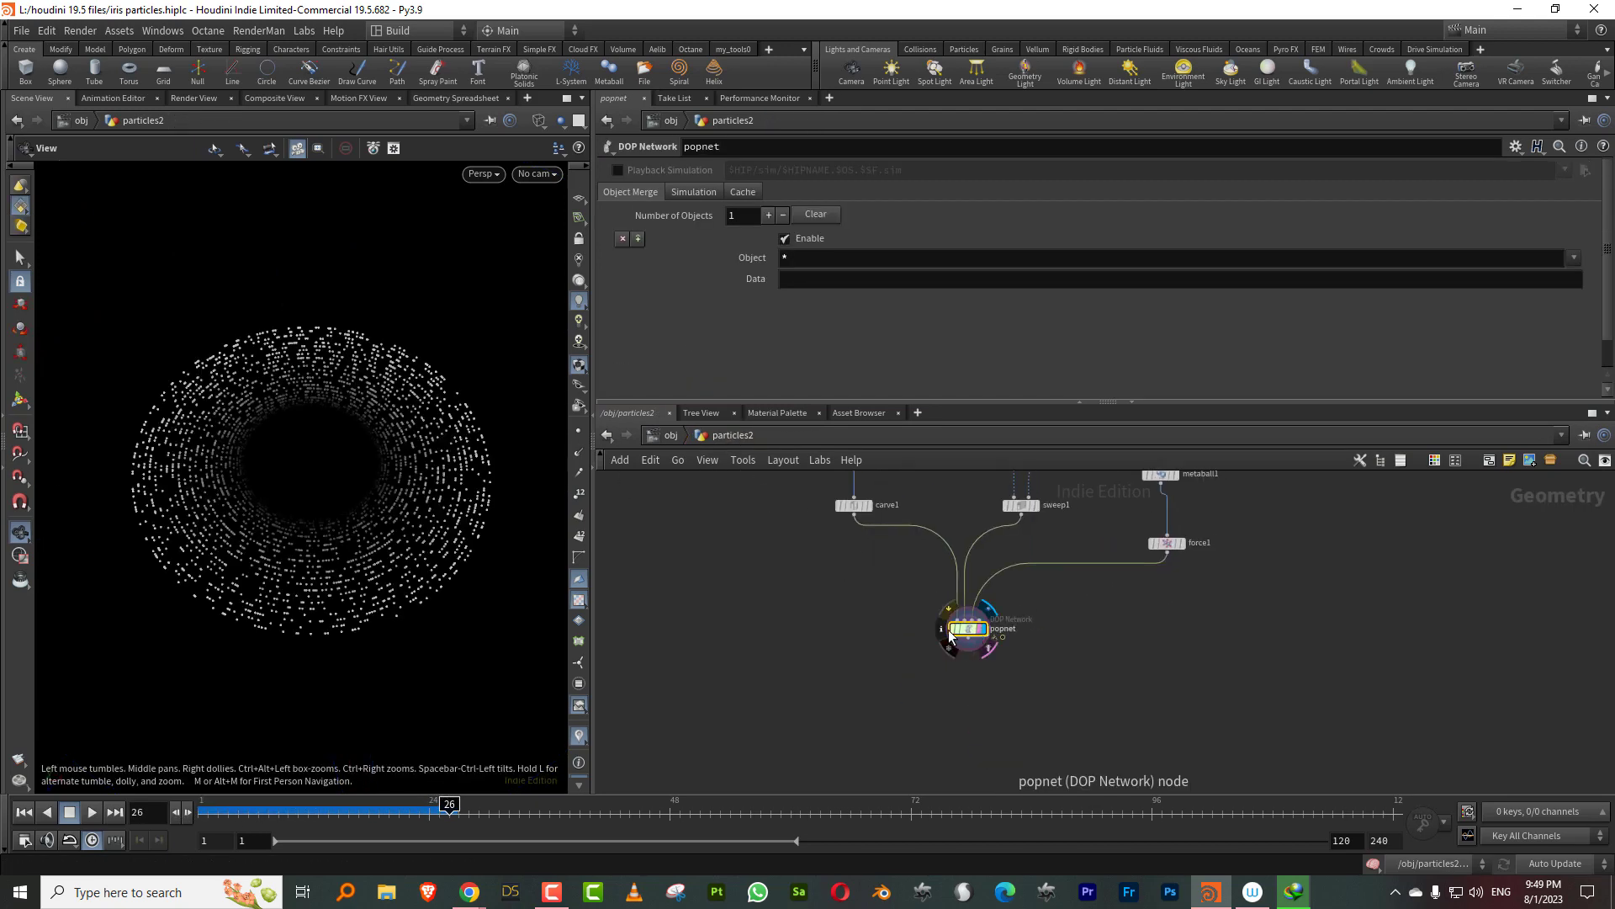
click(946, 636)
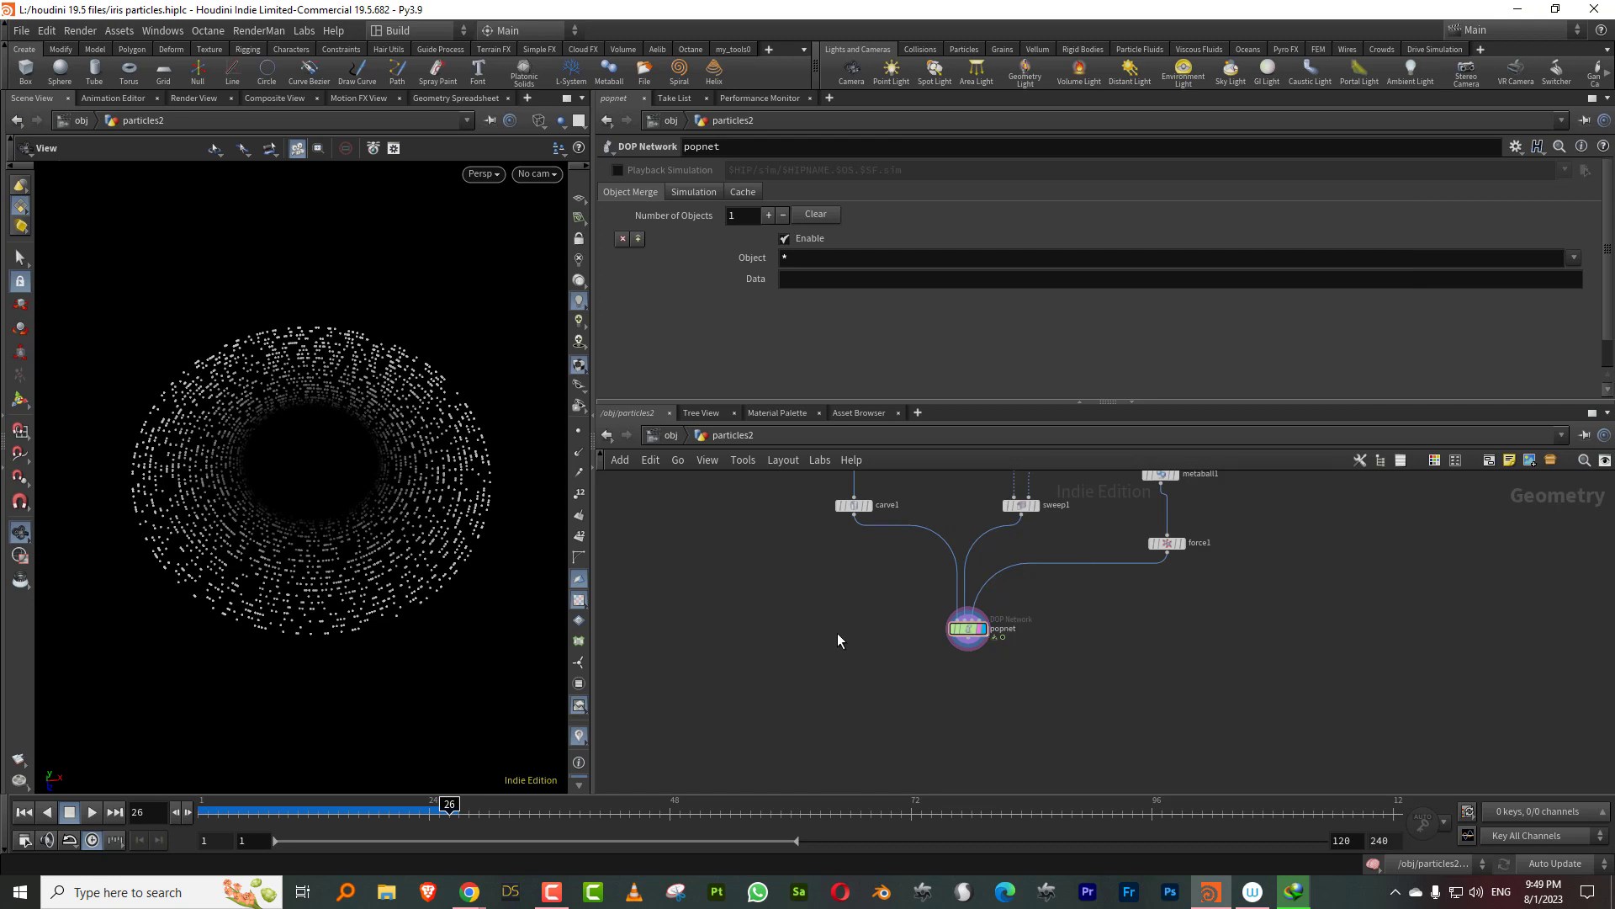
double_click(968, 629)
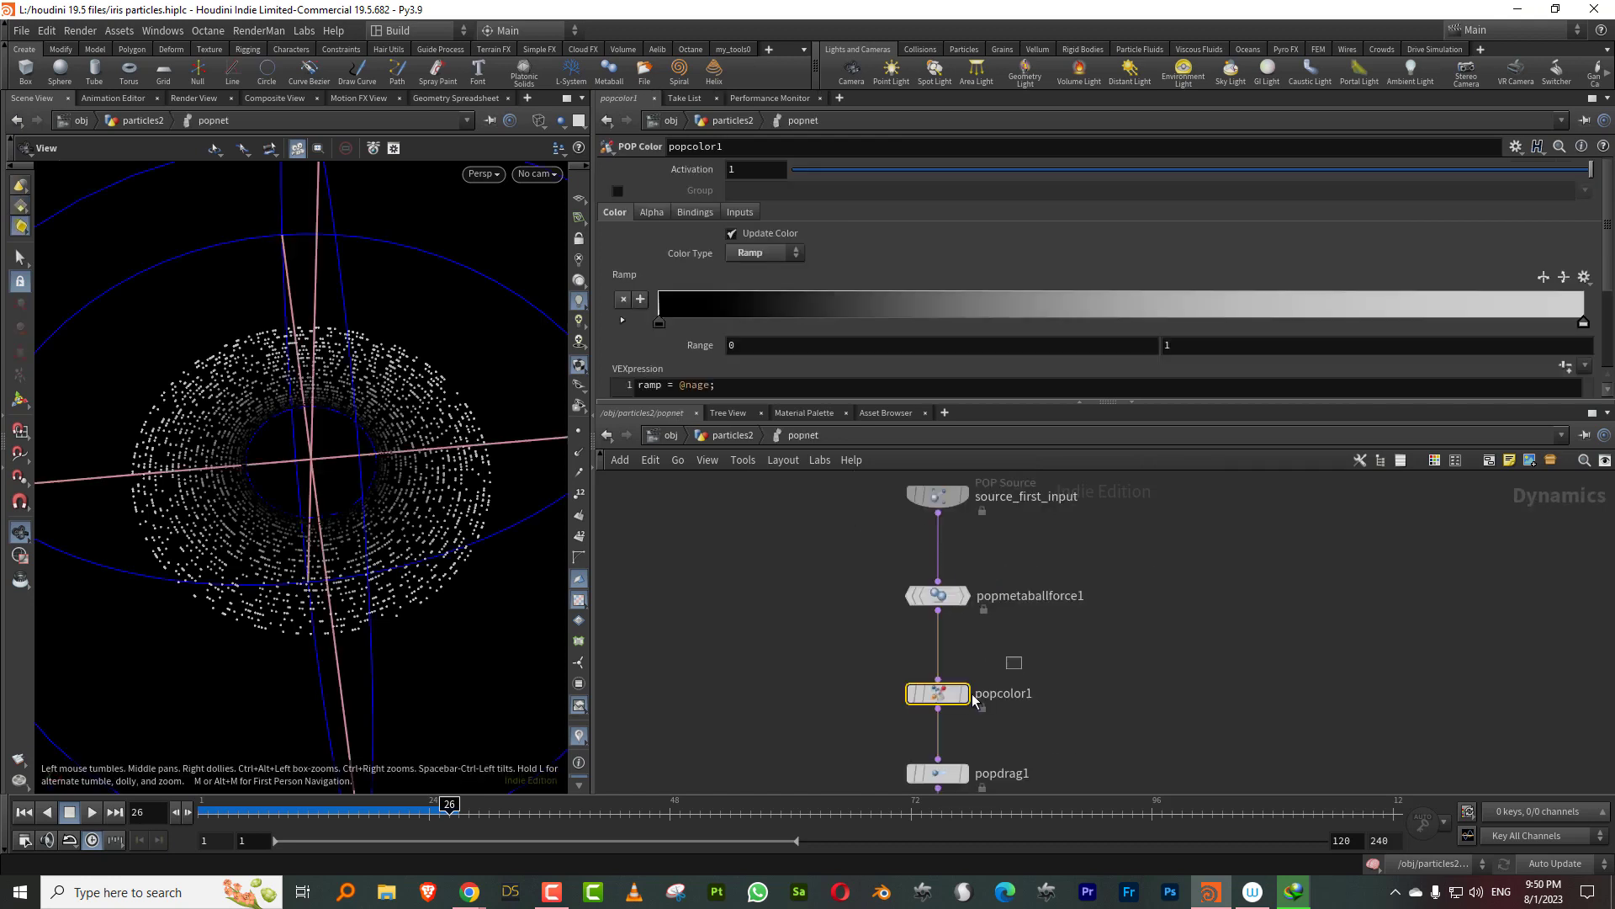
key(Delete)
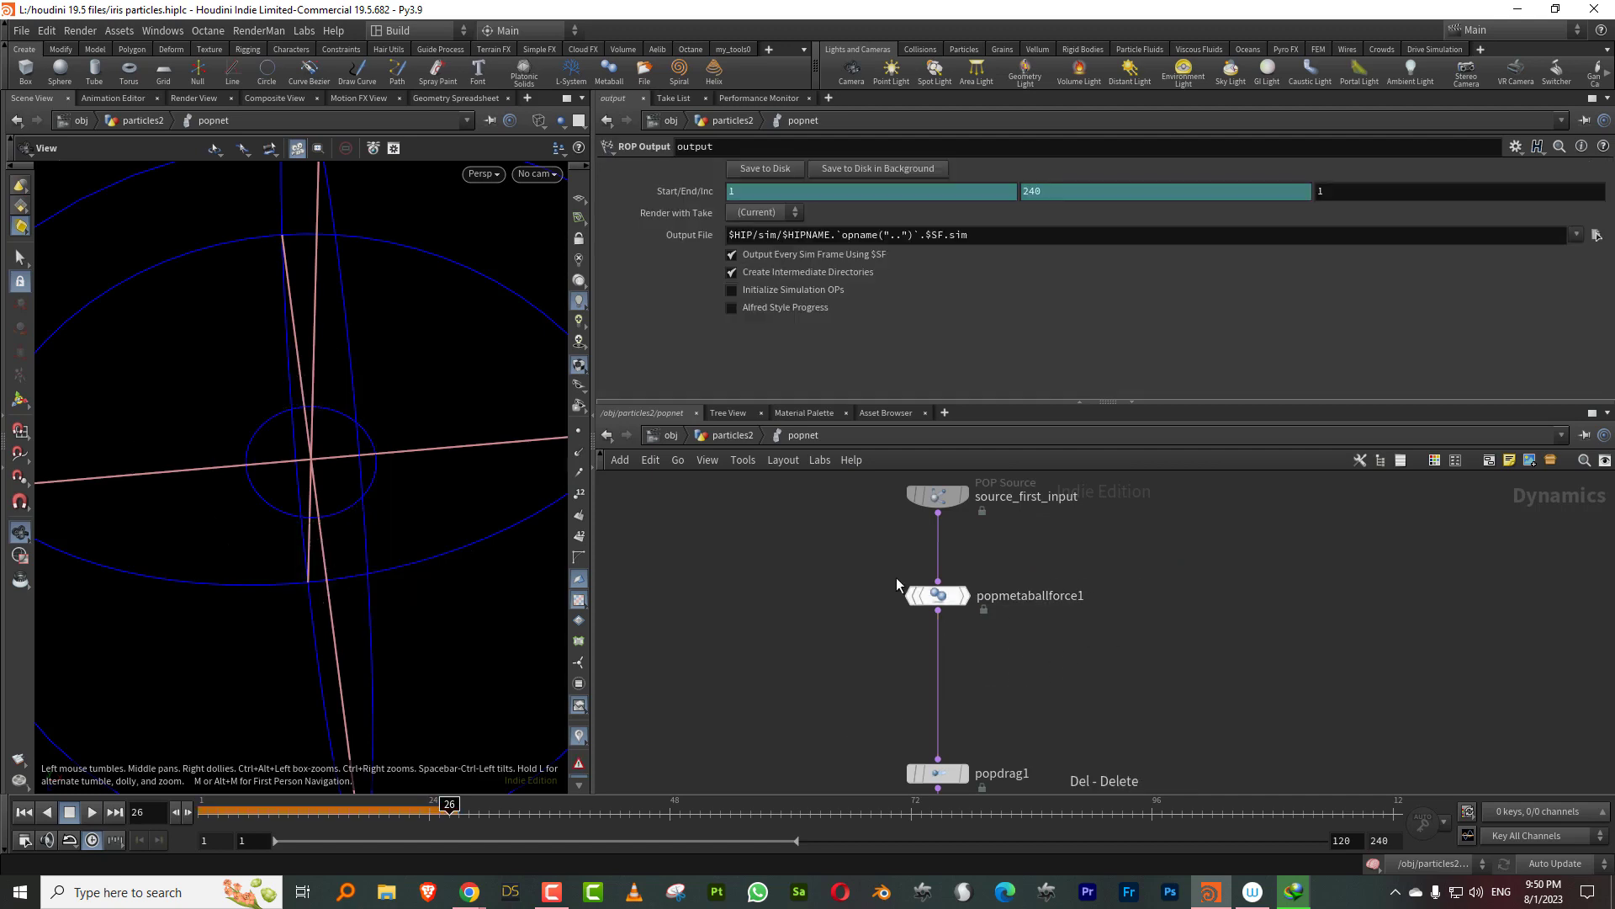
Step: Add an Attribute Wrangle node in particles2, connect popnet to its first input, and display its result
key(u)
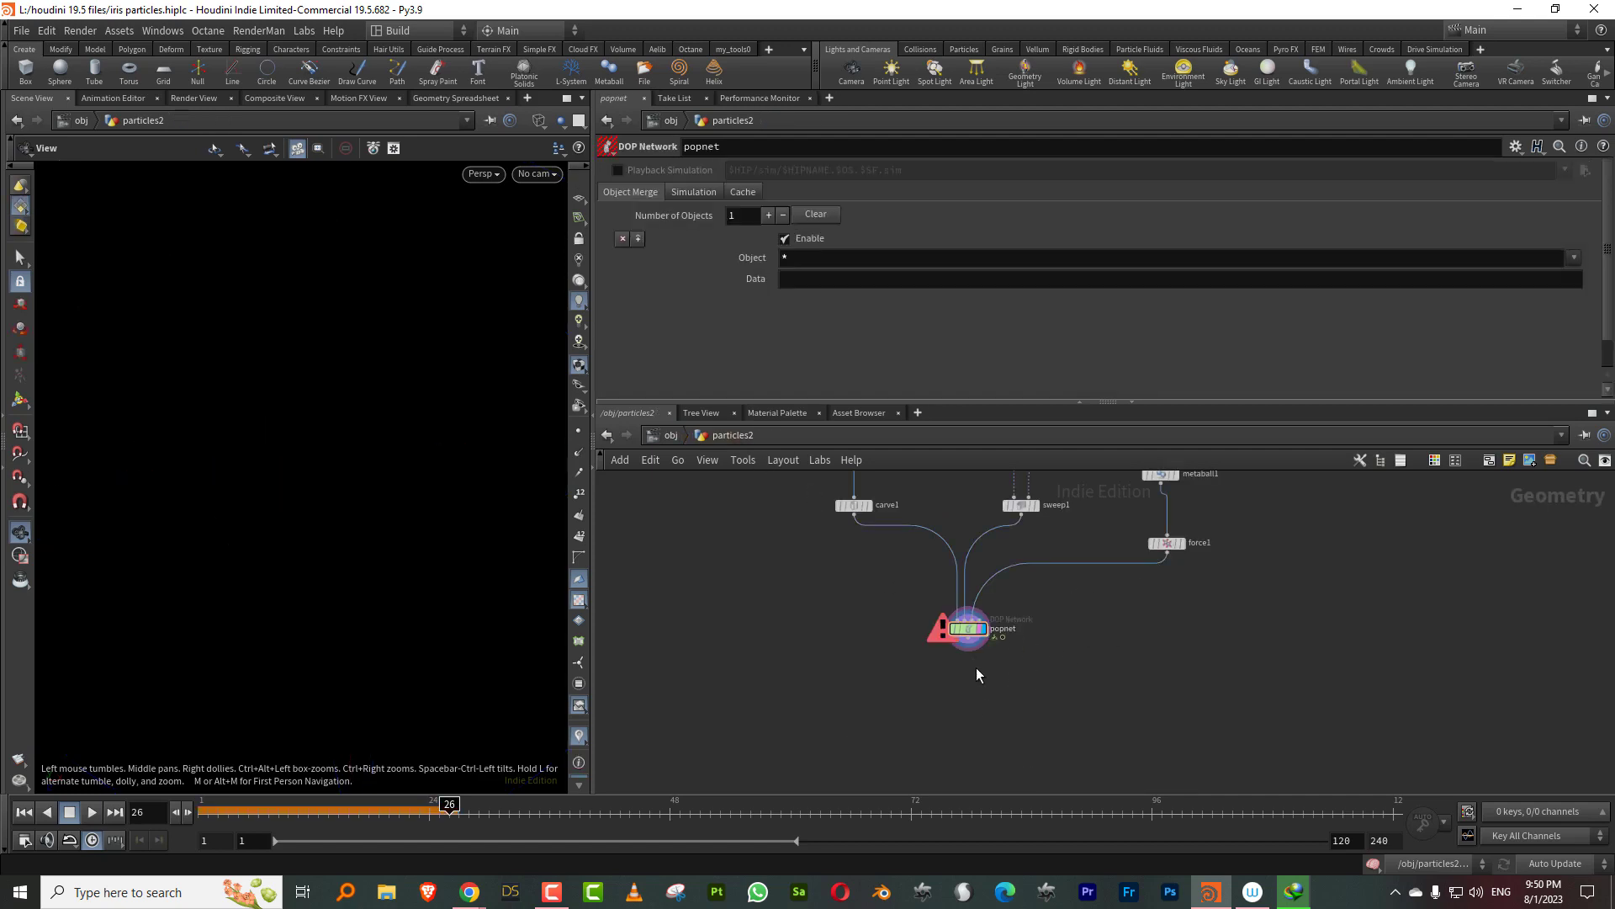
key(Tab)
text(wrang)
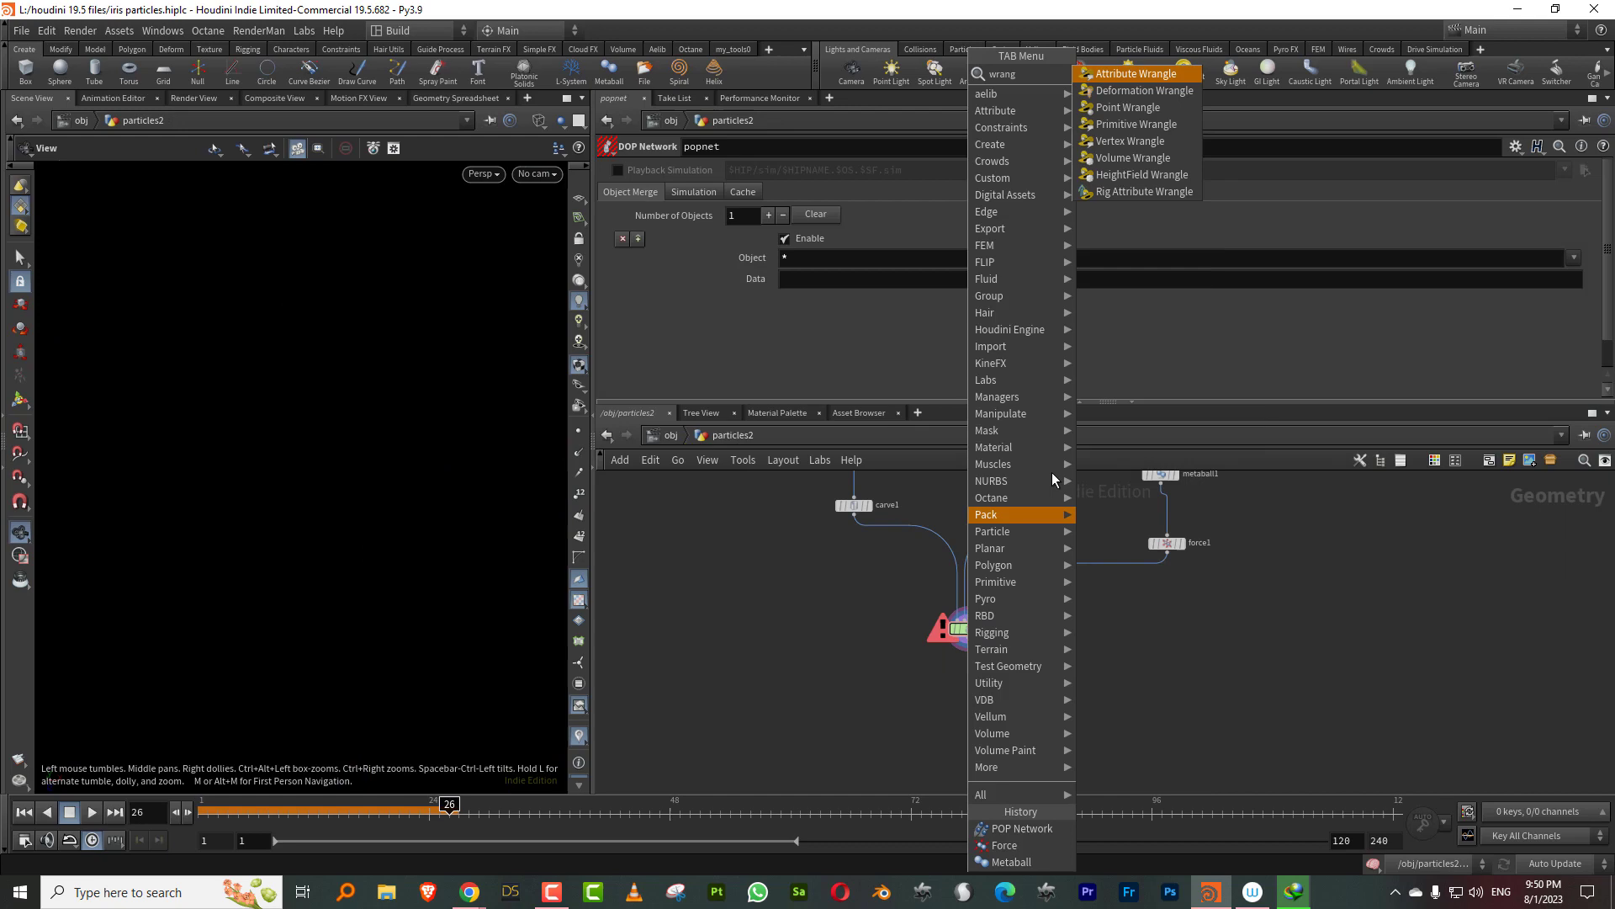
click(1138, 74)
click(994, 695)
drag(208, 813, 389, 812)
scroll(1052, 638, up, 3)
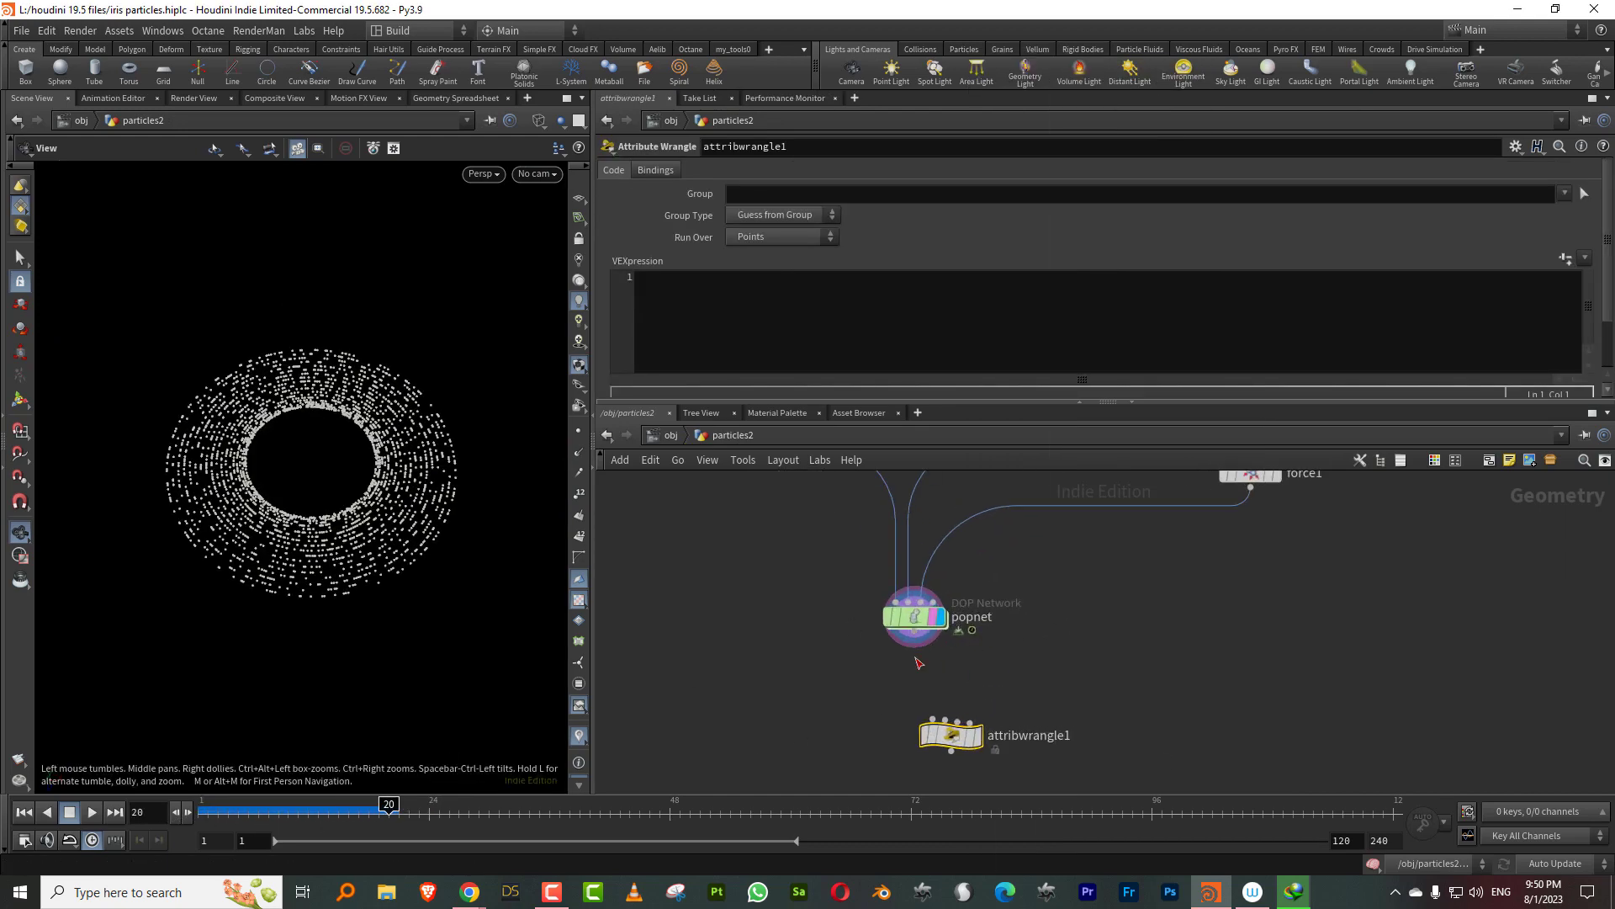
drag(914, 634, 924, 719)
click(978, 737)
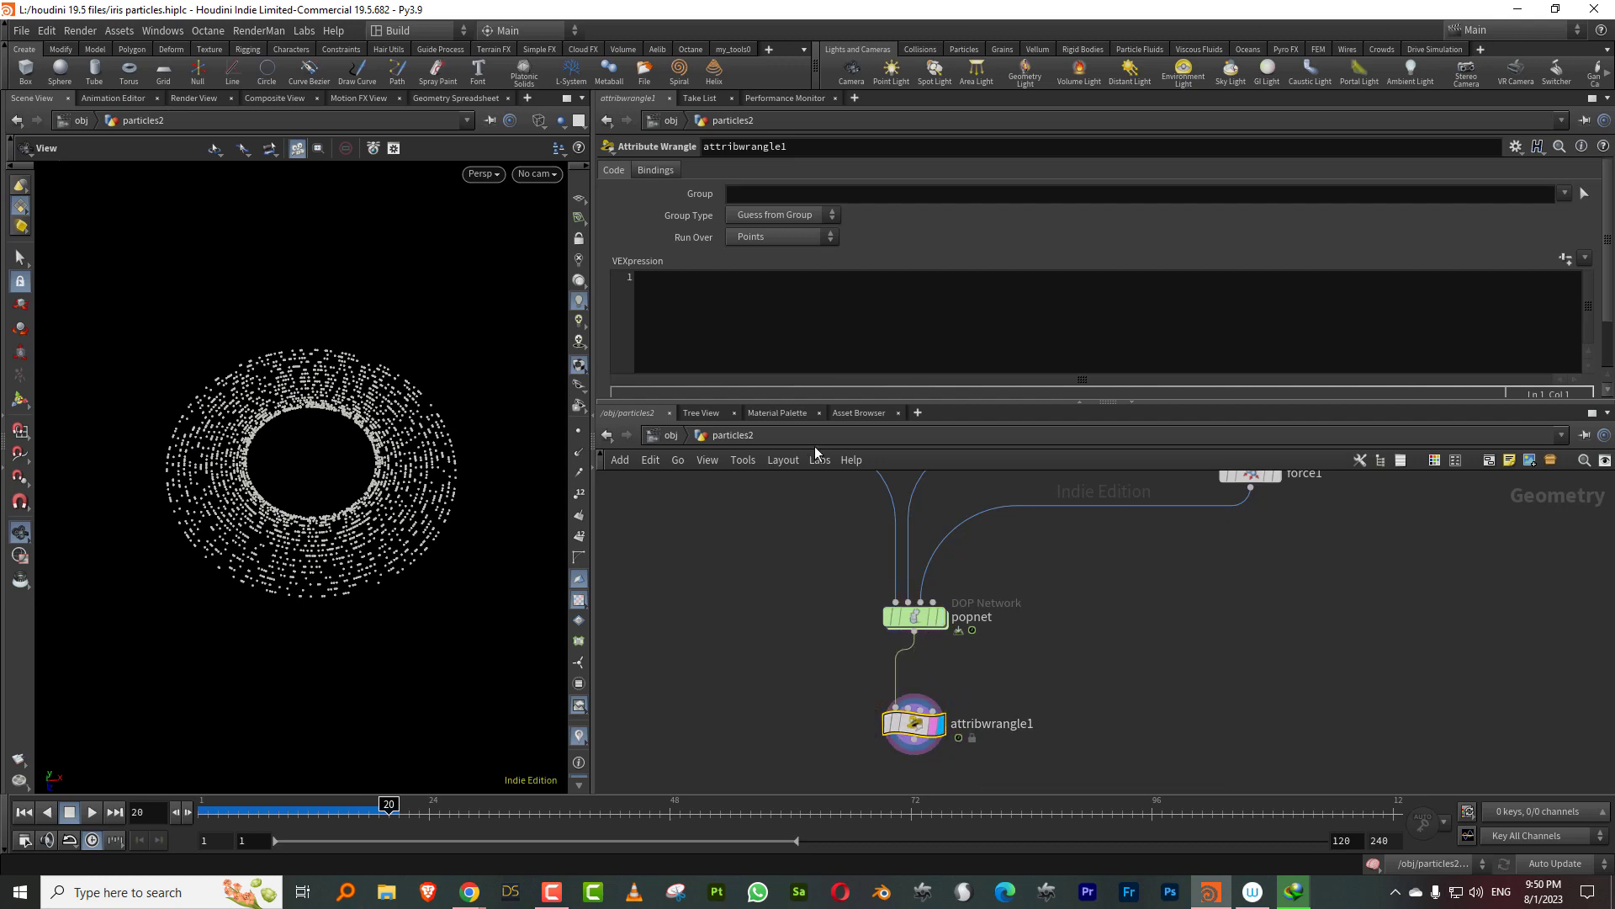
click(658, 298)
text(f)
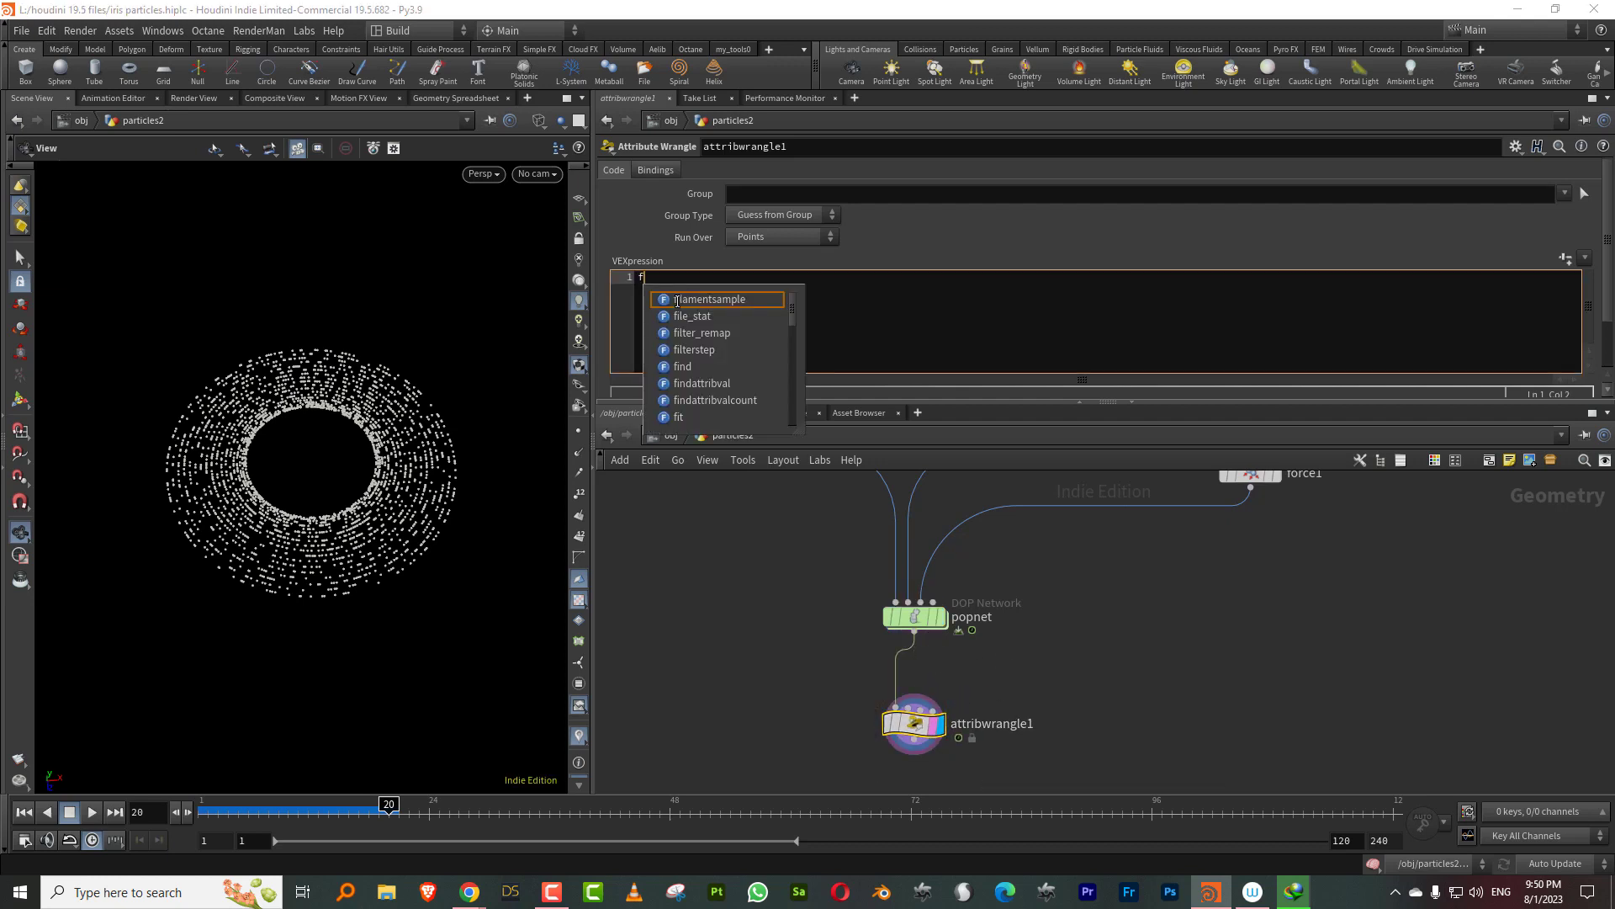
text(@newa)
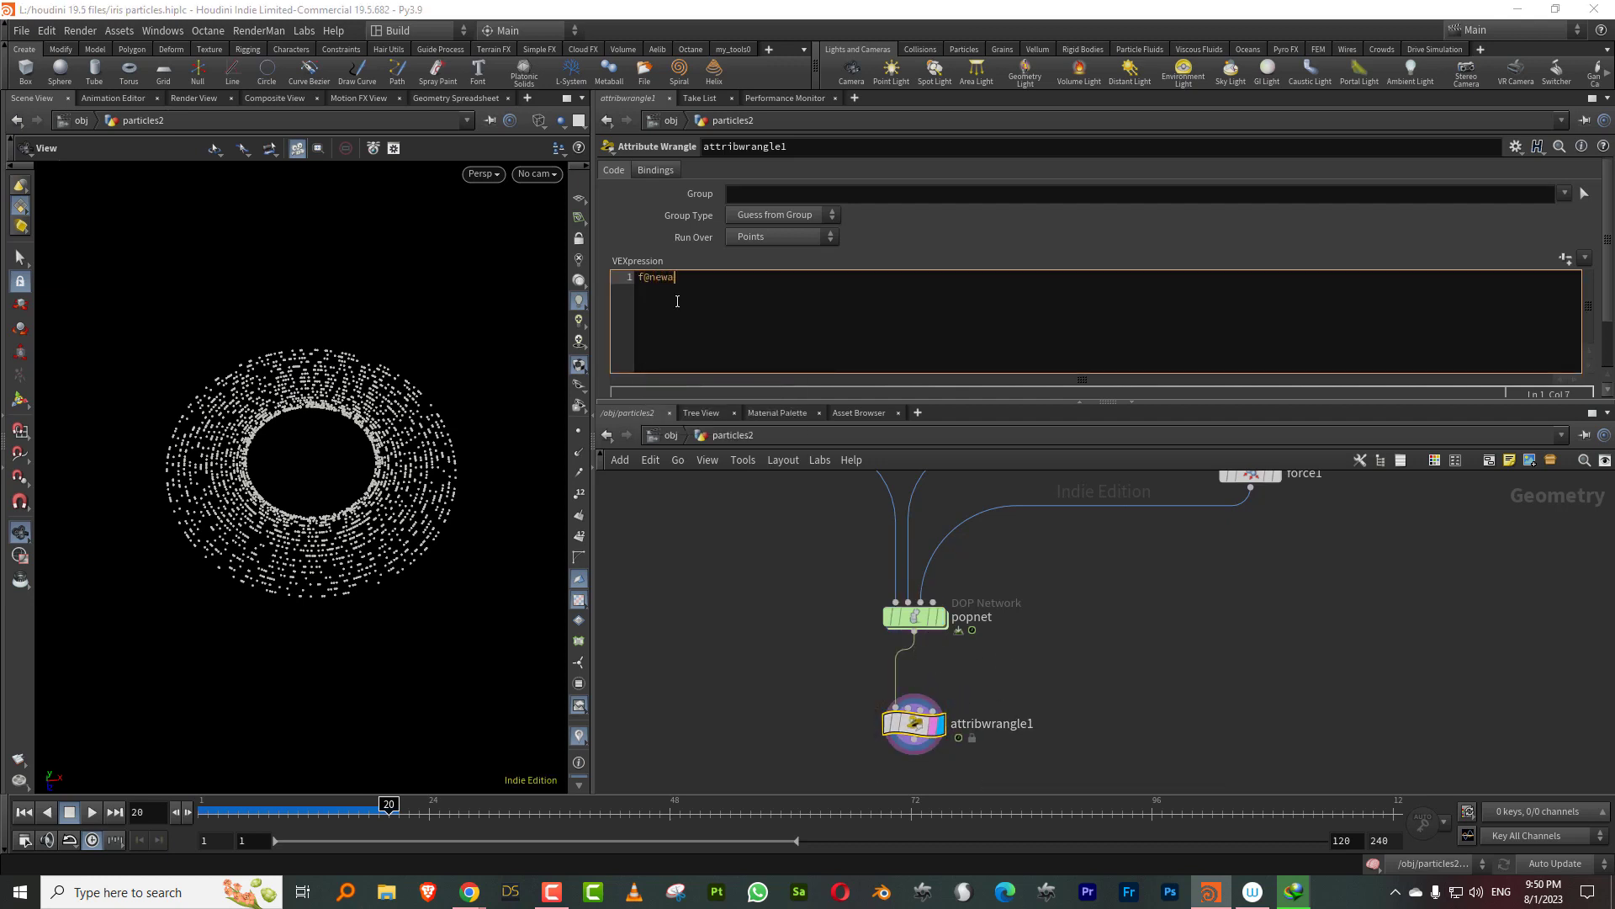
text(ge = @agfe)
text(ie)
key(BackSpace)
text(fe;)
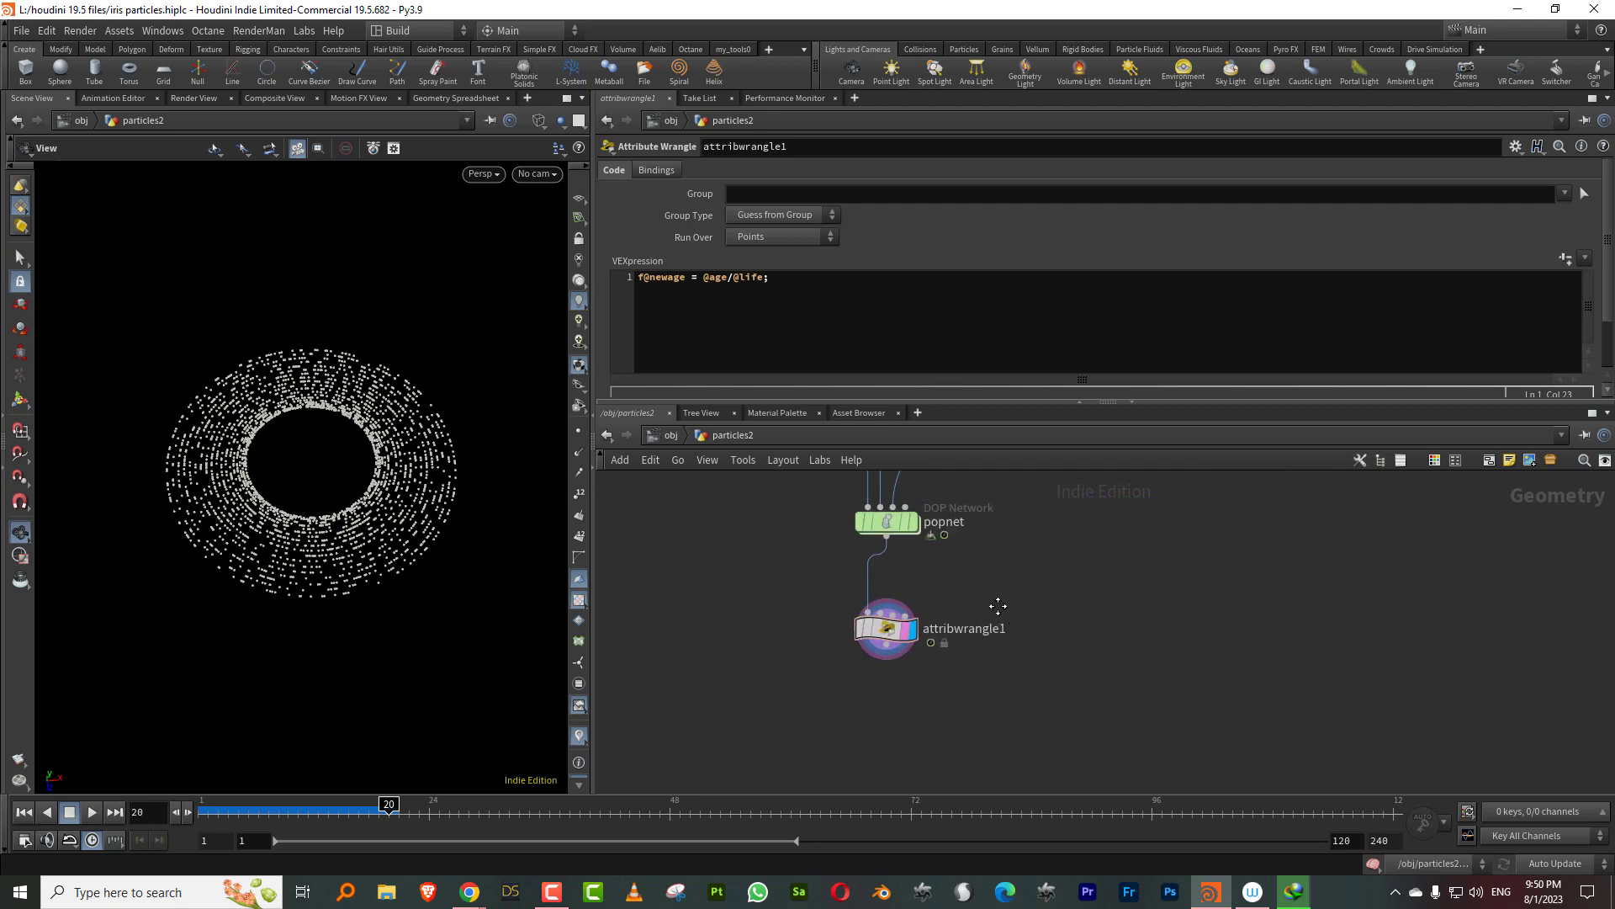
Step: Add a Color node below attribwrangle1, connected to its output
key(Tab)
text(color)
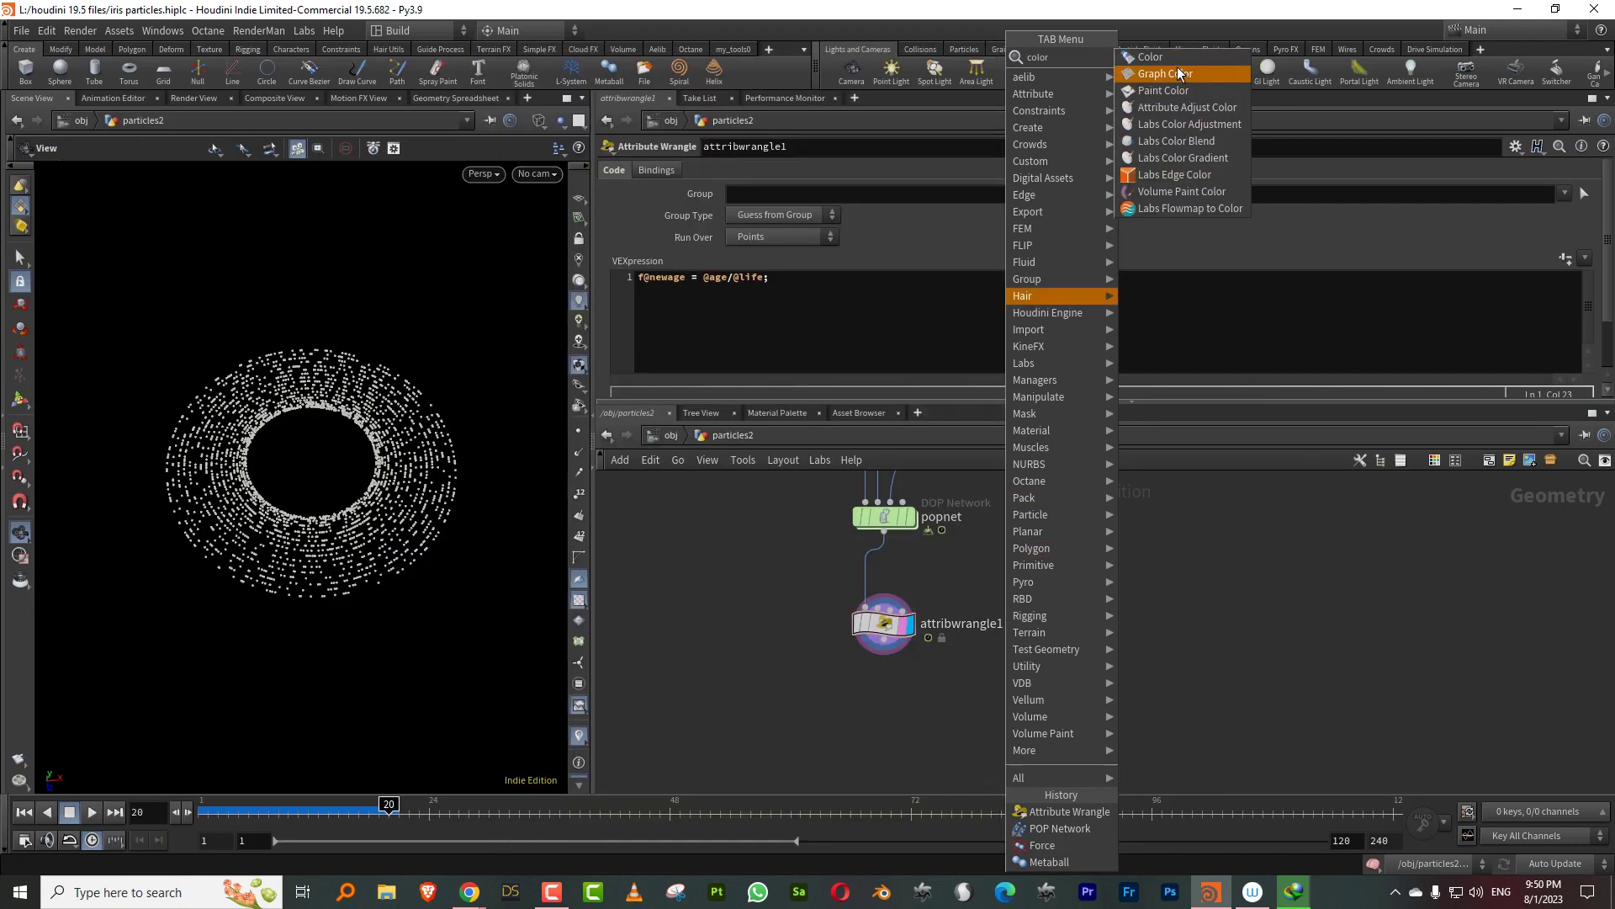
click(1174, 58)
click(888, 728)
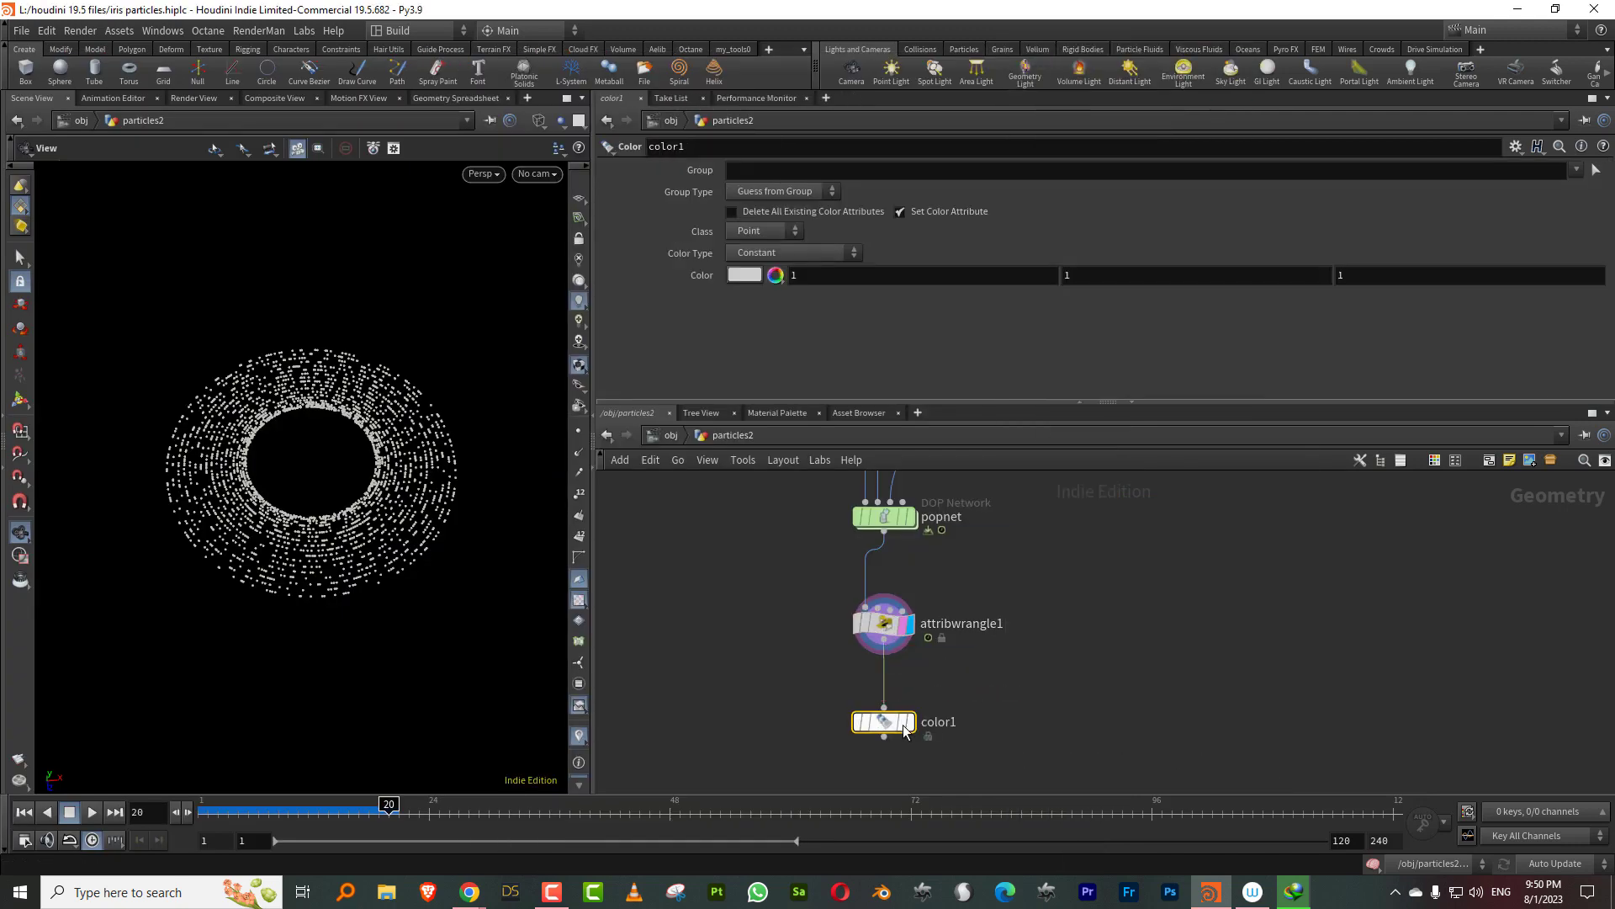
Step: Display color1, set its Color Type to Ramp from Attribute, and choose newage as the attribute
click(804, 254)
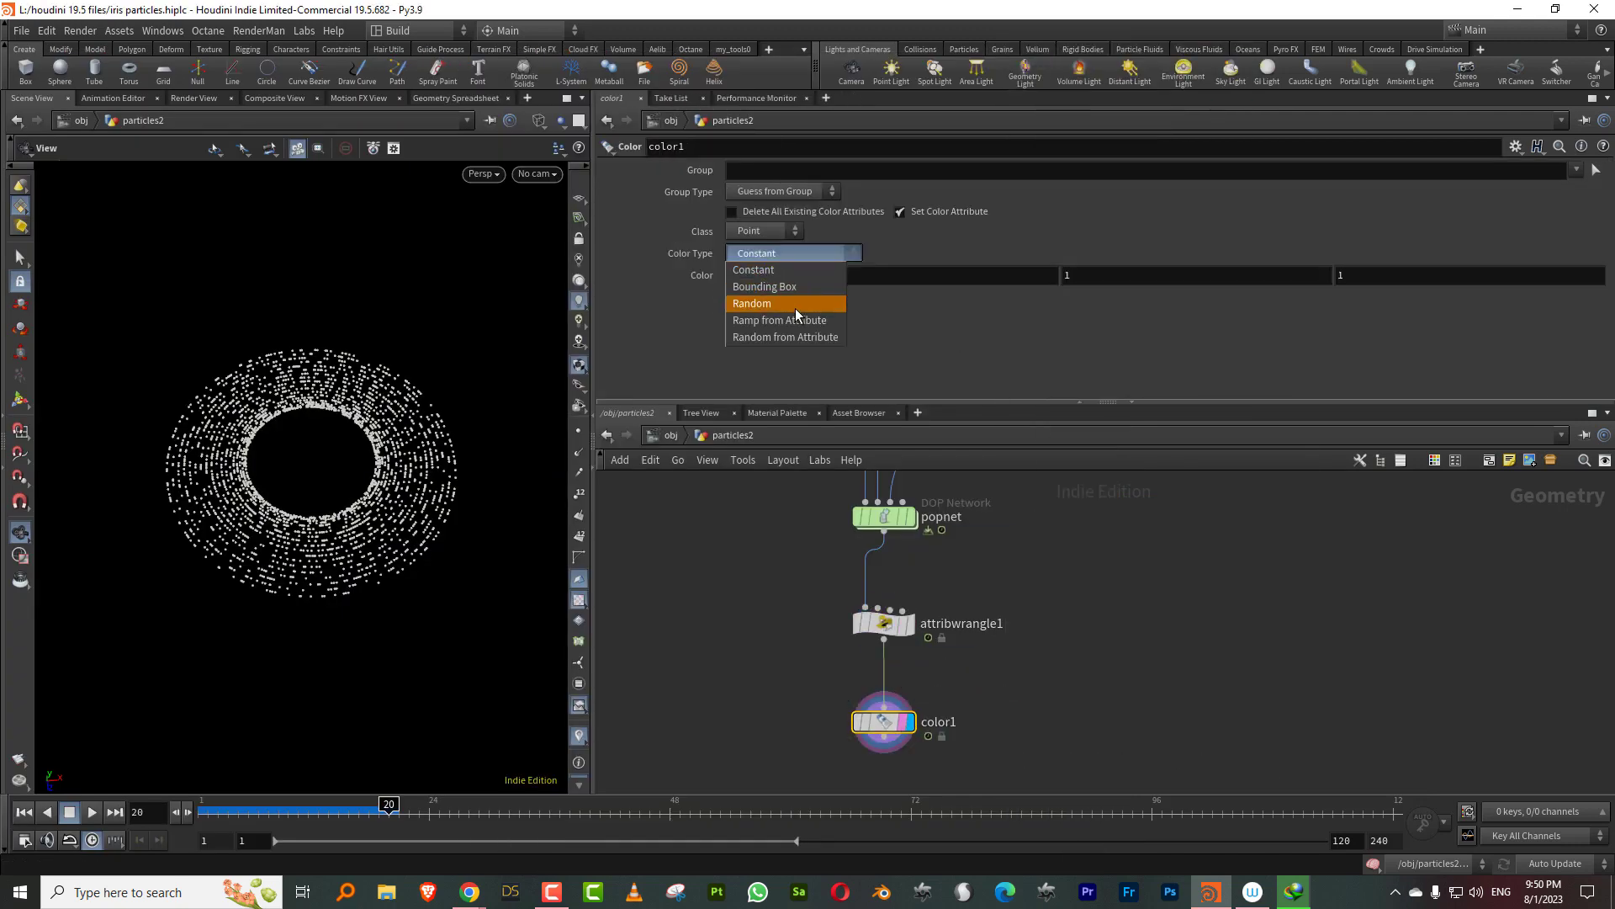
click(783, 306)
click(1491, 275)
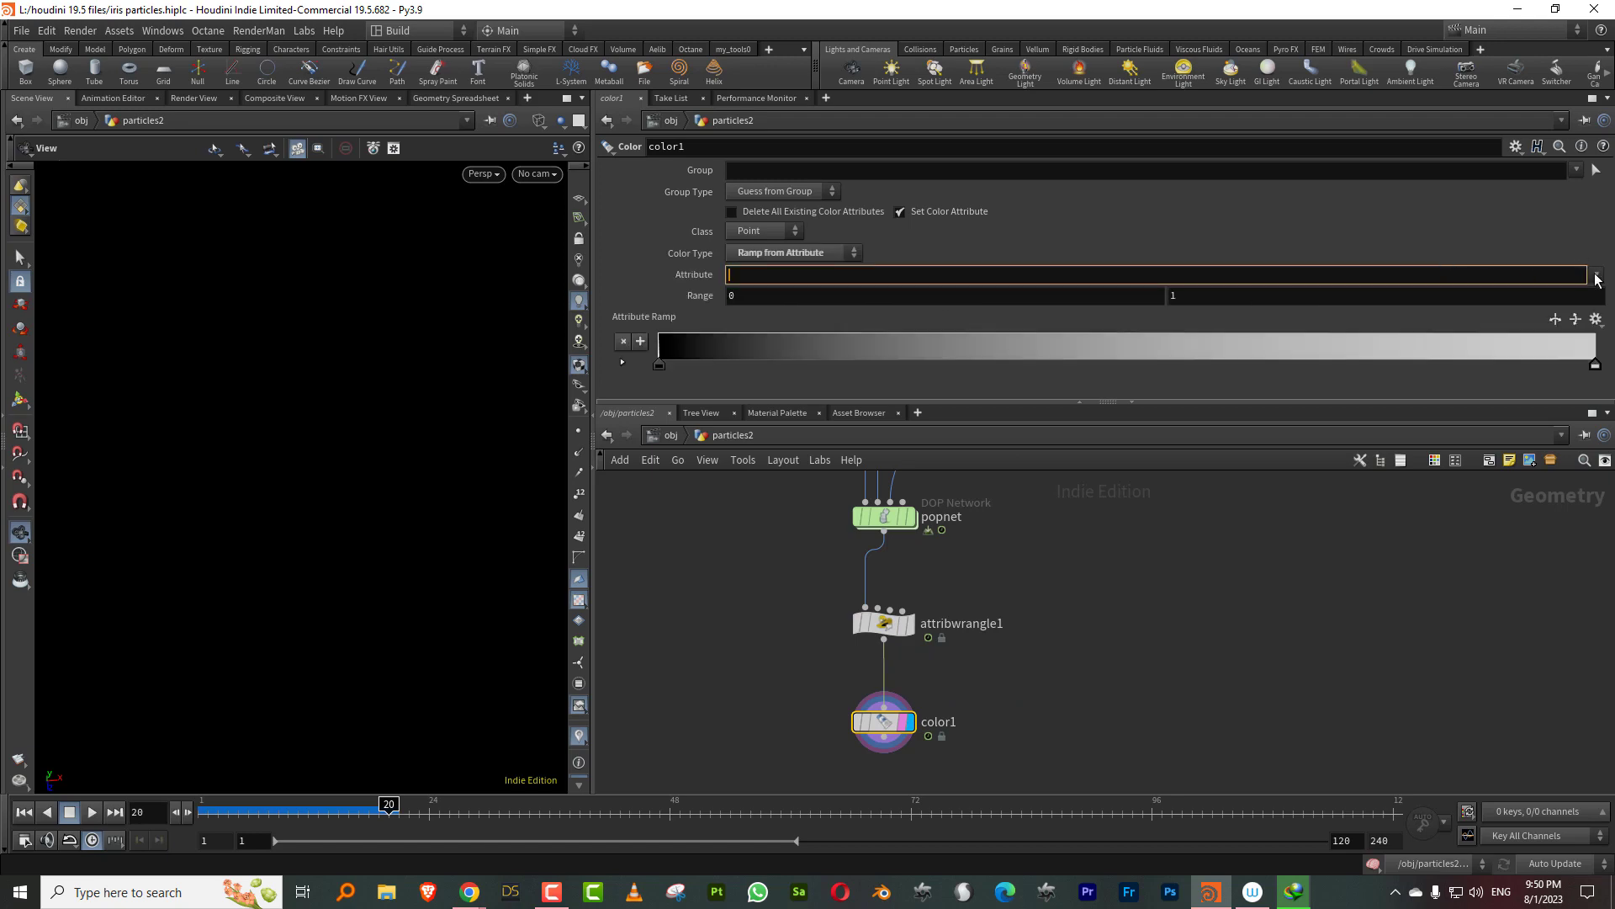
click(1597, 276)
click(1563, 601)
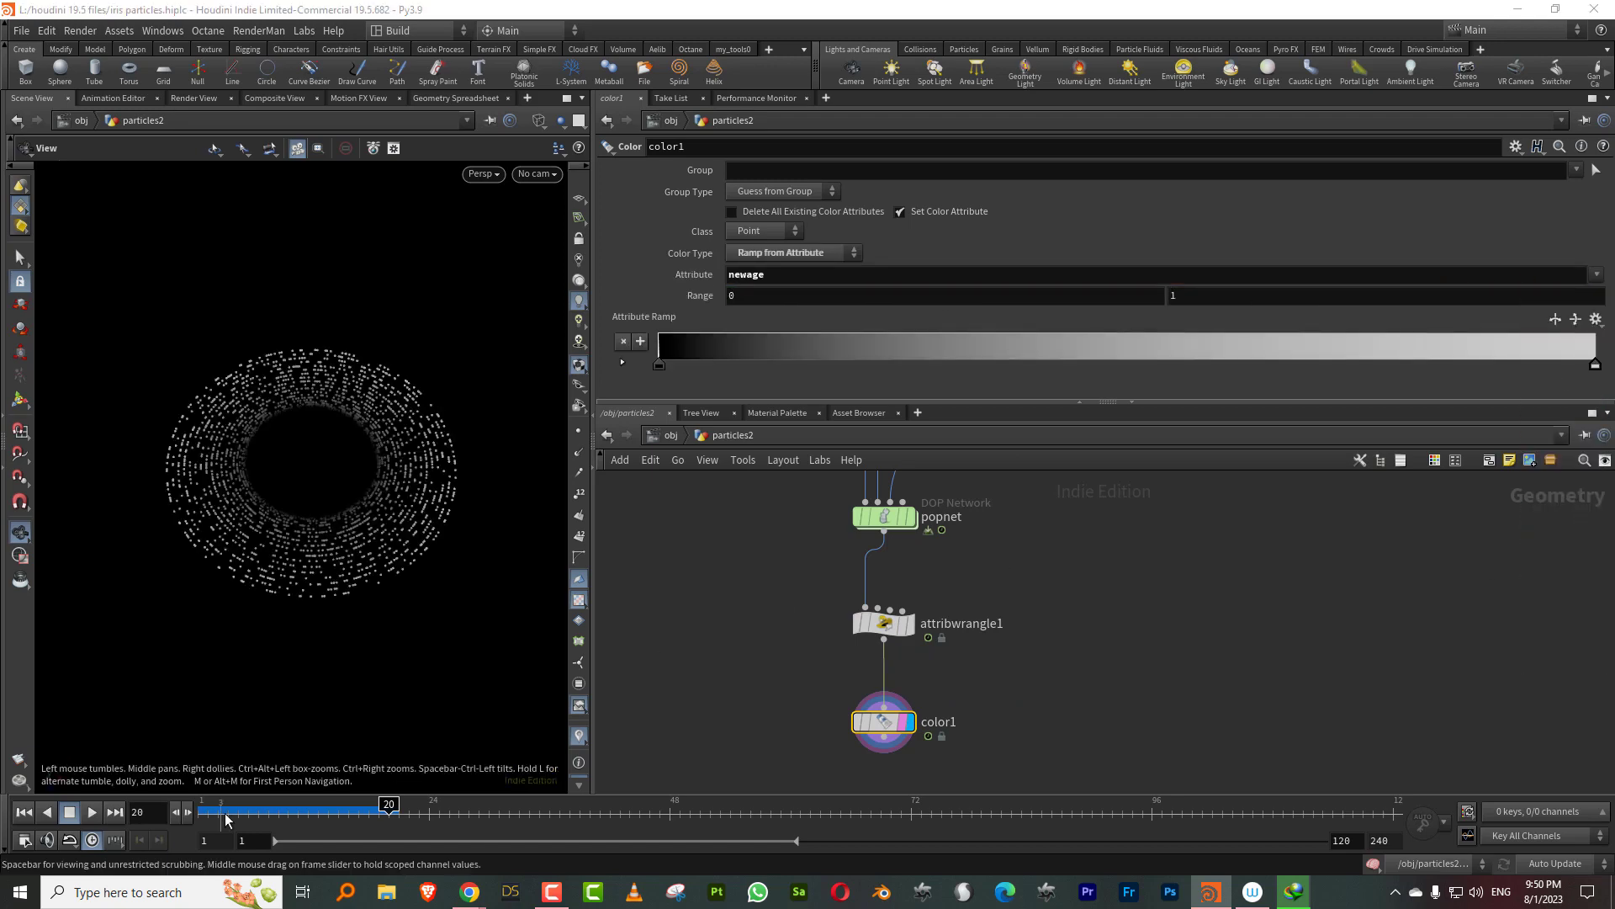
Step: Try shifting the ramp's black key inward, return it to the start, and scrub the timeline to check the particle colors
drag(202, 812, 488, 812)
drag(659, 365, 815, 365)
mouse_move(1595, 364)
mouse_down()
mouse_move(1029, 374)
mouse_move(1599, 371)
mouse_up()
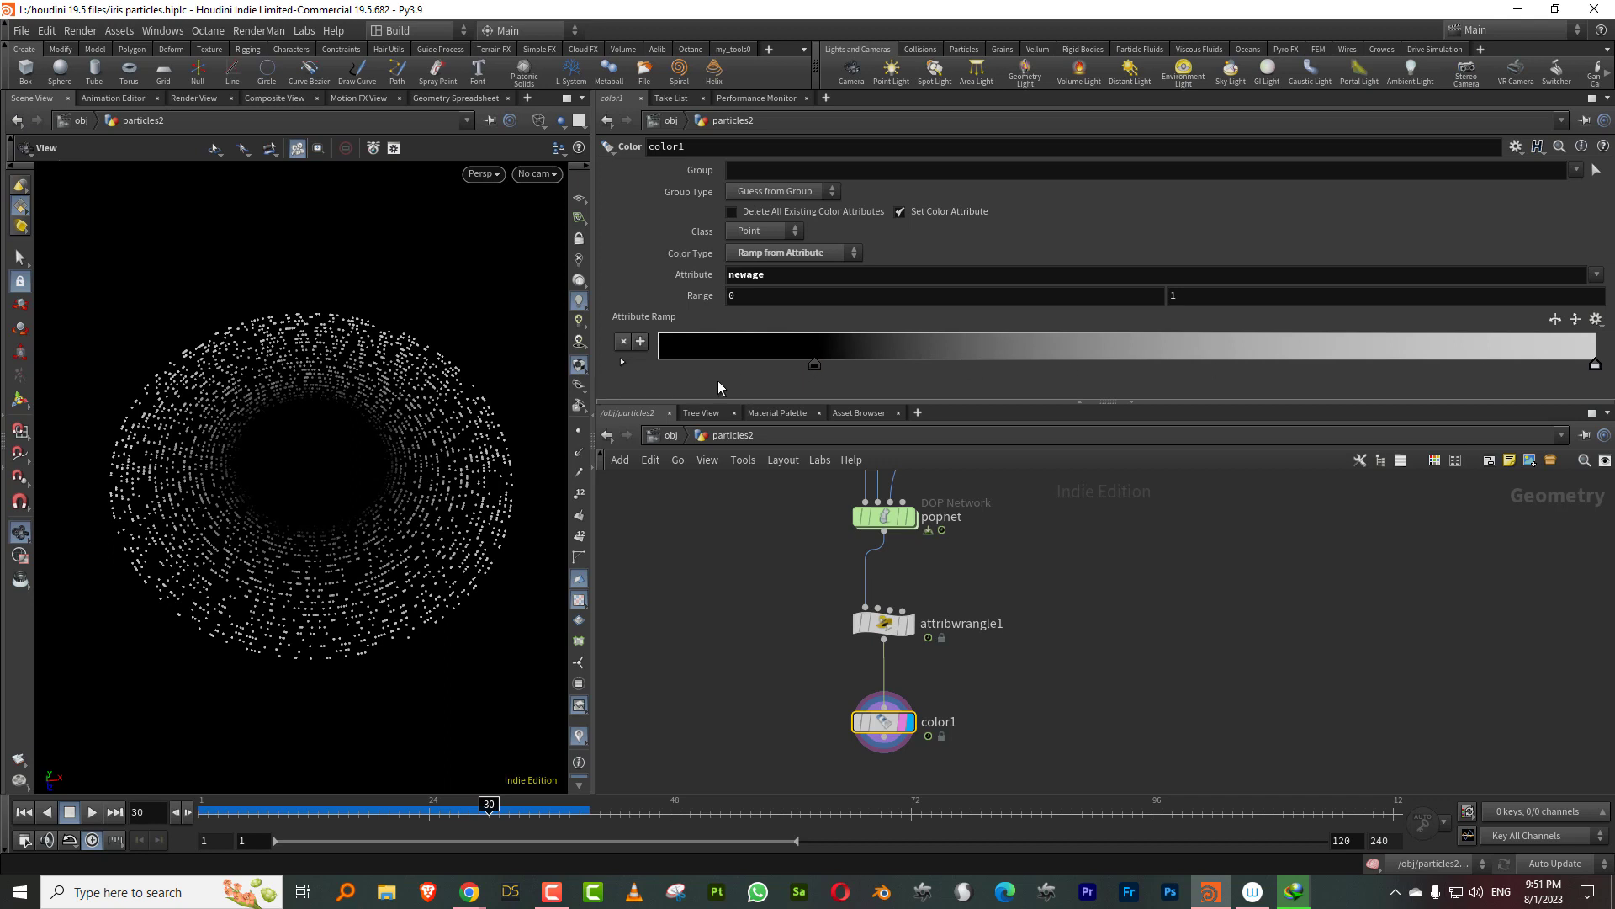
drag(813, 365, 659, 364)
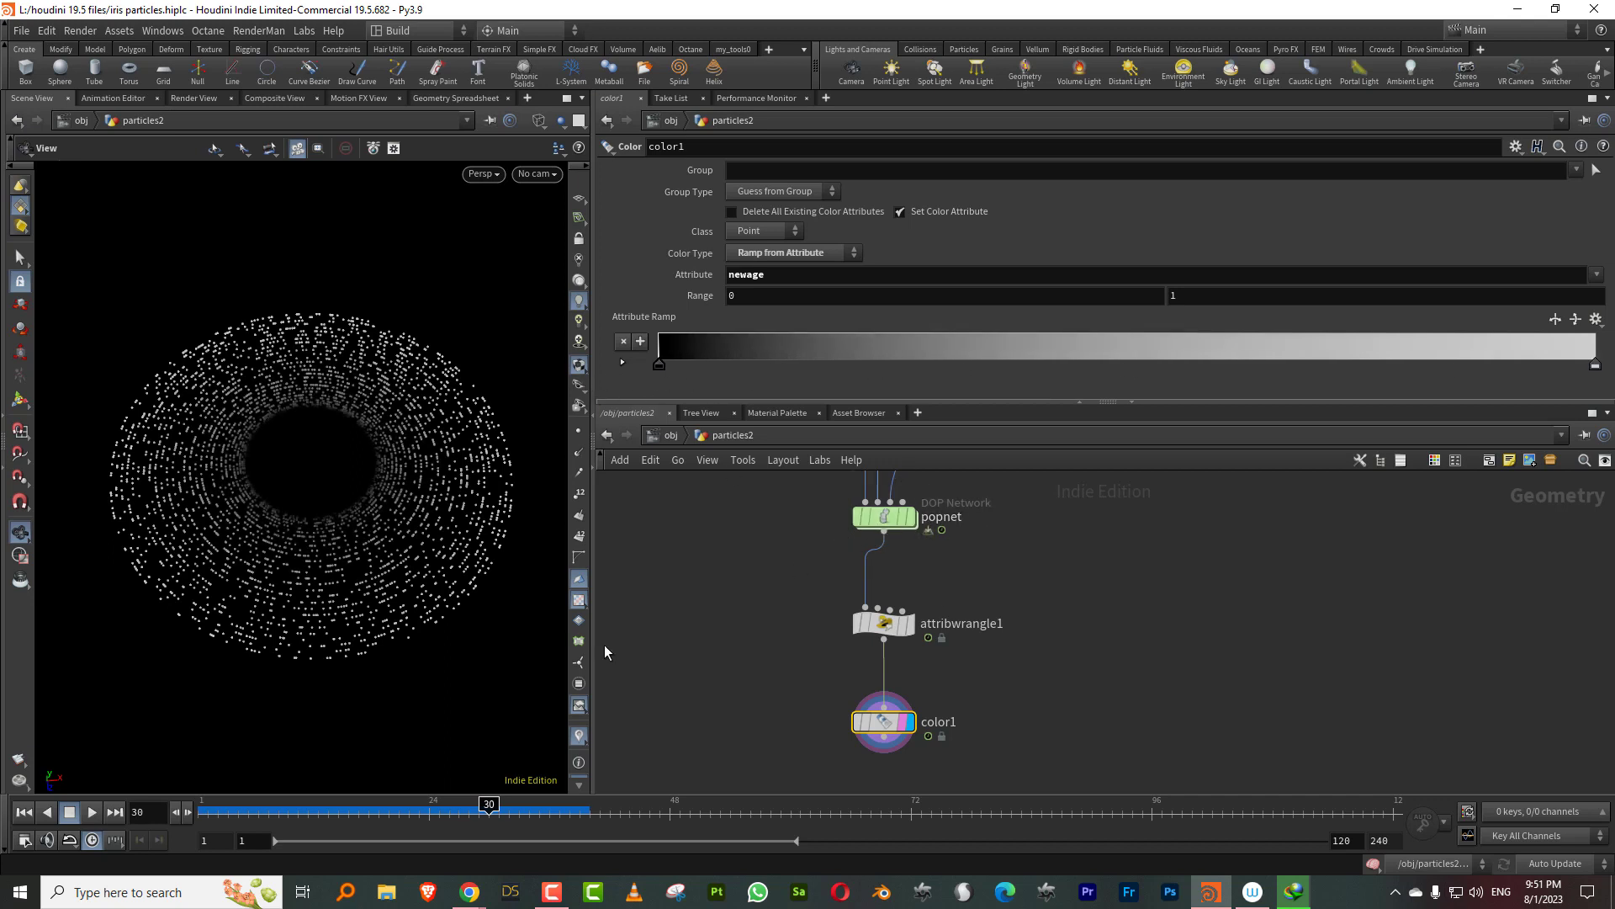
drag(258, 809, 389, 808)
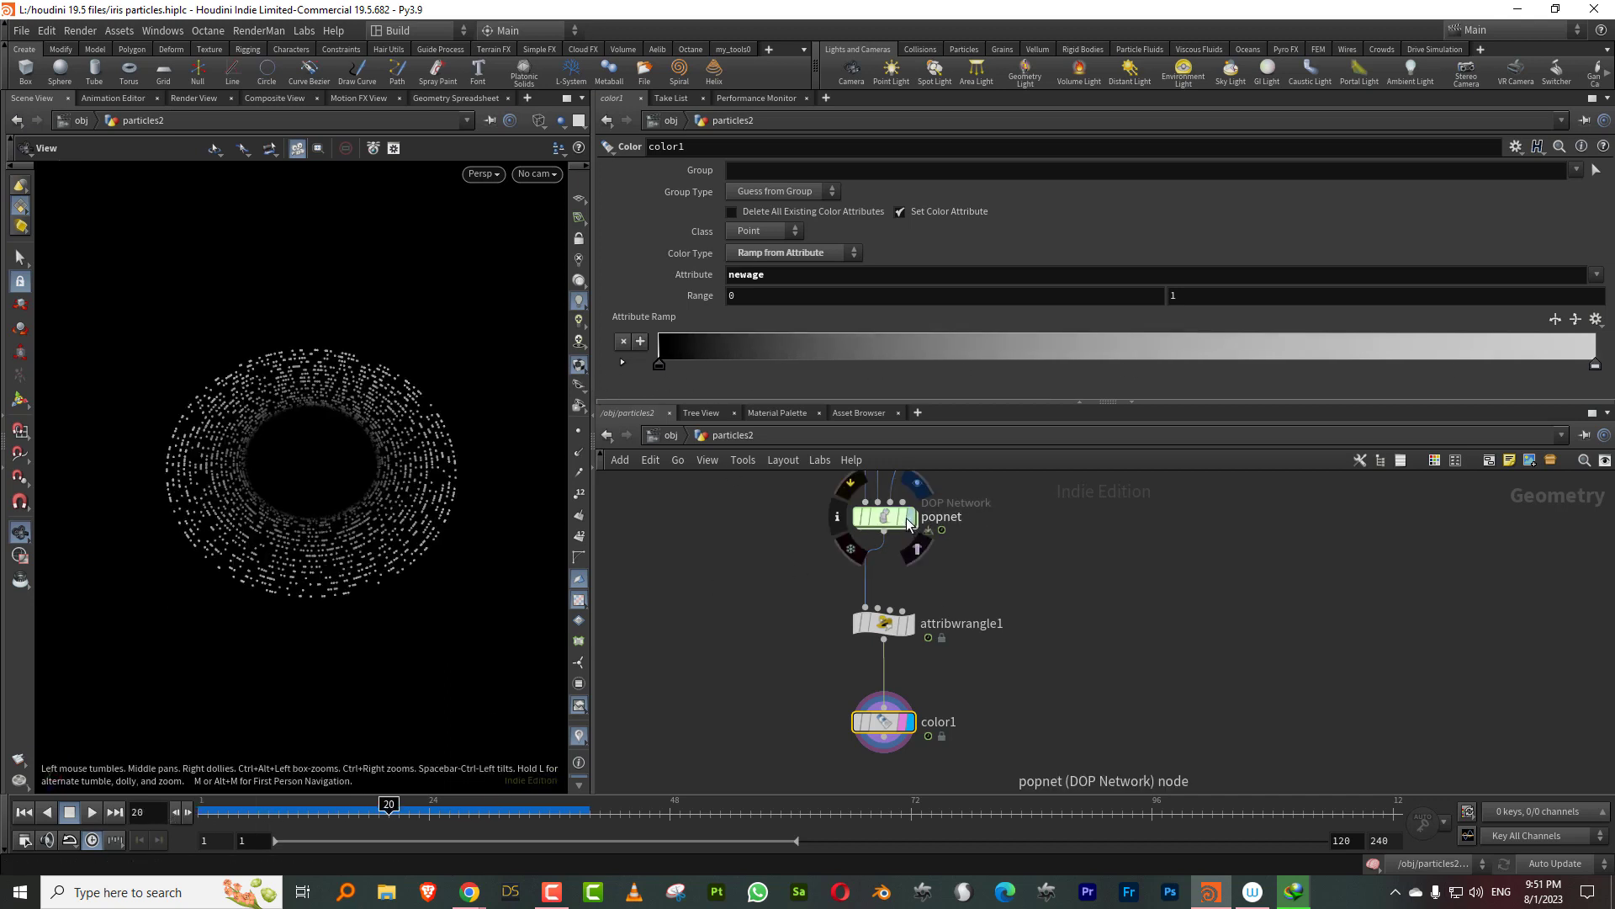
Step: Inside popnet, scrub to frame 28 and insert a POP Force node on the wire between popmetaballforce1 and popdrag1
double_click(890, 521)
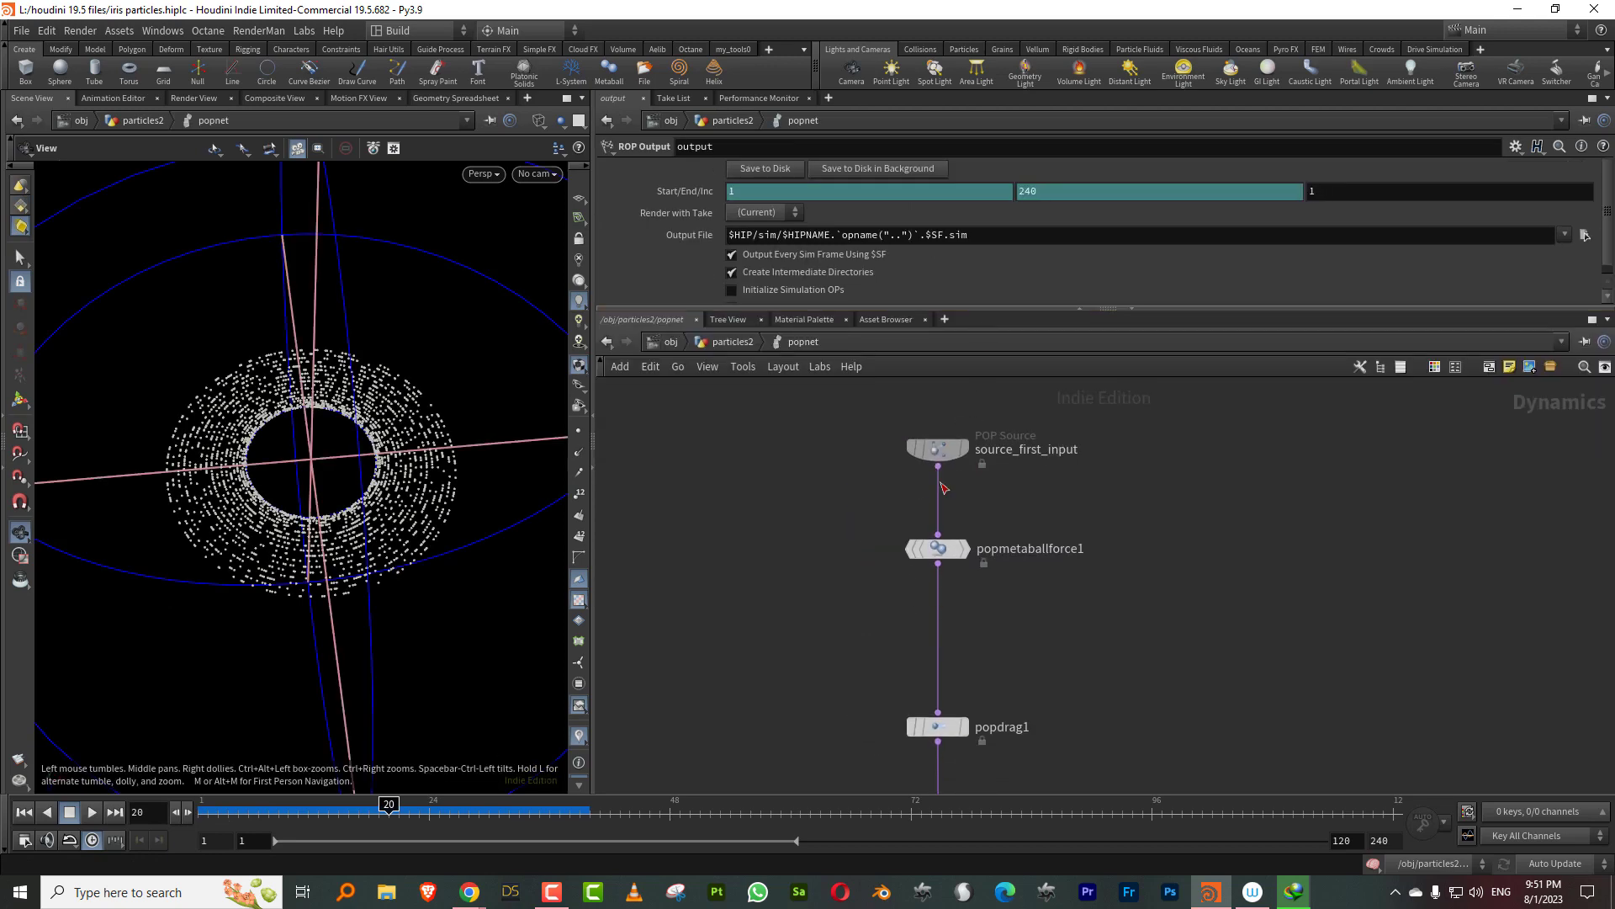
drag(252, 809, 469, 804)
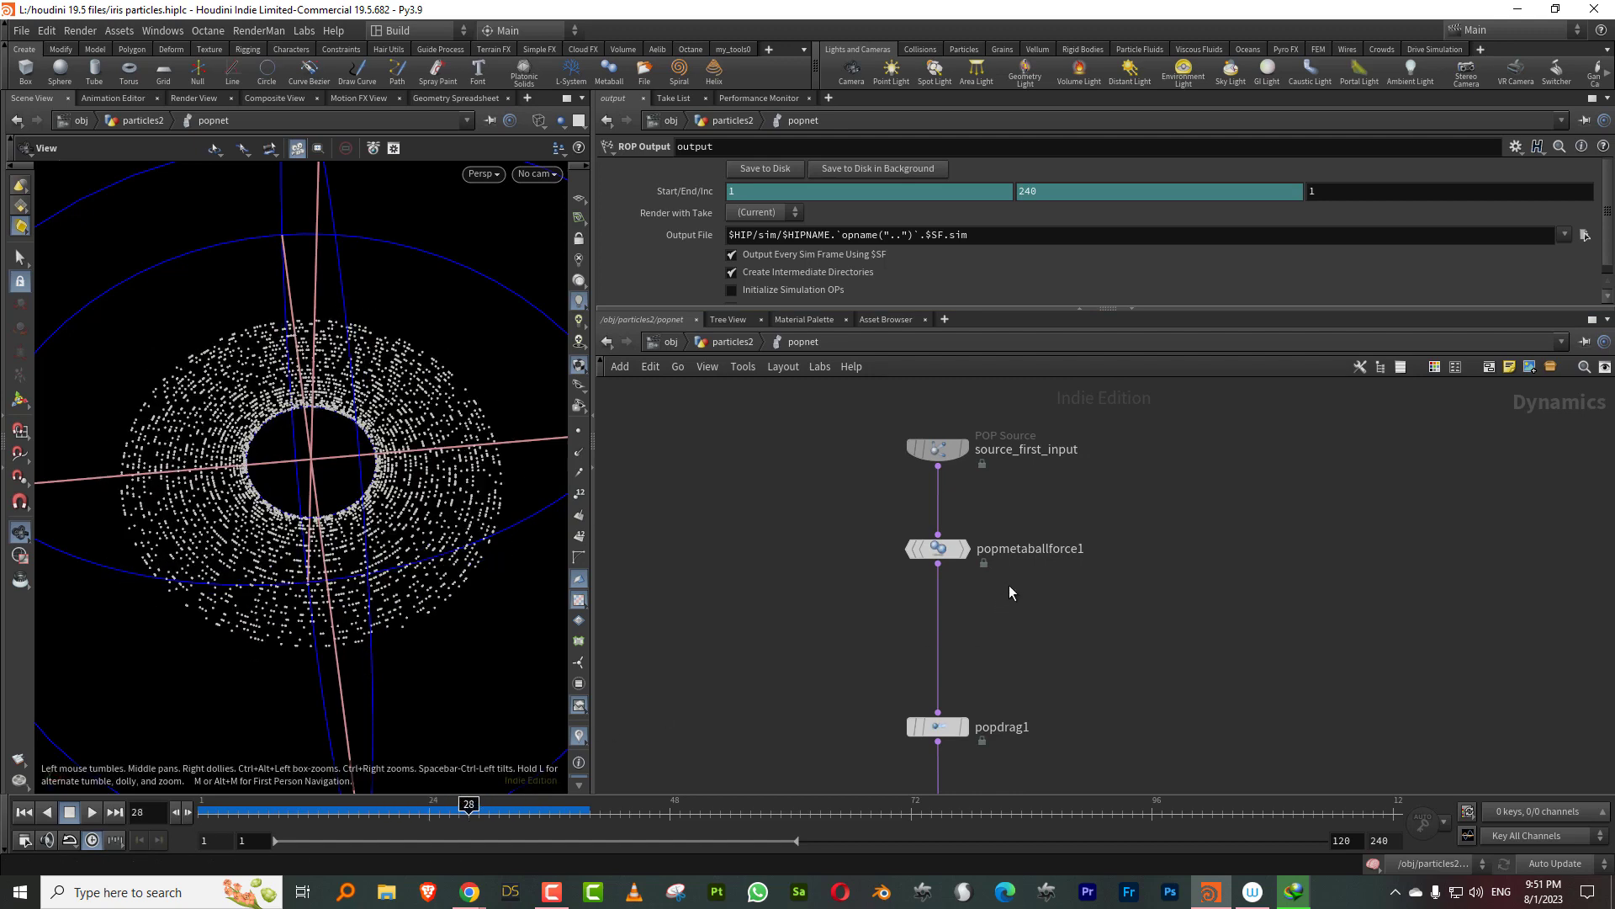
key(Tab)
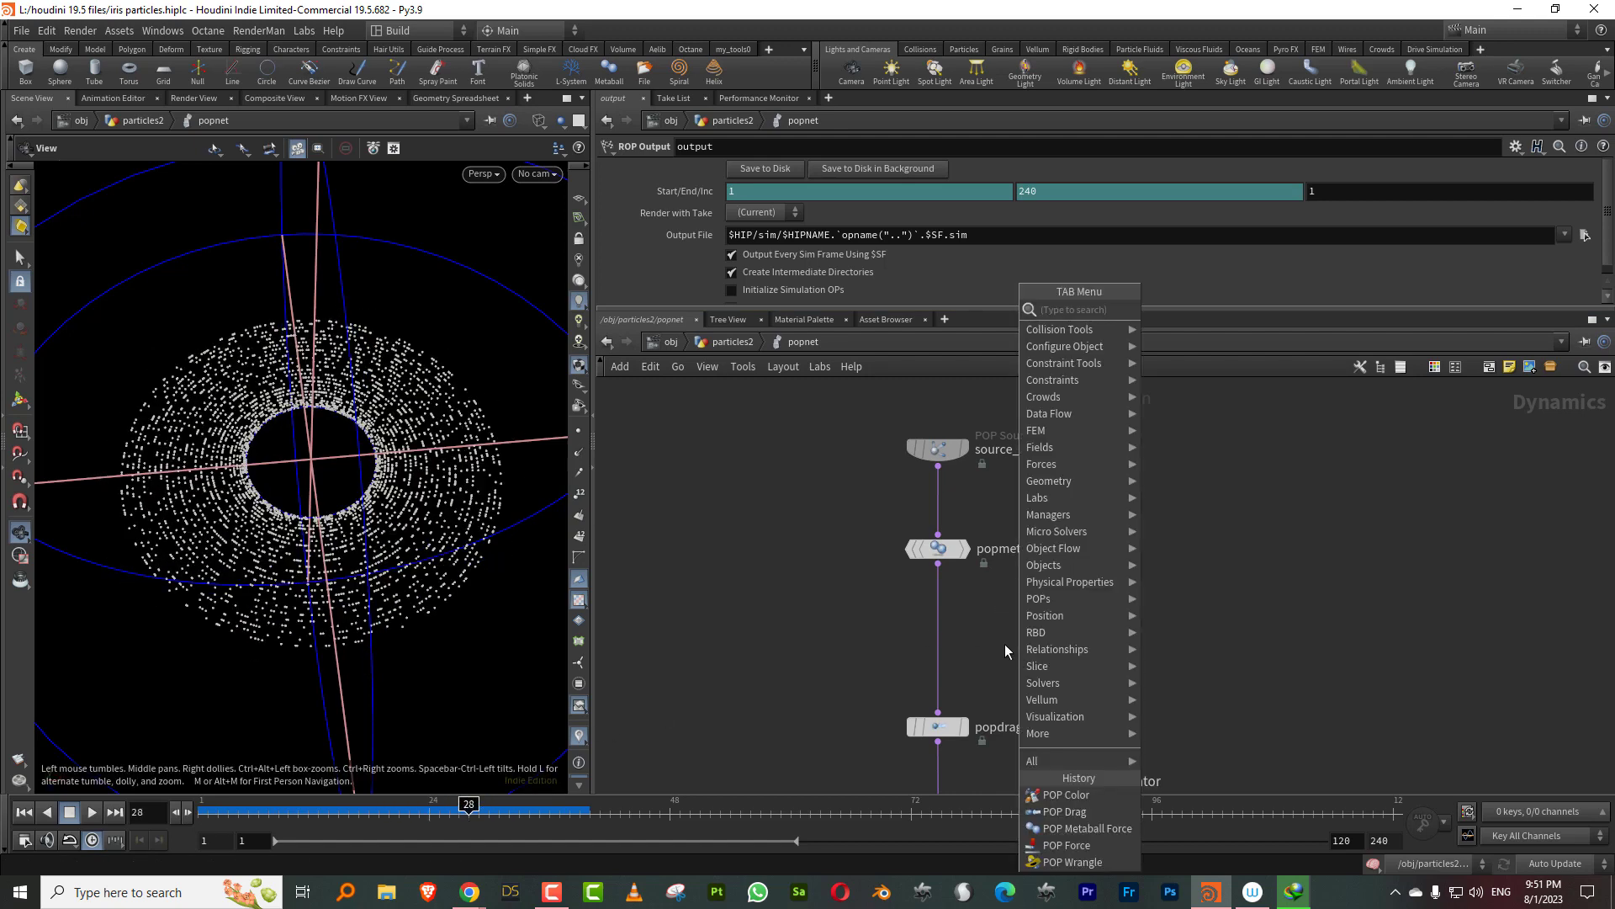
text(popfor)
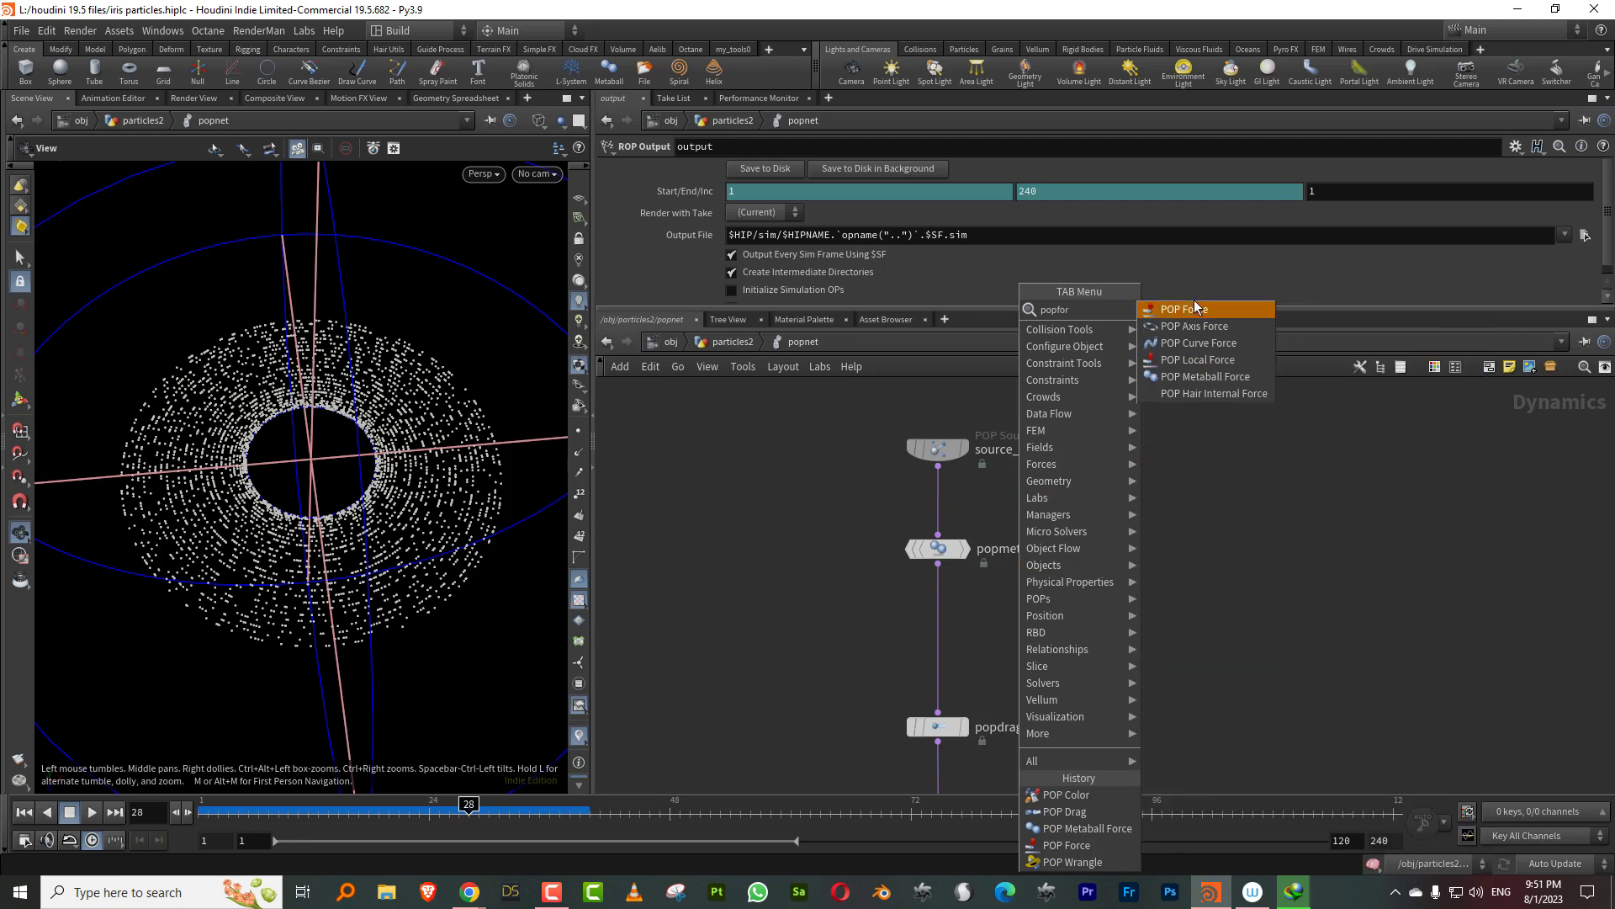
click(1195, 309)
click(941, 624)
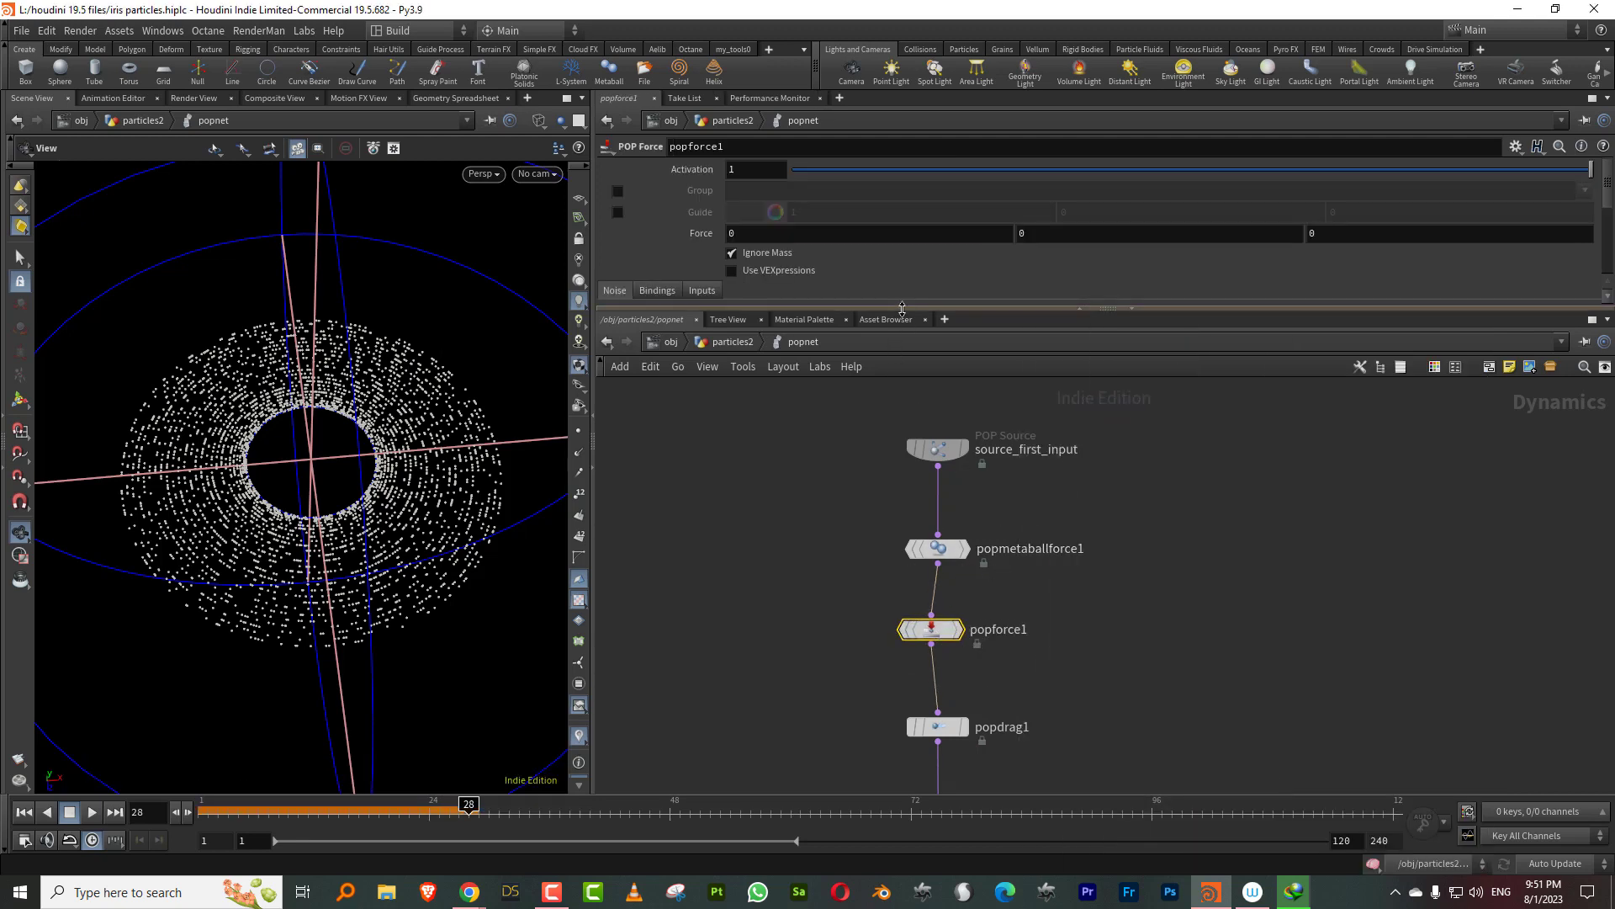
Step: Set popforce1's noise Amplitude to 1.38 and play the simulation from the start to check the turbulence
drag(902, 308, 902, 414)
scroll(765, 330, down, 3)
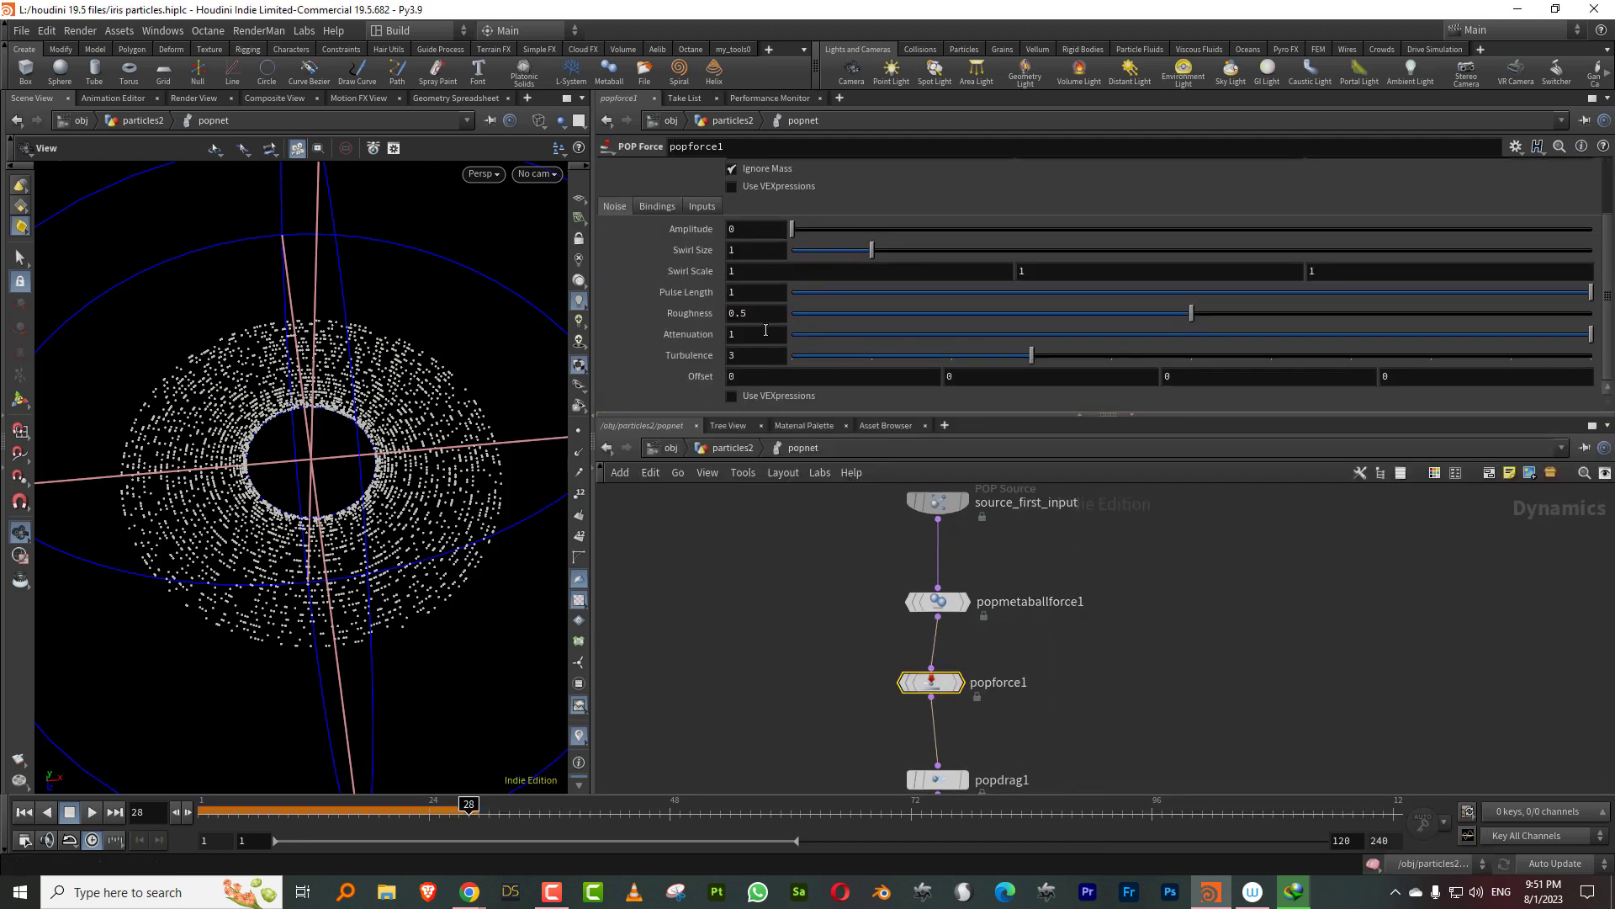
drag(846, 231, 902, 236)
drag(215, 813, 130, 823)
click(92, 812)
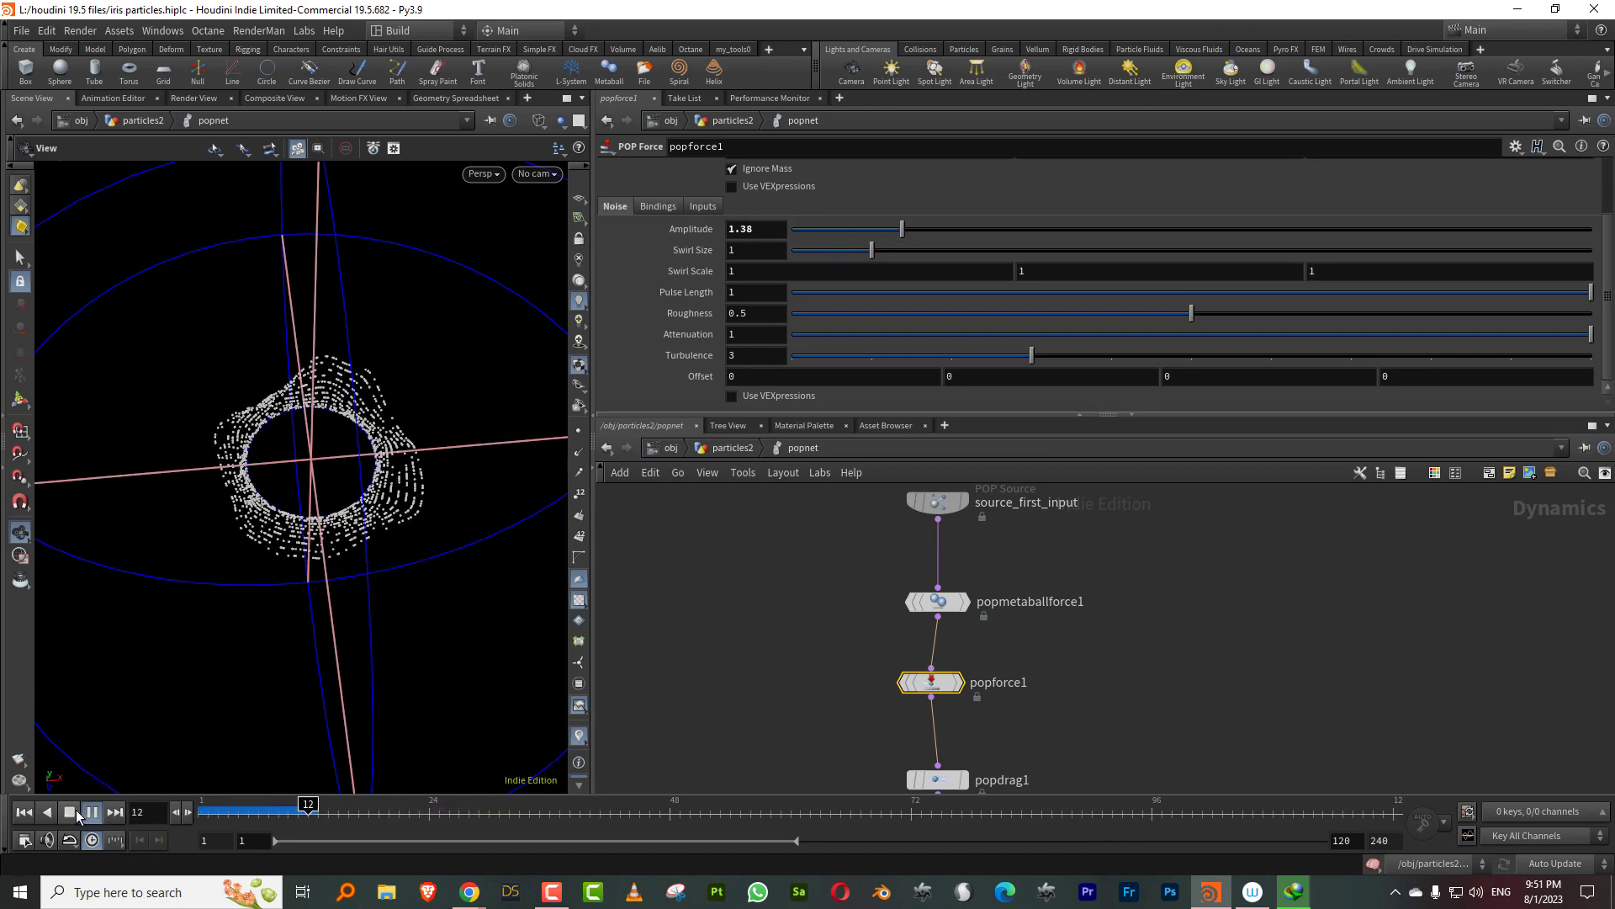
click(74, 815)
right_drag(375, 497, 317, 577)
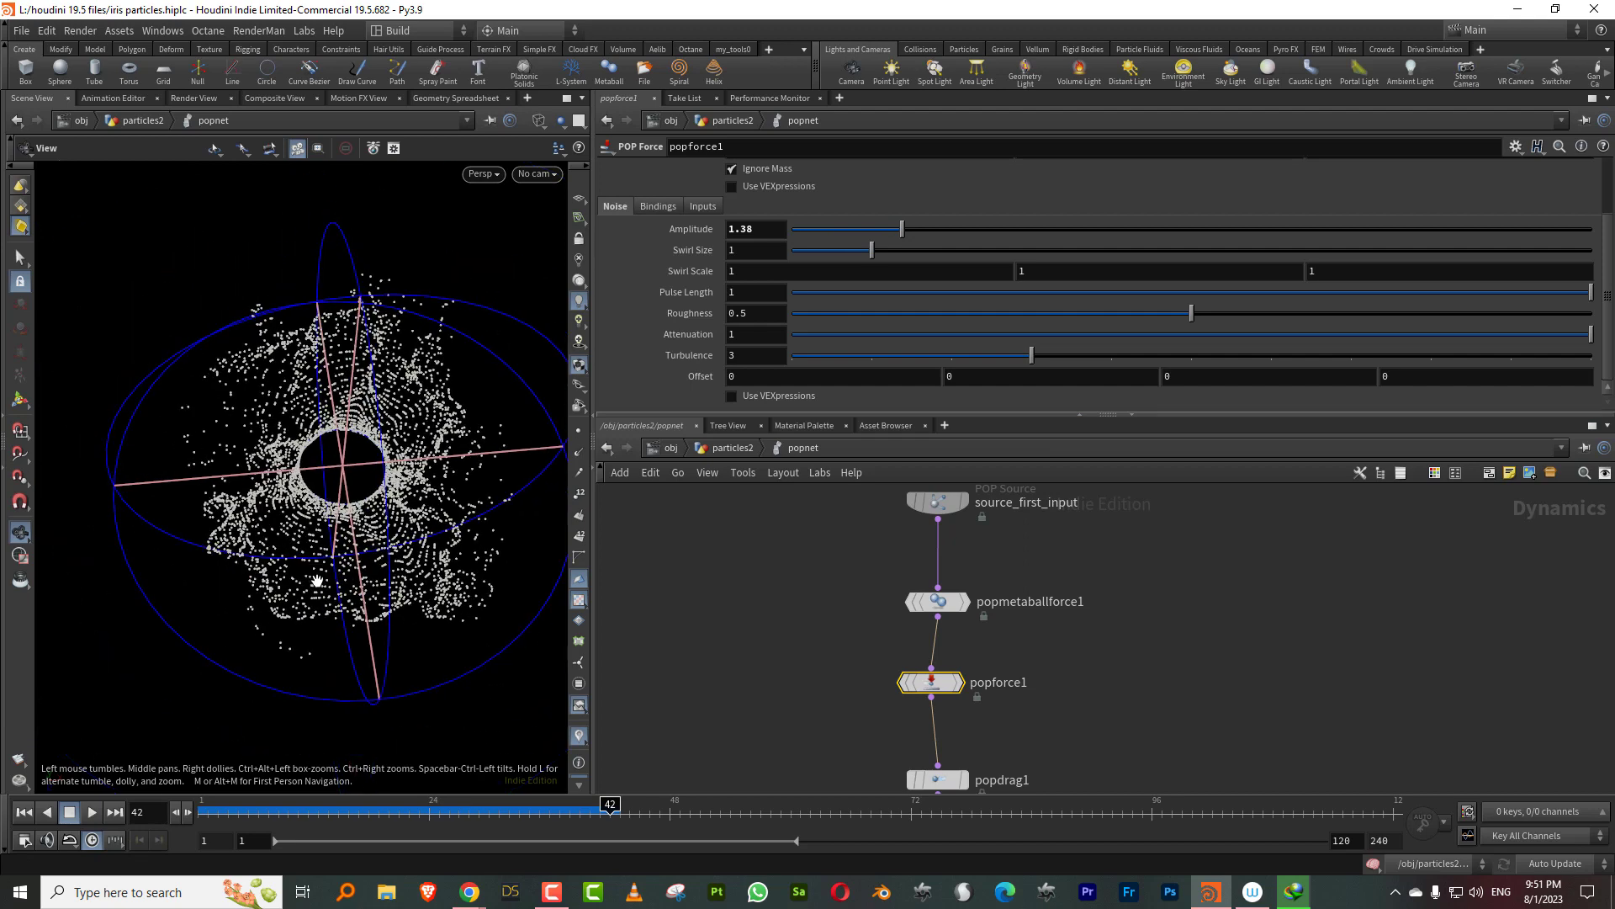
drag(317, 577, 471, 513)
Step: Turn off the Guide display of popmetaballforce1 and widen the viewport
click(943, 600)
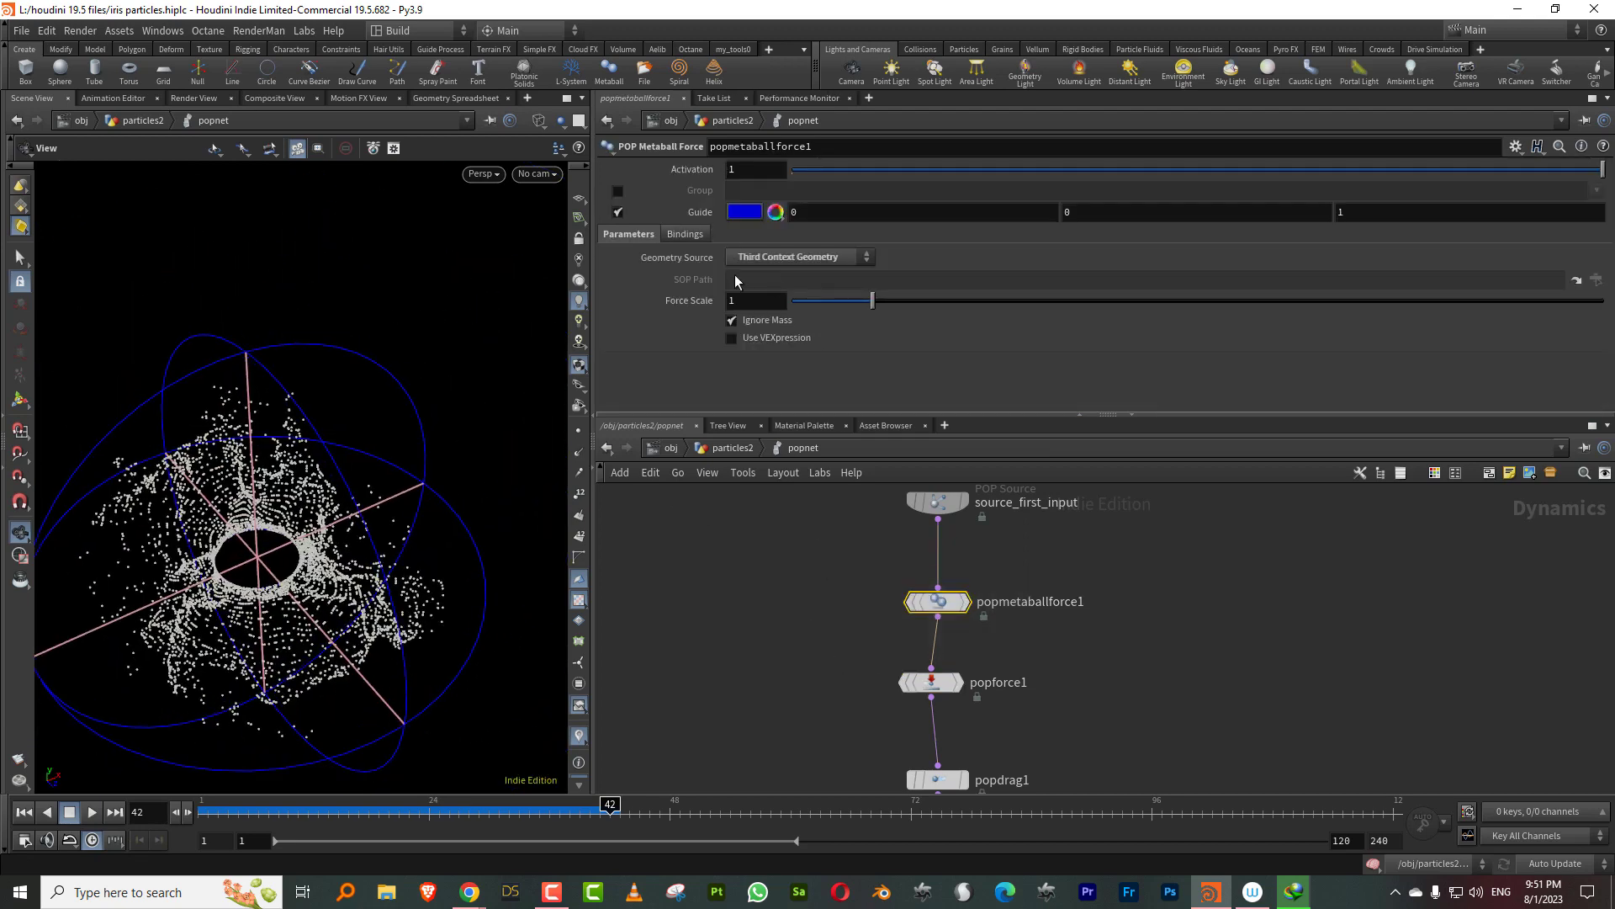
click(616, 214)
middle_drag(451, 498, 562, 387)
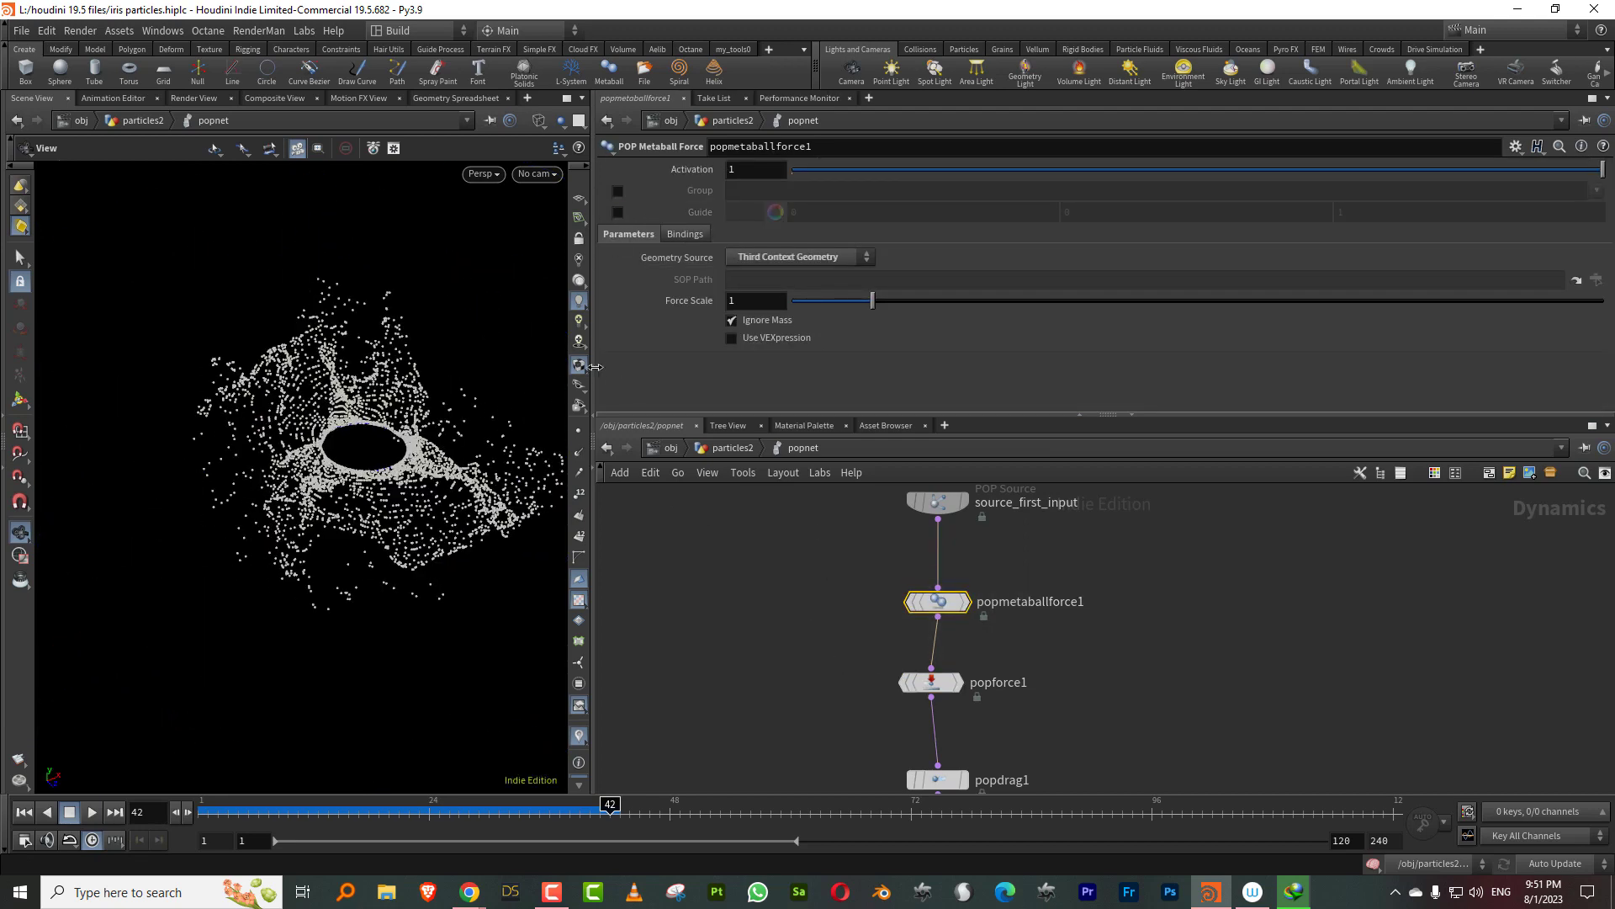
drag(593, 388, 888, 380)
drag(552, 437, 515, 443)
Step: Set the popnet DOP network's simulation Substeps to 3
click(1018, 449)
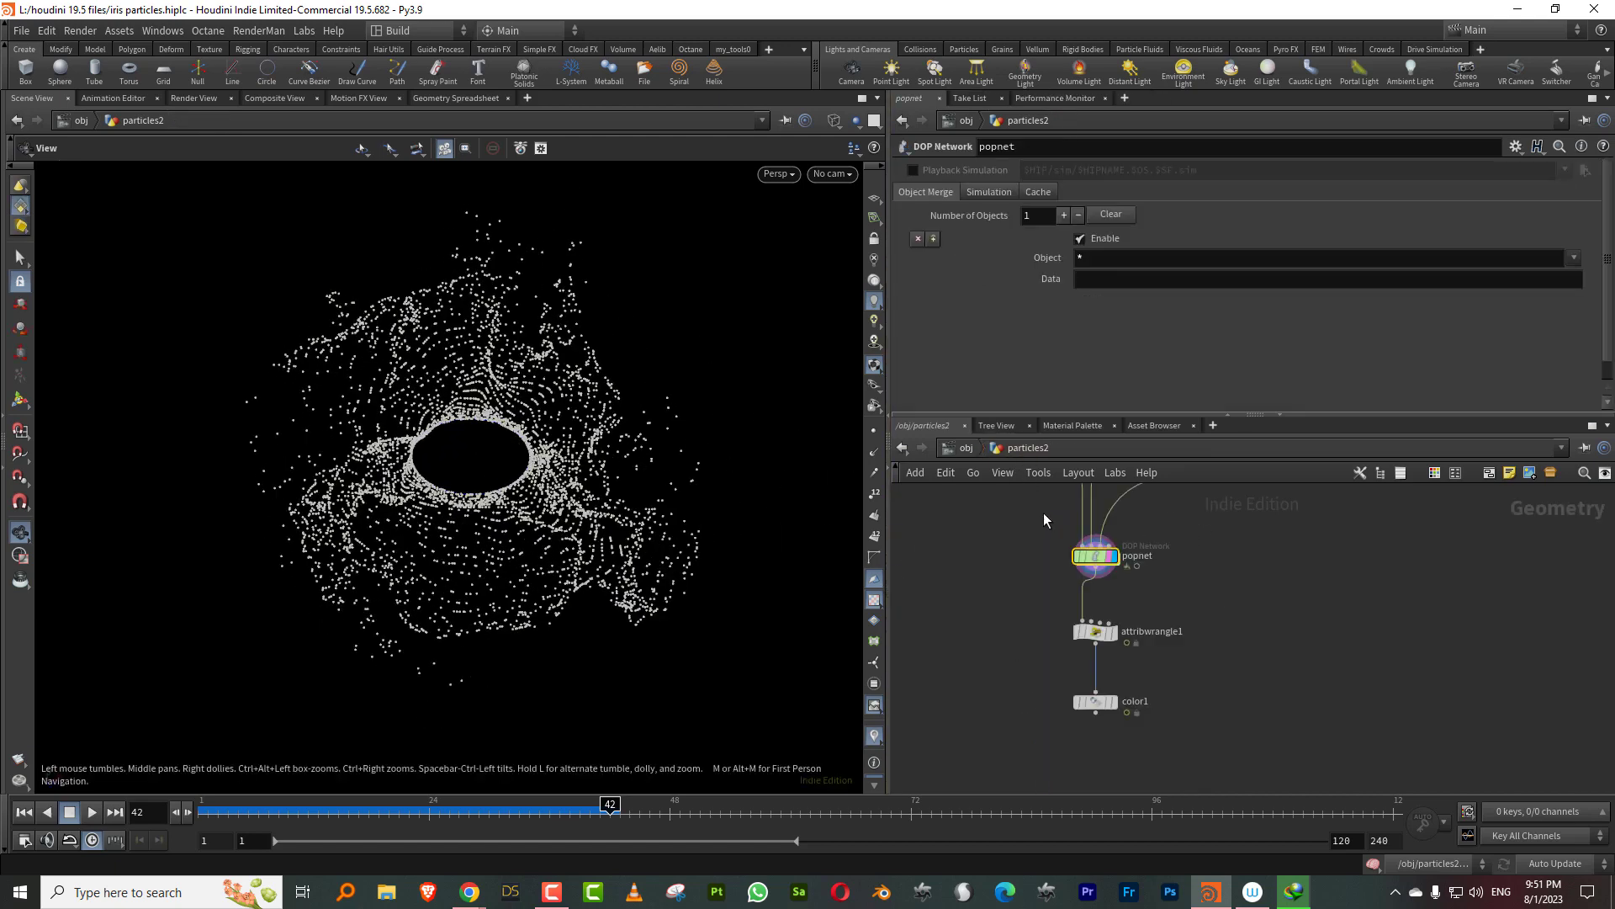
click(981, 192)
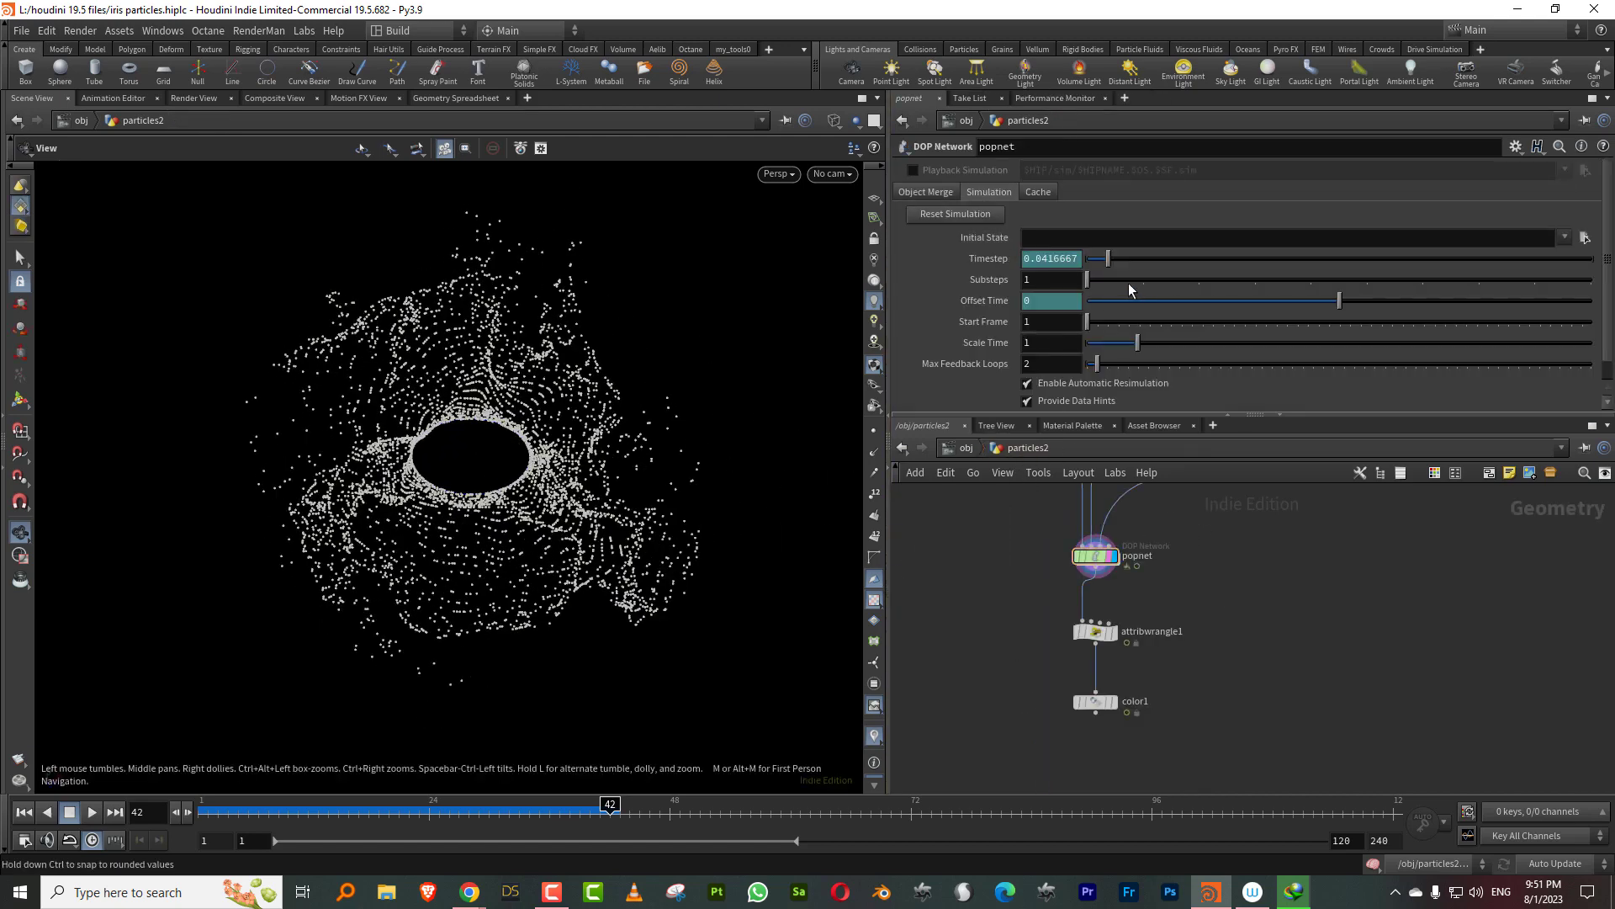
drag(1178, 285, 1199, 279)
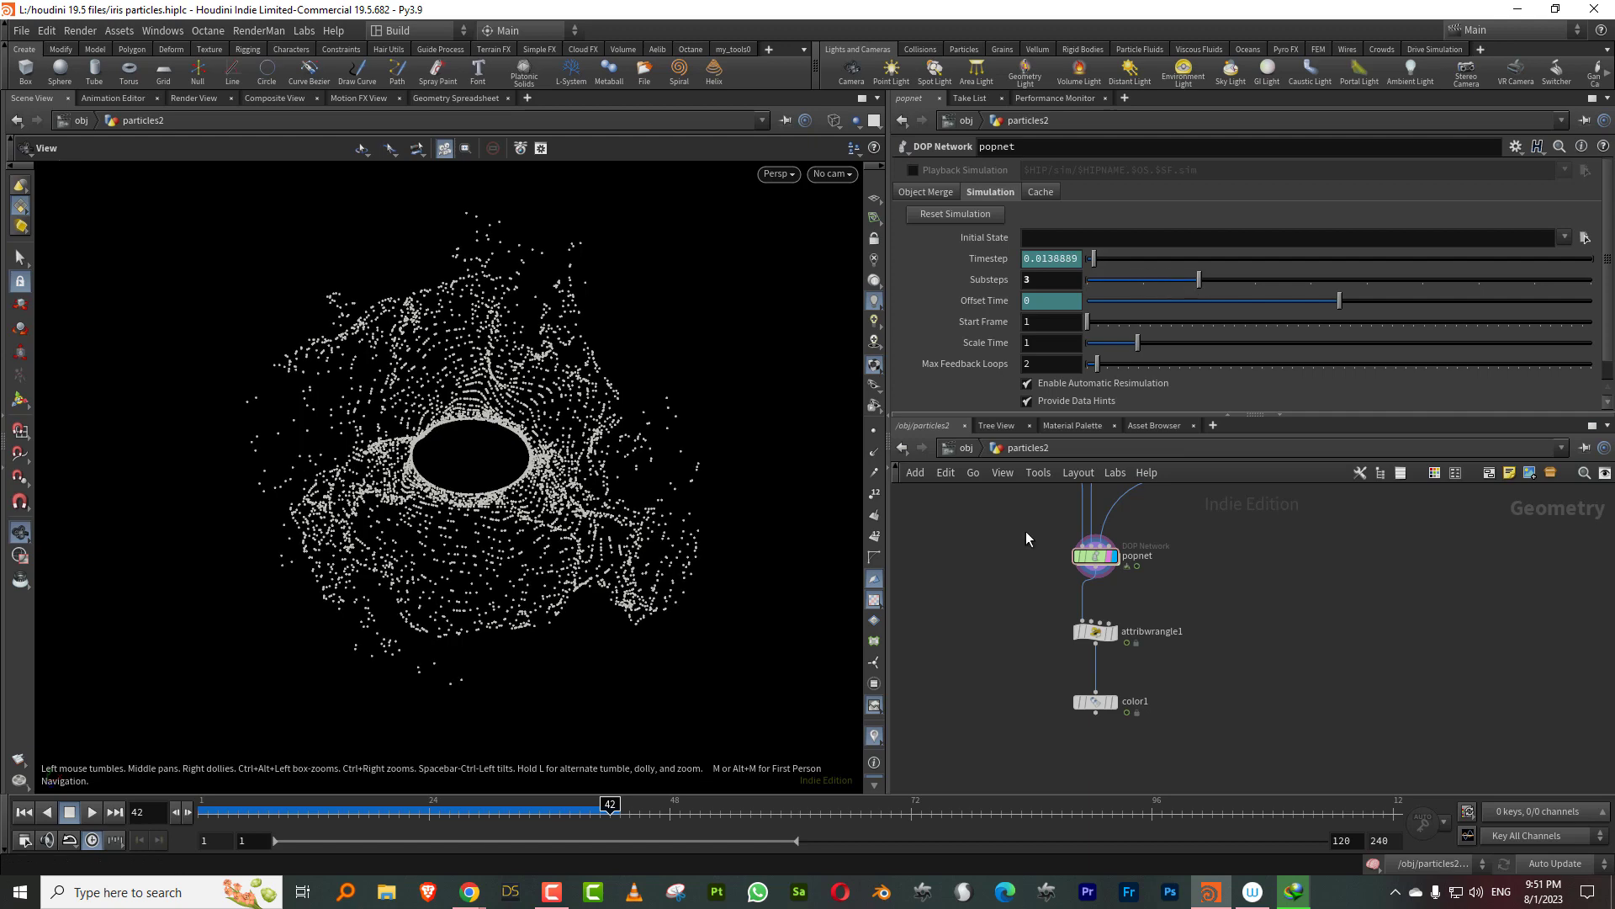
Step: Inside popnet, play and scrub the simulation from the start to examine the particle motion, returning to frame 1
double_click(1096, 556)
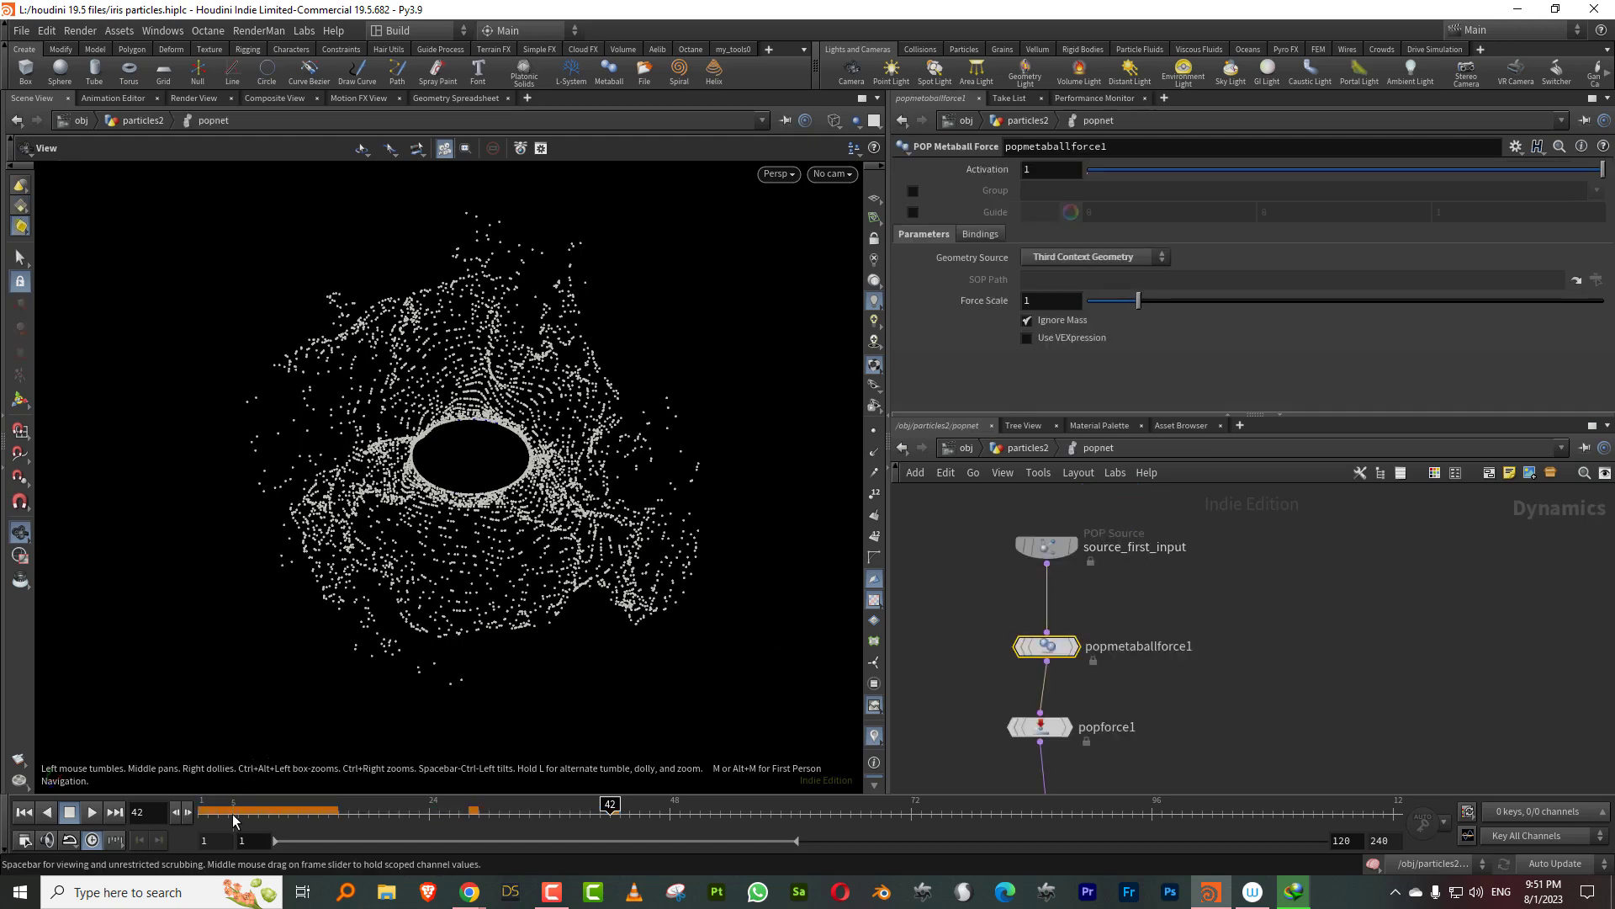
click(232, 815)
click(92, 812)
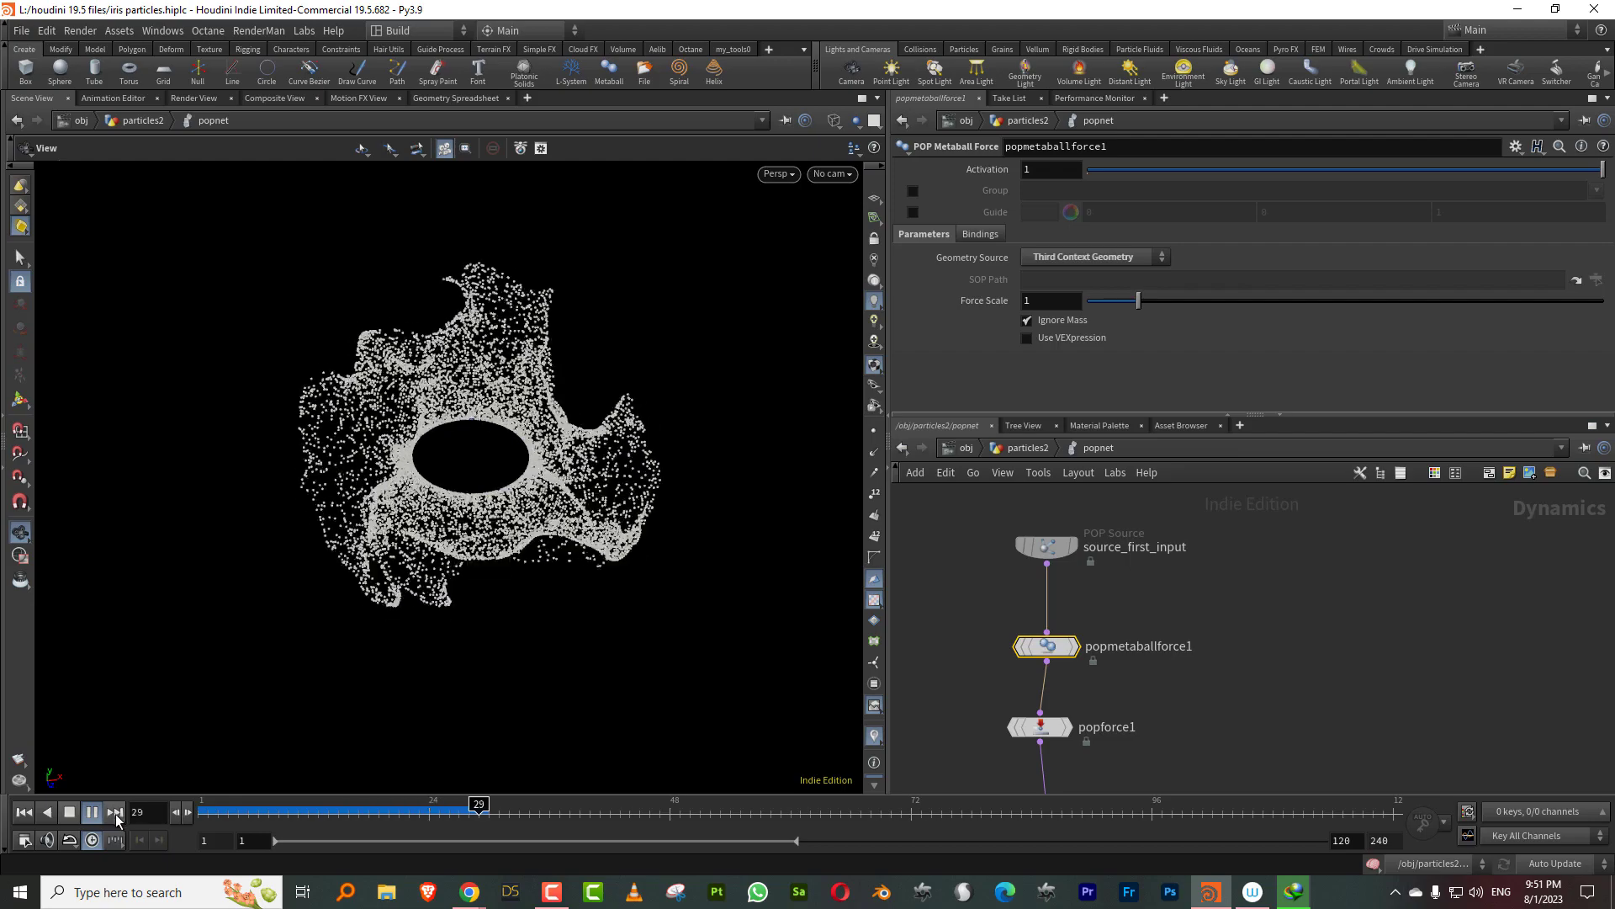
drag(241, 812, 459, 813)
drag(570, 374, 572, 453)
drag(222, 813, 185, 813)
click(93, 813)
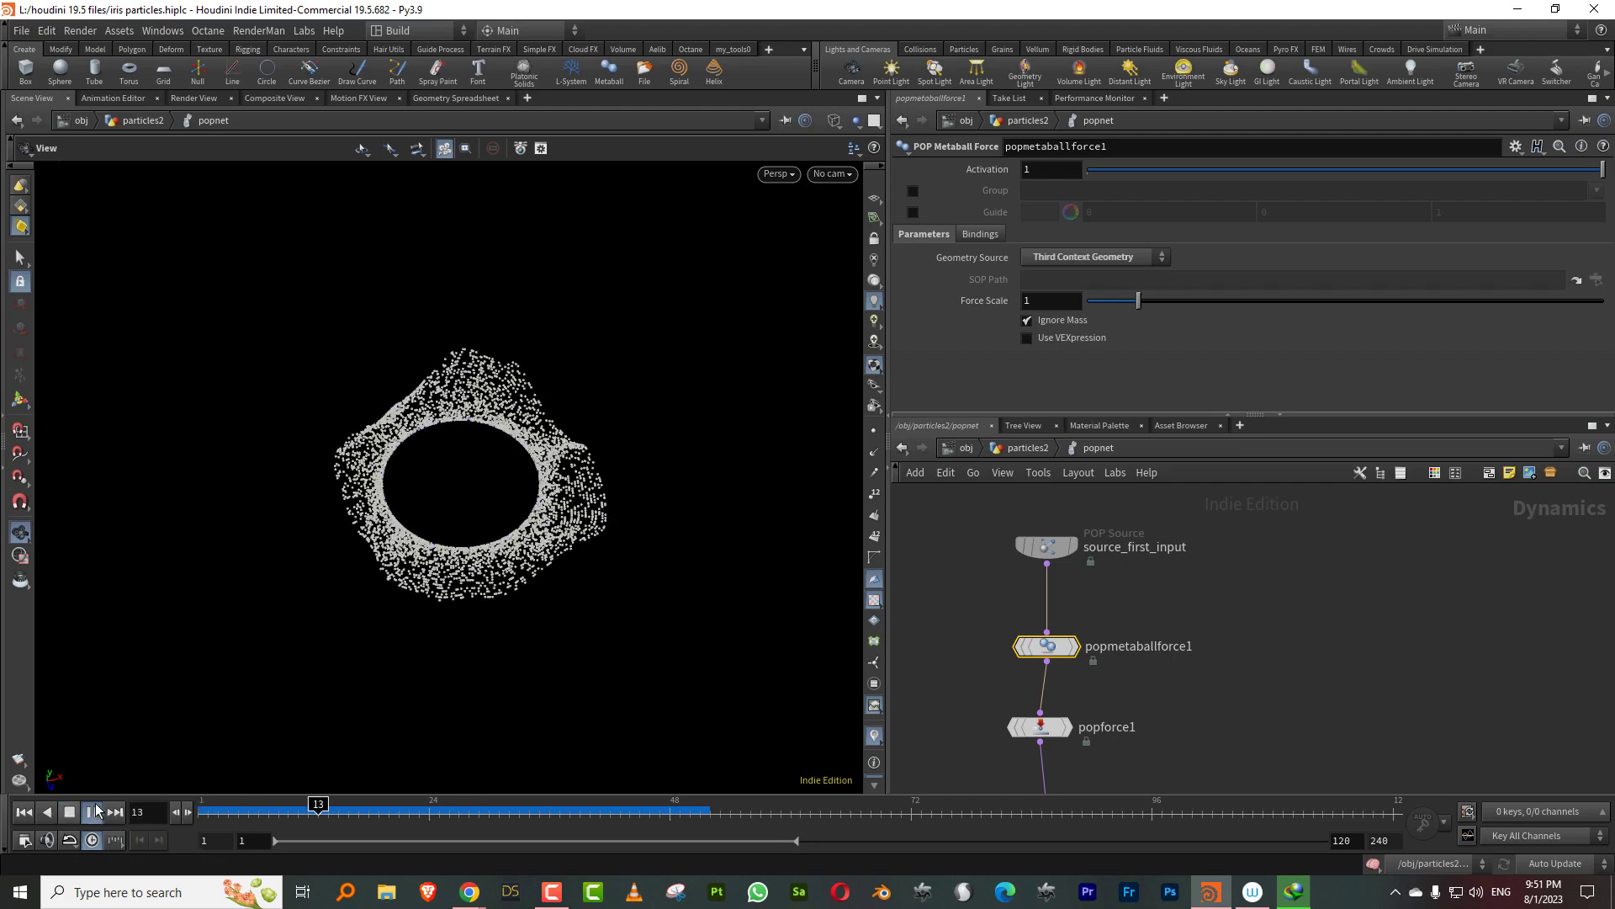
click(202, 810)
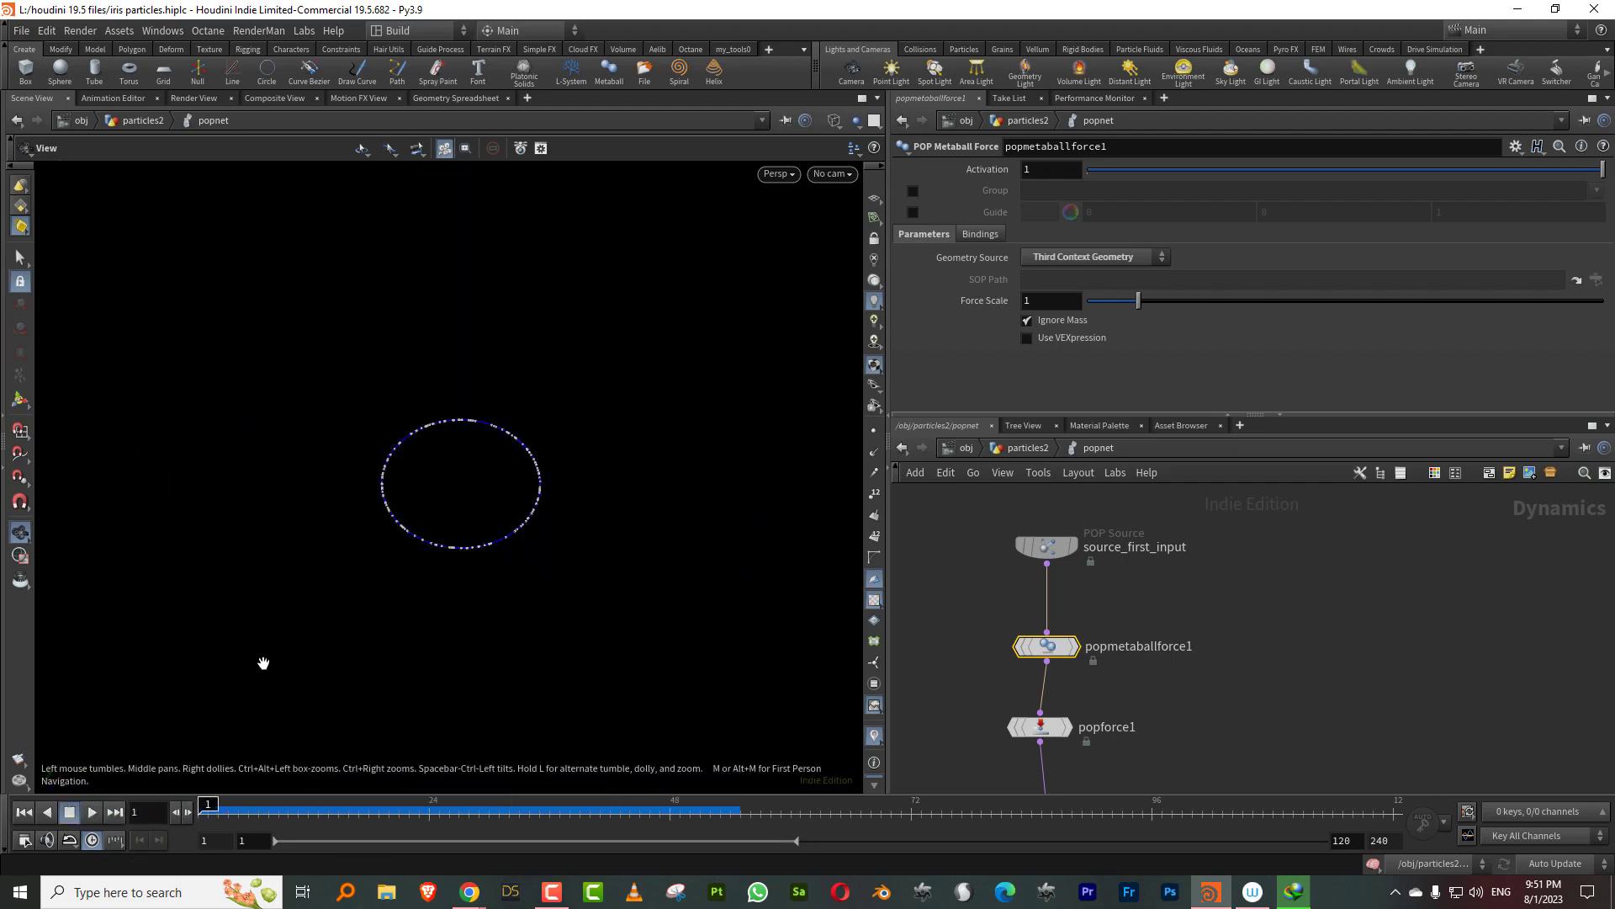
Step: Try a noise Pulse Length of 0.01 on popforce1 and play the simulation
click(1040, 727)
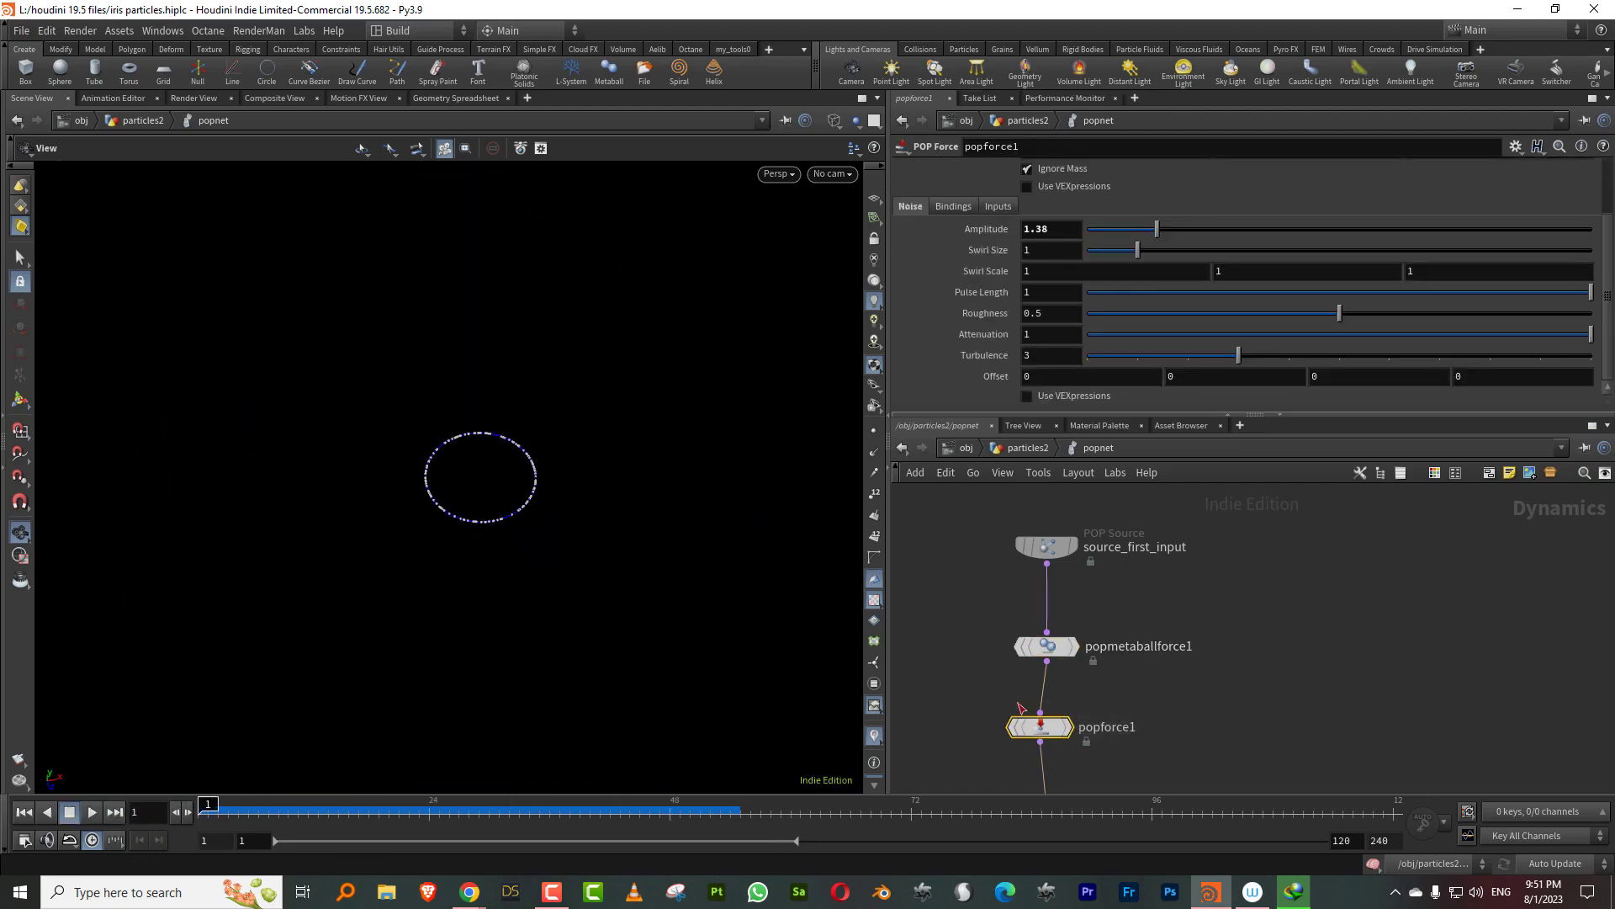
click(1094, 292)
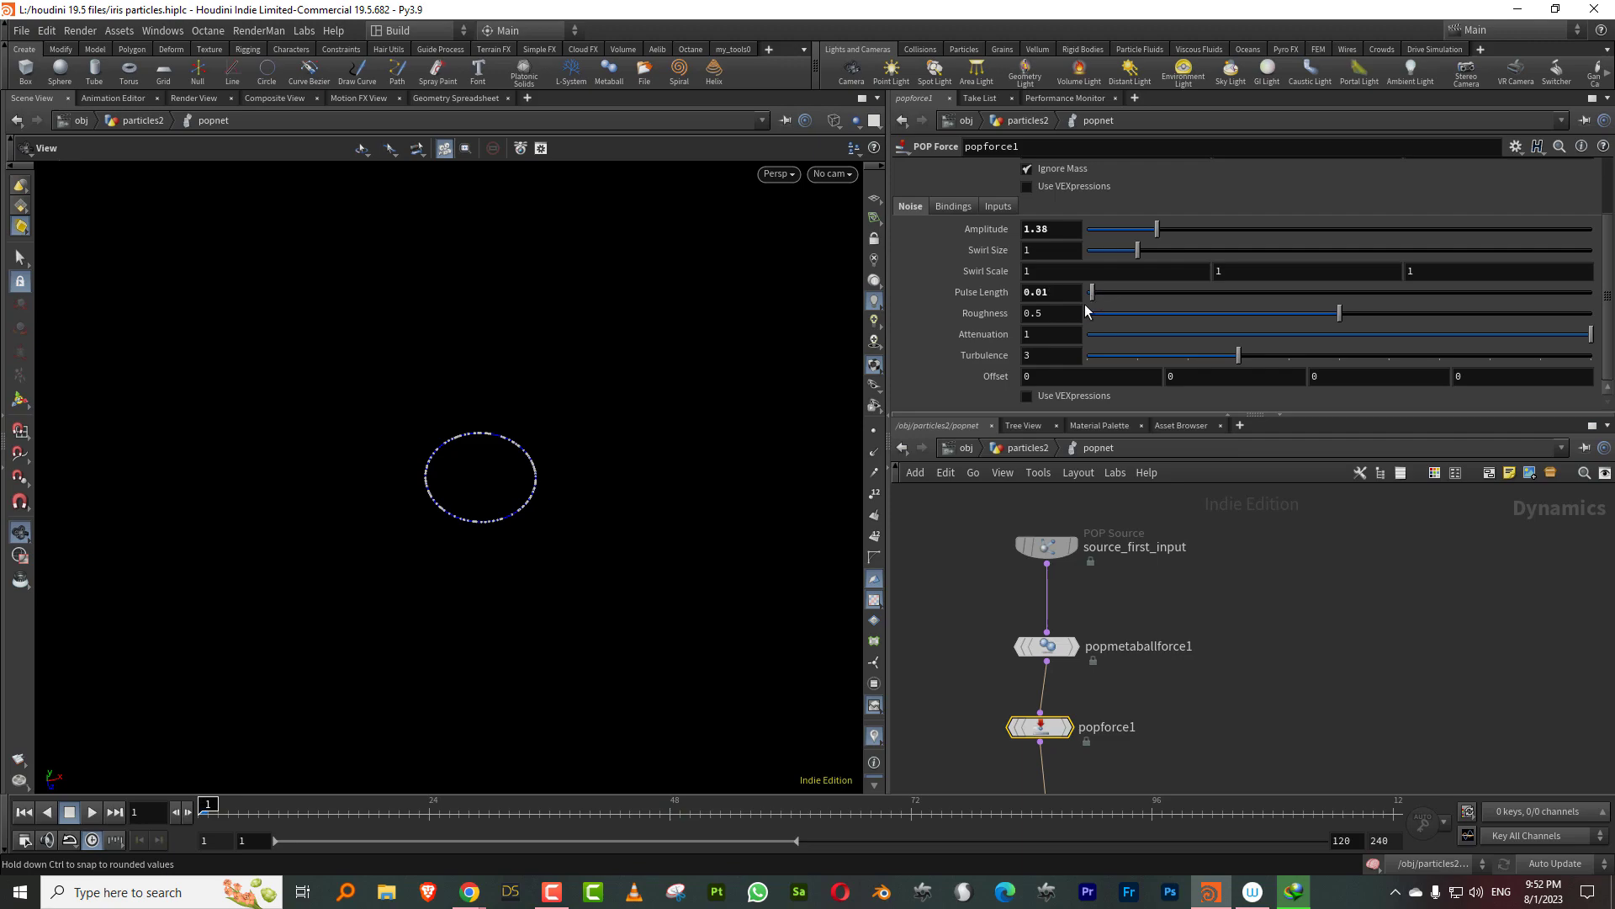
click(94, 812)
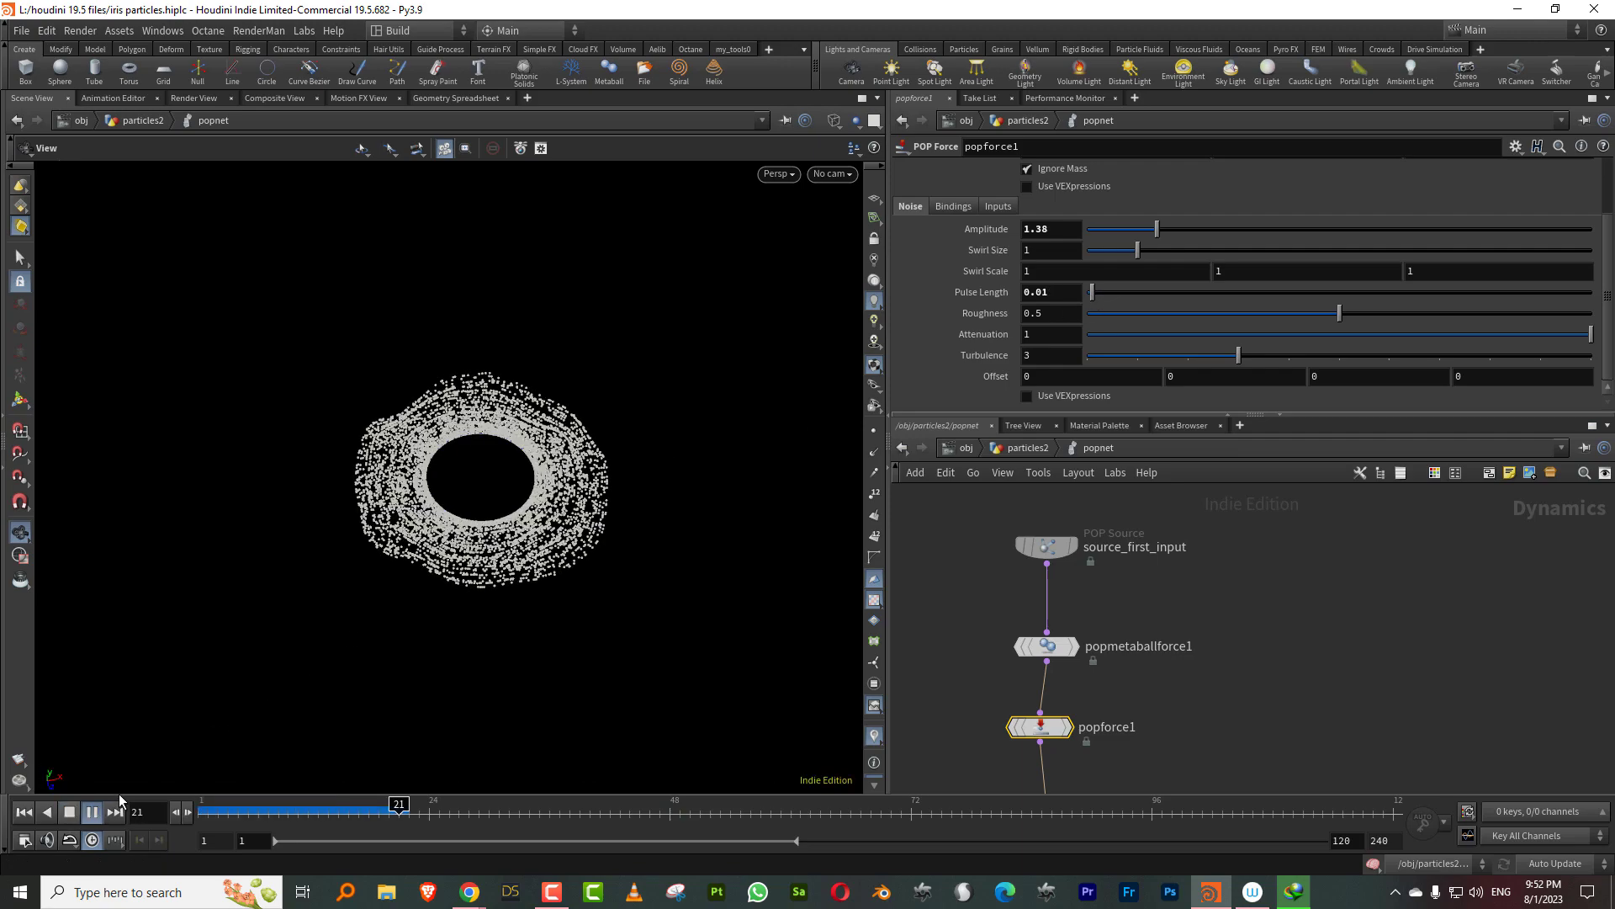
drag(577, 494, 614, 390)
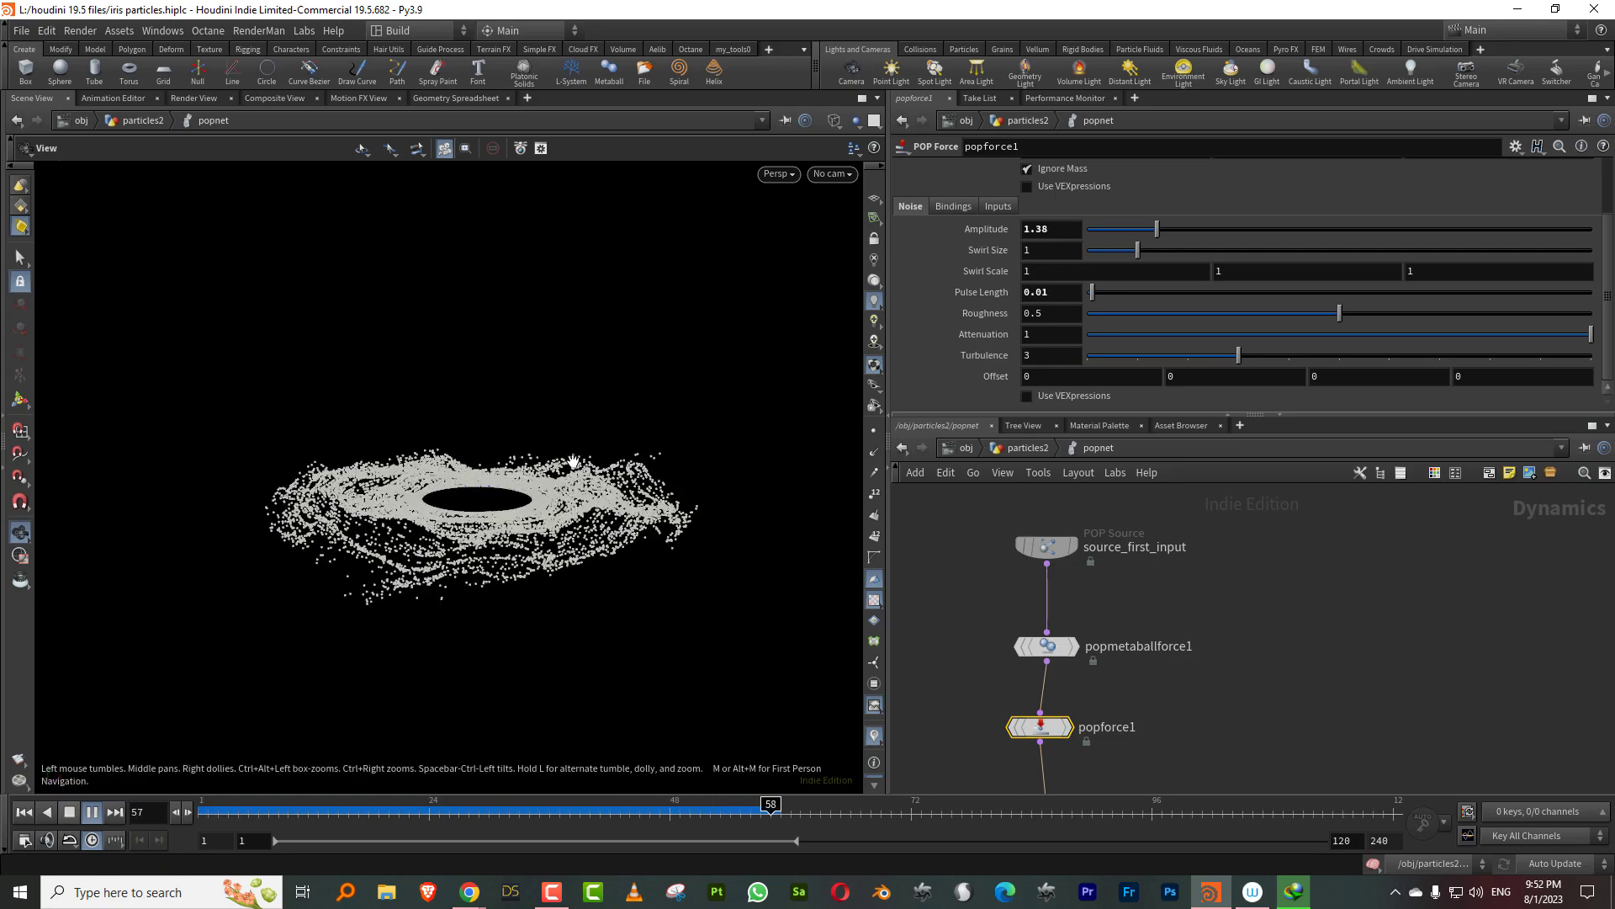
Step: Set popforce1's noise Pulse Length to 0, check the motion from several frames, and return to frame 1
drag(1092, 296, 1052, 301)
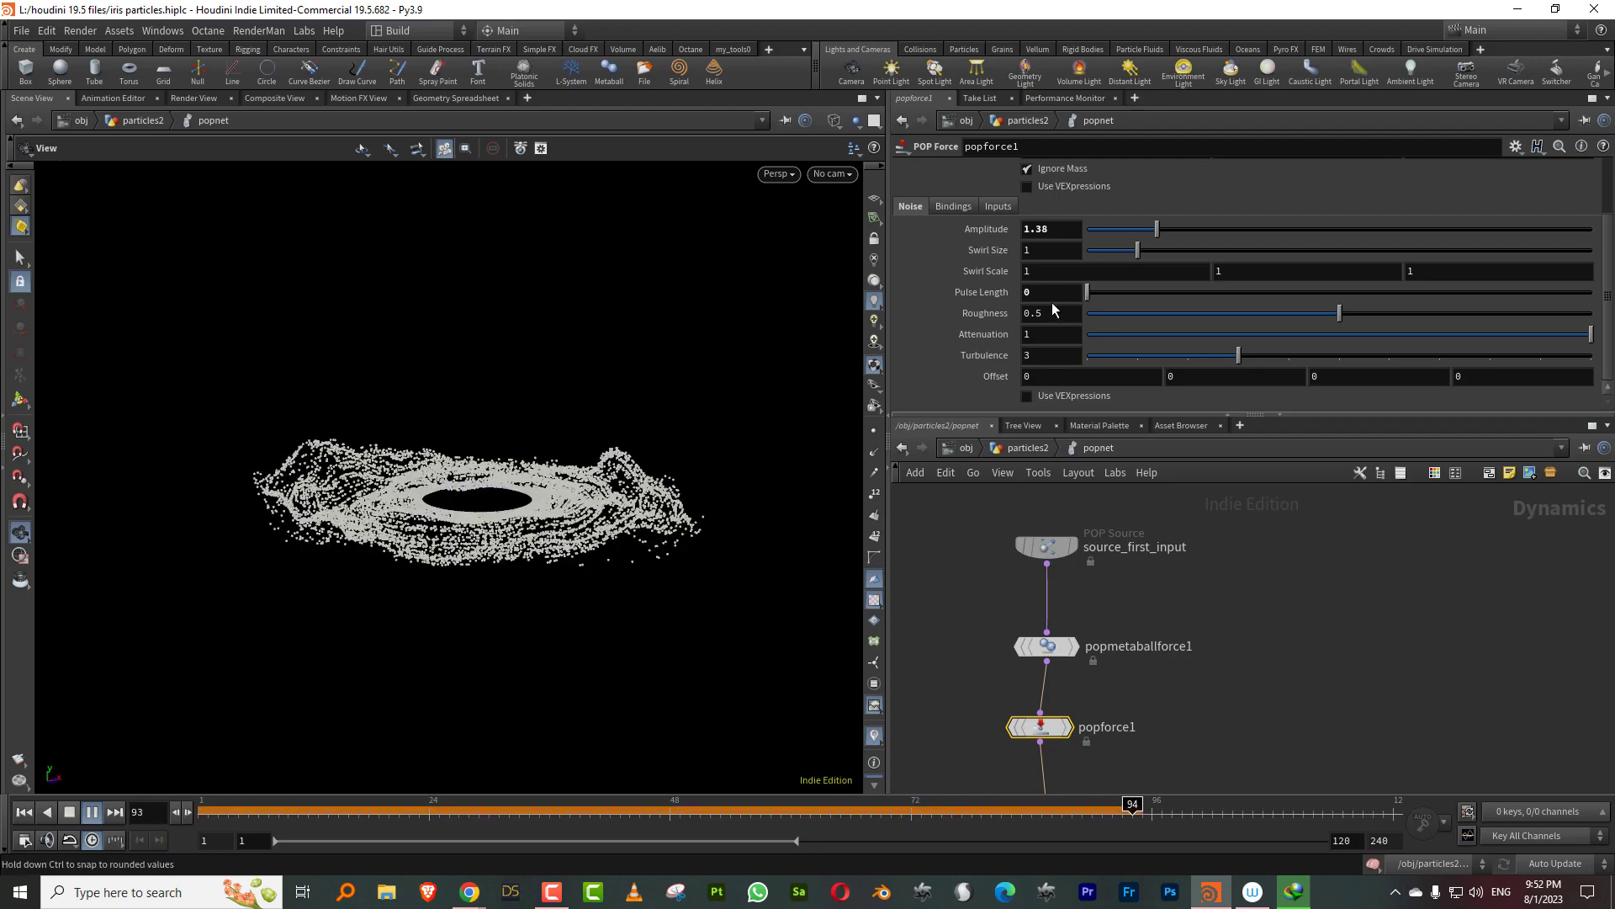
drag(501, 534, 608, 456)
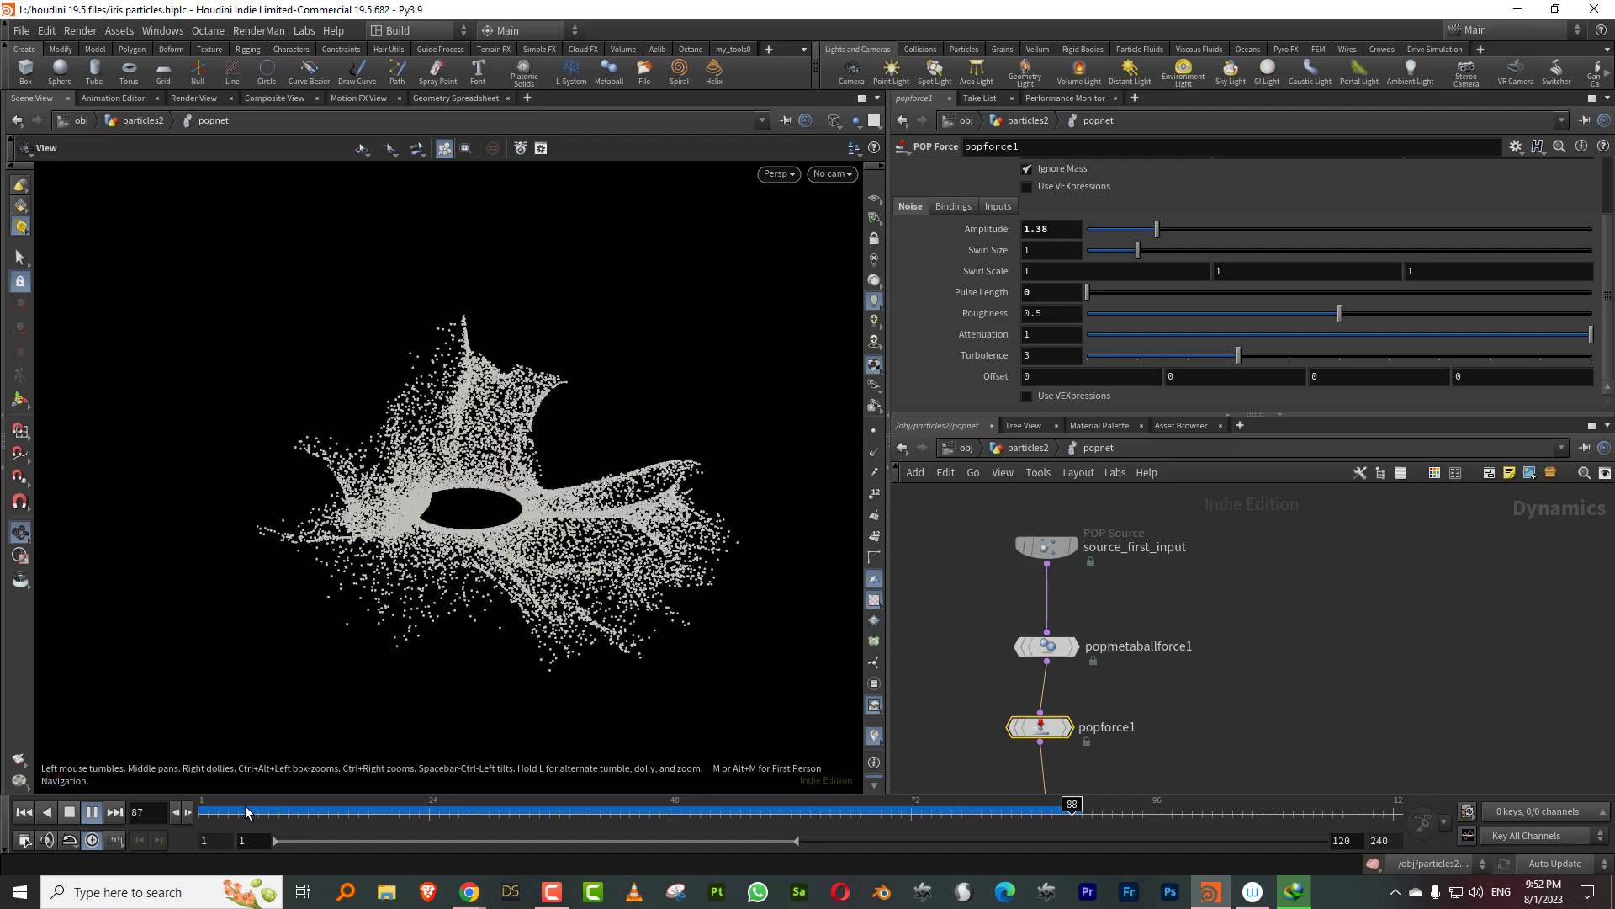
drag(208, 812, 379, 813)
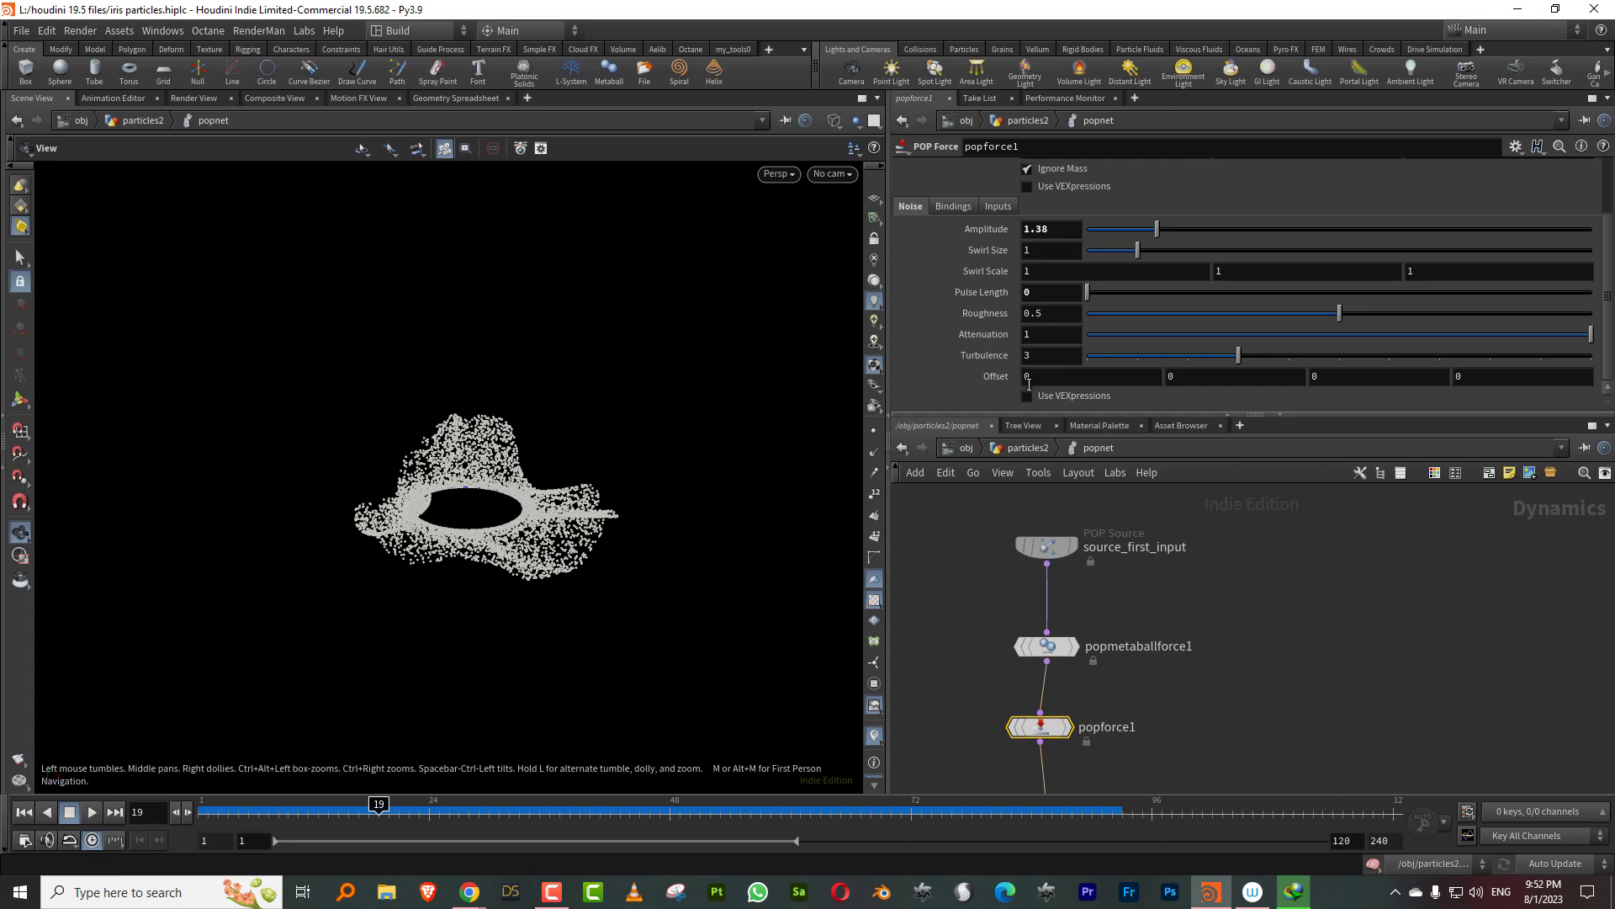
click(206, 813)
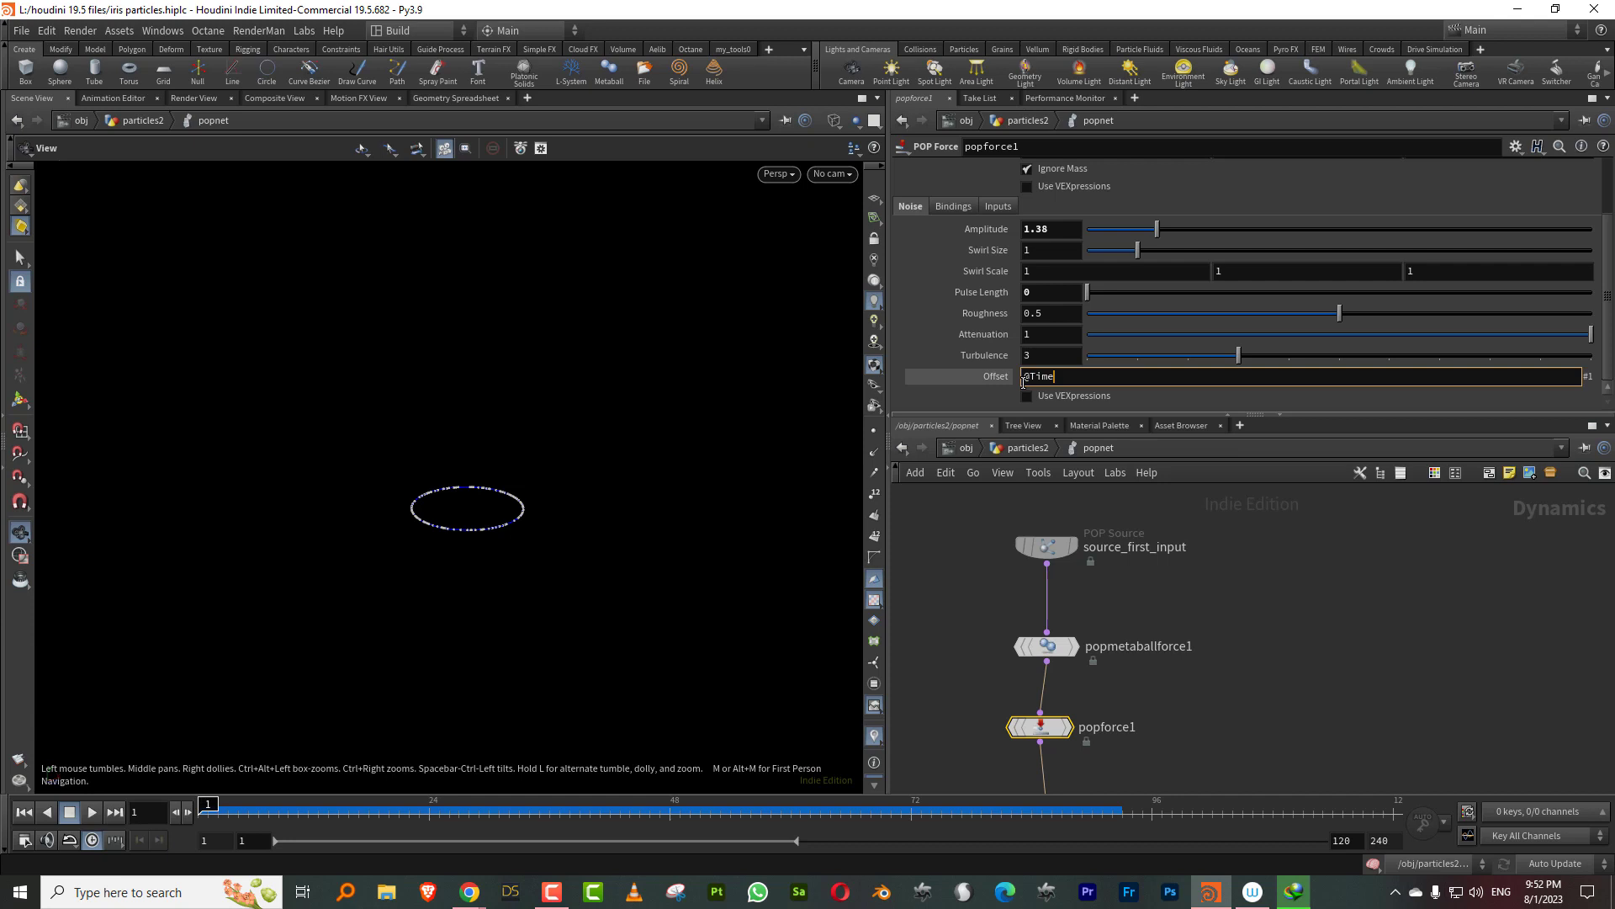
click(1024, 382)
text(@Time/4)
key(Return)
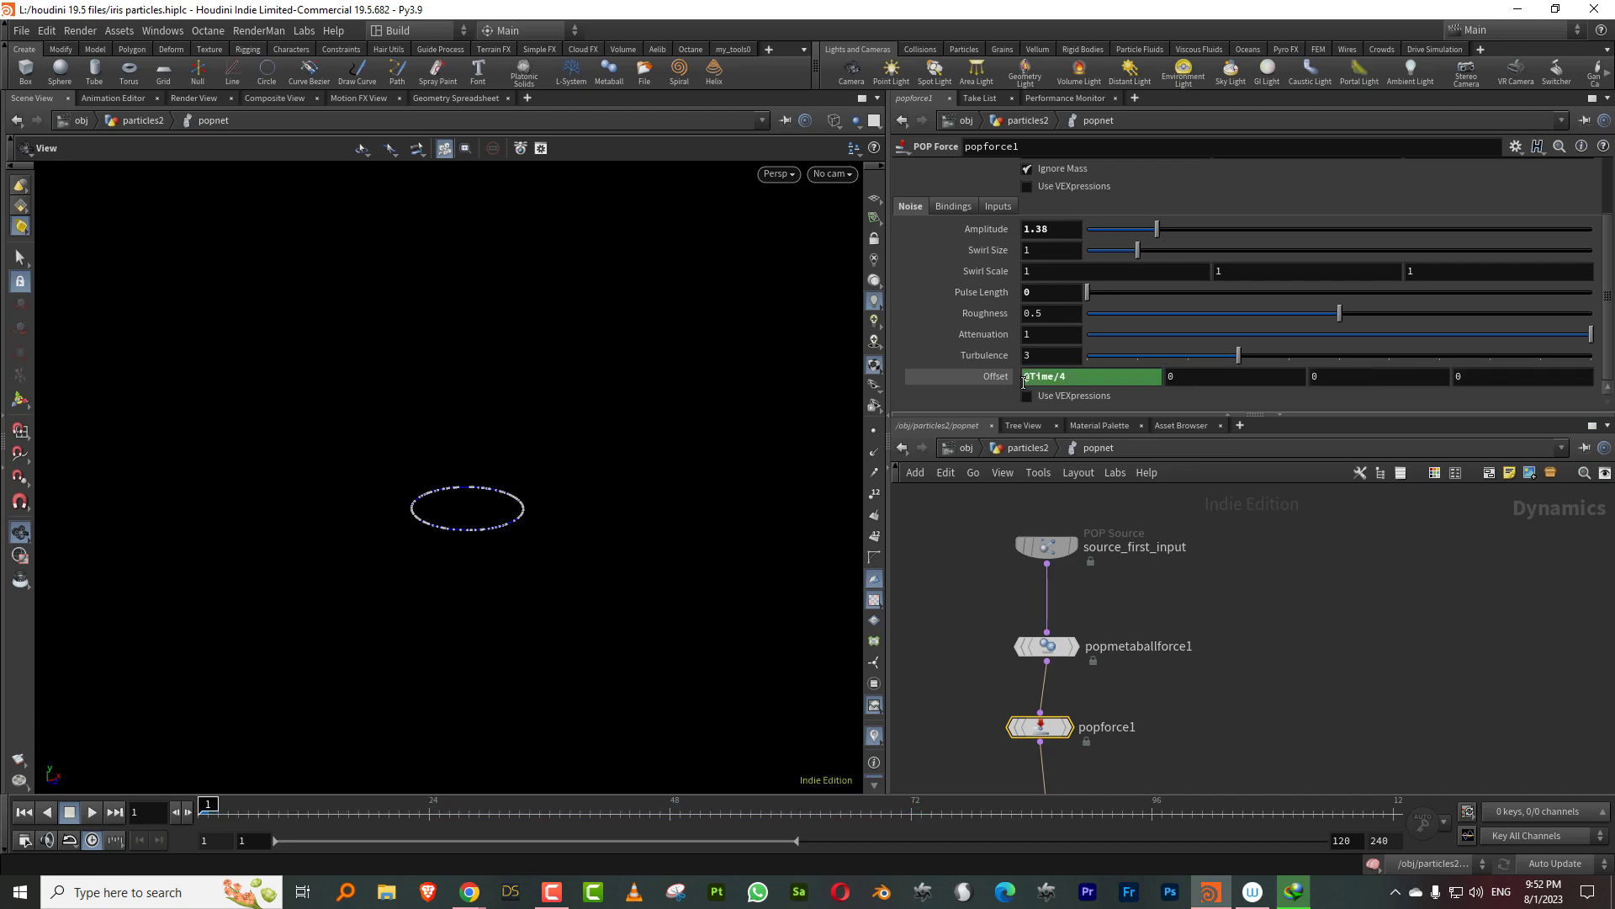
click(92, 812)
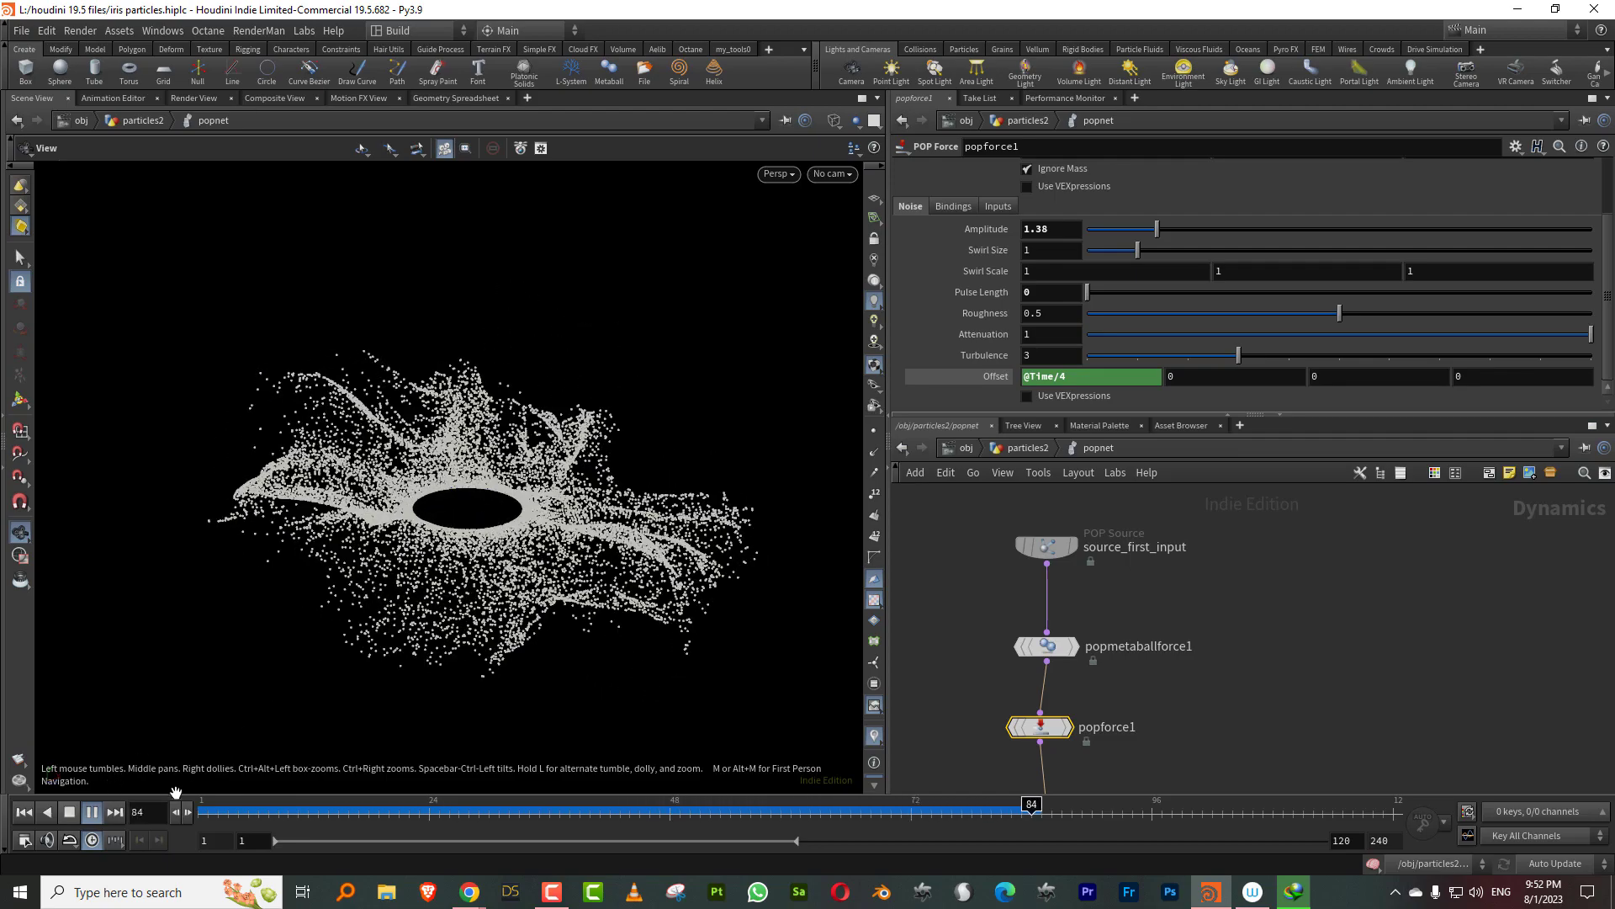
click(70, 812)
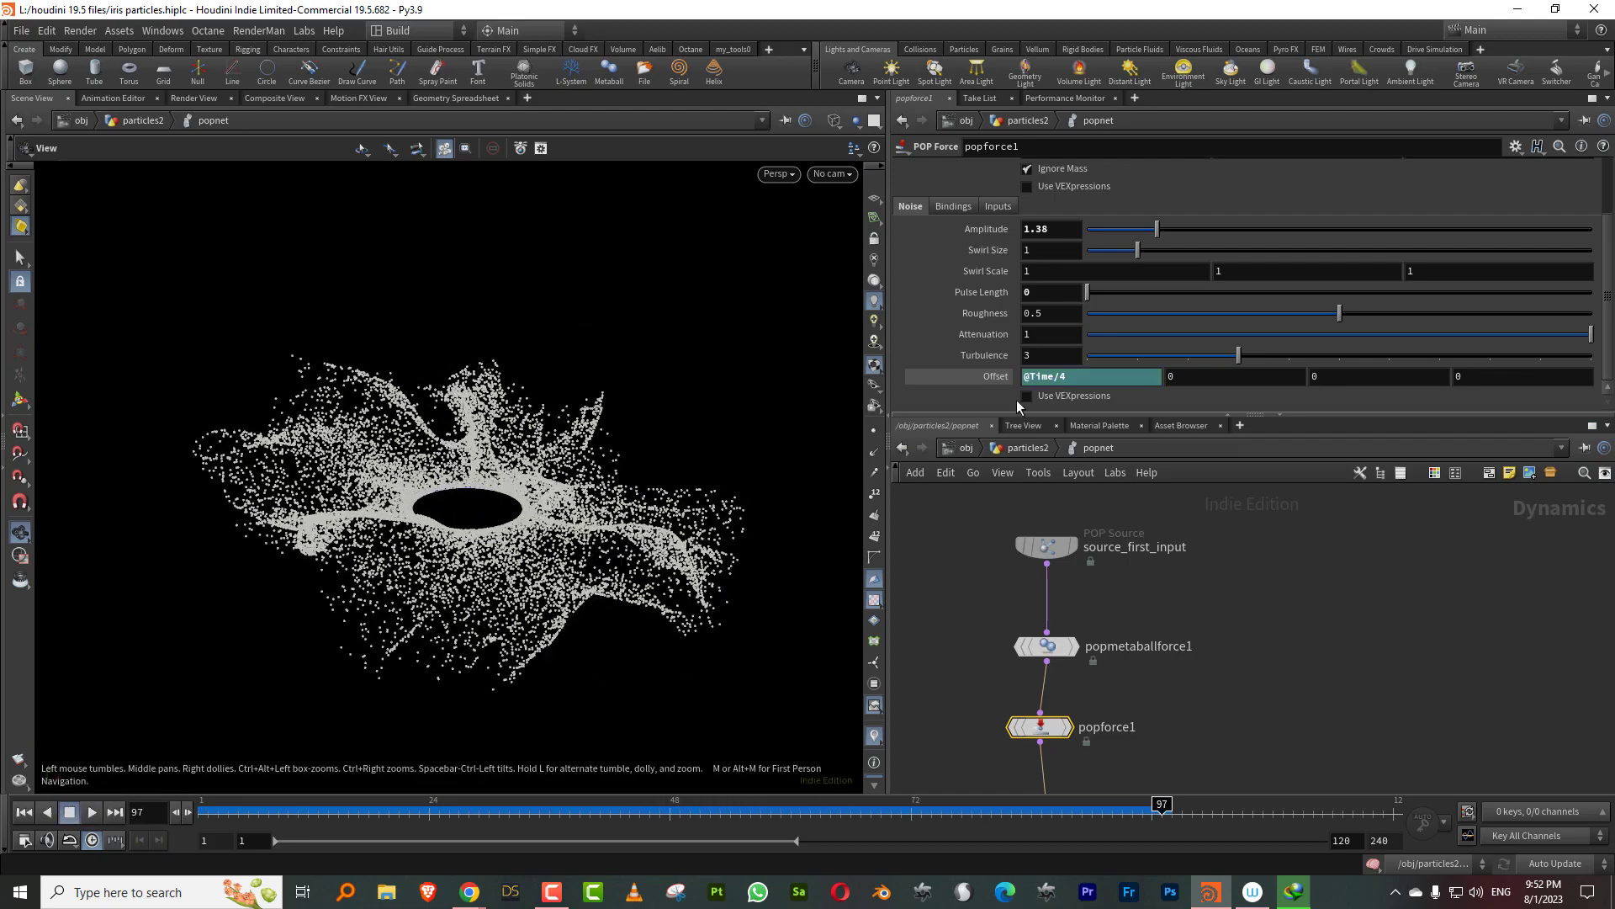
double_click(1061, 377)
key(Return)
click(205, 813)
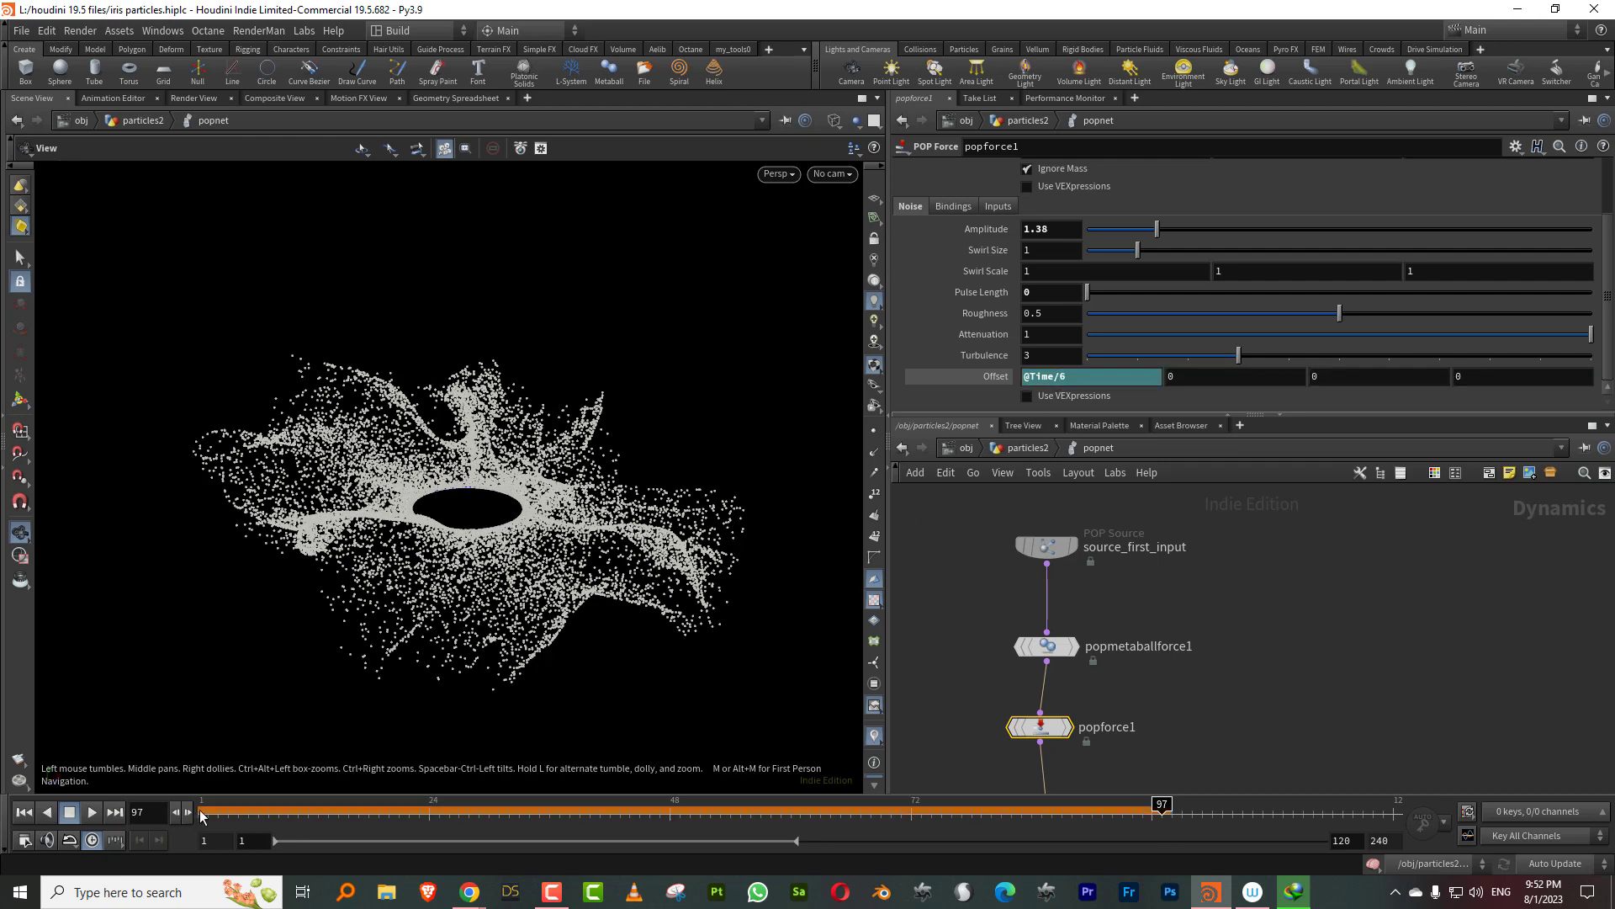
click(91, 811)
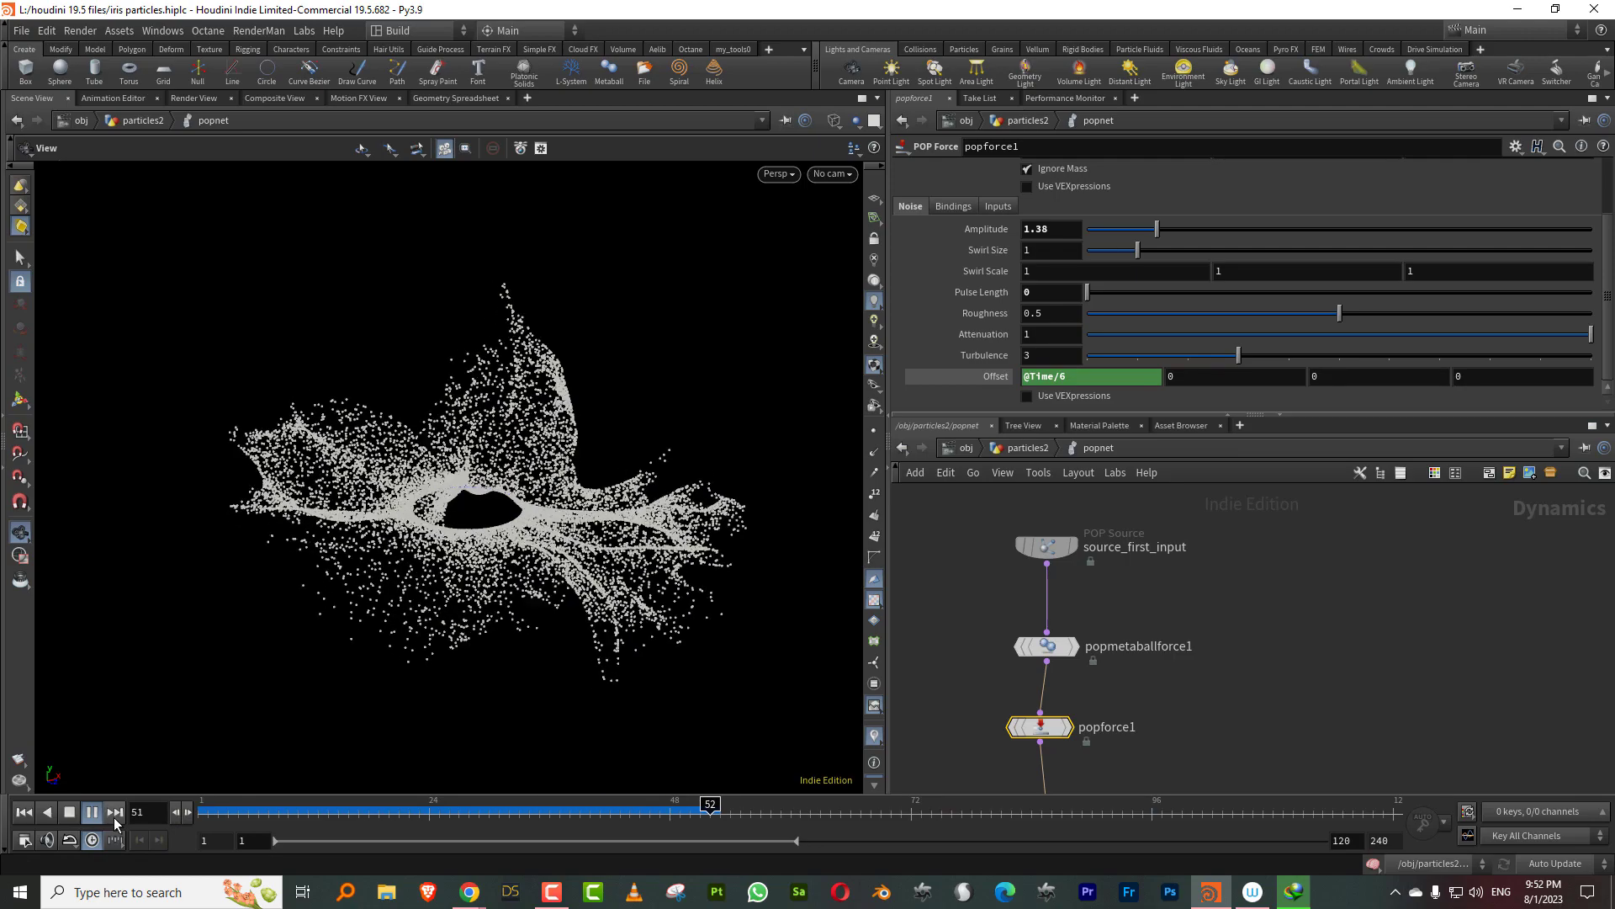
click(208, 810)
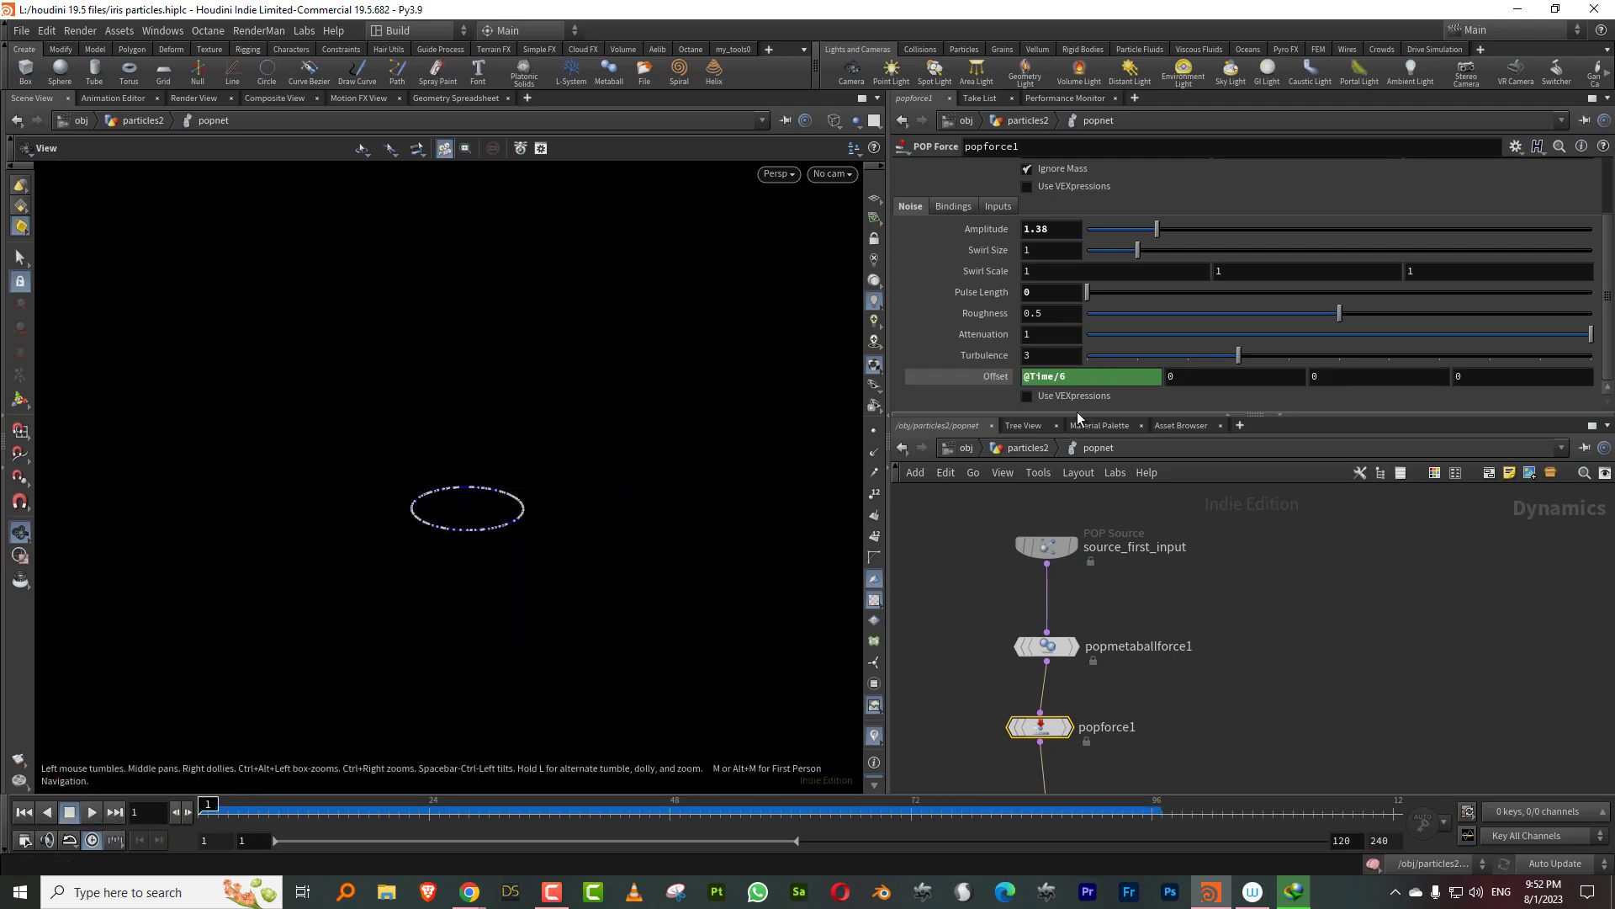
Step: Enable VEXpressions for popforce1's noise and load the Amplitude by Normalized Age preset
drag(1077, 414, 1086, 506)
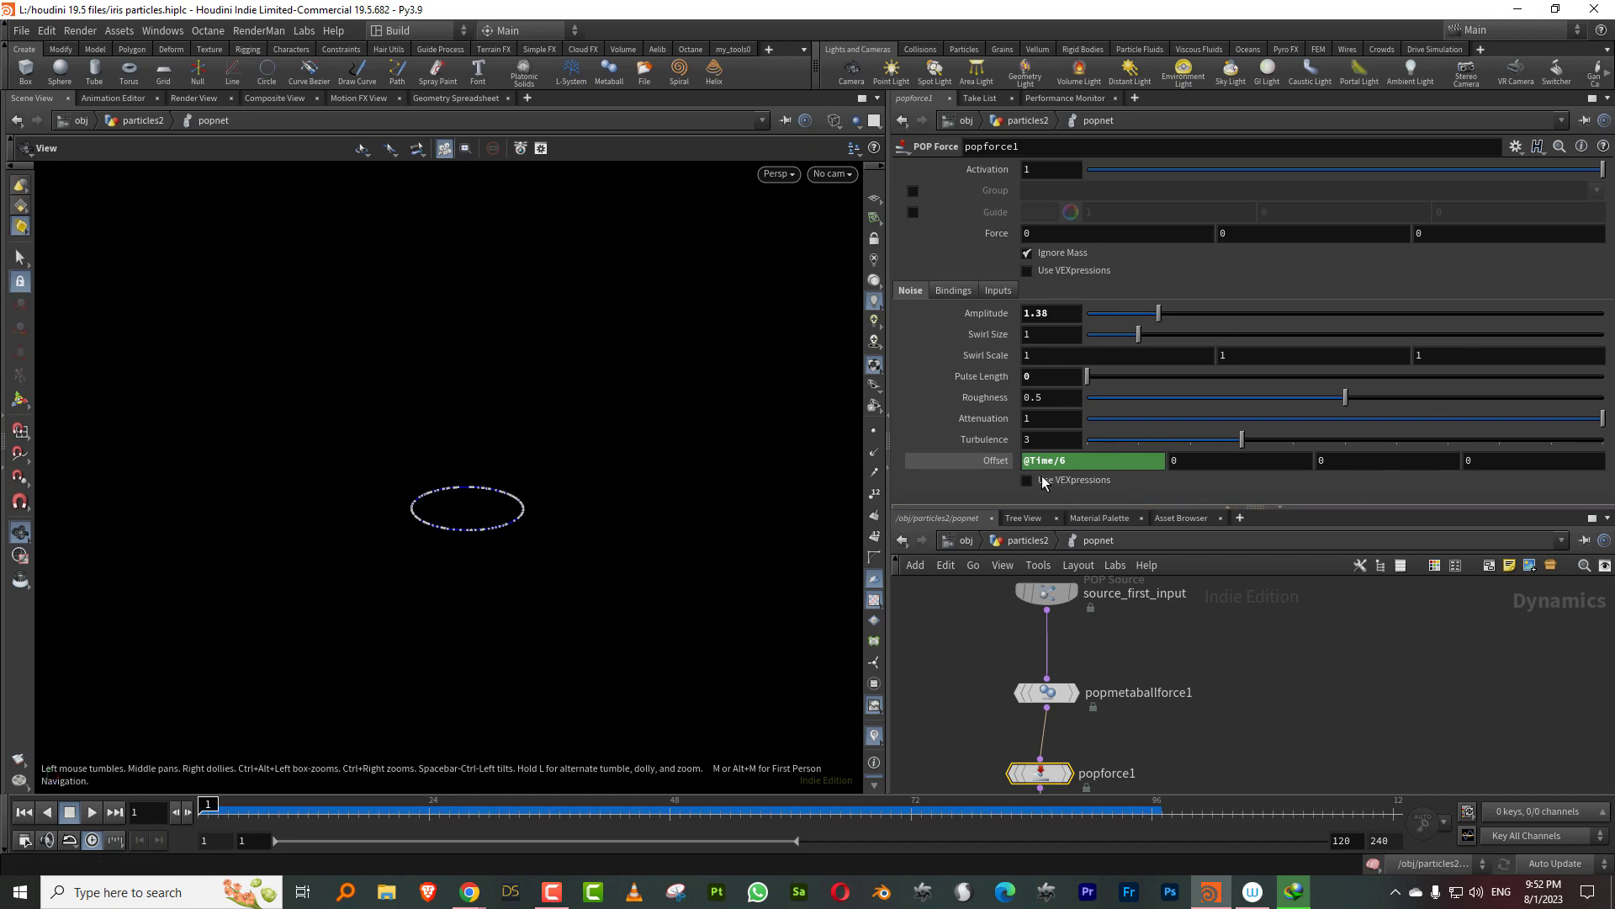
click(1027, 481)
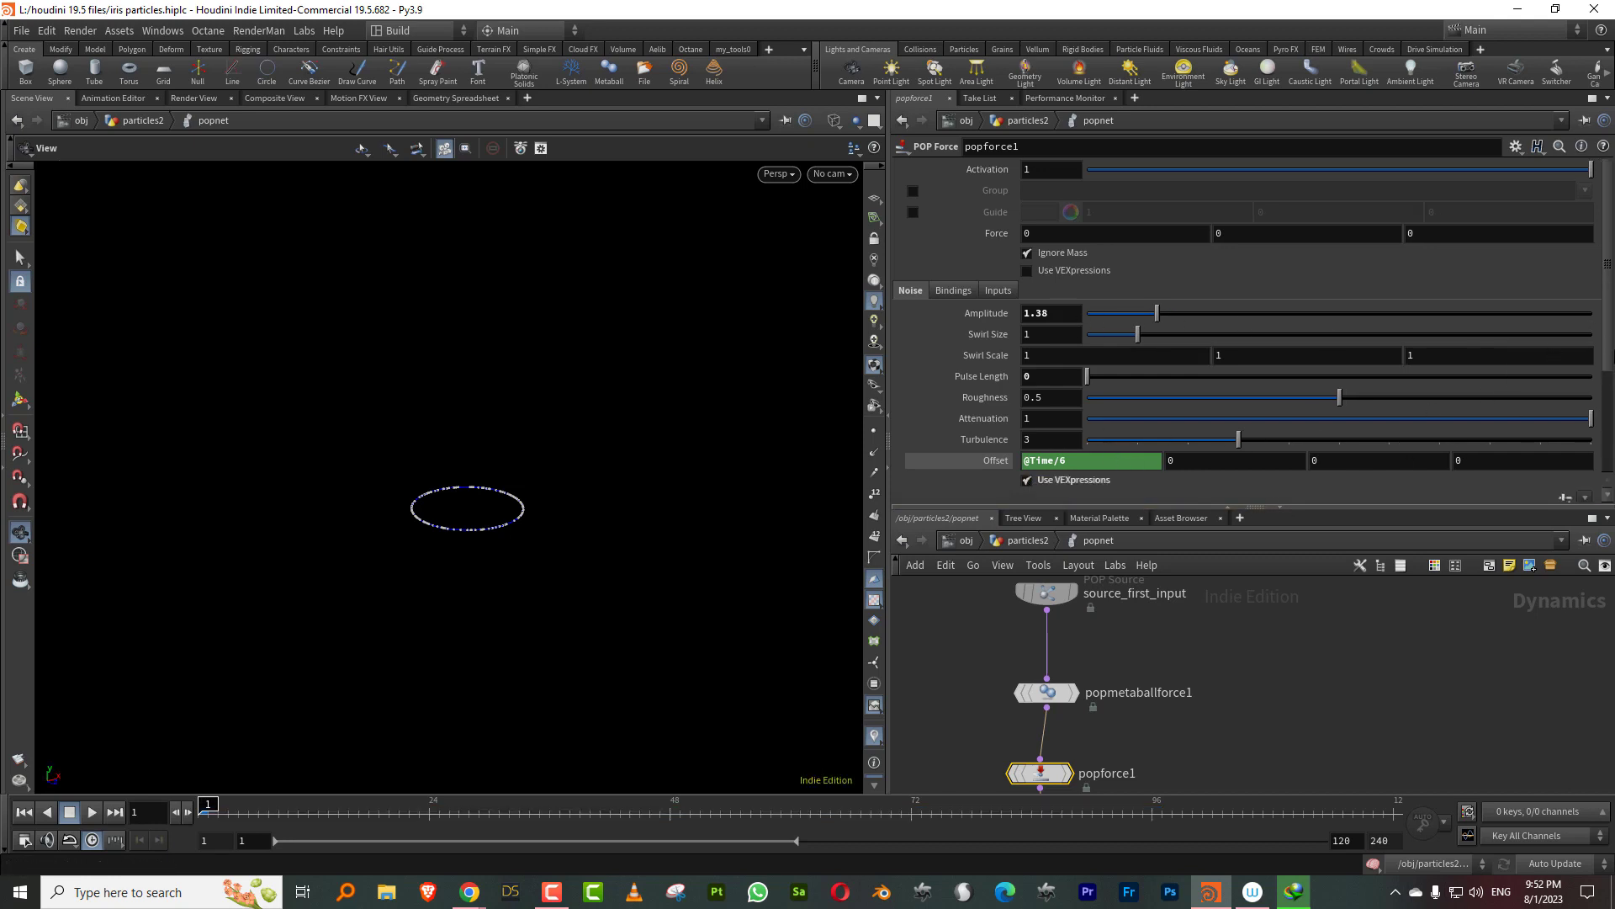
scroll(1430, 404, down, 4)
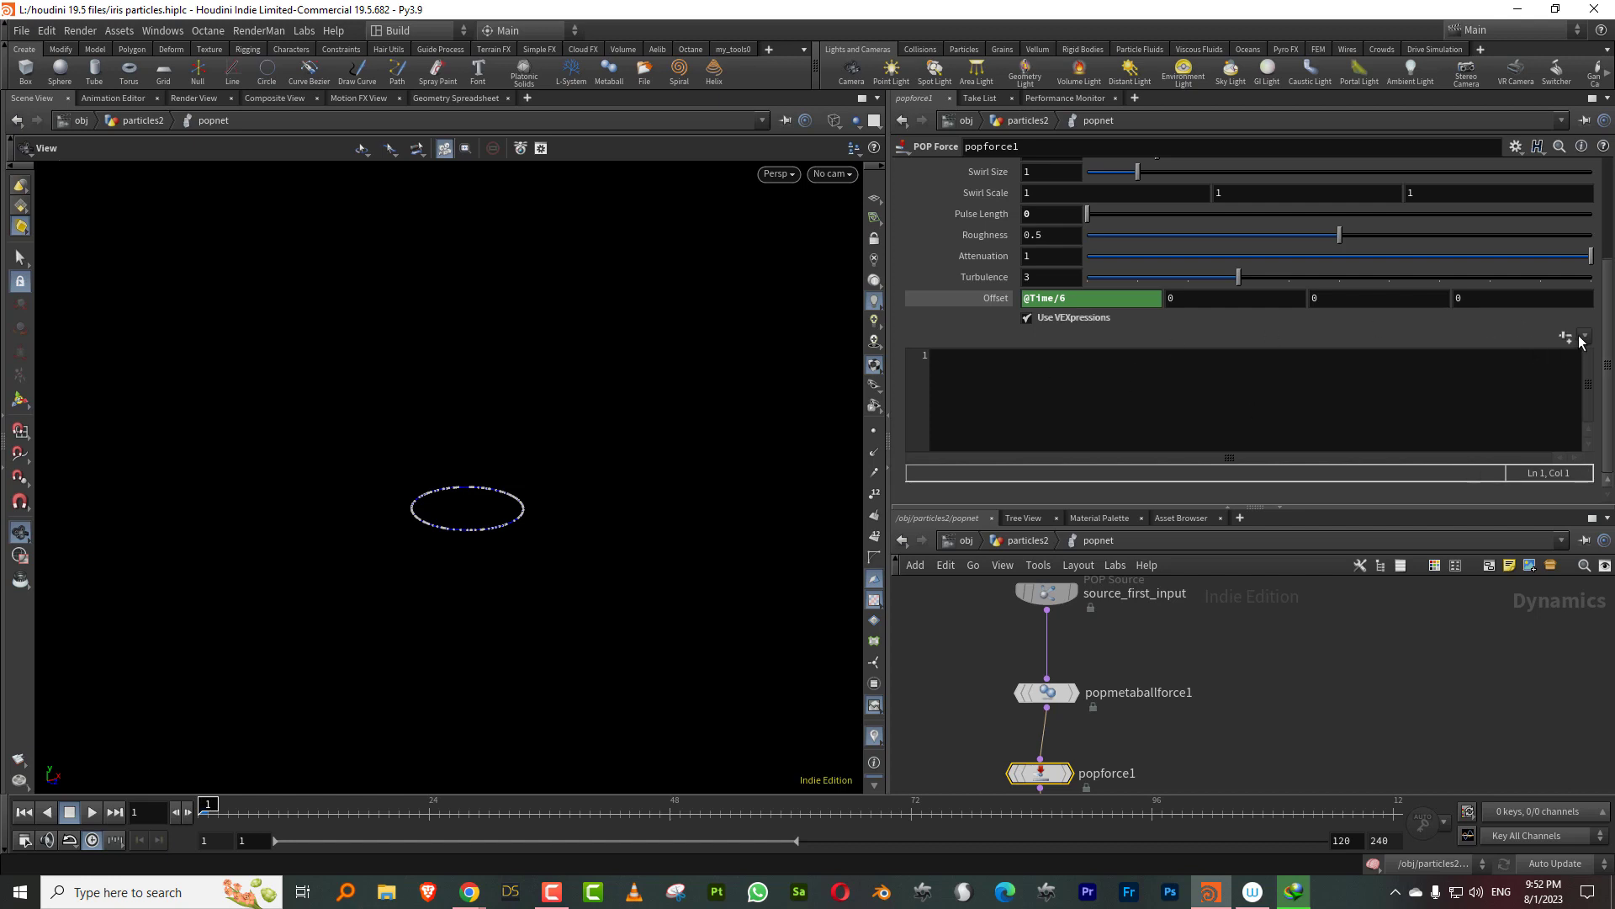
click(1585, 338)
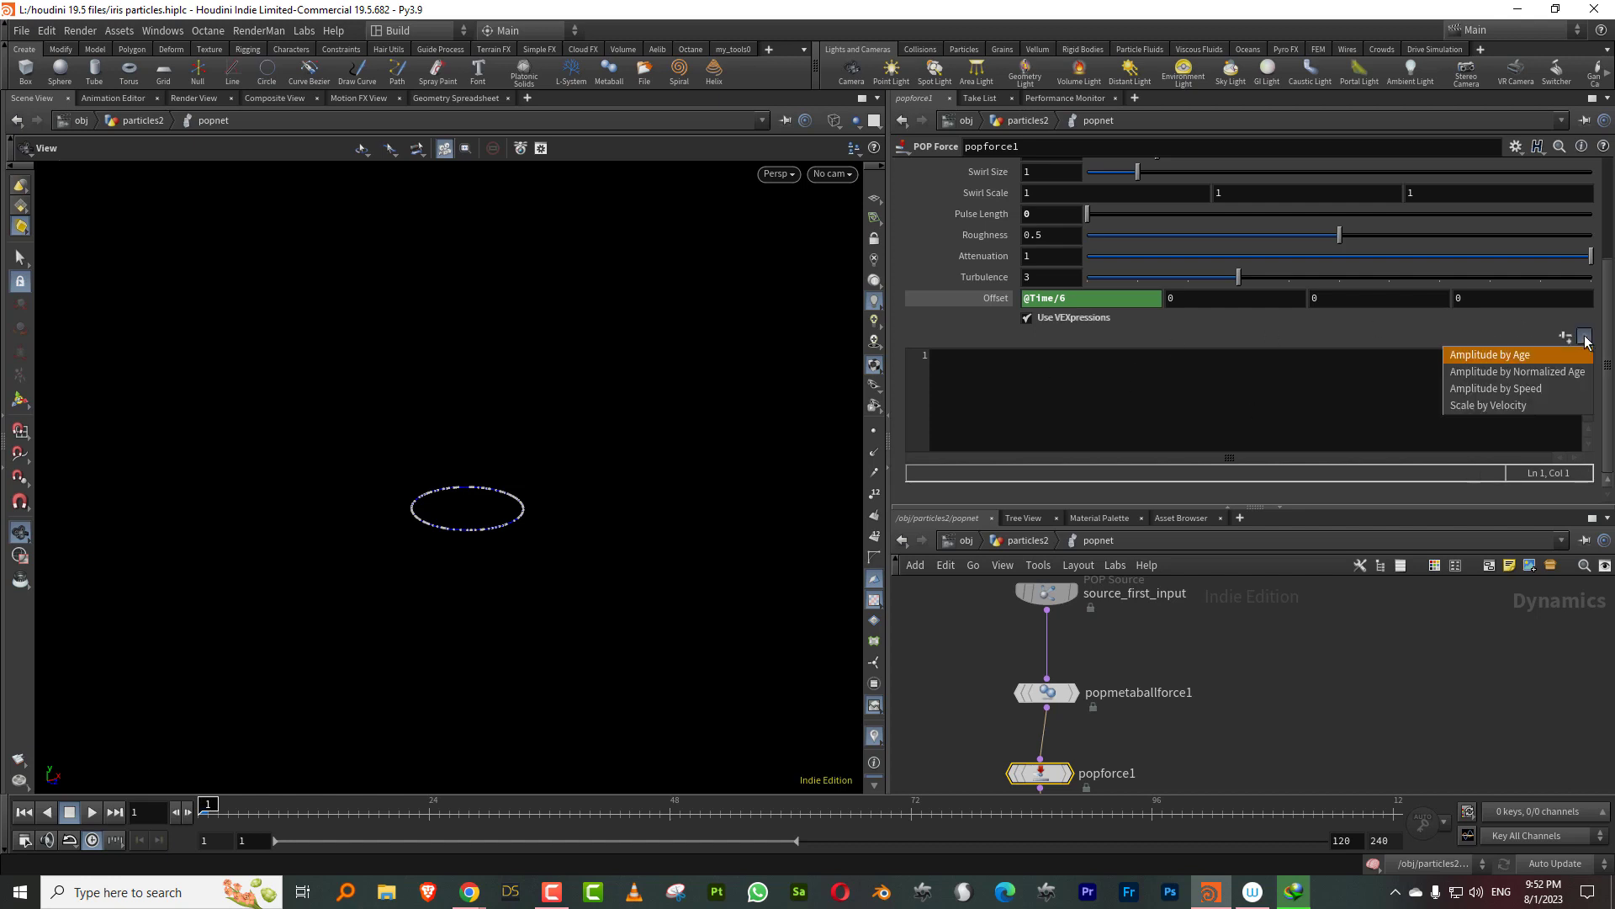
click(1528, 372)
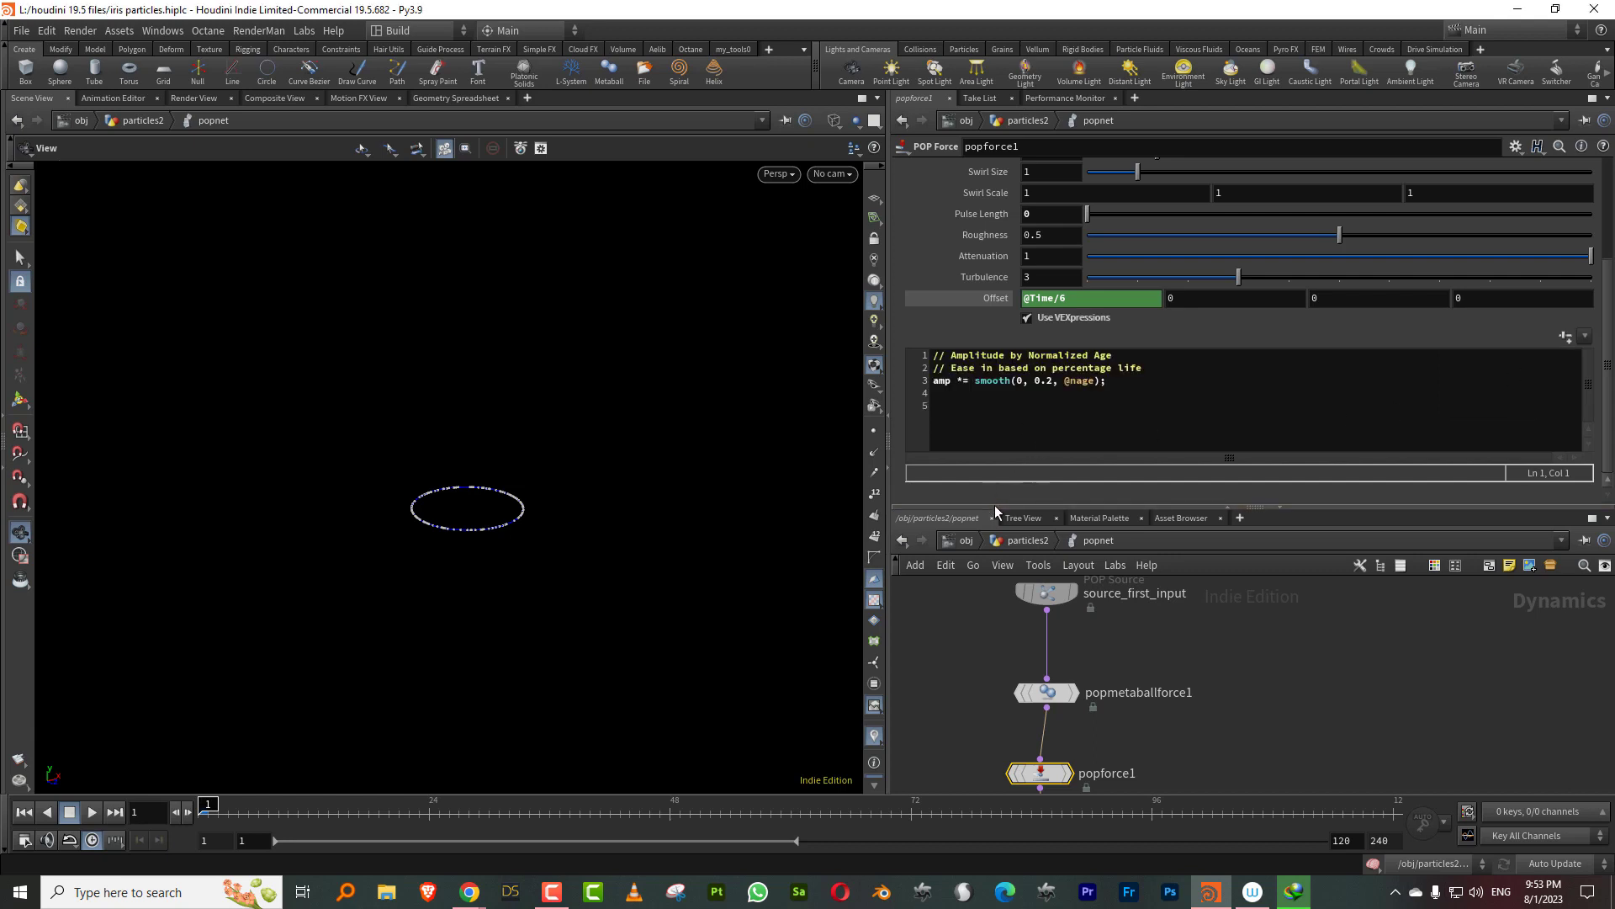
Step: Replace the two comment lines of the noise VEXpression with the declaration "float mul;"
drag(1000, 507, 1018, 596)
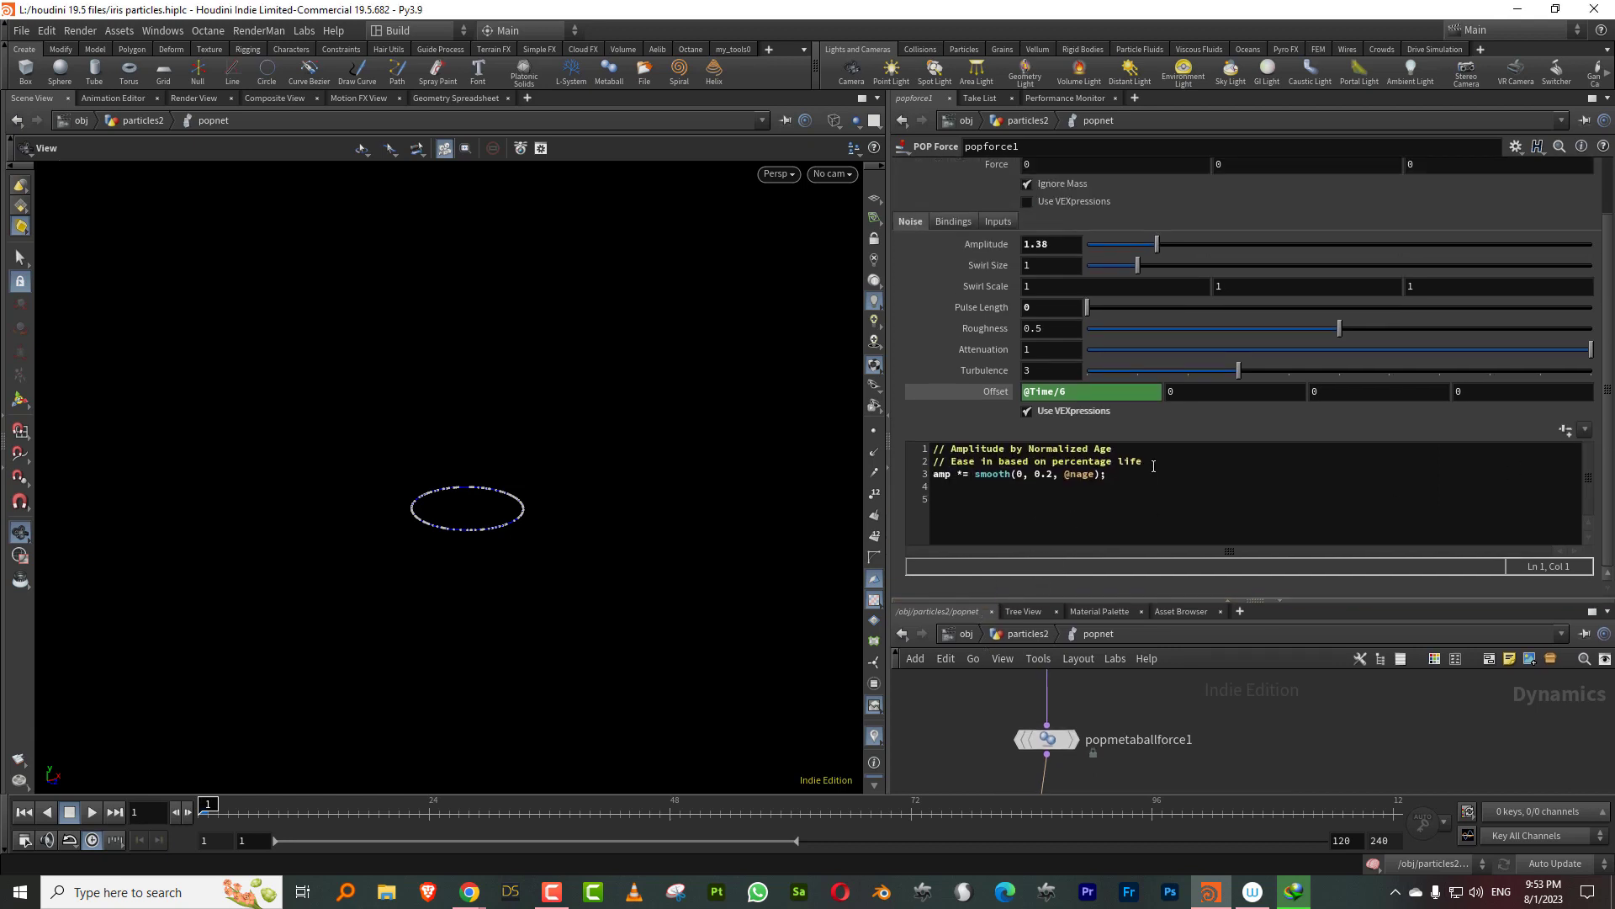
drag(1154, 466, 939, 438)
key(BackSpace)
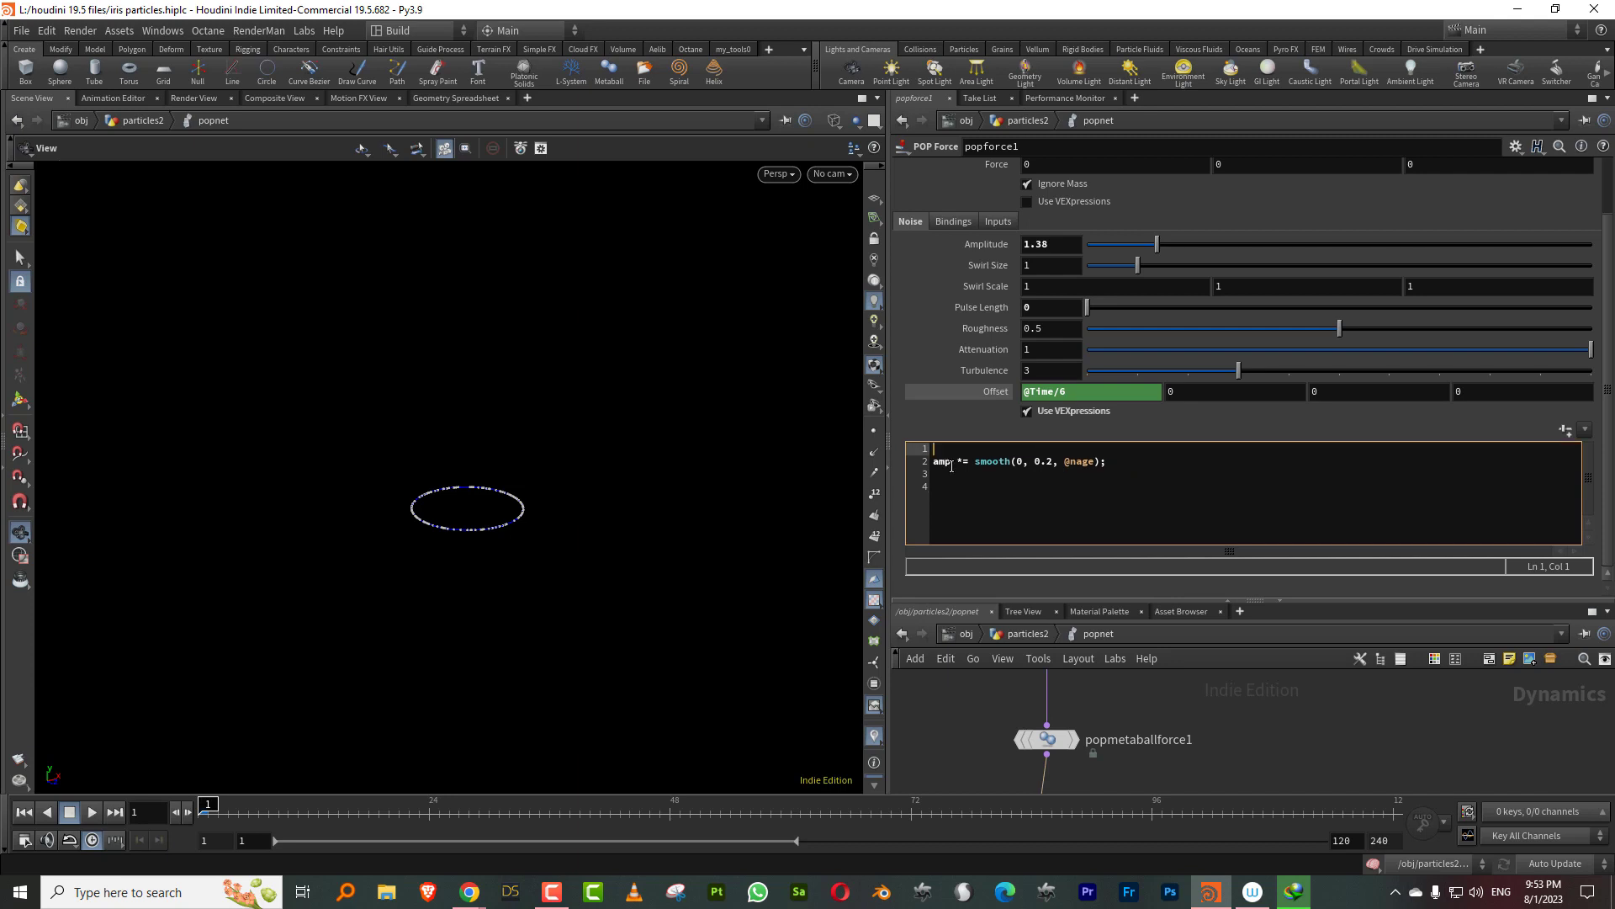
text(float)
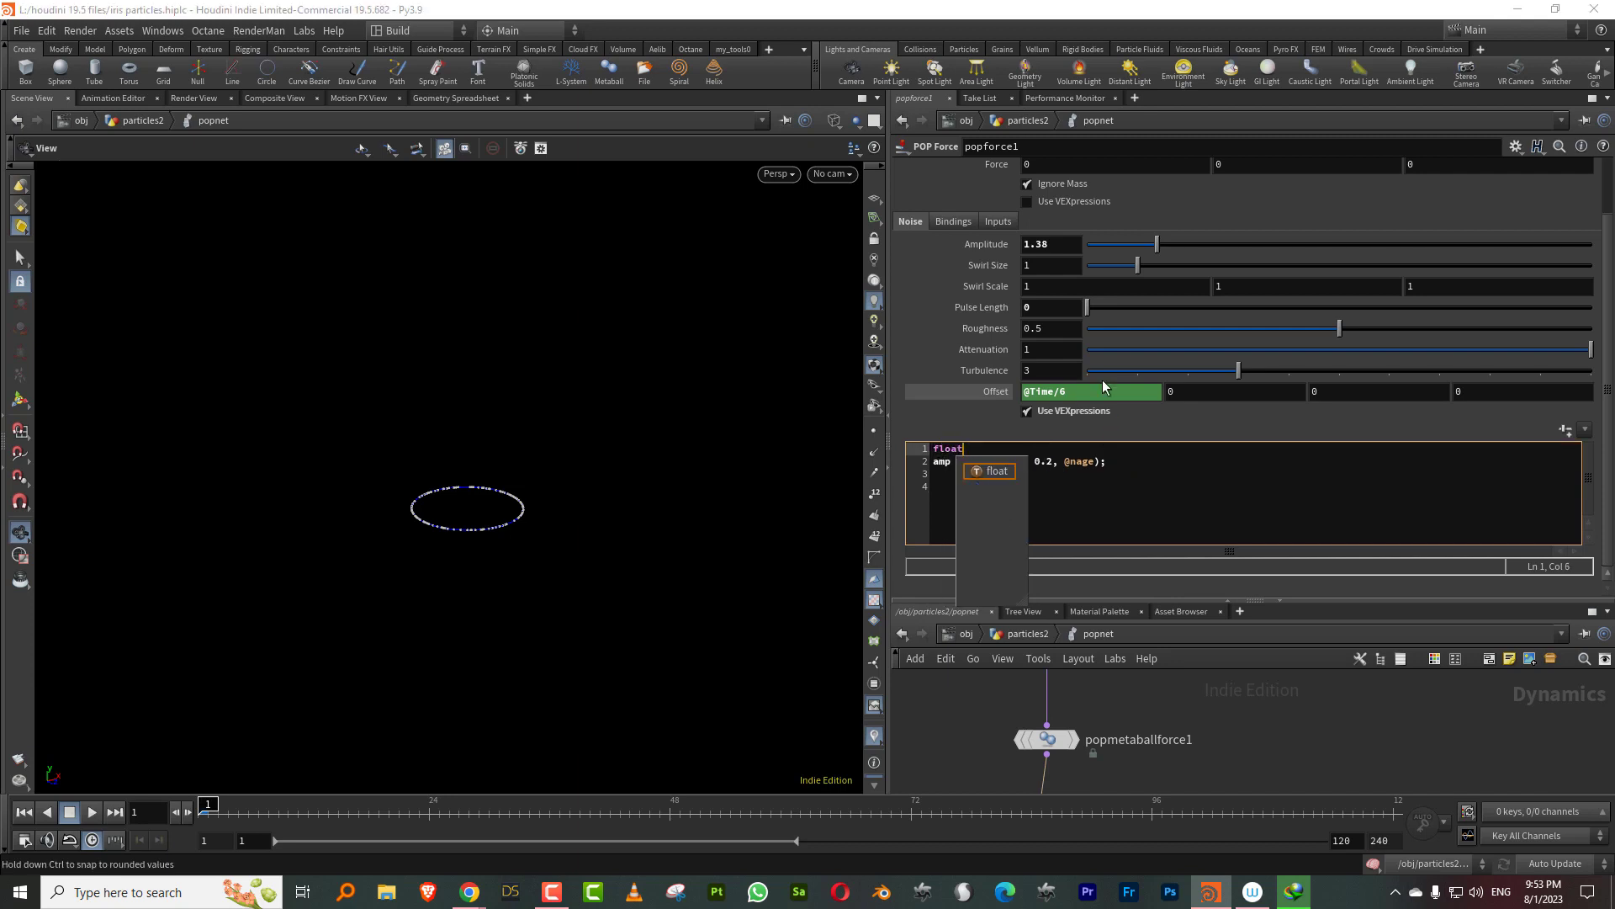
text( mult)
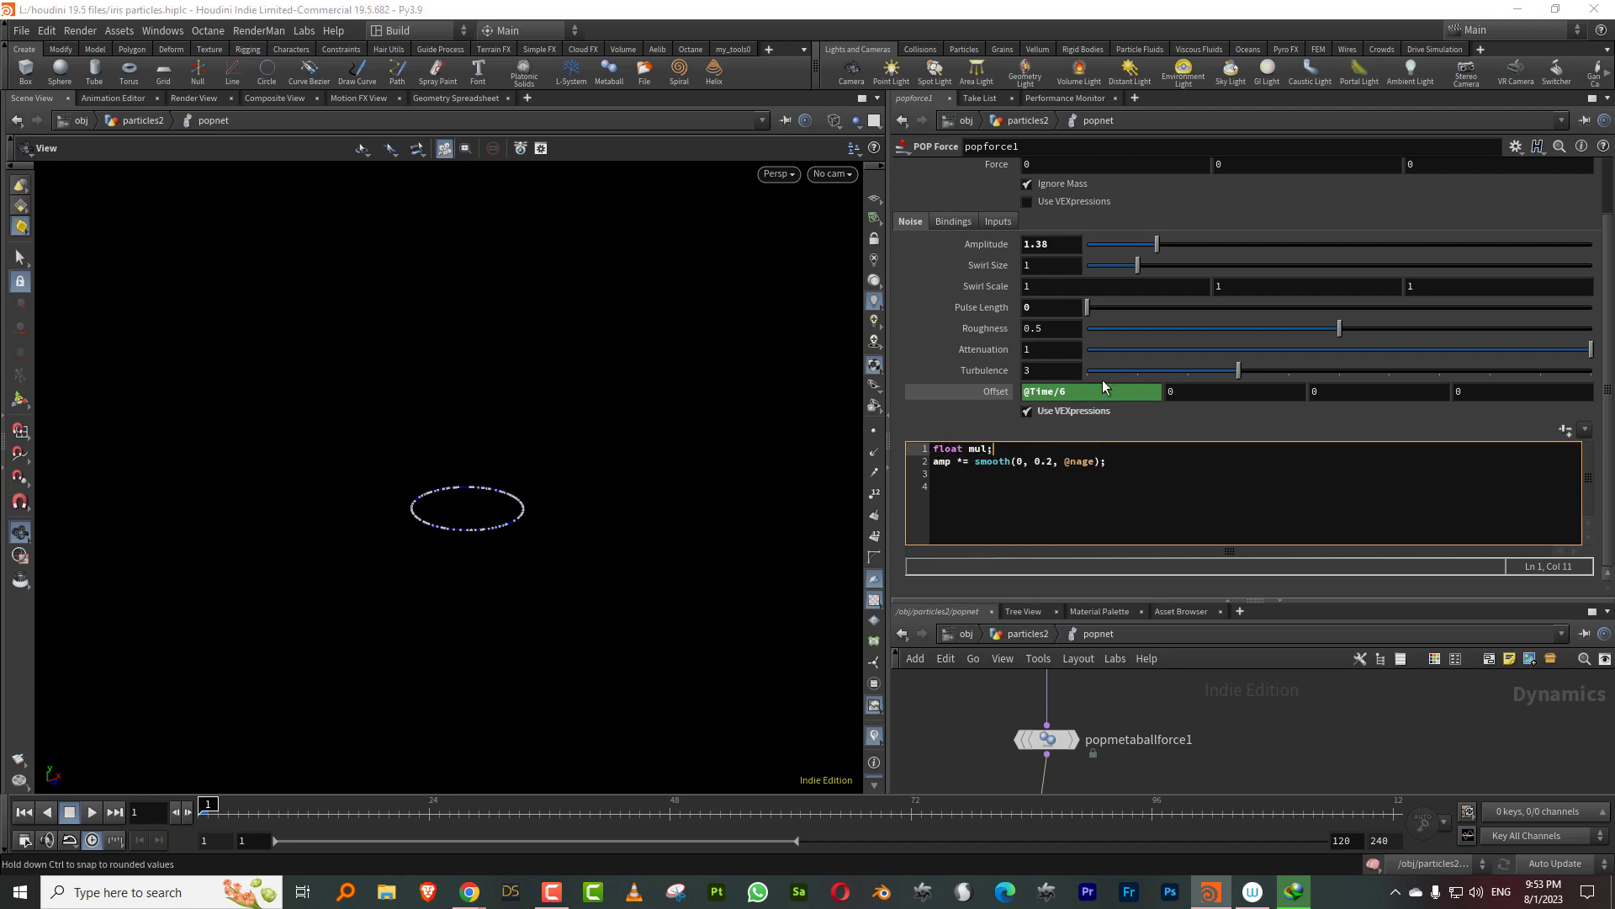
text( = )
text(char)
key(BackSpace)
key(BackSpace)
text(ramp)
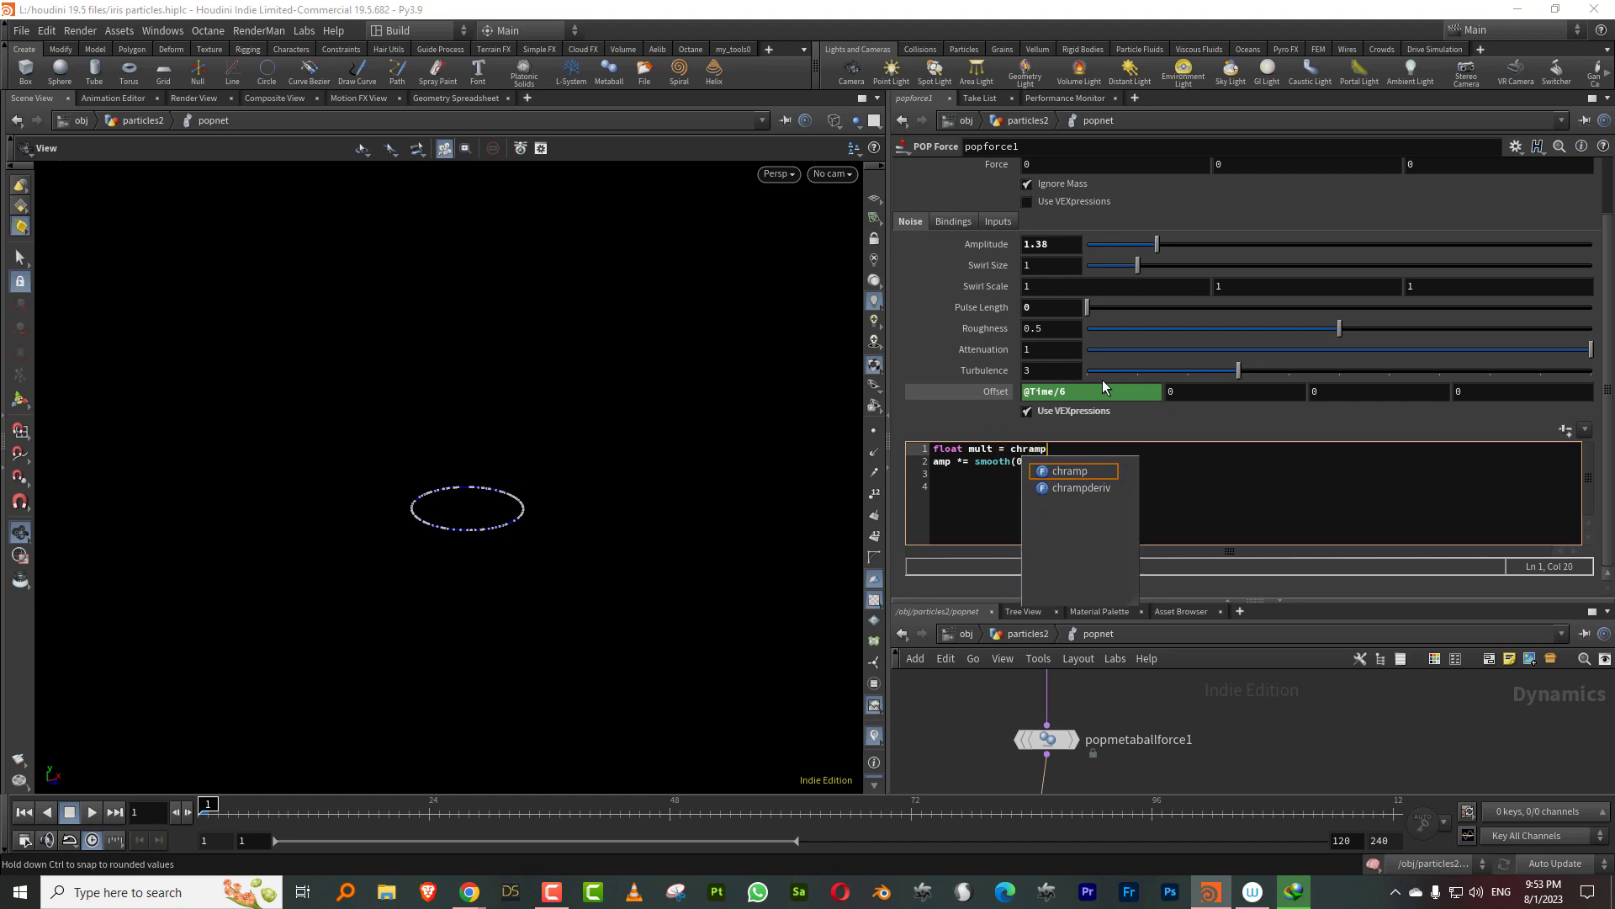
text(()
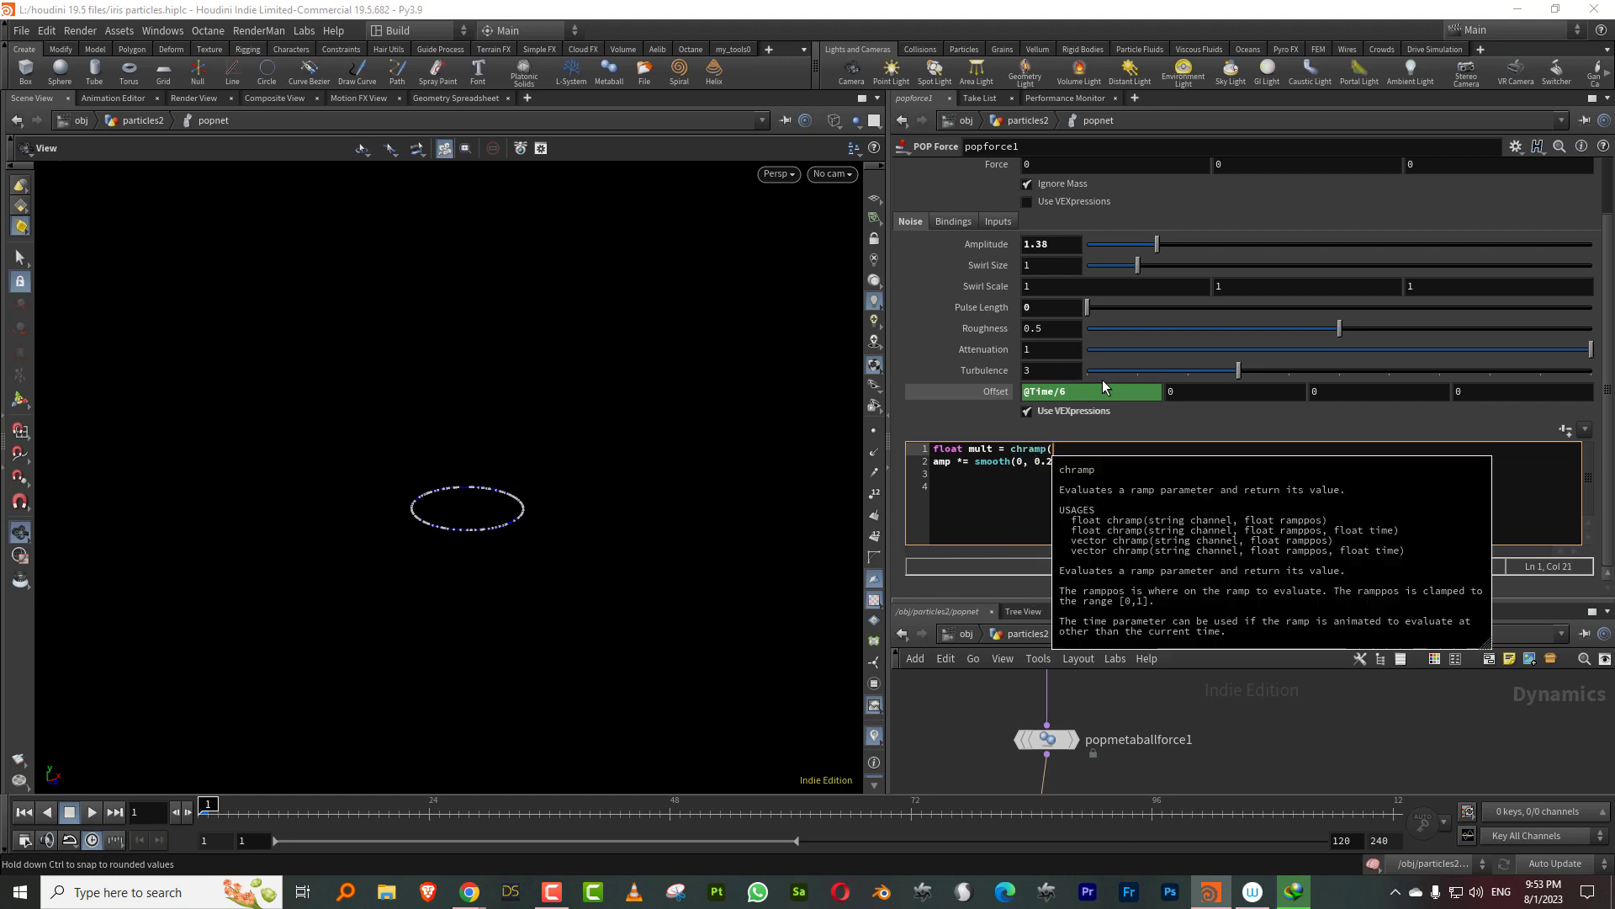
text("agec)
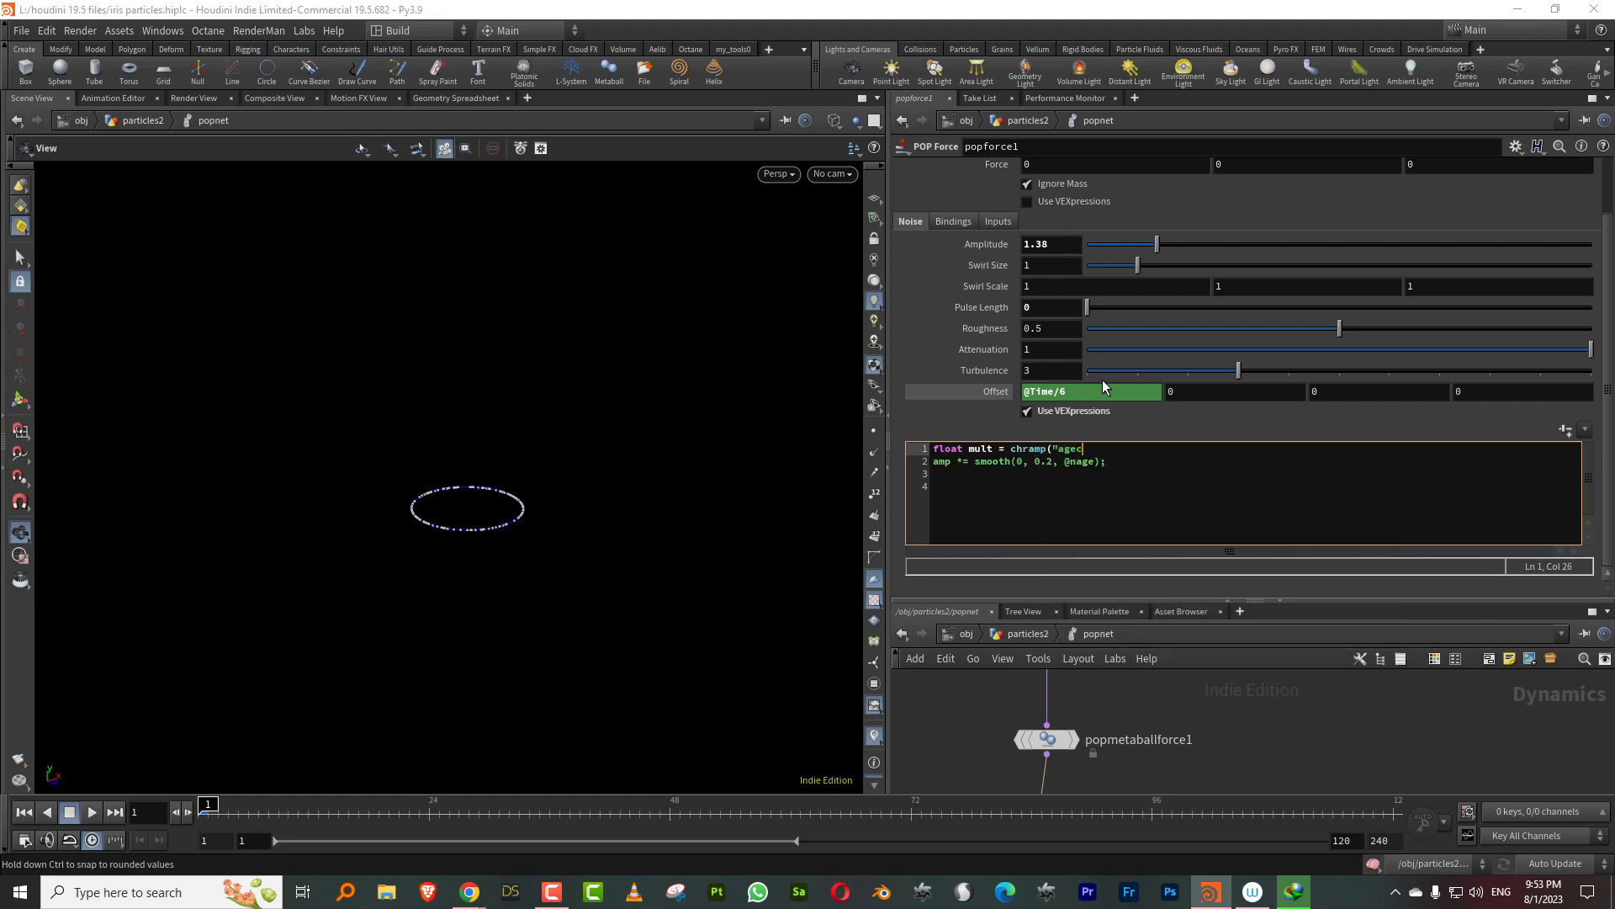
text(urve", @nage);)
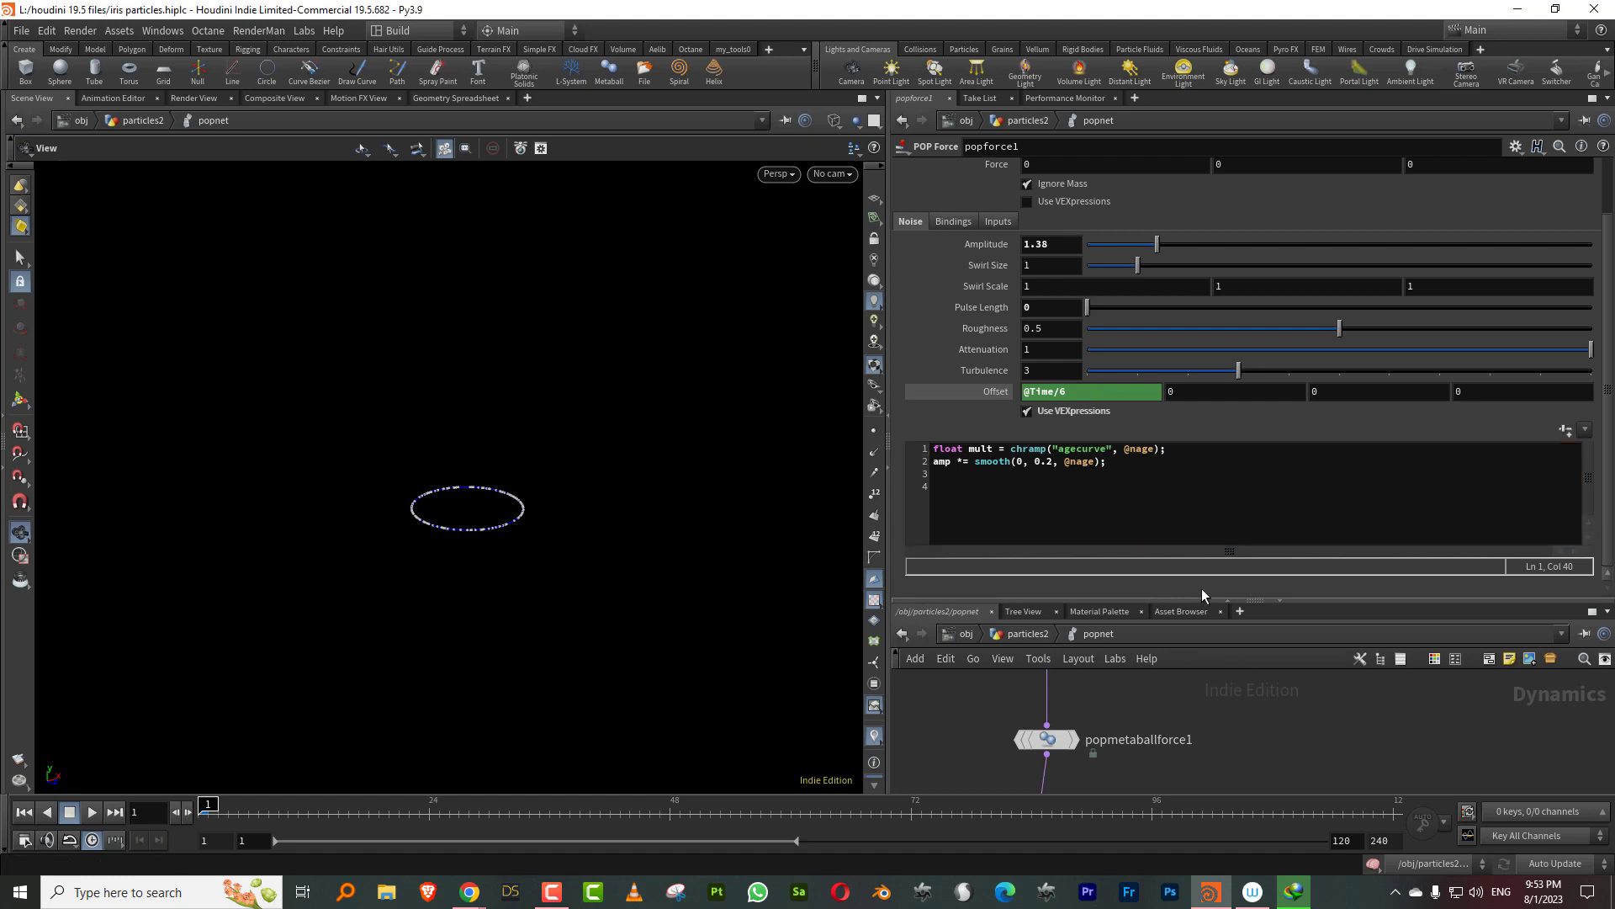
Step: Replace the smooth() term in the second line so it reads amp *= mult; and generate the Agecurve ramp parameter
drag(974, 465, 1019, 465)
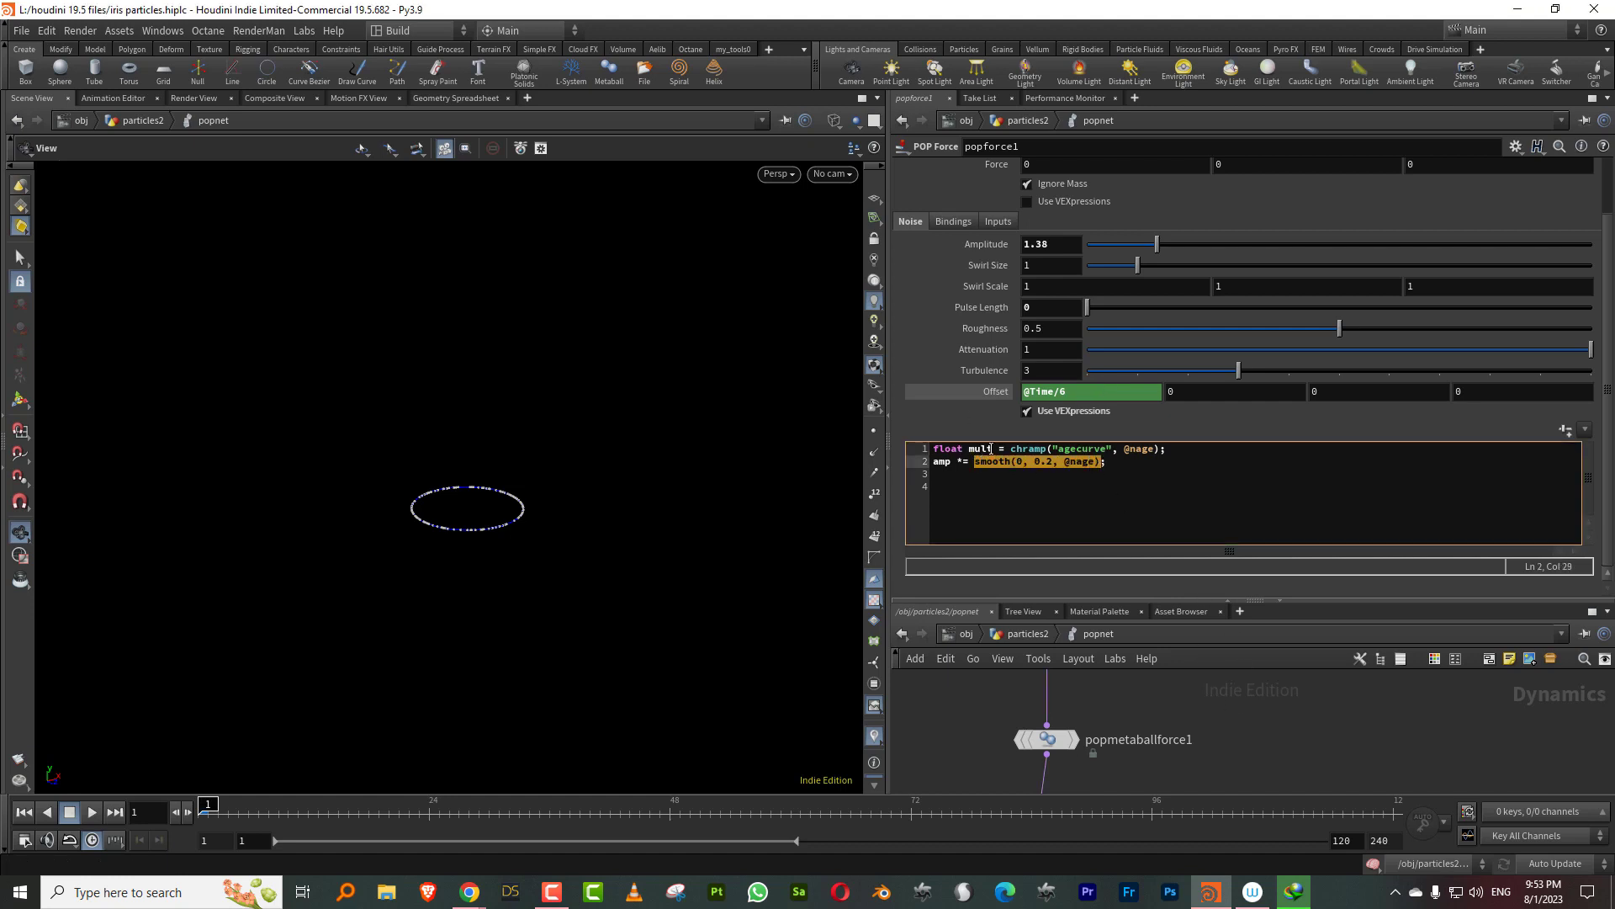
text(mult;)
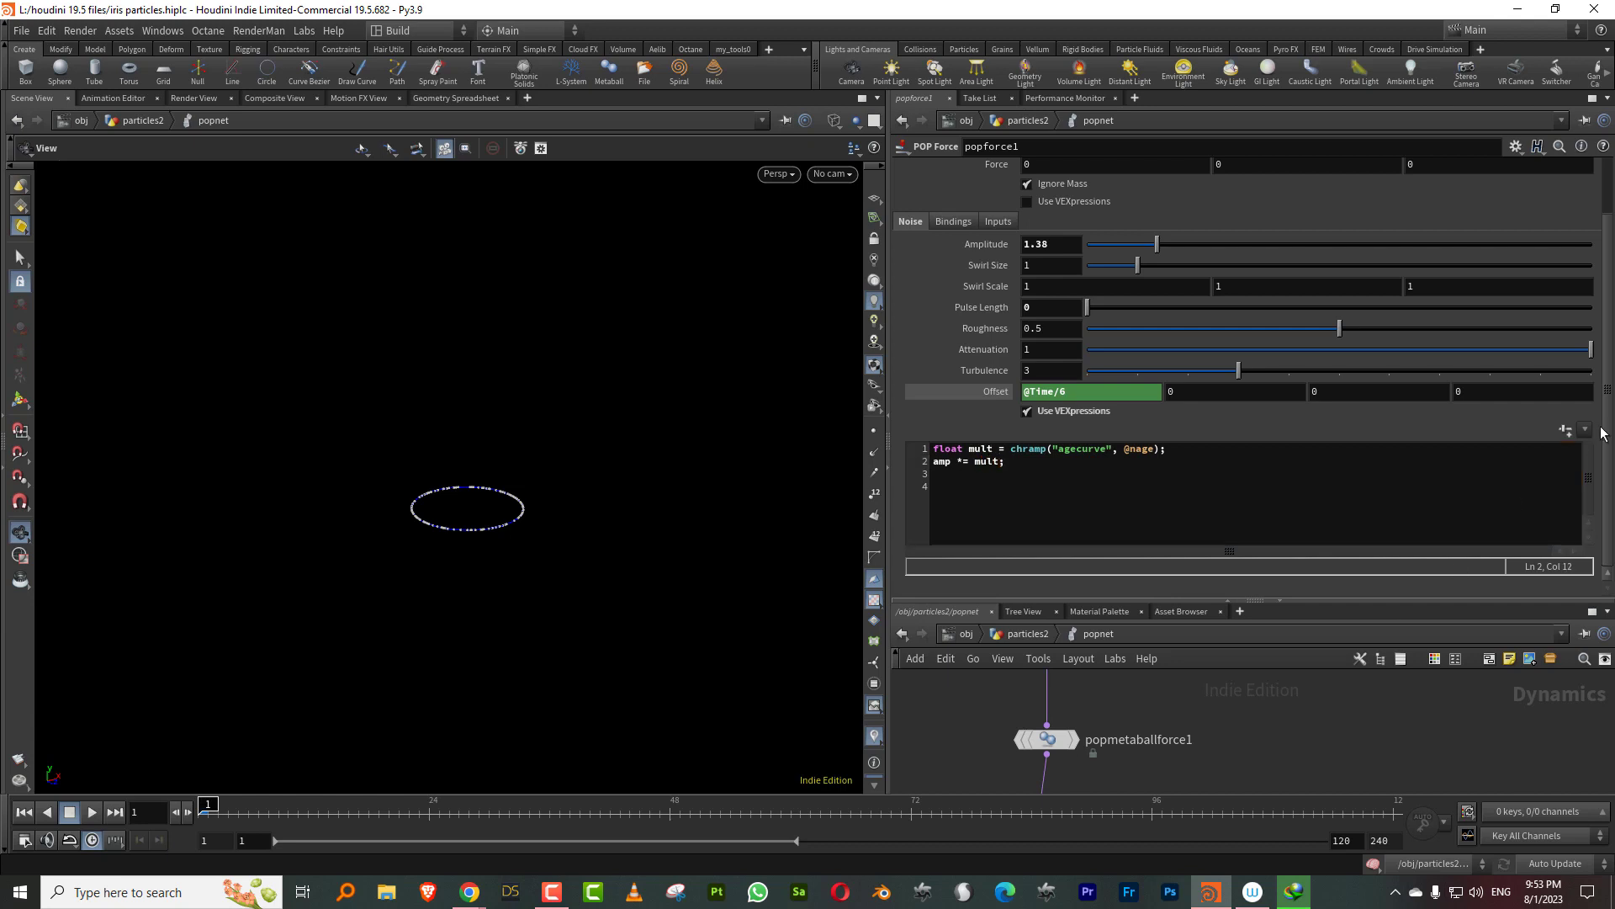
scroll(1604, 438, up, 2)
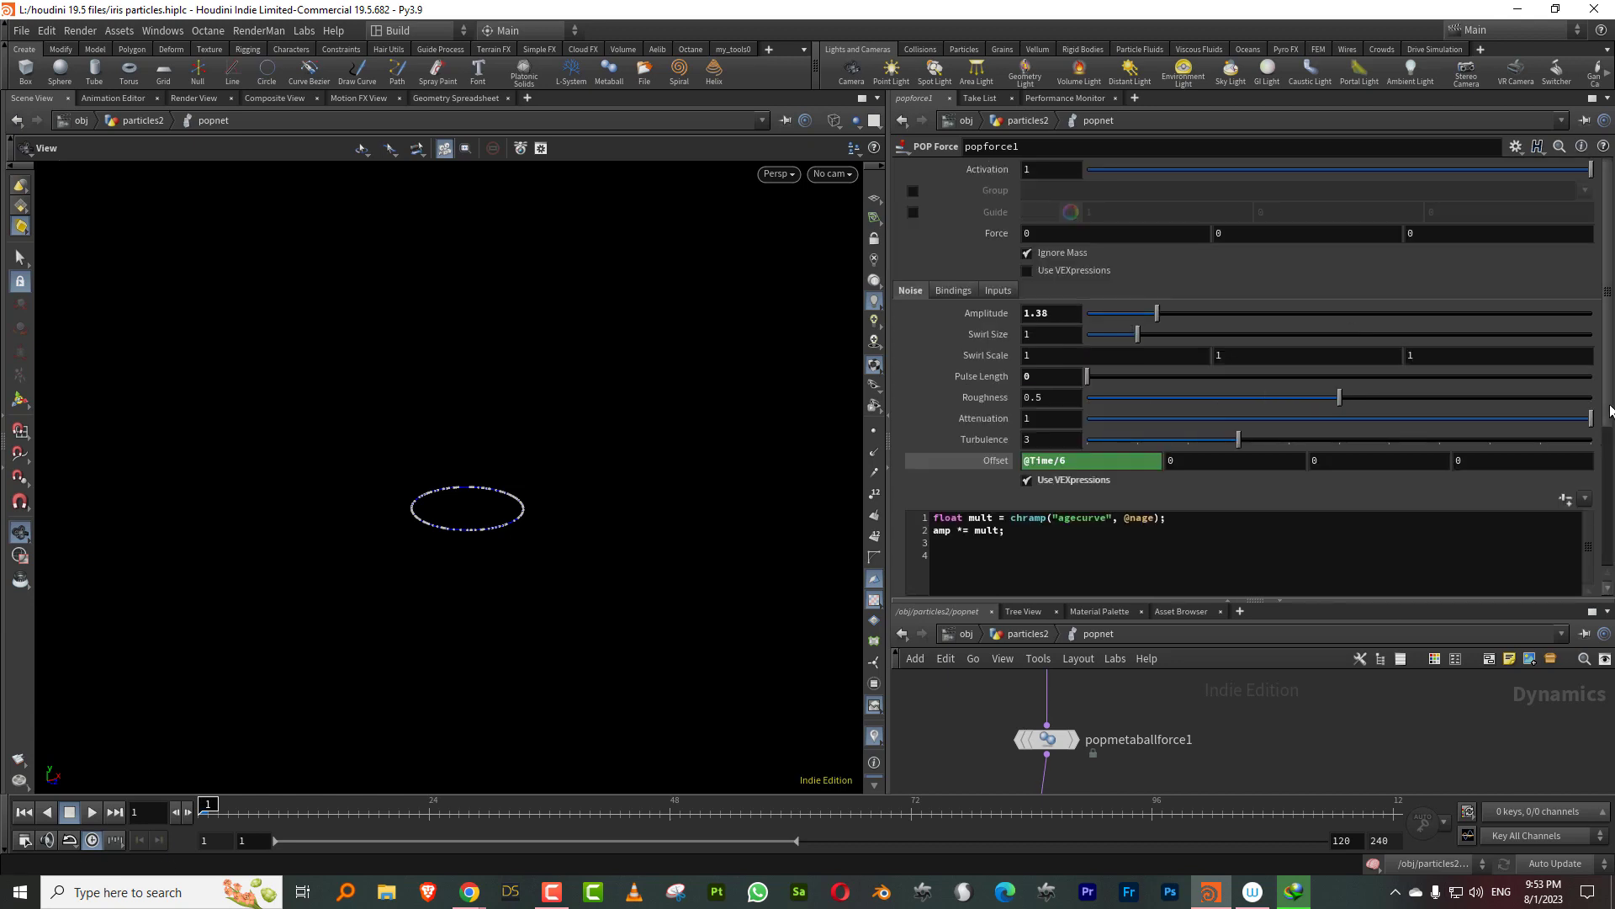
scroll(1610, 411, down, 6)
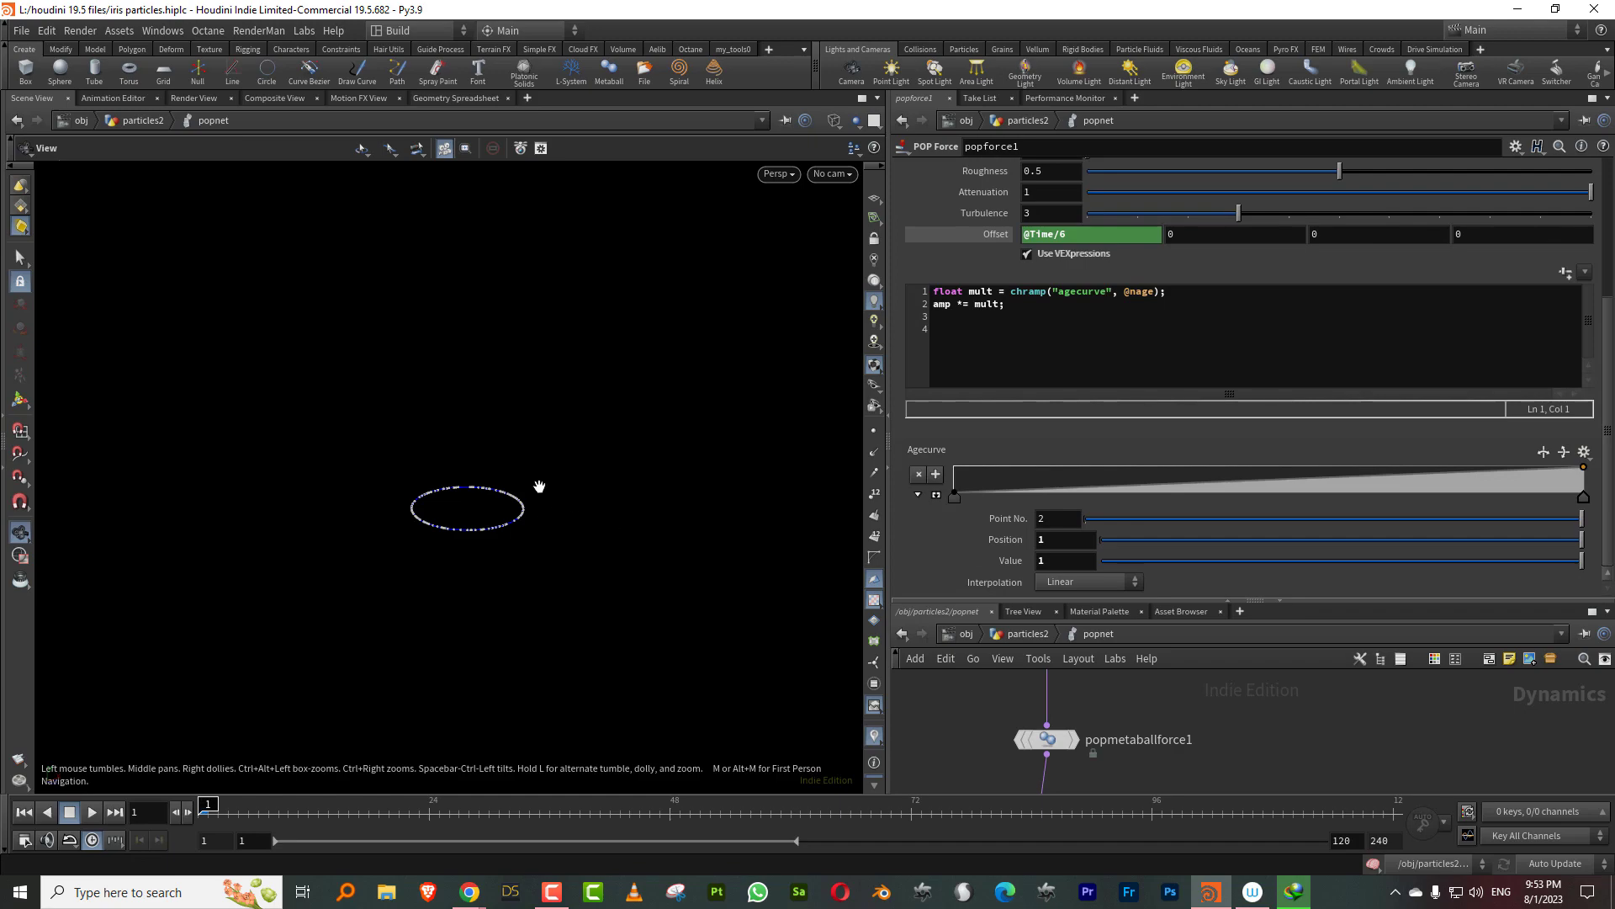
Step: Add a zero-value Agecurve point followed by a value 1 point at position about 0.84, and play the simulation
click(92, 812)
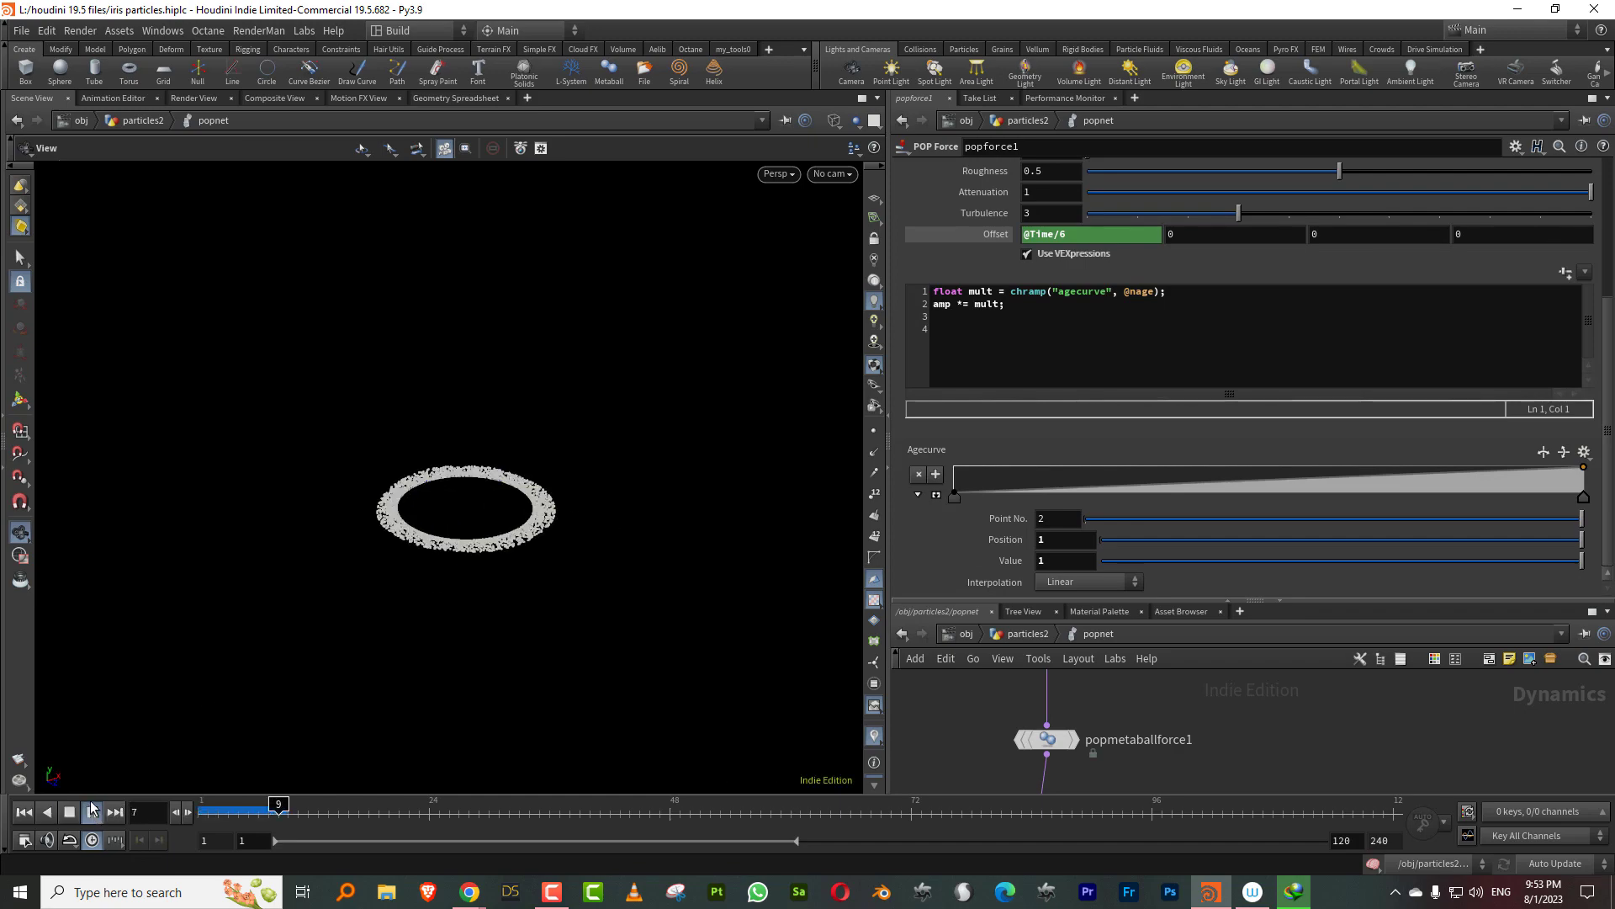
drag(227, 816, 126, 818)
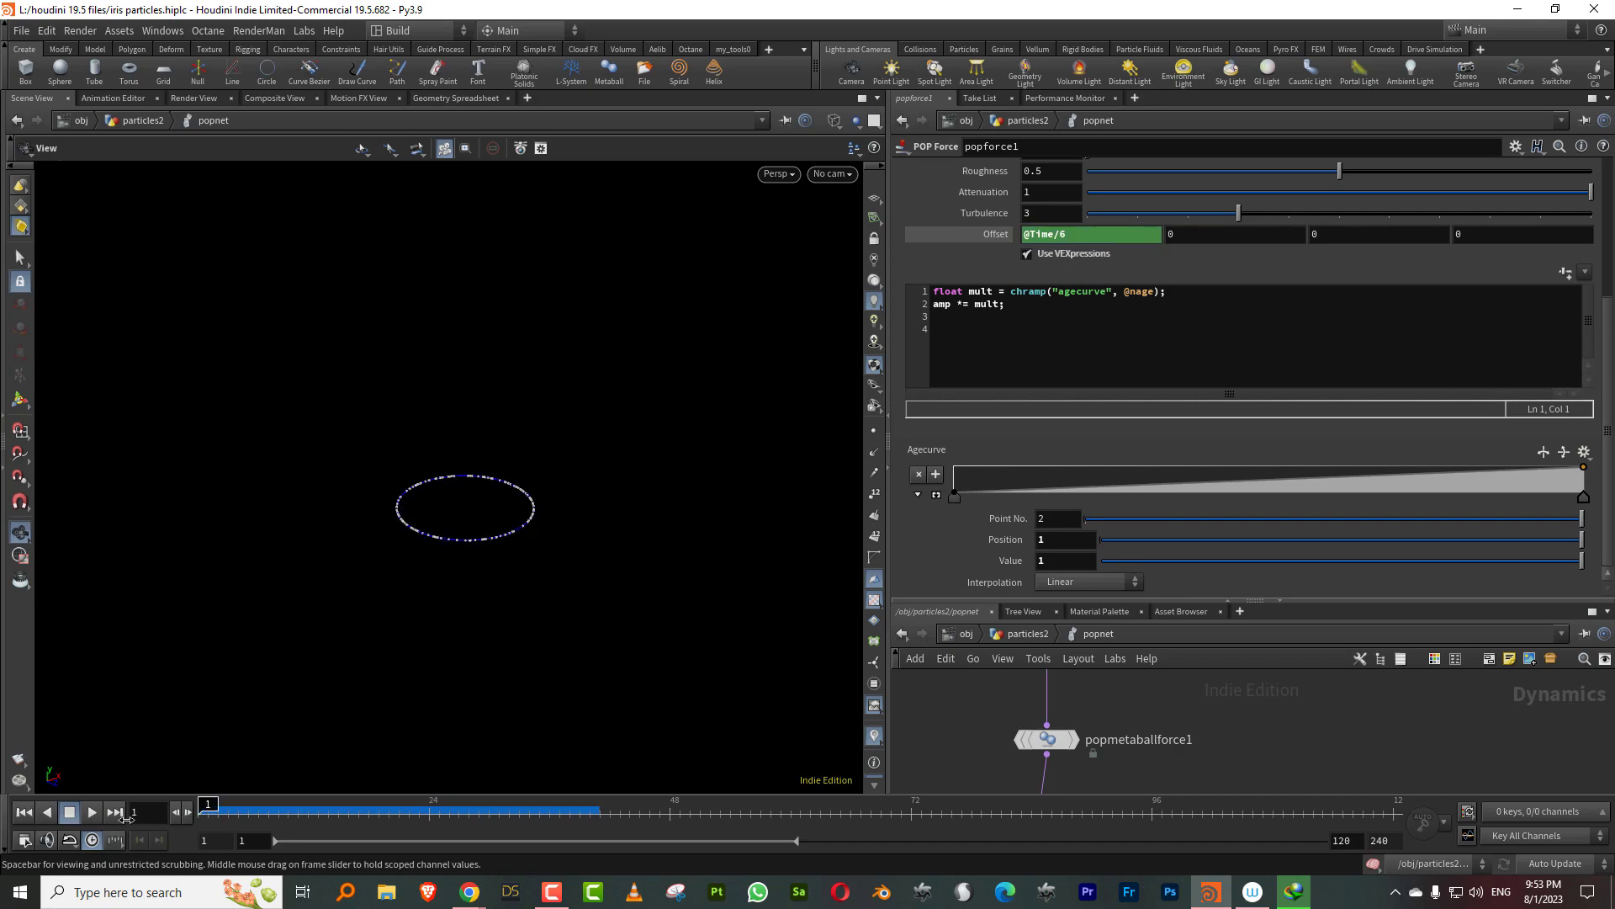
drag(1314, 478, 1422, 524)
key(ctrl+z)
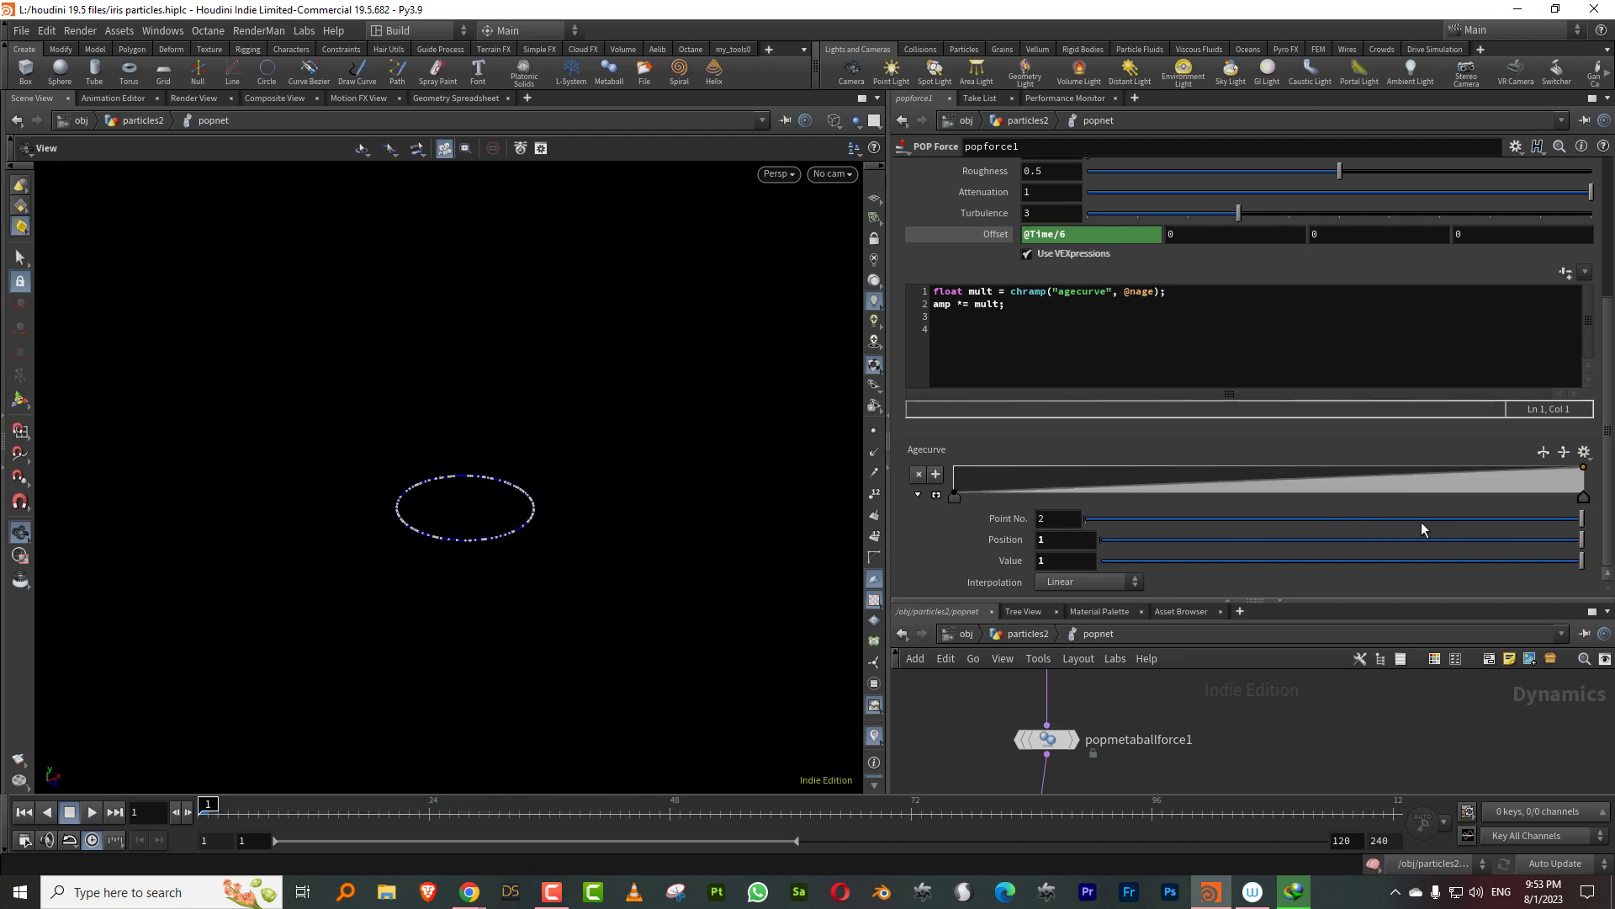
click(1420, 495)
click(1483, 466)
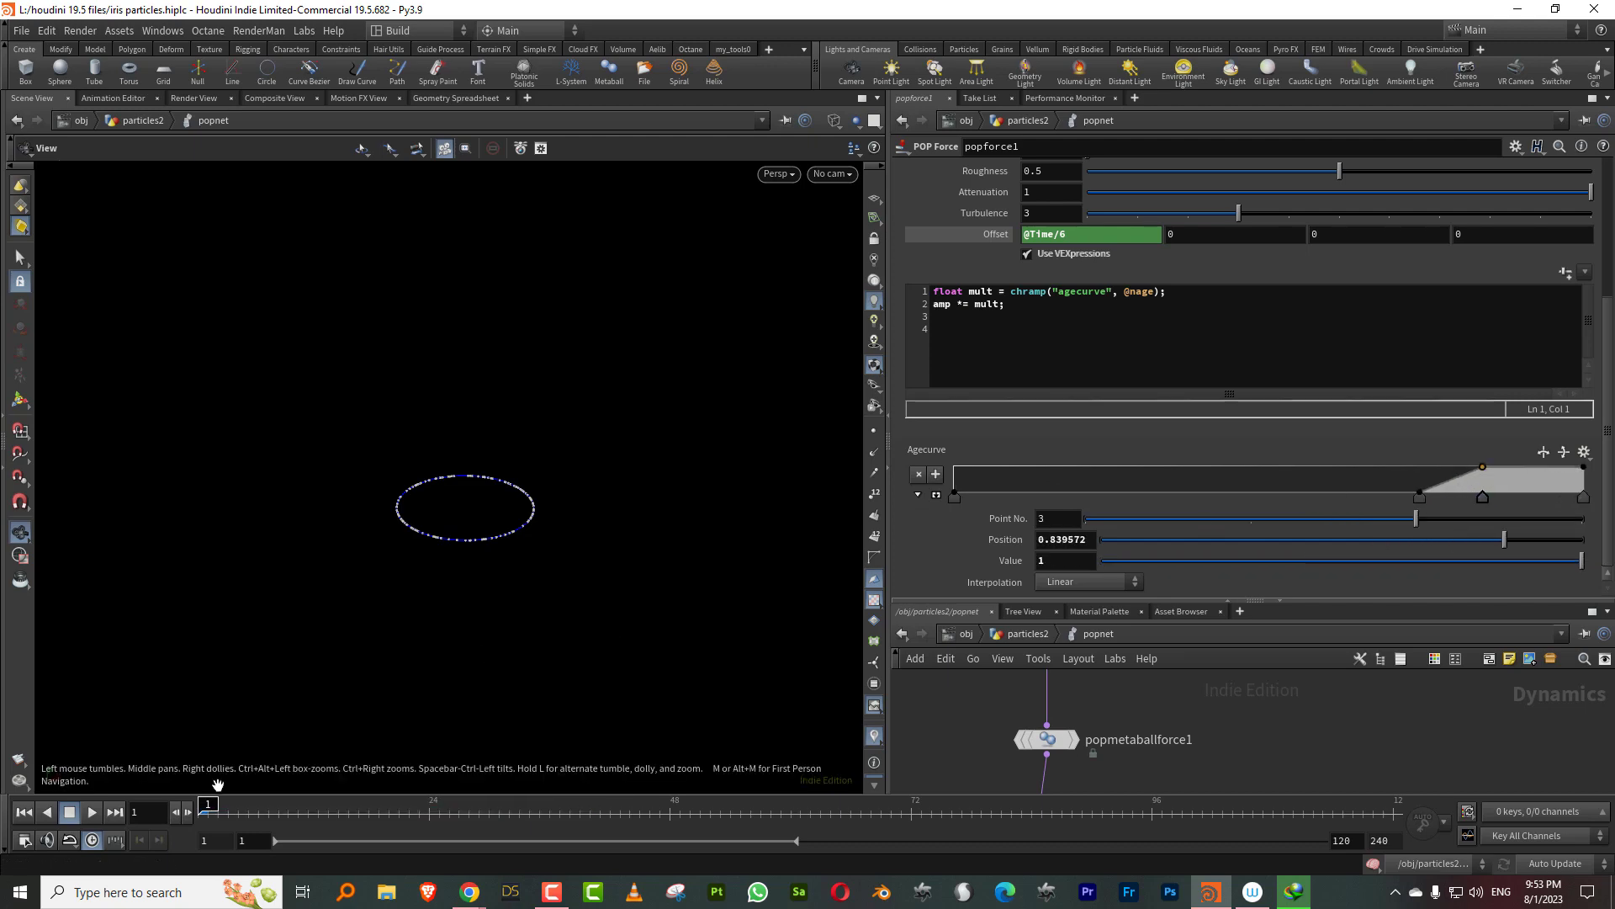
click(91, 812)
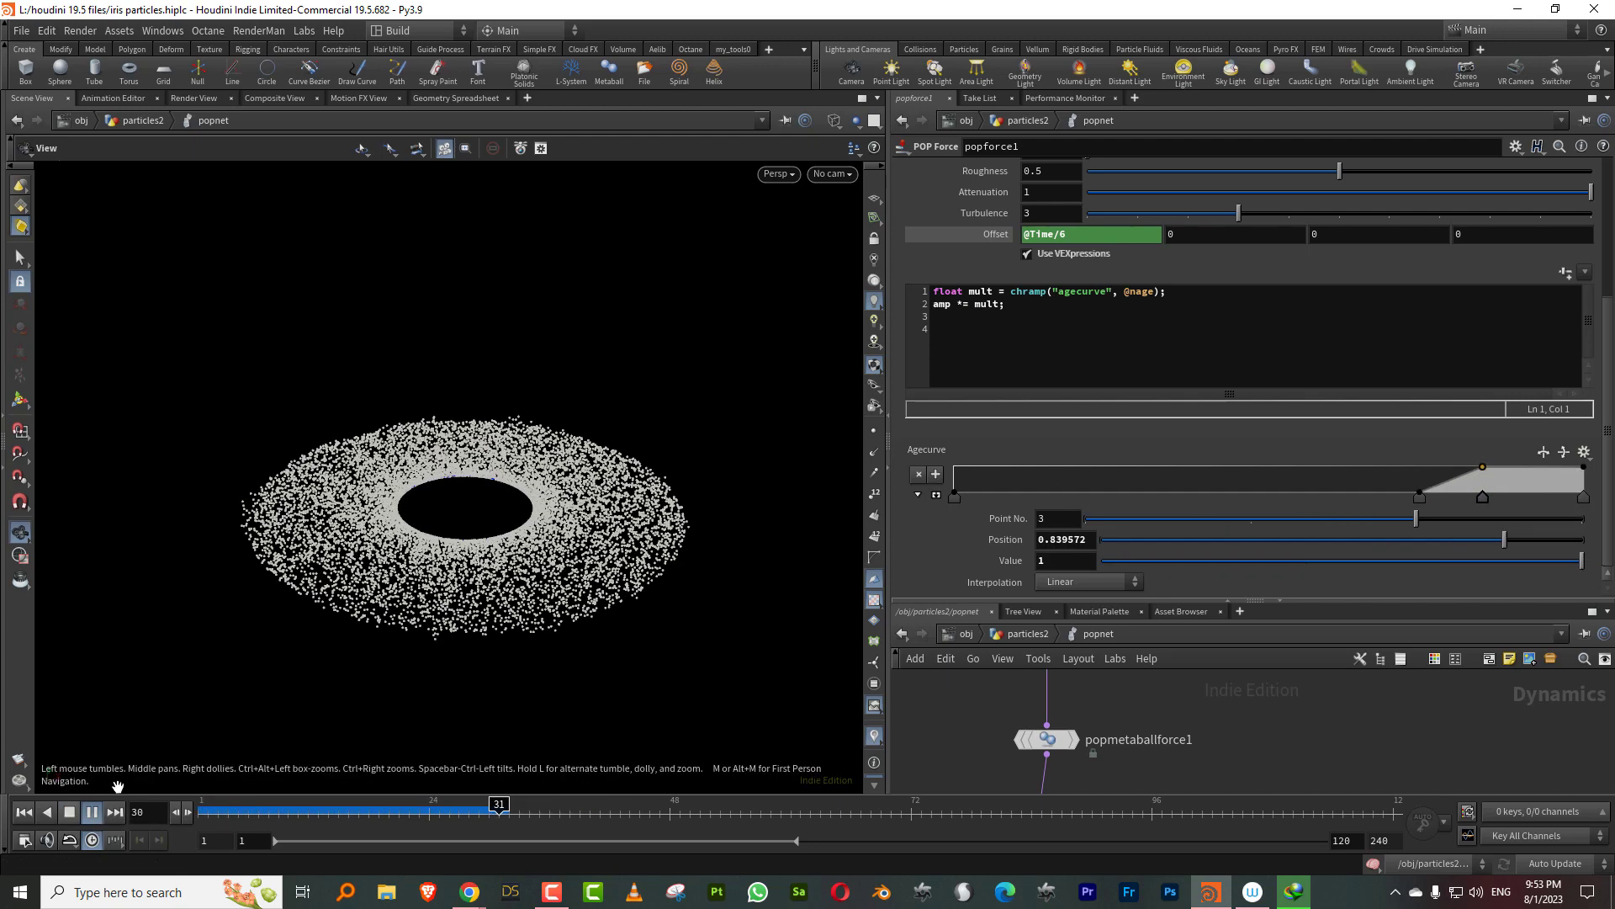
drag(577, 457, 432, 614)
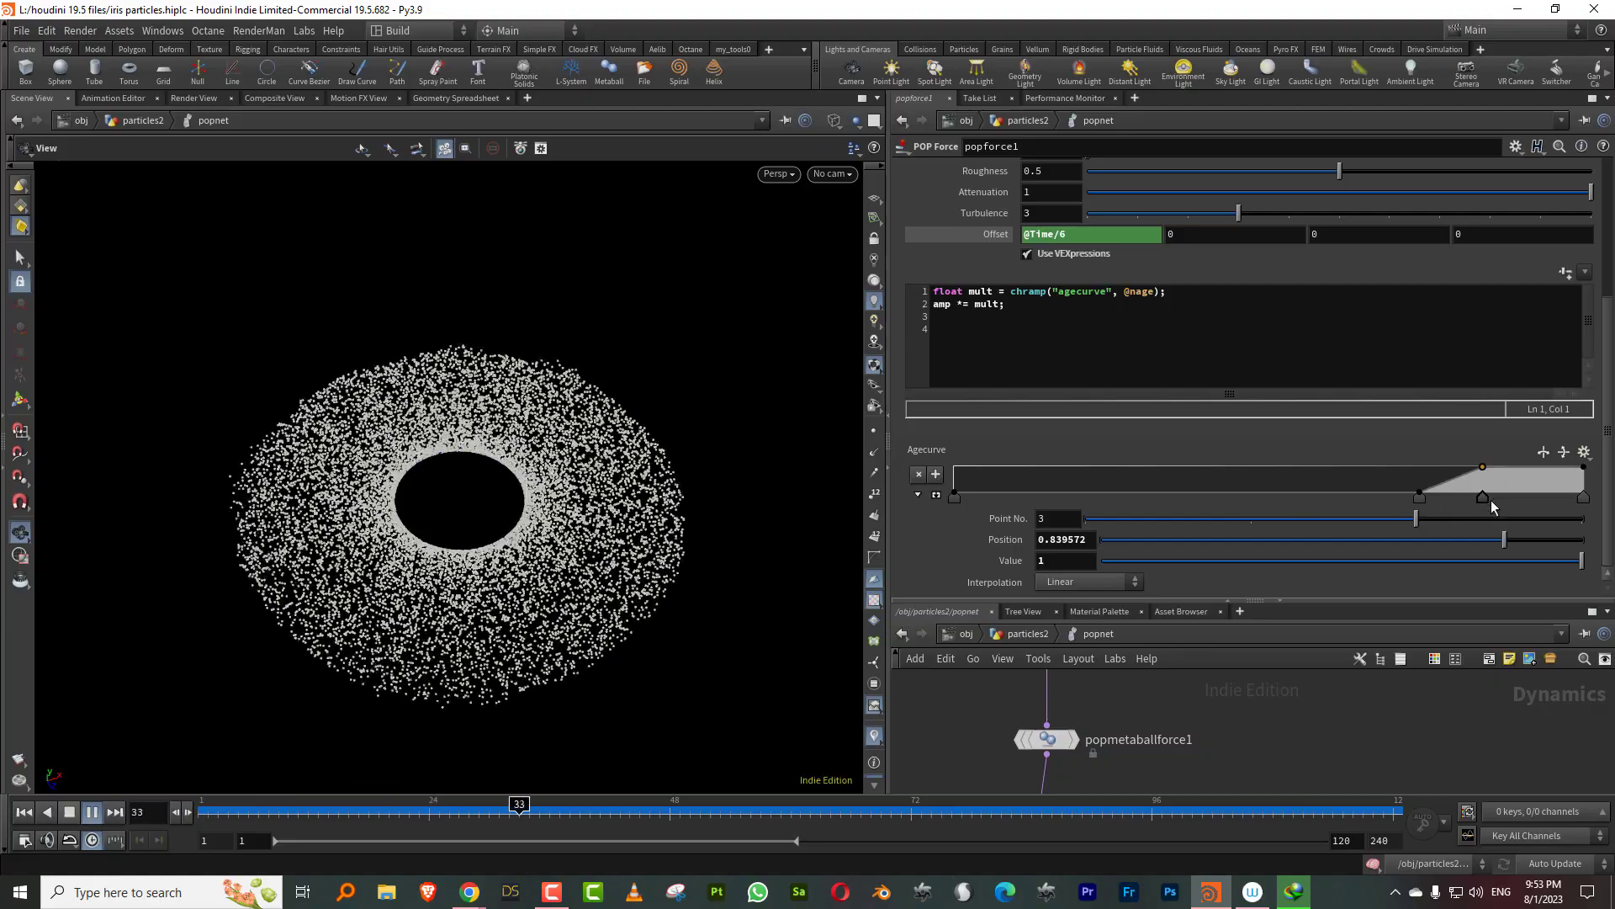
Step: Move the Agecurve rise earlier, with its value 1 point at position about 0.67 and the zero point just before it
drag(1481, 498, 1334, 499)
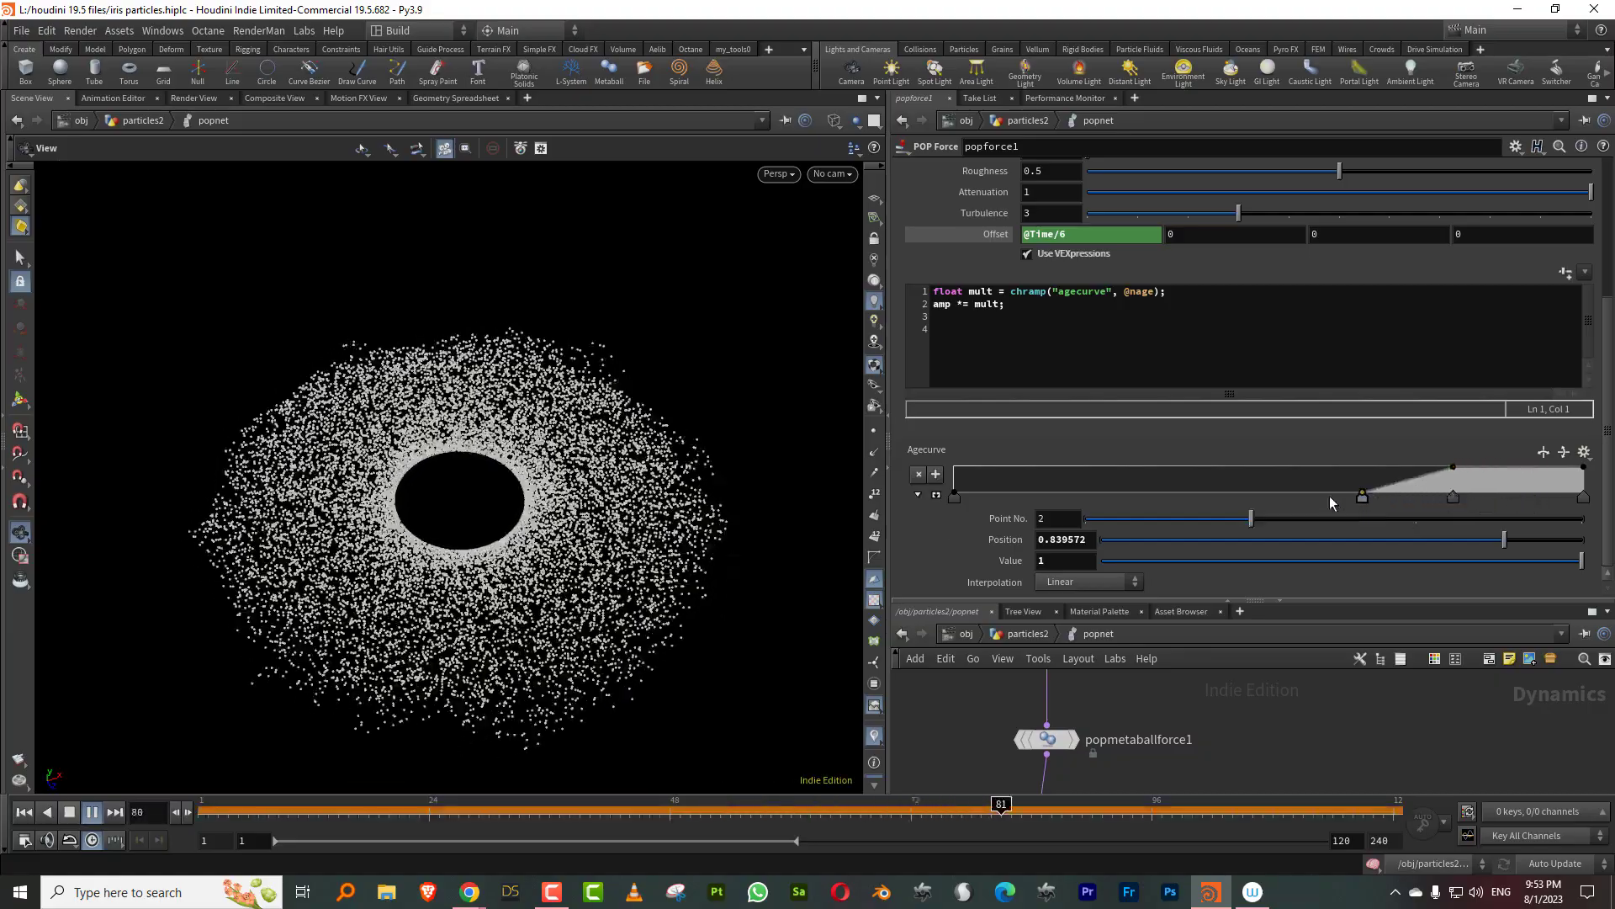
drag(1452, 499, 1378, 496)
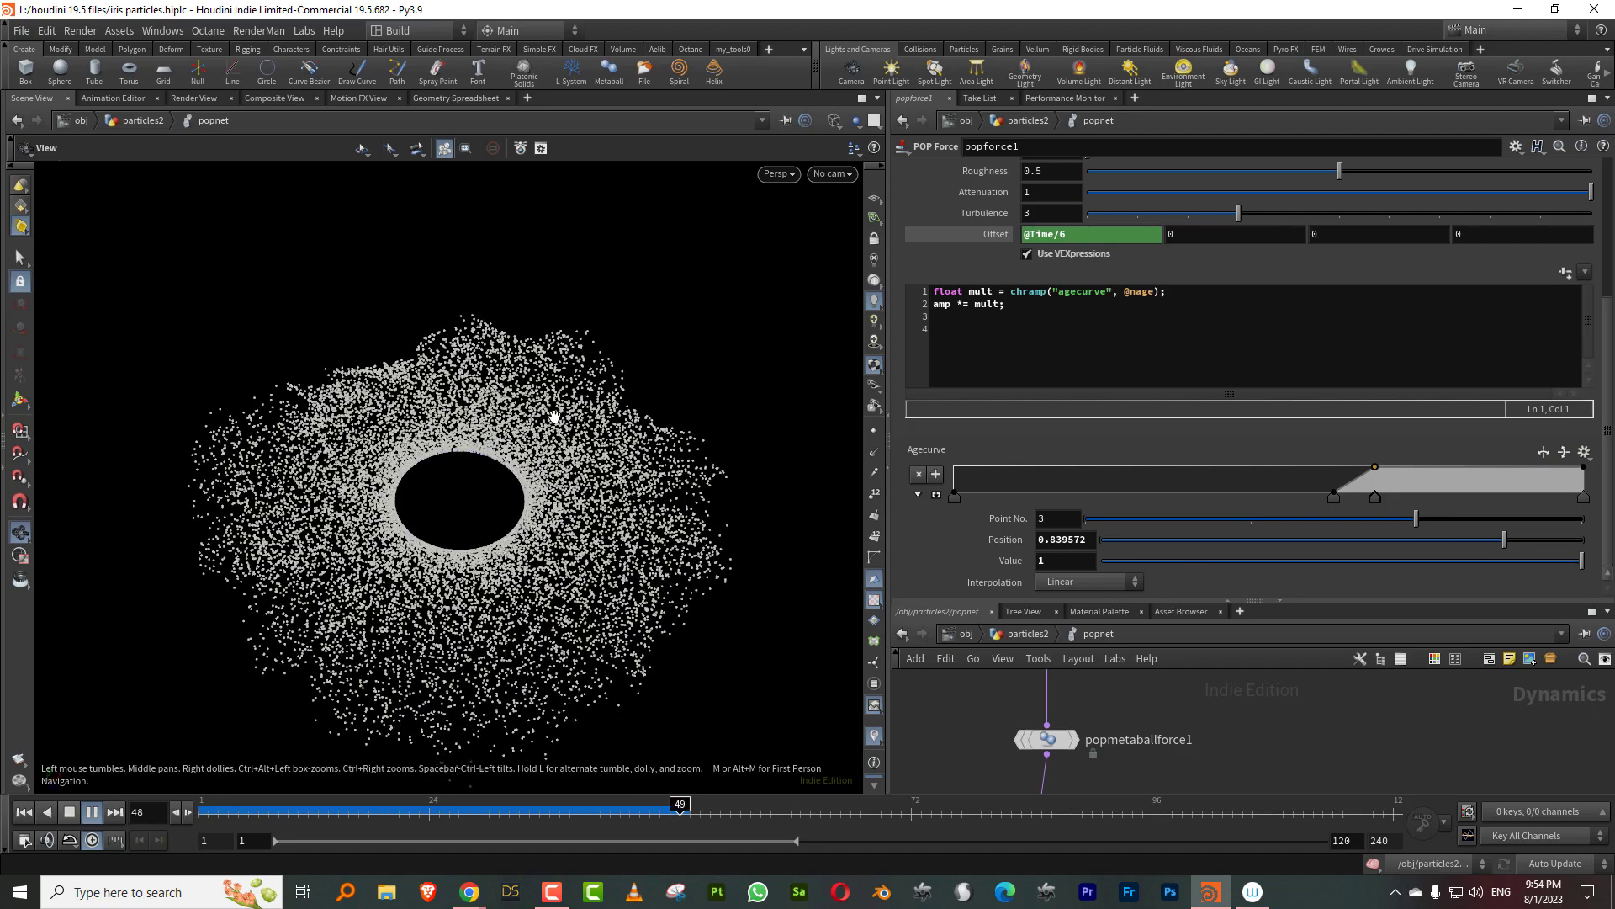
click(223, 811)
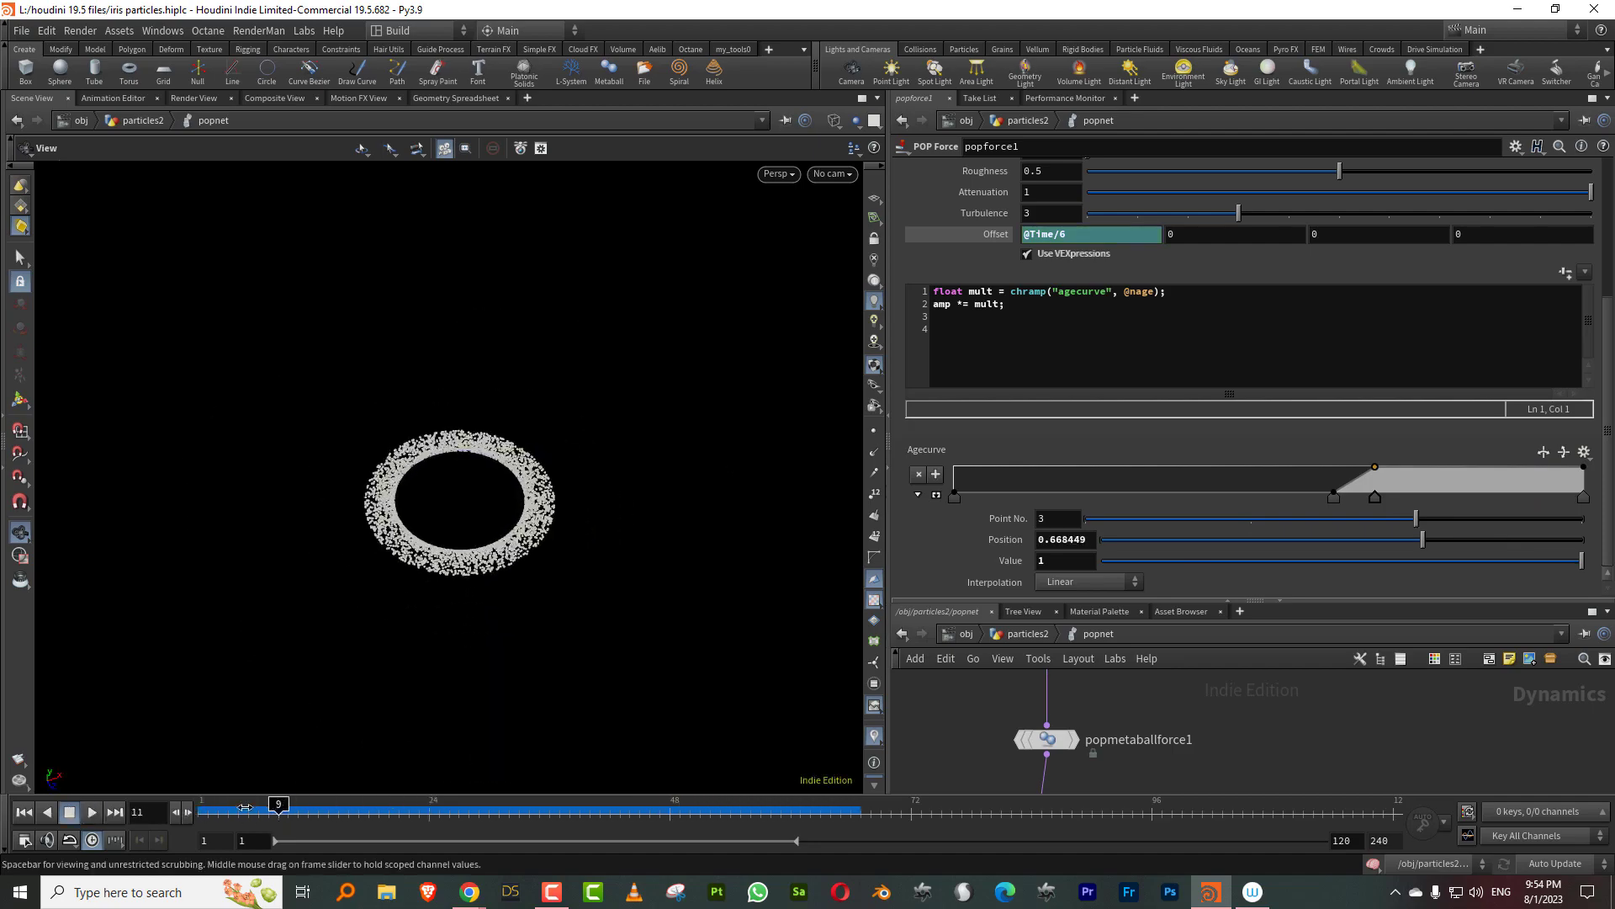
Step: Set popforce1's noise Amplitude to 2.35 and Swirl Size to 0.52, replay the simulation, and return to frame 1
scroll(1607, 409, up, 5)
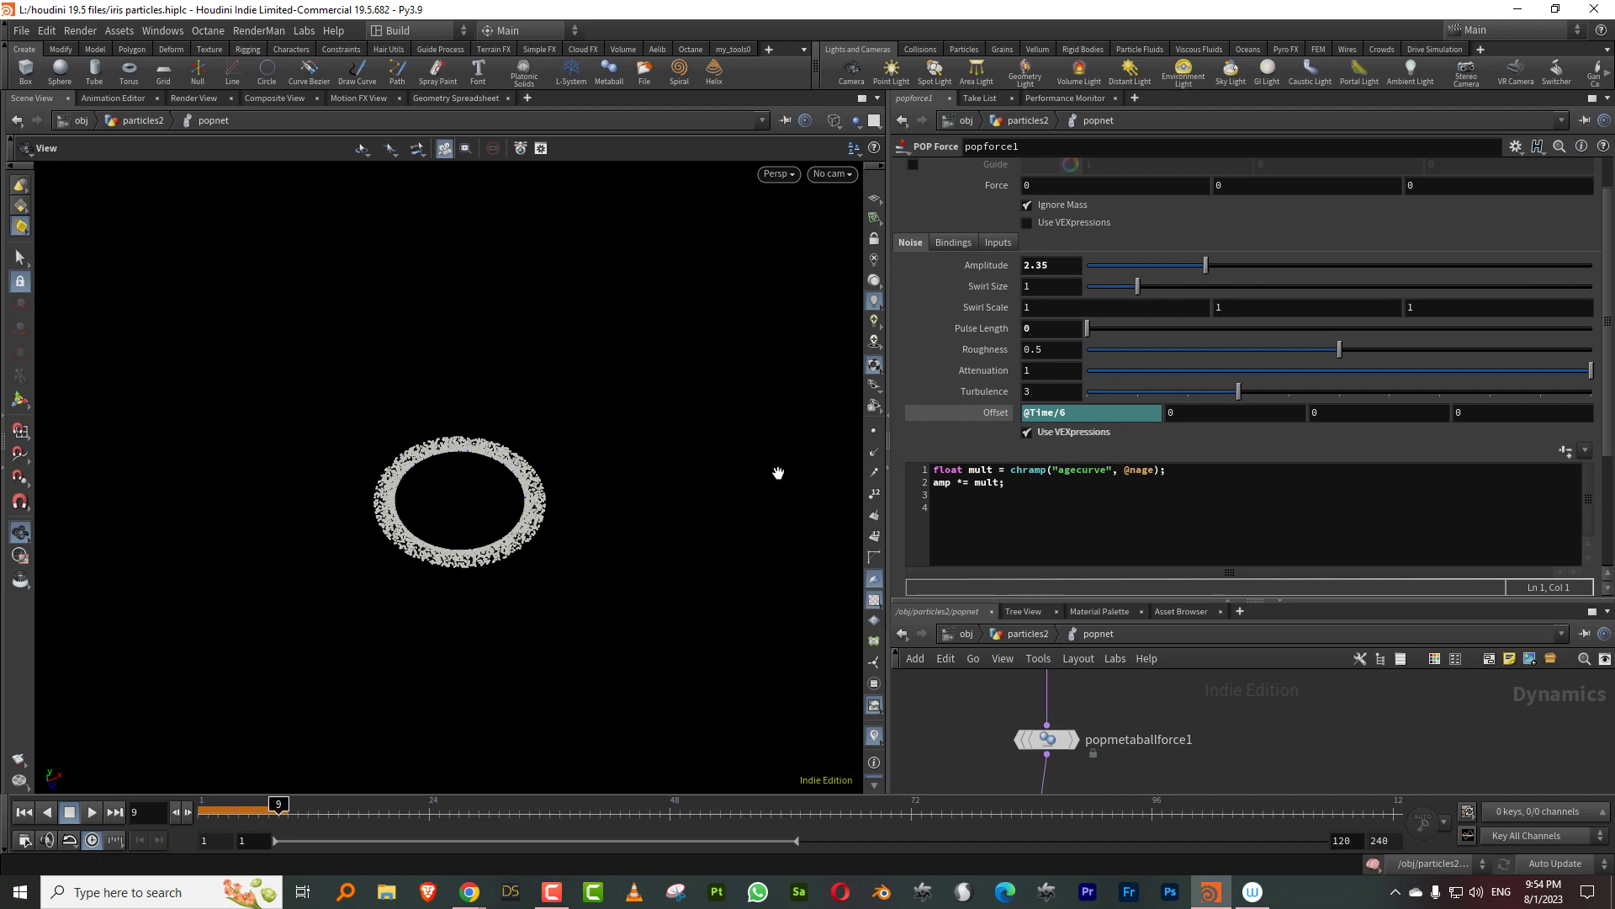
click(205, 813)
click(1114, 286)
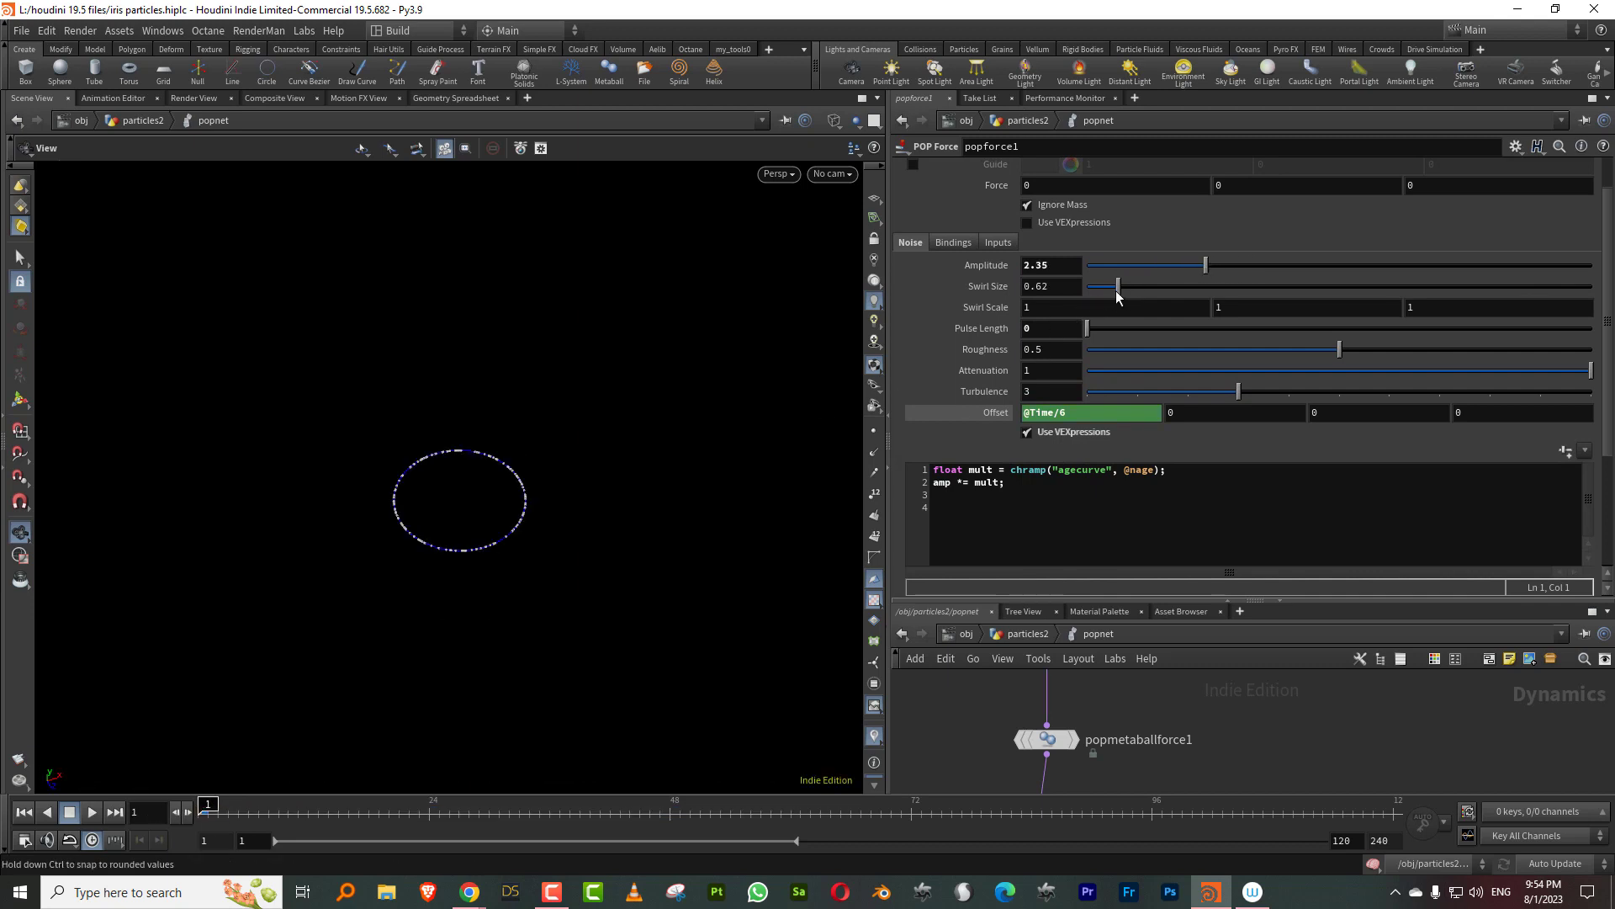
click(92, 811)
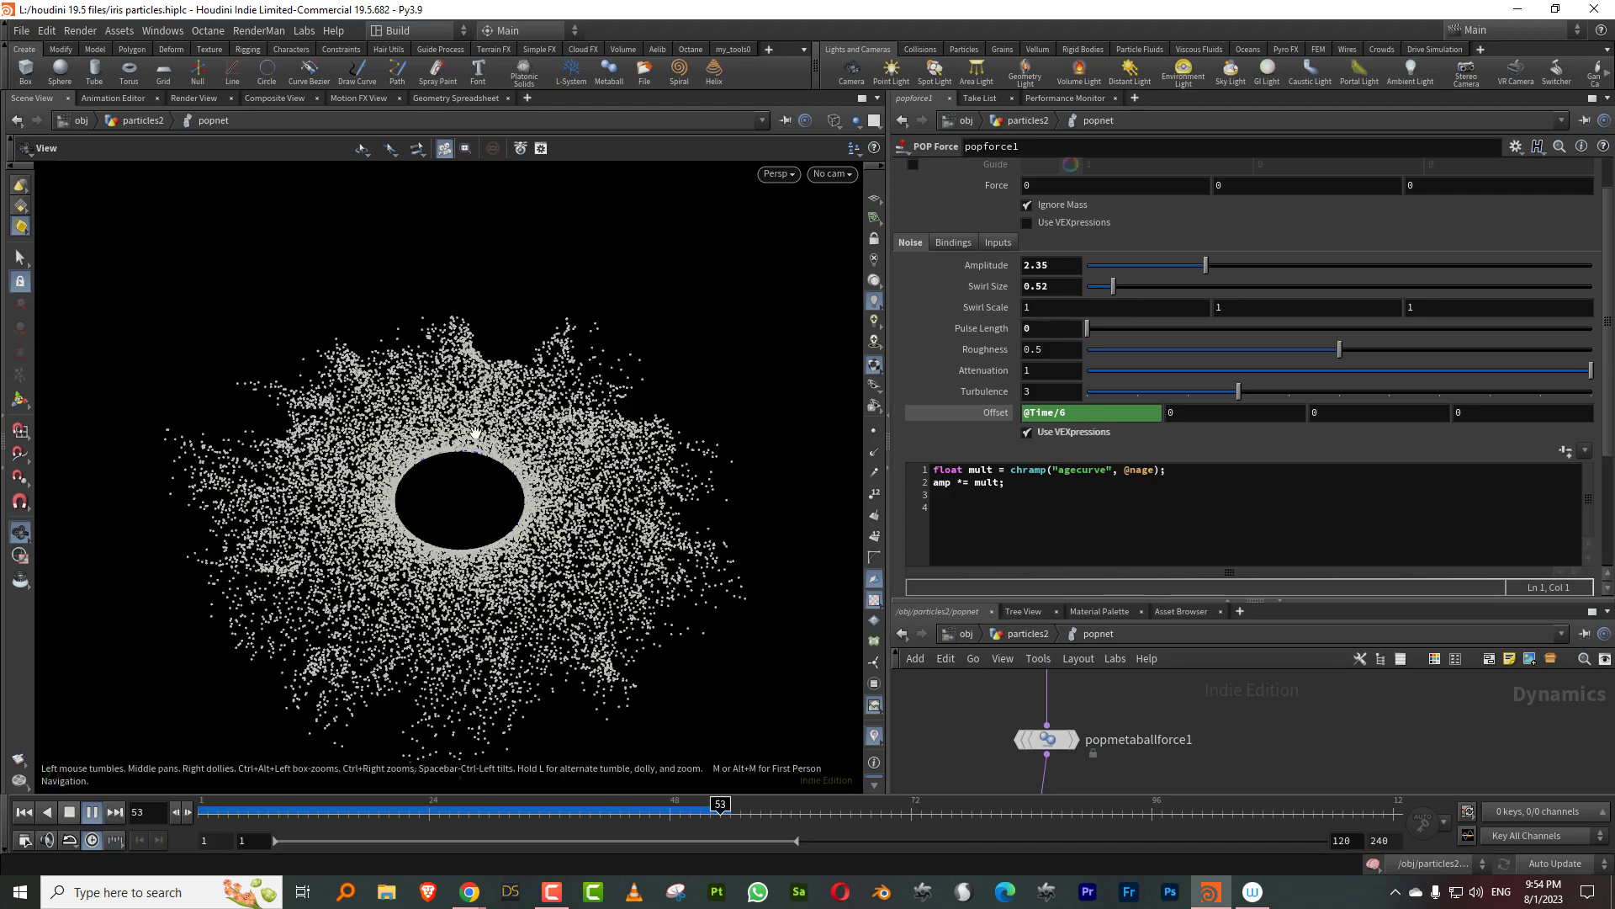
click(204, 813)
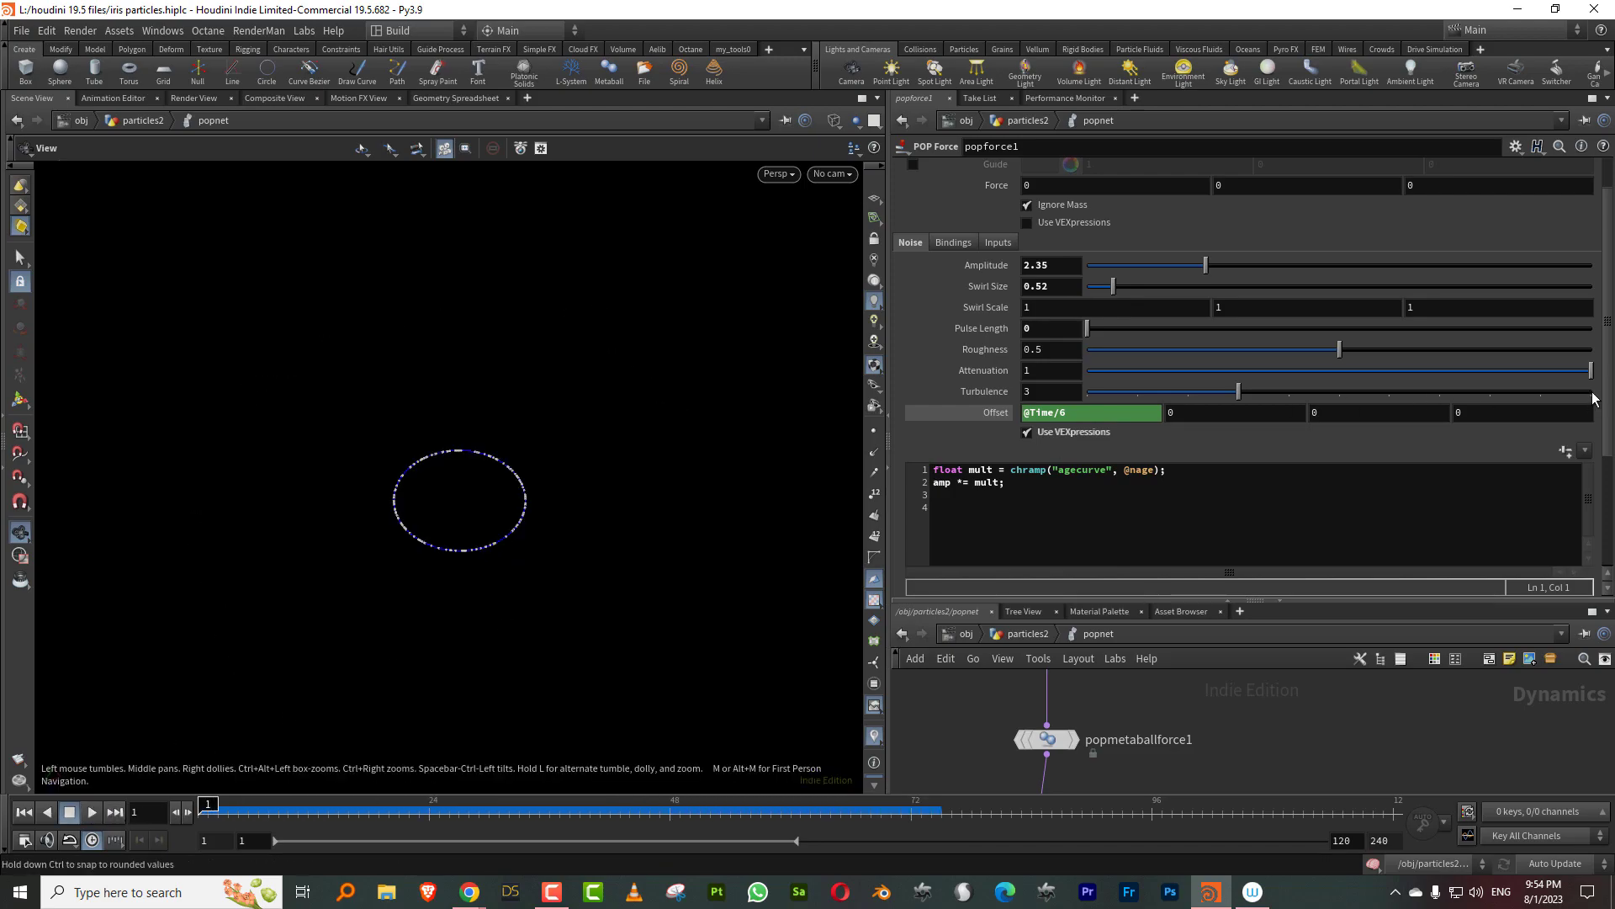
Step: Reverse the Agecurve ramp, play the simulation, and shift the two falloff points close to the ramp's start
scroll(1594, 399, down, 3)
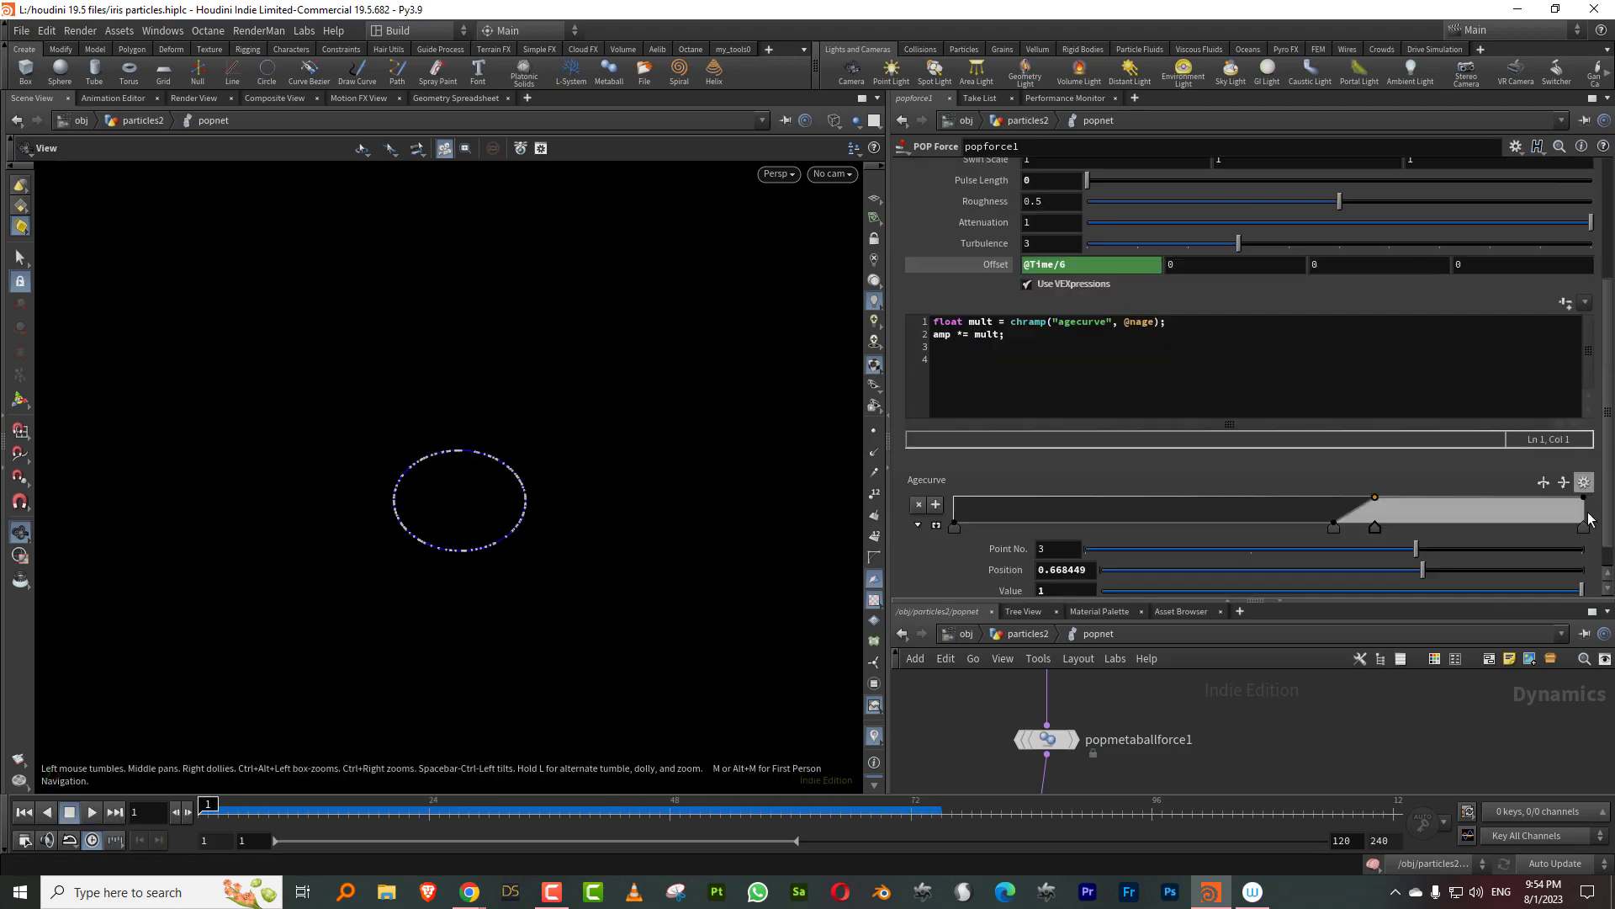
click(1547, 453)
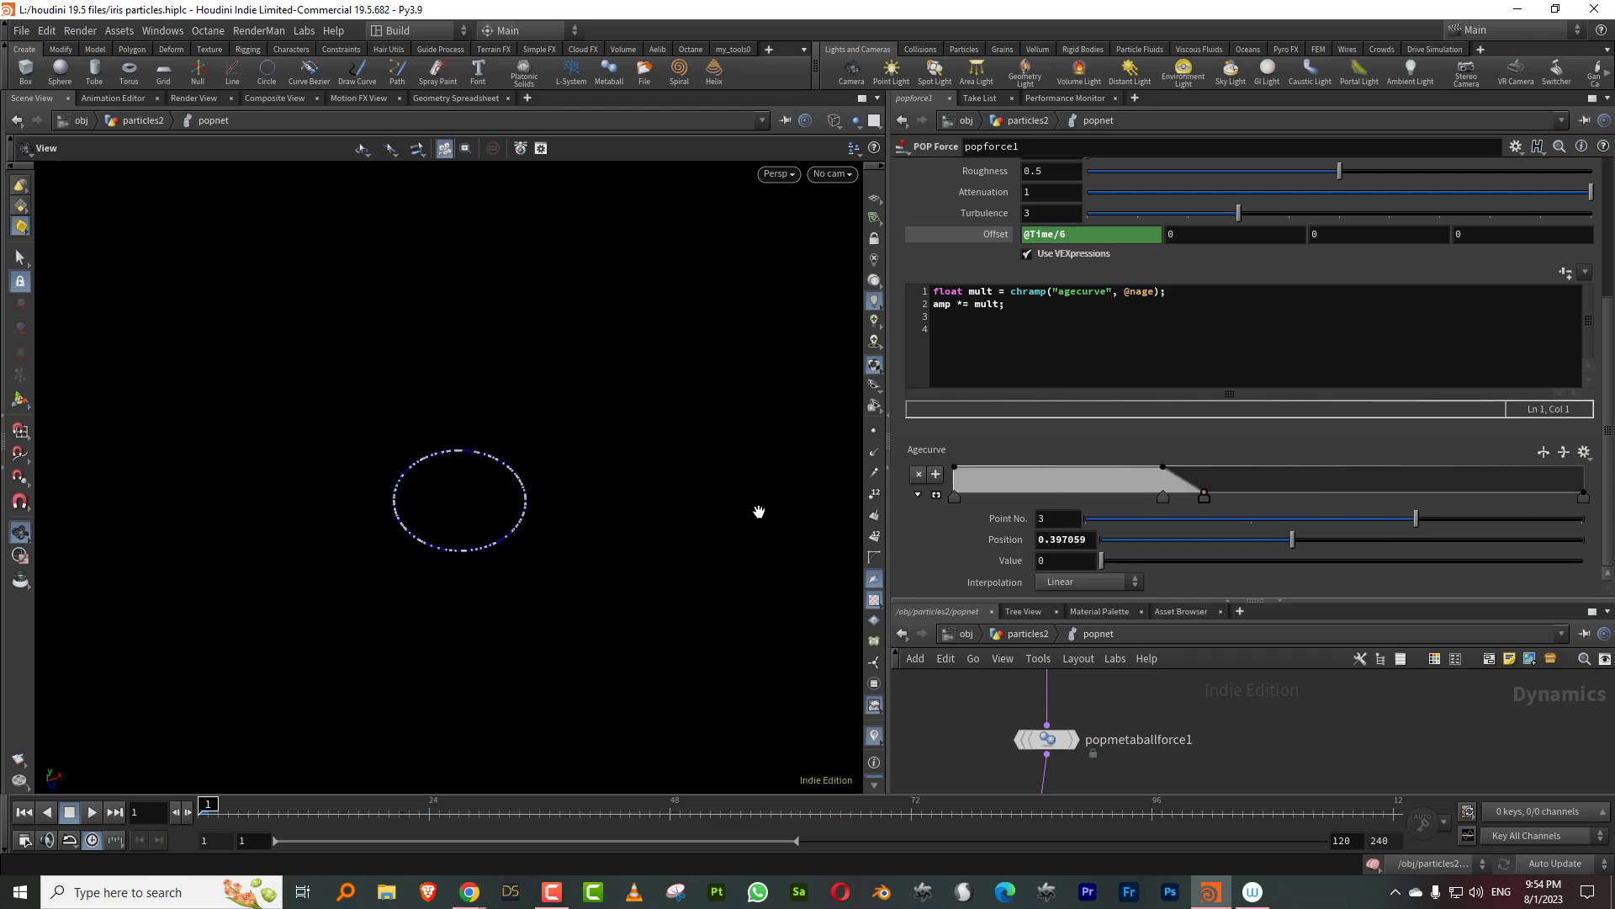
click(91, 812)
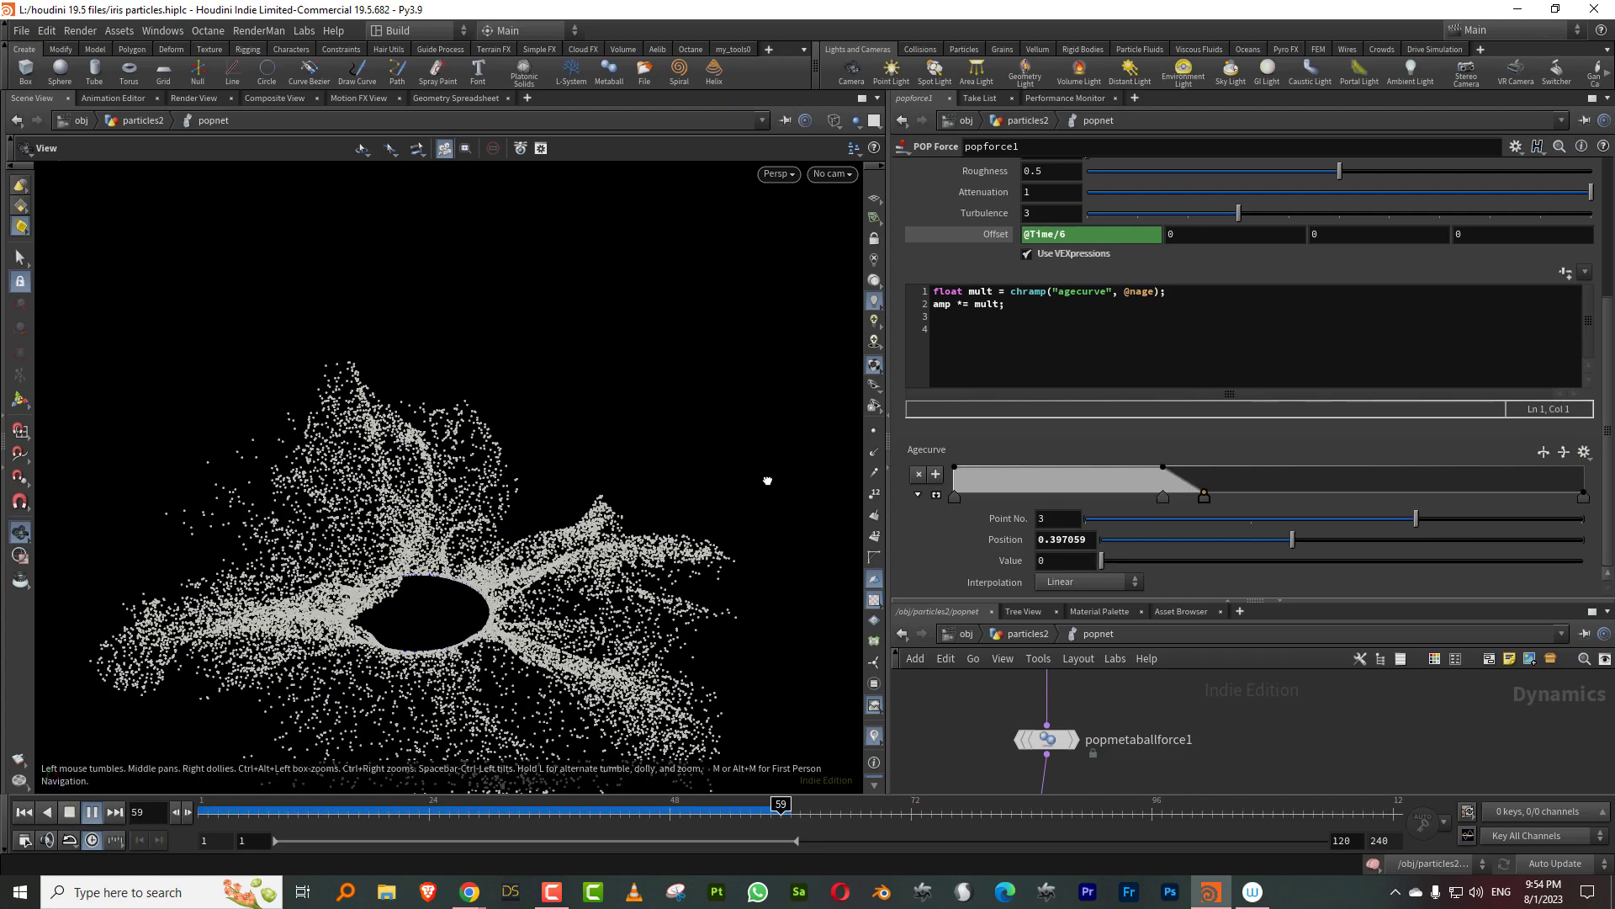
drag(1122, 498, 1037, 498)
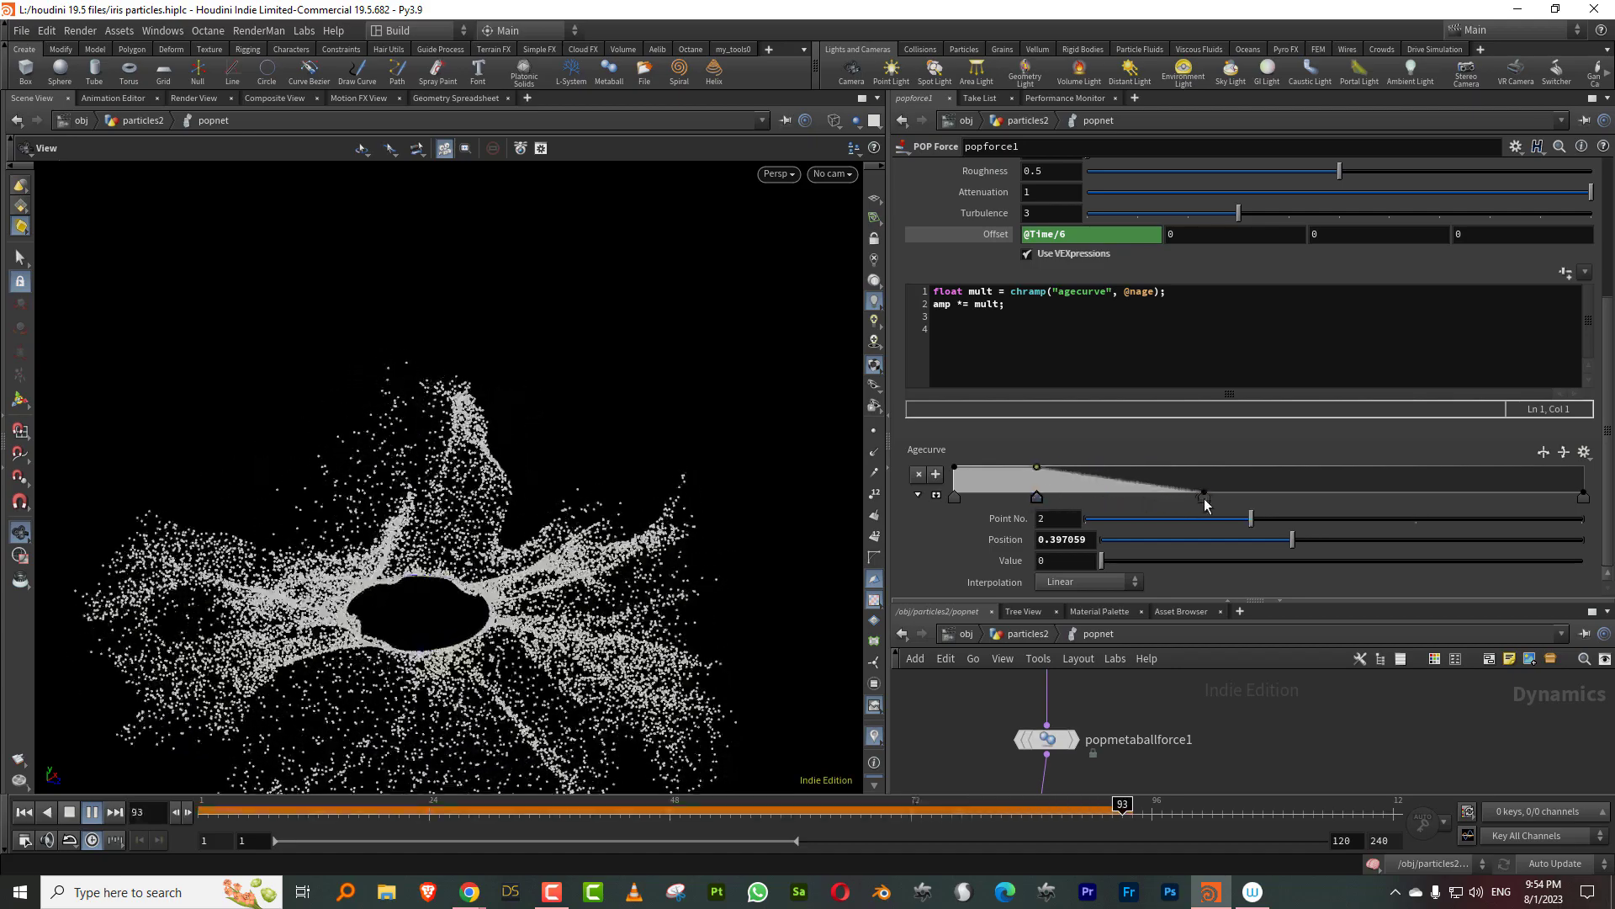
drag(1204, 498, 1063, 511)
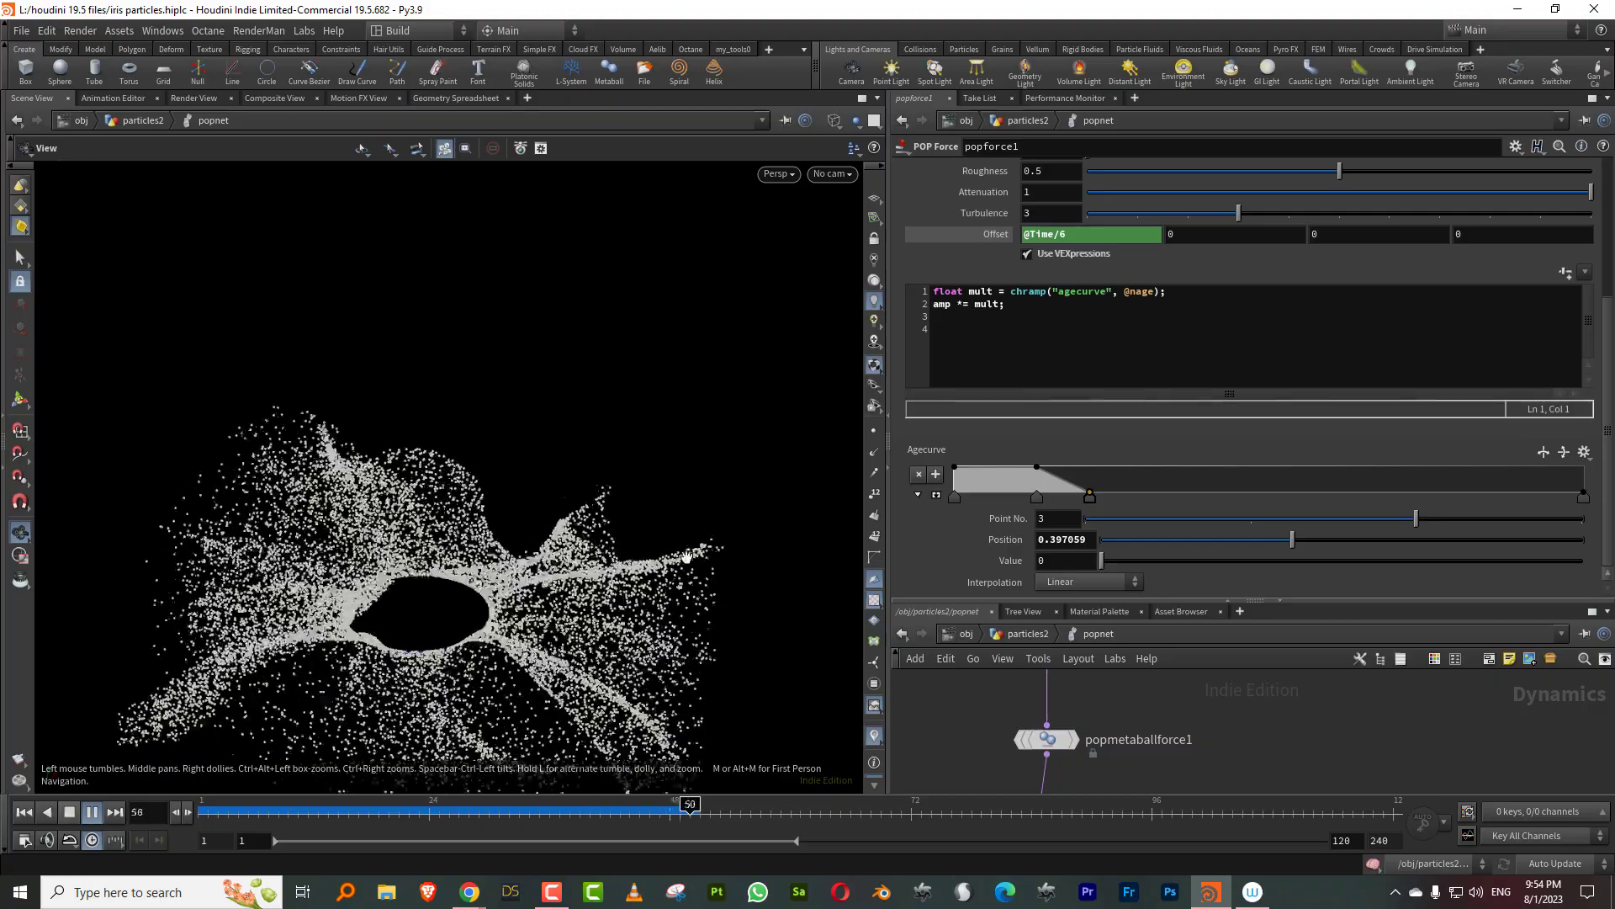
Step: Try stretching the Agecurve's full-strength section toward the end of the ramp while the simulation plays
drag(1089, 496, 1557, 496)
drag(1037, 497, 1317, 506)
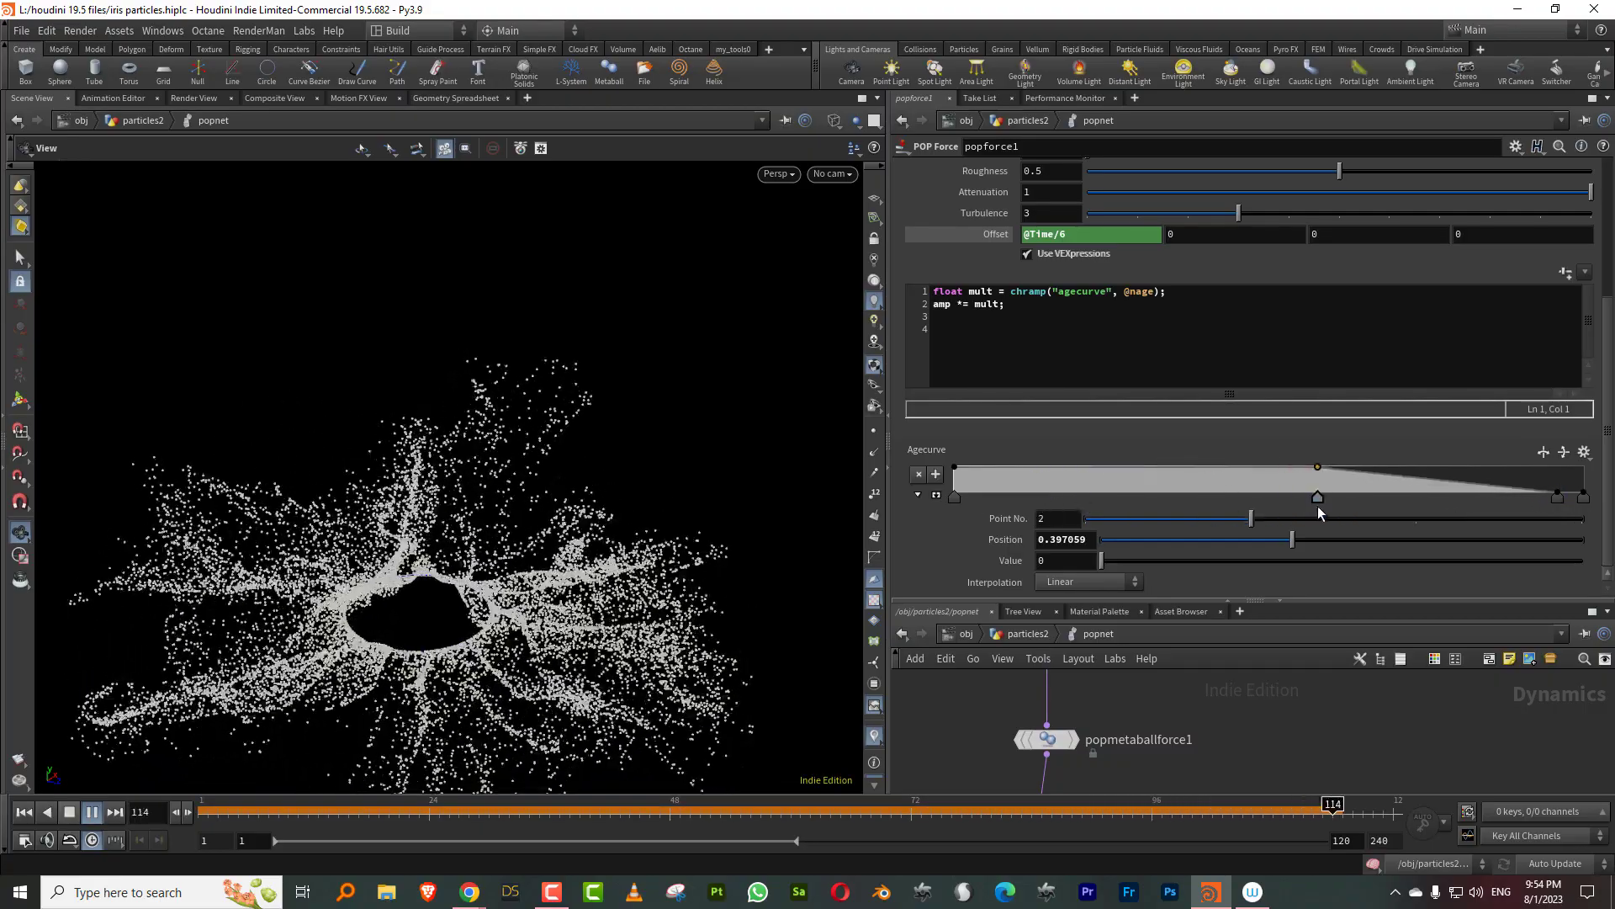
drag(1558, 500, 1583, 466)
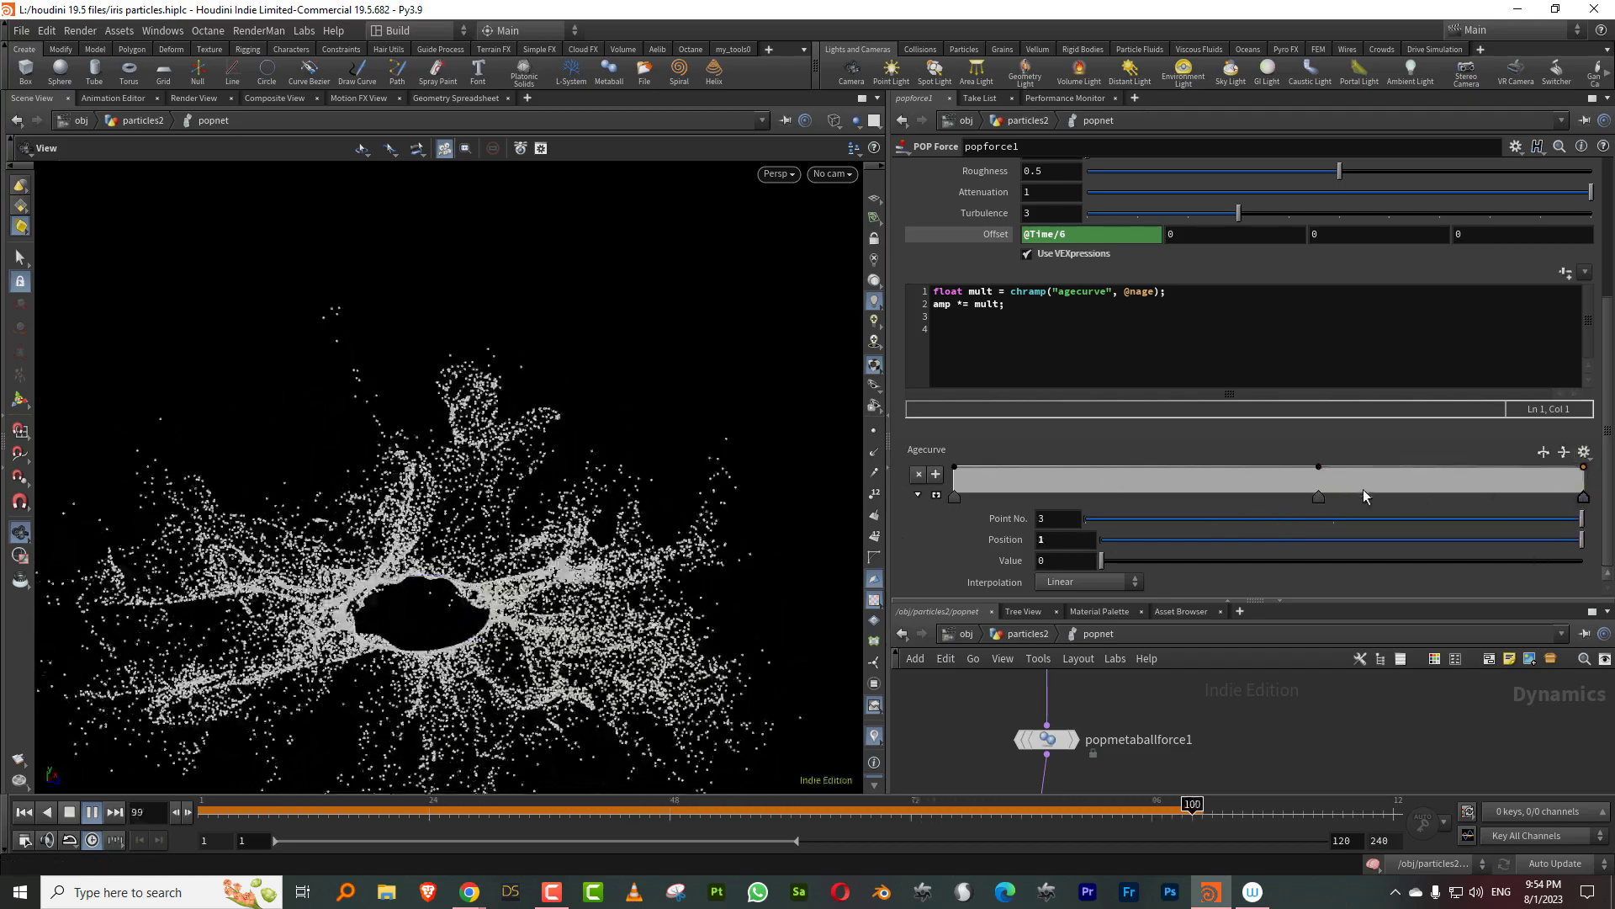
Step: Restore the Agecurve drop to zero and move both falloff points back toward the ramp's start
drag(1583, 488, 1444, 497)
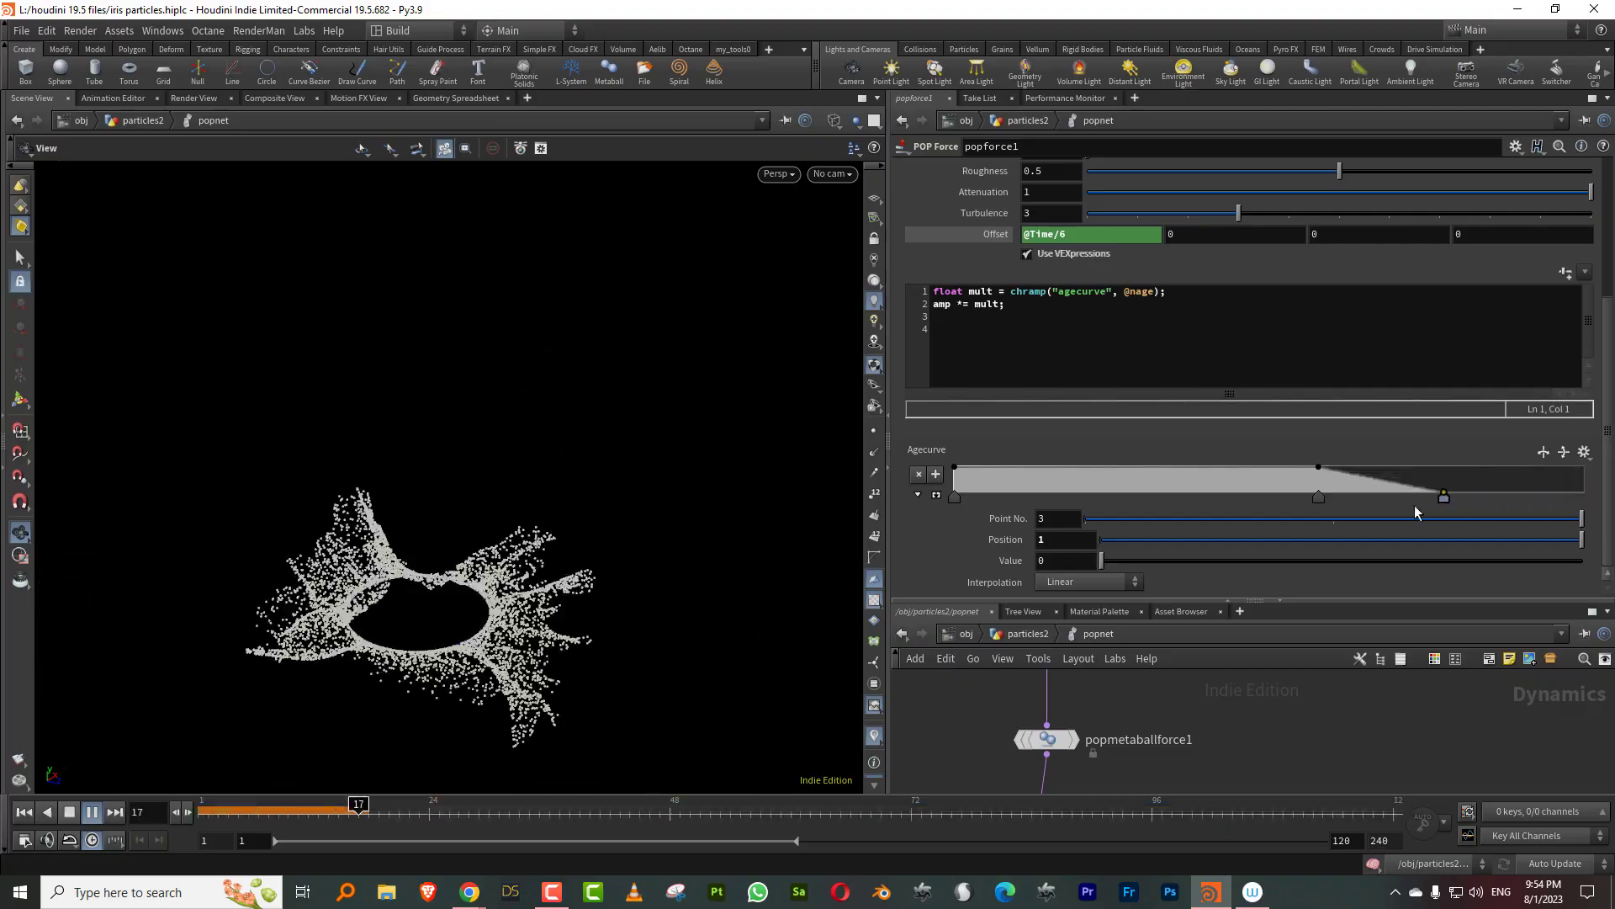
drag(1318, 497, 1047, 483)
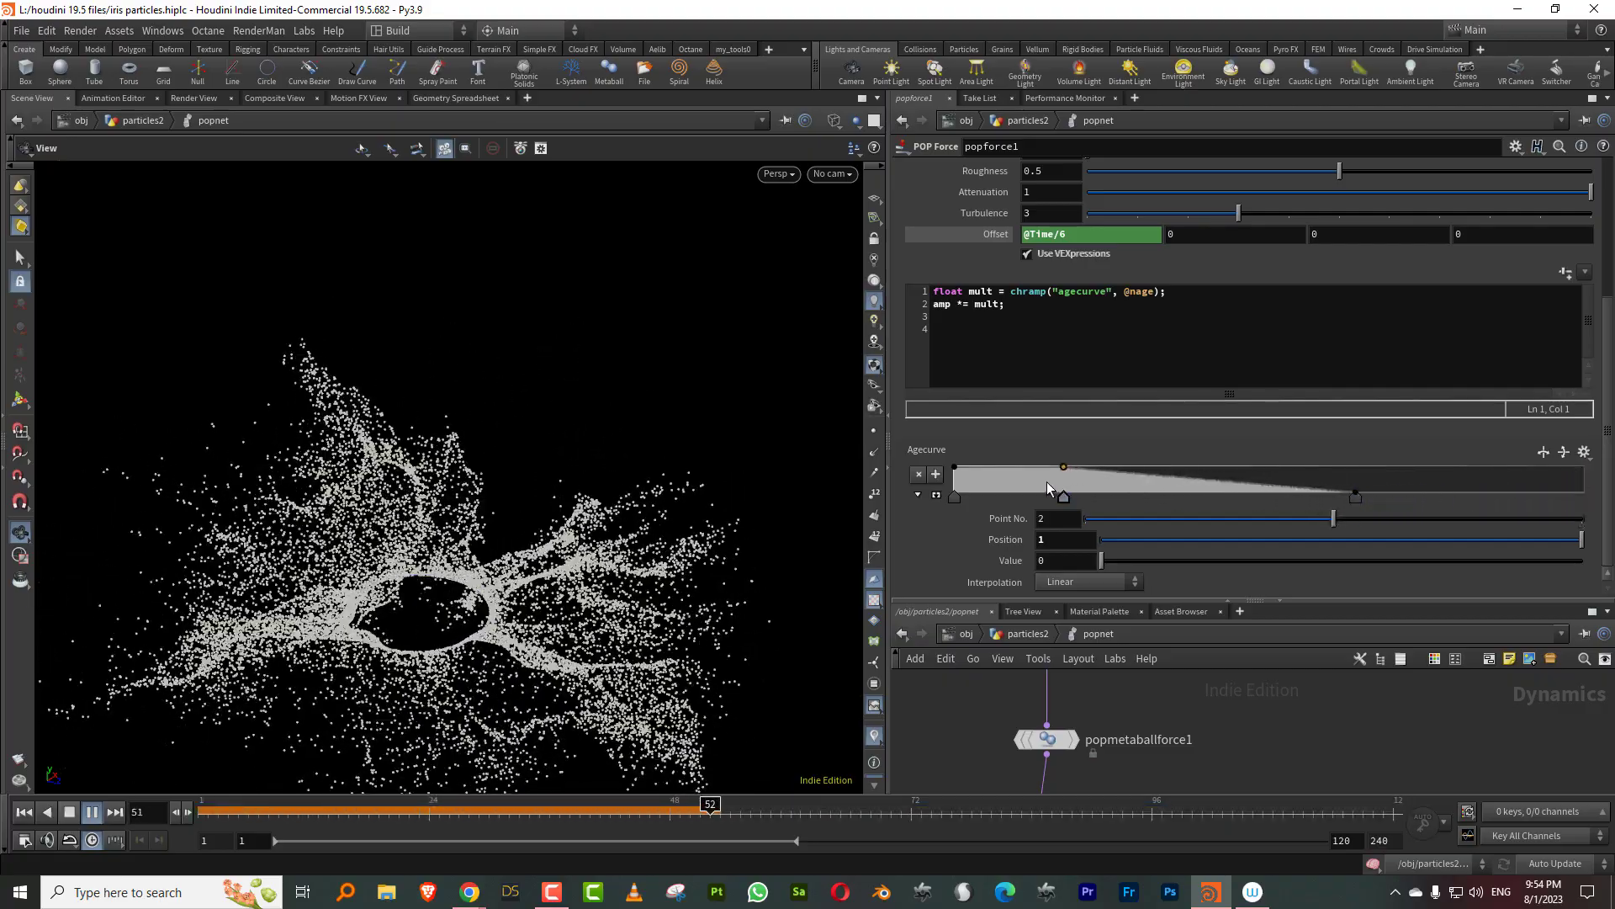
drag(1356, 502, 1105, 494)
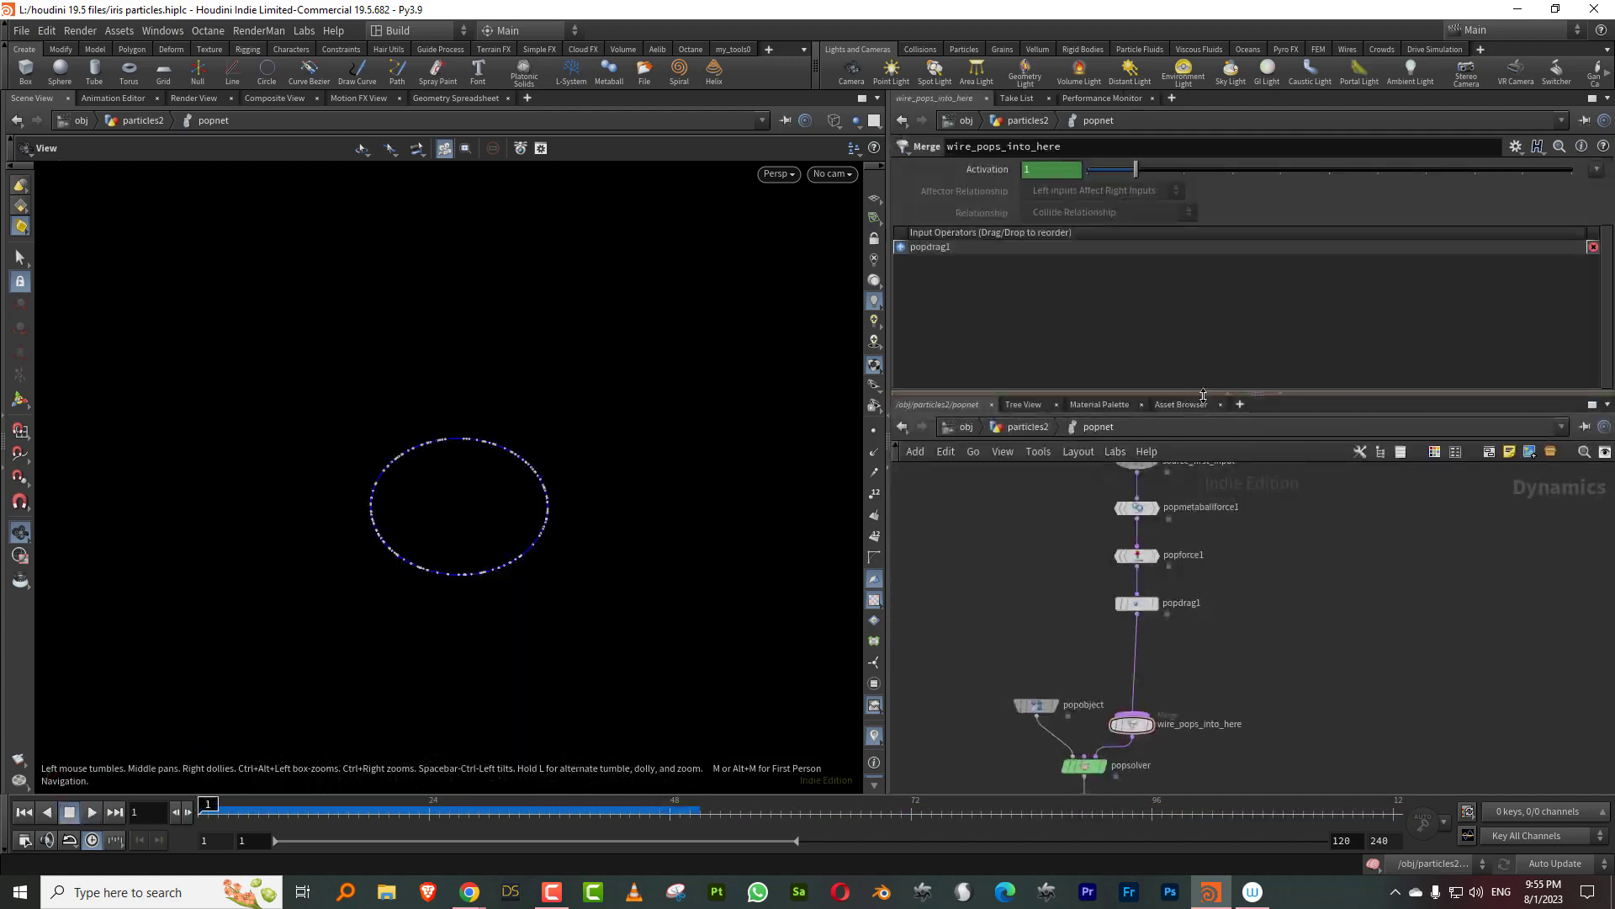
Step: Insert a POP Wrangle between popdrag1 and the wire_pops_into_here merge
drag(1191, 393, 1188, 323)
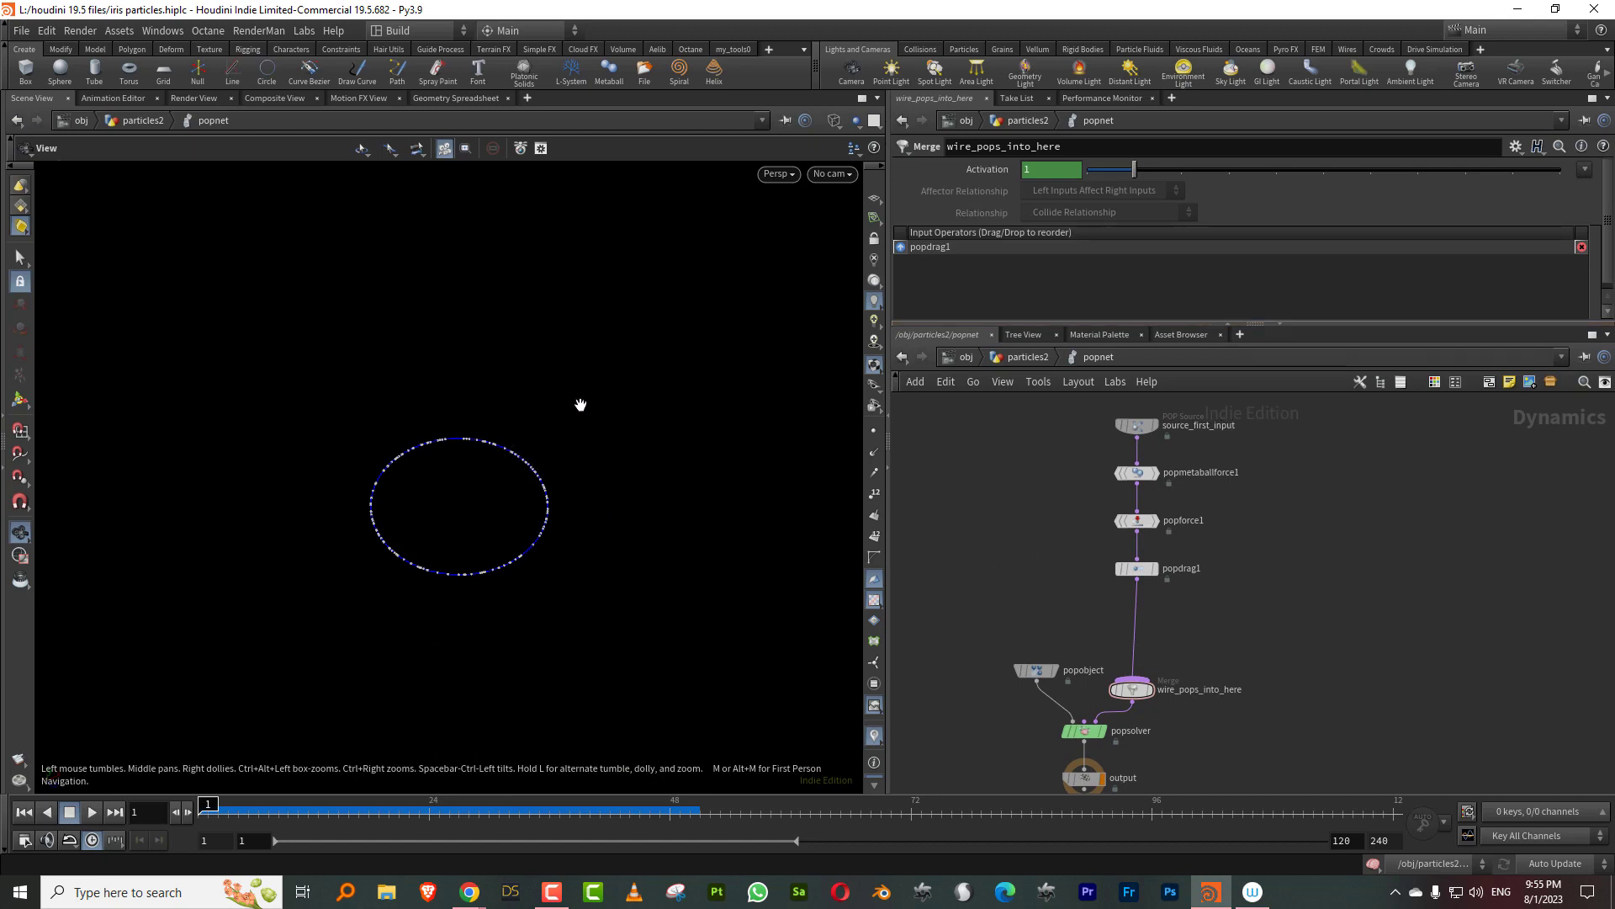
middle_drag(1172, 577, 1149, 529)
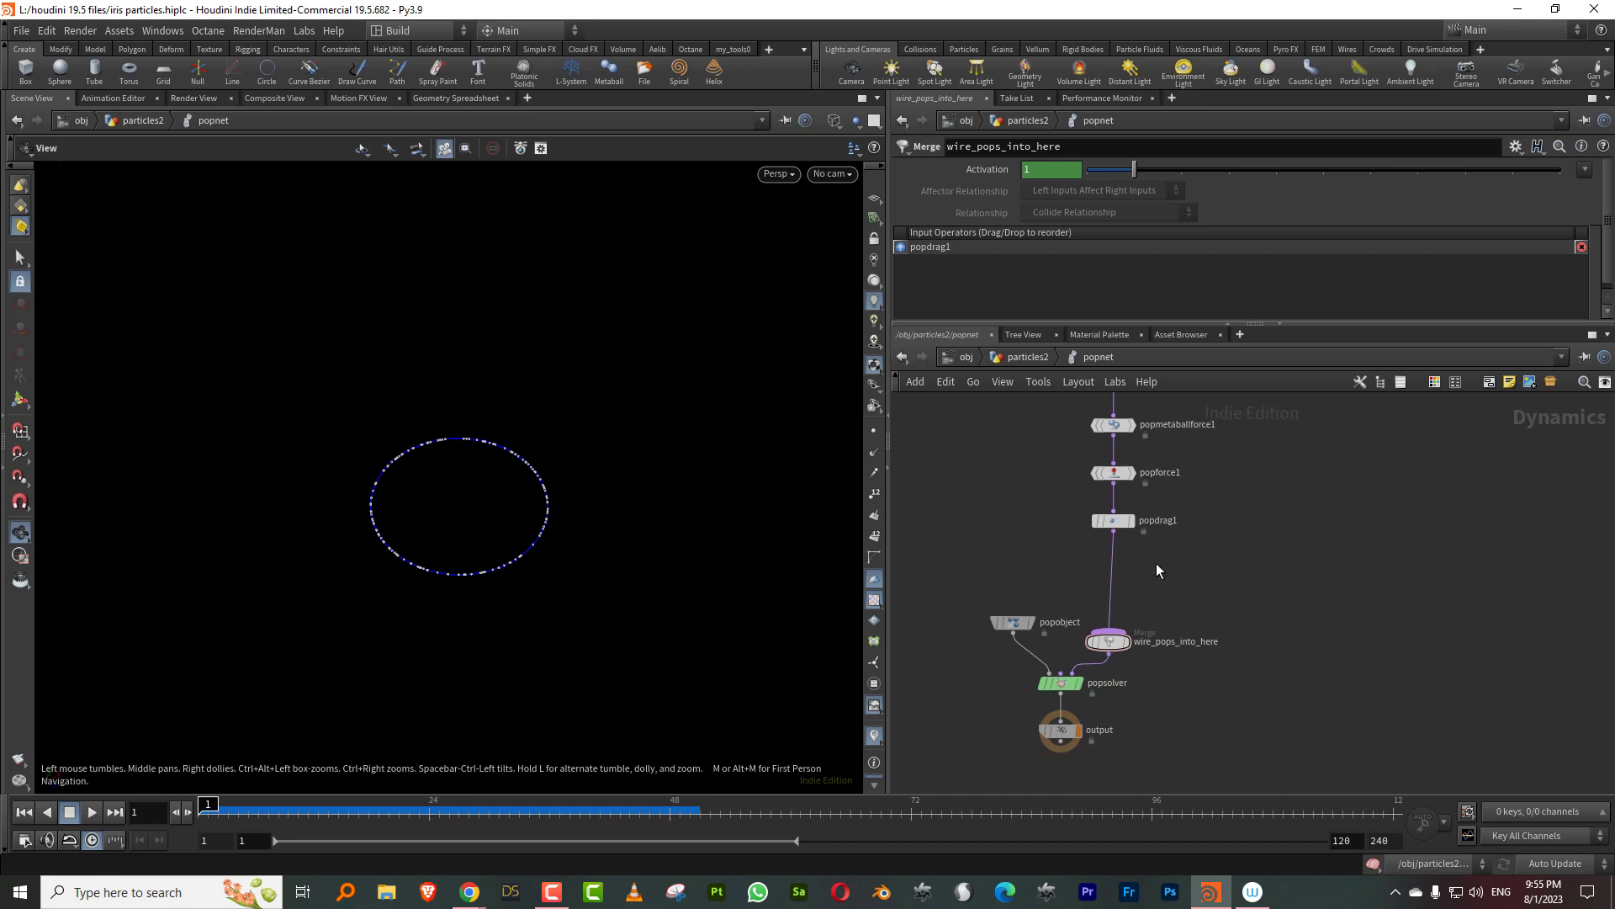
key(Tab)
text(wra)
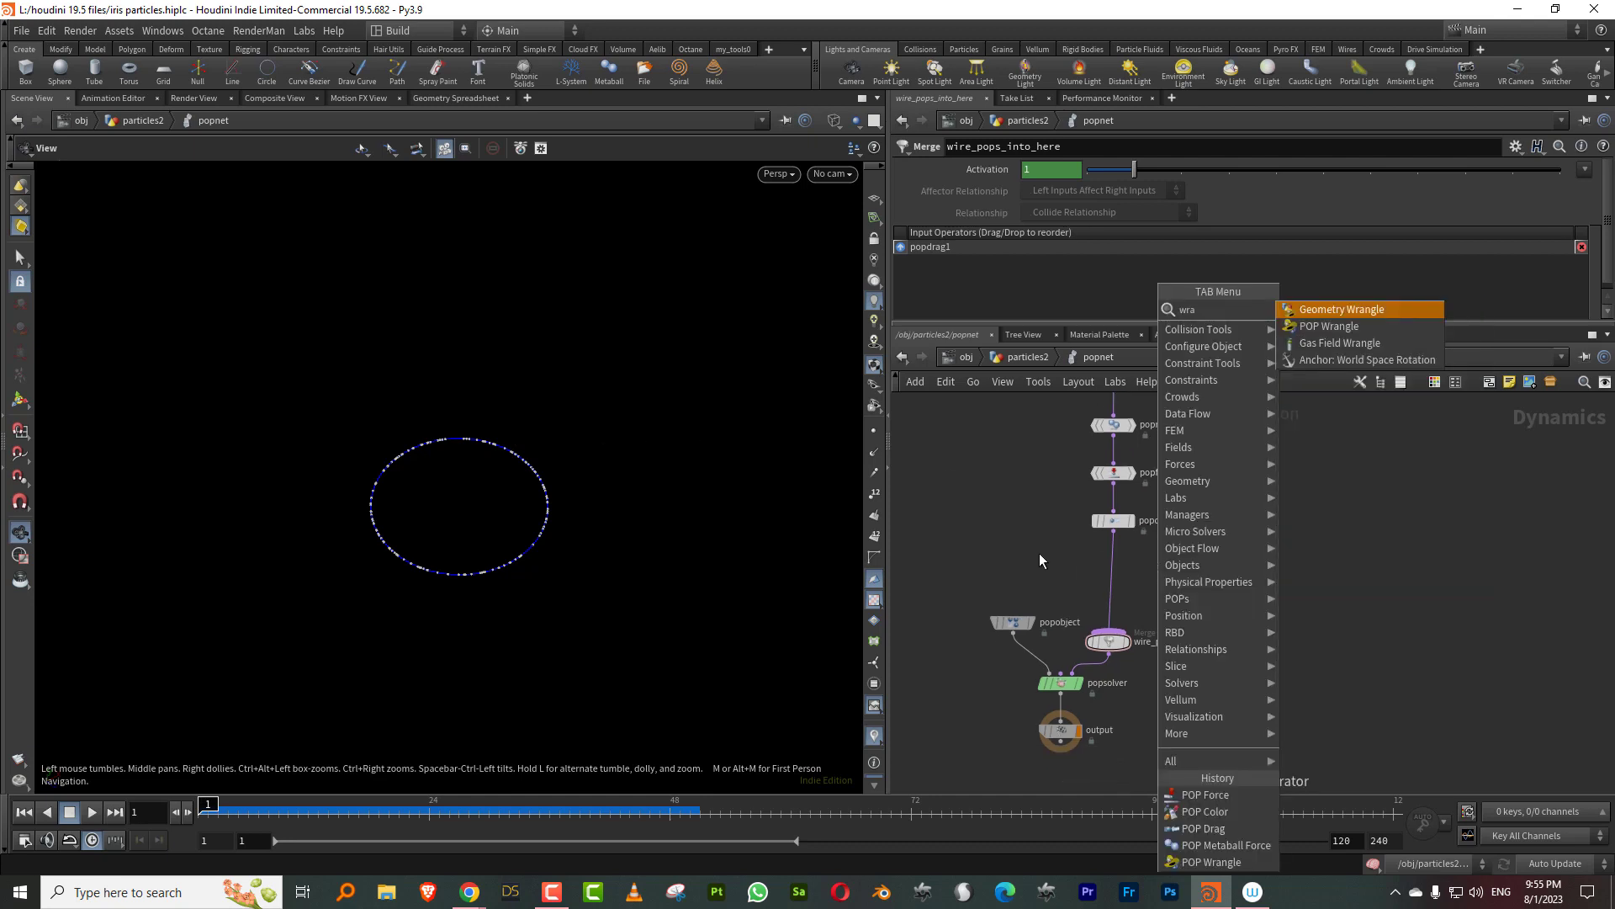
key(Escape)
key(Tab)
text(wrang)
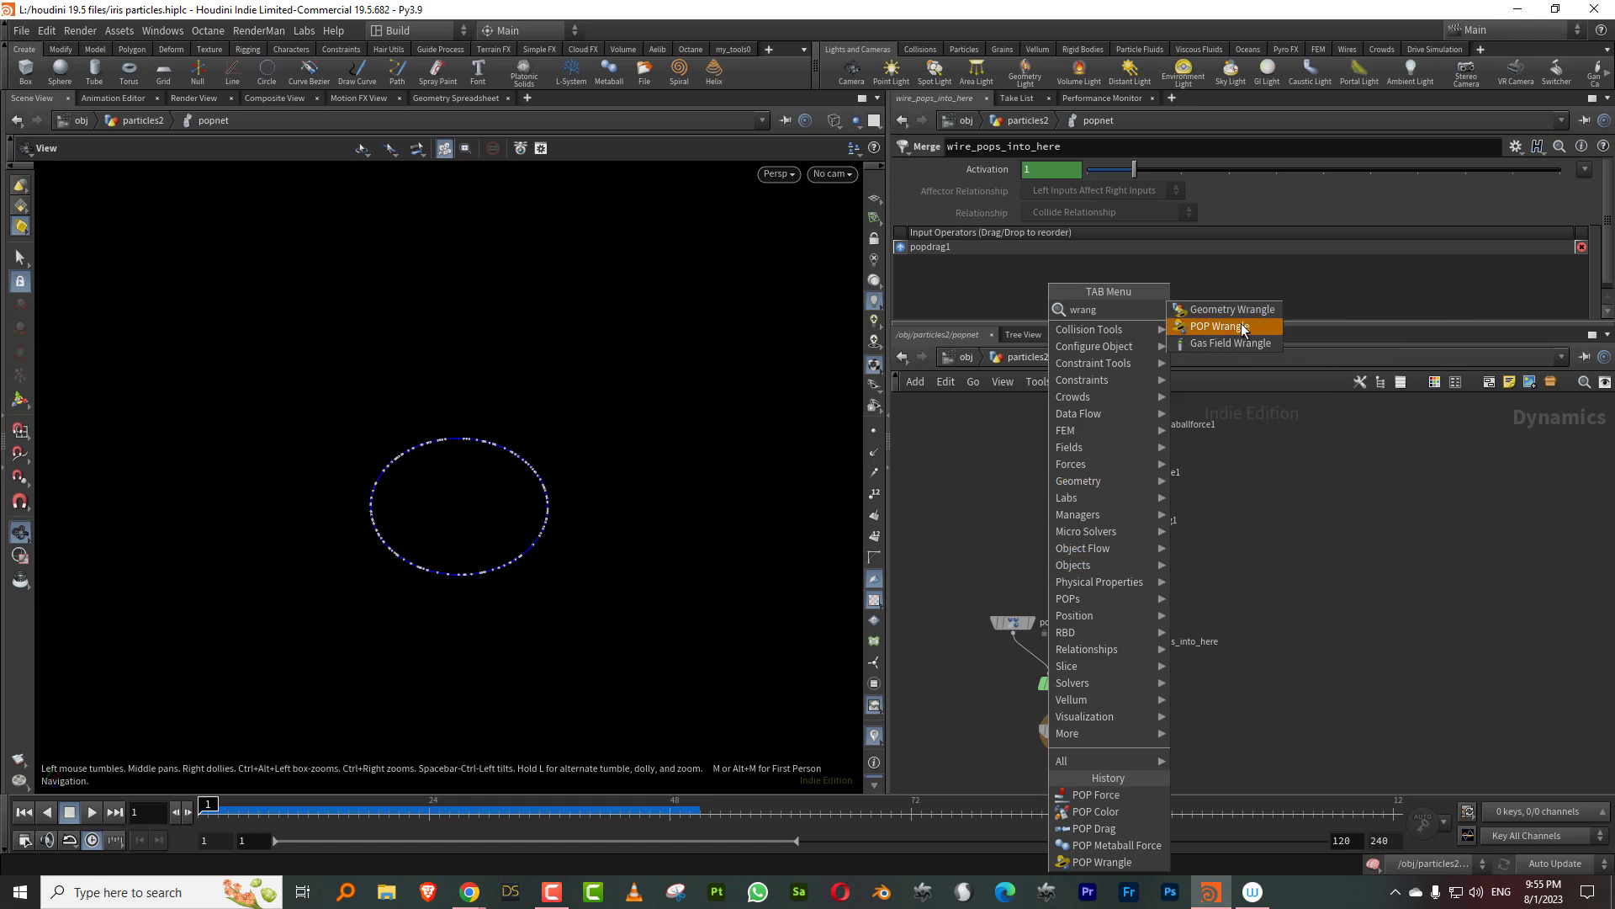
click(1242, 332)
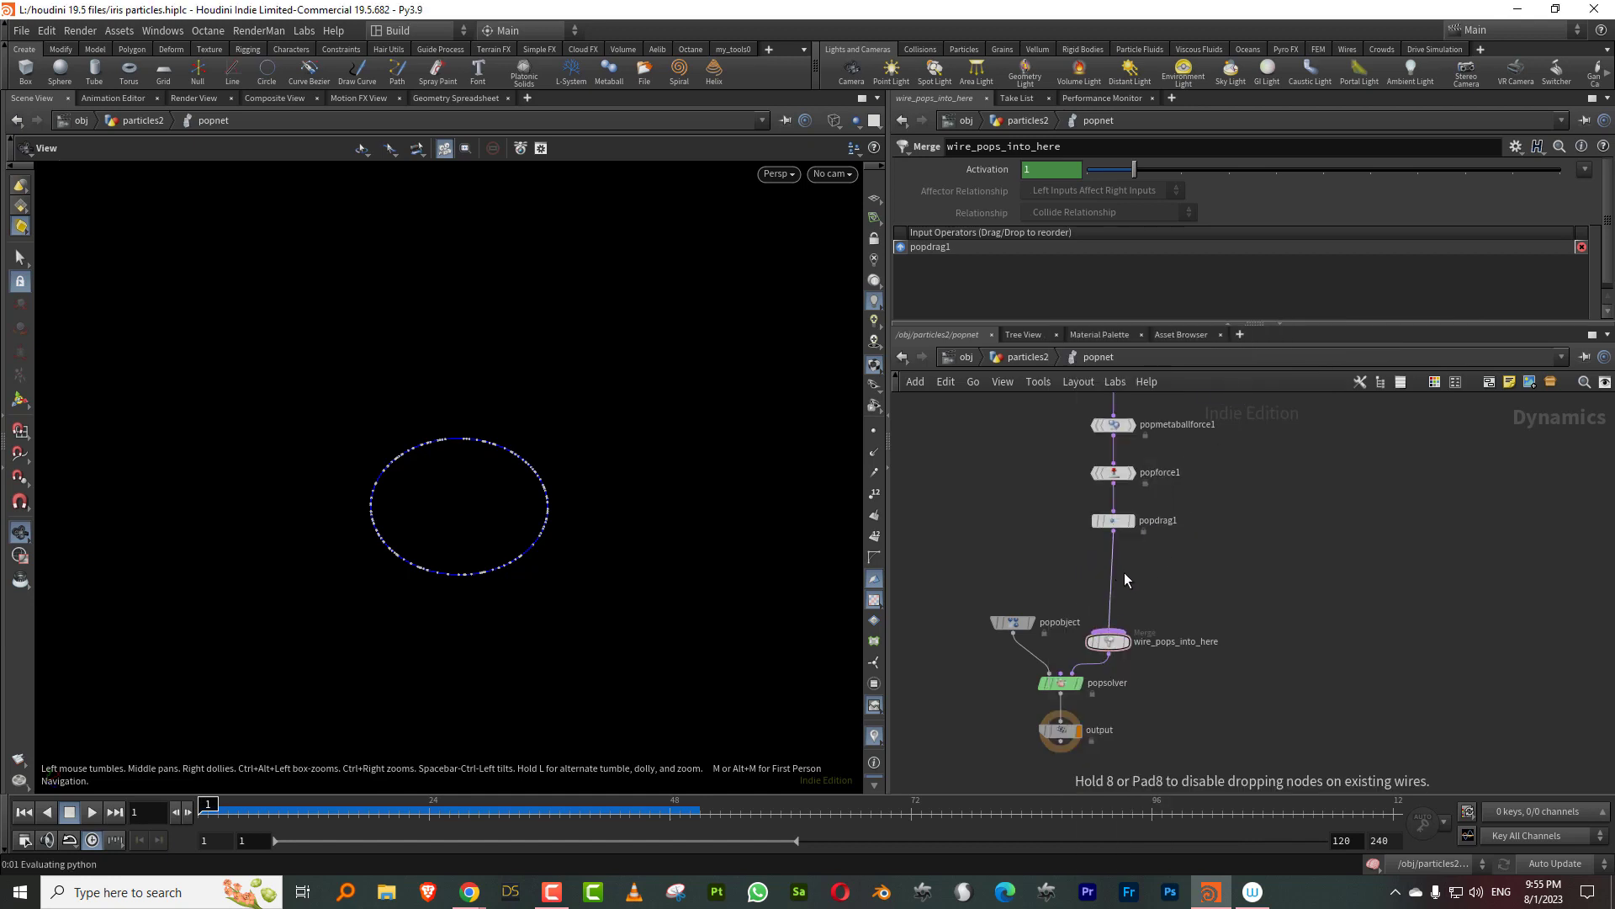
click(1121, 570)
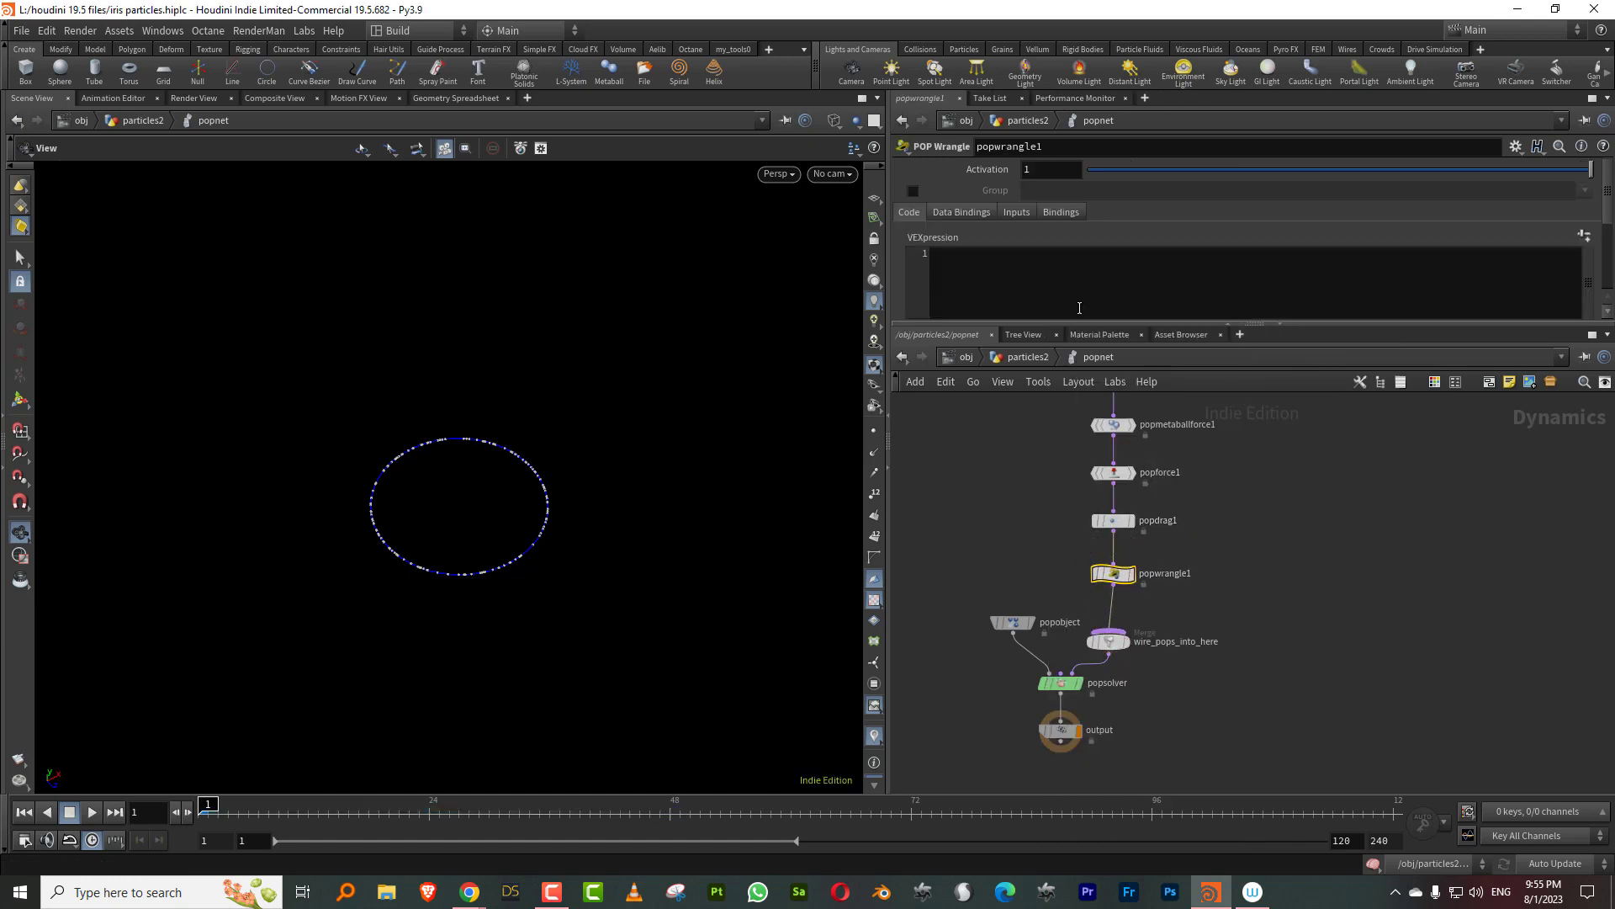
drag(1074, 324, 1073, 413)
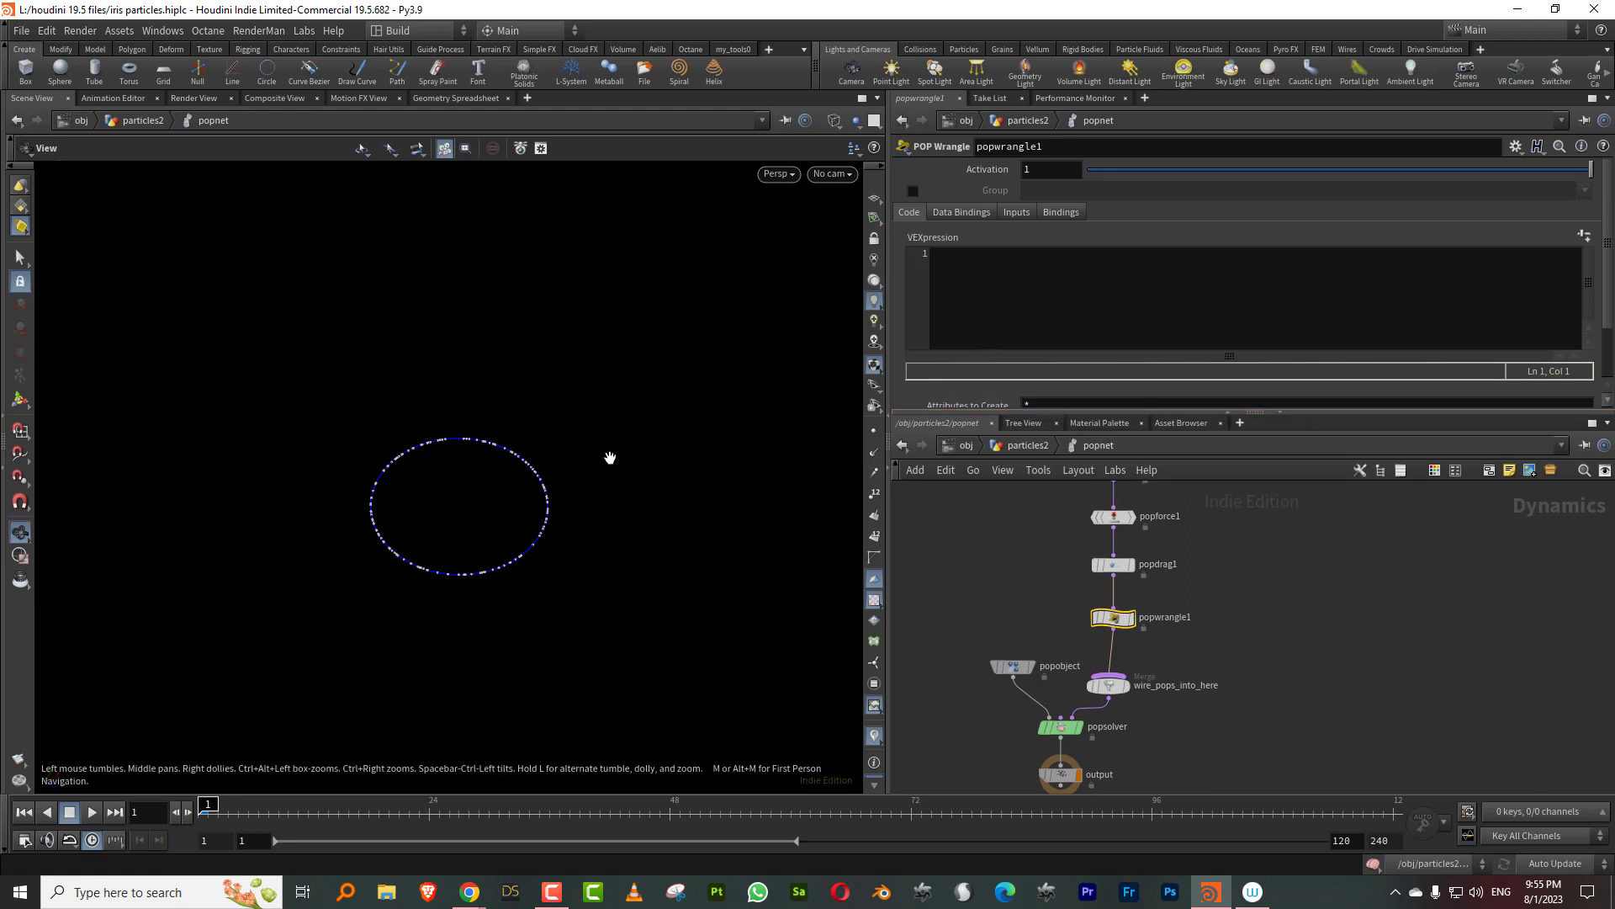
Step: Set popwrangle1's Input 1 to Second Context Geometry
click(994, 265)
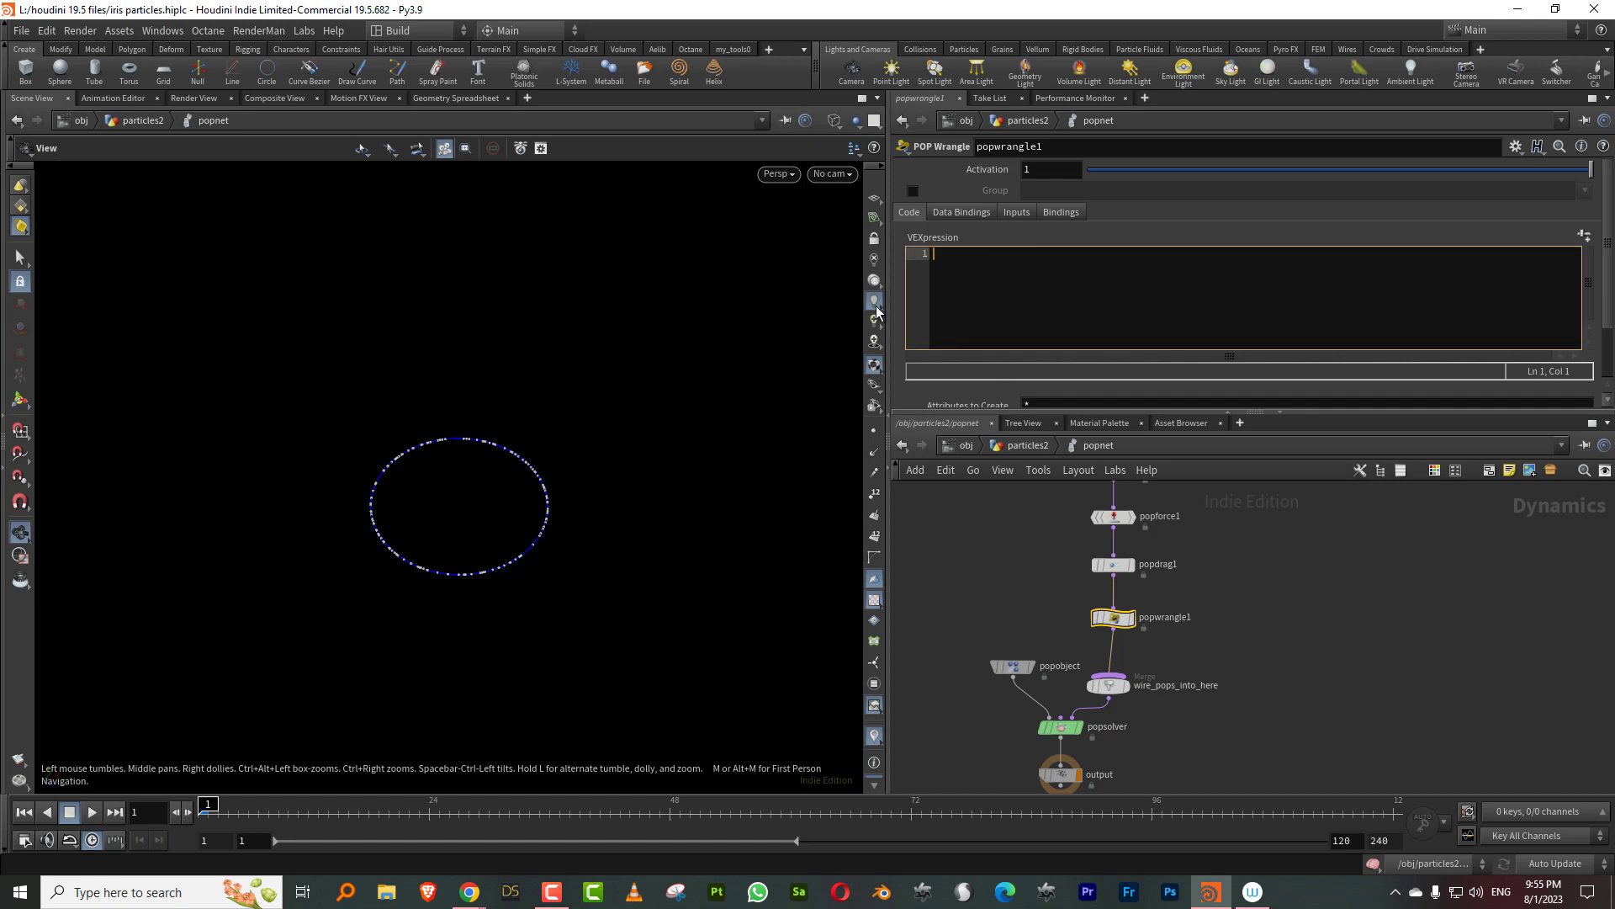
click(1018, 214)
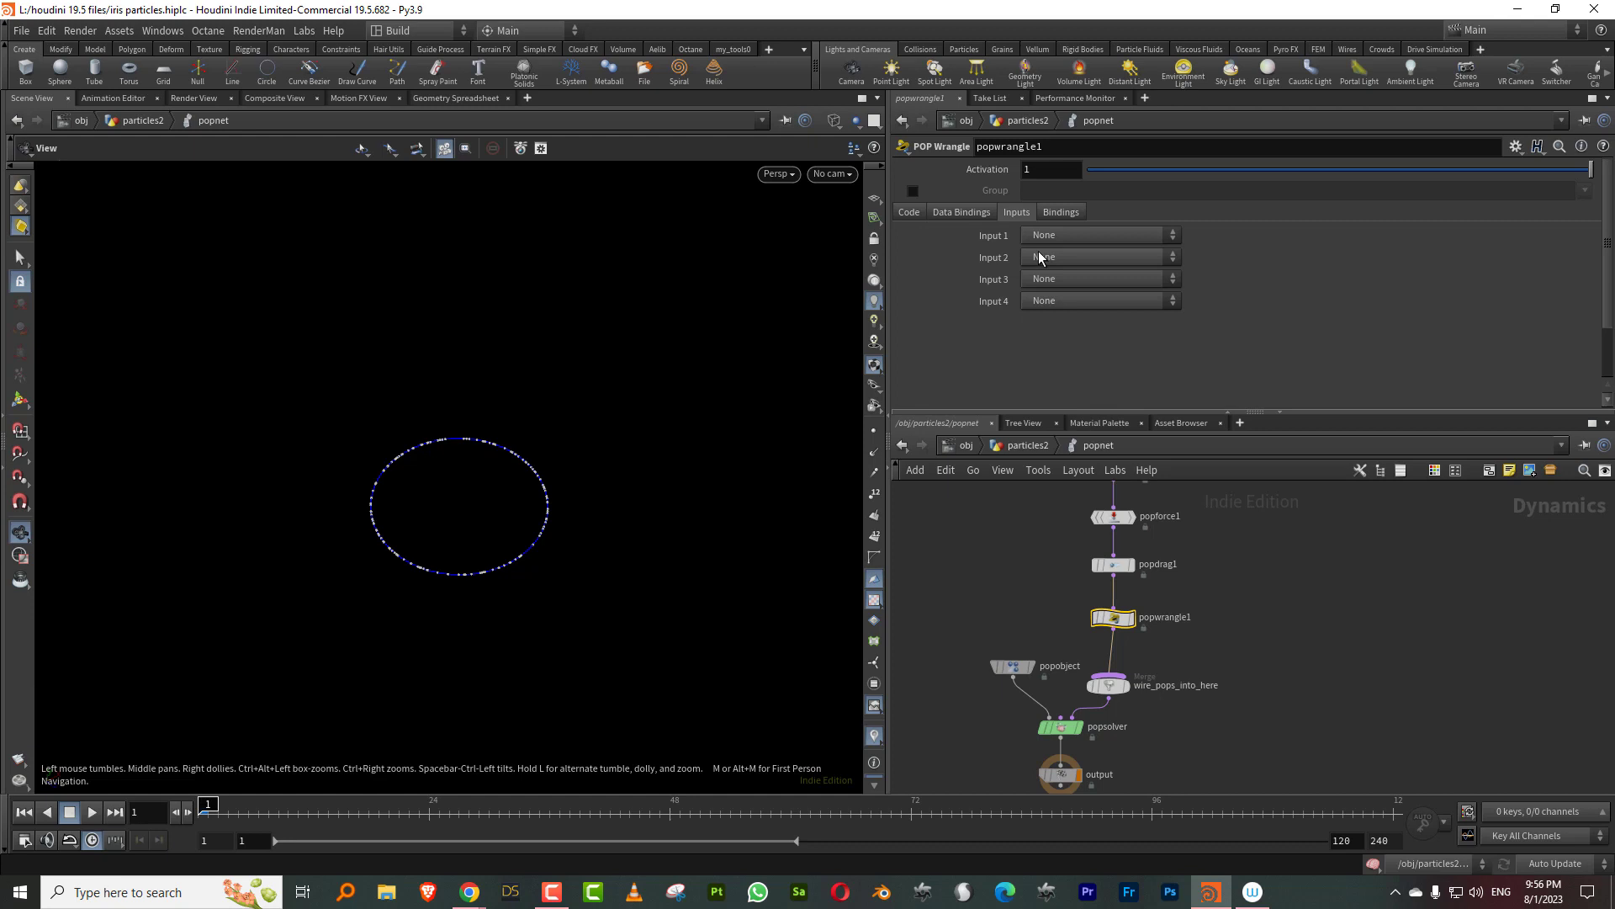
click(1060, 235)
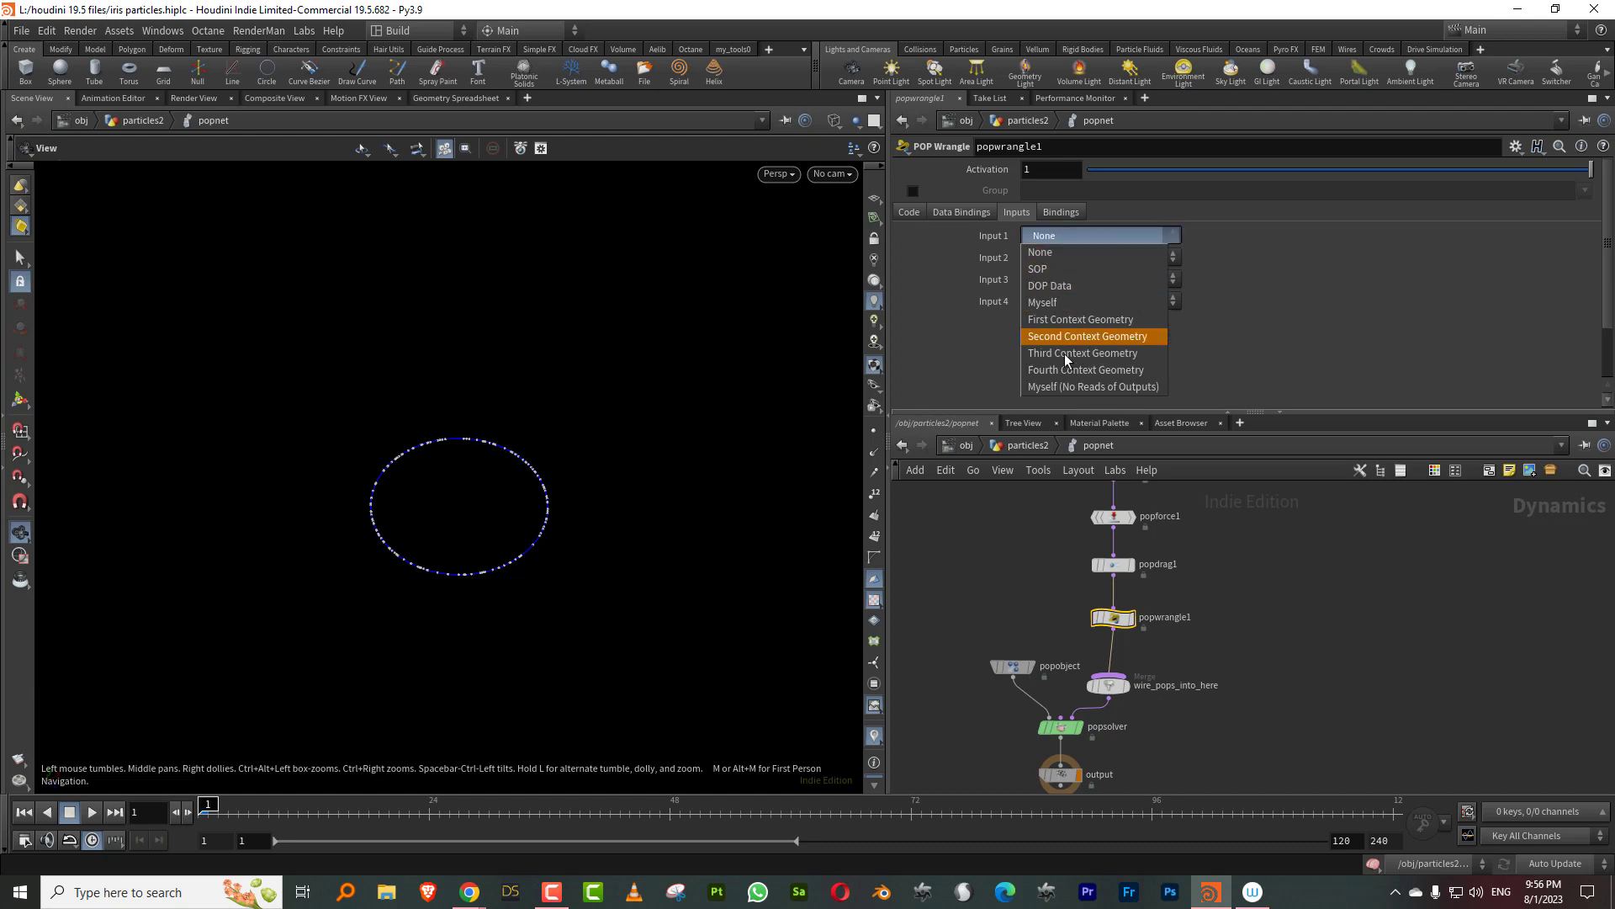
click(1085, 349)
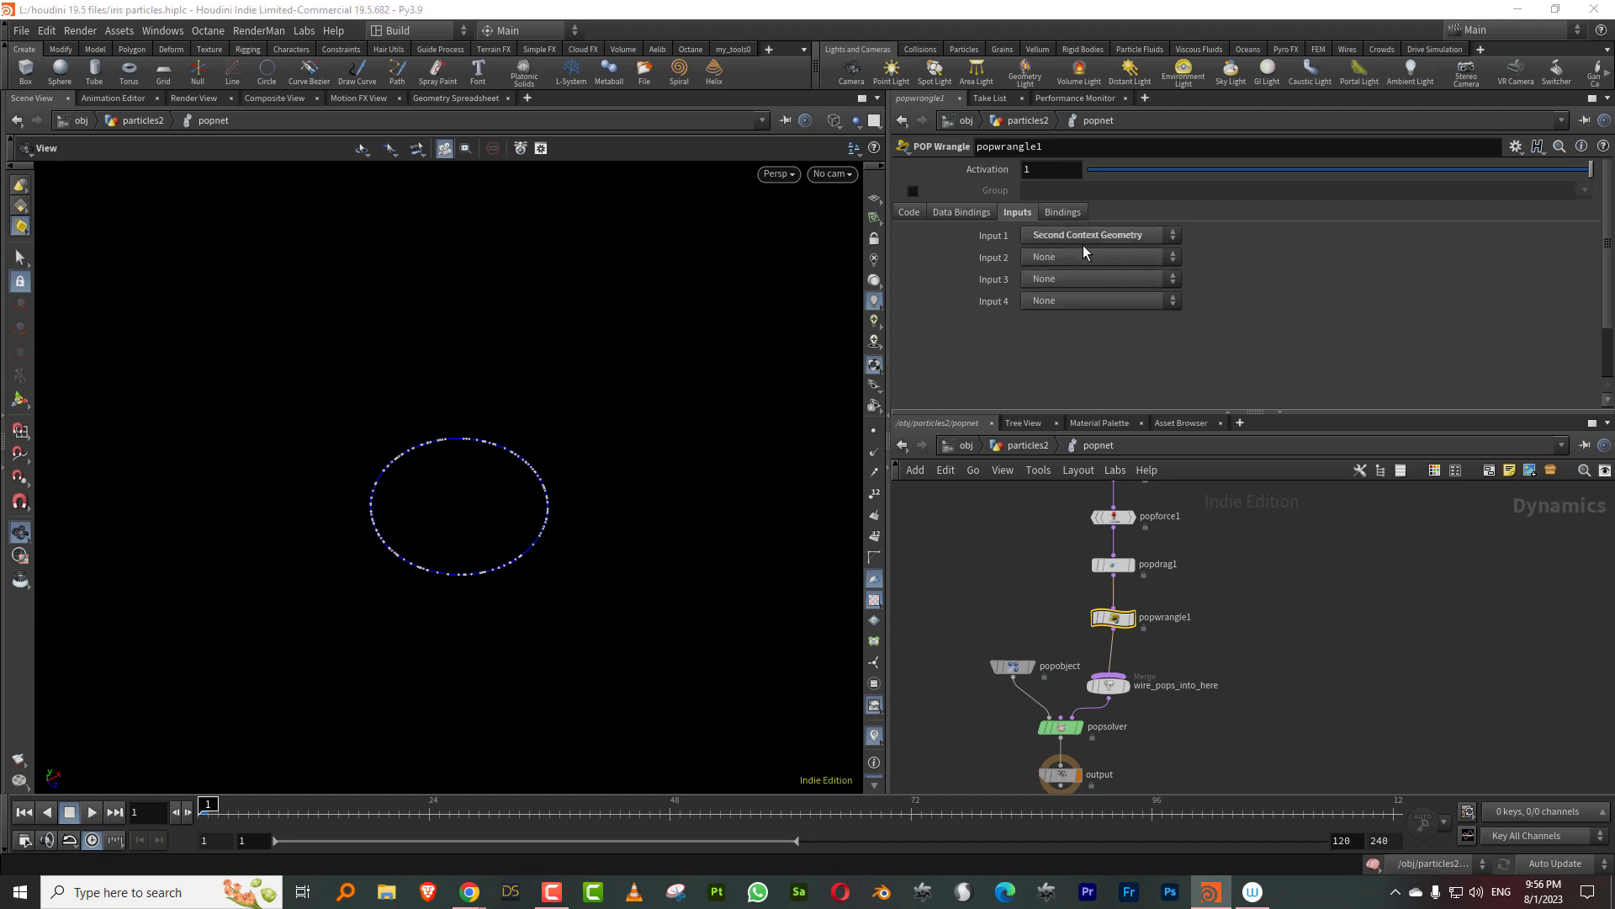
Step: Enter the VEXpression @P = minpos(0, @P); in popwrangle1
click(910, 212)
click(971, 262)
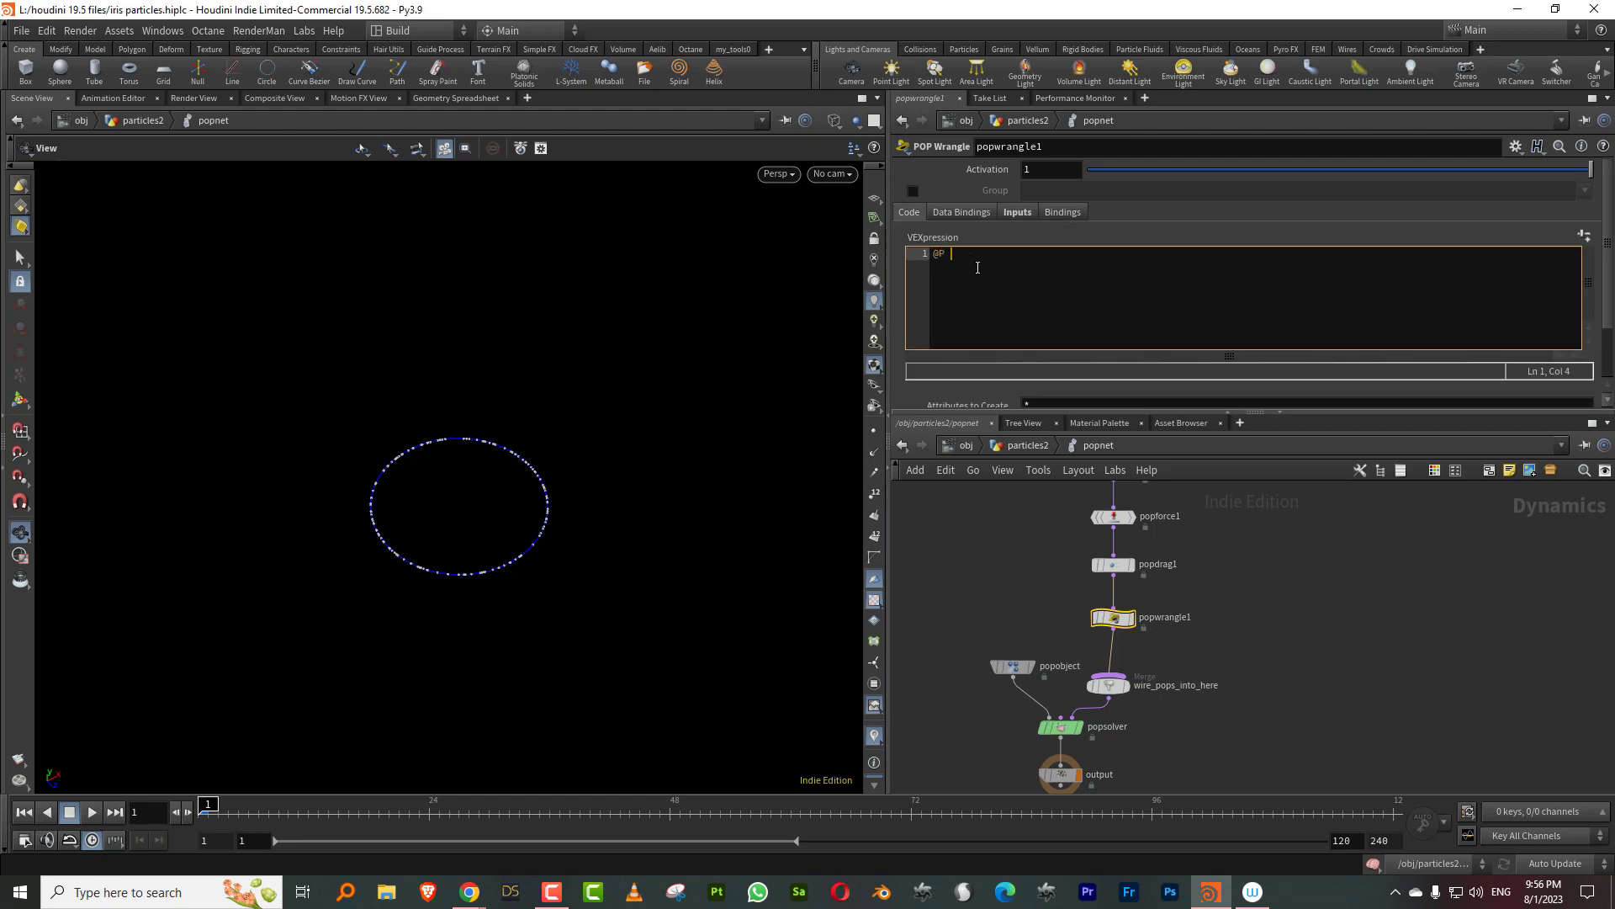
text(@P = minpos)
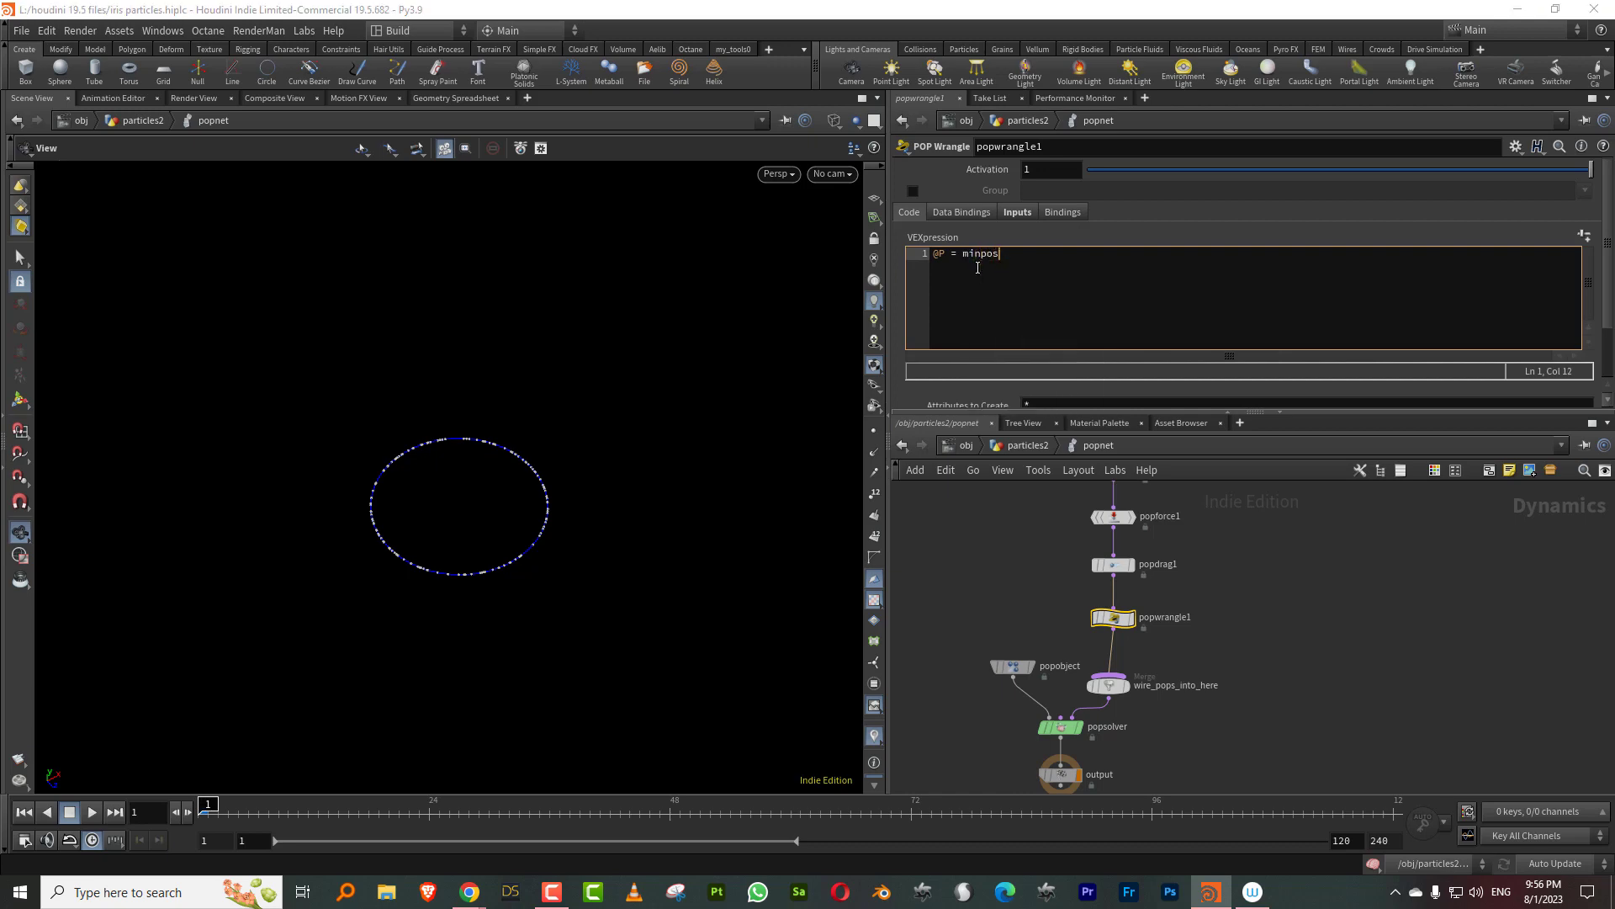
text((0, @P)
text(;)
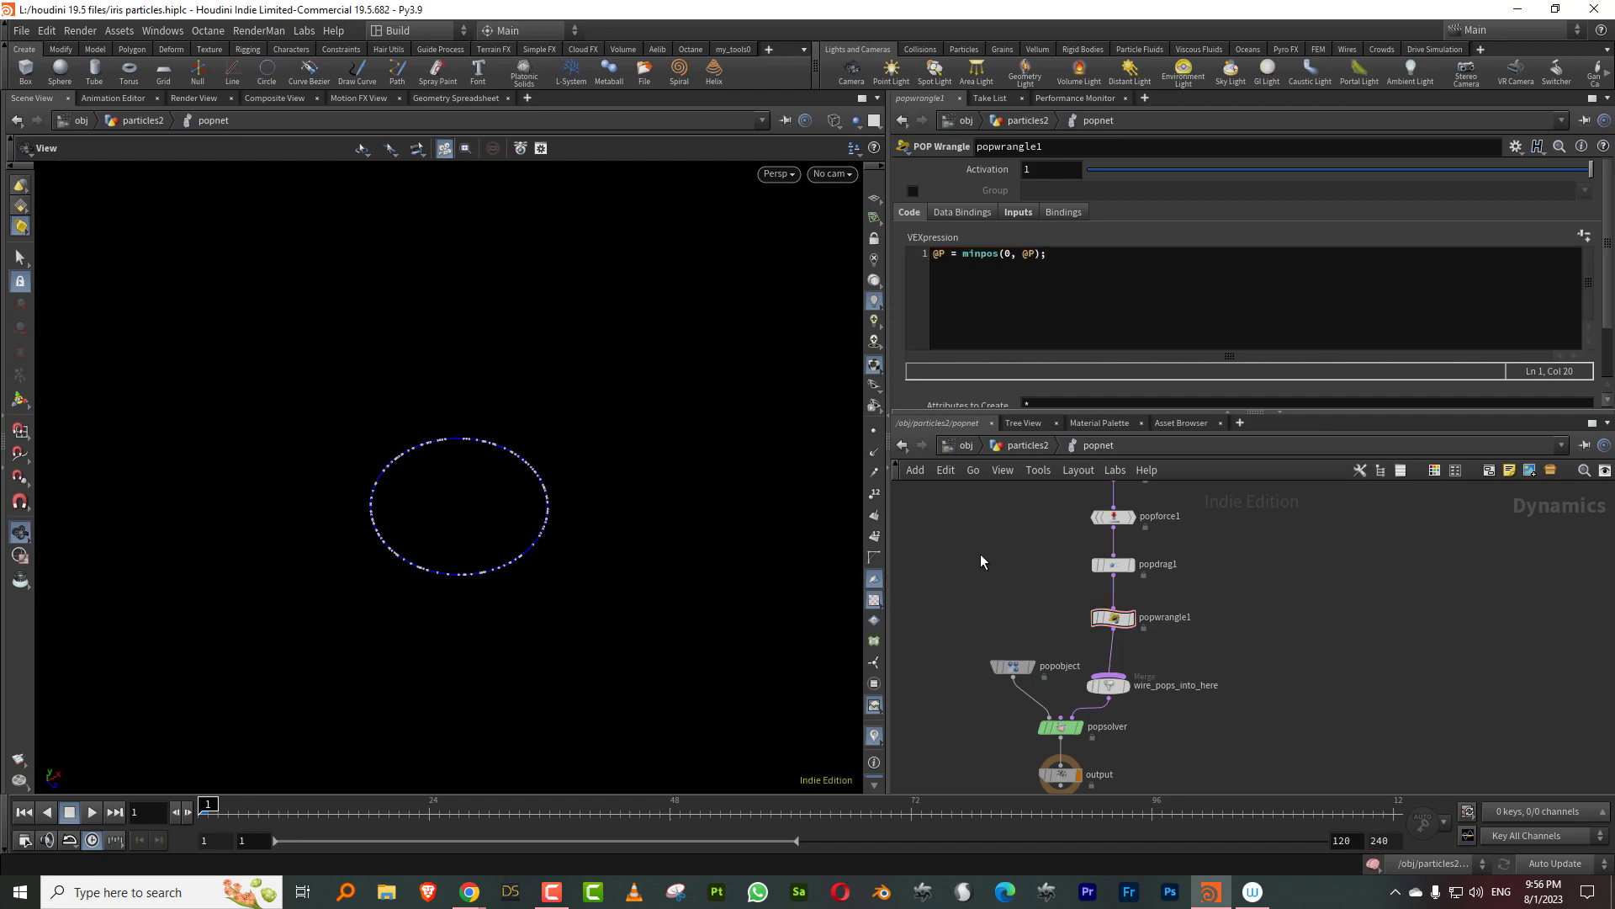
Step: Play and scrub the simulation up to frame 31, examining the particle motion around the ring from an angled view
click(90, 811)
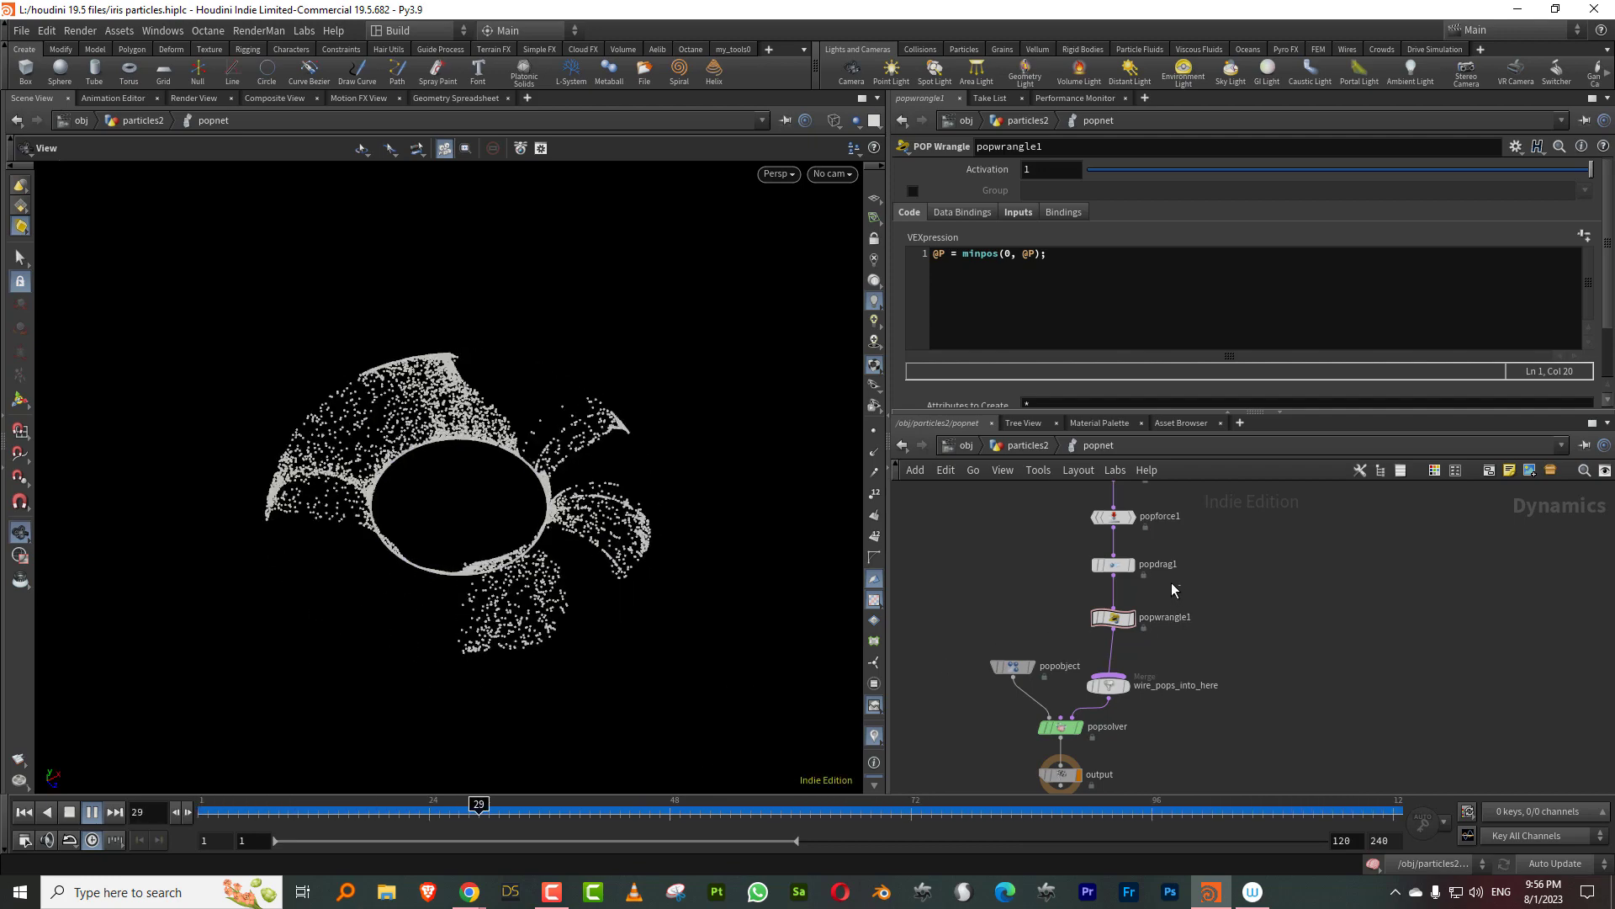
click(1112, 516)
drag(1049, 308, 1008, 308)
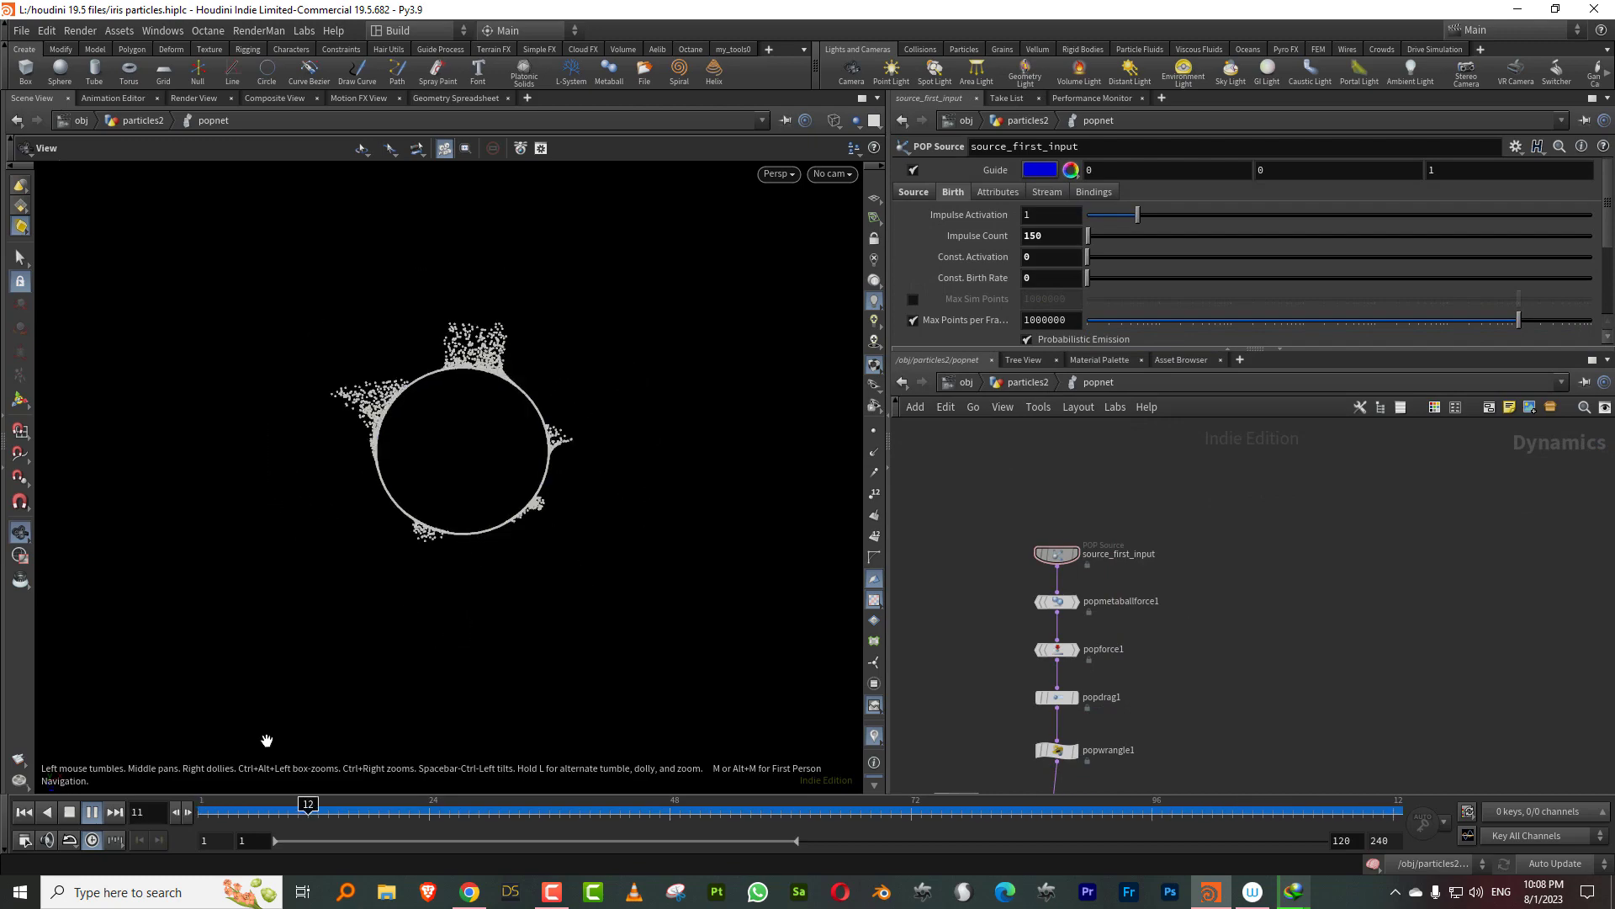
drag(278, 814, 499, 818)
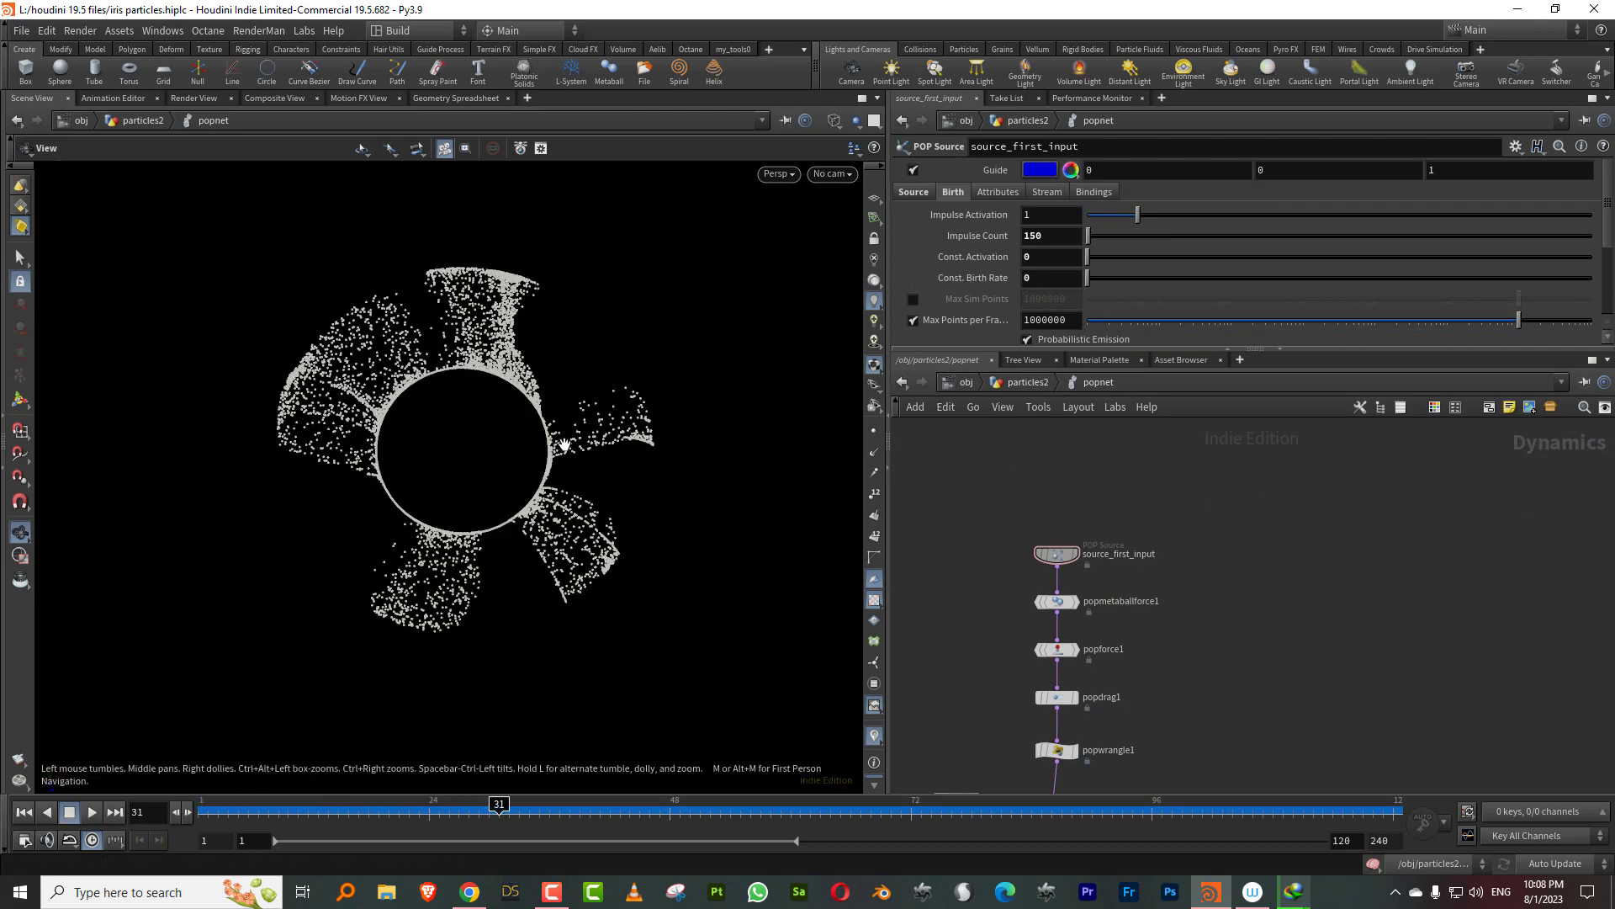
drag(566, 447, 516, 444)
right_drag(516, 410, 591, 377)
drag(591, 377, 577, 368)
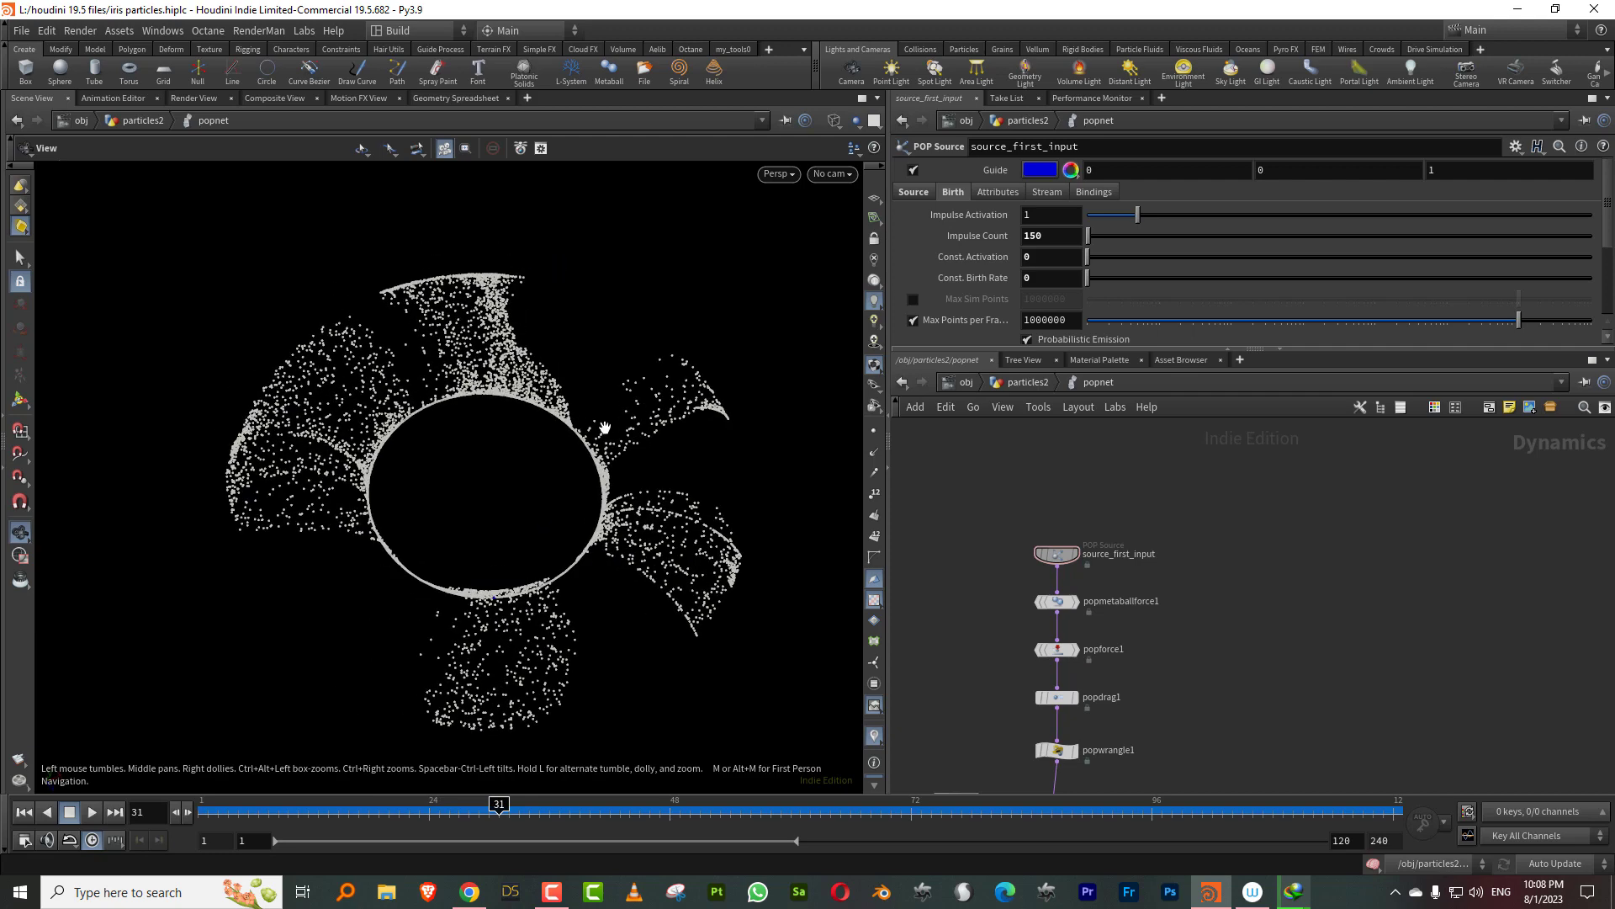
drag(322, 812, 370, 812)
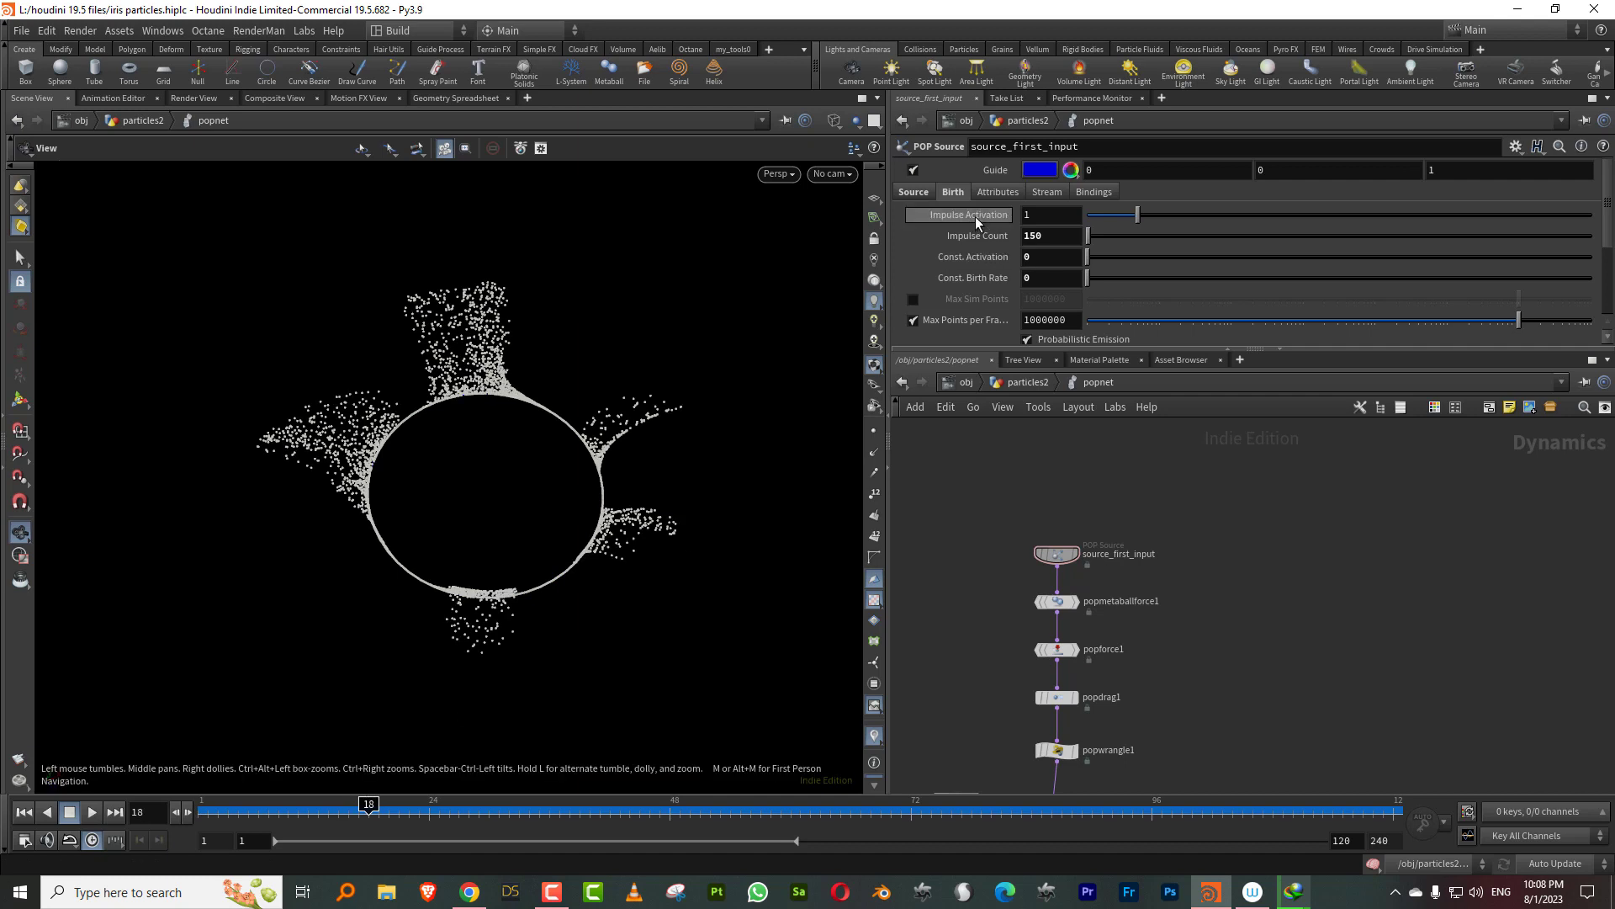
Step: Set source_first_input's Impulse Activation to $FF%30==1 and replay the simulation from frame 1
drag(1056, 348, 1053, 403)
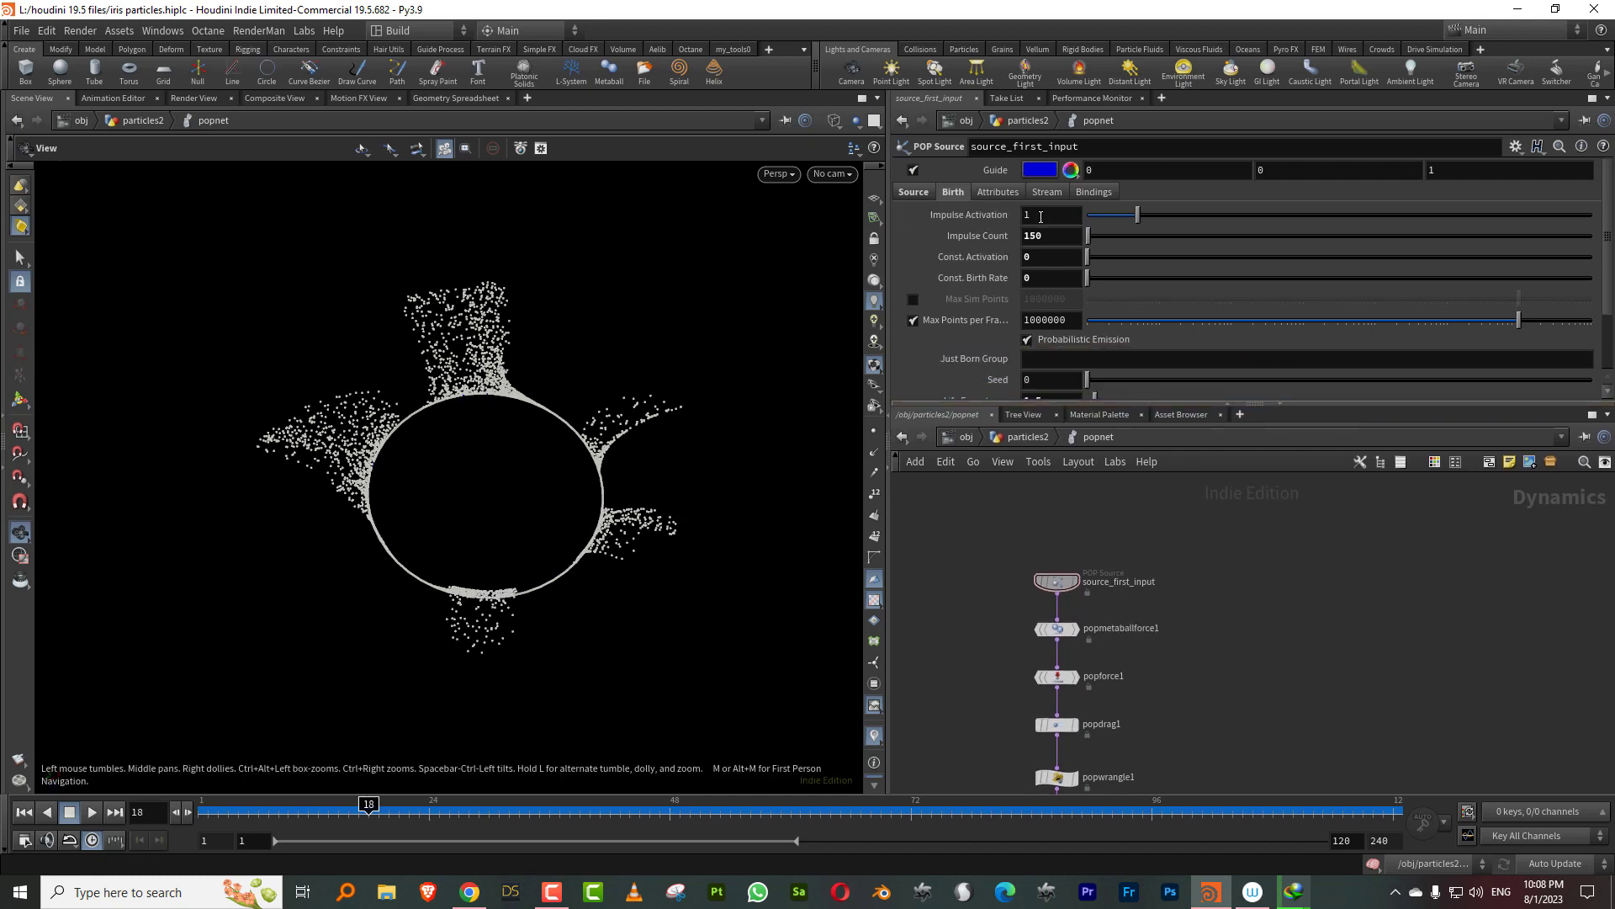
click(1041, 216)
text($FF%30==)
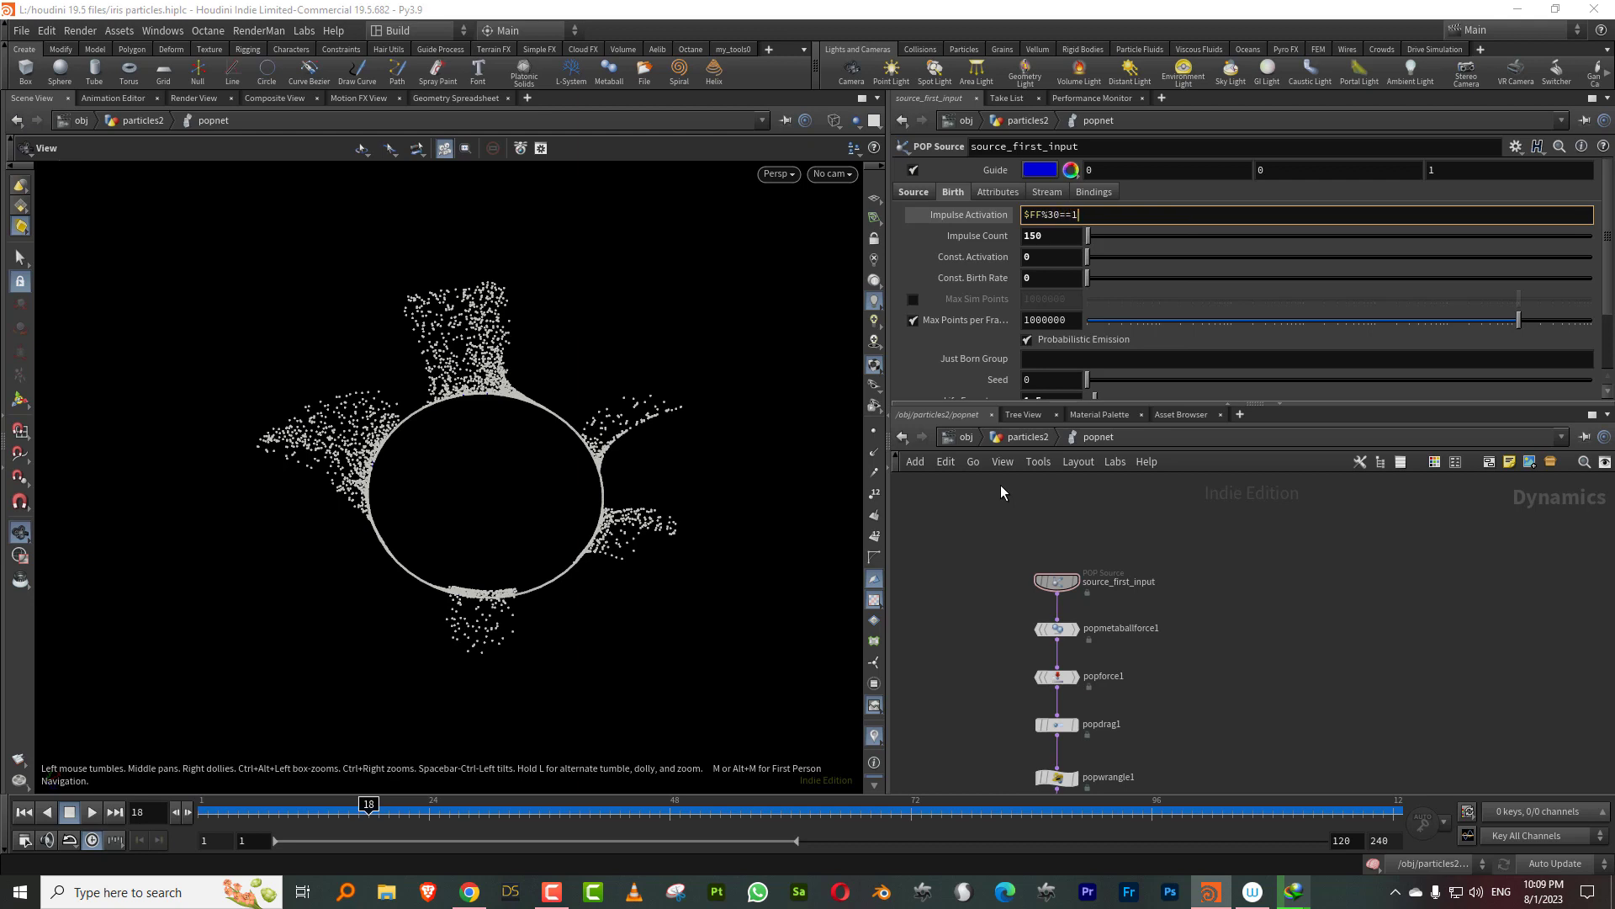
key(Return)
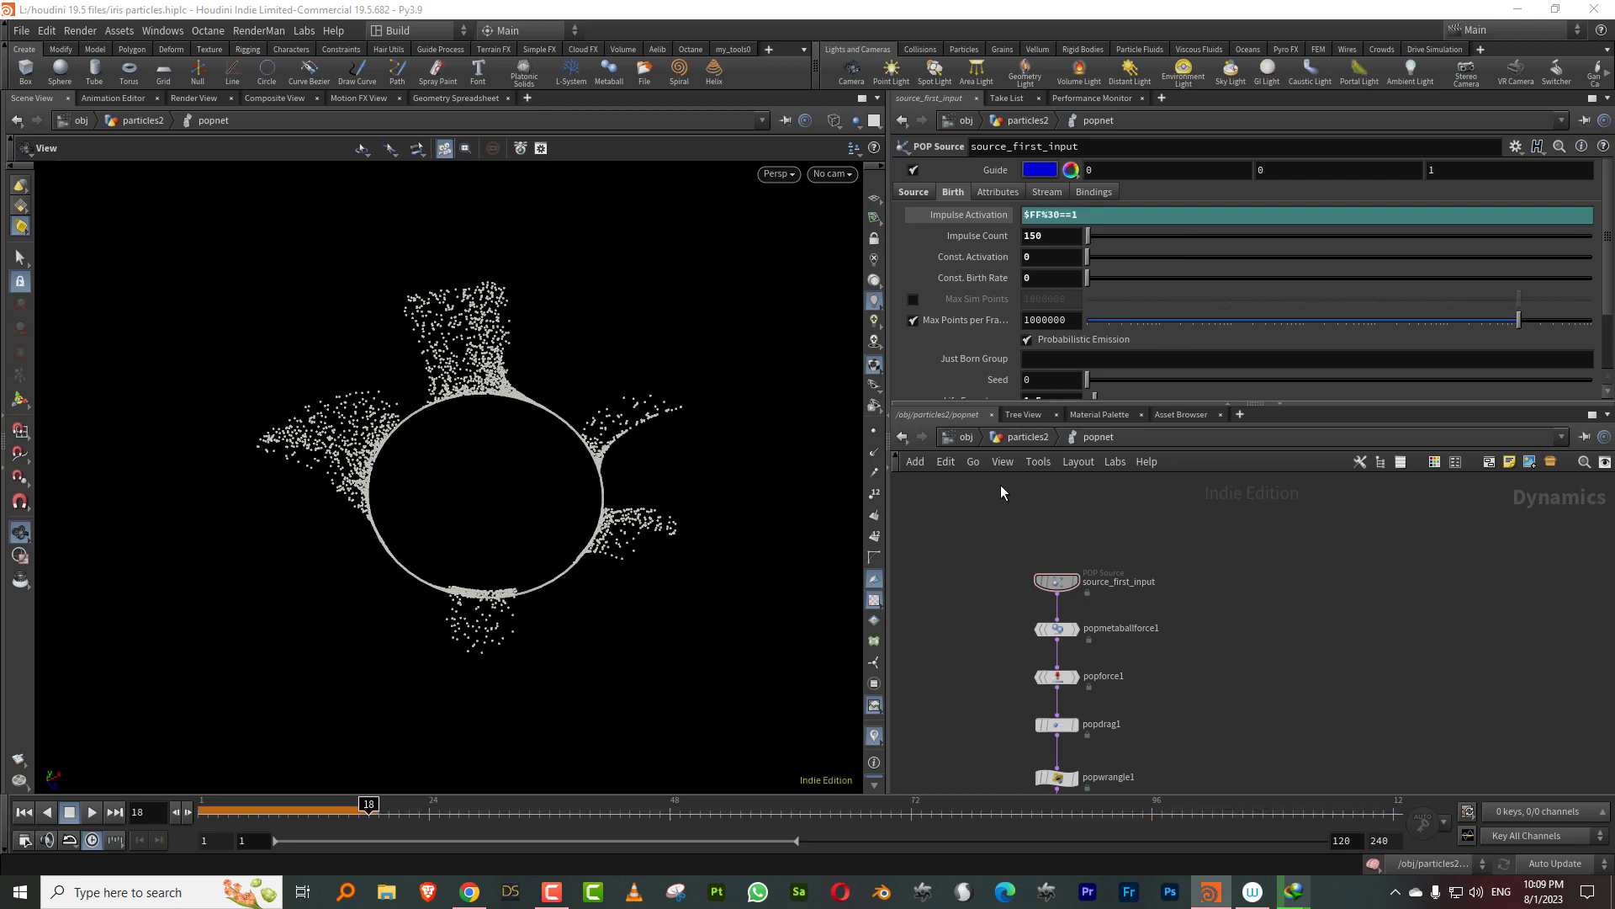
click(25, 813)
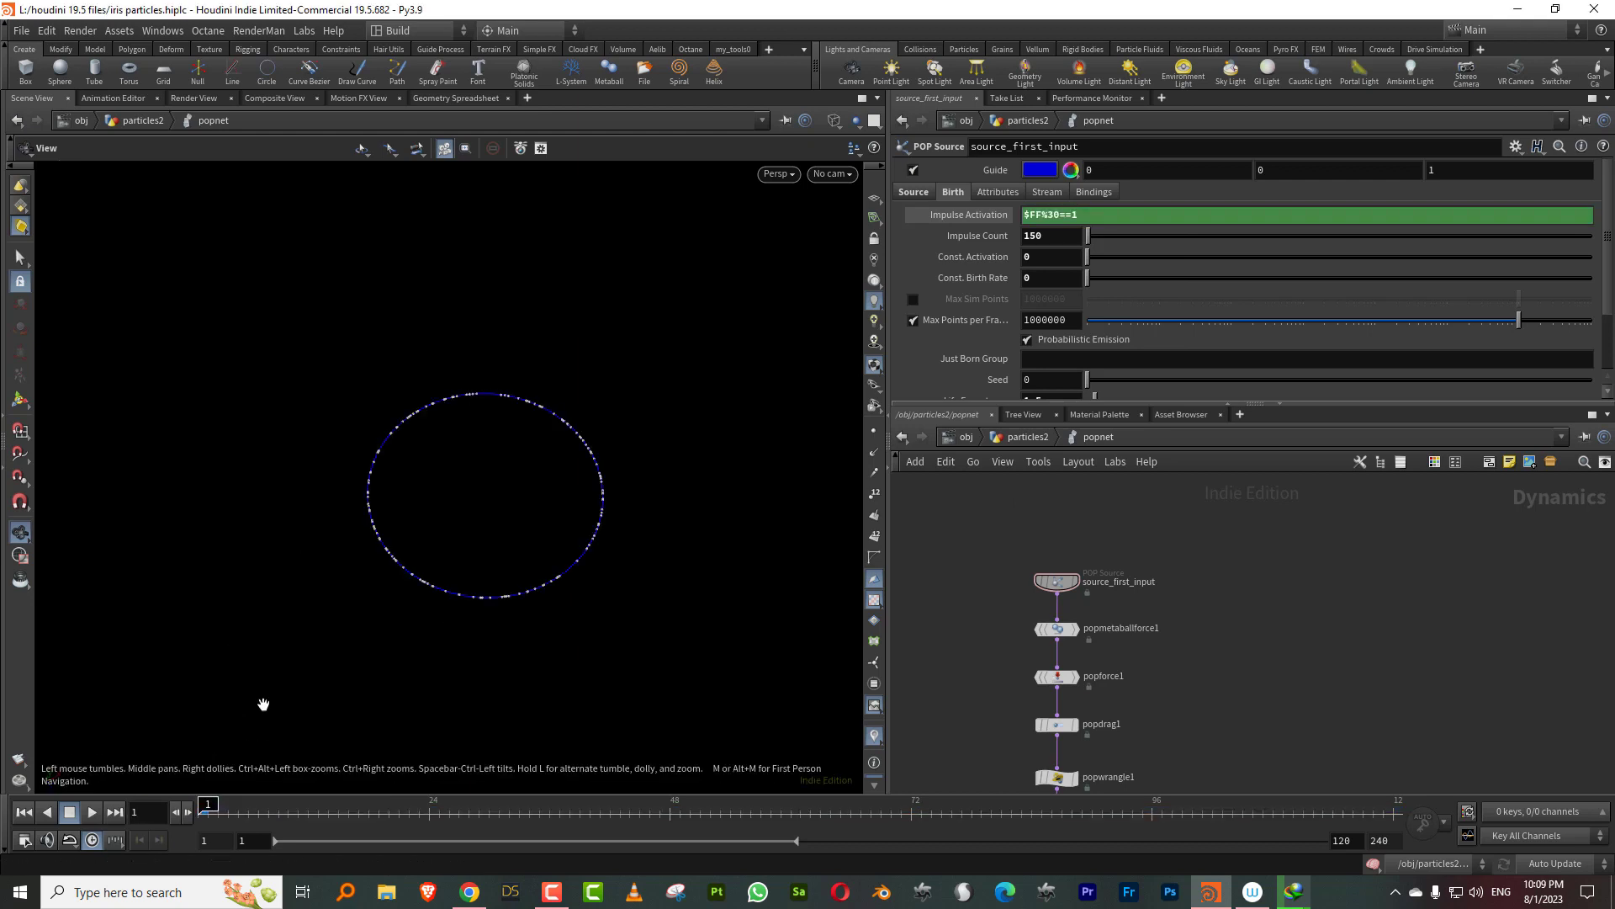
click(92, 813)
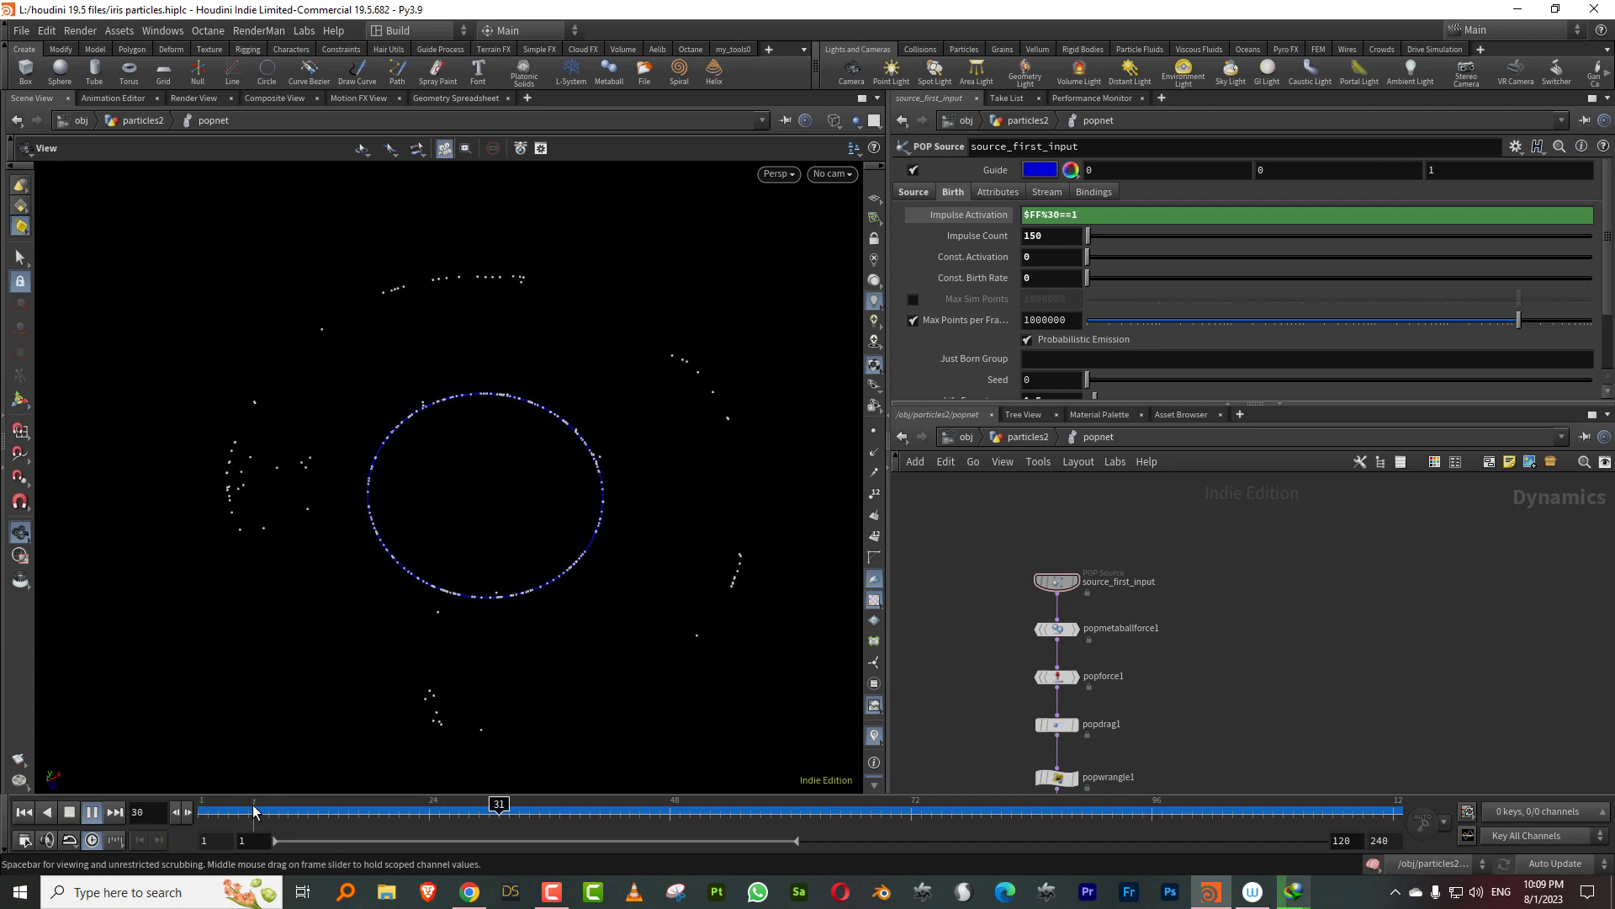
mouse_move(231, 811)
mouse_down()
mouse_move(638, 808)
mouse_move(429, 803)
mouse_up()
Step: Turn off the Guide display on source_first_input and scrub through the simulation back to frame 1
click(1057, 581)
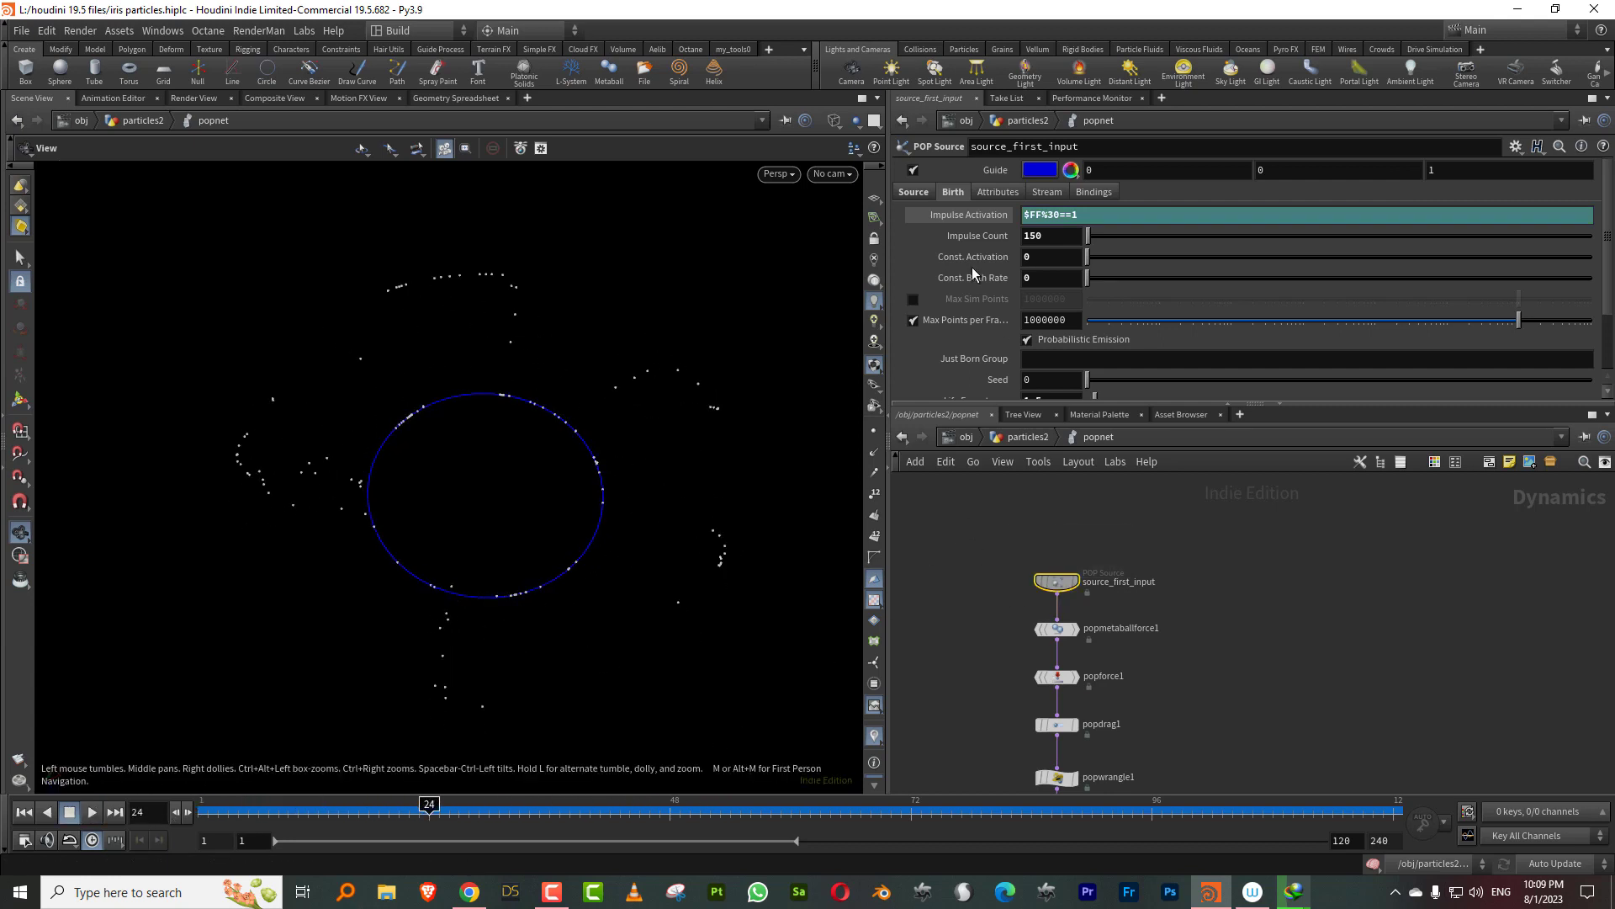
click(912, 170)
drag(1077, 404, 1077, 303)
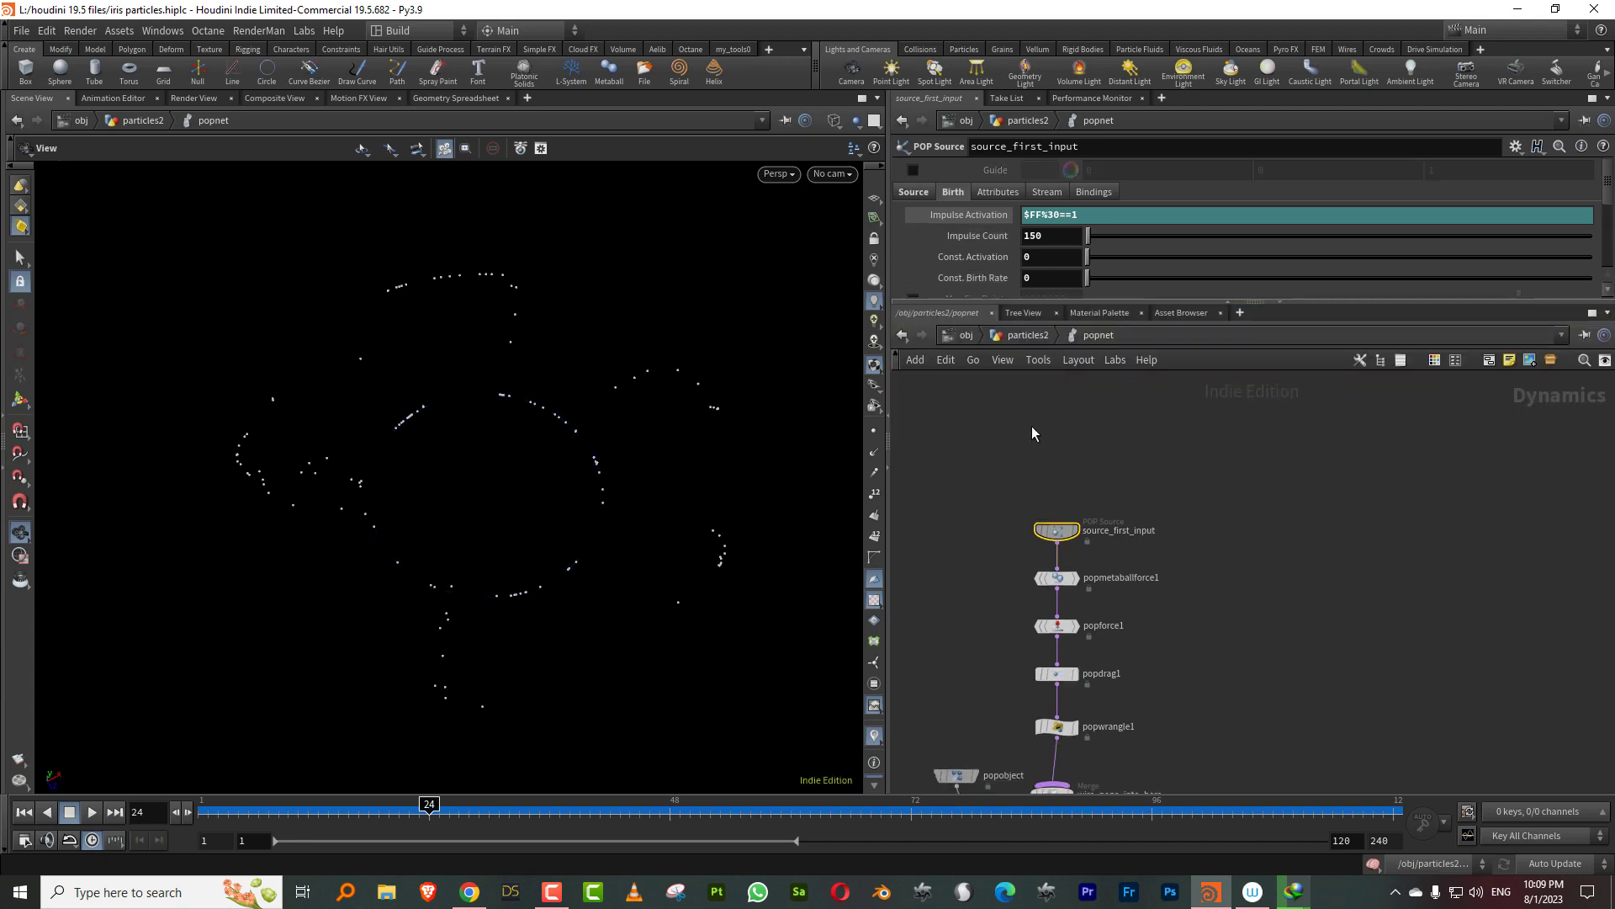
drag(202, 812, 786, 816)
key(ctrl+Up)
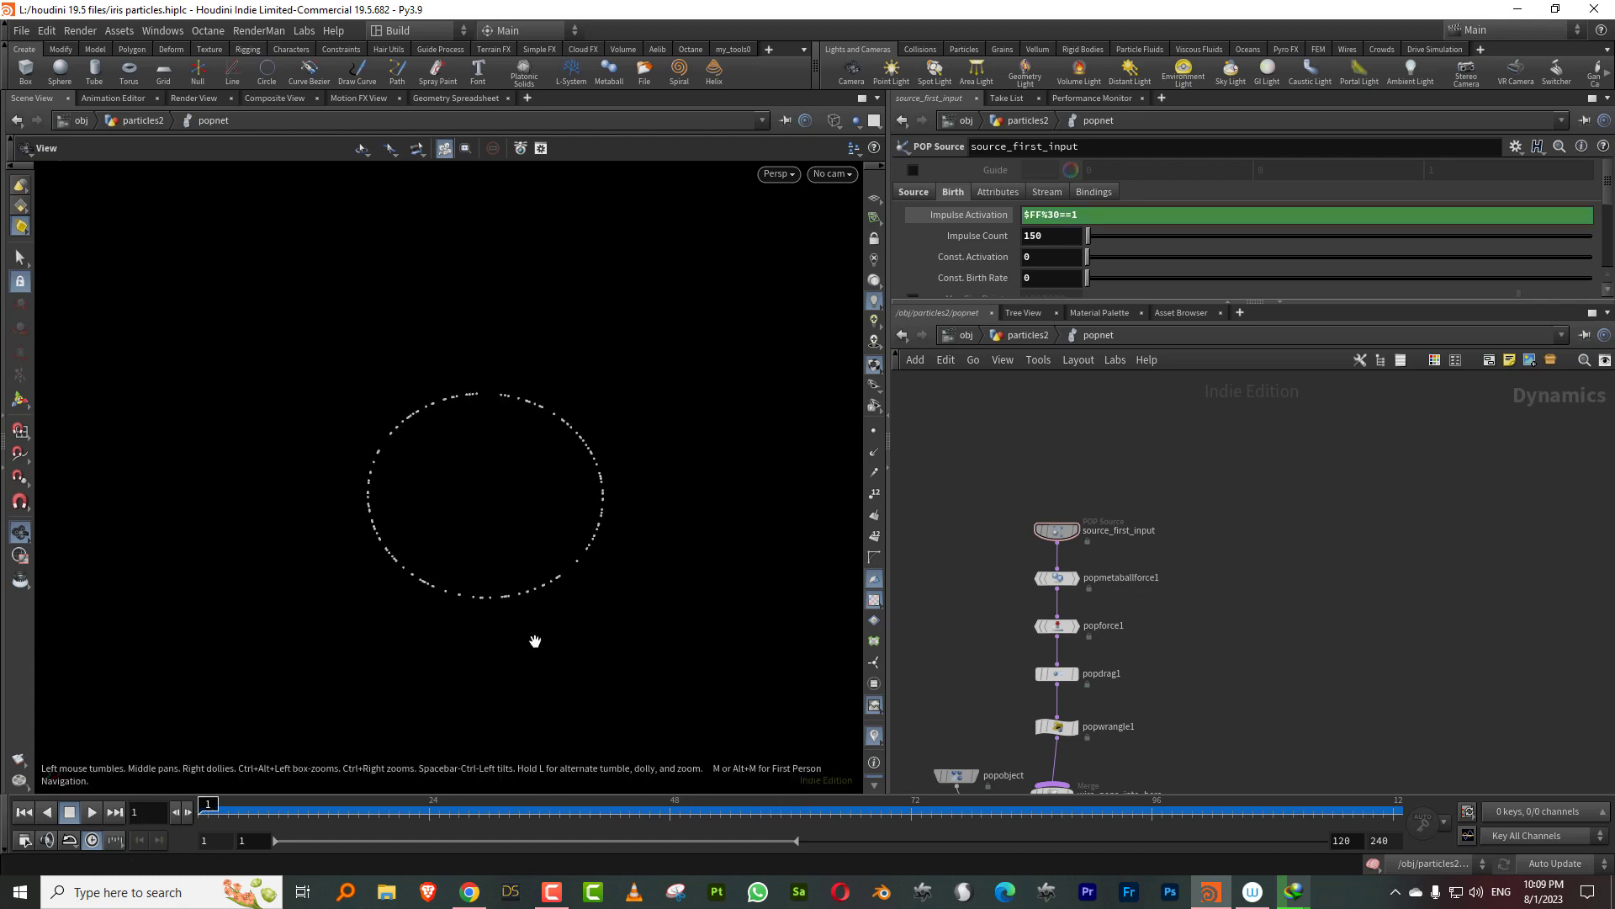
Step: Return to the particles2 network, display the color1 node, and play the simulation to check the particle colours
click(1032, 336)
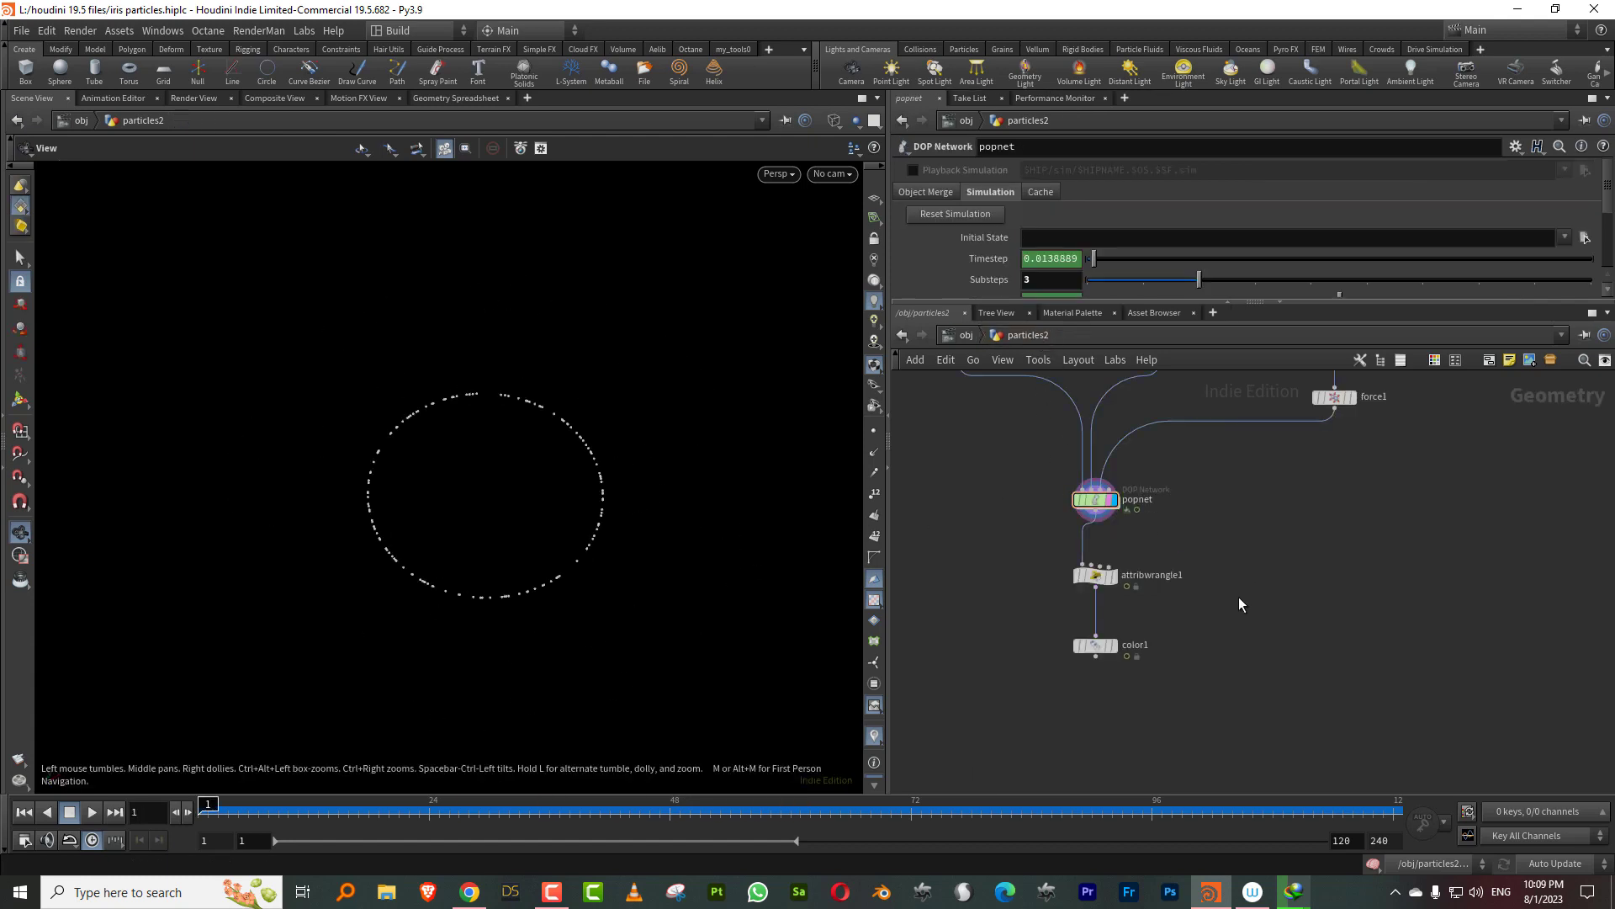
scroll(1178, 555, up, 4)
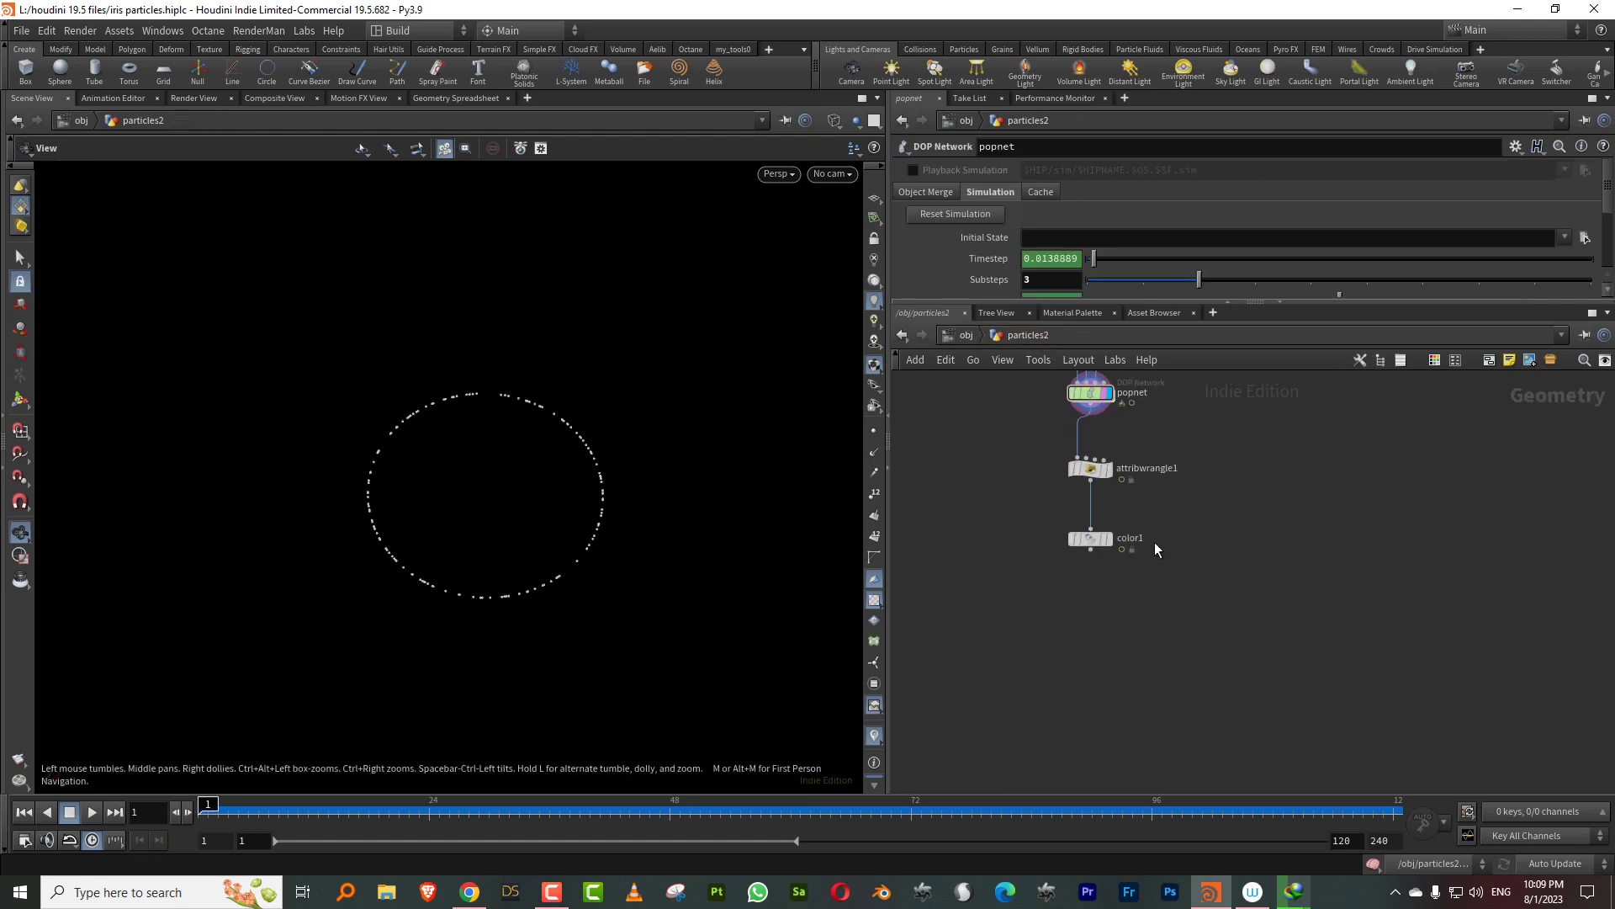
click(1091, 553)
click(93, 814)
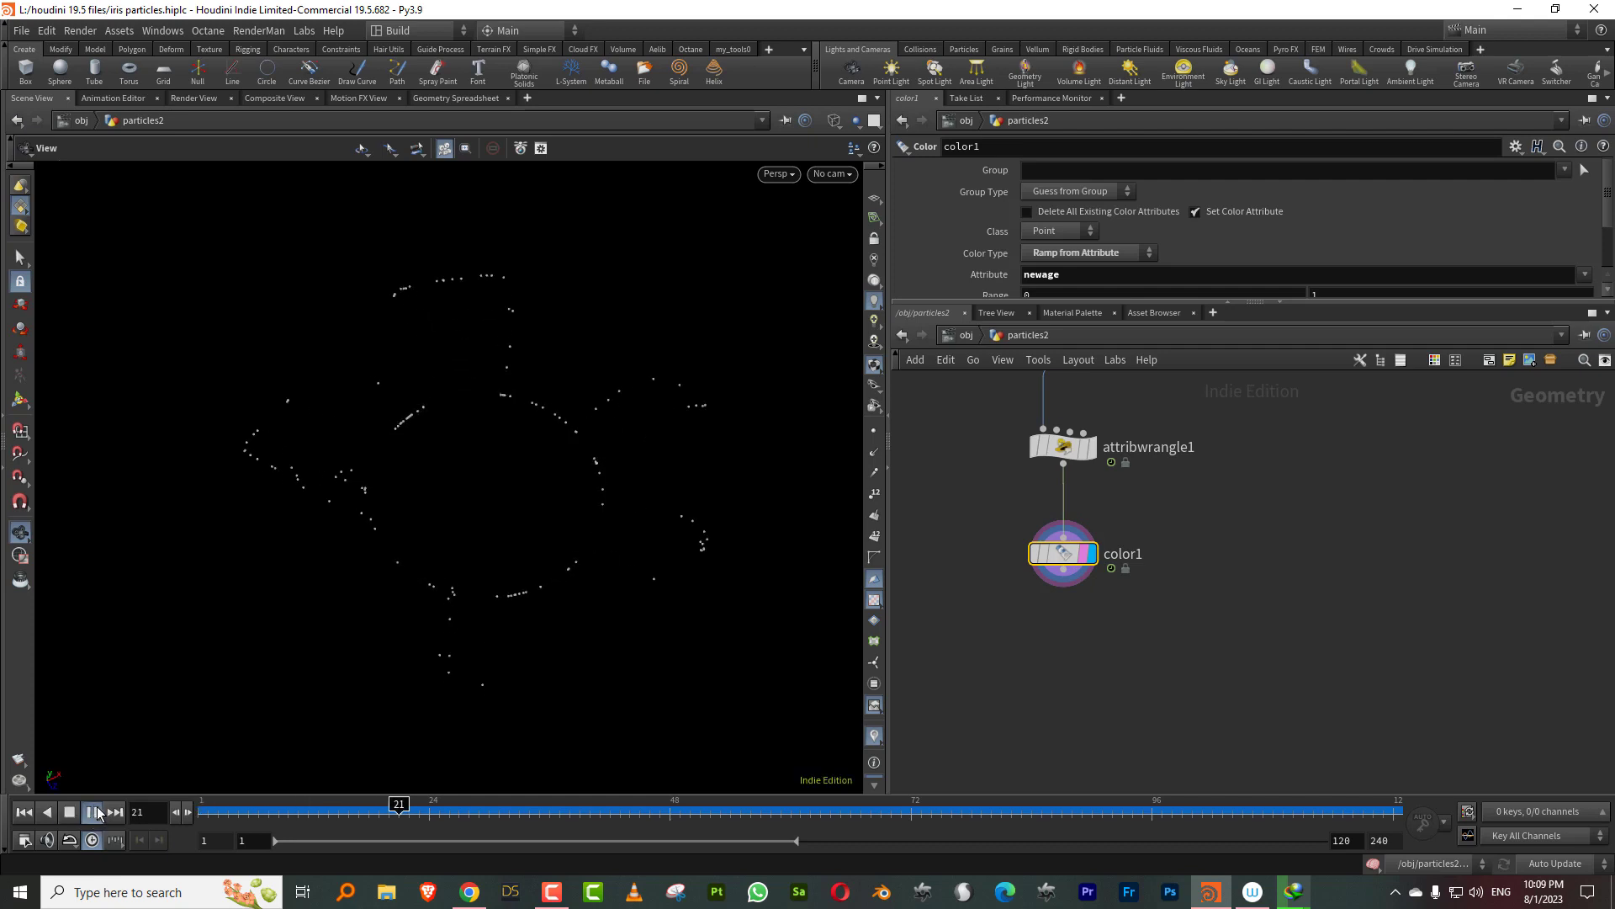
drag(270, 813, 338, 809)
Step: Move color1's light ramp point inward from the end, add a black point at the end, and replay from frame 1
drag(1127, 301, 1075, 482)
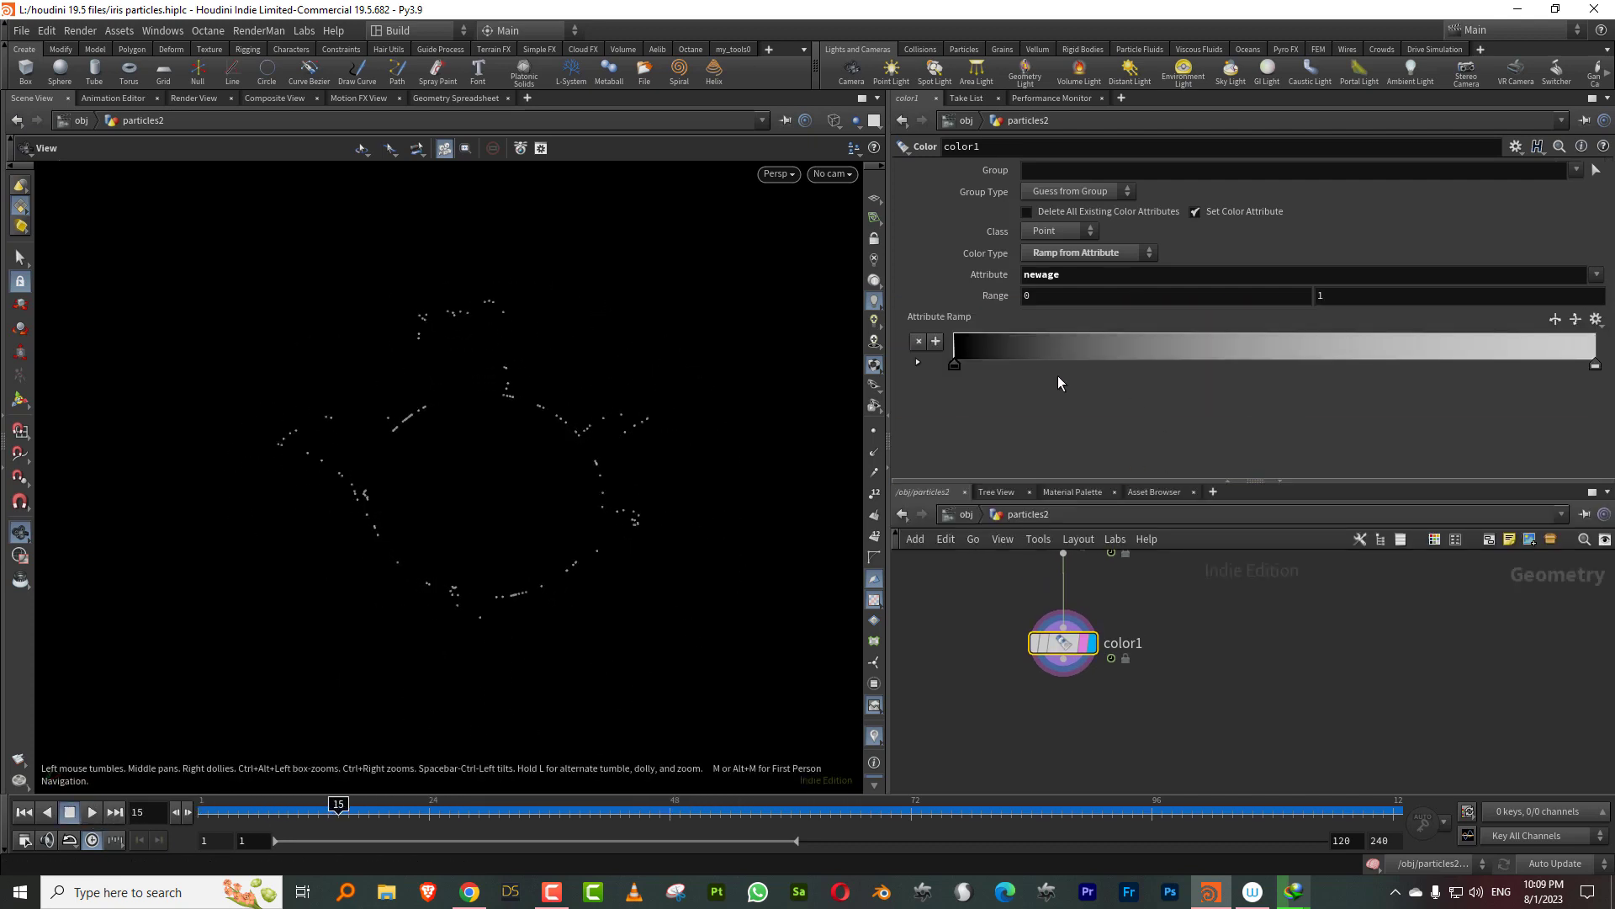
drag(1597, 365, 1480, 367)
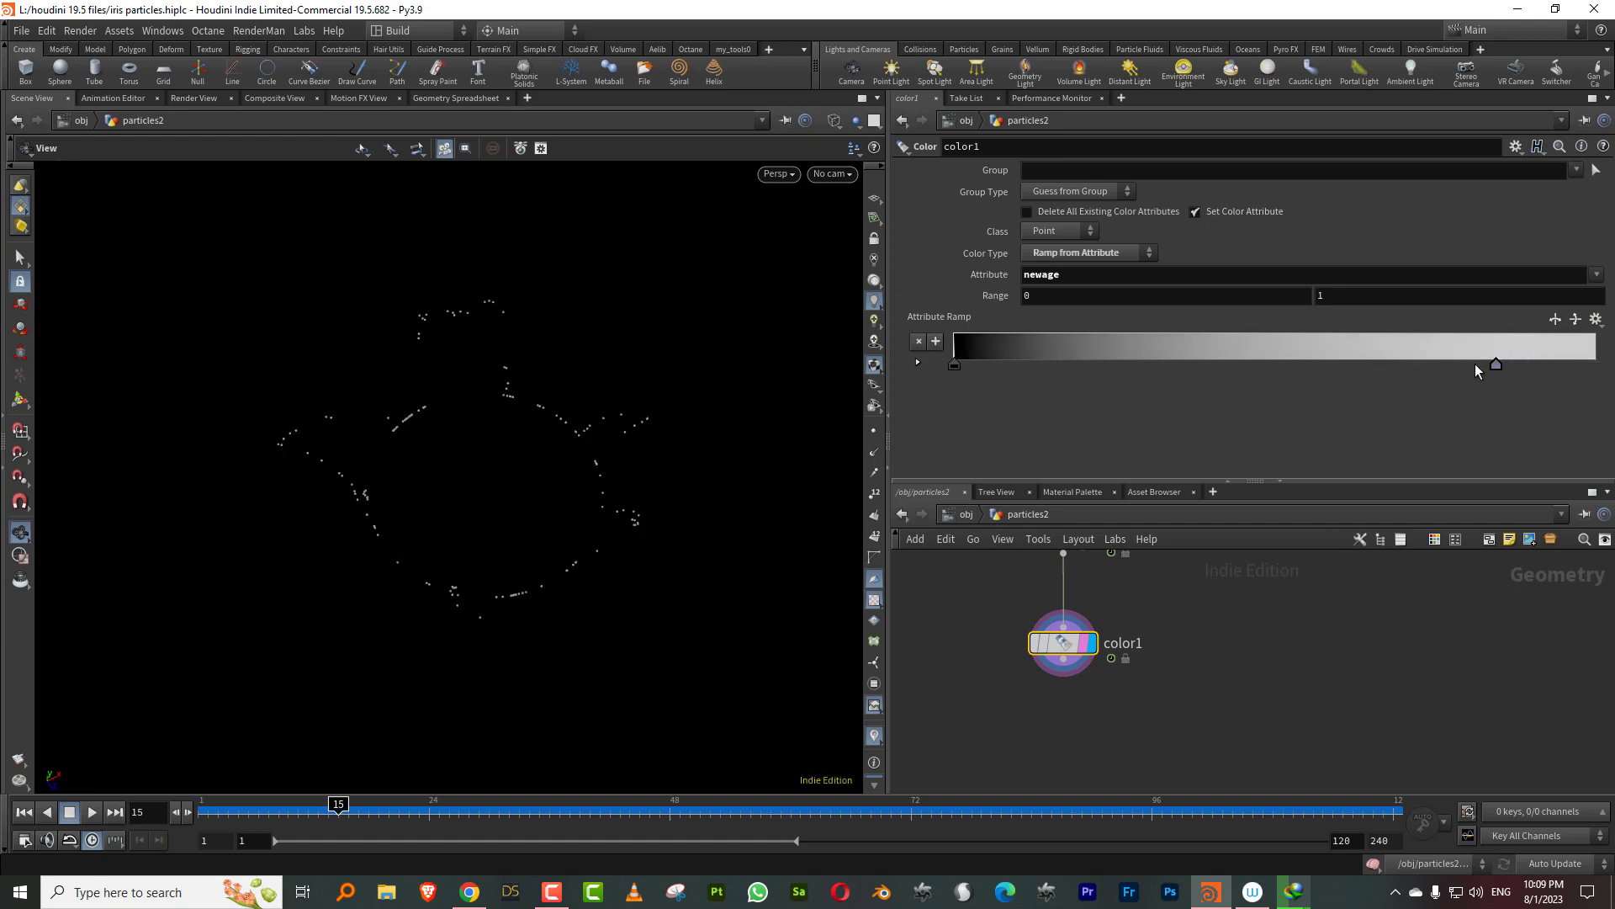
drag(1613, 364, 1606, 364)
double_click(1595, 366)
drag(586, 268, 541, 268)
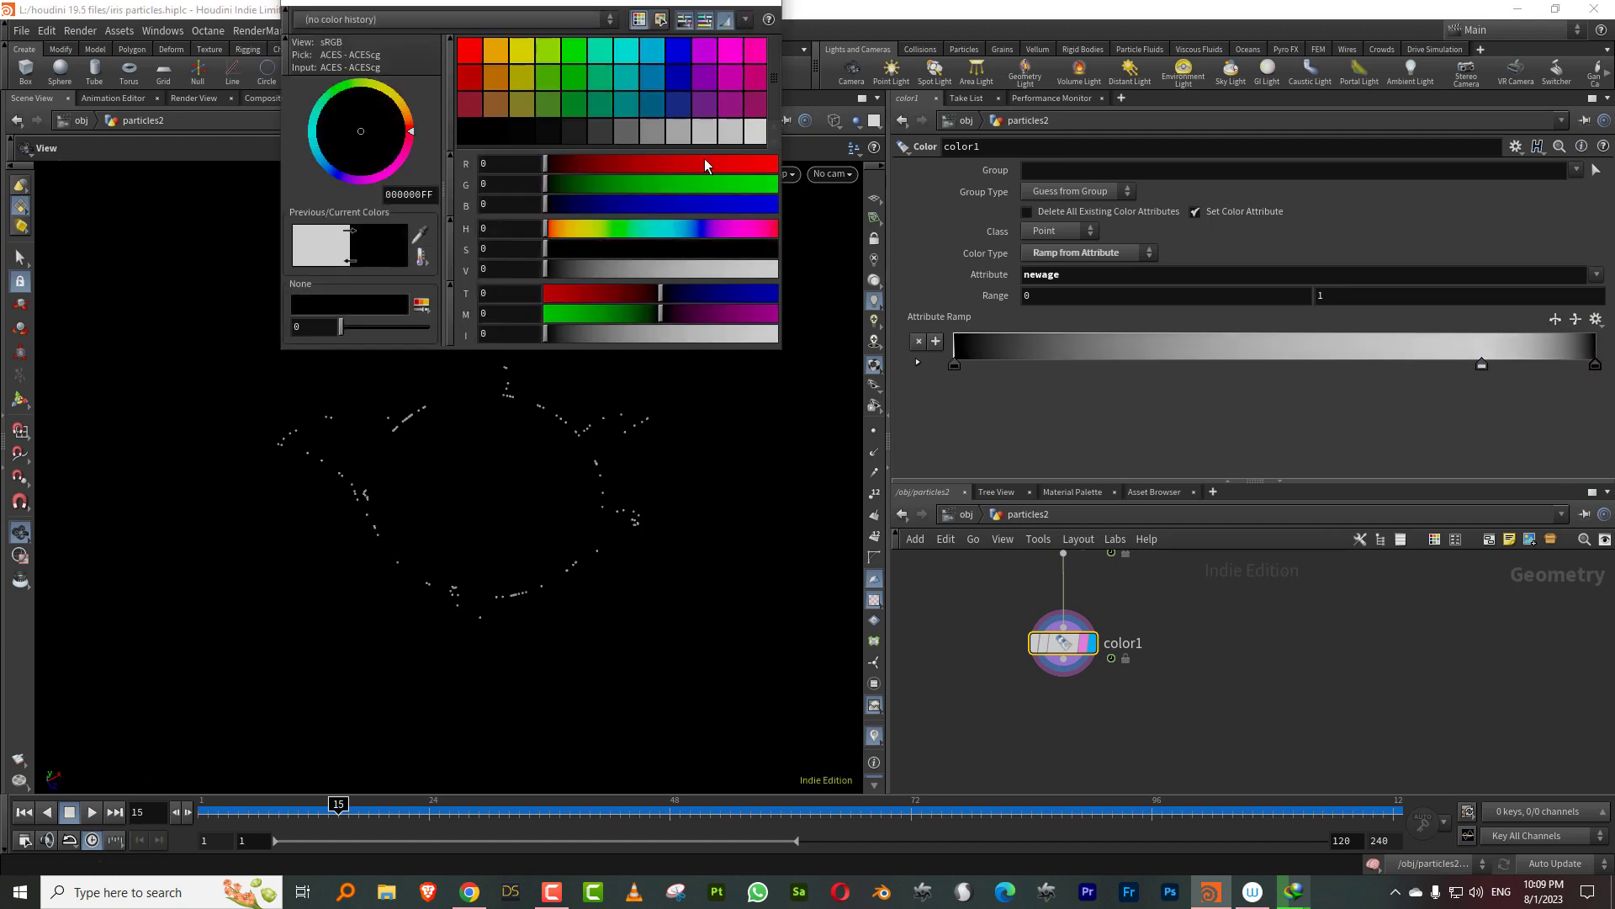
click(767, 17)
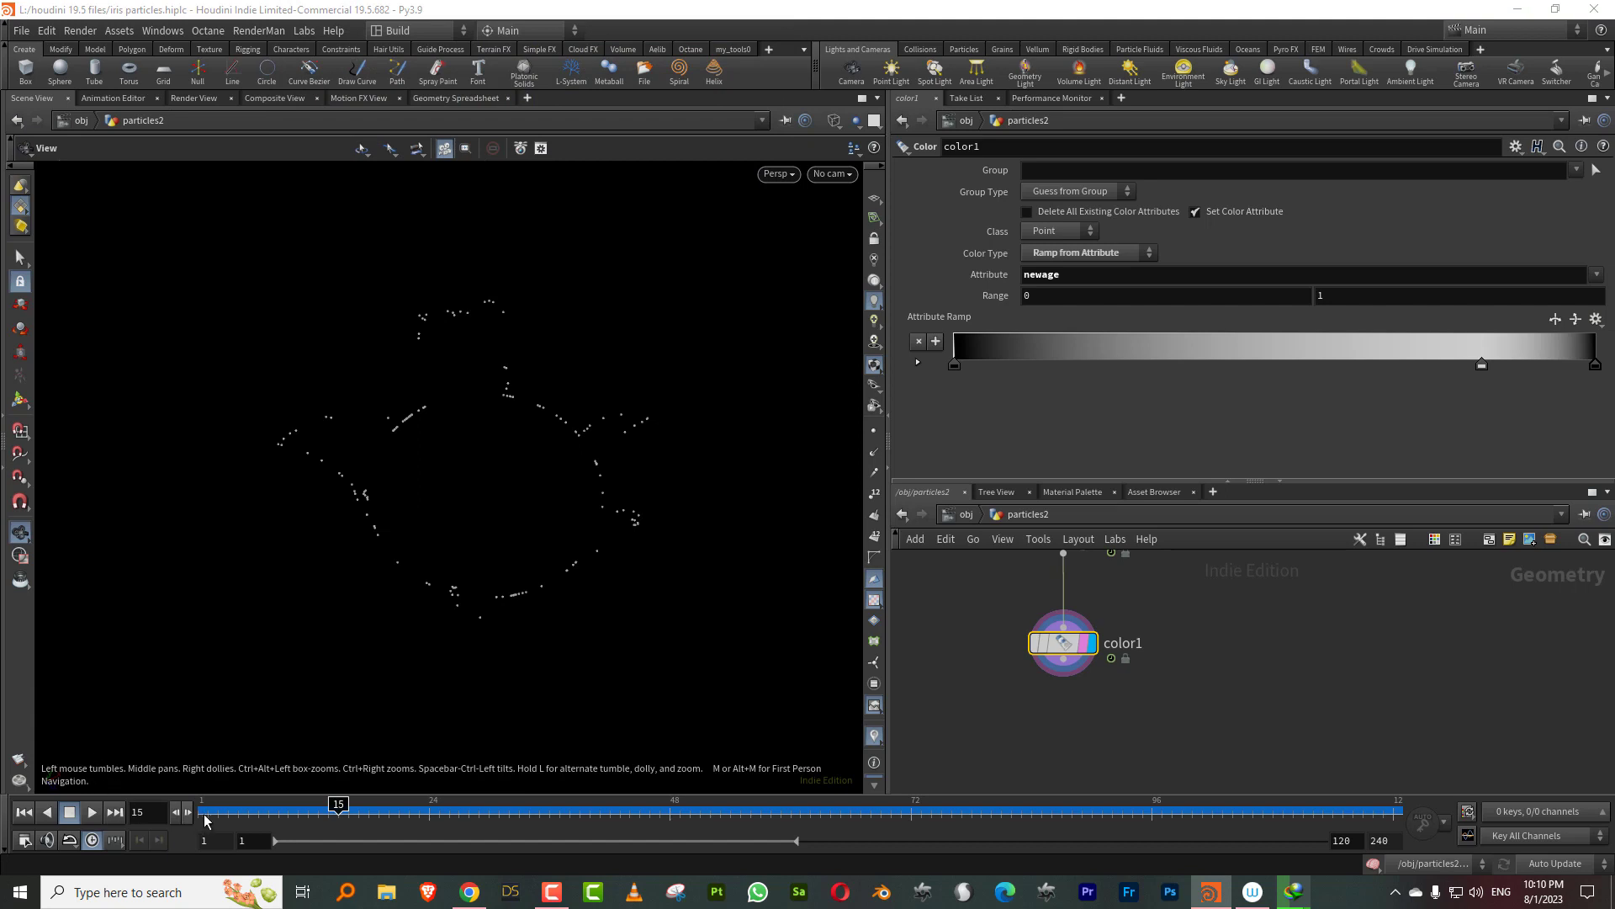
click(204, 813)
click(93, 812)
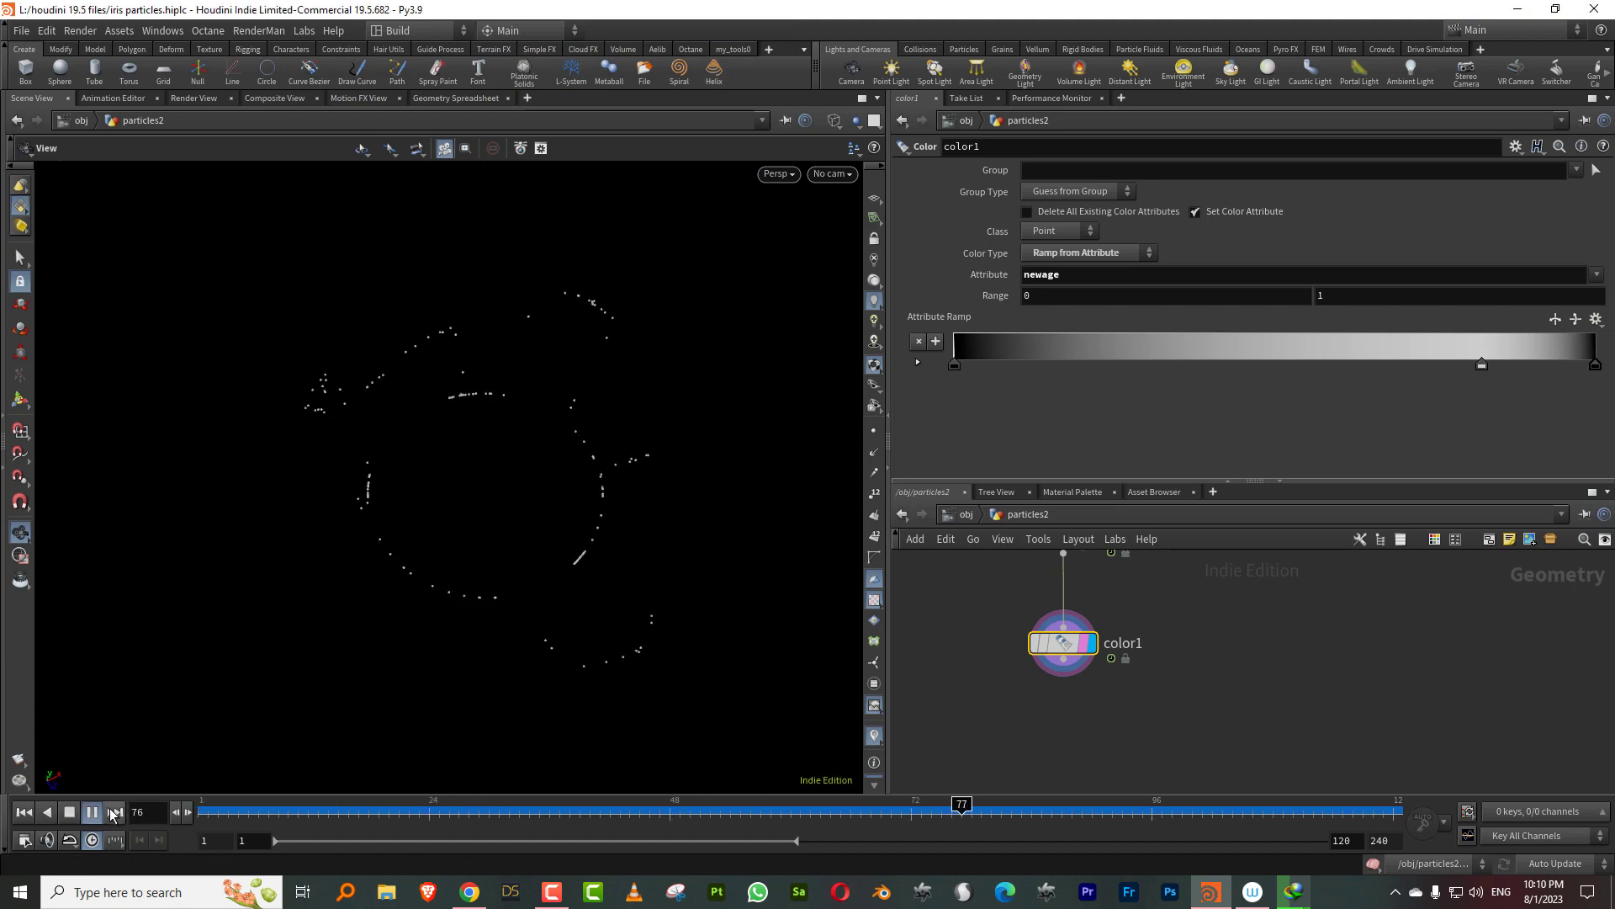
Step: Scrub to frame 10, add a Trail node after color1 in the particles2 network, and display it
click(237, 810)
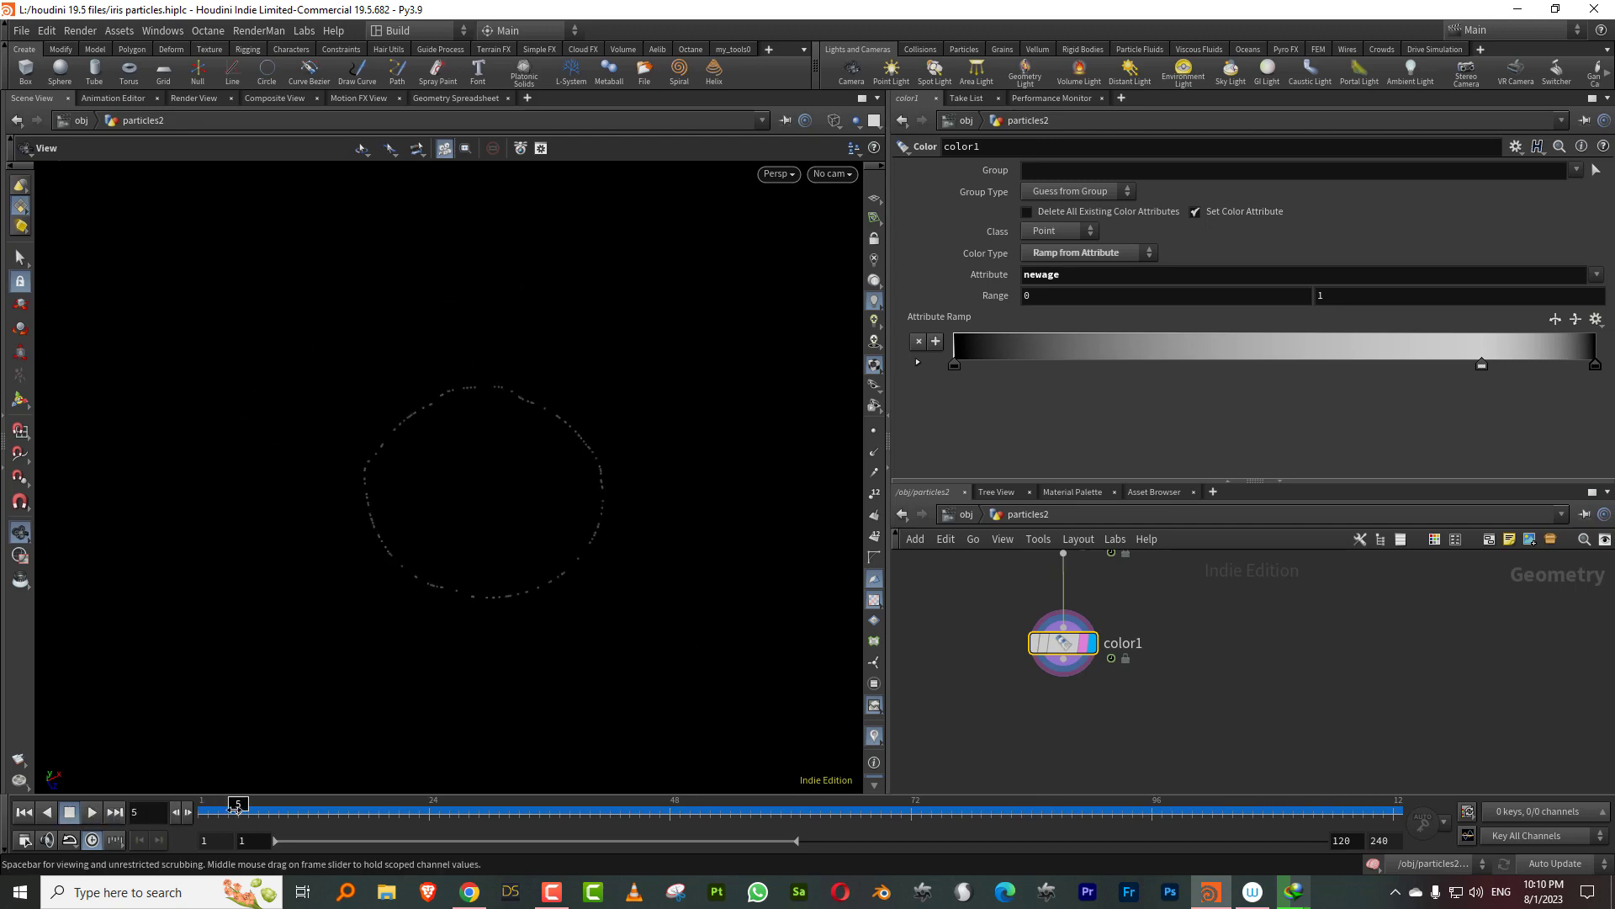
drag(235, 810, 288, 810)
drag(1137, 481, 1170, 313)
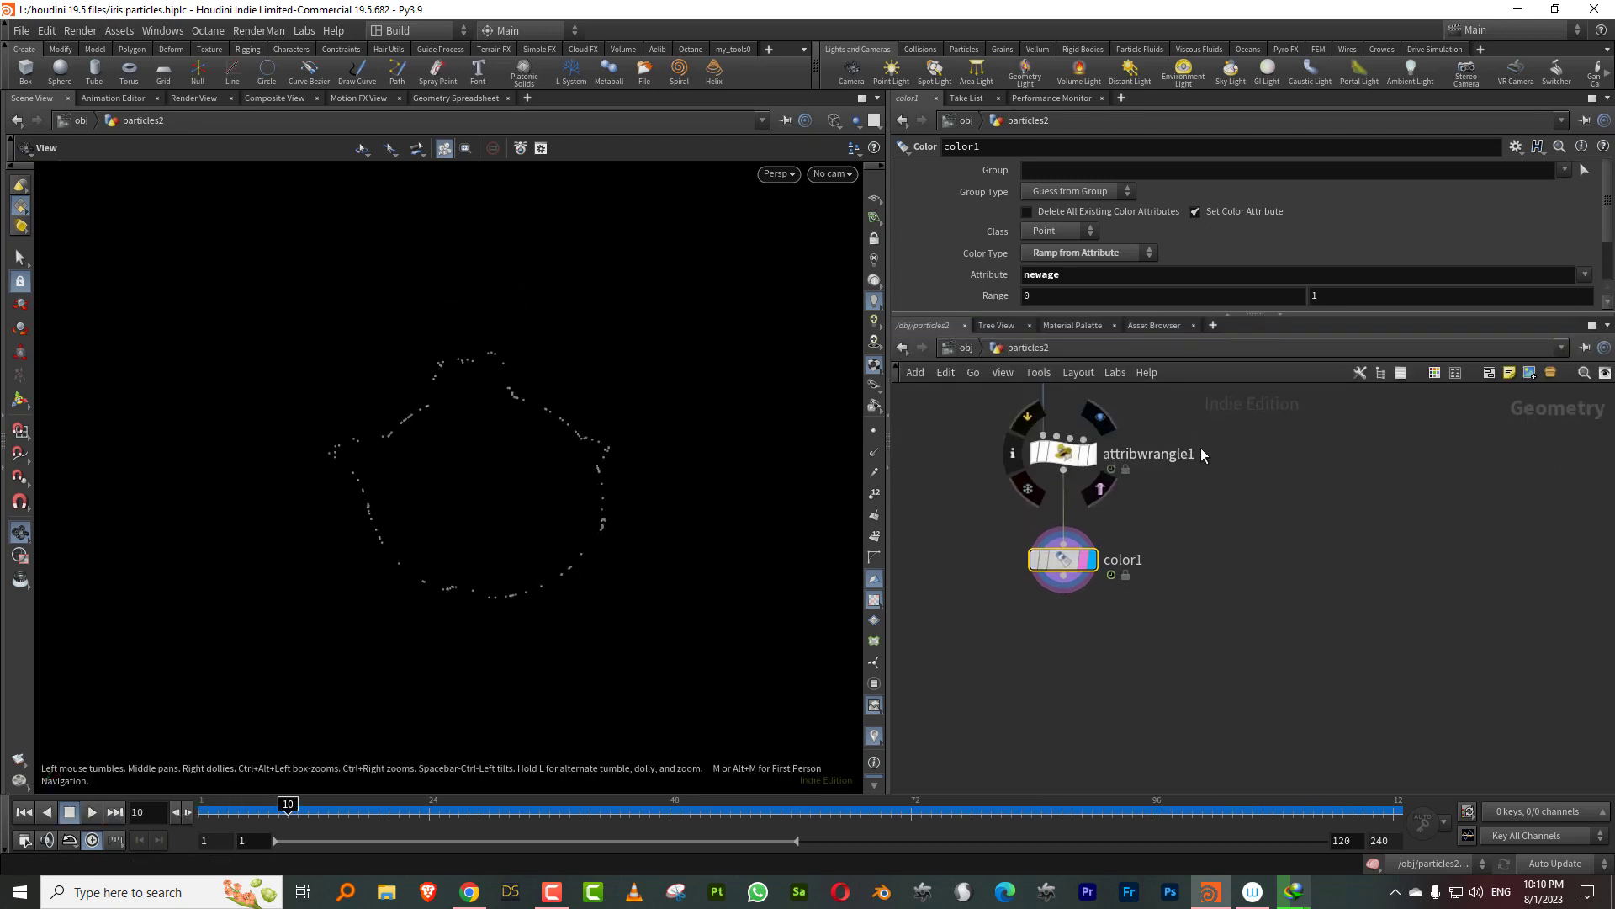
key(Tab)
text(tra)
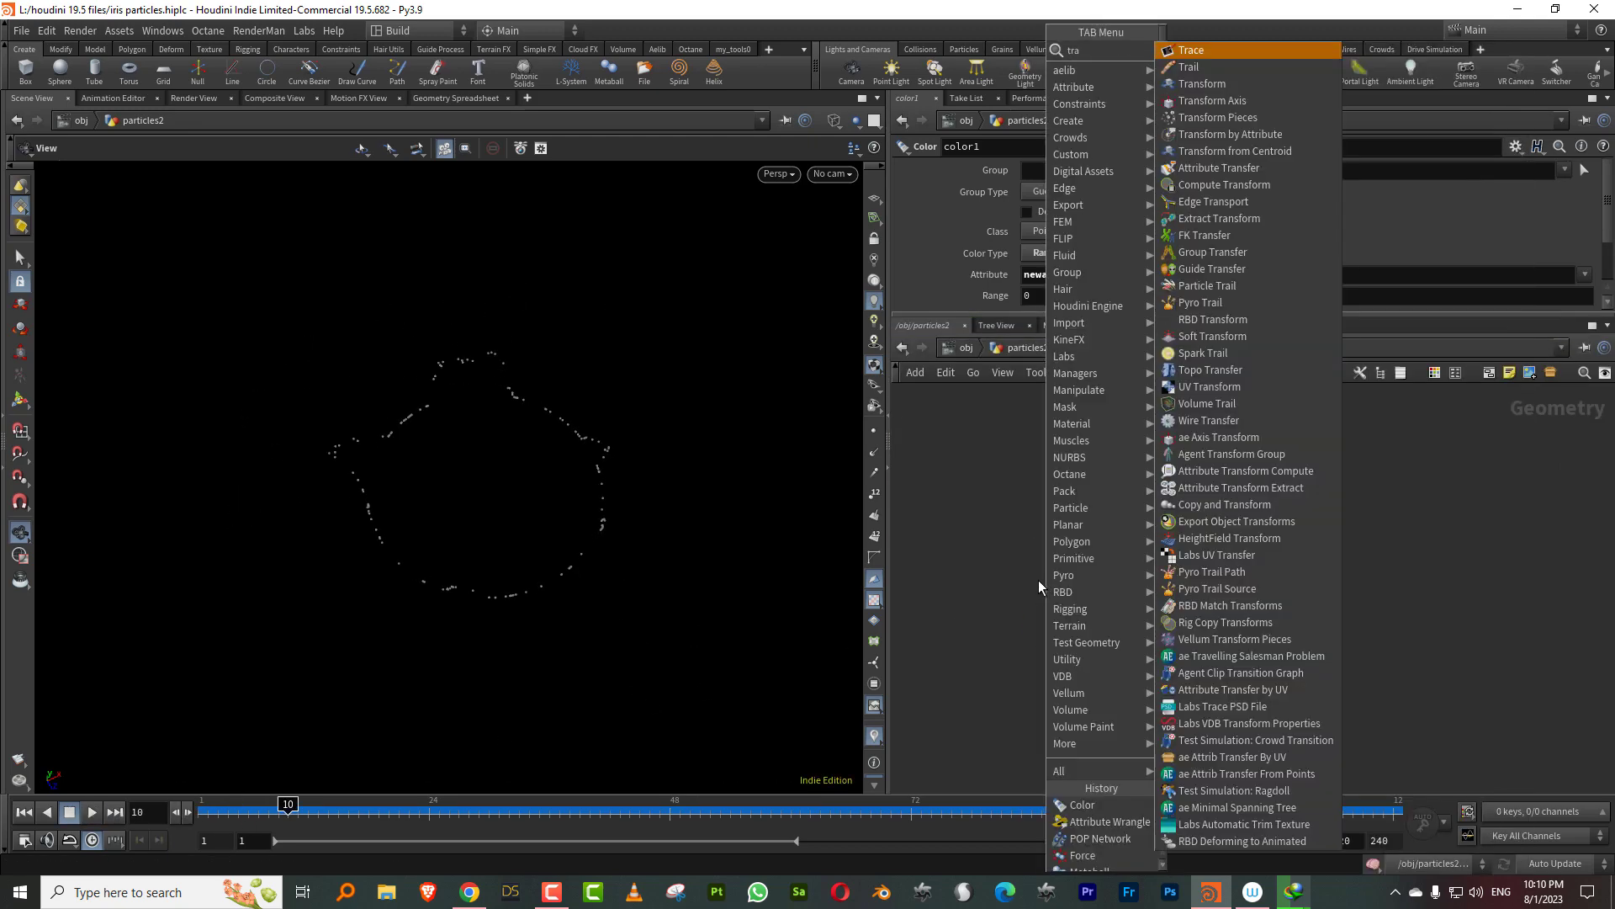
key(Return)
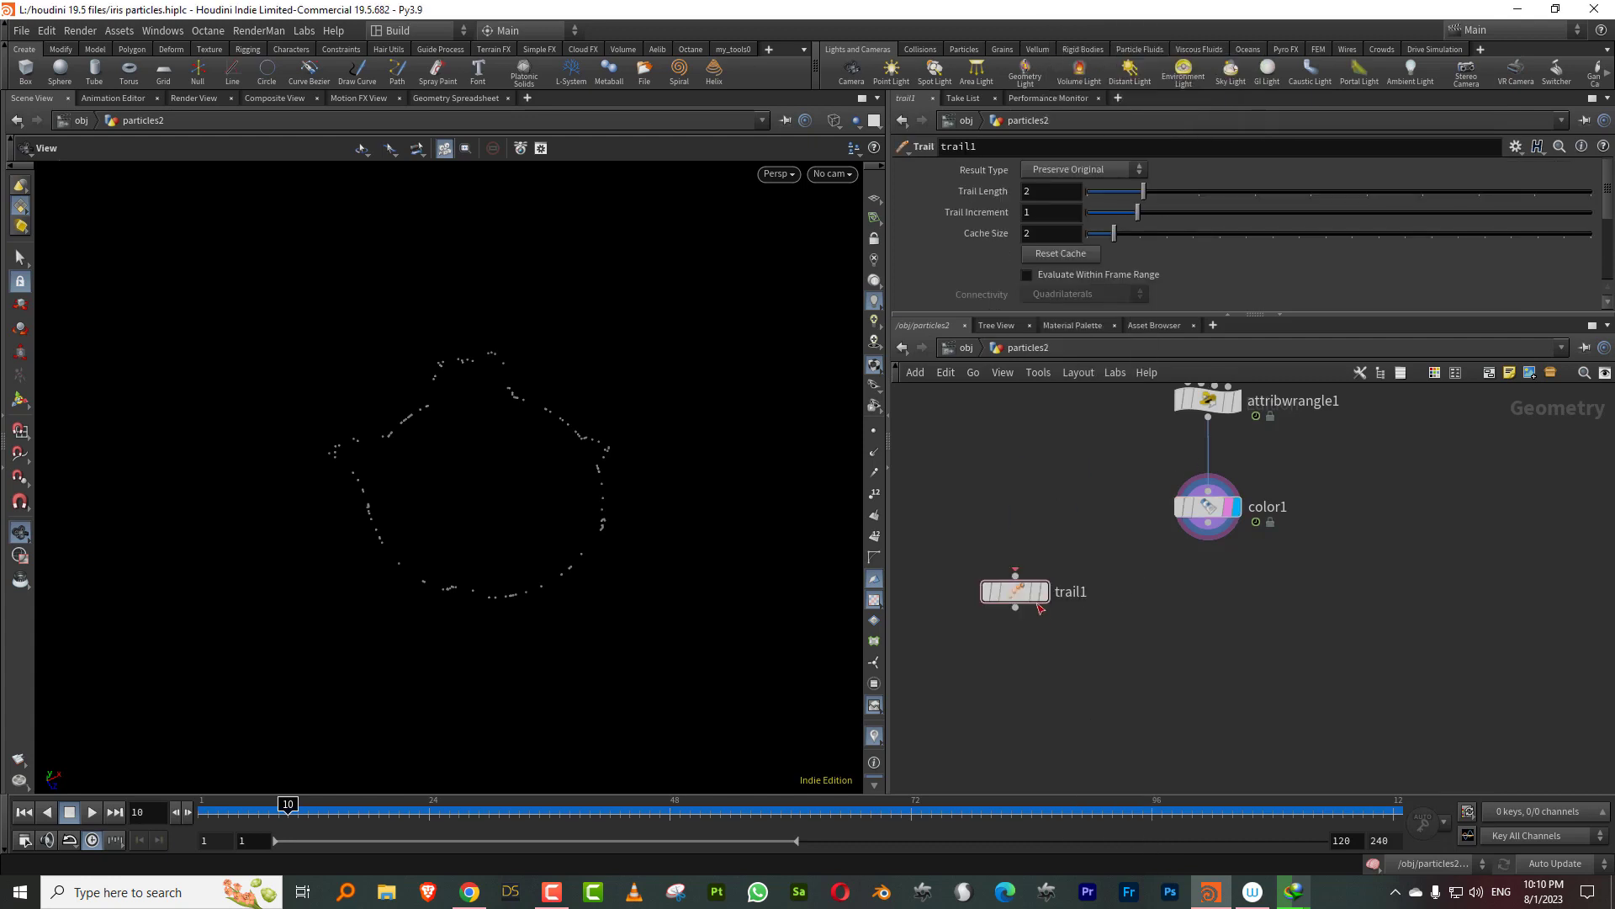
click(1019, 641)
drag(1089, 572, 1019, 626)
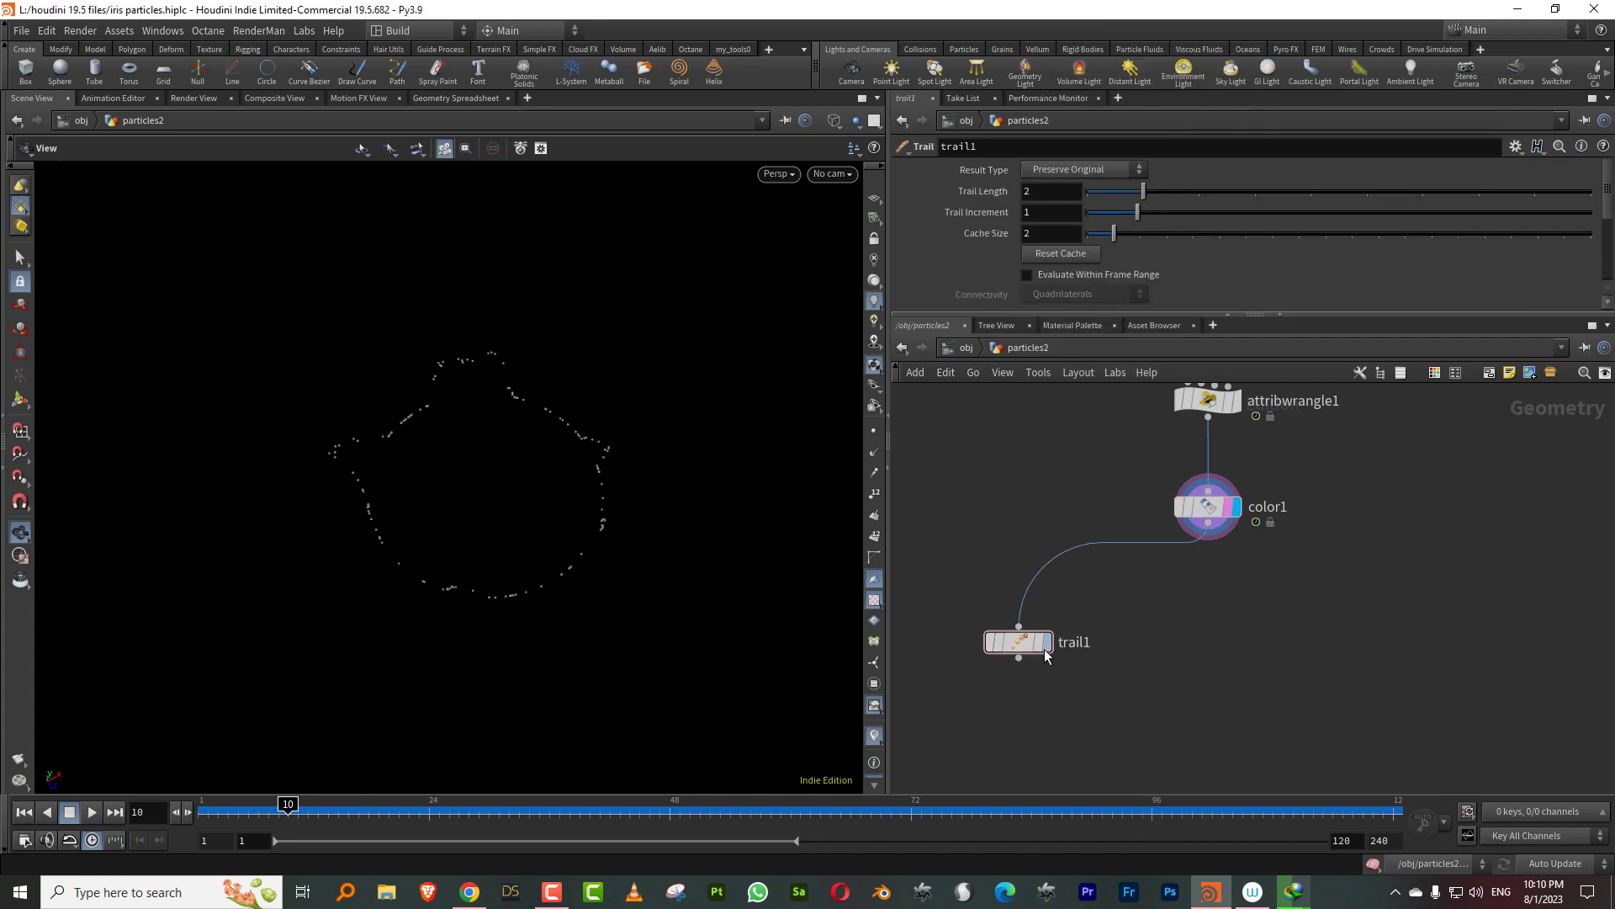
click(1048, 645)
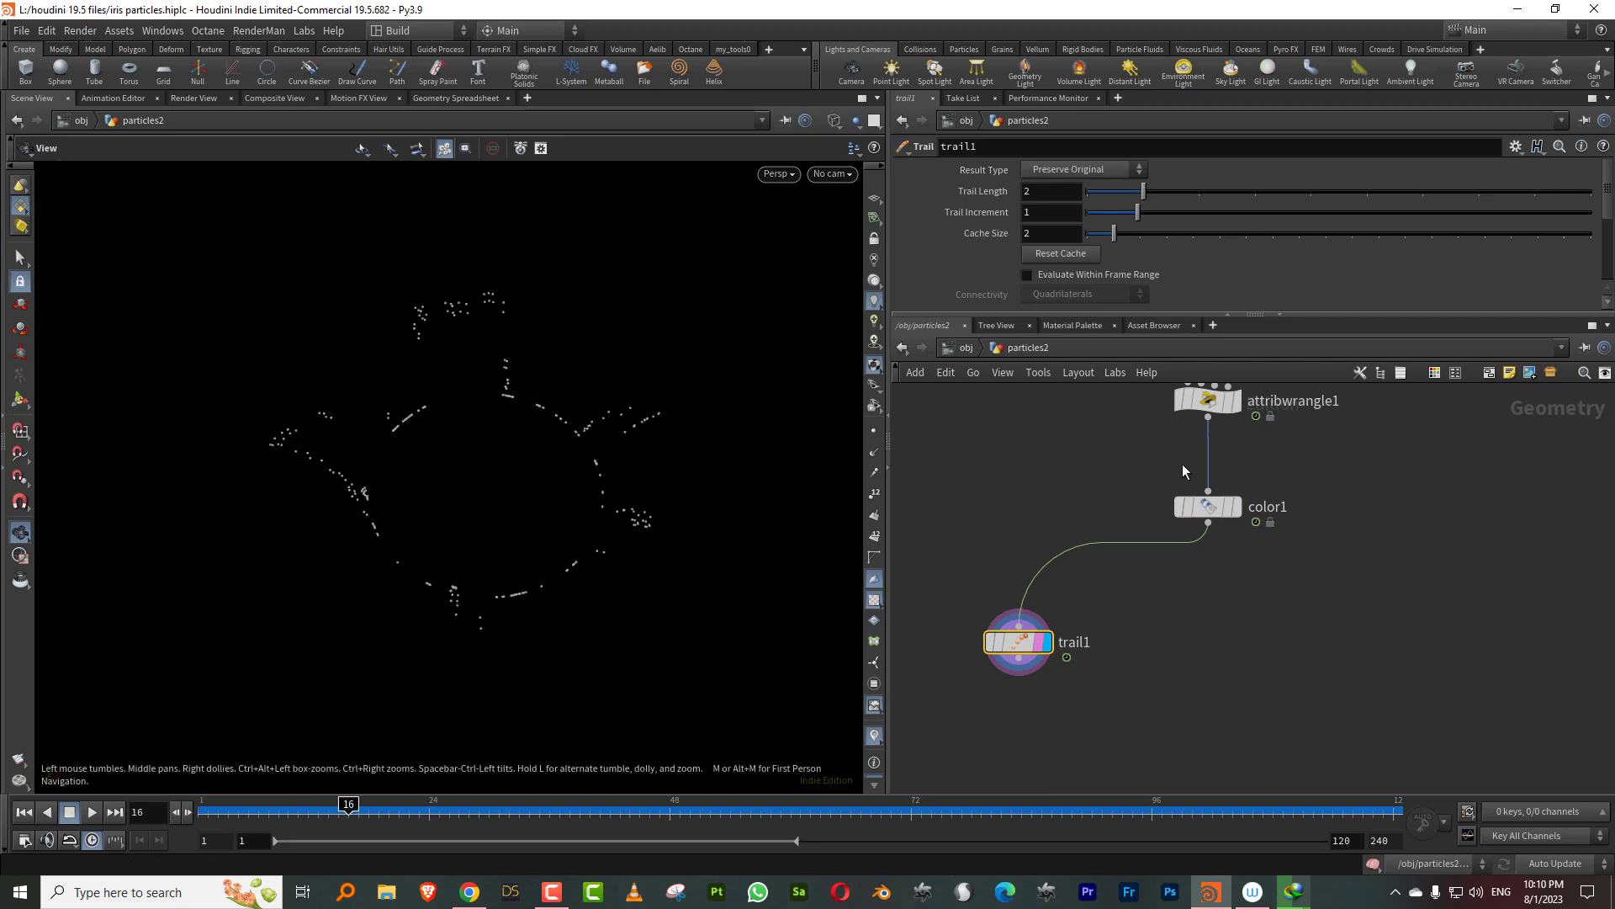
Step: Set trail1's Trail Length to 45
click(1208, 507)
click(1016, 642)
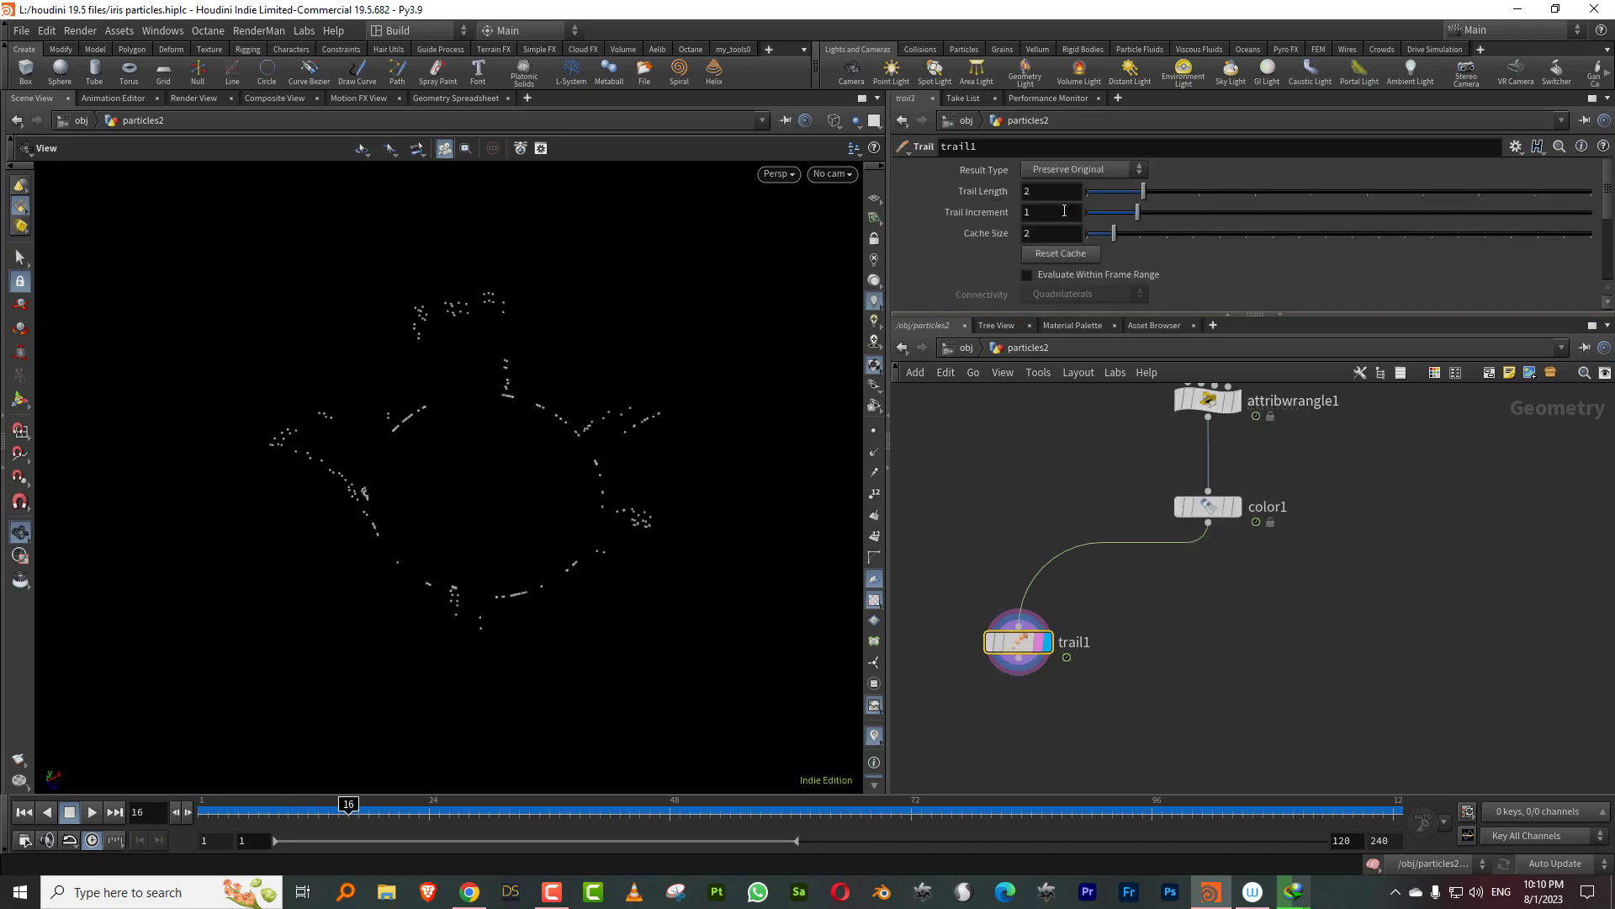
text(45)
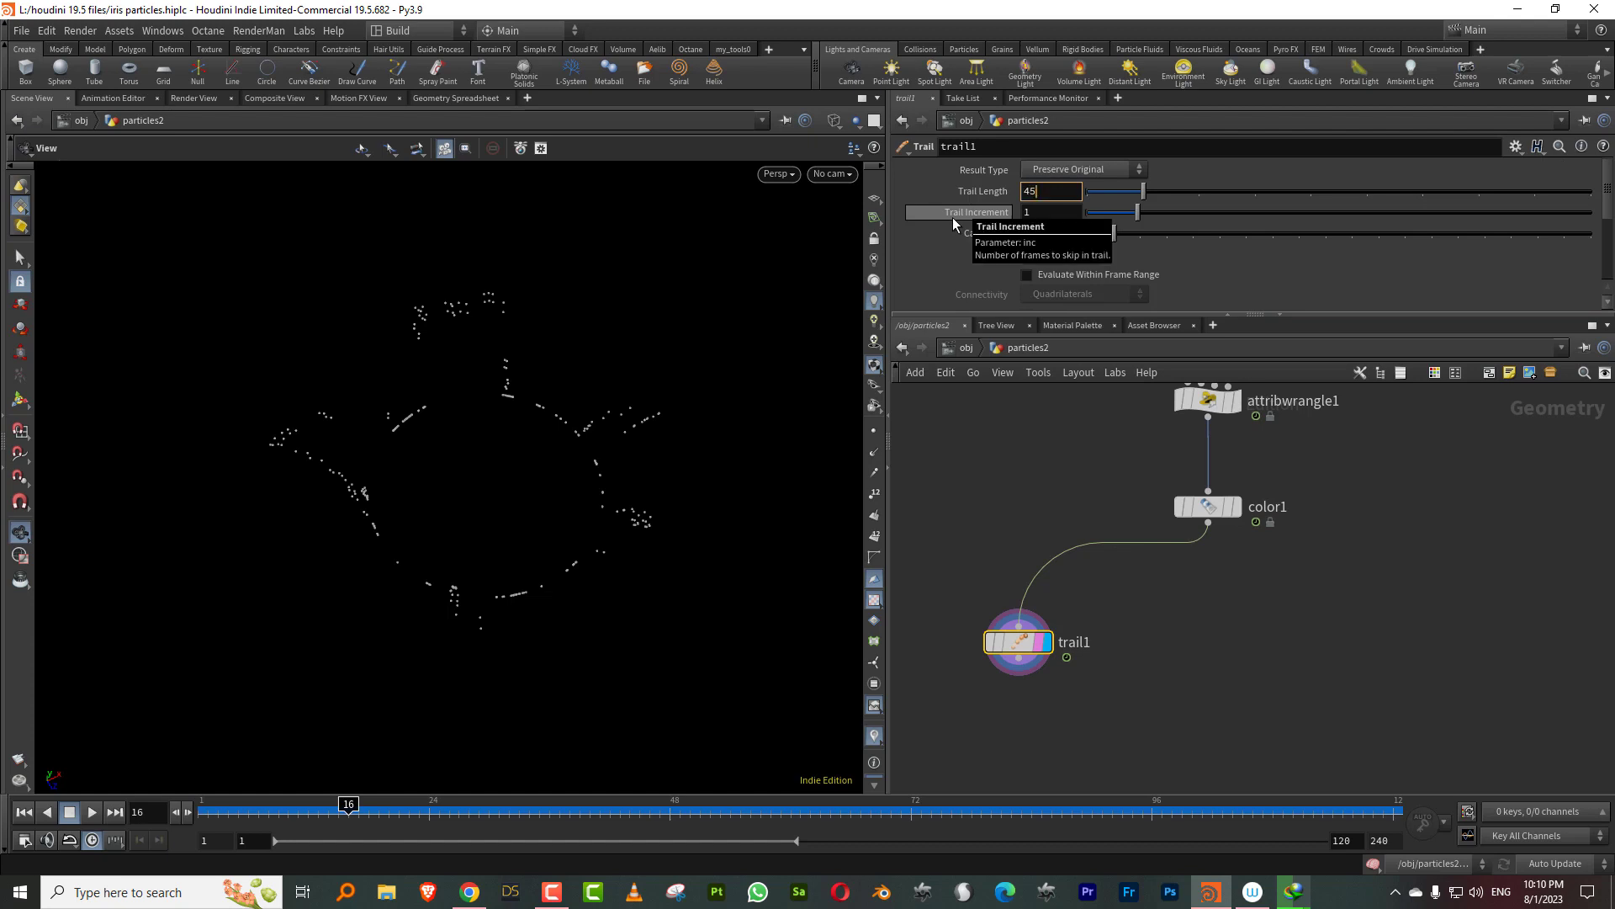
key(Return)
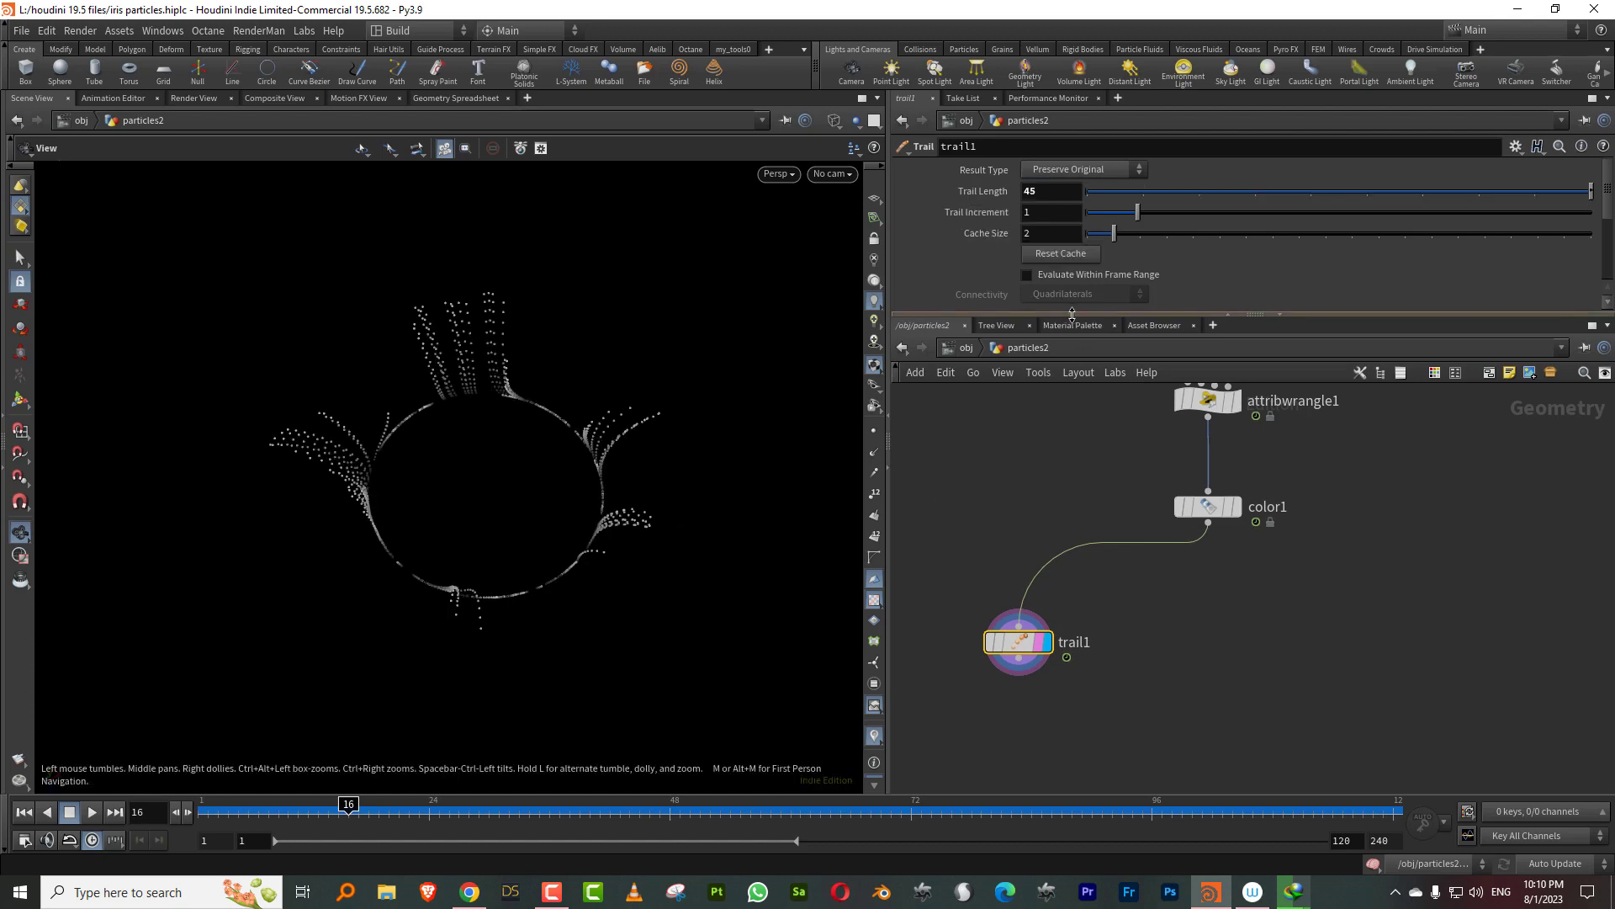
drag(1074, 329, 1072, 362)
Step: Replay the simulation from frame 1 to examine the particle trails from several angles, then scrub to frame 13
drag(219, 809, 132, 811)
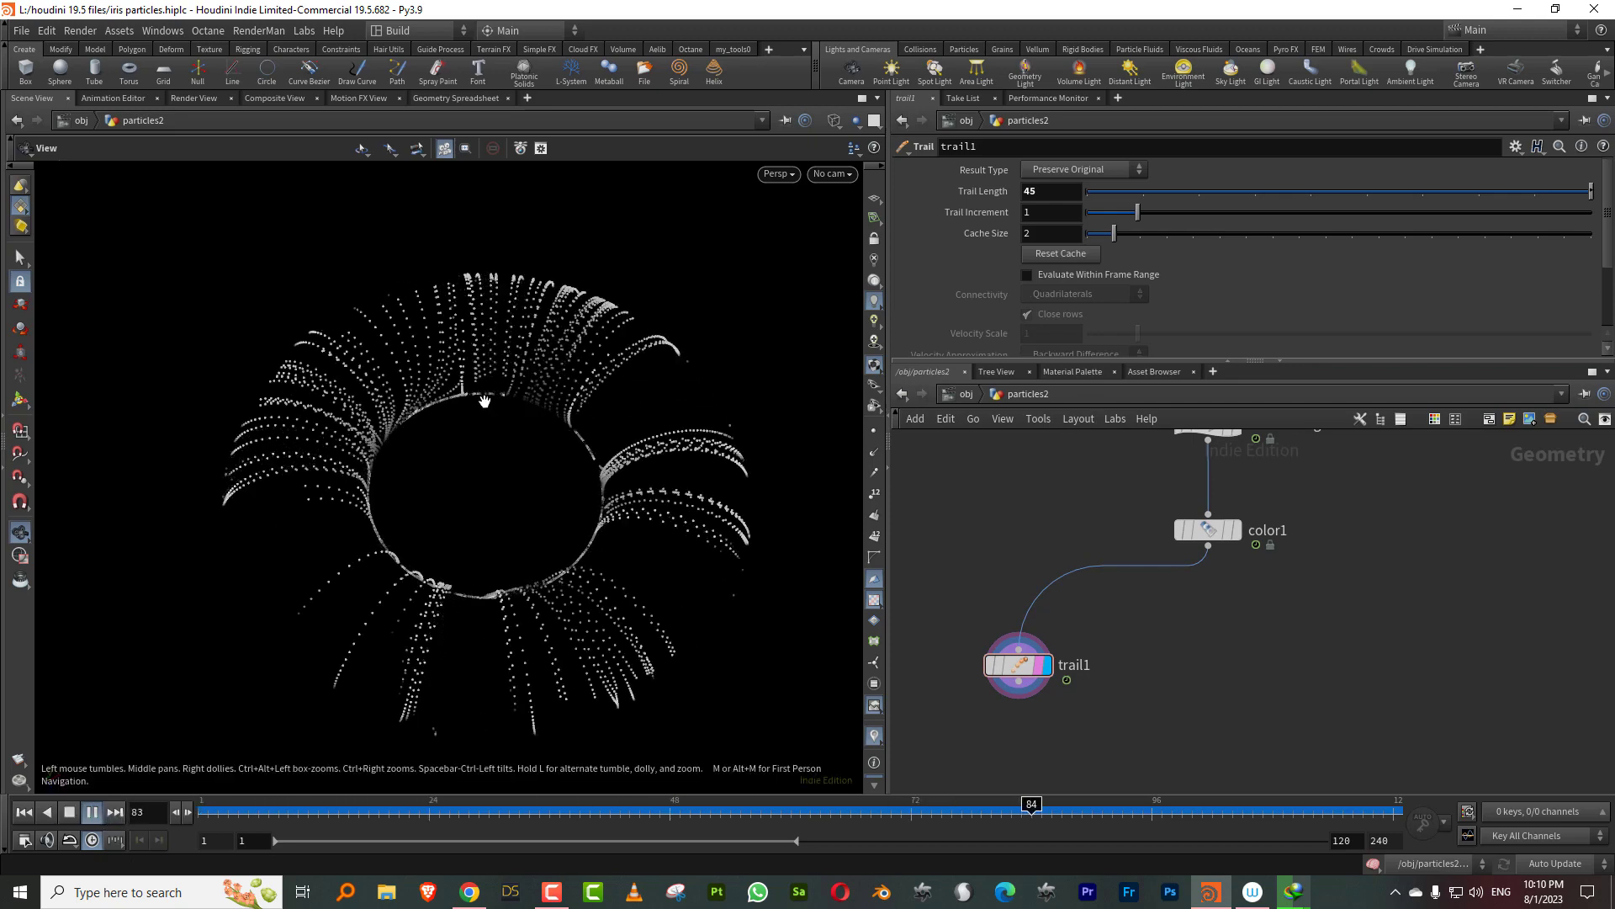
scroll(505, 401, up, 5)
drag(557, 395, 473, 396)
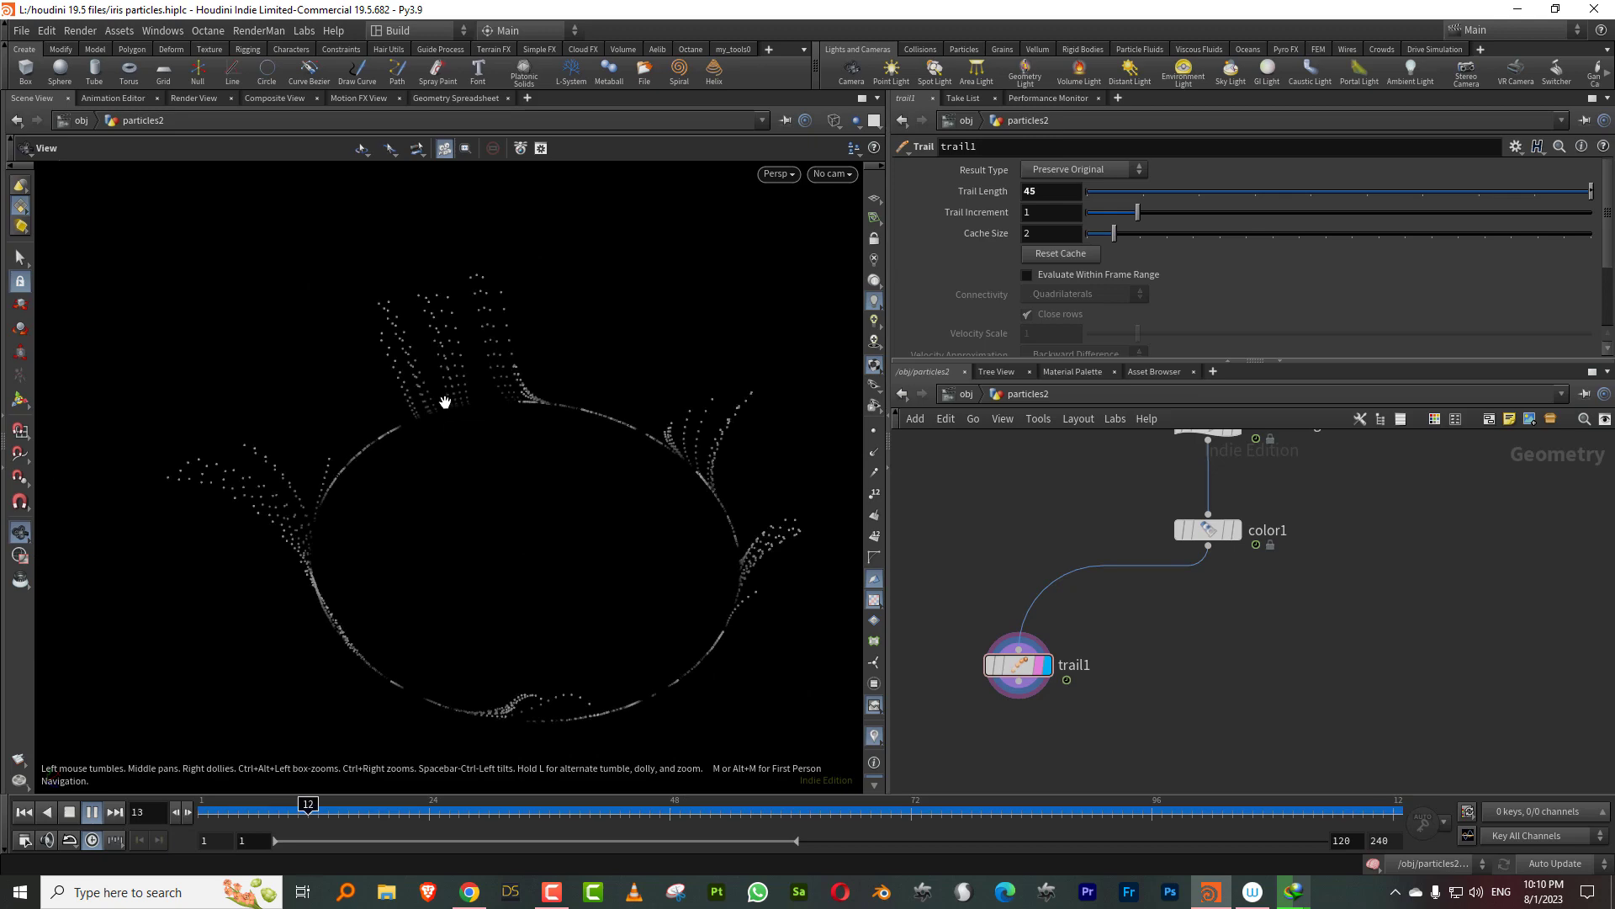
drag(552, 407, 471, 520)
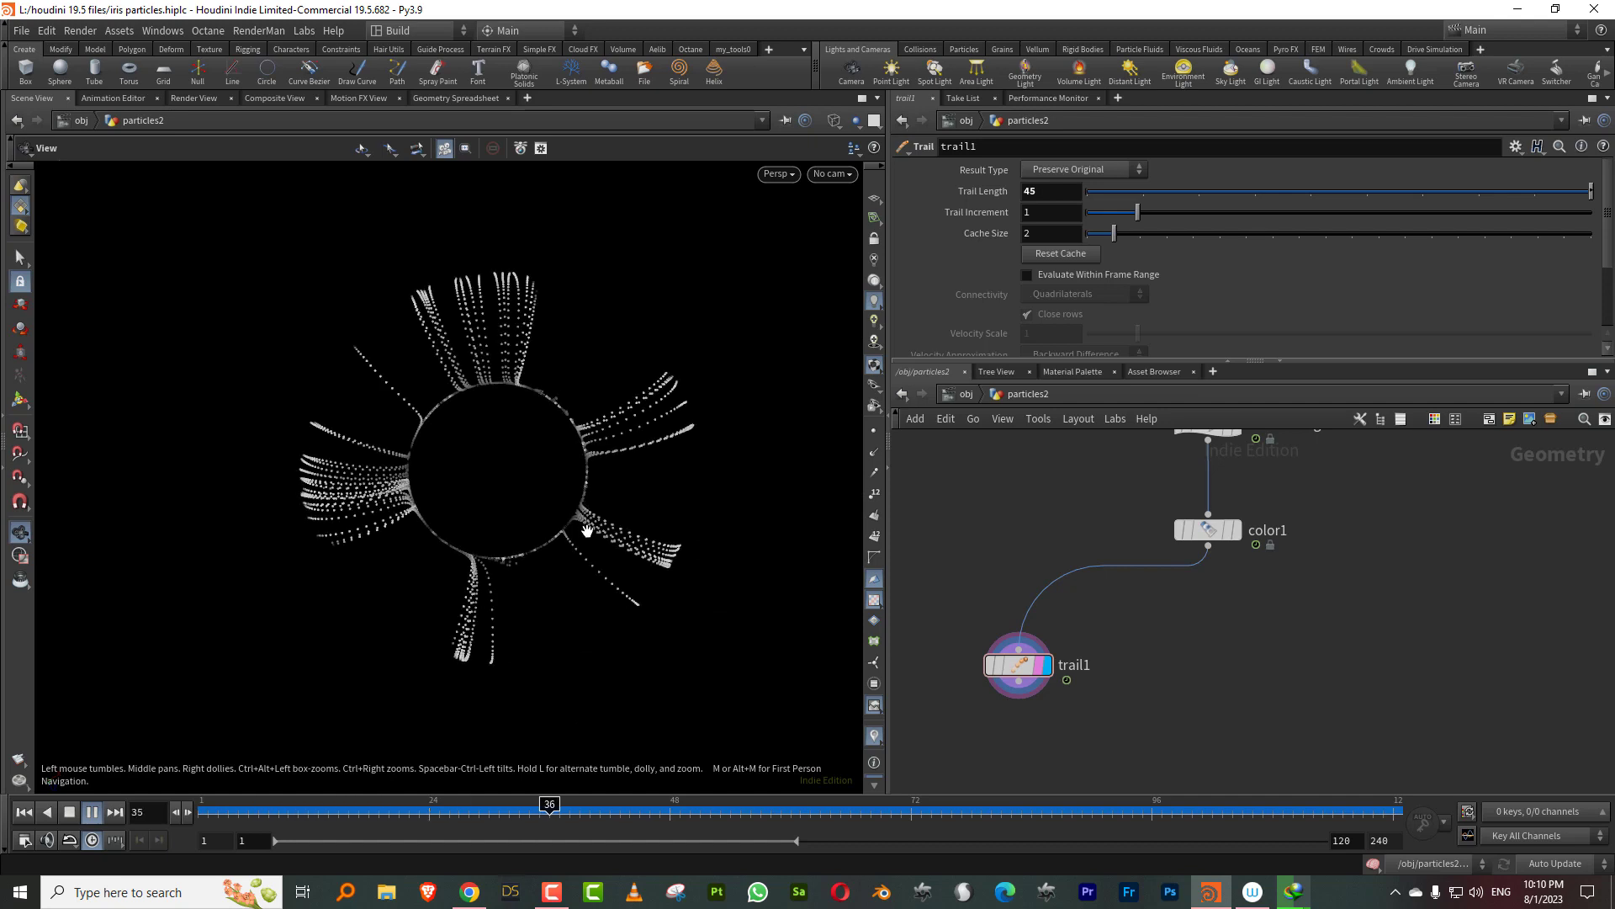
drag(211, 812, 318, 813)
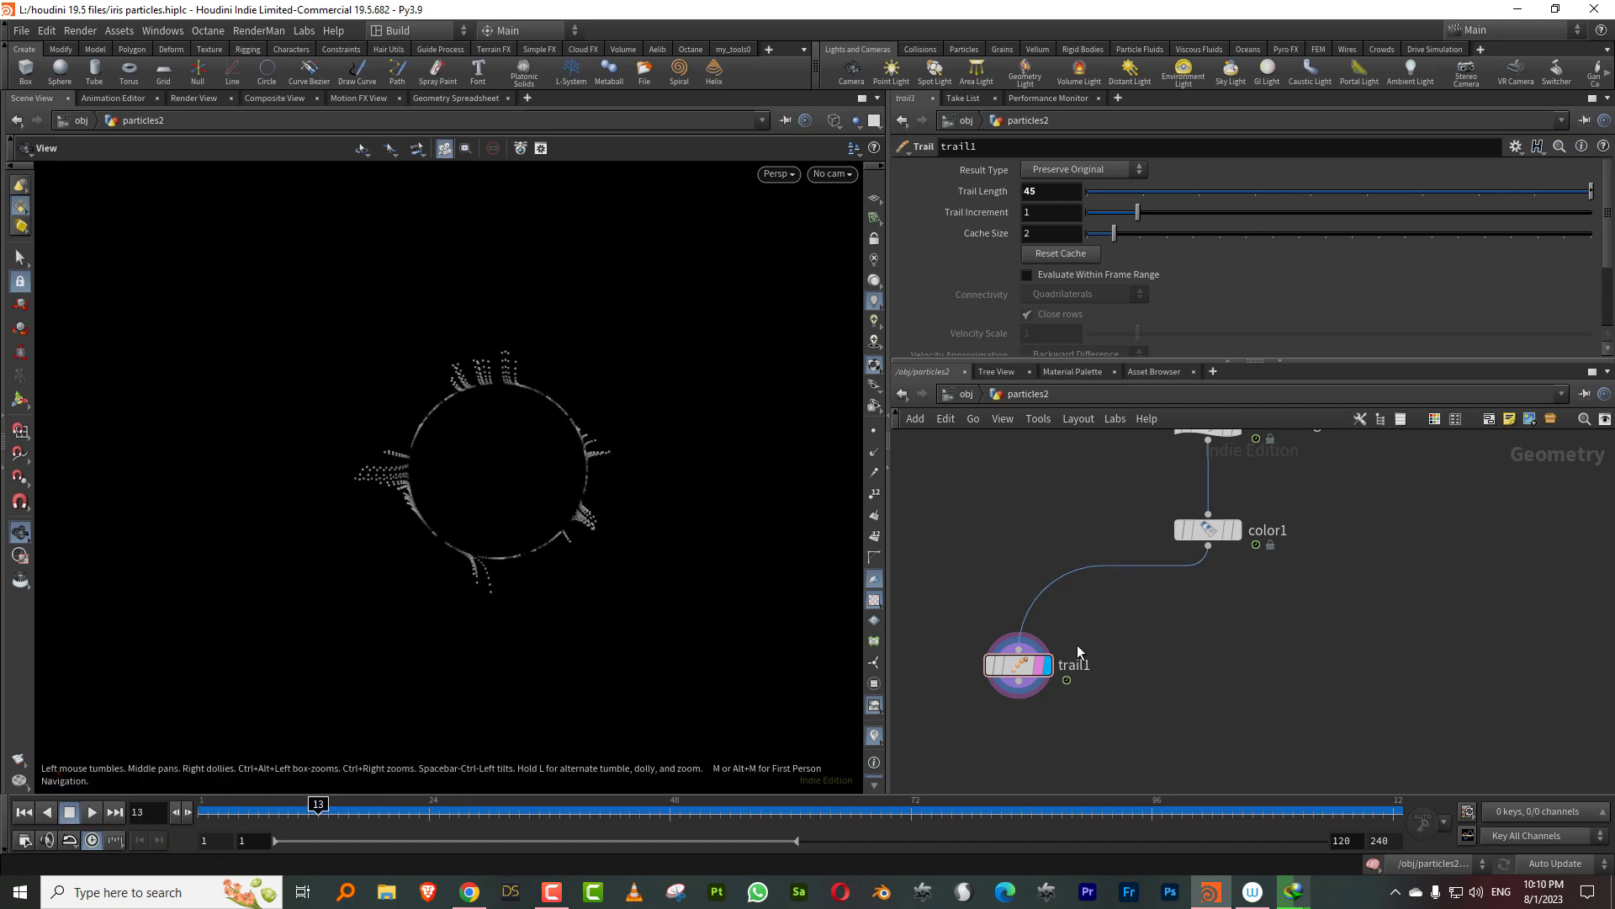
Step: Append an Add node to trail1, display it, and turn on Delete Geometry But Keep the Points
middle_drag(1061, 638, 1057, 536)
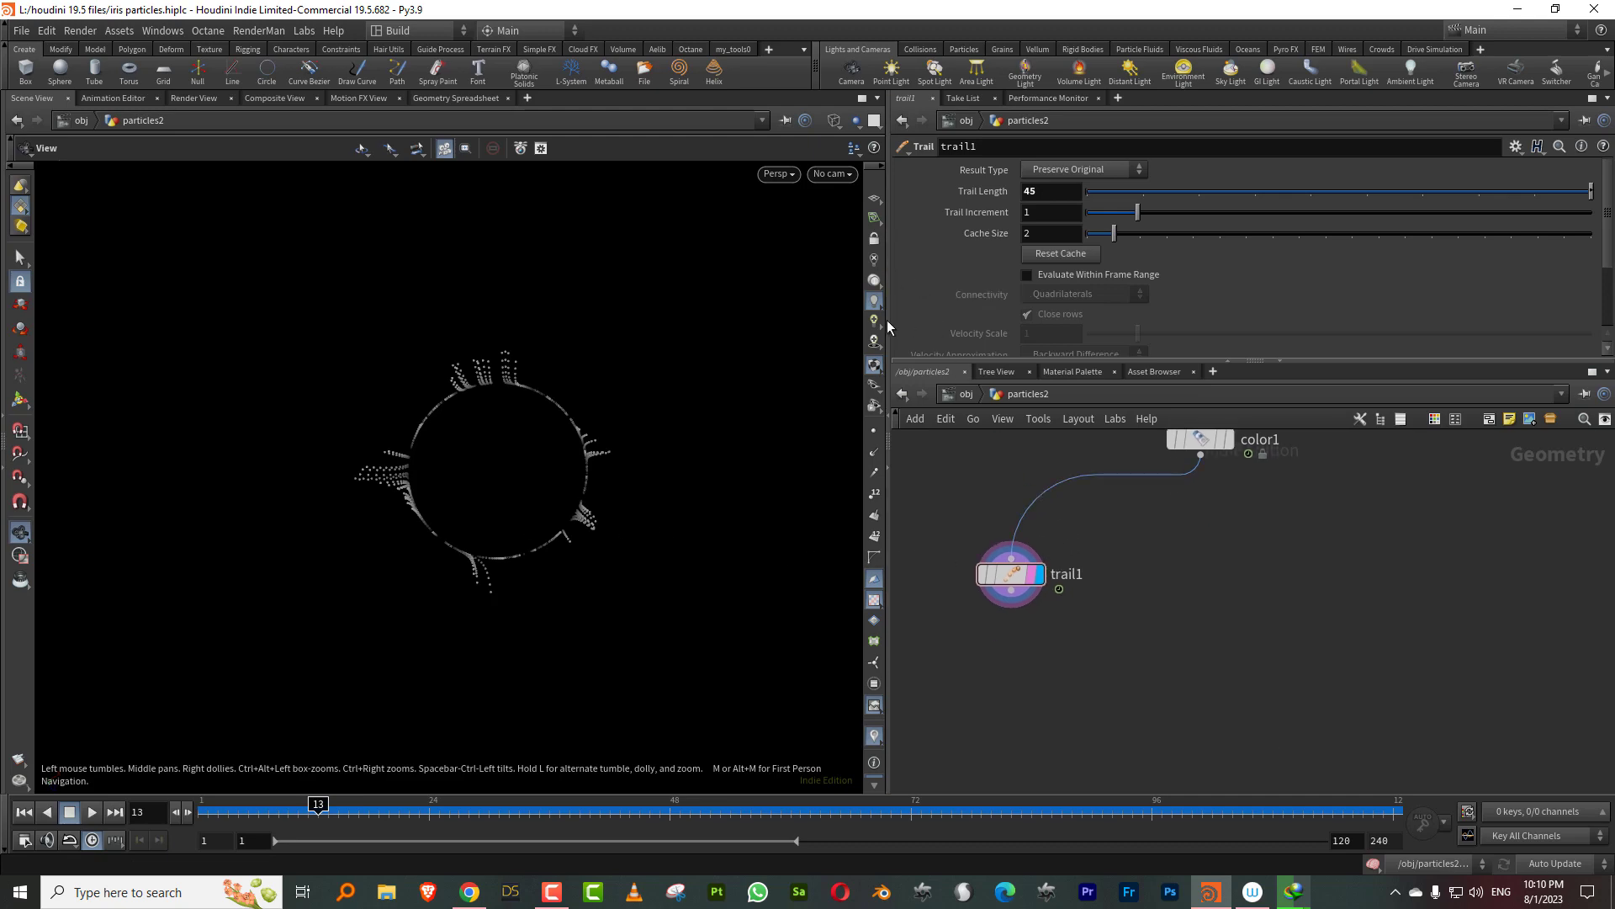
middle_drag(1089, 671, 1084, 623)
key(Tab)
text(add)
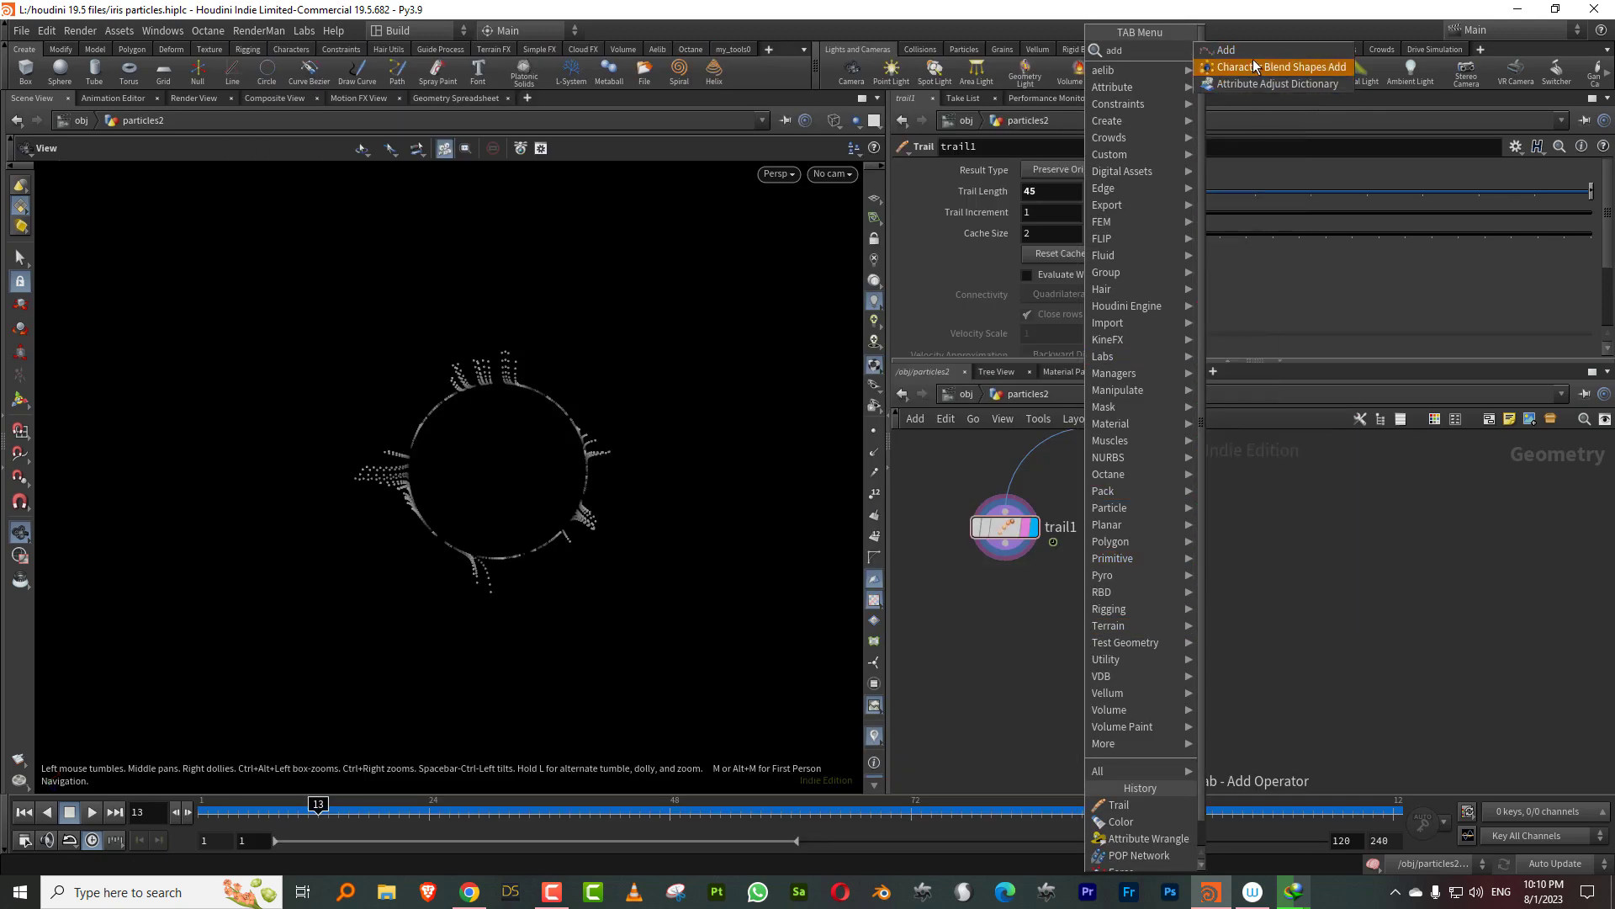
click(1250, 53)
click(1069, 552)
click(1083, 192)
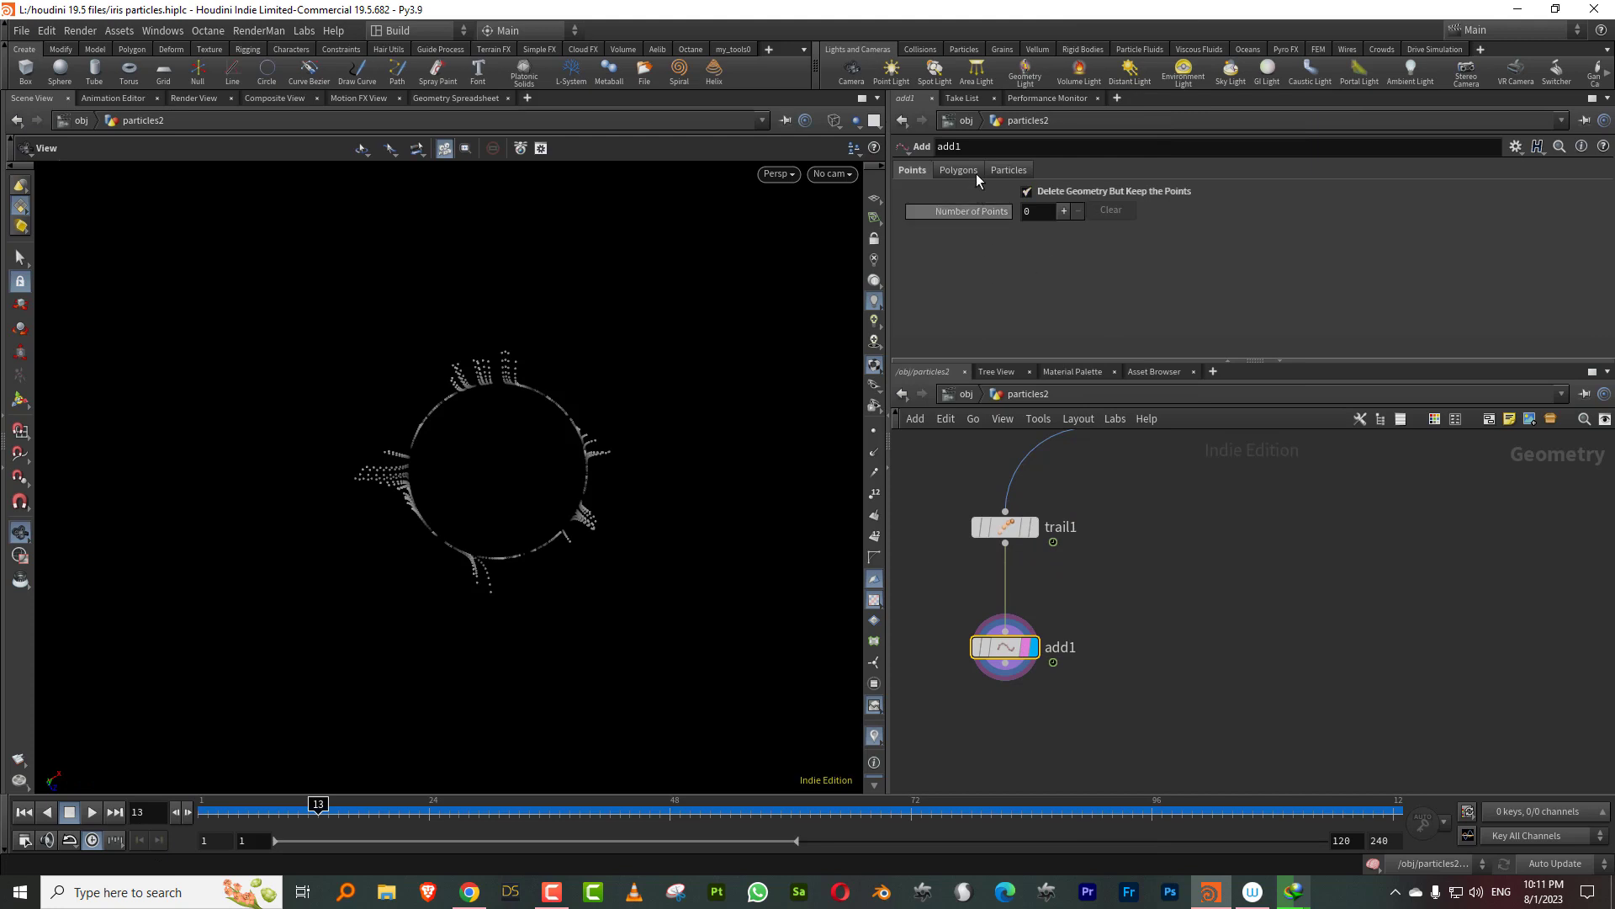
Step: Configure add1 to create polygons by group, adding By Attribute with the attribute name id
click(957, 170)
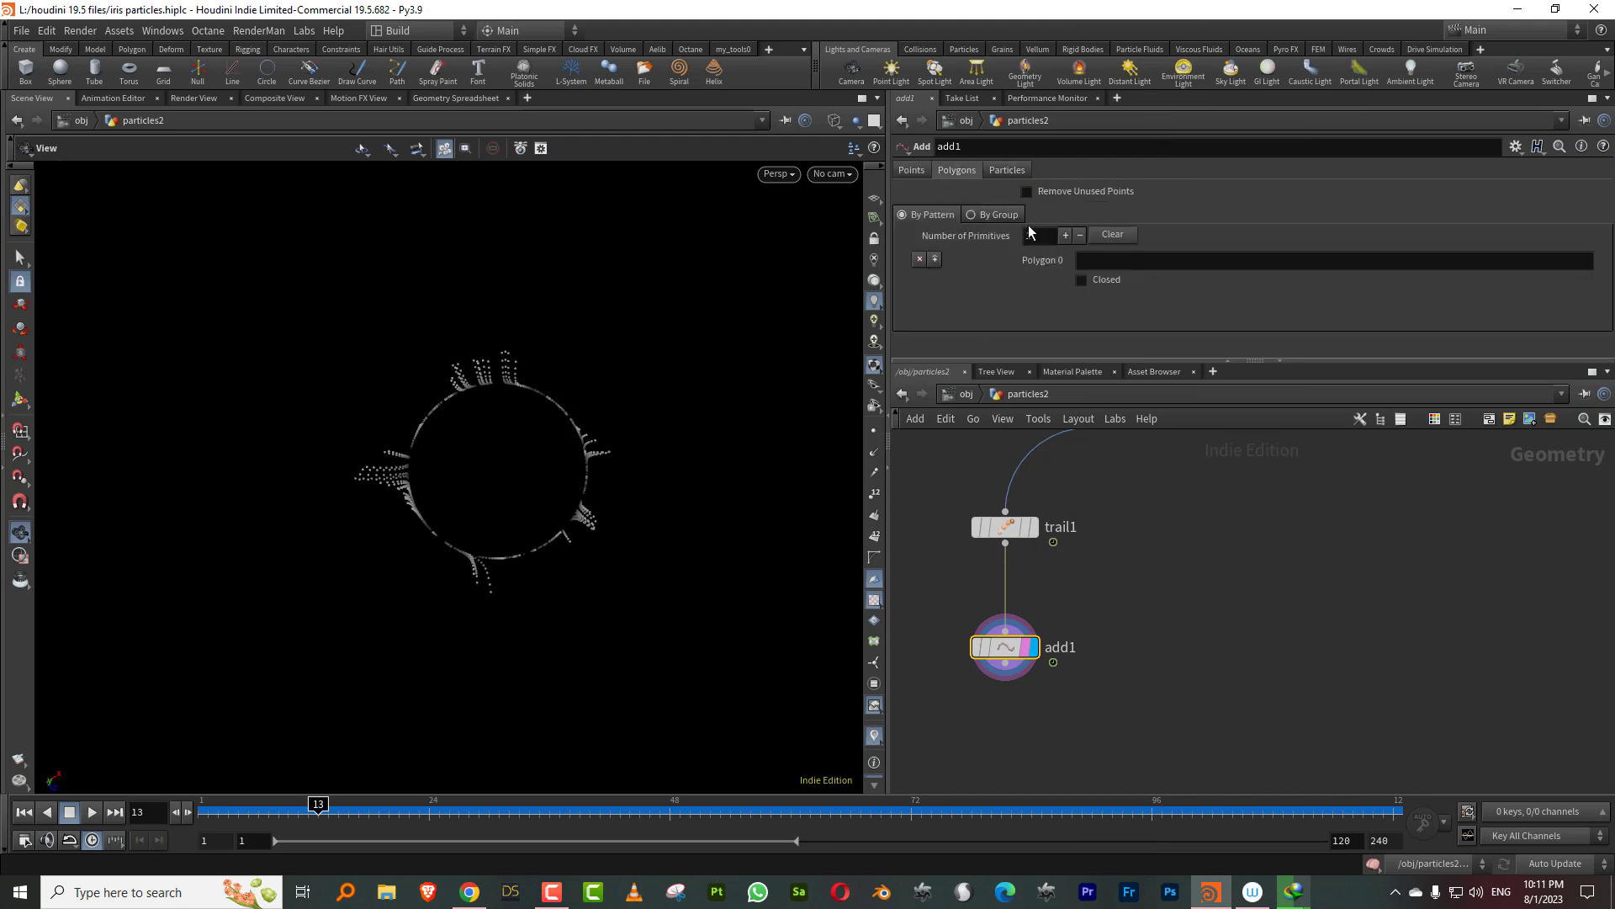
click(979, 215)
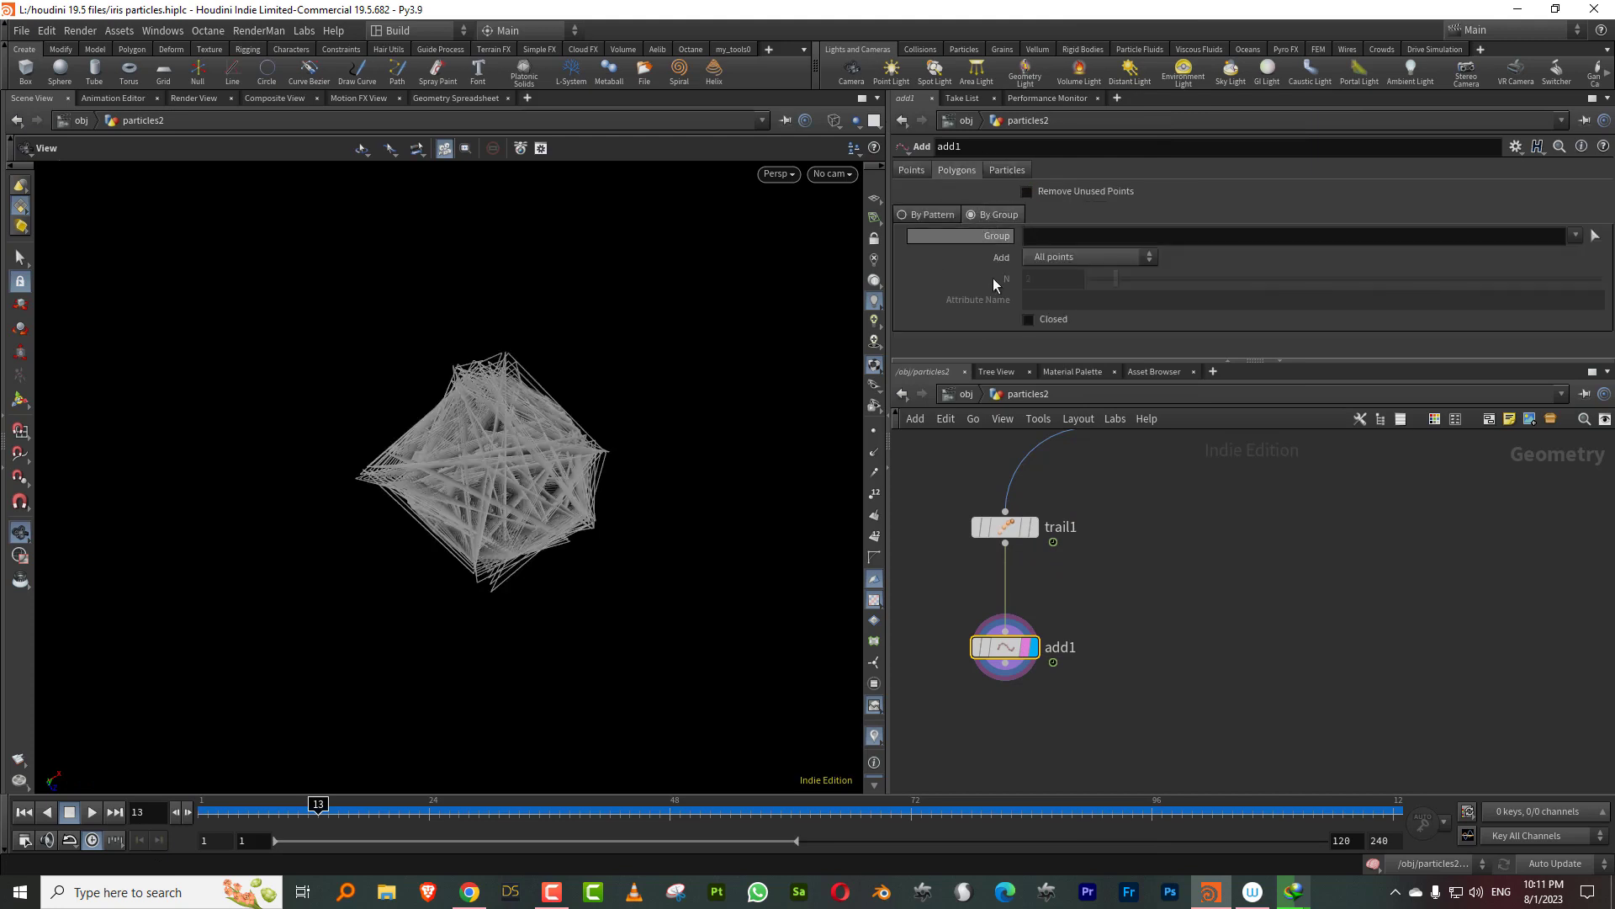
click(1069, 257)
click(1062, 343)
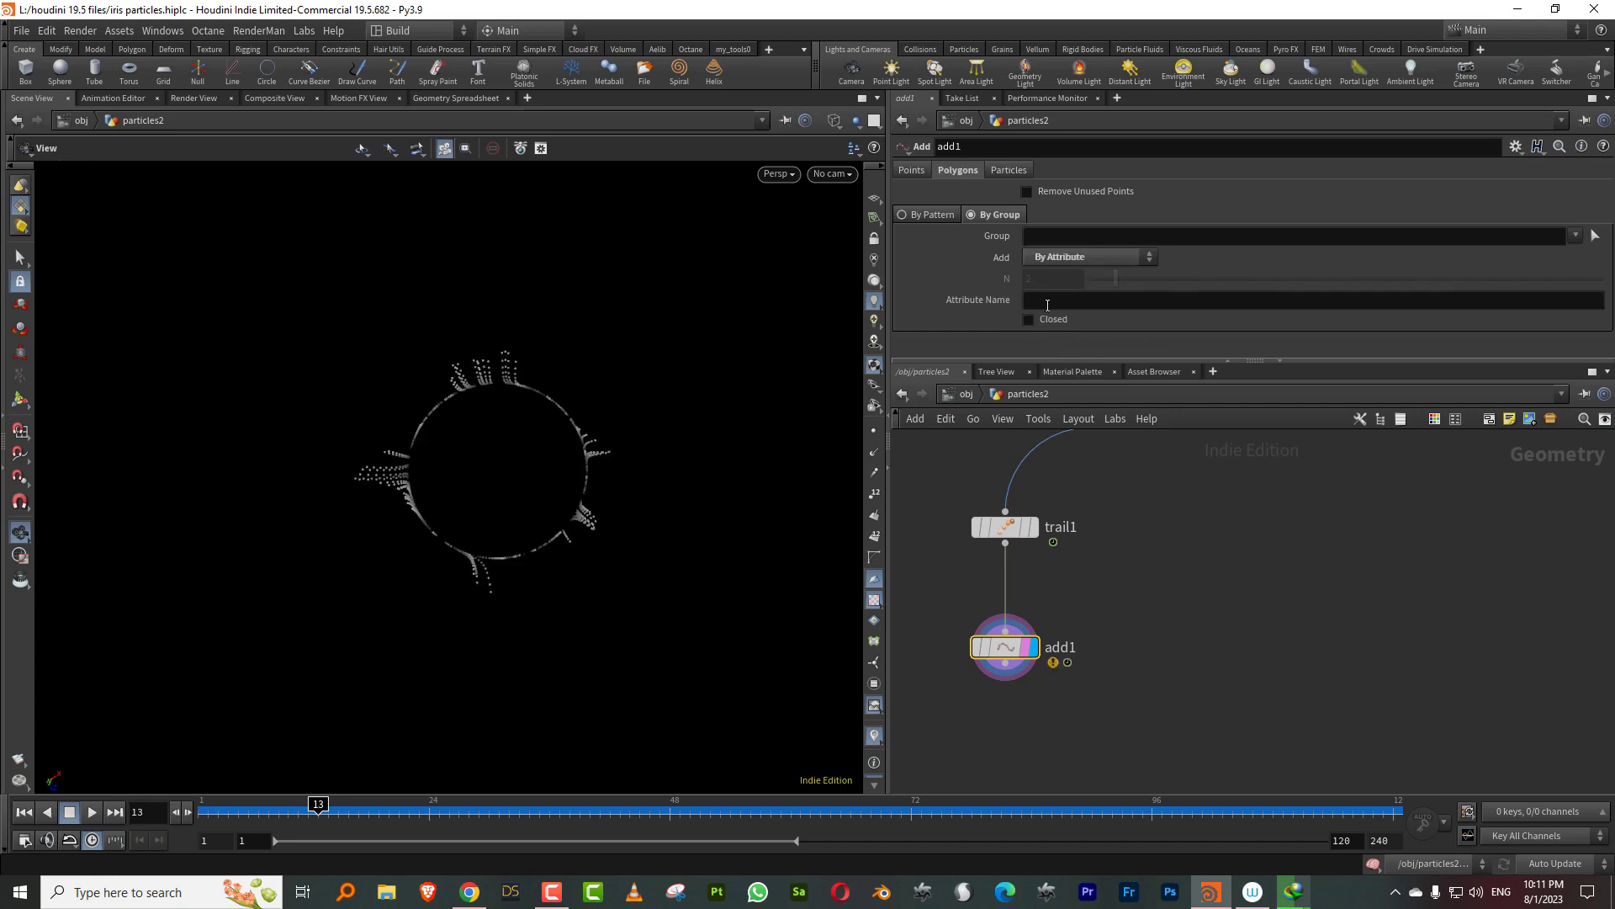
click(1048, 302)
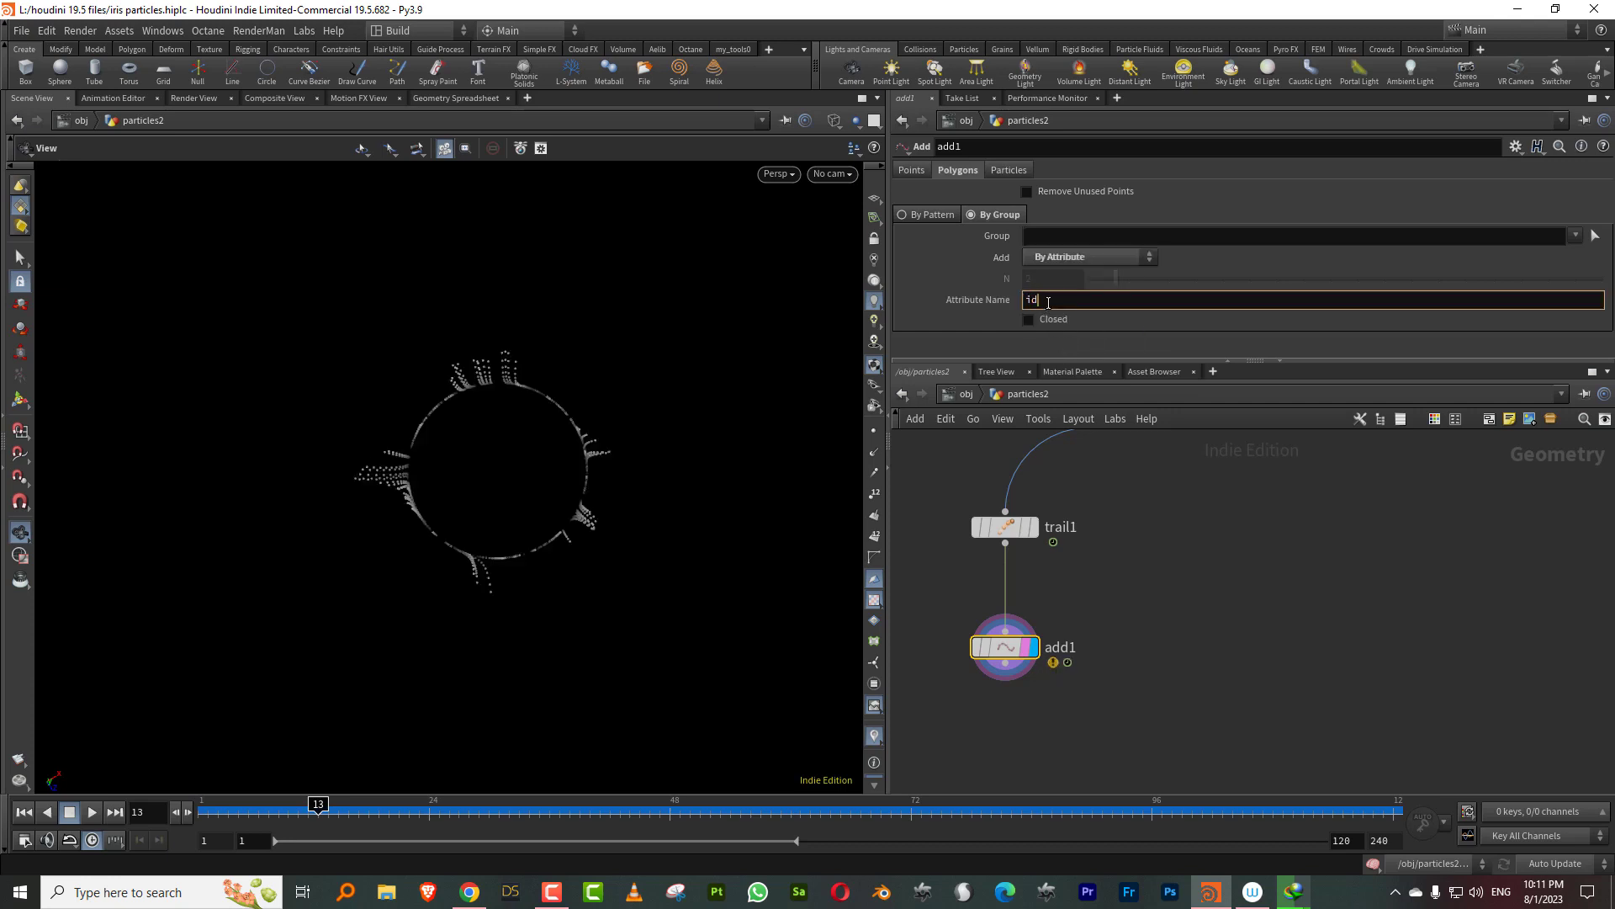
key(Return)
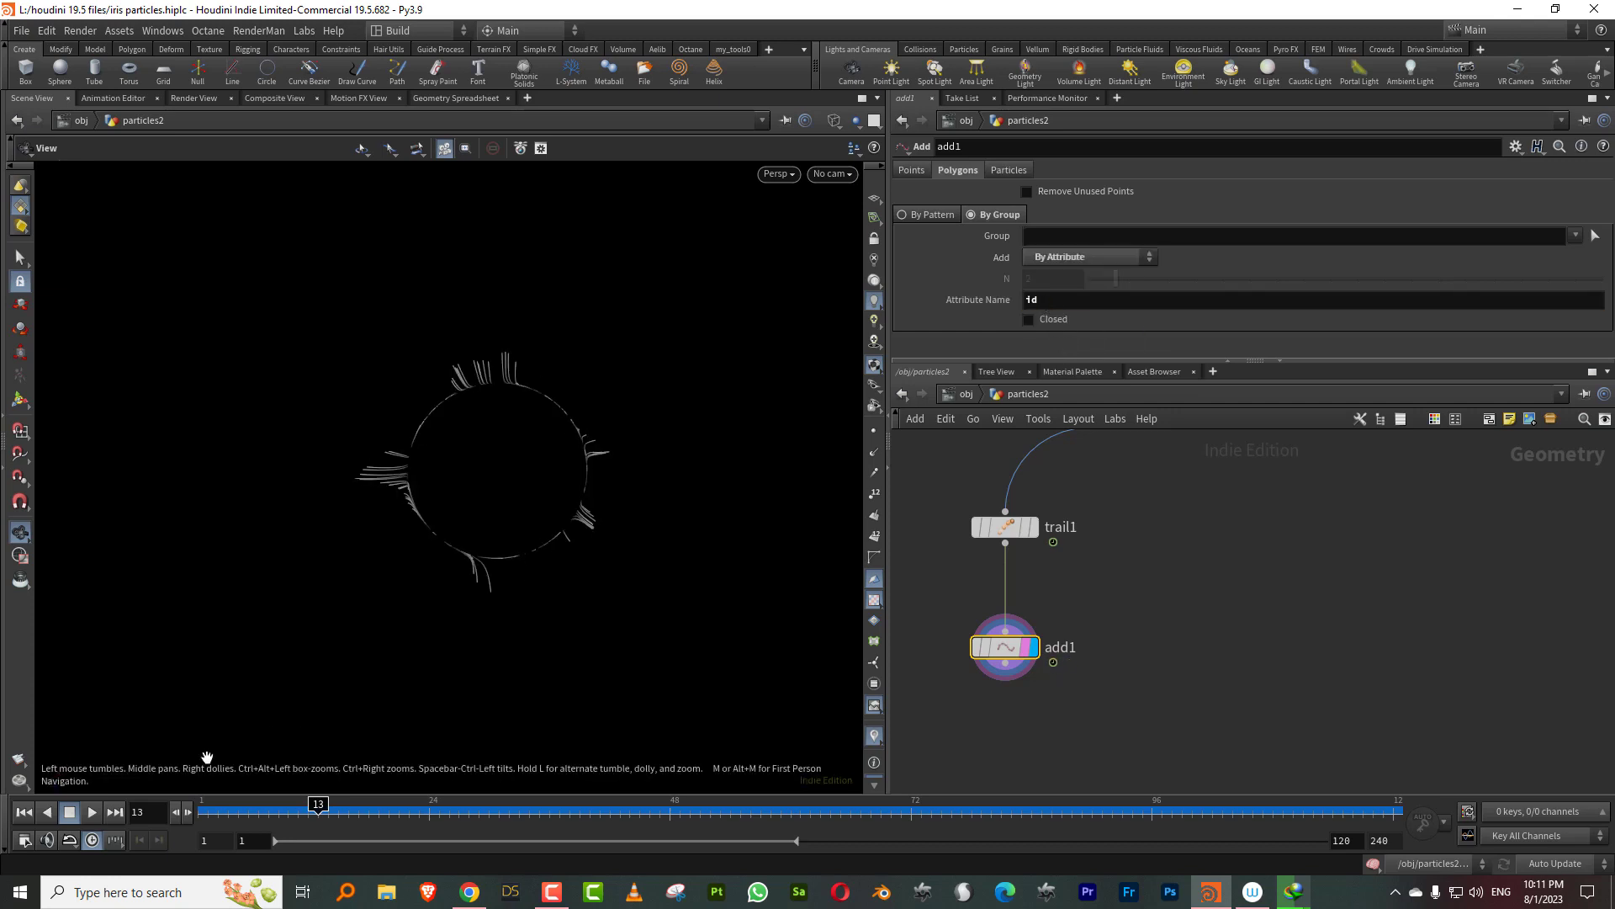
Step: Scrub to frame 24 and compare the outputs of color1, trail1 and add1 by displaying each node in turn
drag(230, 812, 116, 817)
middle_drag(1125, 570, 1061, 669)
click(1159, 492)
click(1142, 494)
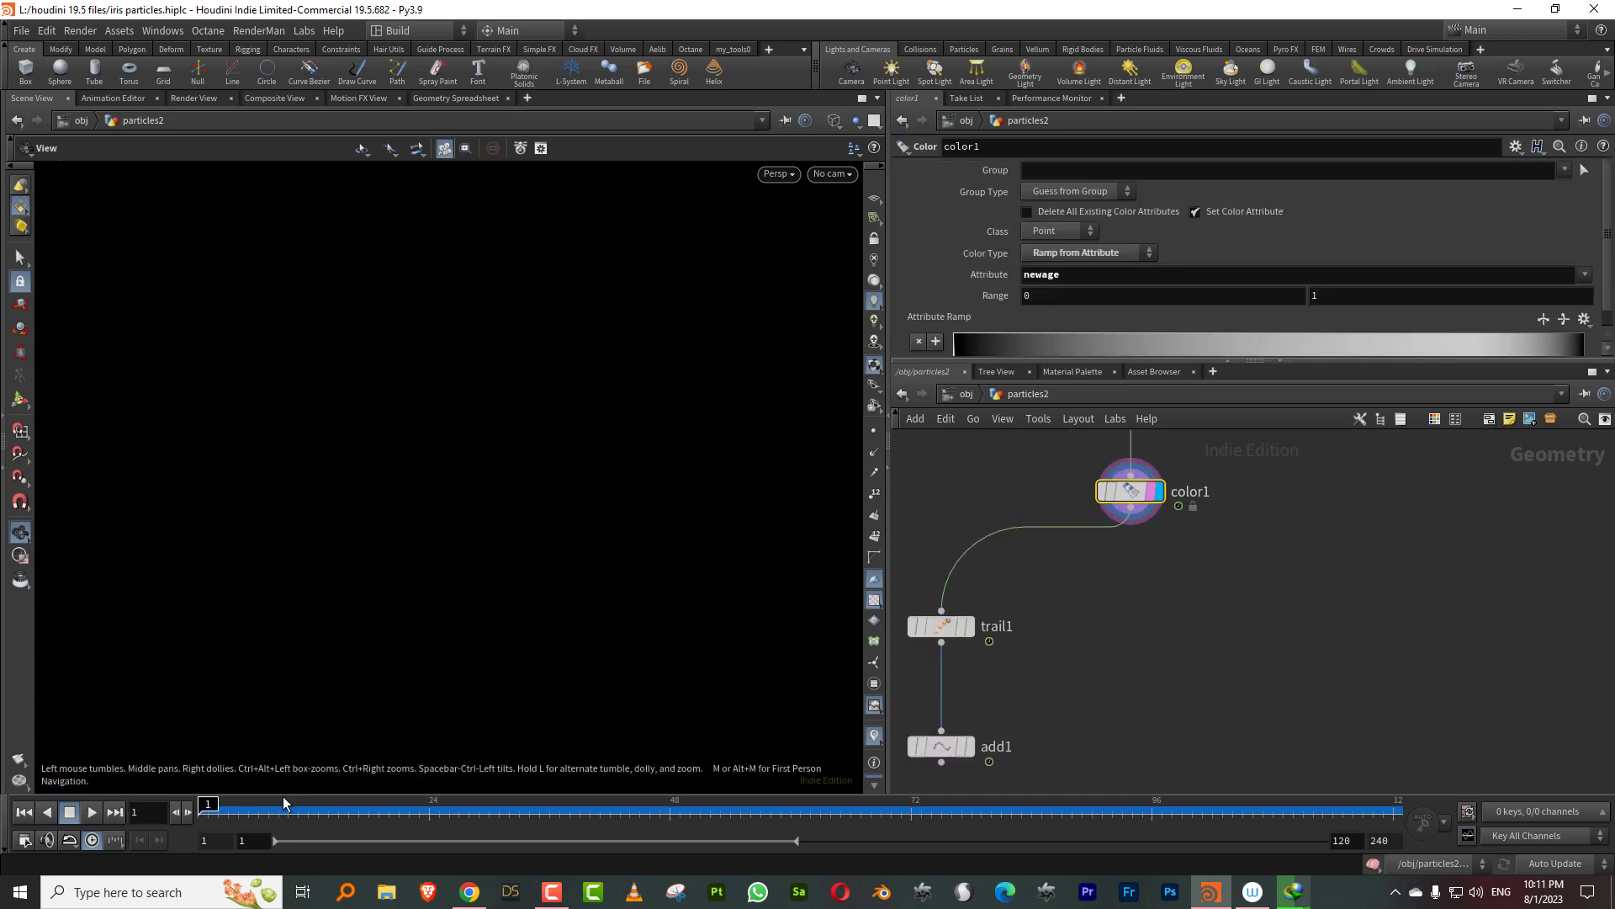
drag(283, 808, 433, 787)
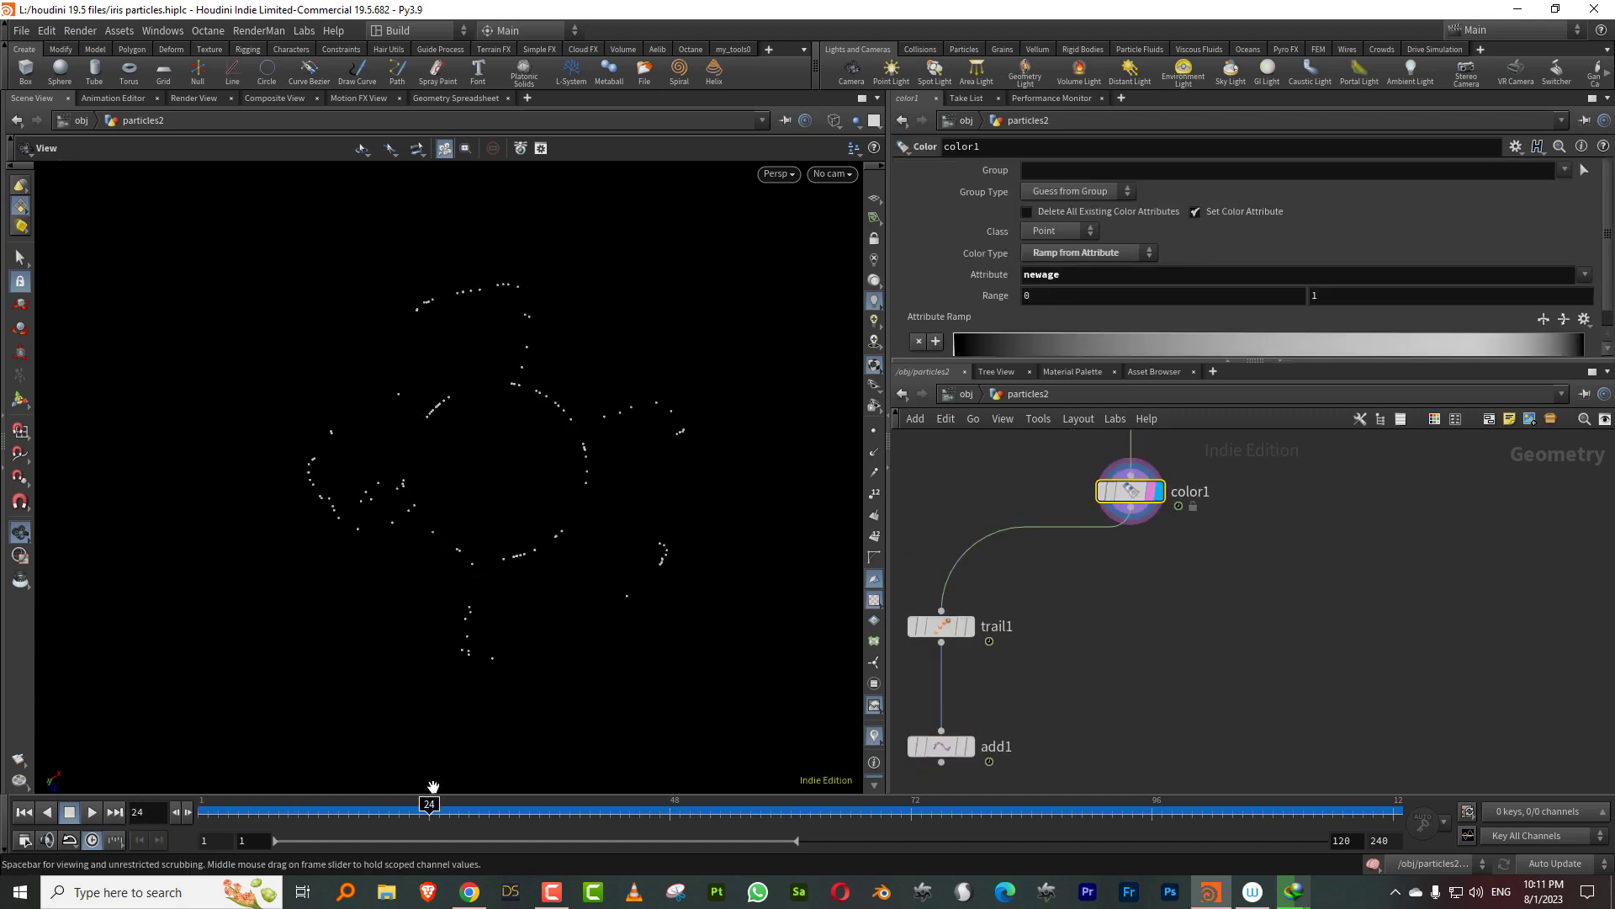
click(967, 626)
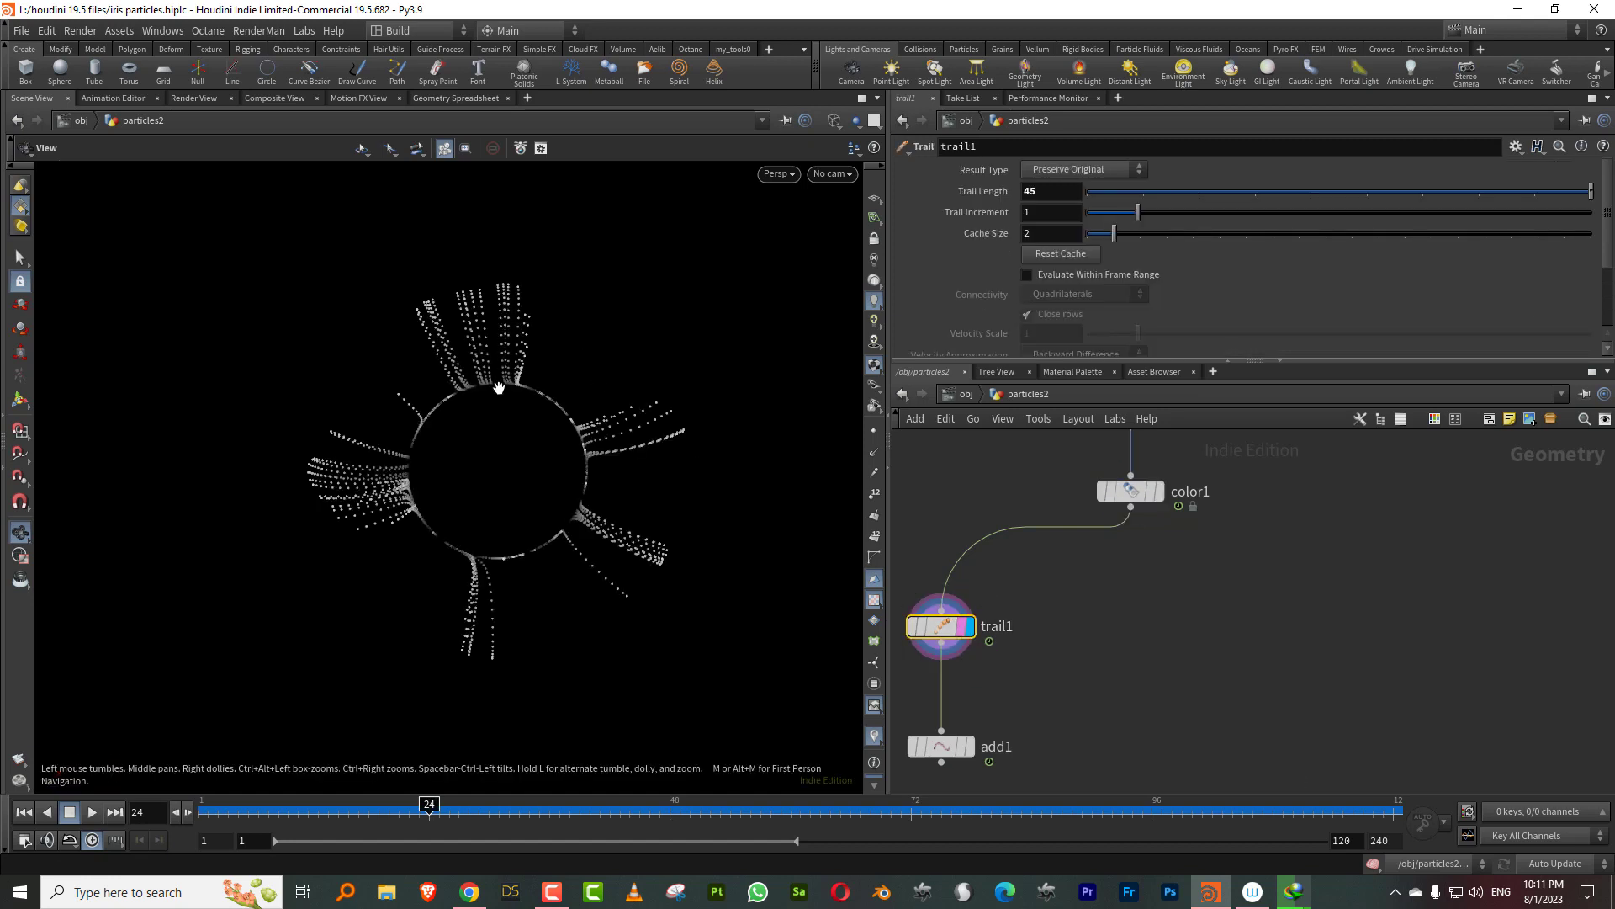
middle_drag(990, 754, 999, 602)
click(978, 595)
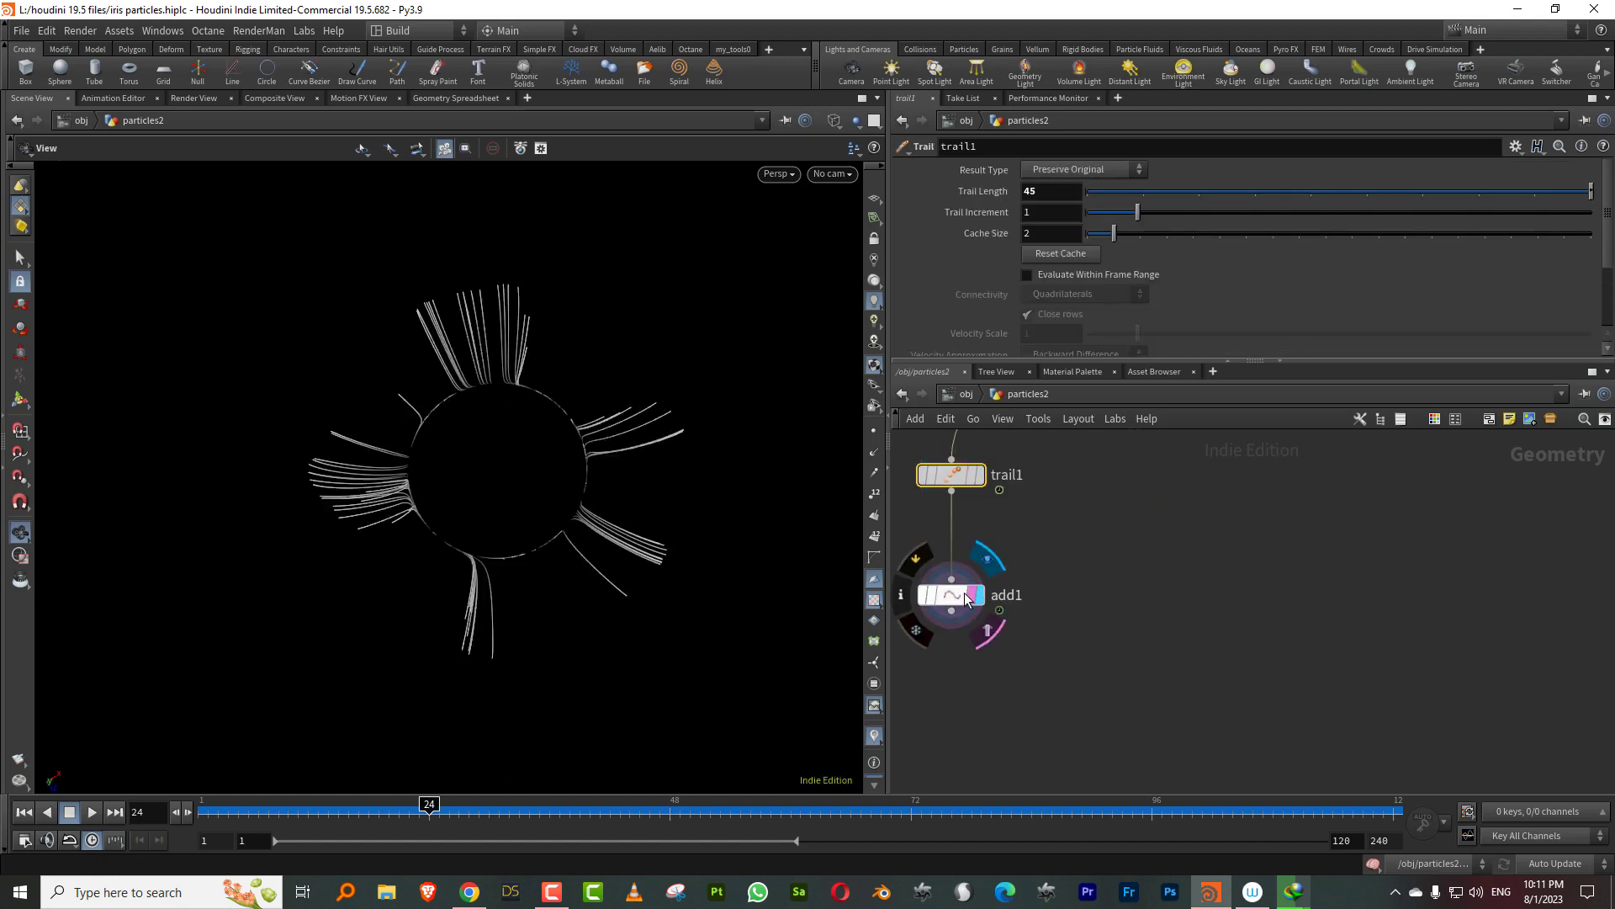
Step: Play the simulation from frame 1 to examine add1's lines, orbit to an angled view, and scrub to frame 25
click(24, 813)
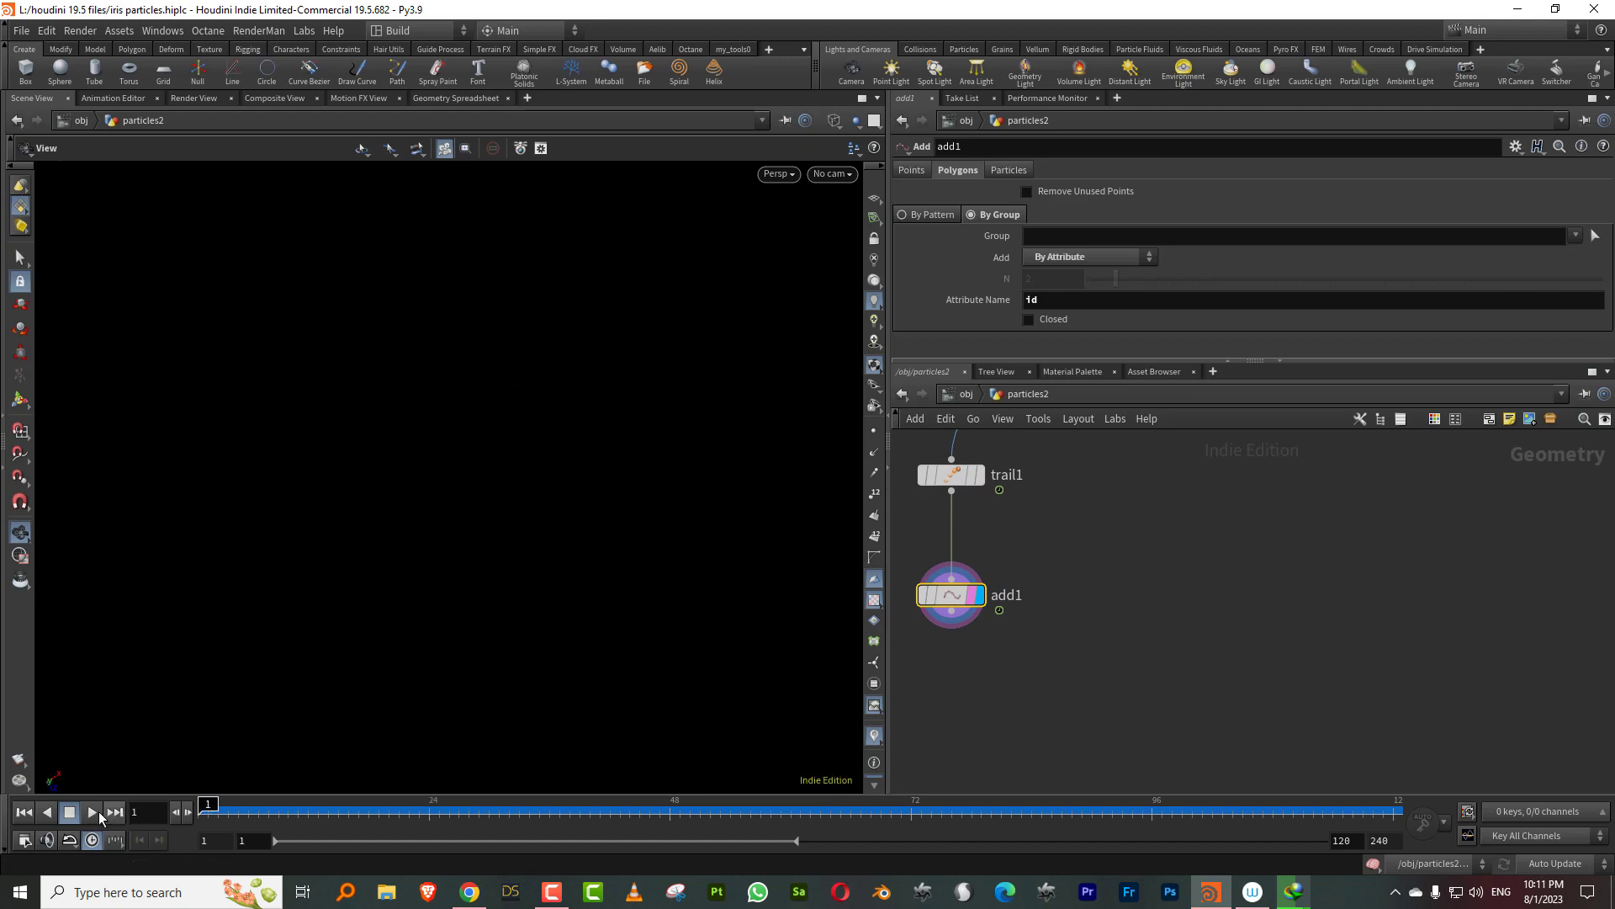
click(95, 813)
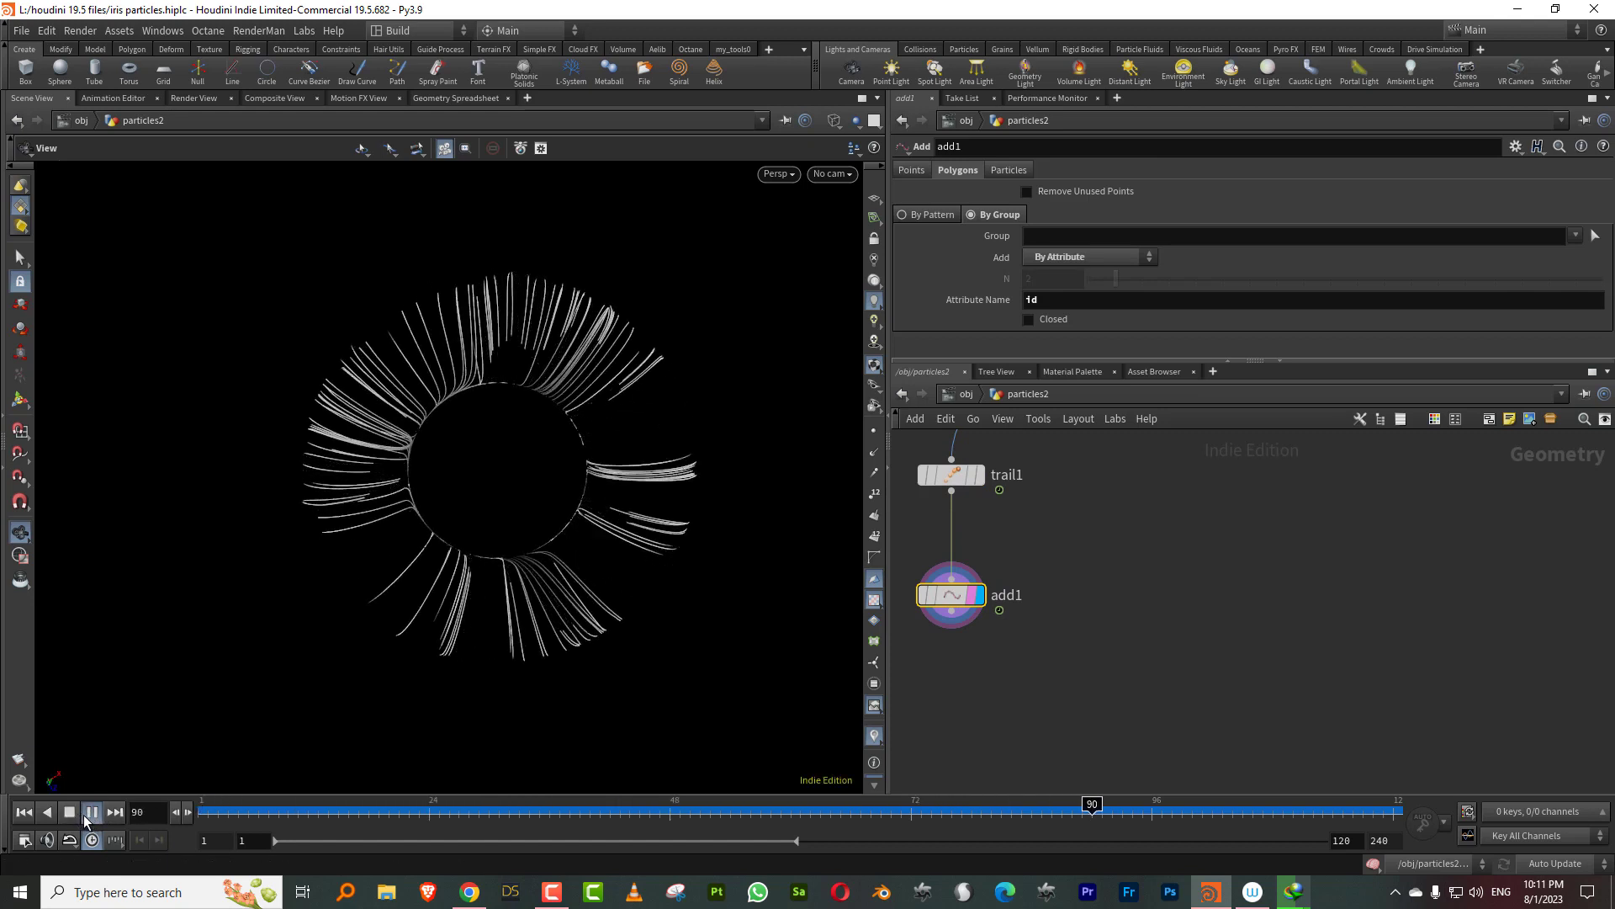
drag(235, 703, 345, 654)
drag(217, 810, 439, 810)
Step: Append a Resample node to add1 and display it
scroll(956, 631, up, 2)
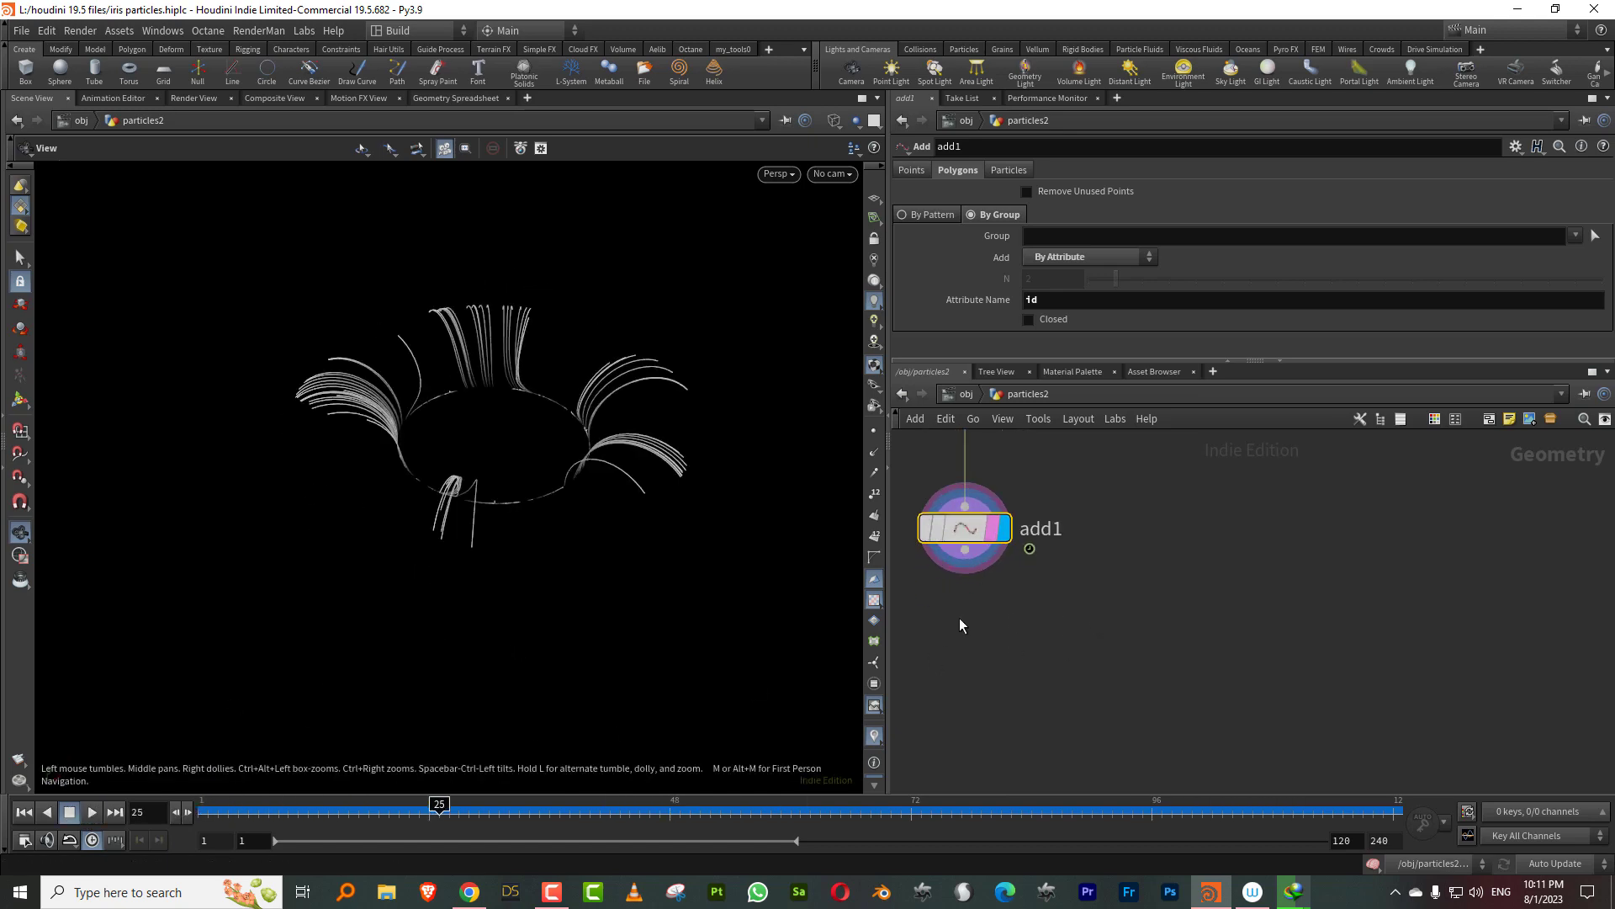
key(Tab)
text(resa)
click(1139, 49)
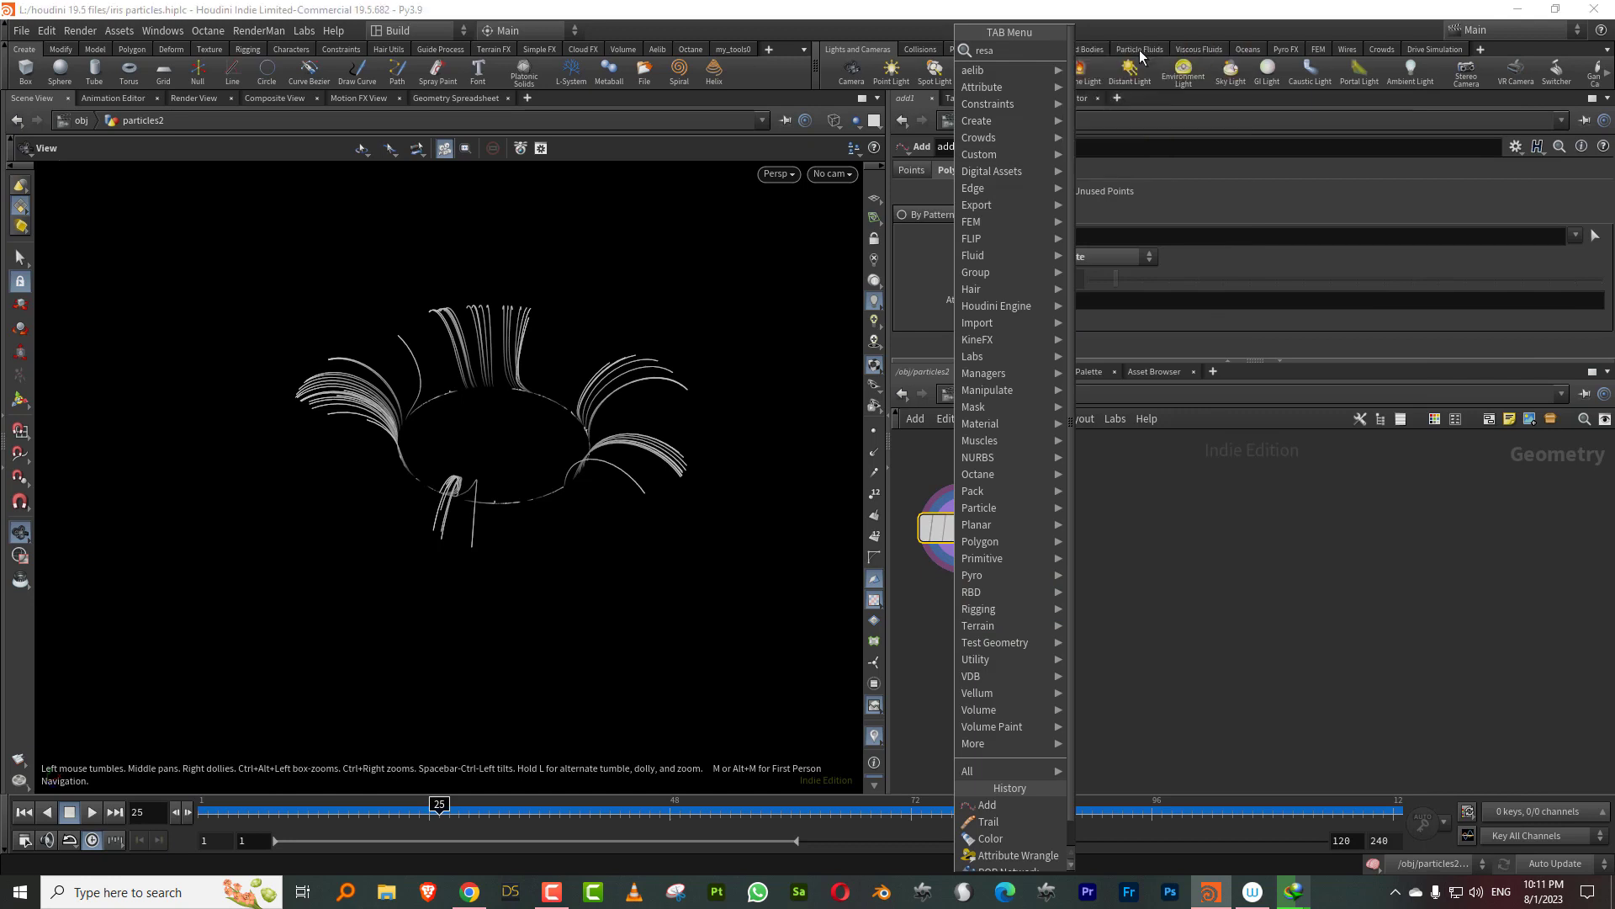
click(957, 666)
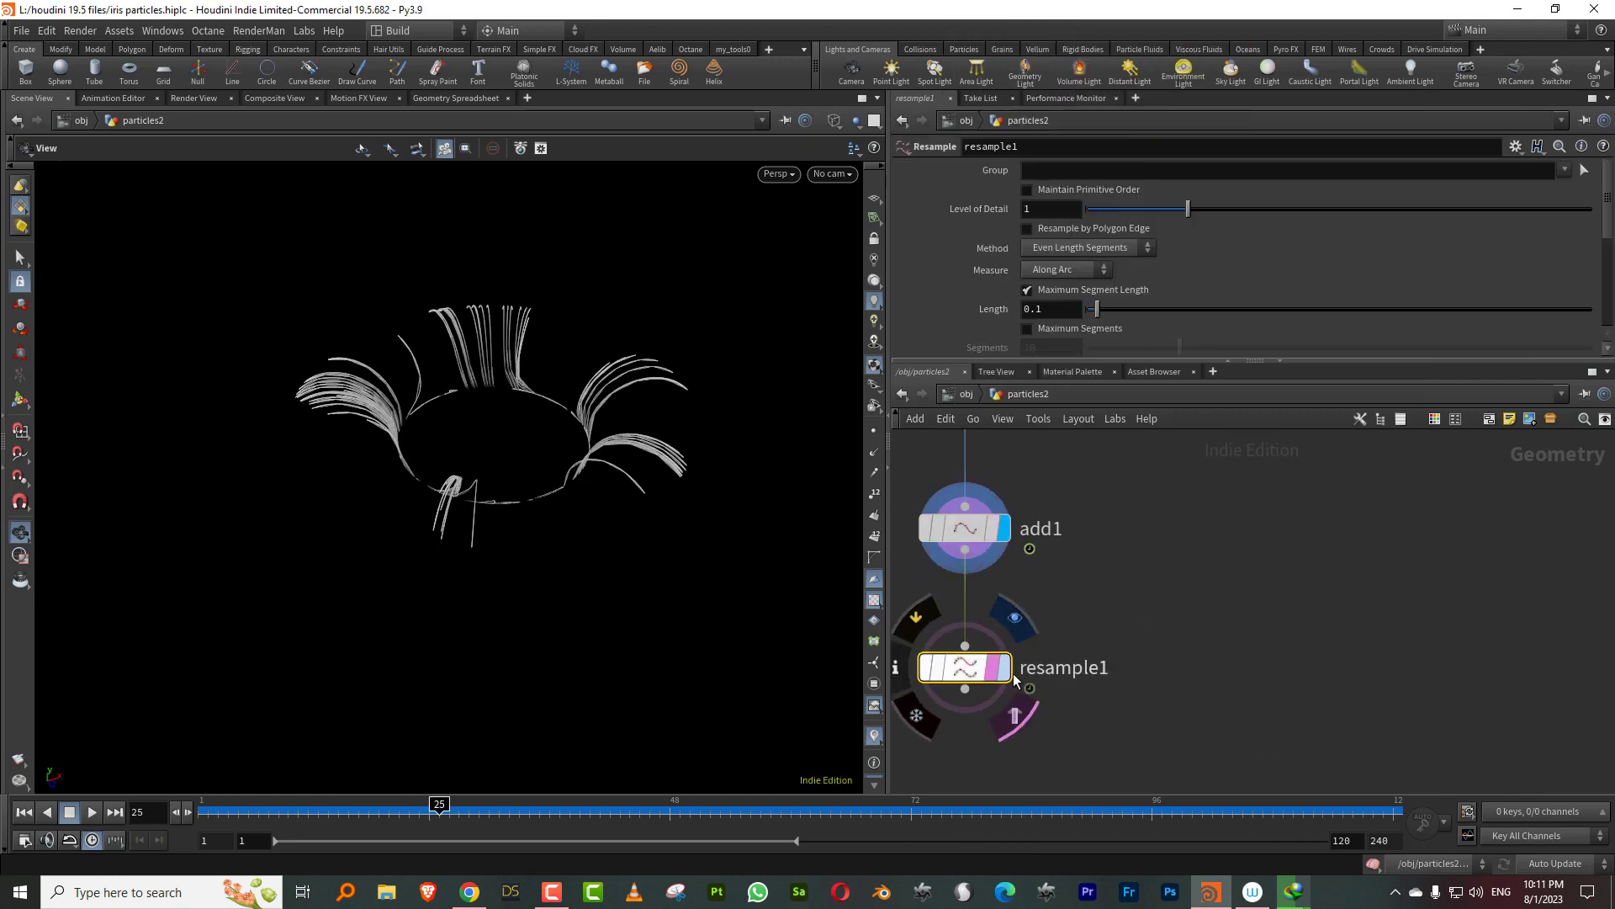
Step: Turn off Maximum Segment Length on resample1 and enable its Curve U Attribute output, curveu
click(1062, 289)
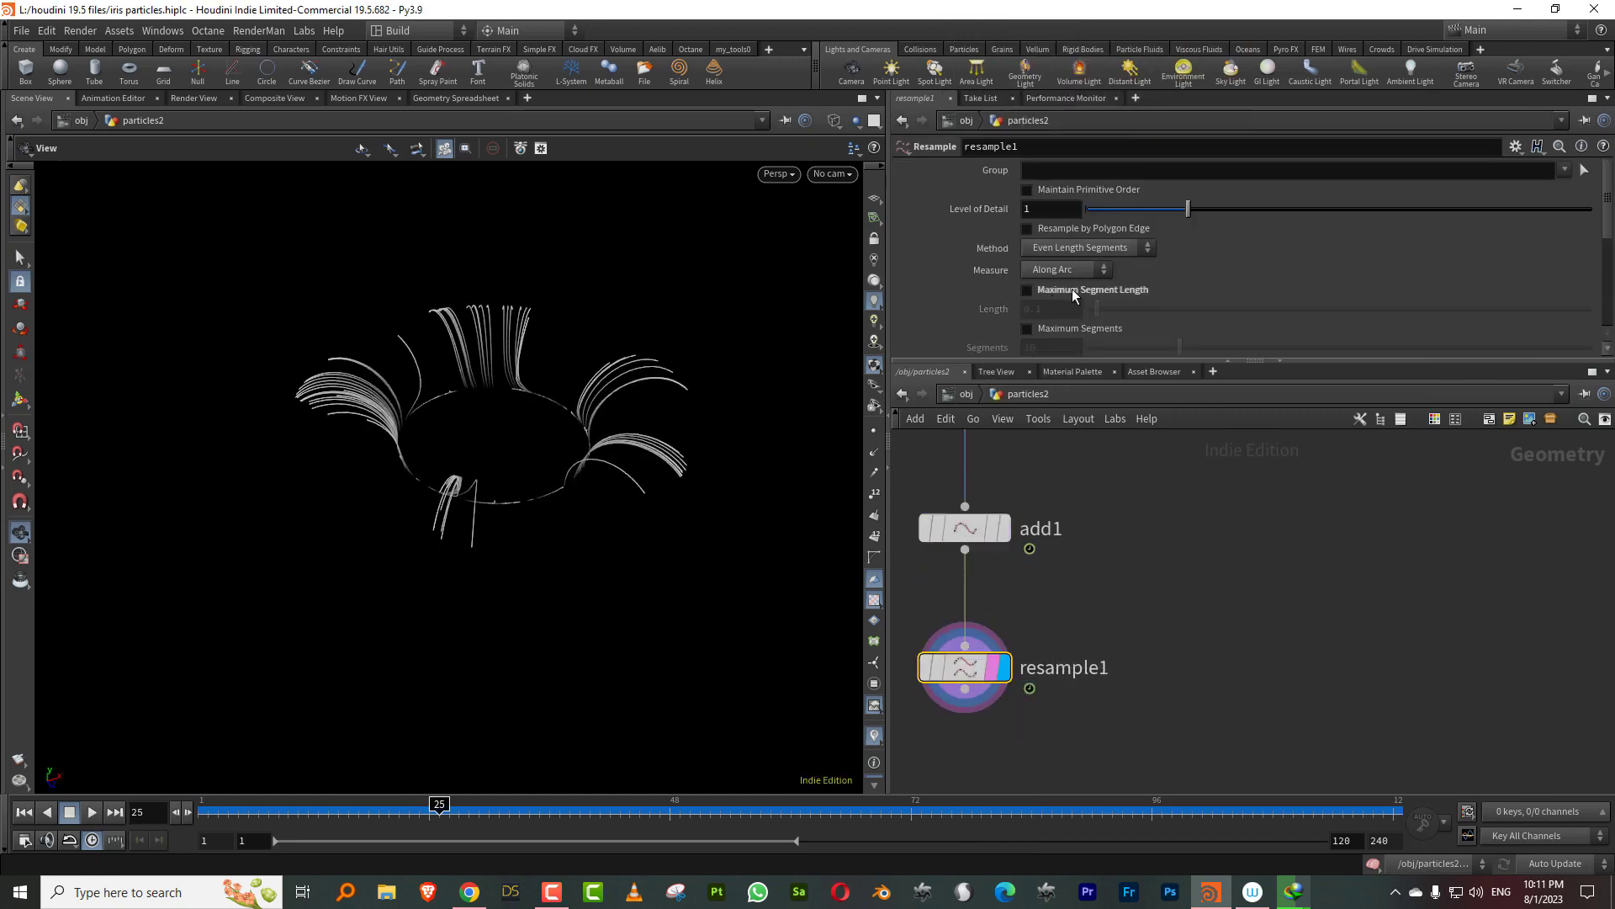
scroll(1593, 252, down, 5)
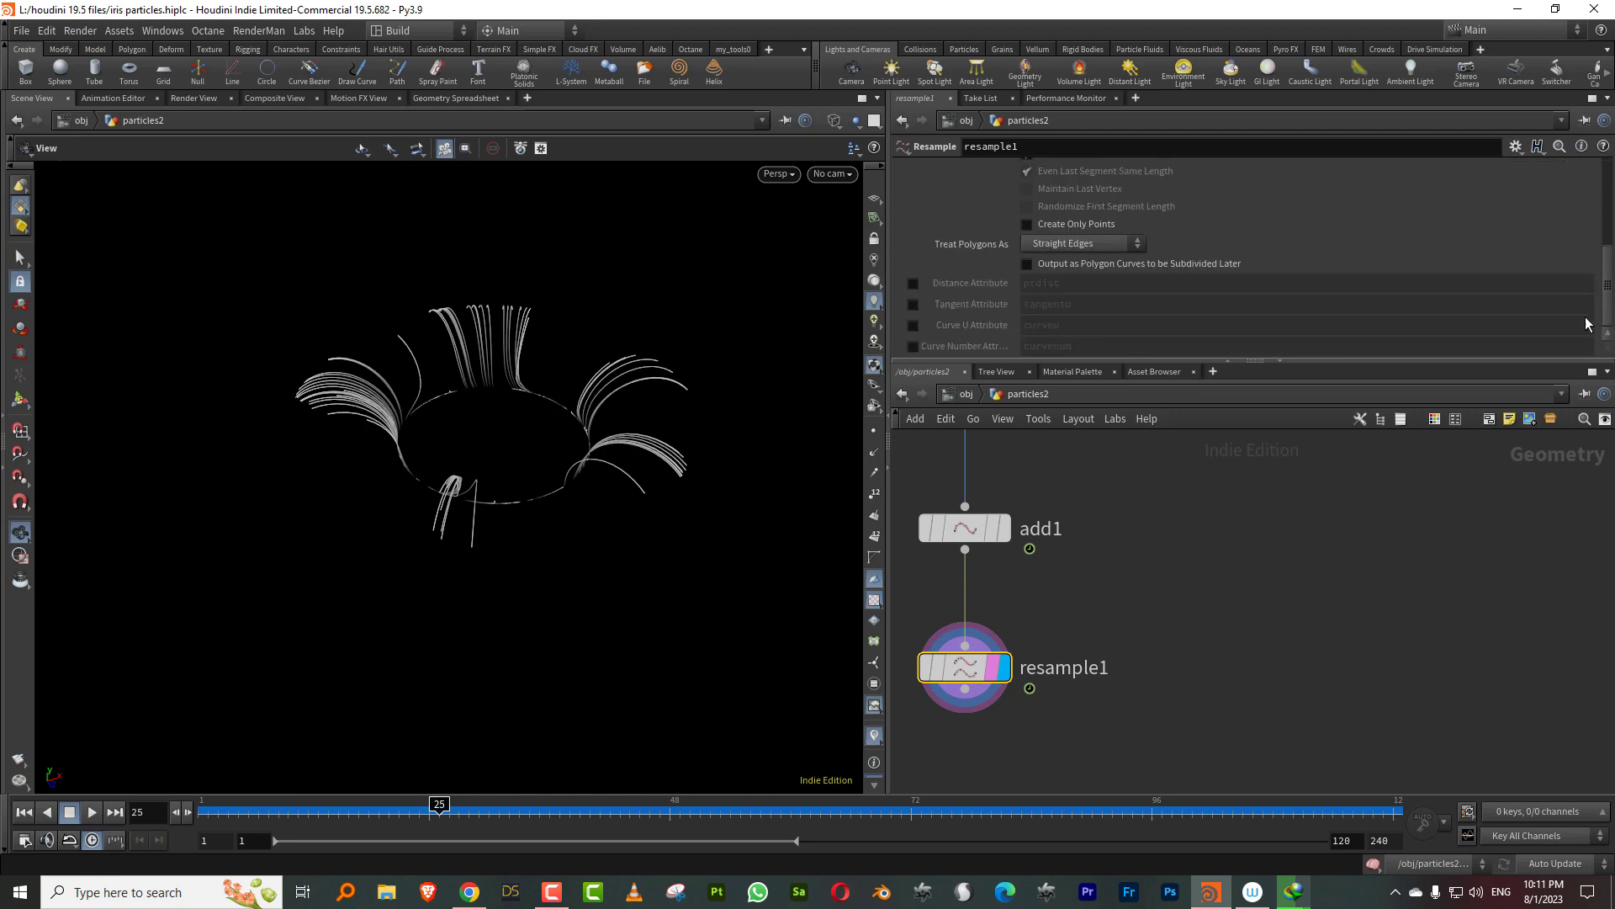
click(913, 325)
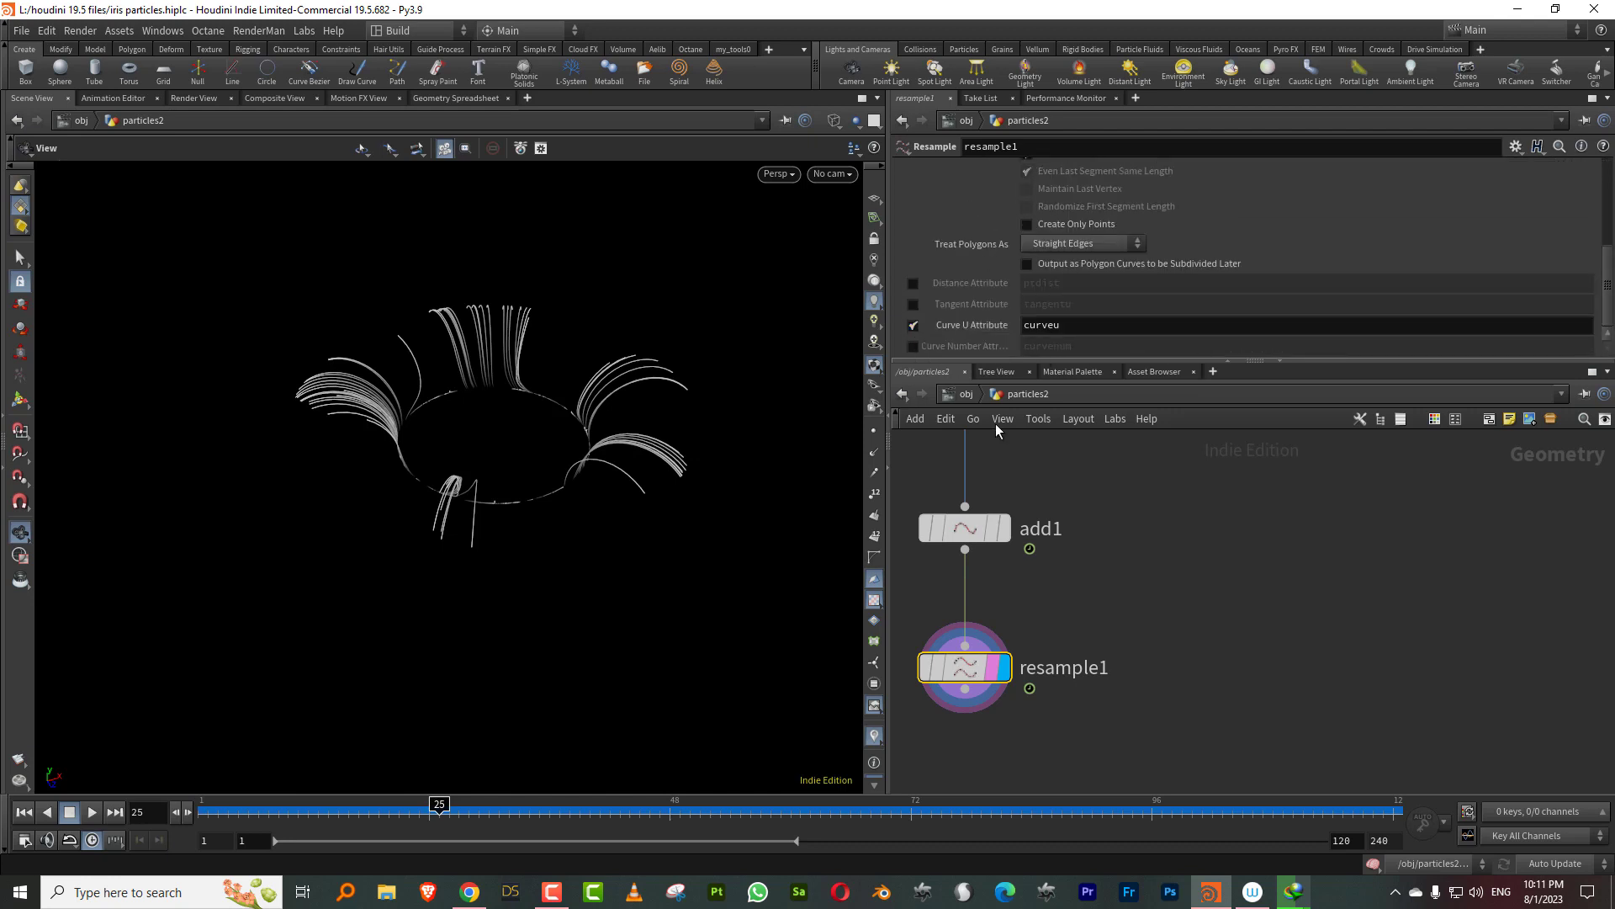
Step: Append a Color node to resample1 and display it
key(Tab)
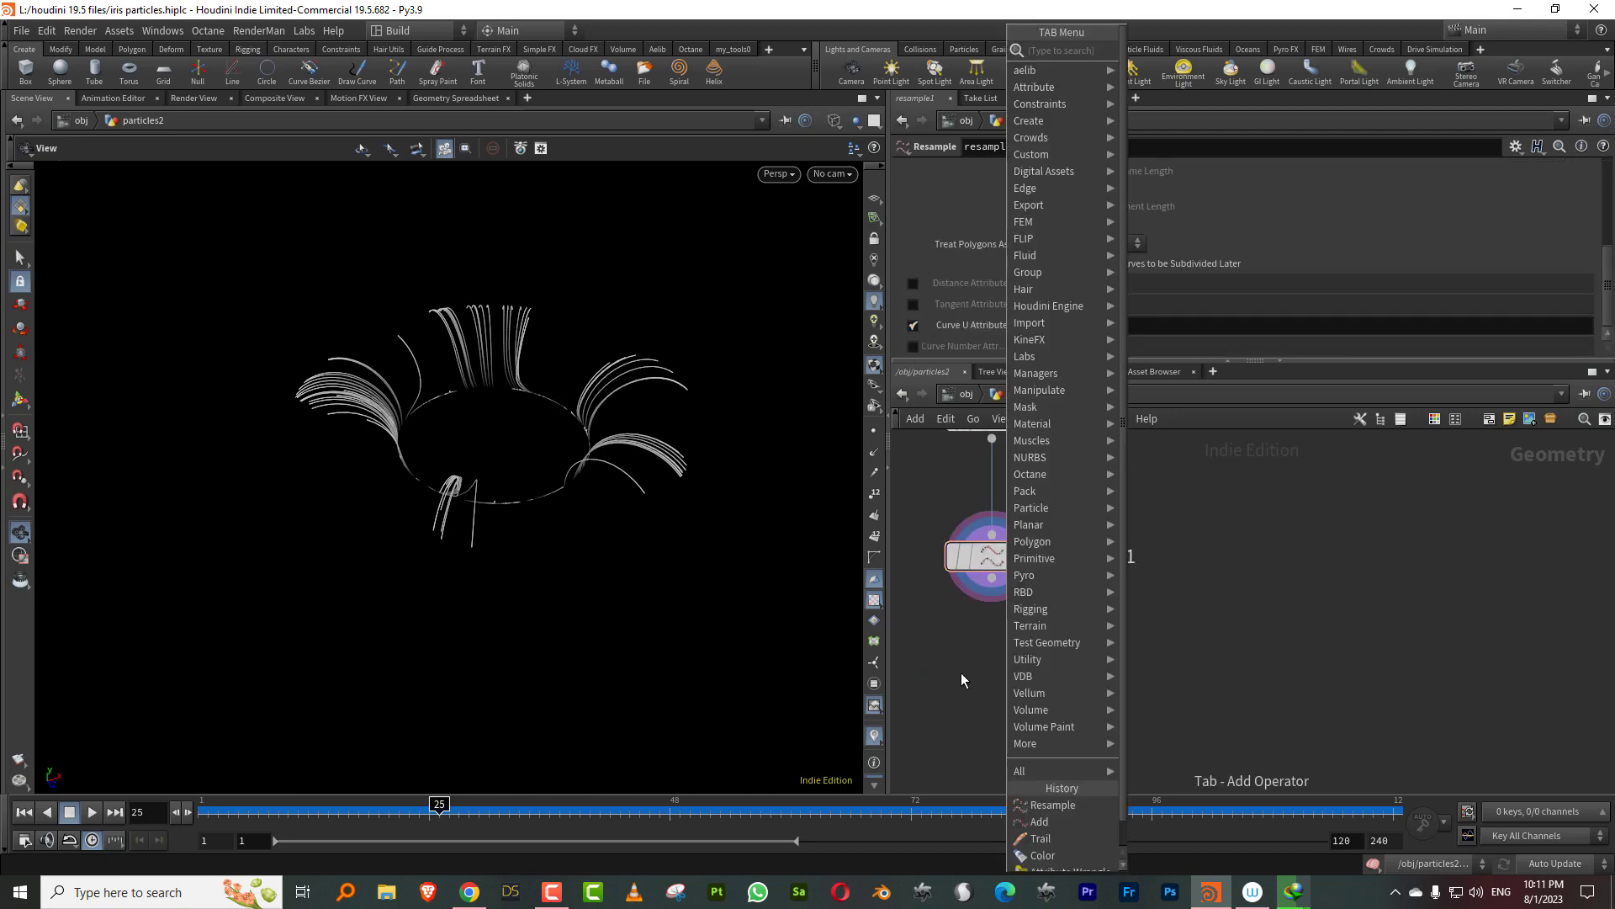
key(Escape)
key(Tab)
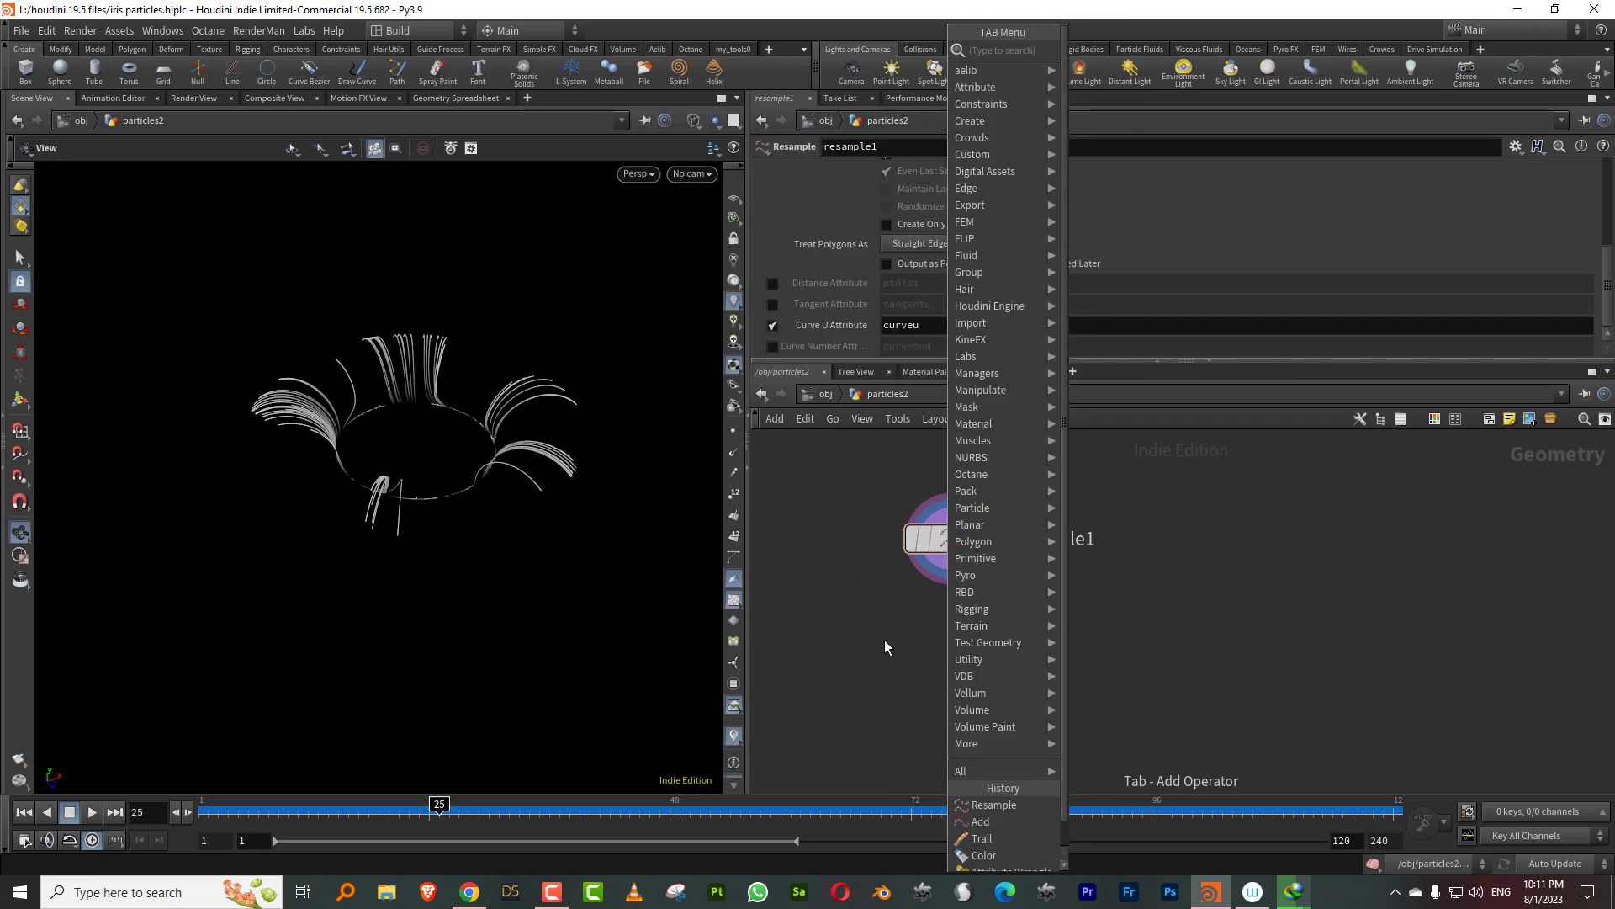
text(color)
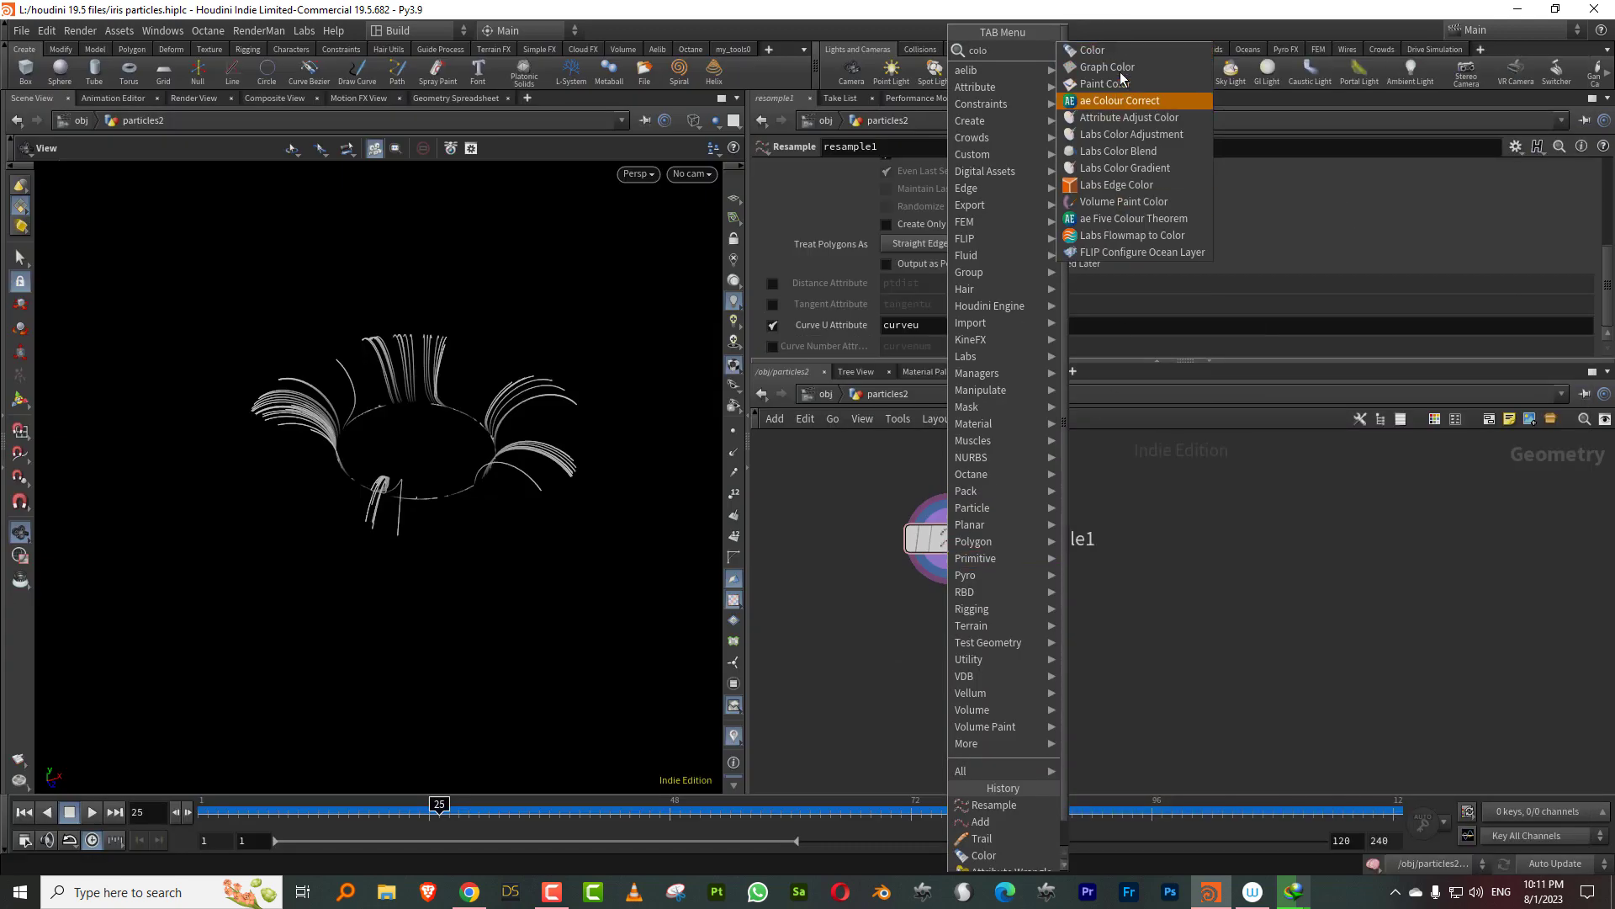
click(1107, 53)
click(951, 674)
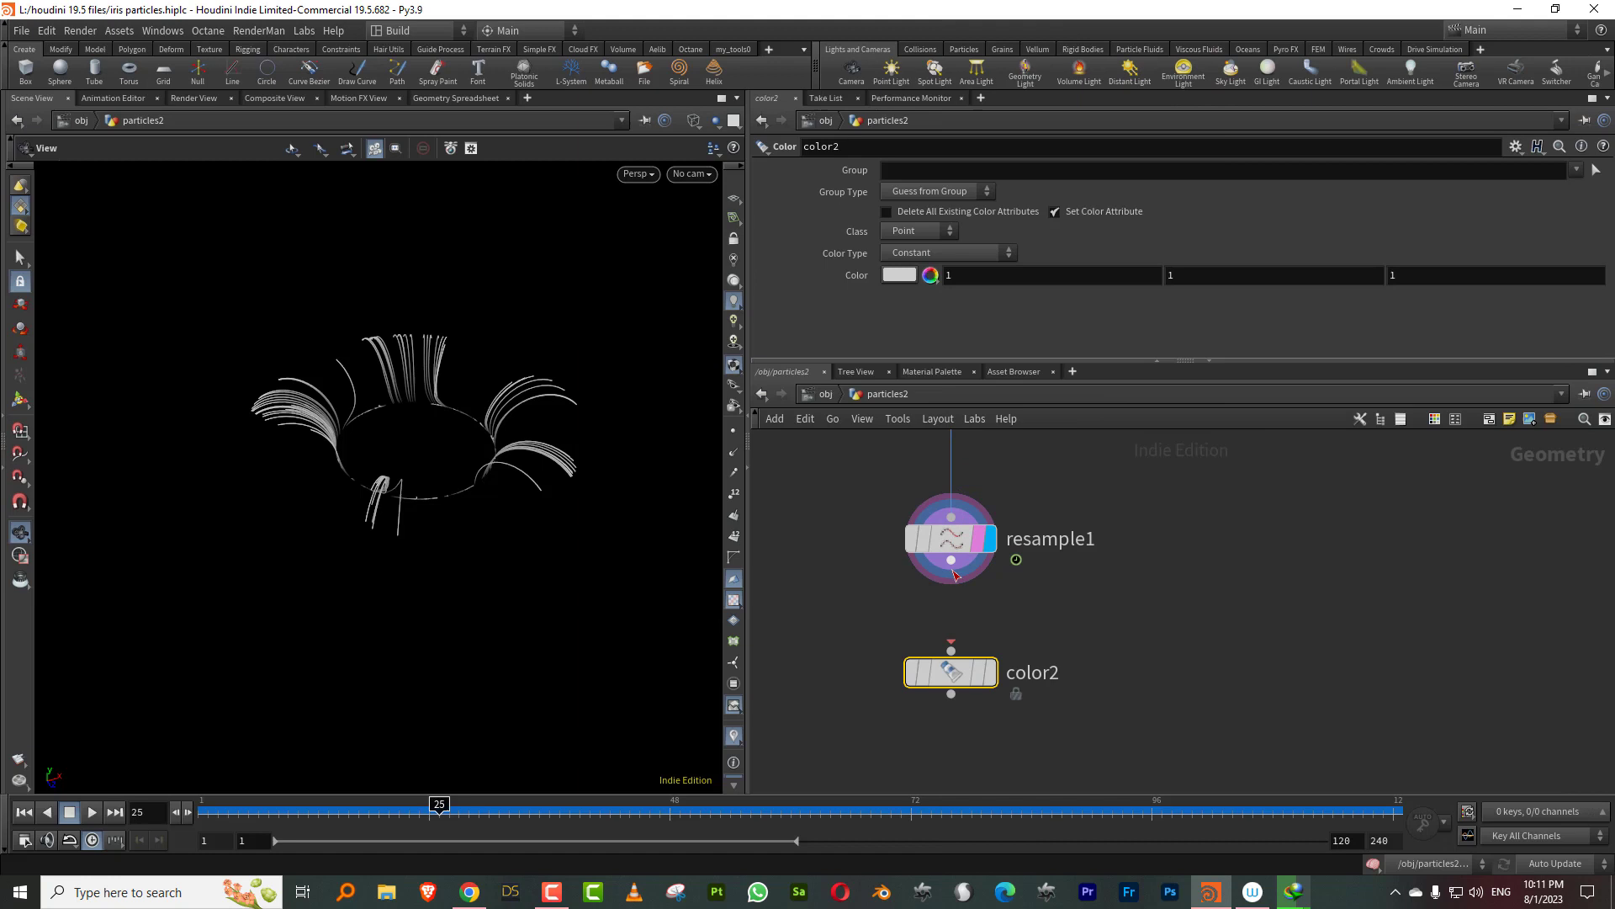
click(986, 677)
Step: Set color2's Color Type to Ramp from Attribute and use curveu as the attribute
click(959, 253)
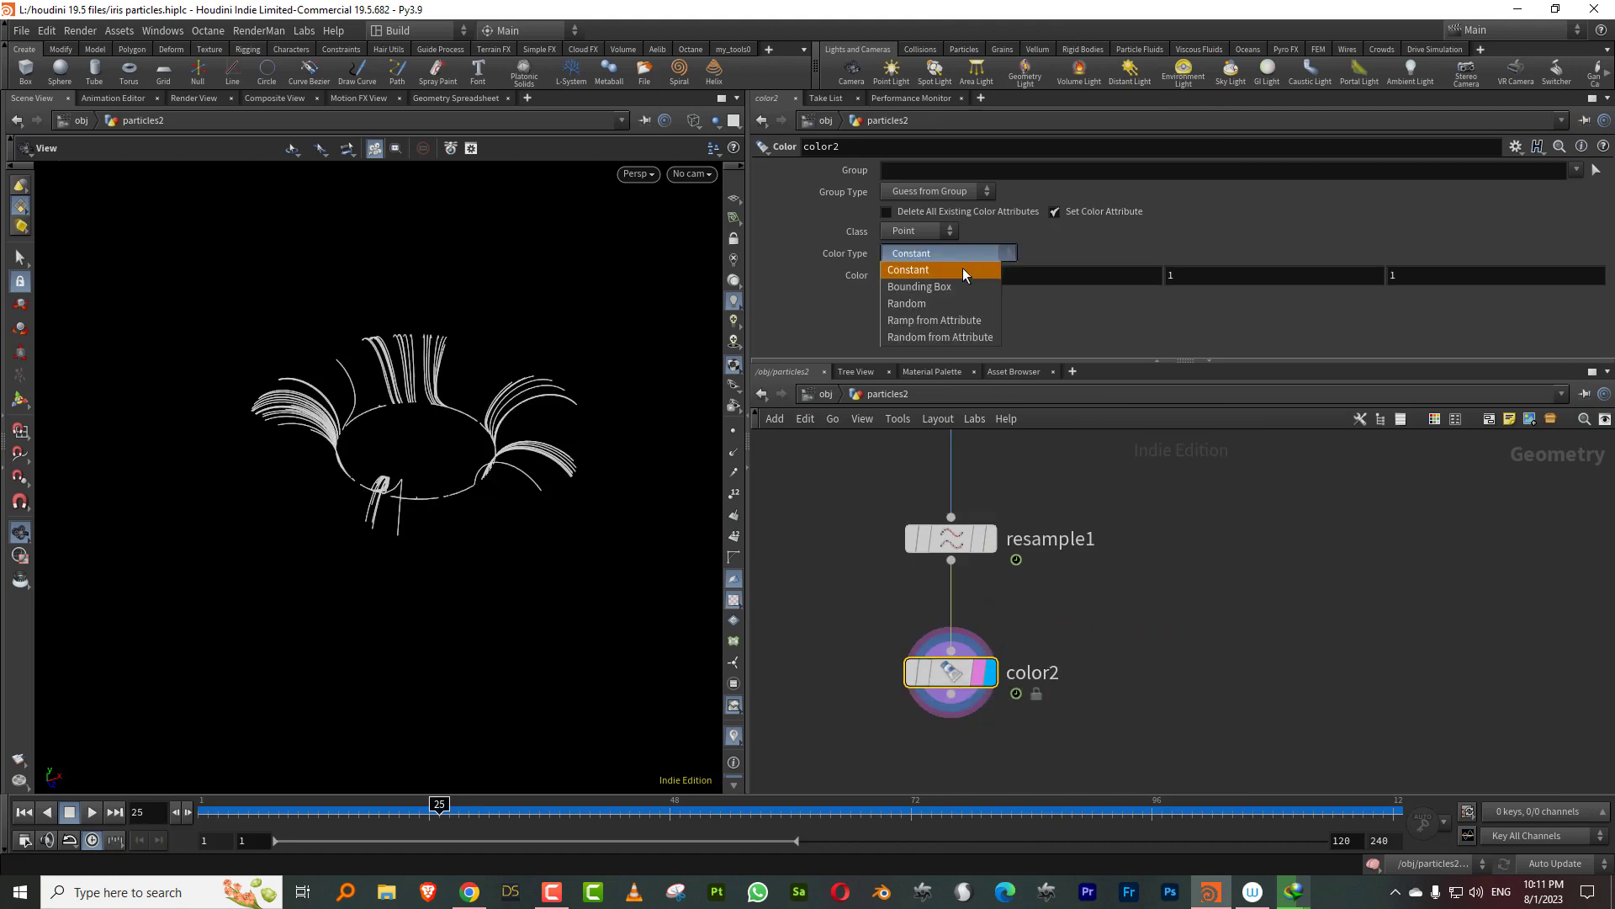
click(954, 327)
click(1584, 274)
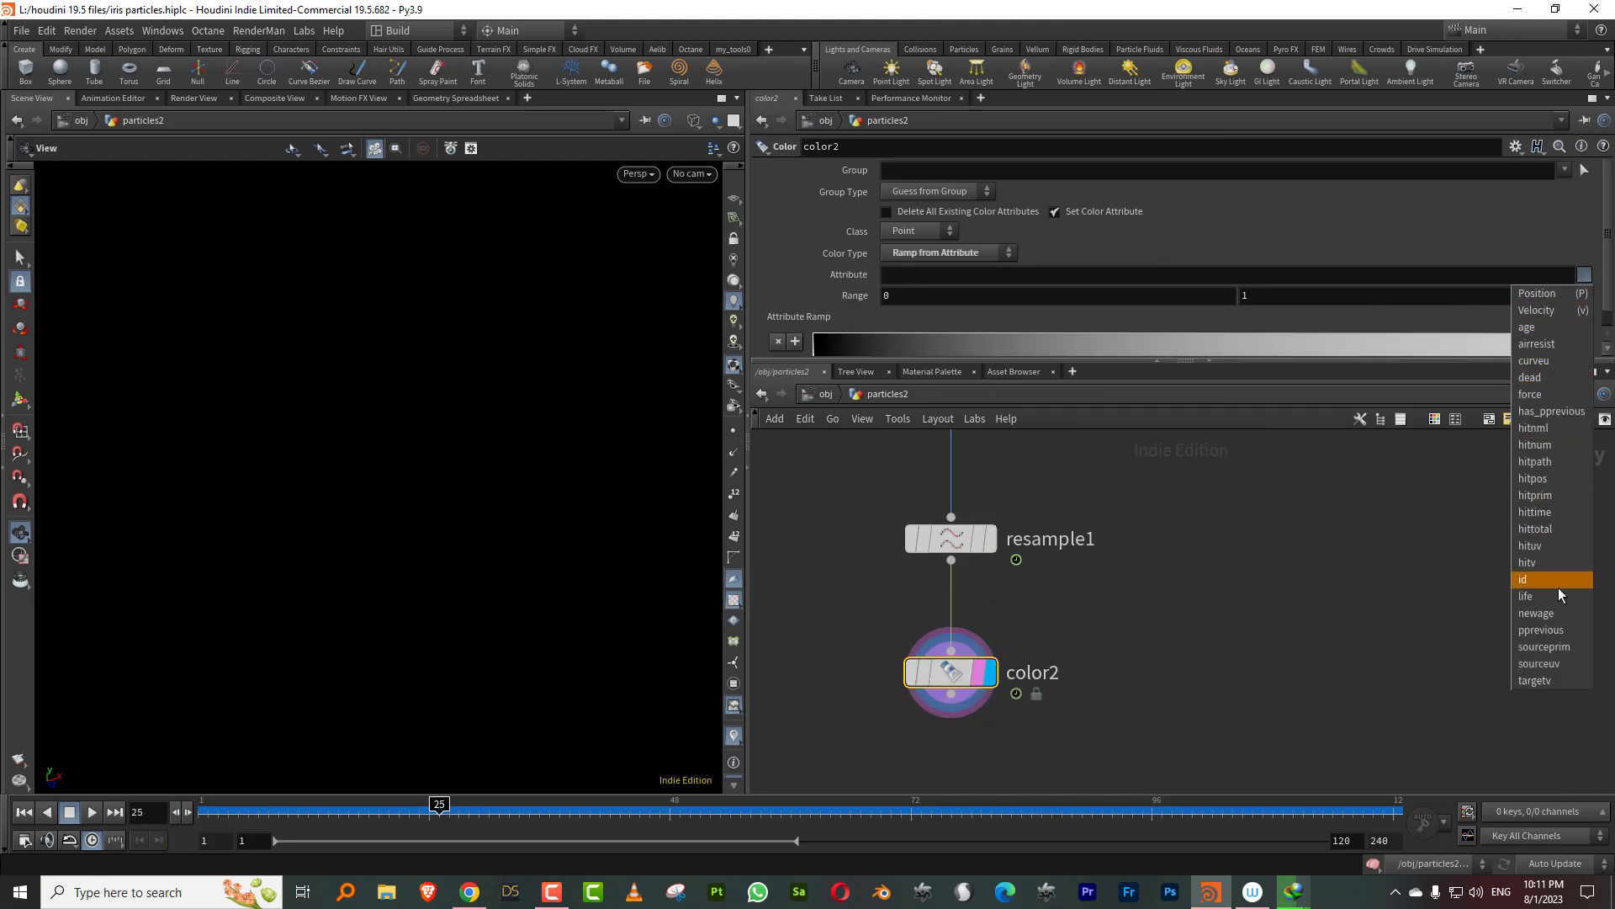
click(1558, 360)
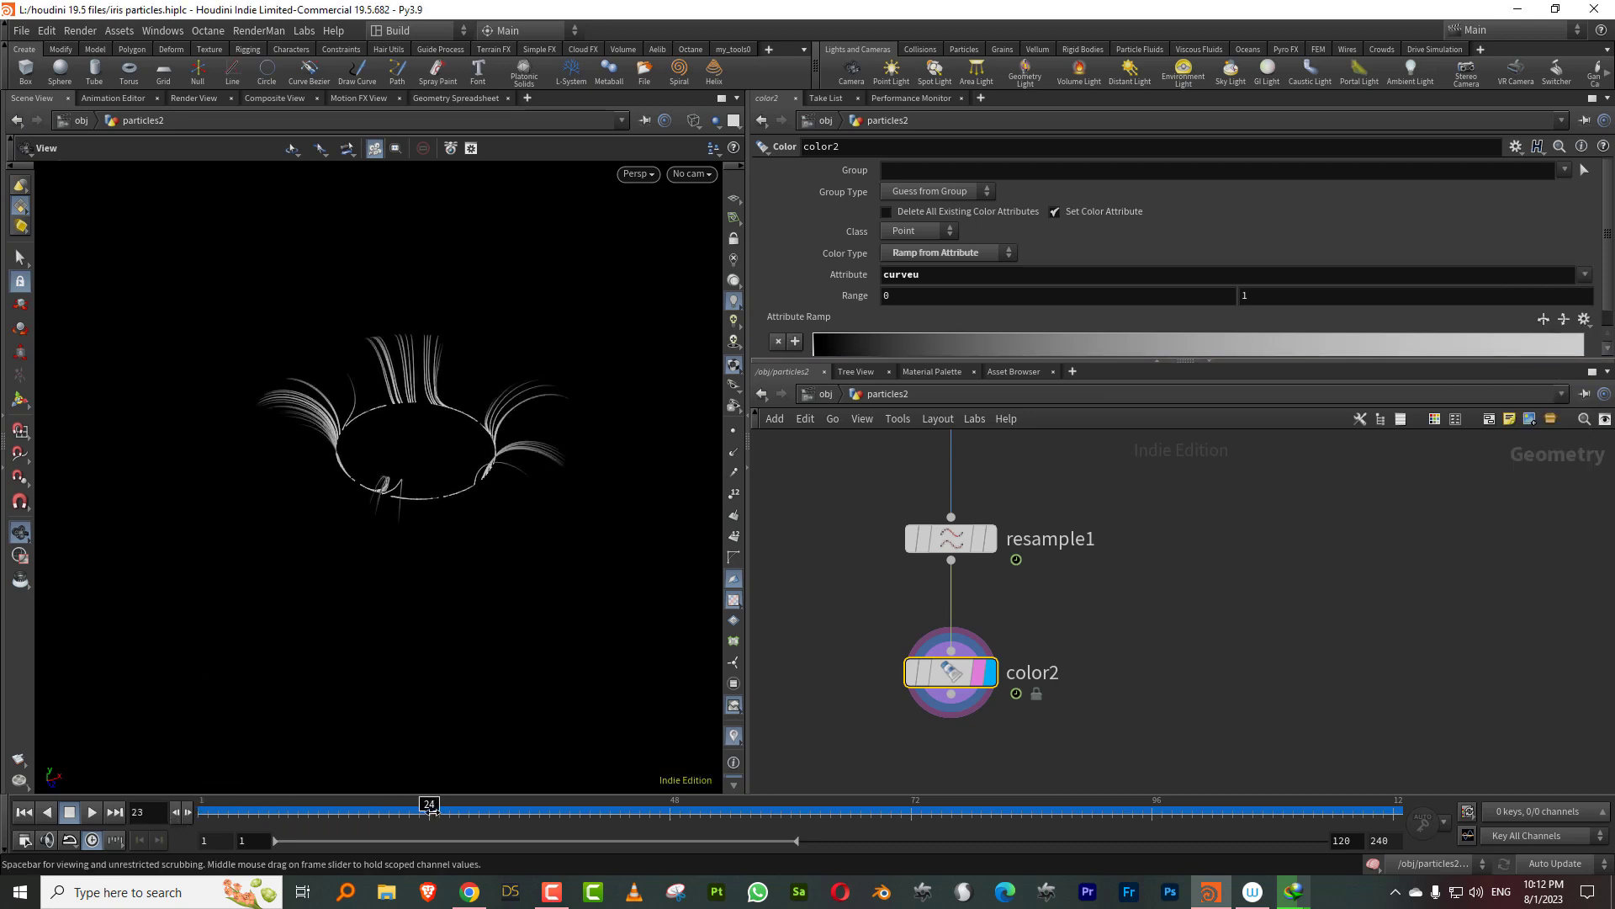
Step: Recolour the white end key of color2's attribute ramp to blue
drag(1608, 294, 1608, 315)
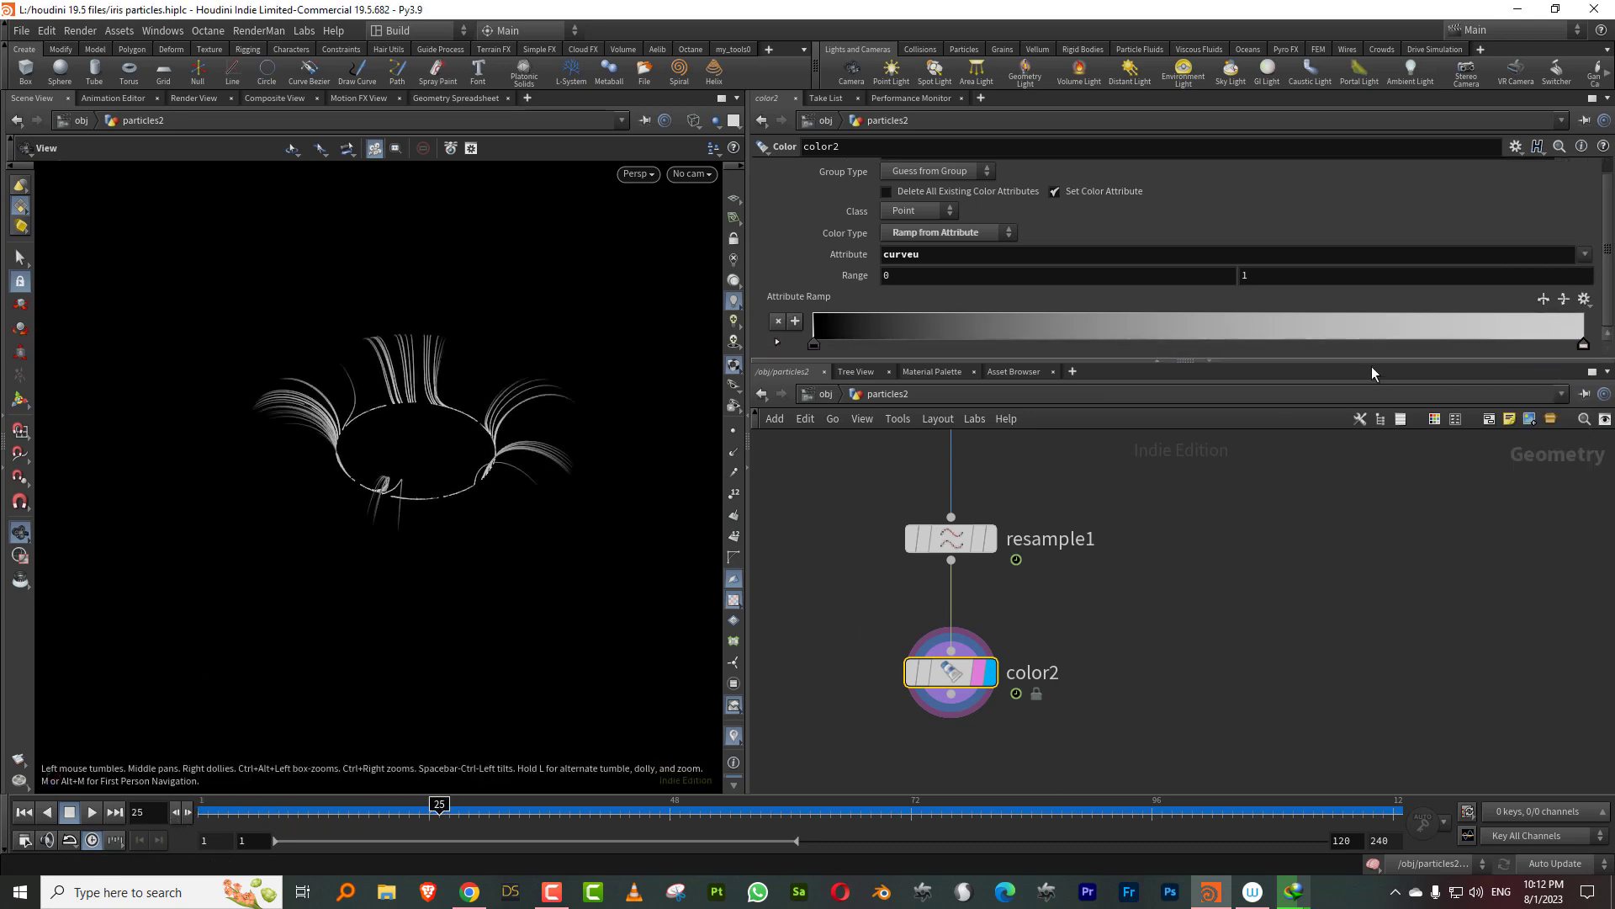
drag(1373, 361, 1355, 449)
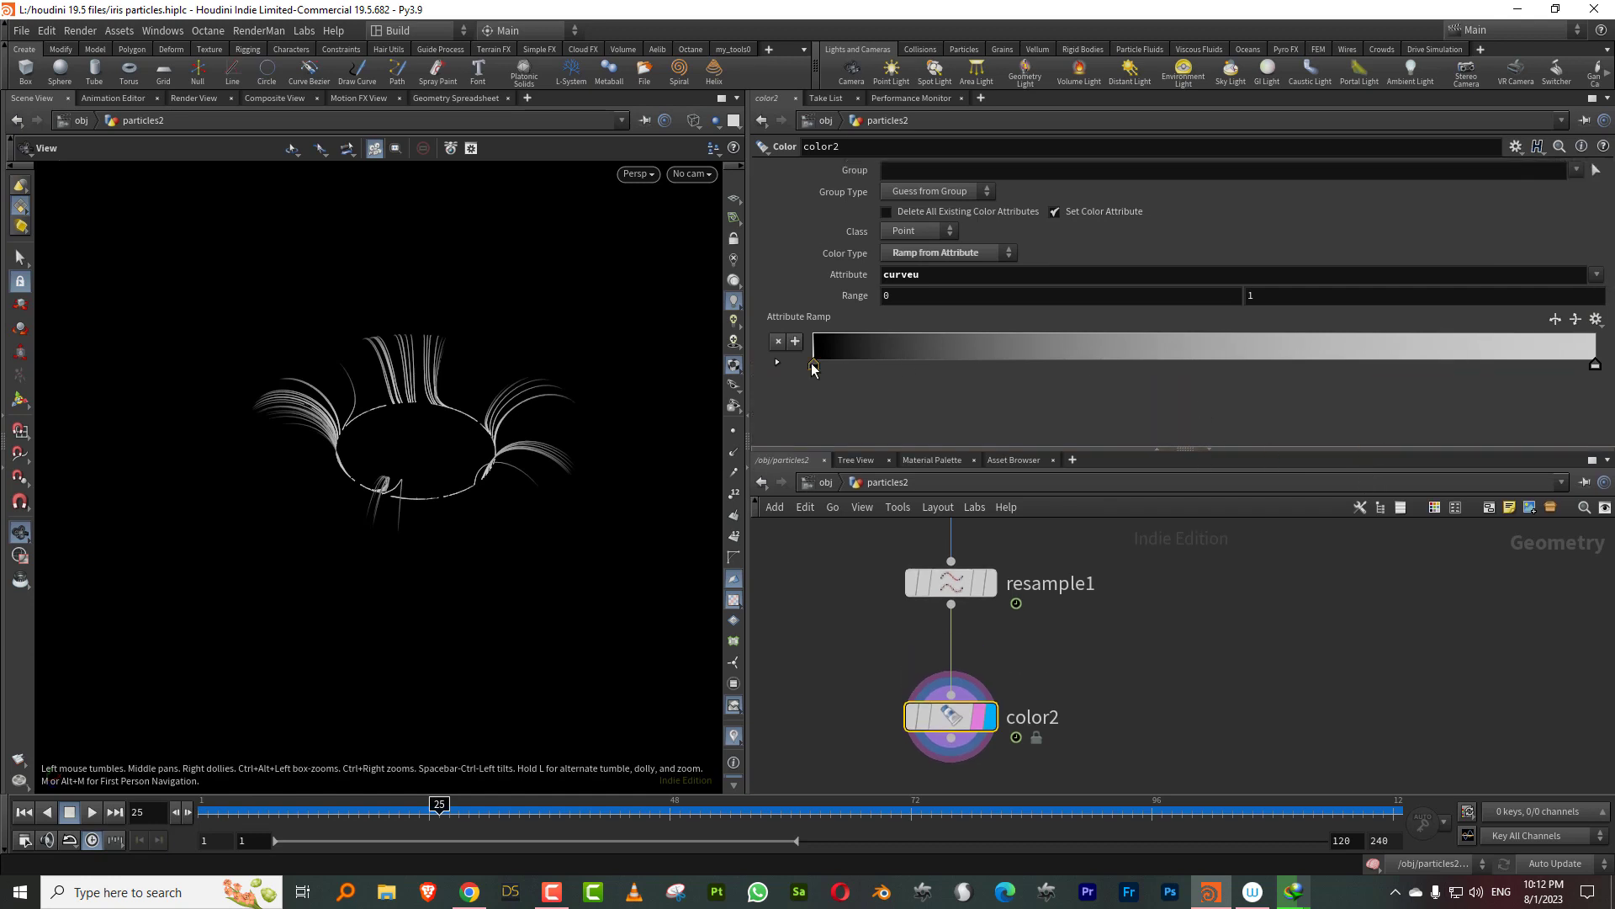
double_click(1596, 366)
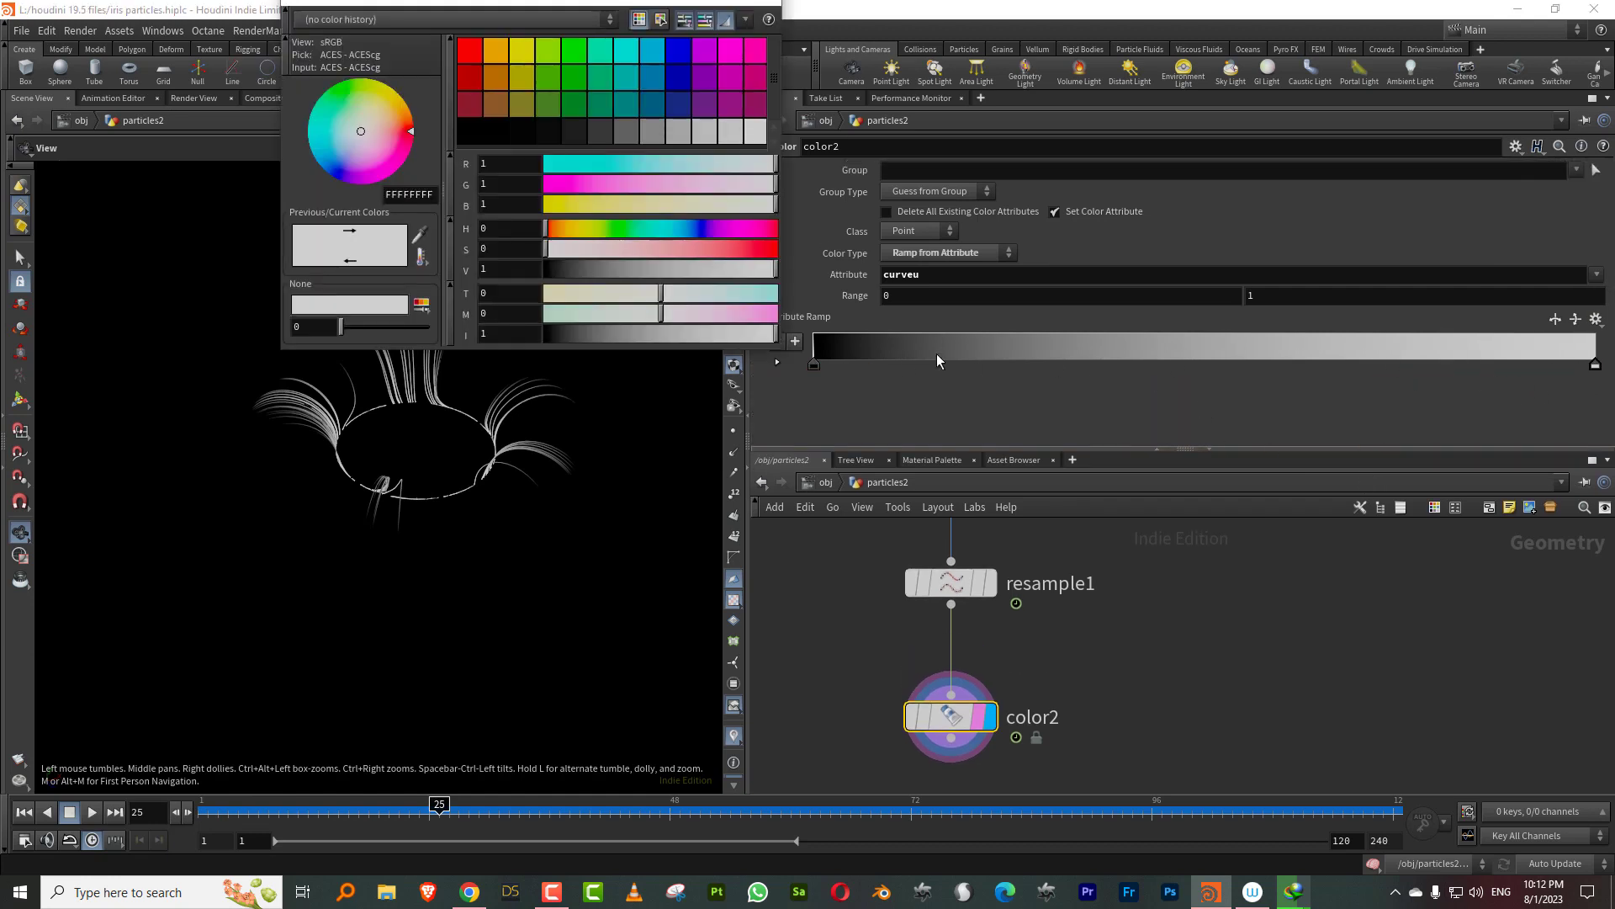
click(686, 235)
drag(715, 249, 742, 249)
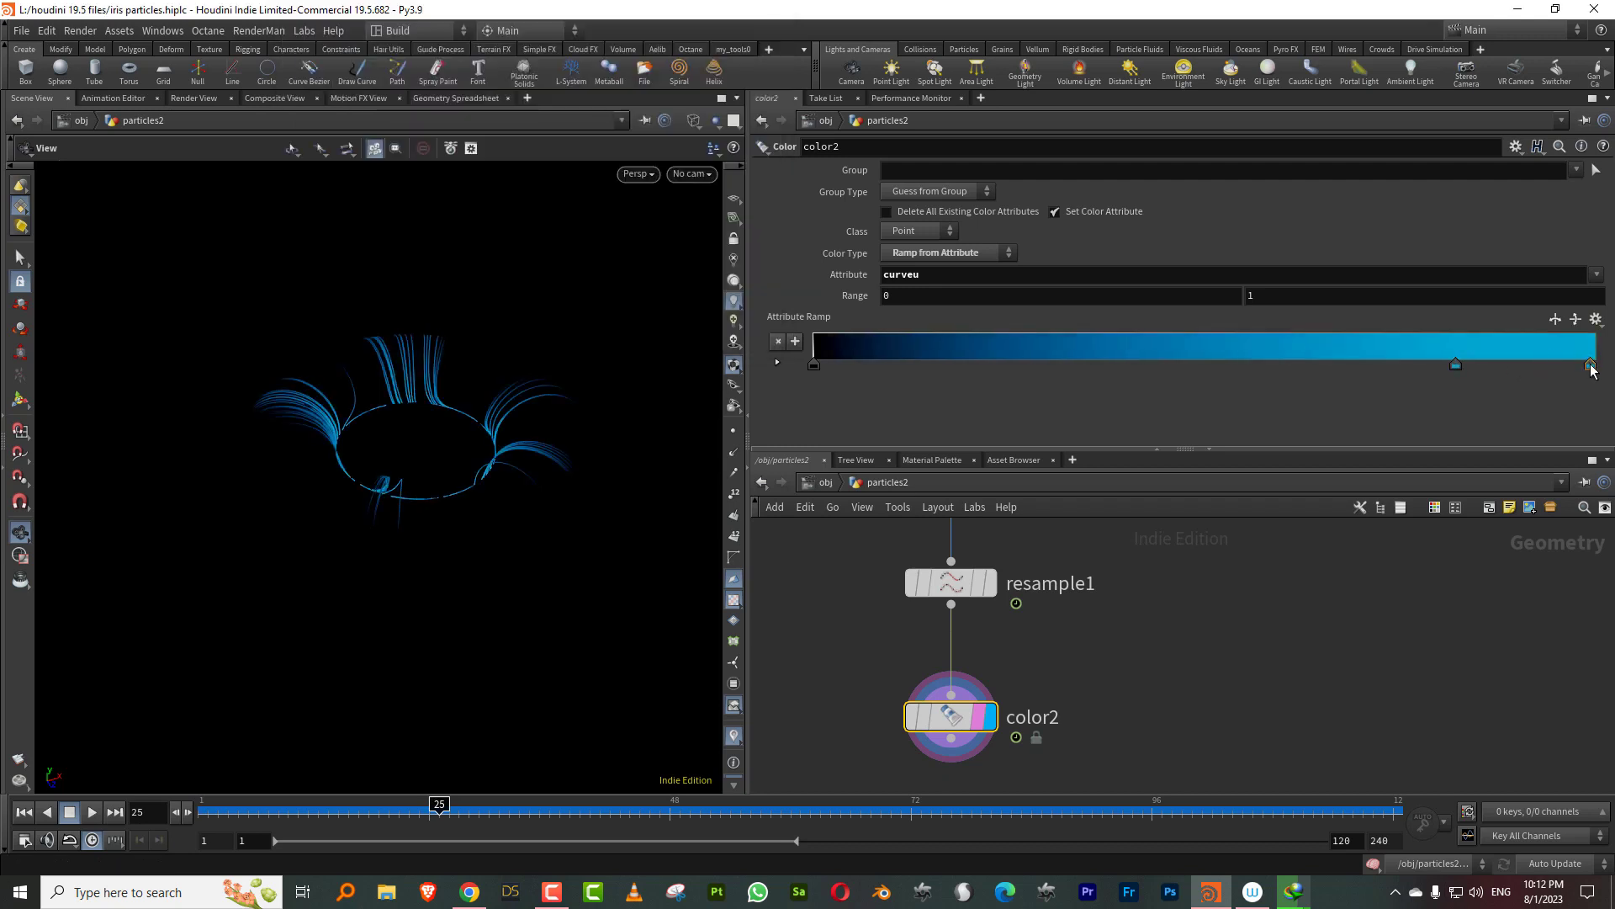
Step: Change the end key after the blue key in color2's ramp to pink with hue 332
double_click(1591, 366)
drag(740, 228, 758, 228)
click(778, 7)
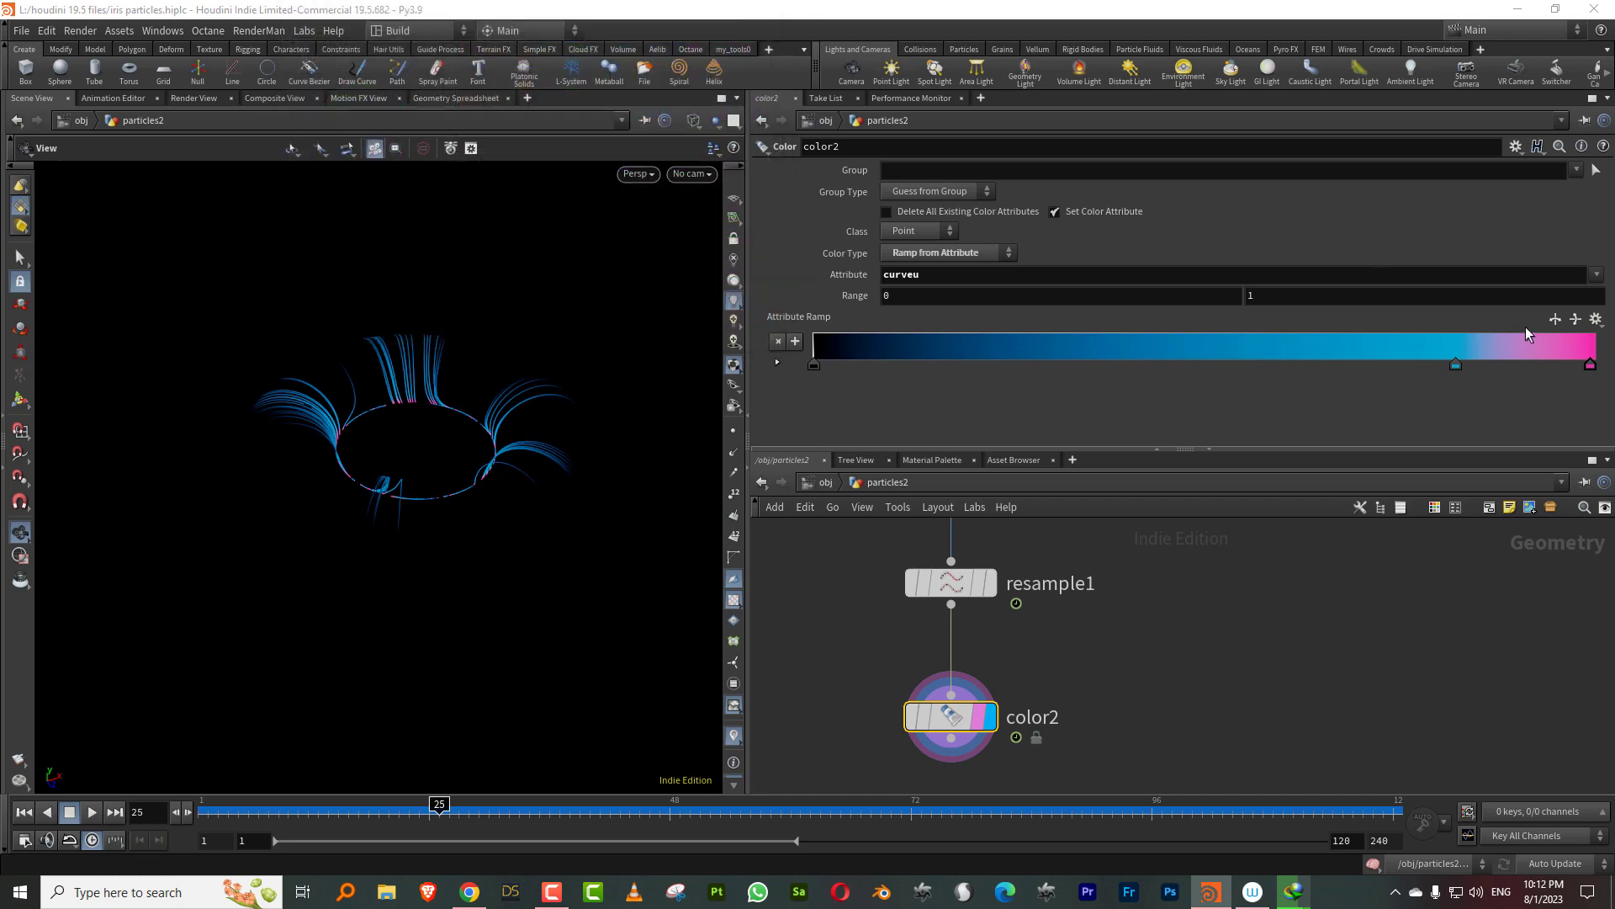
Step: Reverse color2's ramp and play the animation from frame 1 to check the trail colours
click(1554, 321)
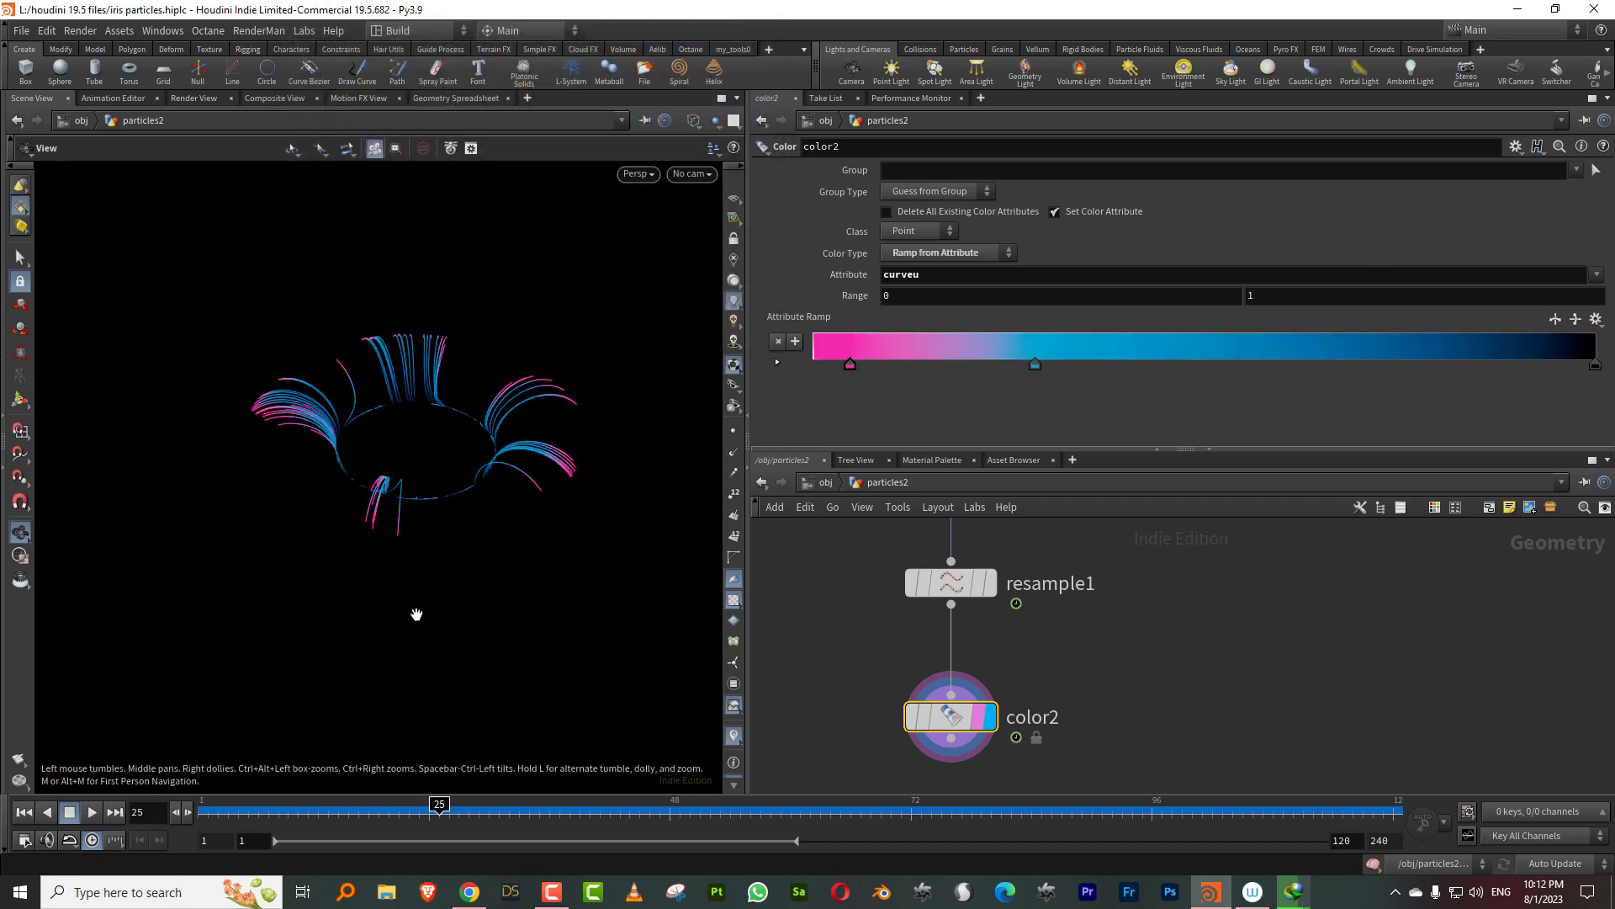
drag(241, 807, 200, 811)
click(92, 812)
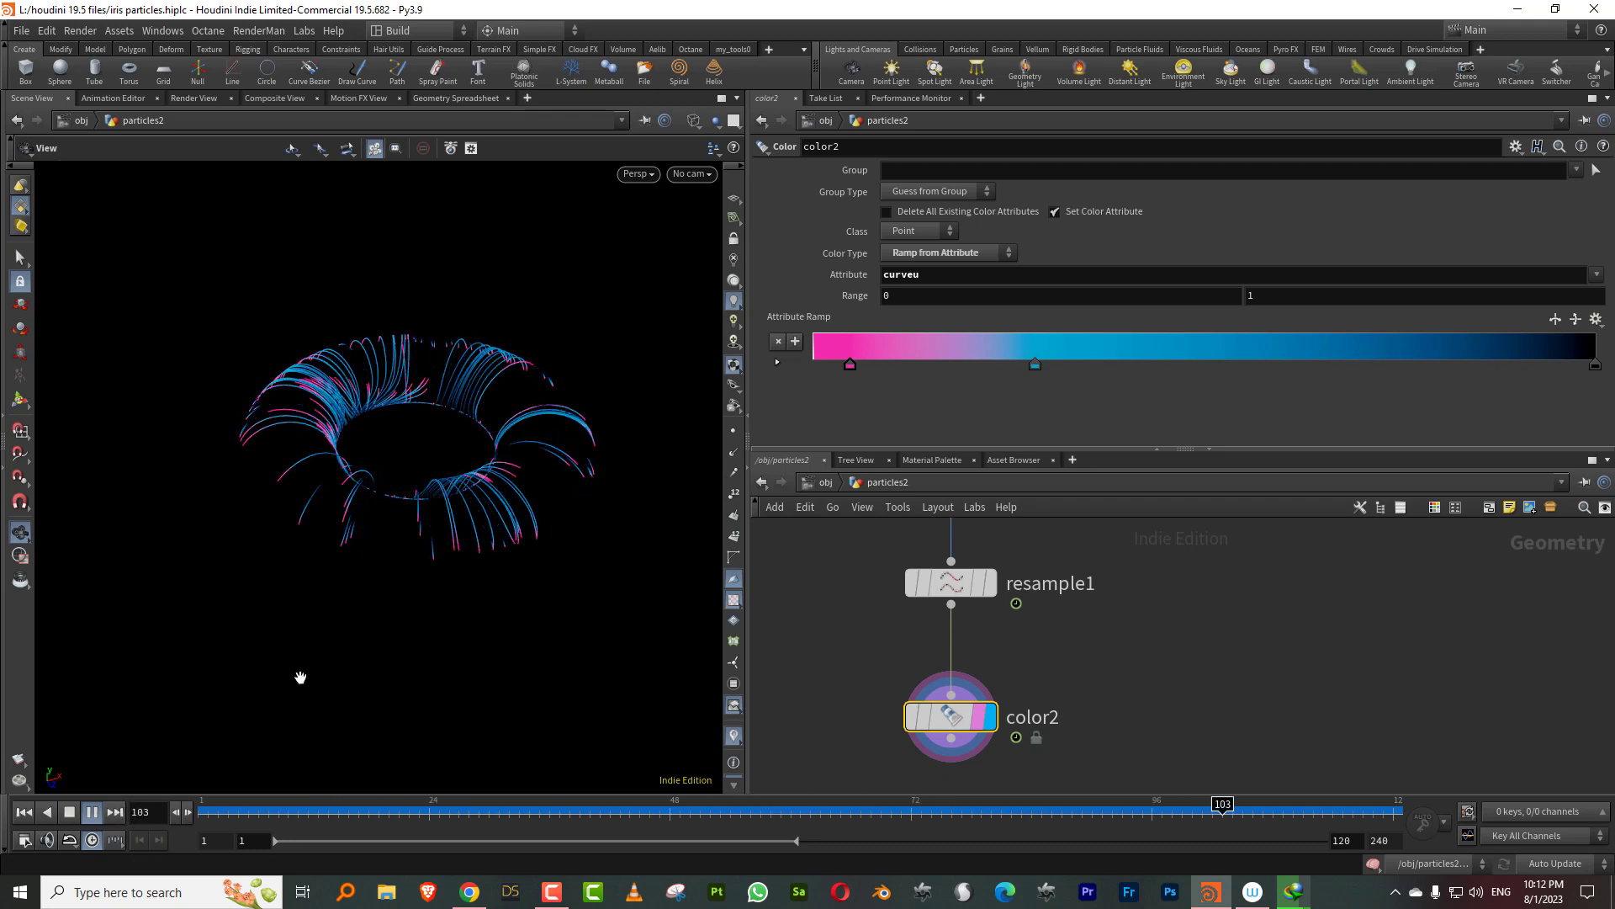
Step: Darken the pink start key of color2's ramp to value 0.004 and examine the playing trails from a steeper angle
double_click(814, 365)
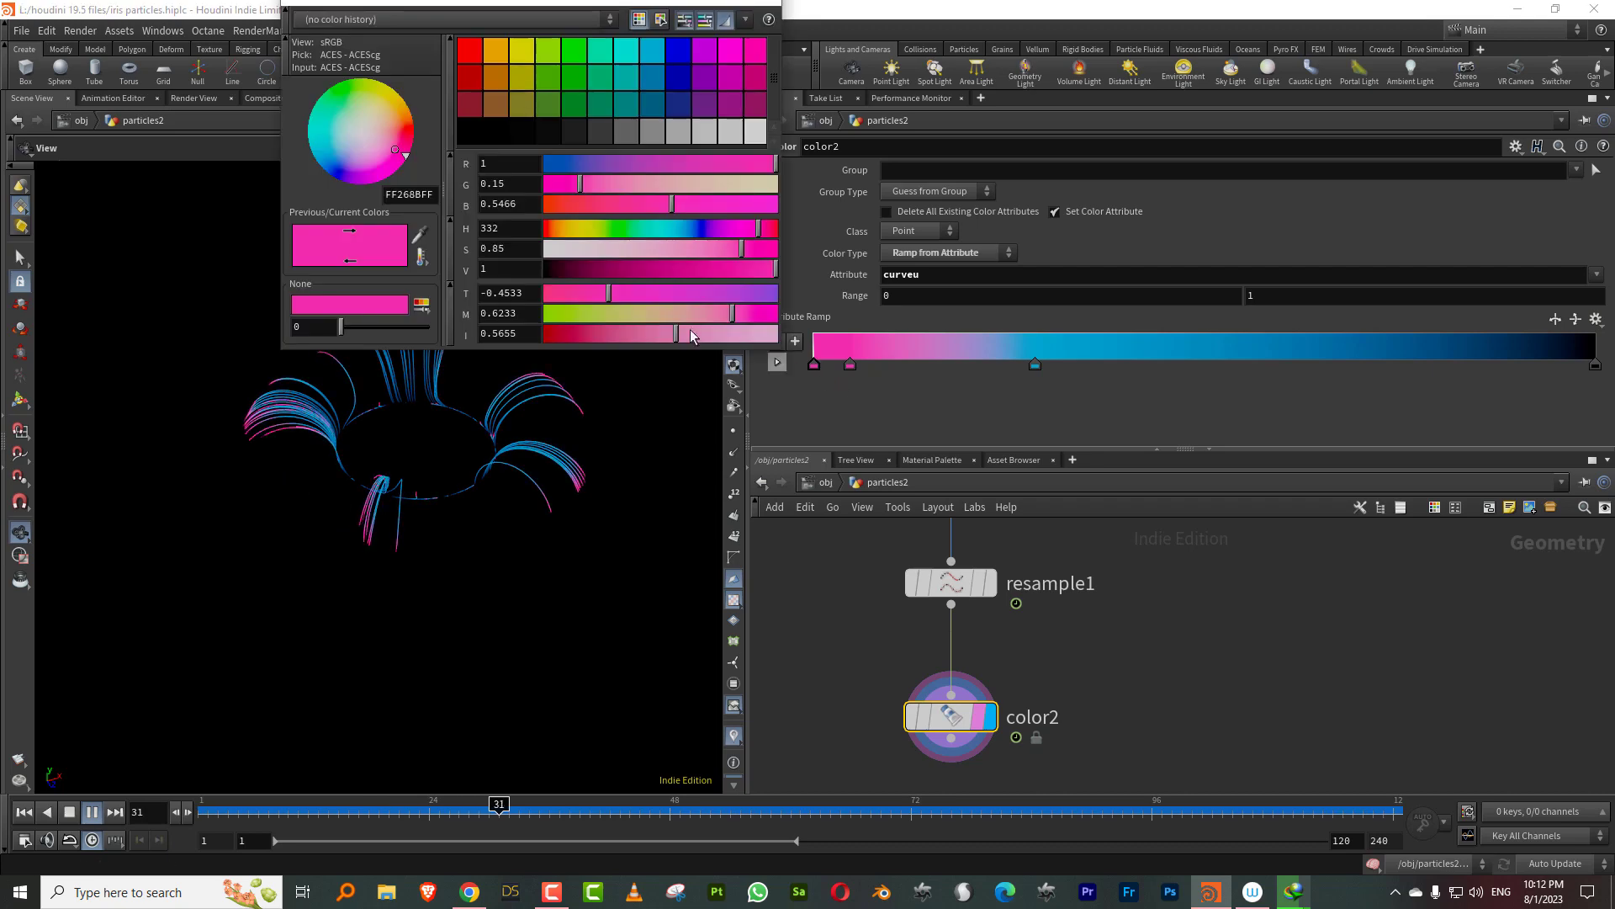
drag(565, 267, 545, 268)
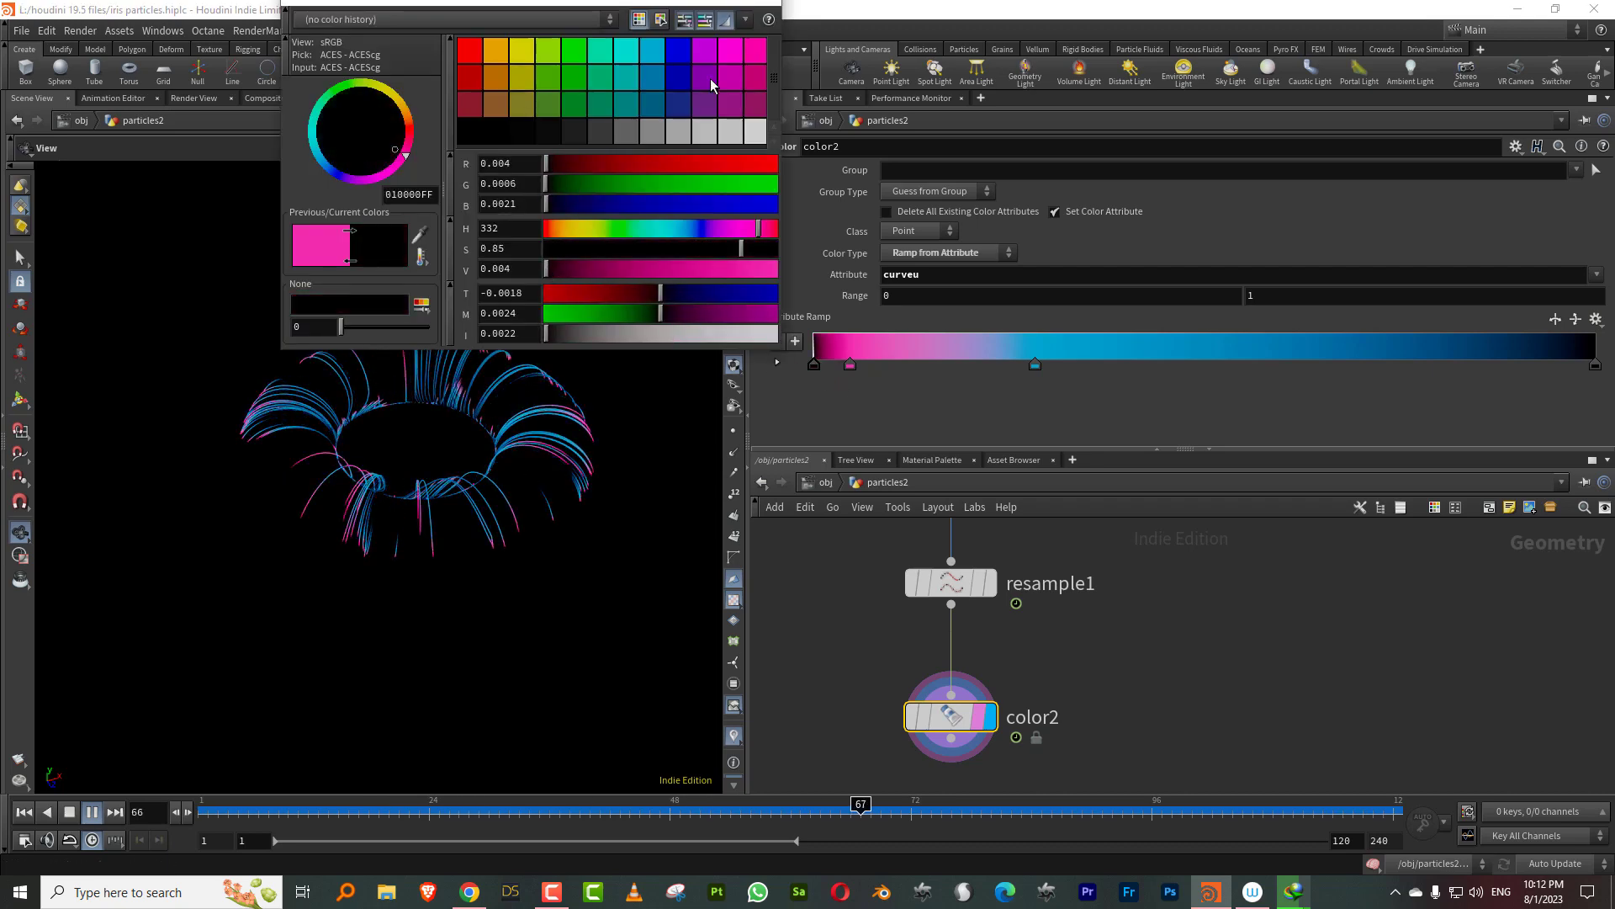
click(770, 3)
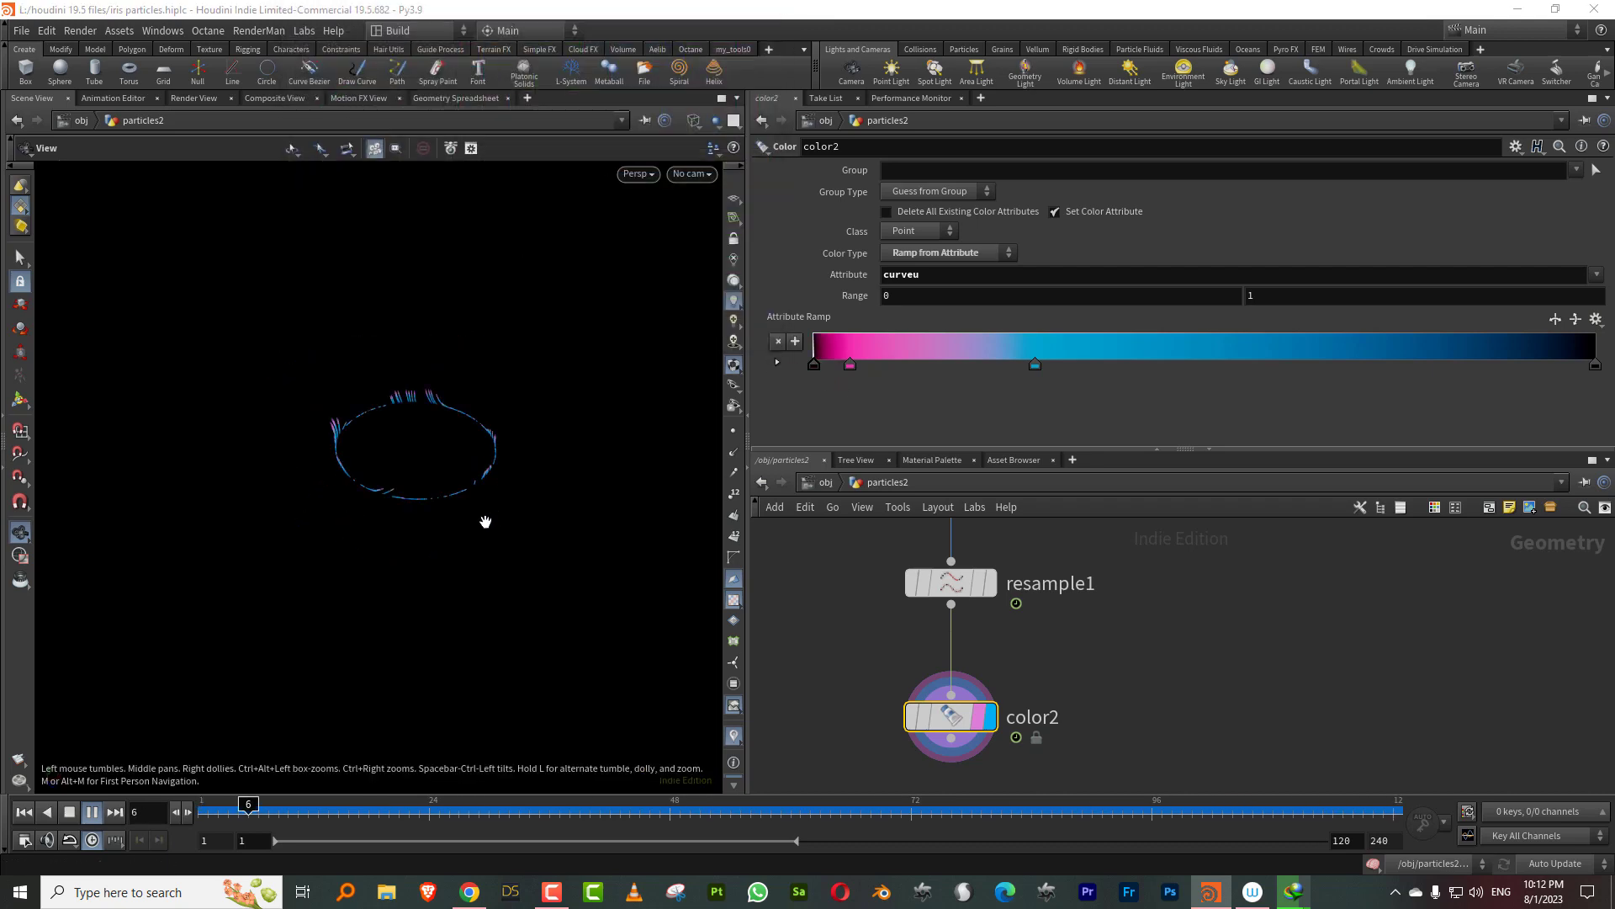
right_drag(485, 522, 592, 412)
drag(592, 412, 479, 496)
right_drag(479, 496, 383, 538)
middle_drag(408, 496, 462, 483)
middle_drag(462, 483, 427, 501)
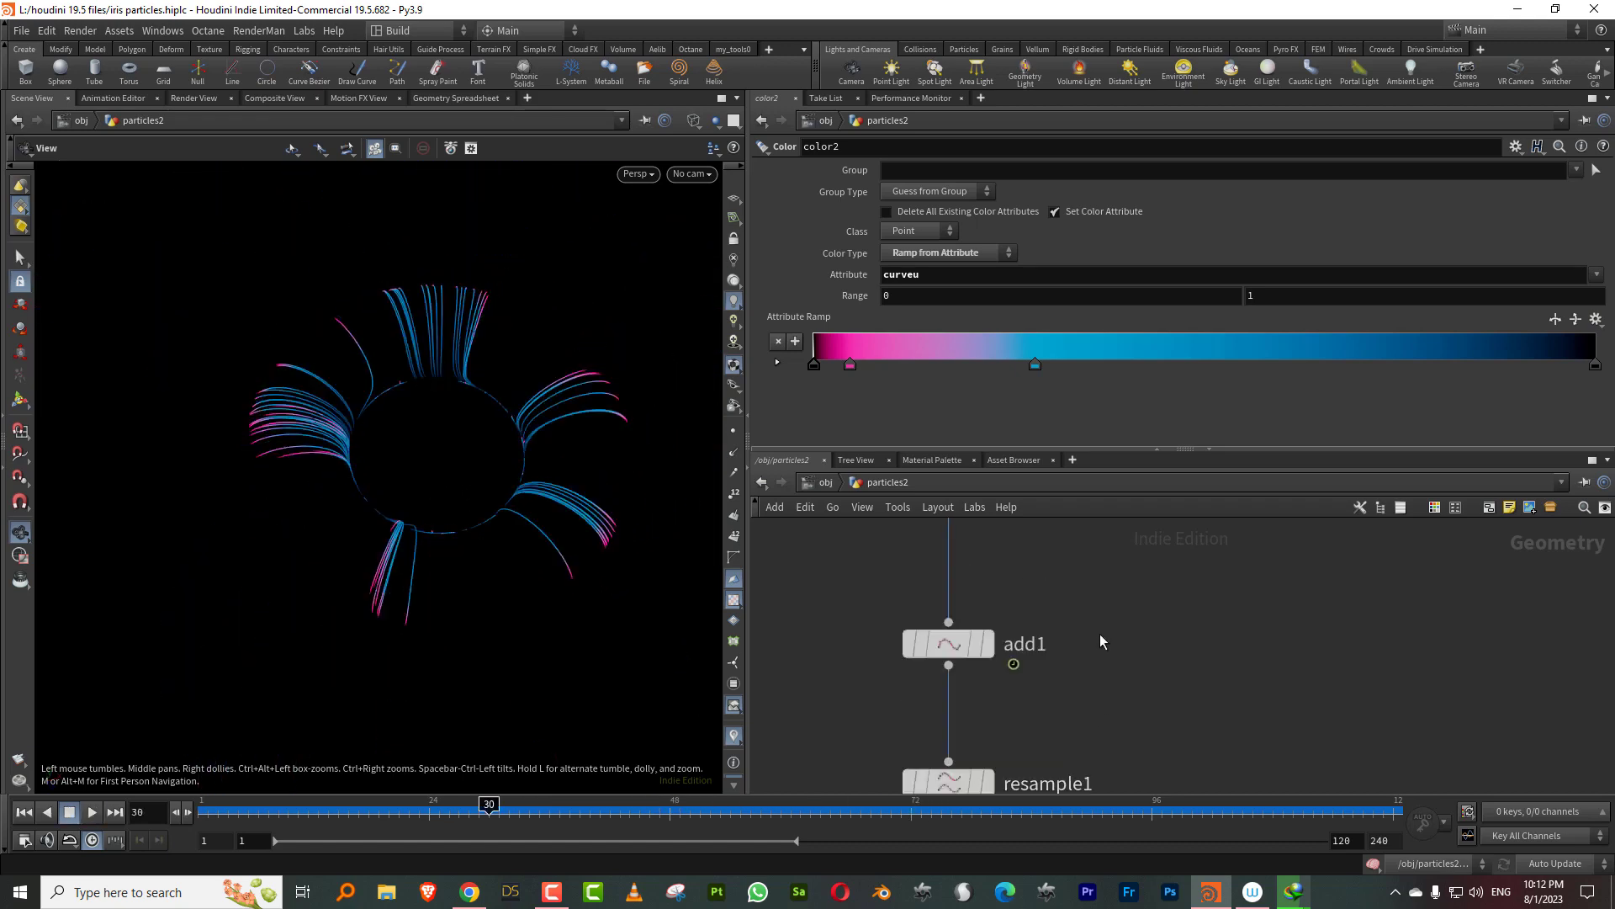
Step: In popnet's popforce1, lengthen the Agecurve ramp by moving point 2 to position 0.118033 and point 3 farther out
middle_drag(1099, 631, 1057, 757)
middle_drag(1085, 589, 1056, 741)
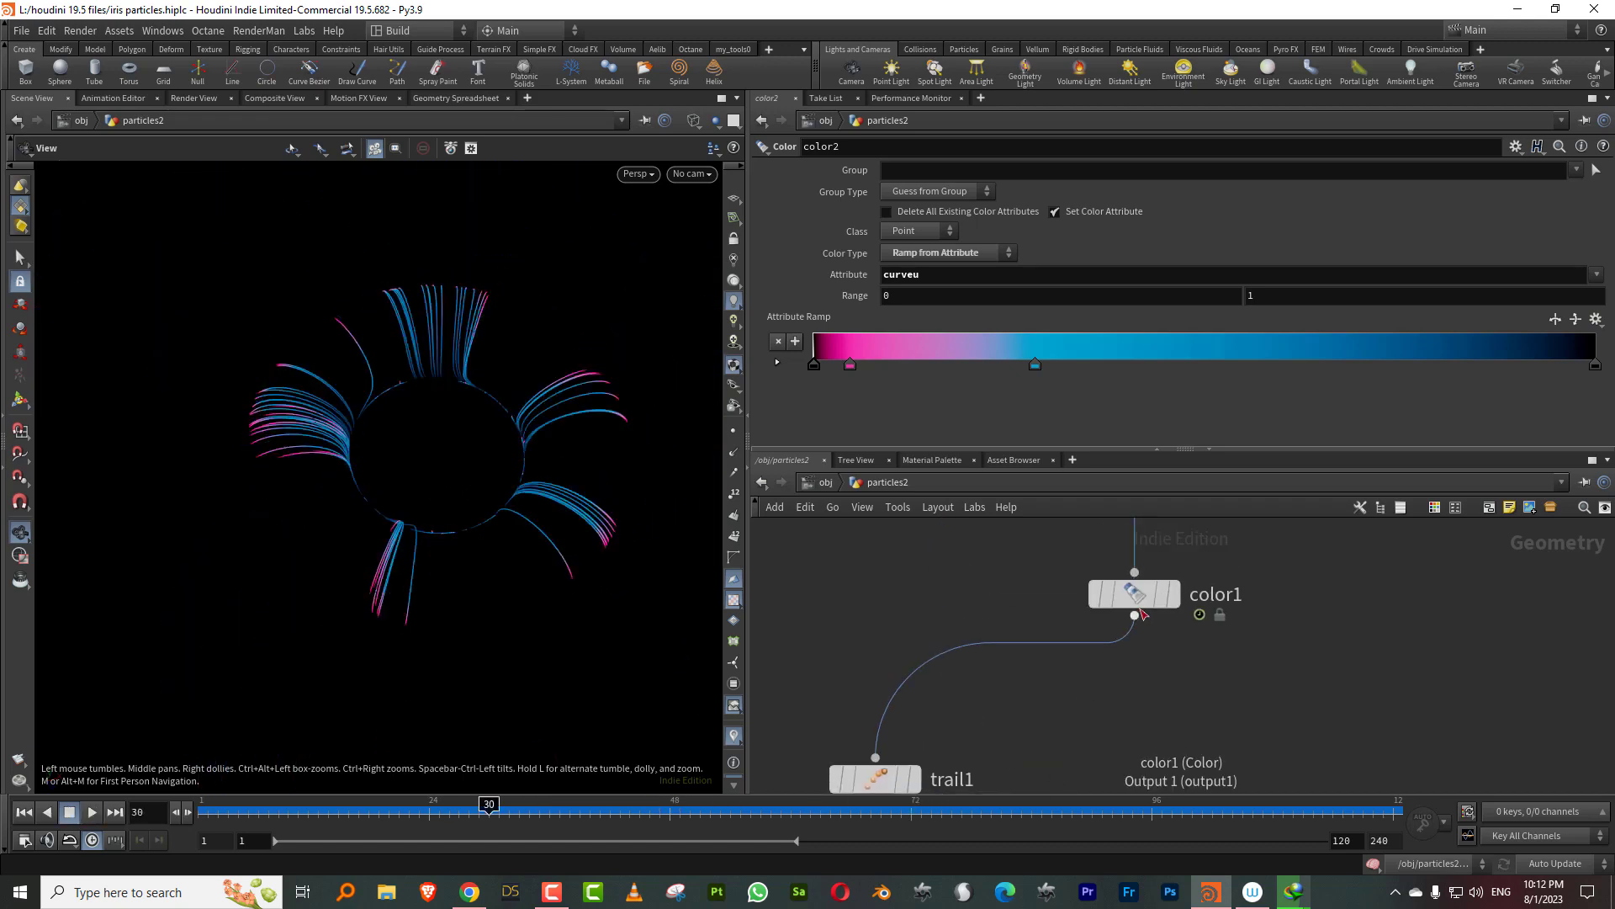
middle_drag(1241, 564, 1134, 775)
middle_drag(1114, 631, 1075, 774)
double_click(991, 652)
scroll(986, 615, up, 4)
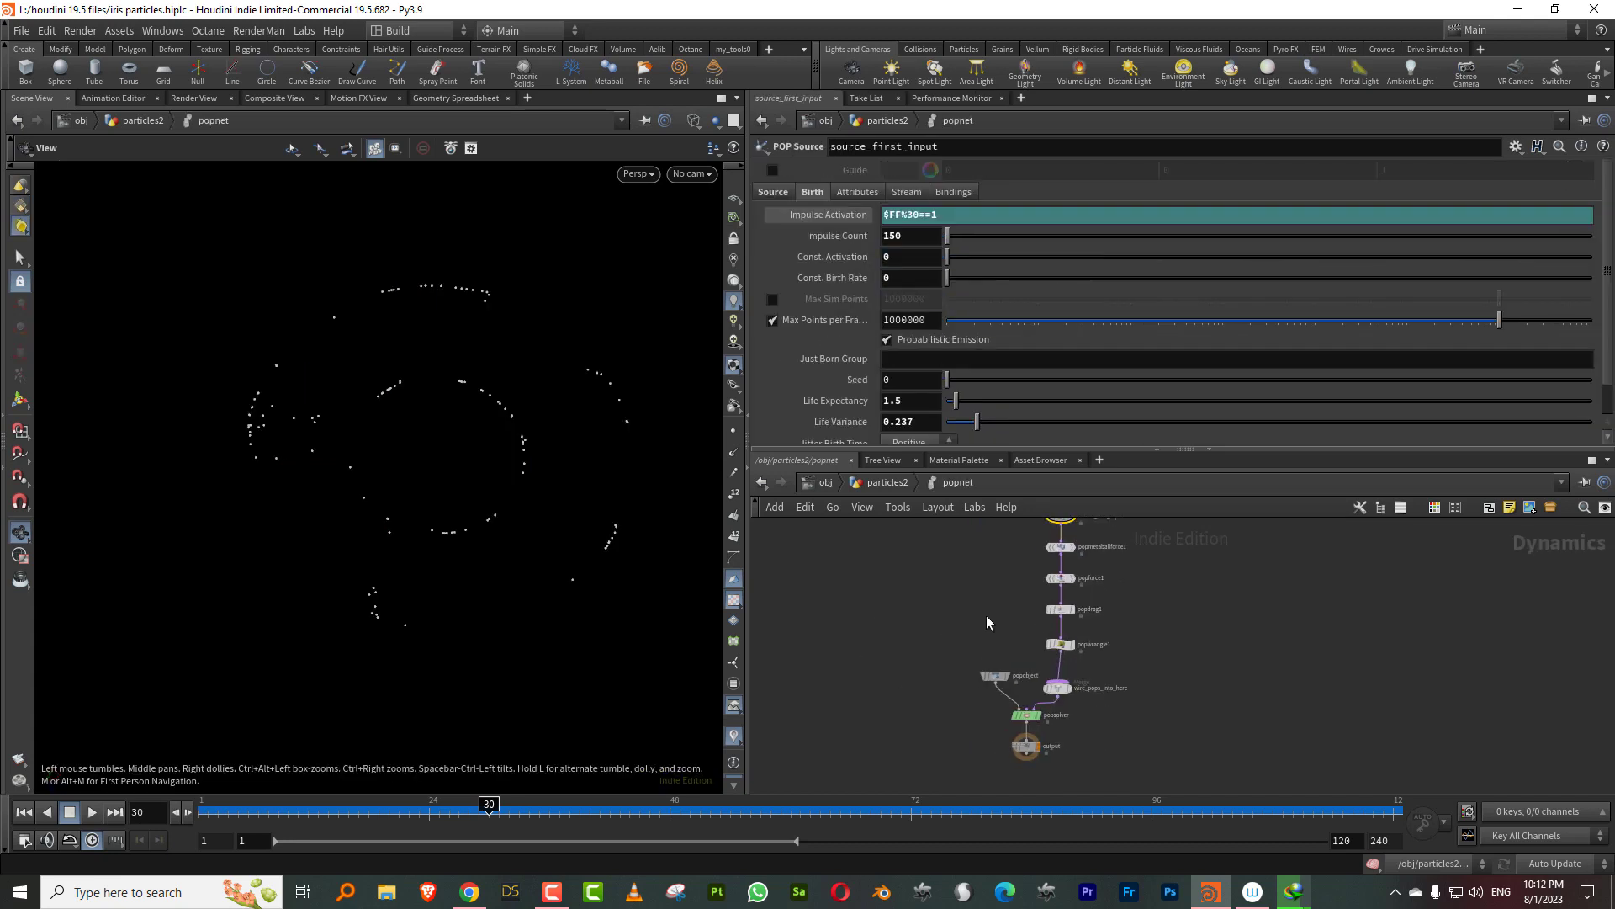
click(1016, 548)
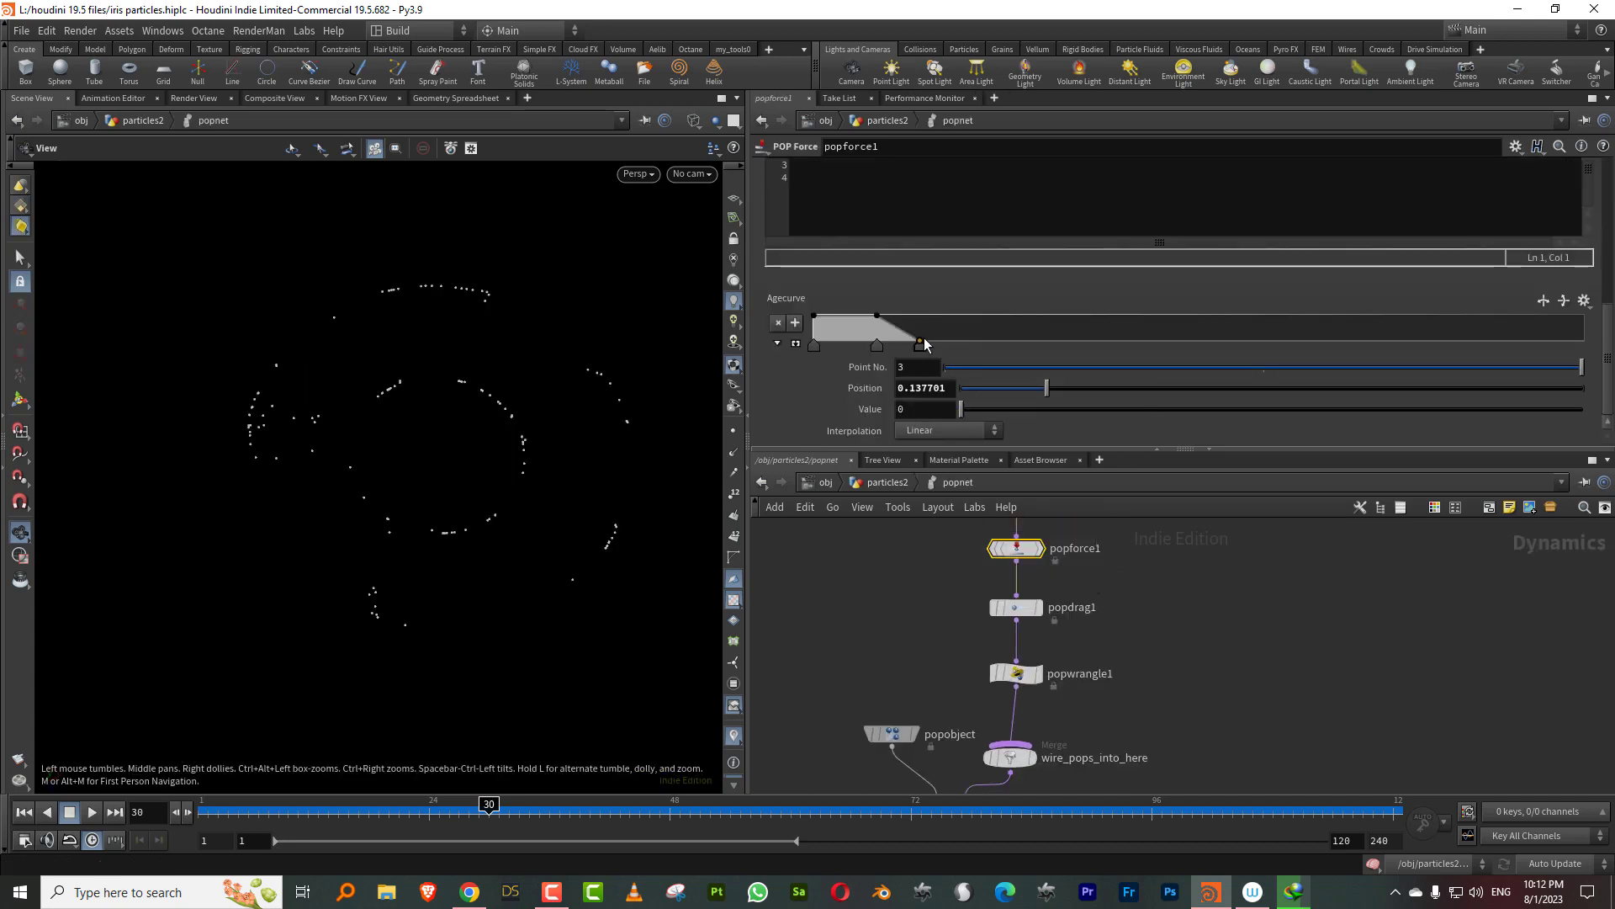
mouse_move(924, 340)
mouse_down()
mouse_move(1101, 346)
mouse_move(885, 345)
mouse_move(909, 346)
mouse_up()
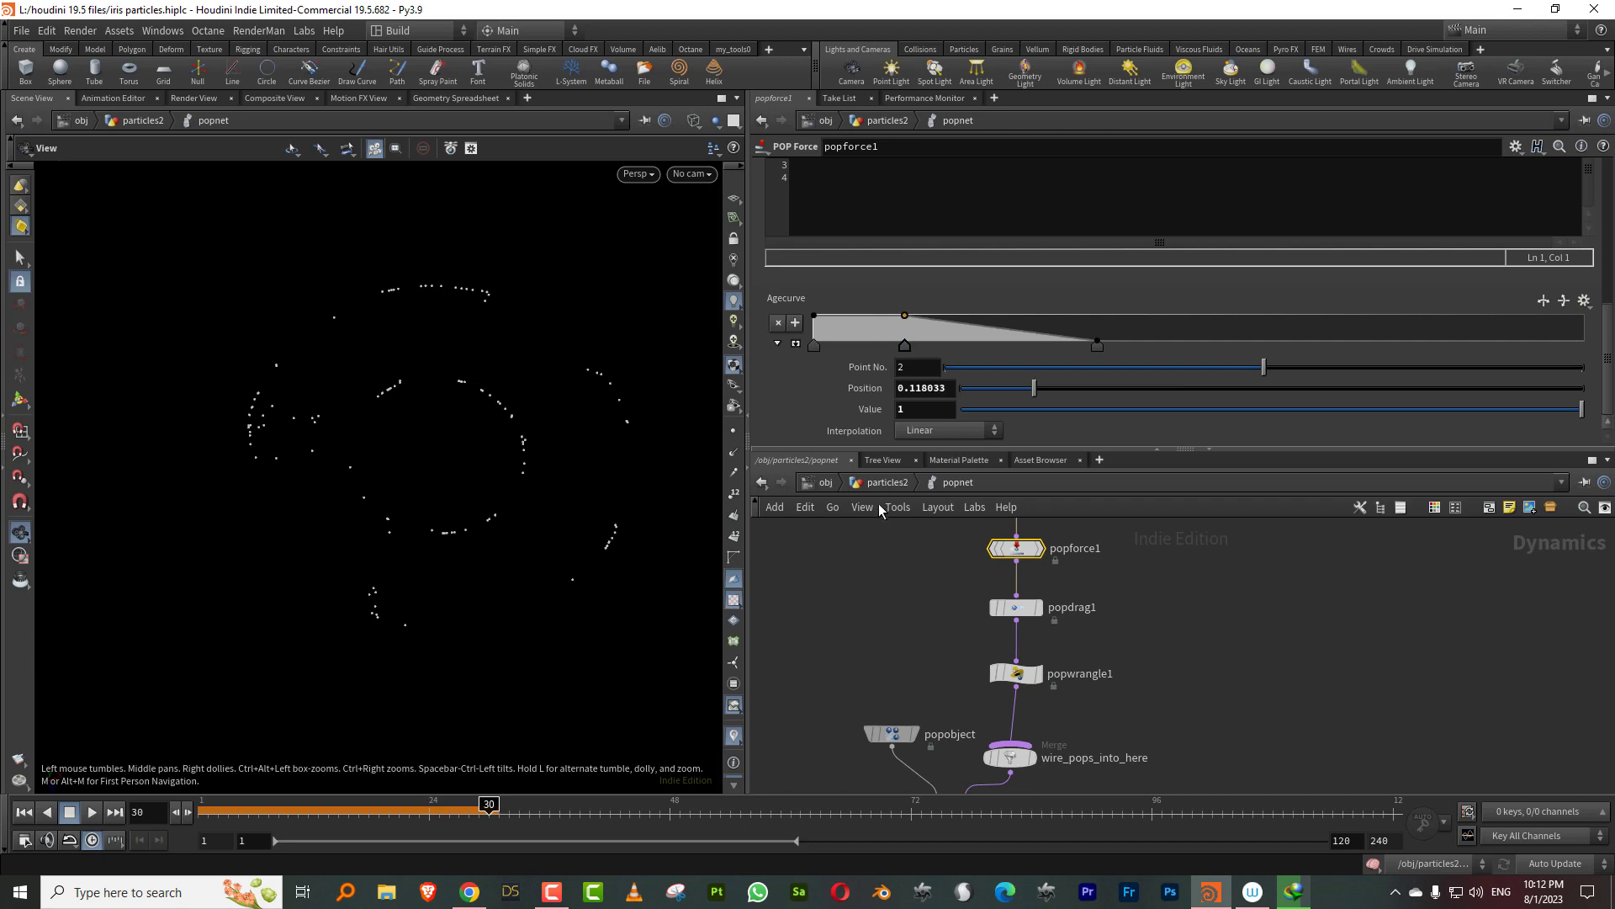
Step: Return to the particles2 network, replay the simulation from frame 1 and inspect the trails from an angled view
click(888, 483)
drag(218, 814, 125, 816)
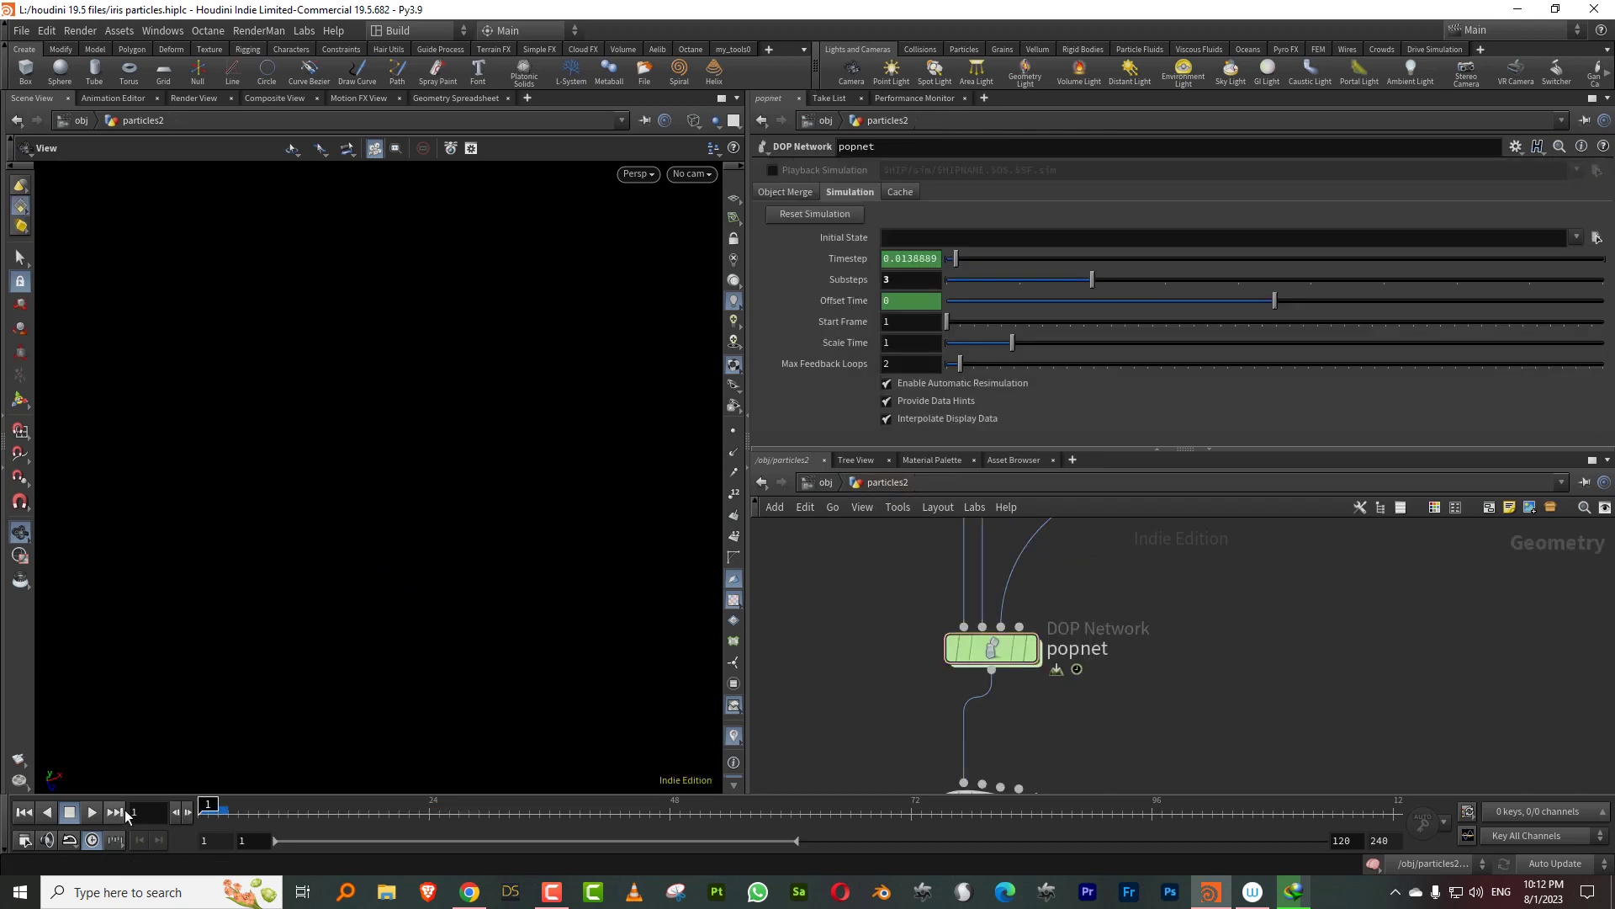
click(94, 813)
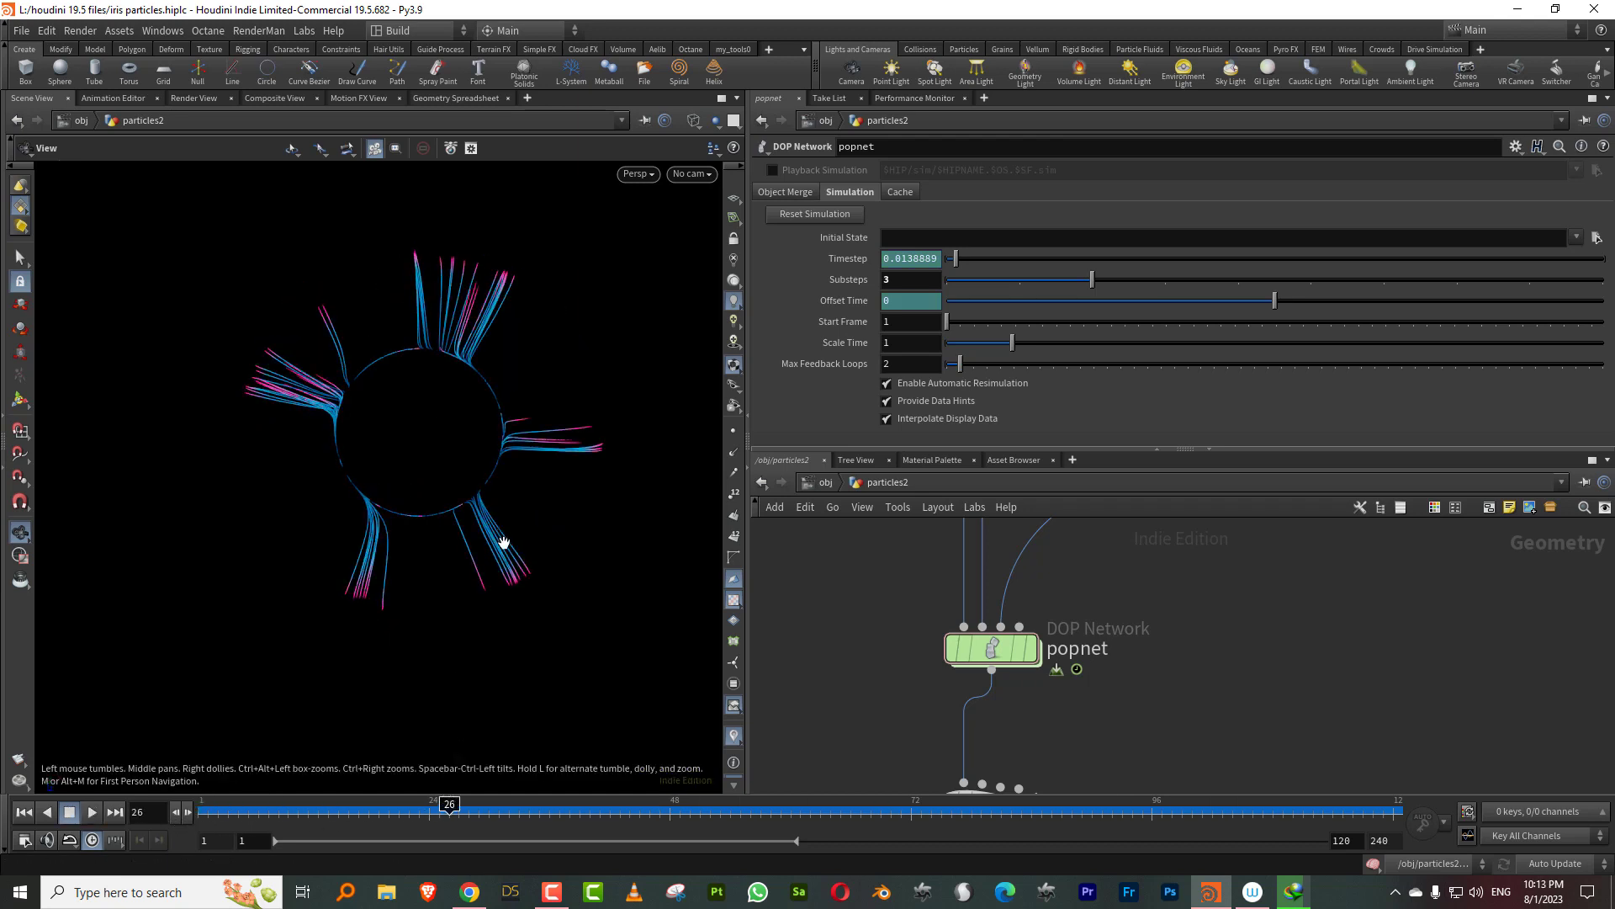
drag(505, 541, 587, 478)
middle_drag(626, 477, 445, 490)
right_drag(444, 489, 508, 469)
drag(509, 469, 482, 496)
Step: Display color1 at frame 21 and recolour the white middle key of its attribute ramp to saturated magenta
drag(988, 448, 991, 255)
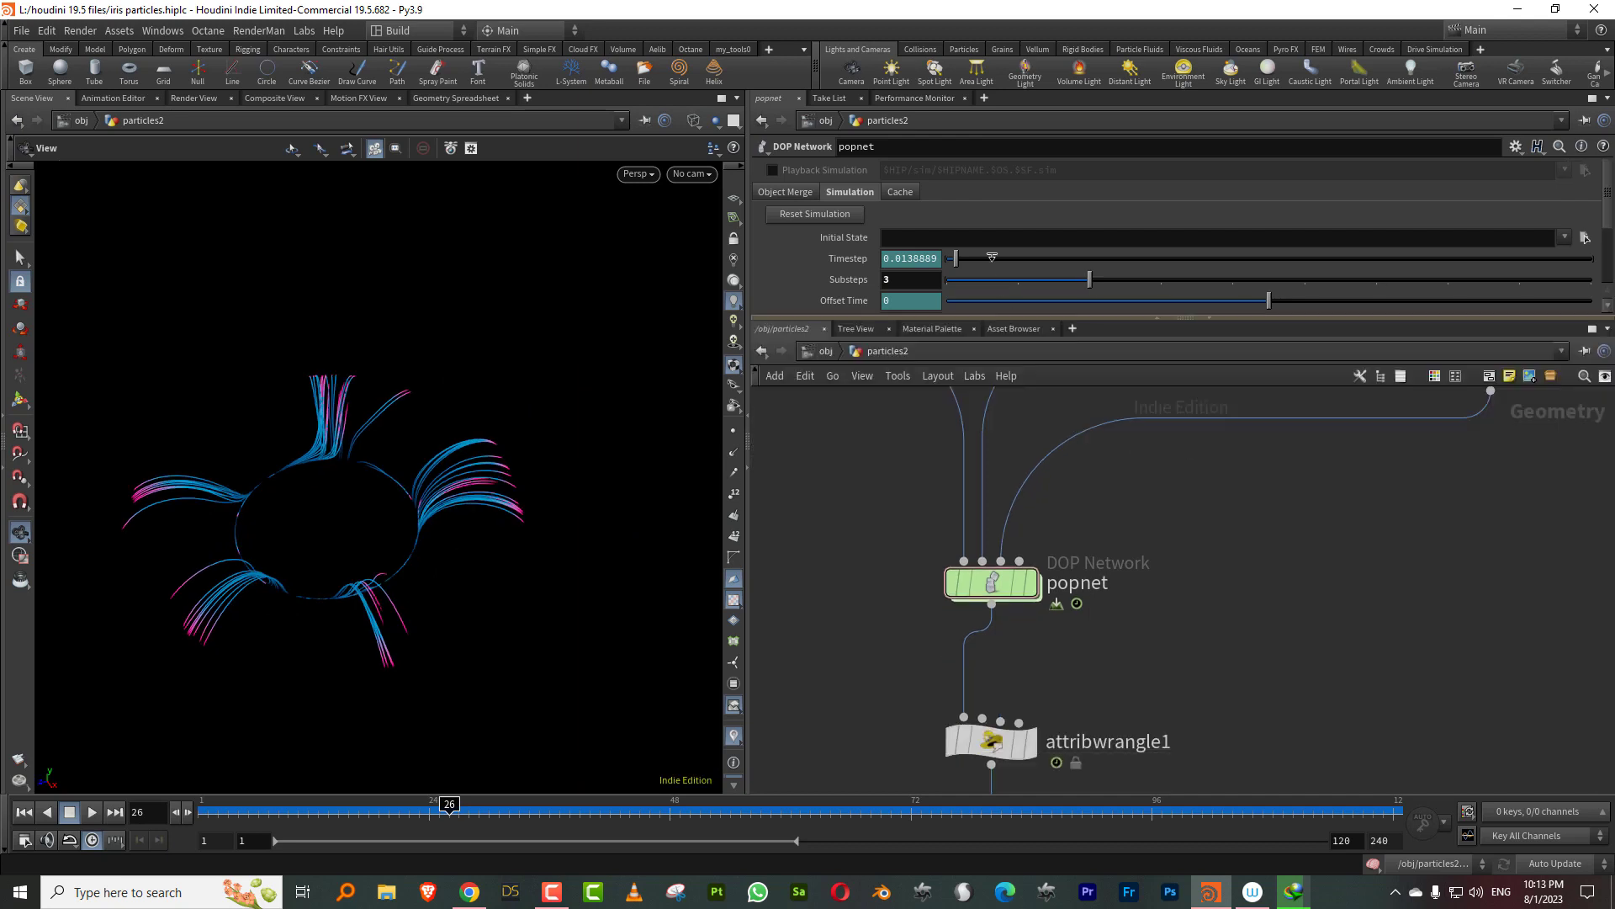
right_drag(1189, 542, 1153, 557)
middle_drag(1154, 557, 1122, 448)
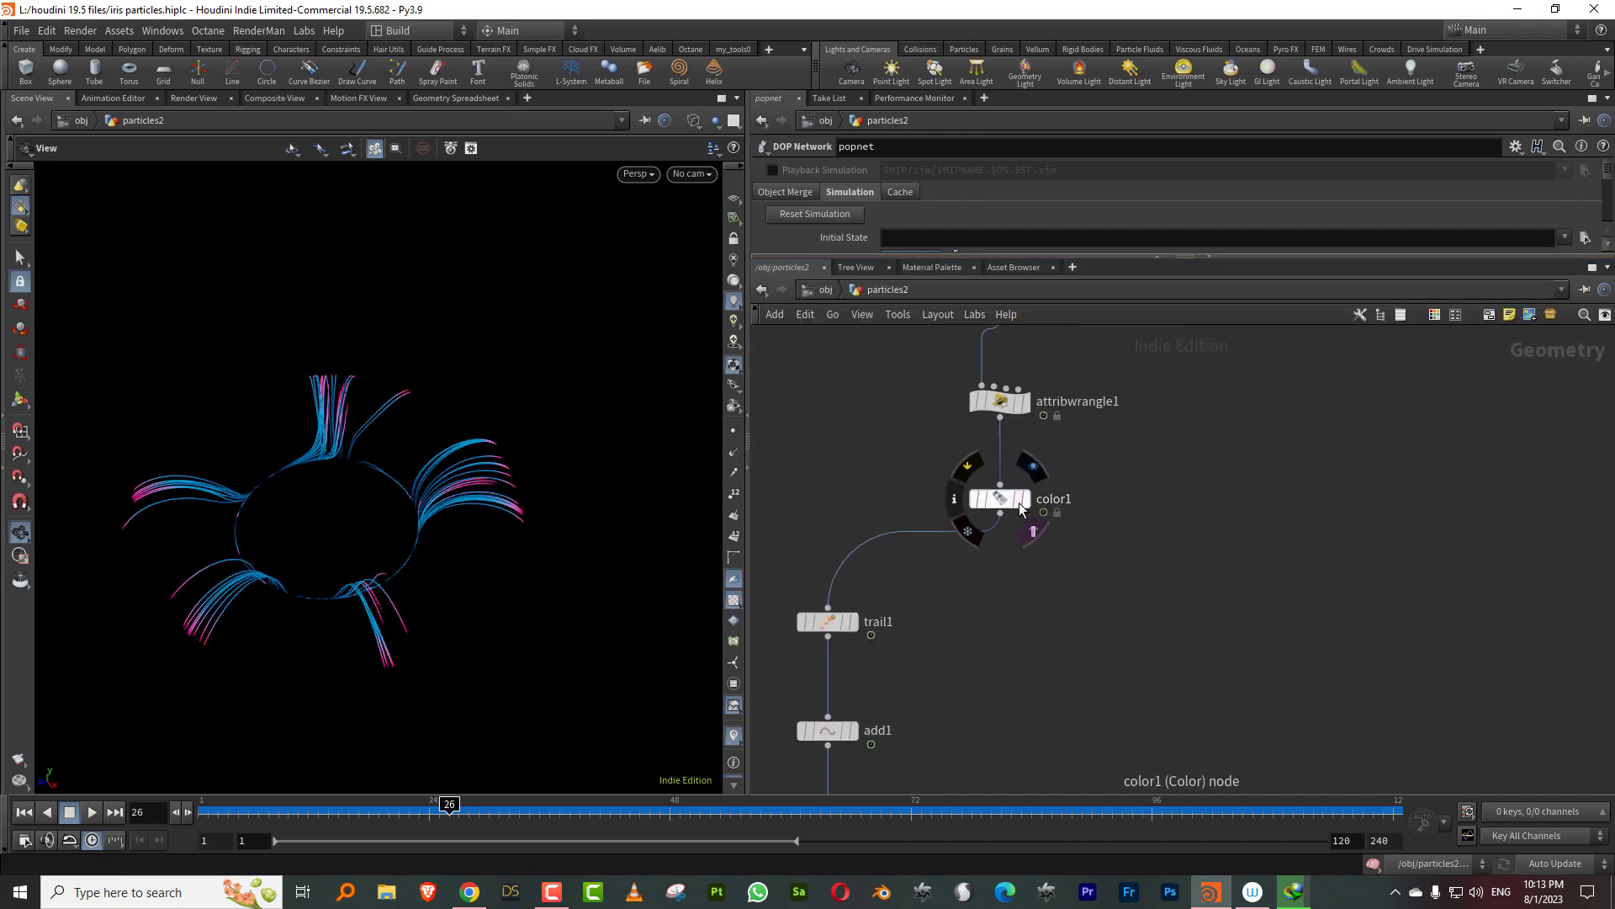
click(1034, 532)
click(1028, 505)
drag(208, 810, 402, 809)
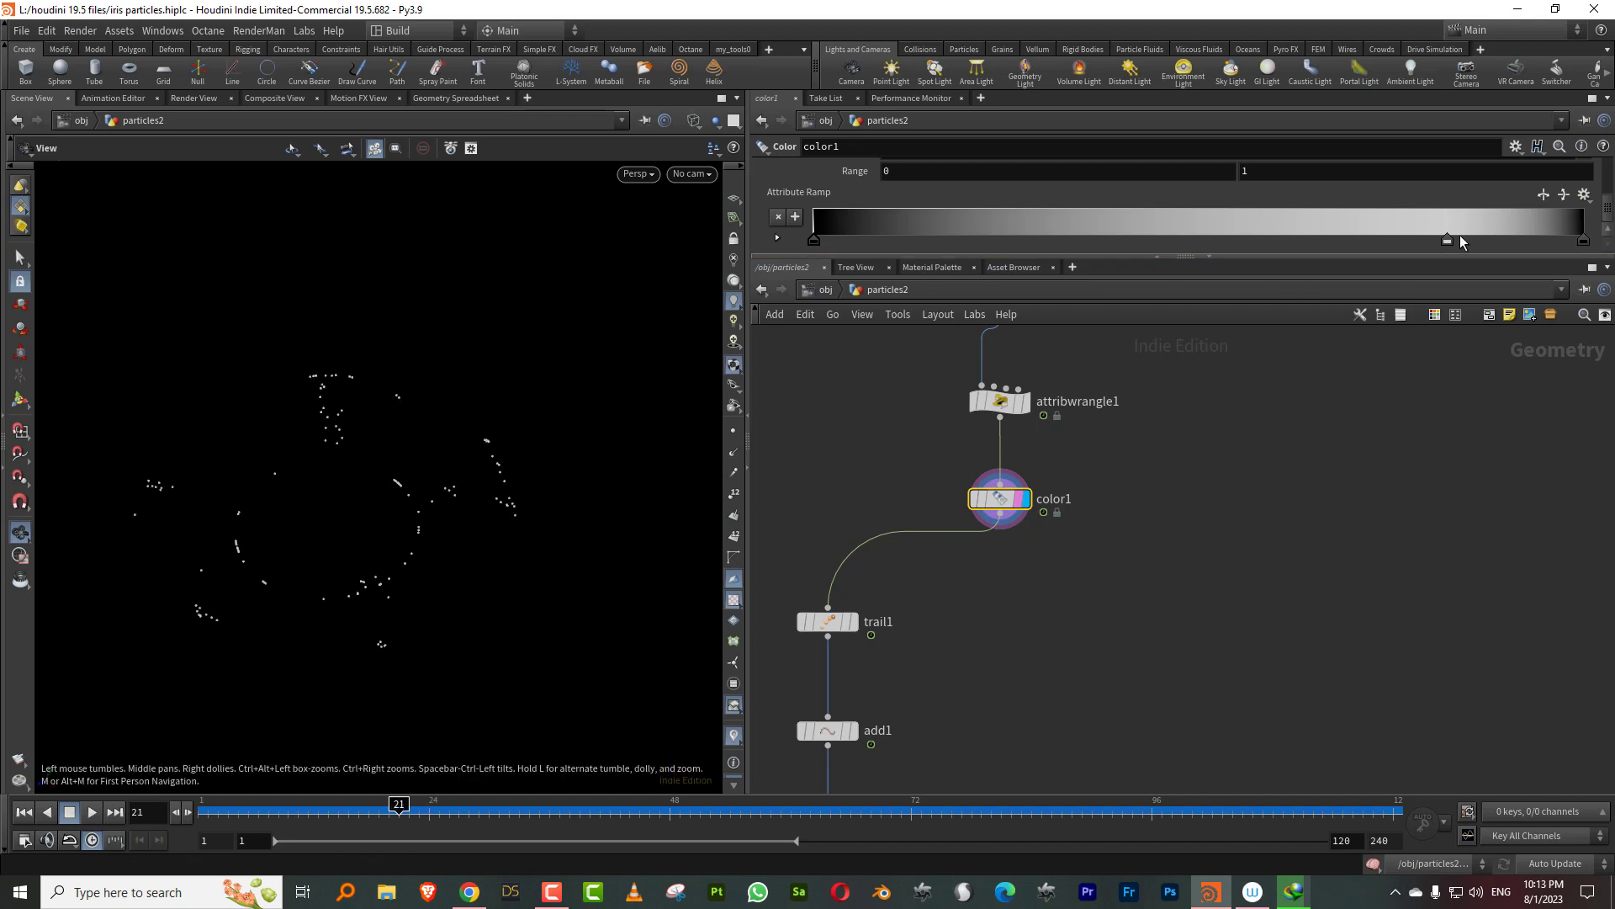
double_click(1447, 242)
click(743, 231)
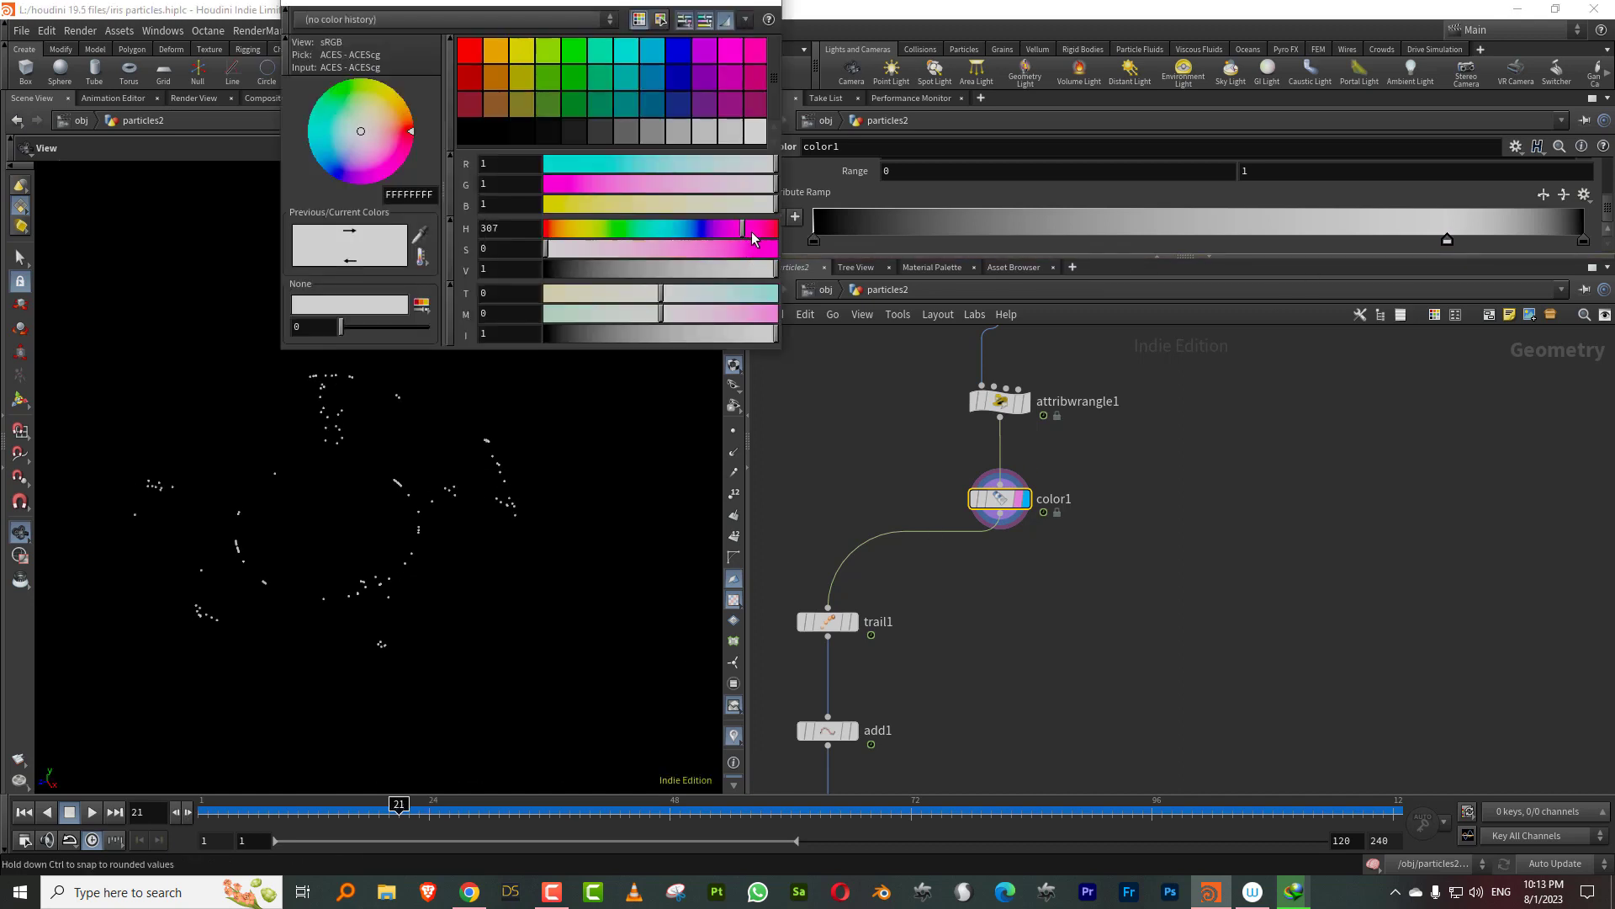
click(769, 248)
click(775, 8)
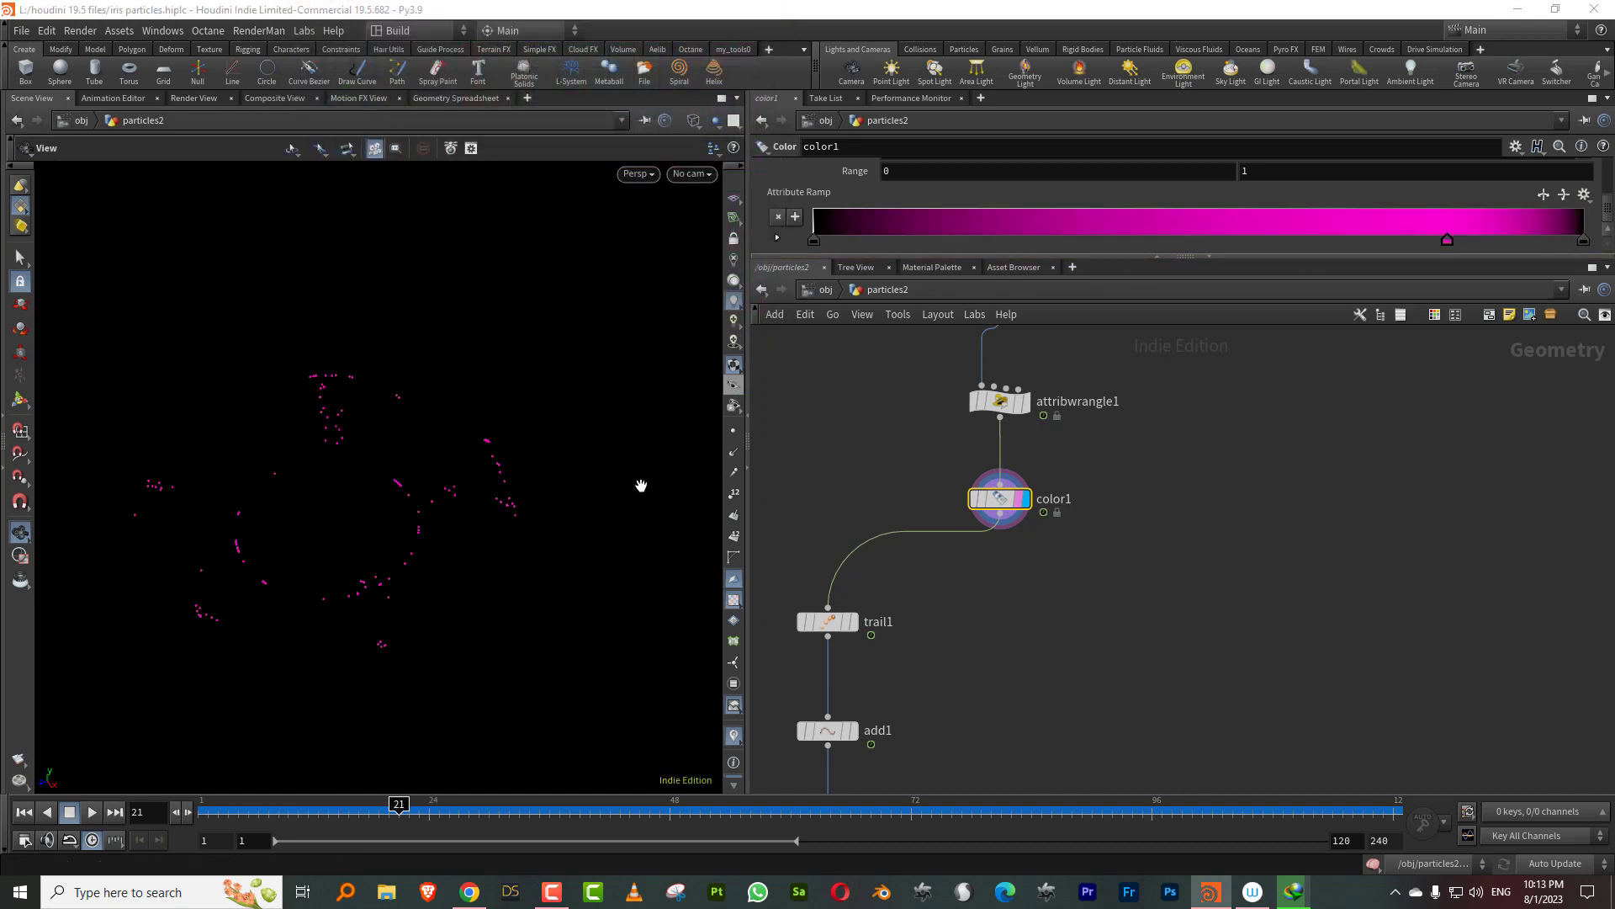
Step: Add a Merge node below color2, connect color1 and color2 into it, and display the merged result
middle_drag(1021, 559, 963, 411)
key(Tab)
text(merge)
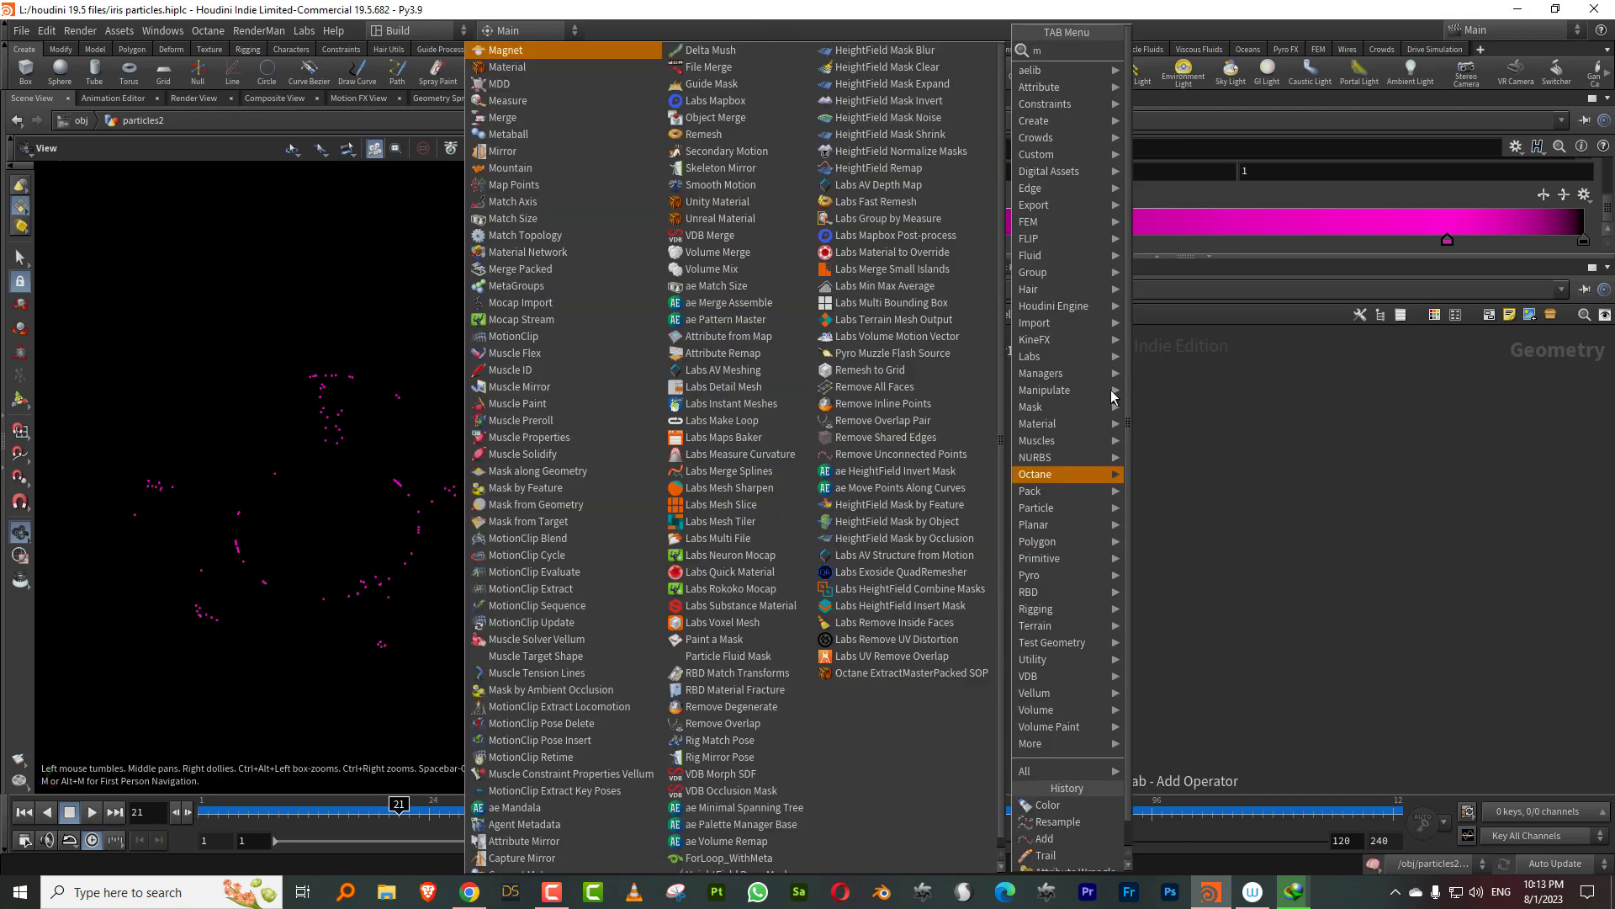
click(1204, 53)
middle_drag(984, 563, 1014, 400)
click(897, 714)
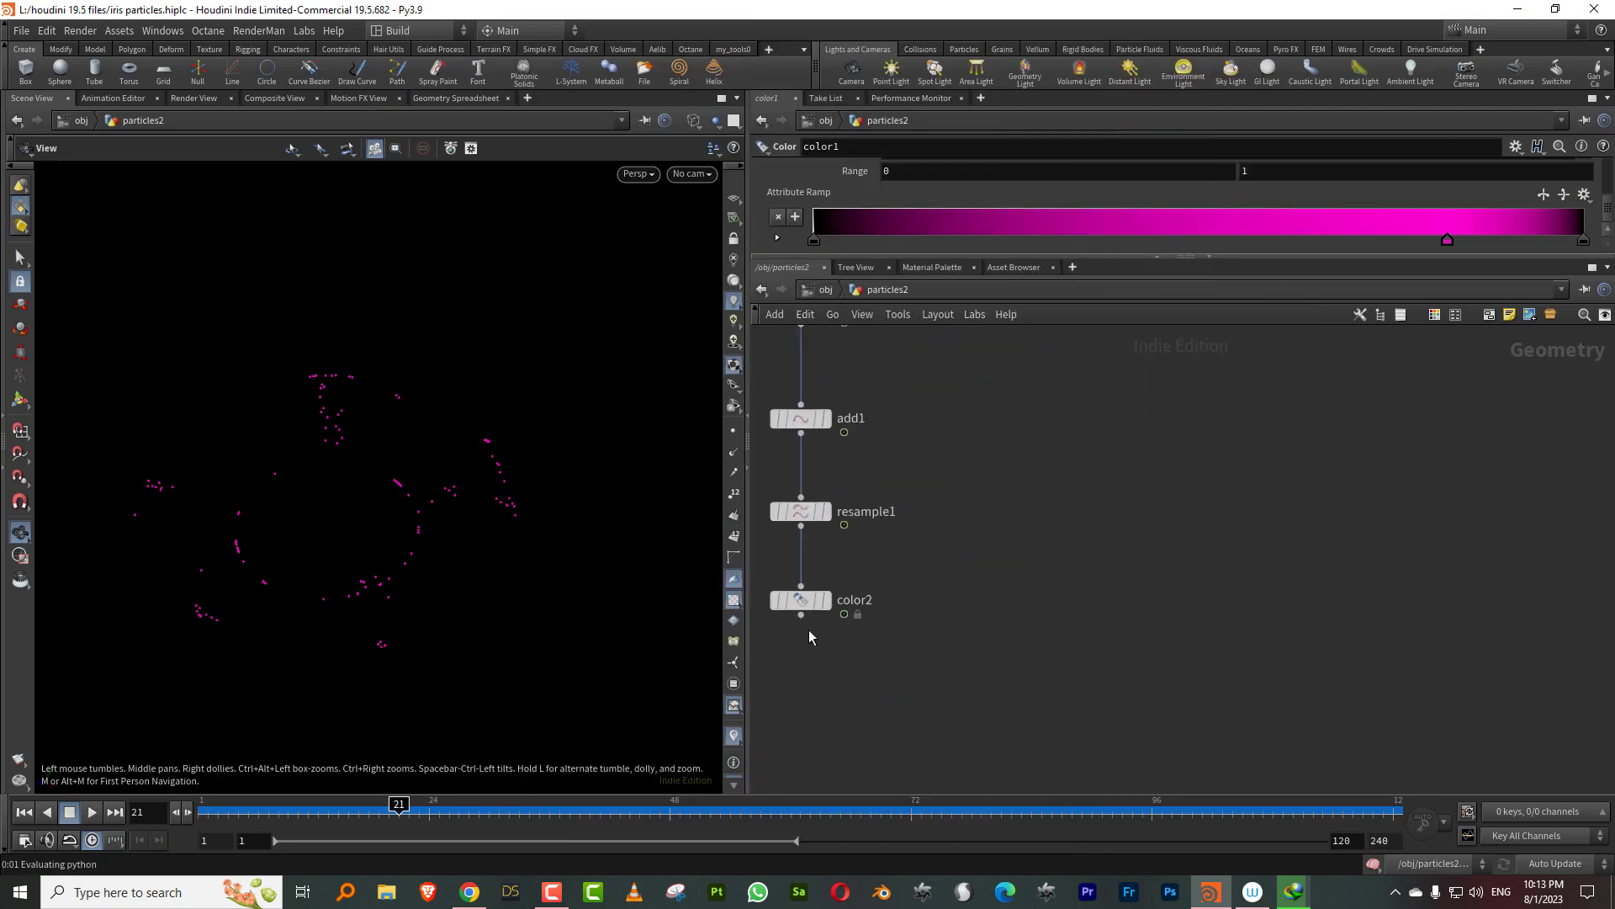
drag(801, 619, 899, 707)
middle_drag(920, 716, 920, 603)
click(924, 600)
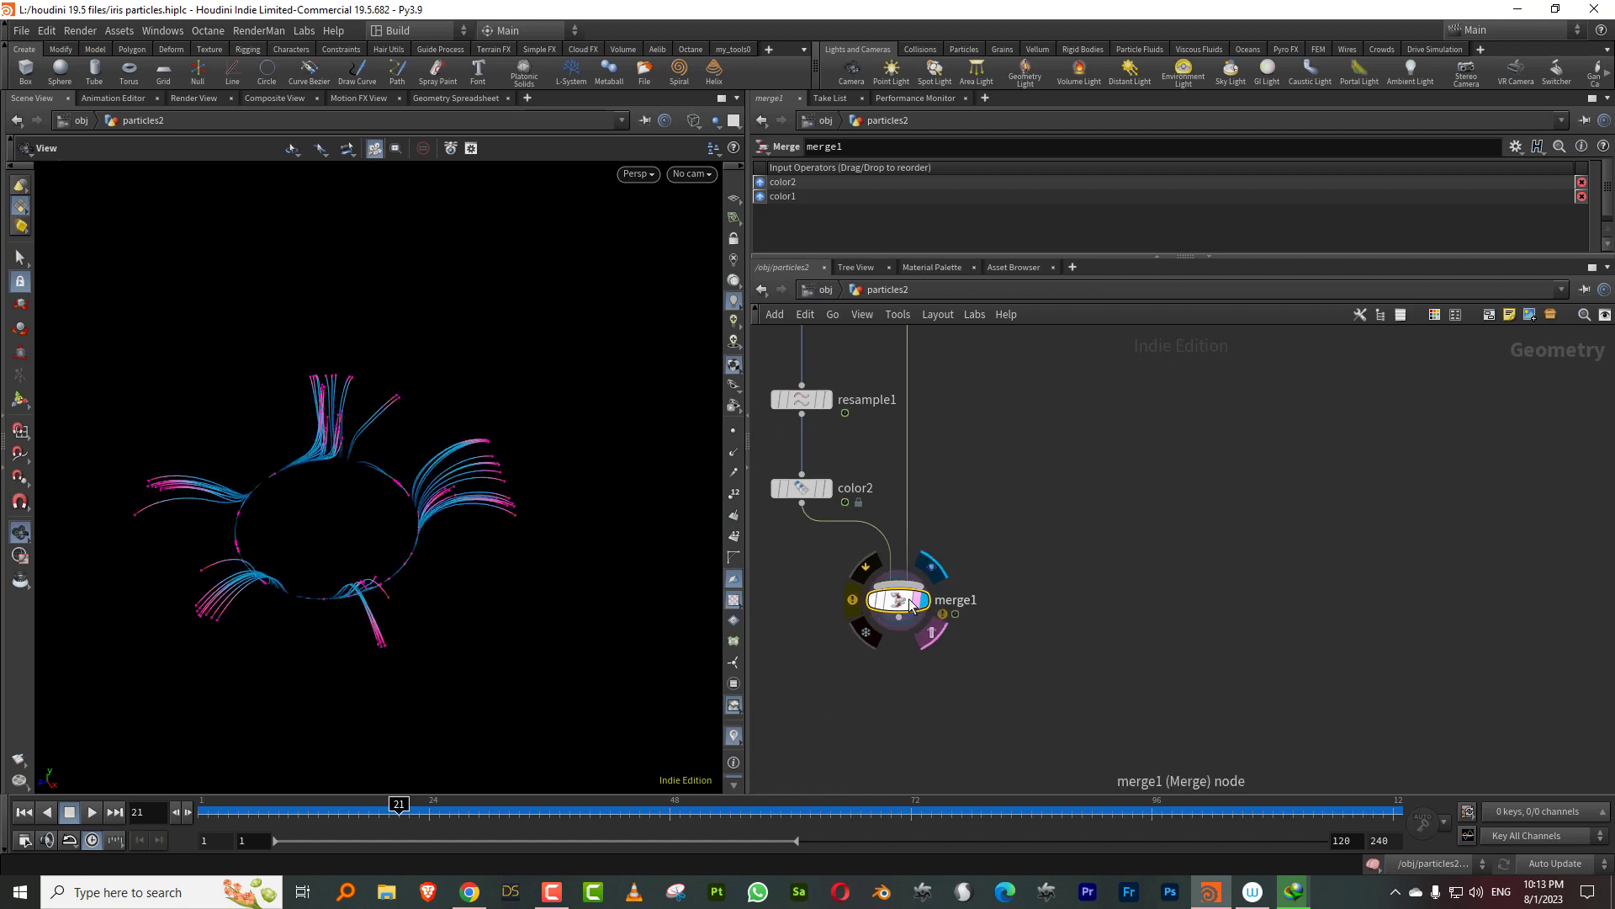
Step: Play the merged particles and trails from frame 1, scrub to frame 41 and examine them up close
drag(221, 811, 148, 812)
click(92, 812)
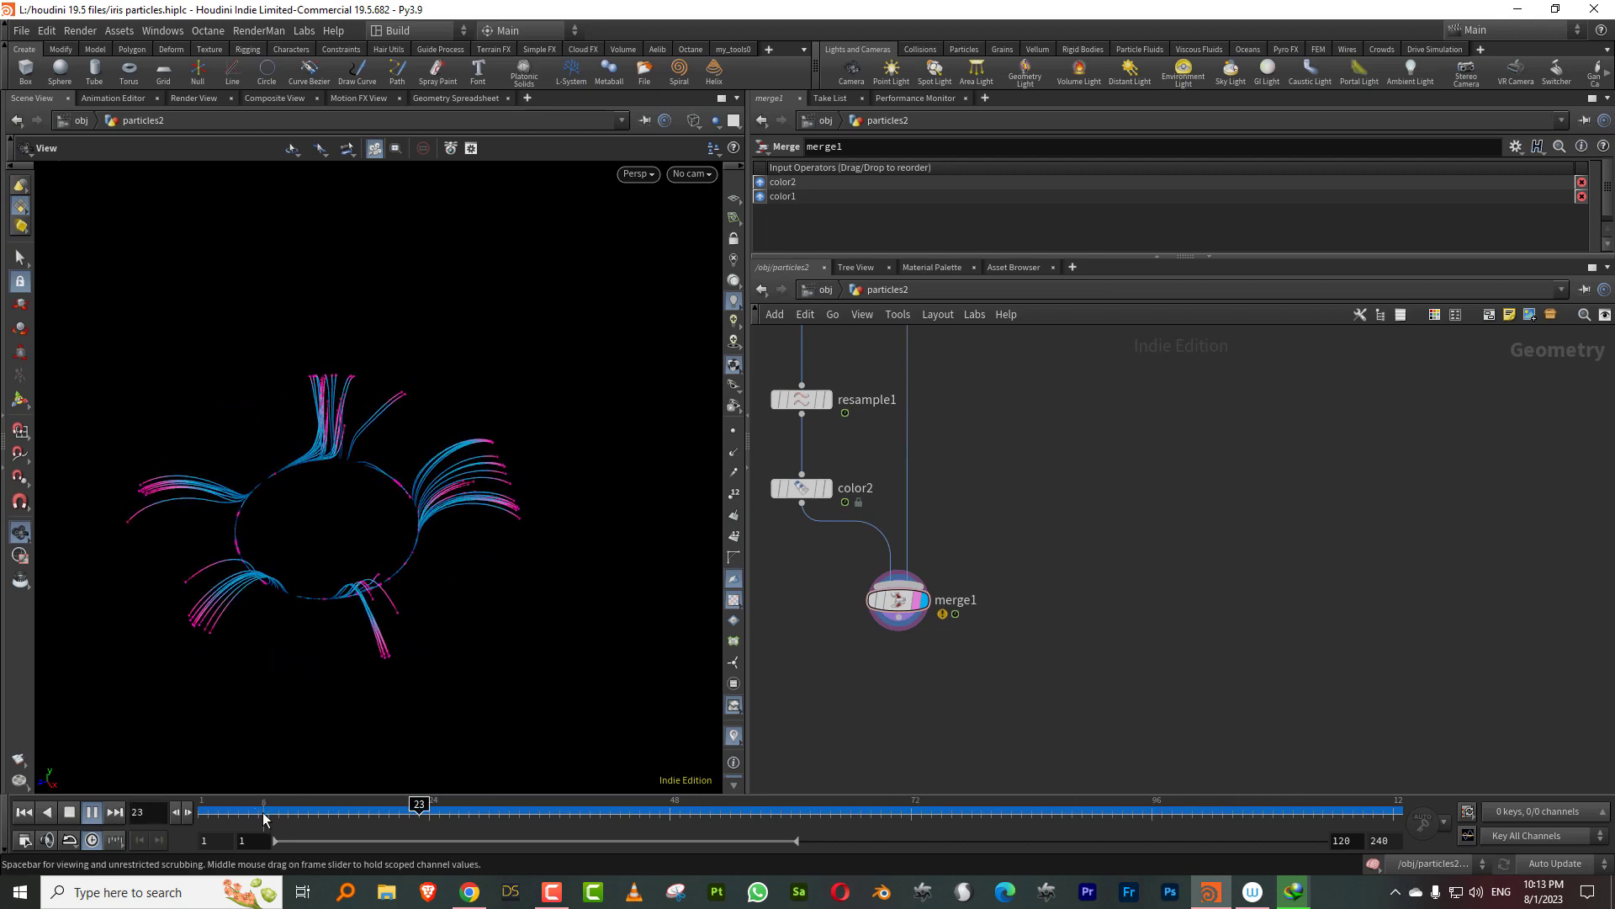
drag(264, 817, 601, 816)
drag(452, 578, 614, 455)
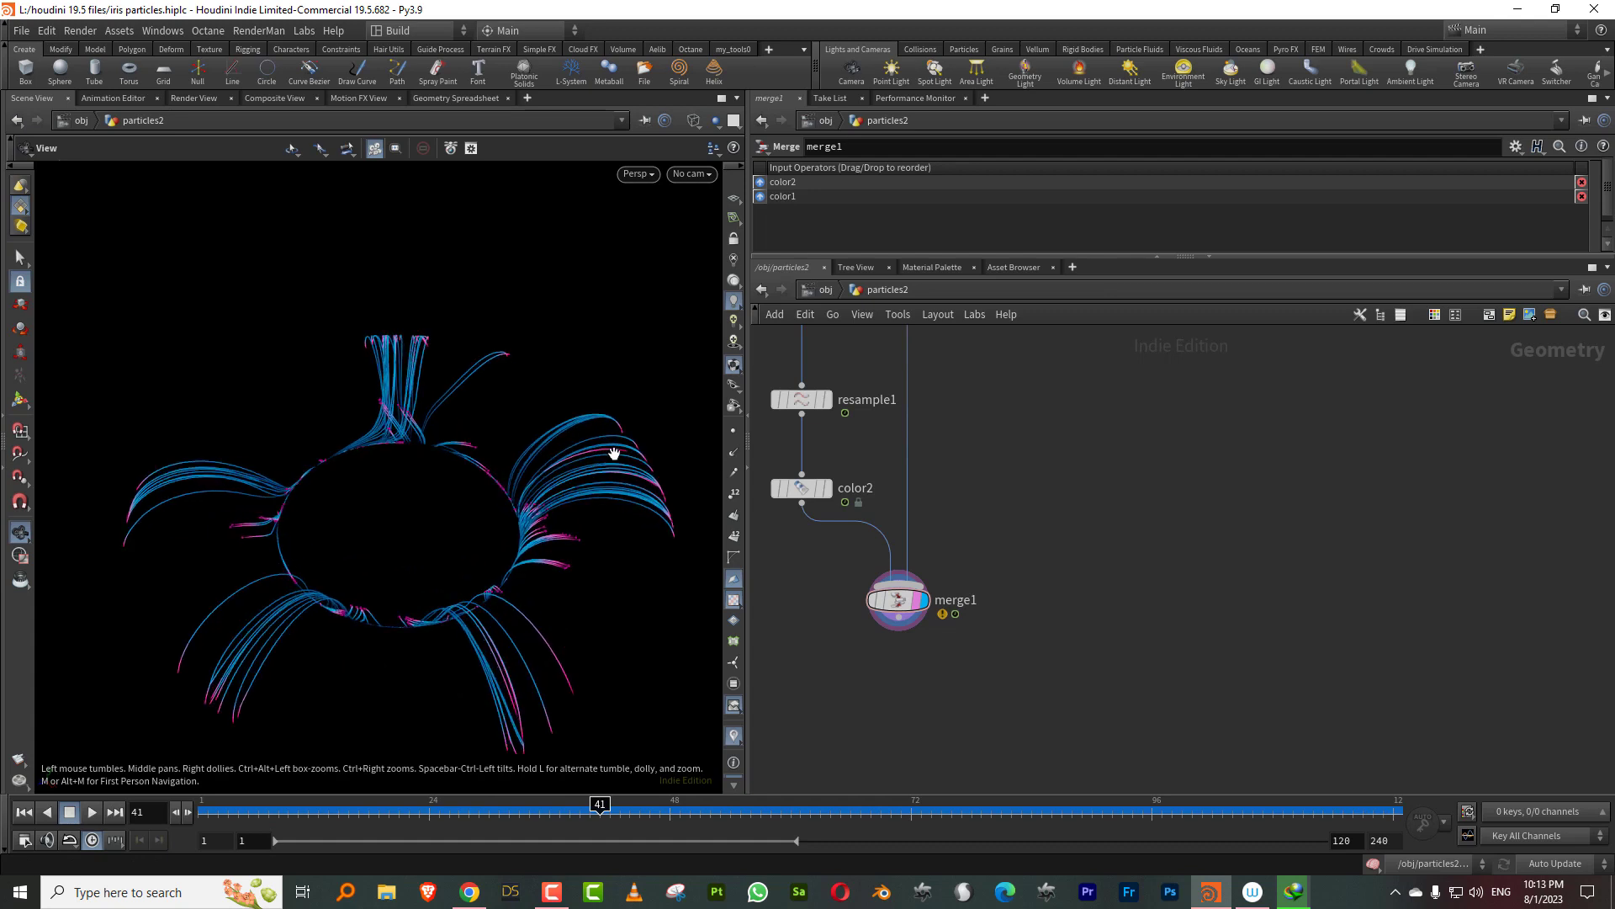
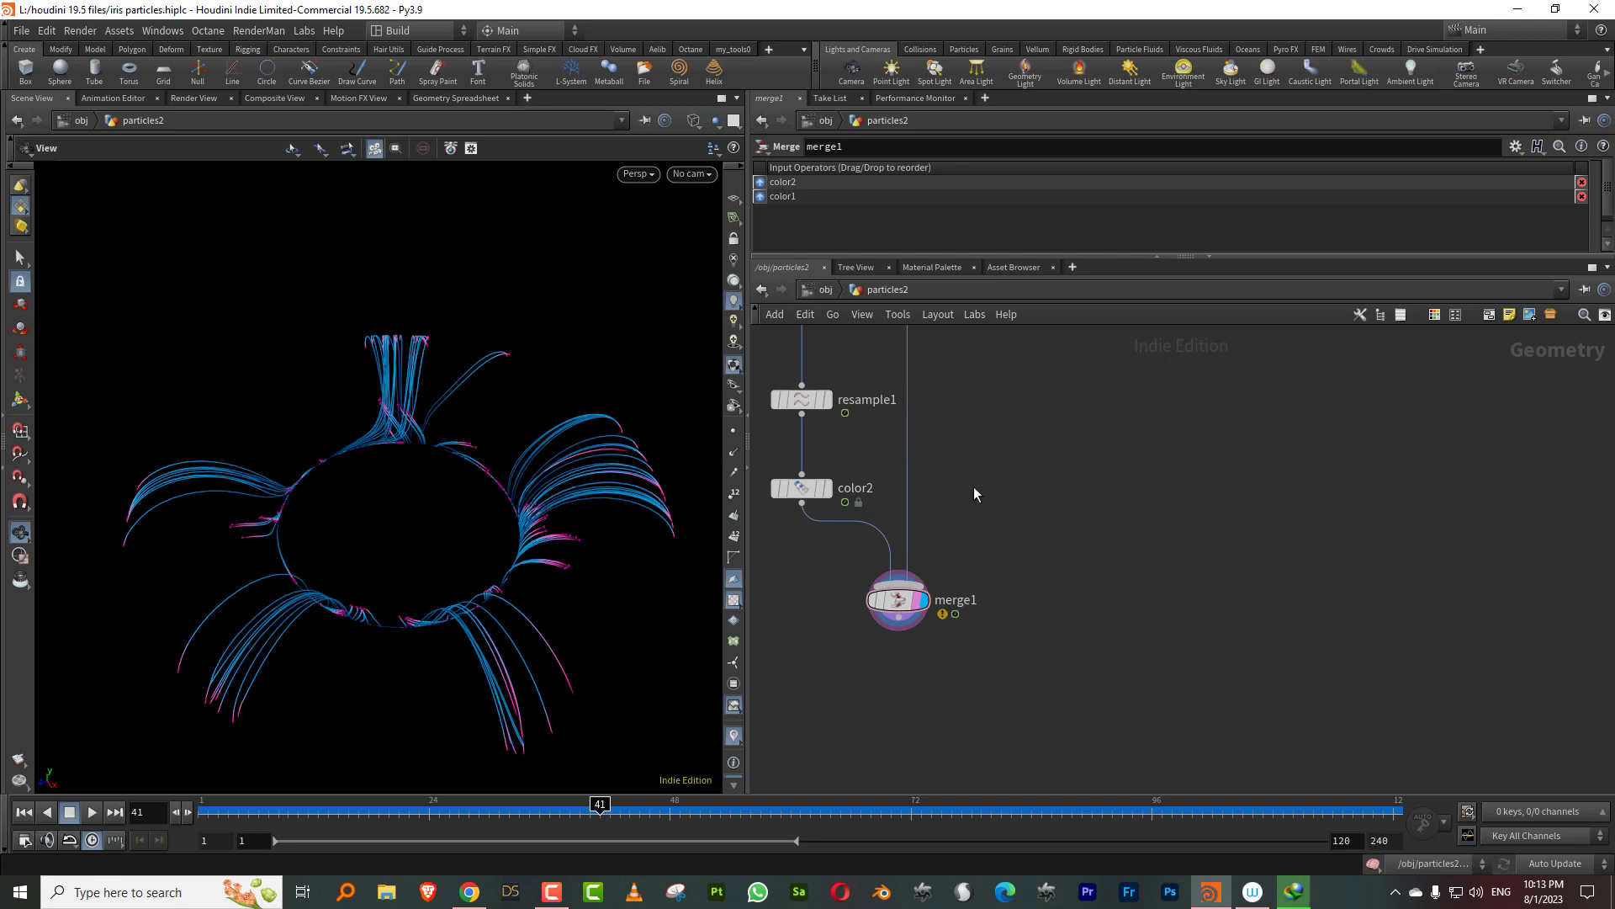
Step: Examine color1's node information for the point attributes carried by the particles
middle_drag(974, 488, 998, 714)
middle_drag(1058, 496, 1015, 719)
mouse_move(955, 522)
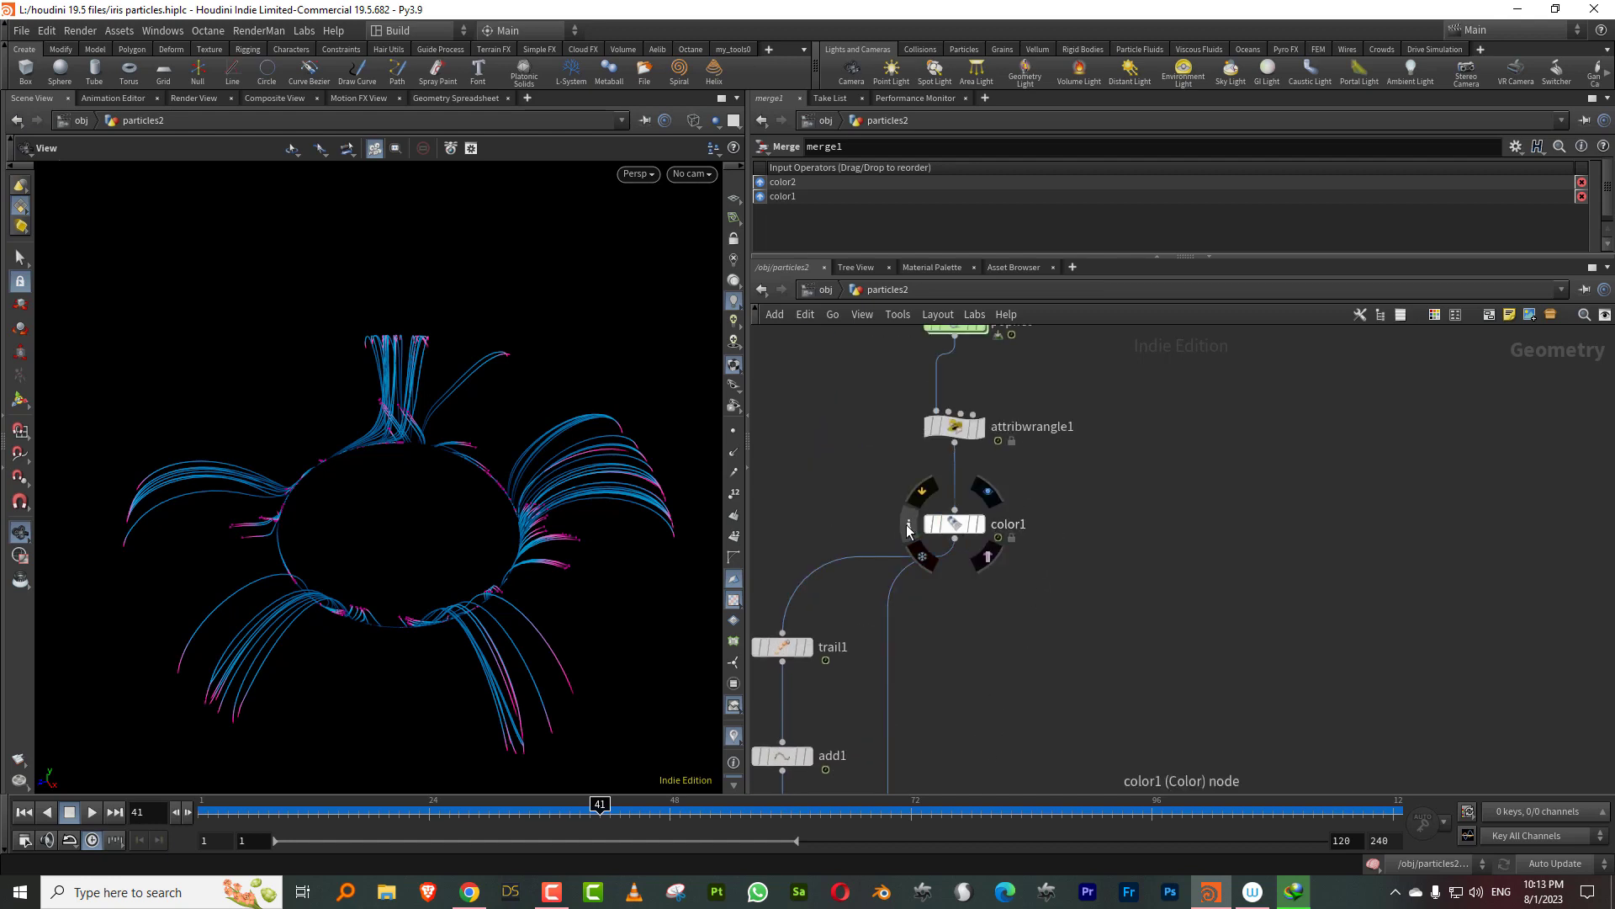
click(907, 528)
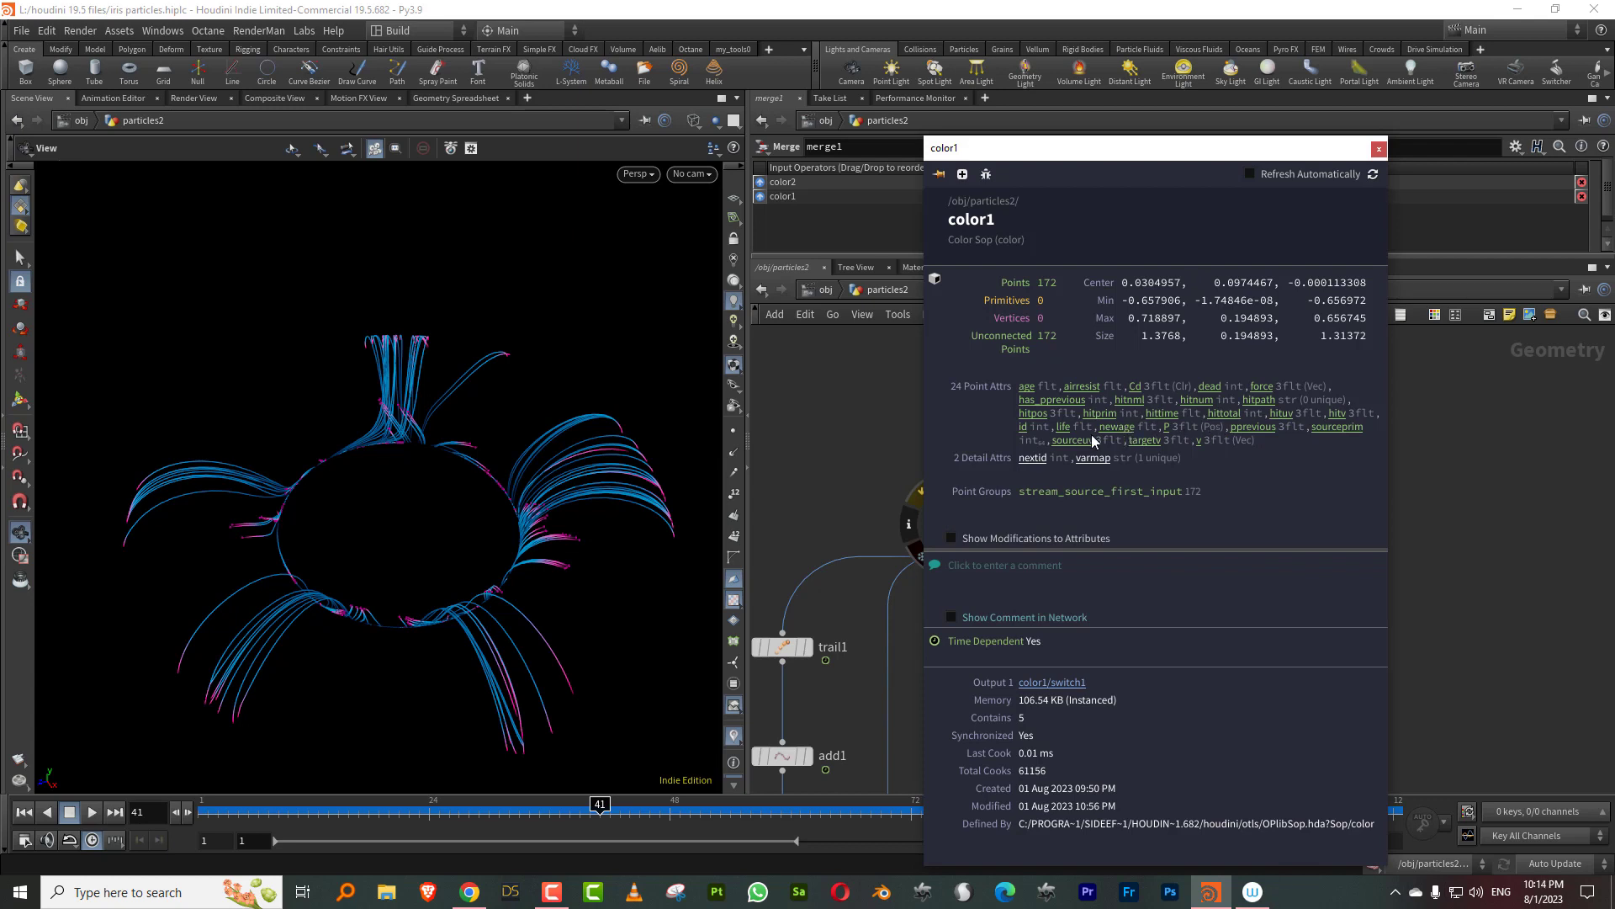
Step: Move merge1 away from the trail chain and display color2 with its parameter area enlarged
middle_drag(808, 648, 854, 325)
mouse_move(835, 614)
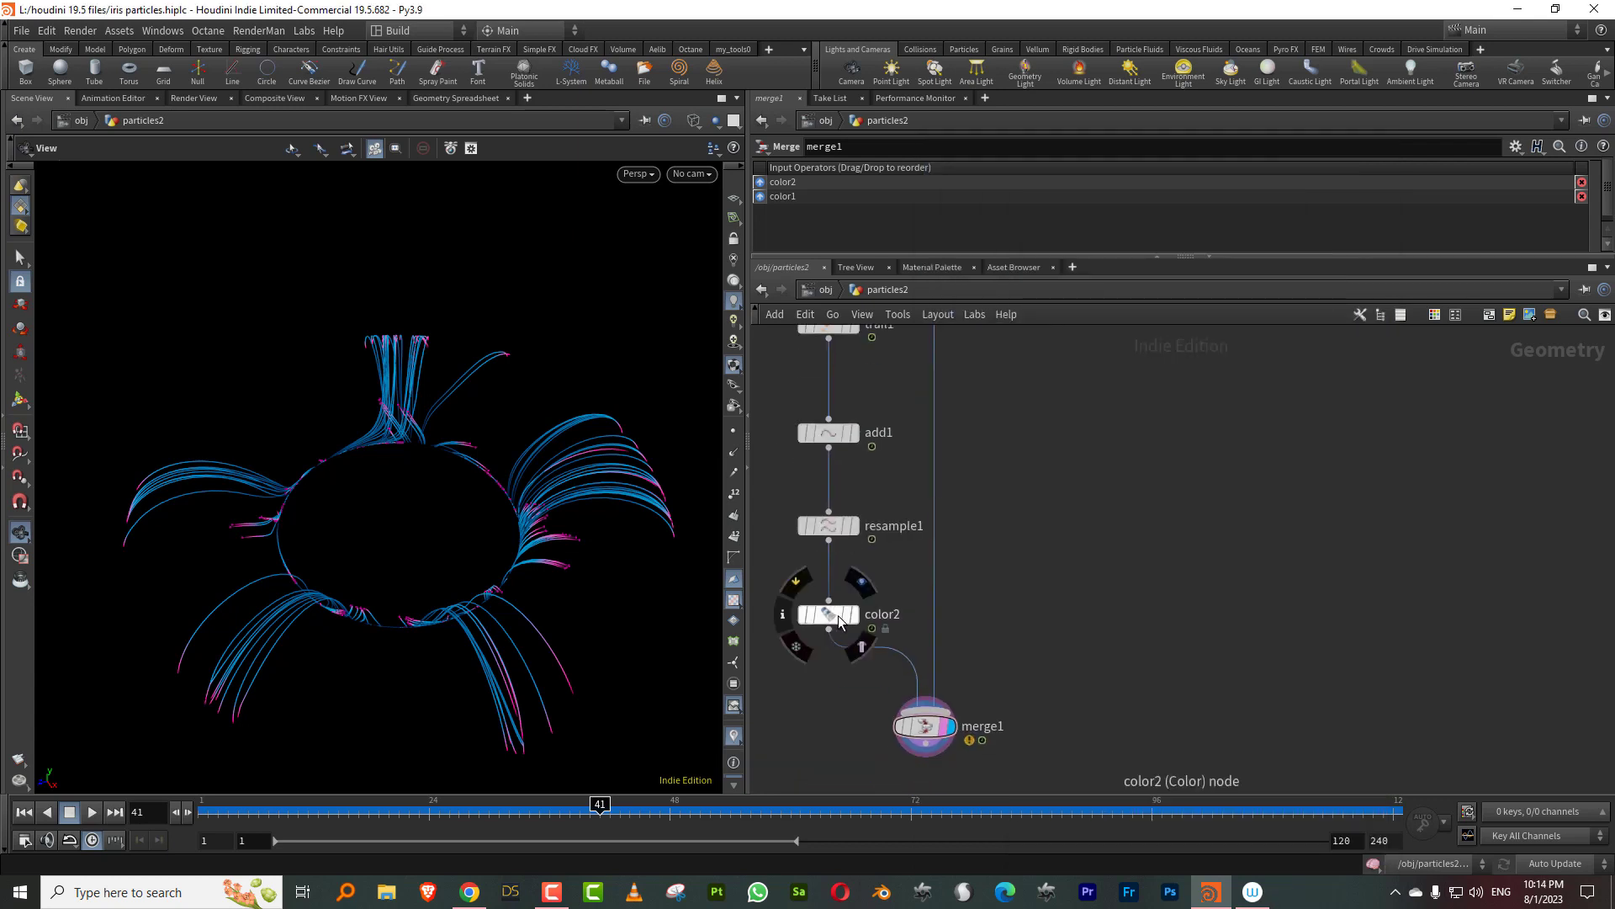
drag(924, 727, 1070, 737)
middle_drag(1184, 473, 1116, 583)
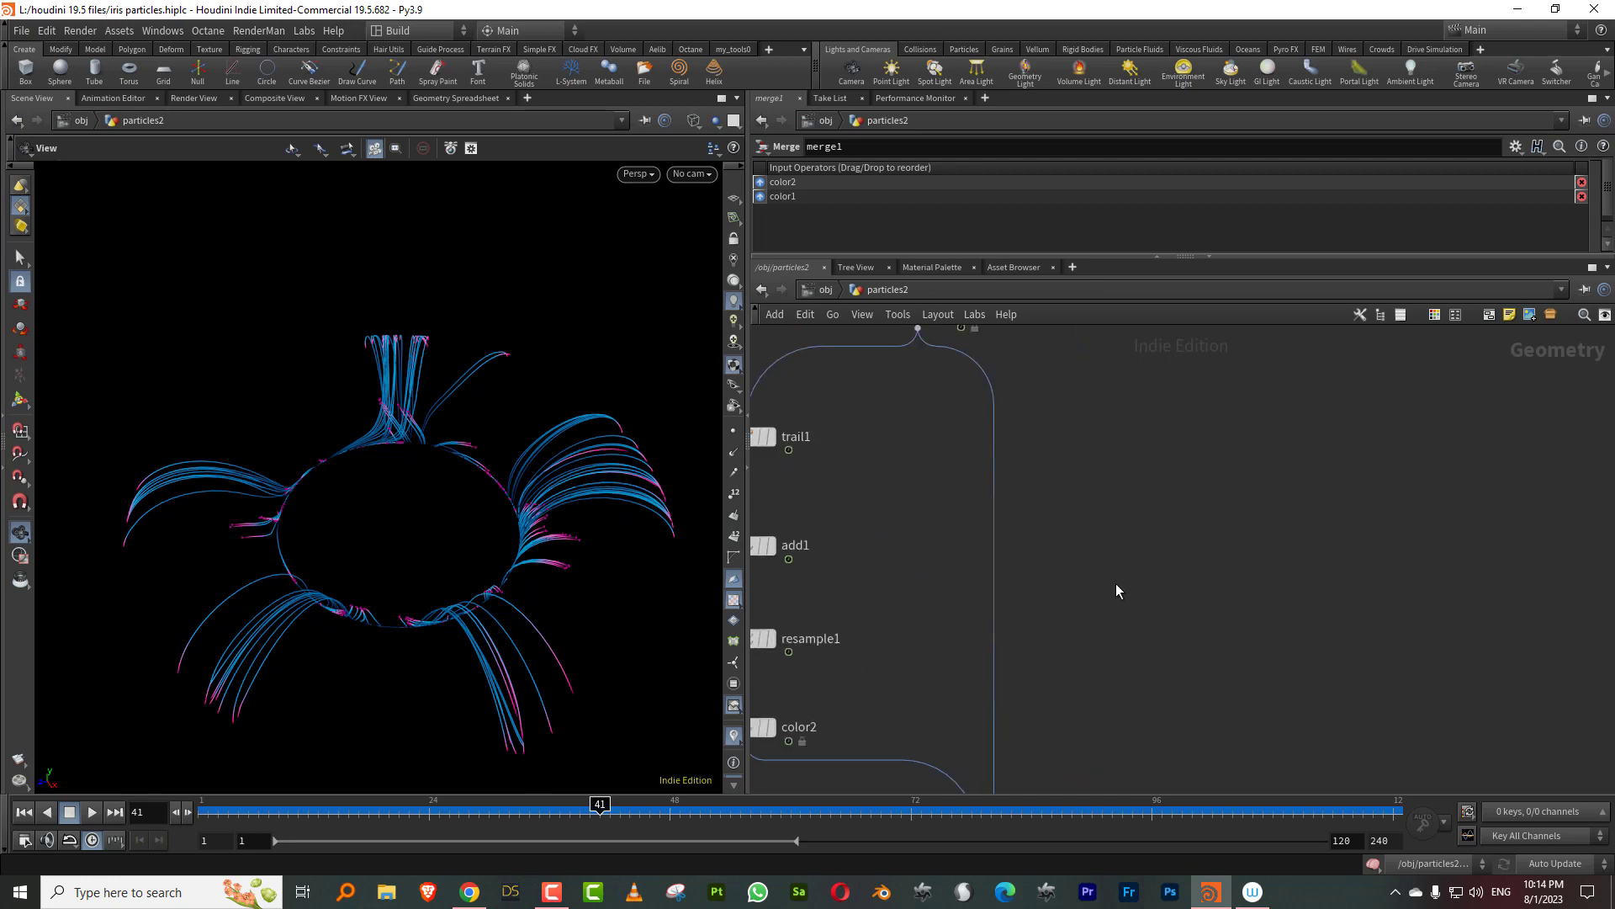
scroll(1112, 565, down, 4)
scroll(1003, 592, up, 5)
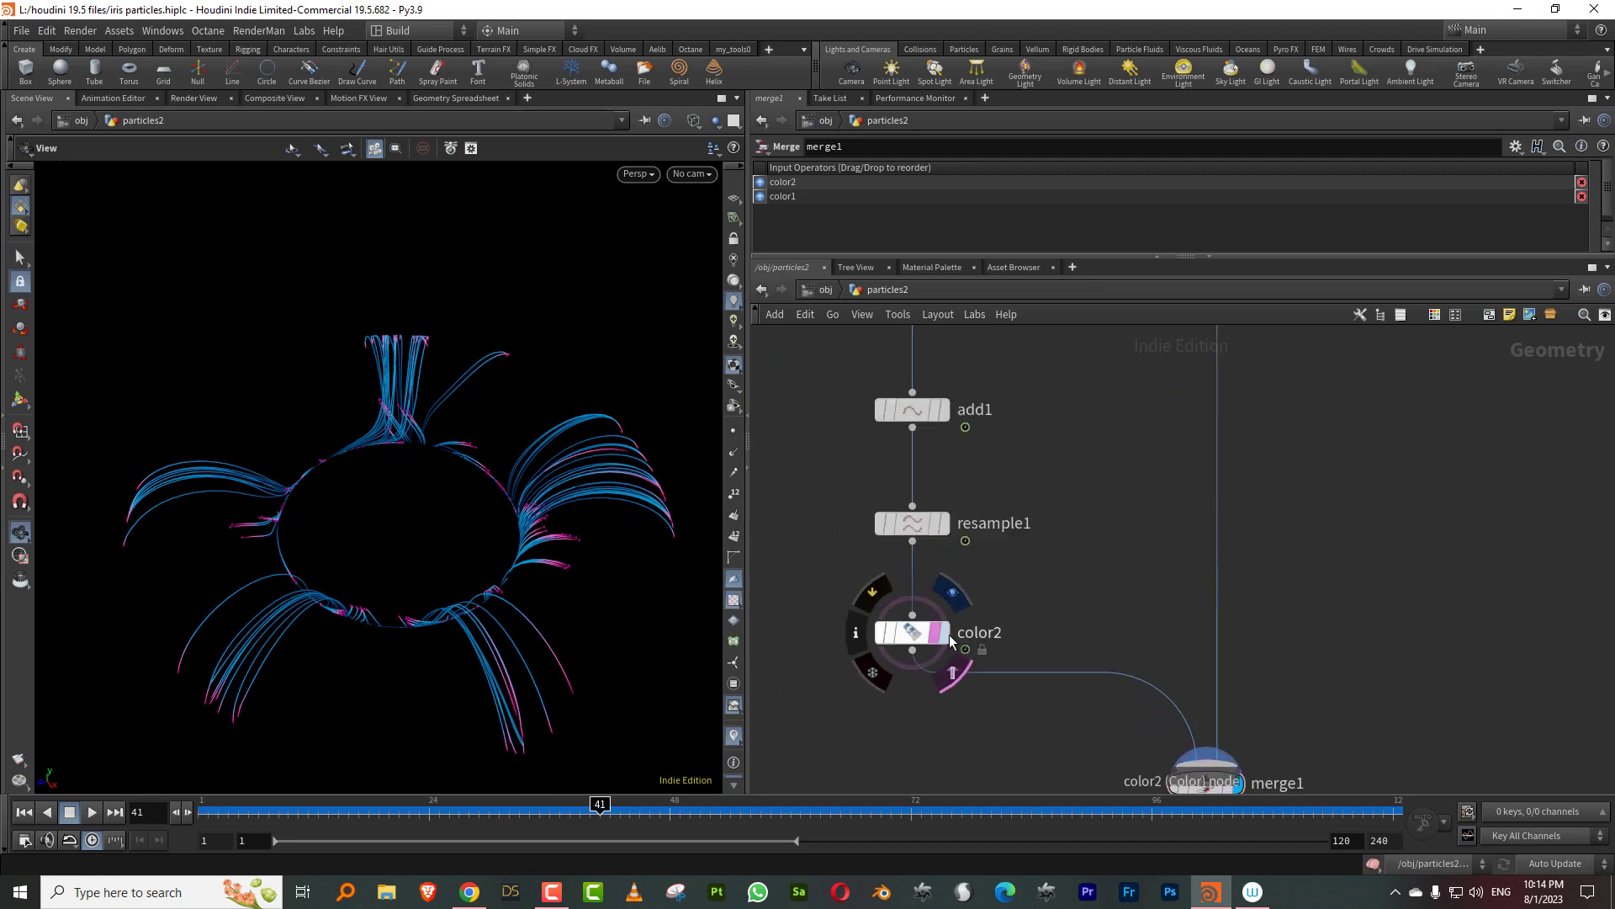
click(914, 632)
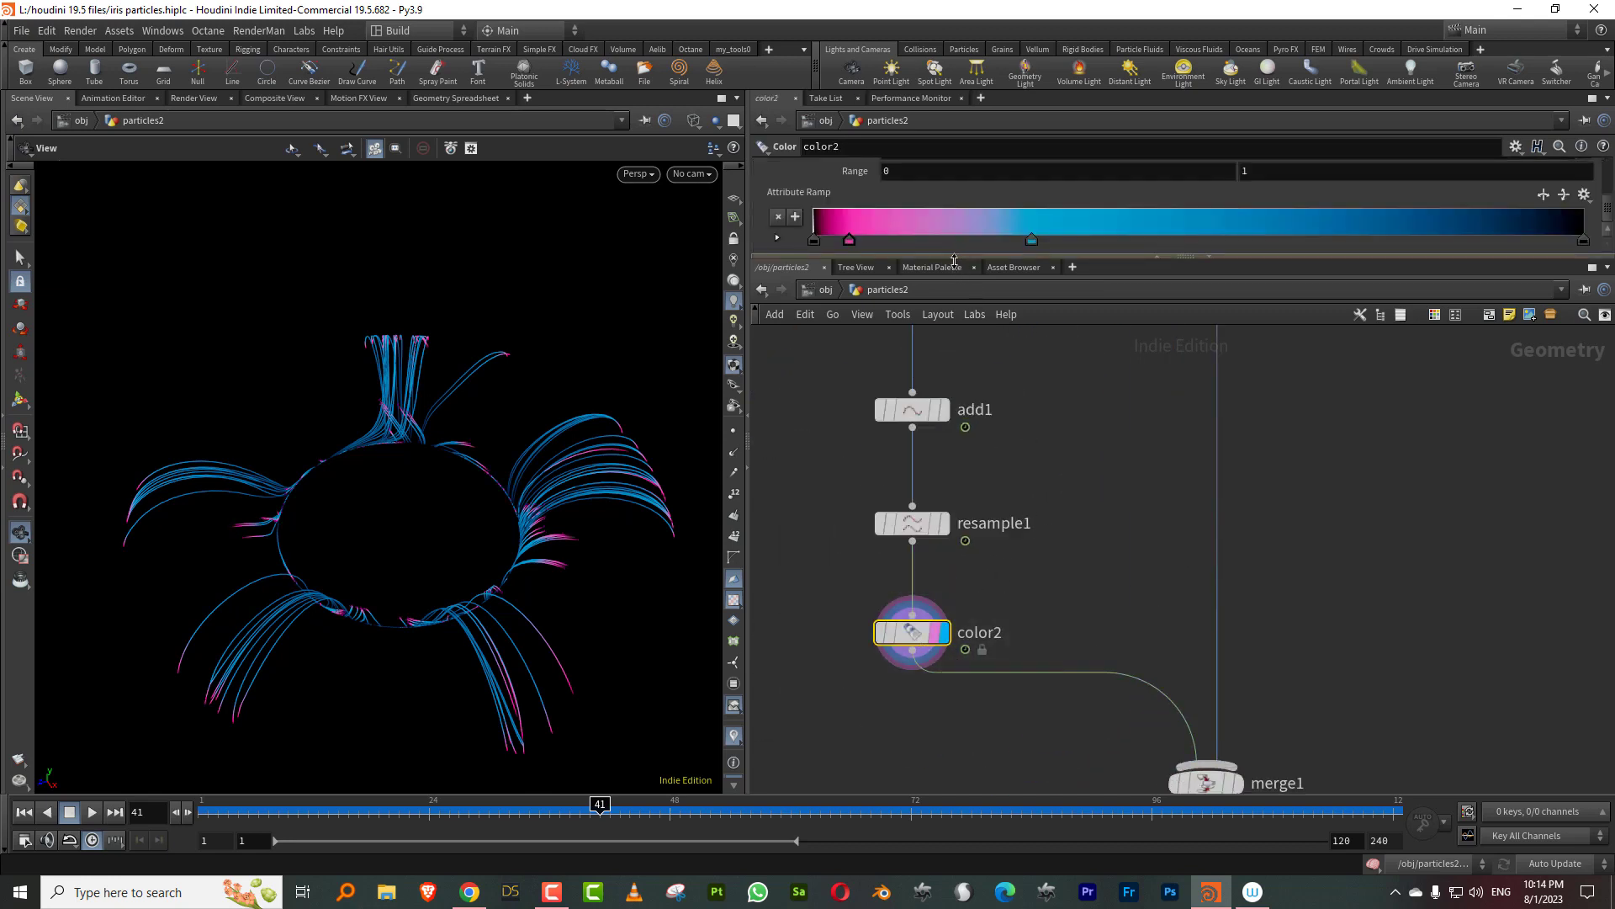
drag(953, 258, 944, 363)
click(1092, 583)
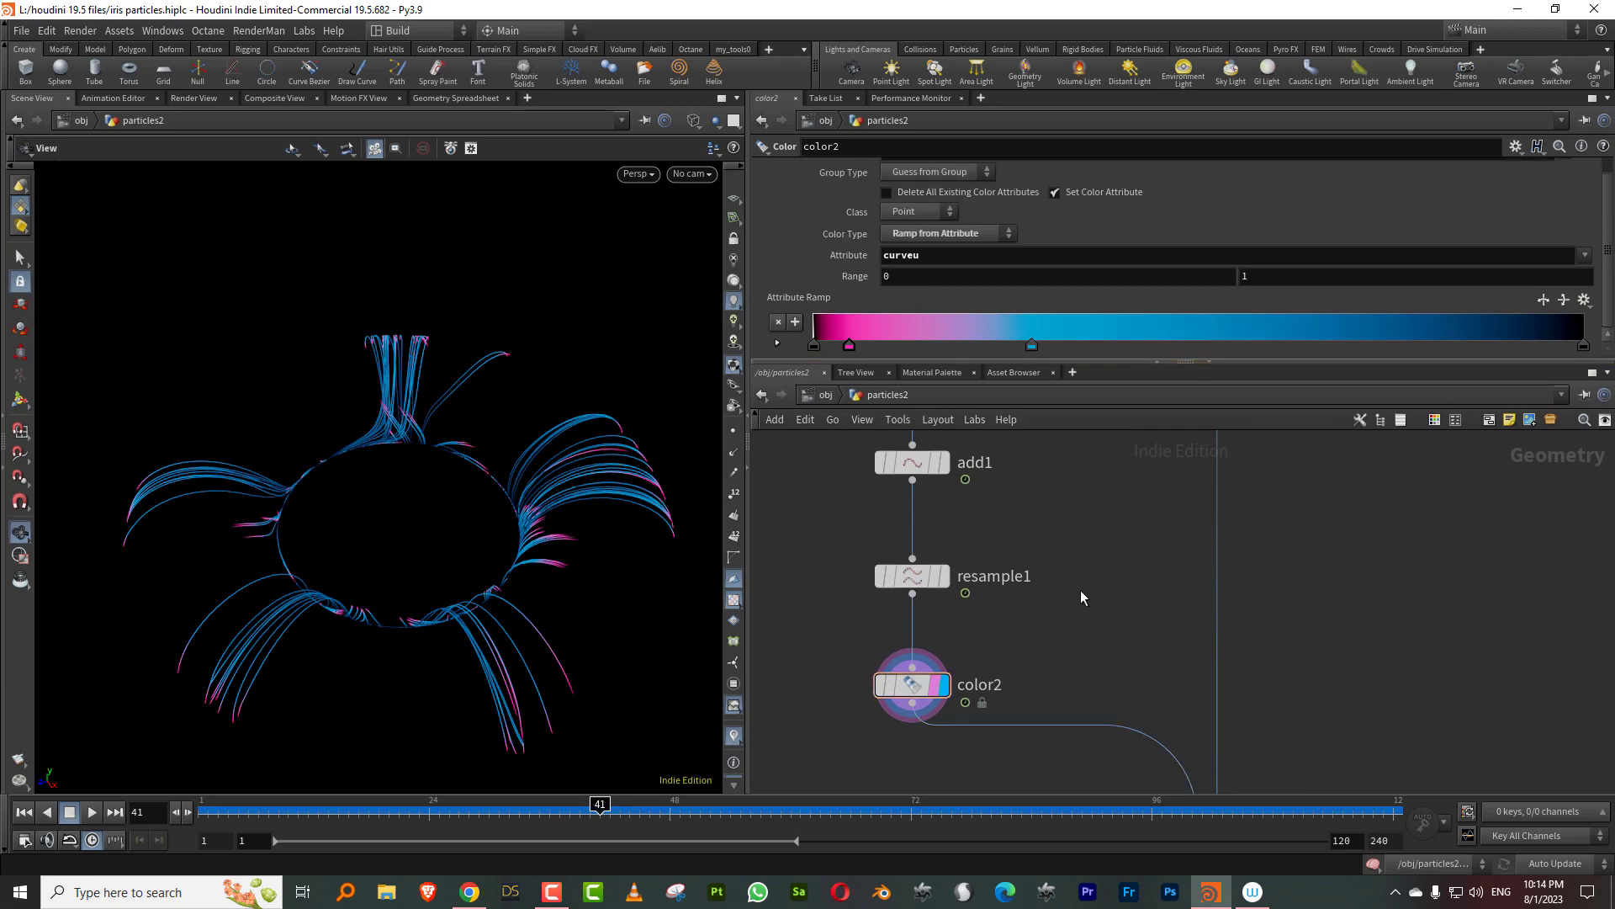
Step: Go up to the object level and hide the particles torus object
click(824, 398)
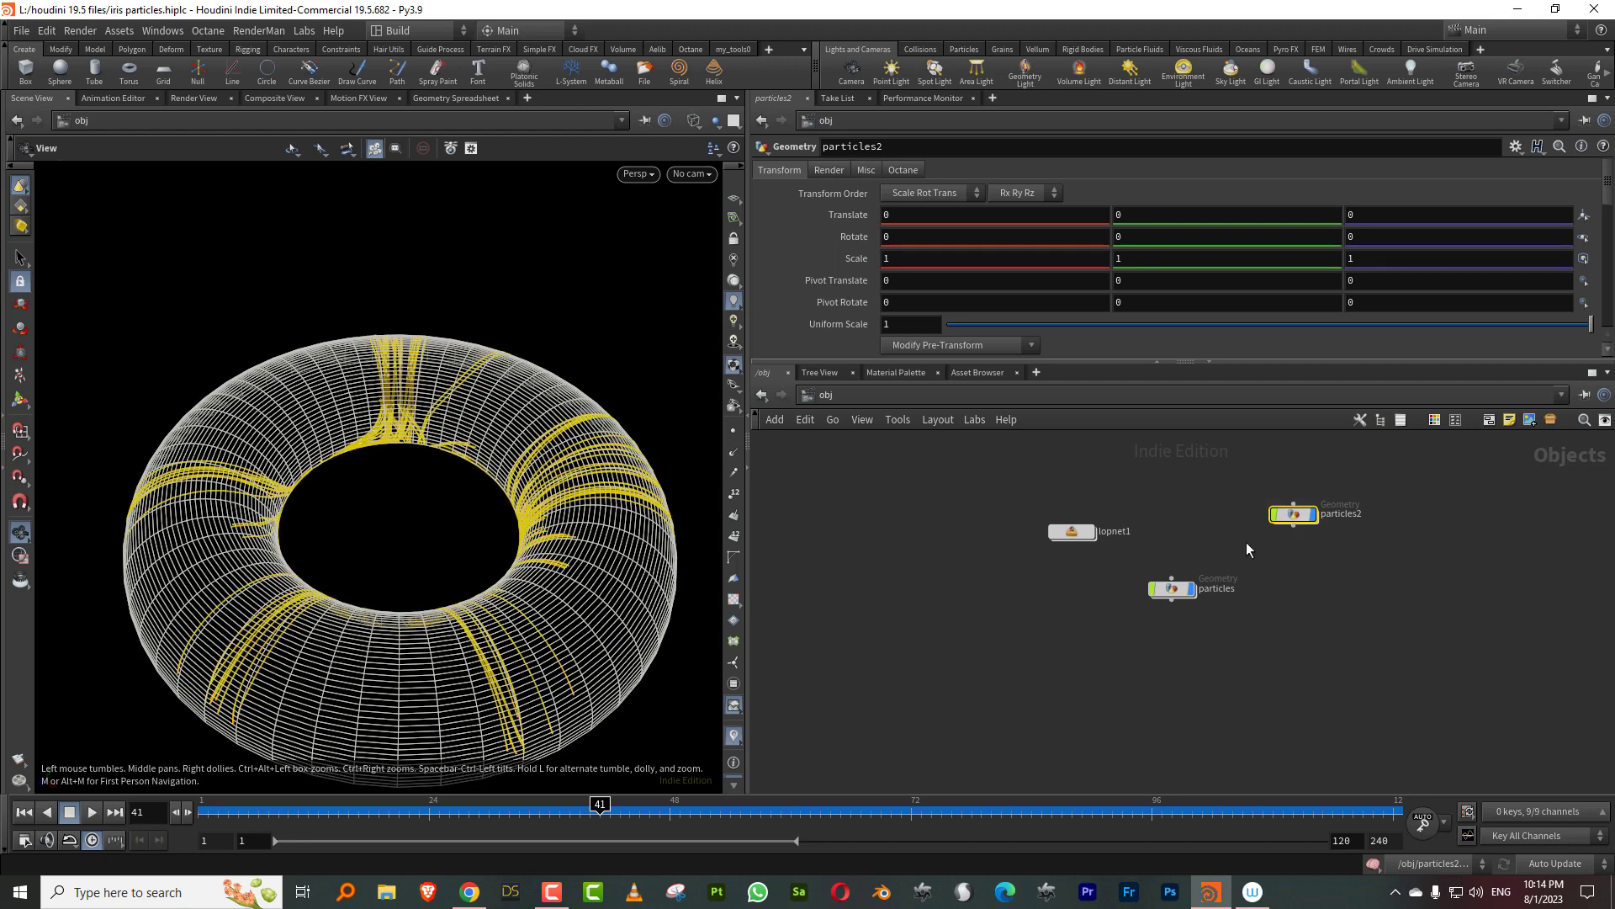
click(1190, 588)
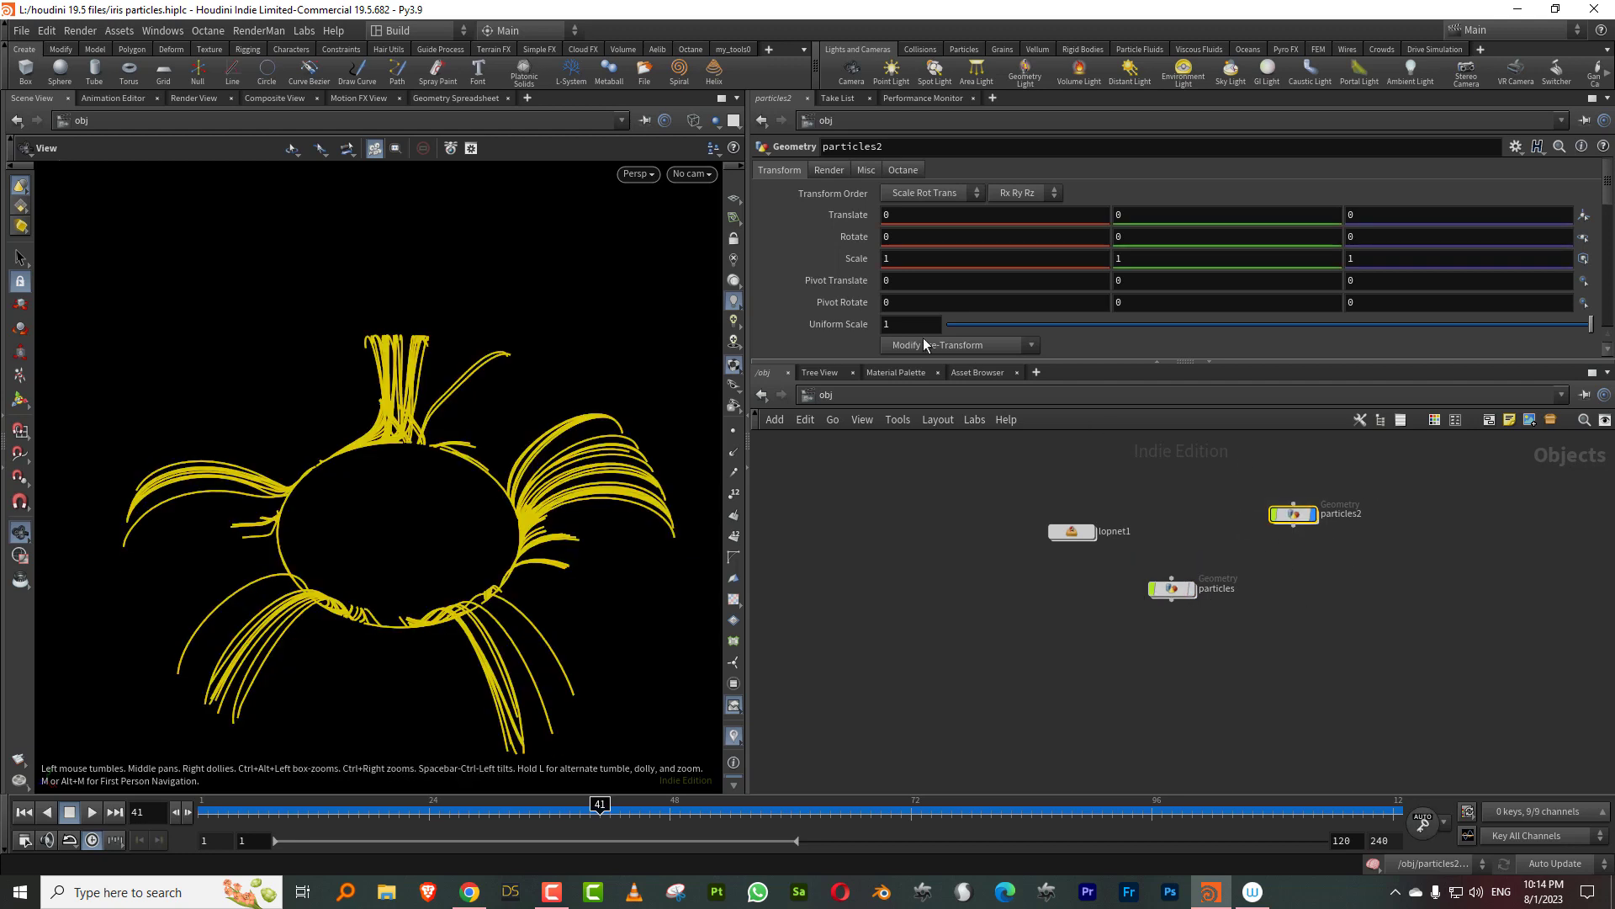
Step: Enable Shade Open Curves In Viewport for particles2 and switch the viewport from wireframe to shaded display
click(905, 170)
click(872, 170)
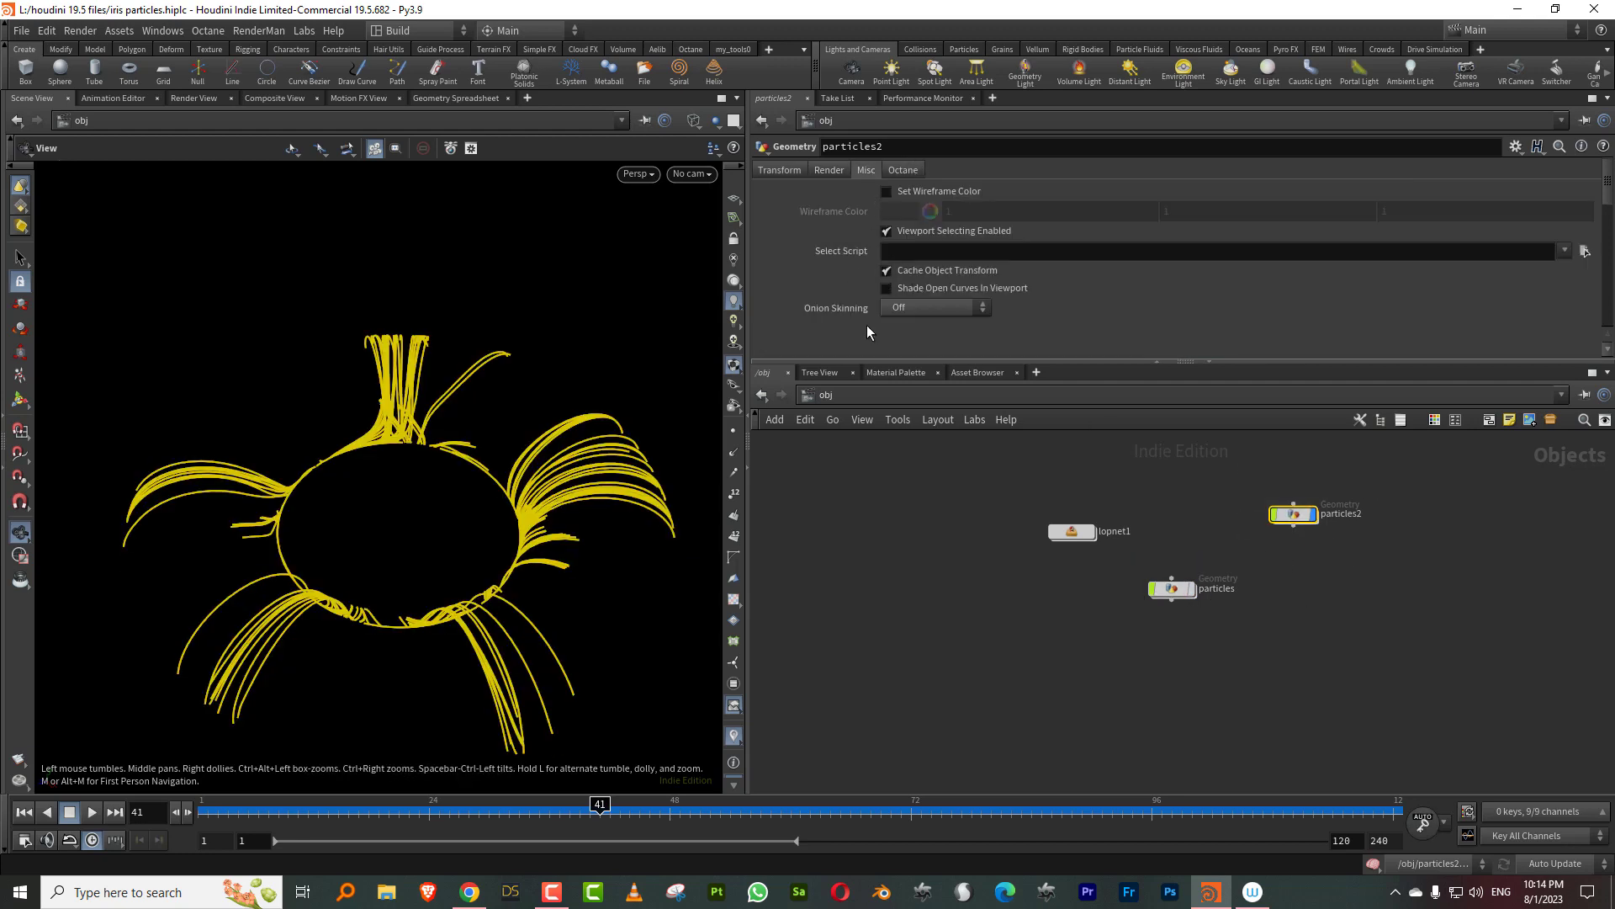
click(907, 289)
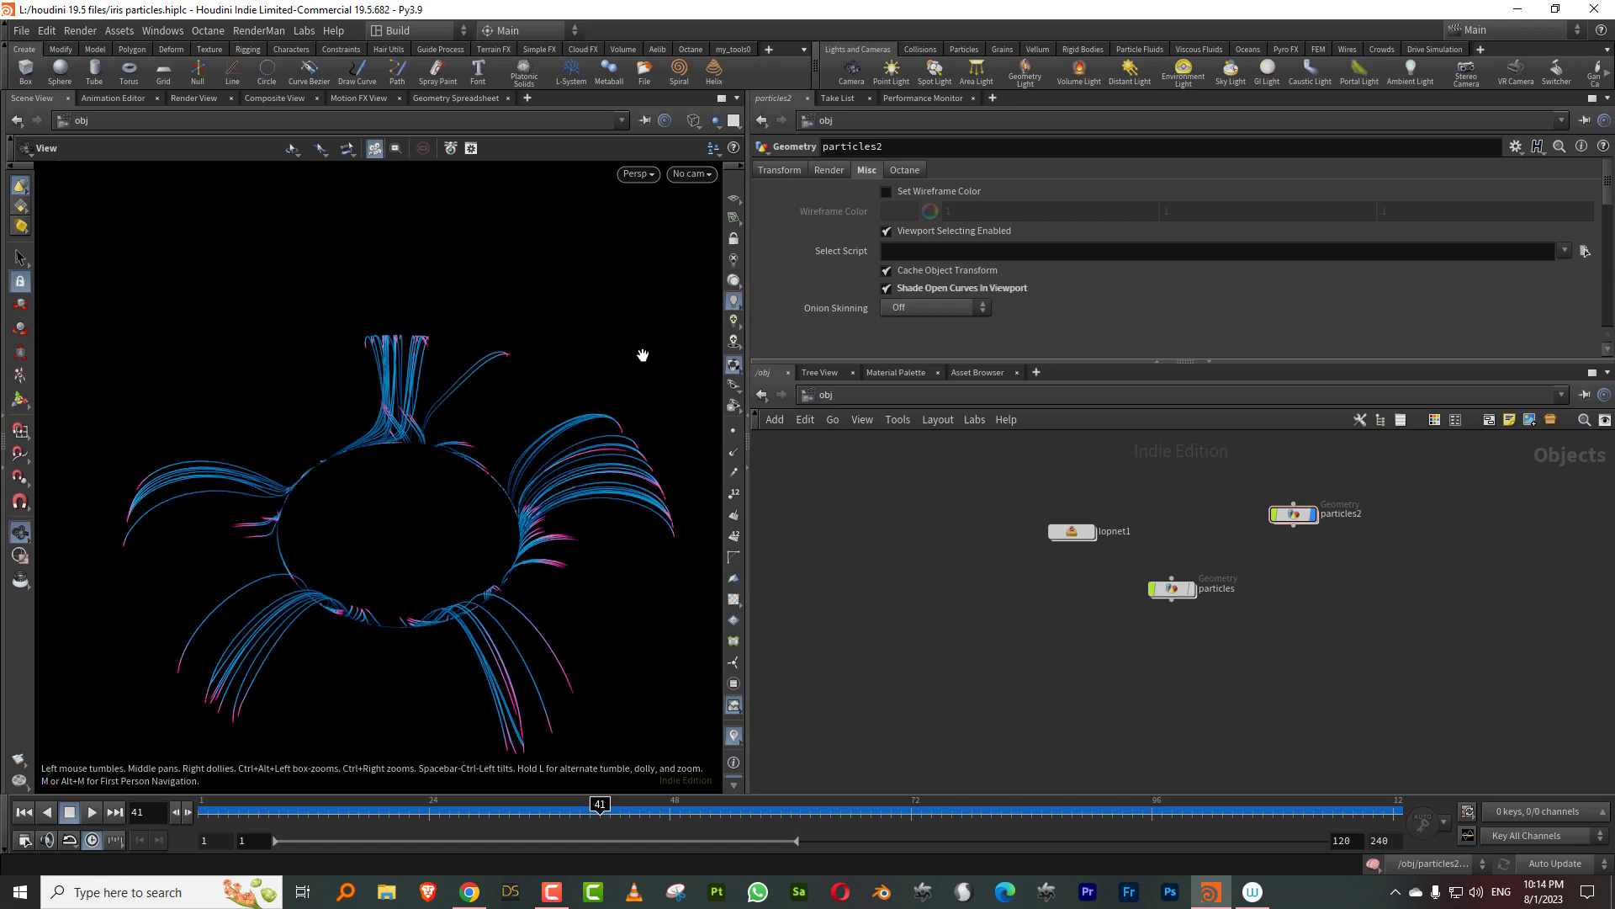
key(w)
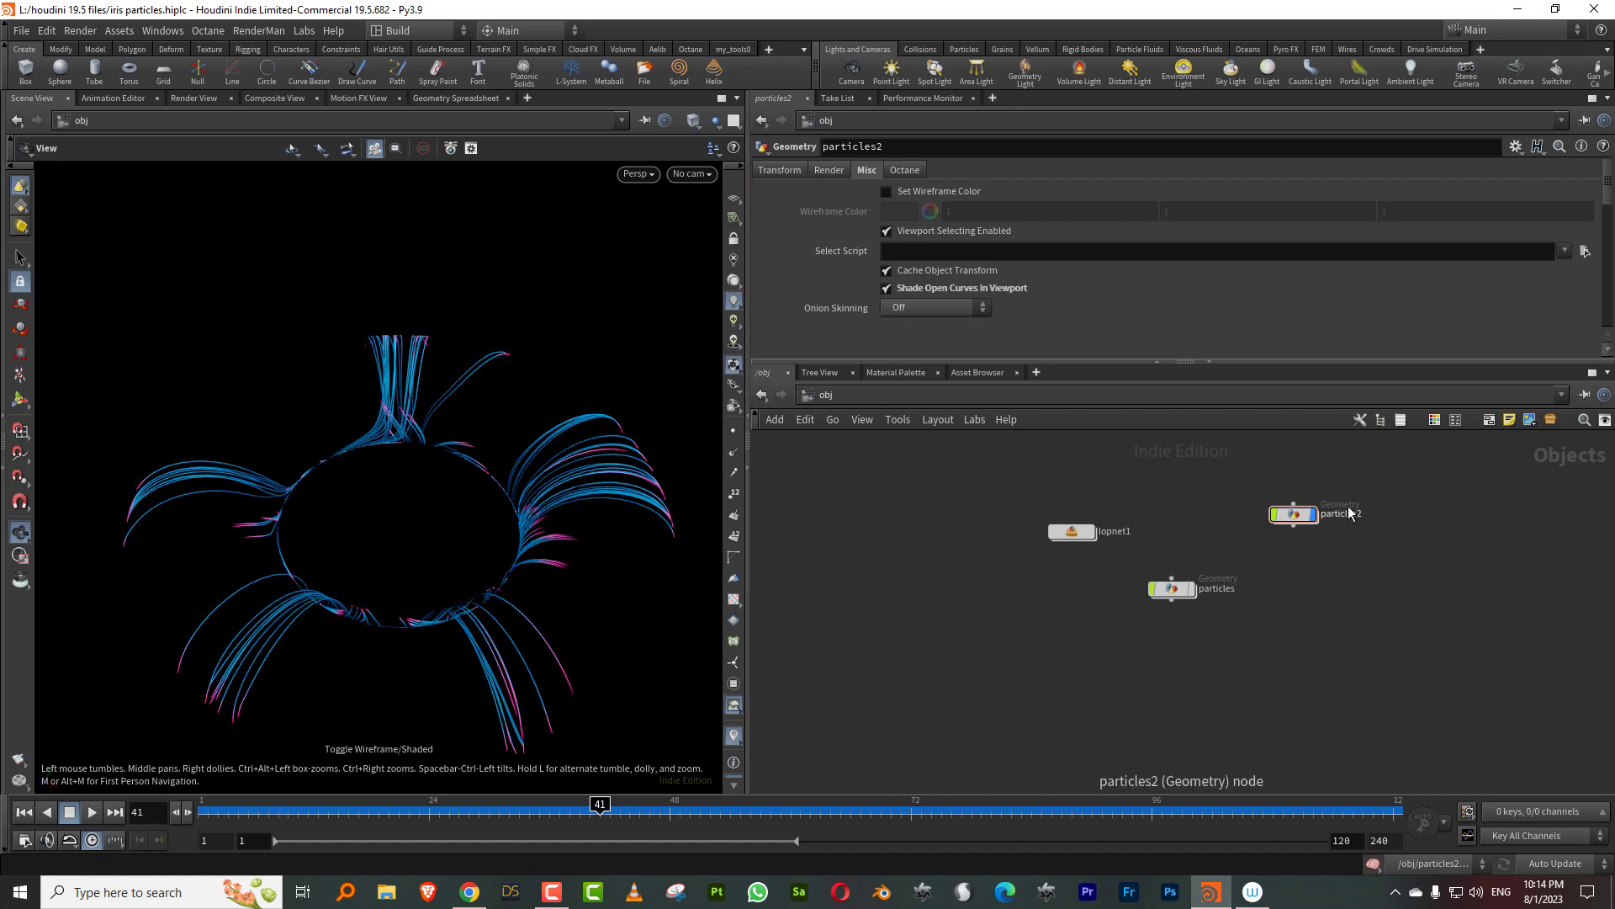
Step: Return to the particles2 network and insert an Attribute Adjust Float node between color2 and merge1
double_click(1289, 515)
middle_drag(1083, 608, 1062, 552)
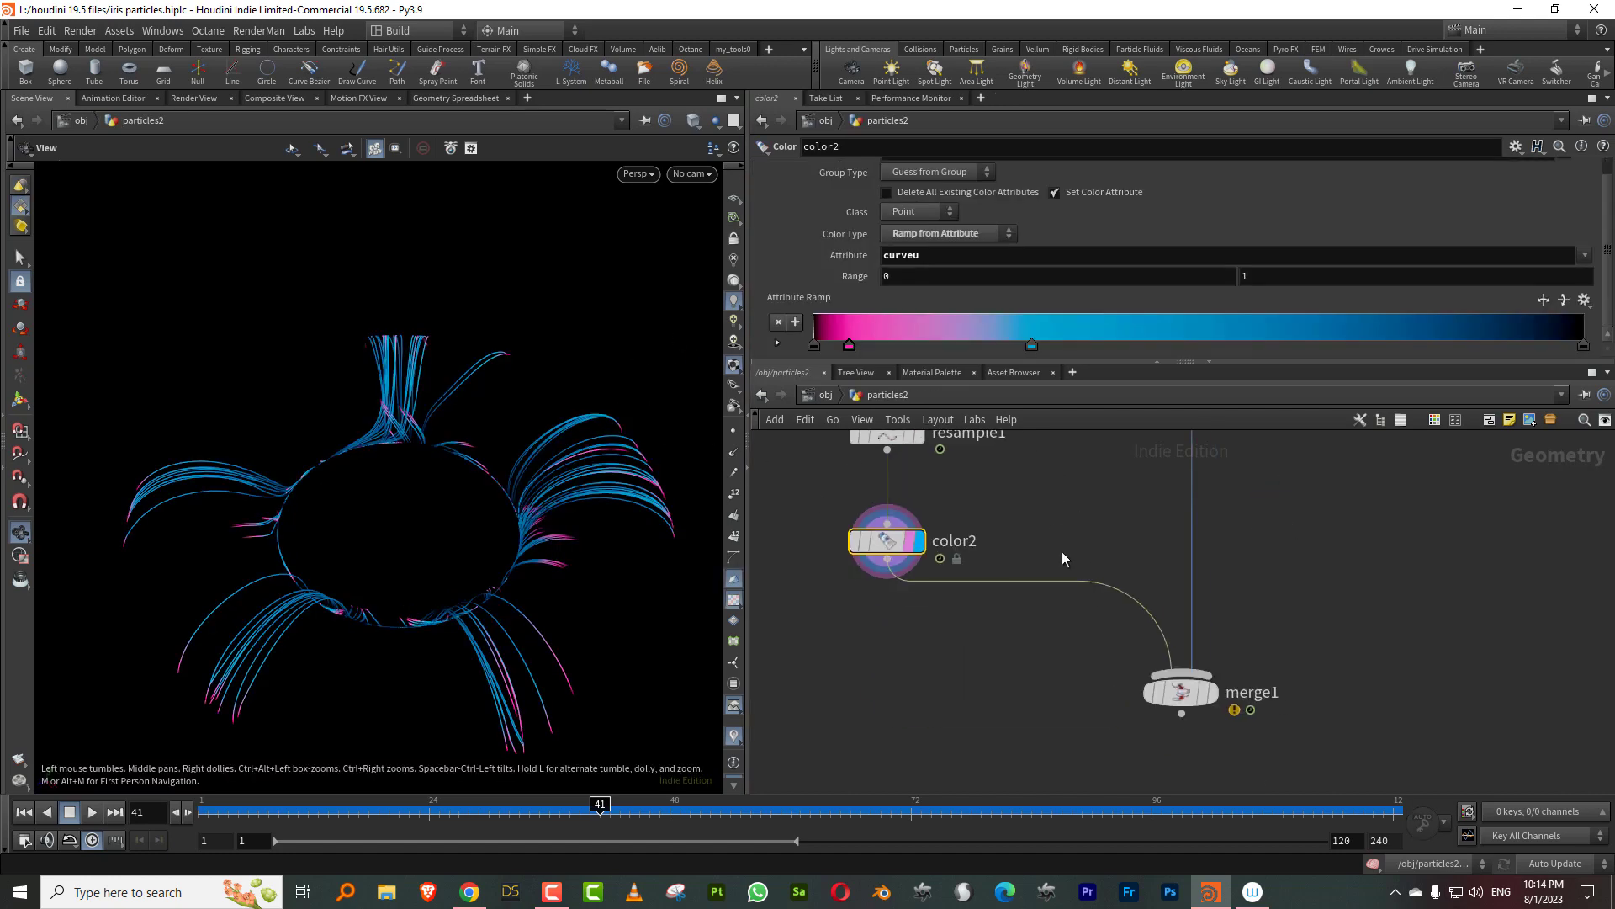
key(Tab)
text(float)
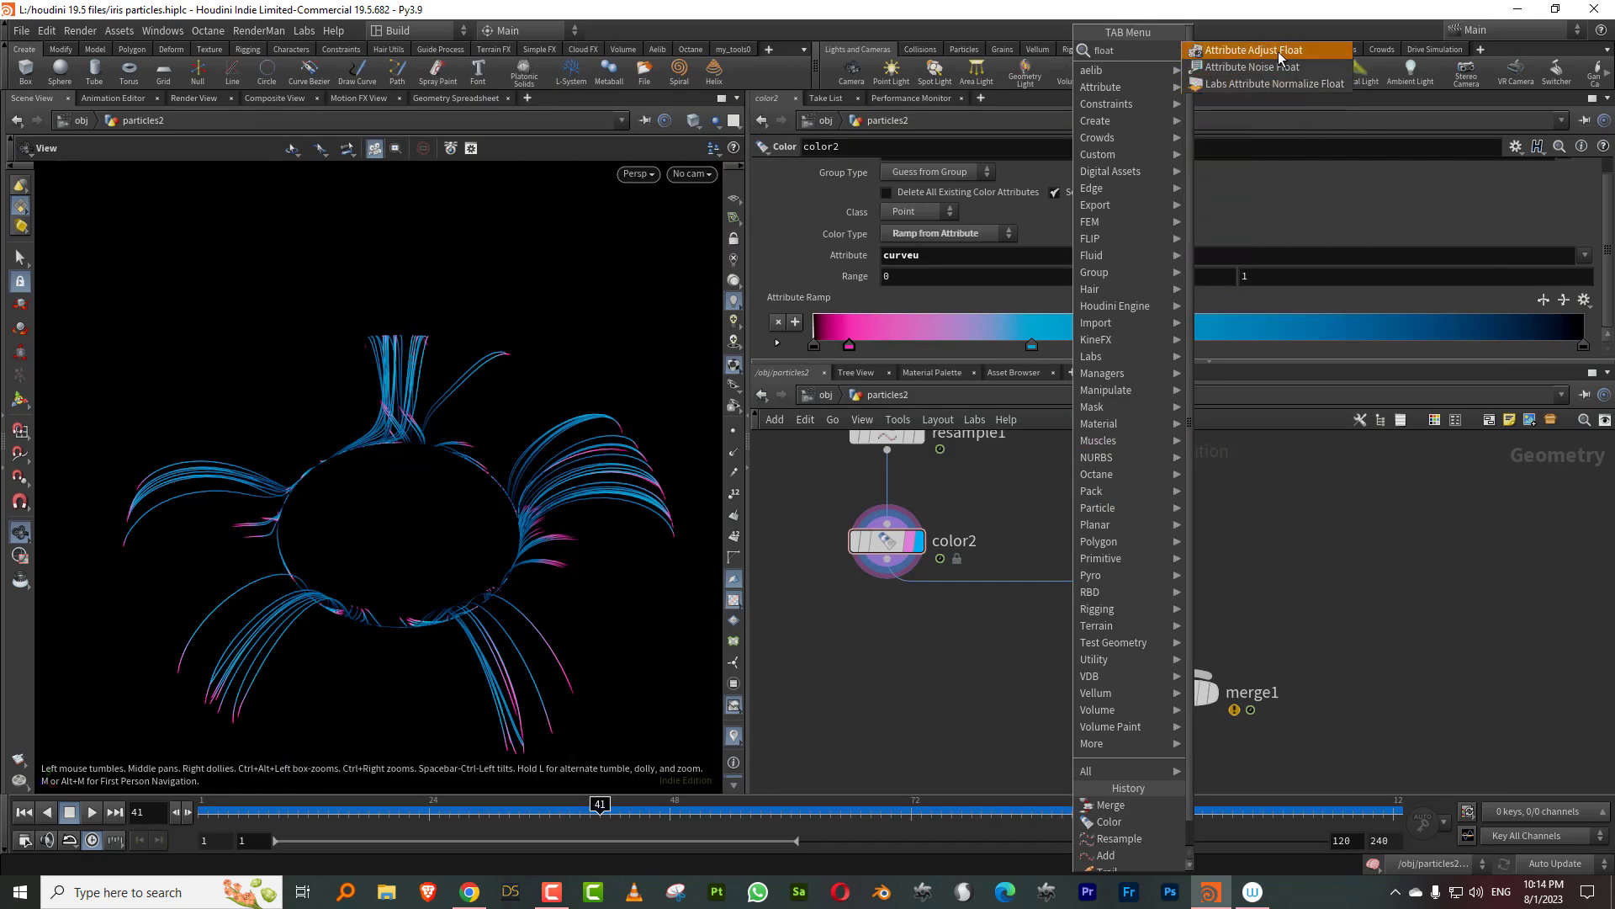
click(1254, 51)
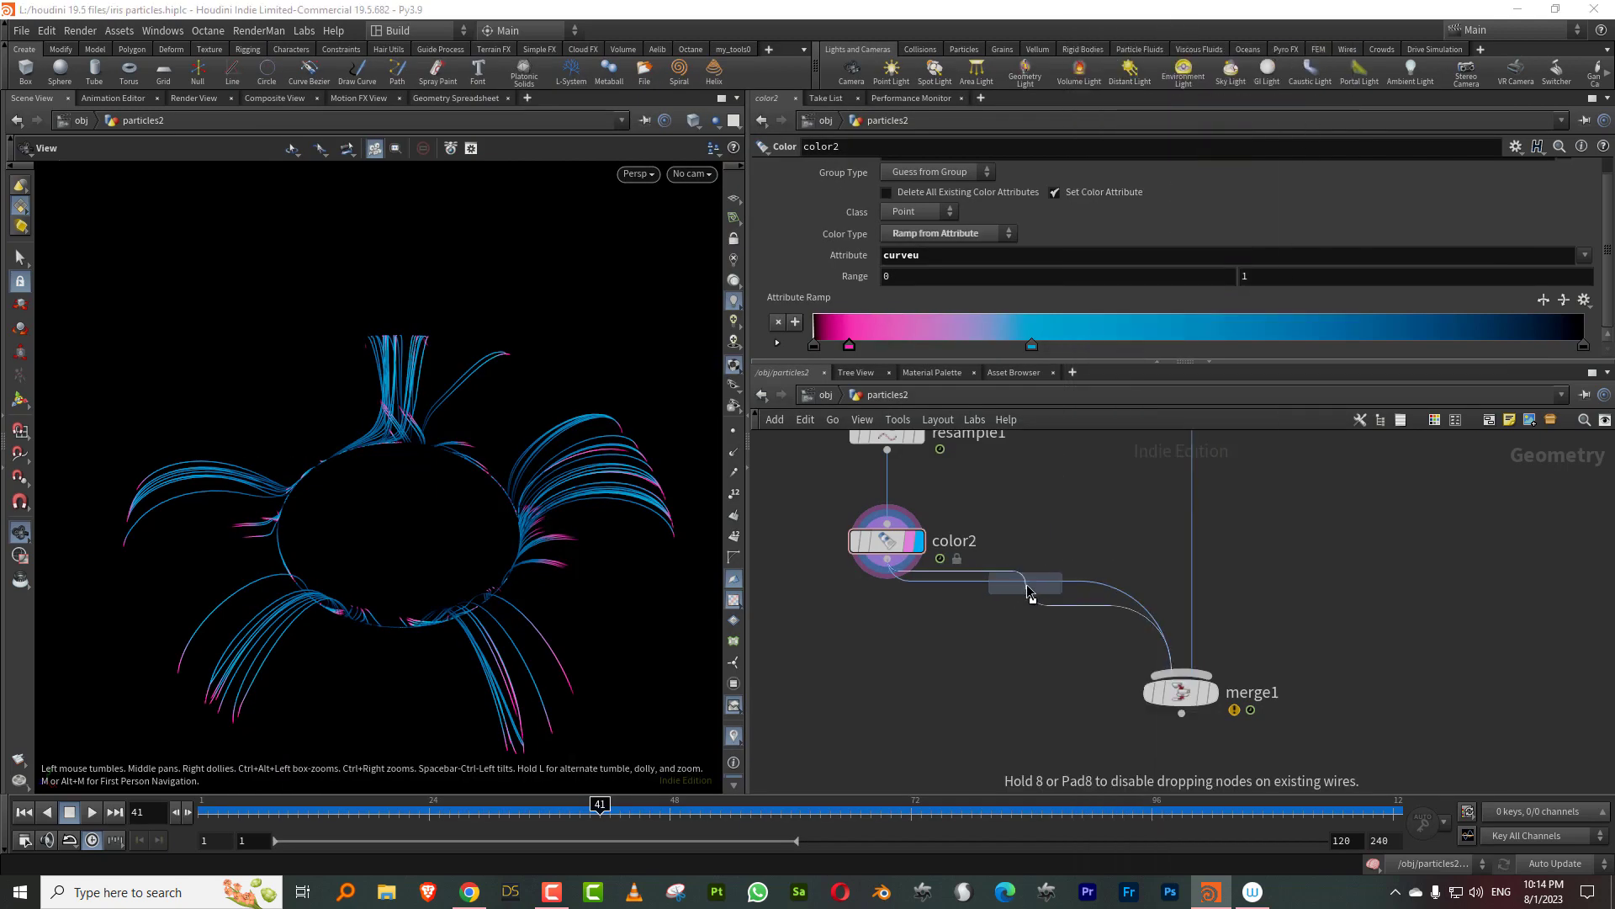
Step: Insert an Attribute Adjust Float node between color2 and merge1 and set its attribute name to width
click(1046, 604)
click(1059, 616)
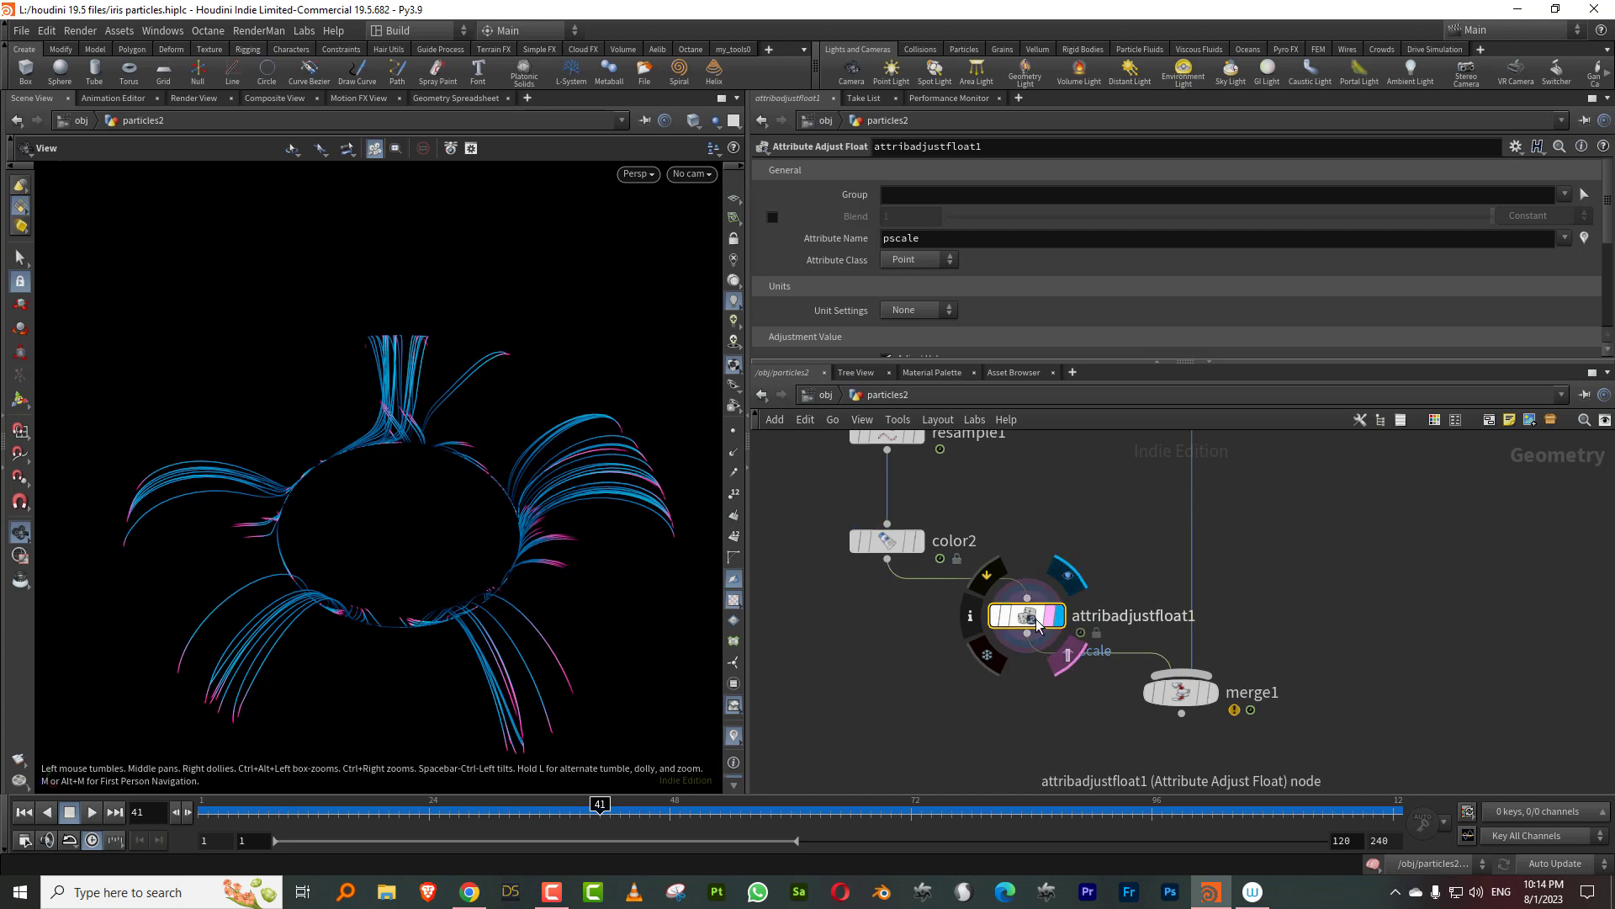
click(933, 237)
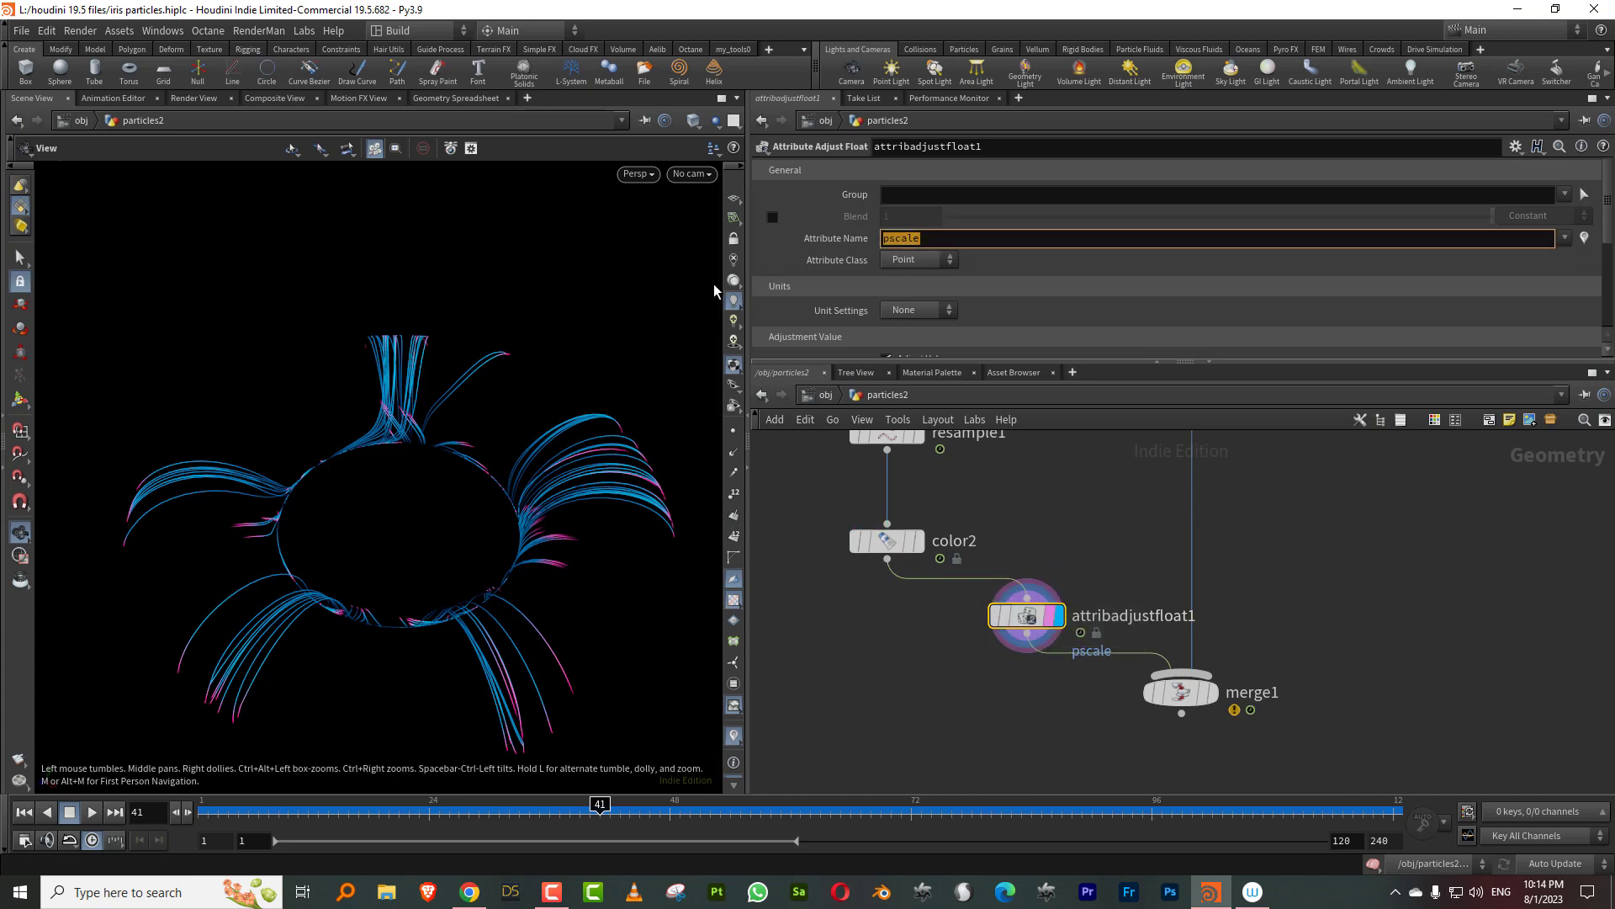
text(width)
key(Return)
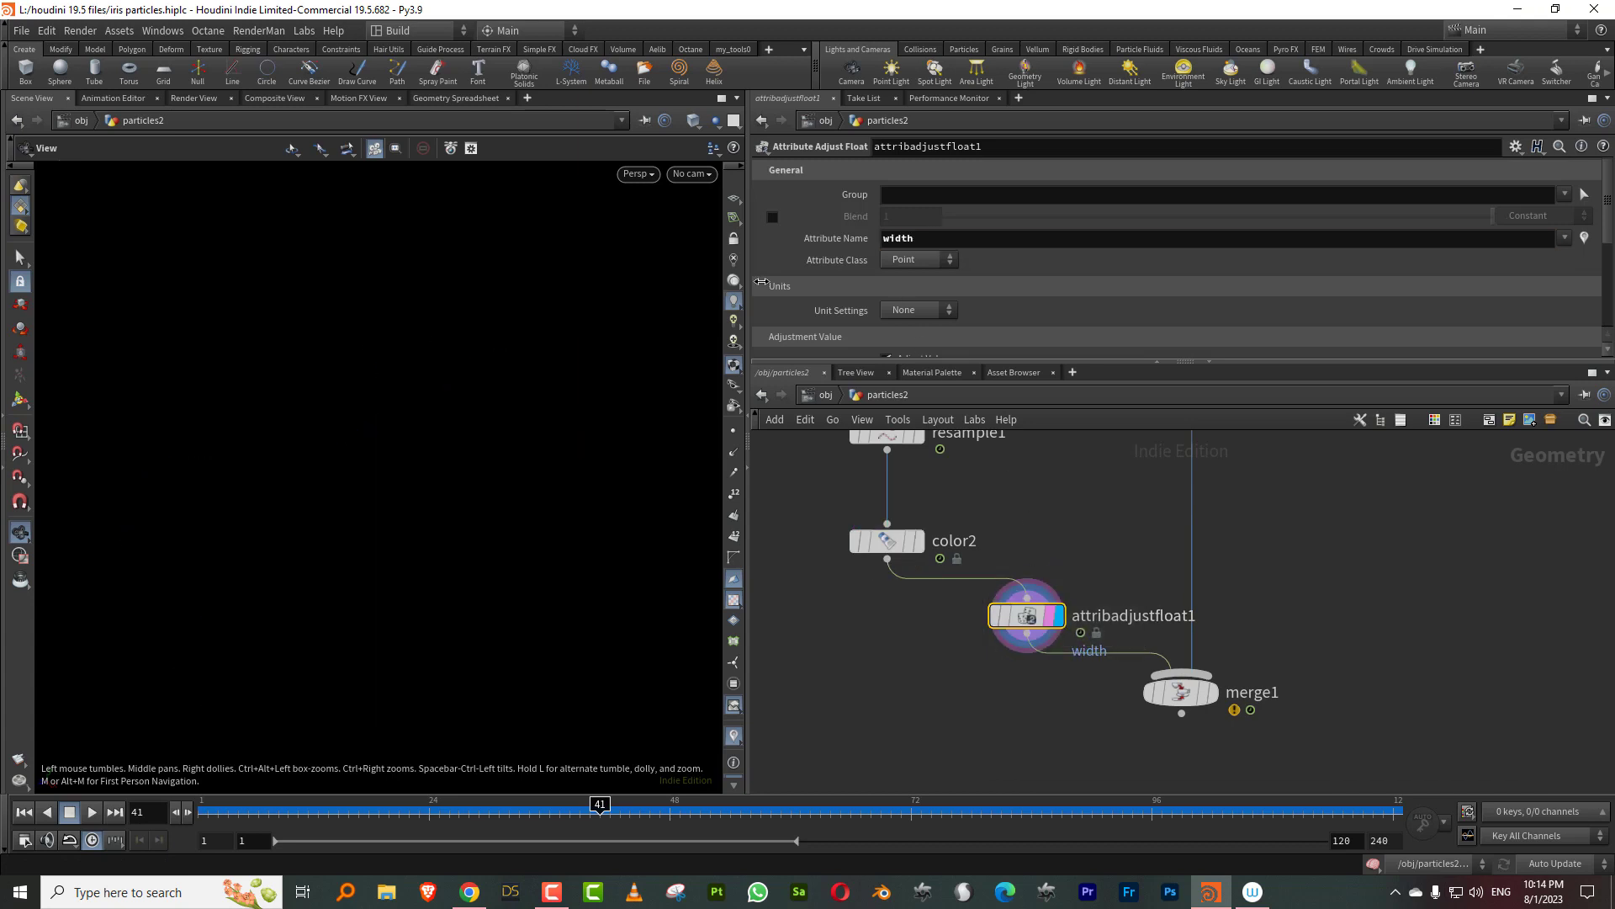
Step: Set the width adjustment's operation to Set Always and its pattern type to Remap Attribute
drag(956, 363, 956, 522)
click(920, 379)
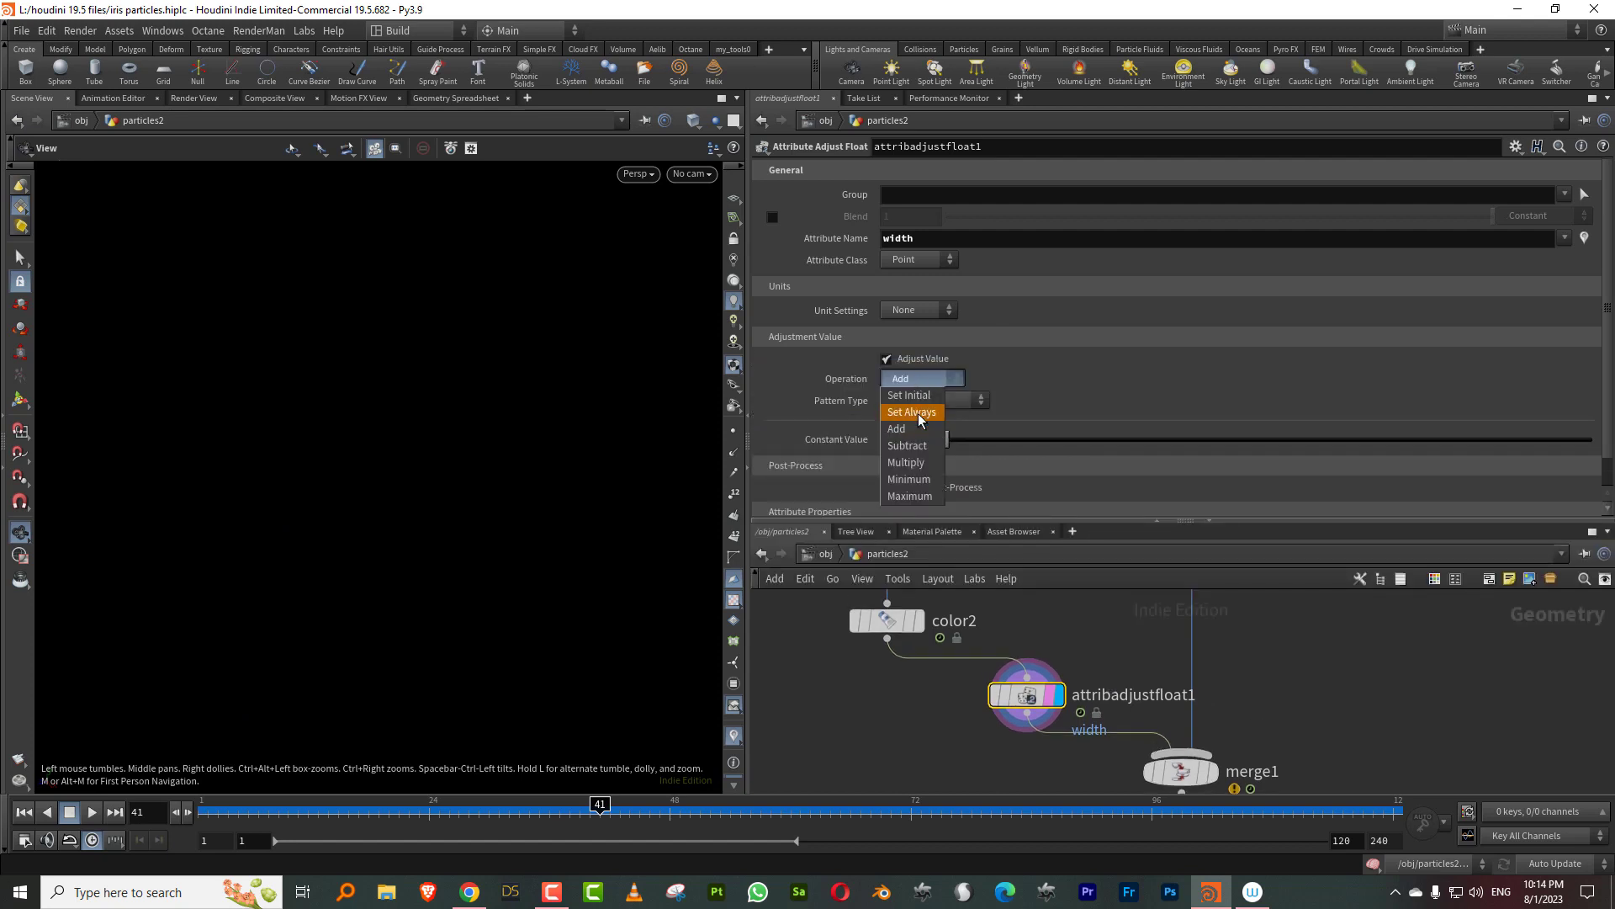
click(917, 414)
click(949, 398)
click(934, 484)
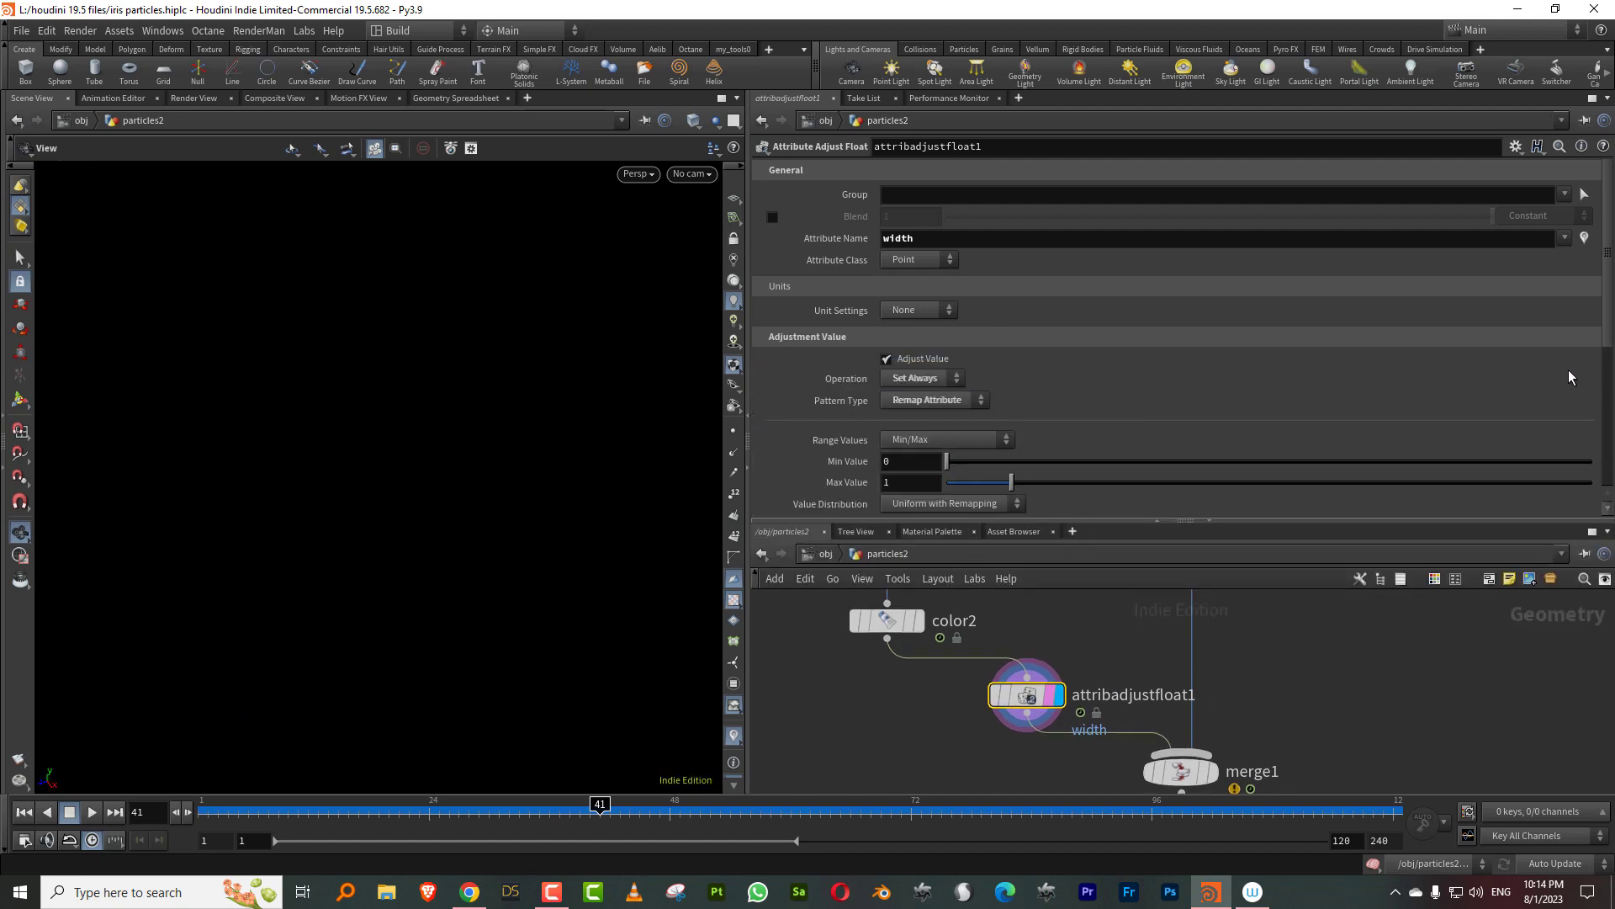
Step: Remap the width from the source attribute curveu with a maximum value of 0.01
scroll(945, 454, down, 5)
click(912, 447)
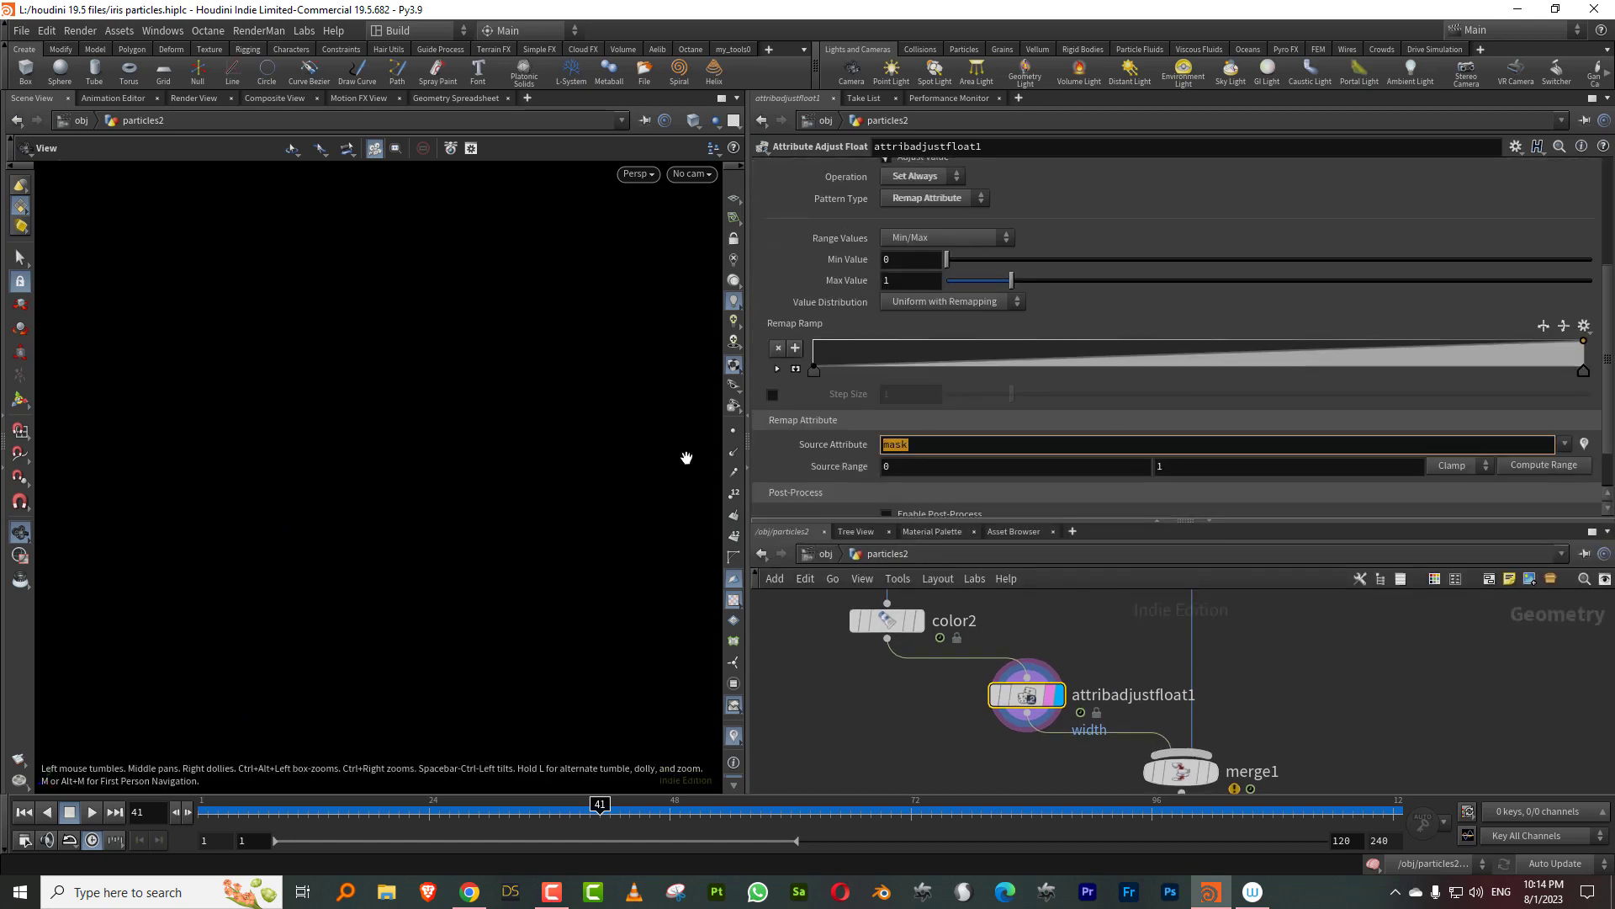
text(curveu)
key(Return)
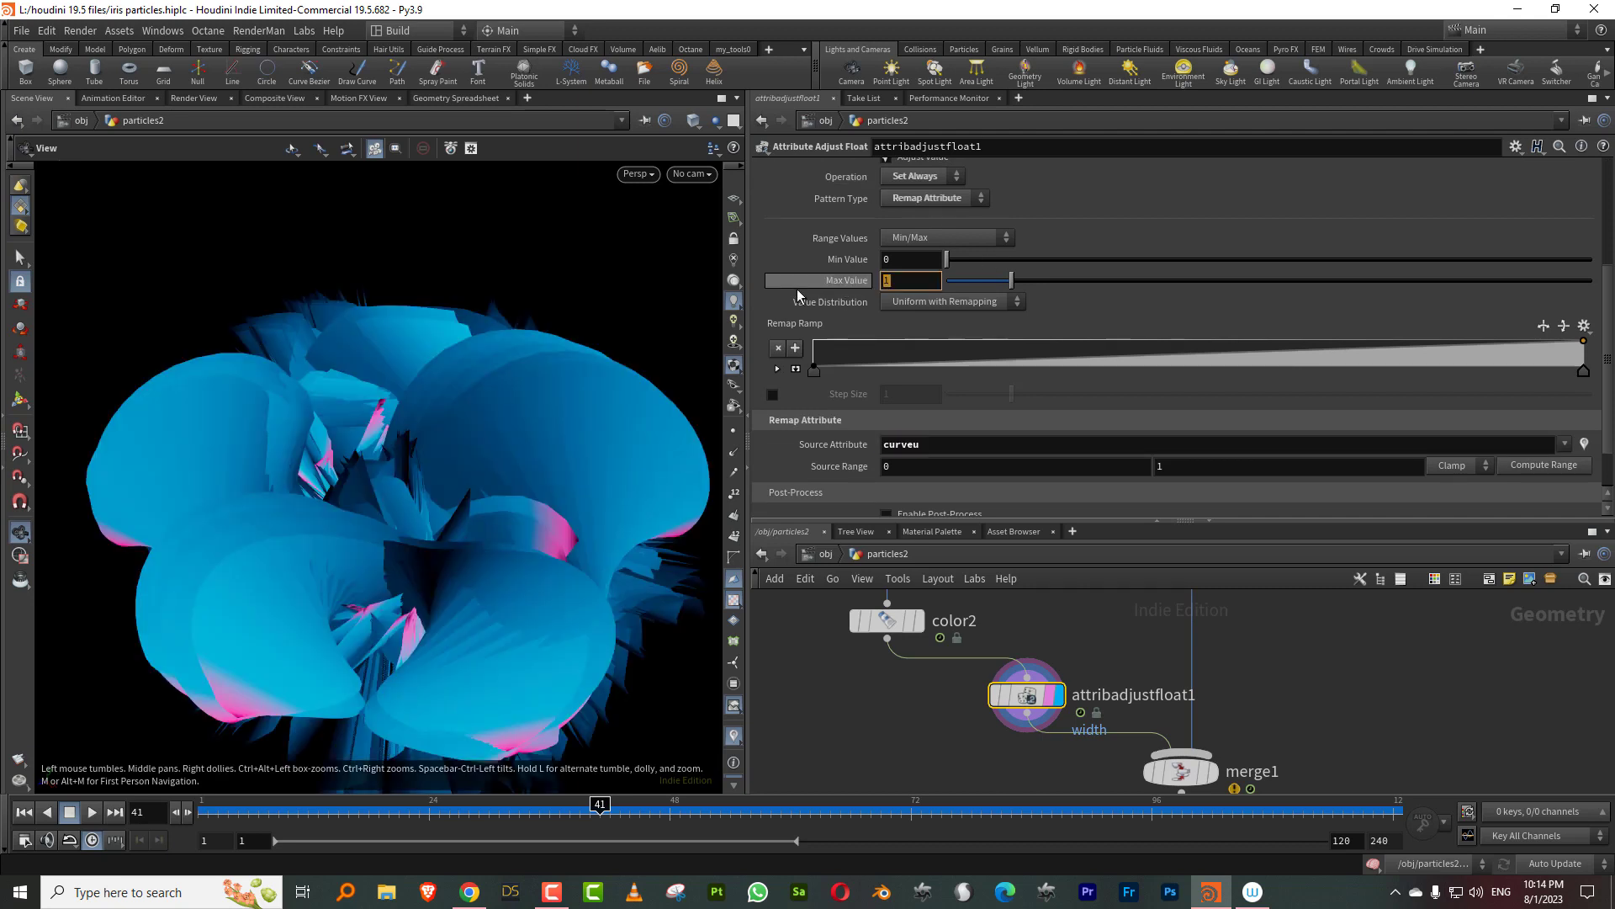
text(0.005)
key(Return)
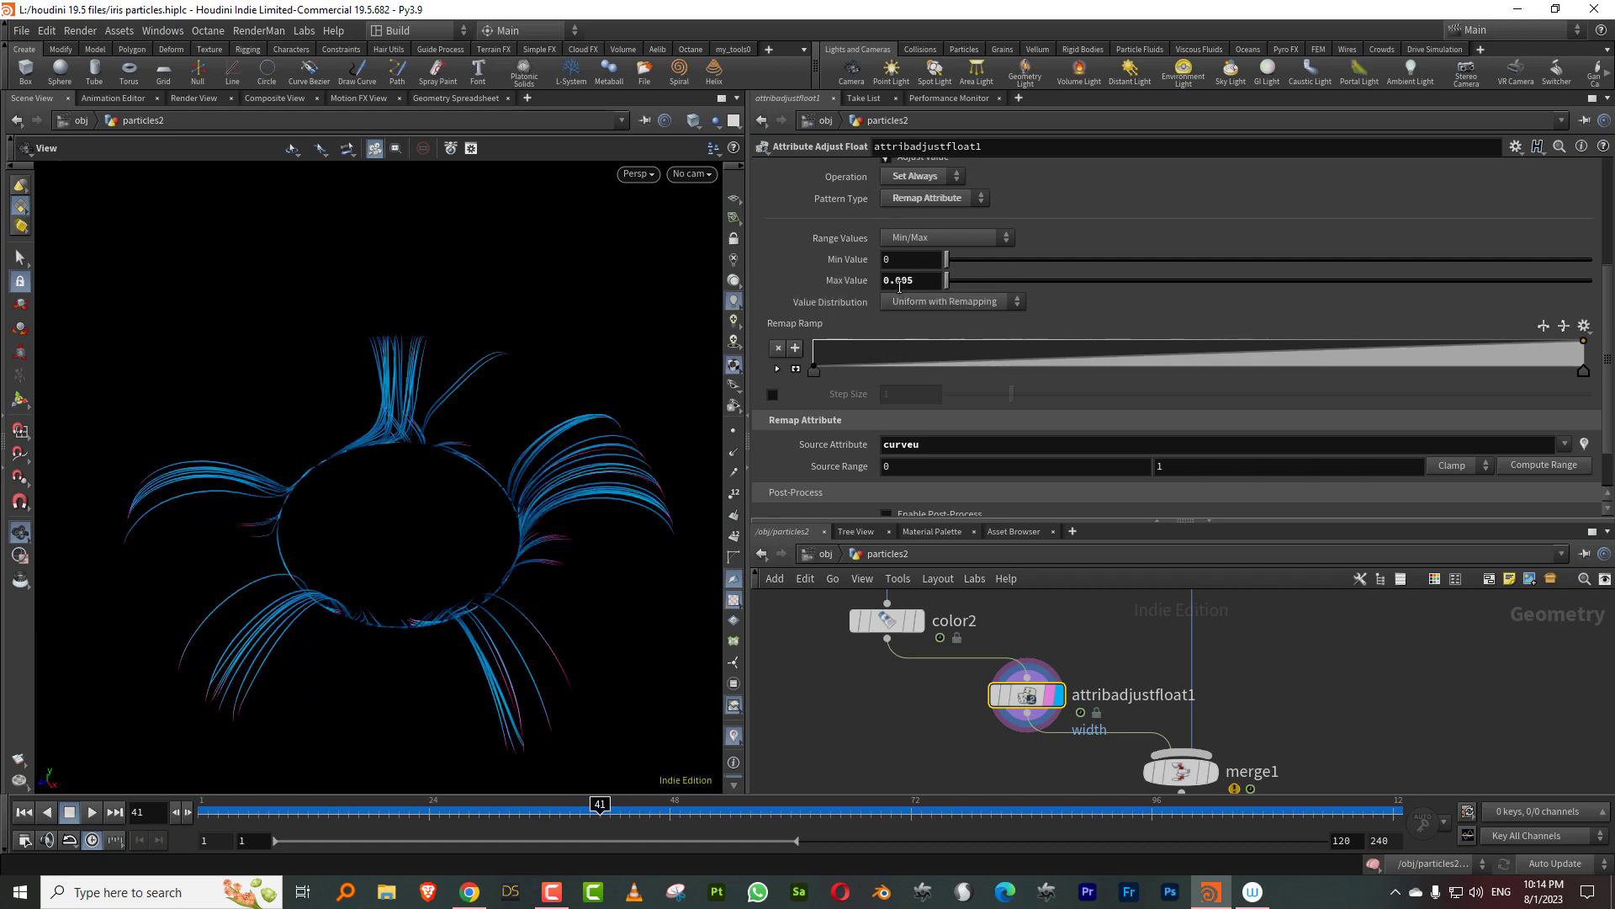
text(1)
key(Return)
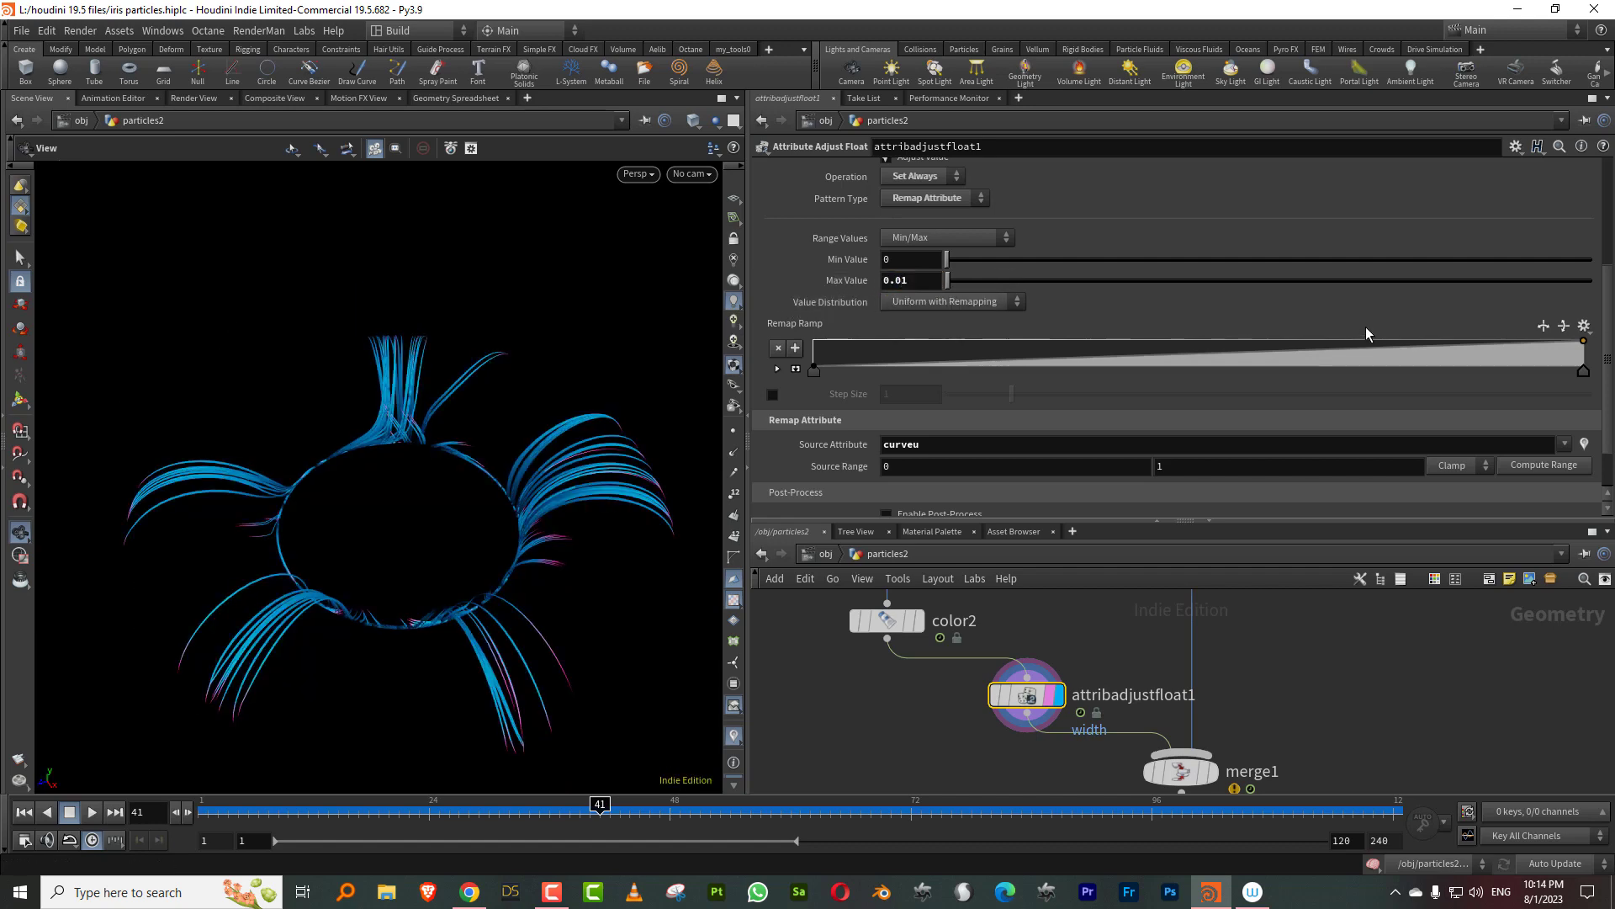
Step: Reverse the width remap ramp and shape it to rise from zero to a peak near its start
click(1548, 327)
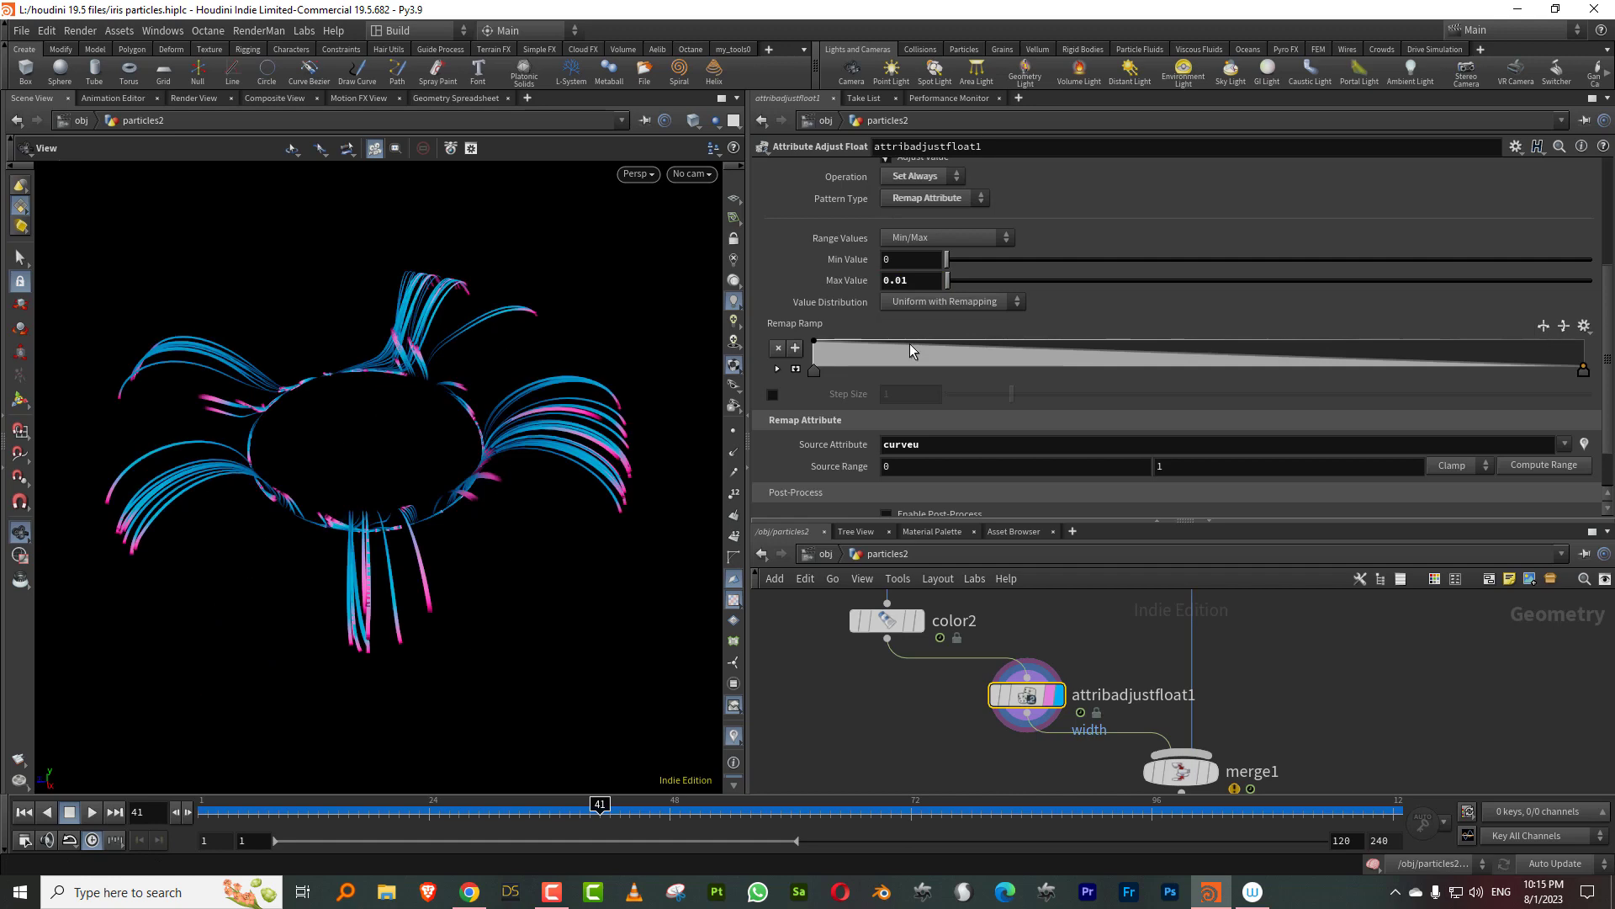
drag(899, 347, 813, 366)
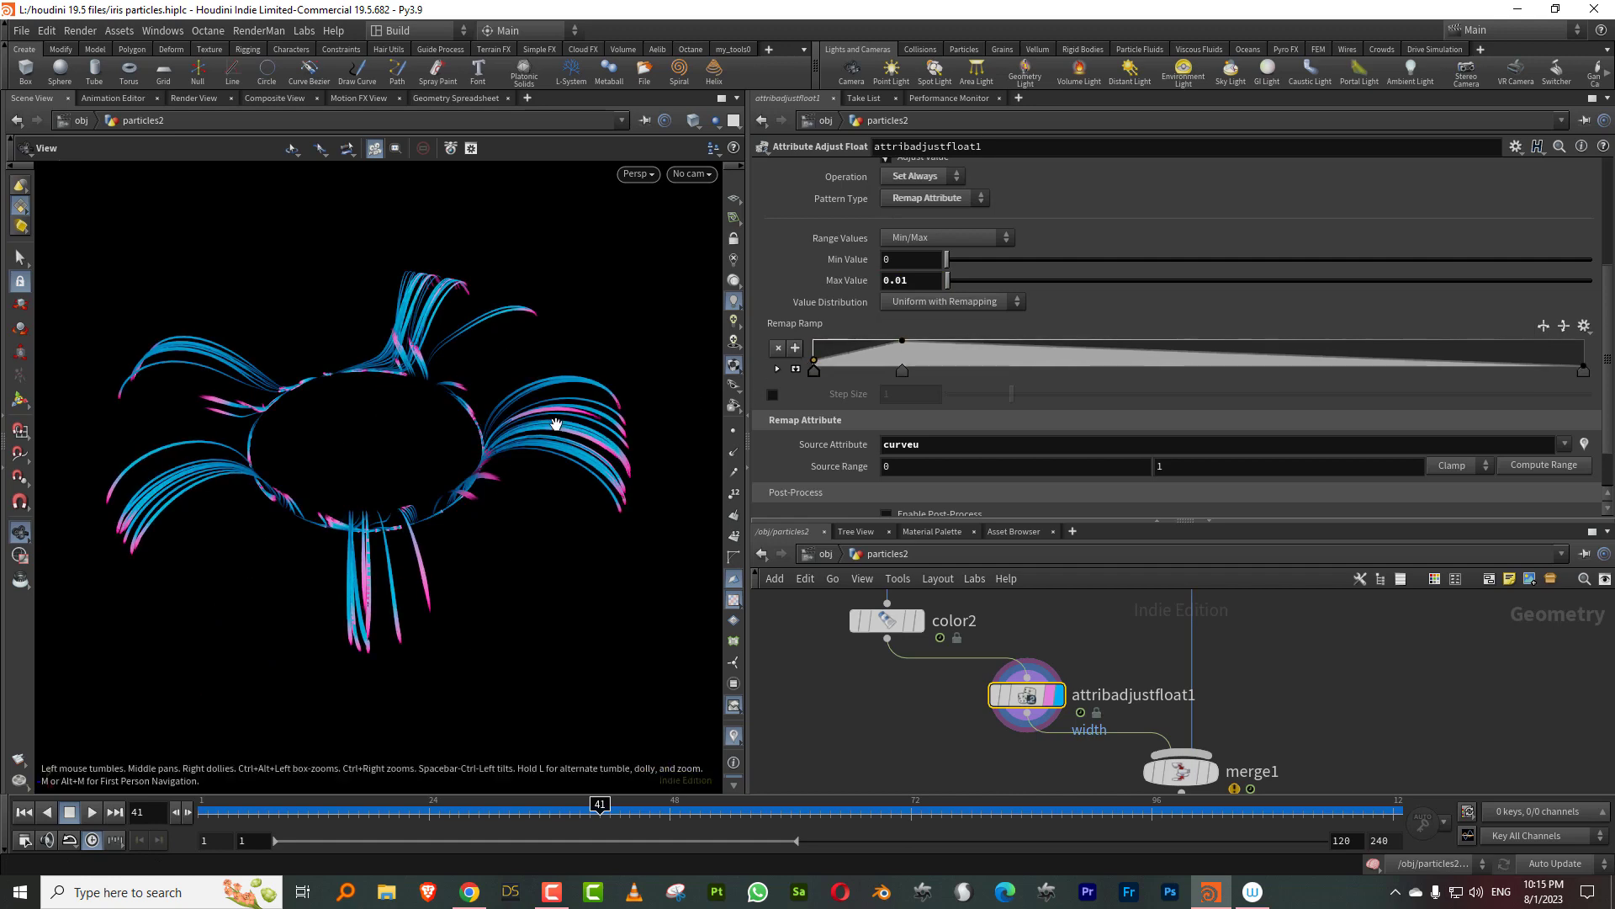
Step: Display the merge1 output and play the animation to check the tapered trails
drag(562, 426, 537, 473)
click(205, 812)
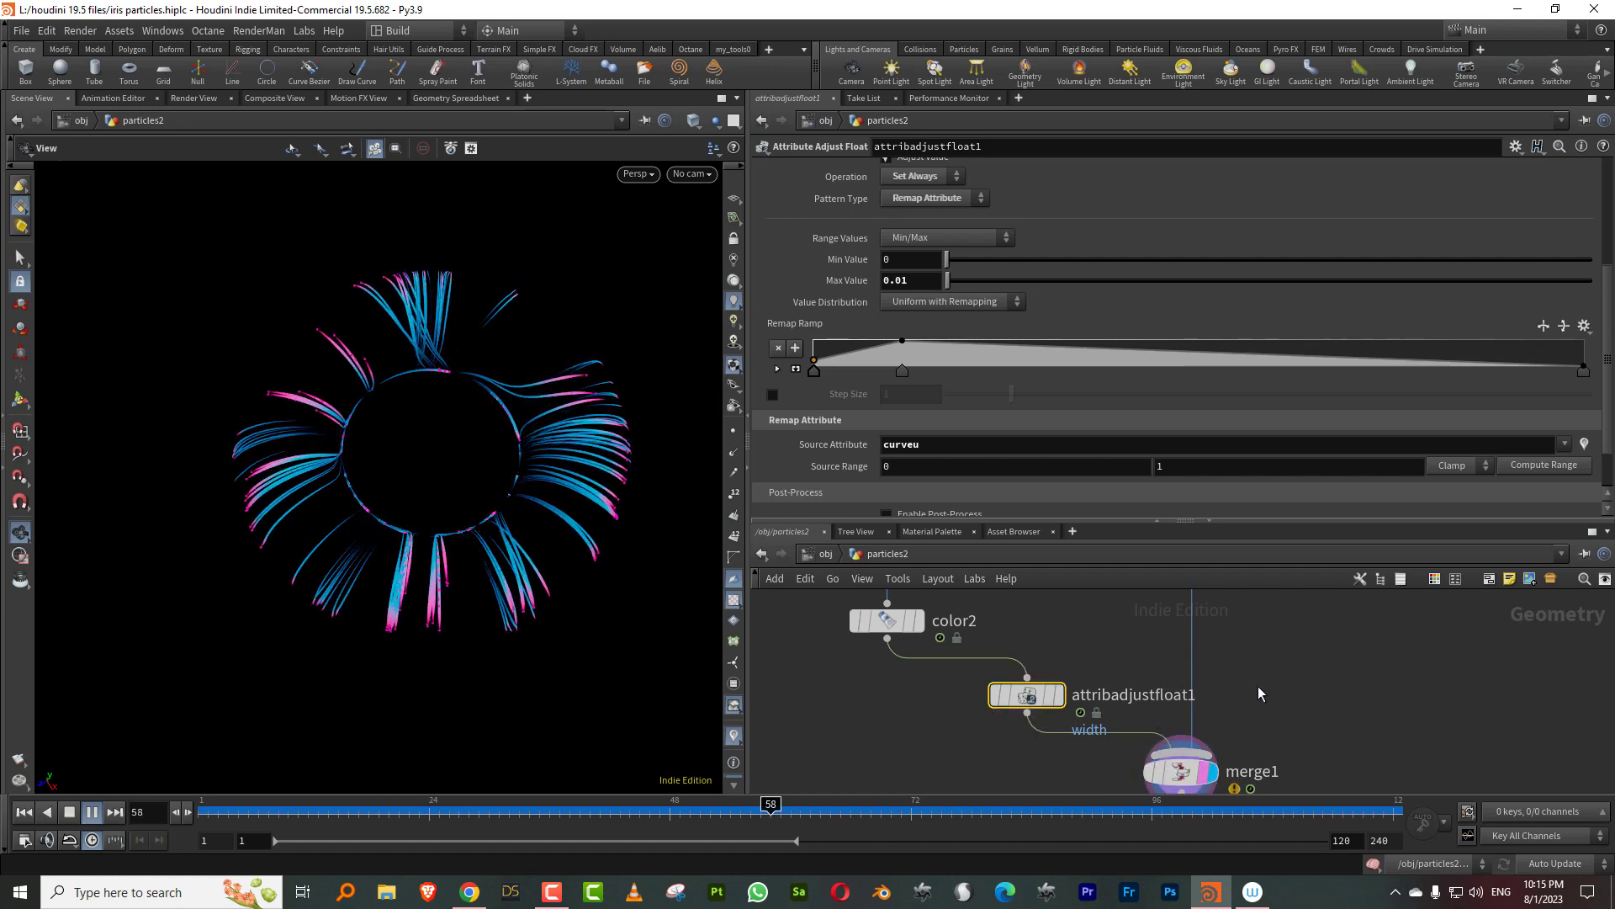
click(92, 812)
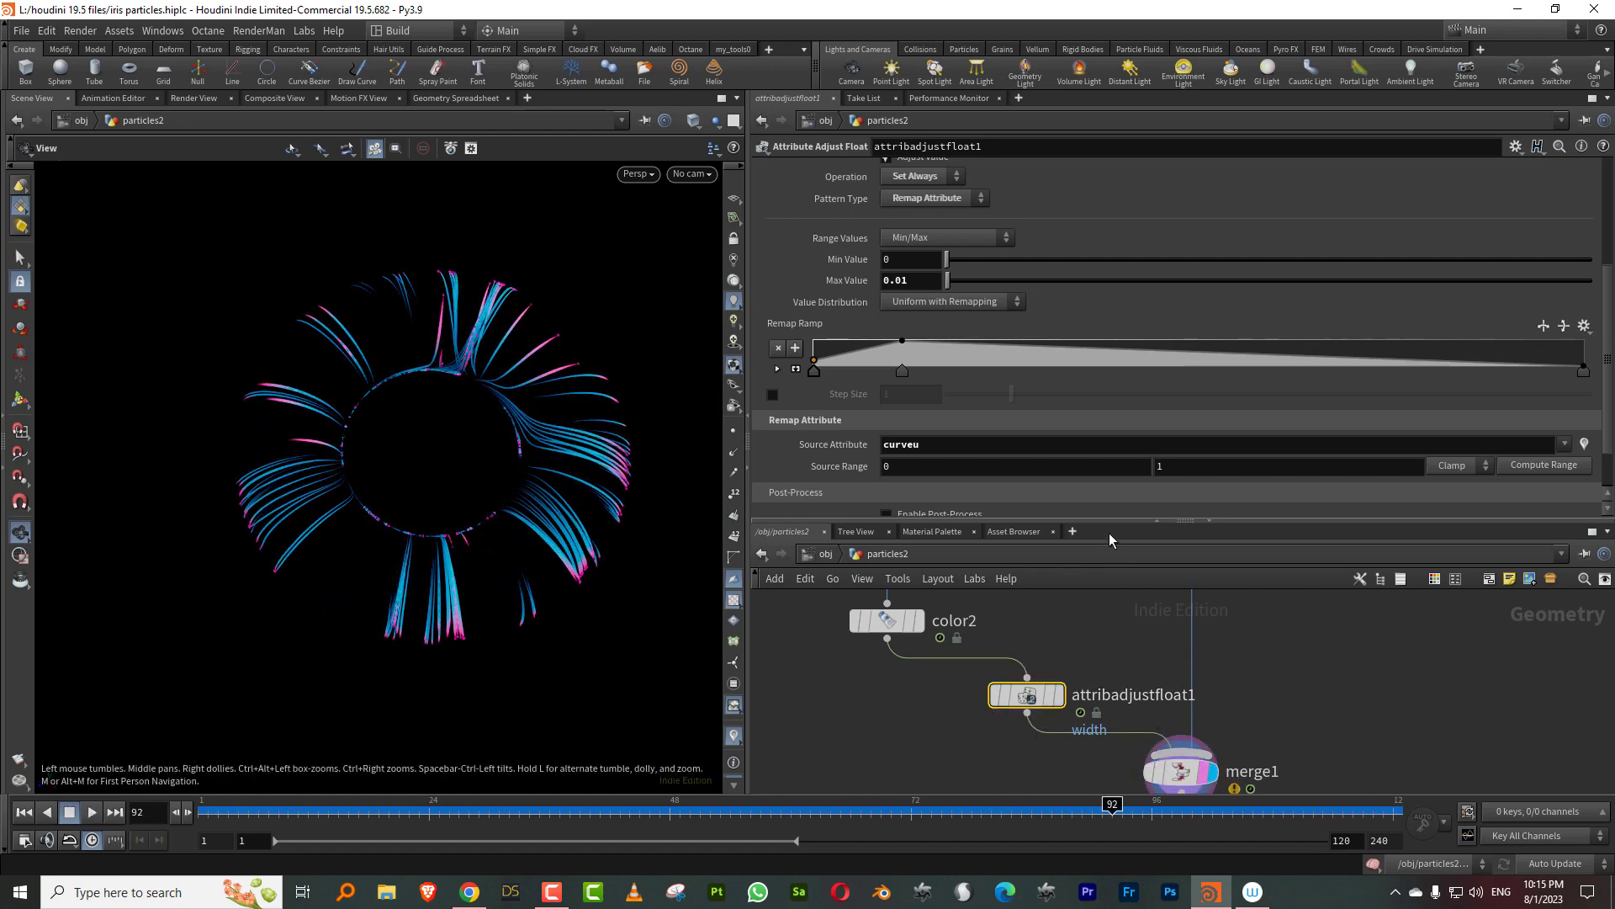
Step: Add a Sphere node beside the color1 branch with primitive type Primitive and uniform scale 0.17
drag(1109, 523, 1109, 367)
scroll(1090, 611, down, 5)
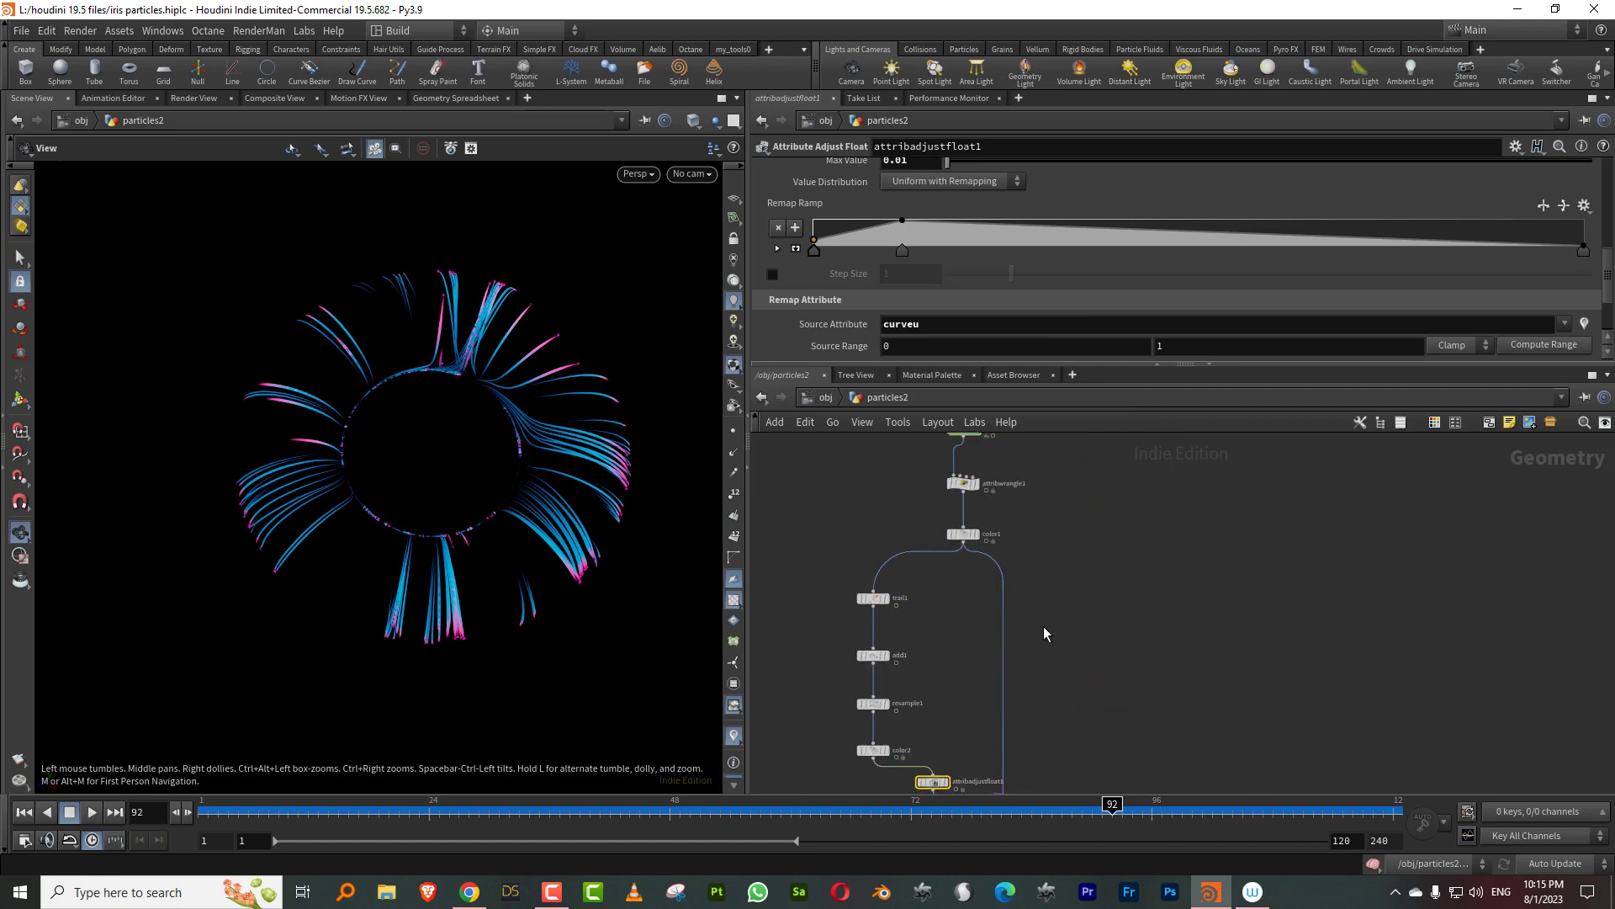
scroll(1052, 610, up, 2)
key(Tab)
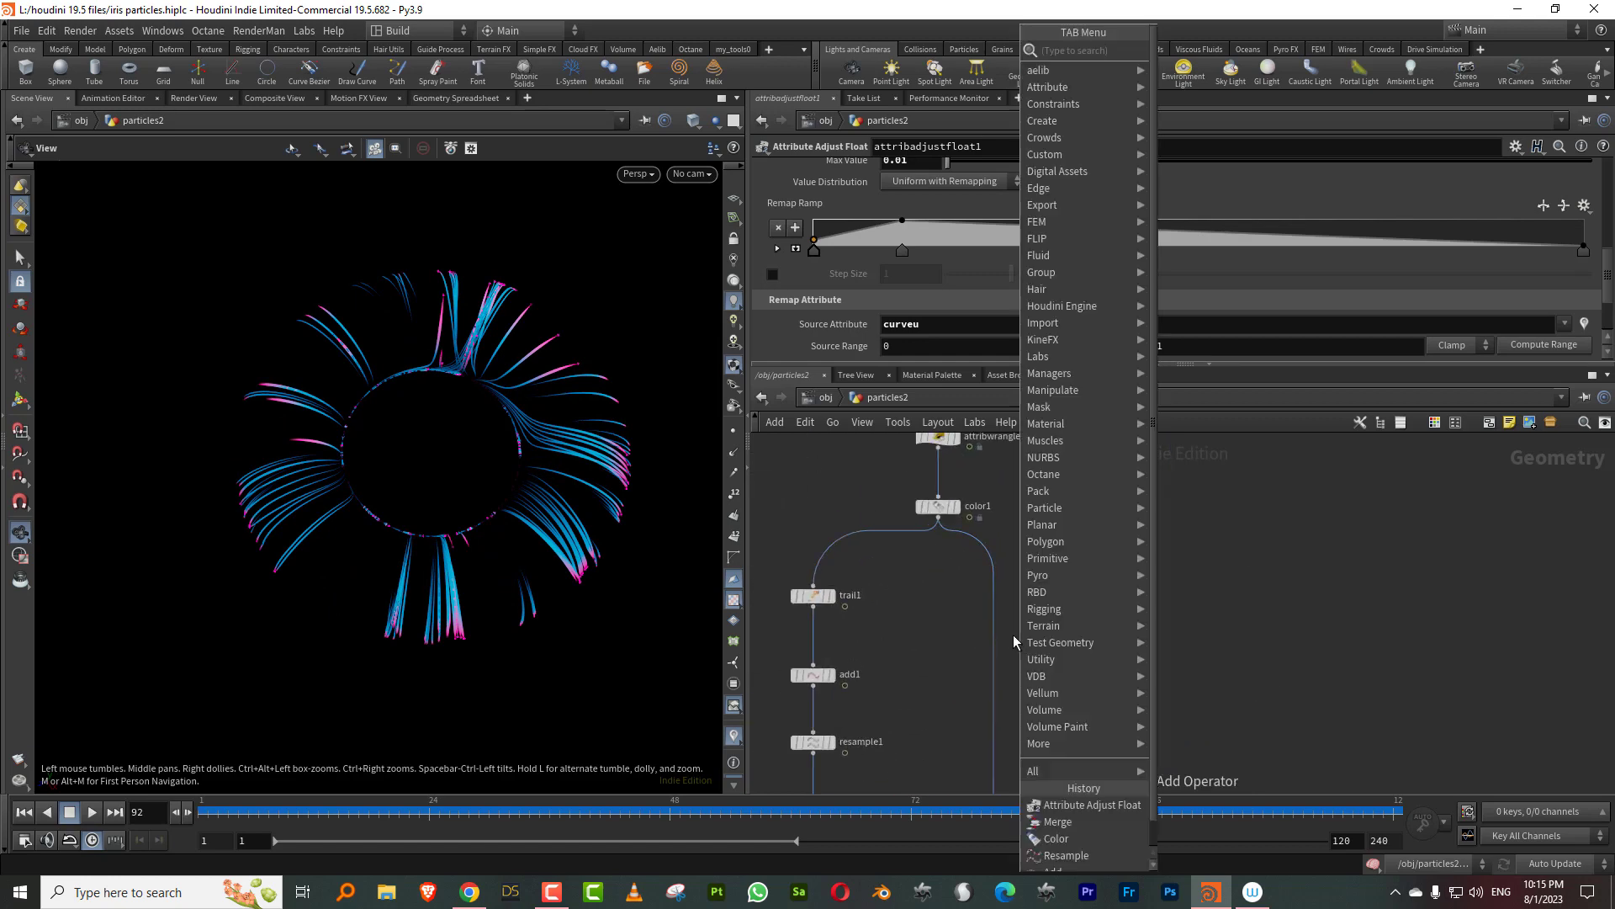
text(sph)
click(1235, 67)
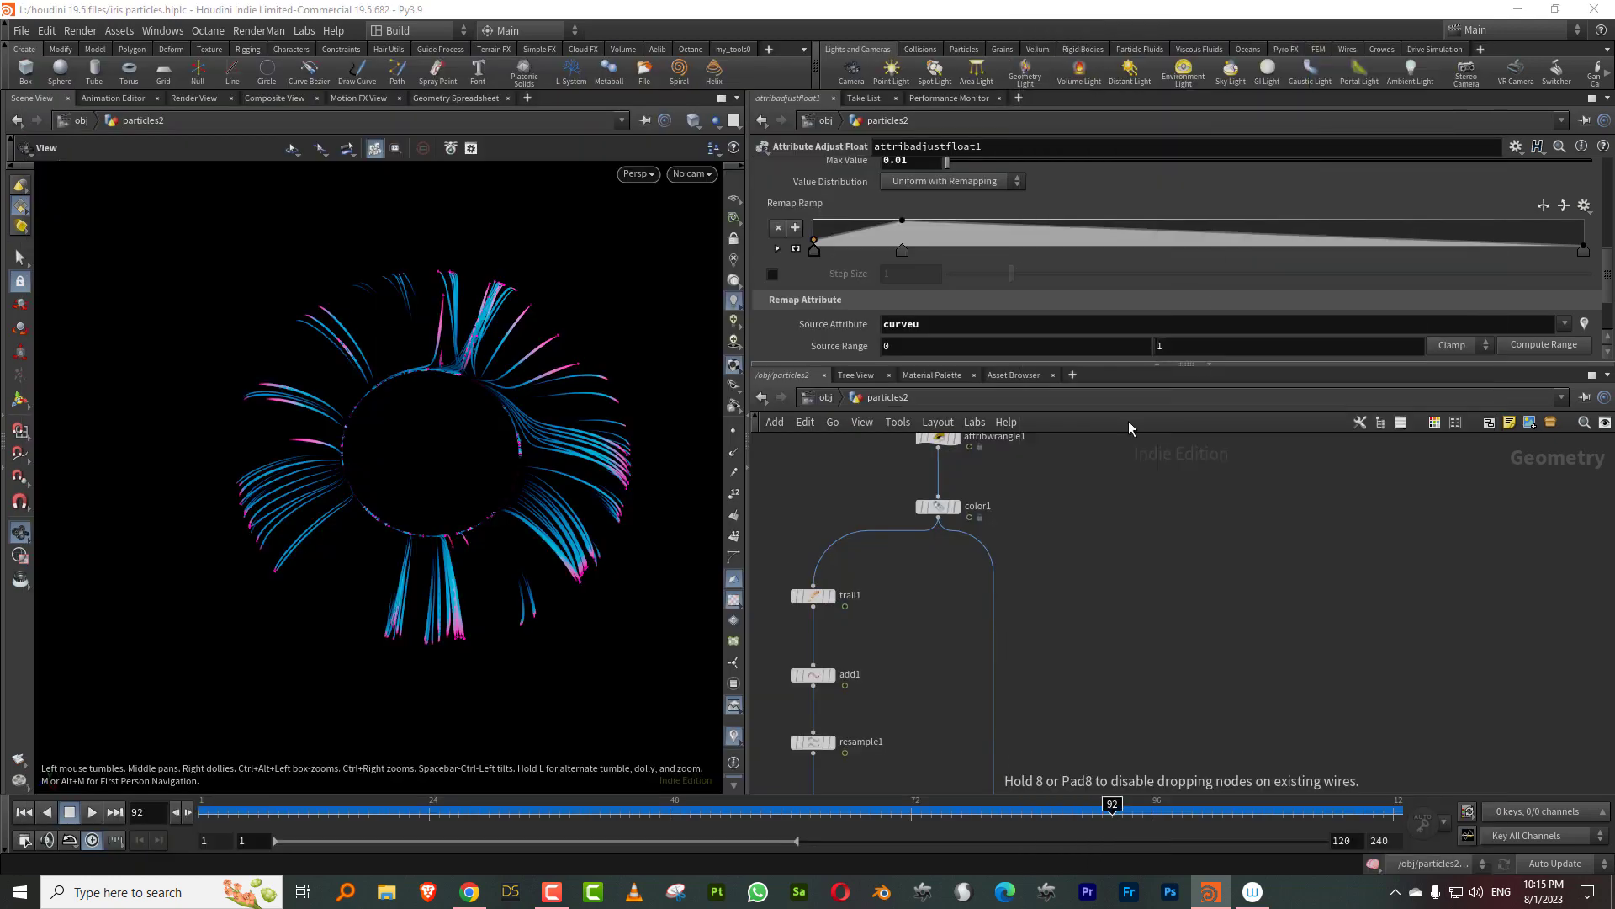
click(1085, 582)
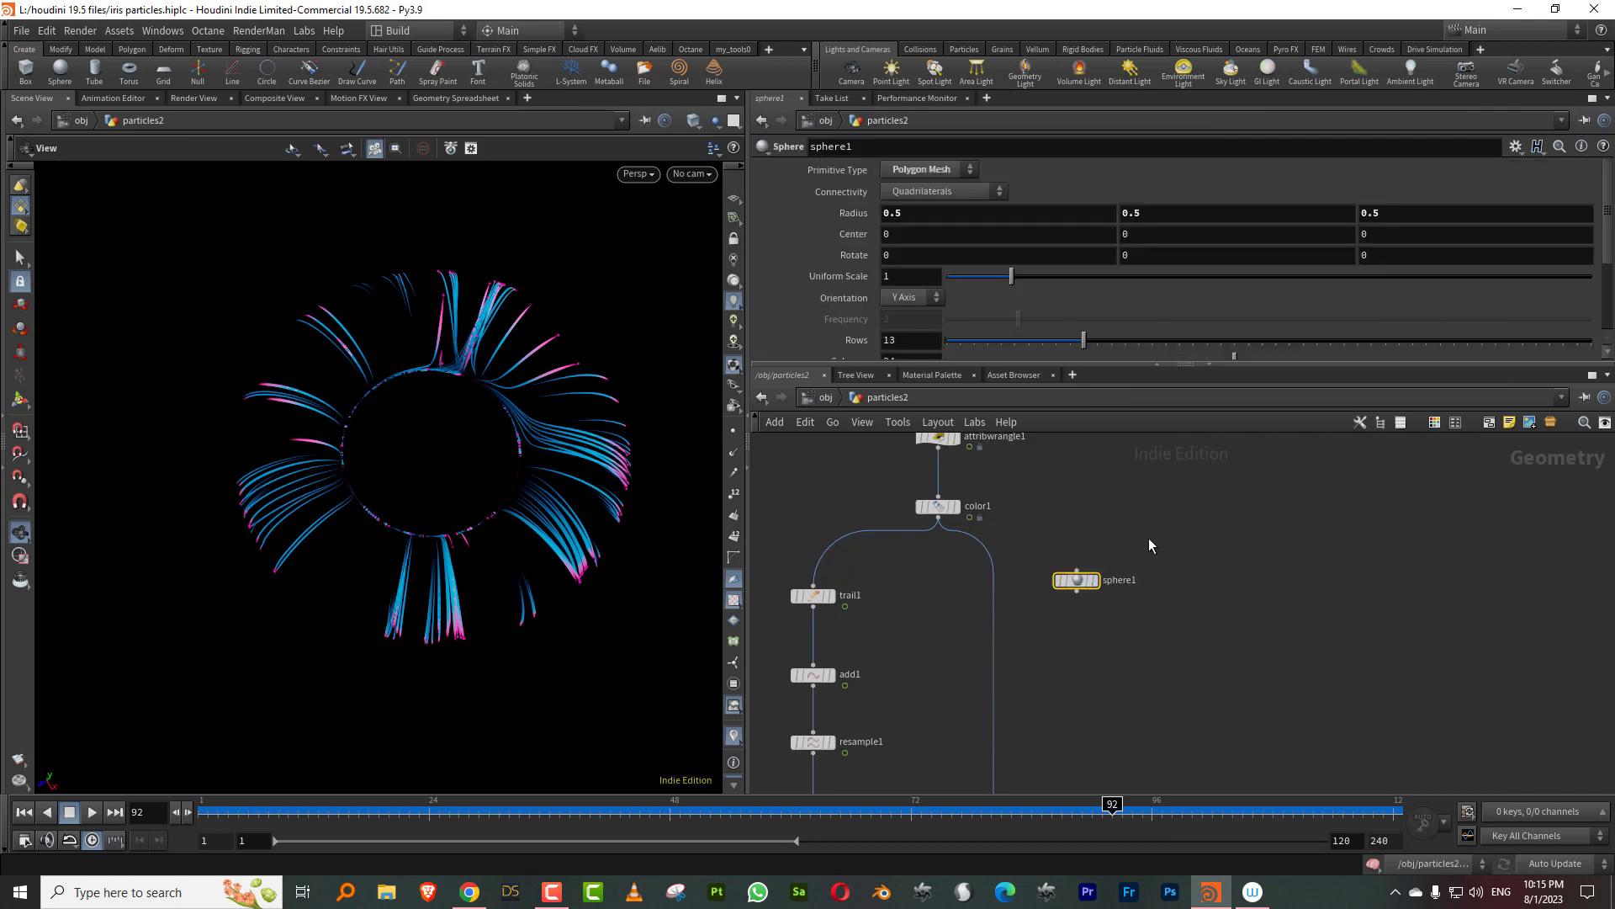
click(925, 169)
click(913, 183)
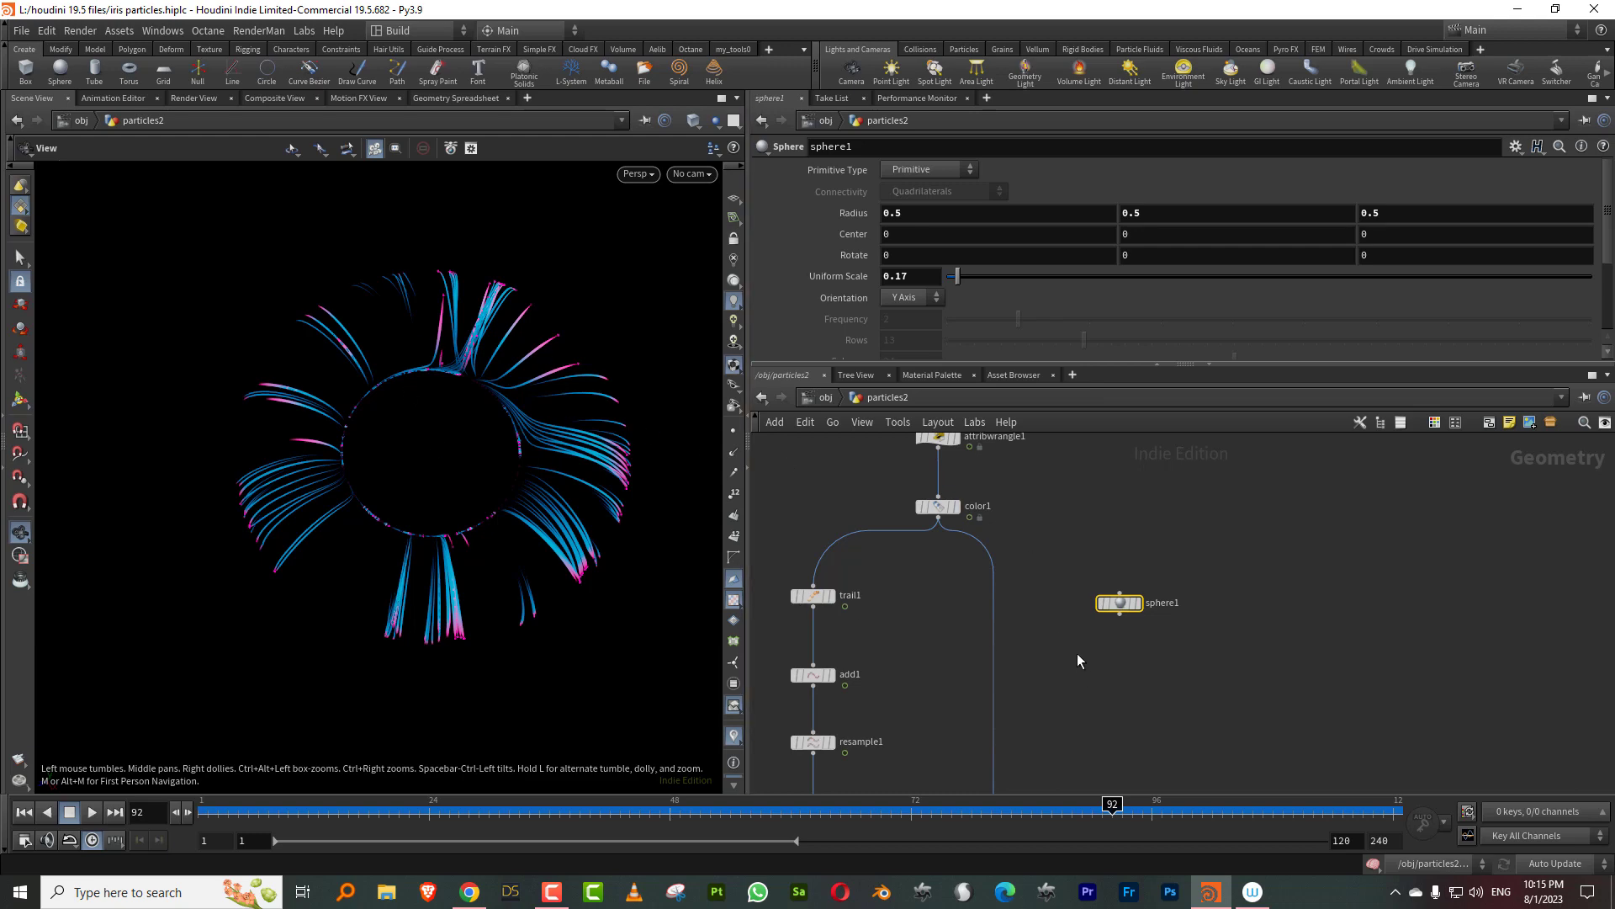
Step: Insert a Copy to Points node on the wire running from color1 directly to merge1
middle_drag(1077, 653, 1021, 548)
key(Tab)
text(copyto)
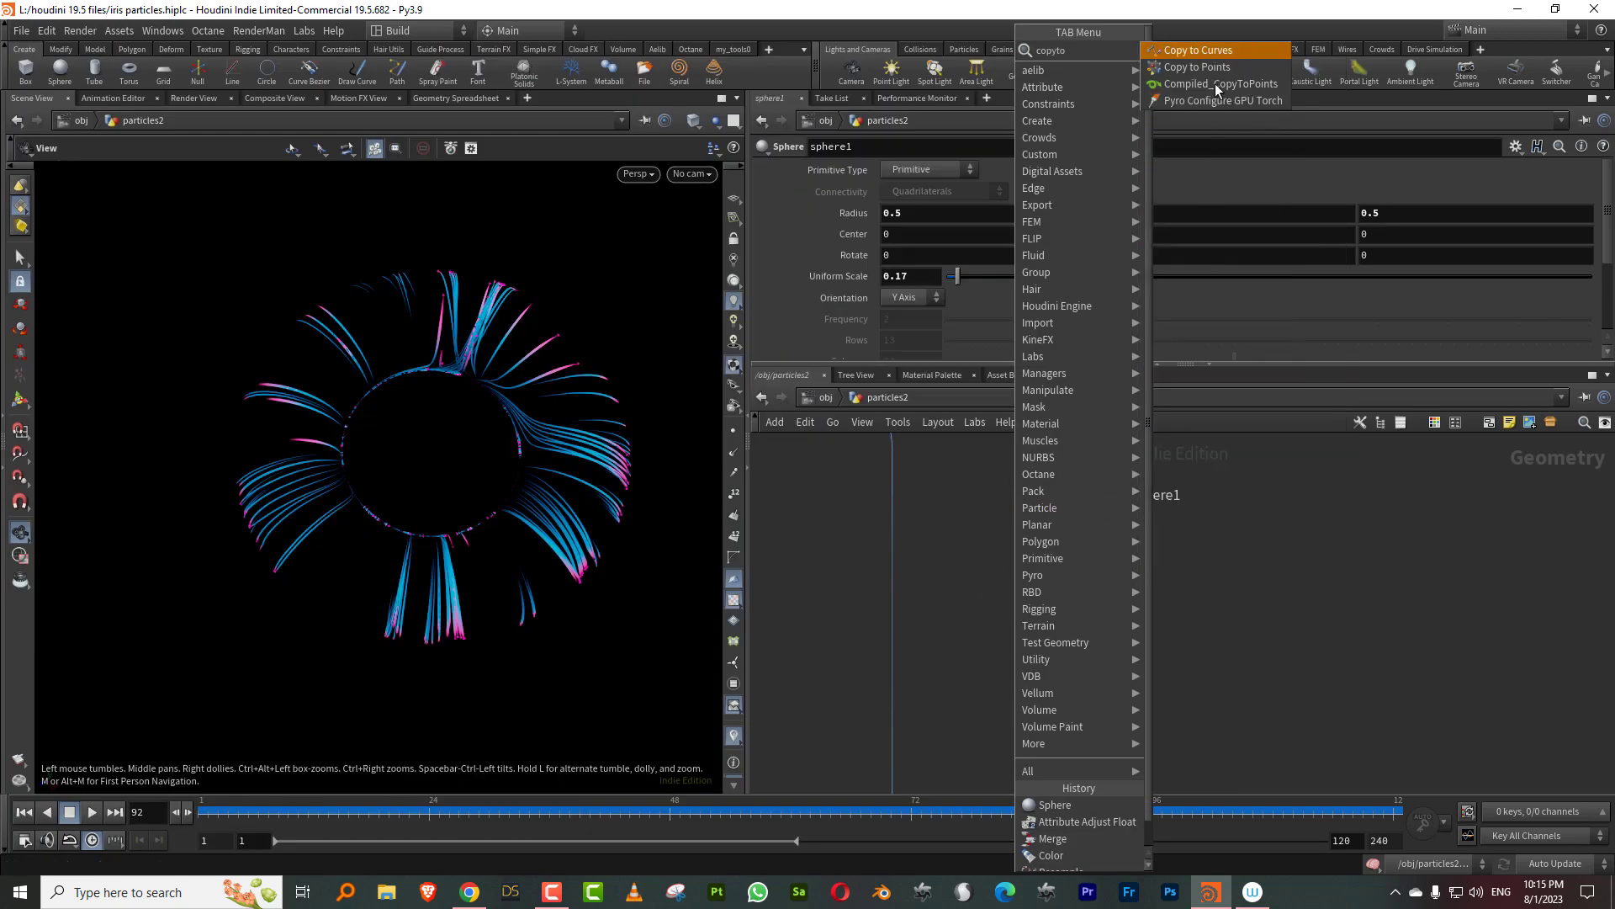
click(1197, 67)
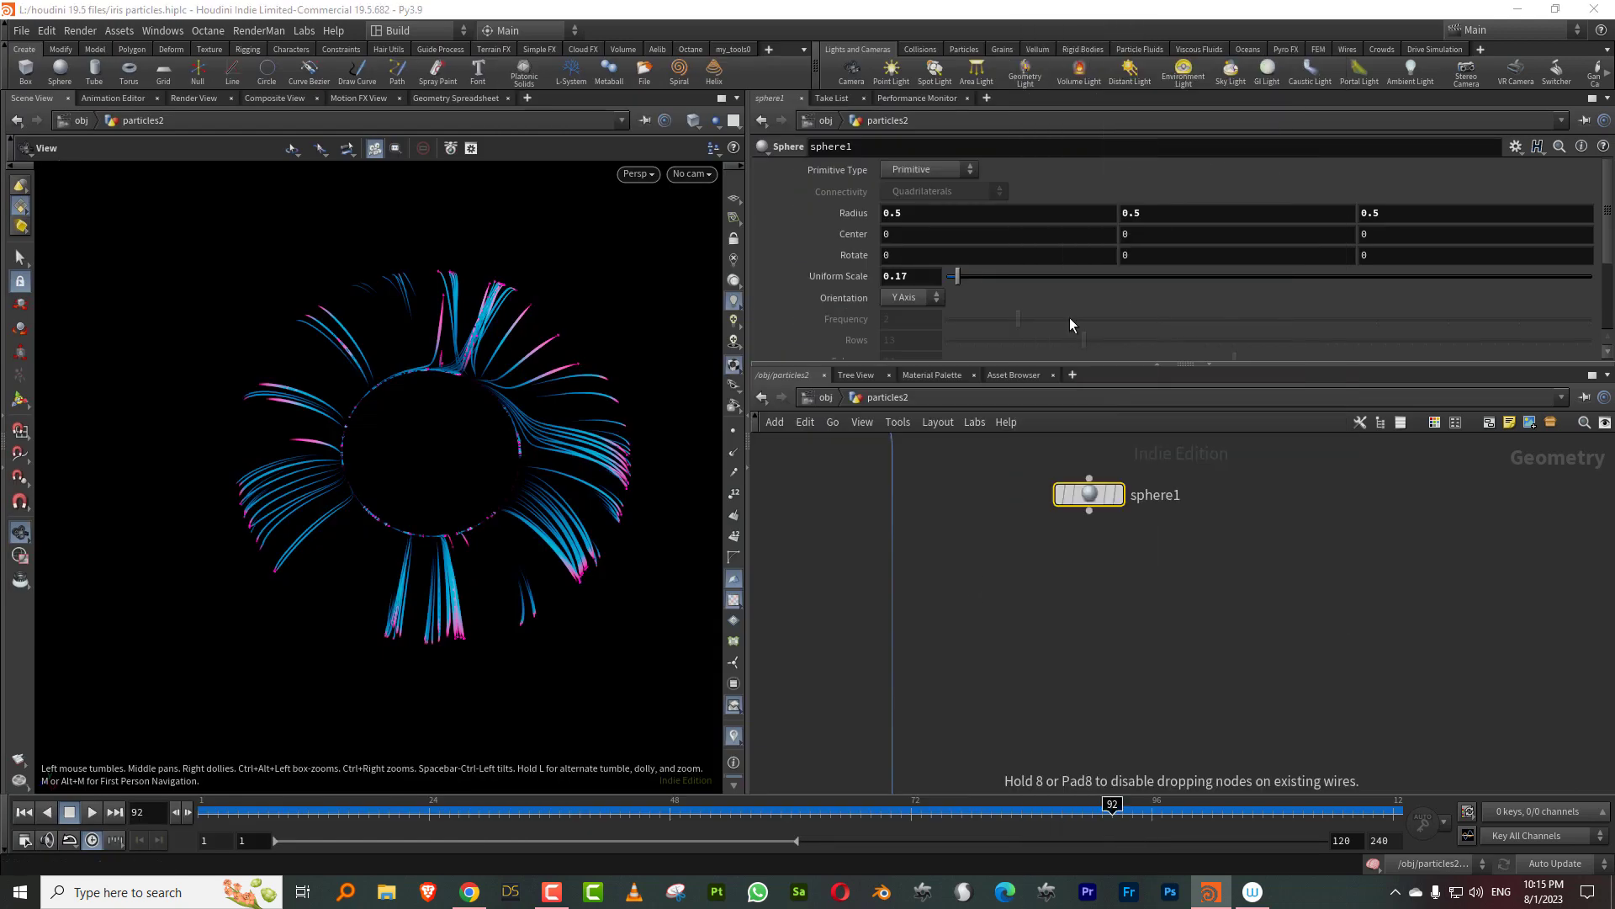
click(932, 658)
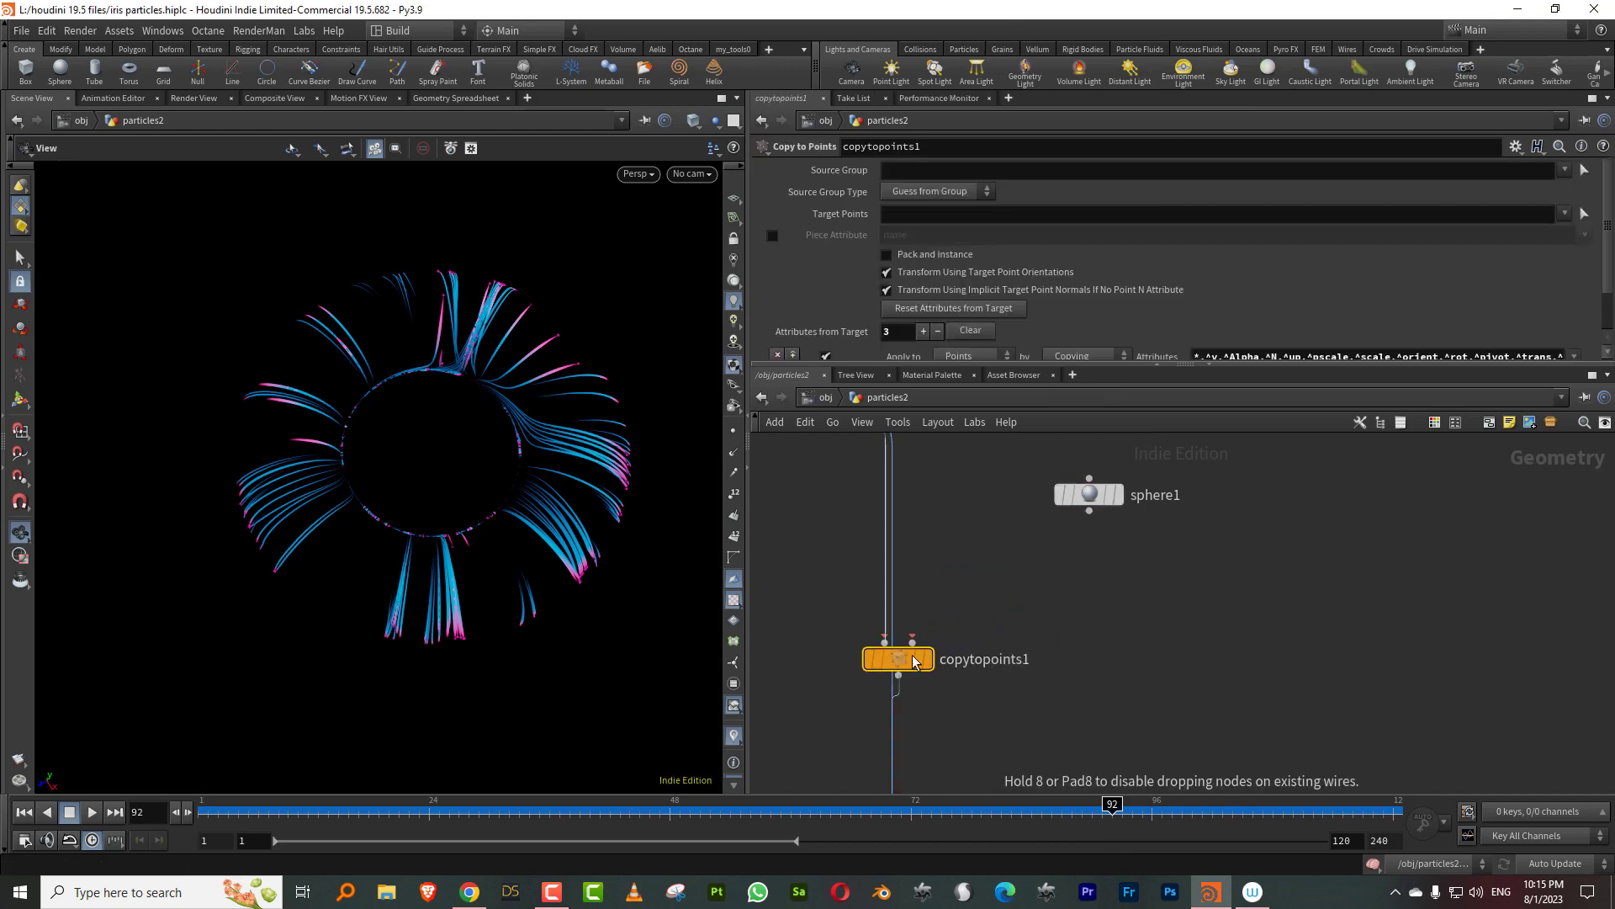
Step: Insert an Attribute Adjust Float node between color1 and copytopoints1
key(Tab)
text(float)
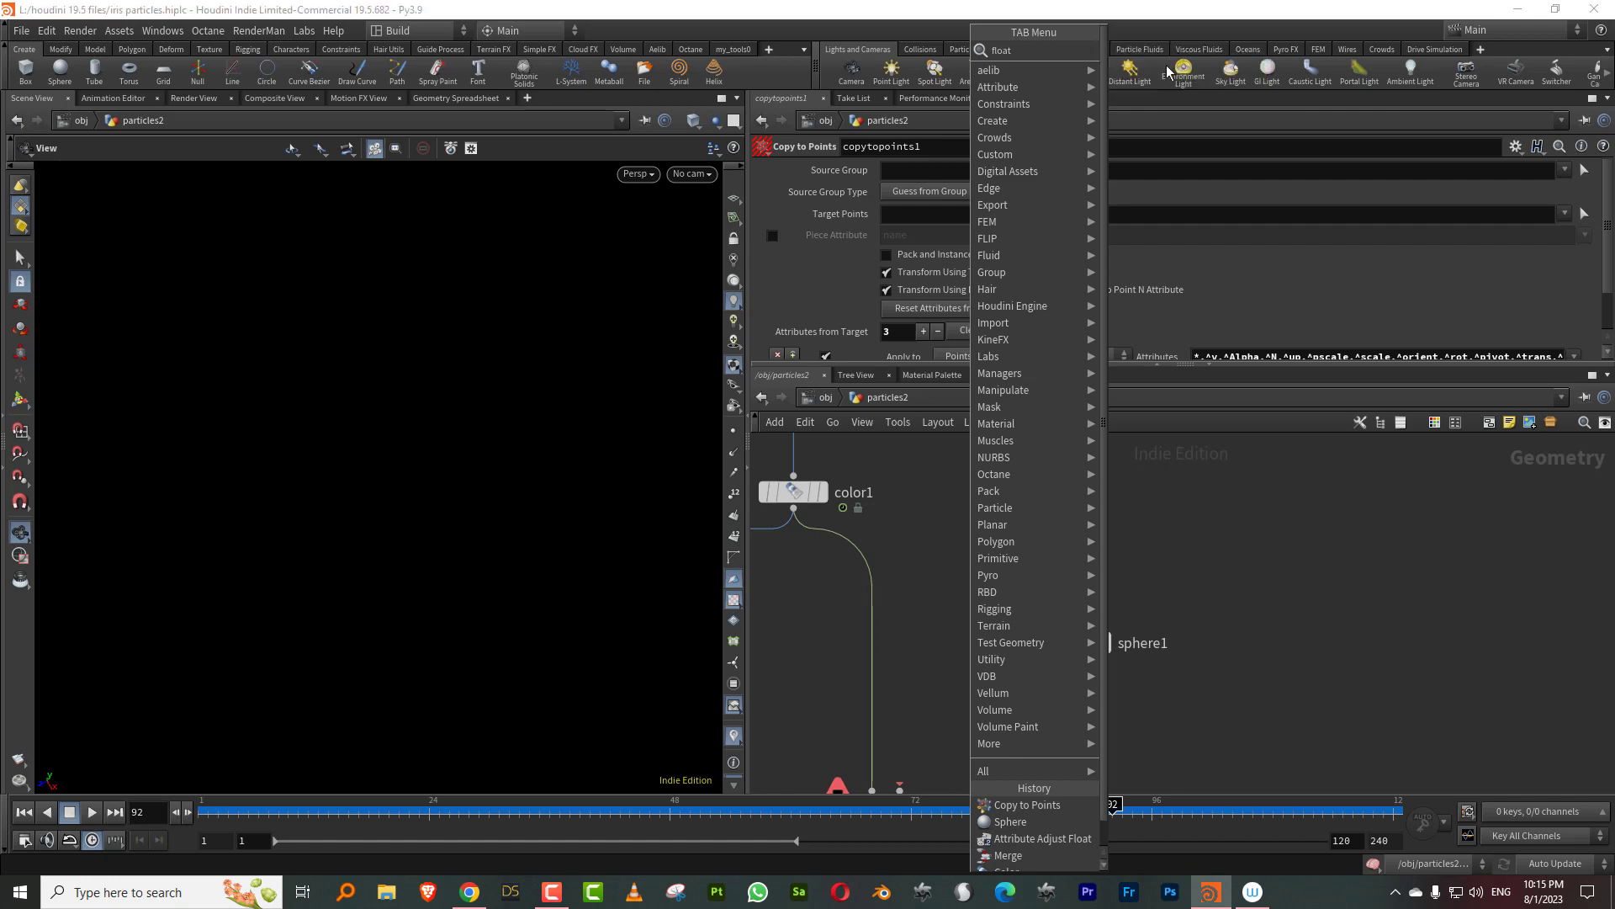
click(1175, 51)
click(873, 670)
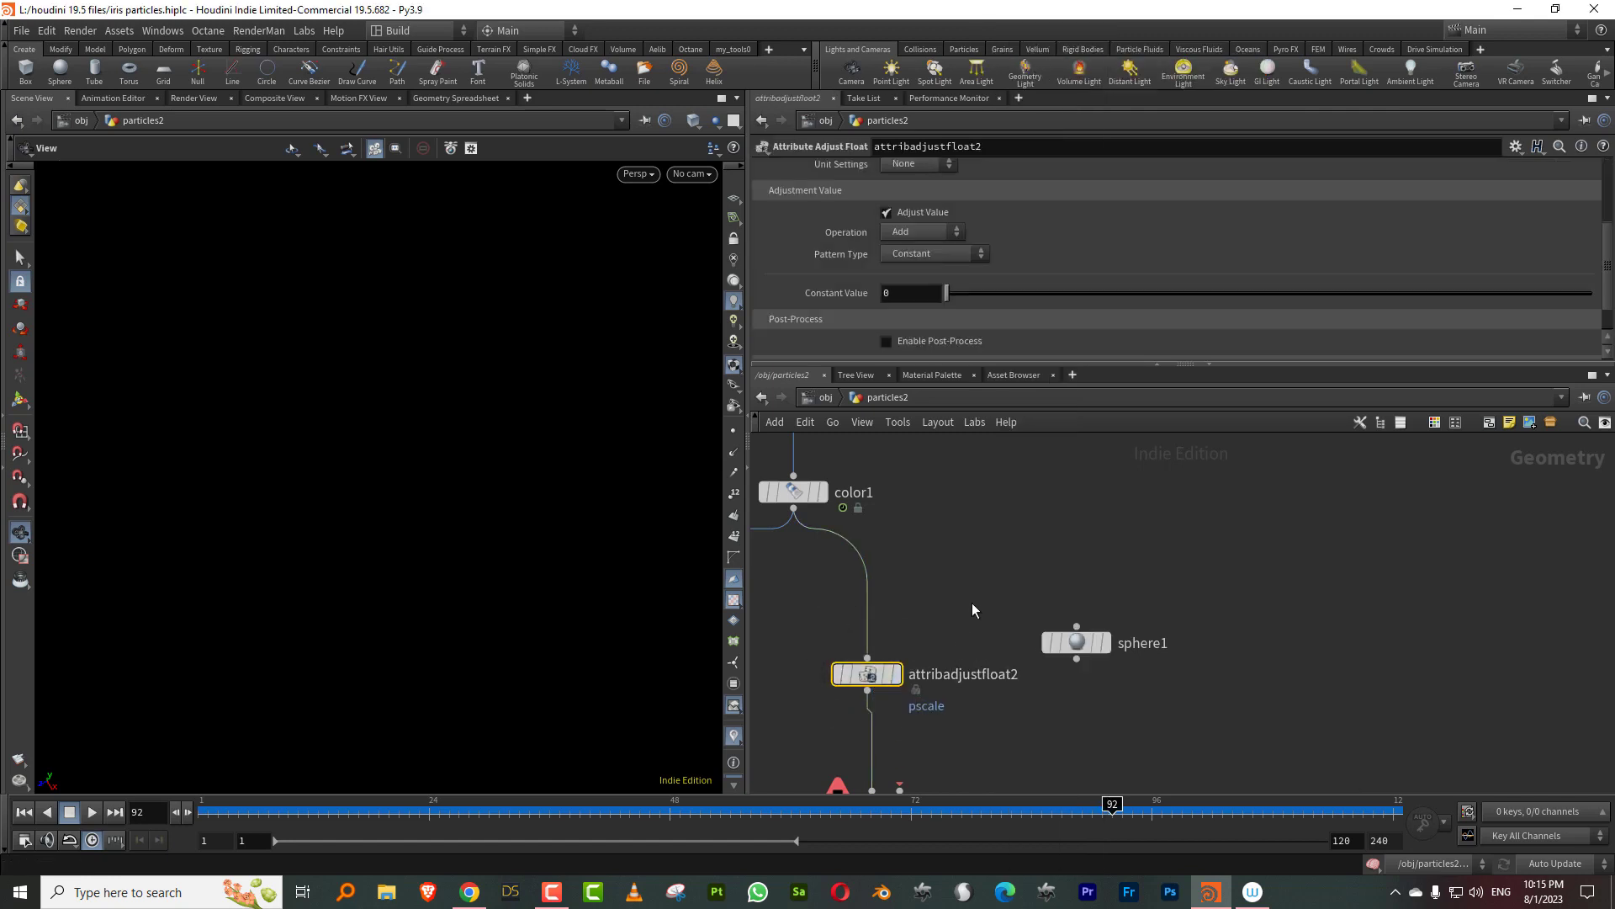
Step: Set the pscale adjustment to Set Always with pattern type Remap Attribute and source attribute newage
middle_drag(971, 603, 994, 487)
click(920, 232)
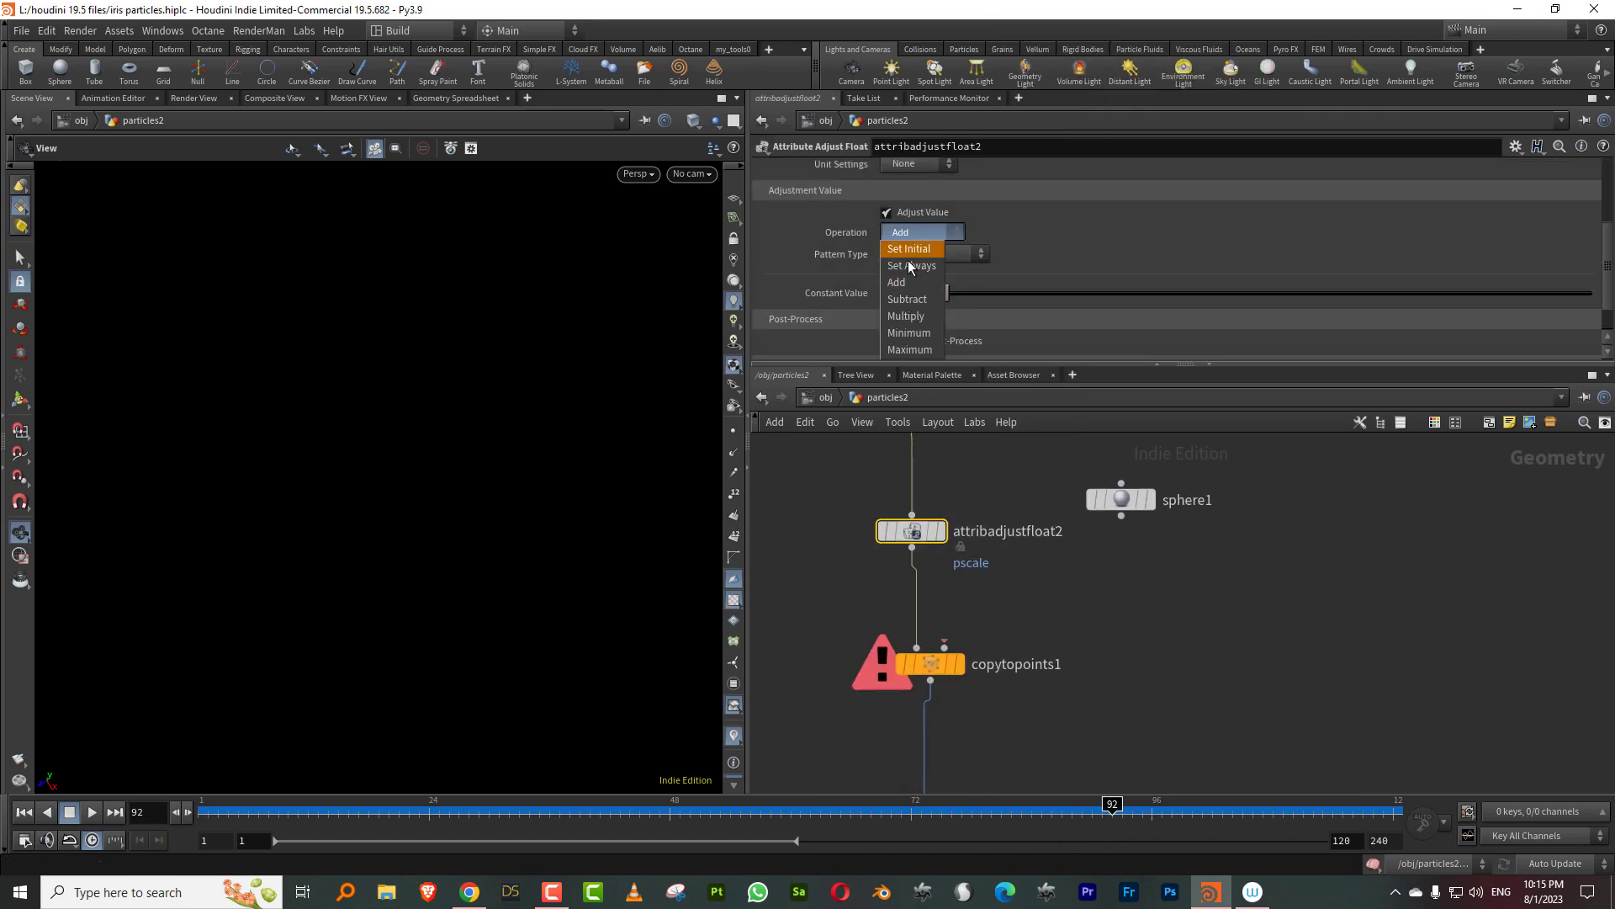
click(907, 261)
click(940, 255)
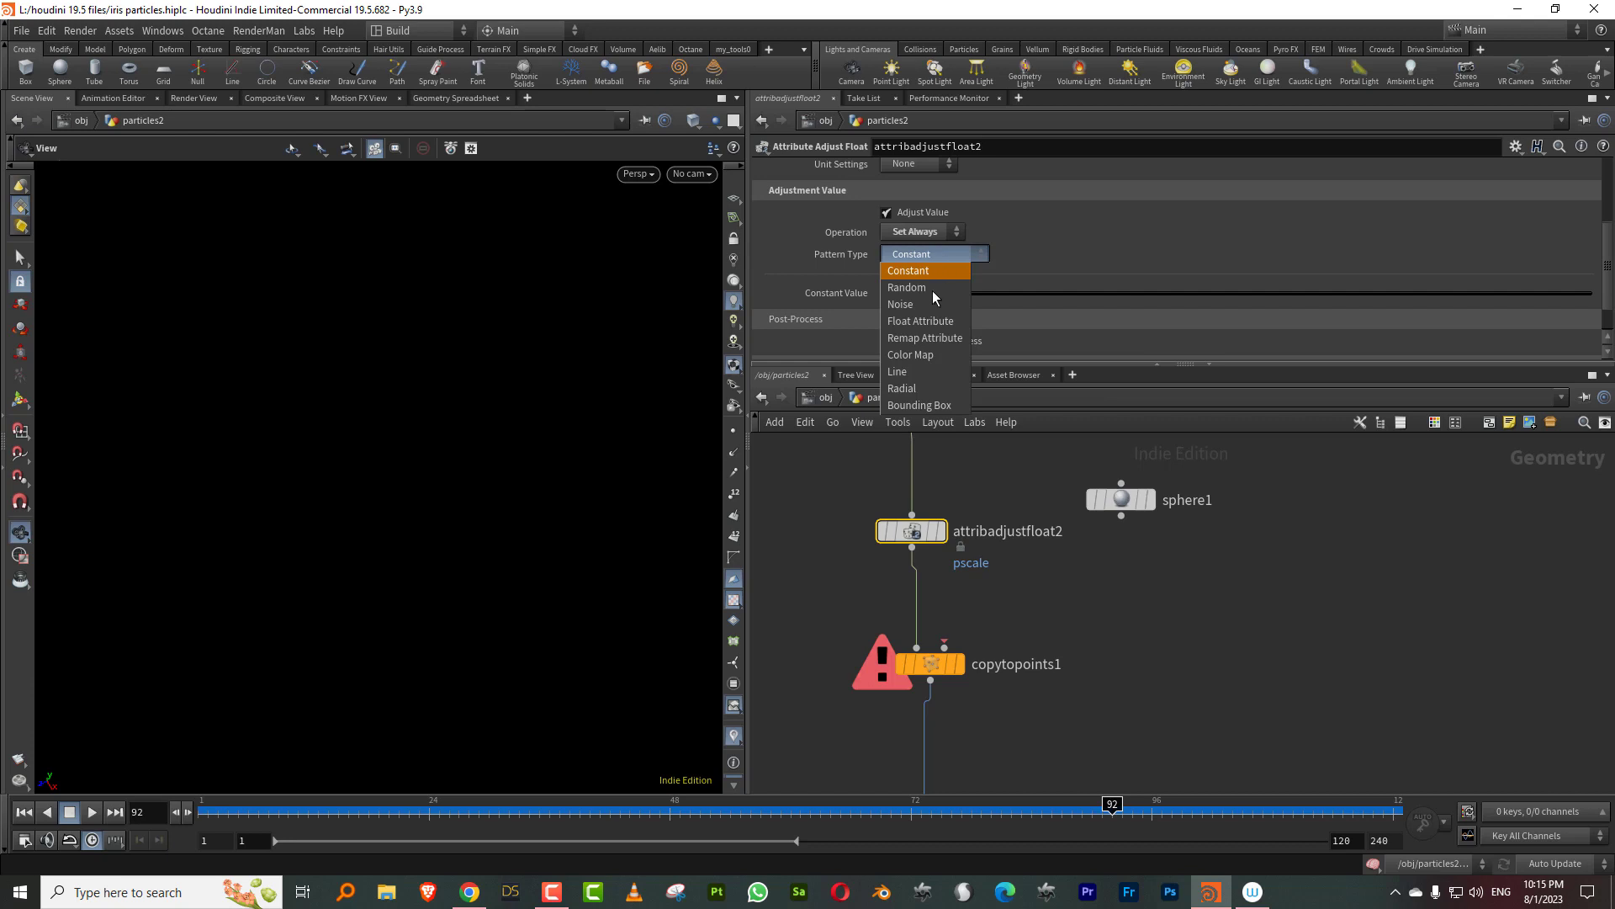
click(924, 337)
drag(914, 376, 894, 569)
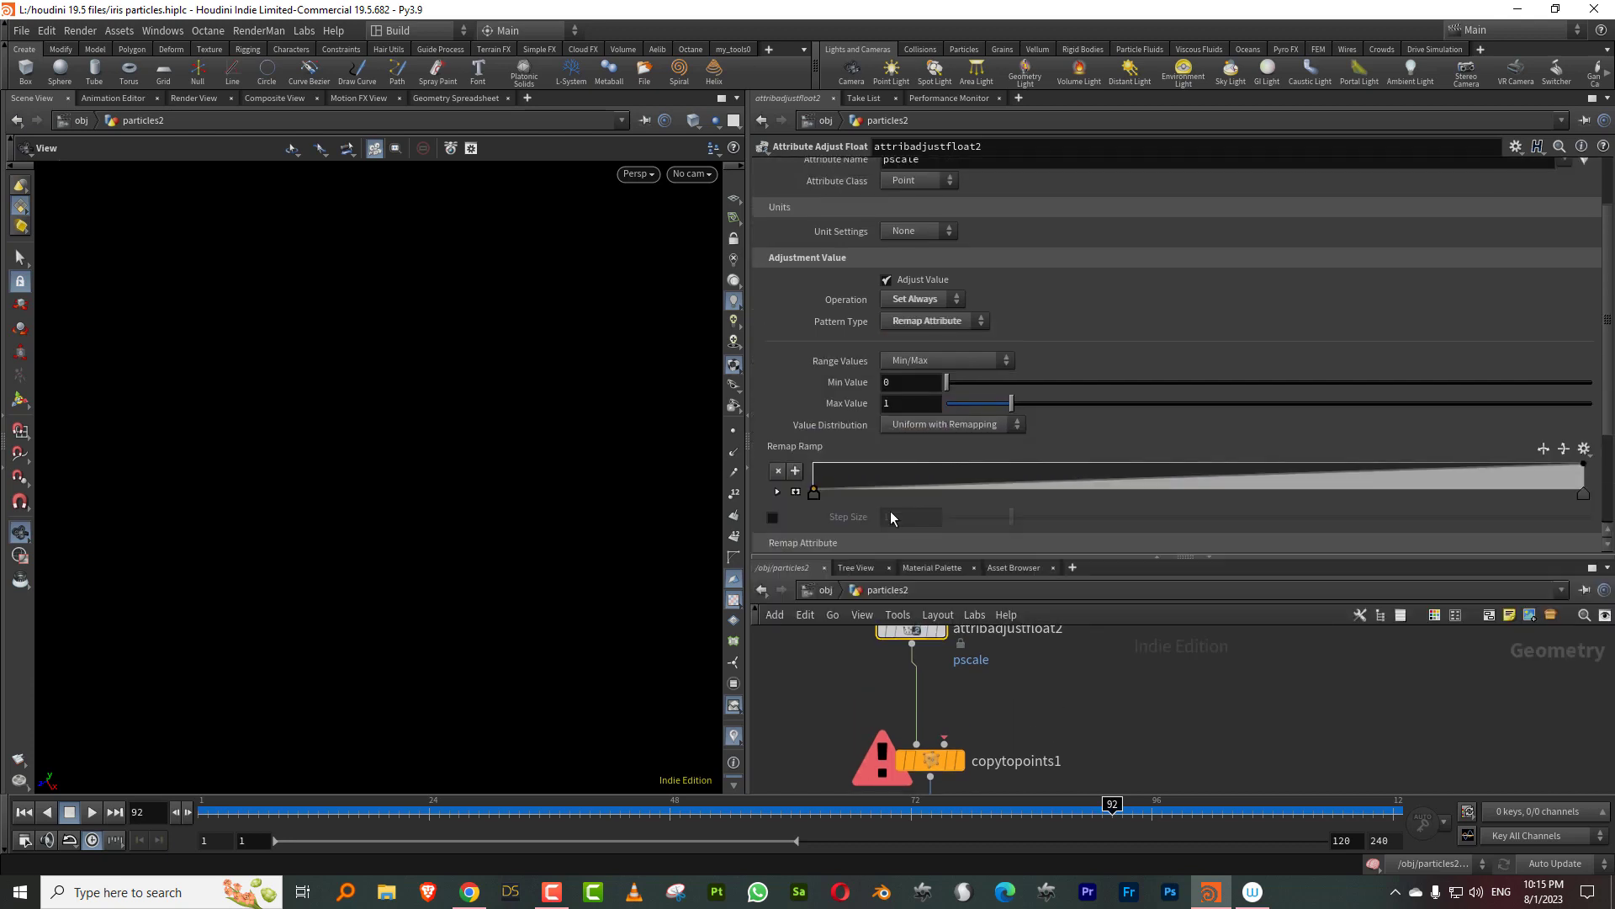
scroll(974, 419, down, 3)
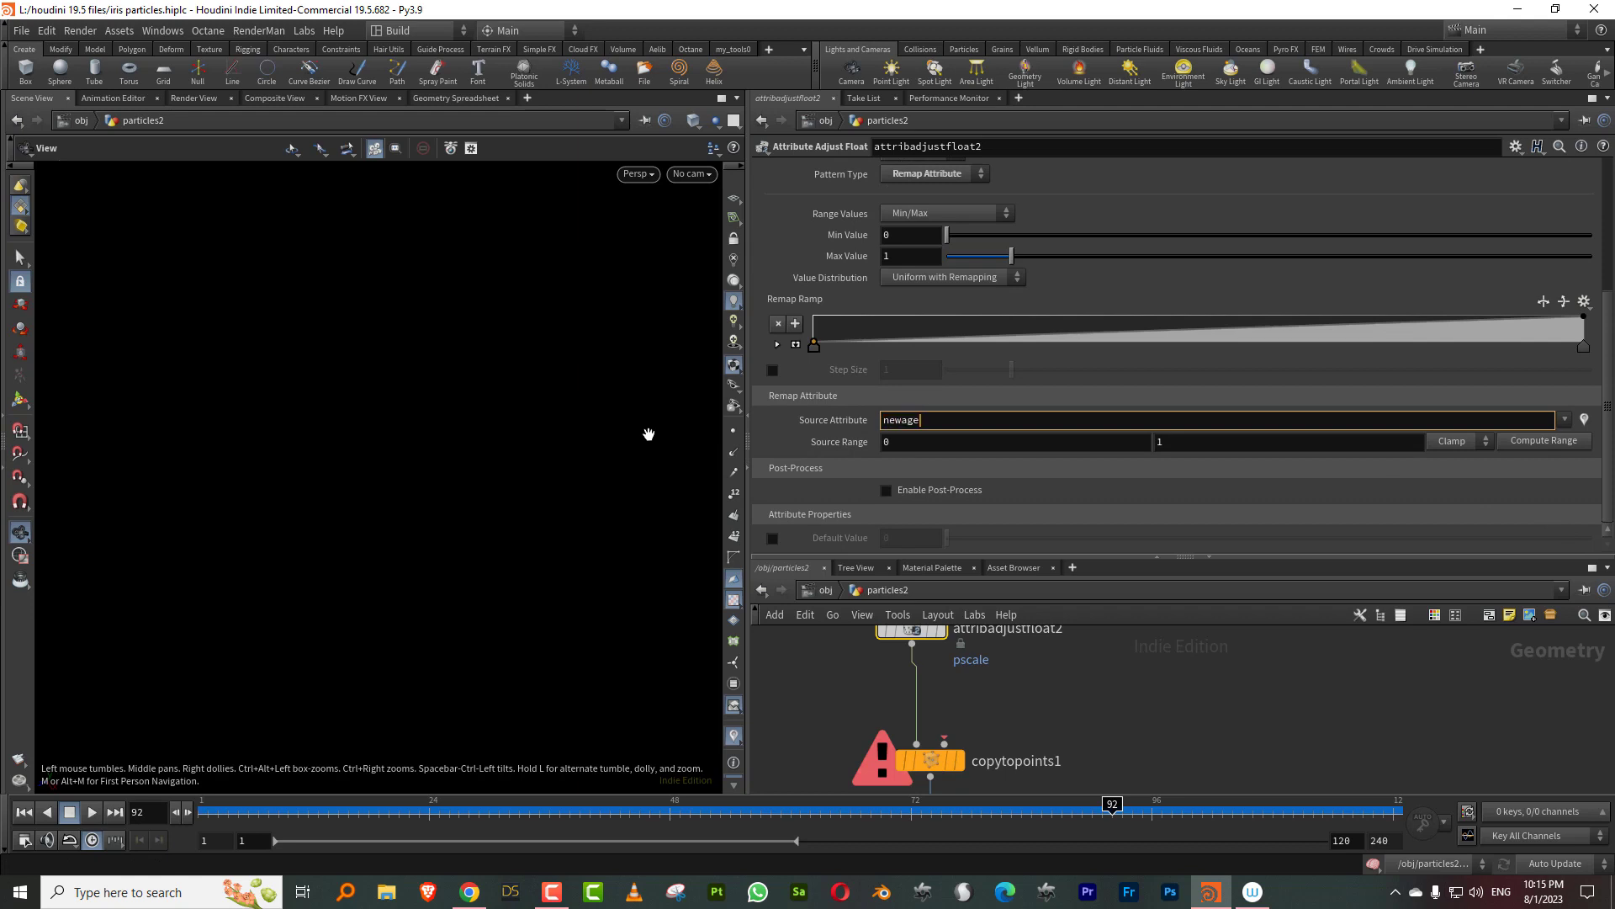
key(Return)
Step: Connect sphere1 to the first input of copytopoints1 and attribadjustfloat2 to its second input
middle_drag(1105, 576, 1105, 535)
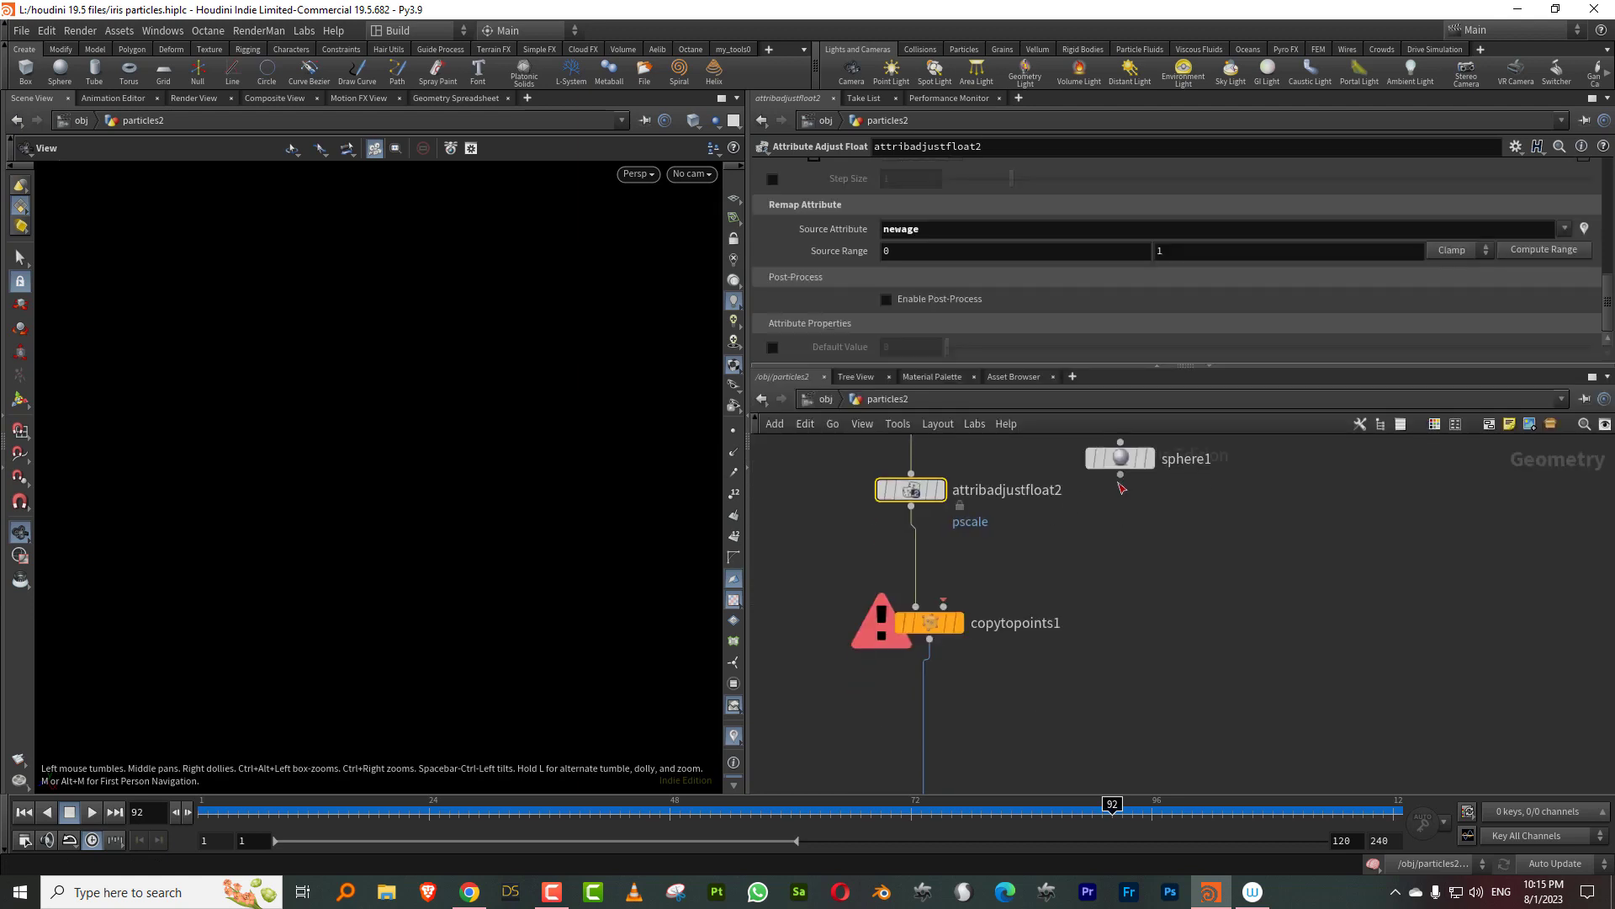
drag(1120, 476, 916, 604)
drag(912, 508, 943, 606)
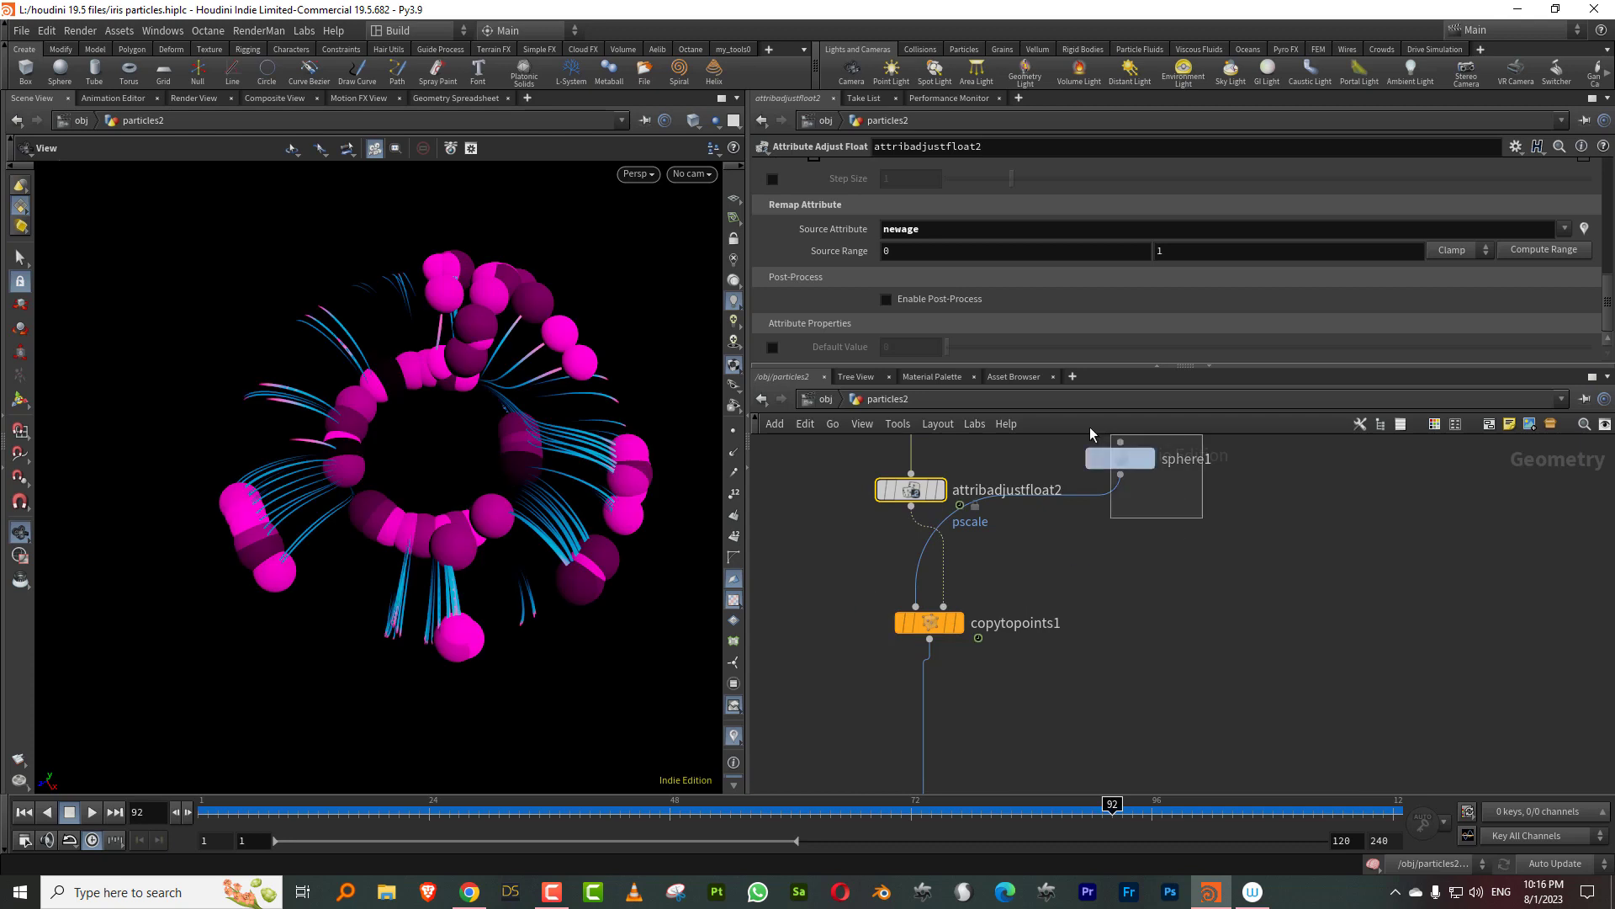
Step: Display the copytopoints1 output and play the animation from the start to inspect the sphere sizes
click(1119, 458)
click(956, 626)
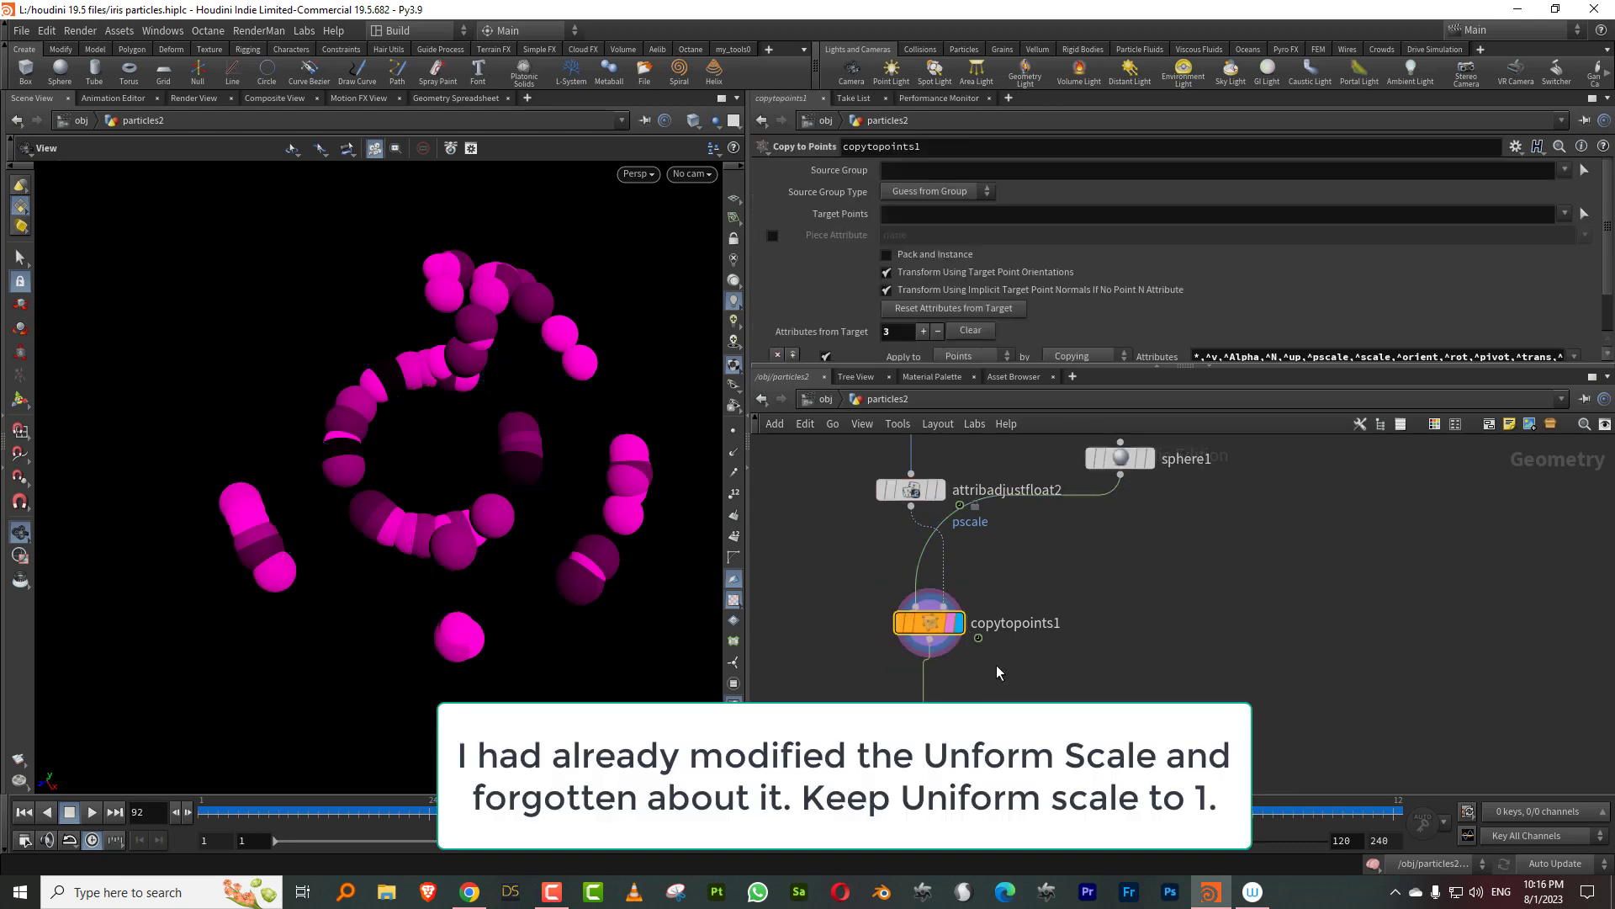
click(24, 812)
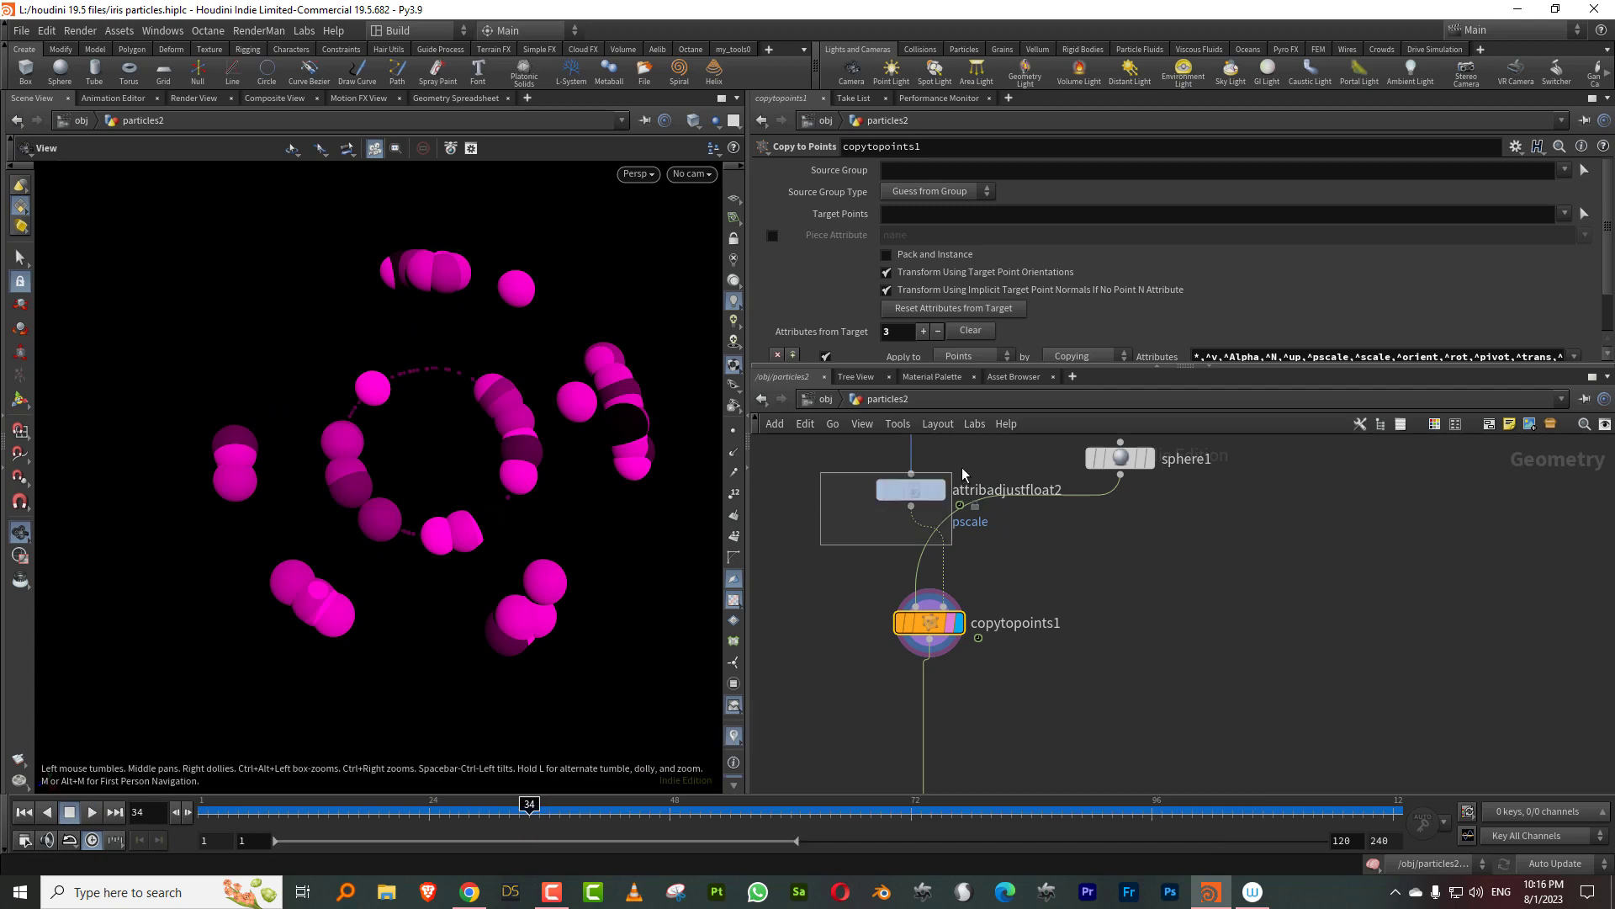
Step: Reverse the pscale remap ramp in attribadjustfloat2 and shape it to rise from zero to a peak near its start
drag(962, 467, 959, 470)
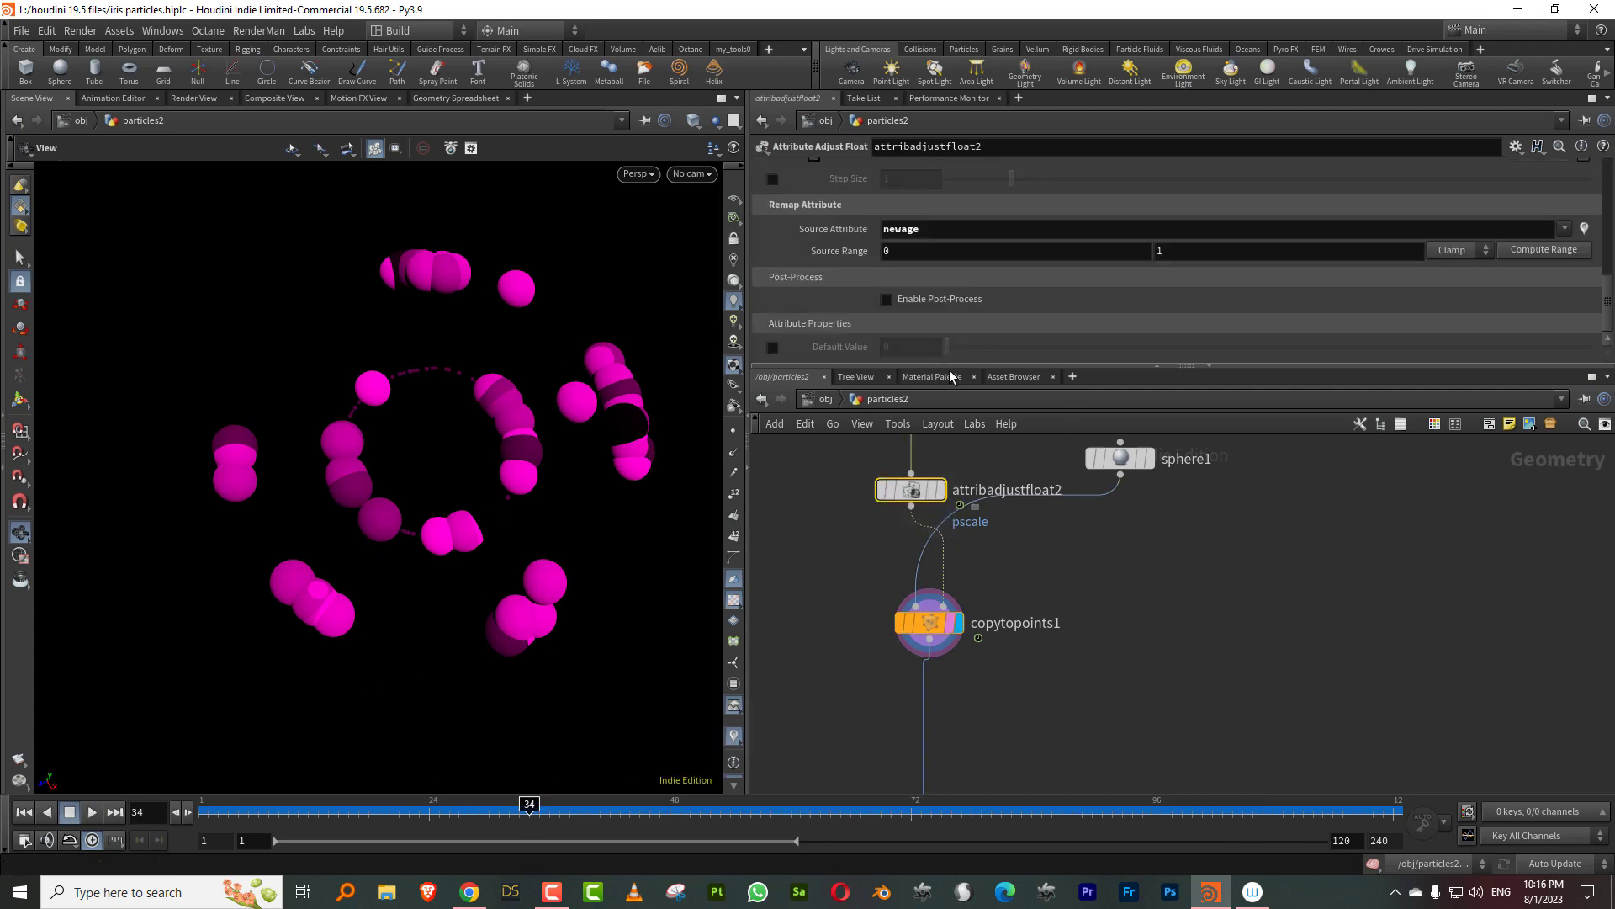
drag(937, 367, 943, 546)
click(1544, 291)
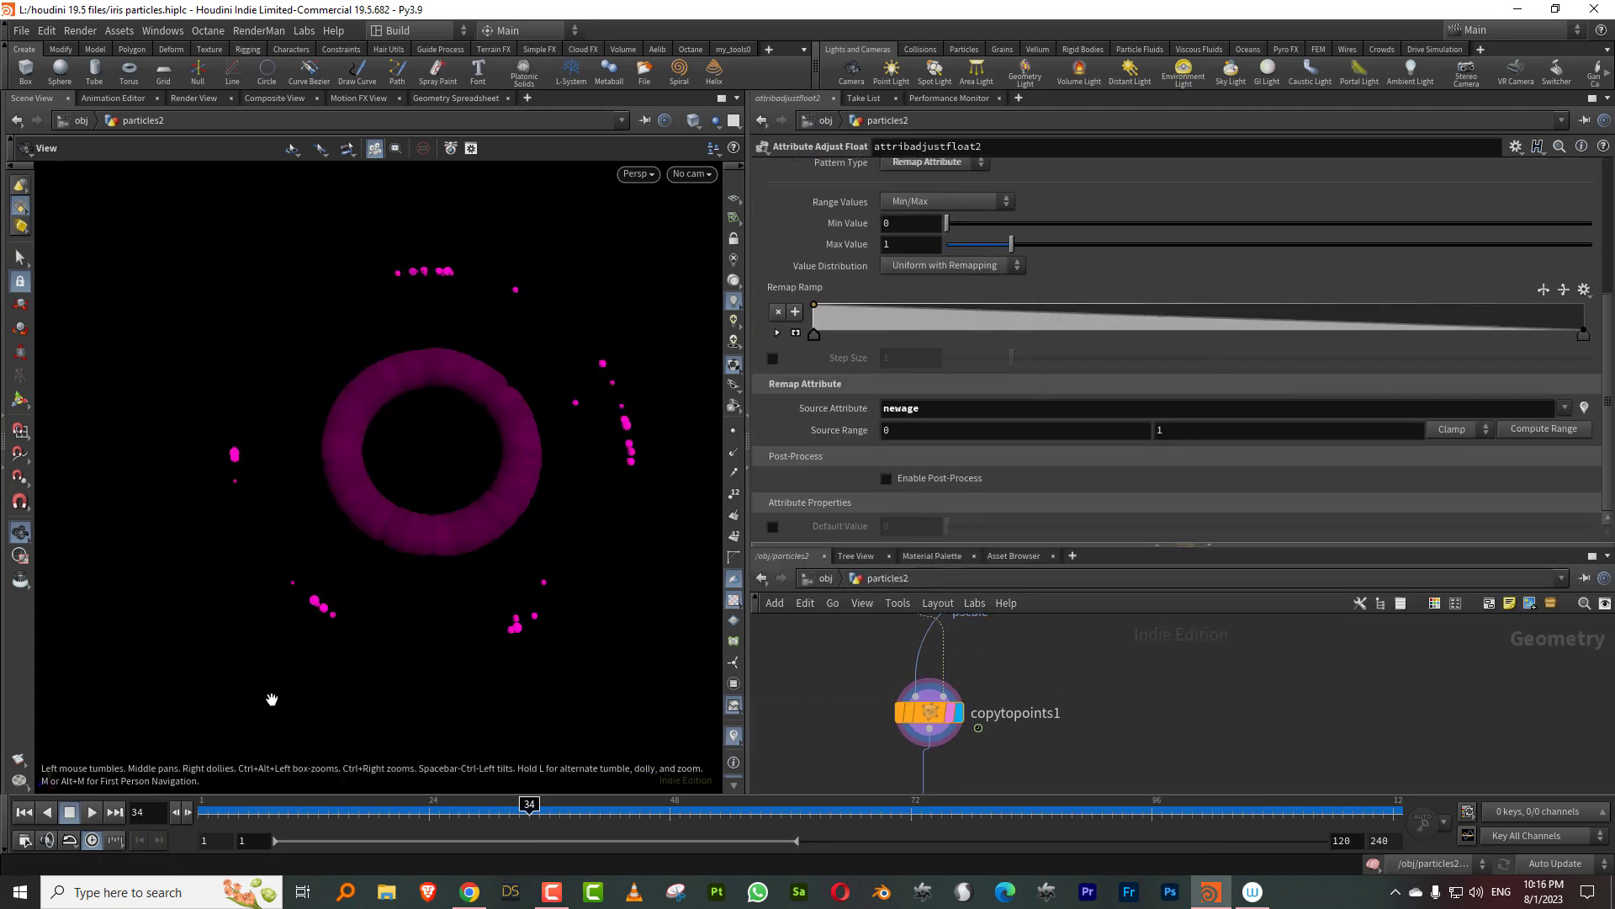
mouse_move(215, 808)
mouse_down()
mouse_move(427, 806)
mouse_move(204, 804)
mouse_up()
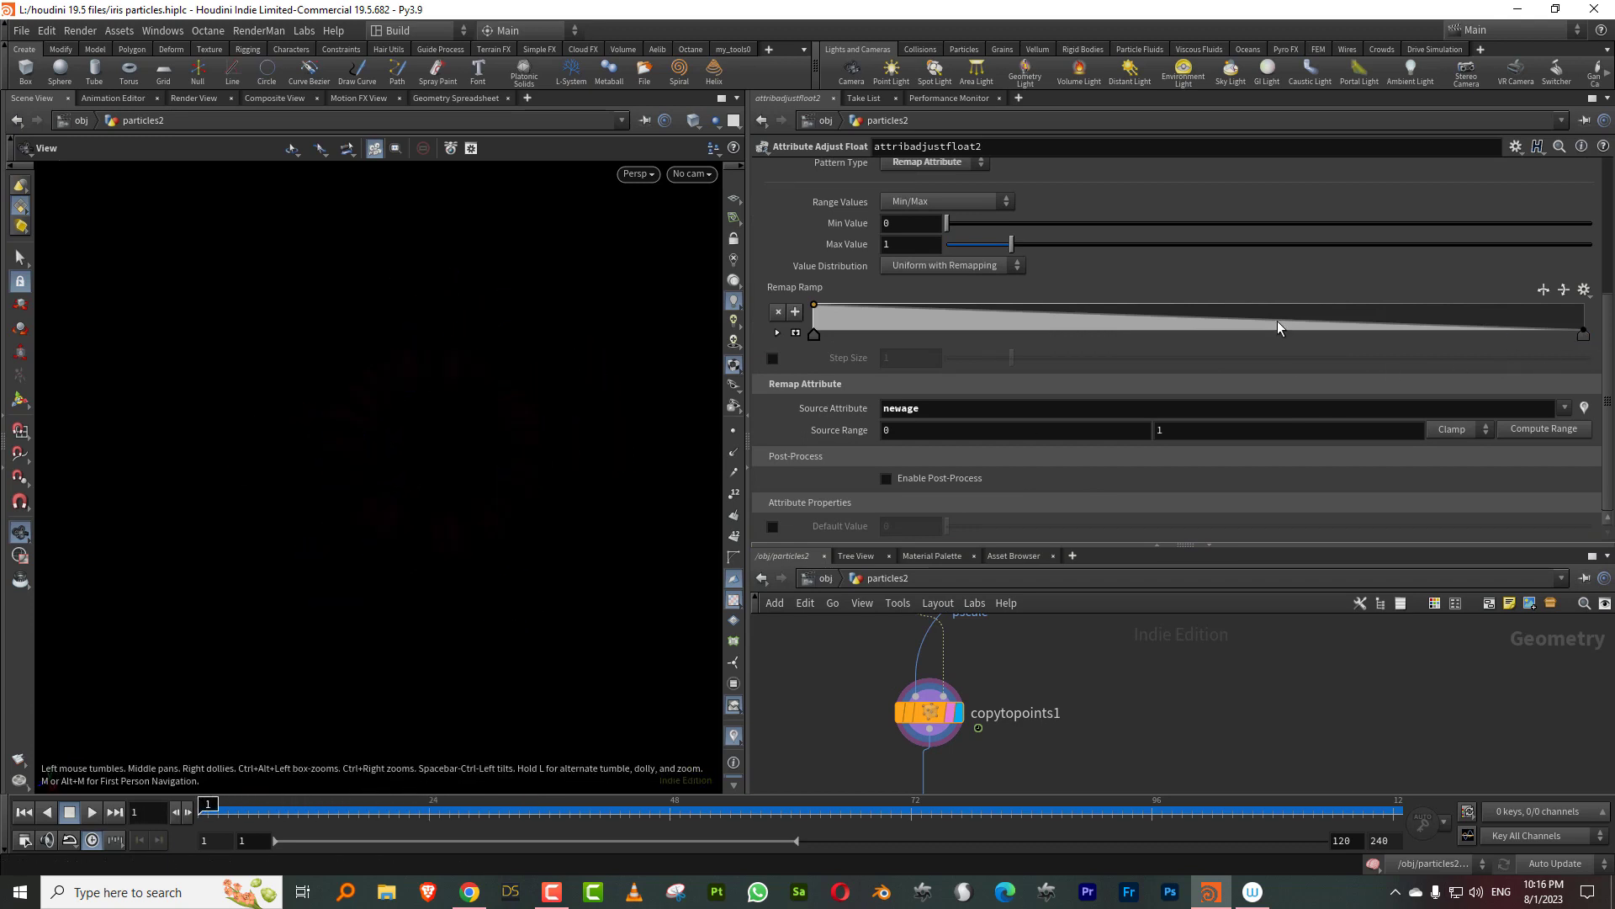
drag(814, 305, 857, 304)
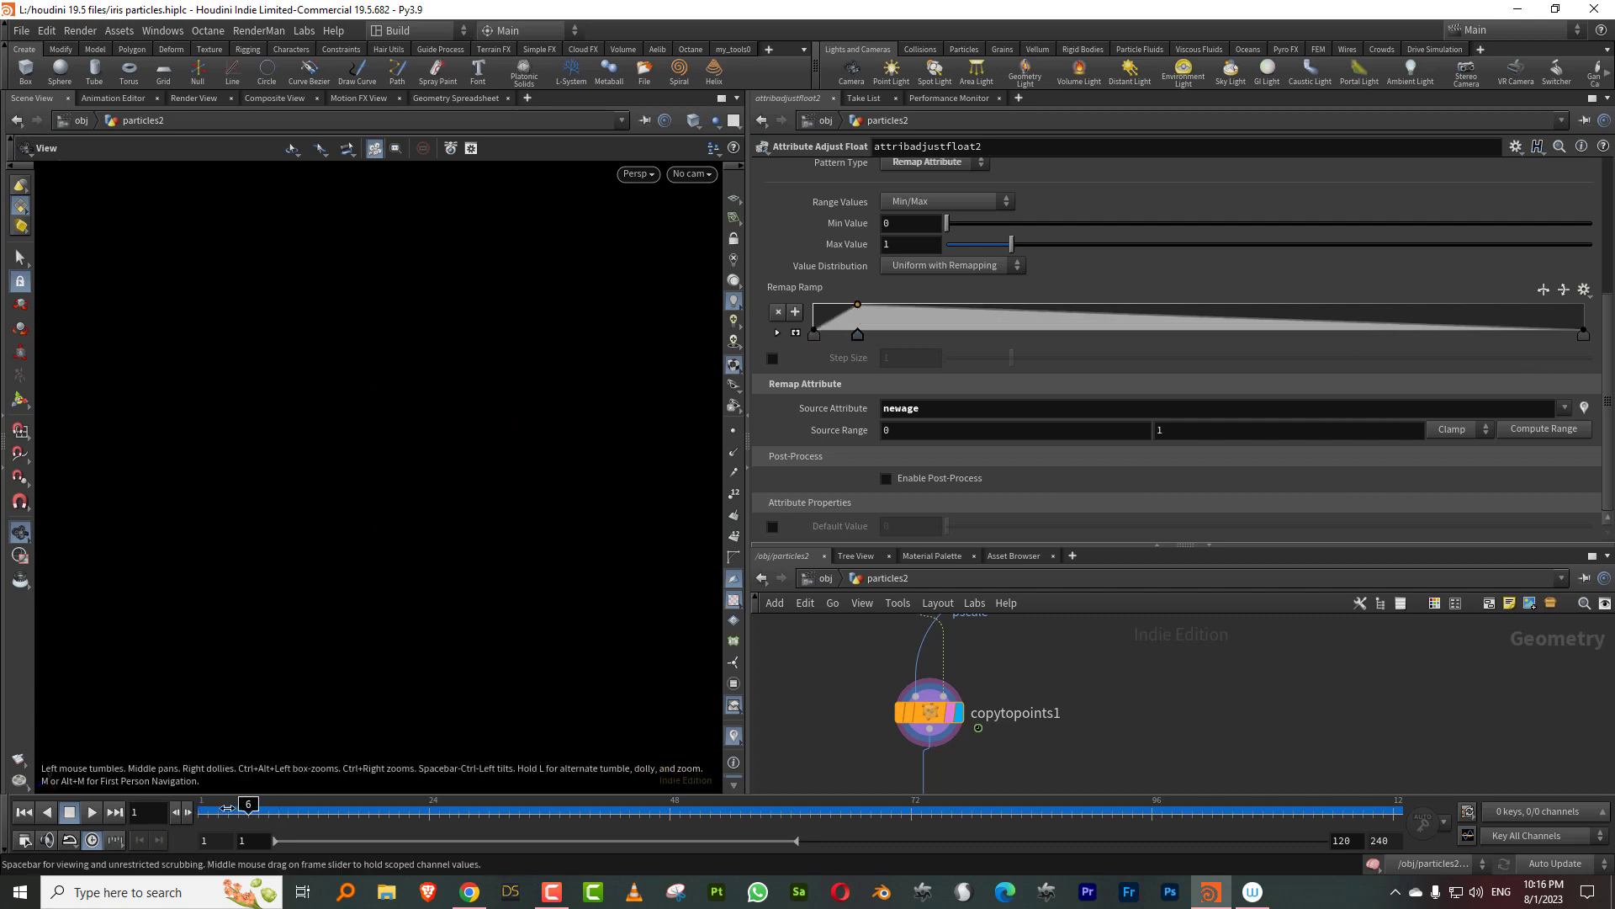
Step: Add points to the pscale remap ramp so it rises early, holds at full value and falls to zero at the end
drag(227, 808, 380, 782)
drag(857, 334, 902, 338)
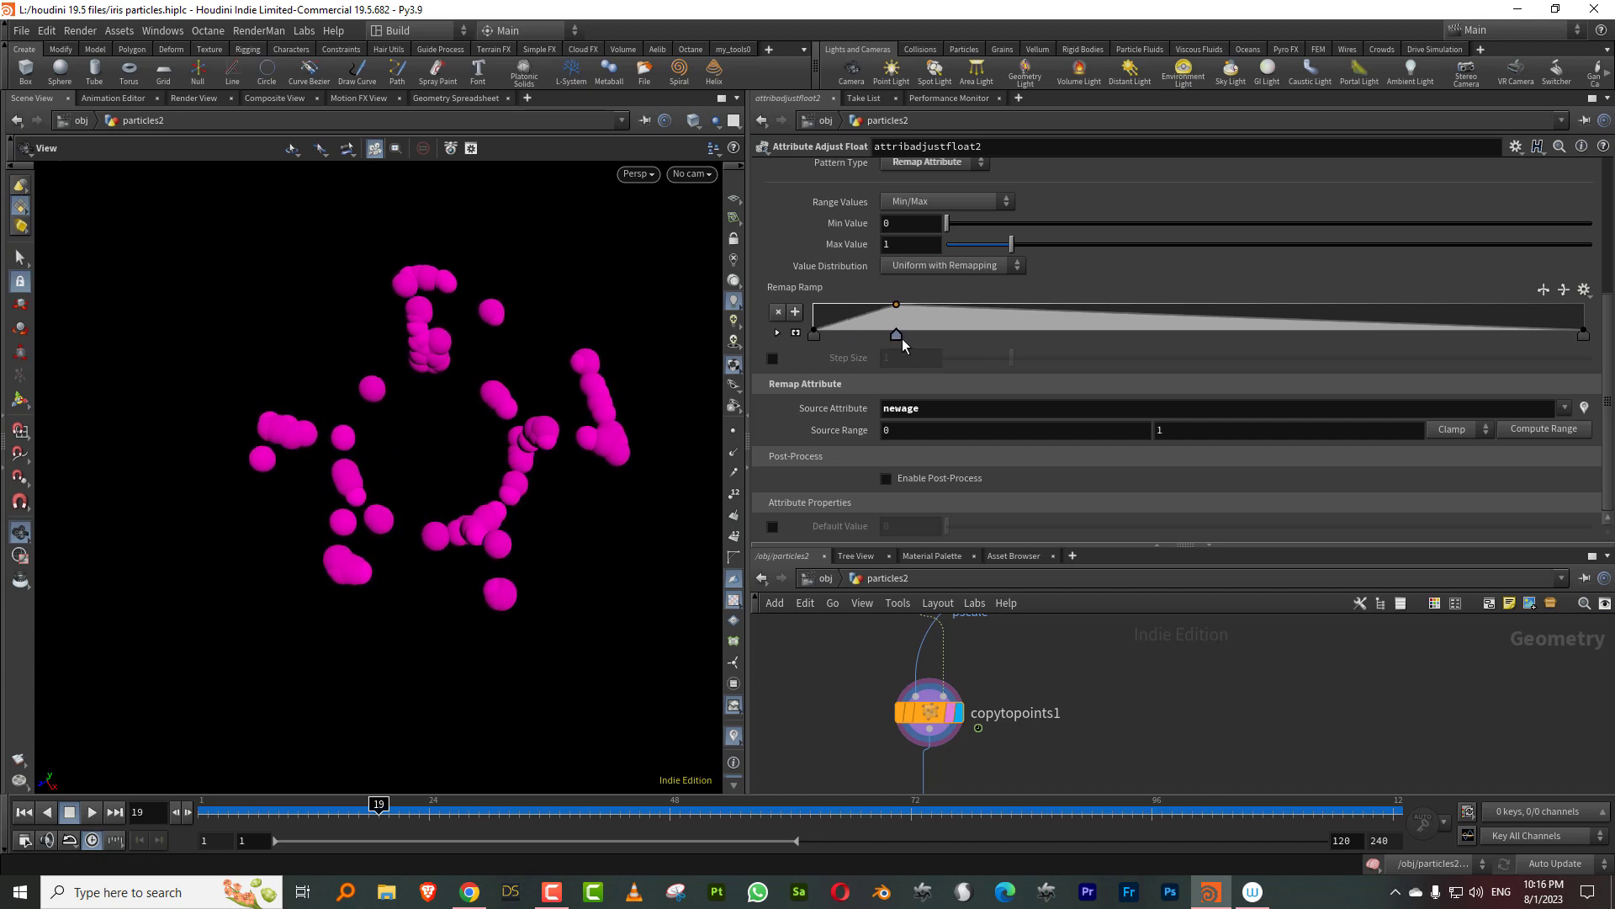
drag(220, 806, 519, 804)
drag(1346, 324, 1349, 305)
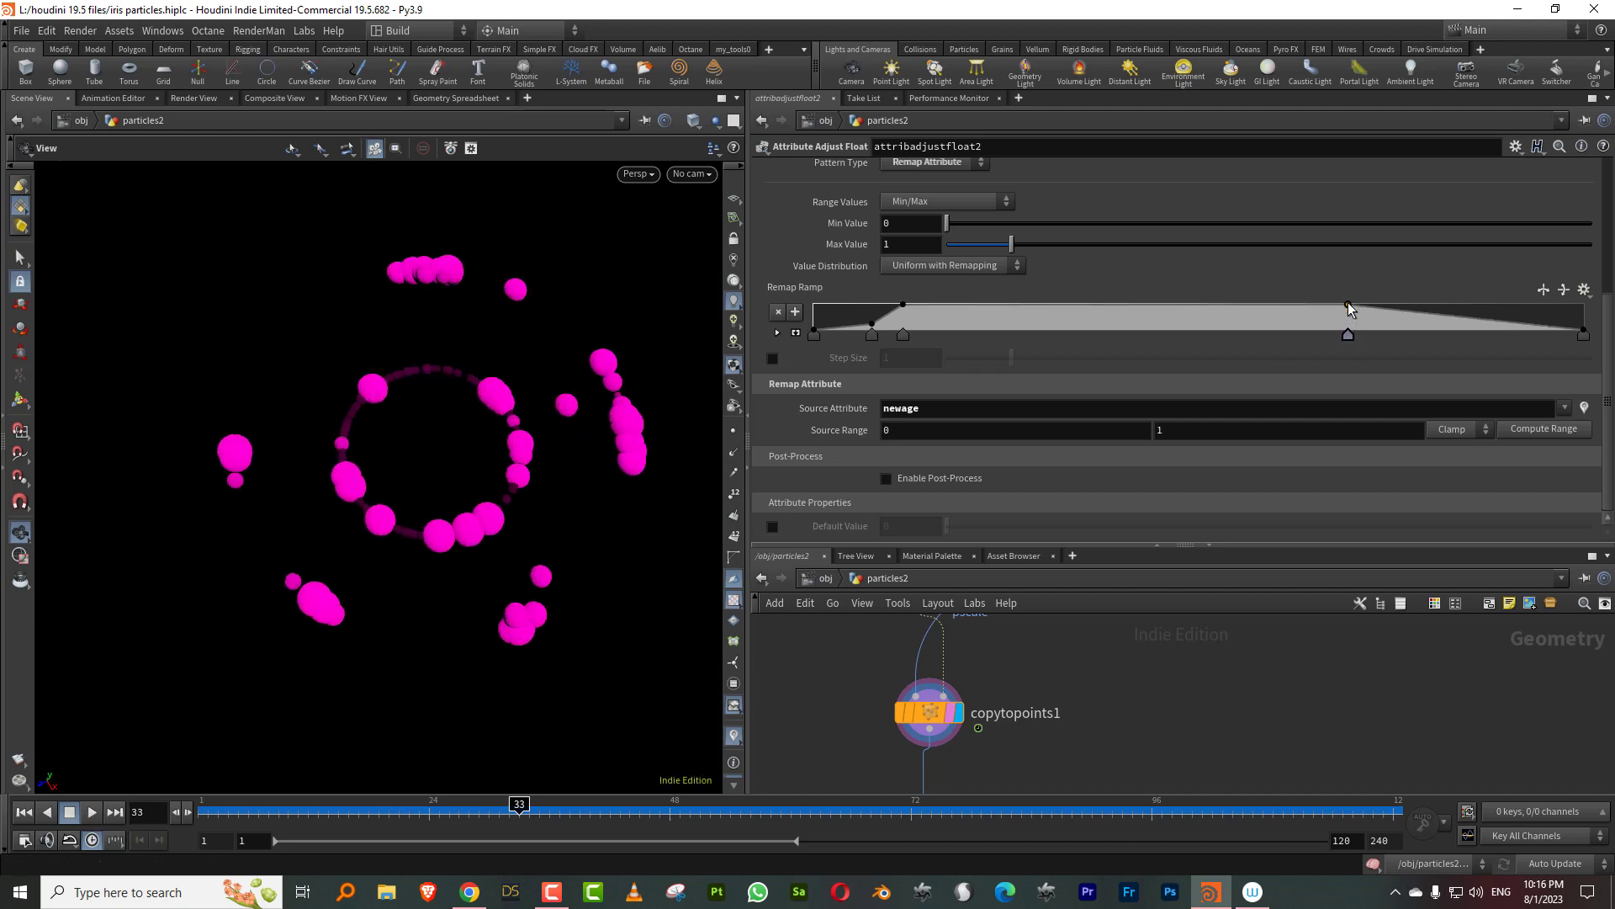
Step: Set the pscale adjustment's Max Value to 0.16 and play the animation from the start to check the sphere sizes
drag(257, 808, 529, 805)
drag(1011, 245, 977, 254)
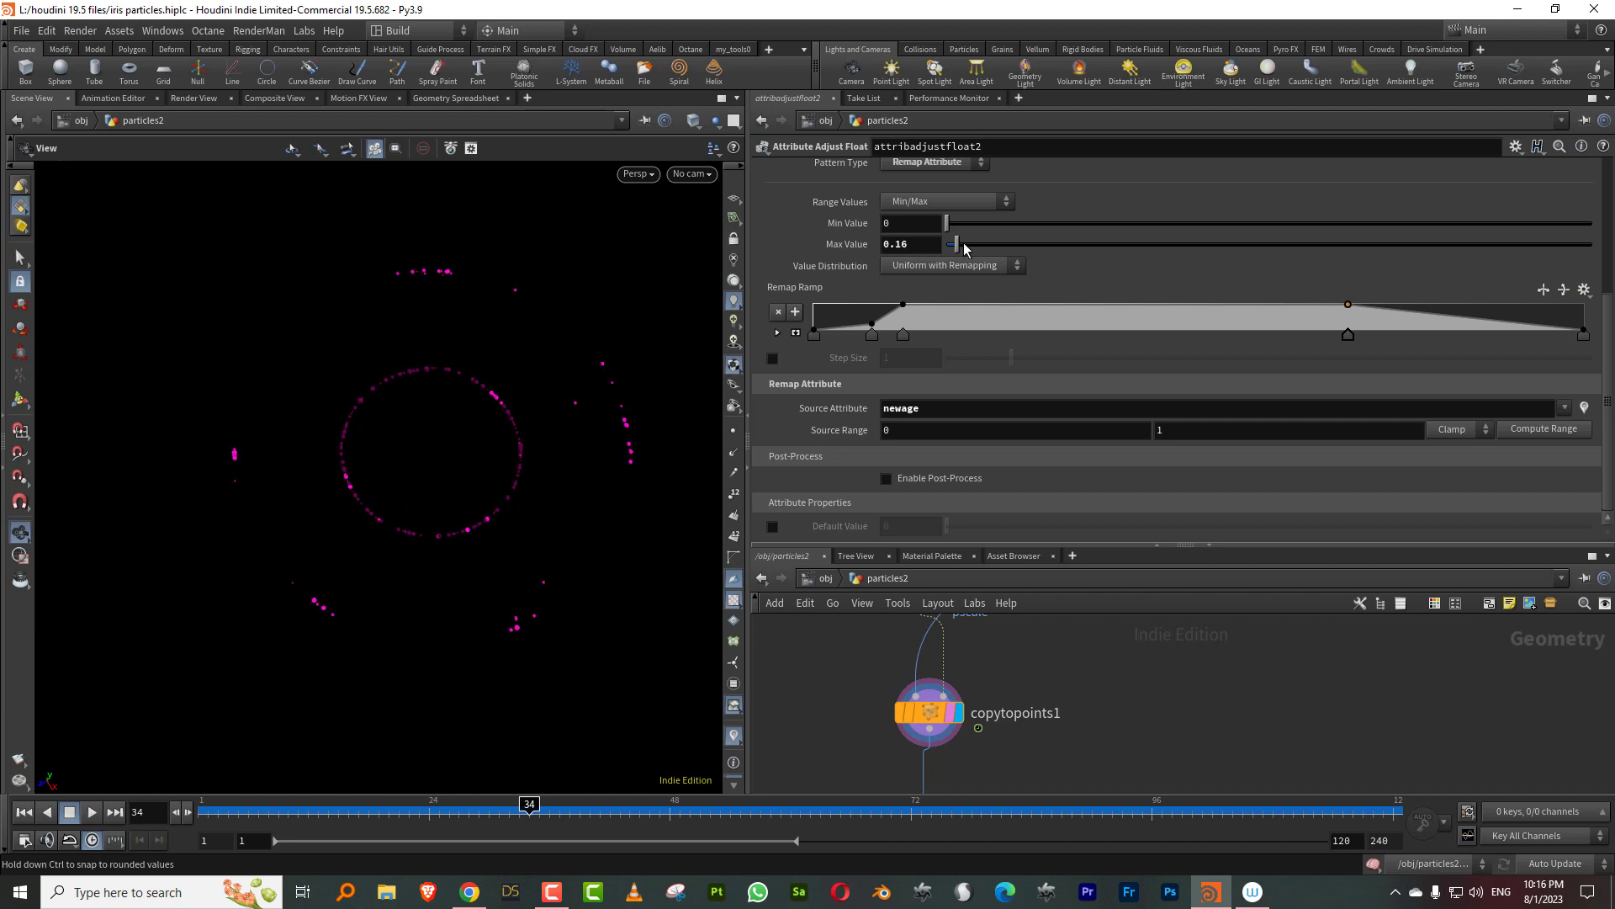
click(24, 812)
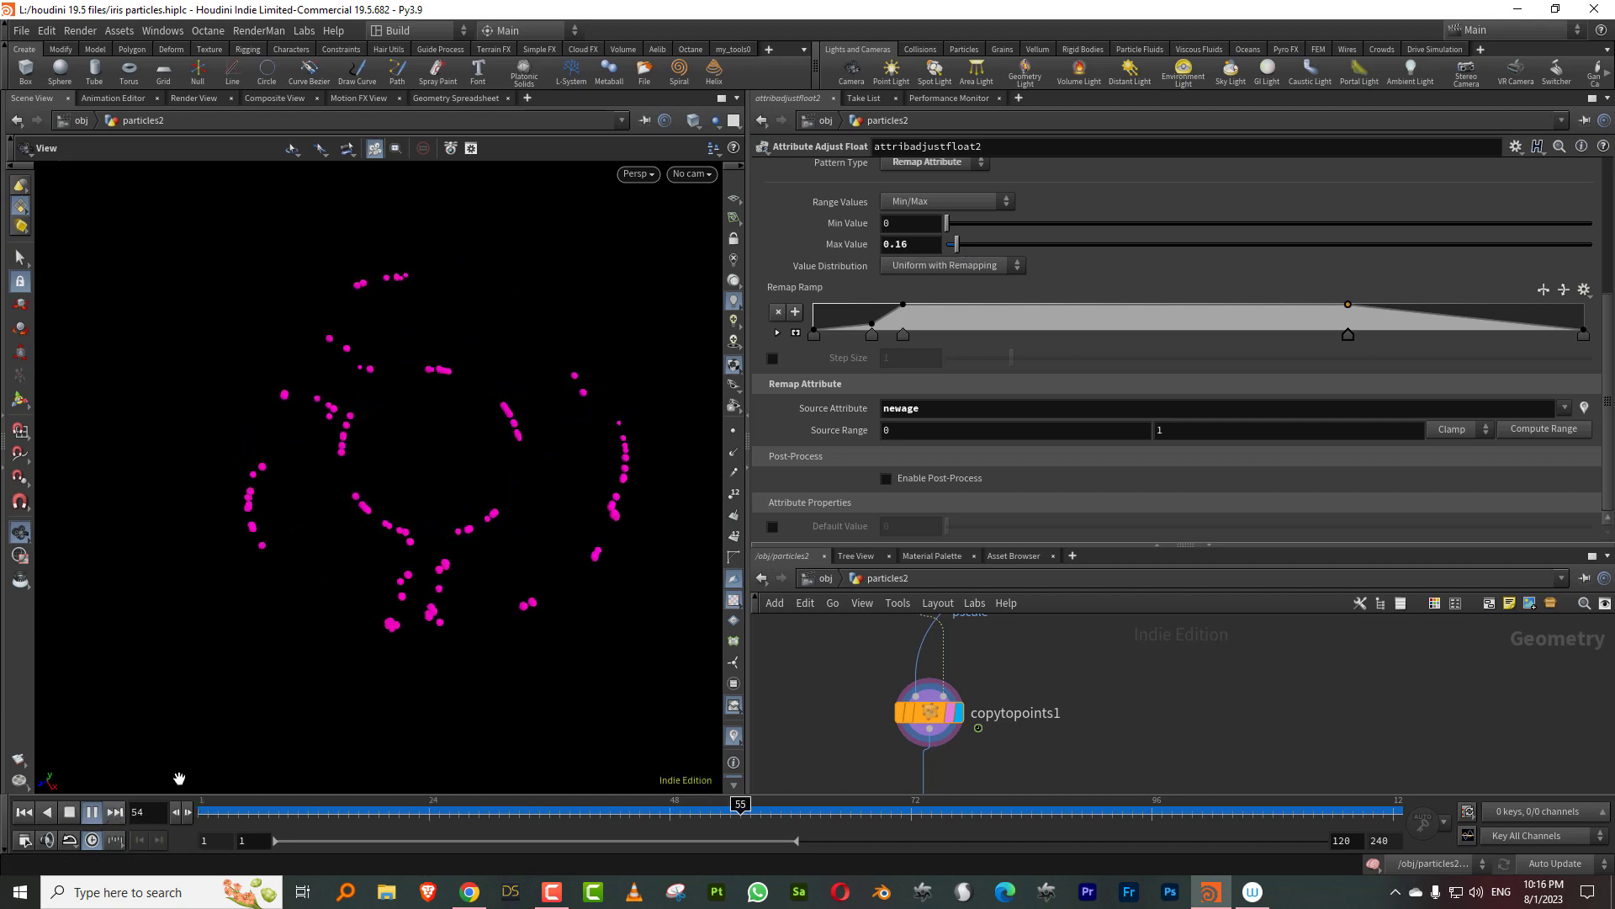
Step: Display merge1 in the network, stop the playback and inspect the combined trails and spheres from a lower angle
drag(1028, 545, 1059, 257)
middle_drag(1082, 380, 1158, 219)
click(1021, 556)
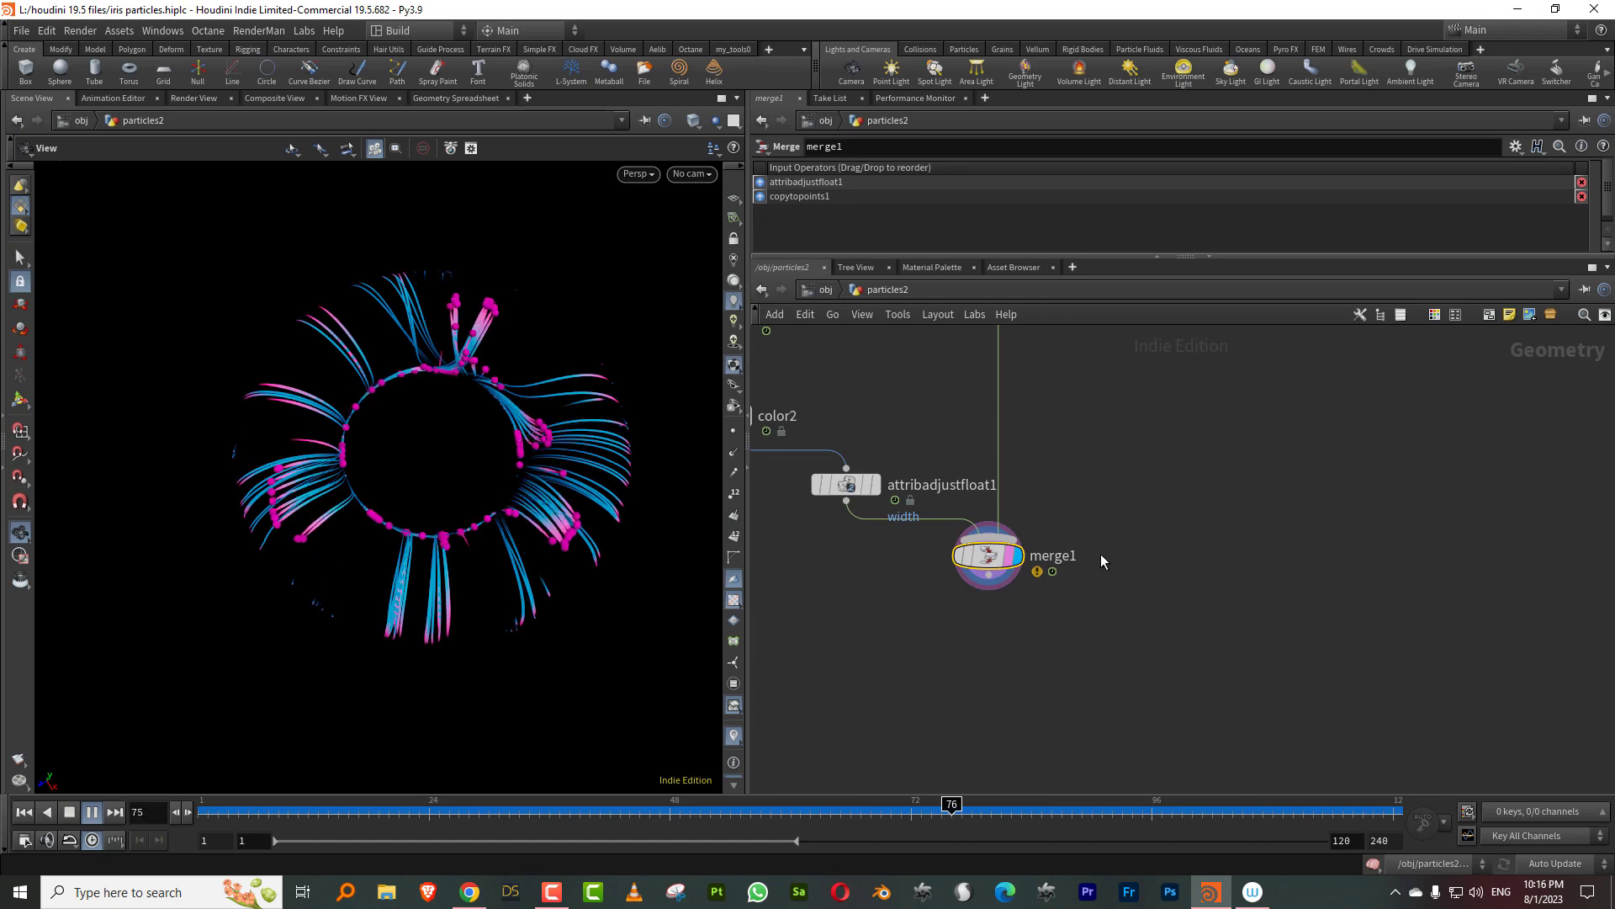
click(92, 812)
scroll(1028, 688, down, 5)
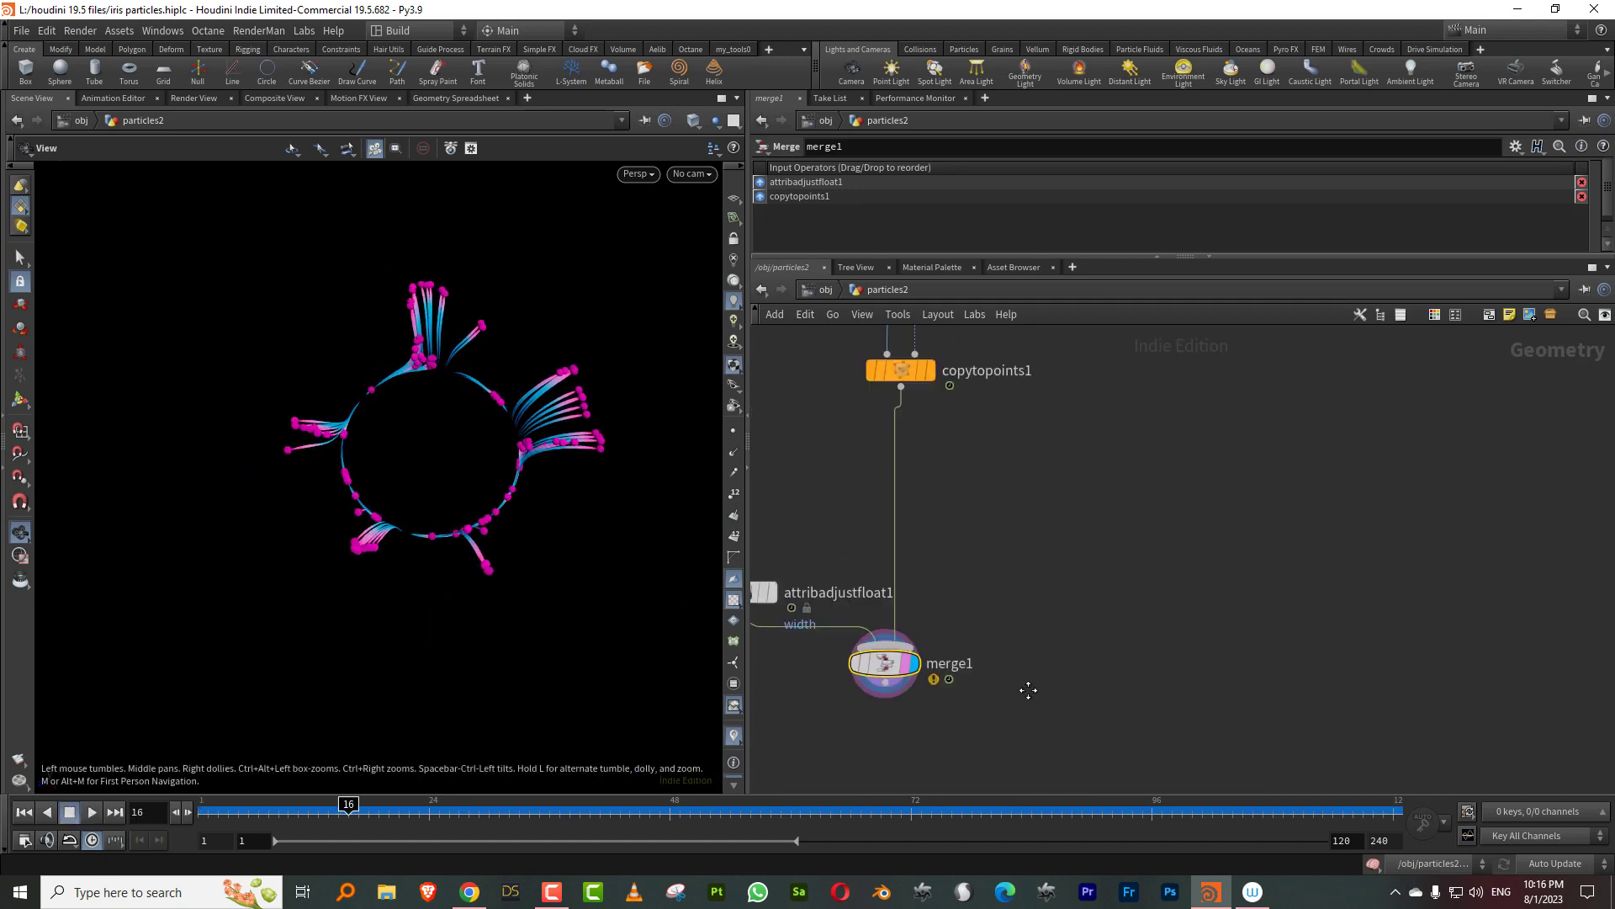
drag(508, 398, 515, 360)
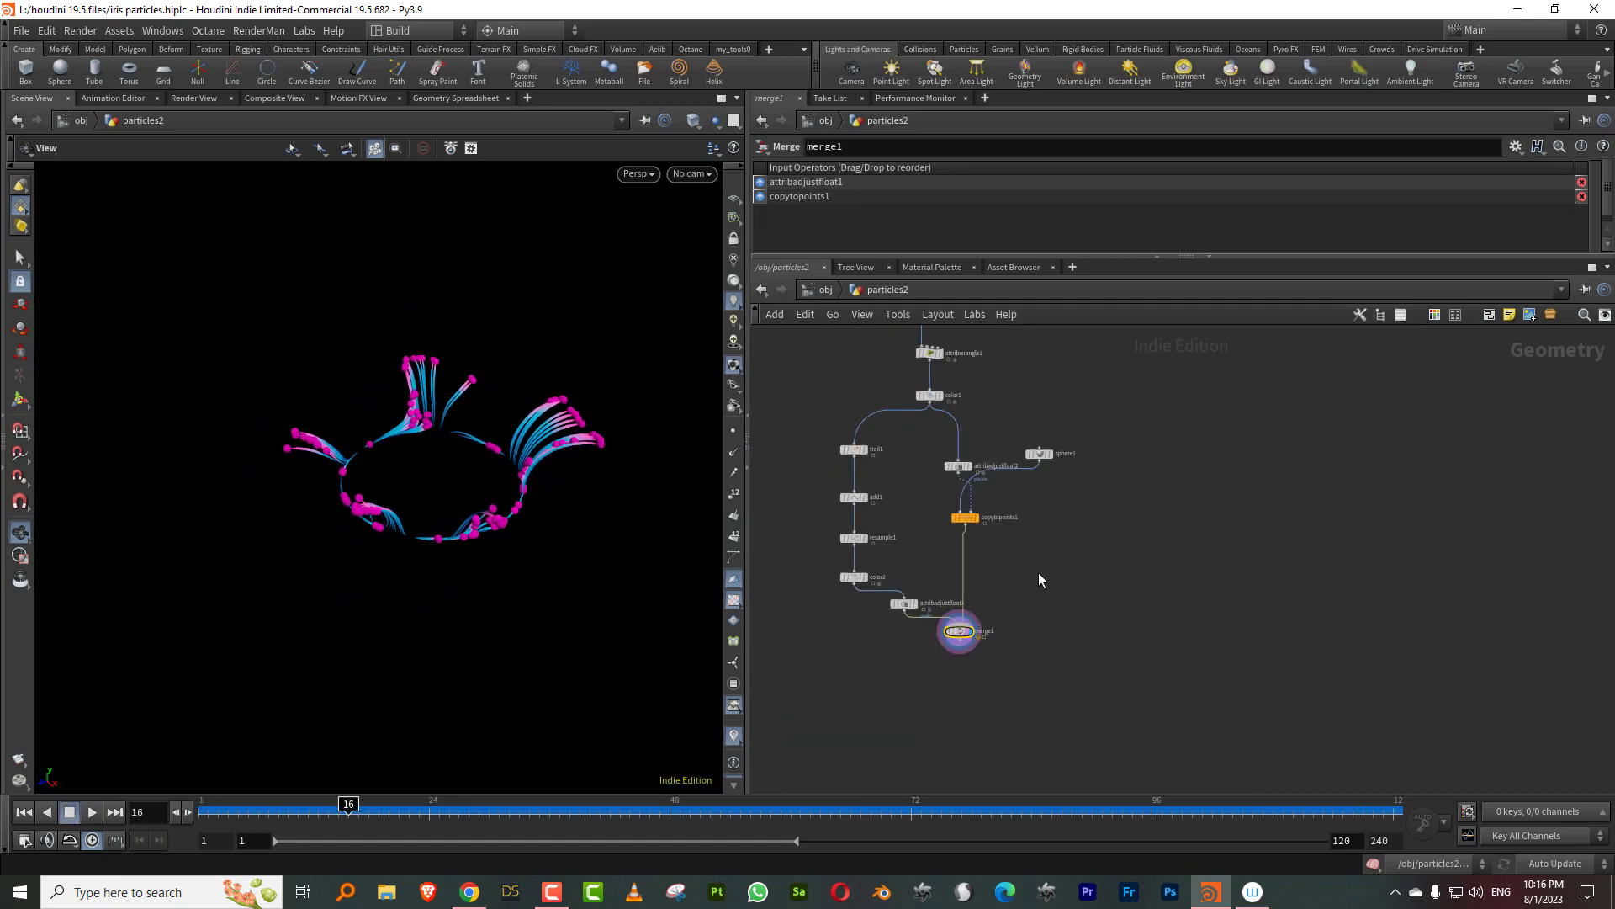
Step: Add a Color node in the free space beside the particle network and connect the sweep1 output to it
middle_drag(1099, 503, 966, 577)
scroll(968, 576, down, 3)
middle_drag(992, 507, 967, 462)
scroll(949, 492, up, 4)
key(Tab)
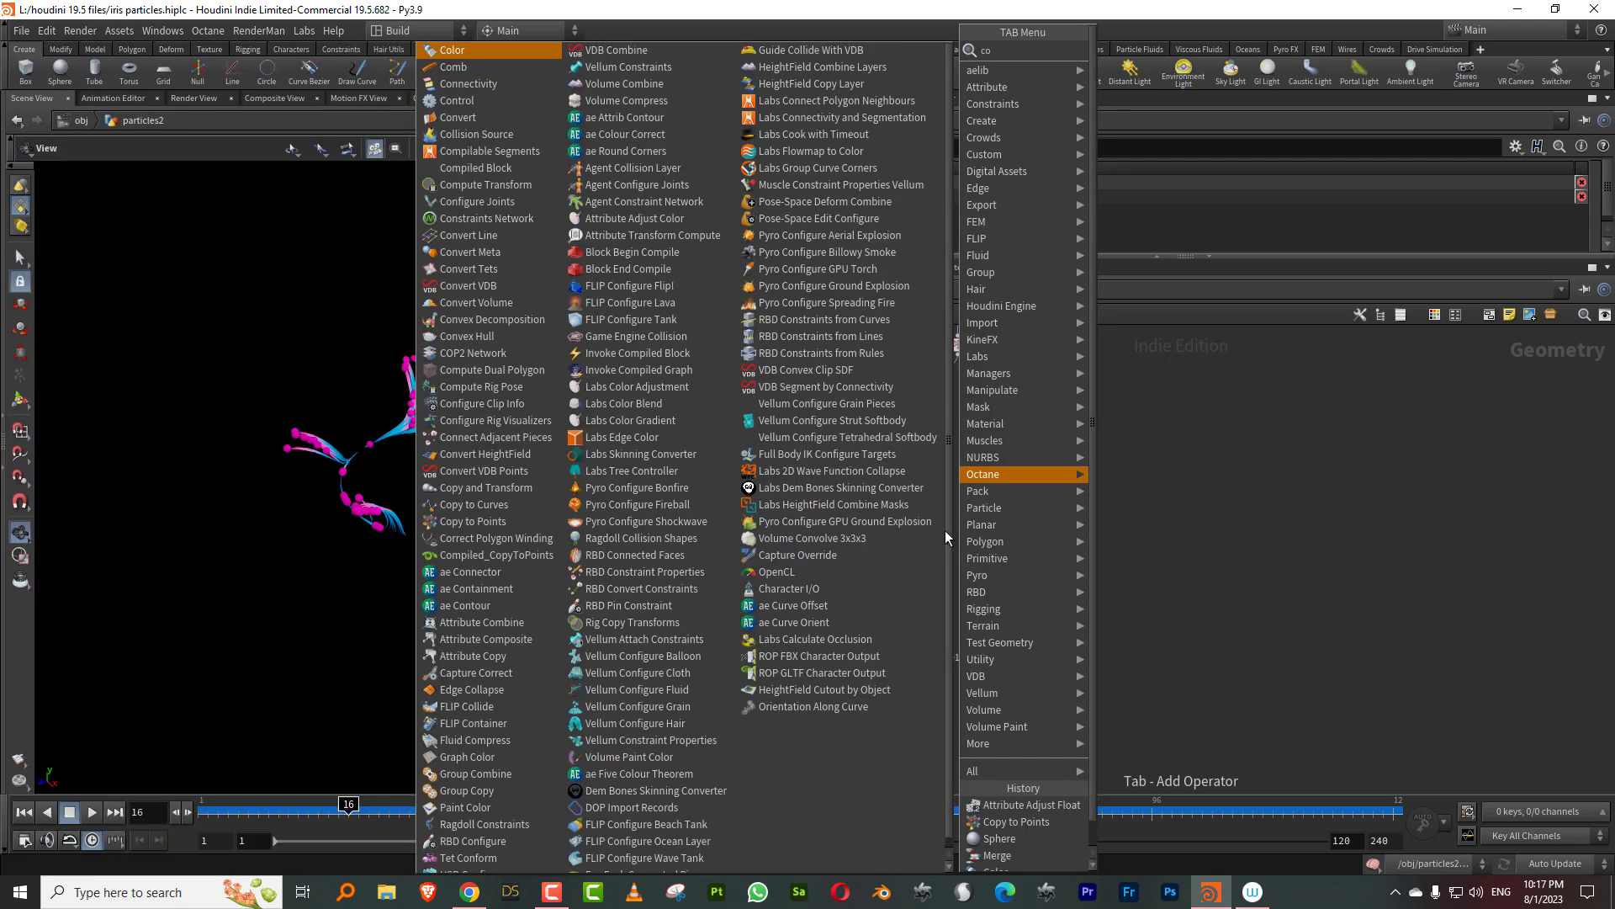
text(color)
key(Return)
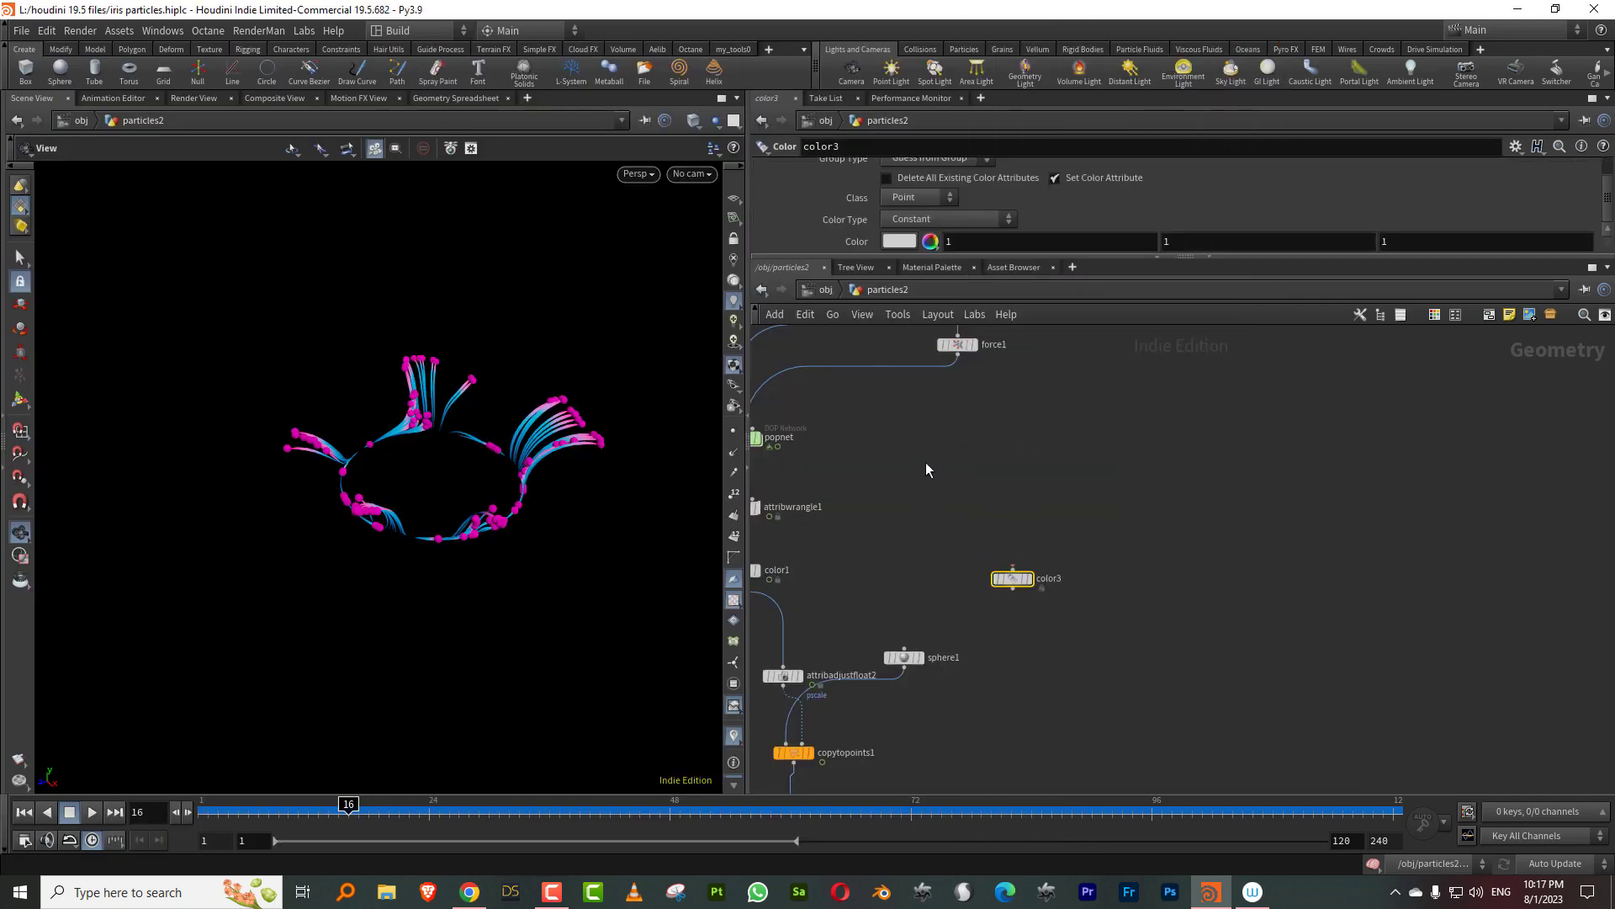
click(1013, 579)
click(879, 402)
click(1093, 656)
middle_drag(1178, 624, 1170, 618)
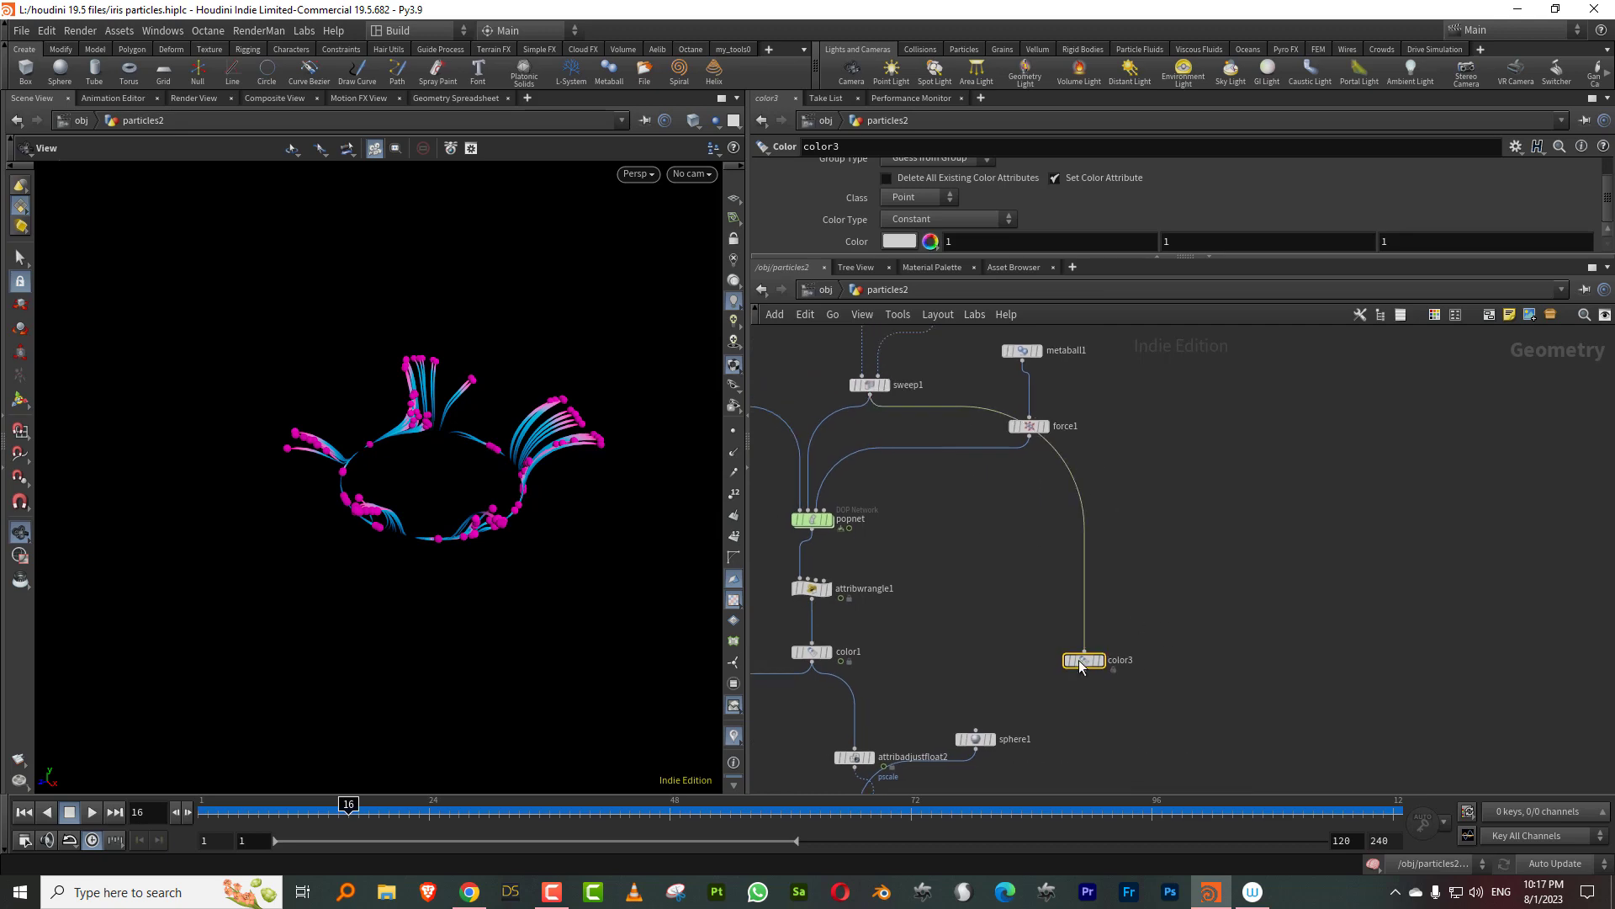
Step: Set the color3 colour to black (0, 0, 0)
click(899, 242)
click(469, 131)
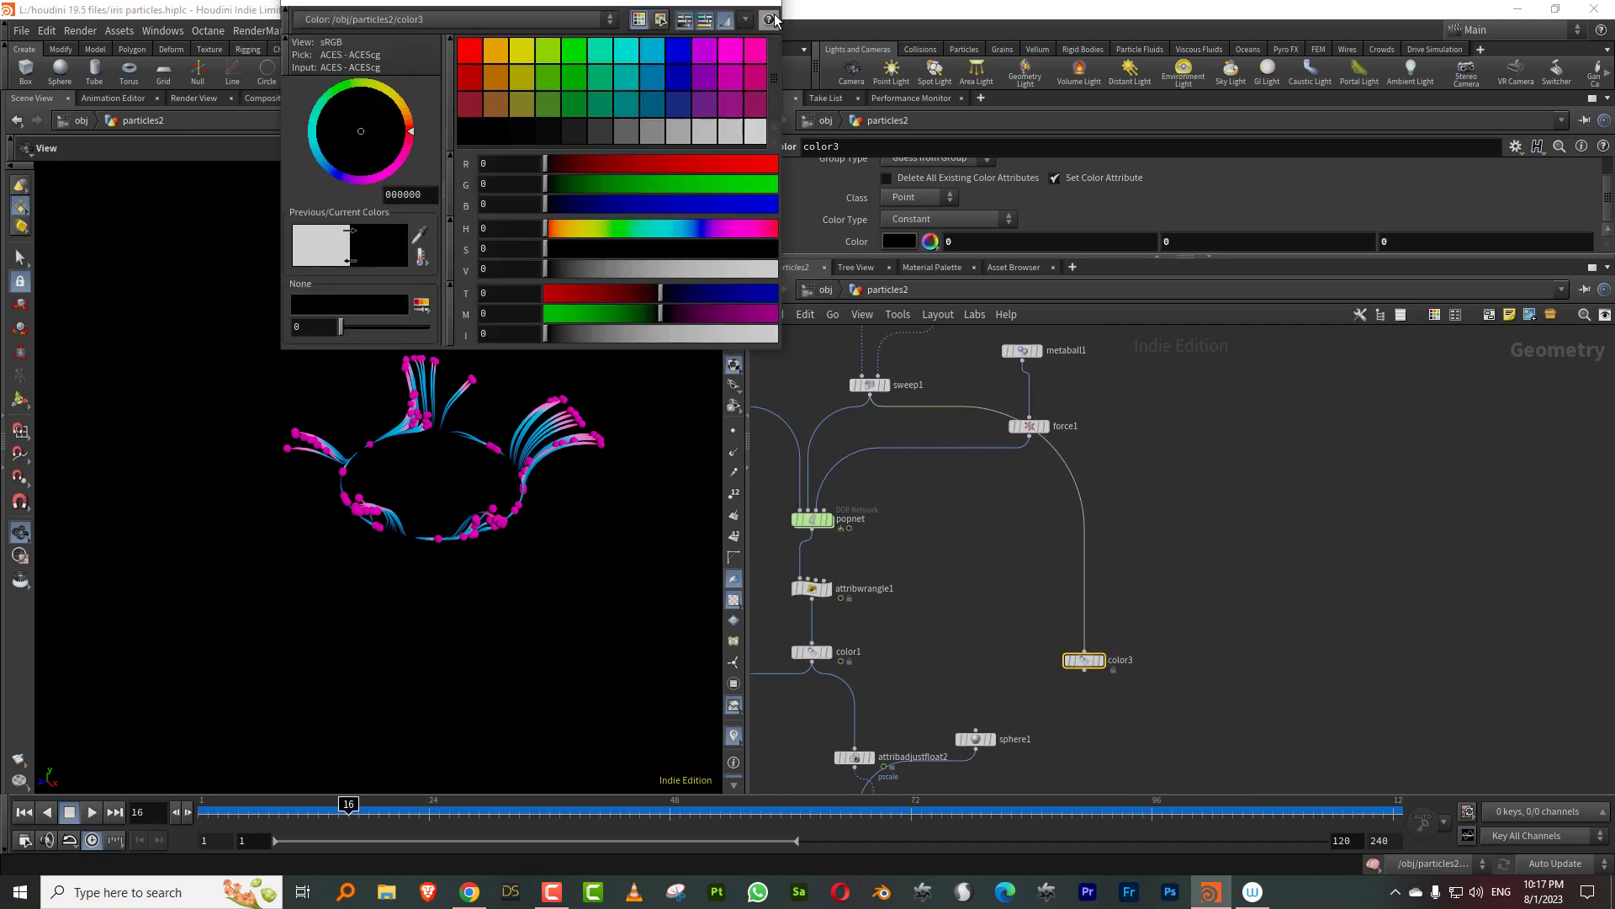
click(775, 20)
Step: Insert a Peak node between sweep1 and color3 and set its Distance to -0.005
middle_drag(1125, 519, 1139, 501)
key(Tab)
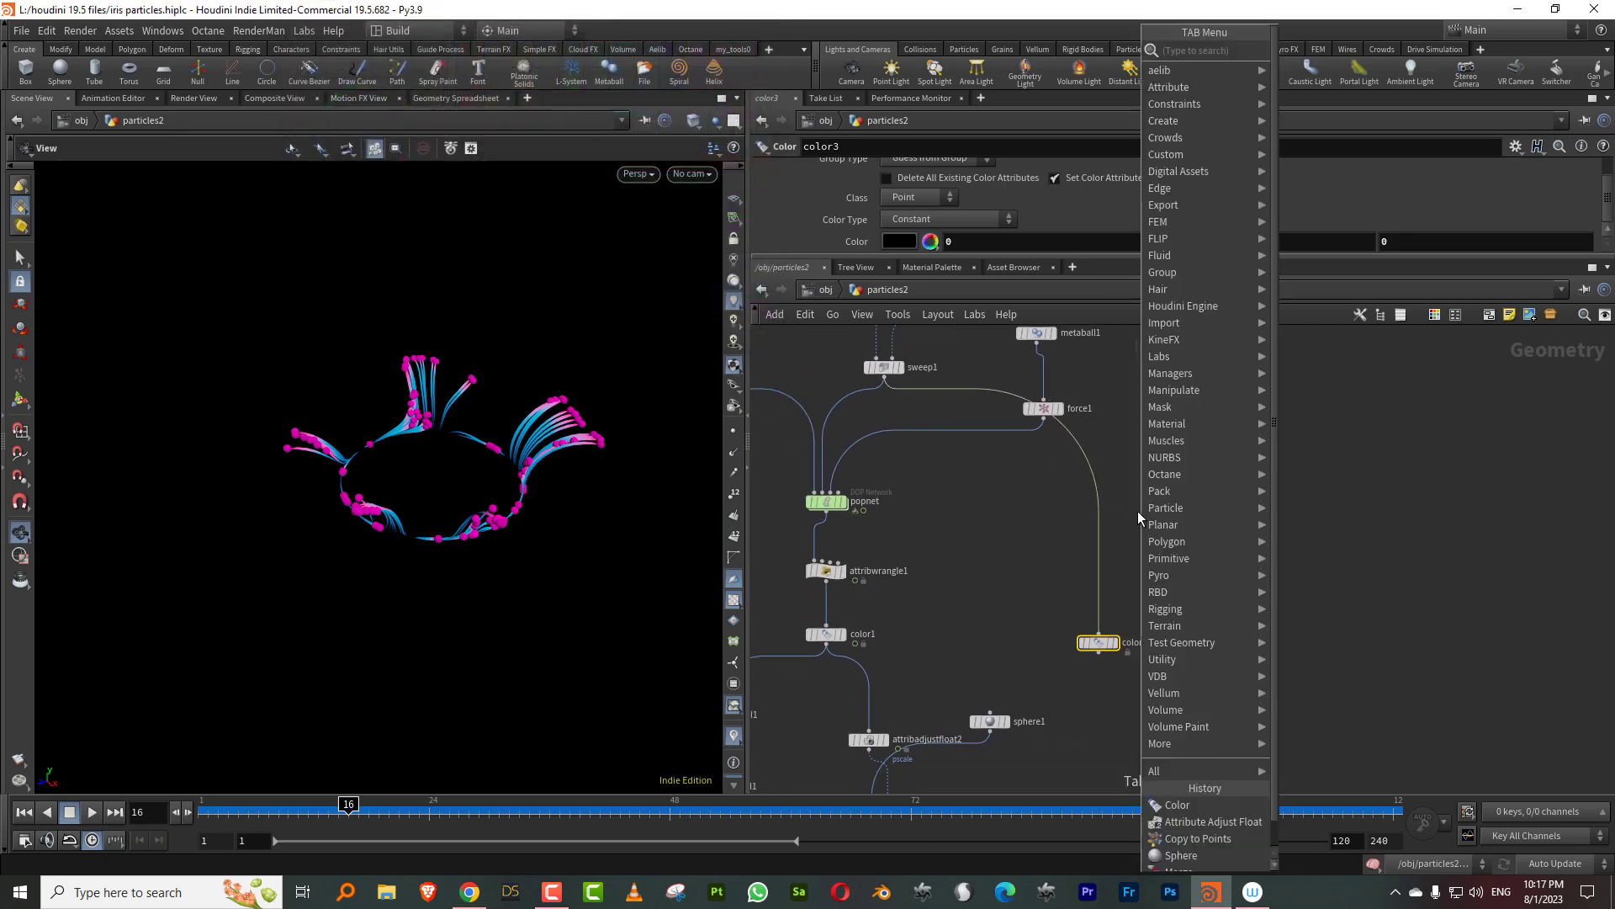
text(peak)
key(Return)
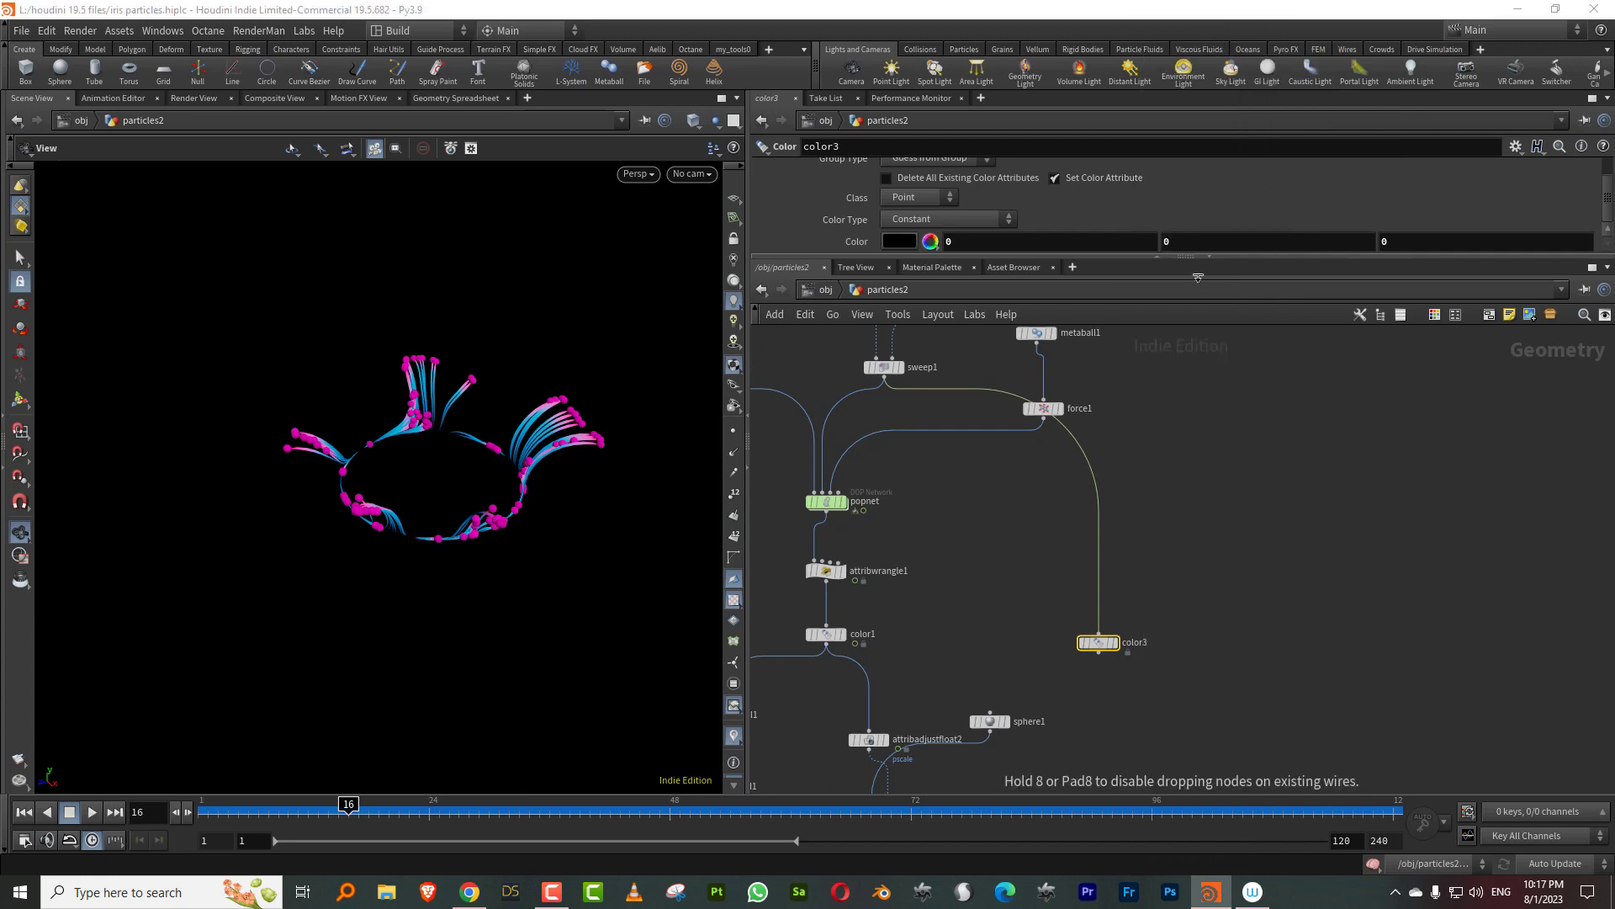
click(1102, 543)
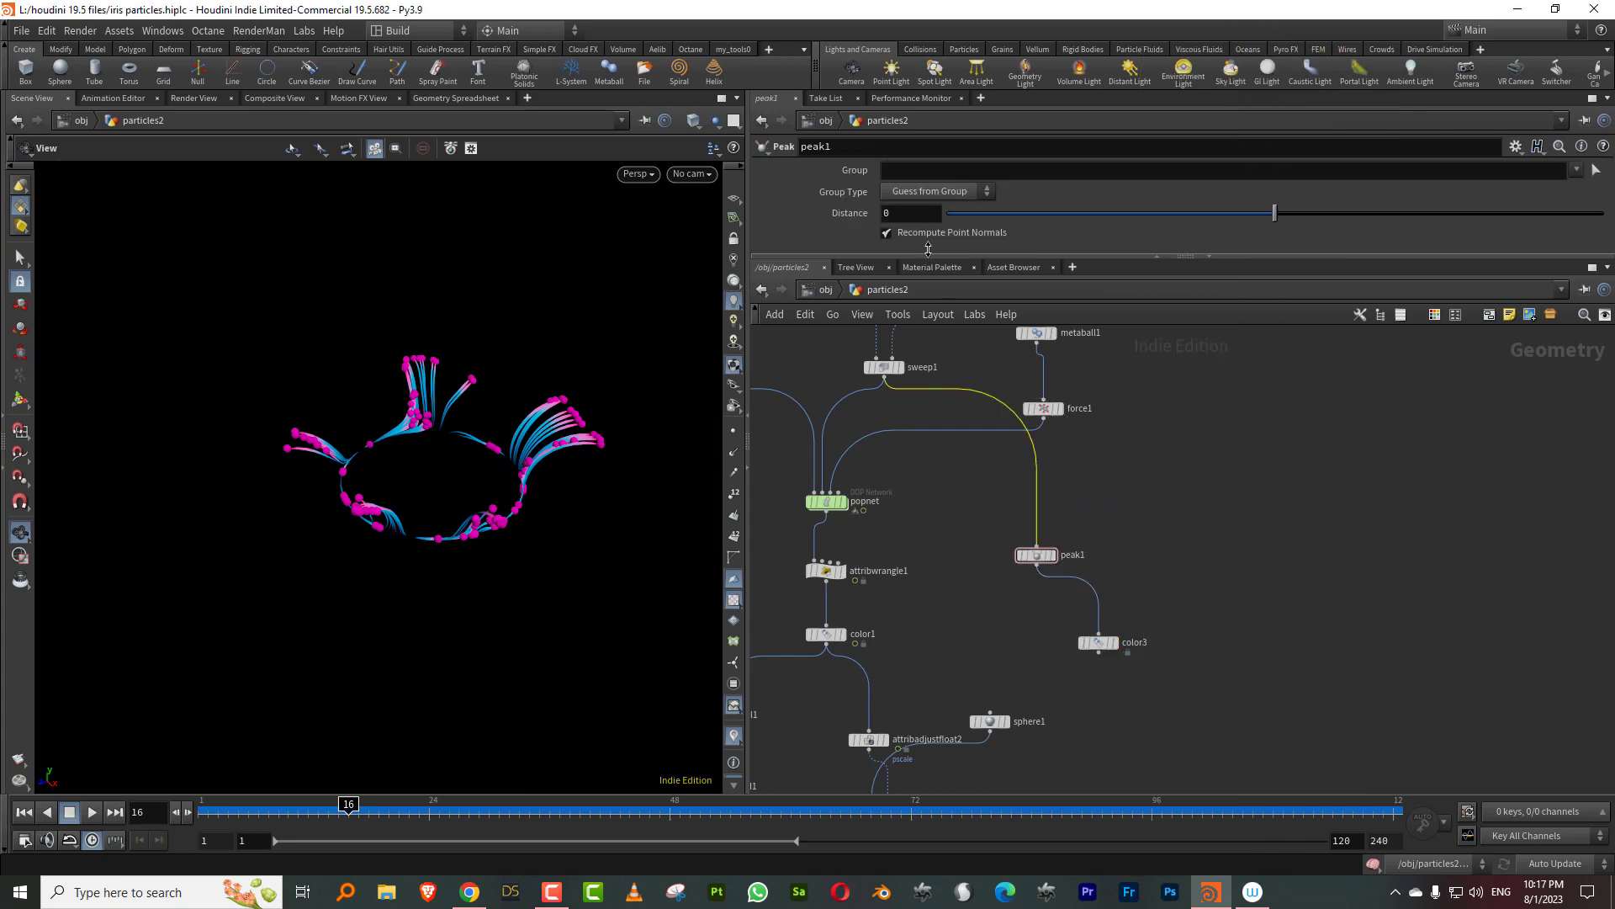
text(-0.005)
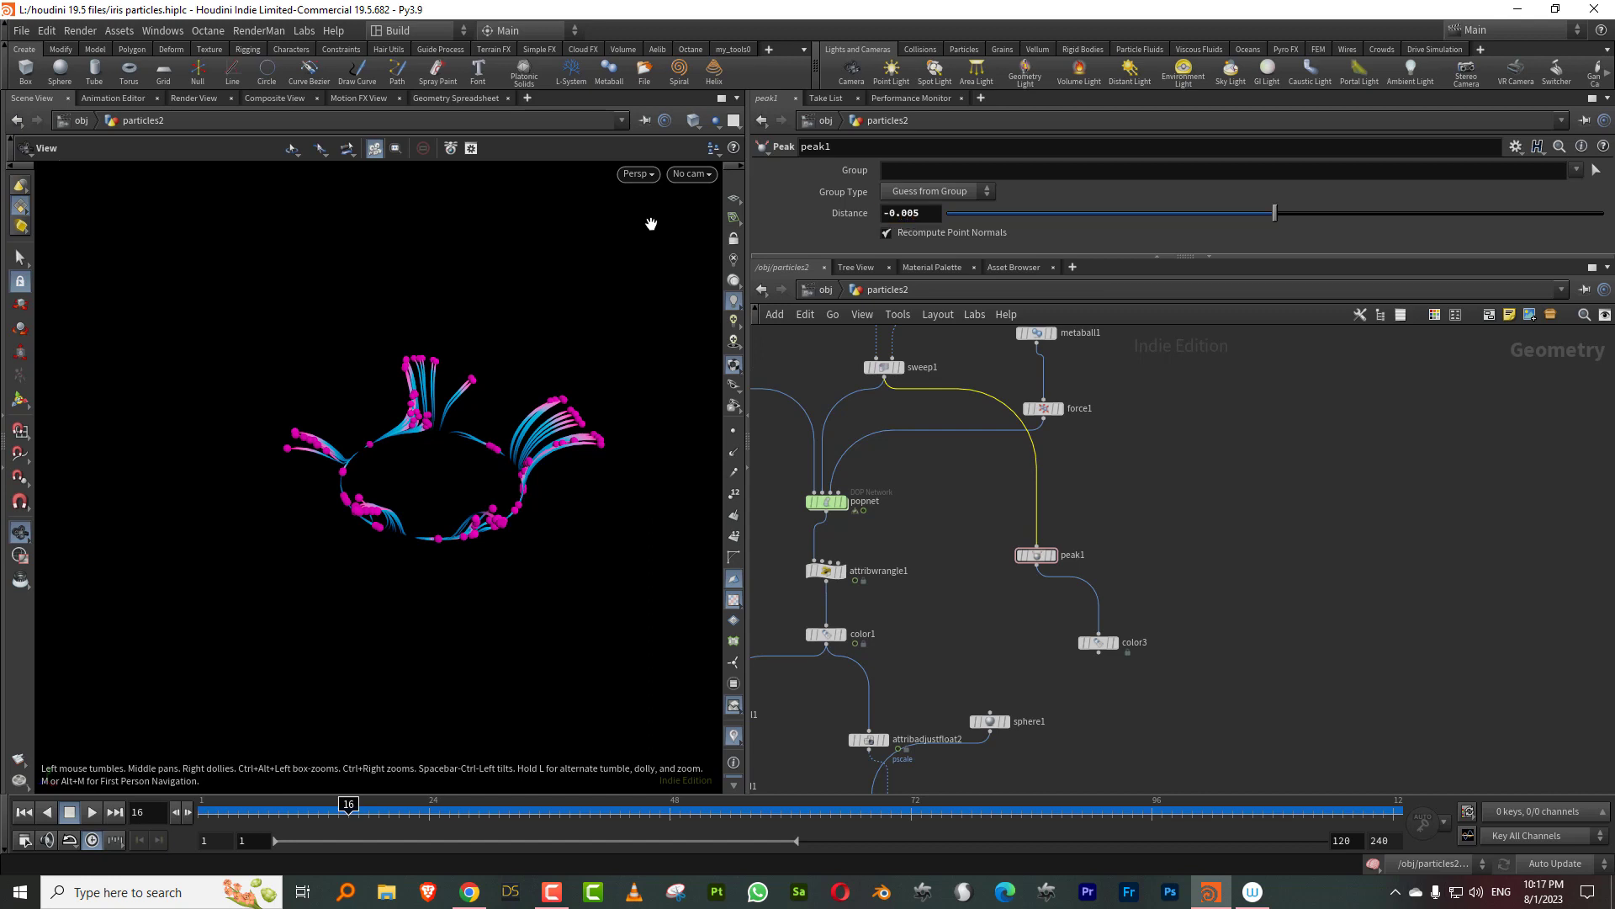
Step: Connect the color3 output to merge1 and check the merged result across the early frames
drag(1099, 642, 837, 637)
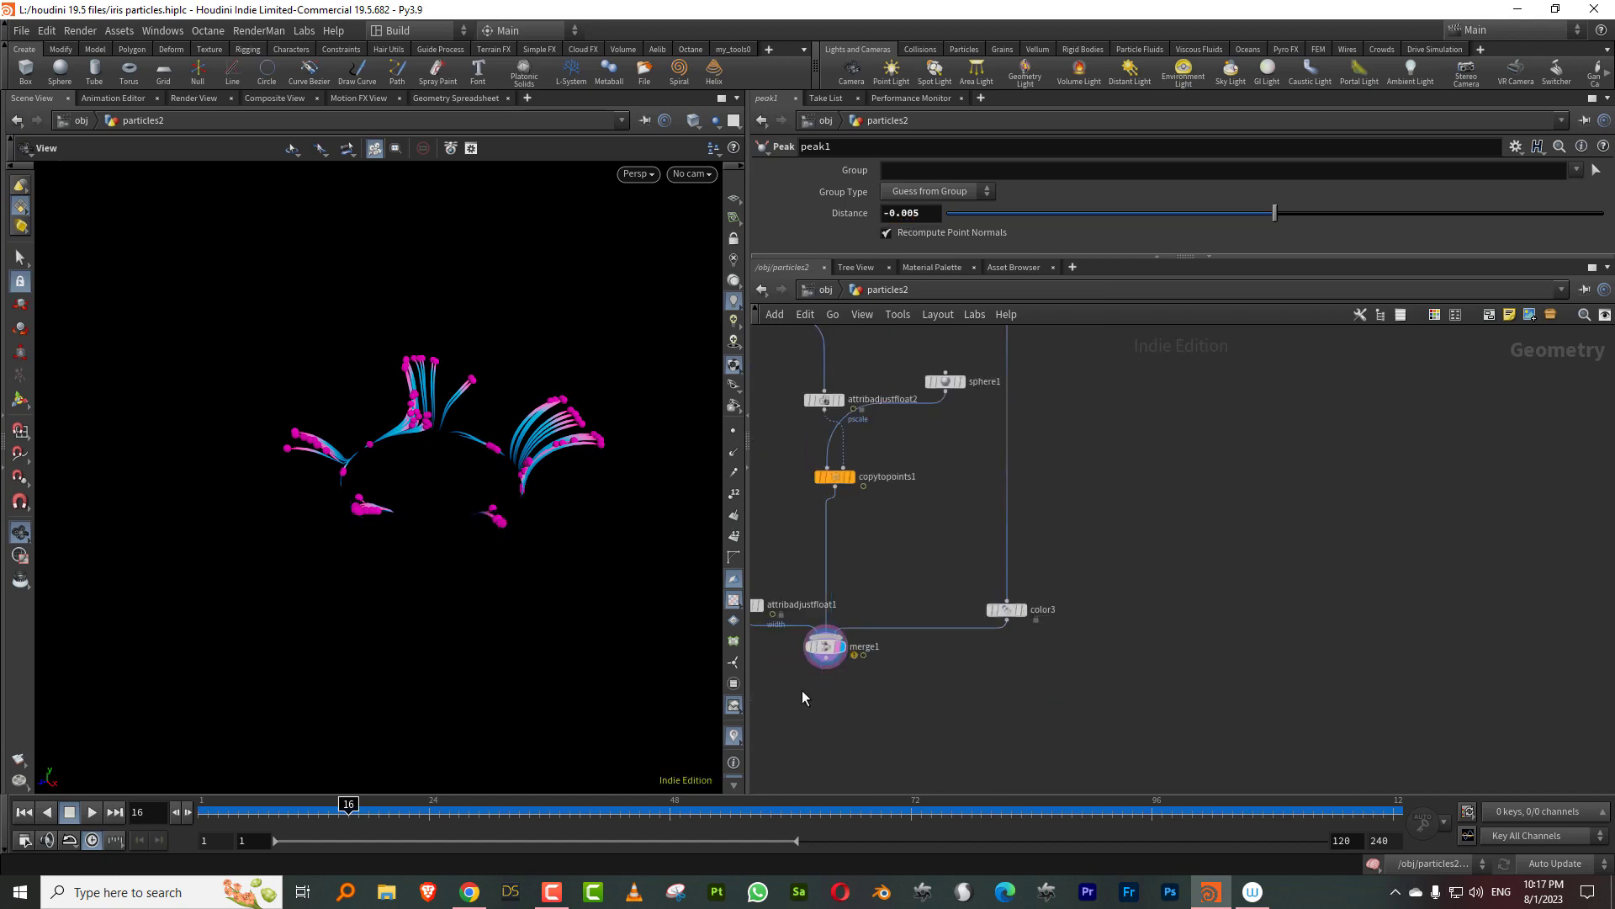
click(826, 647)
mouse_move(255, 808)
mouse_down()
mouse_move(204, 808)
mouse_move(542, 796)
mouse_up()
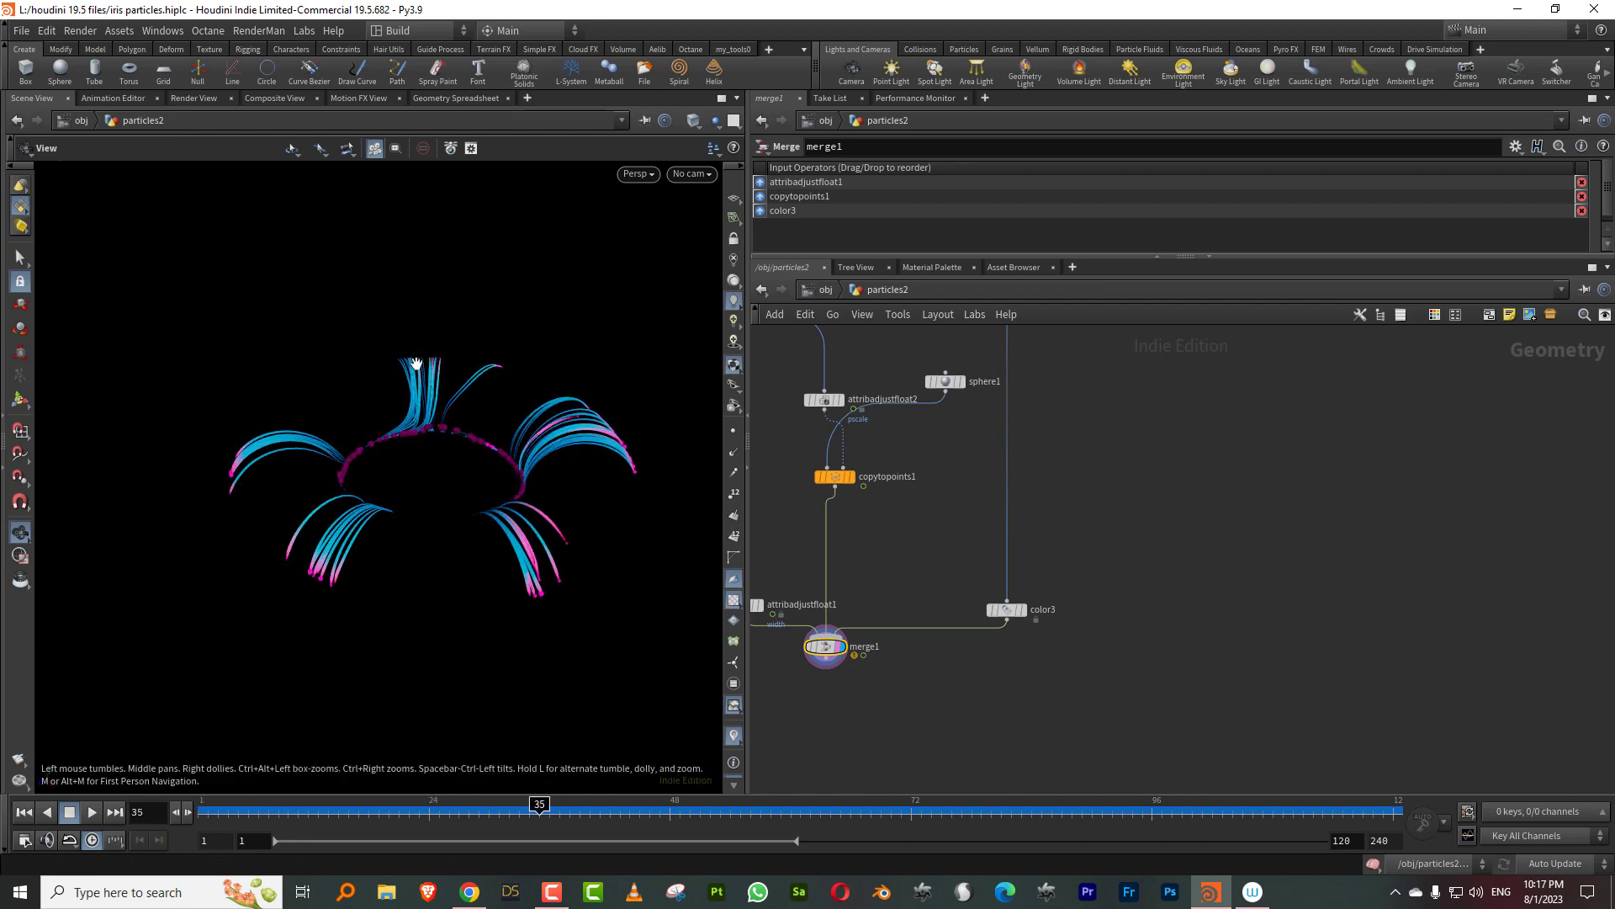
Step: Play the merged animation from the first frame and examine it from several angles
drag(493, 485, 485, 419)
click(226, 808)
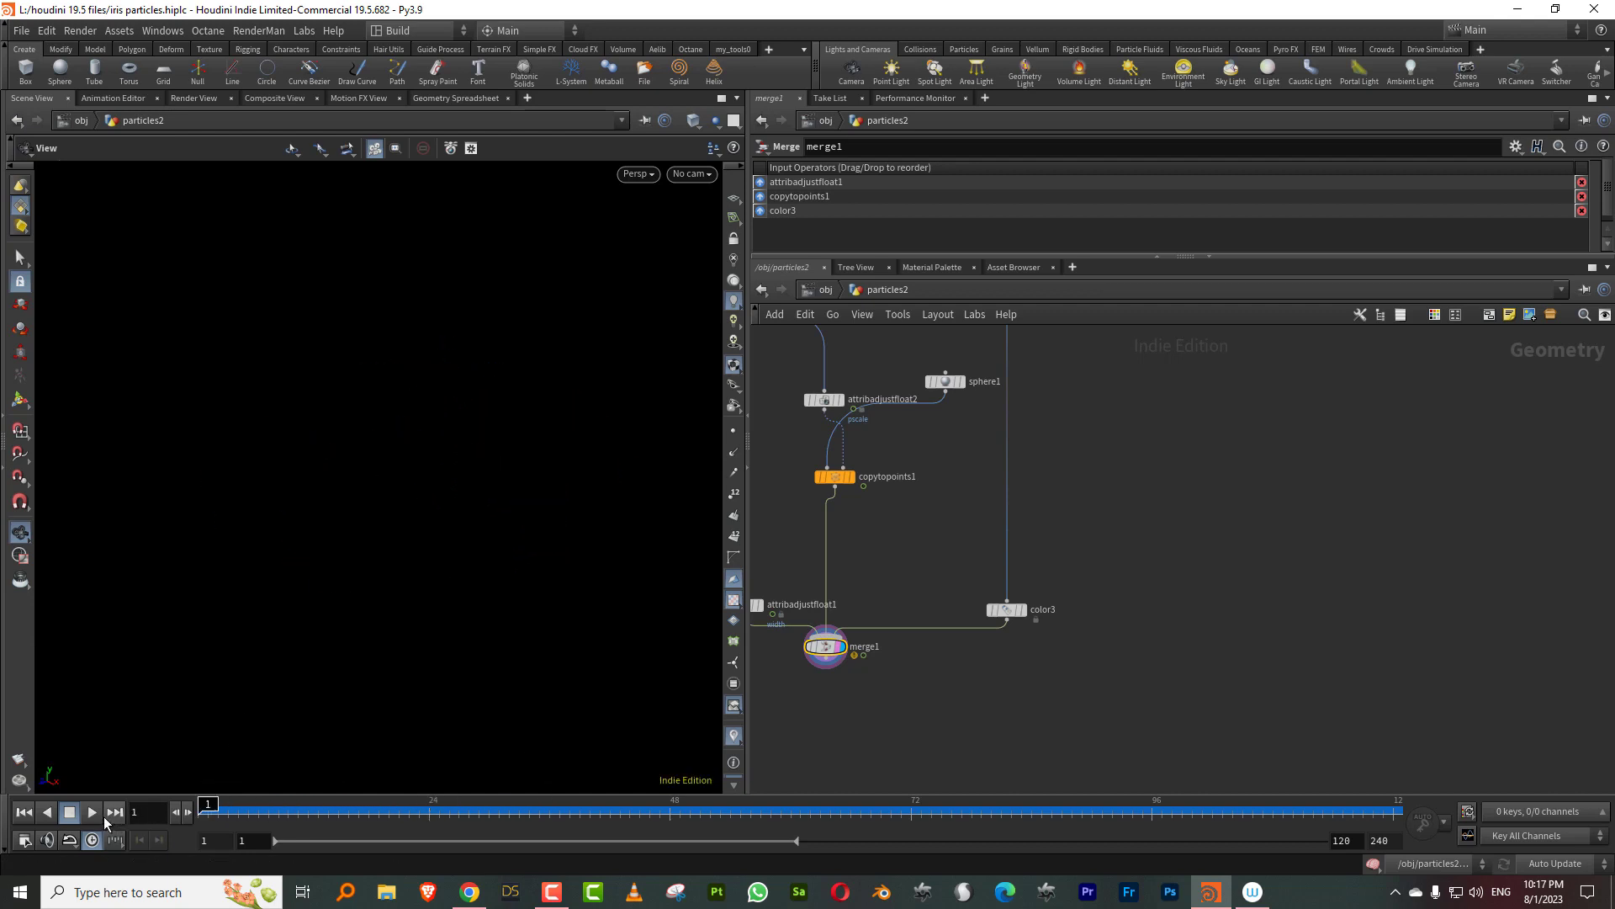
click(93, 812)
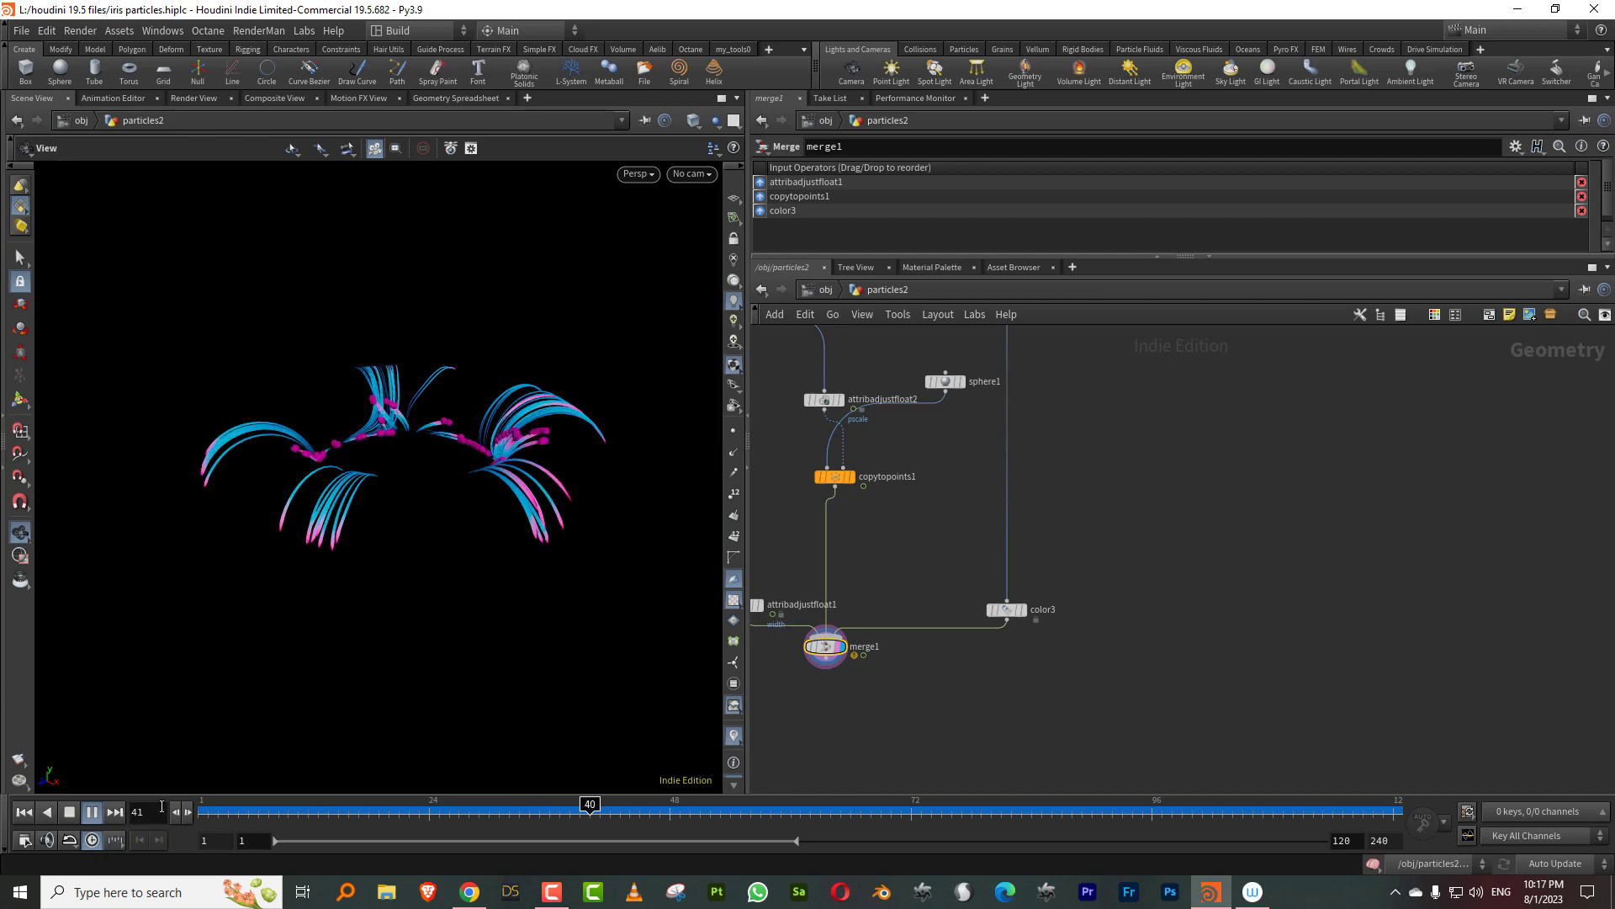
drag(522, 476, 541, 559)
right_drag(370, 547, 366, 551)
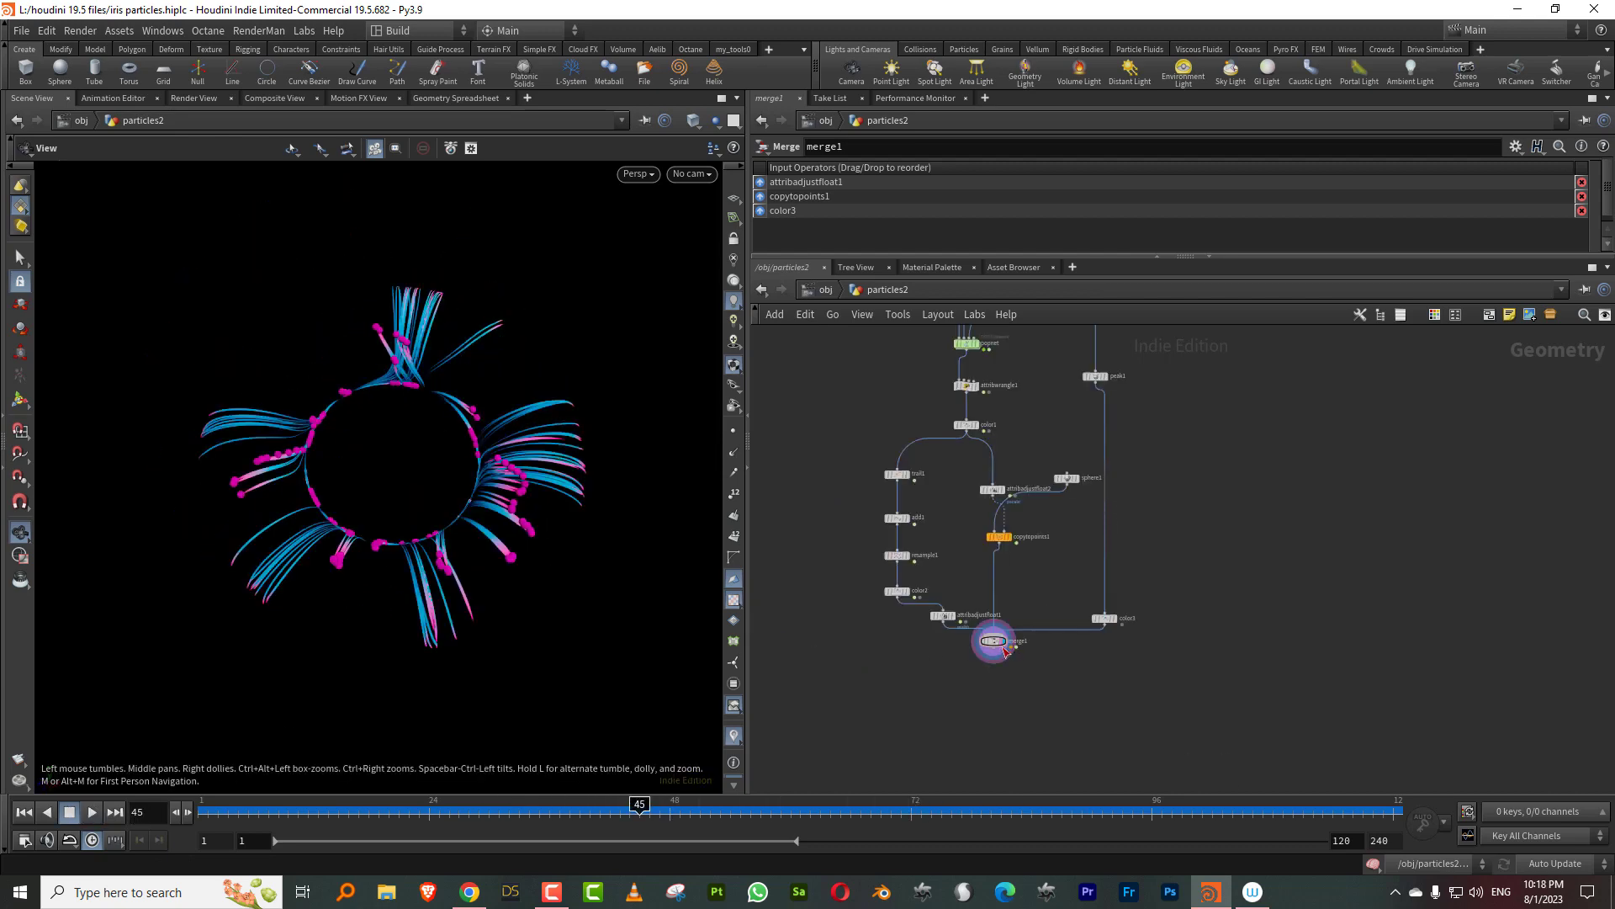
Step: Move merge1 lower in the network and align attribadjustfloat1 beneath color2
drag(997, 648, 981, 708)
click(961, 705)
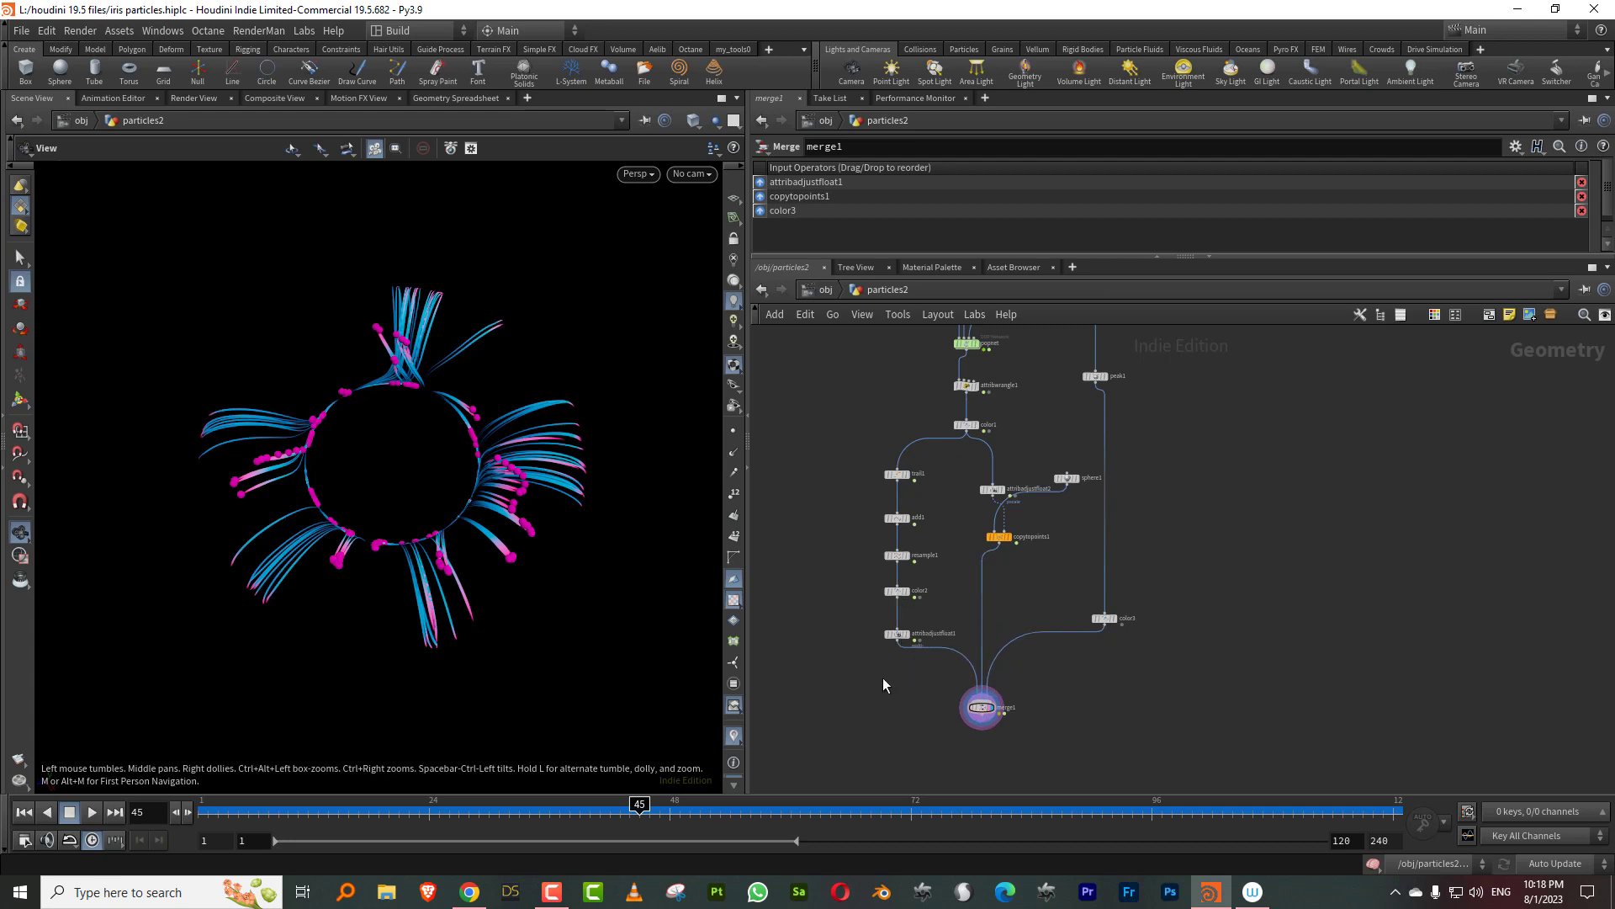
scroll(882, 678, up, 2)
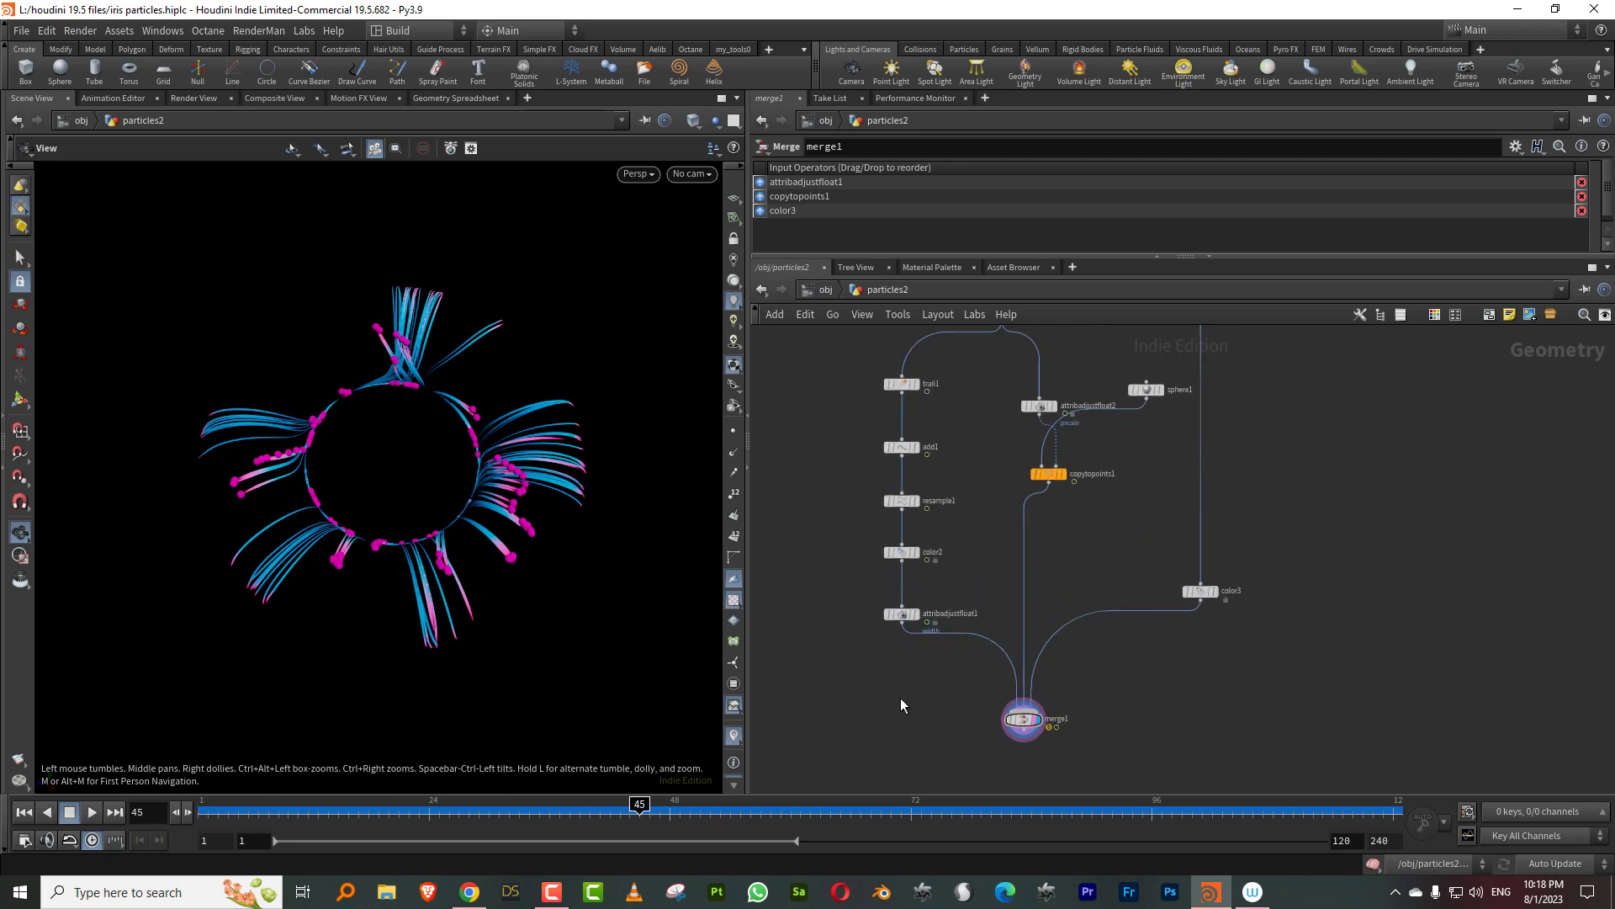
Step: Insert a Null node between attribadjustfloat1 and merge1 and name it OUT_trails
key(Tab)
text(o)
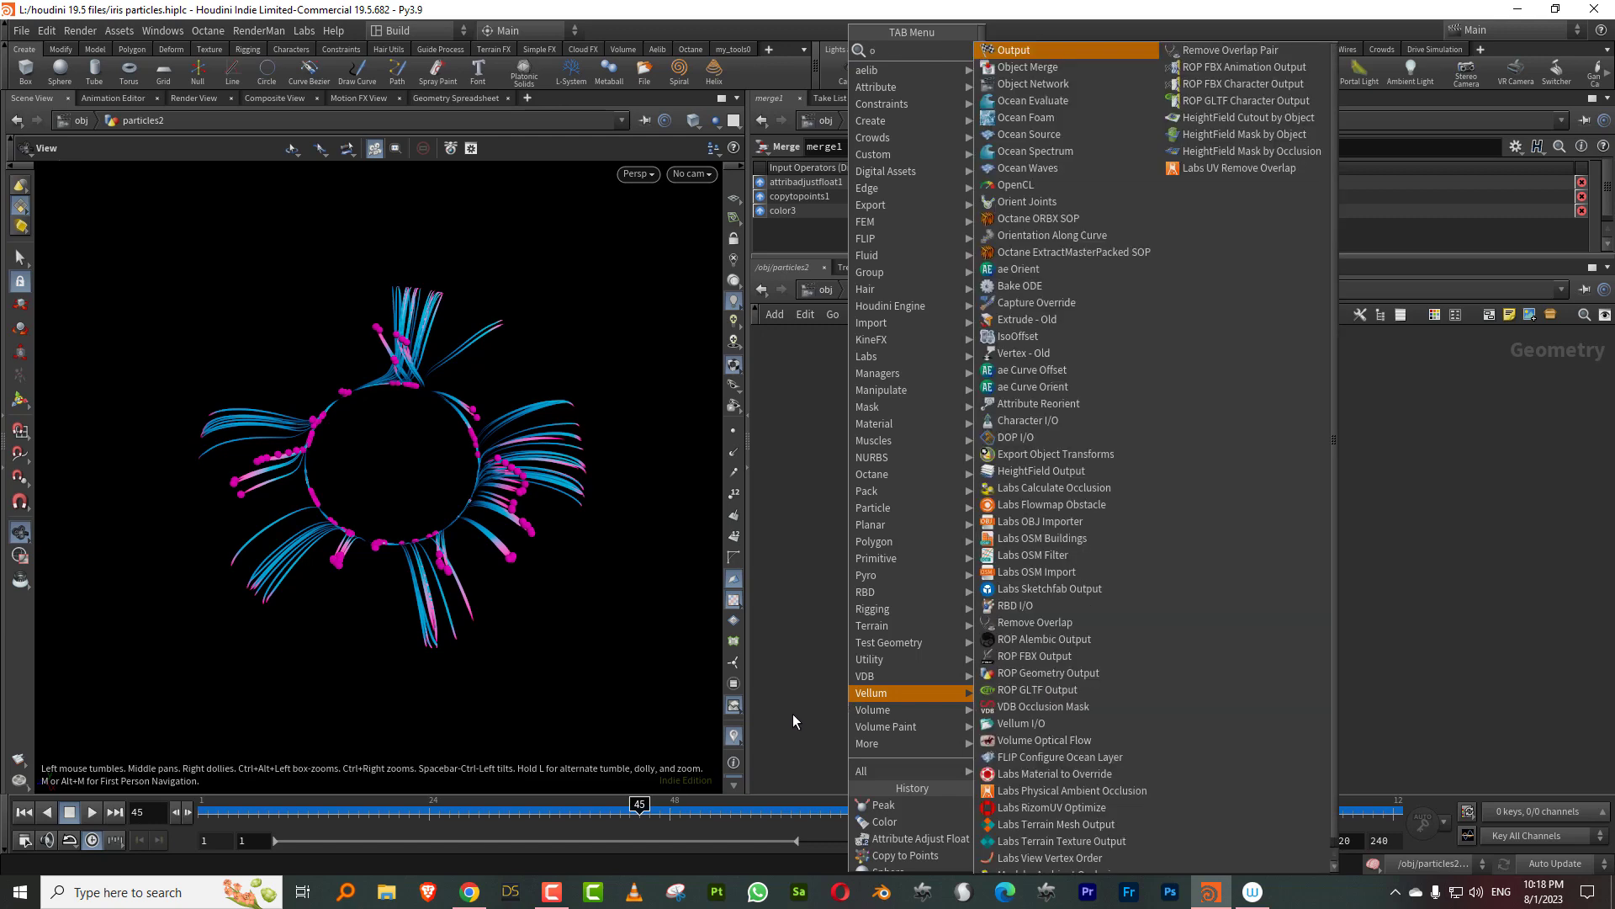
key(BackSpace)
text(nul)
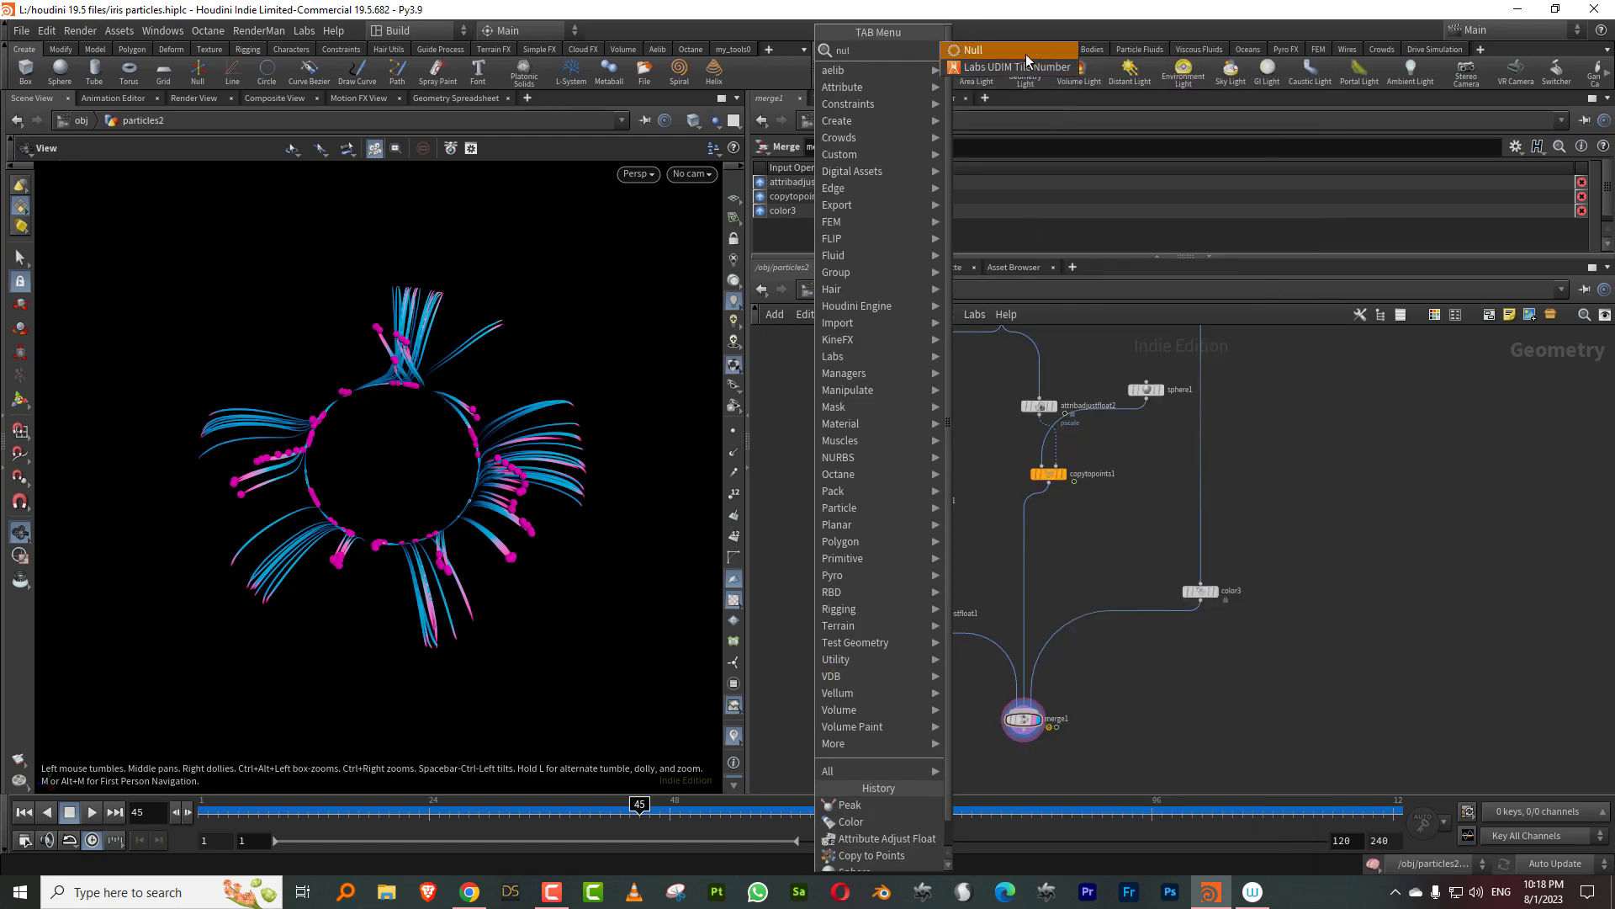
click(1026, 54)
click(999, 651)
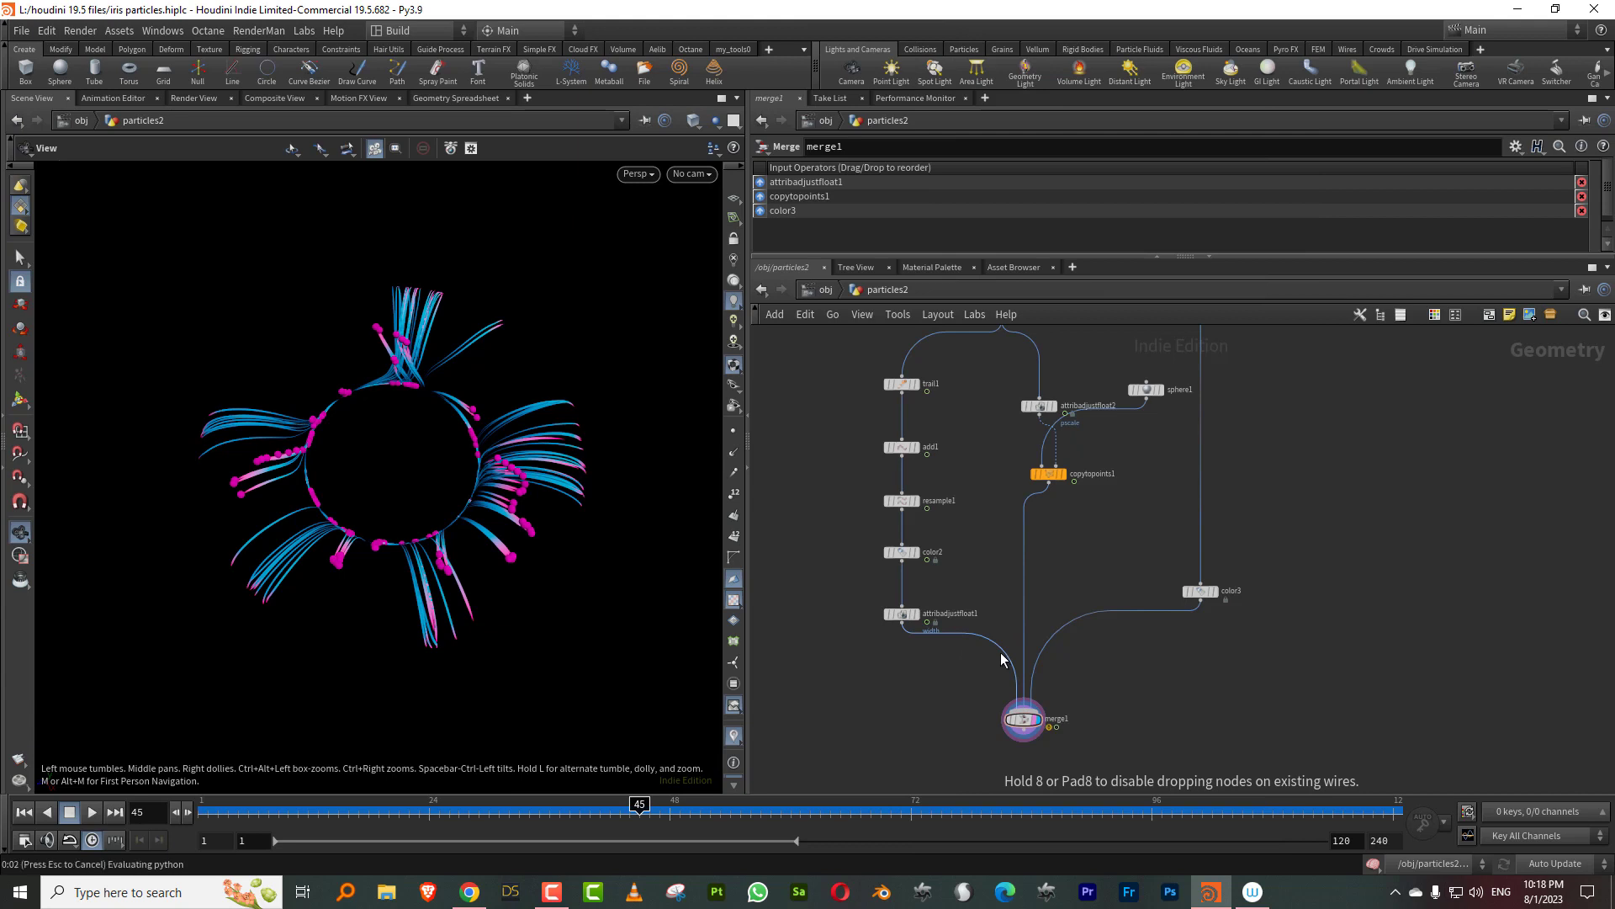
drag(986, 655, 929, 659)
scroll(959, 629, up, 3)
click(953, 673)
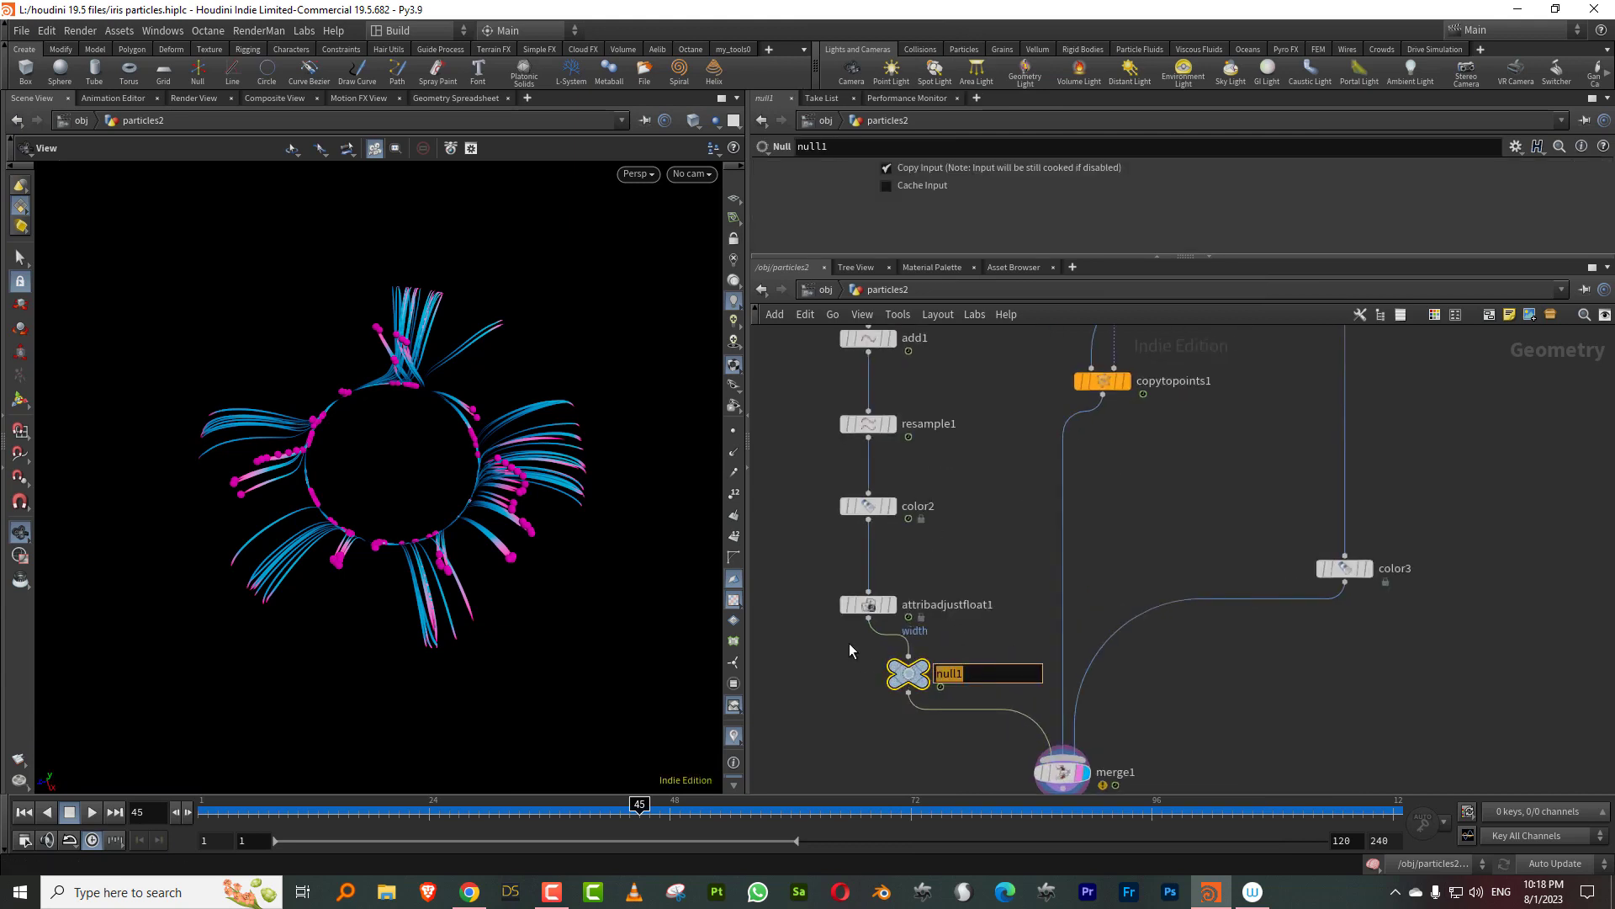
text(OUT_trails)
key(Return)
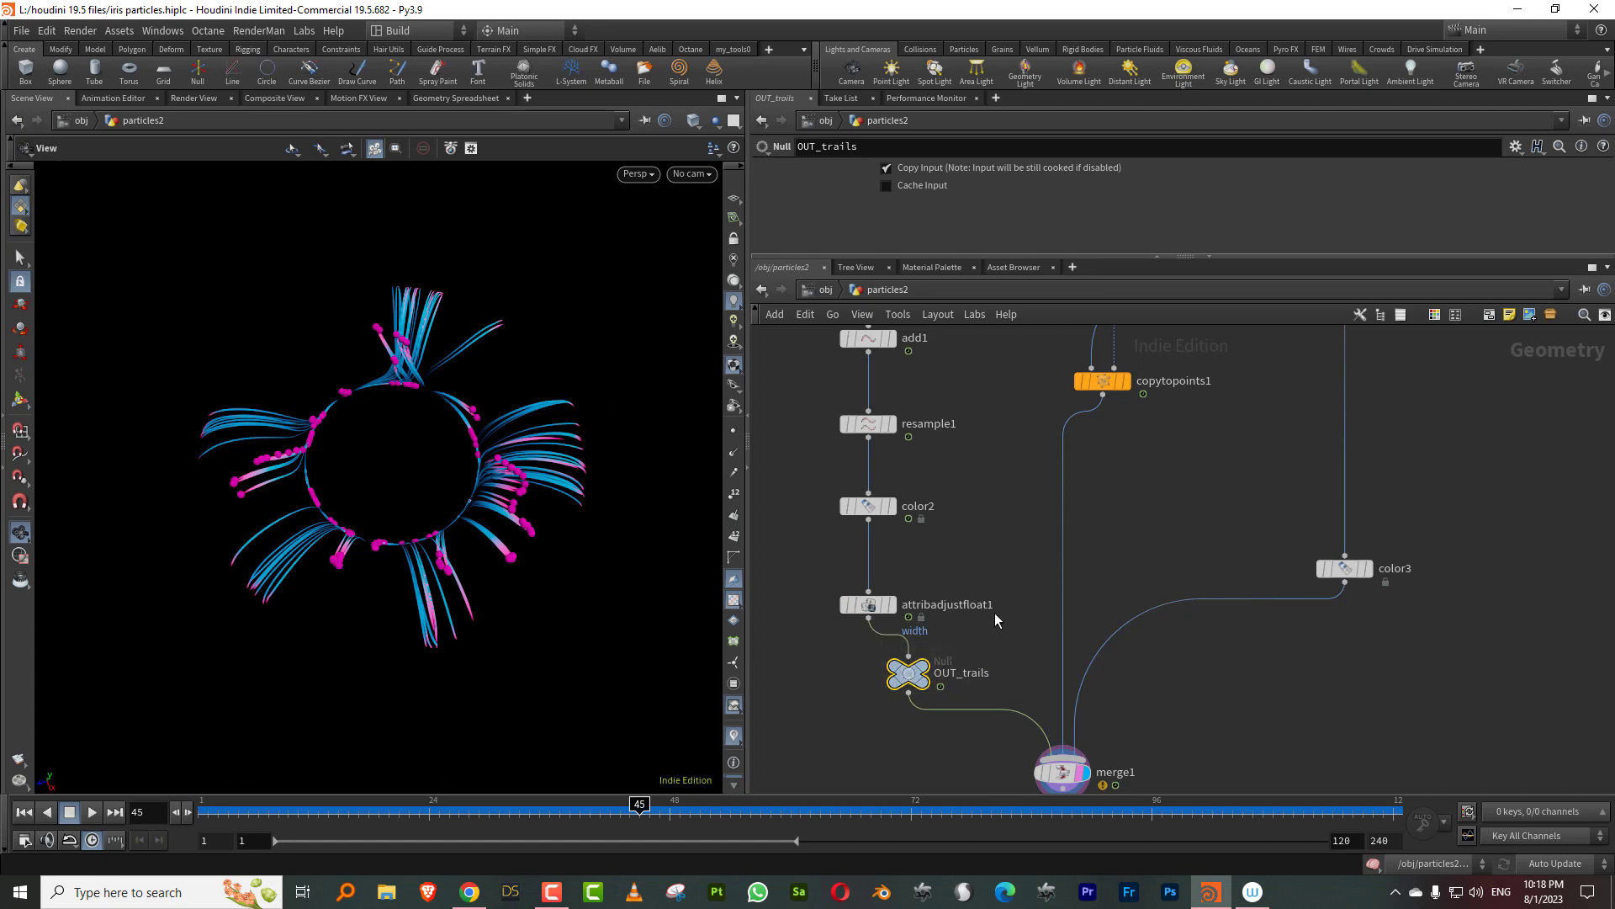
Step: Duplicate the OUT_trails null beside the sphere branch and move copytopoints1 aside to make room for it
key(ctrl+c)
key(ctrl+v)
drag(1073, 592, 1034, 520)
middle_drag(1167, 467, 1144, 634)
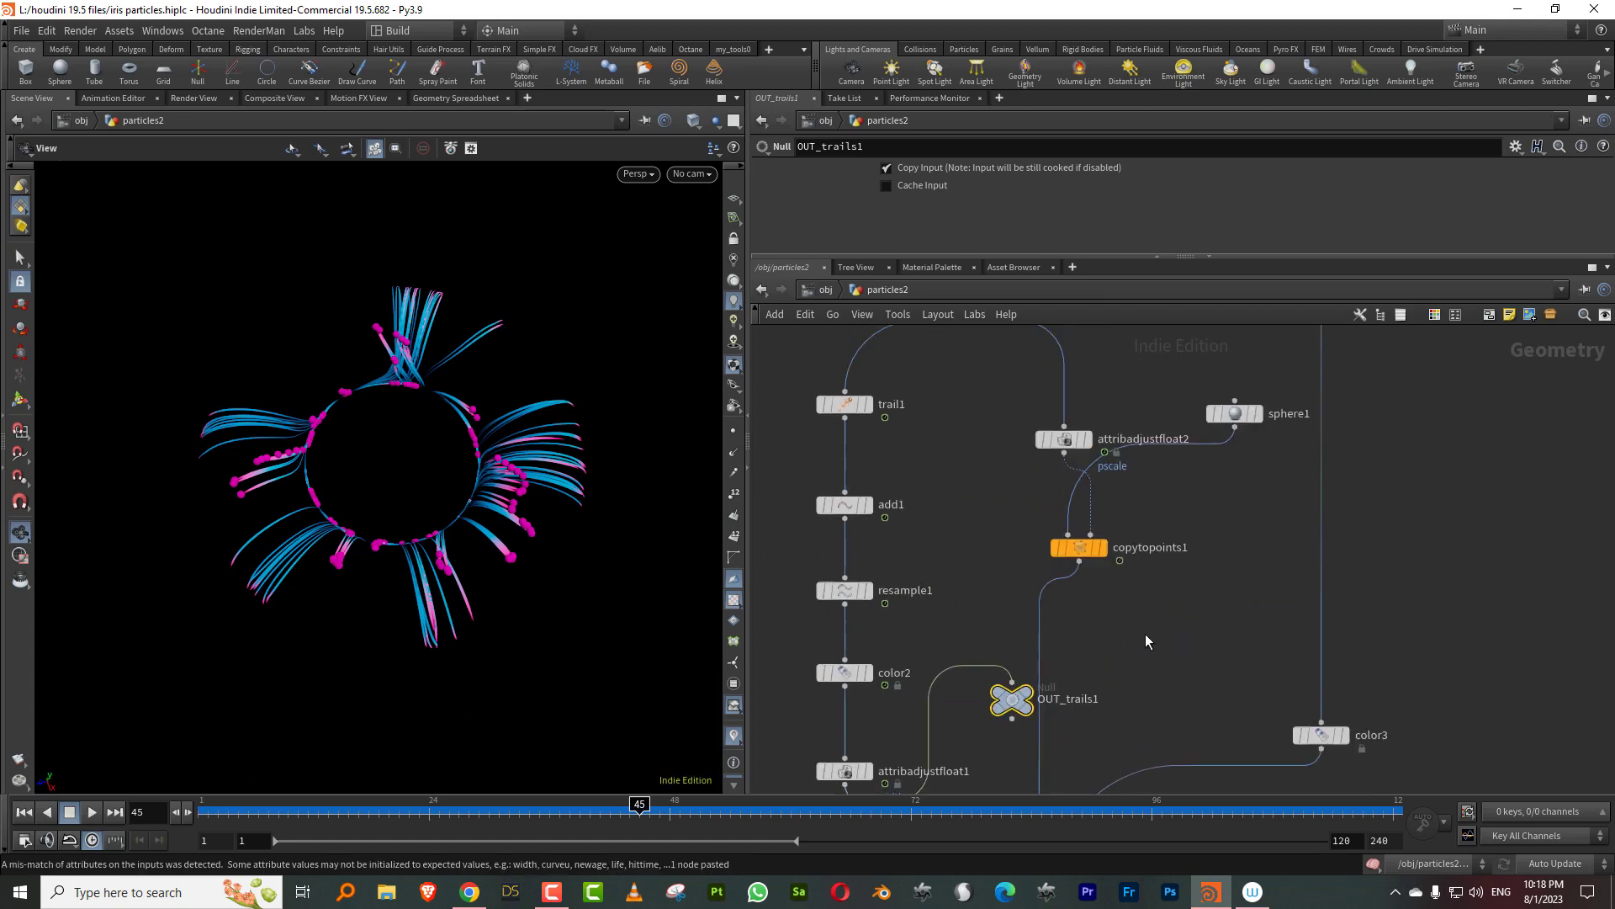
drag(1080, 548, 1149, 672)
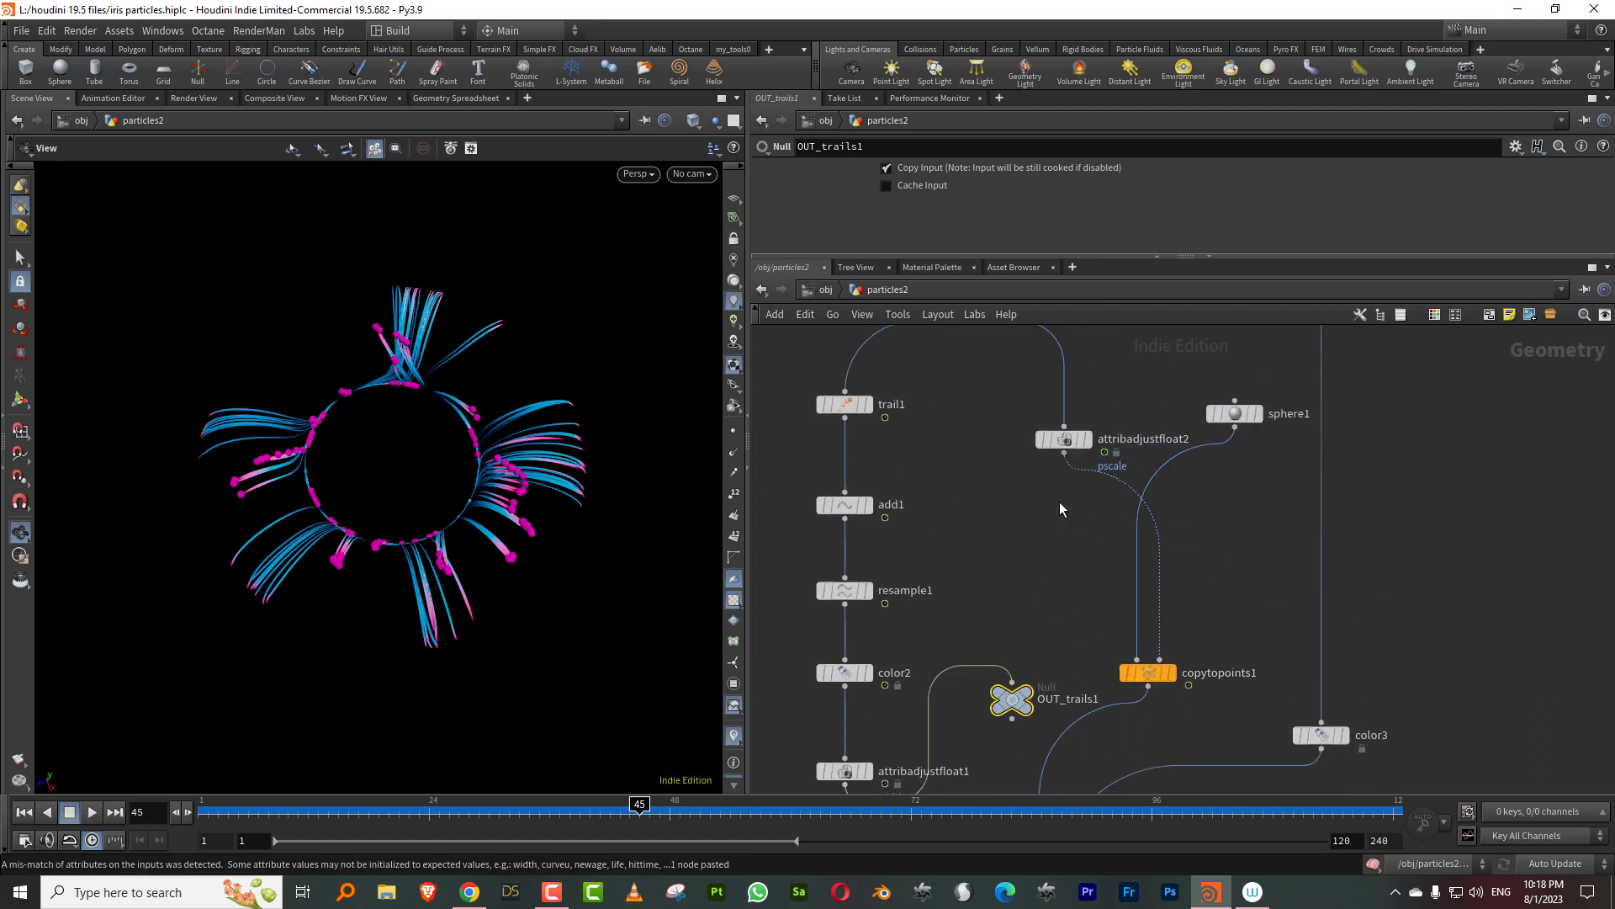
Step: Connect the attribadjustfloat2 output to the copied null and rename it OUT_particles
drag(1065, 453, 1154, 602)
click(1067, 613)
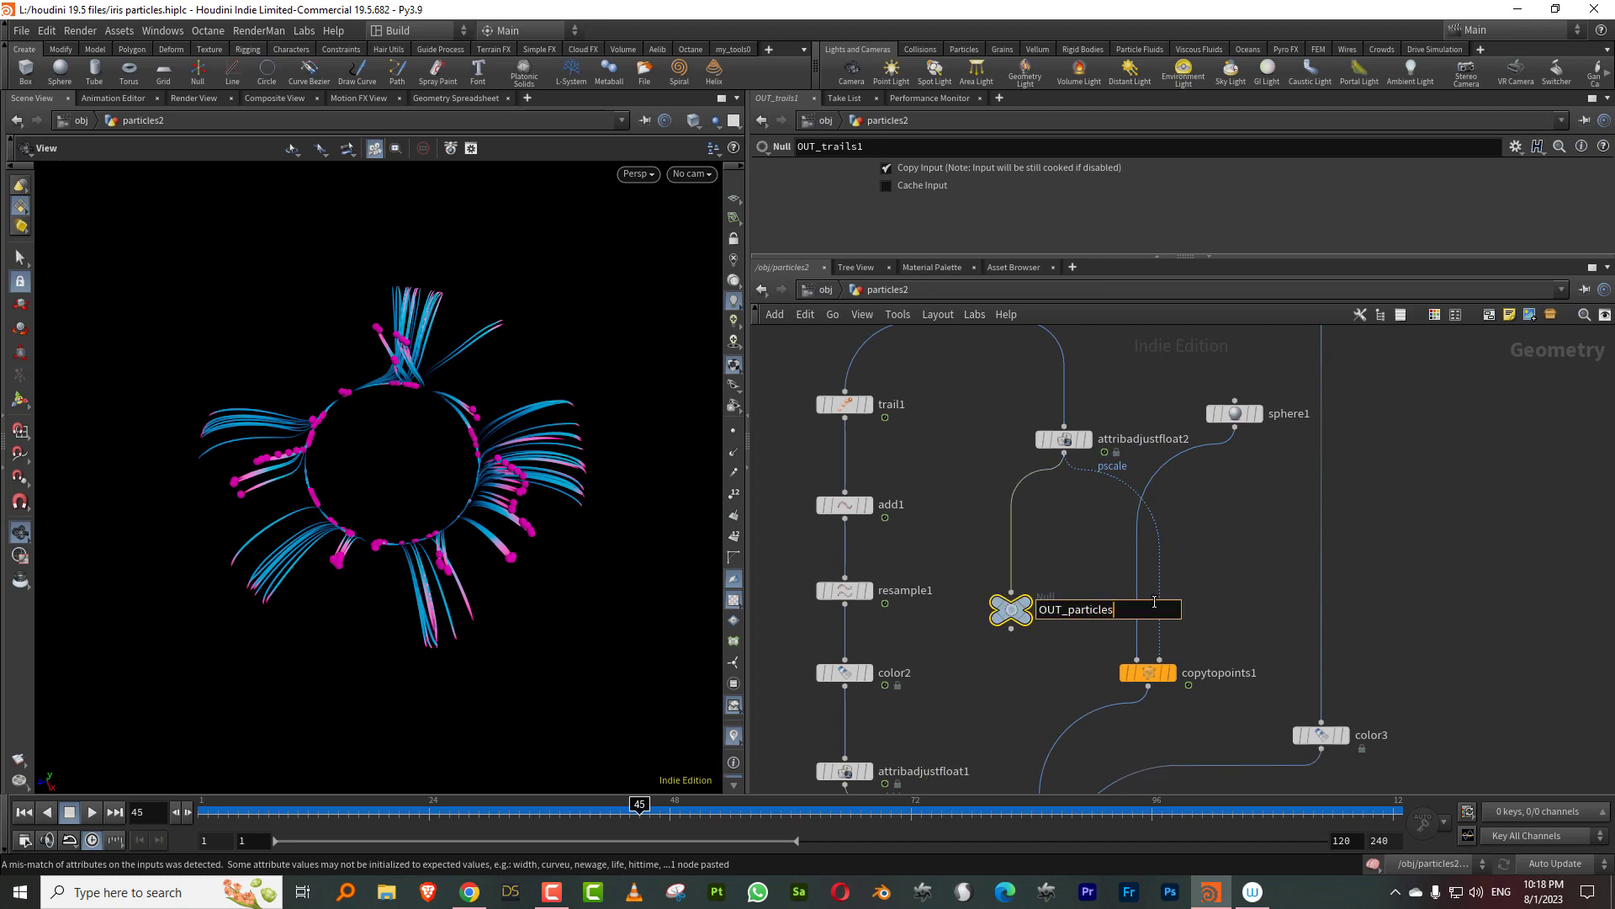
text(particles)
key(Return)
Step: Duplicate the OUT_particles null, insert the copy between color3 and merge1, and rename it OUT_geo
middle_drag(1235, 610, 1112, 480)
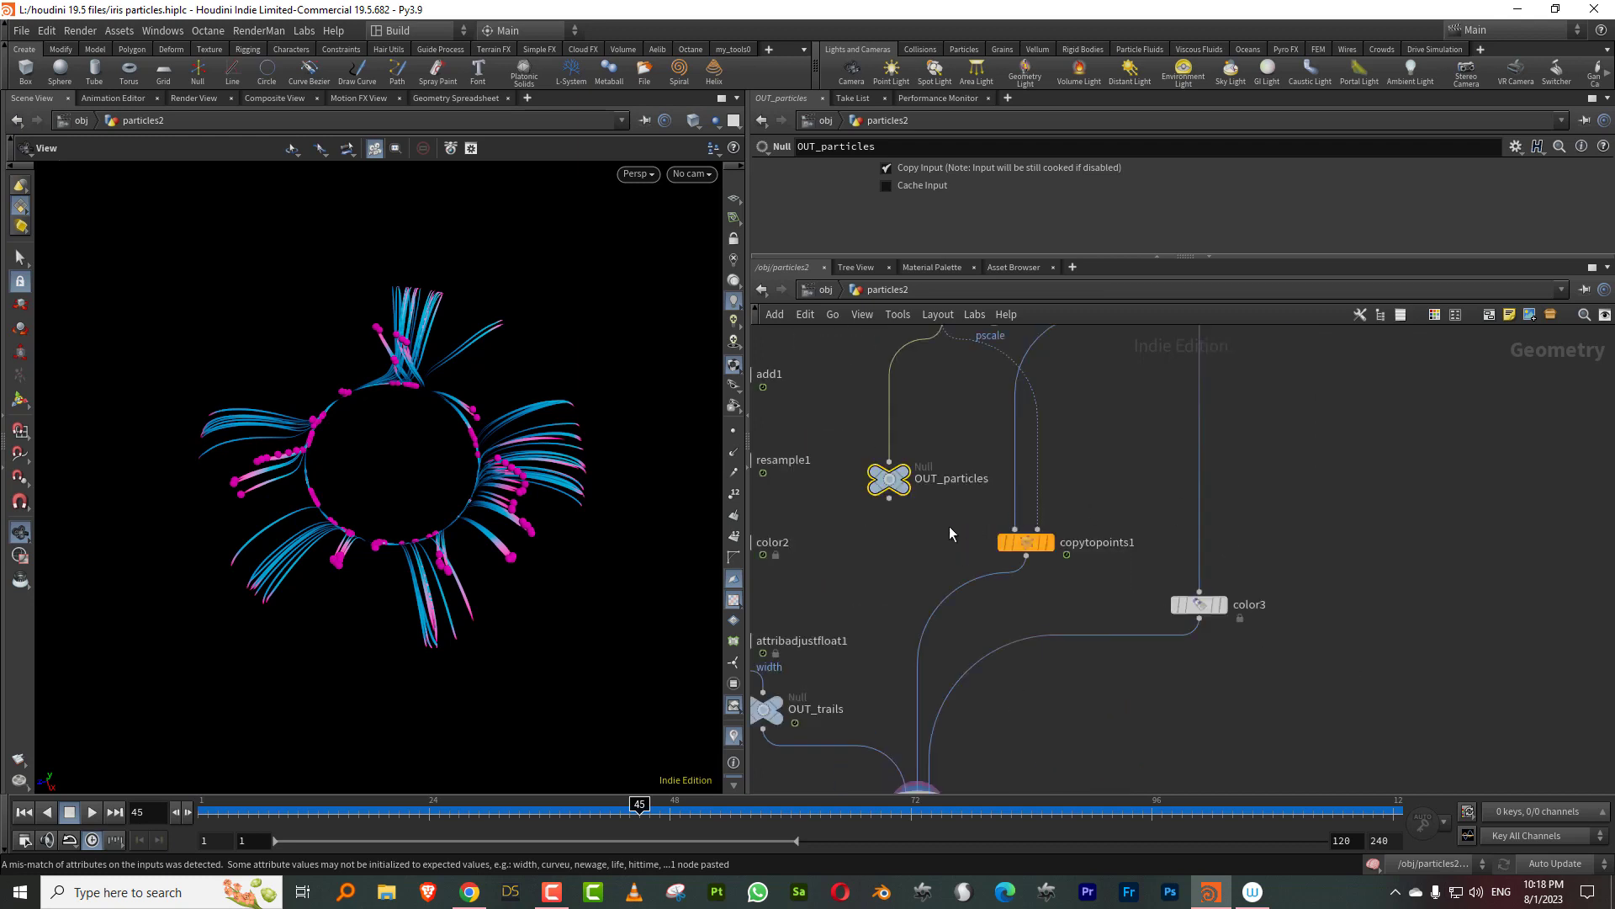
key(ctrl+c)
key(ctrl+v)
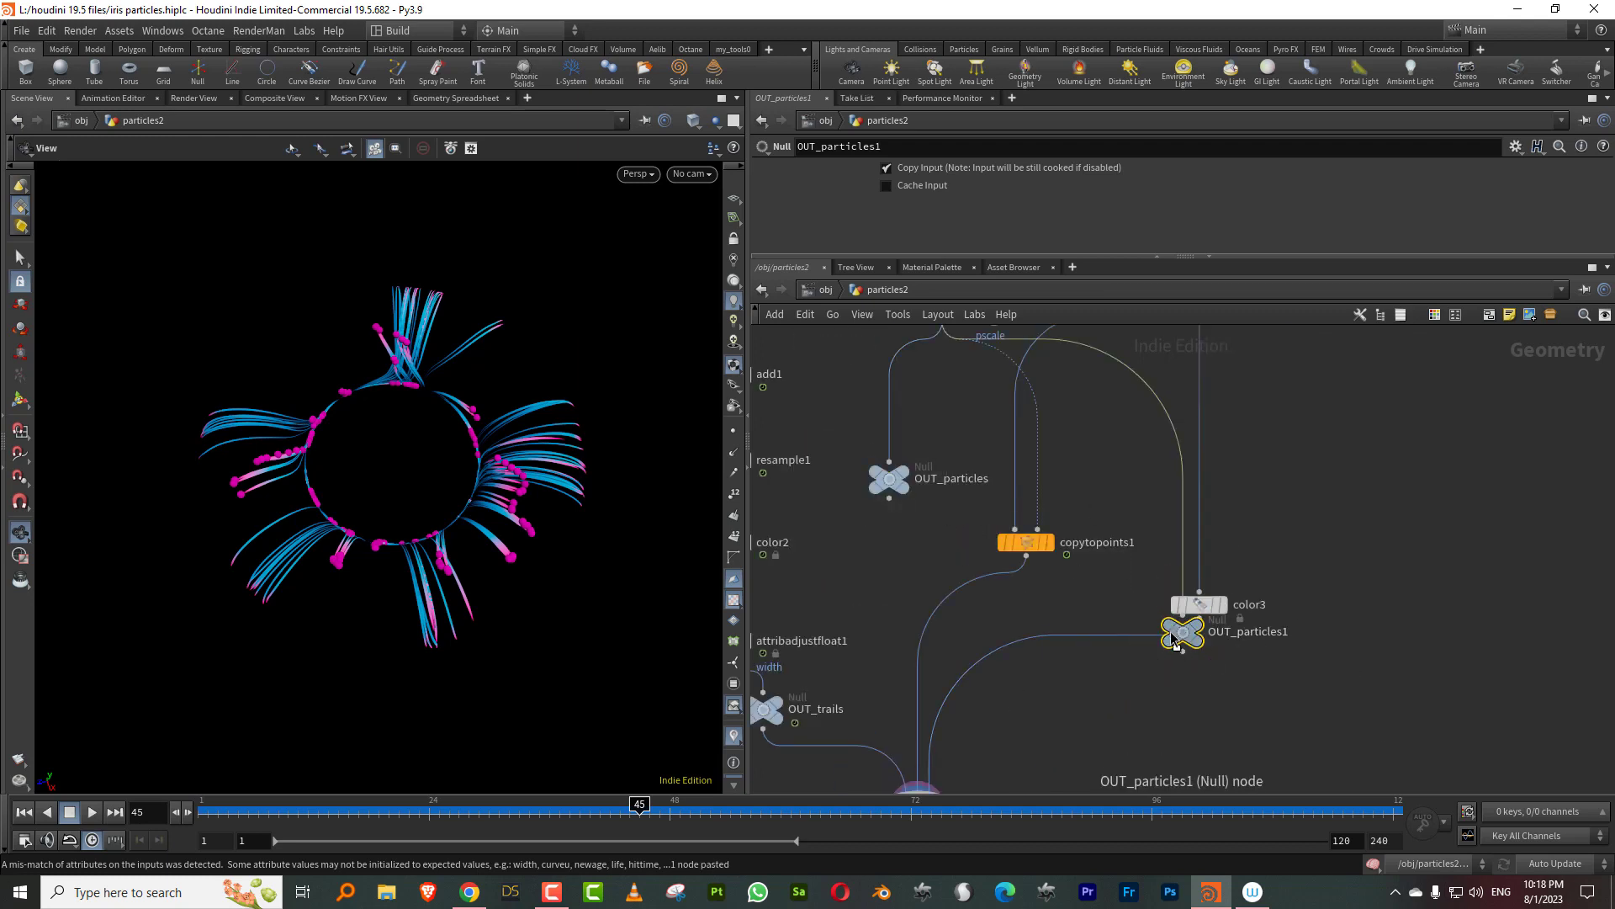
drag(1172, 642, 1120, 680)
double_click(1193, 698)
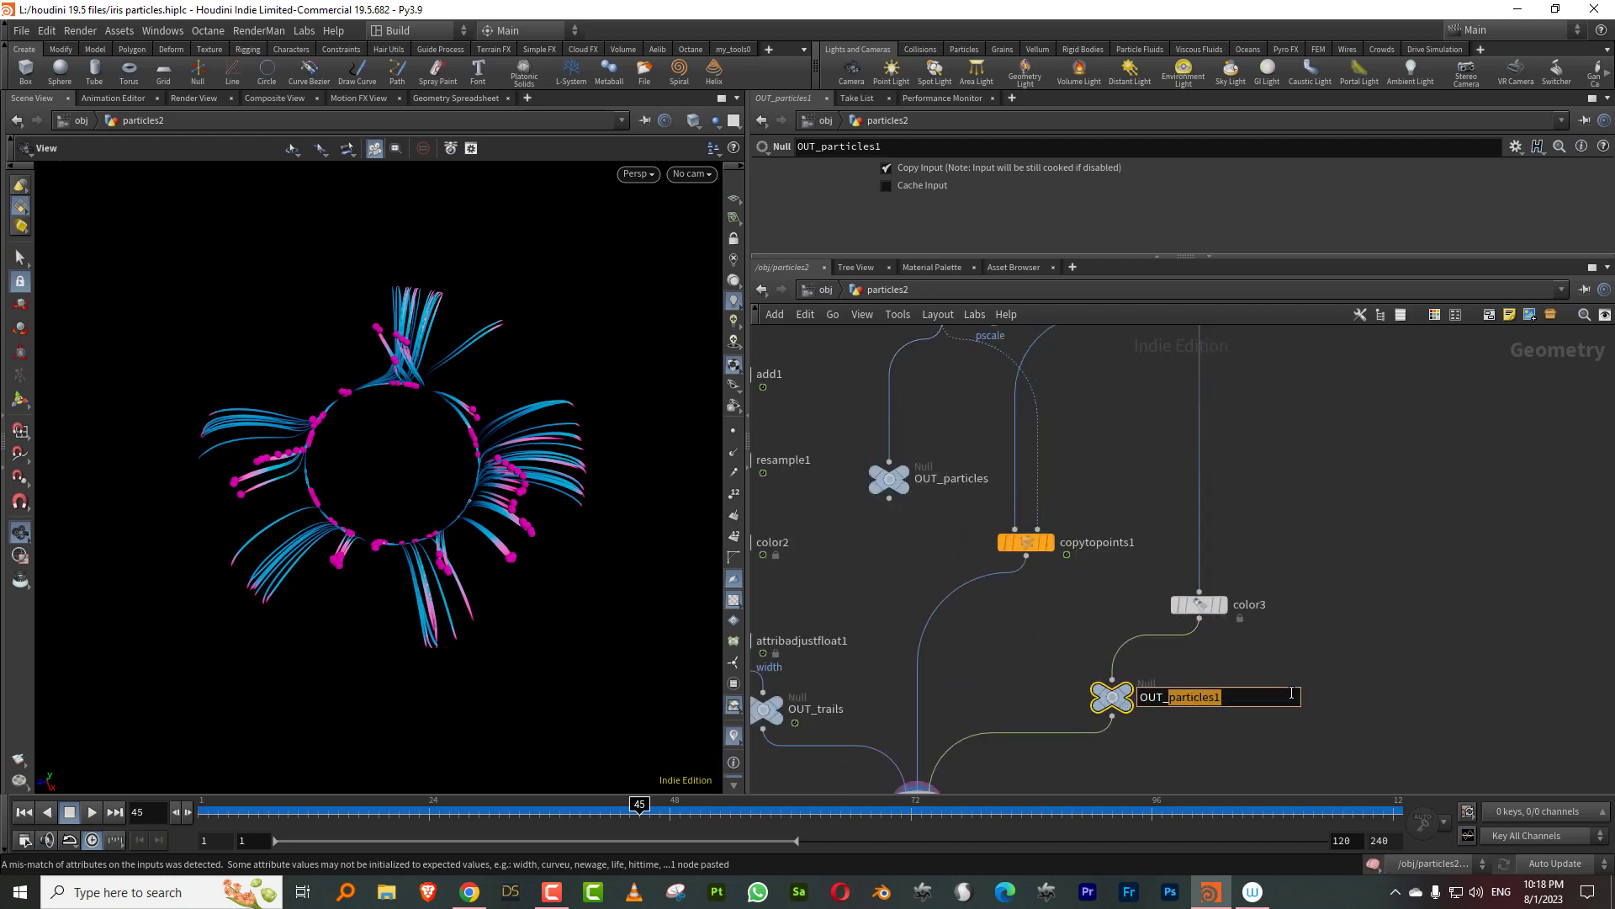
text(OUT_geo)
key(Return)
Step: Add a LOP Network at object level, open it, and widen the network editor
middle_drag(1051, 634, 1091, 577)
click(842, 290)
click(868, 464)
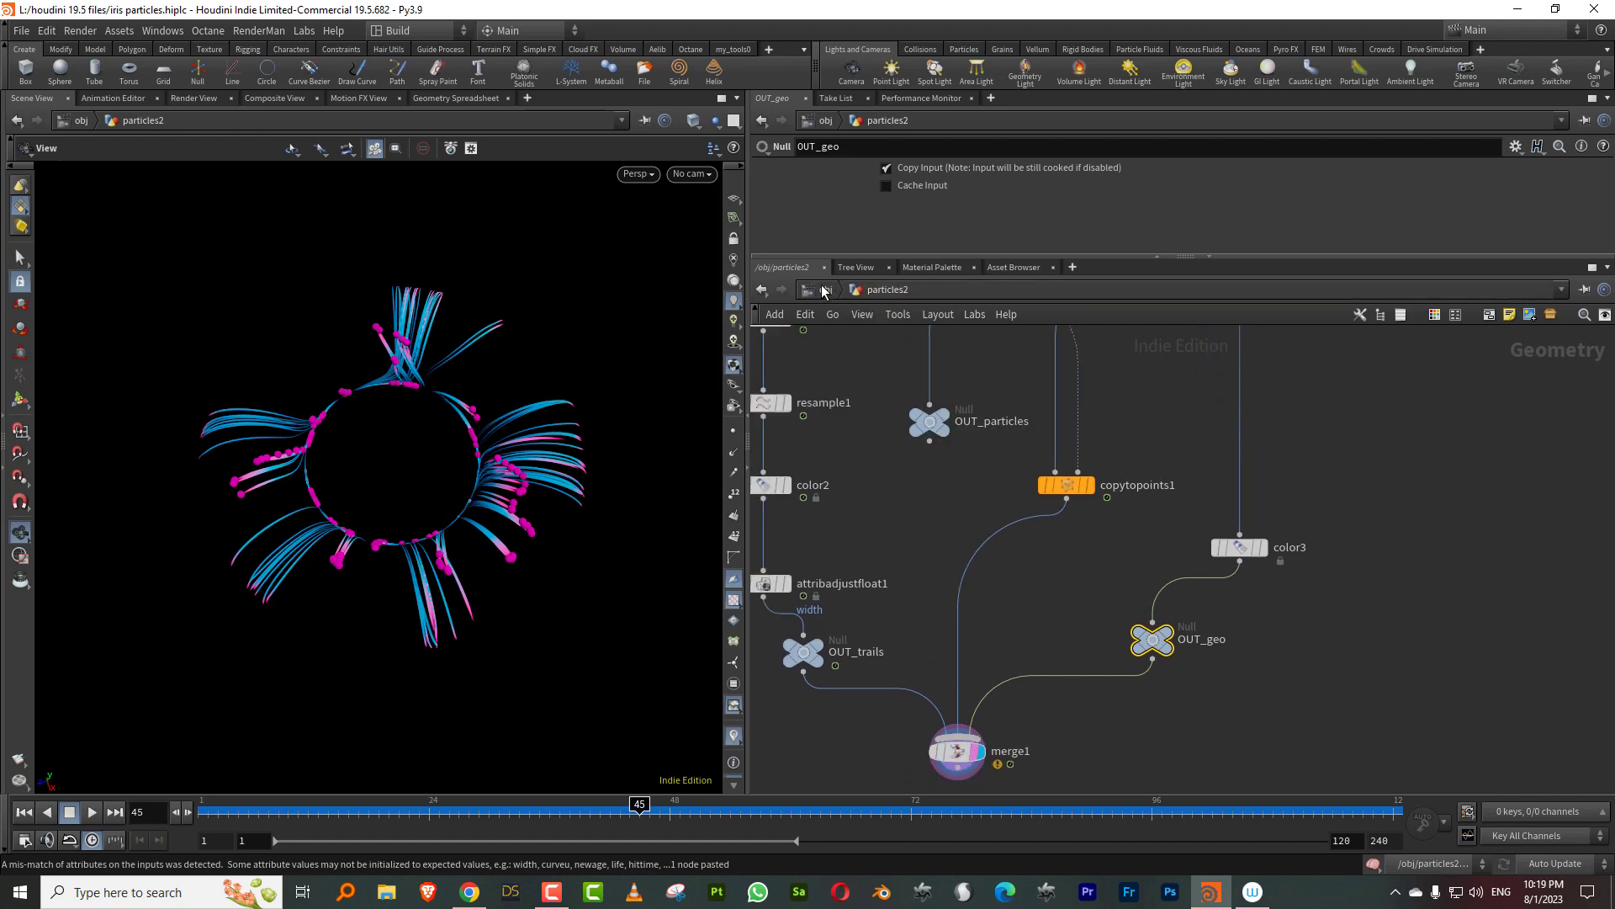
key(u)
key(Tab)
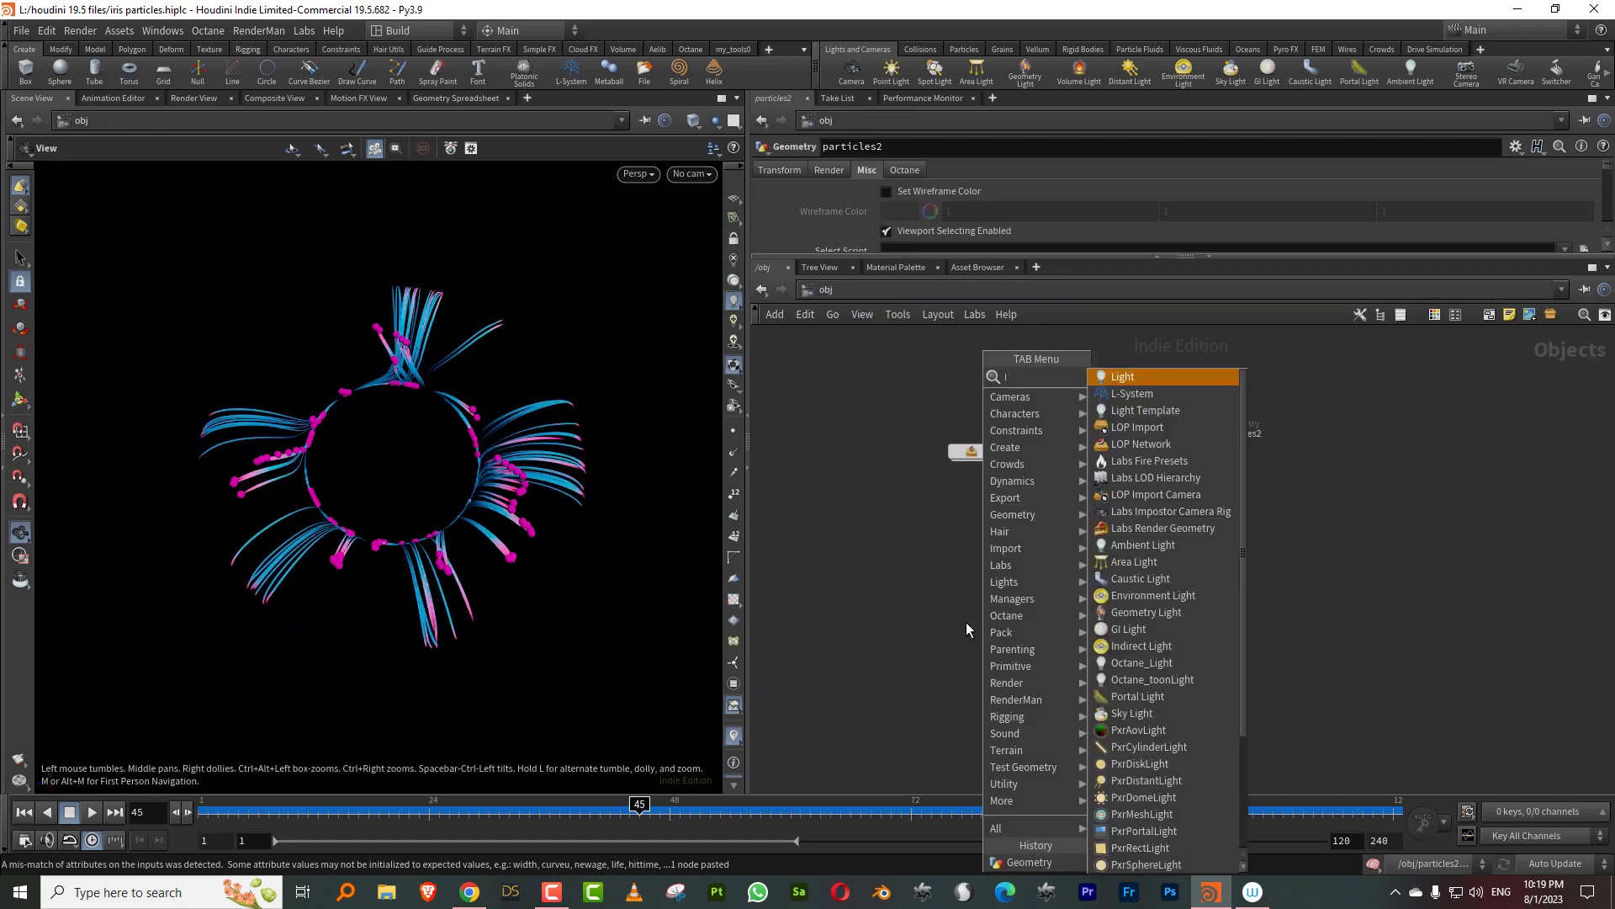
mouse_move(1088, 552)
click(1180, 391)
click(1226, 589)
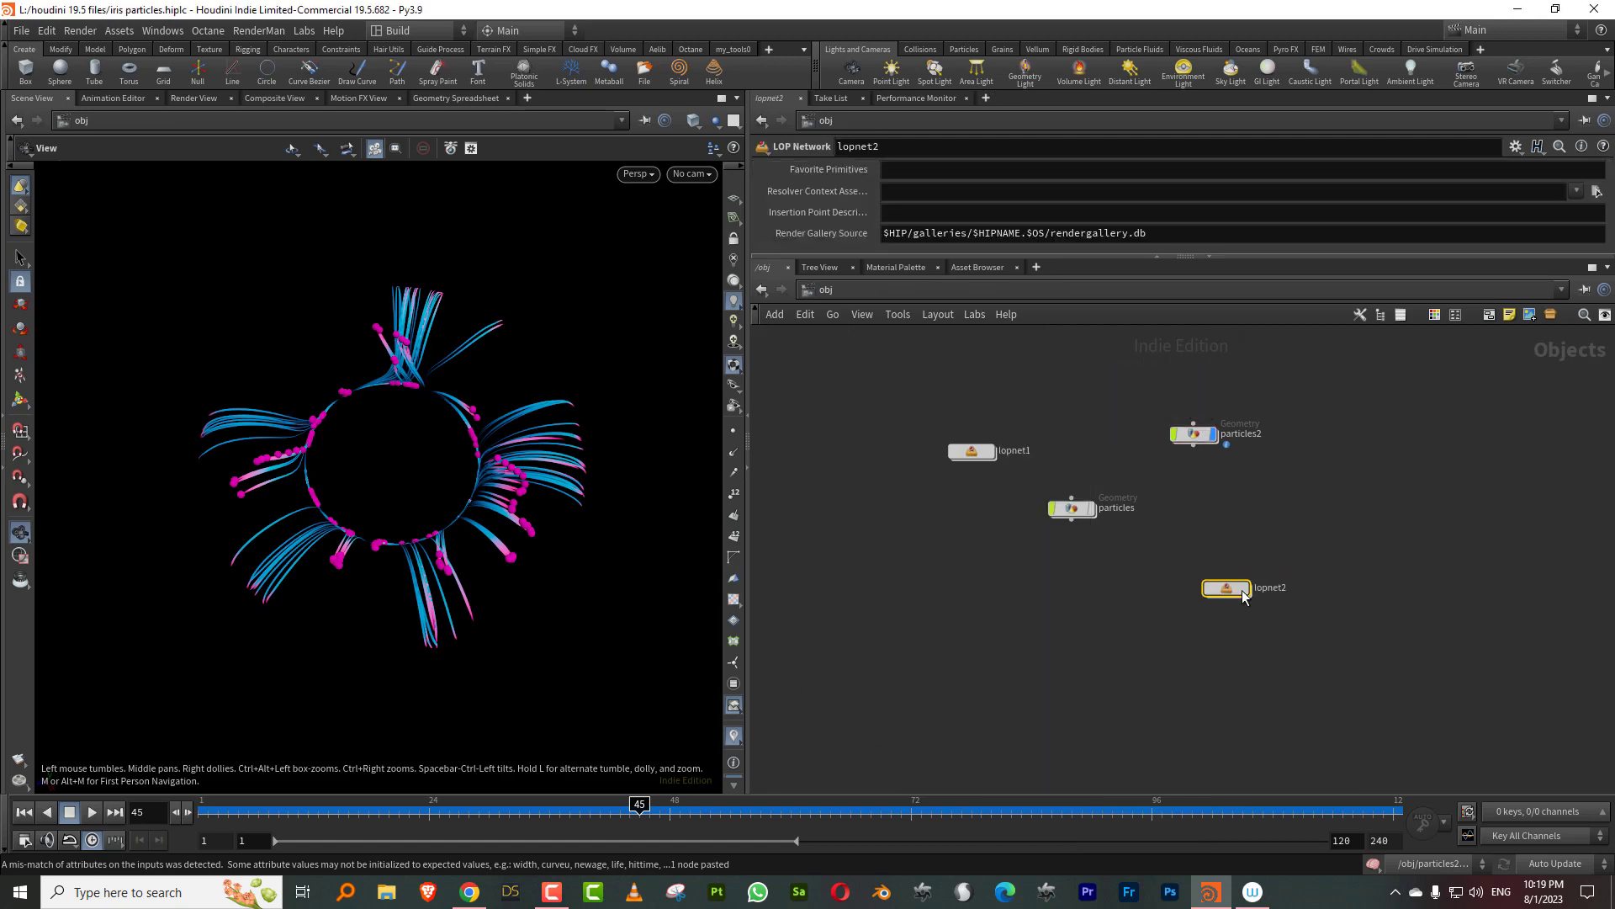
double_click(1235, 591)
drag(749, 567, 595, 567)
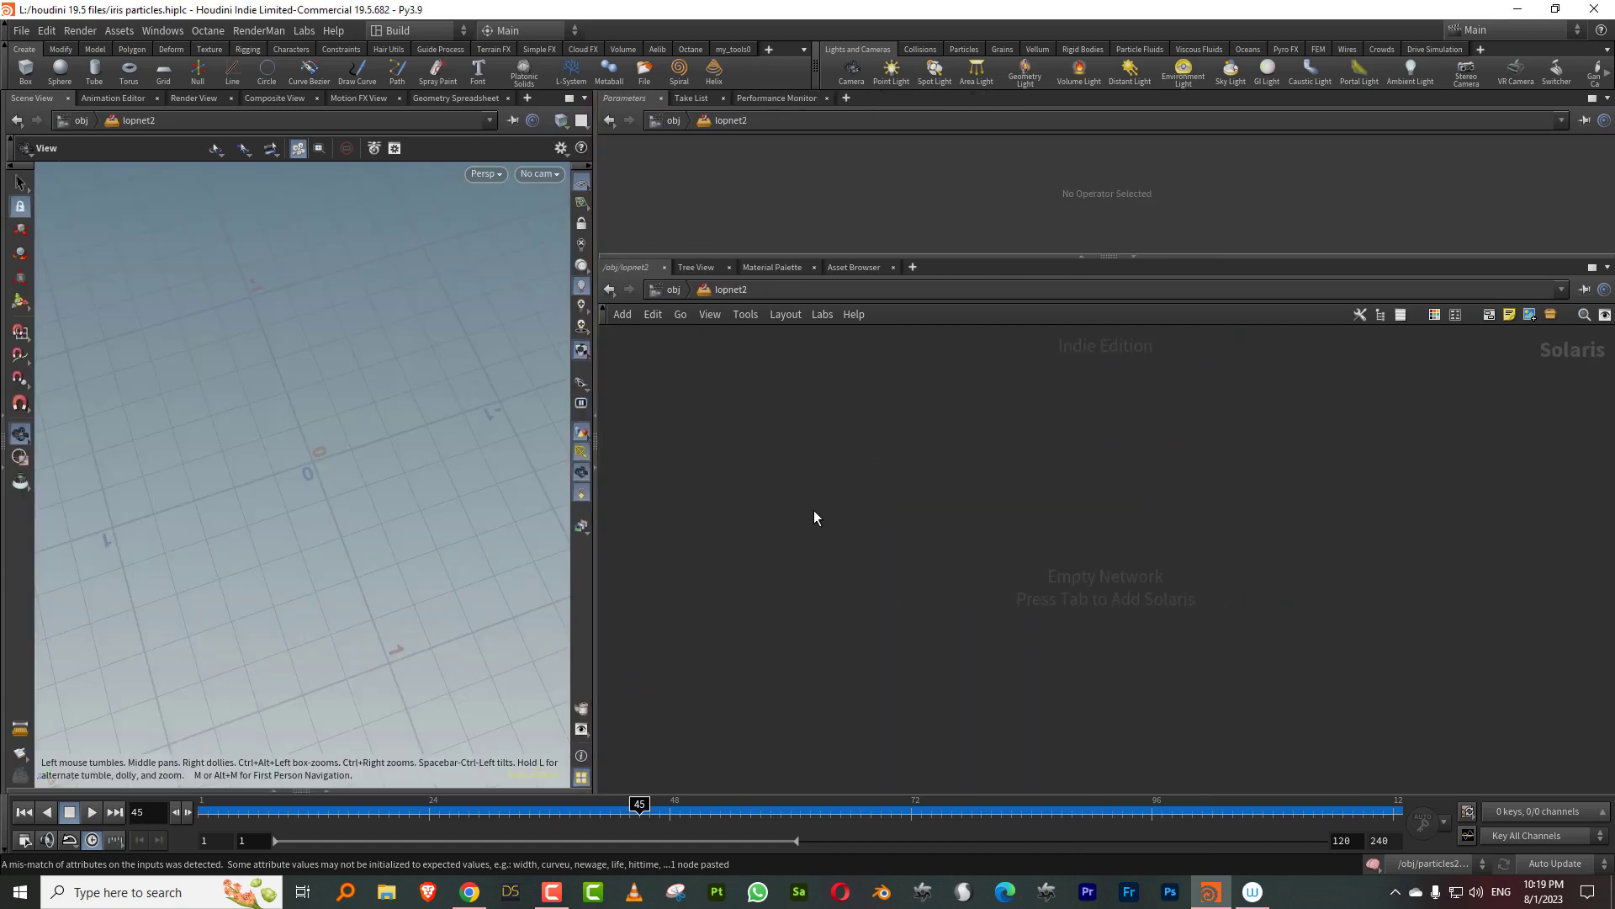
Step: Add a SOP Import node in the LOP network and rename it trails
key(Tab)
text(sop i)
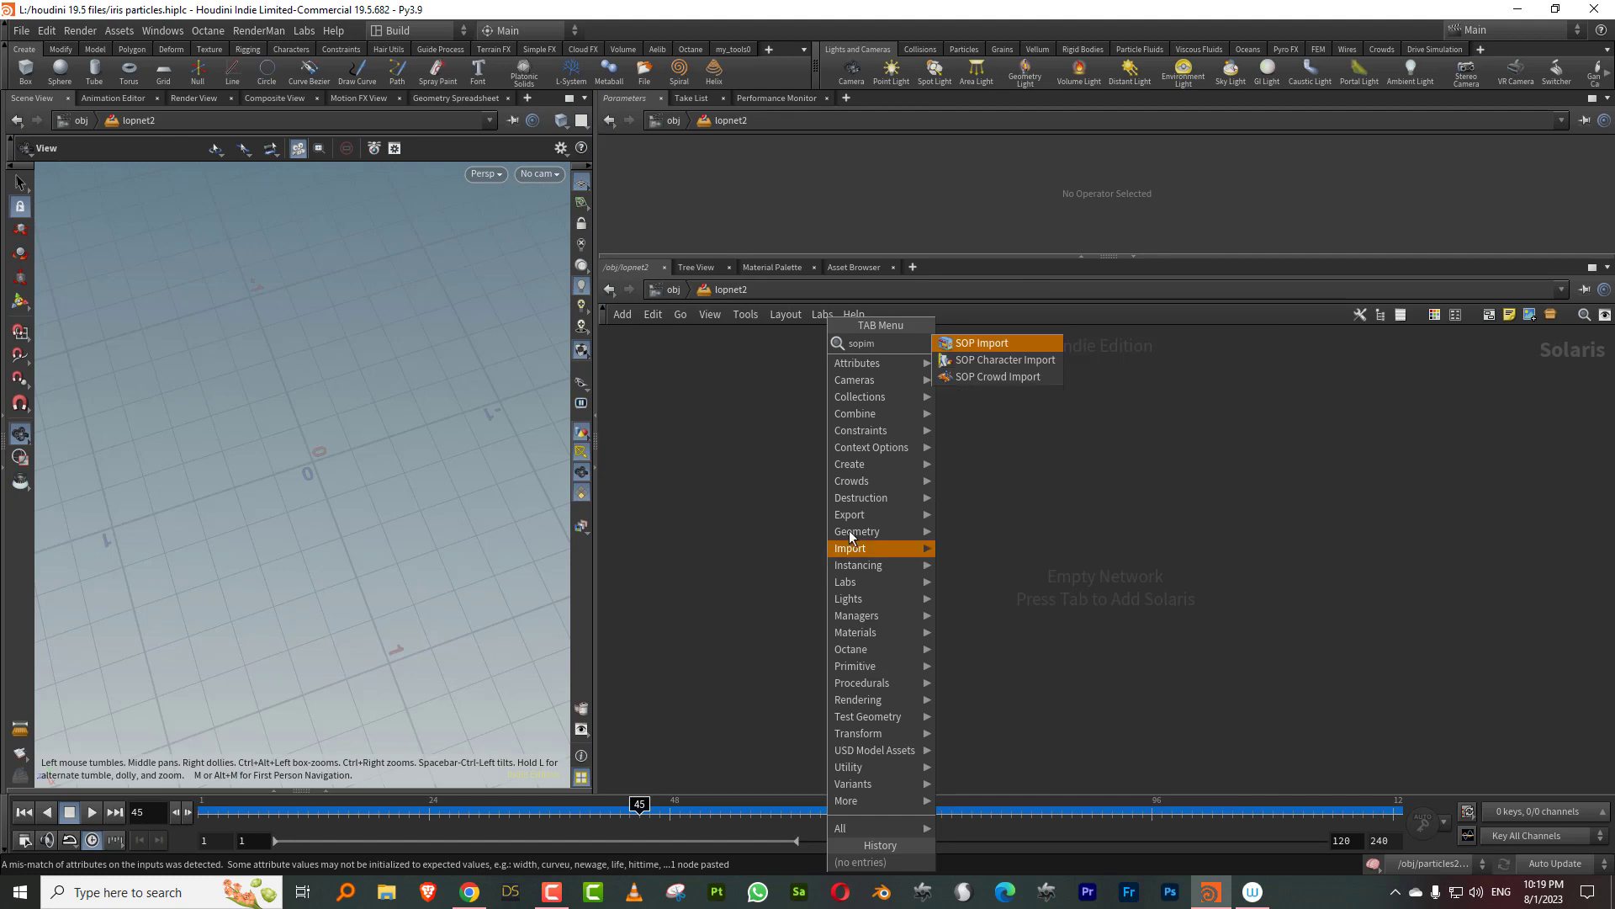
click(1001, 341)
click(895, 454)
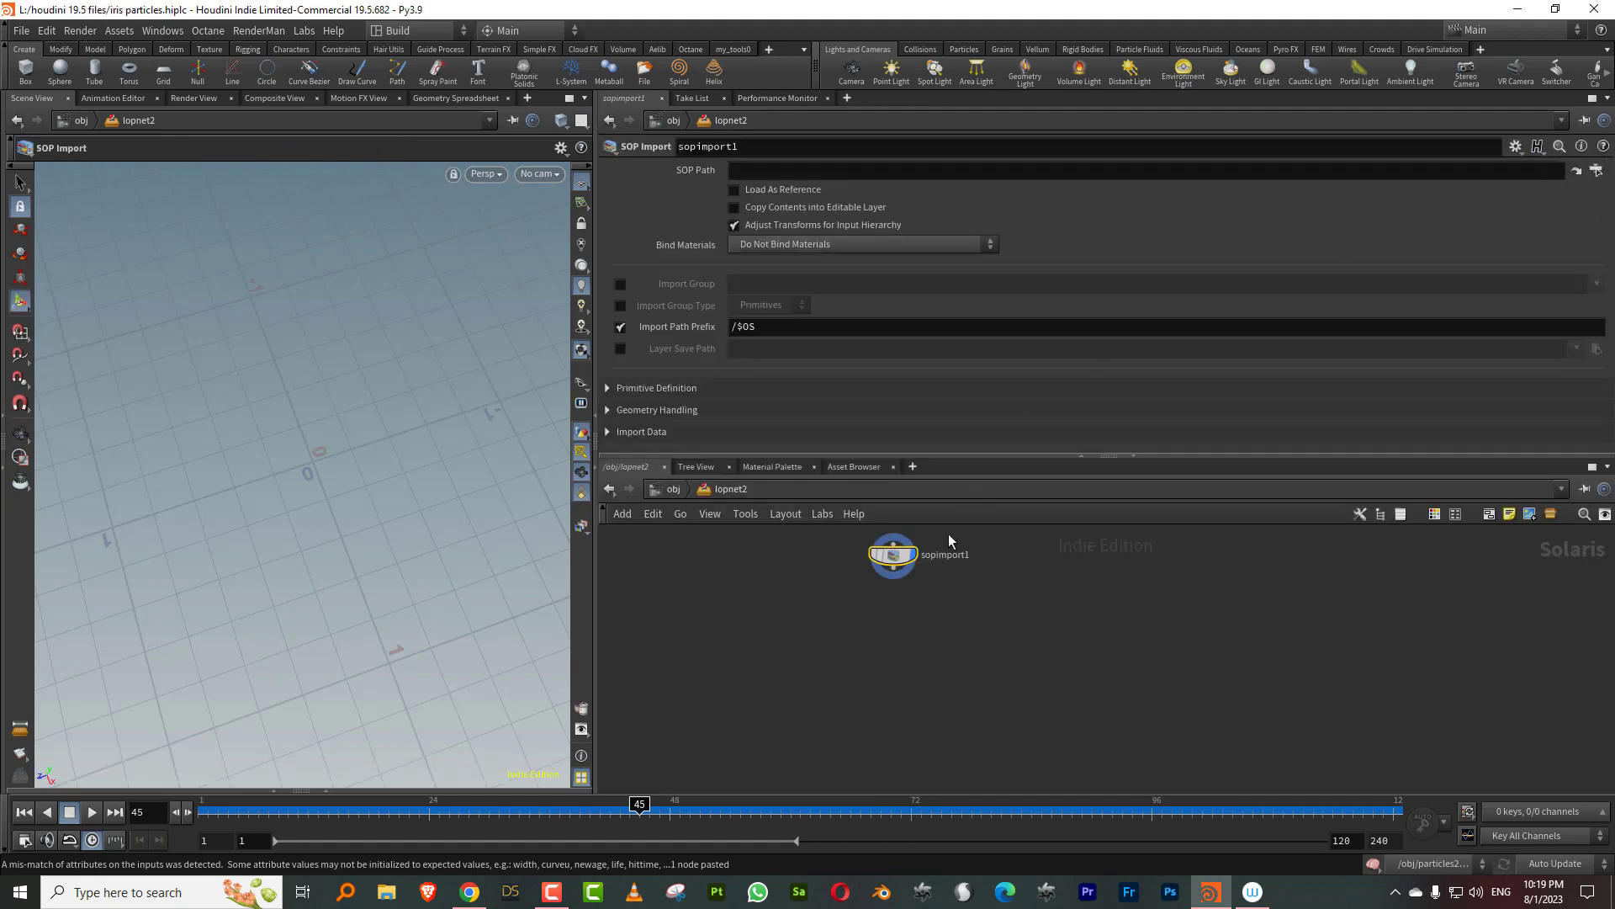
key(ctrl+a)
text(traile)
key(Return)
Step: Set the trails import's SOP path to OUT_trails inside particles2
click(1596, 172)
click(1438, 96)
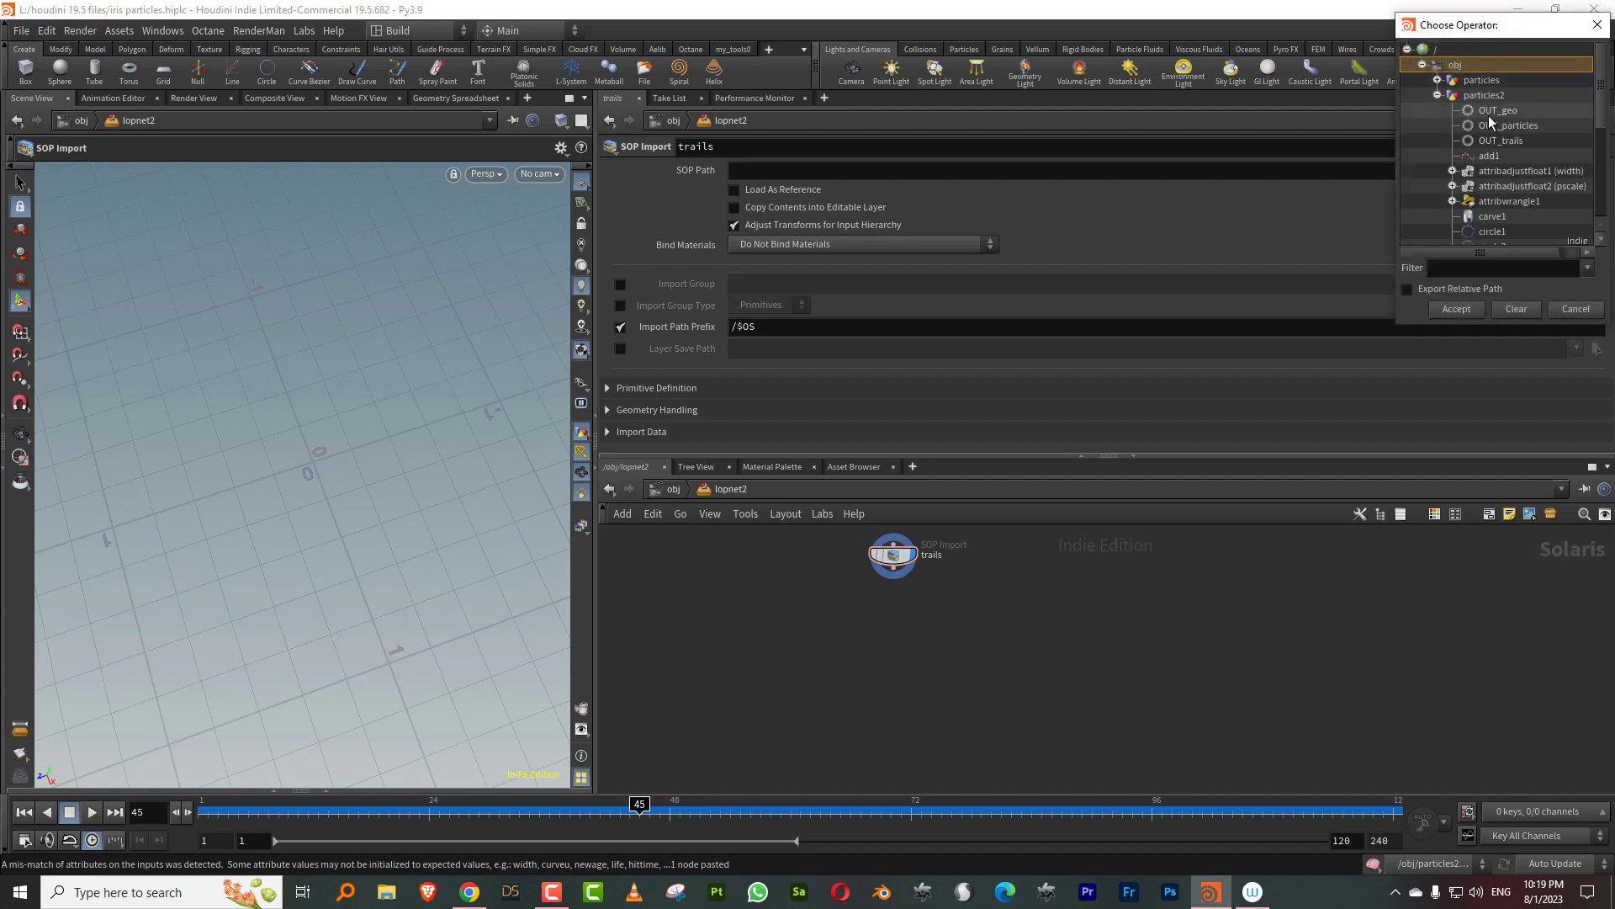
click(1502, 140)
click(1457, 309)
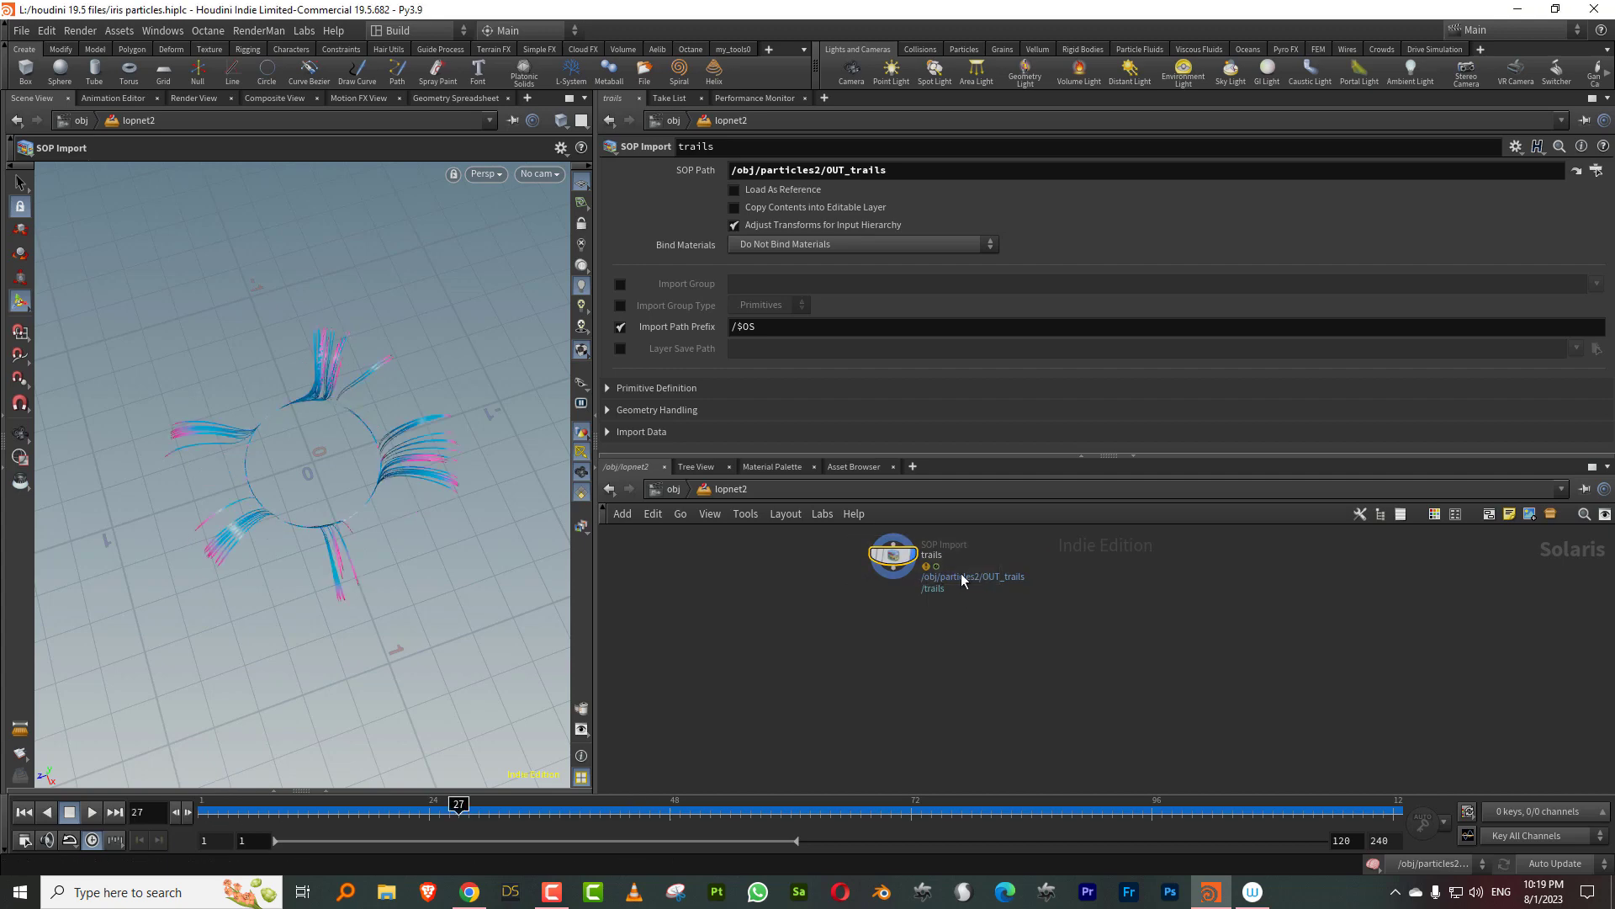
Step: Duplicate the trails import, place the copy beside it, and rename it particles
key(ctrl+v)
drag(1073, 579, 1020, 559)
double_click(1067, 555)
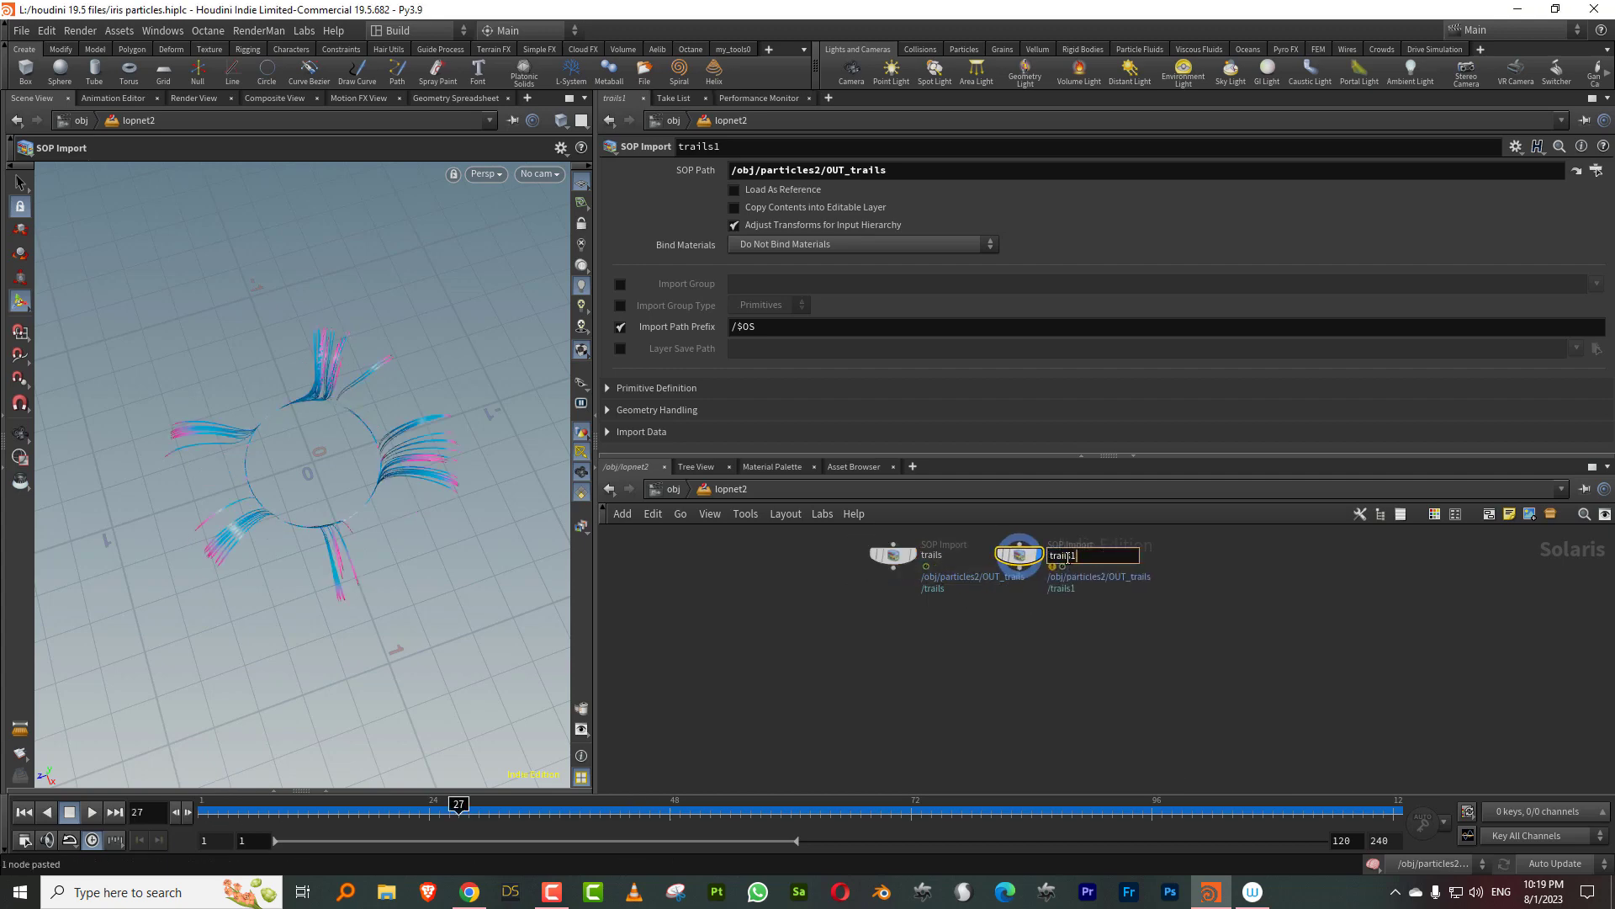
text(les)
key(Return)
drag(1077, 539, 1085, 539)
Step: Duplicate the particles import, place the copy beside it, and rename it geo
key(ctrl+c)
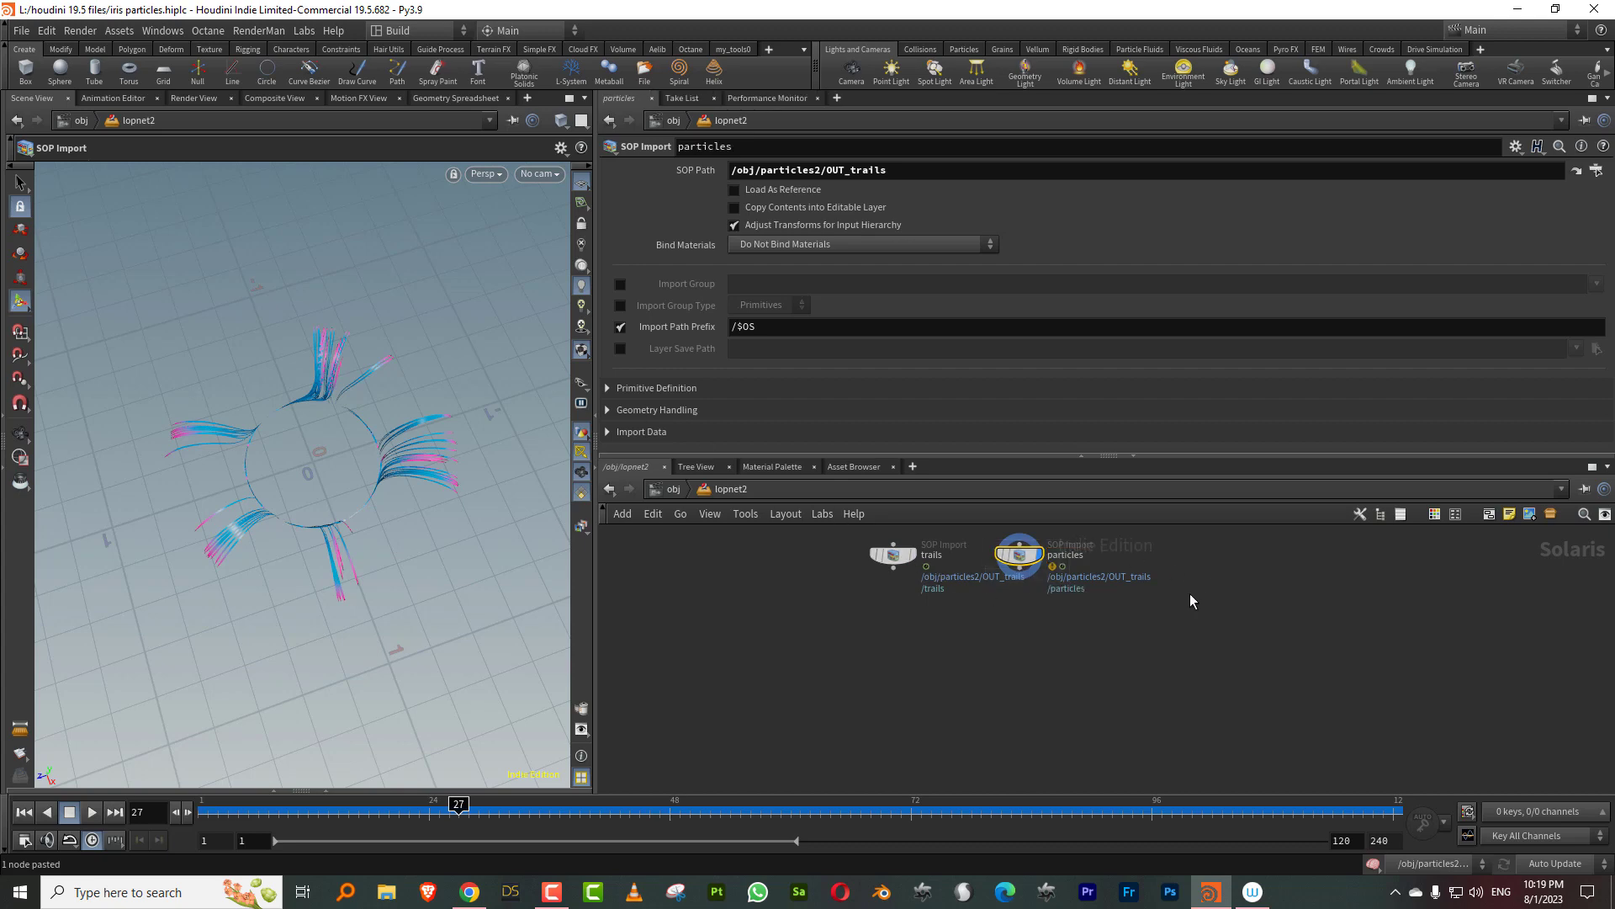
key(ctrl+v)
drag(1190, 598, 1157, 565)
click(1210, 565)
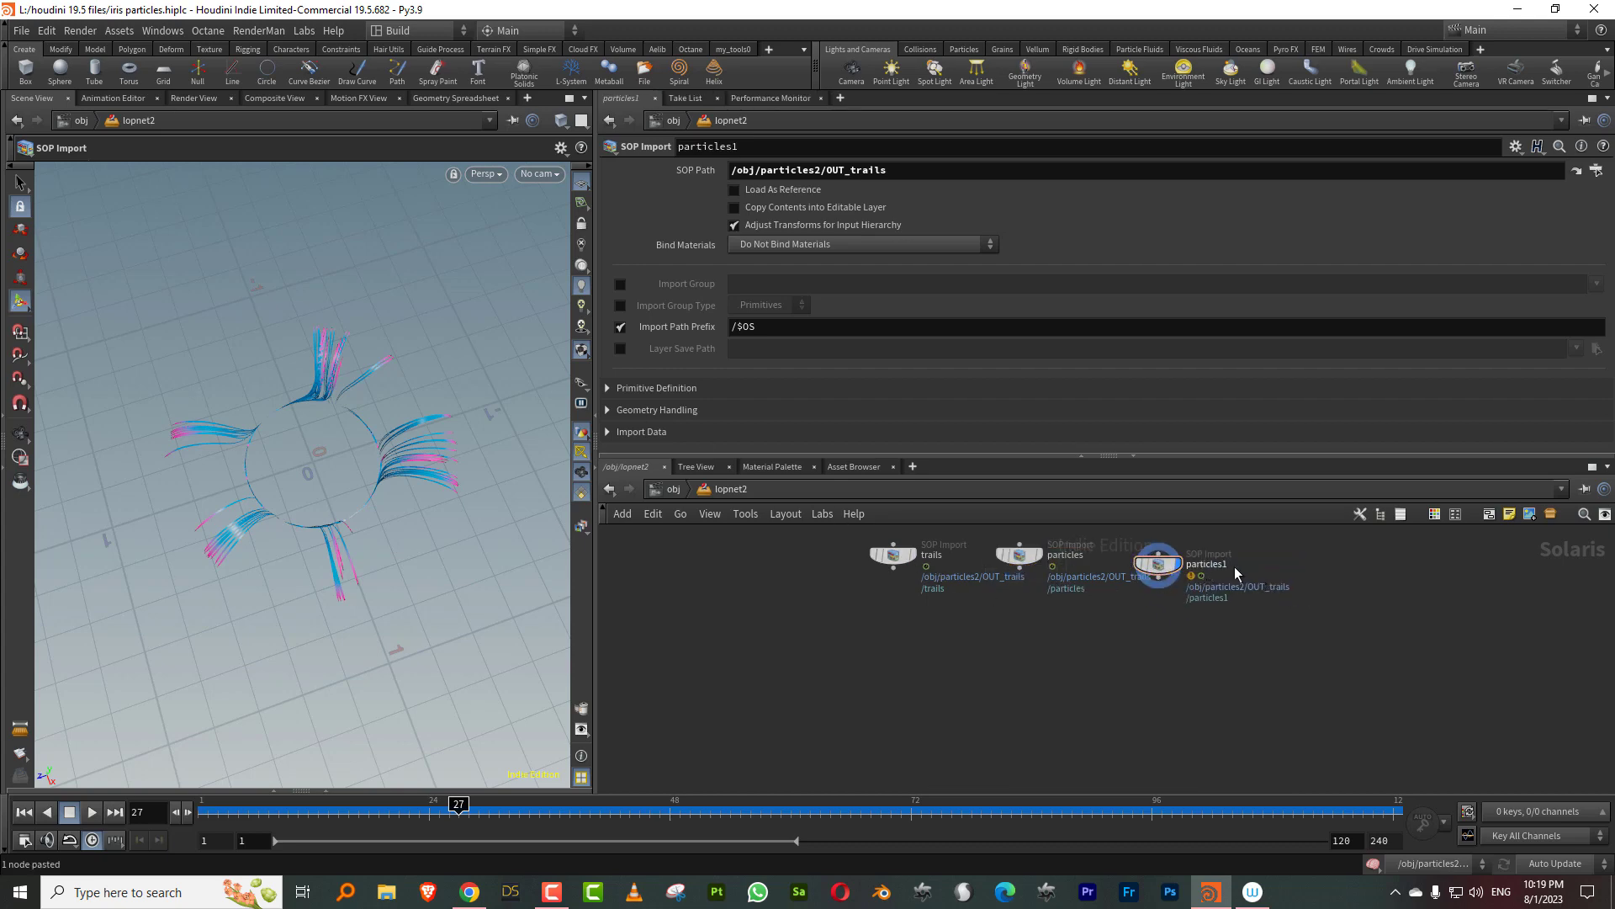
text(geo)
key(Return)
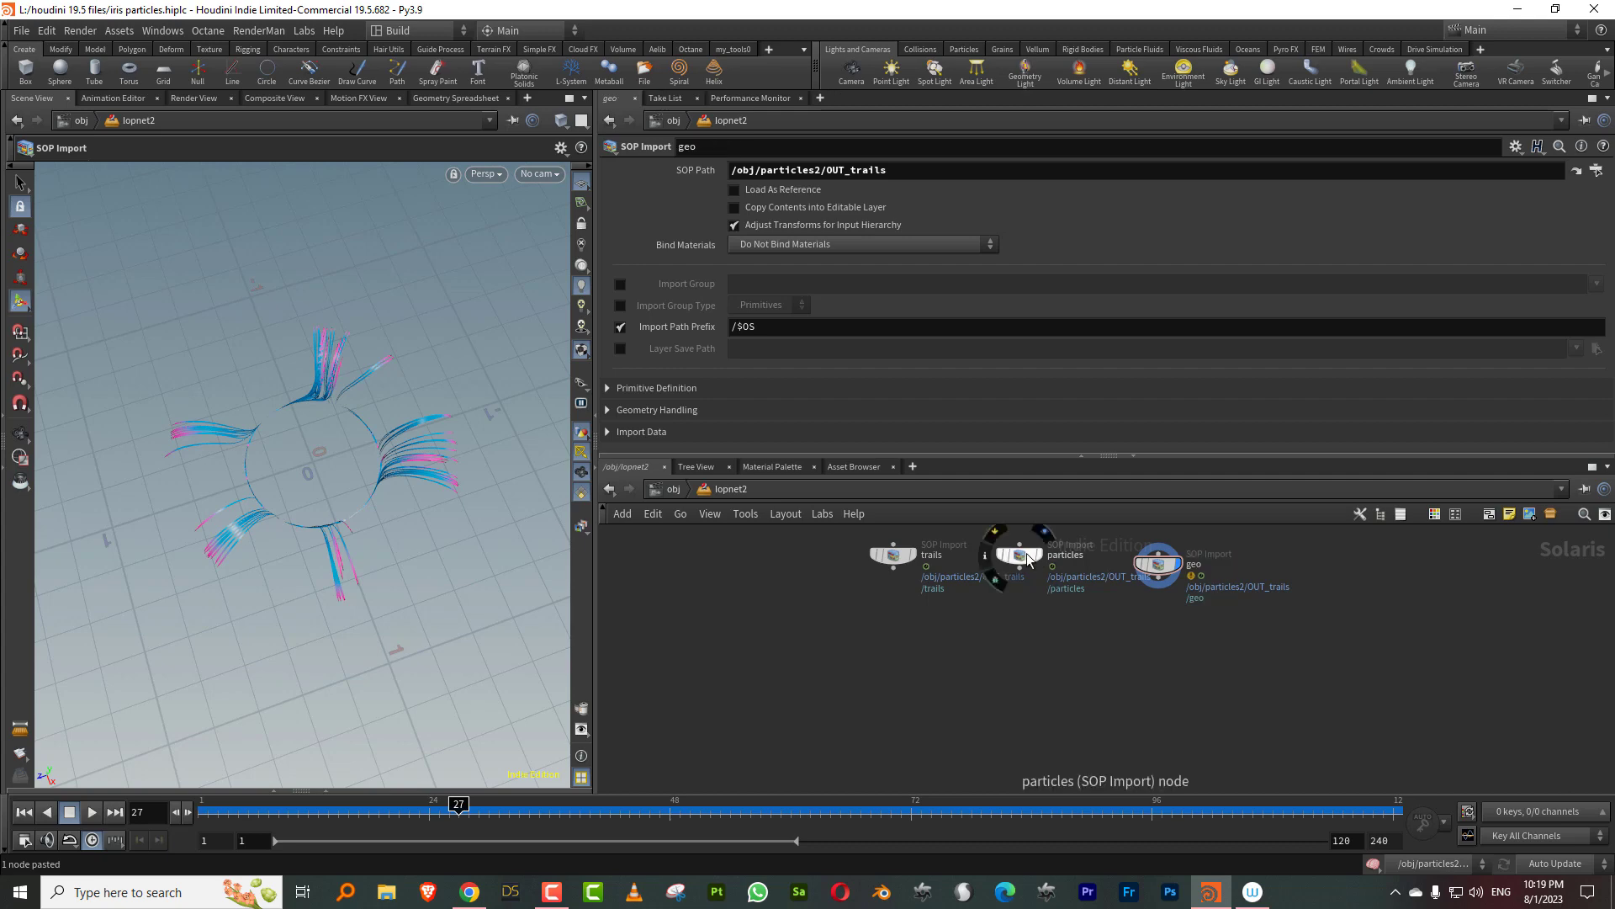
Step: Set the particles import's SOP path to /obj/particles2/OUT_particles
click(1020, 556)
click(897, 171)
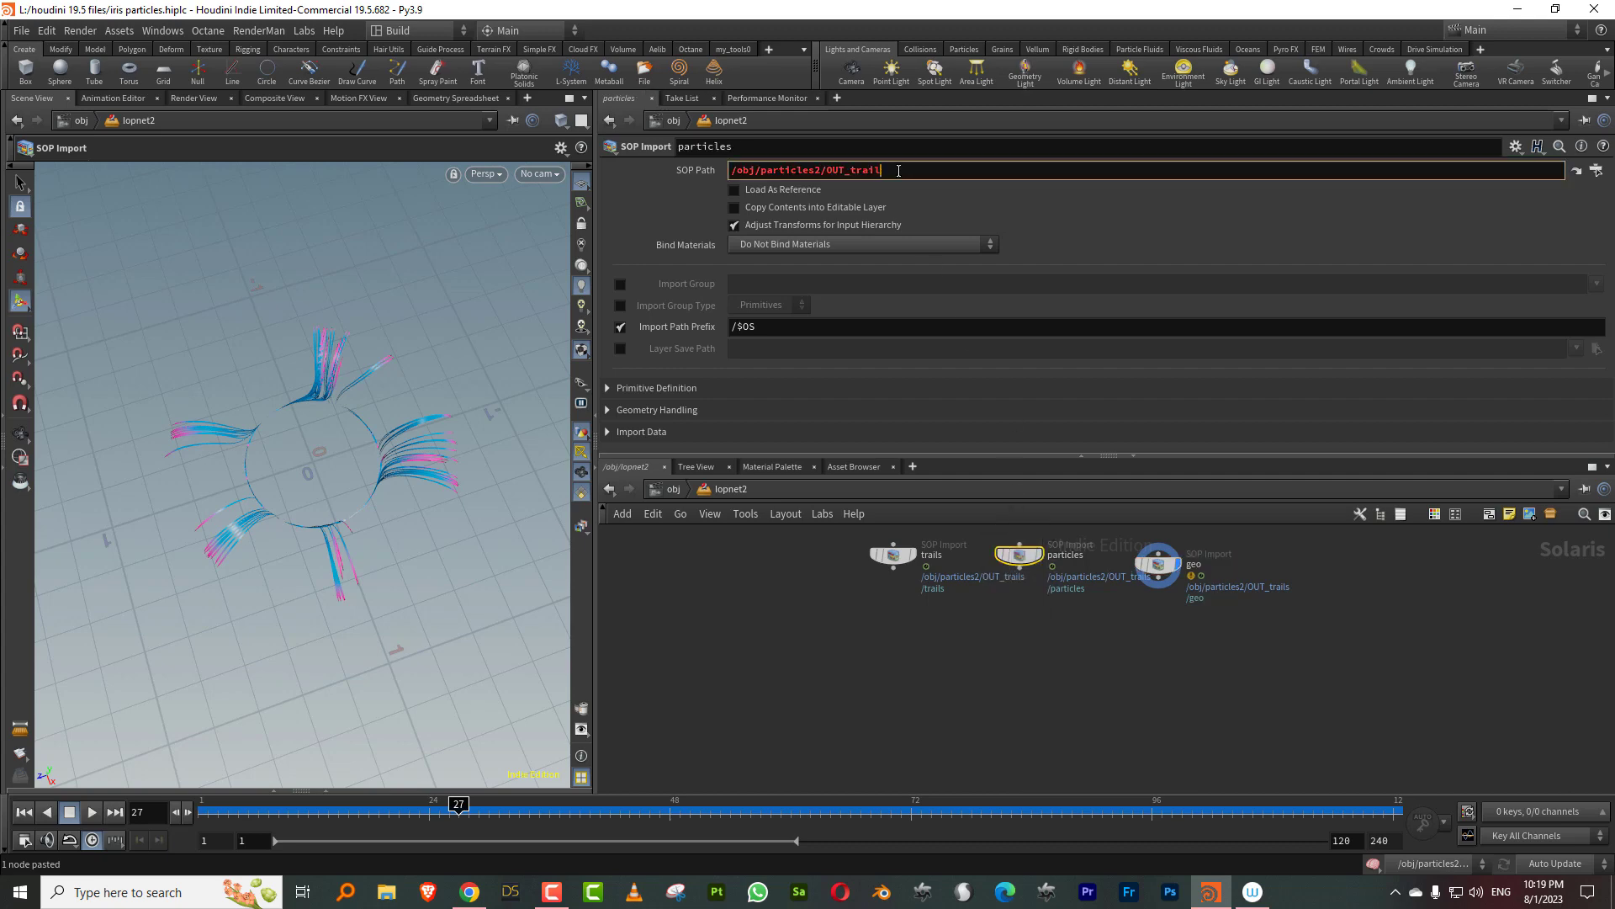
key(BackSpace)
key(BackSpace)
key(BackSpace)
key(BackSpace)
key(BackSpace)
key(BackSpace)
key(Down)
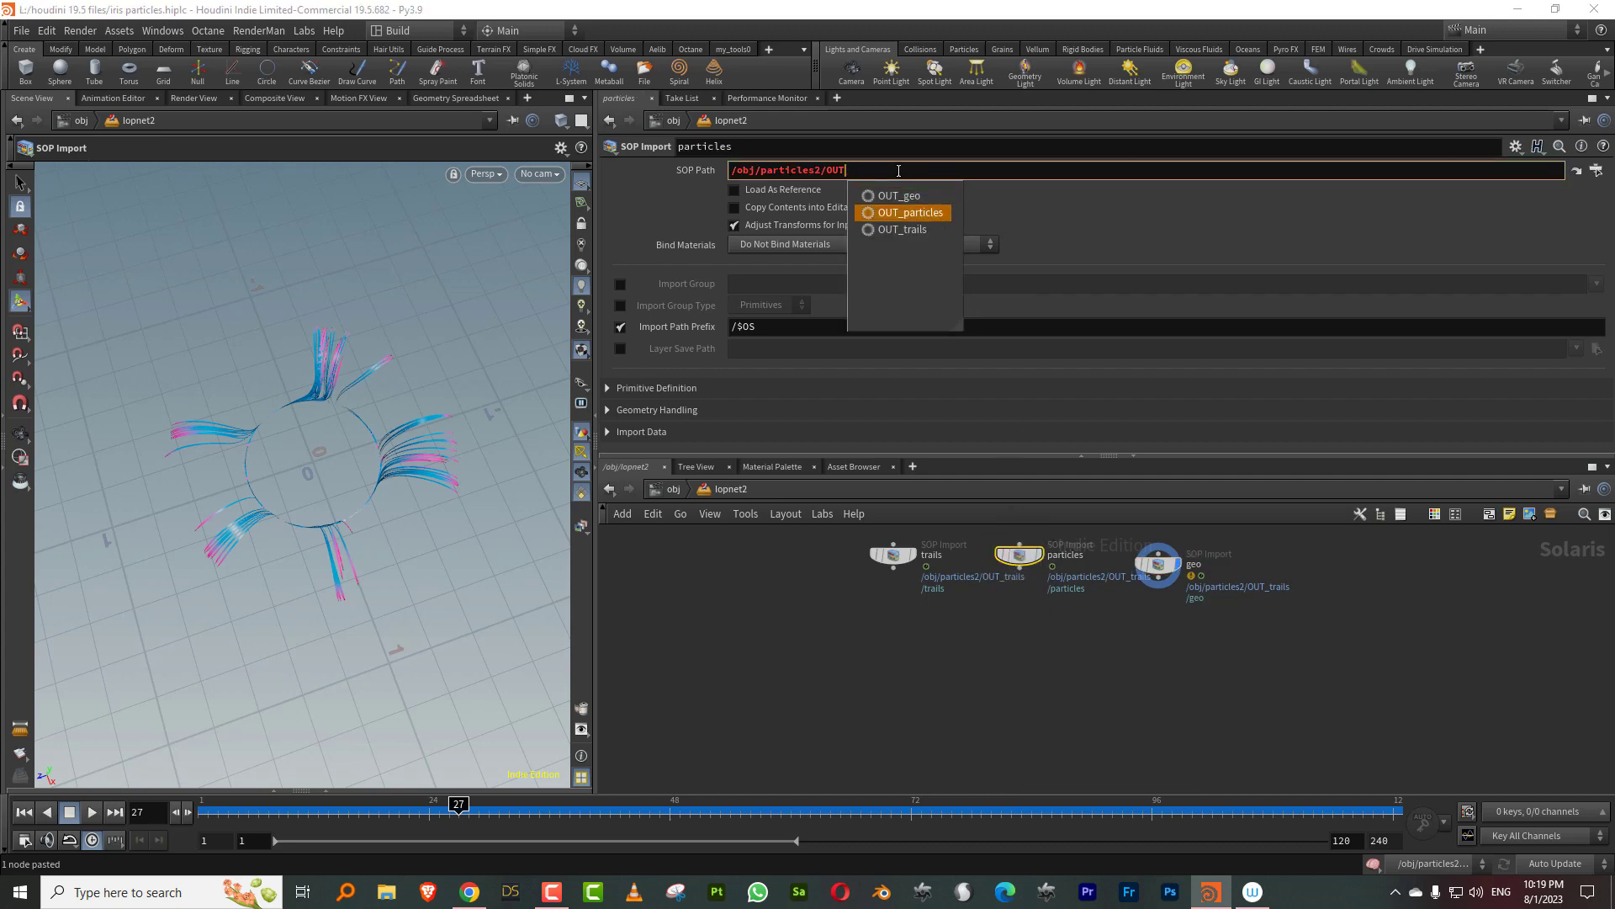
key(Return)
key(Return)
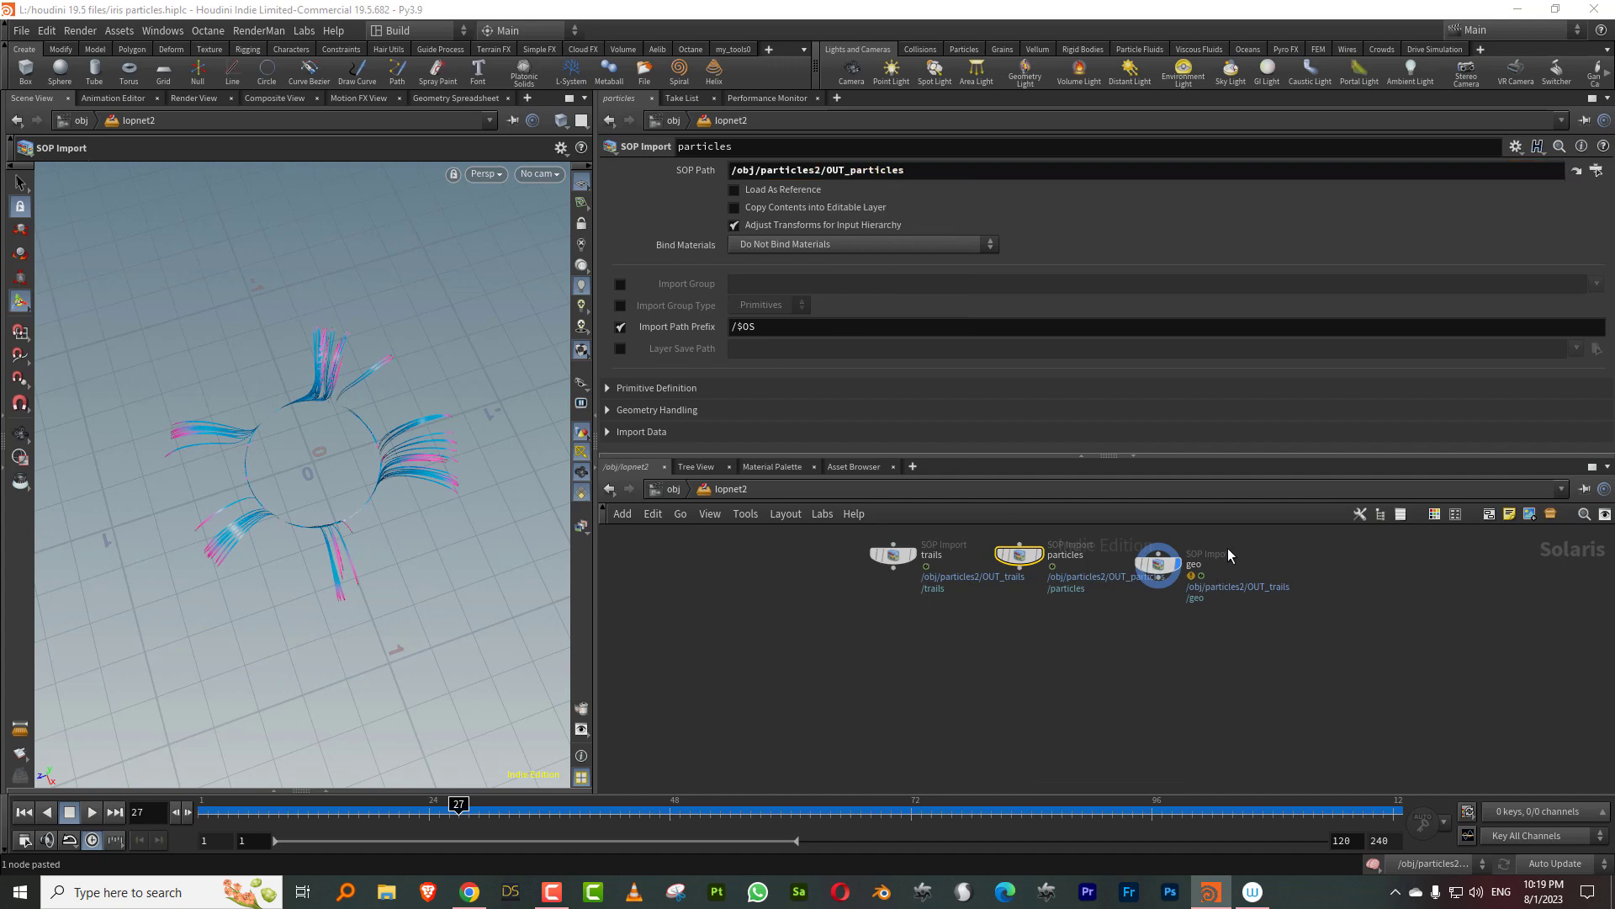
Step: Set the geo import's SOP path to /obj/particles2/OUT_geo
click(1159, 562)
click(913, 169)
key(BackSpace)
key(BackSpace)
key(BackSpace)
key(BackSpace)
key(BackSpace)
key(BackSpace)
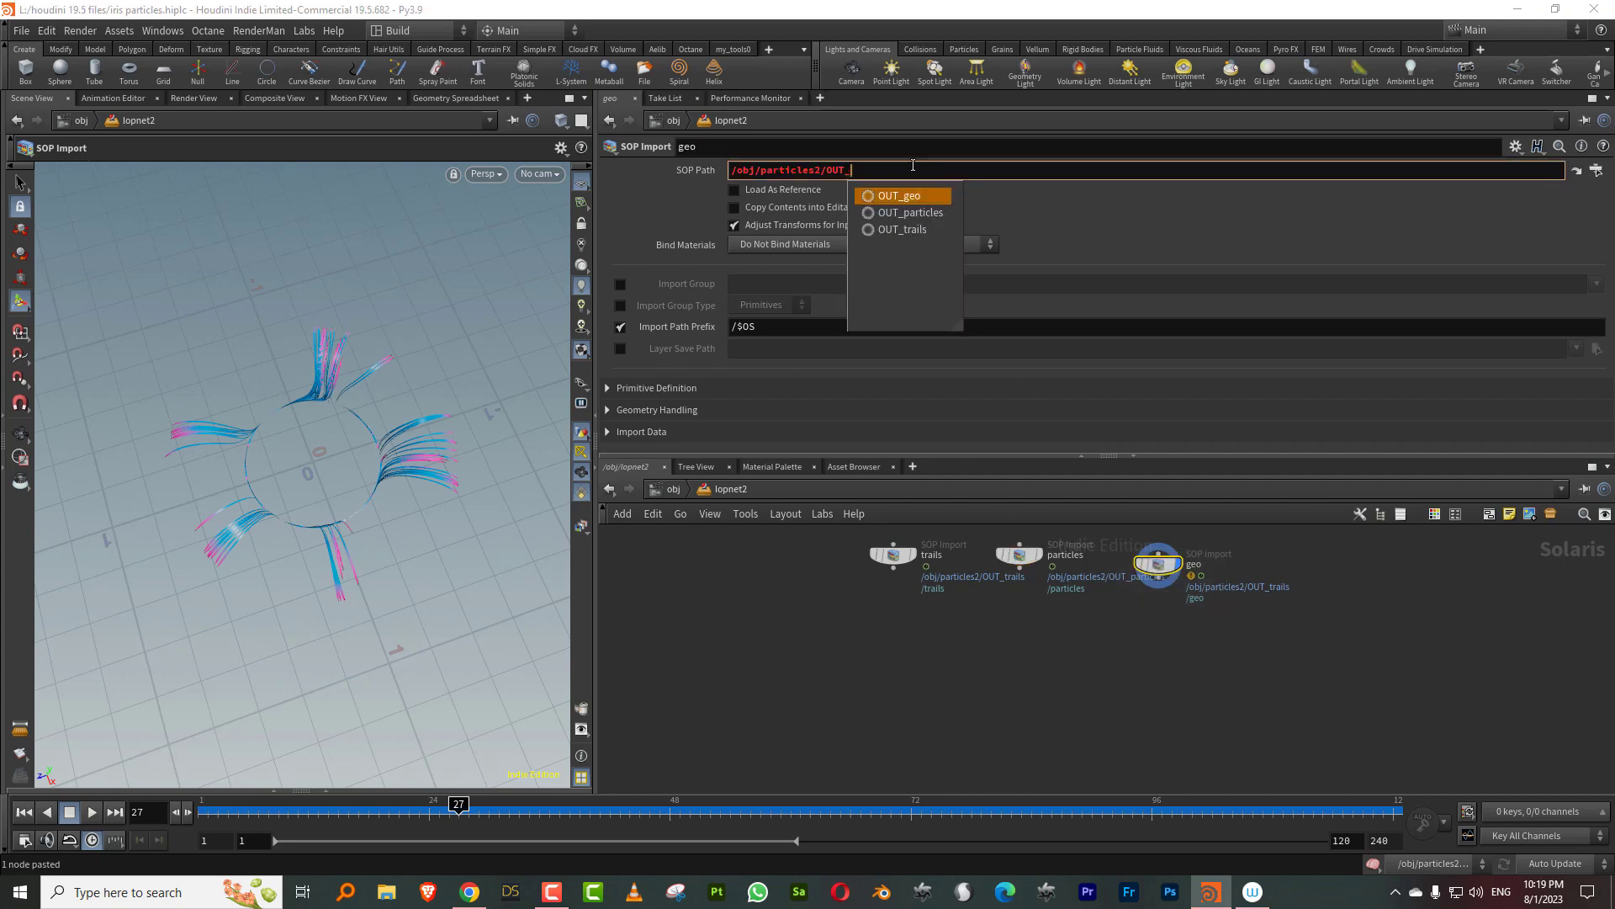
key(Return)
key(Return)
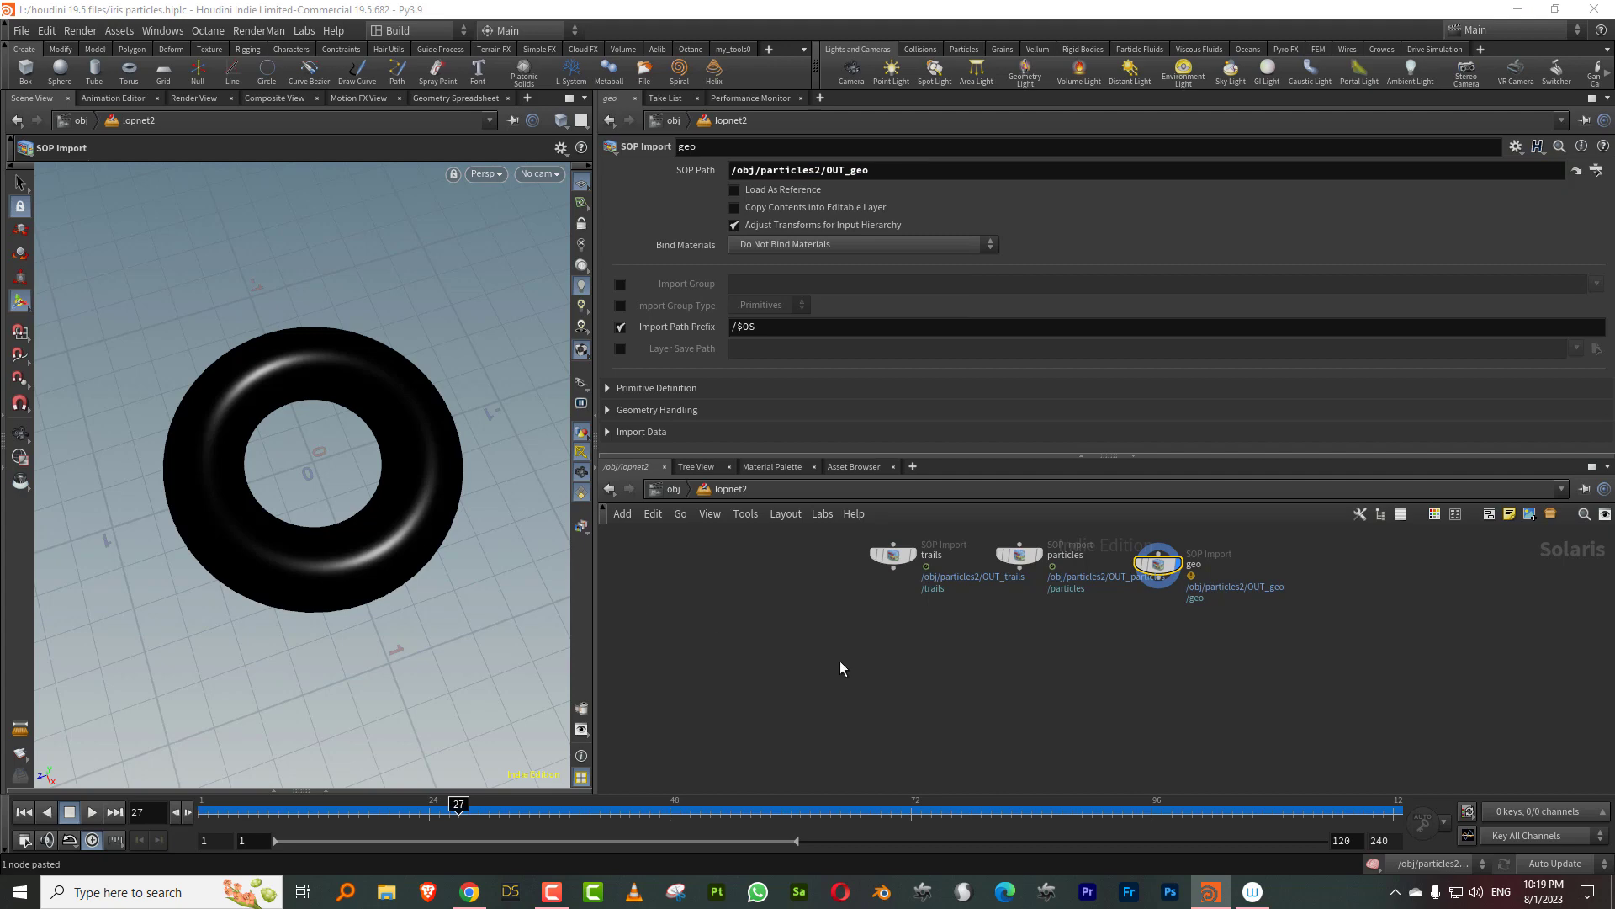
Step: Add a Merge node below the three SOP Import nodes
key(Tab)
text(mer)
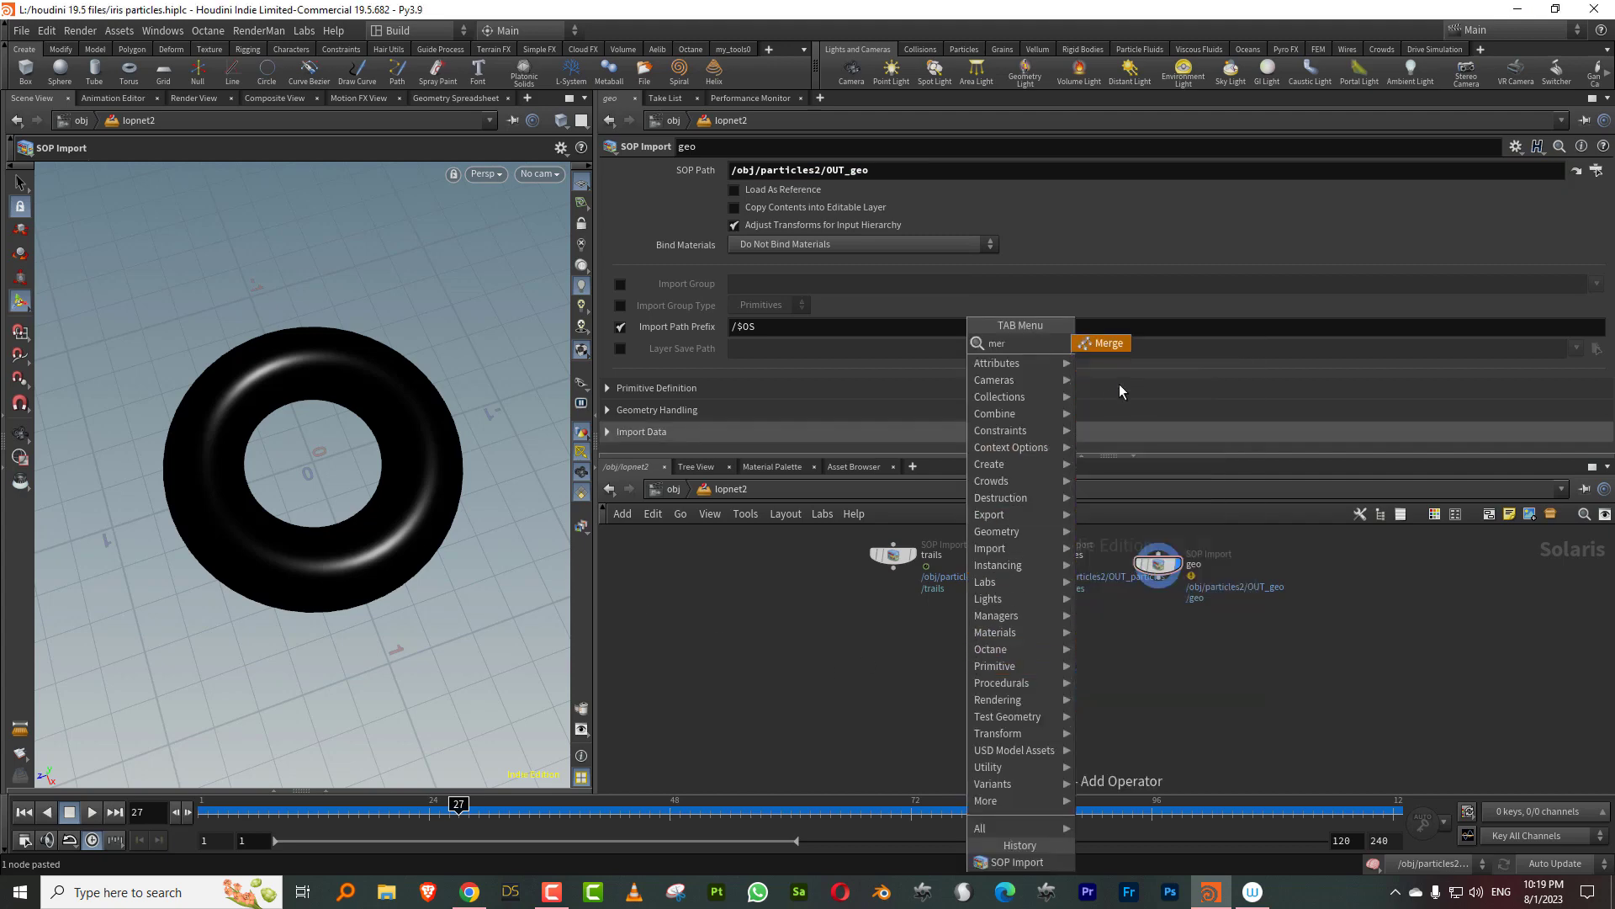
click(1109, 344)
click(1067, 662)
Step: Set the specular colour of the viewport's simple default material to black in the display options
key(d)
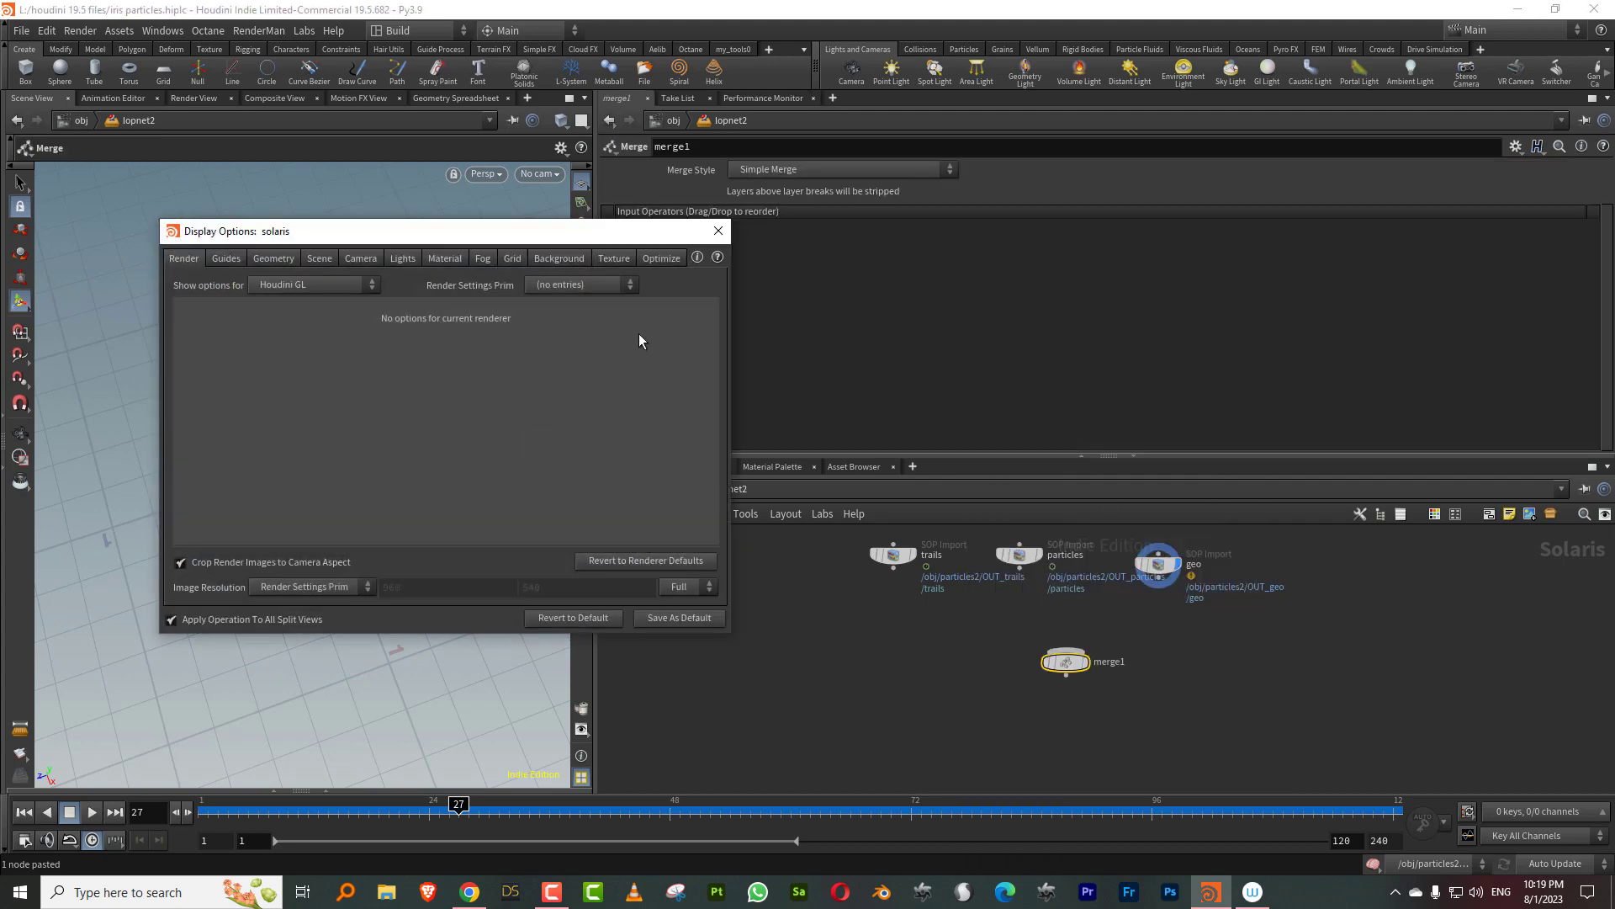
drag(427, 229, 727, 232)
click(740, 257)
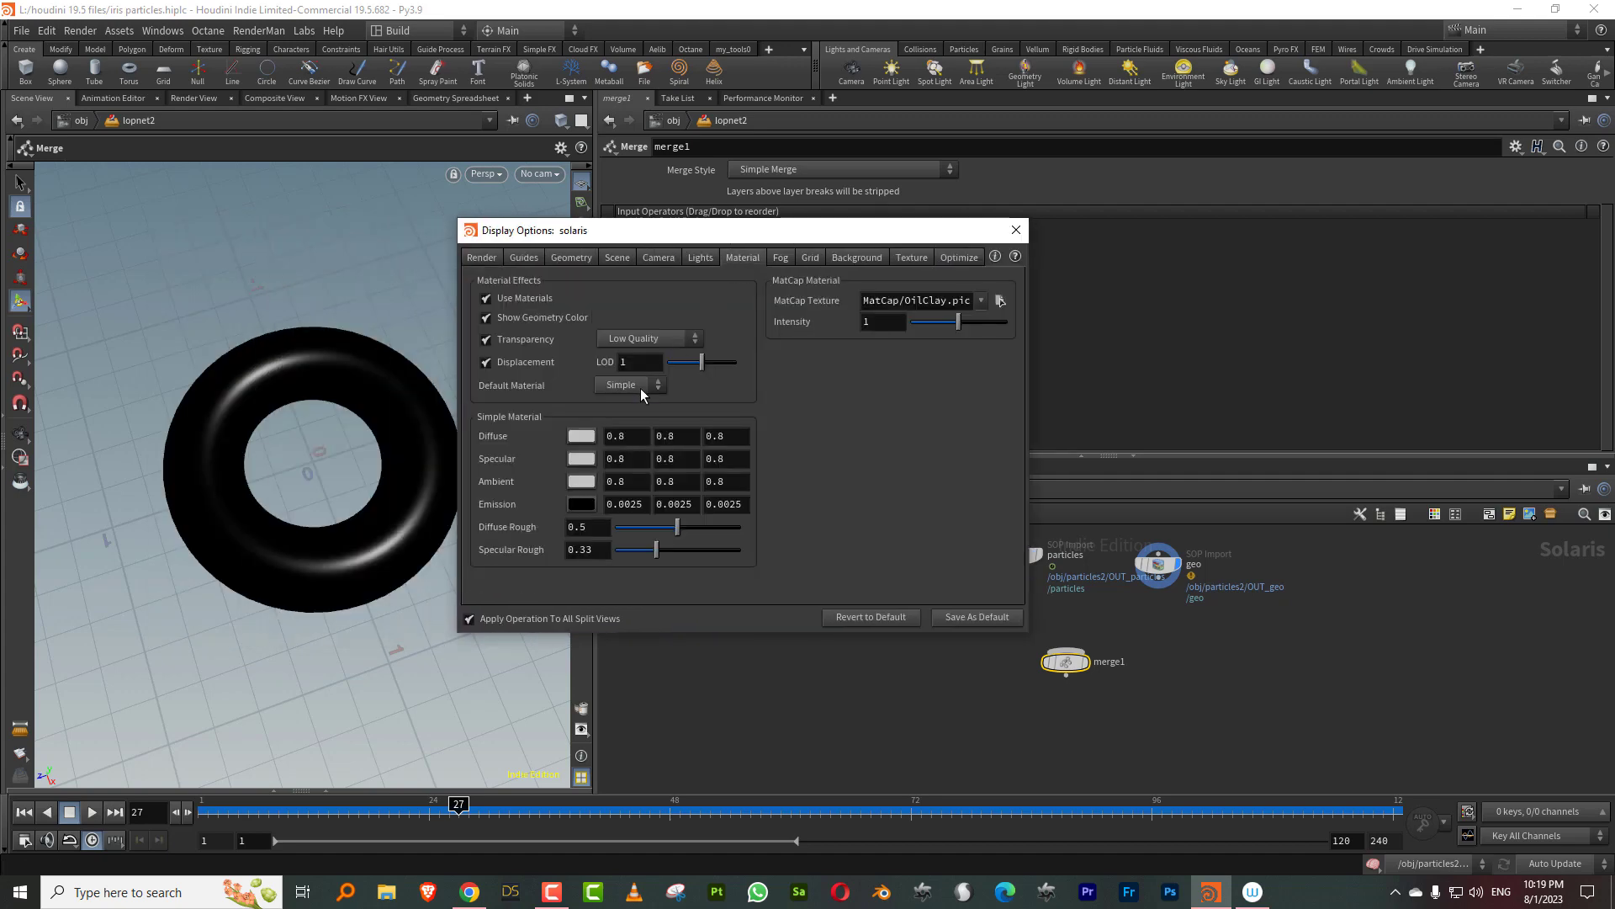
click(582, 458)
drag(567, 271, 424, 288)
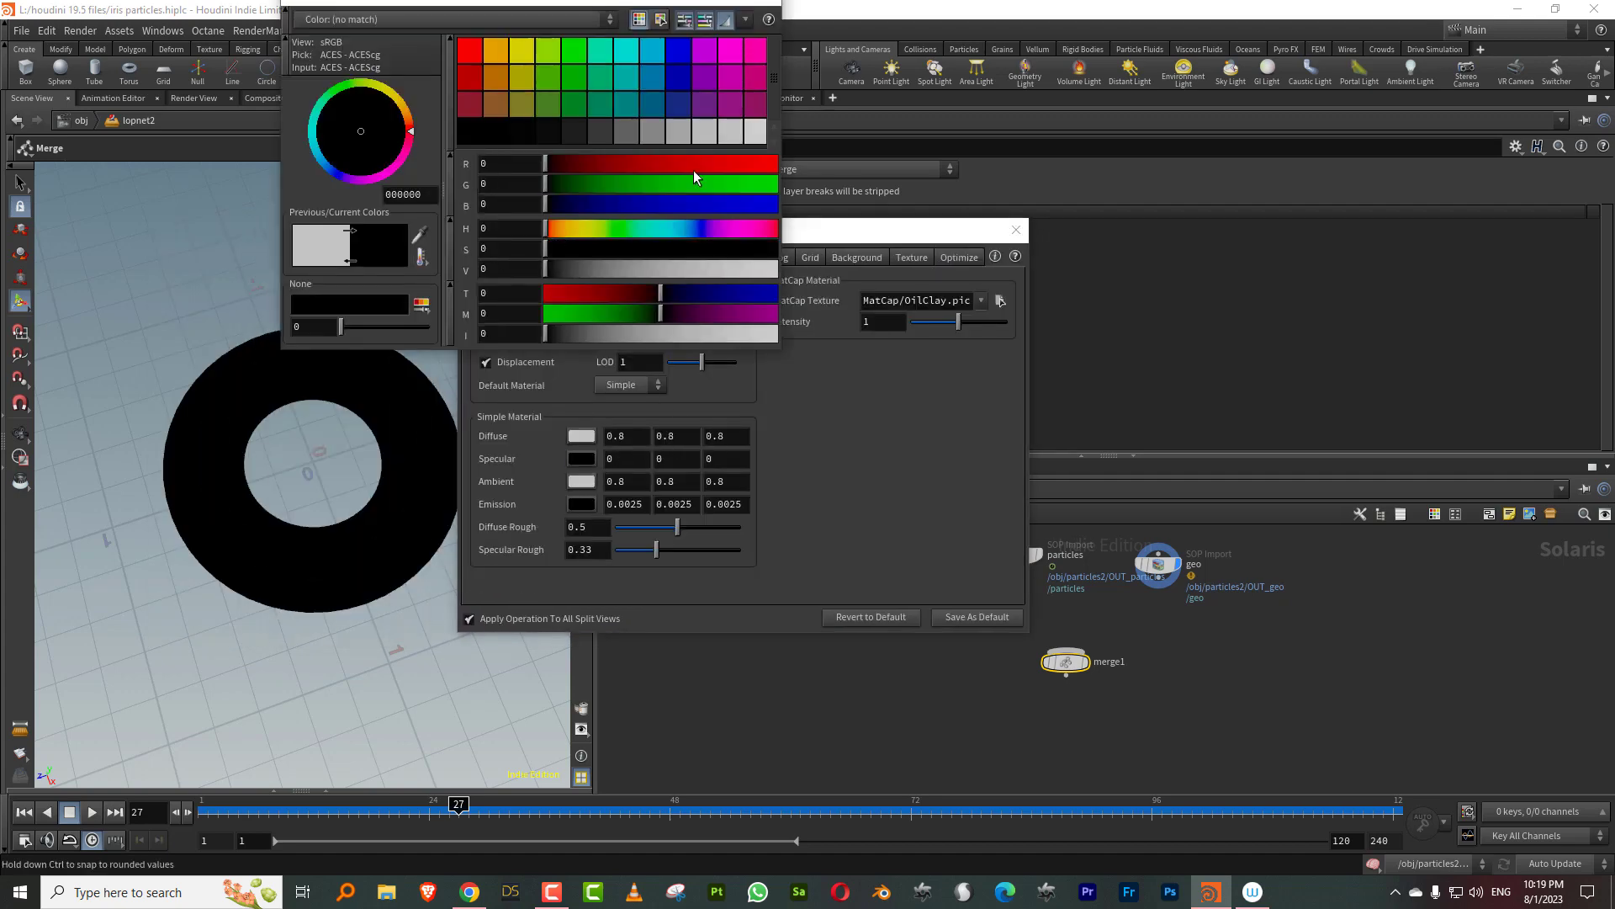
Step: Switch the viewport background colour scheme to Dark and close the display options
click(854, 257)
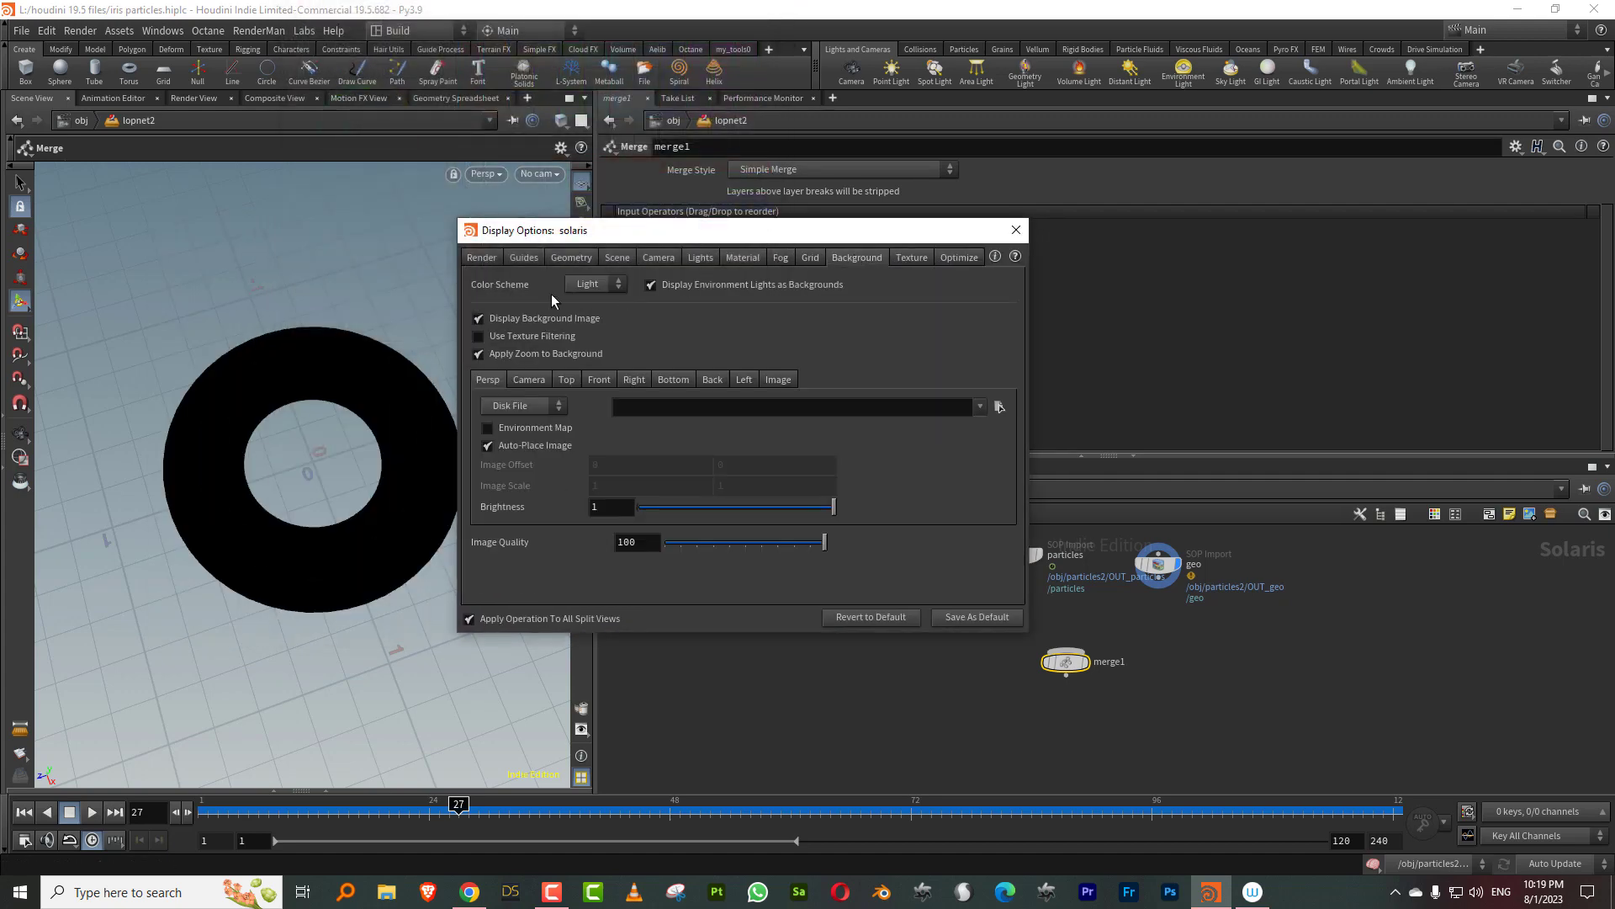
click(594, 284)
click(585, 318)
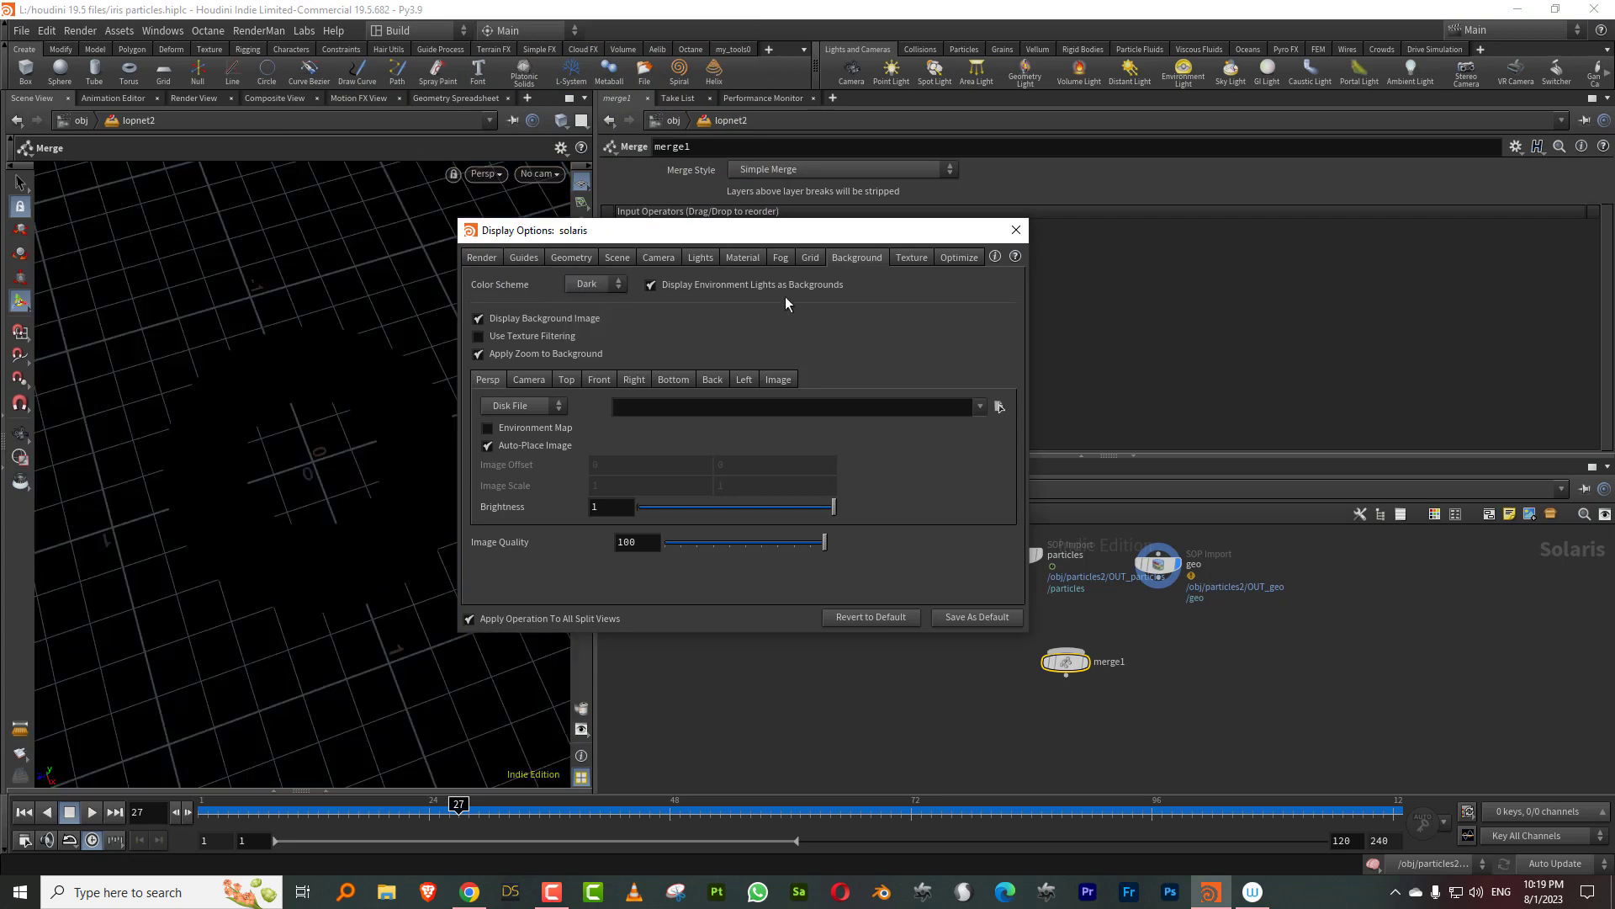
click(1015, 230)
Step: Connect the trails, particles and geo imports to merge1 and display it without the reference grid
drag(895, 571, 1065, 650)
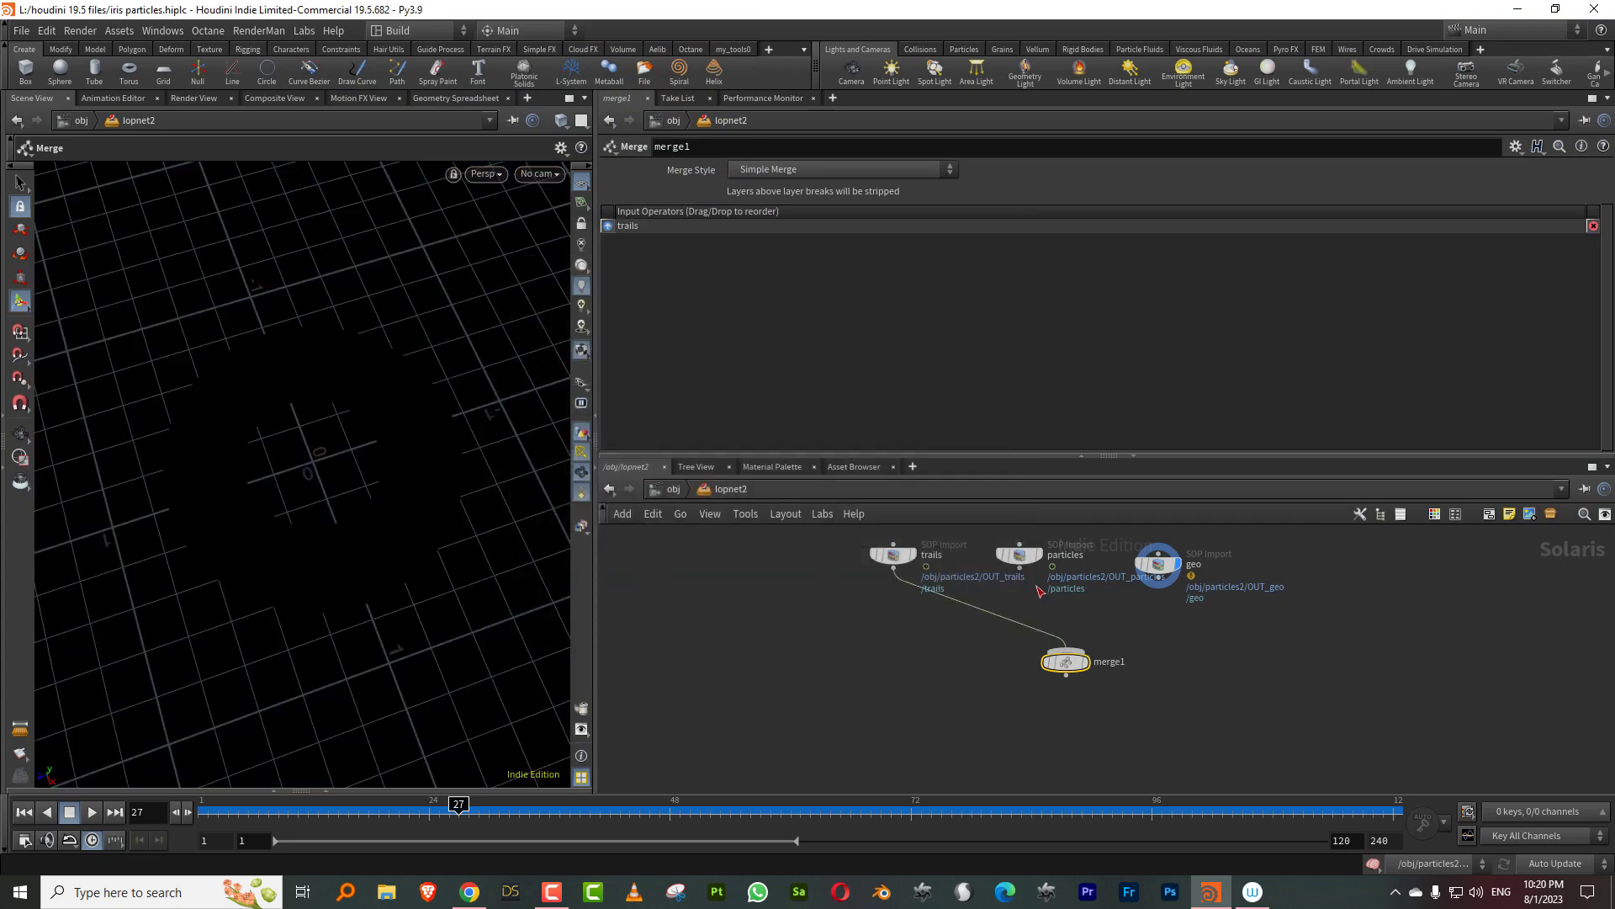
drag(1020, 570, 1067, 651)
key(shift+s)
drag(1161, 579, 1066, 658)
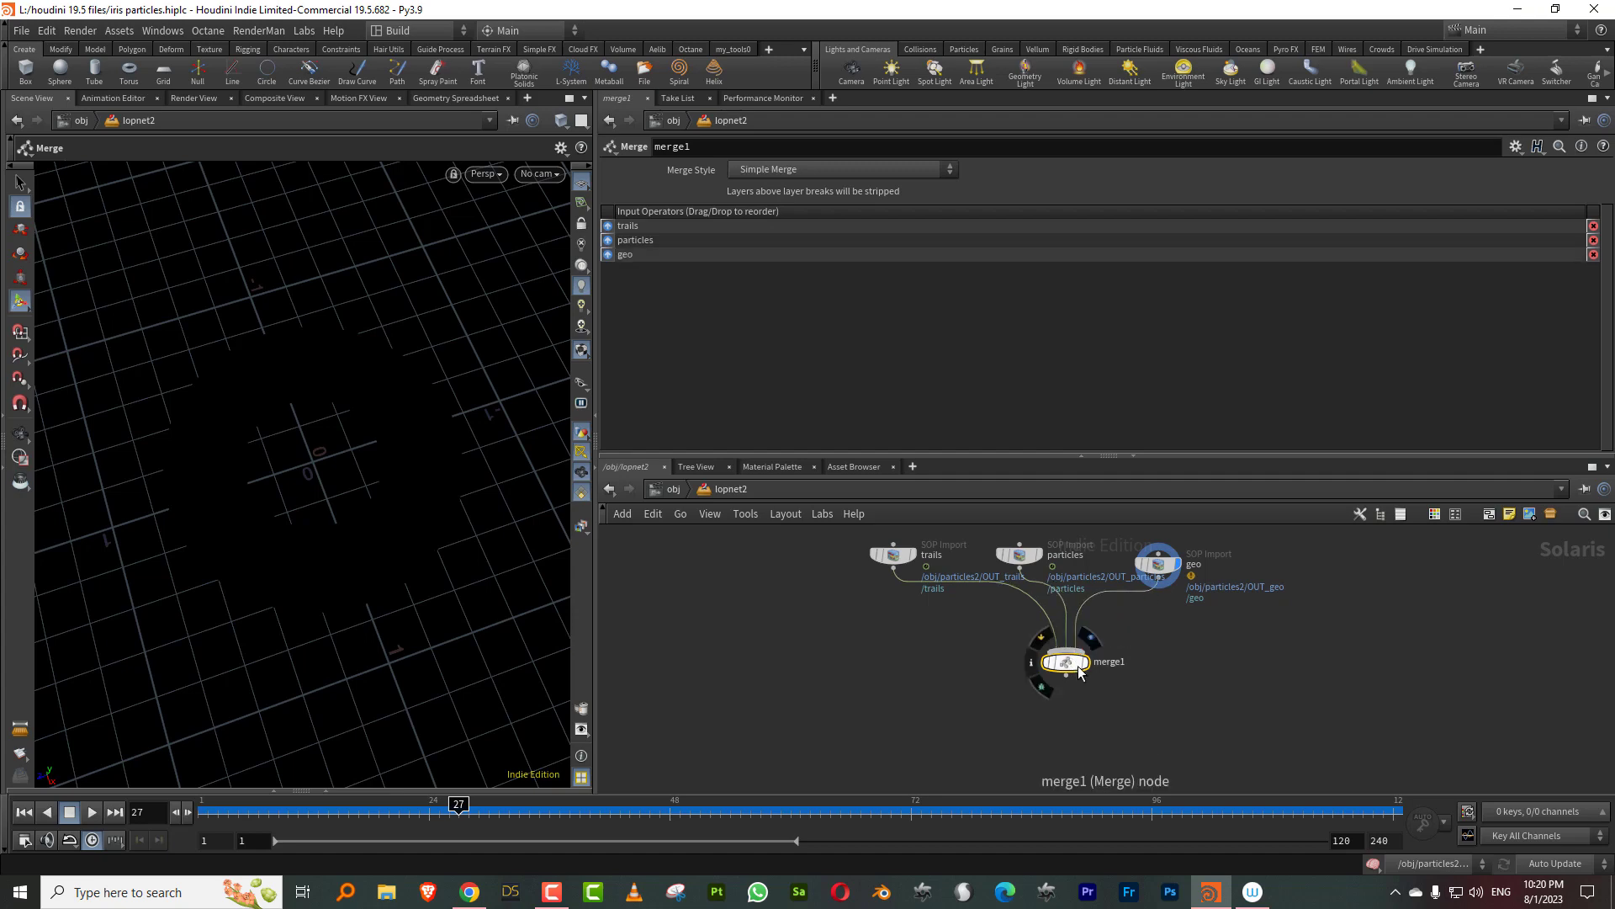
click(581, 183)
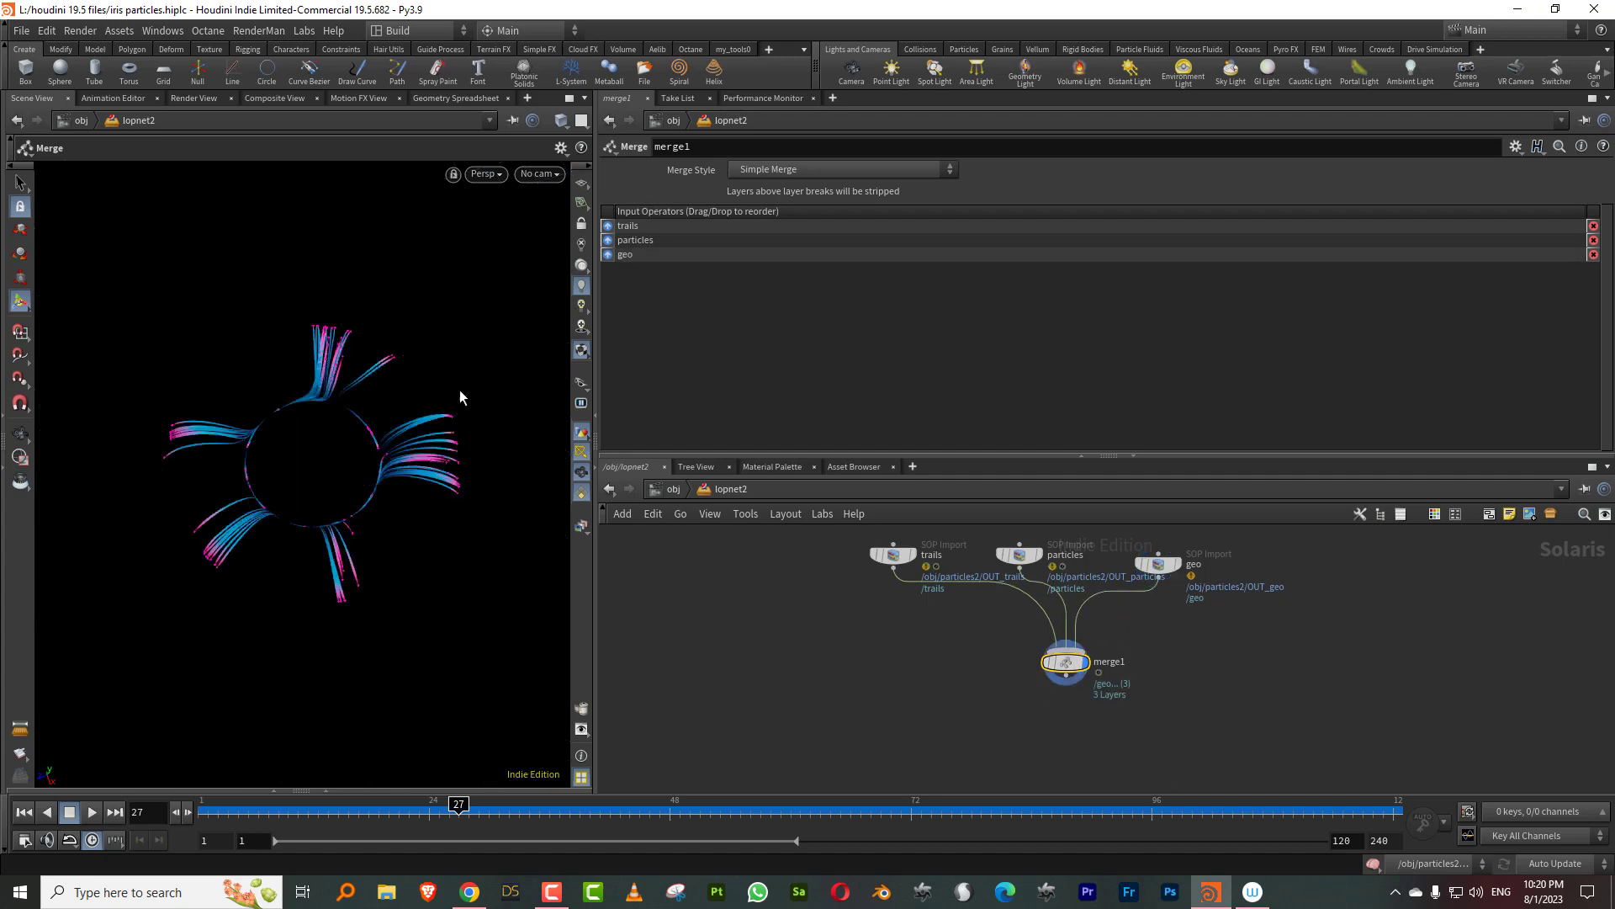
Step: Play the animation from the first frames to check the merged result, then stop it
alt+drag(368, 512, 338, 517)
click(216, 812)
click(94, 813)
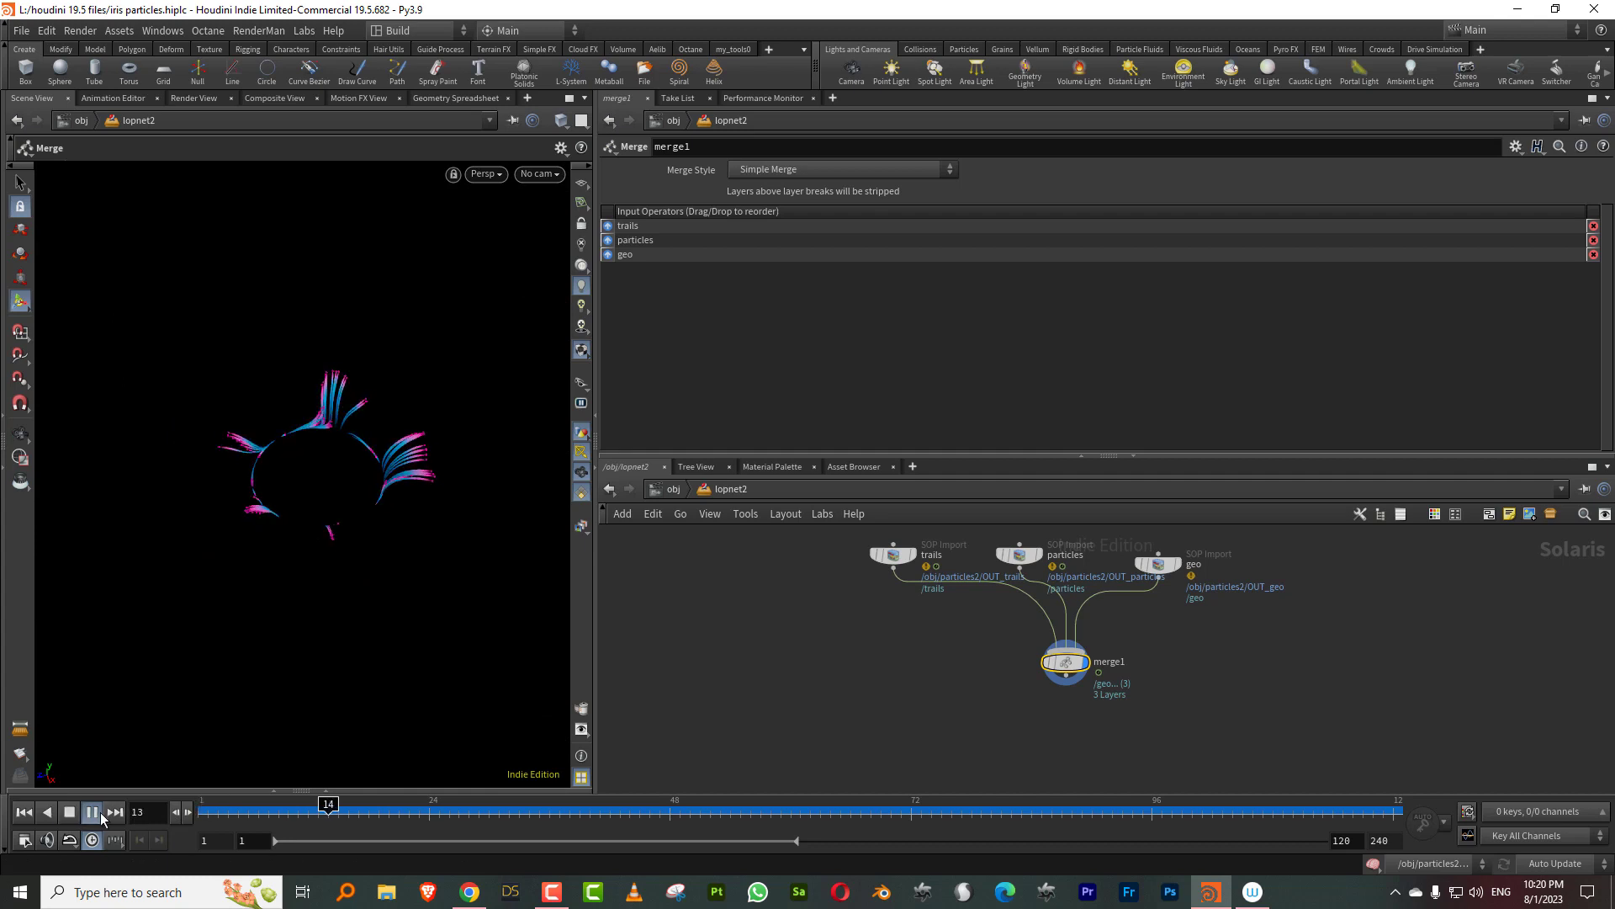
click(93, 813)
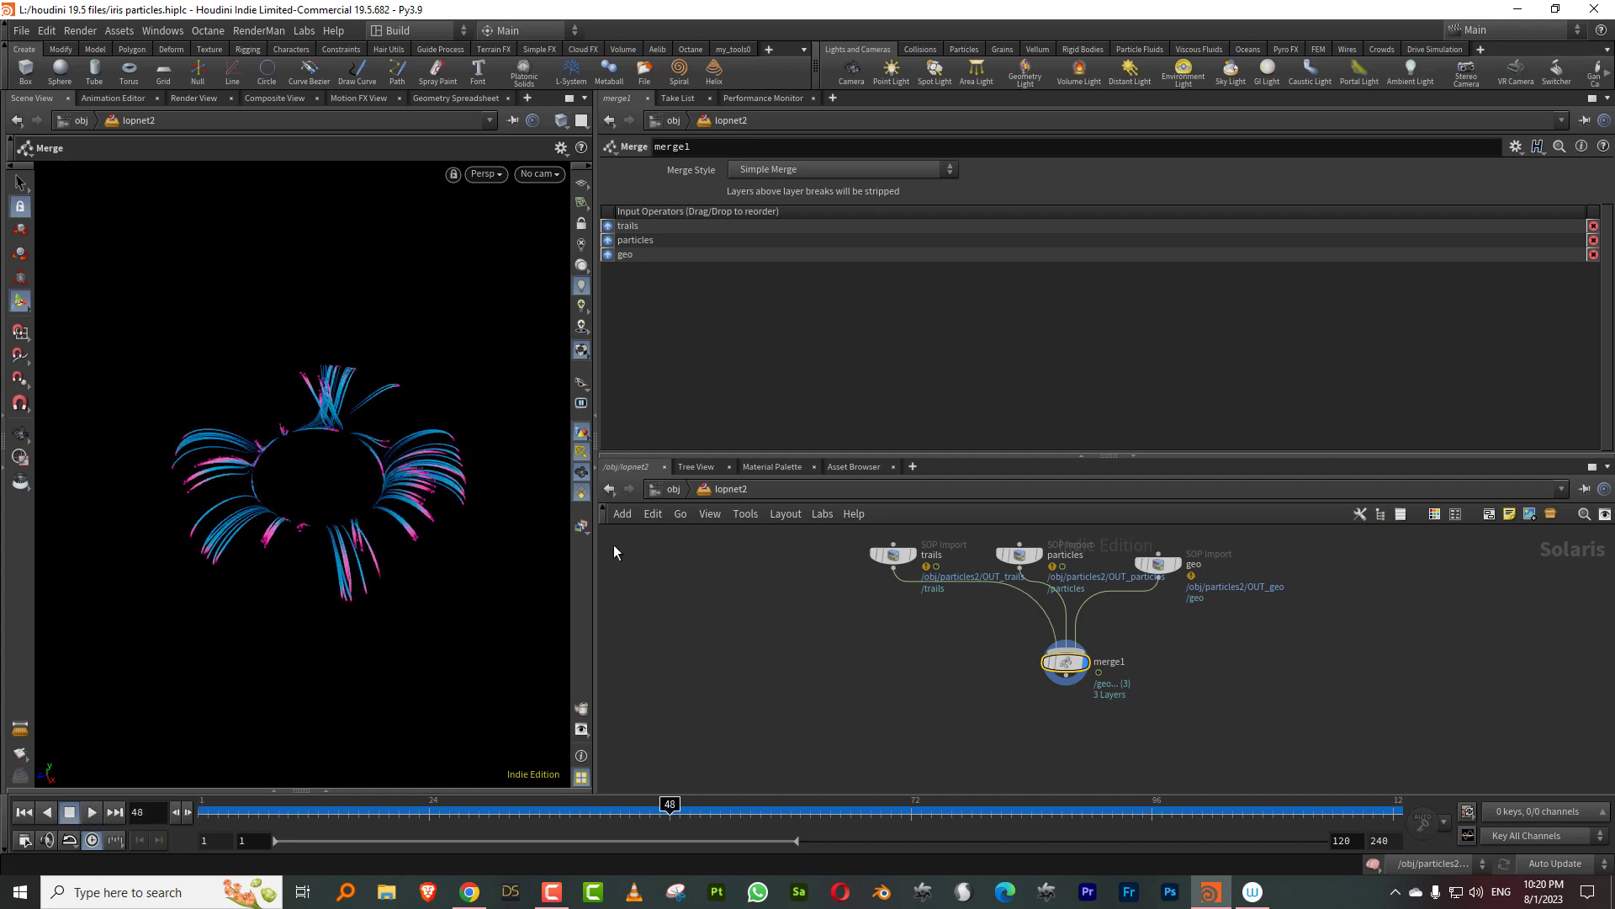
Step: Return to frame 1, add a Dome Light below merge1, and connect merge1 to its input
drag(593, 559, 772, 559)
drag(1198, 456, 1198, 270)
key(ctrl+Up)
scroll(1042, 520, up, 3)
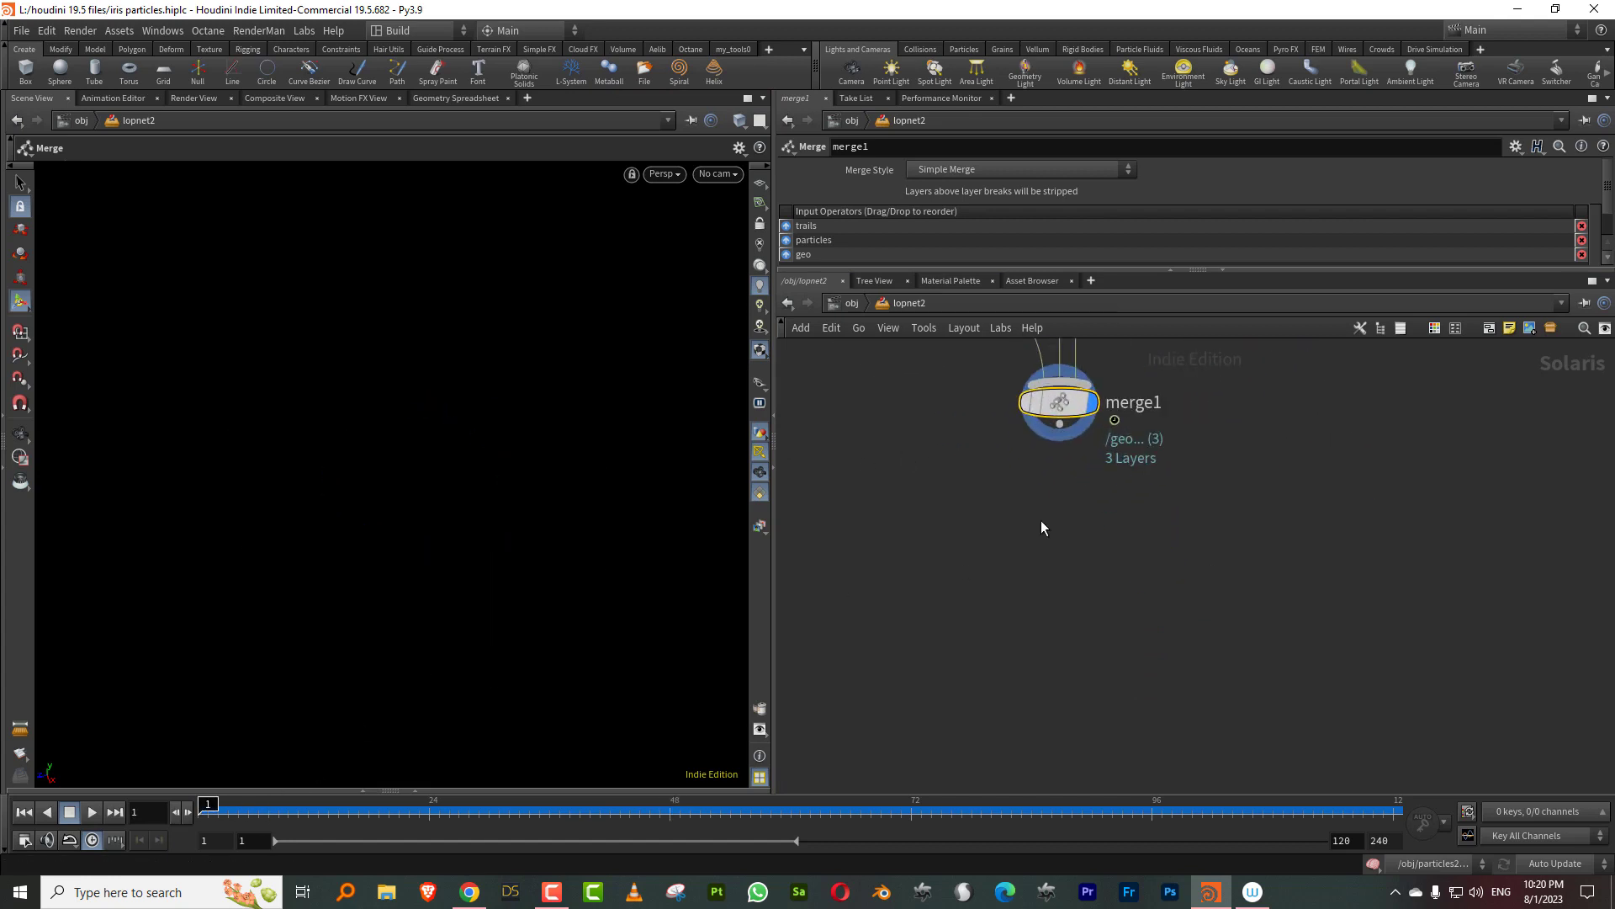
key(Tab)
text(dome)
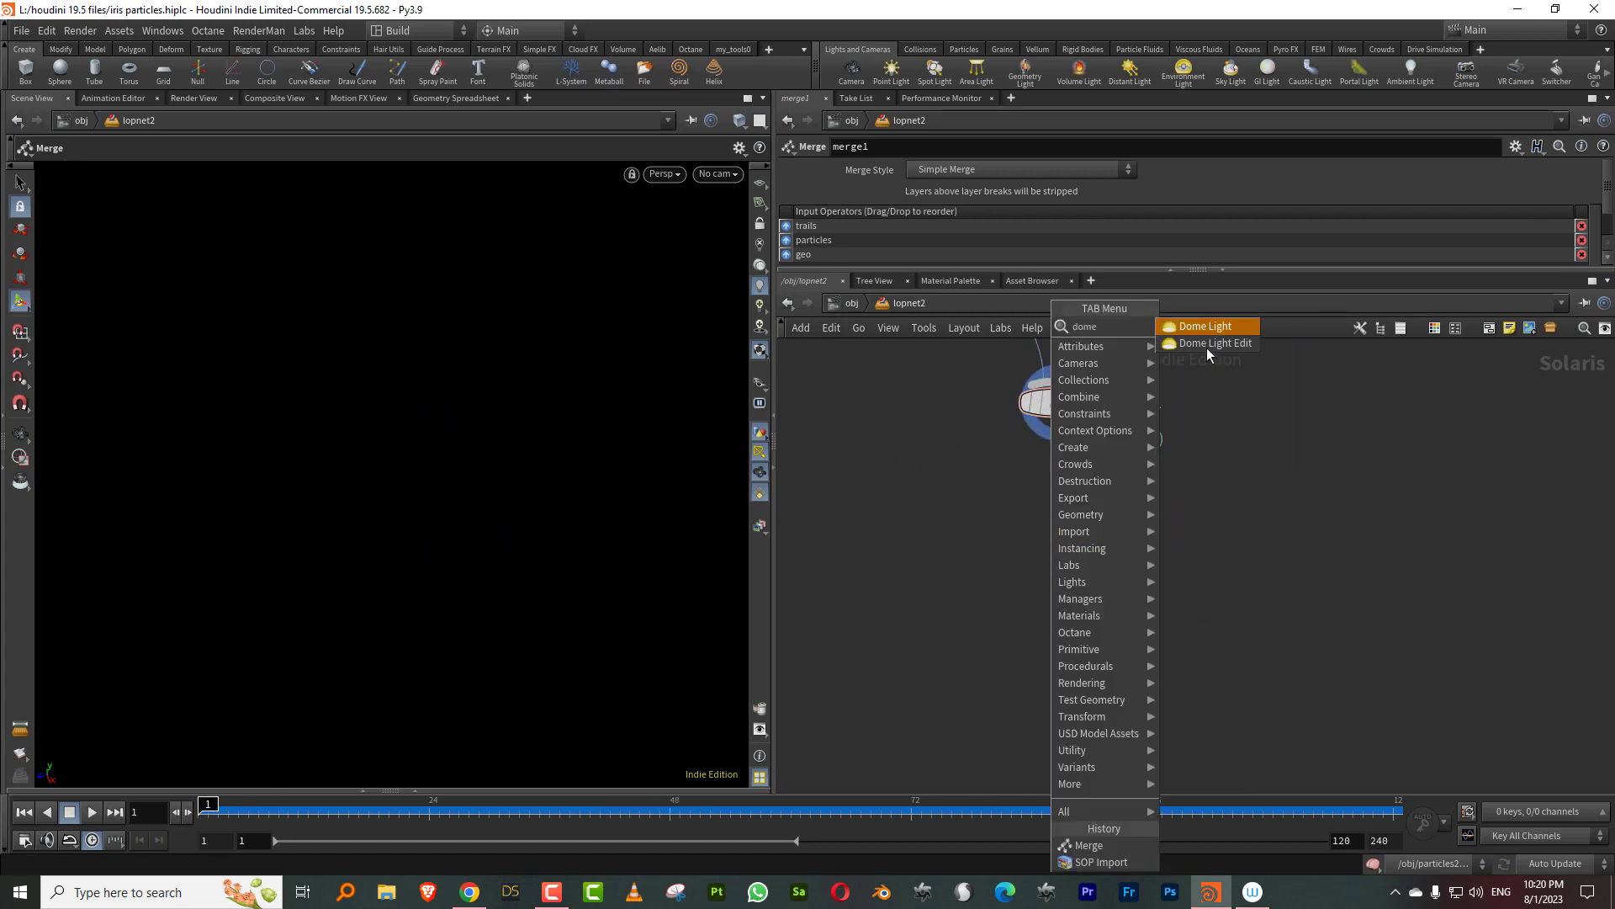
click(1203, 329)
click(1041, 518)
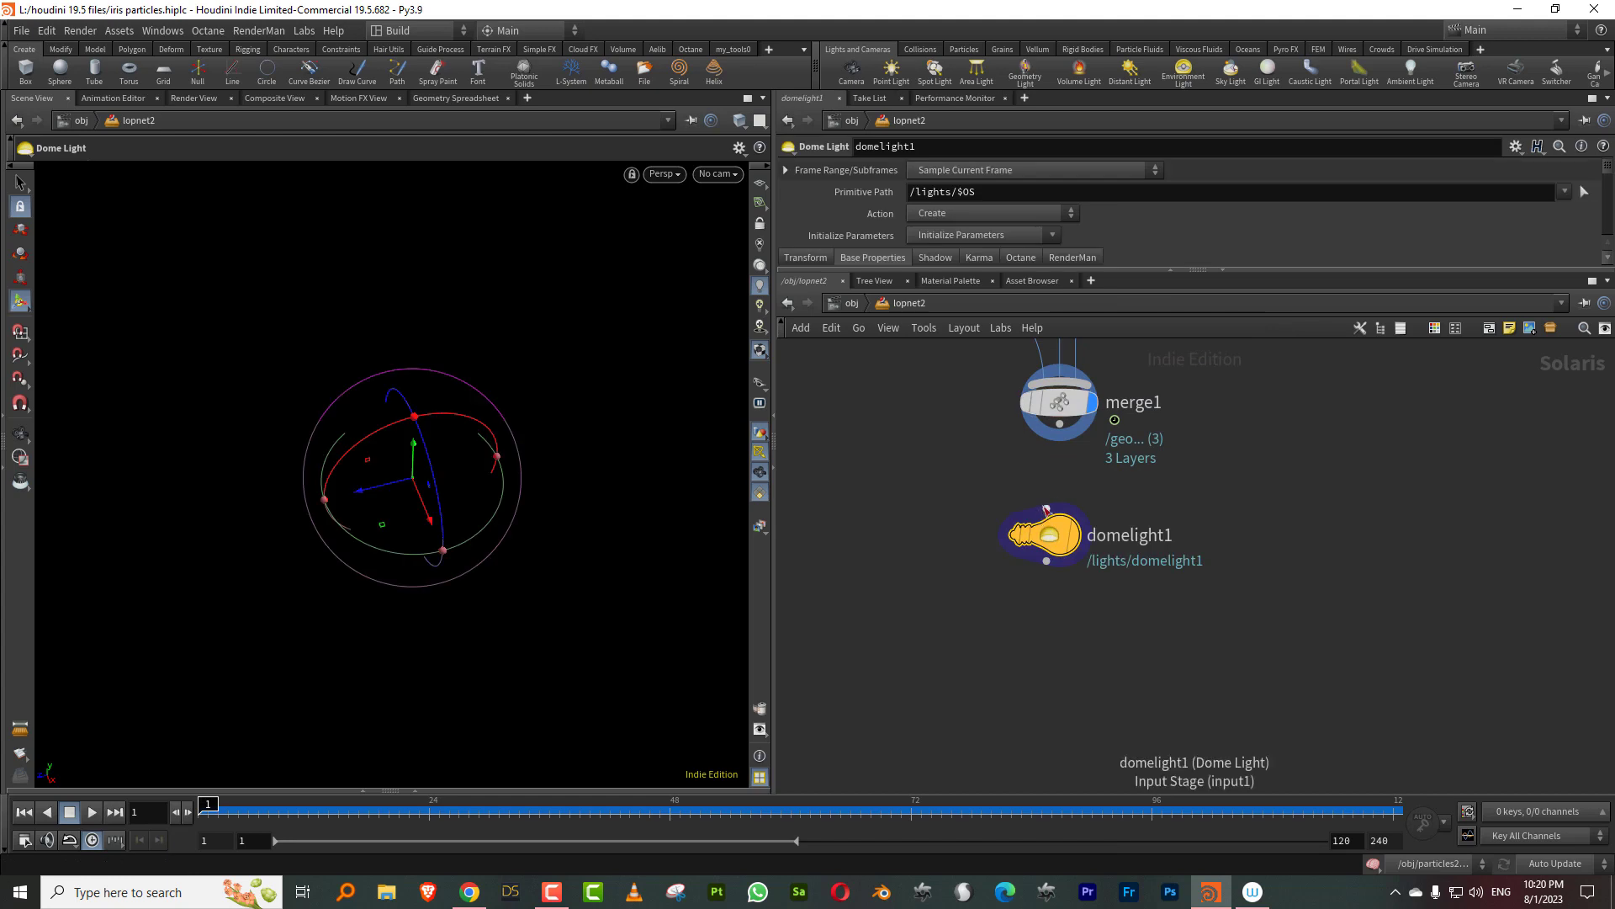
drag(1060, 423, 1046, 508)
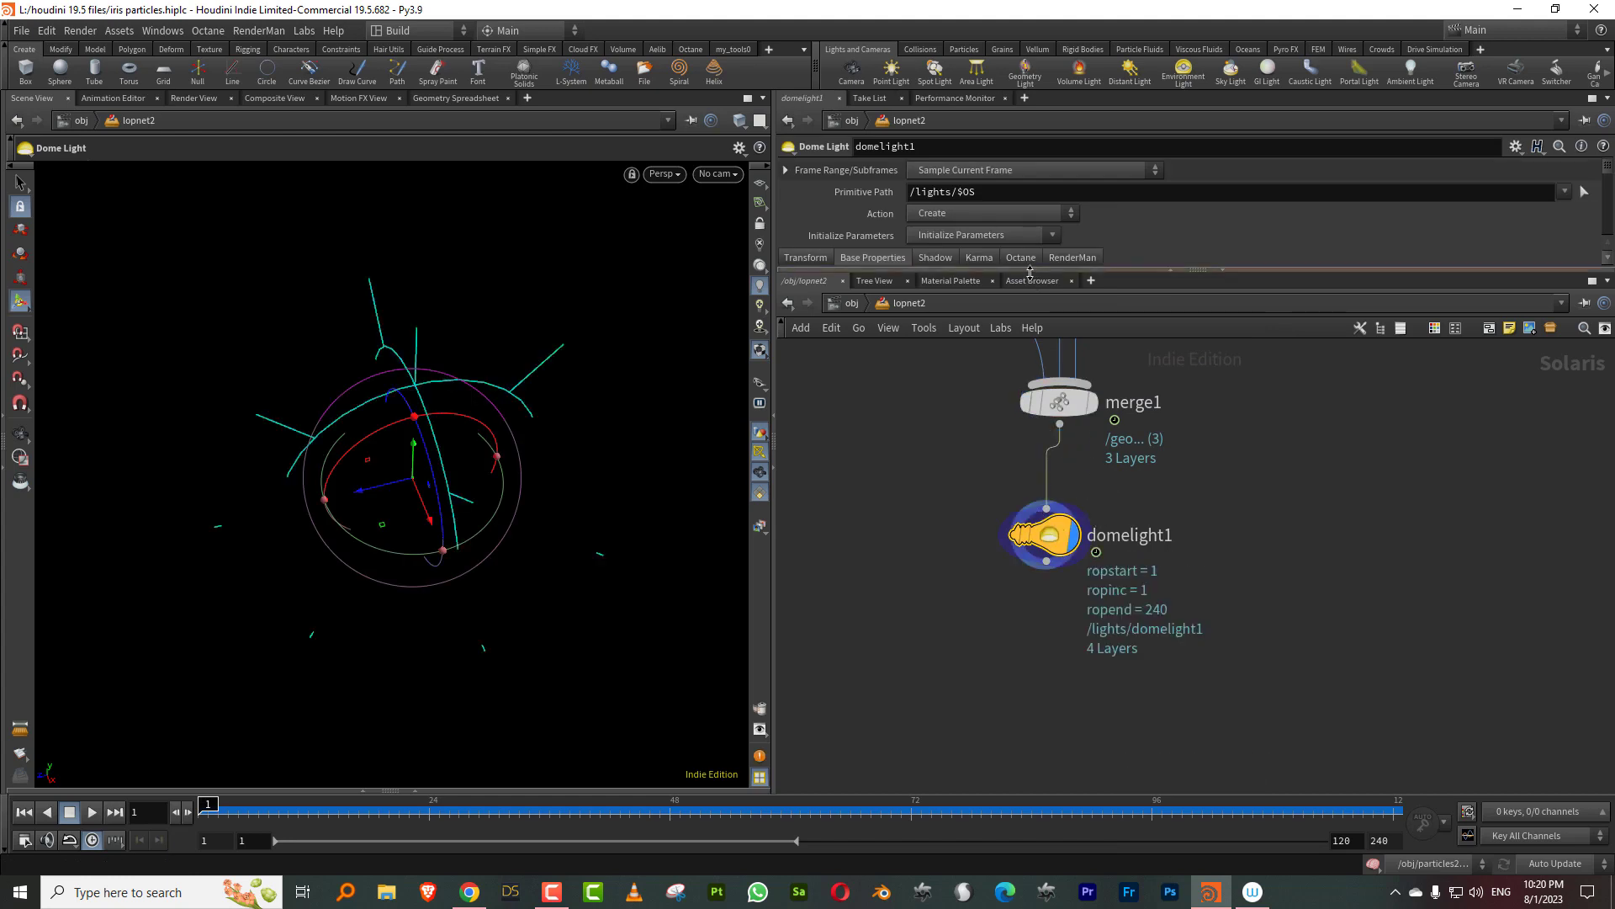
Step: Lower domelight1's intensity and override its Karma Render Light Geometry setting, leaving it unticked
drag(1030, 272, 1030, 427)
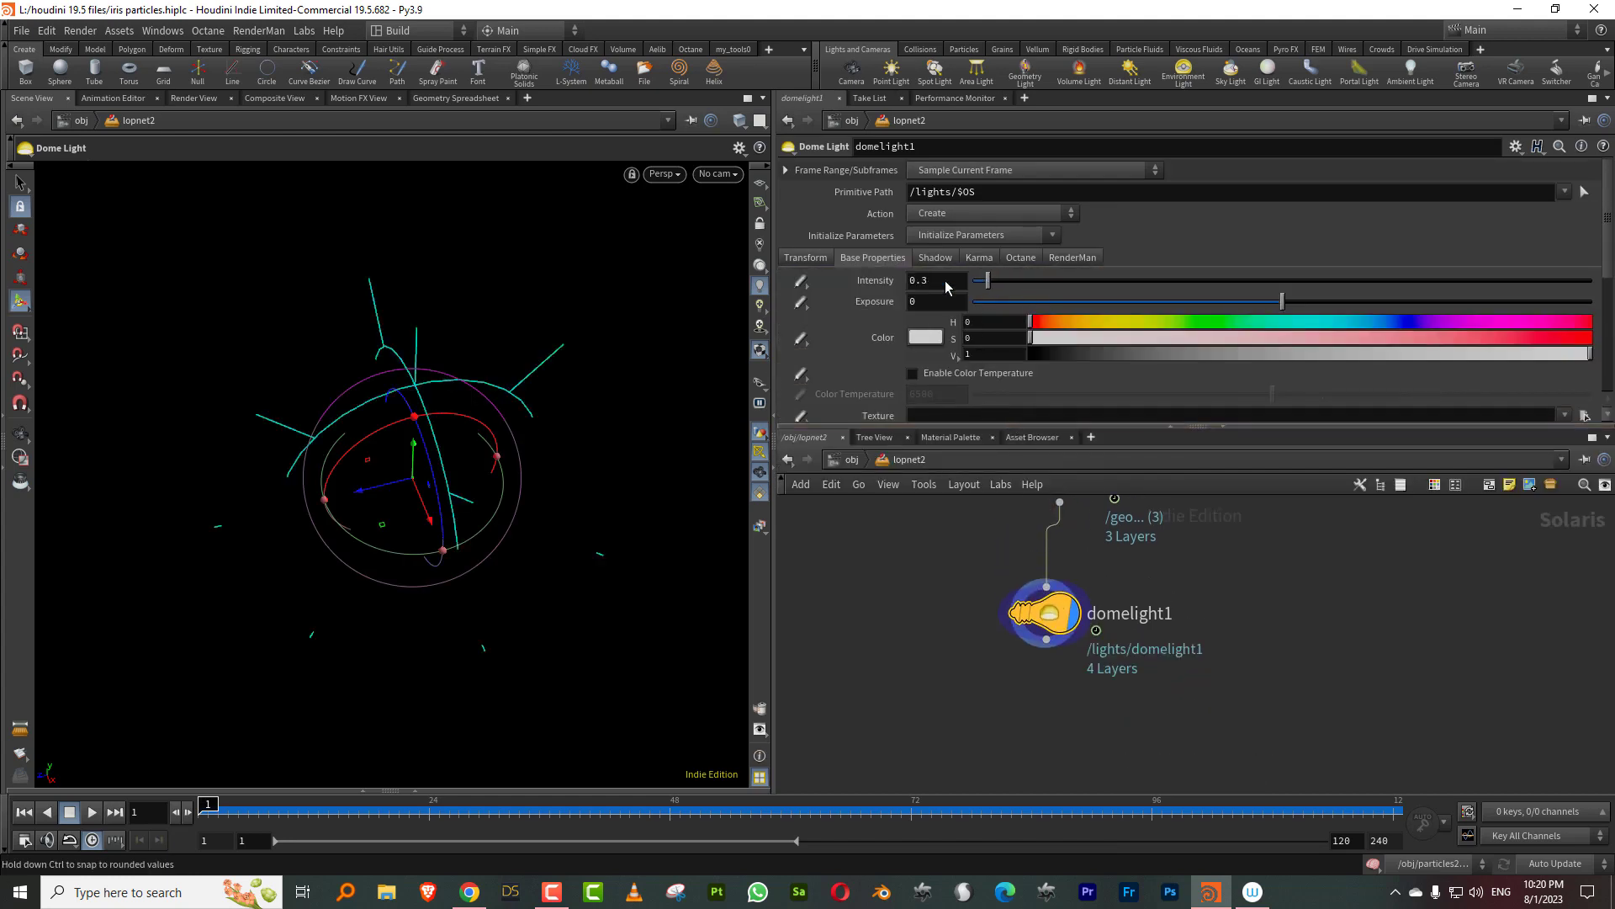
drag(945, 281, 869, 289)
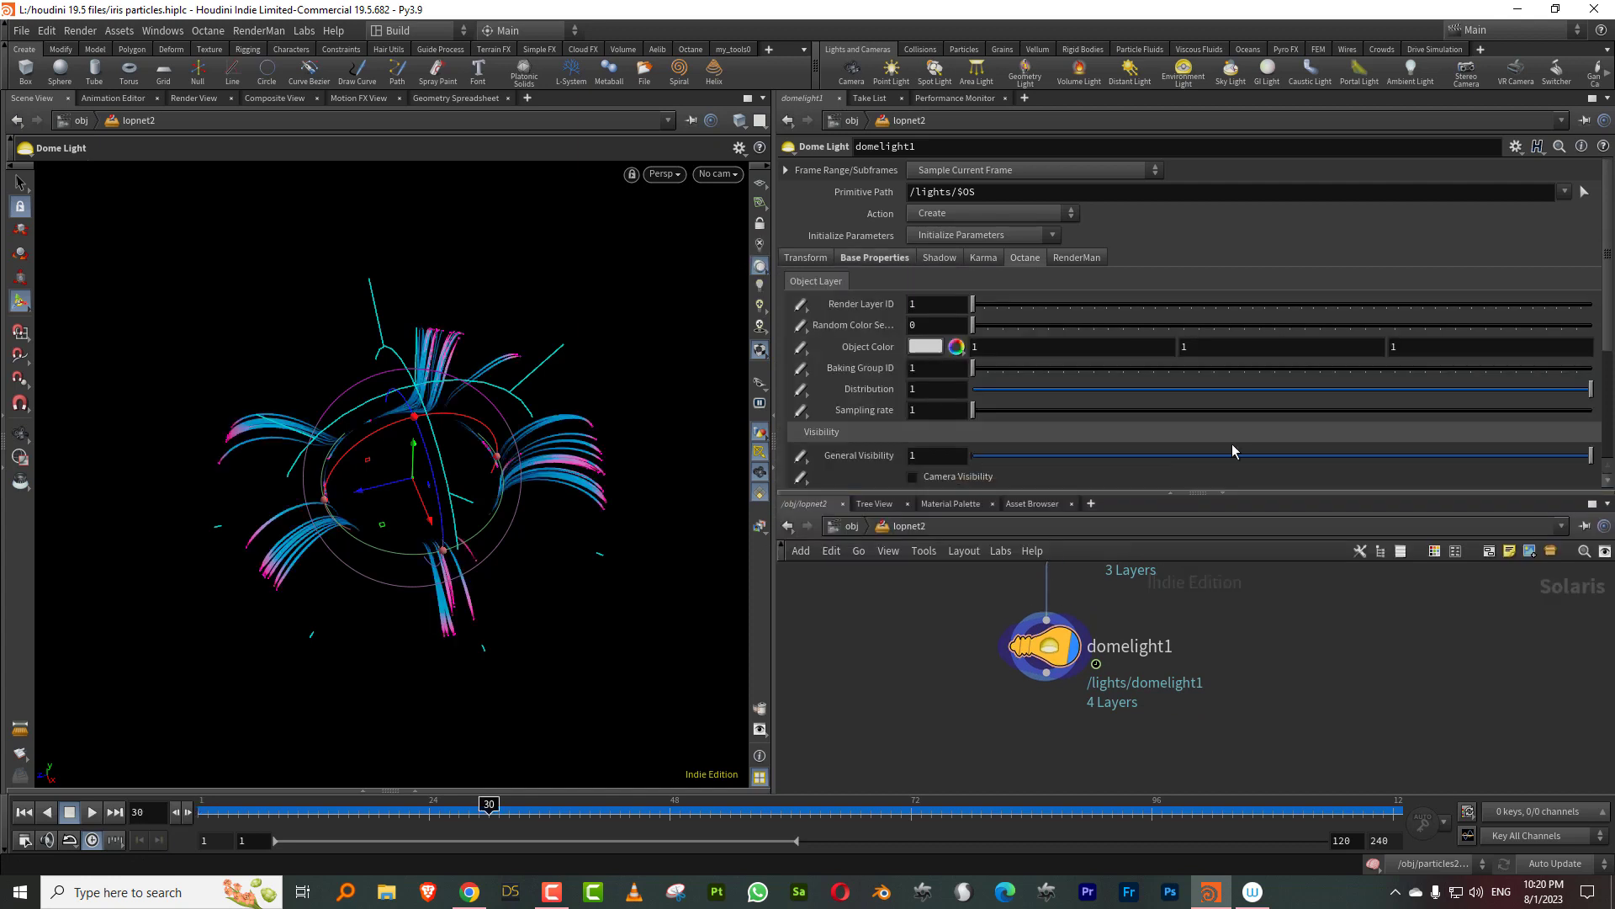
scroll(1586, 406, down, 3)
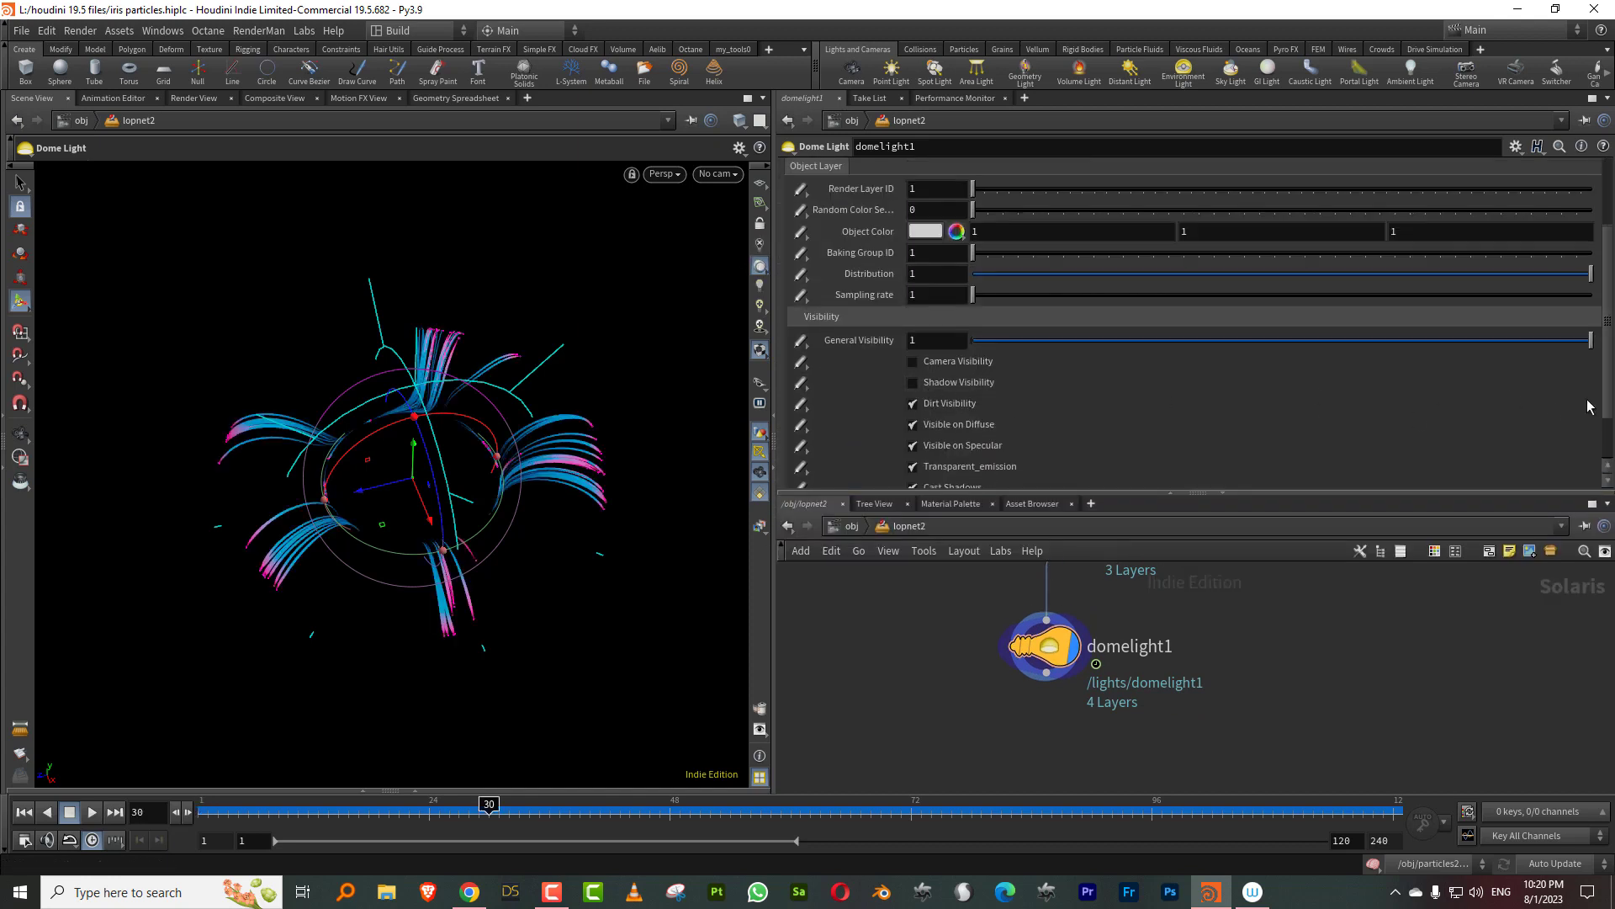
scroll(1587, 406, down, 2)
scroll(1577, 337, up, 5)
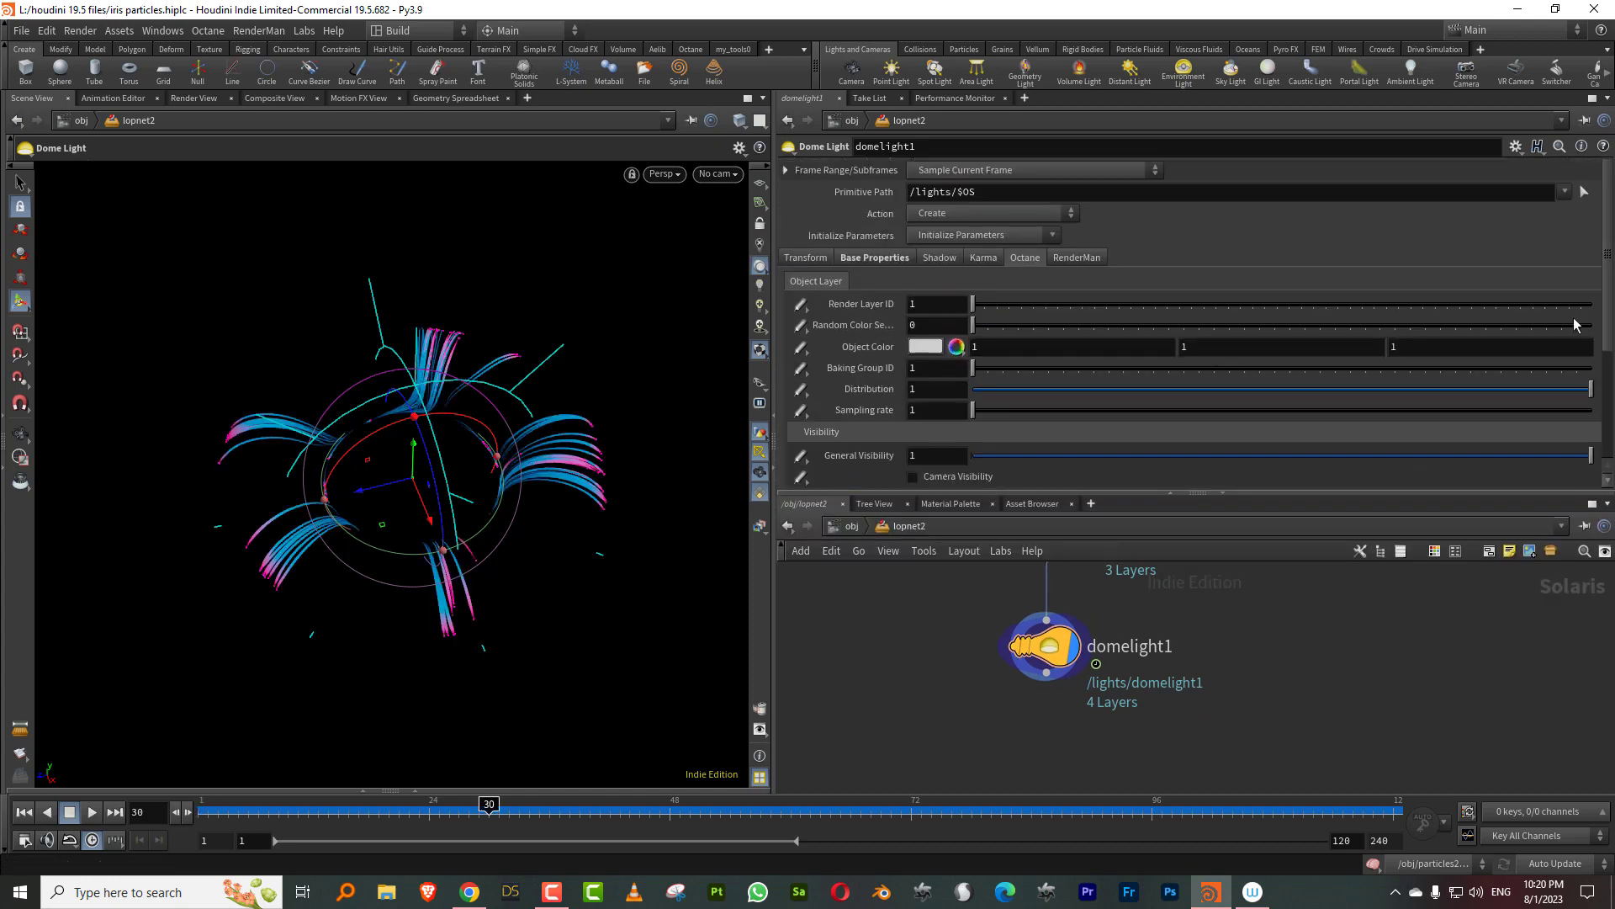
click(985, 257)
scroll(1596, 356, down, 1)
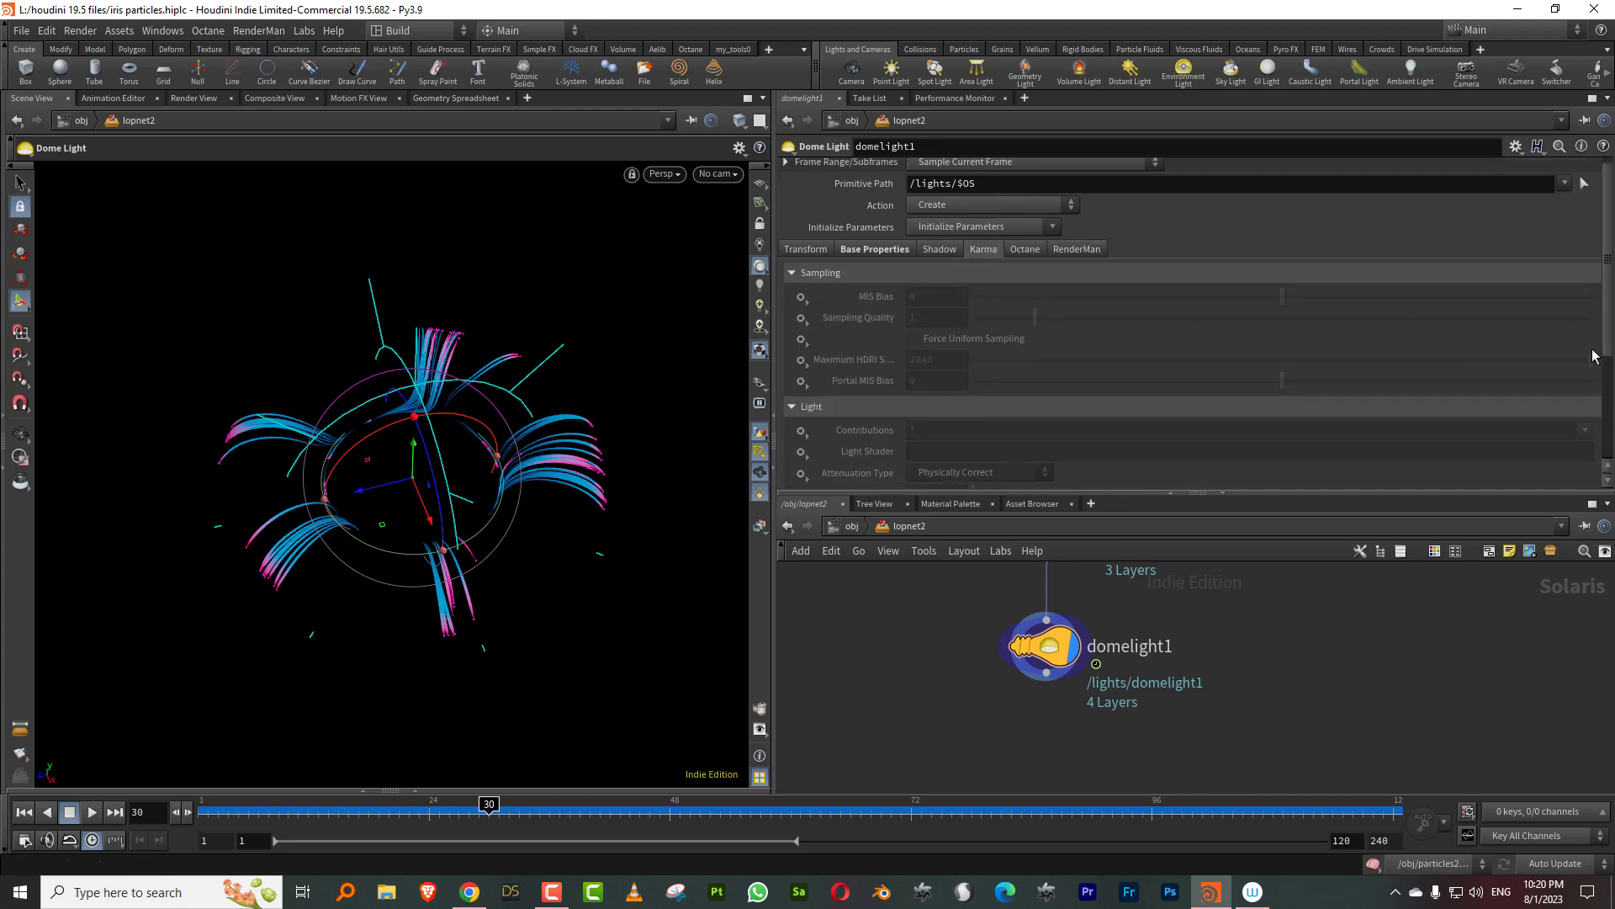
scroll(1596, 356, down, 2)
scroll(1347, 379, down, 5)
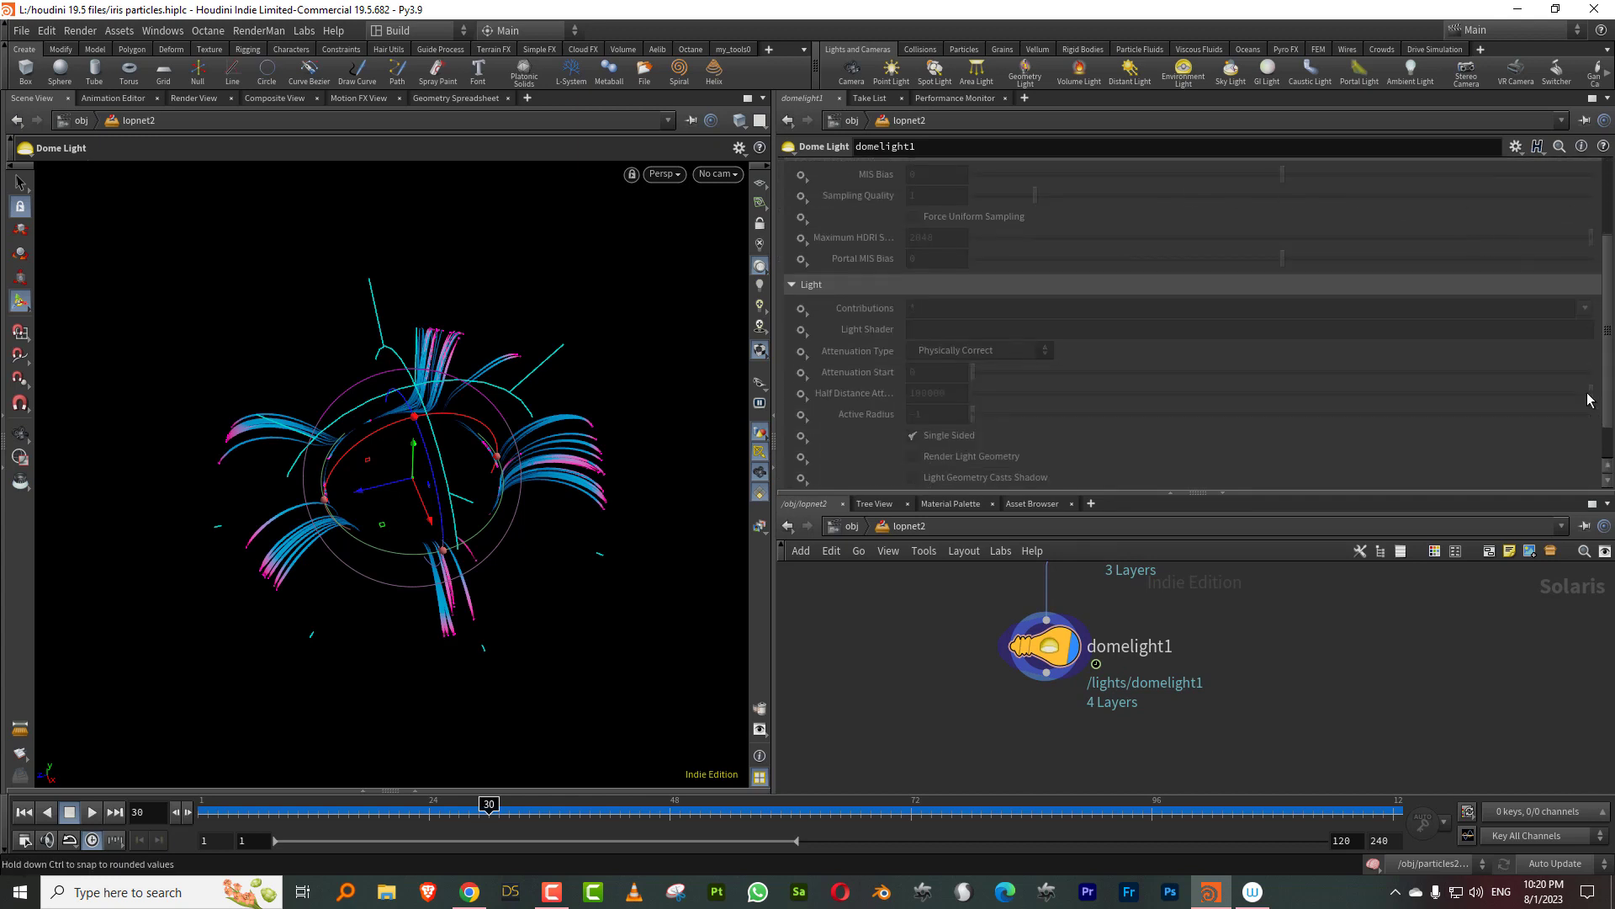
click(804, 457)
click(833, 474)
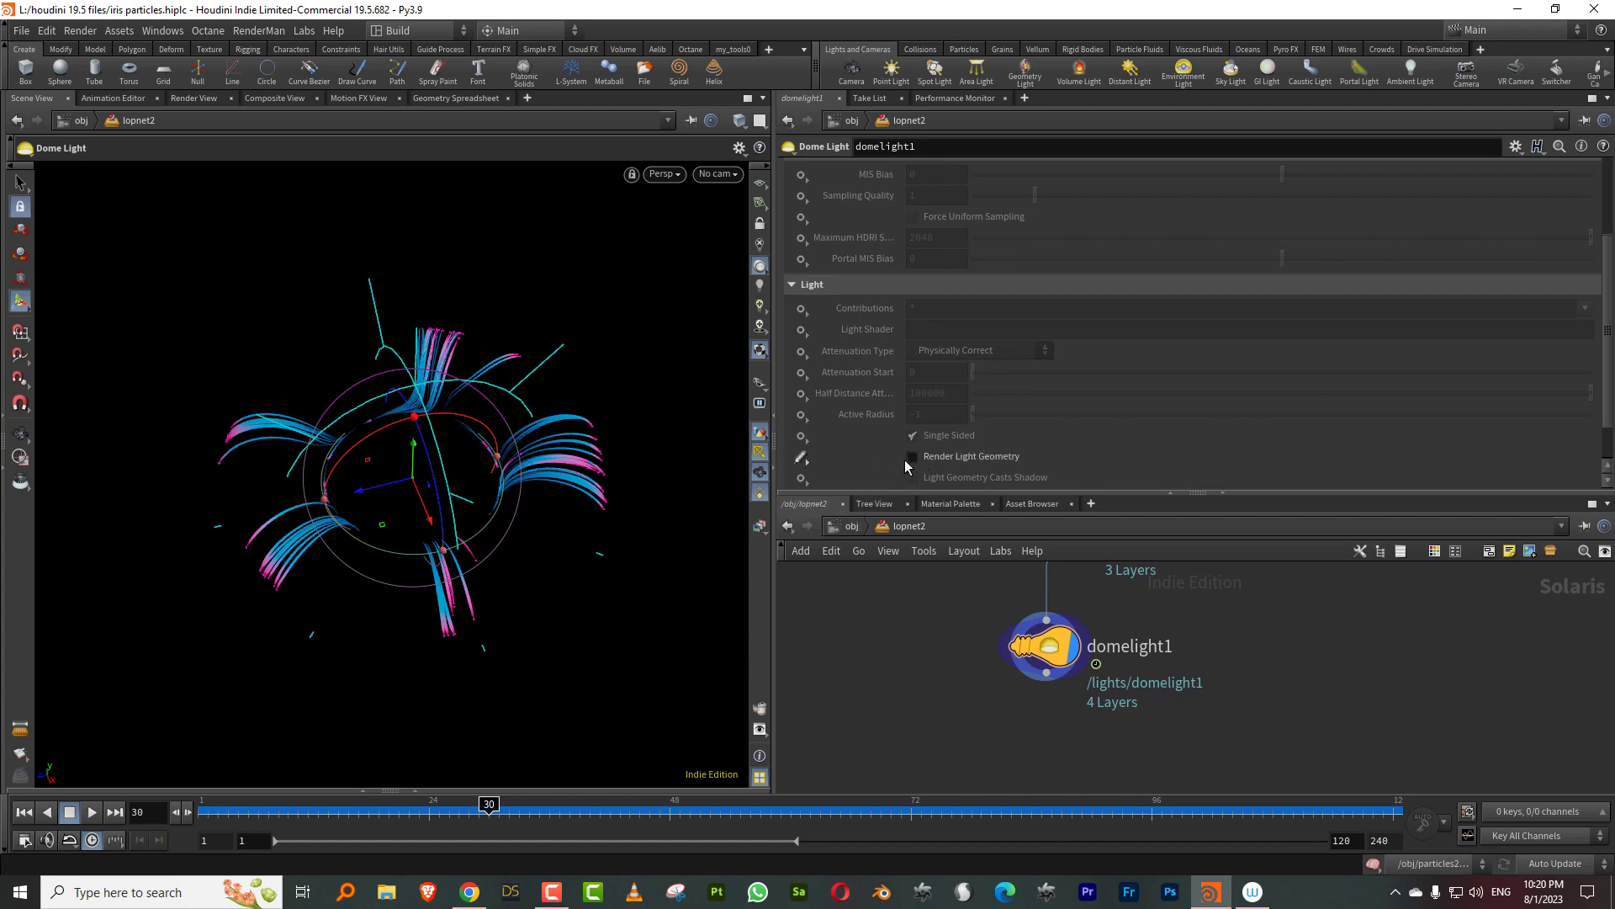
Step: Add a Material Library node below domelight1 and an Assign Material node beneath it
drag(992, 495, 985, 315)
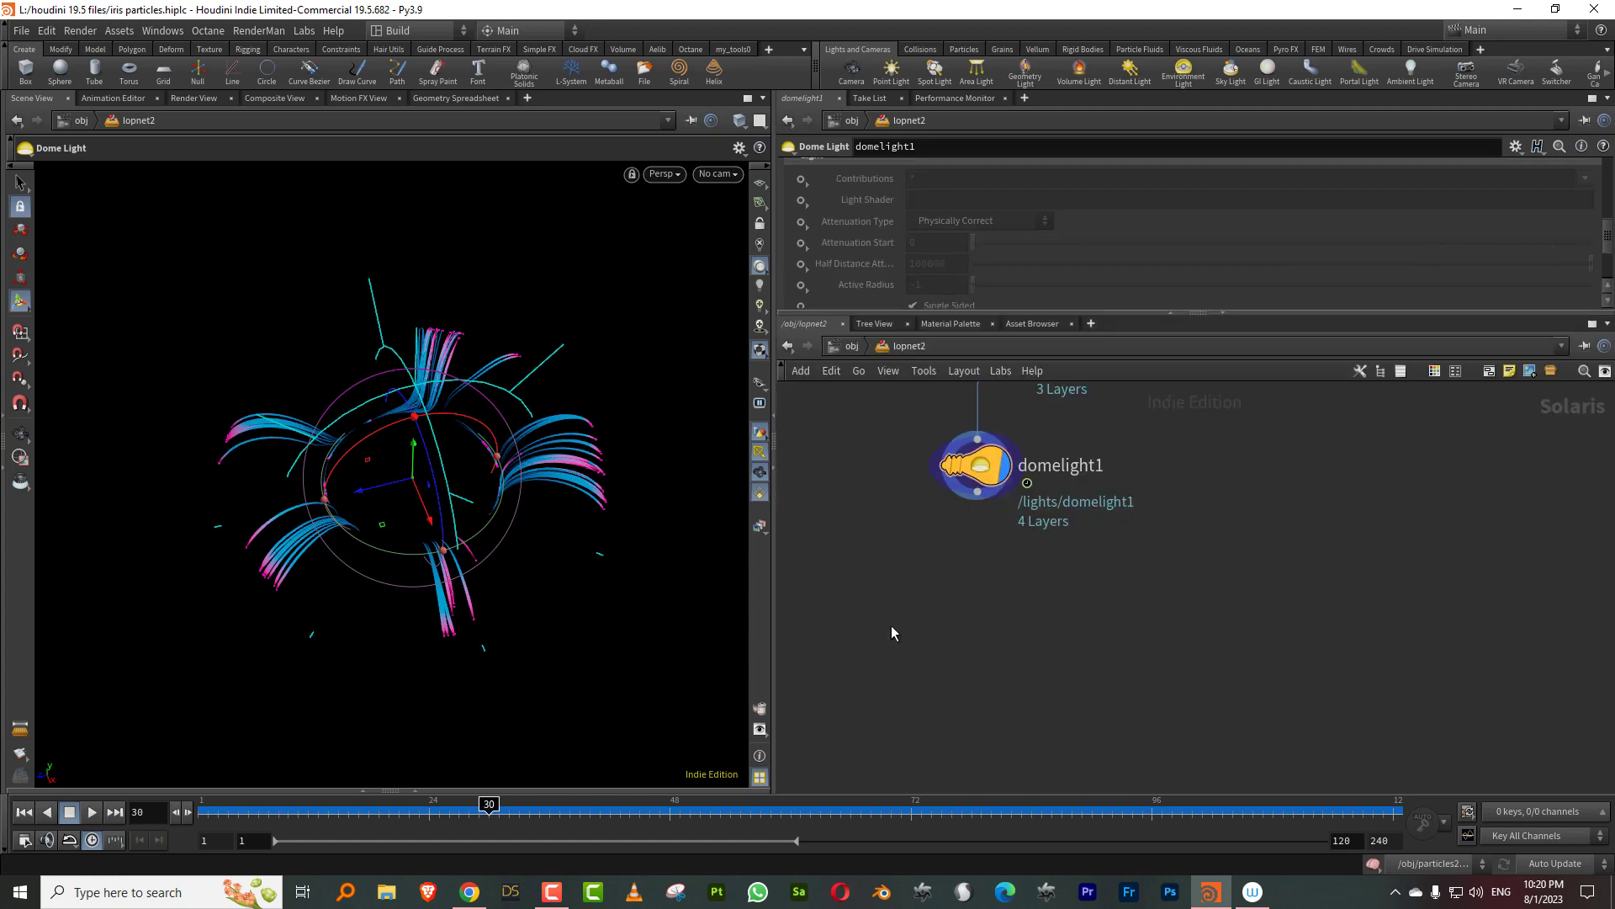
key(Tab)
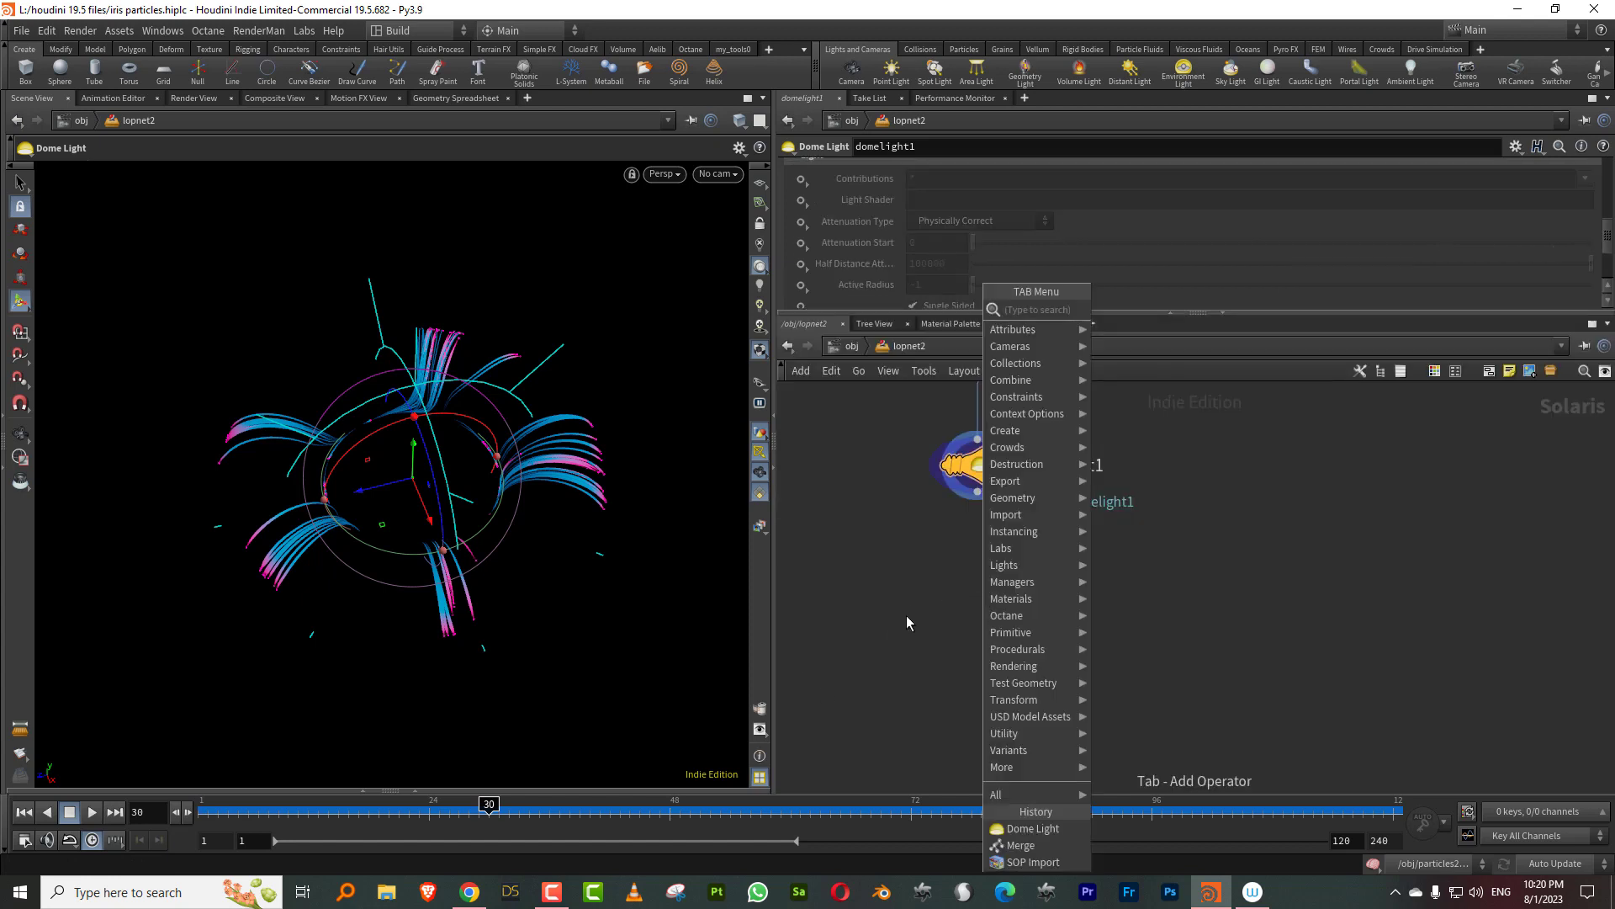
text(mater)
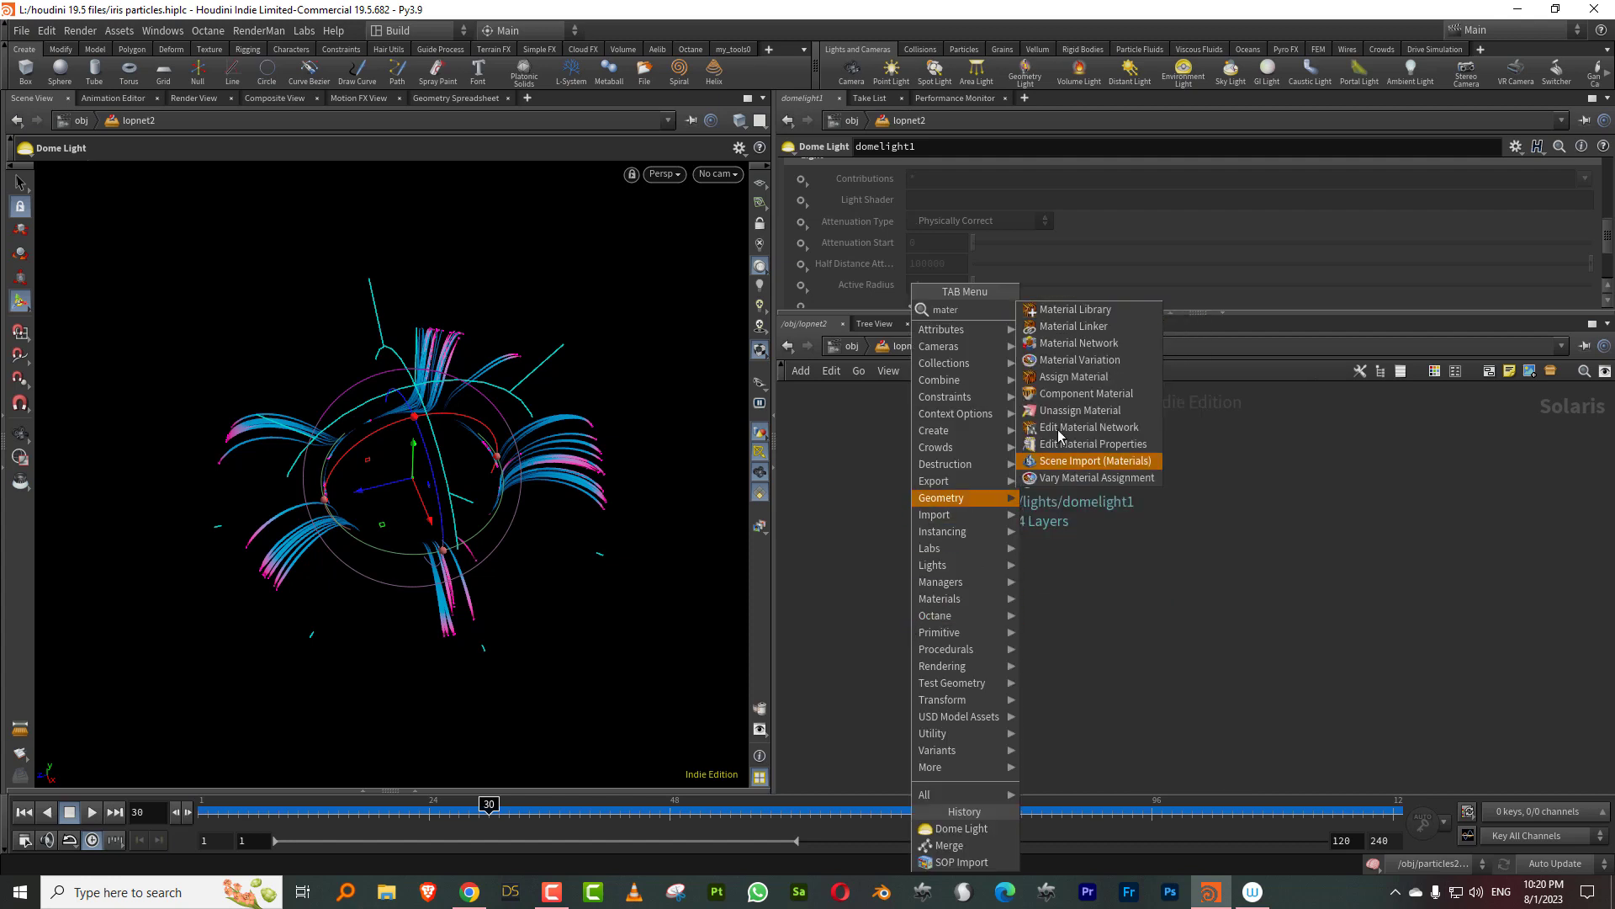
click(1075, 310)
click(976, 585)
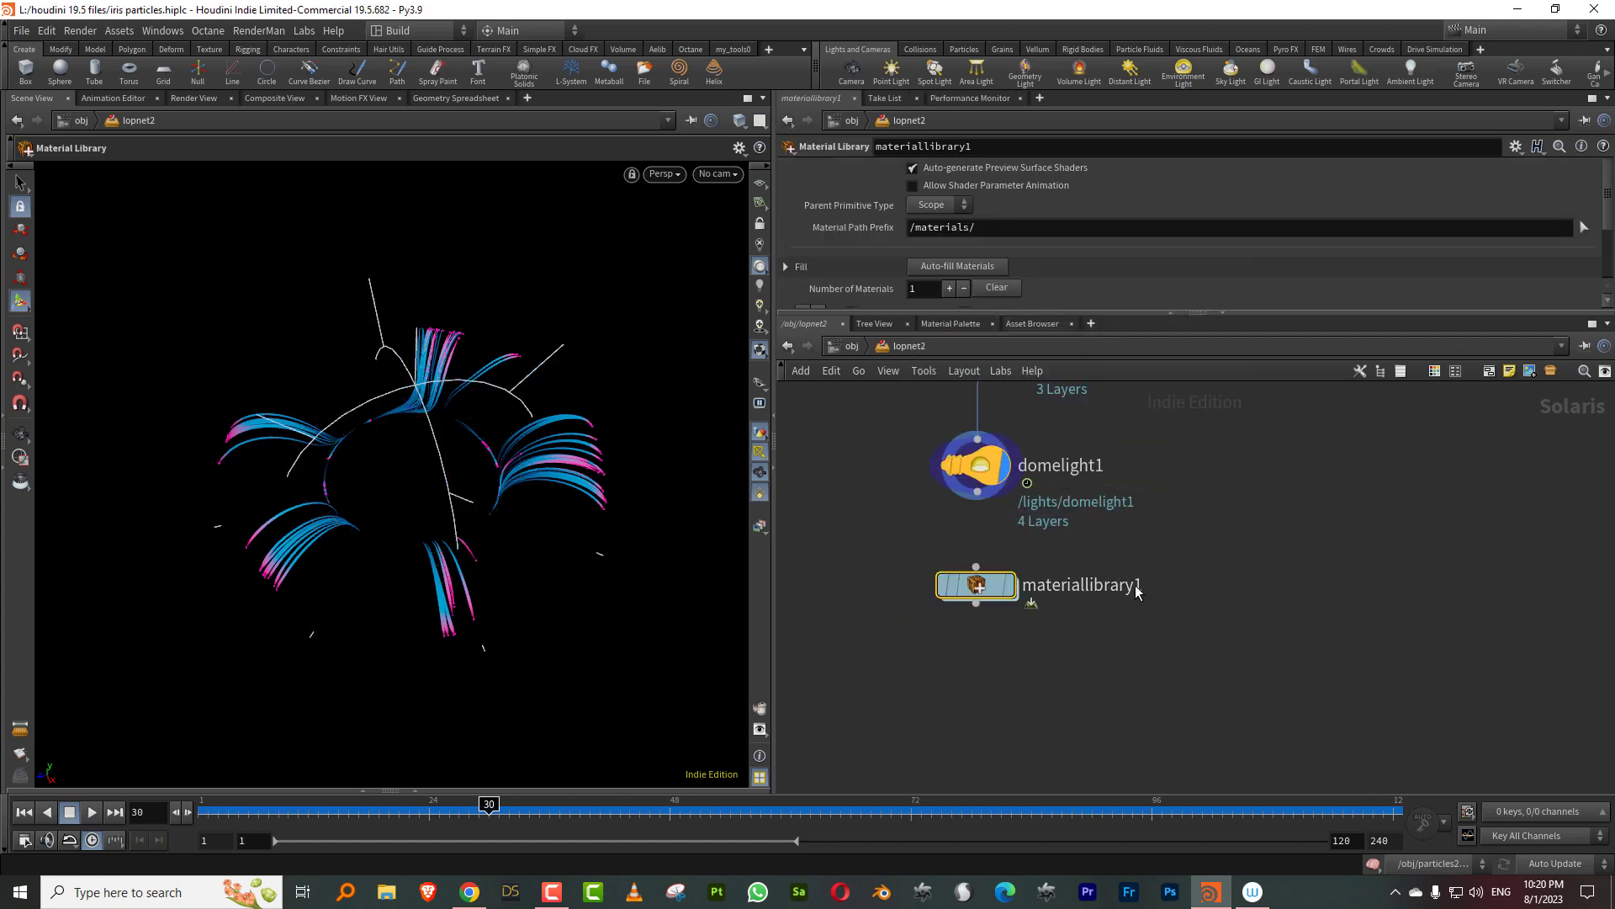
key(Tab)
text(assign)
key(Return)
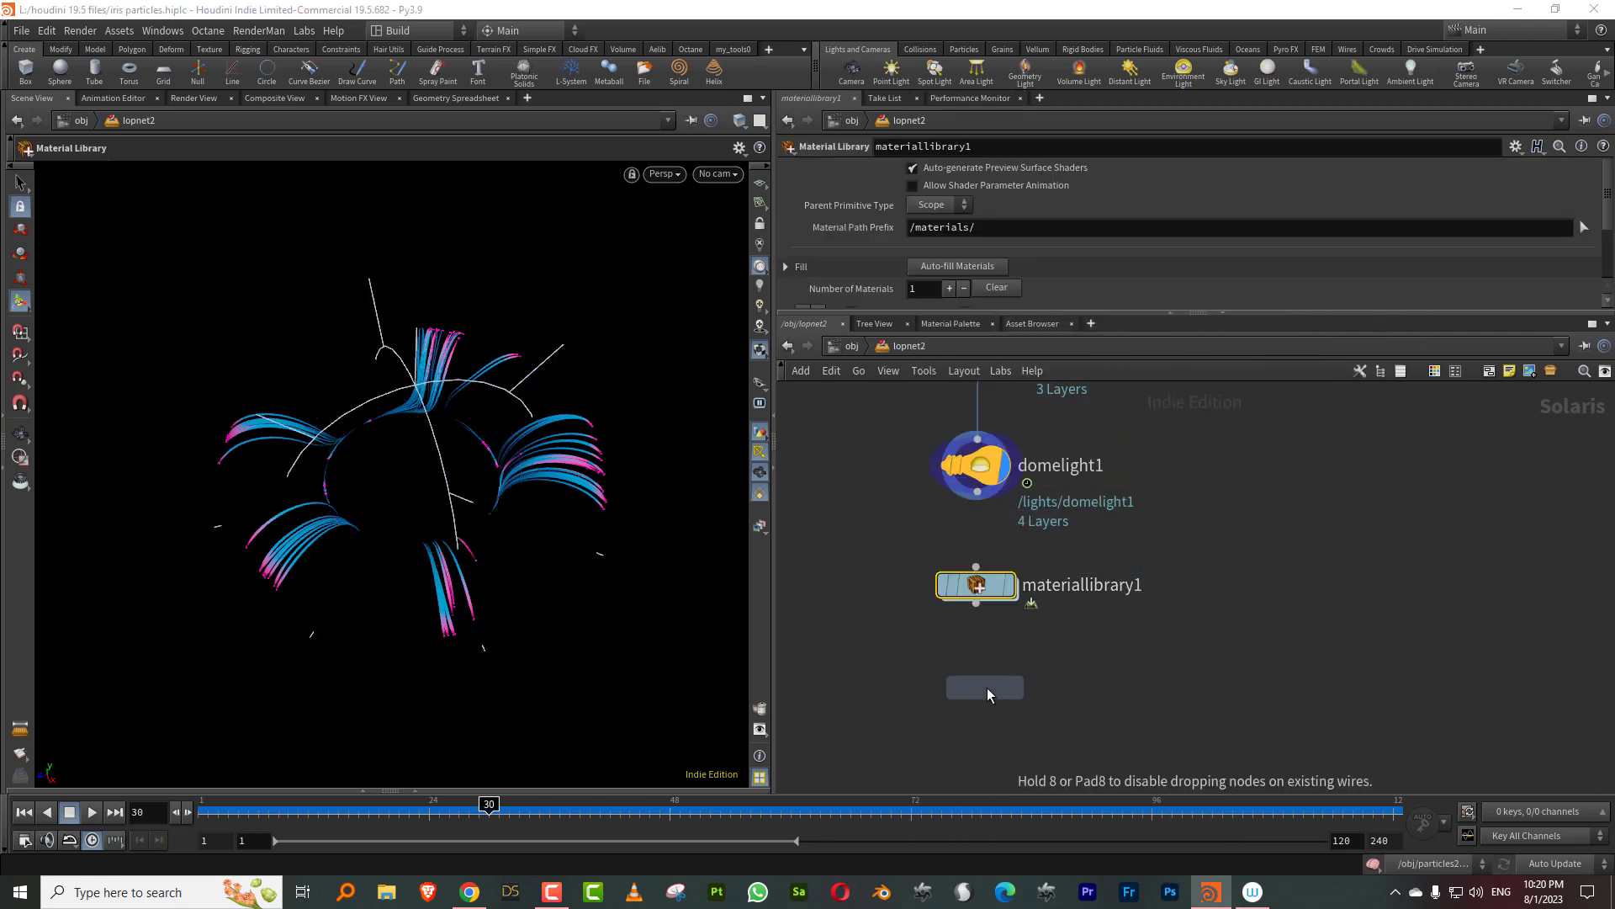
click(988, 688)
Step: Switch to the Solaris desktop, reopen lopnet2 and reveal the scene graph tree and details below the viewport
click(425, 32)
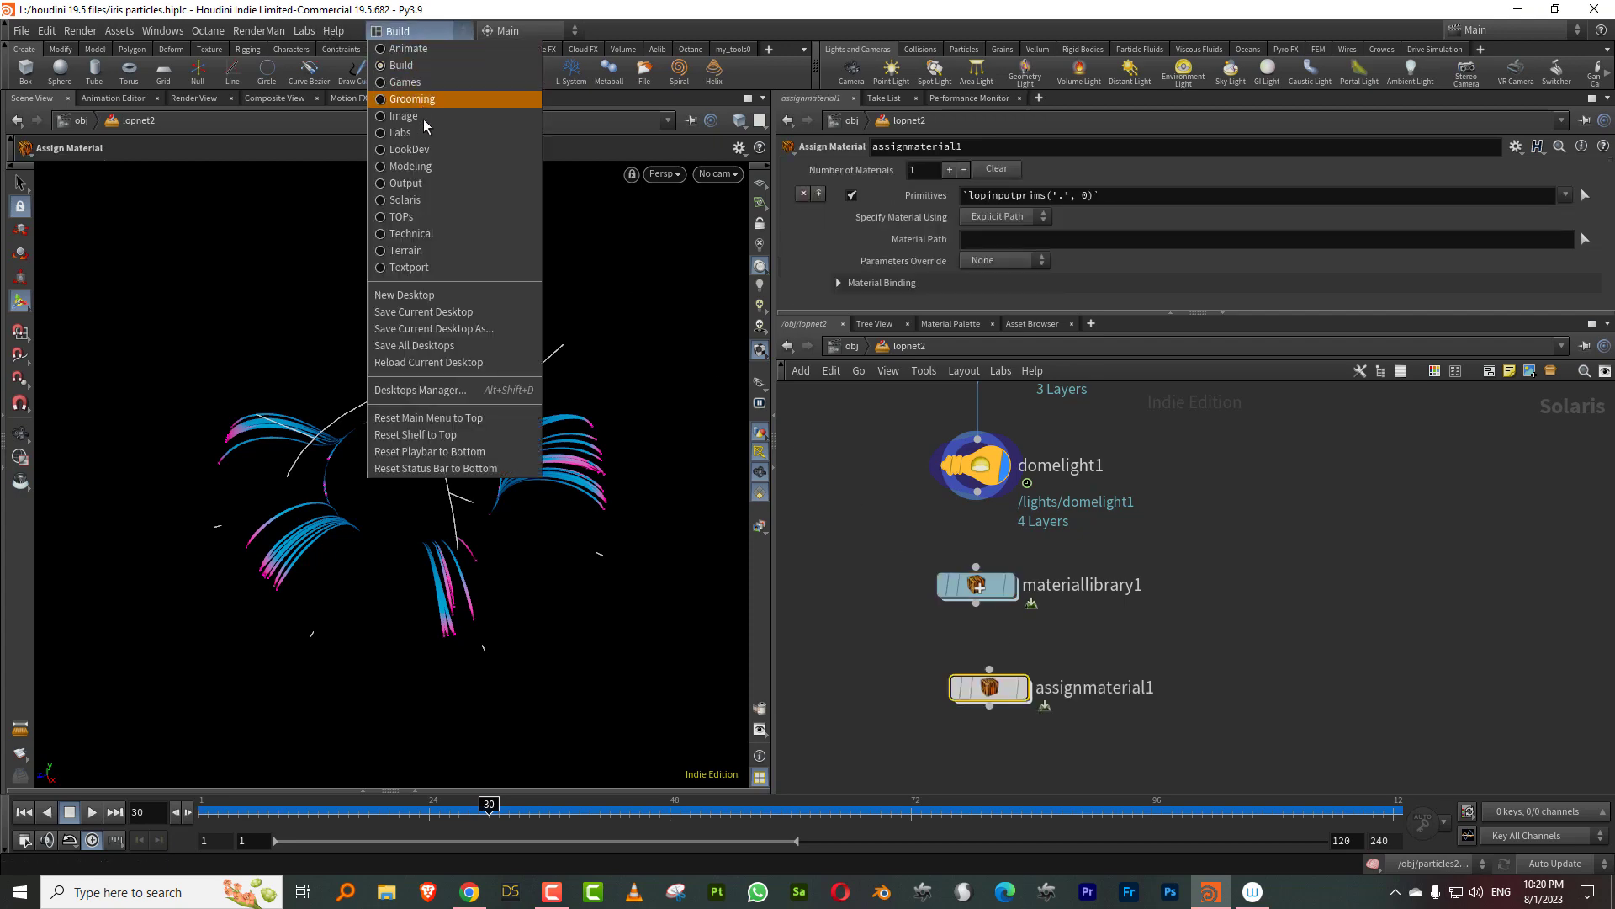
click(406, 200)
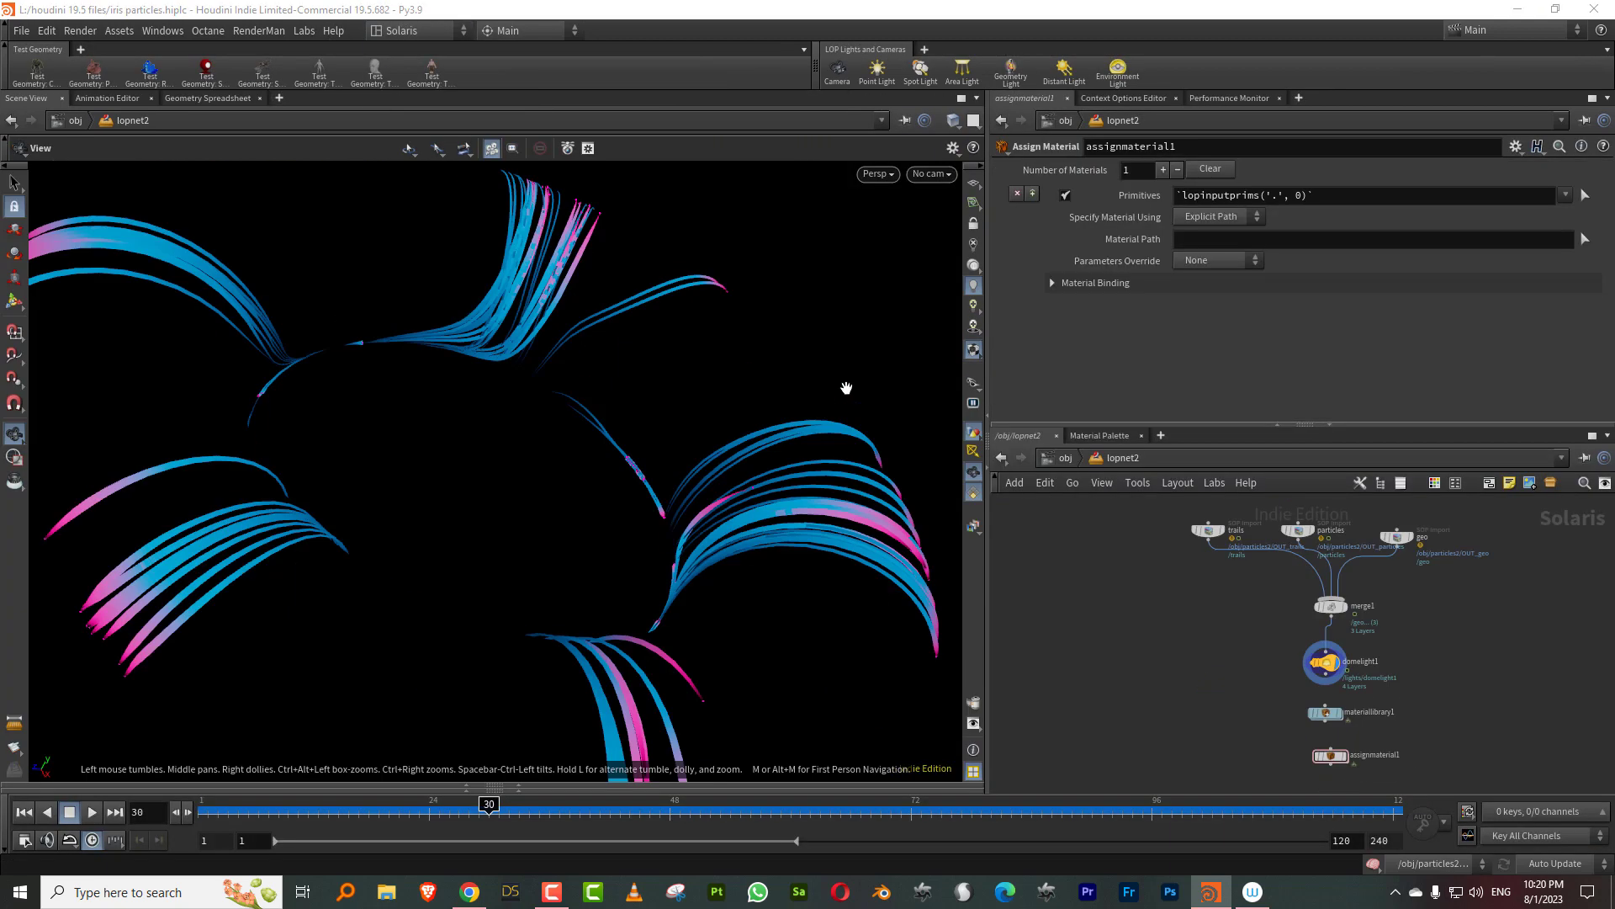
click(1062, 457)
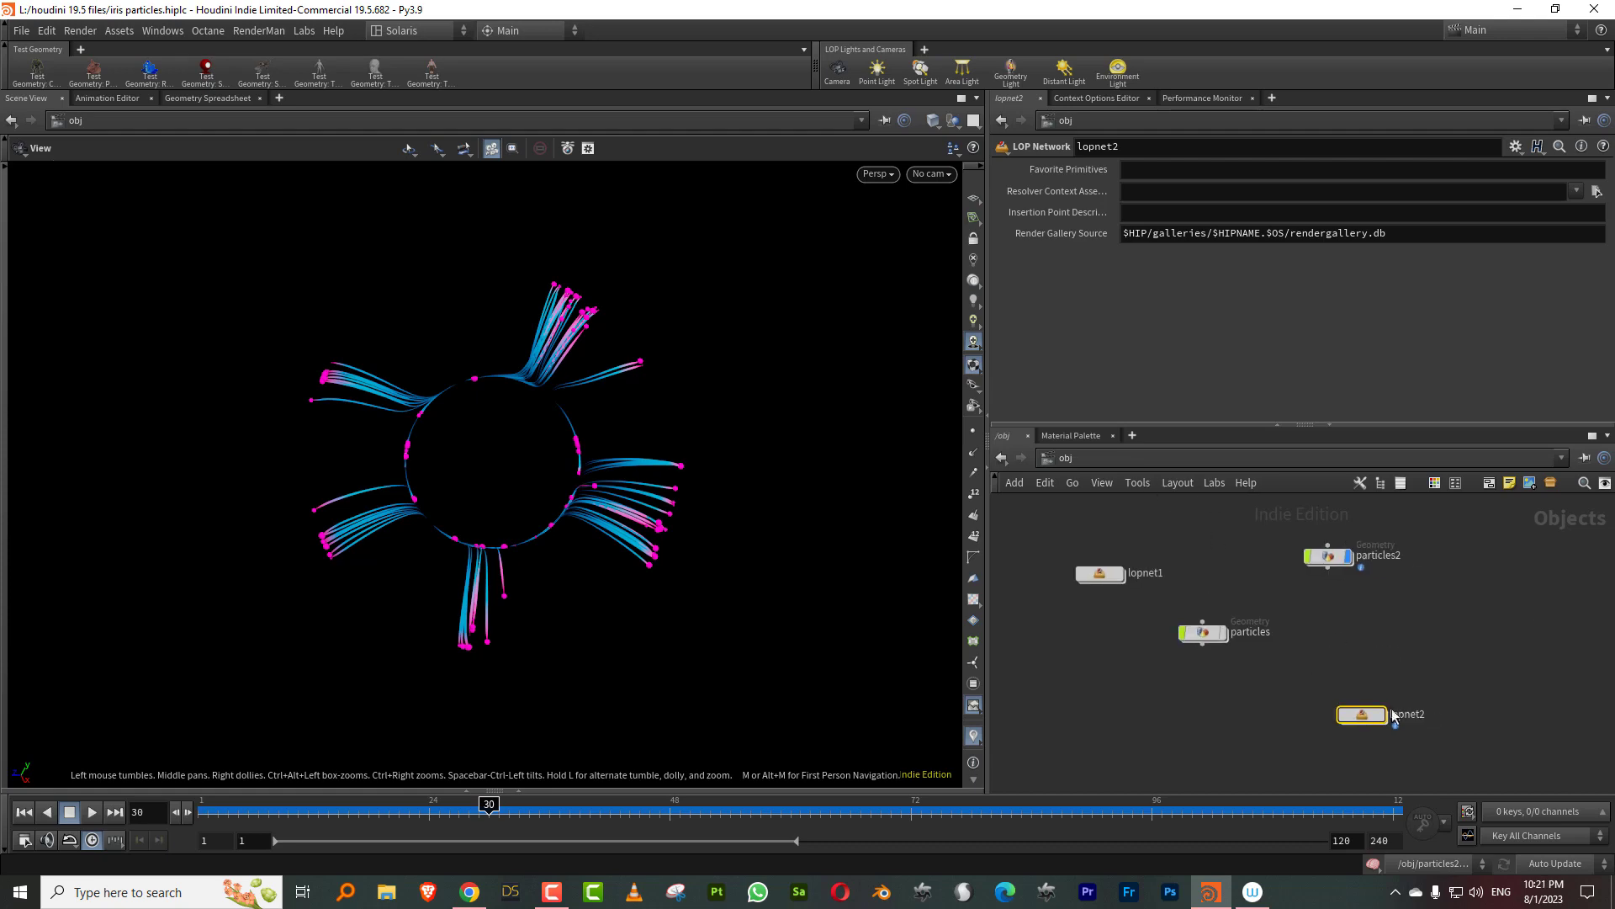
double_click(1533, 760)
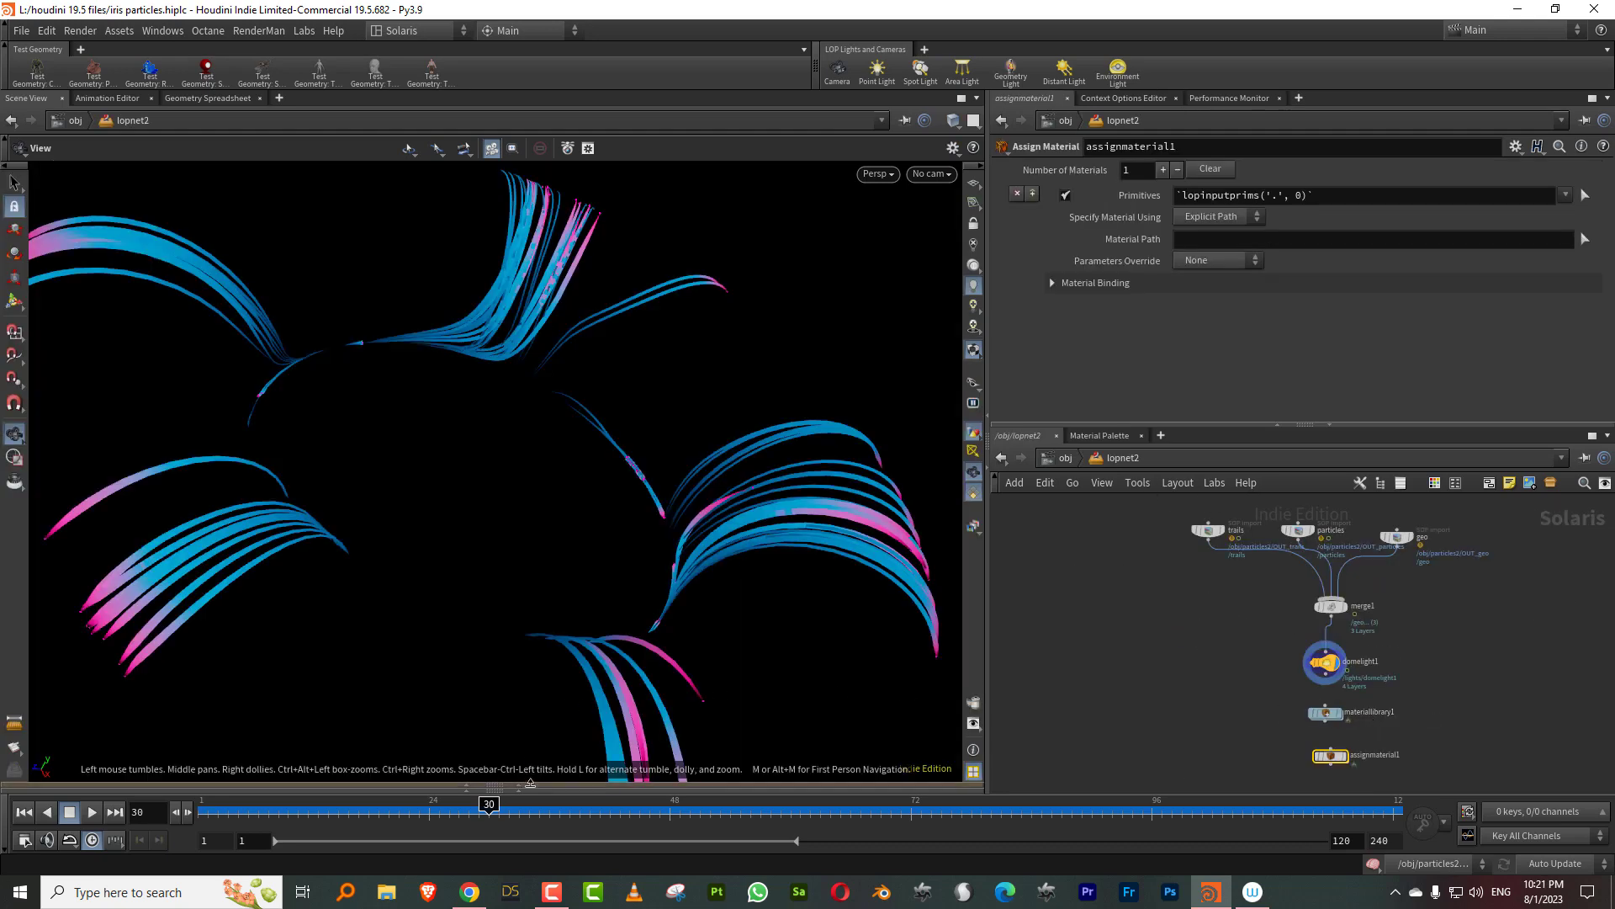
drag(530, 784, 521, 528)
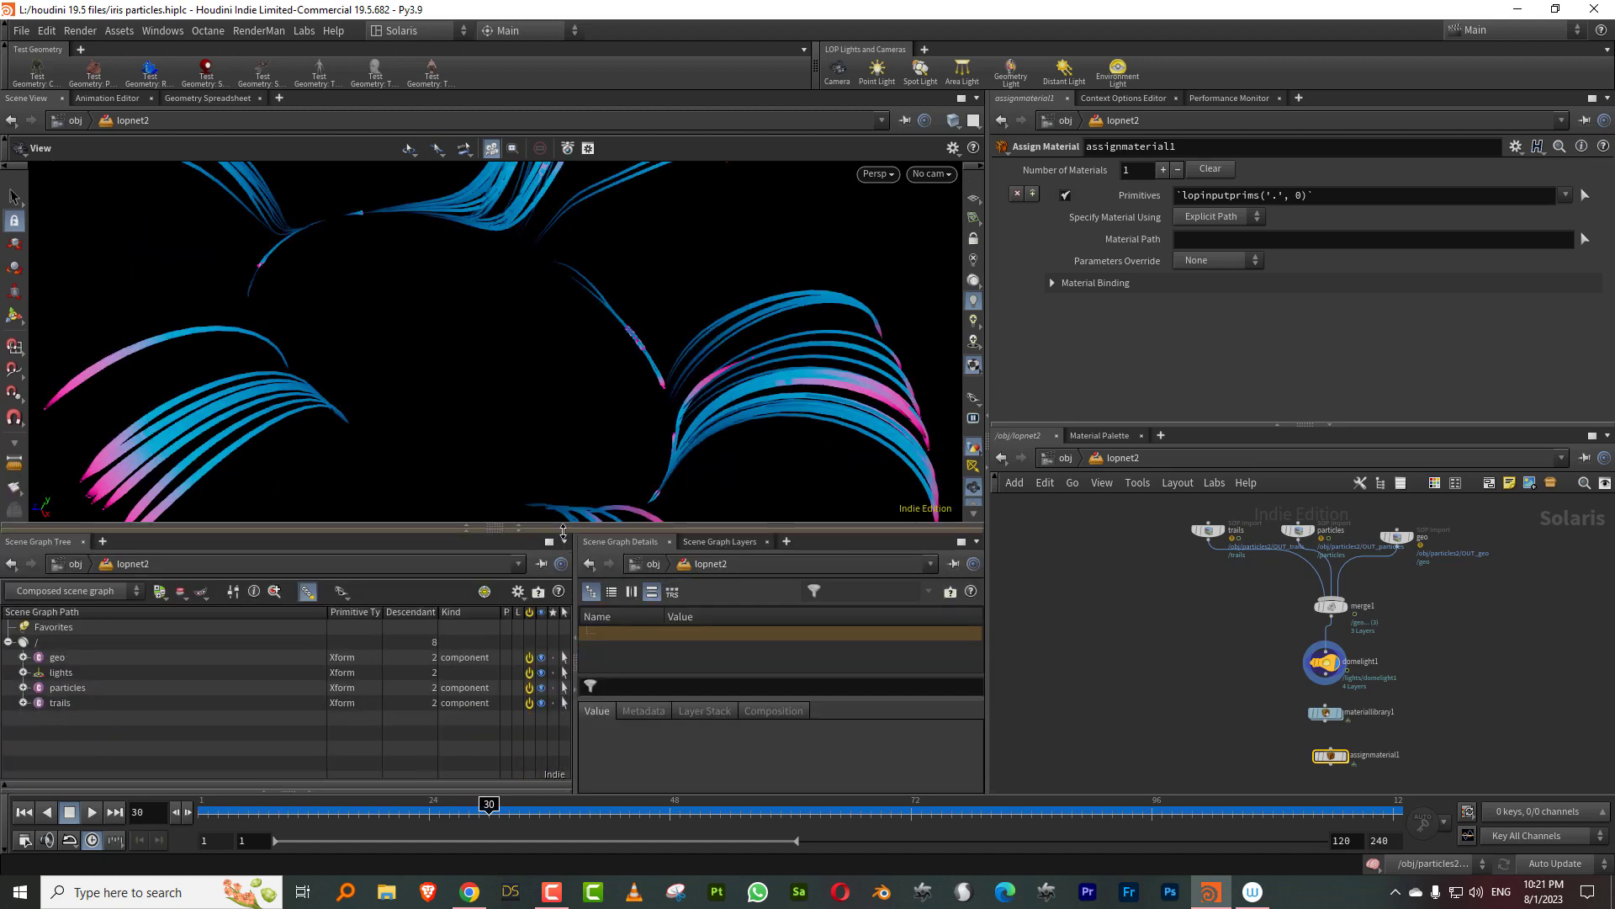
Step: Wire domelight1 through materiallibrary1 into assignmaterial1, display assignmaterial1 and frame the effect in the viewport
middle_drag(1099, 626, 929, 584)
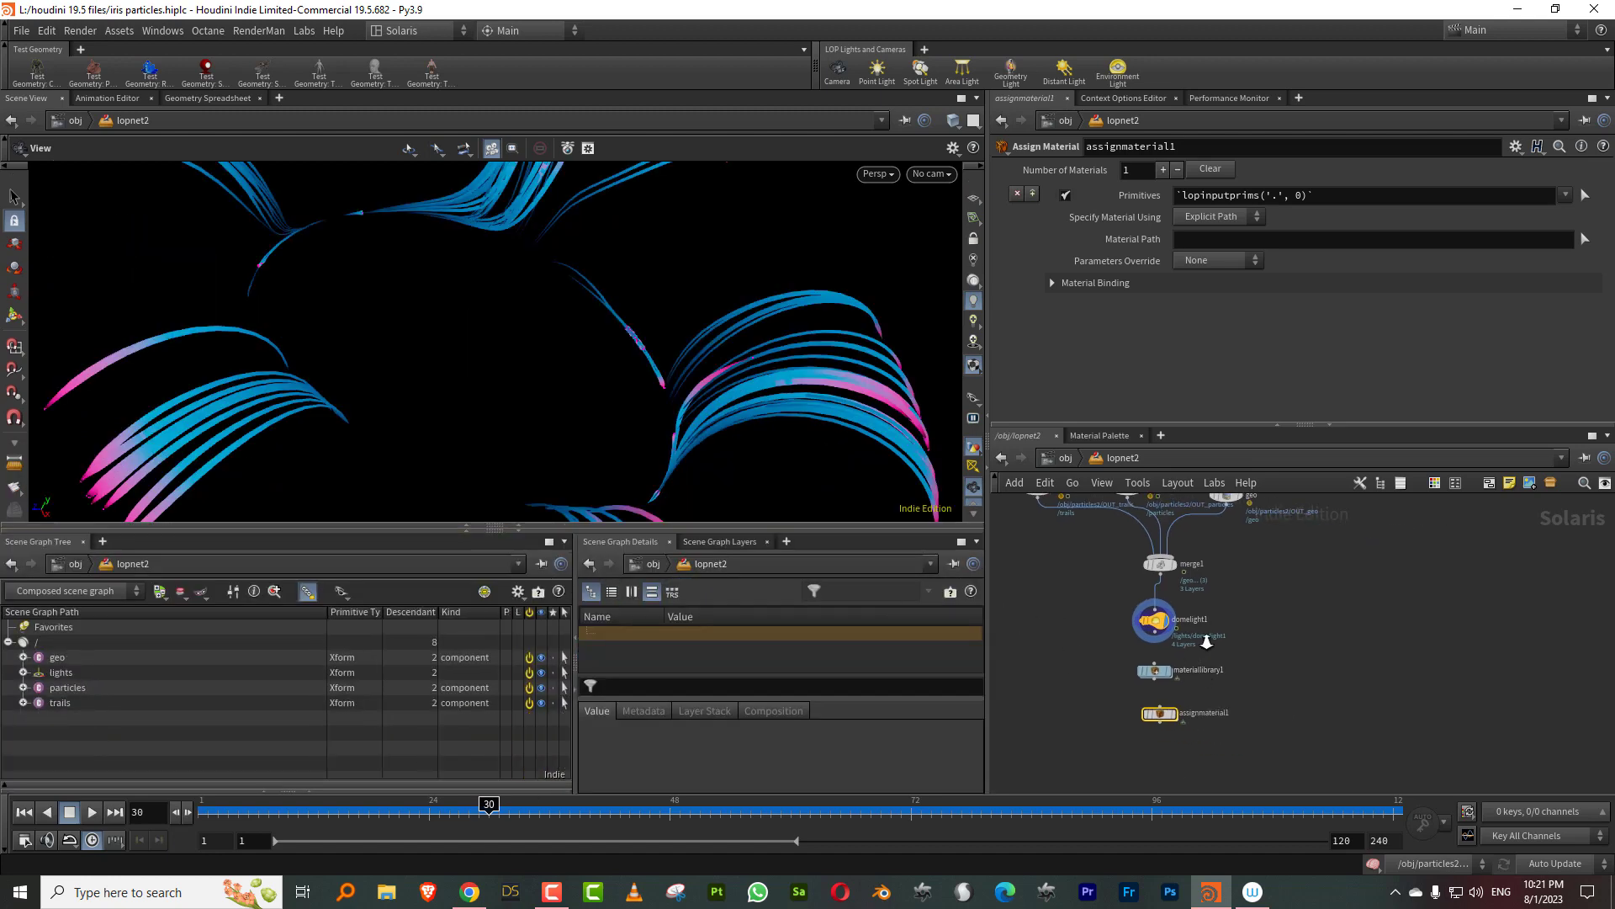
scroll(1206, 643, up, 3)
middle_drag(1188, 732, 1192, 602)
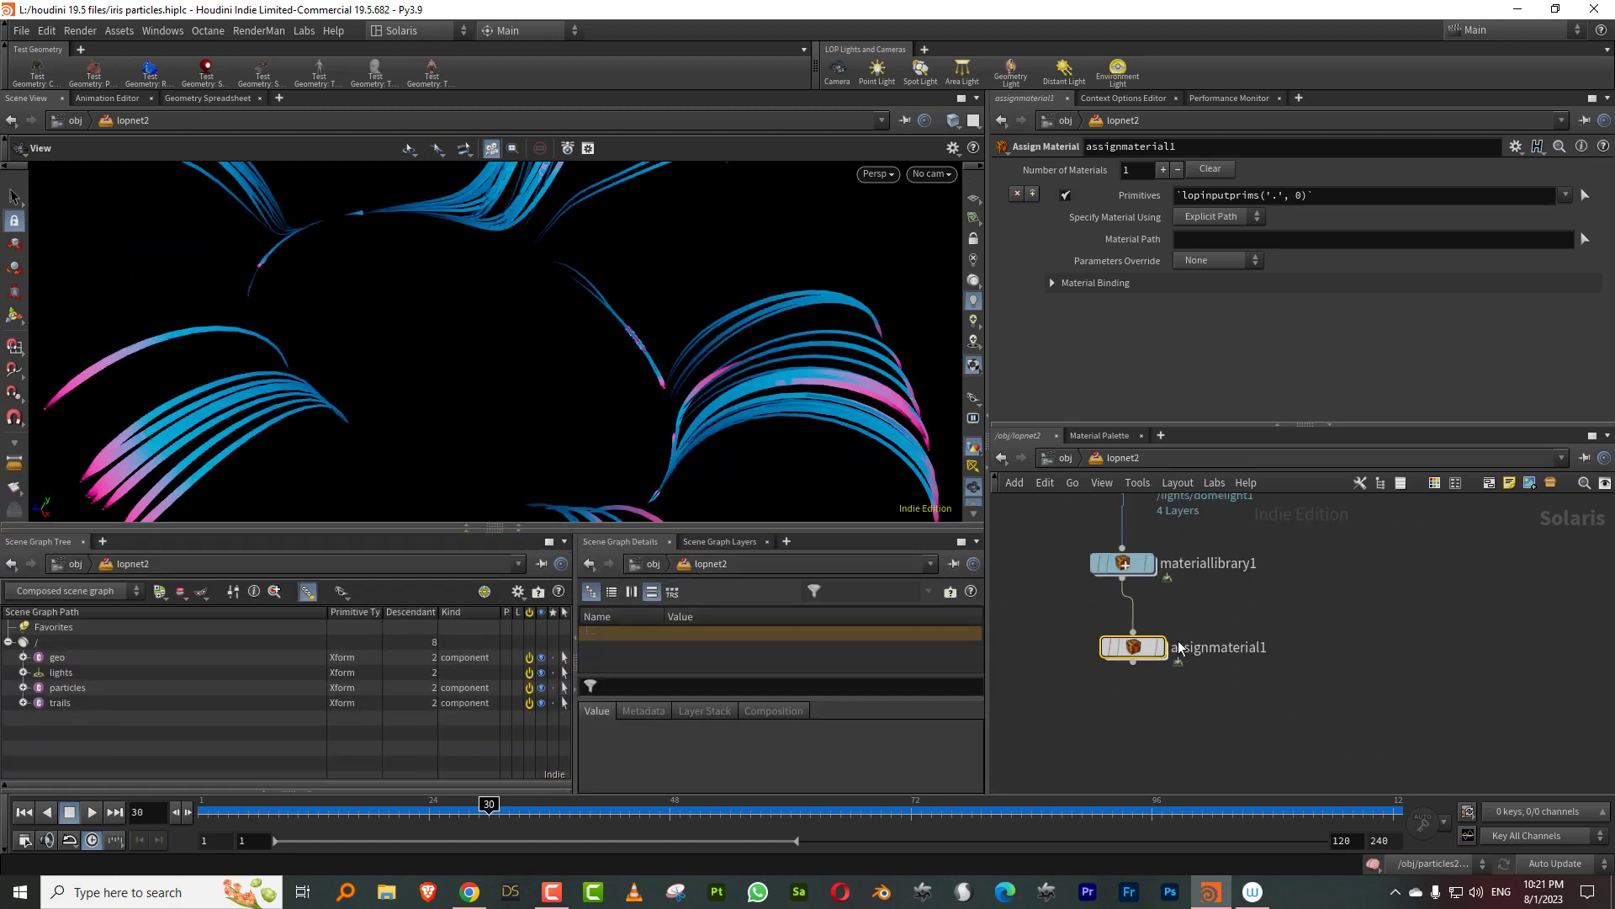
click(1159, 647)
drag(1146, 652, 1128, 713)
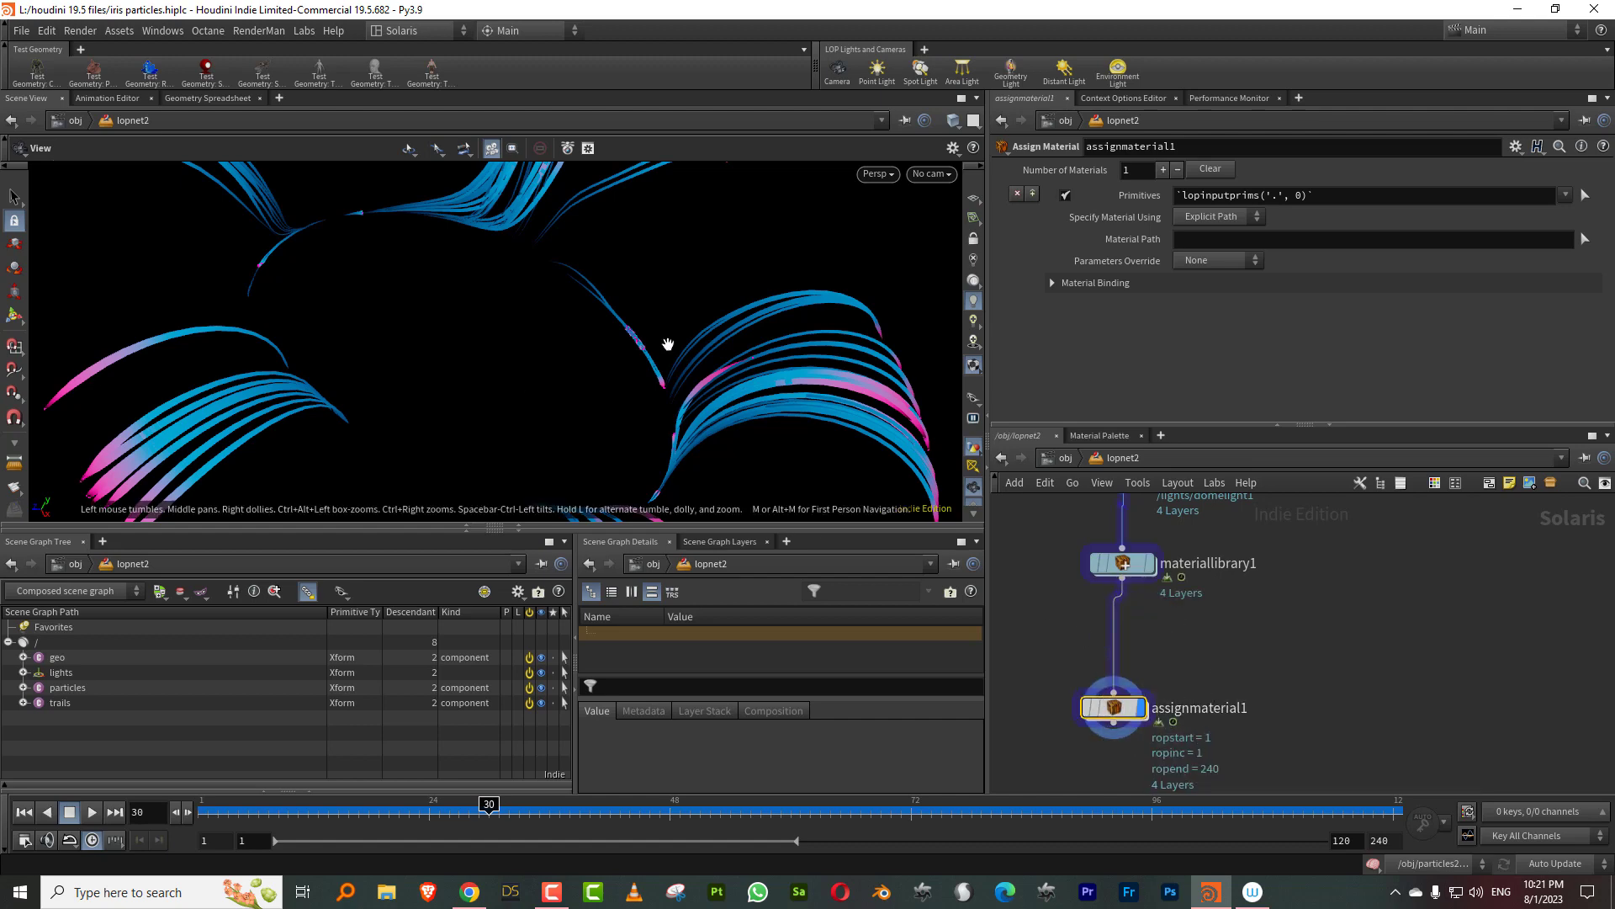
key(space+g)
Step: Inside materiallibrary1, add an MtlX Standard Surface and name it curves
drag(1233, 425, 1230, 393)
click(1125, 552)
double_click(1125, 552)
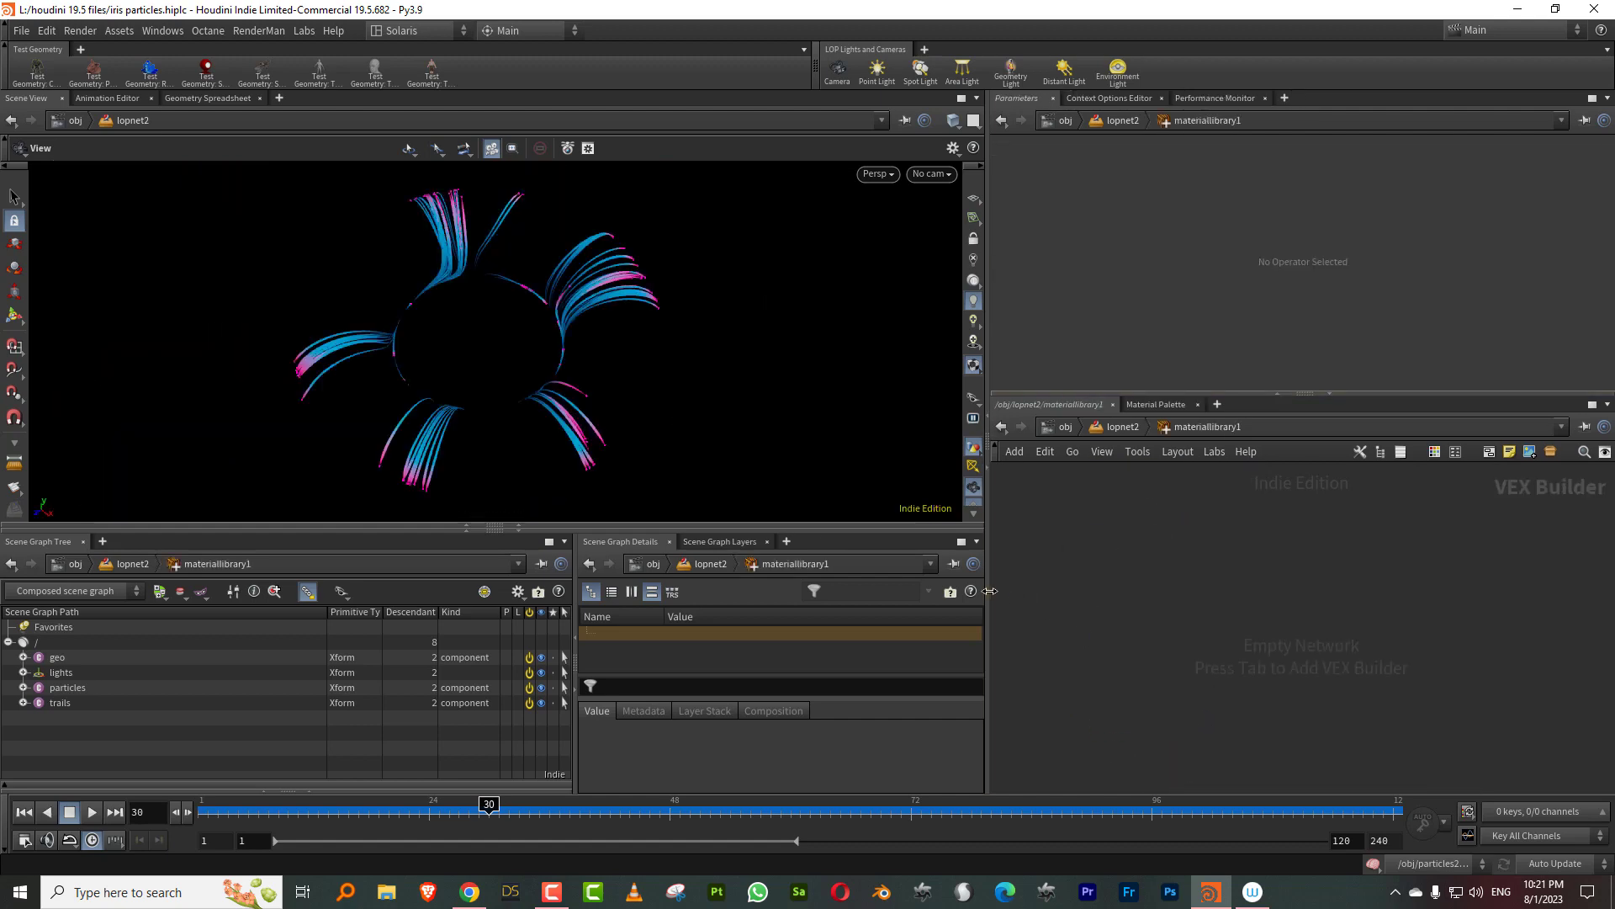
drag(987, 589, 844, 589)
key(Tab)
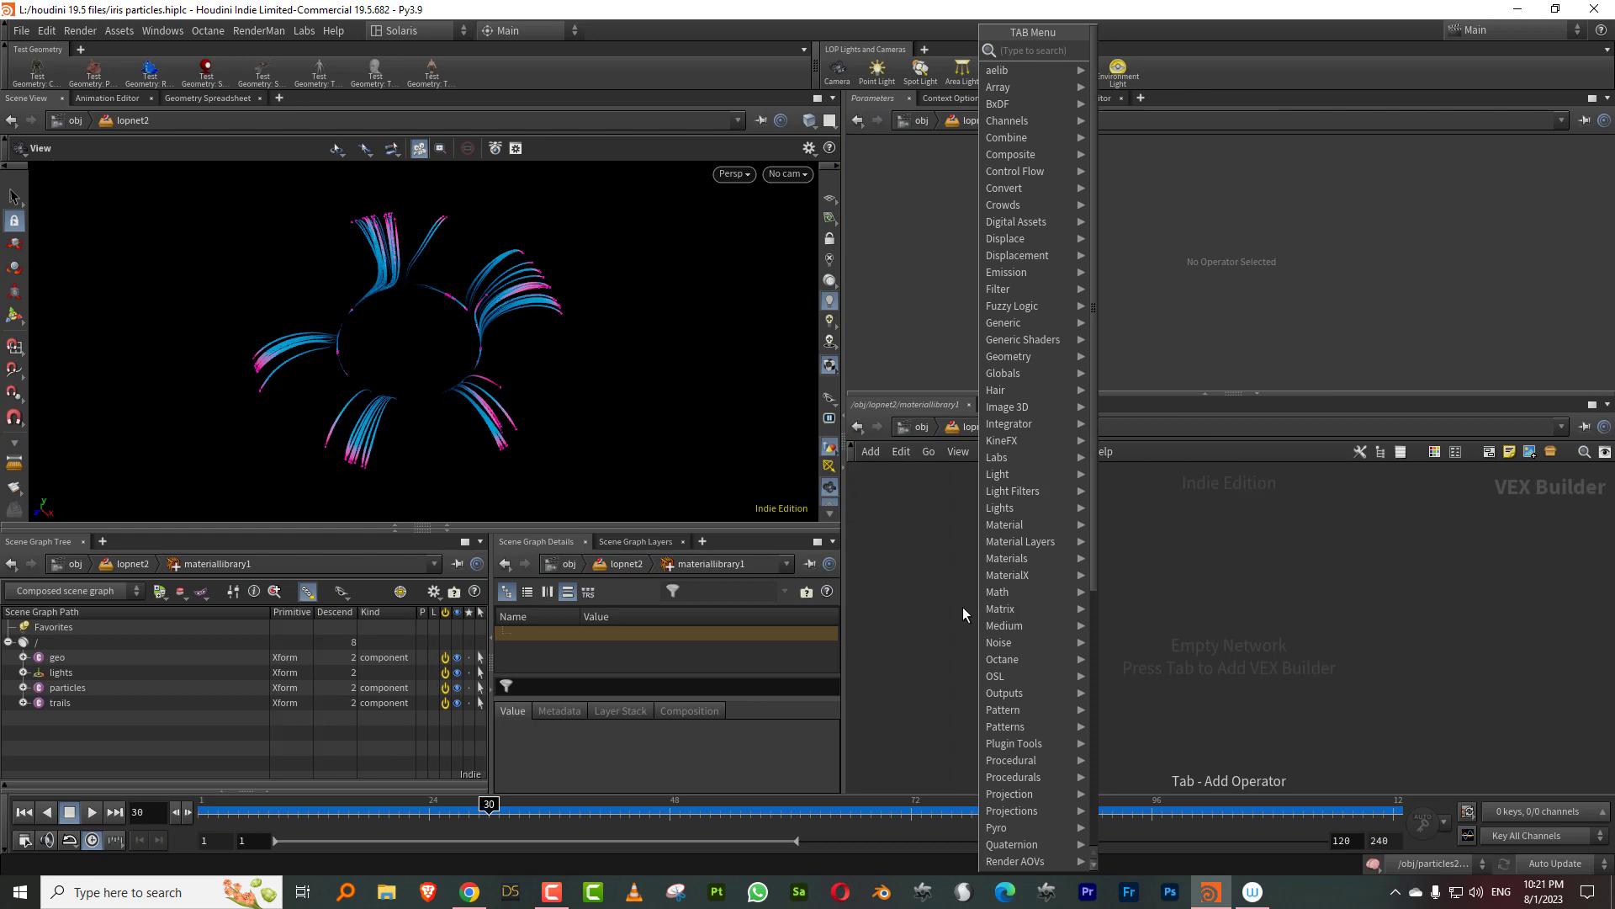
text(standa)
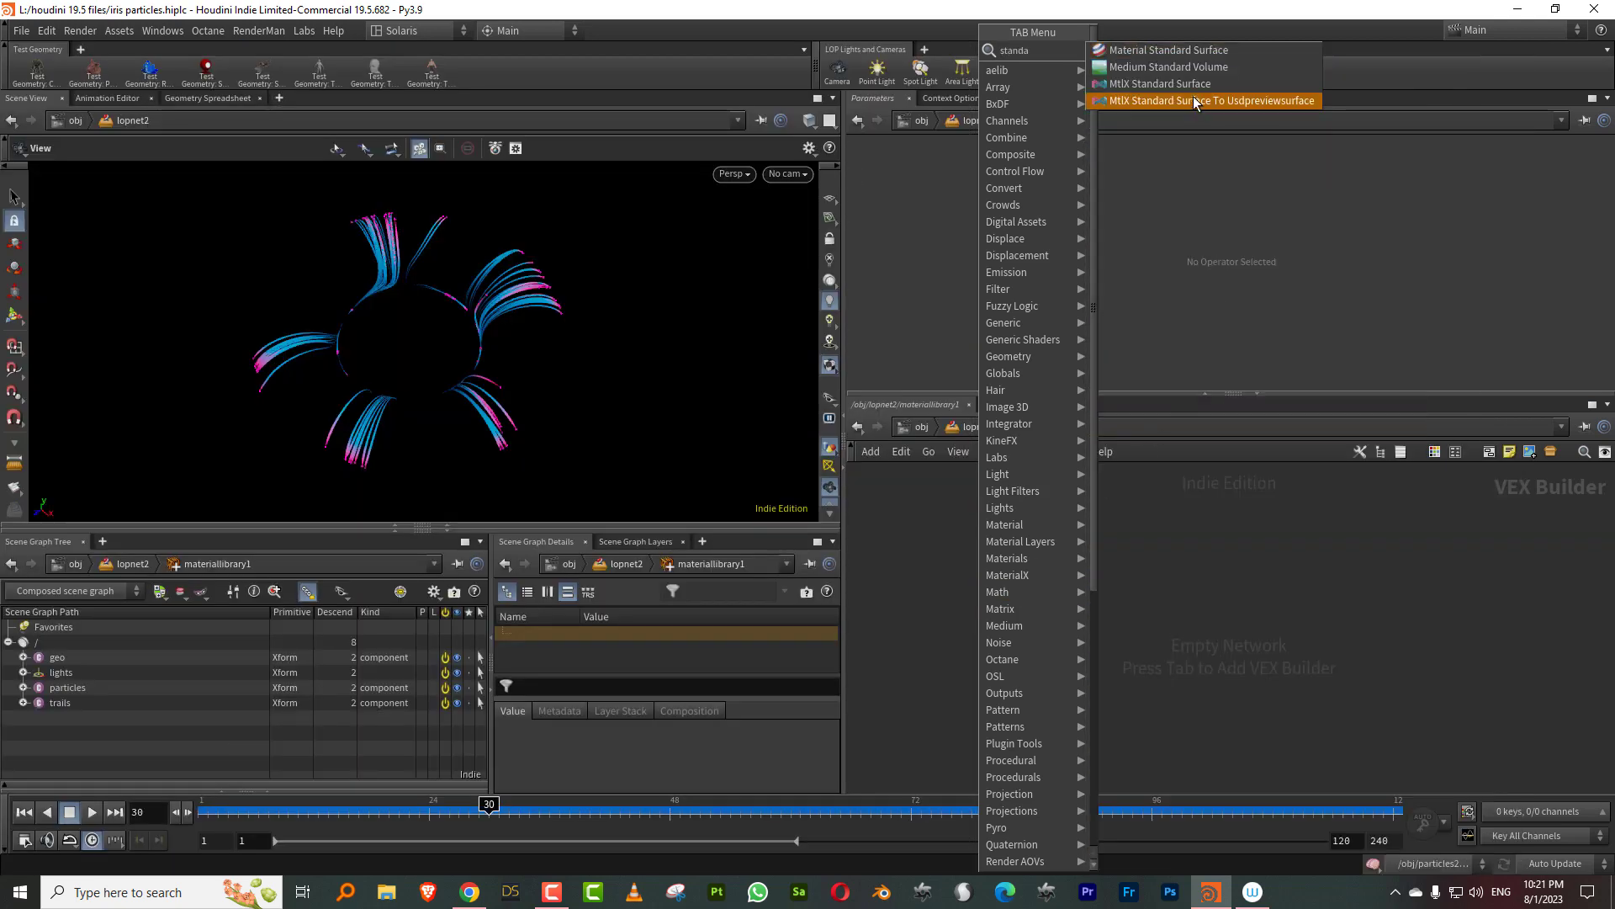
click(1169, 86)
click(1002, 559)
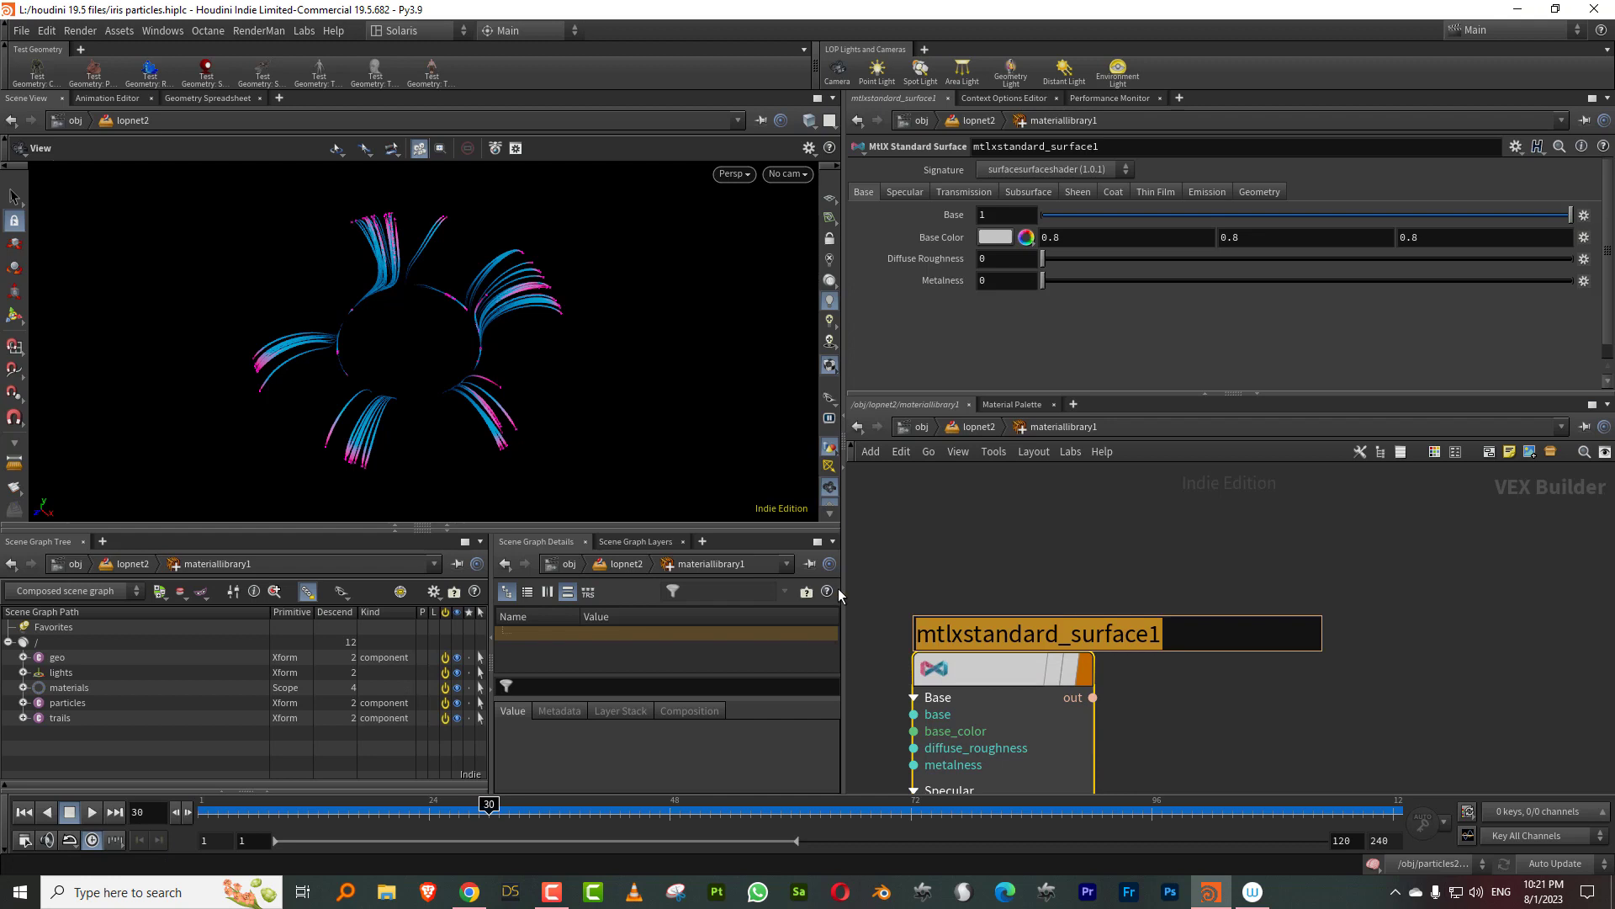
text(curves)
key(Return)
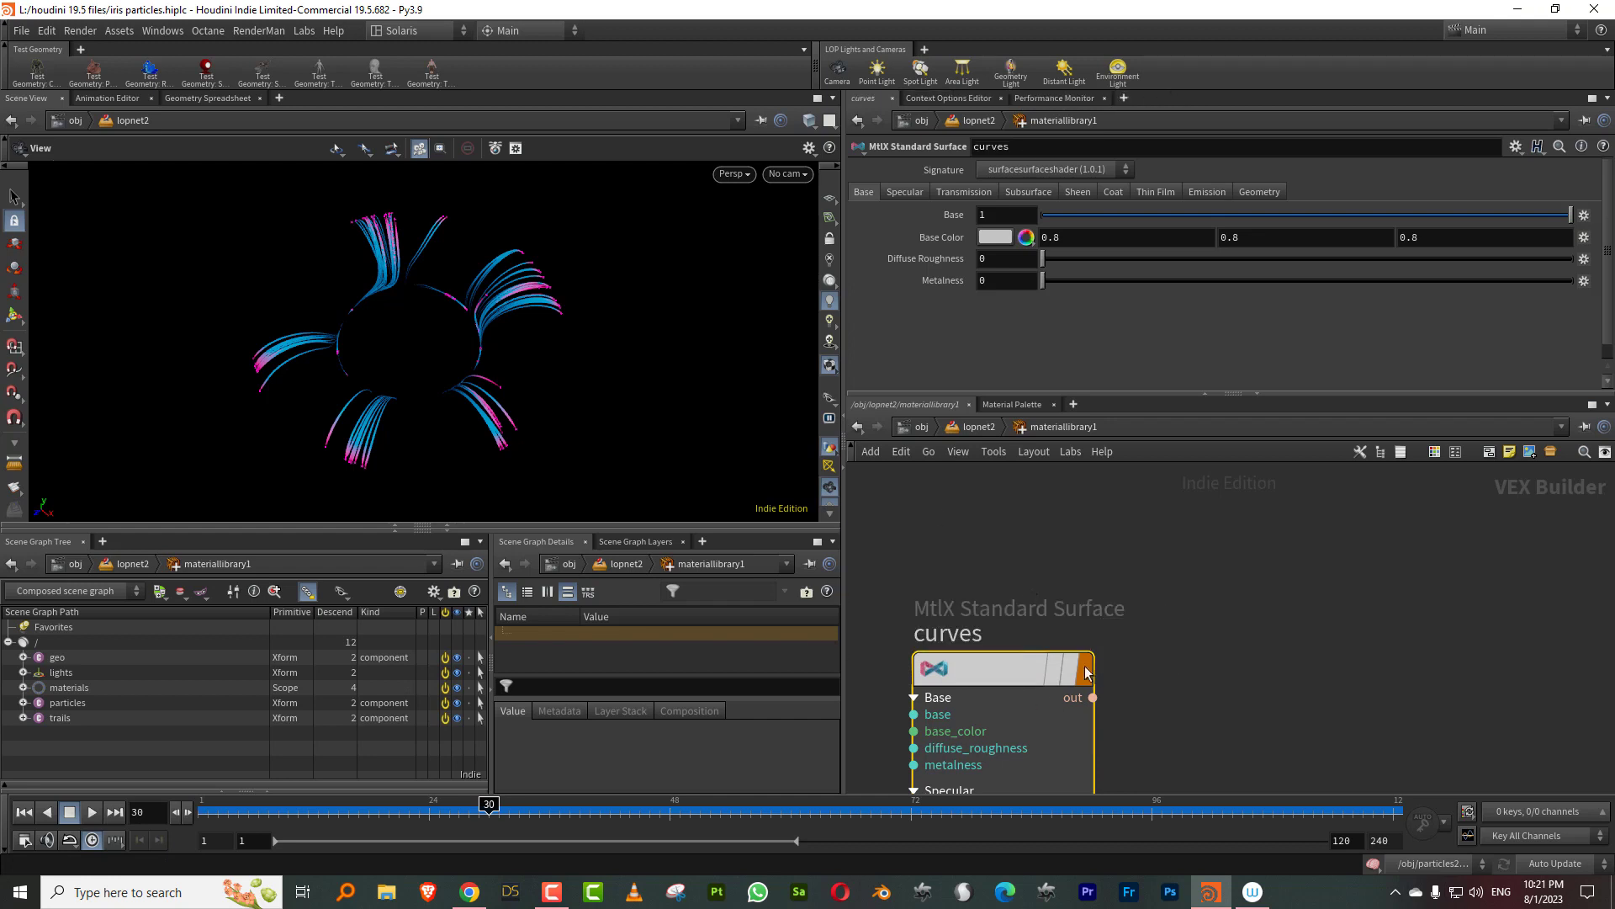
Step: Make two copies of the curves material and name them particles and geo
key(ctrl+c)
middle_drag(1379, 636, 1251, 685)
scroll(1251, 685, down, 3)
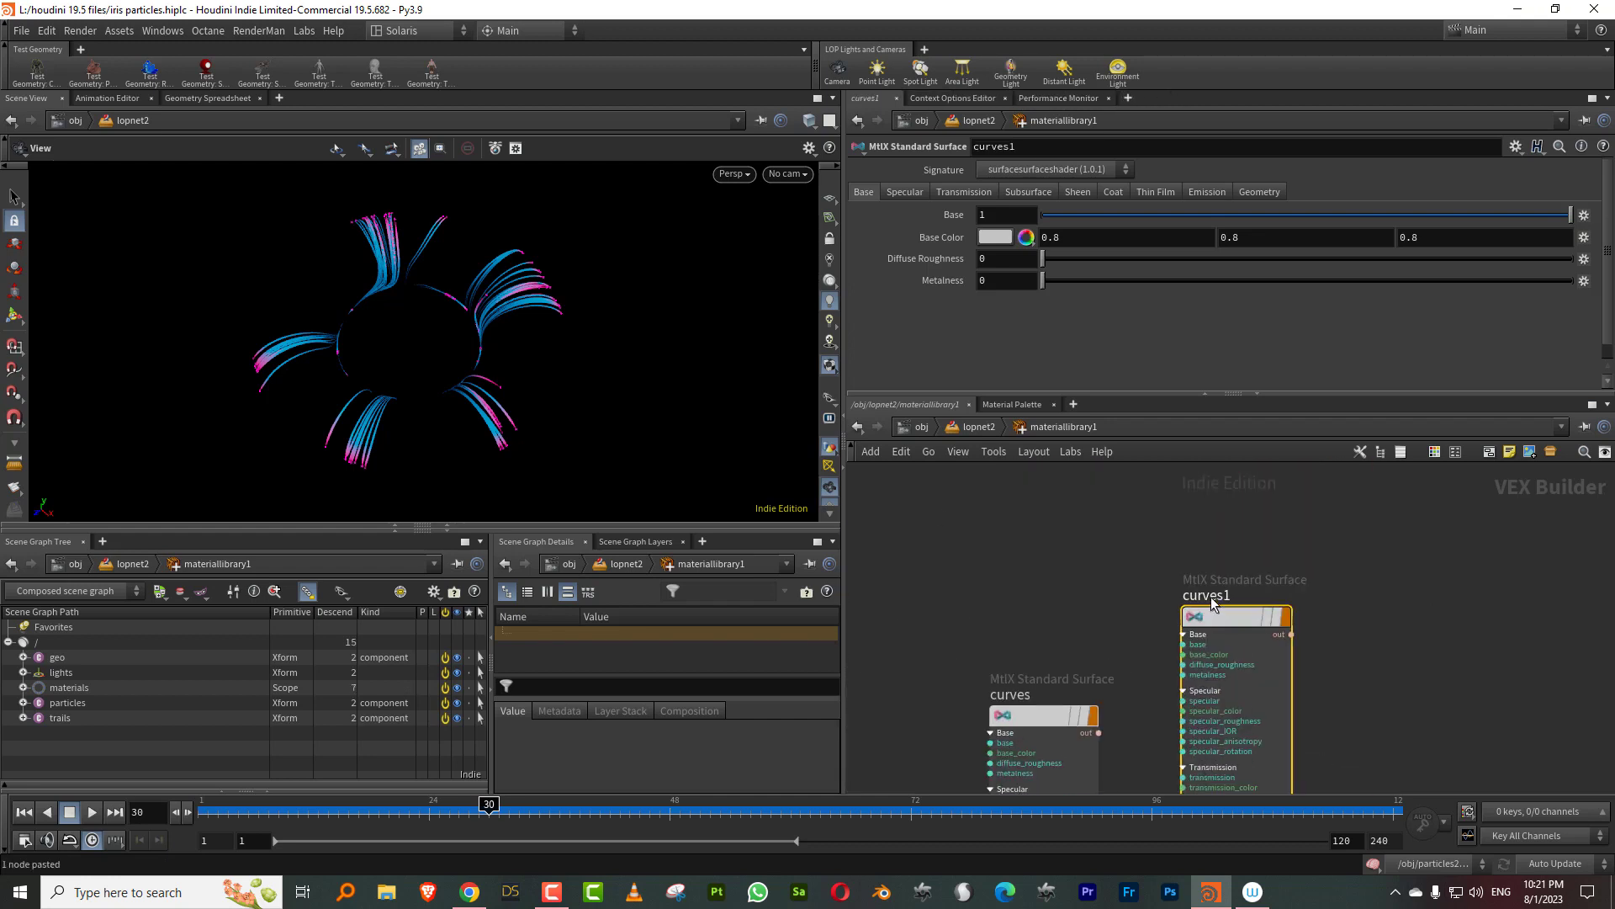
click(1217, 598)
drag(1240, 596, 976, 589)
text(particle)
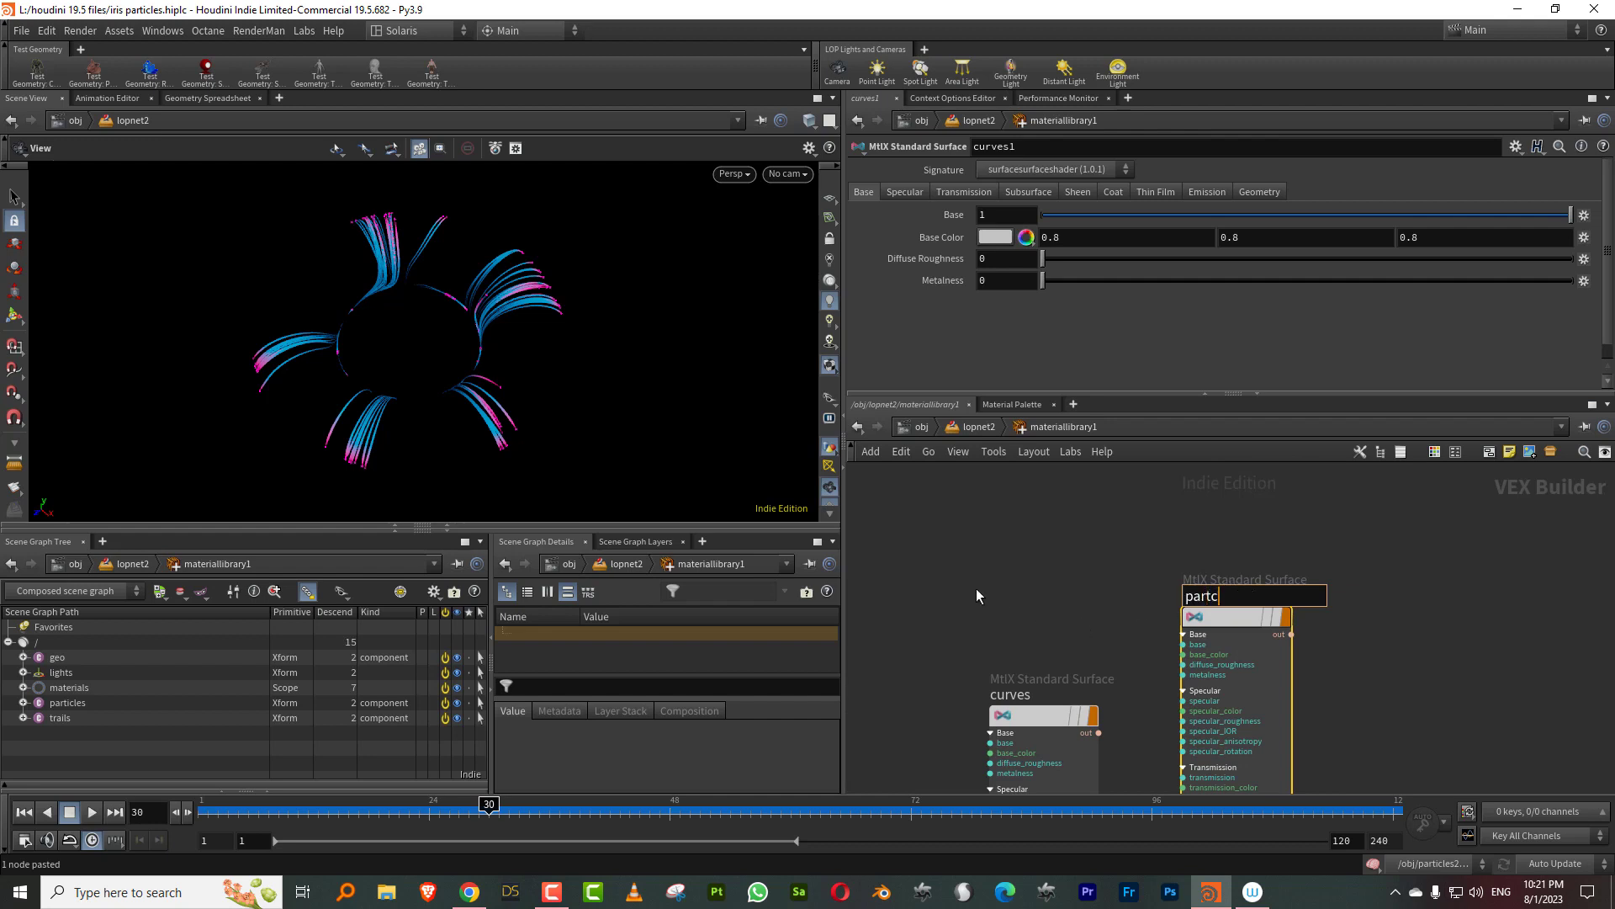
key(BackSpace)
key(BackSpace)
text(les)
key(Return)
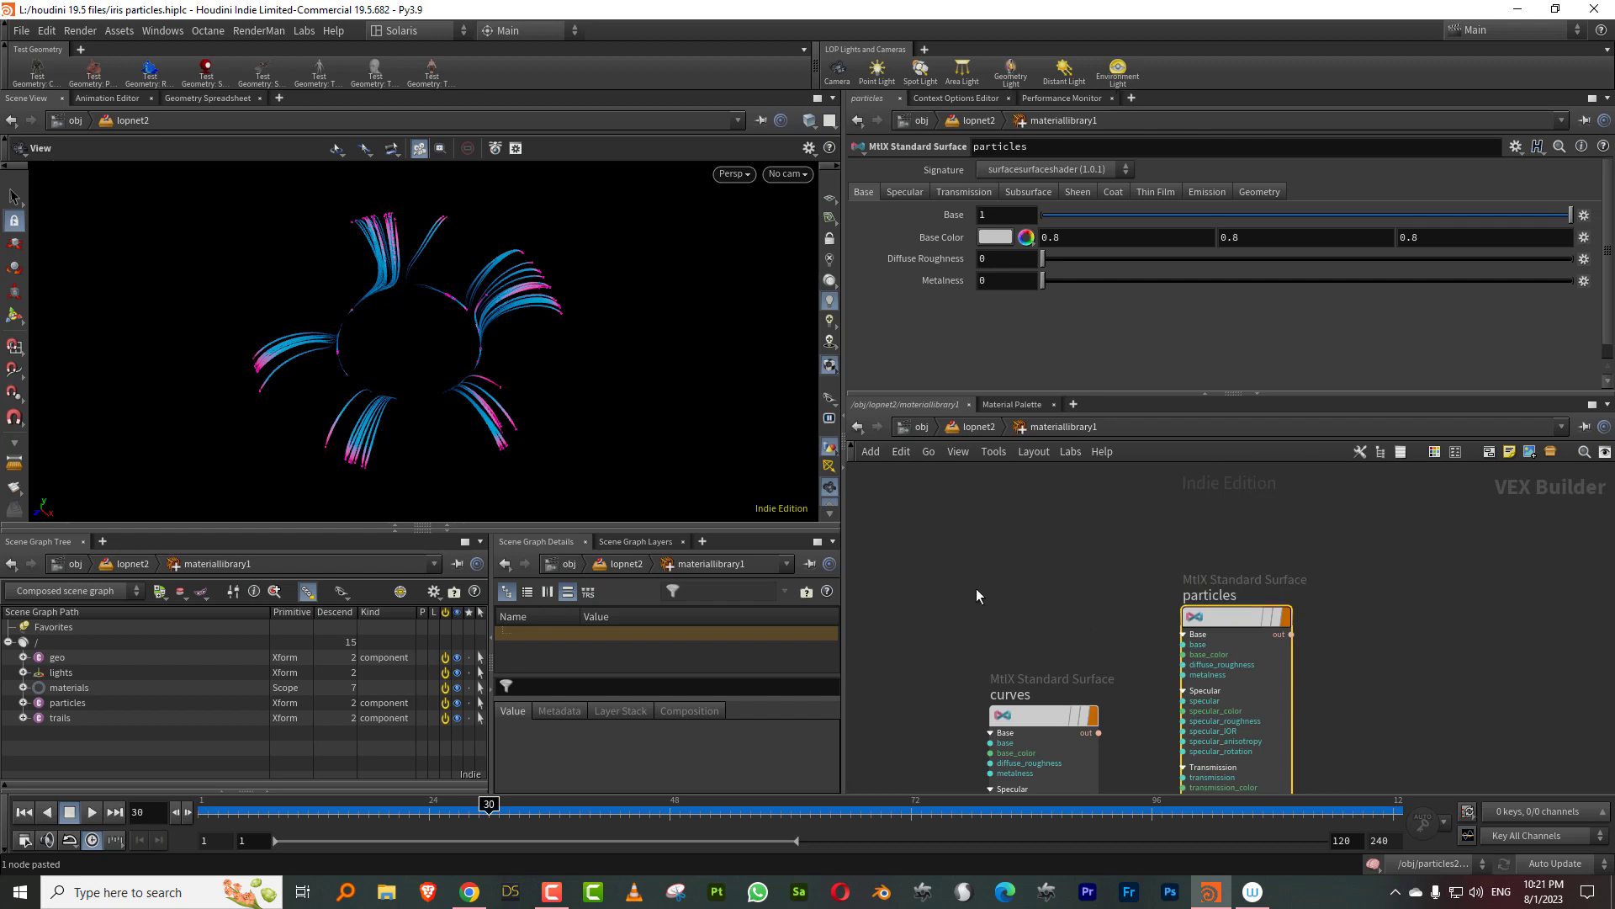
text(geo)
key(Return)
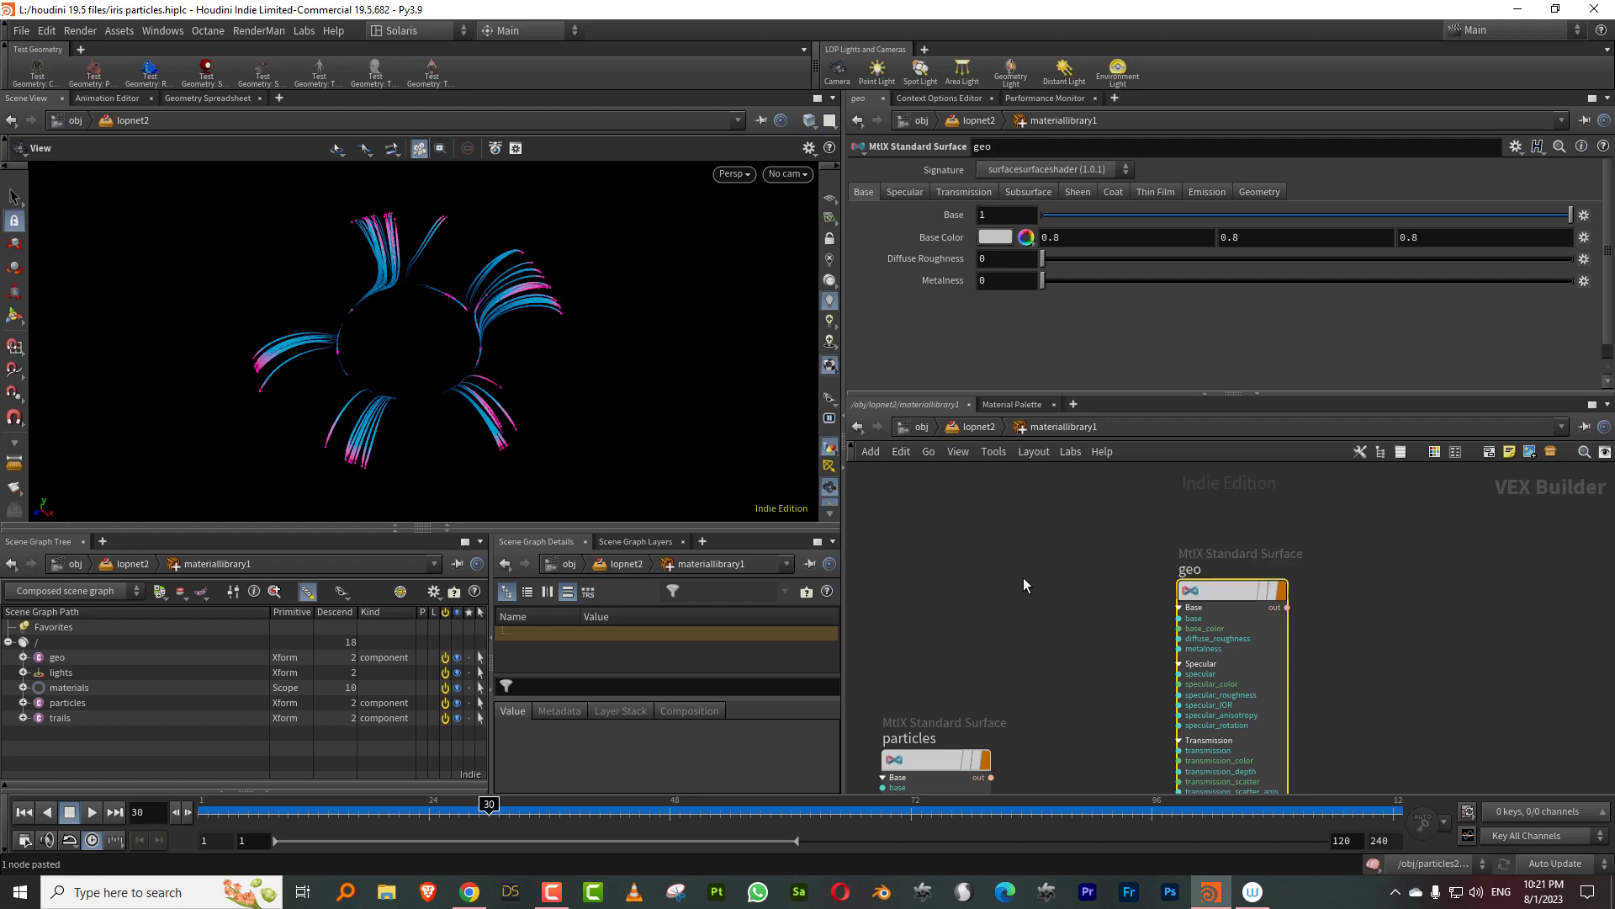
Step: Set the geo material's base weight and specular weight to 0
drag(1129, 553, 1310, 663)
drag(1067, 218, 852, 220)
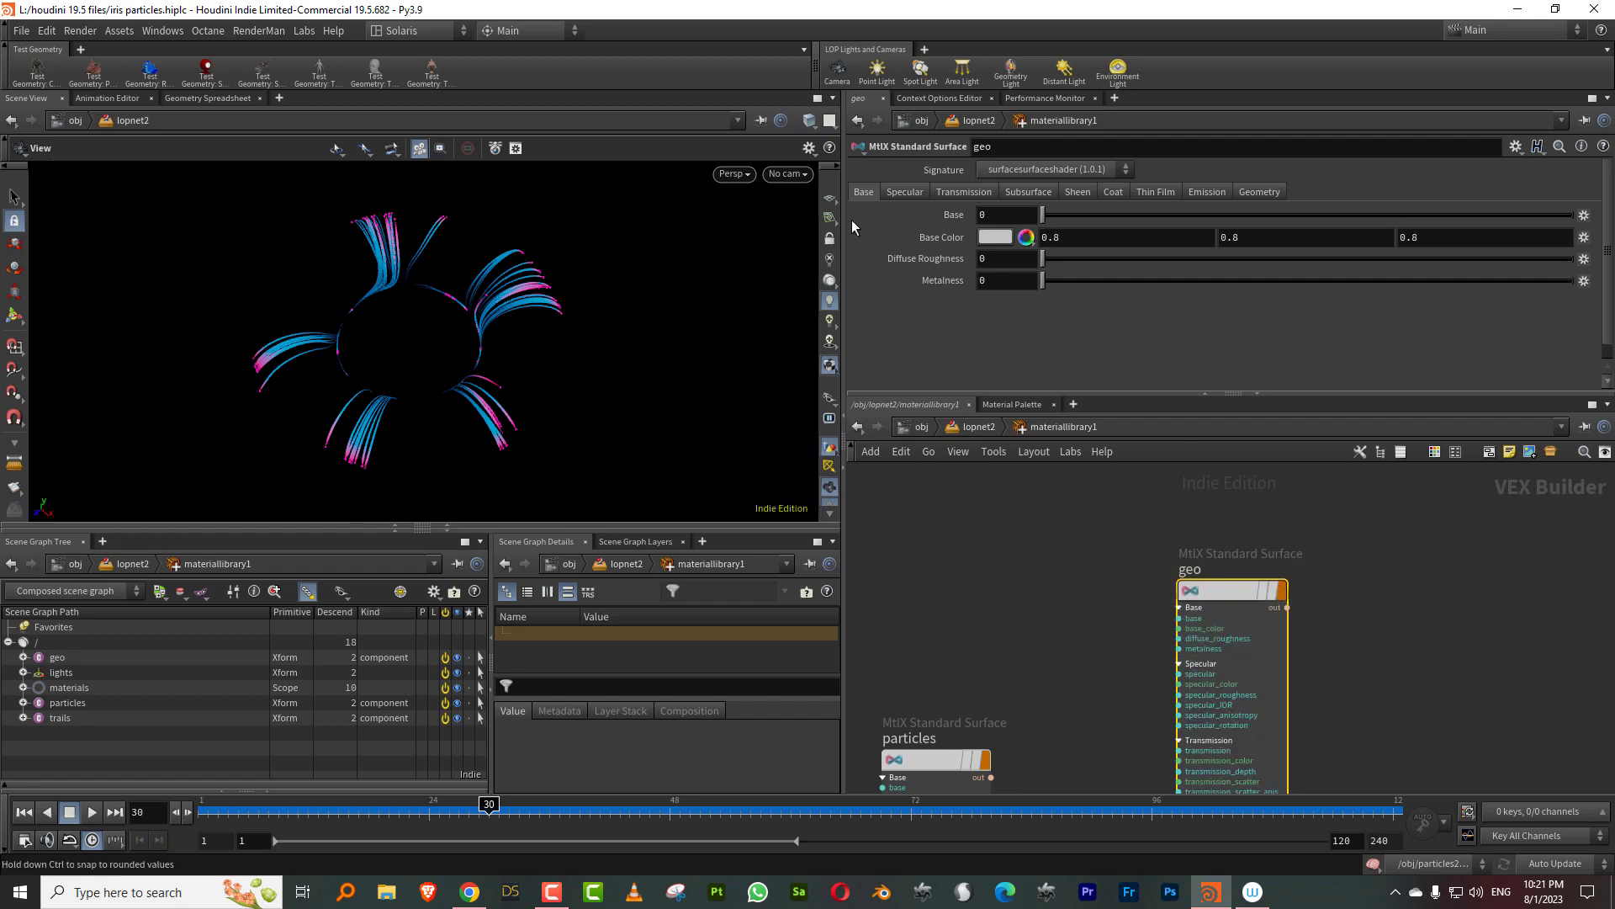
click(905, 193)
drag(1056, 216, 842, 245)
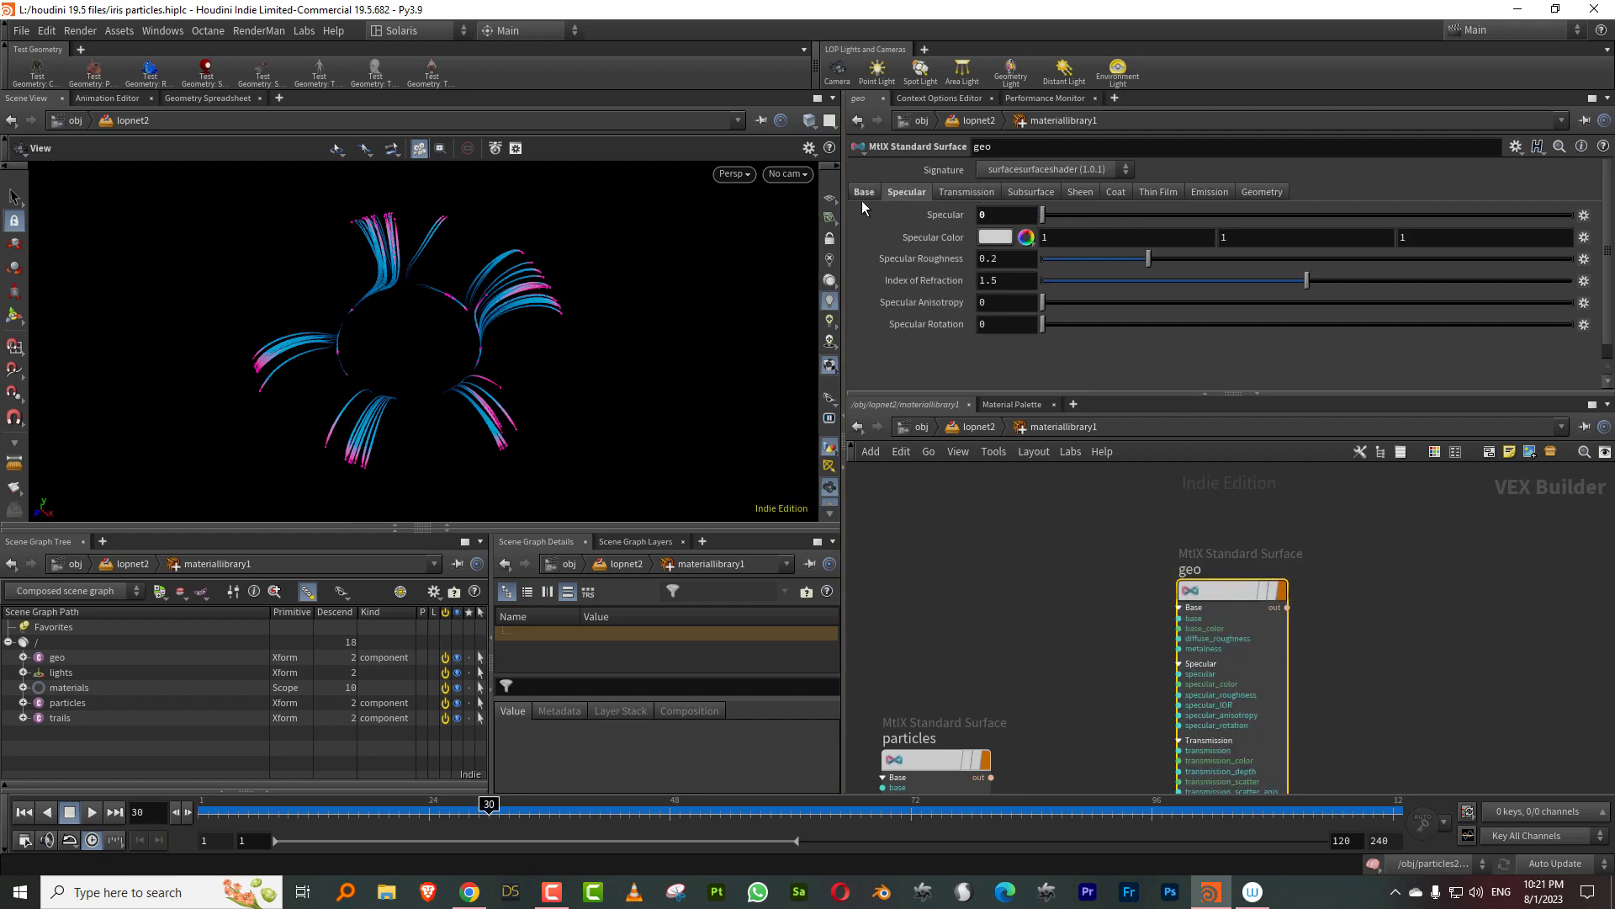
Step: Return to lopnet2 and set assignmaterial1's number of materials to 3, with all three entries visible
click(983, 429)
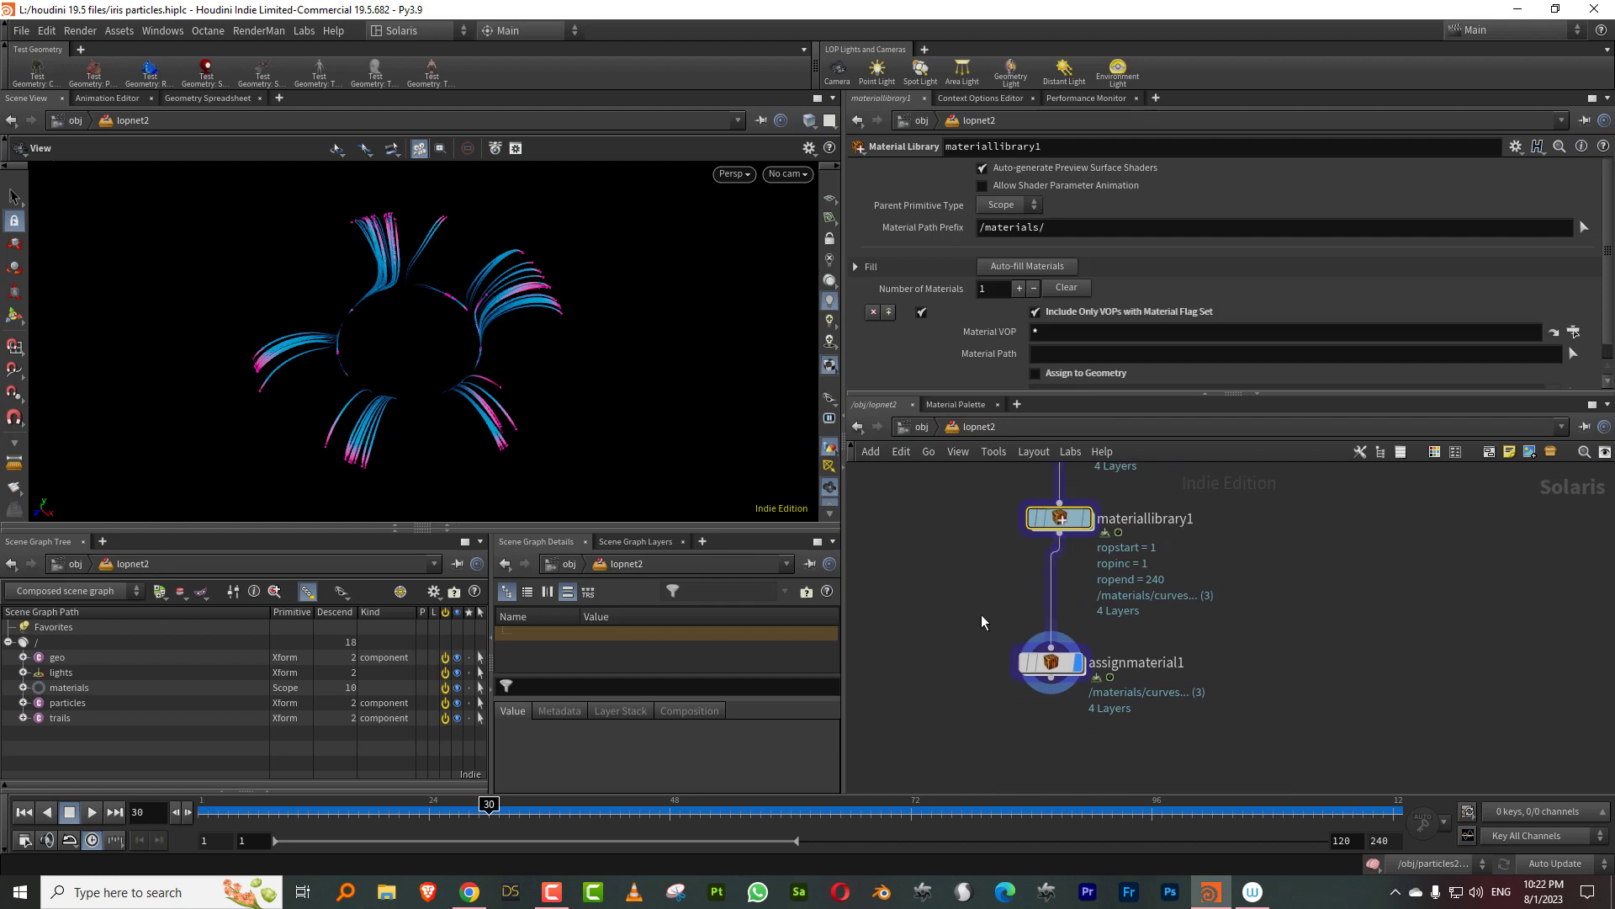
click(1051, 662)
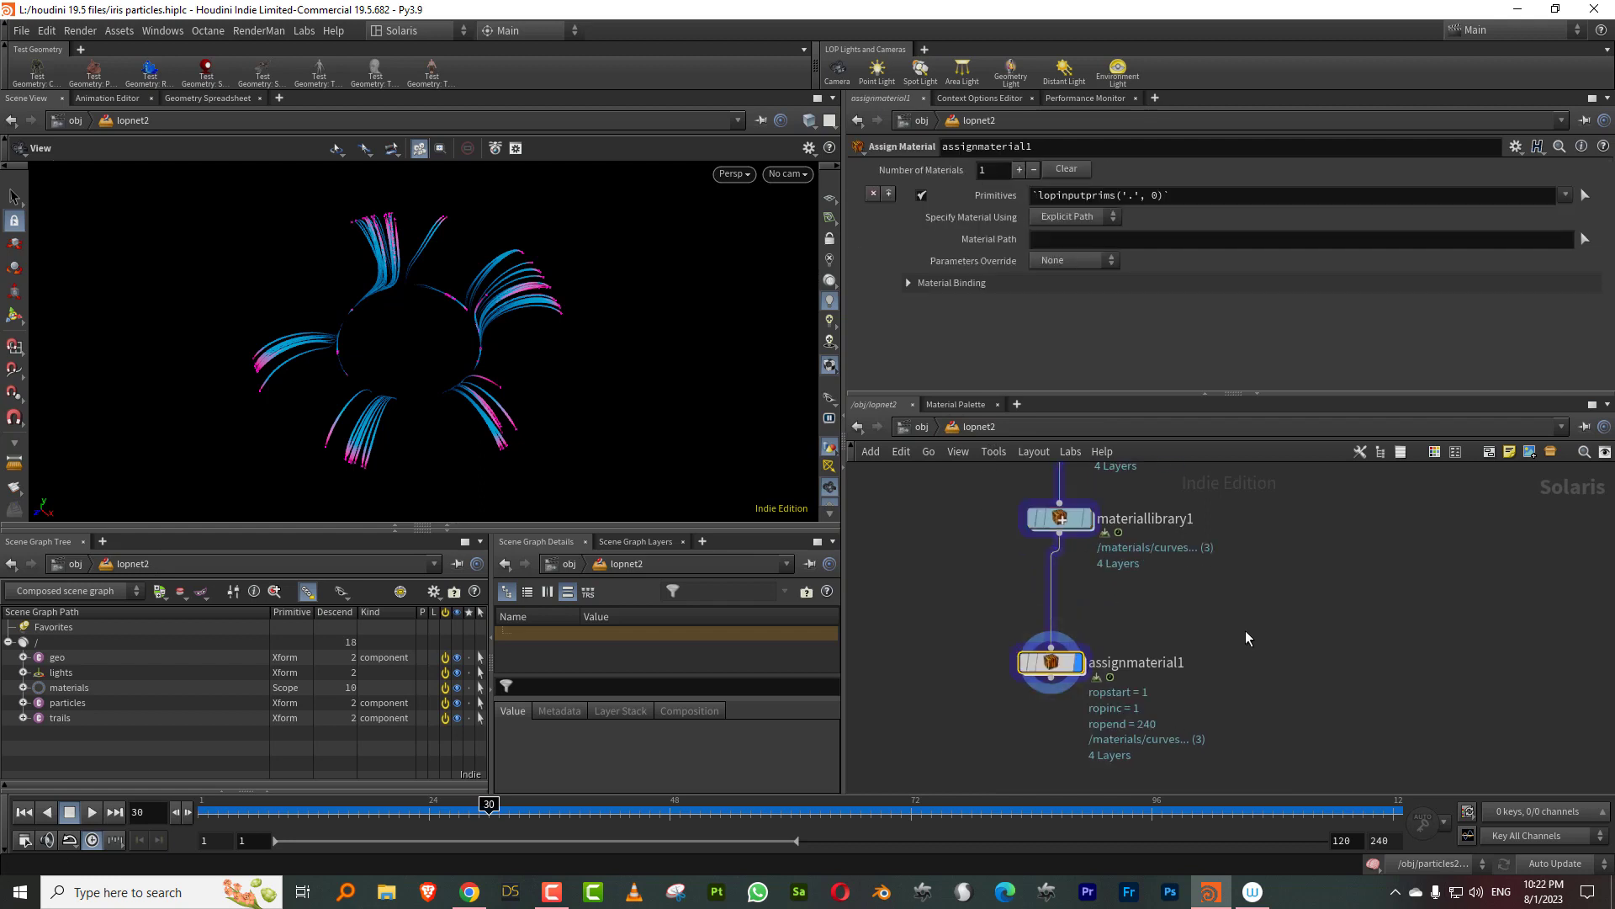
click(1018, 173)
click(1018, 173)
drag(1091, 393, 1090, 623)
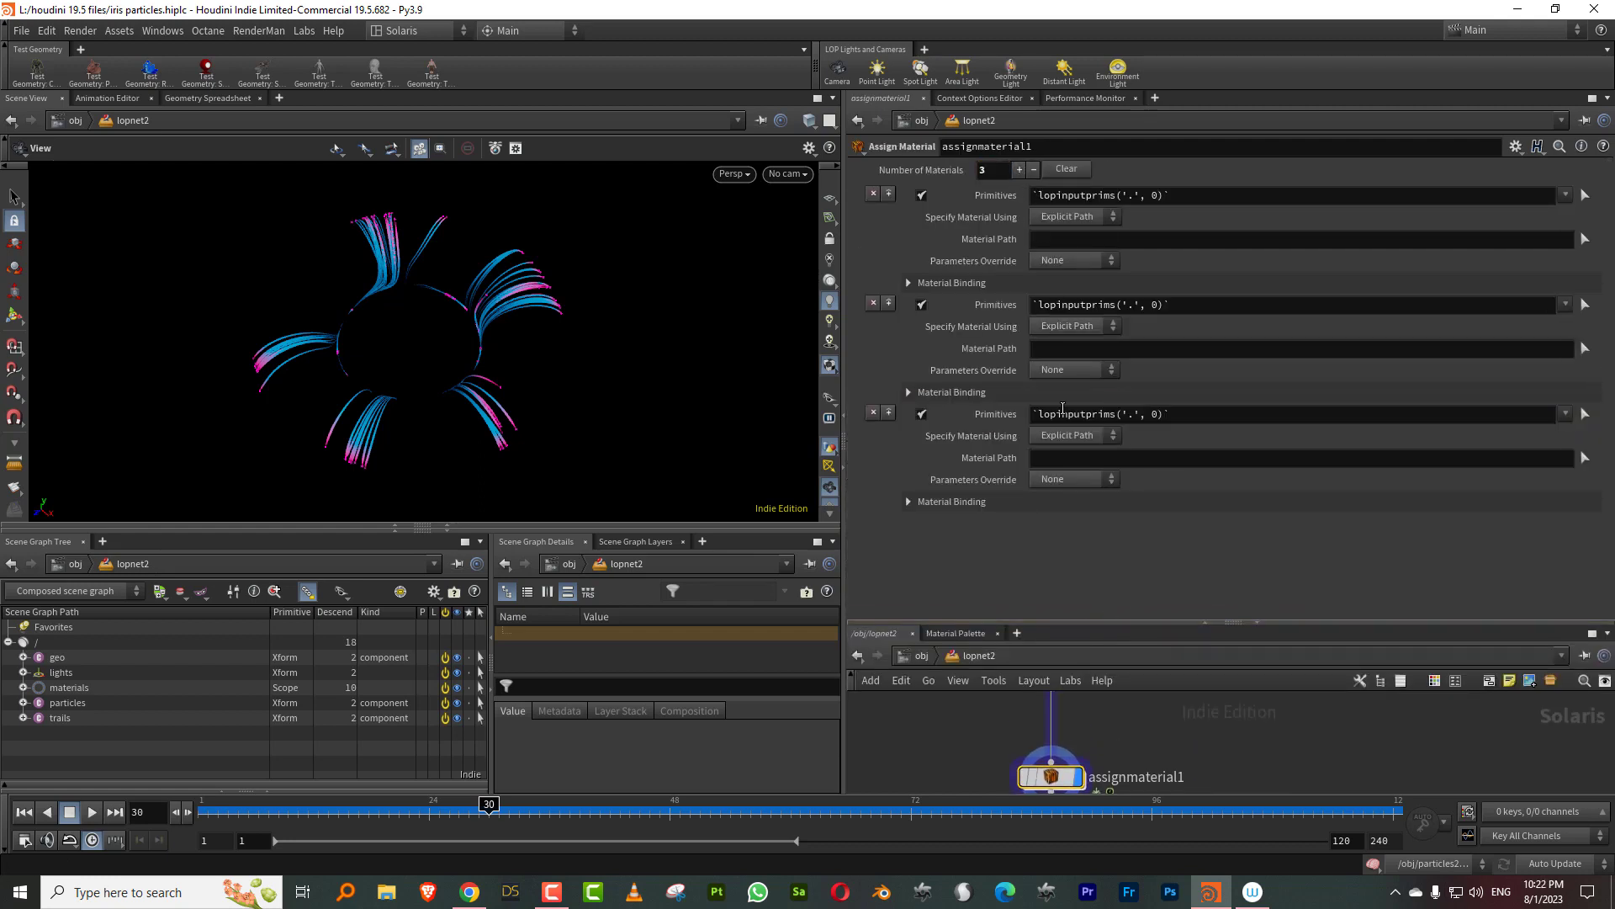
Step: Set the first material entry's primitives to /trails/curve_0 from the scene graph
click(23, 718)
drag(1083, 205, 1083, 201)
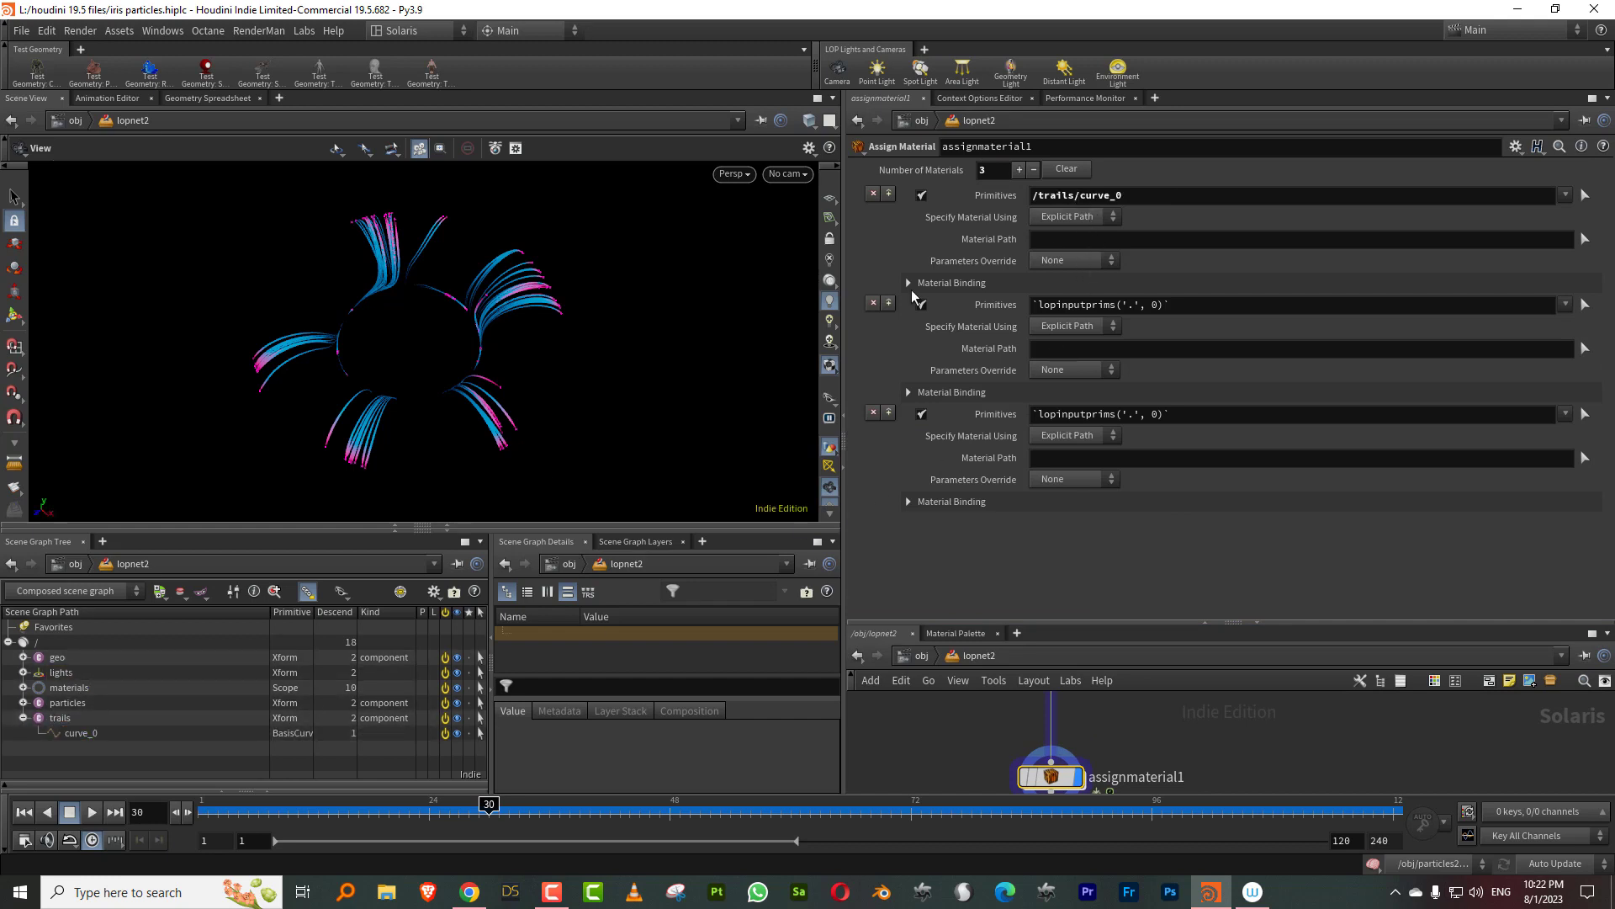
Step: Set the second material entry's primitives to /particles/points_0 and the third's to /geo/mesh_0 from the scene graph
click(23, 703)
drag(145, 716, 1083, 310)
click(24, 657)
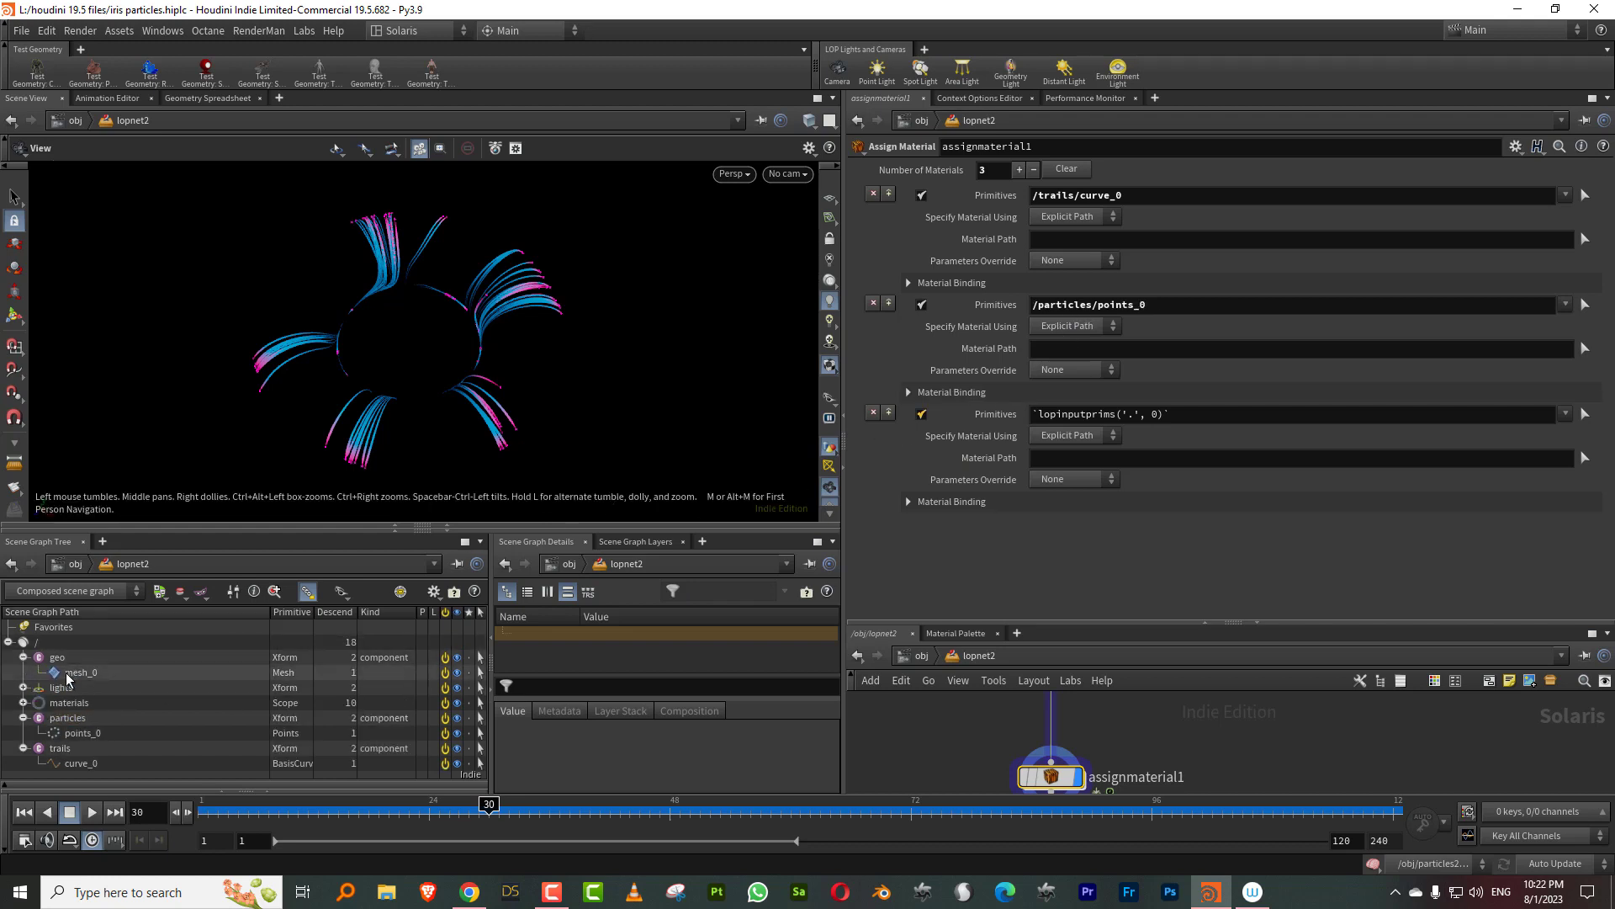
drag(80, 672, 1018, 456)
drag(1112, 431, 1110, 415)
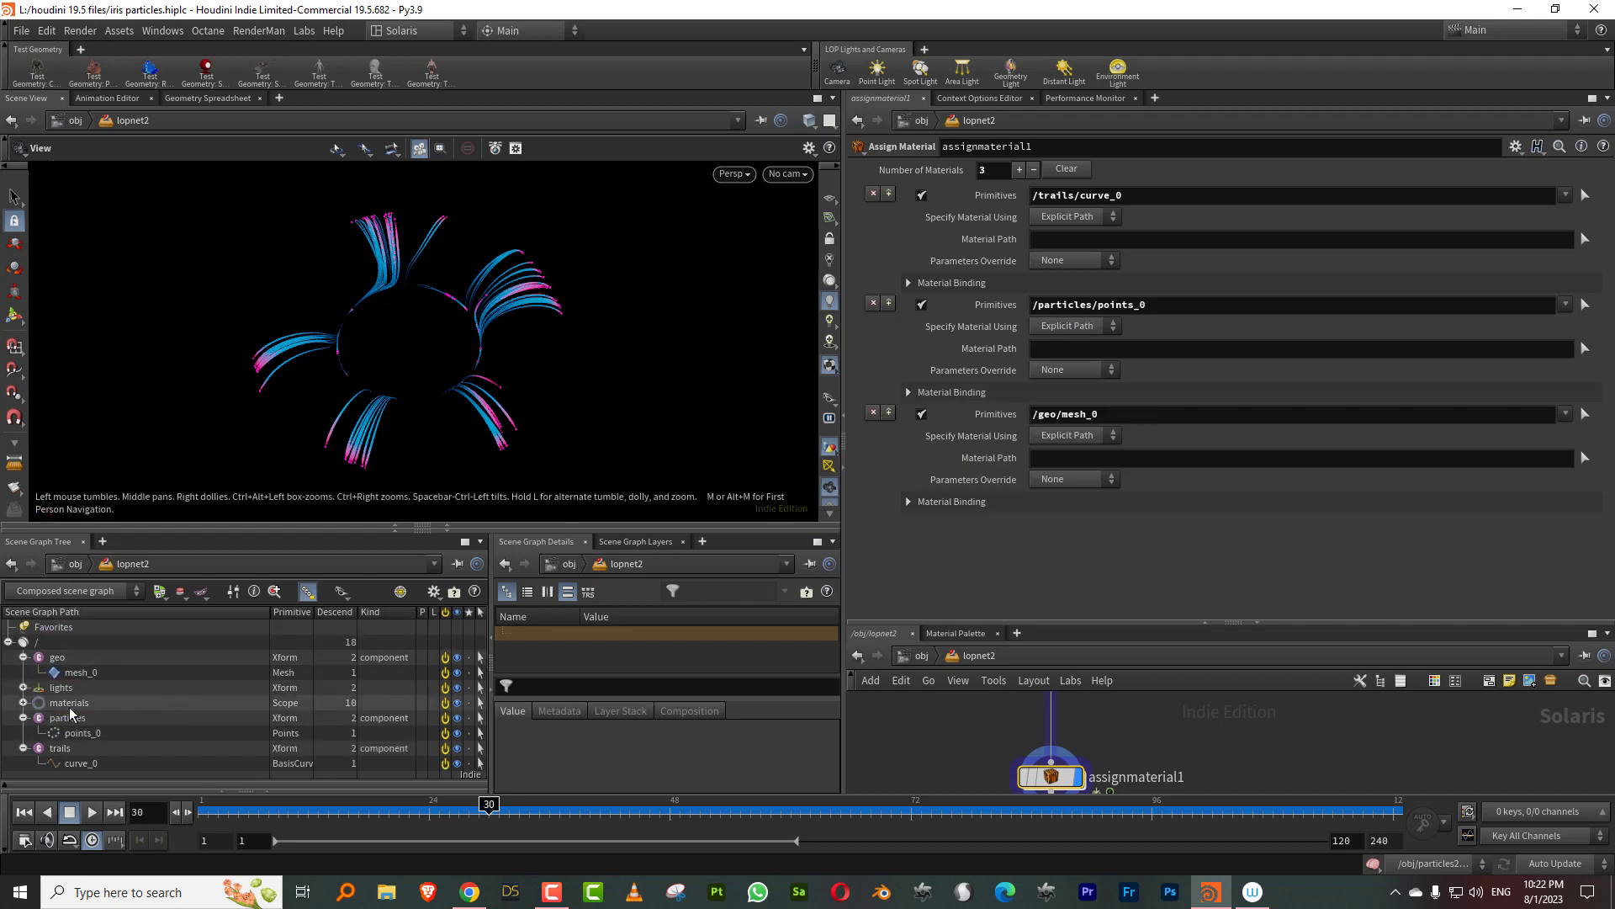
Step: Assign the material paths /materials/curves, /materials/particles and /materials/geo to the curve, points and mesh entries respectively
click(23, 702)
drag(89, 722, 961, 514)
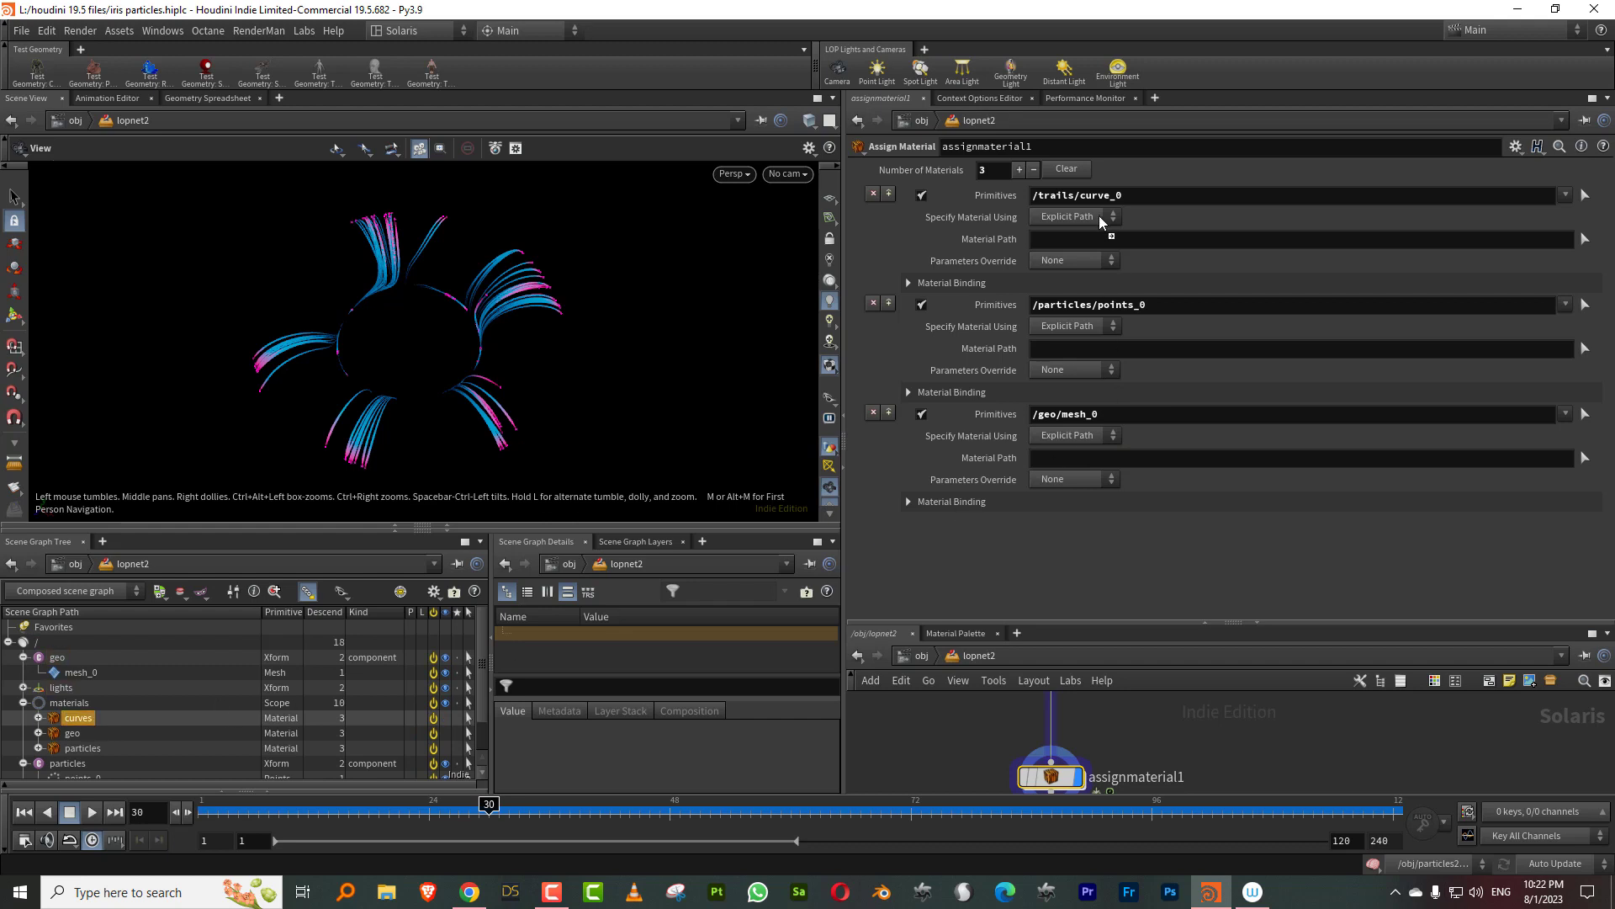
drag(1100, 221, 1103, 239)
drag(73, 733, 192, 718)
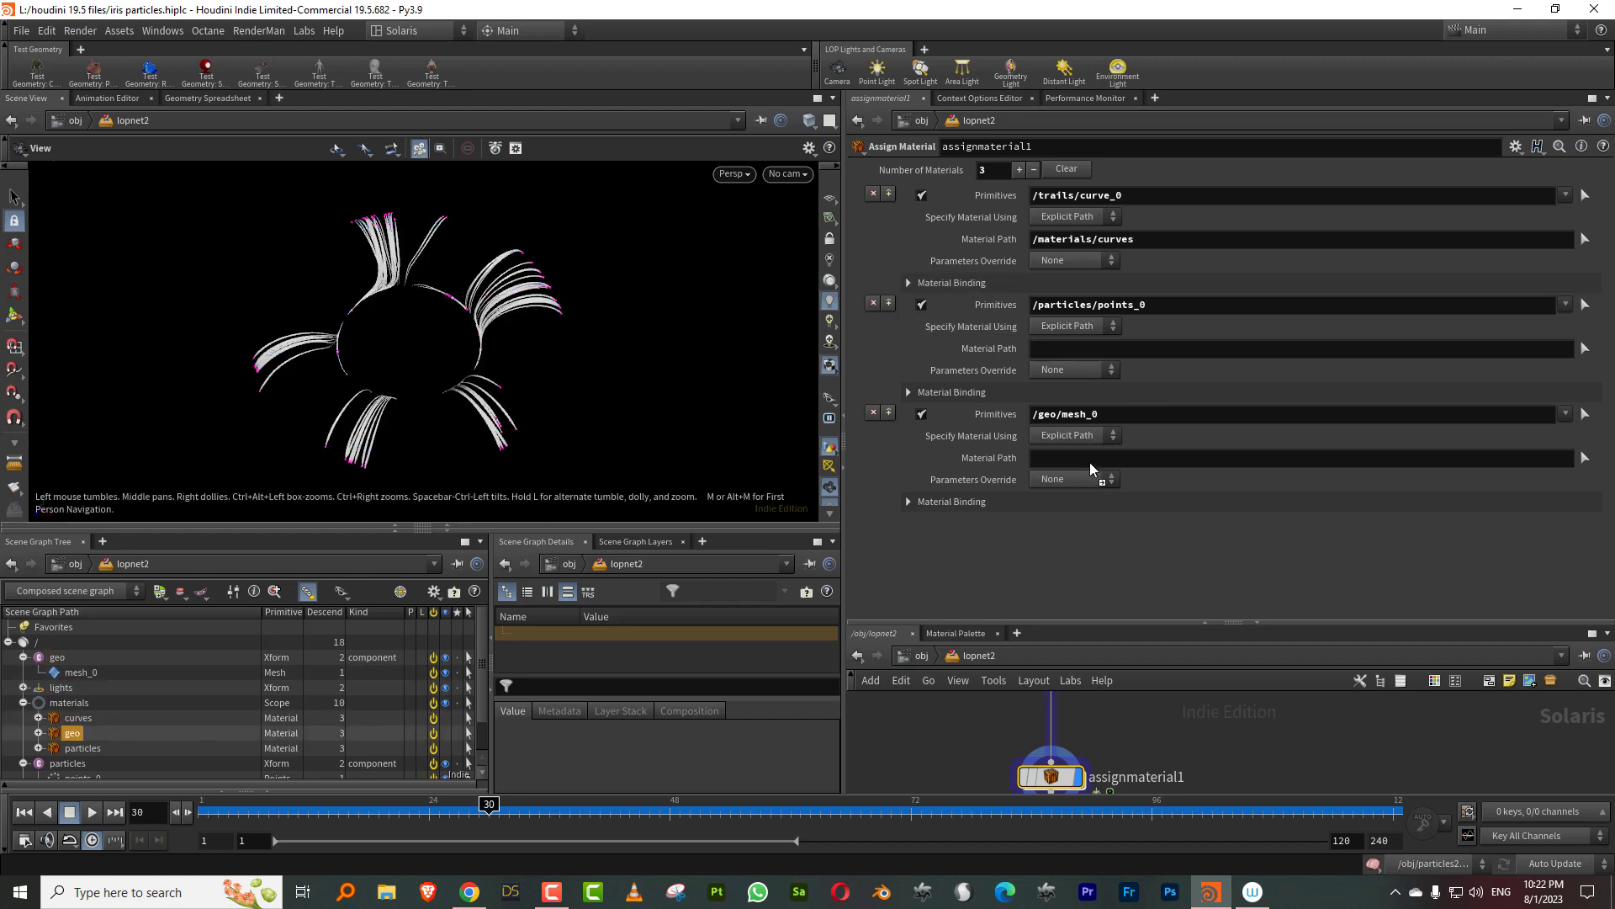
drag(1089, 462, 1089, 460)
drag(82, 748, 502, 623)
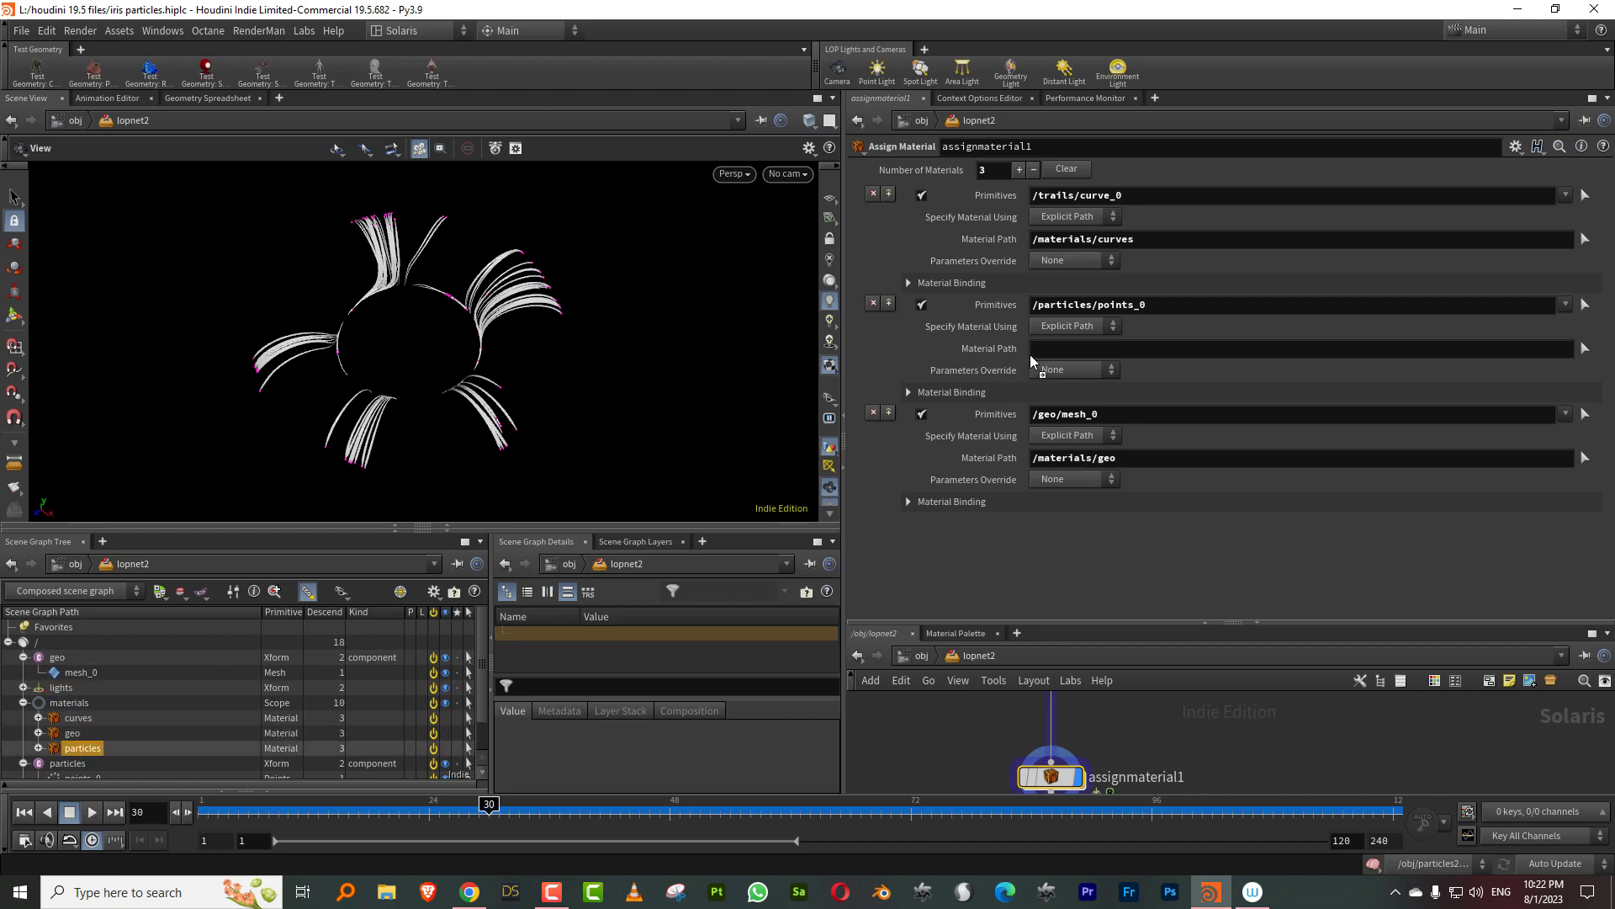
drag(1033, 360, 1035, 350)
Step: Save the scene and add a Karma render setup below assignmaterial1 with a larger network area
drag(1177, 622, 1178, 419)
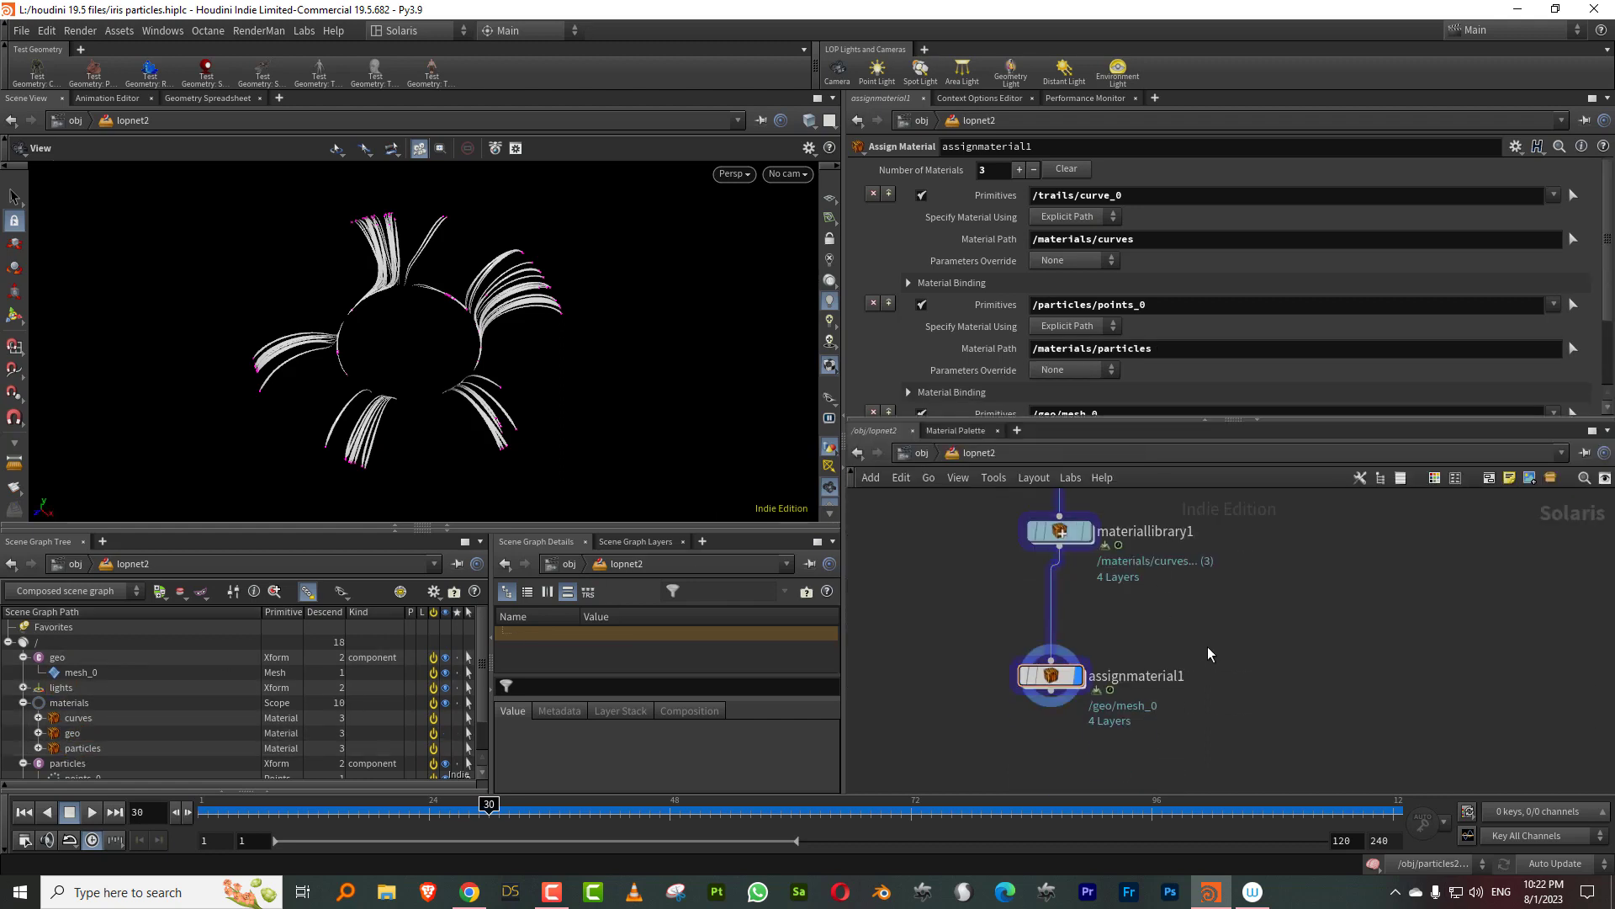
key(ctrl+s)
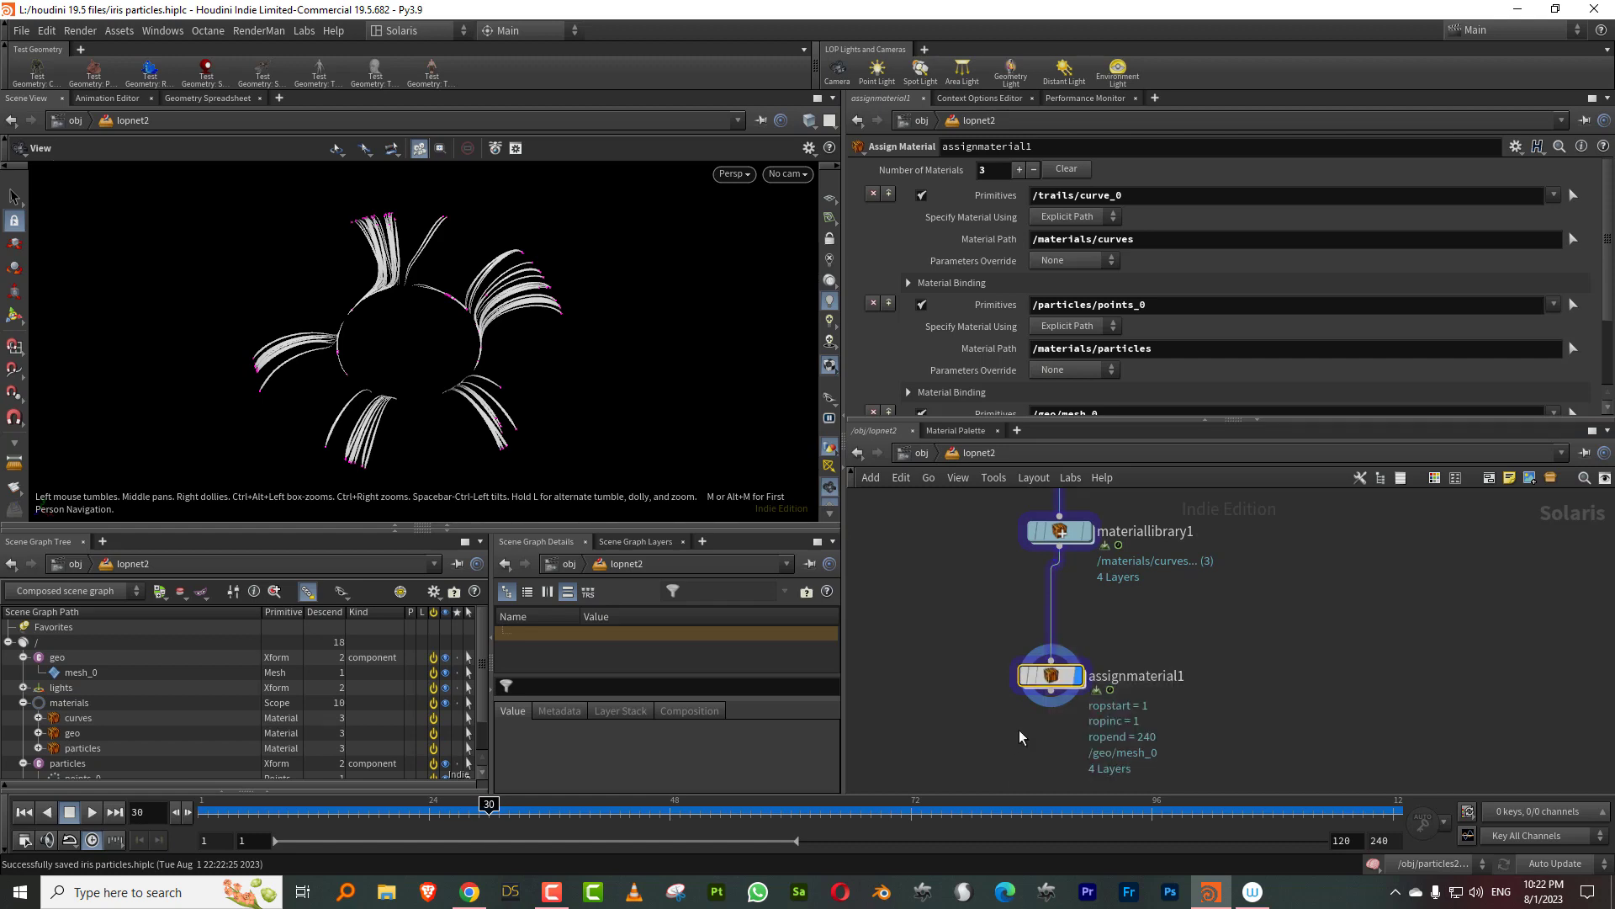
key(Tab)
text(kar)
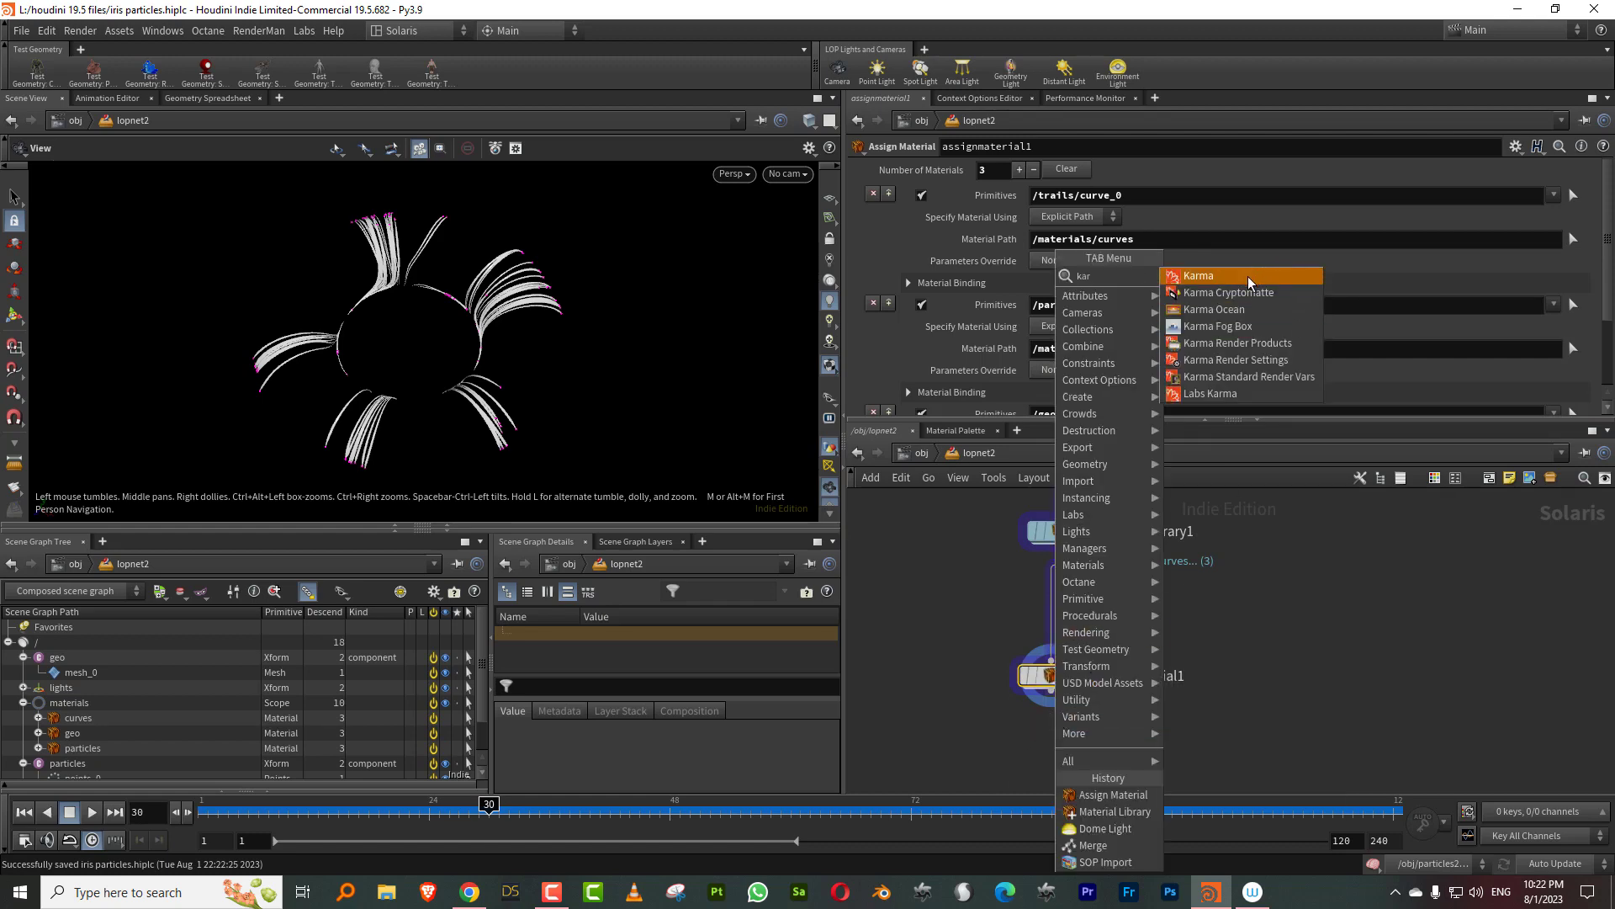
click(1249, 282)
click(1056, 711)
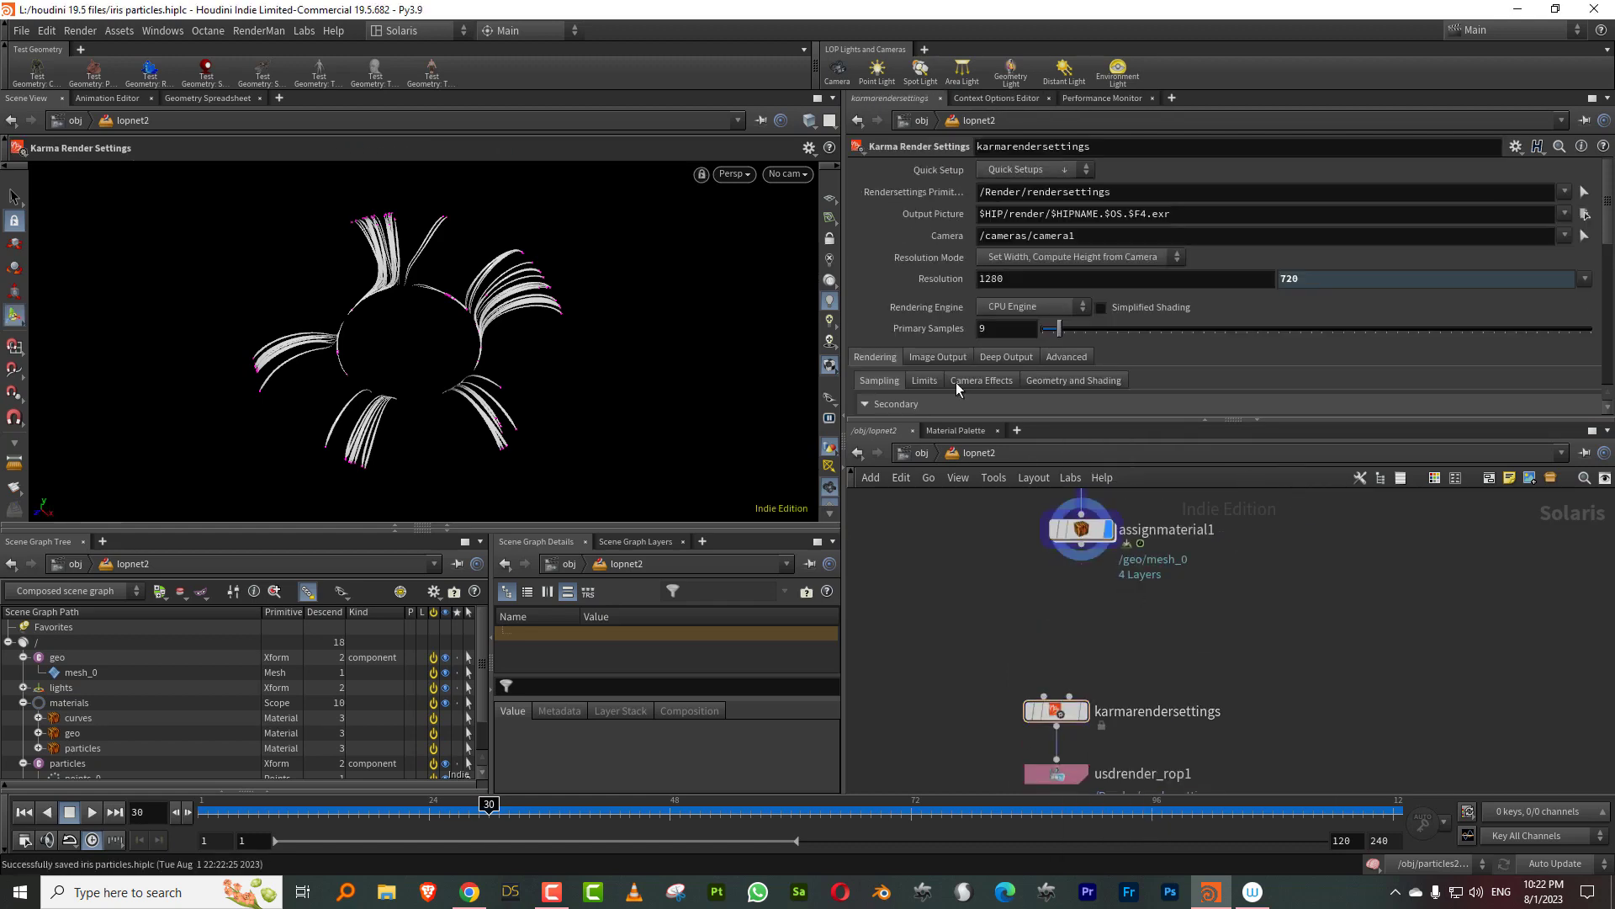
Step: Create a new camera from the current view, framed closer on the effect, and connect it to the displayed karmarendersettings node
click(789, 174)
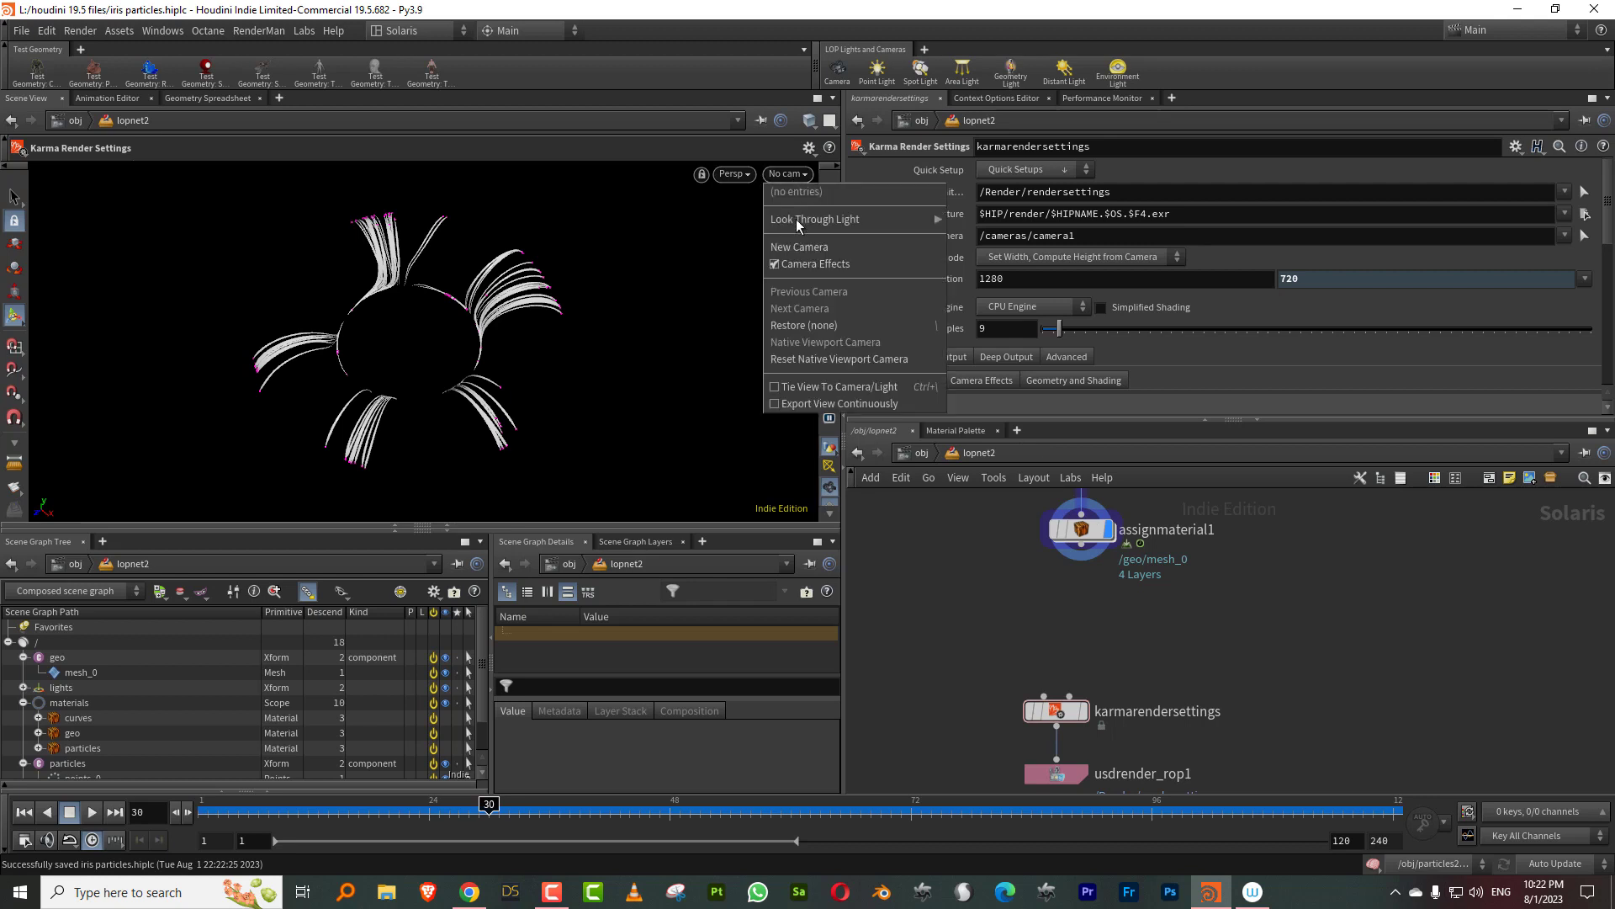
click(808, 206)
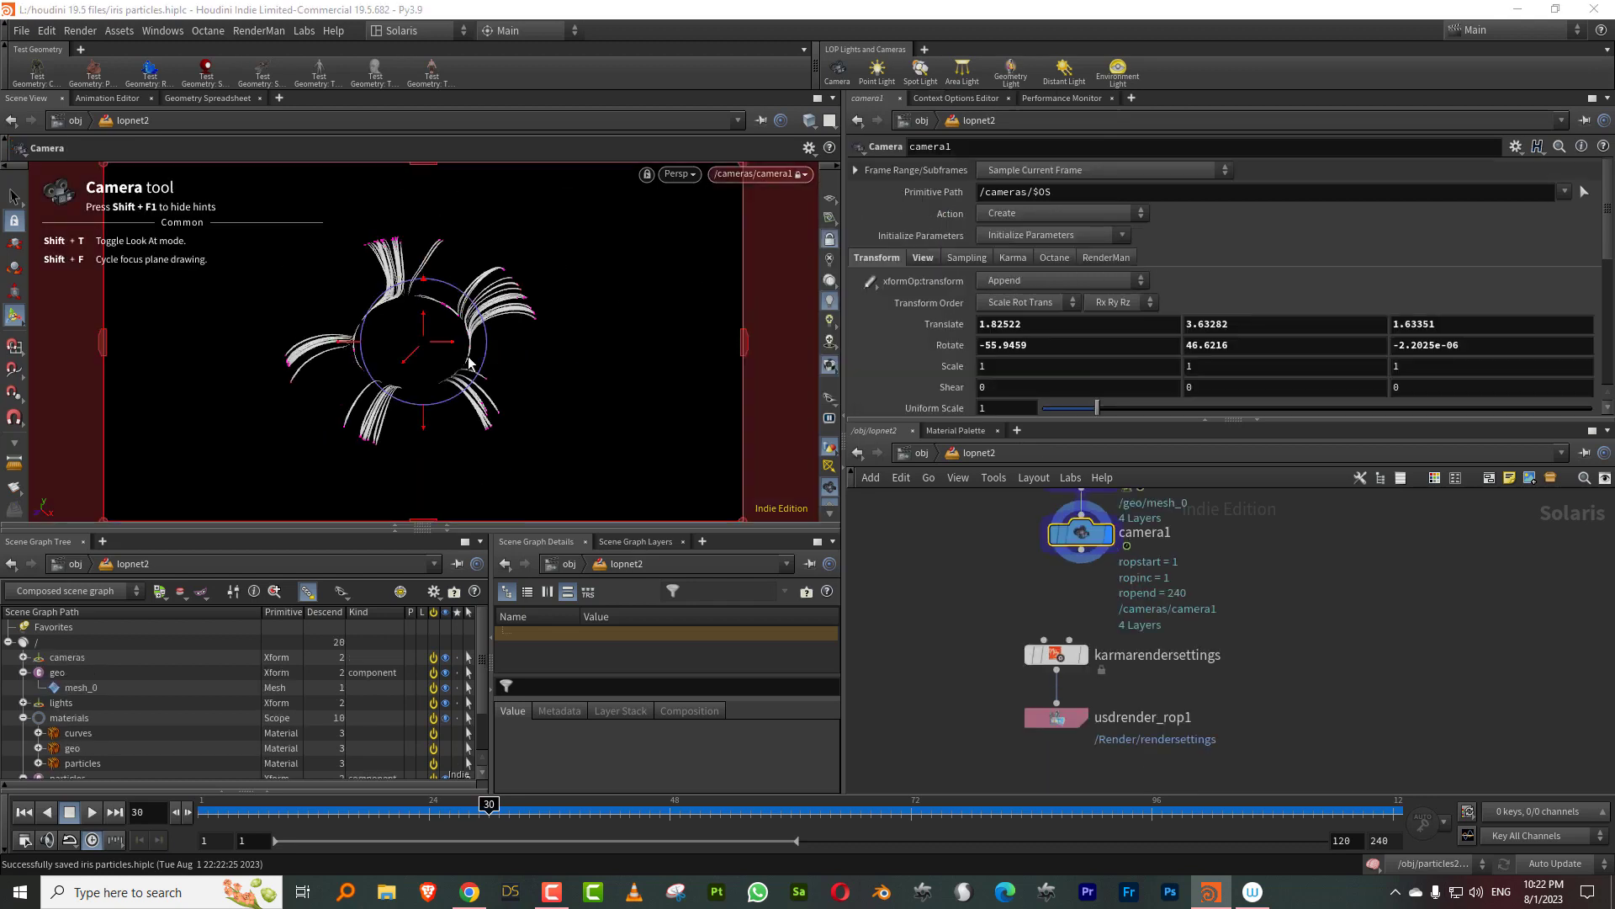
key(Escape)
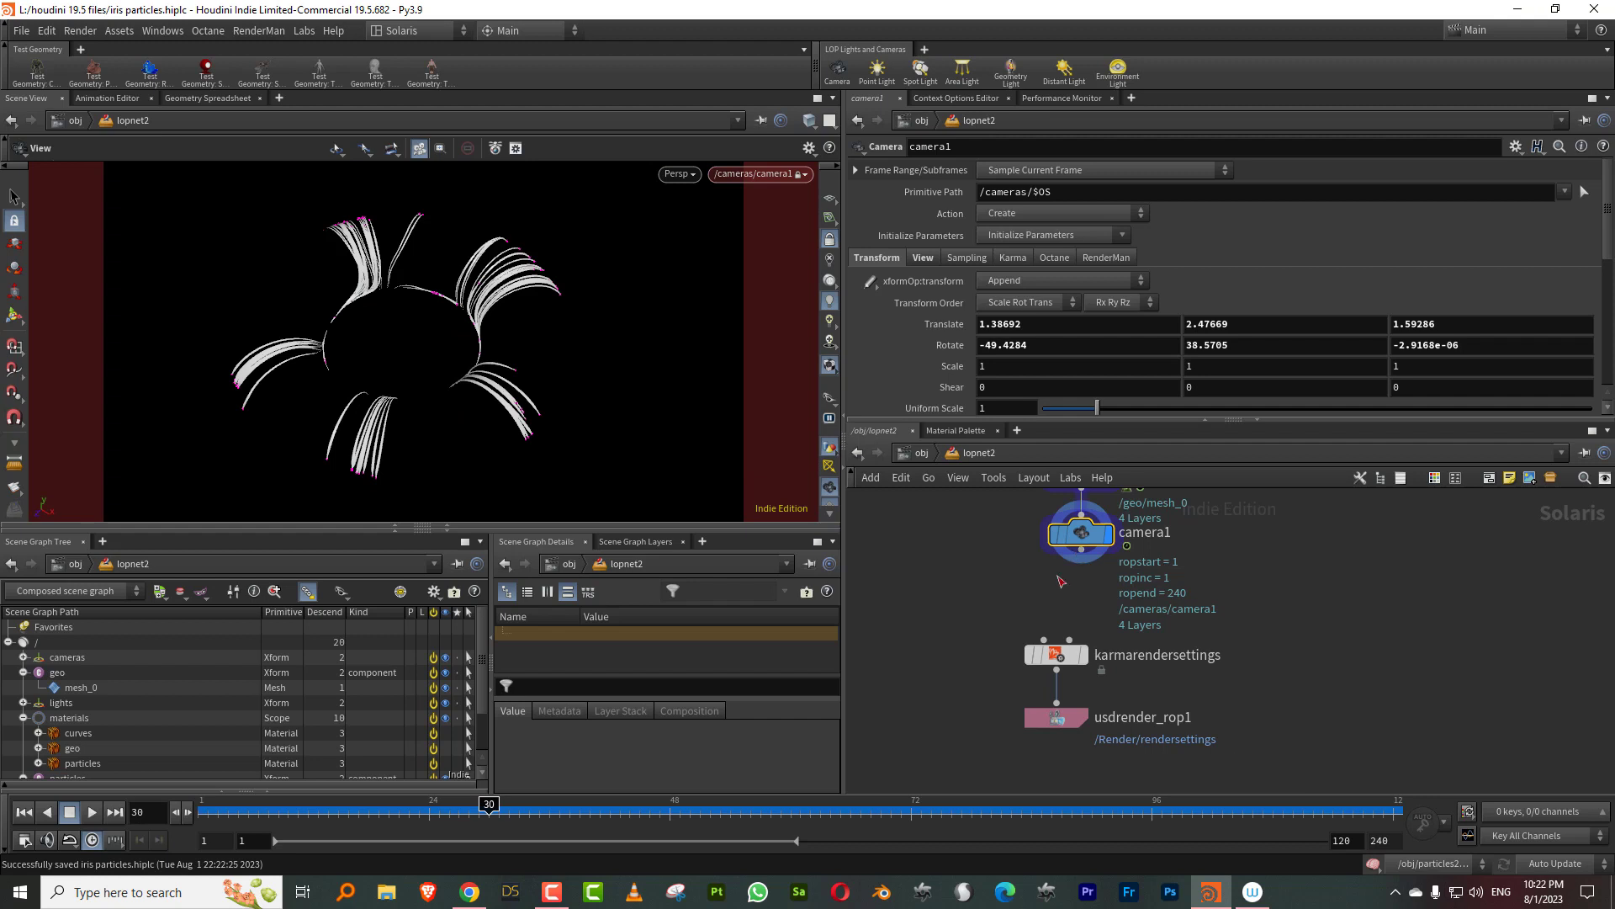
drag(1082, 549, 1044, 640)
click(1084, 656)
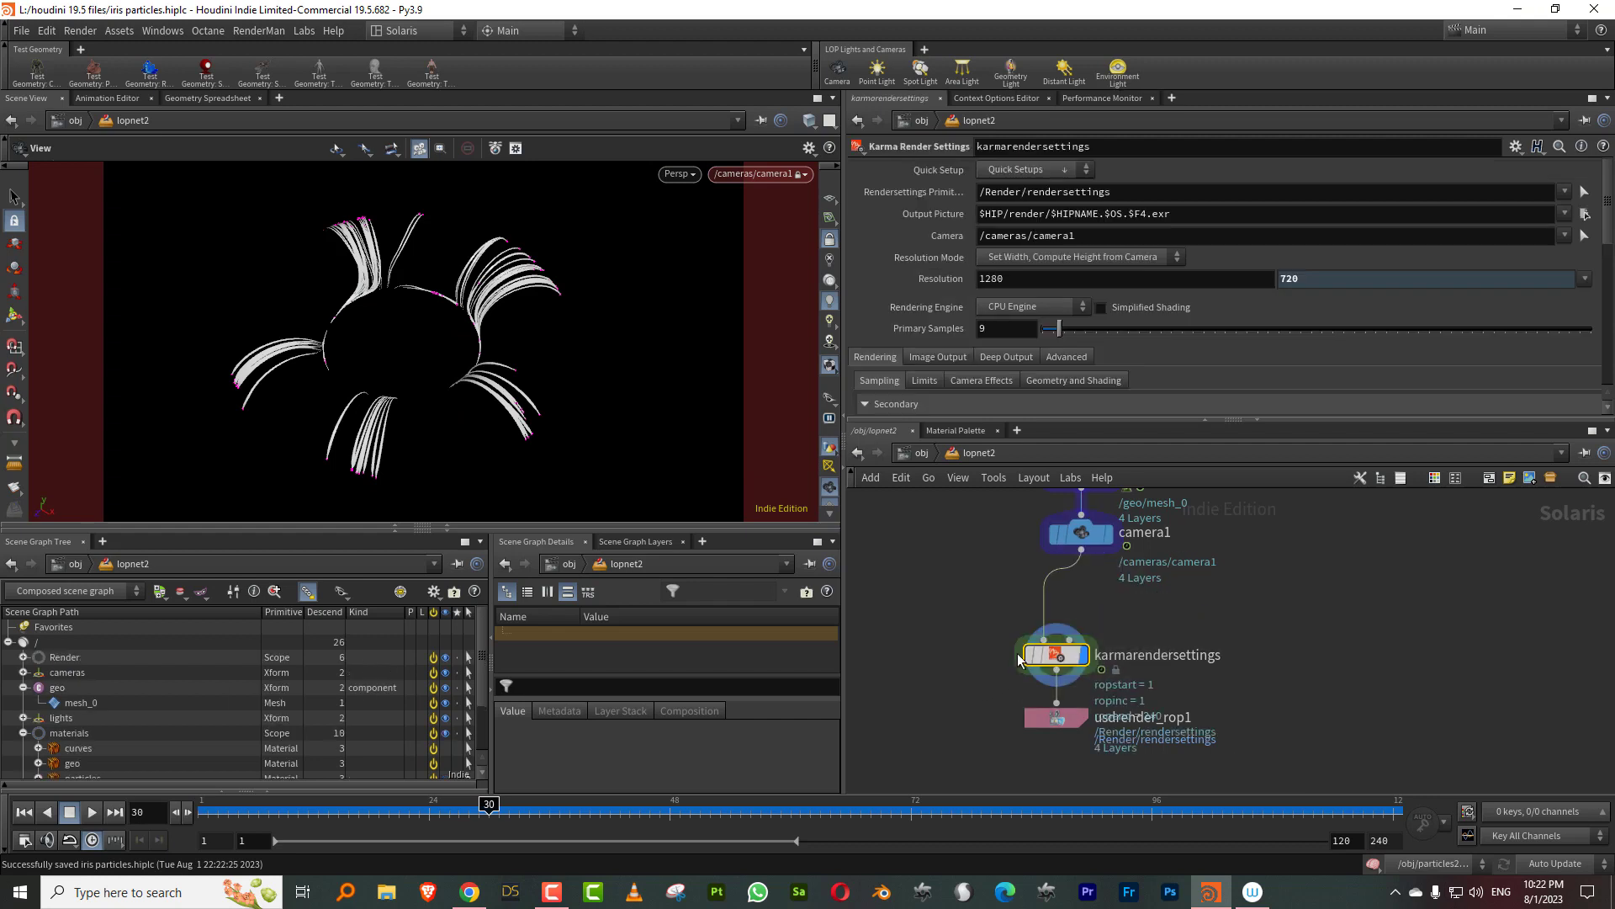
Step: Set the Karma rendering engine to XPU and the resolution width to 960, saving the scene along the way
click(1022, 308)
click(1022, 341)
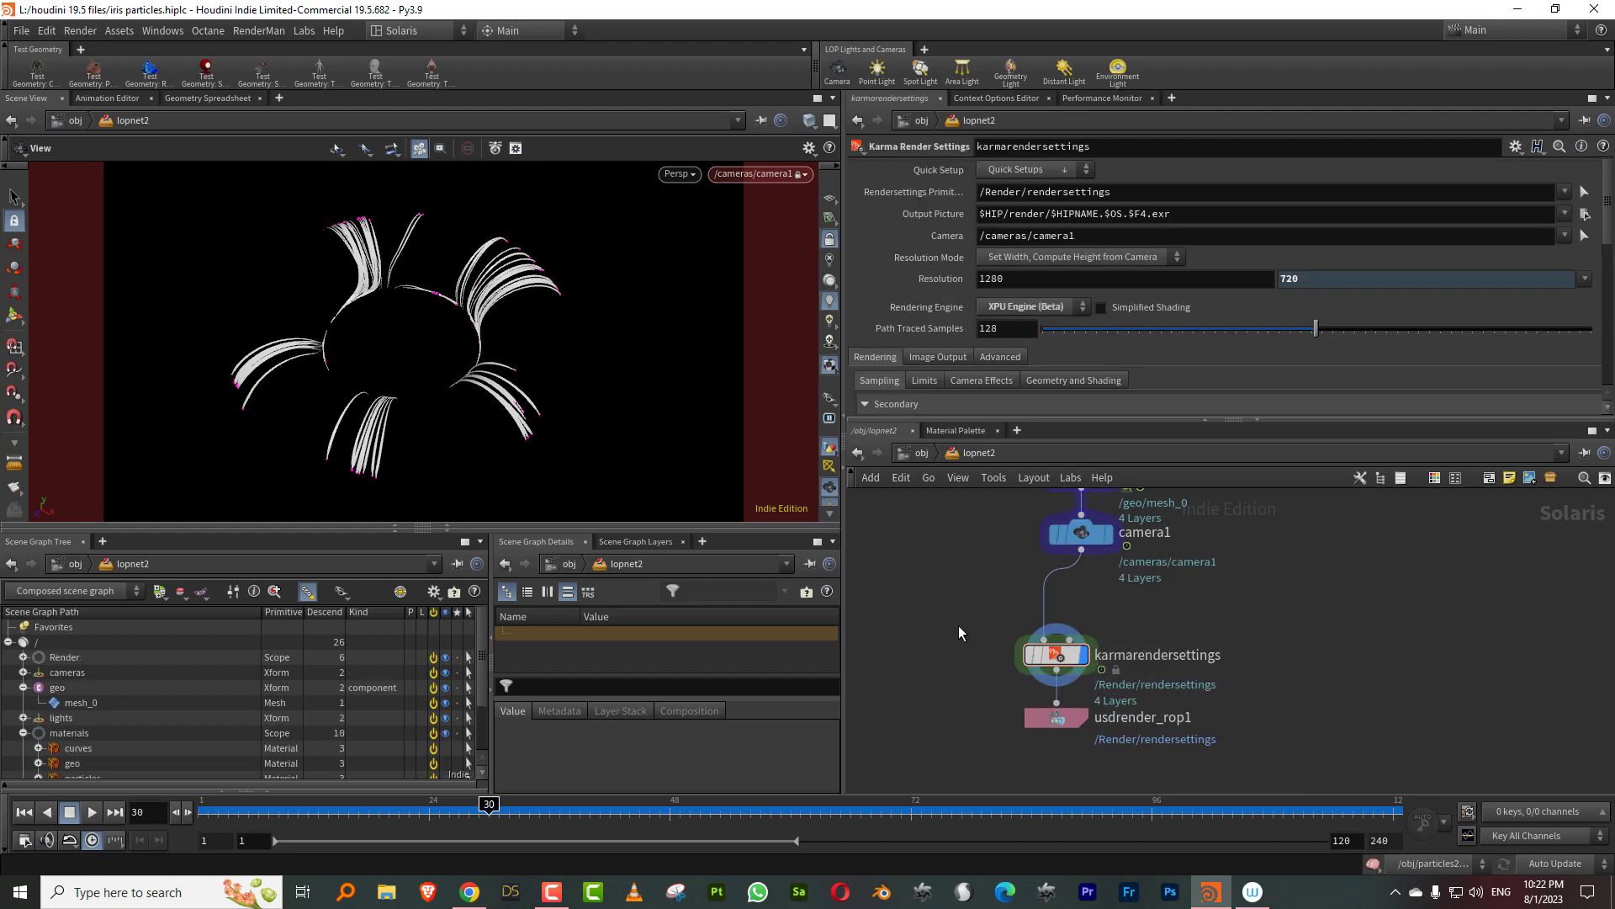
key(ctrl+s)
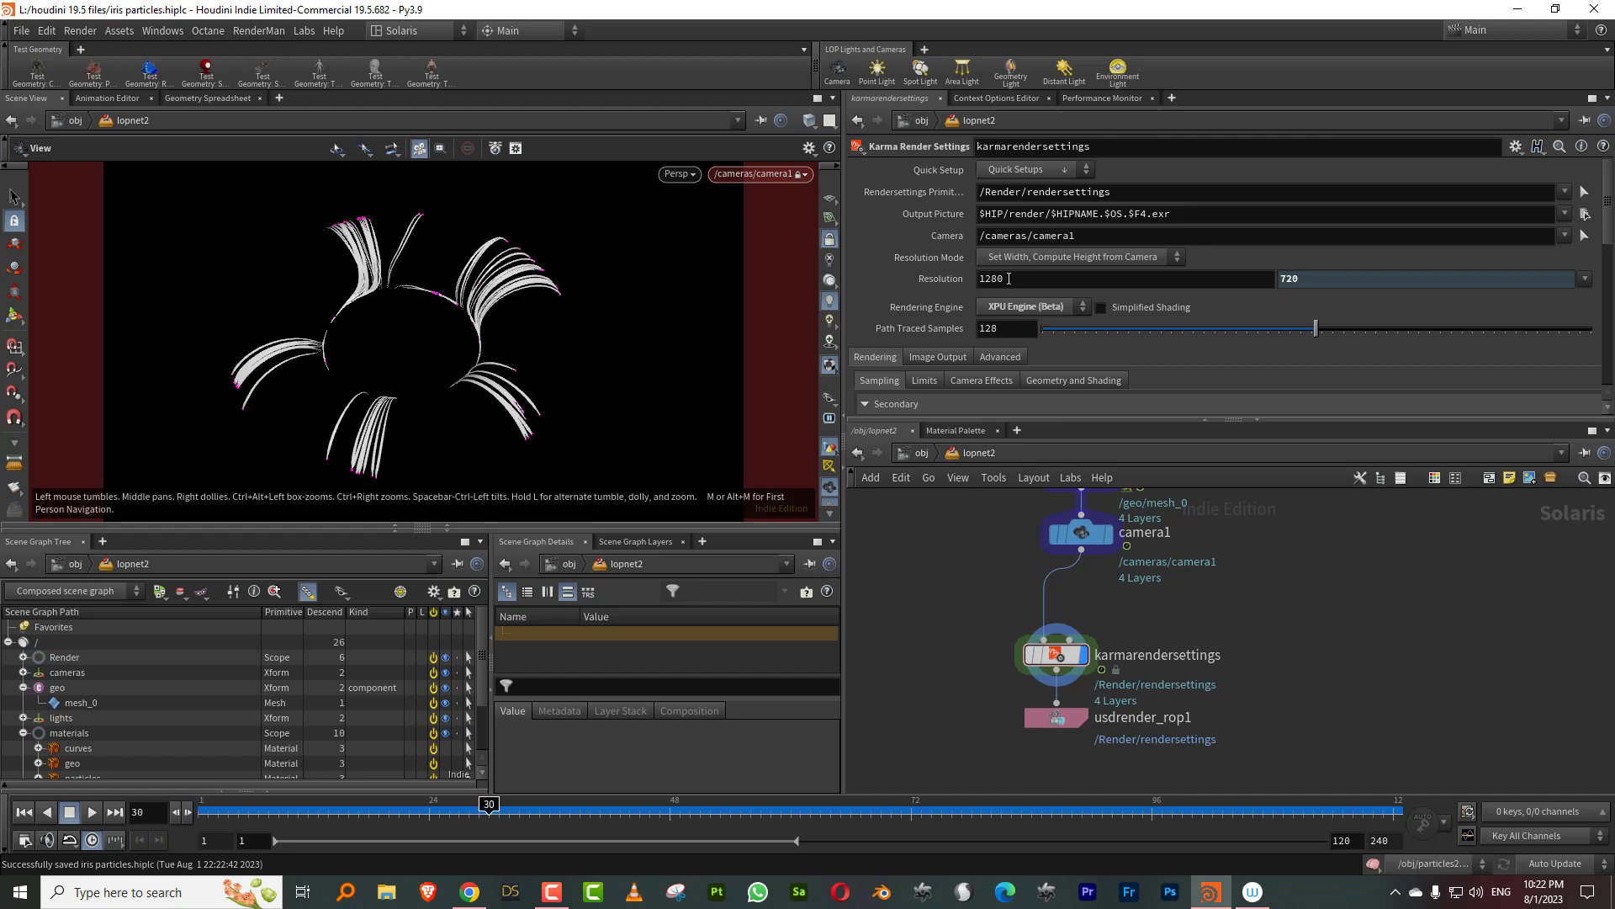
drag(1013, 280, 872, 289)
text(960)
key(Return)
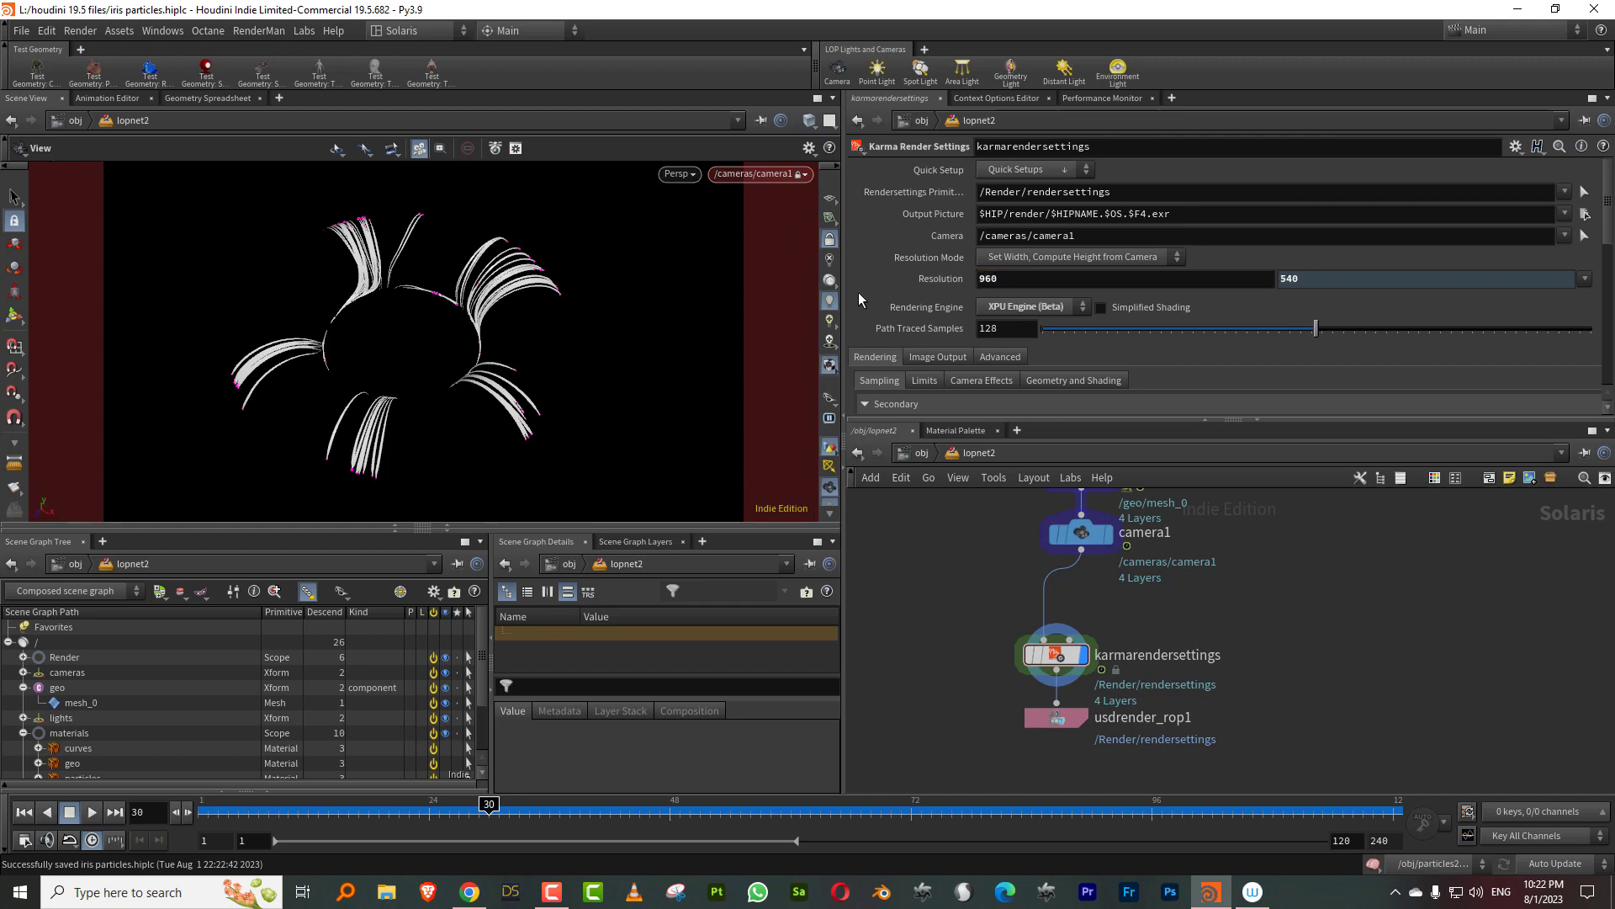
Step: Switch the viewport to Karma rendering and set domelight1's intensity to 1 in its base properties
click(678, 173)
click(705, 254)
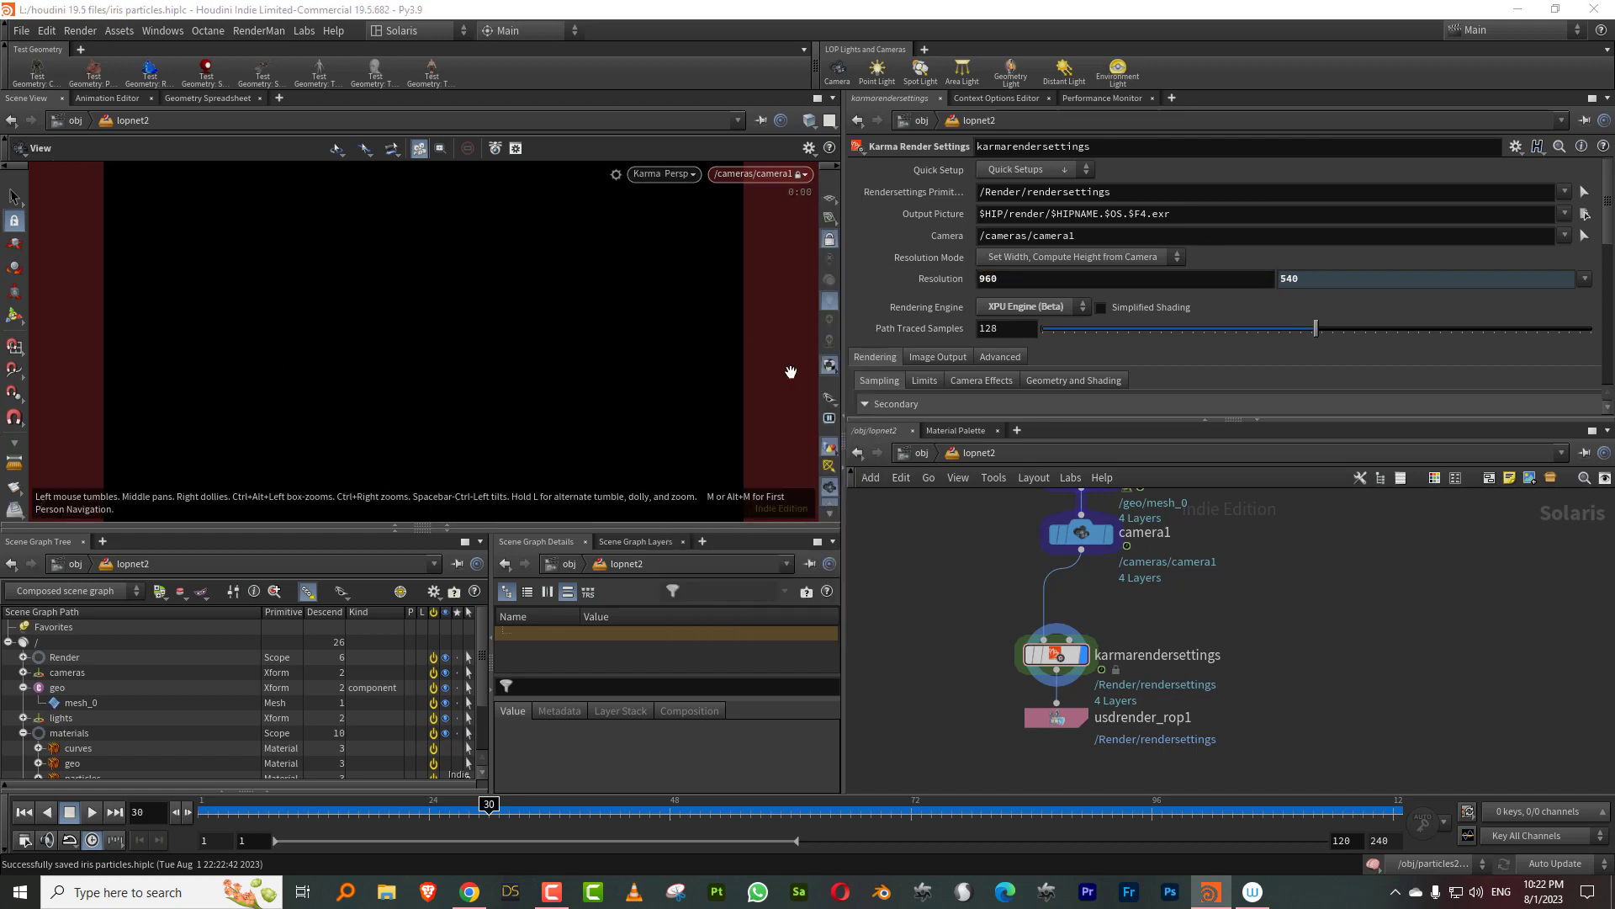
middle_drag(1170, 557, 1102, 742)
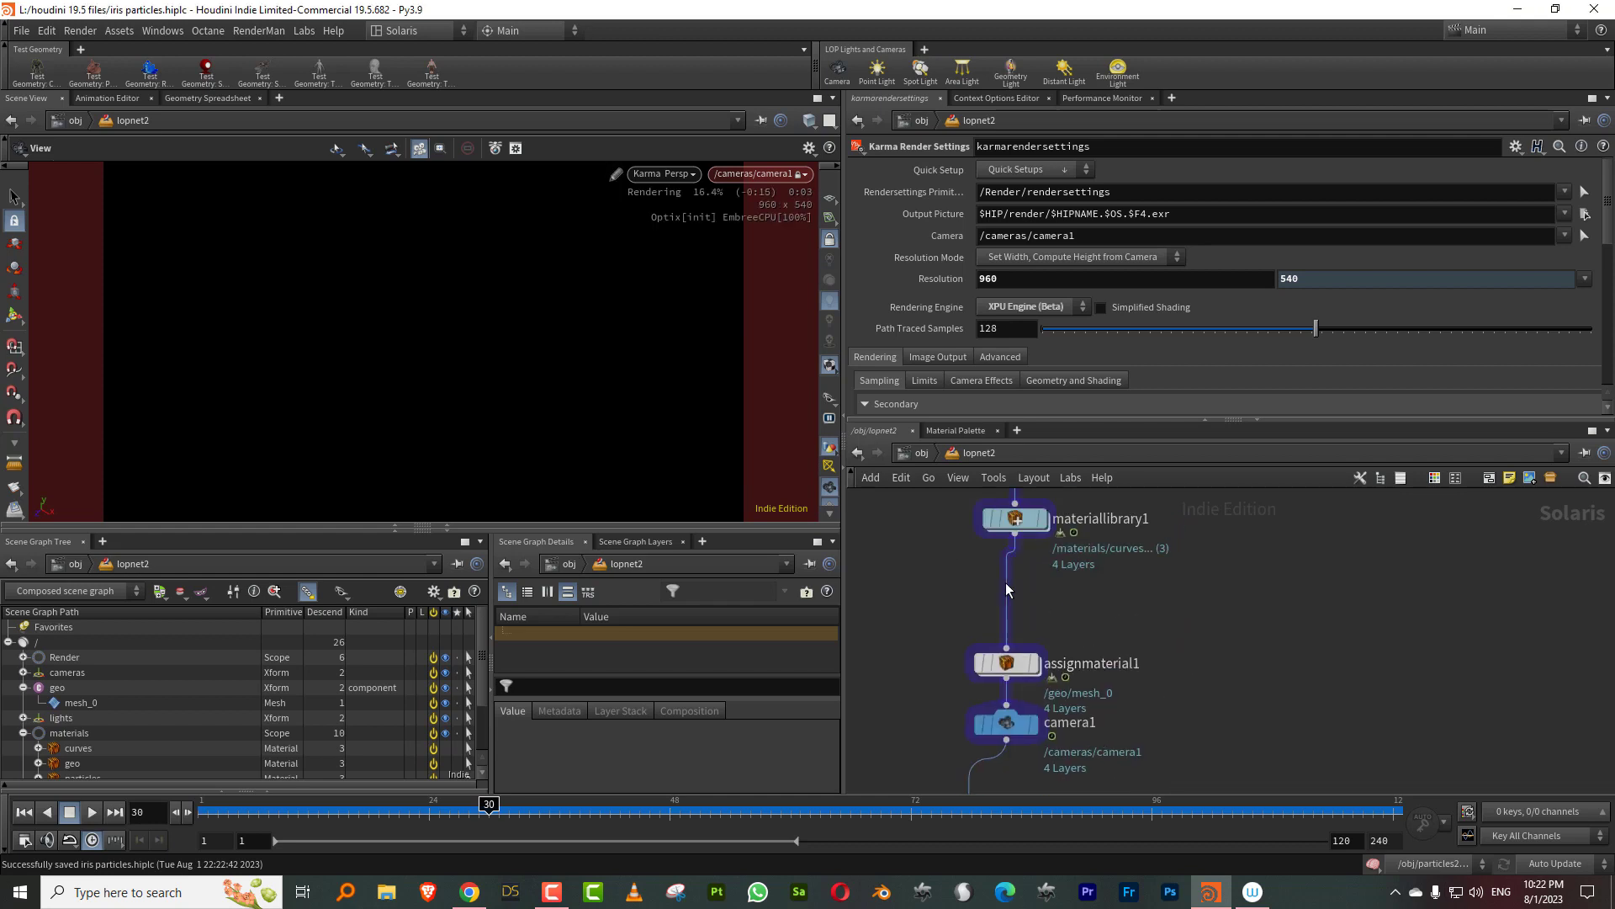
middle_drag(1007, 582, 952, 737)
click(967, 570)
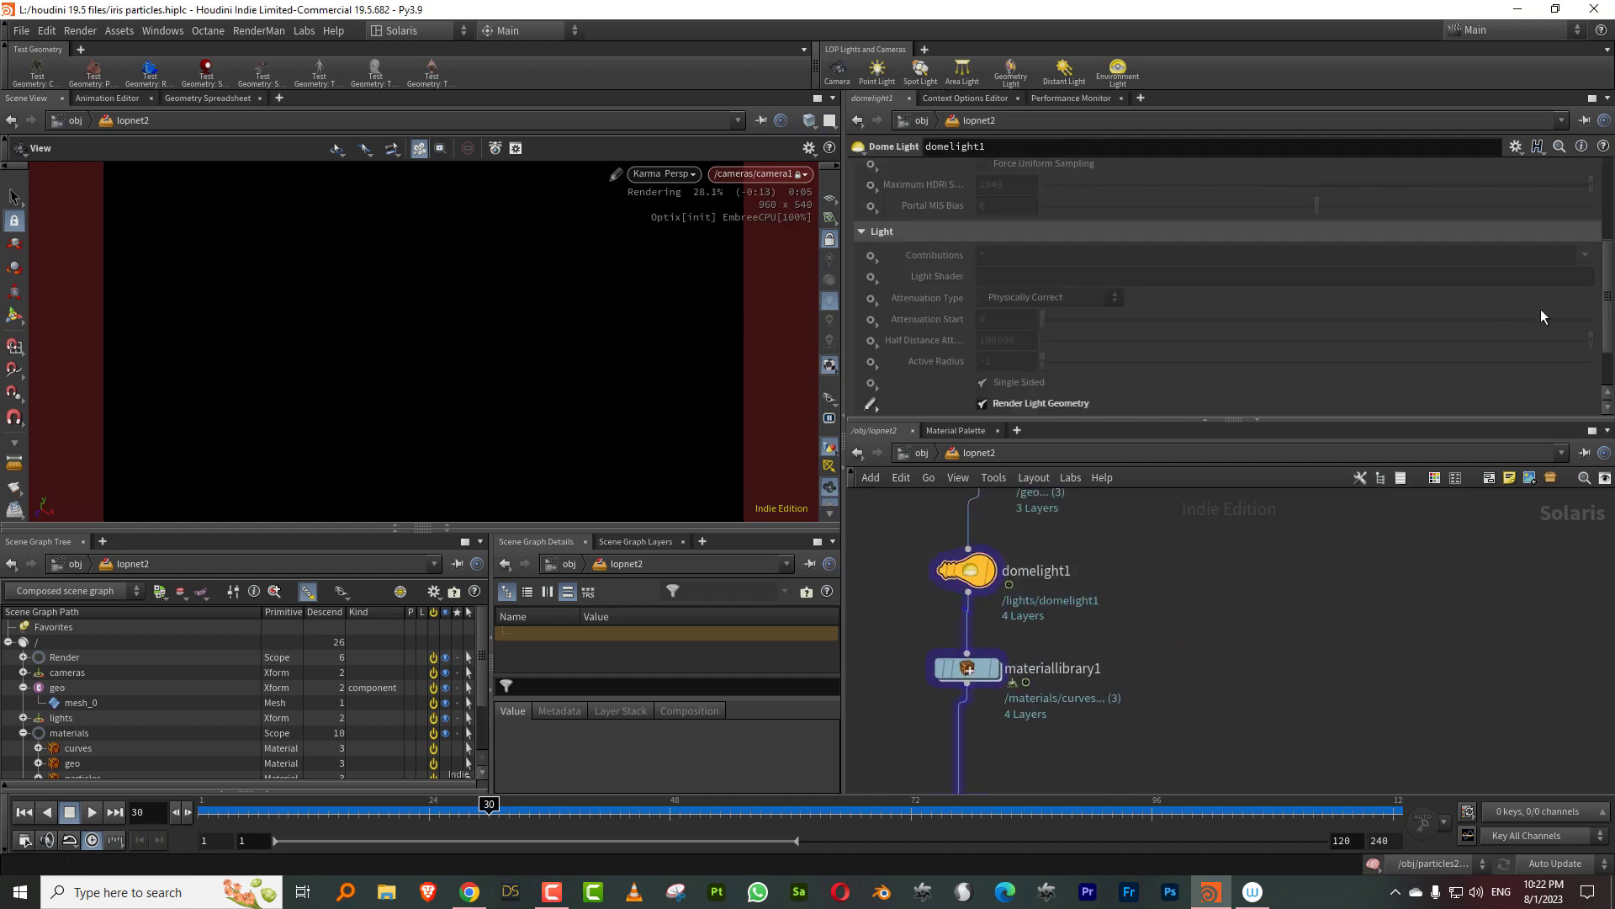
scroll(1113, 262, up, 3)
click(940, 226)
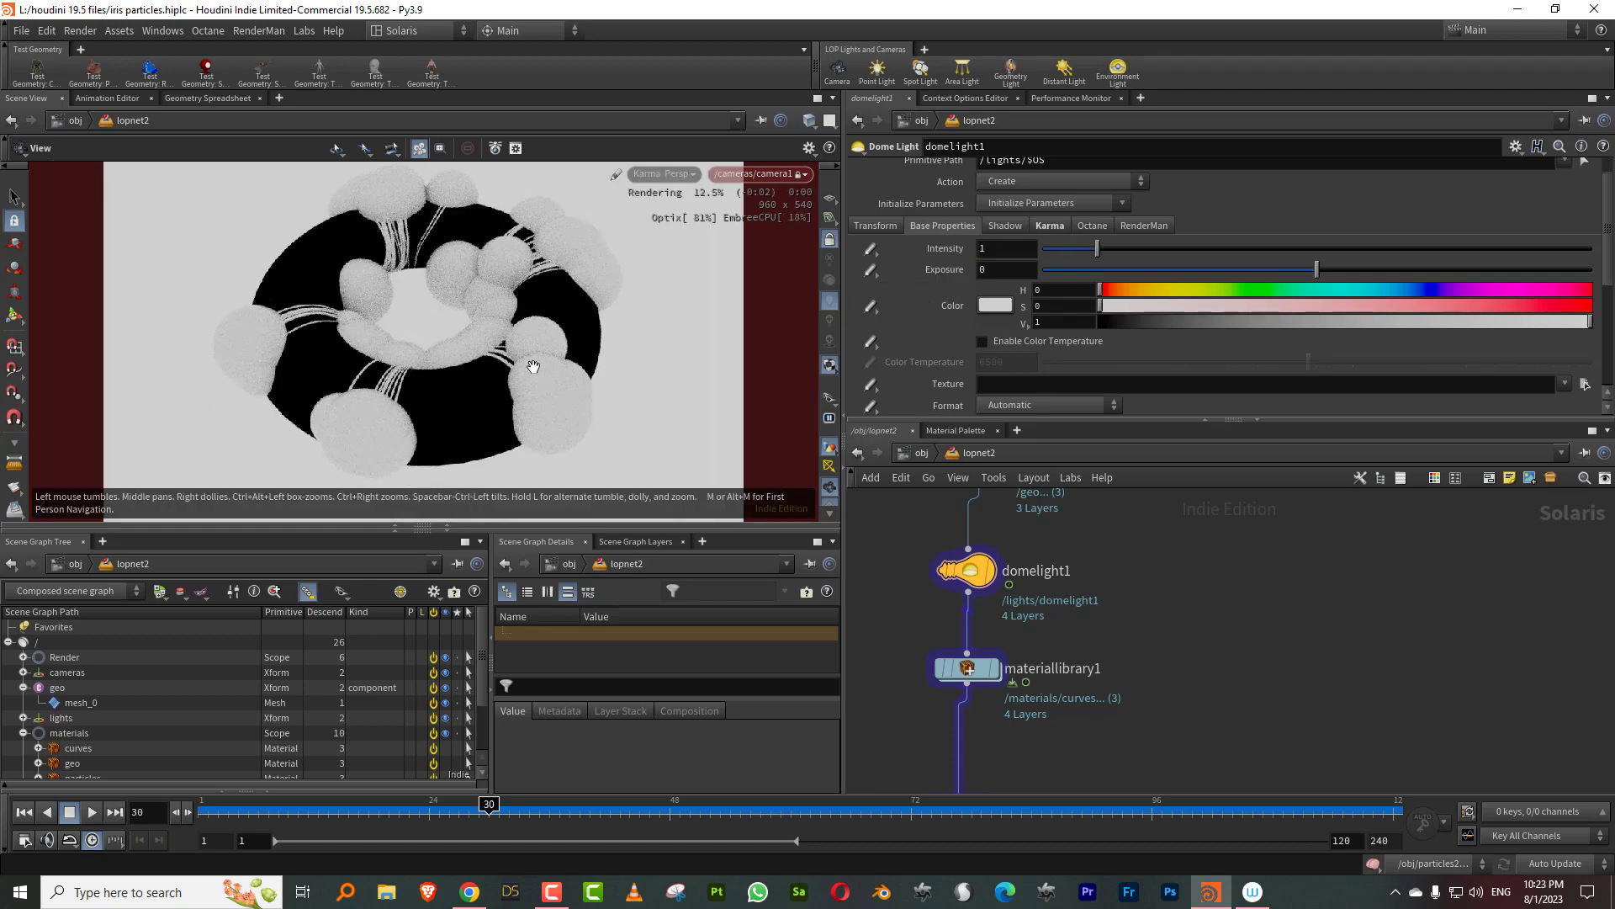
Step: Examine the particle size in the Karma preview at frame 19
click(371, 809)
drag(384, 805, 387, 803)
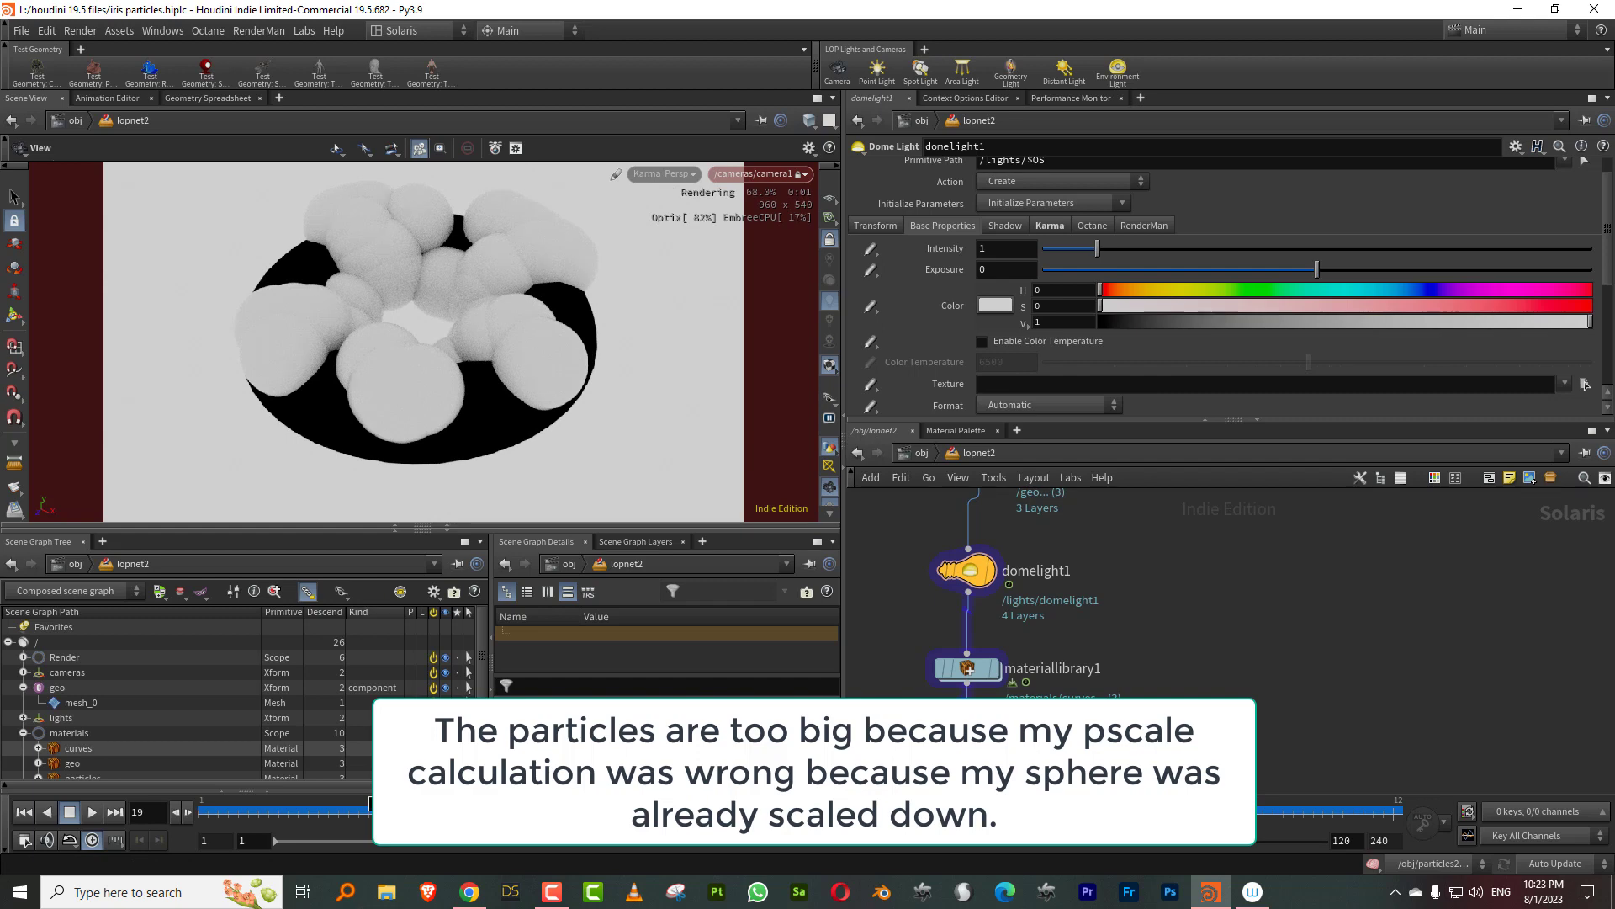
scroll(1105, 637, down, 3)
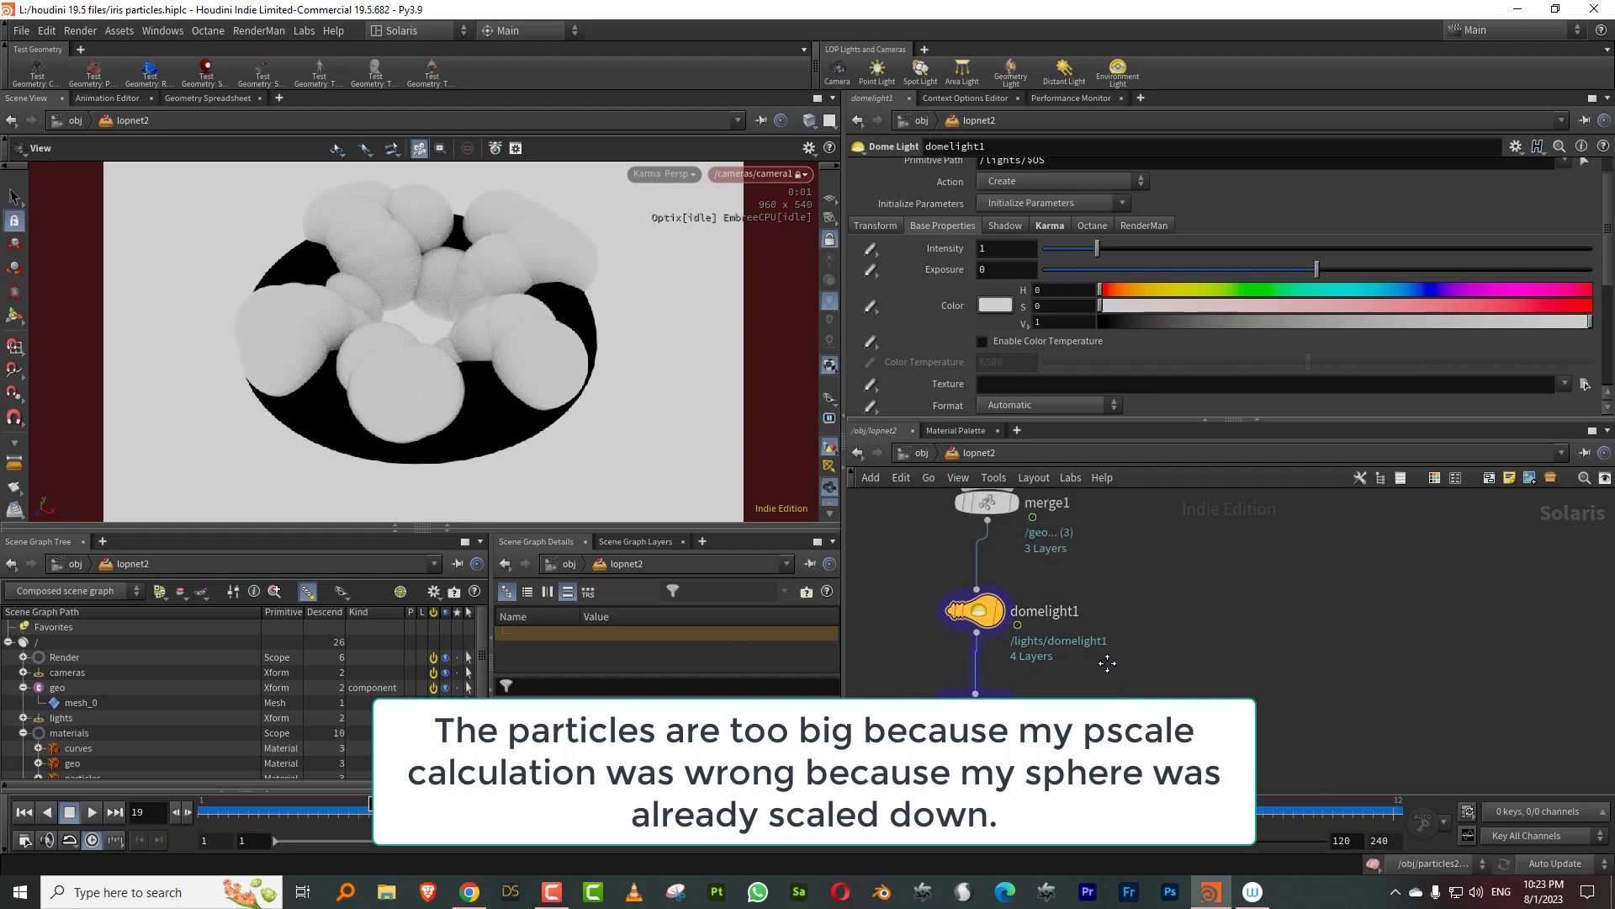
scroll(1105, 637, down, 1)
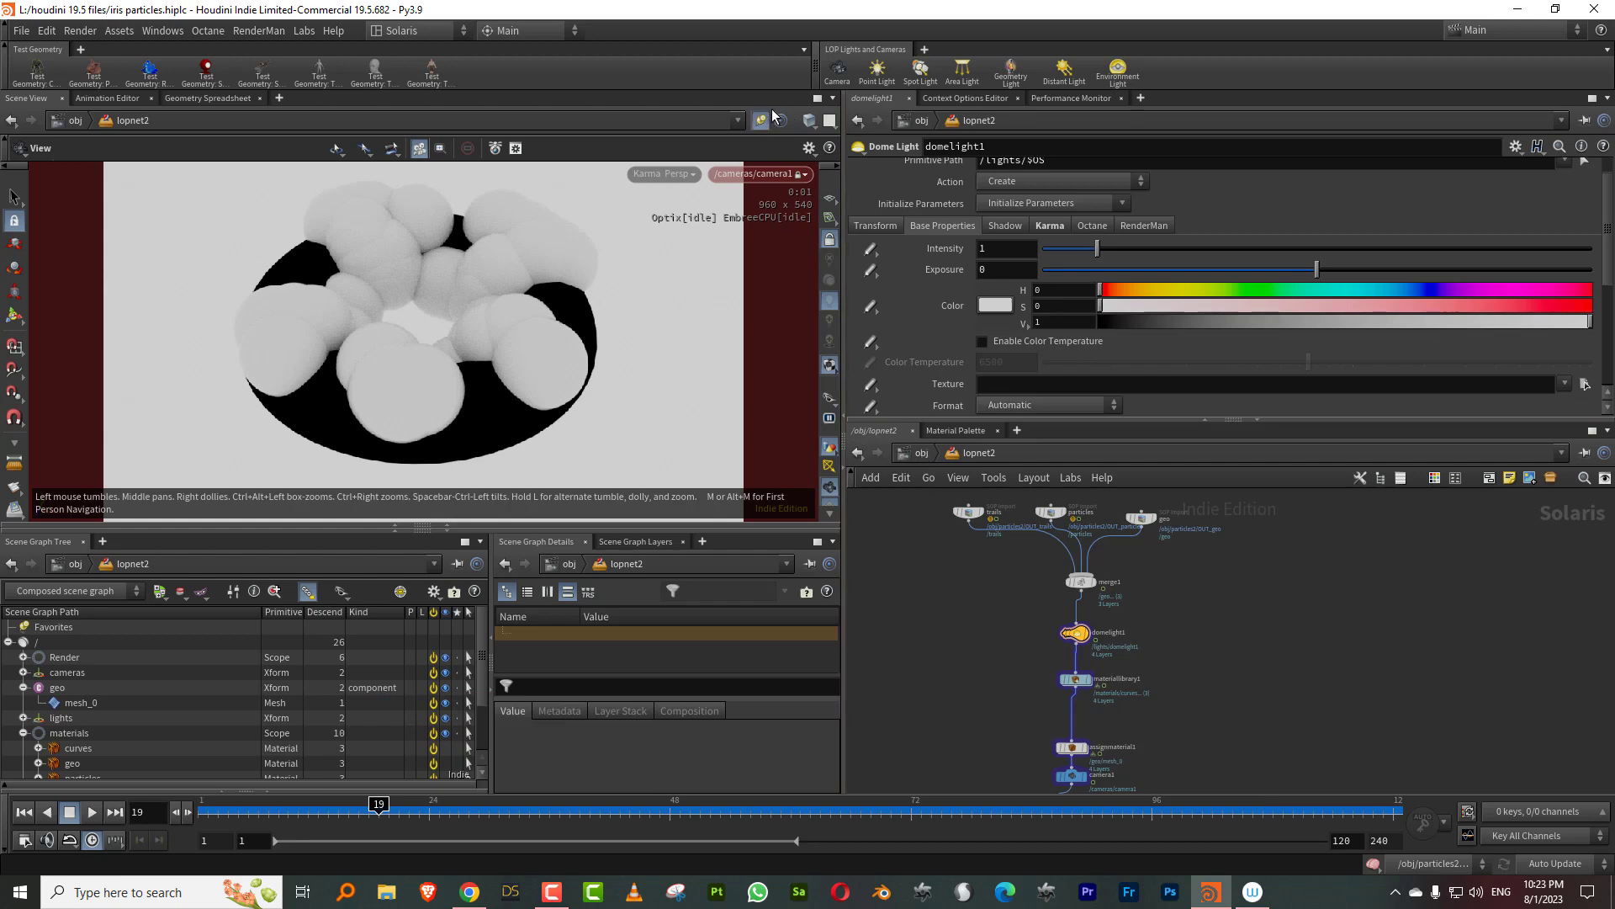
Step: Stop the Karma preview and lower attribadjustfloat2's Max Value inside particles2 to shrink the particles
click(698, 174)
click(679, 239)
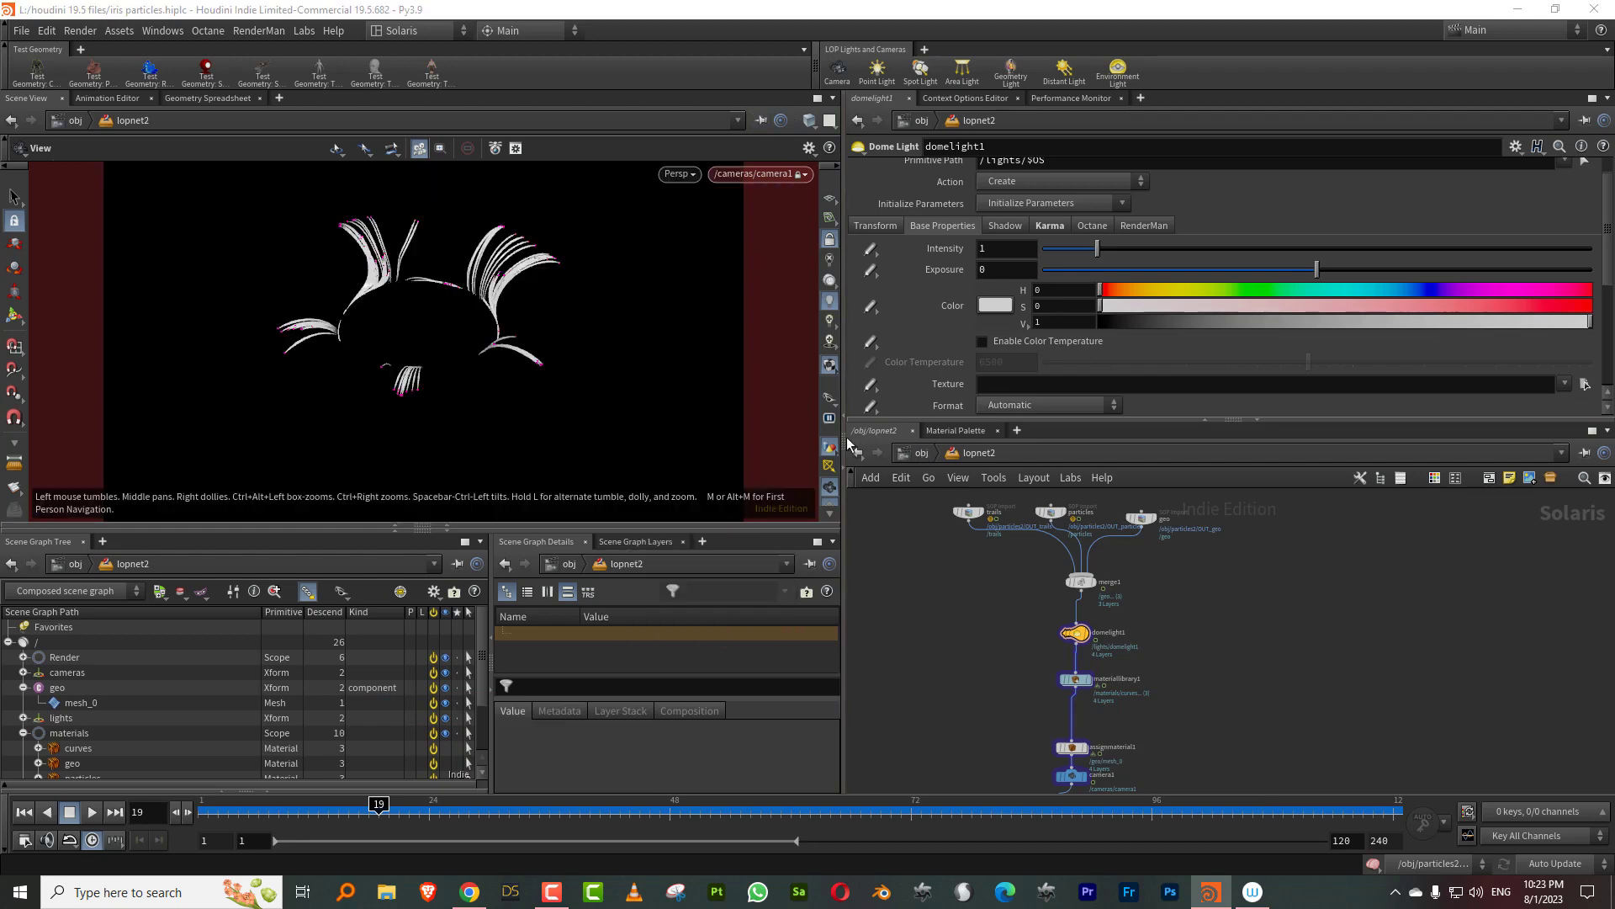
click(920, 452)
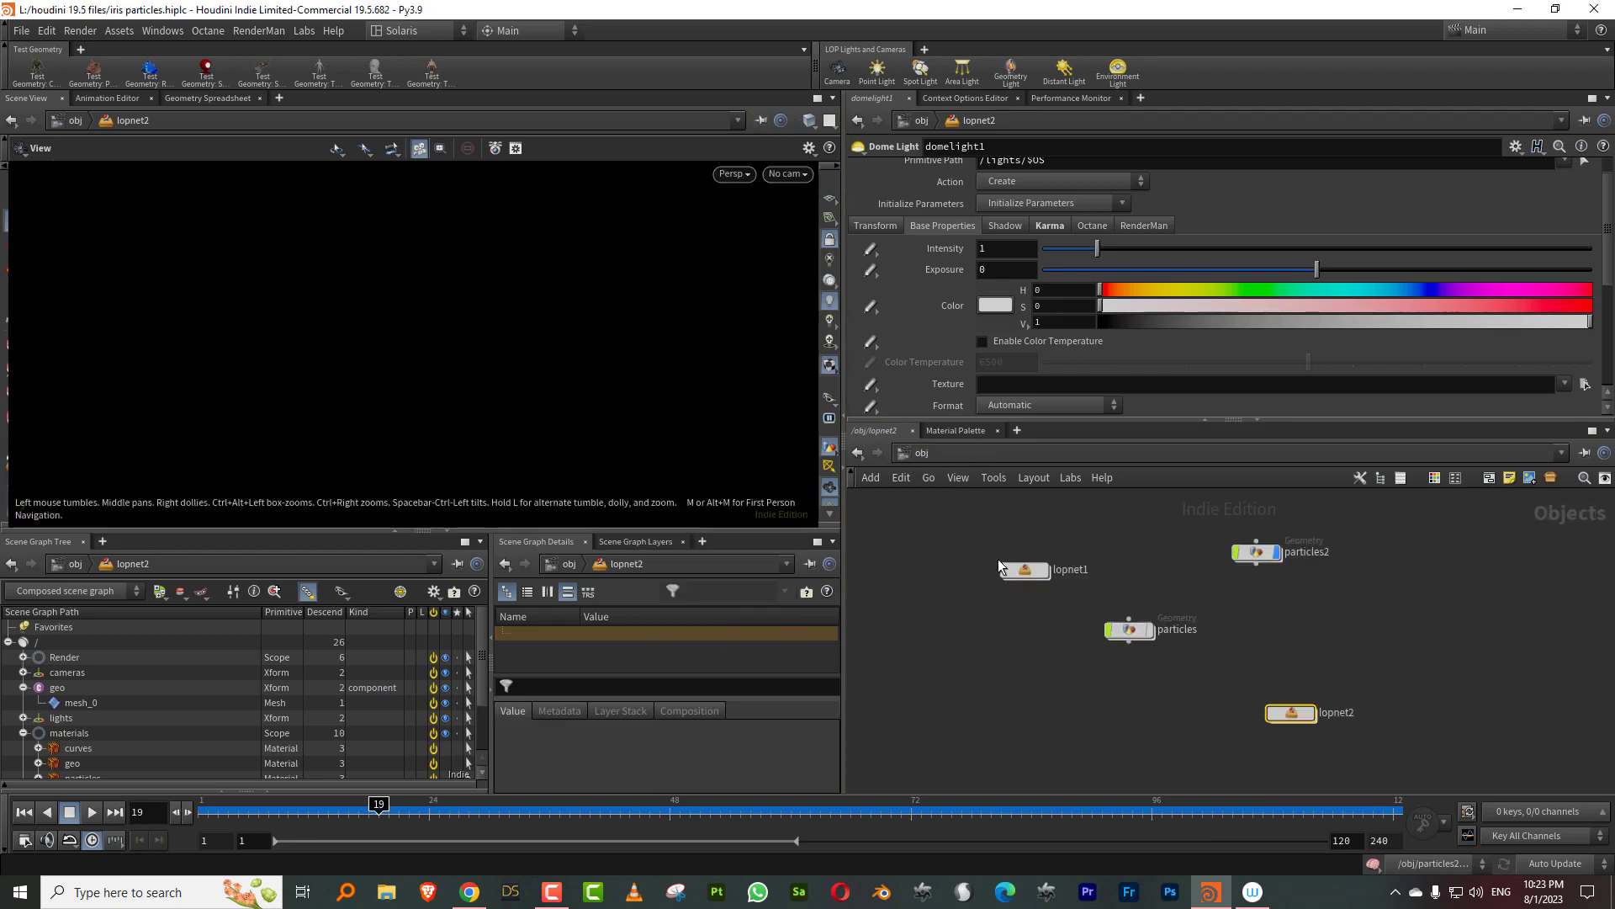
double_click(1260, 554)
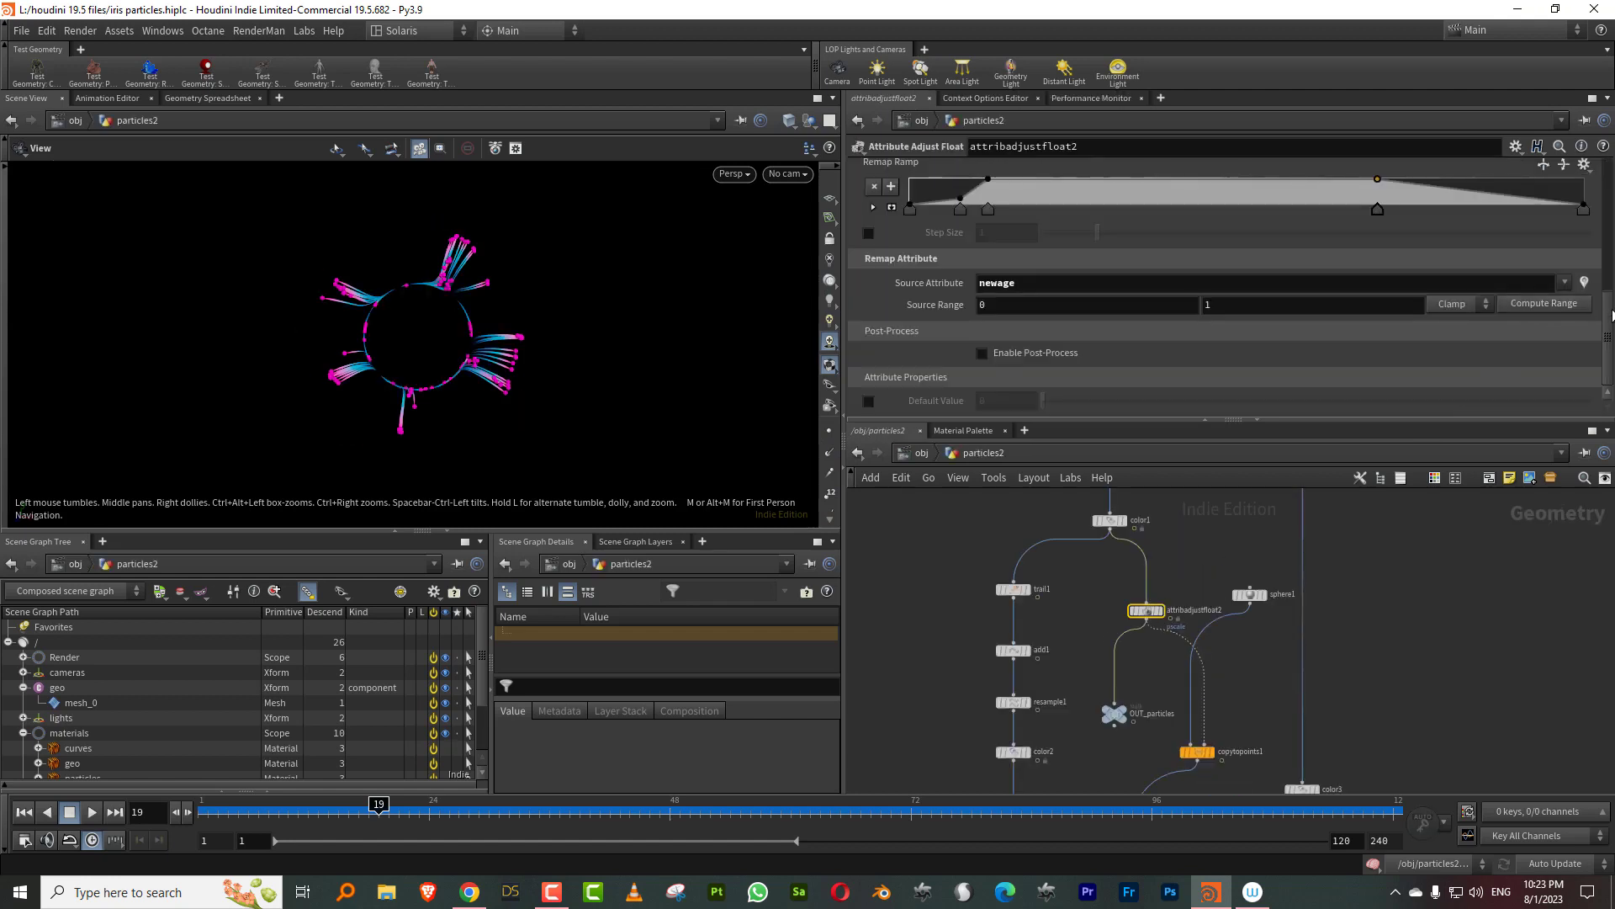
drag(1612, 317, 1613, 251)
click(1020, 302)
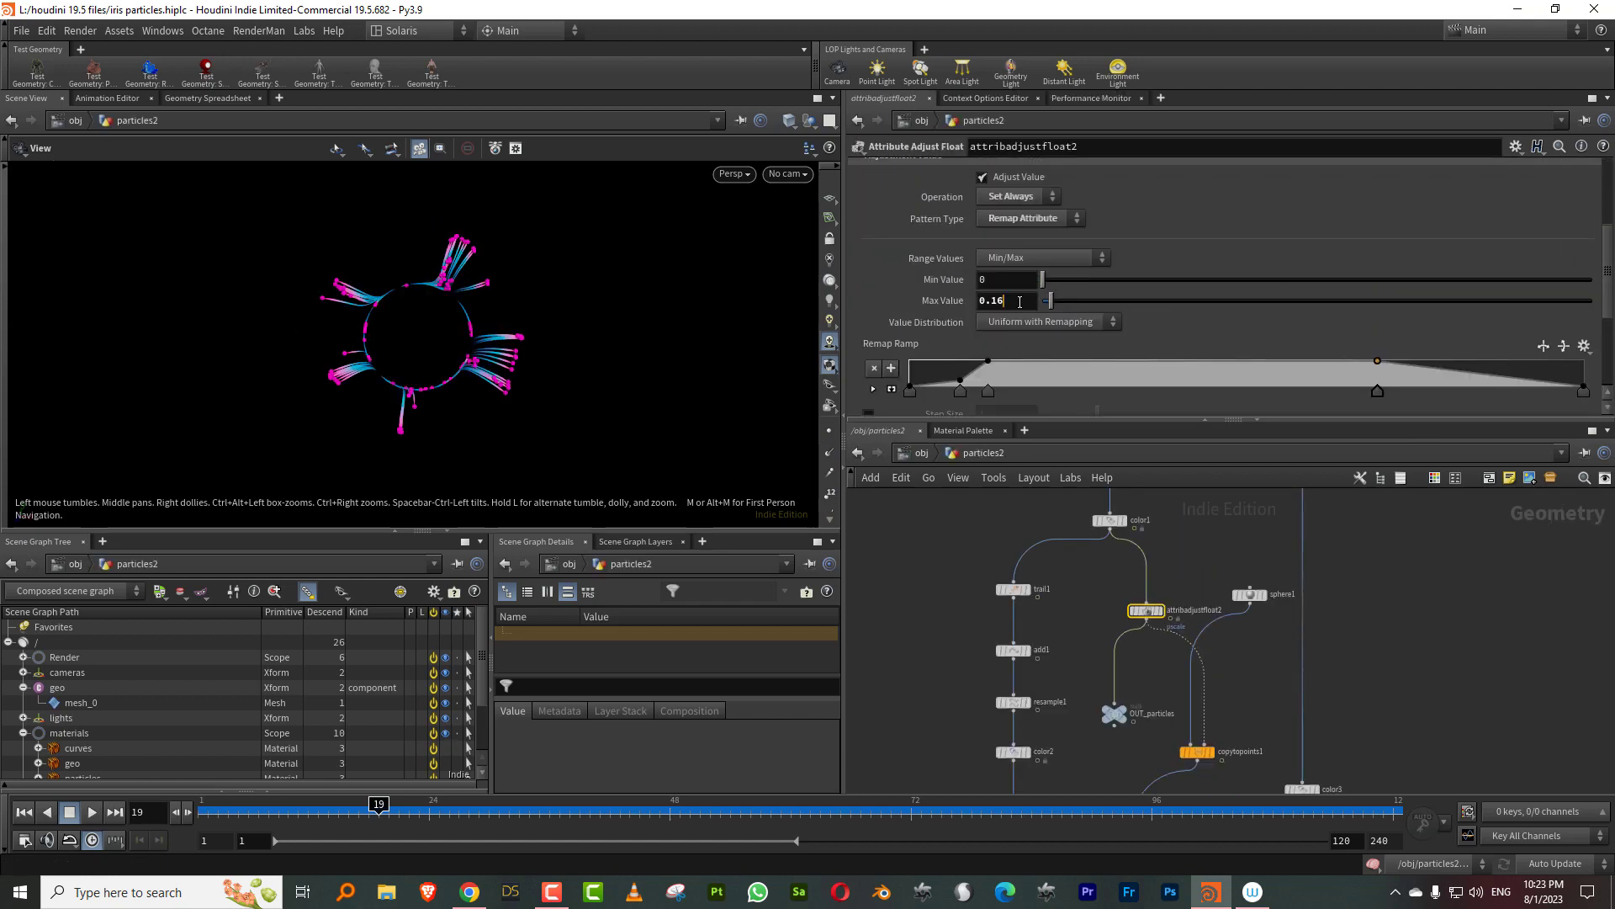
drag(1020, 303, 951, 299)
text(0.)
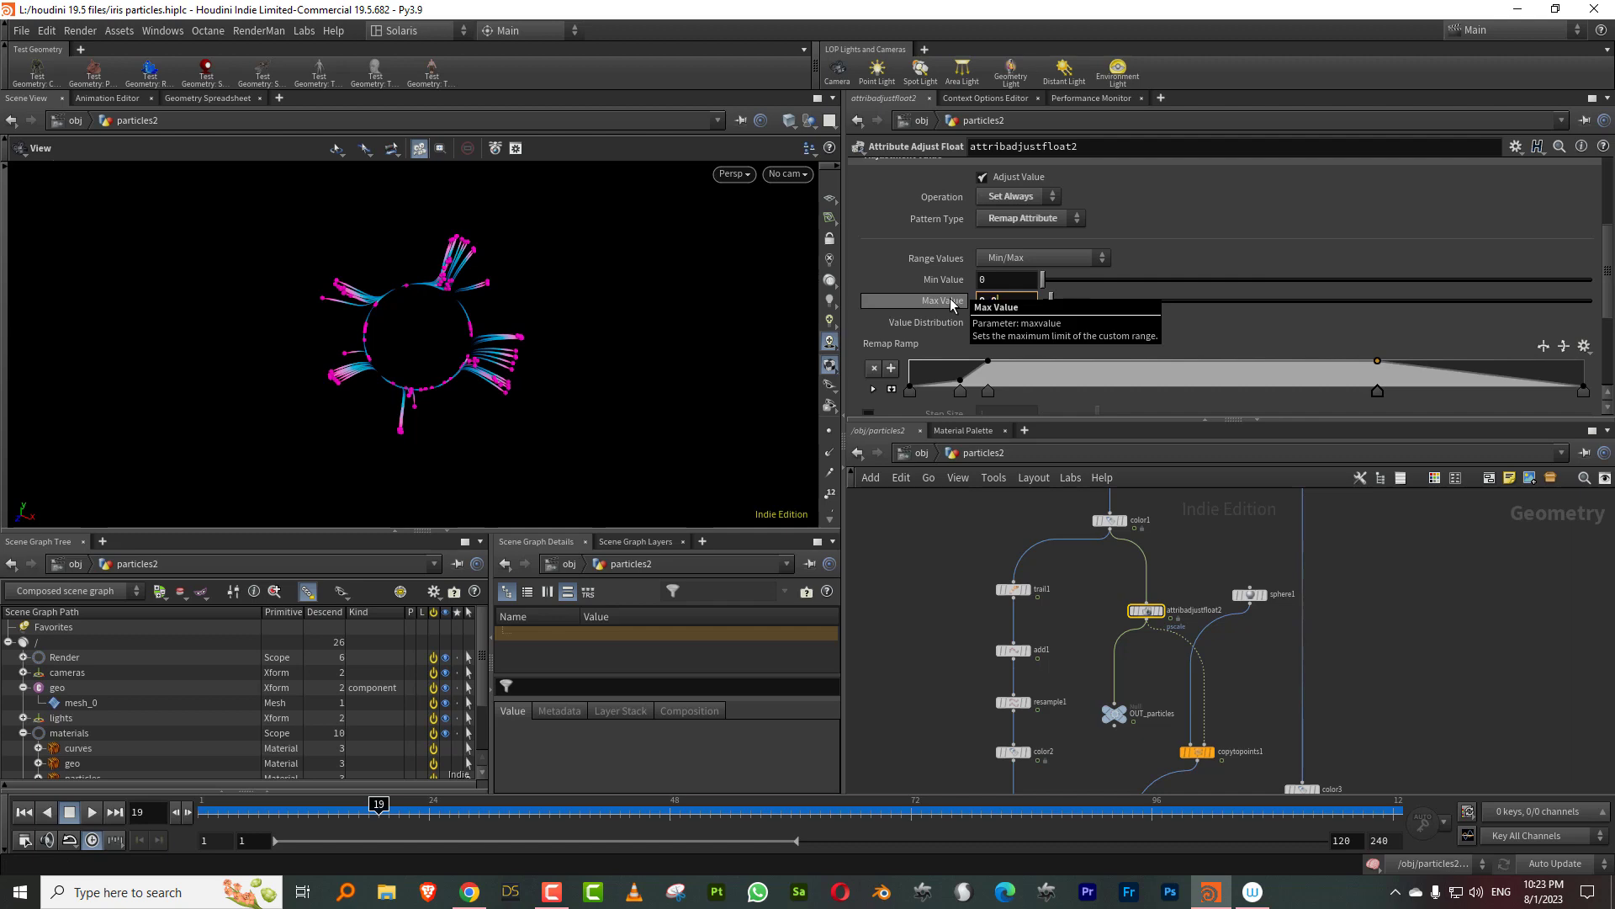
key(Return)
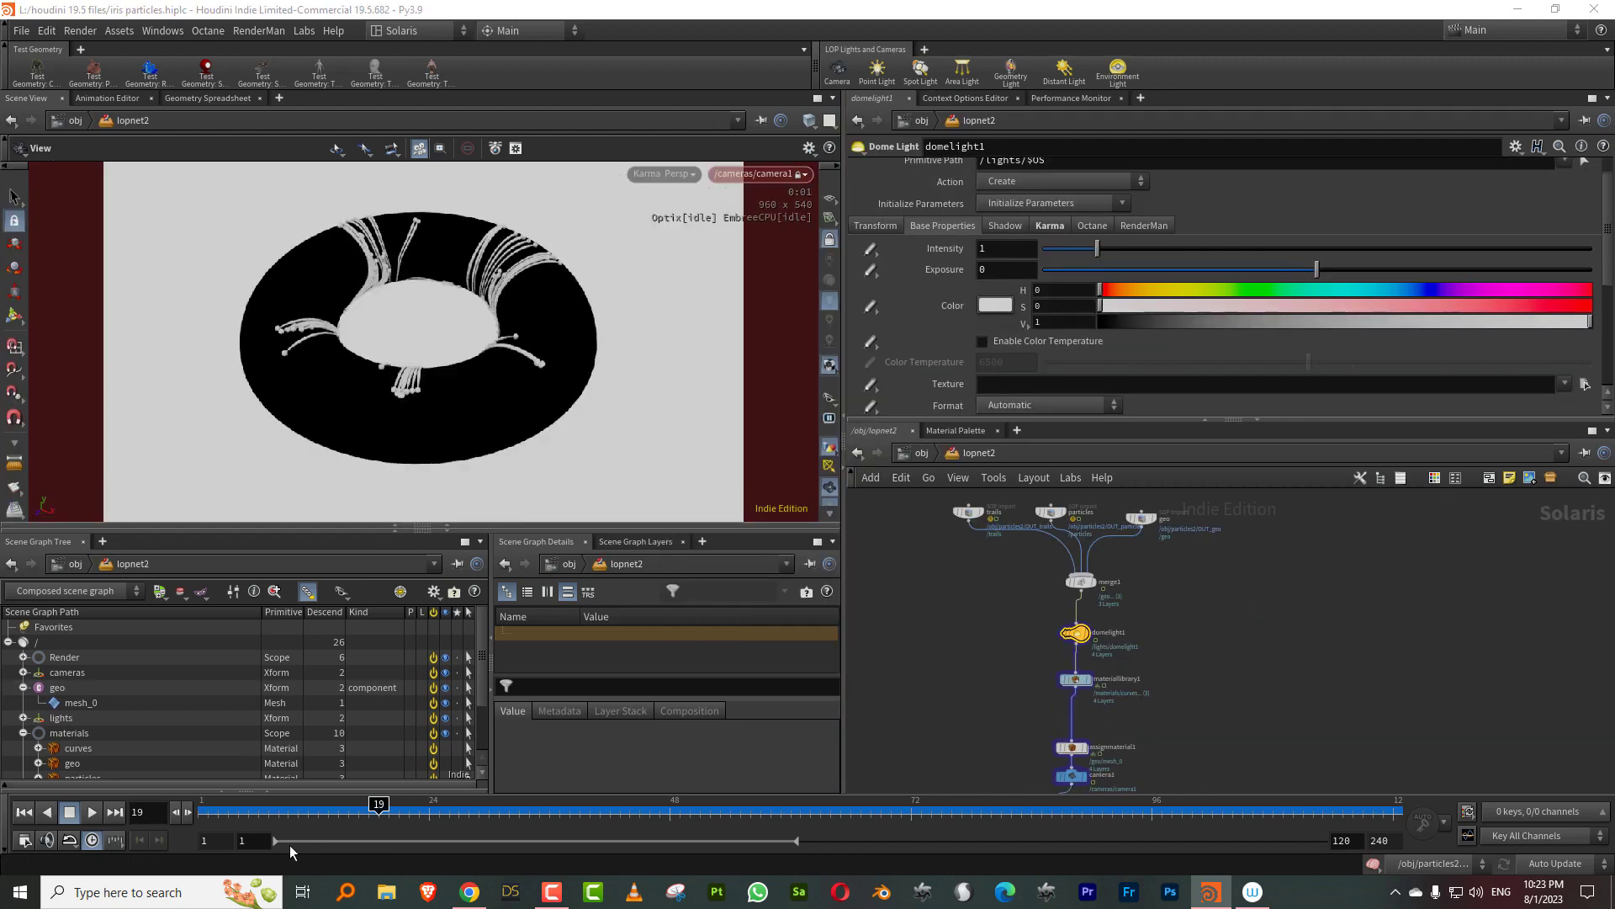
Step: Preview the Karma render at frame 23 in lopnet2 and set domelight1's intensity to 0
drag(252, 810, 419, 806)
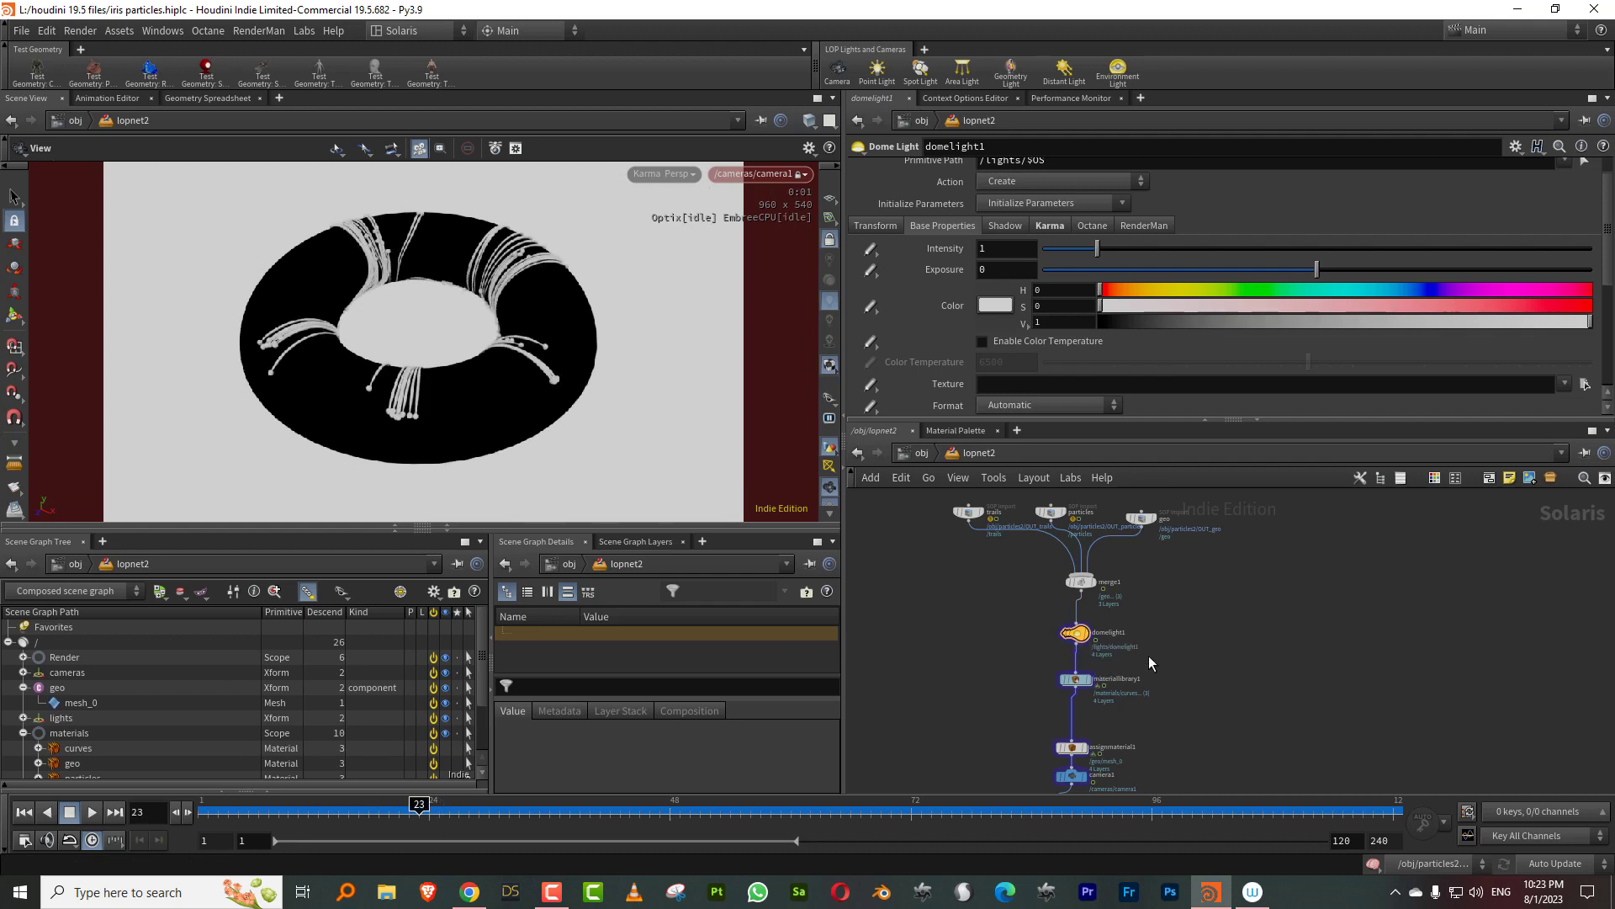
scroll(1144, 630, up, 2)
click(1052, 692)
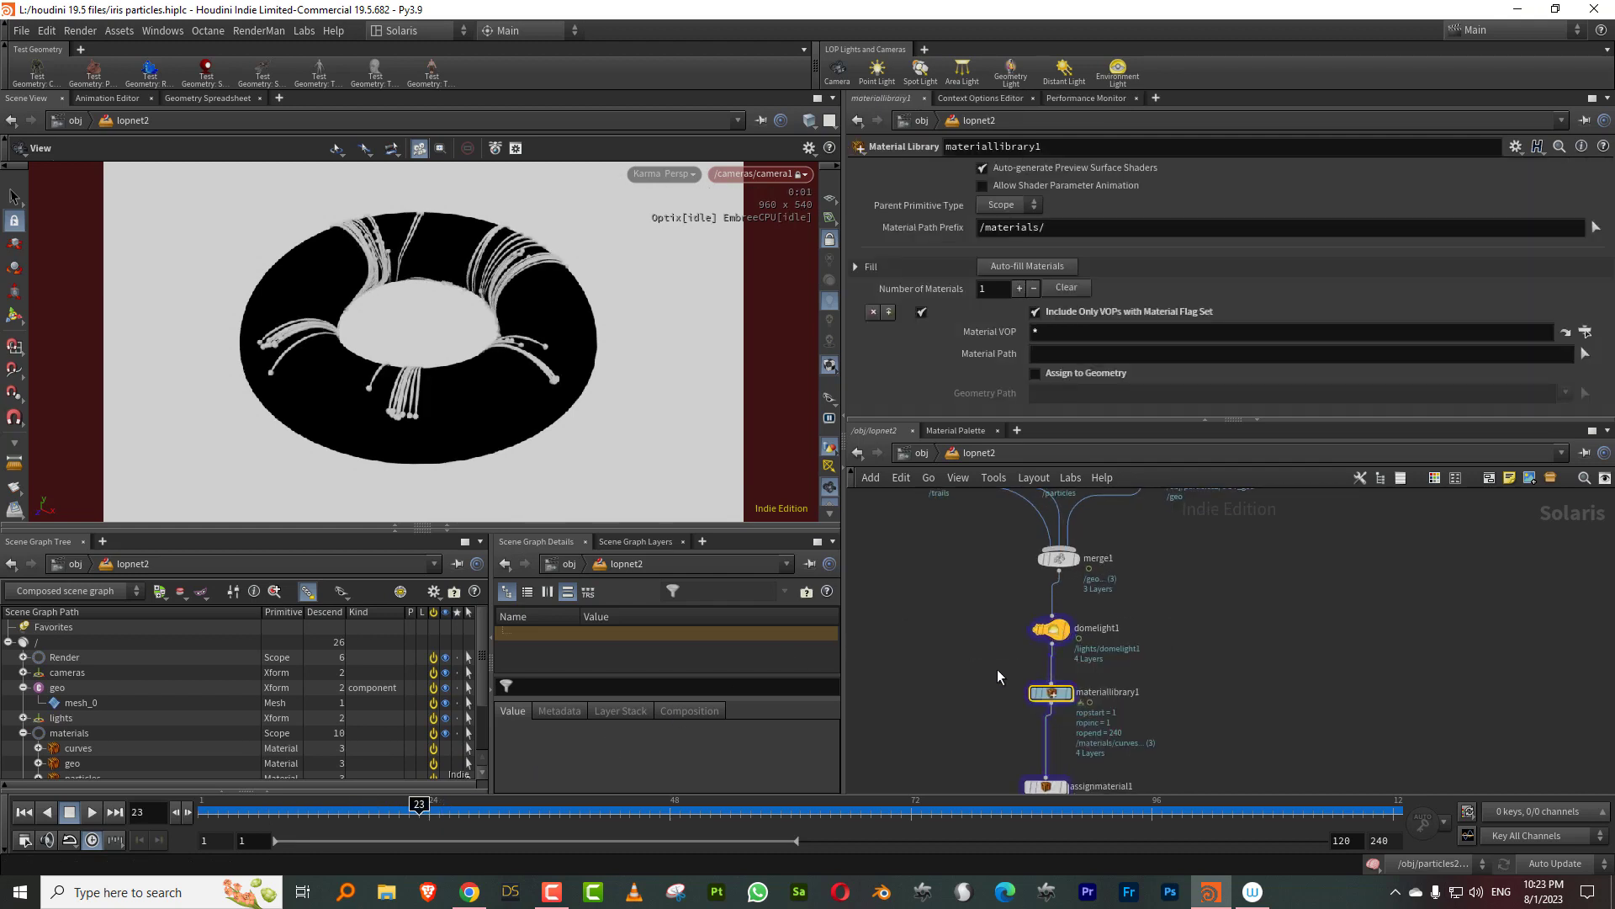
click(1050, 630)
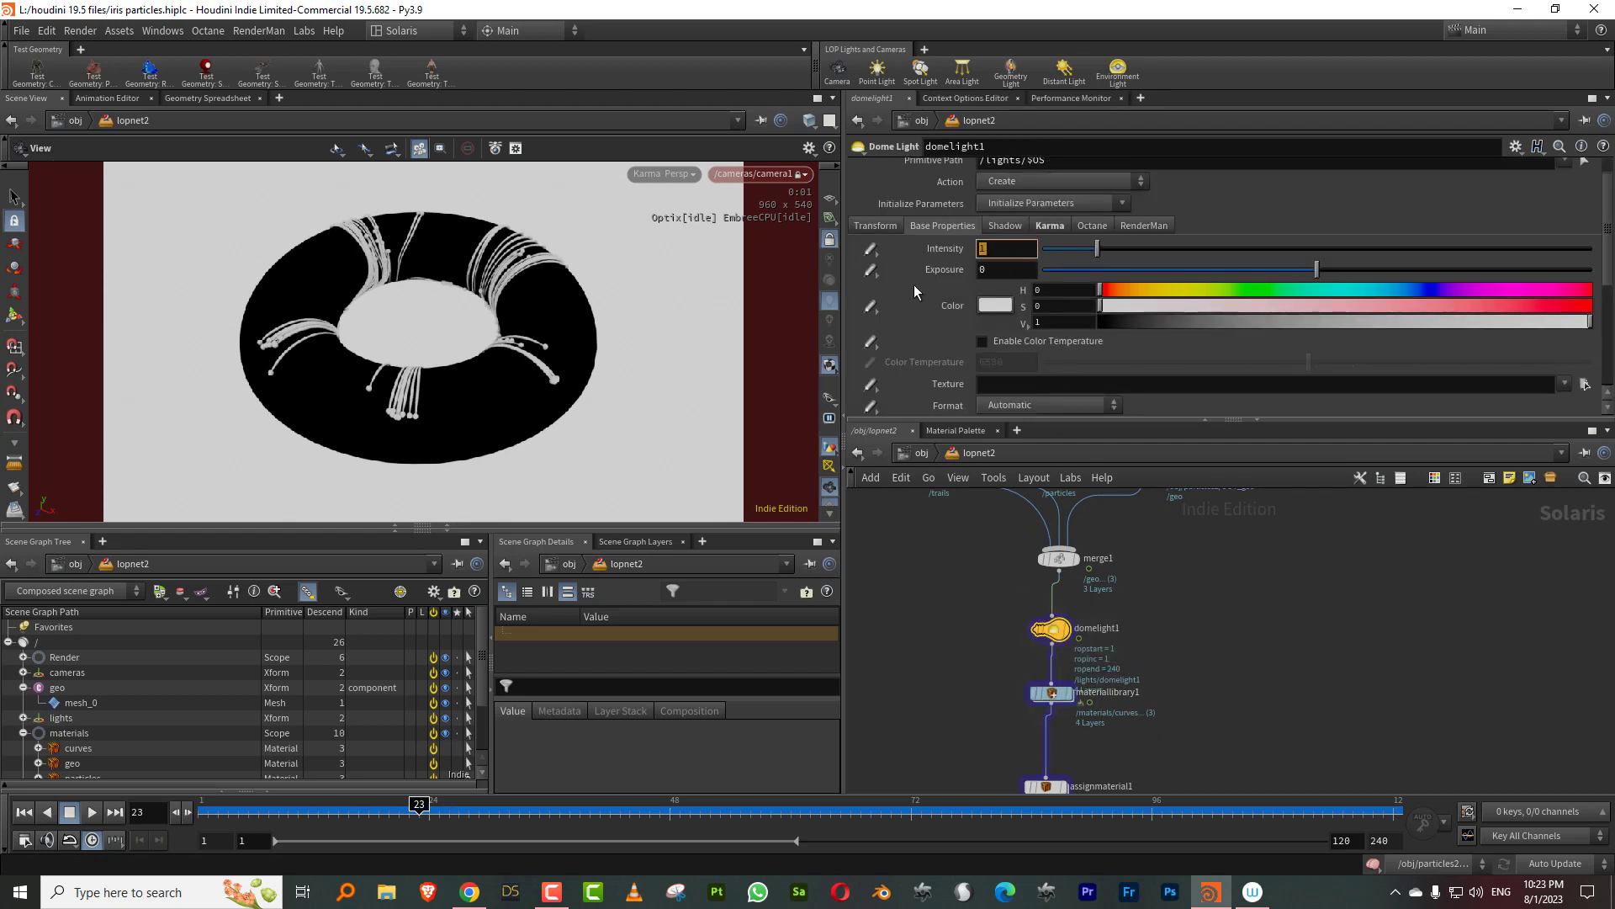
text(0)
key(Return)
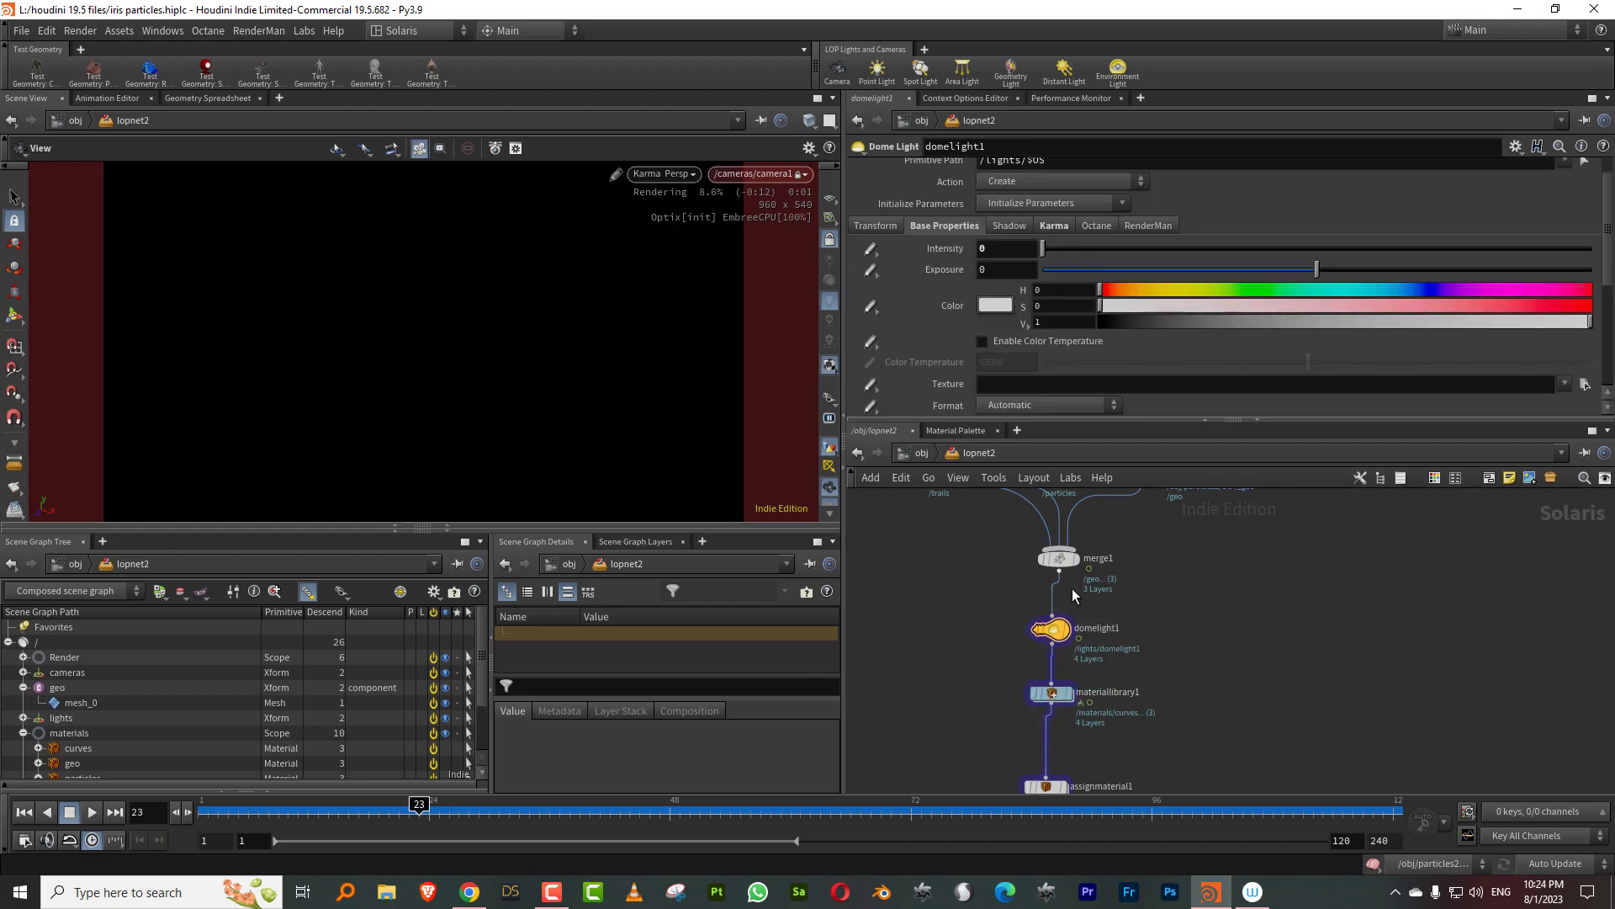
Step: In materiallibrary1, set the particles material's Base and Specular amounts to 0
middle_drag(1124, 558, 1087, 448)
double_click(1022, 584)
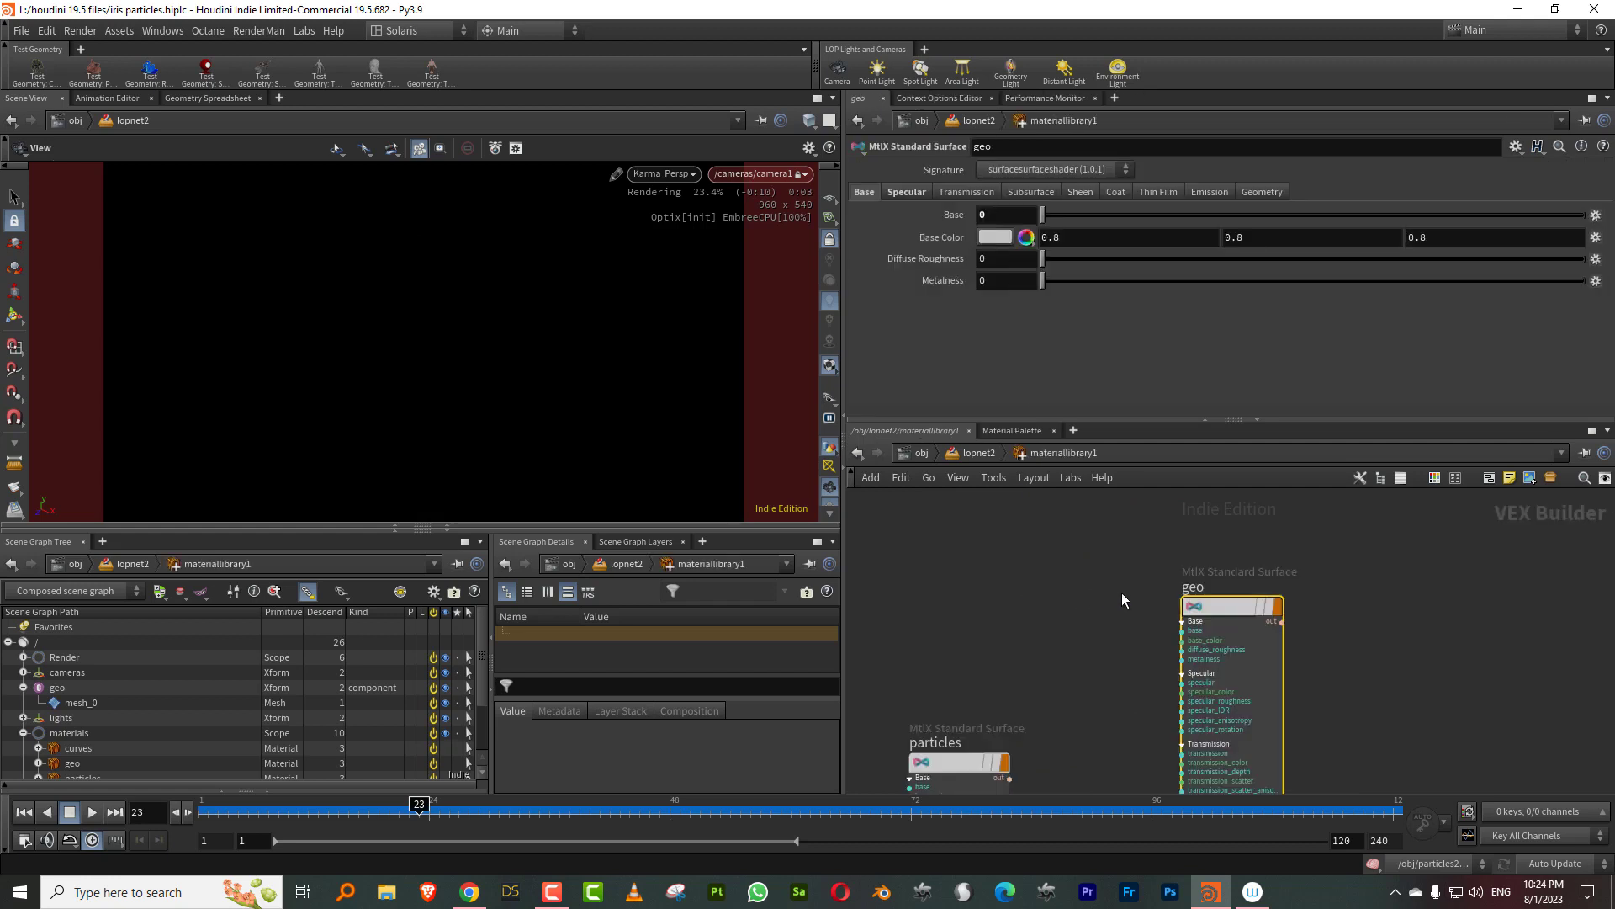
middle_drag(1097, 653, 1113, 579)
click(1006, 606)
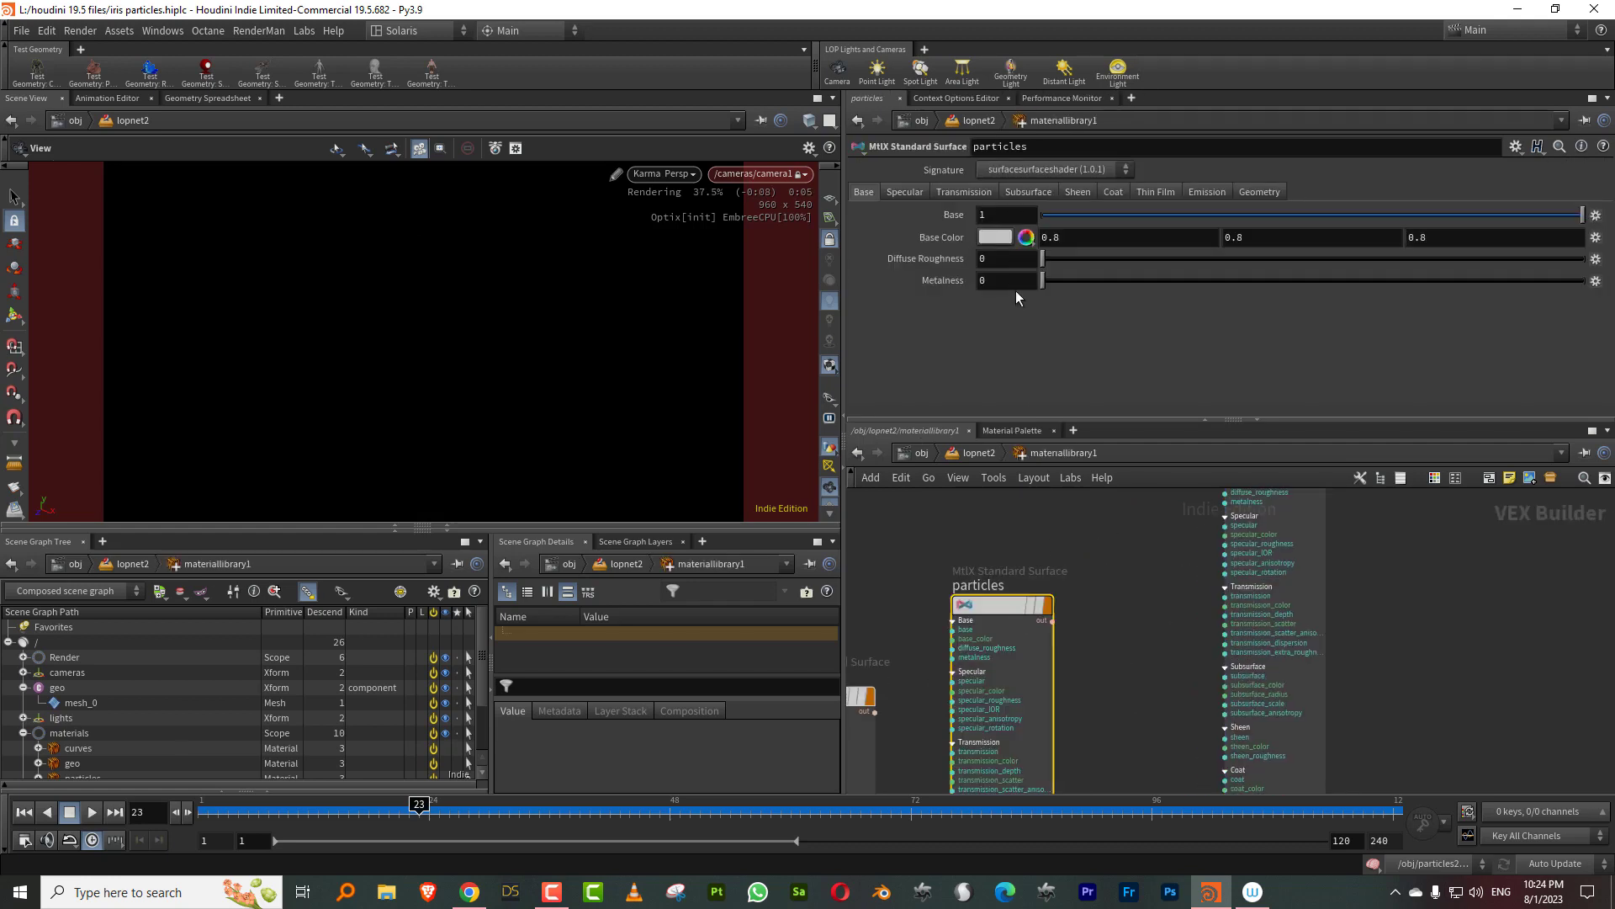
drag(1081, 214, 927, 219)
click(909, 193)
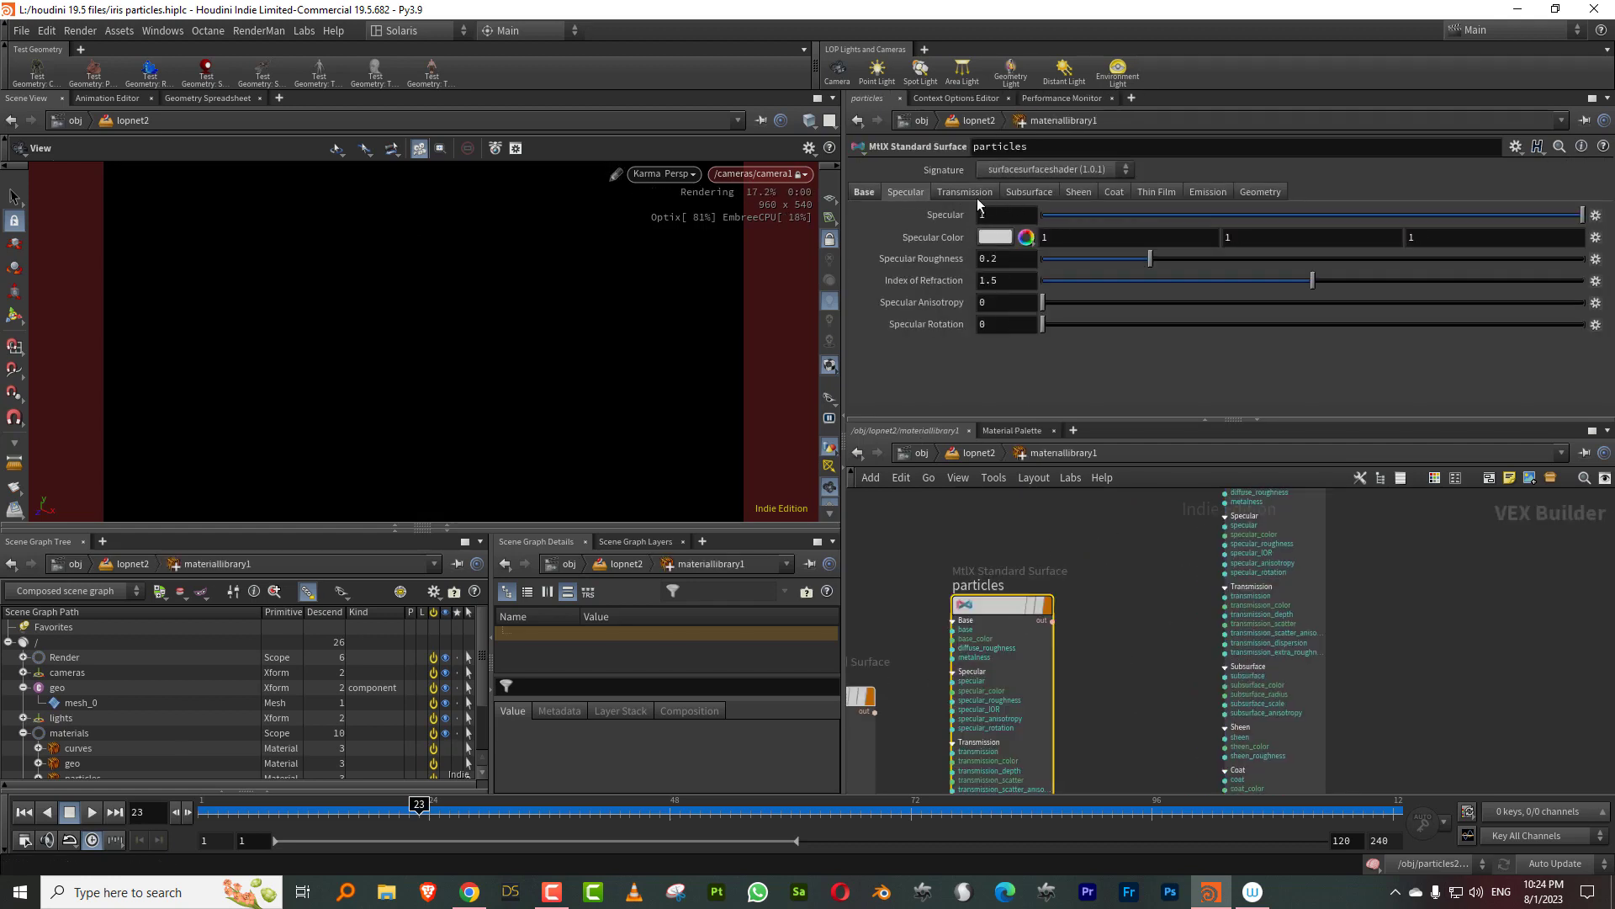
drag(1056, 214, 881, 190)
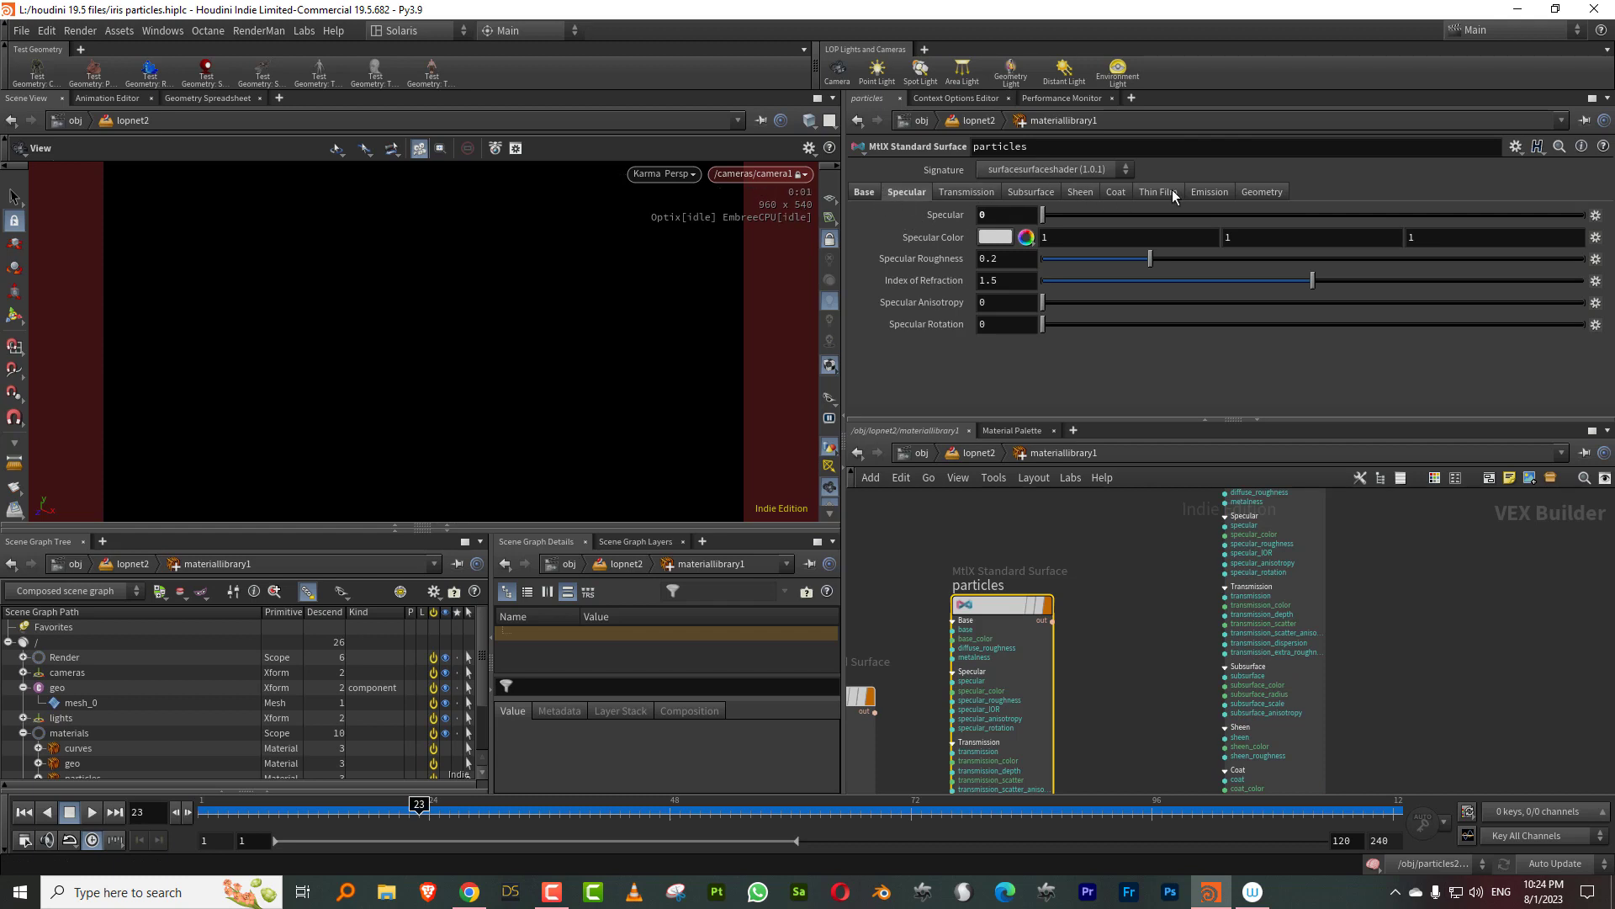
Step: Set the particles material's Emission to 1
click(1217, 195)
drag(1014, 219, 914, 229)
text(1)
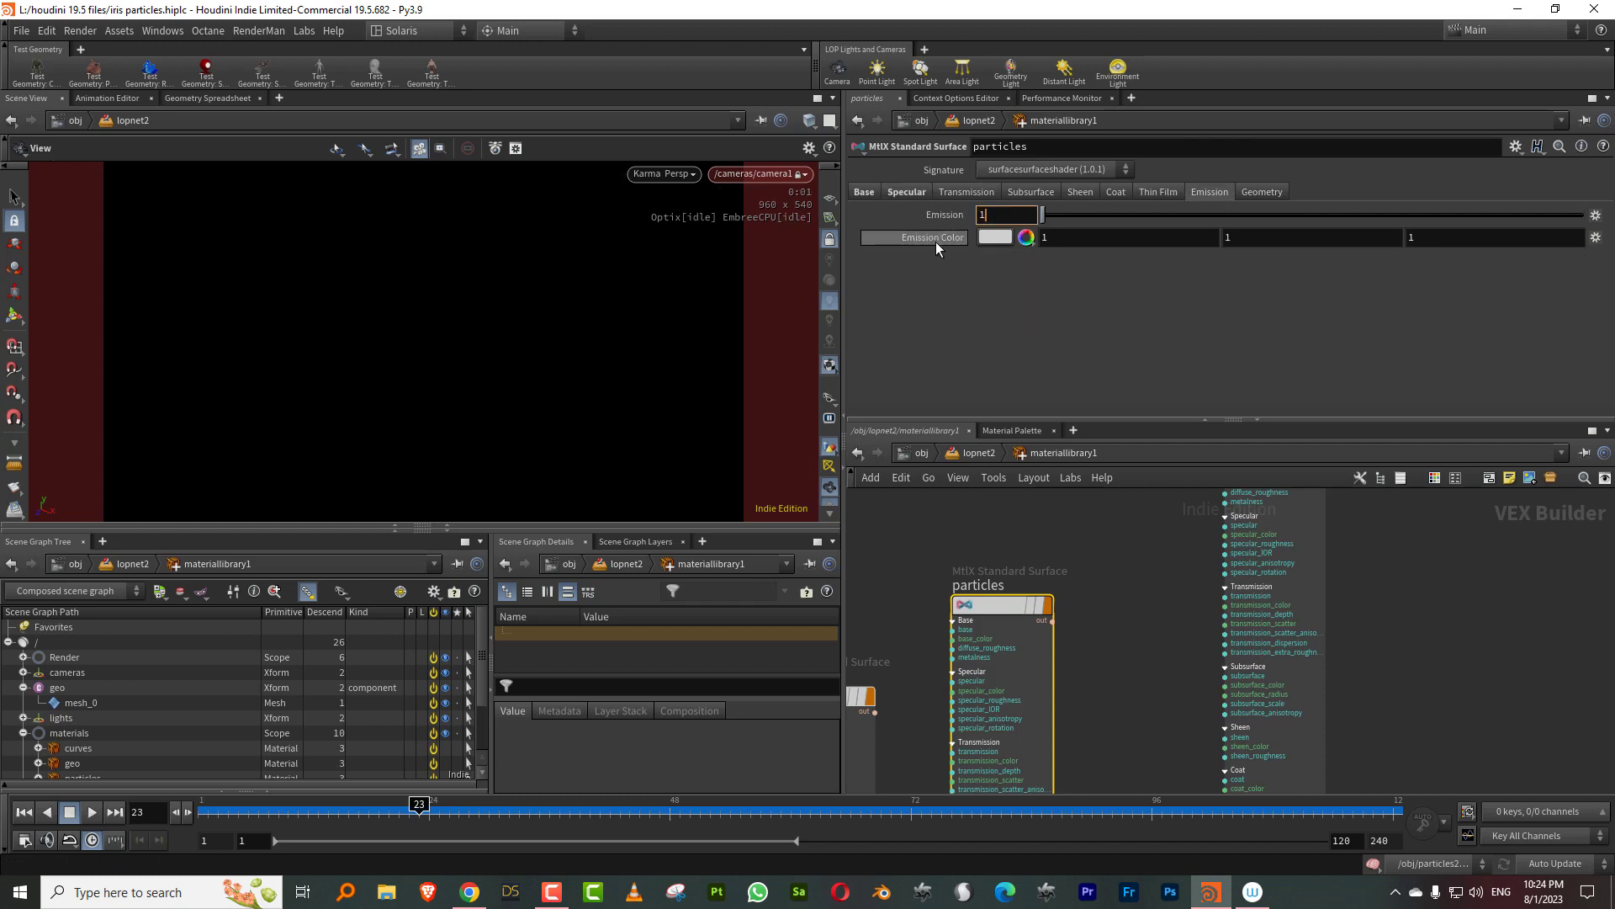
key(Return)
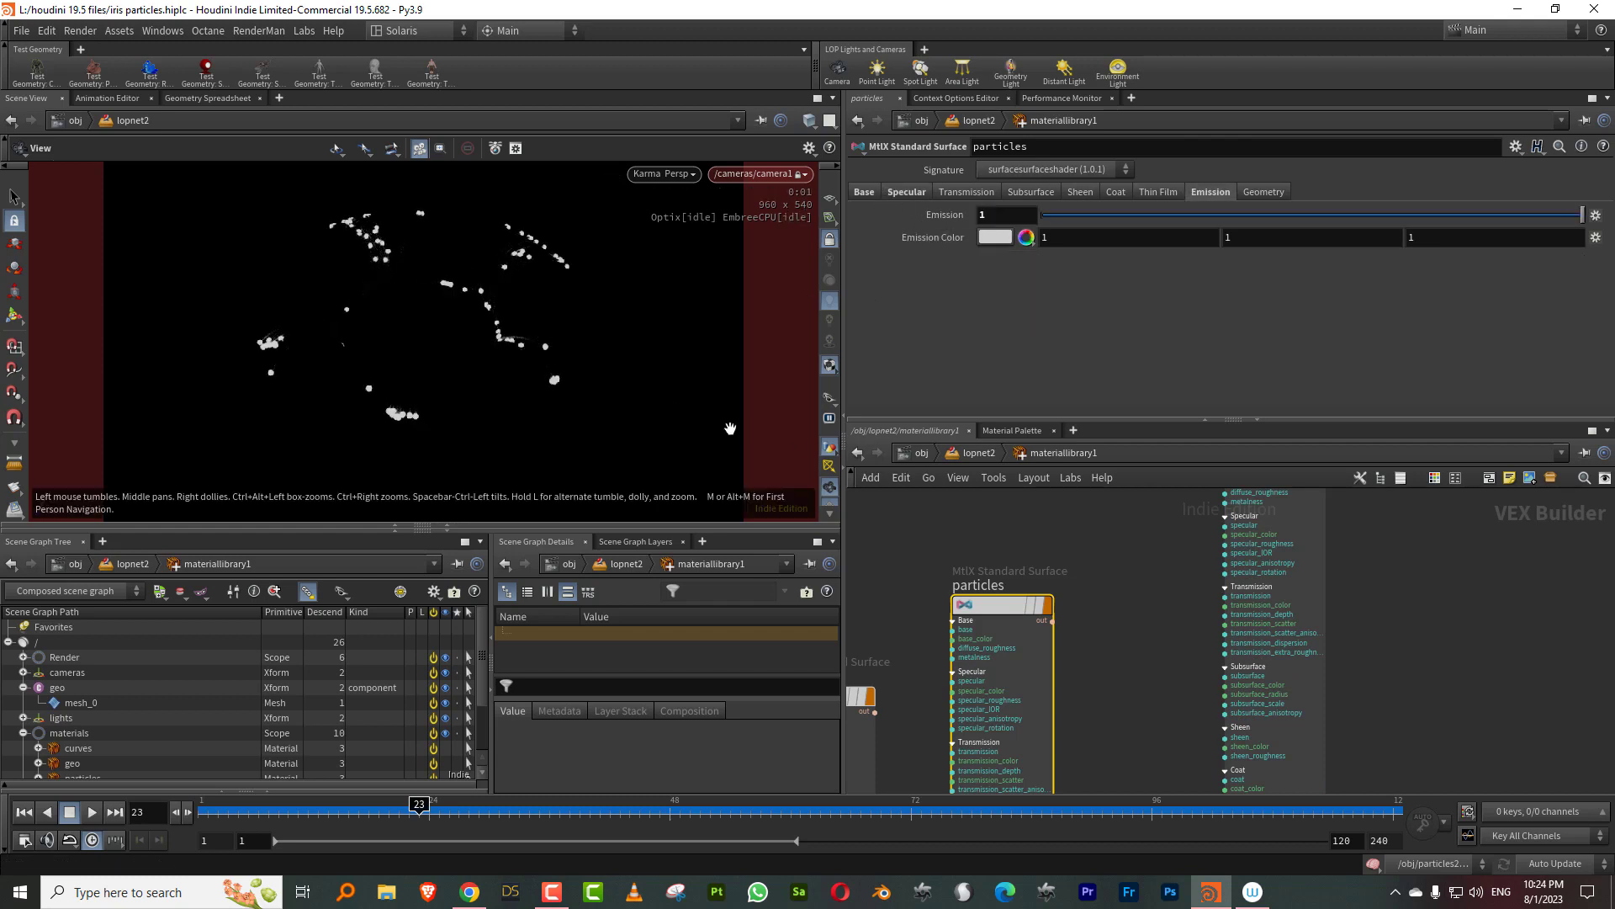
Step: Enlarge the network editor and add an MtlX Geometry Color node beside the particles shader
drag(1114, 419, 1115, 380)
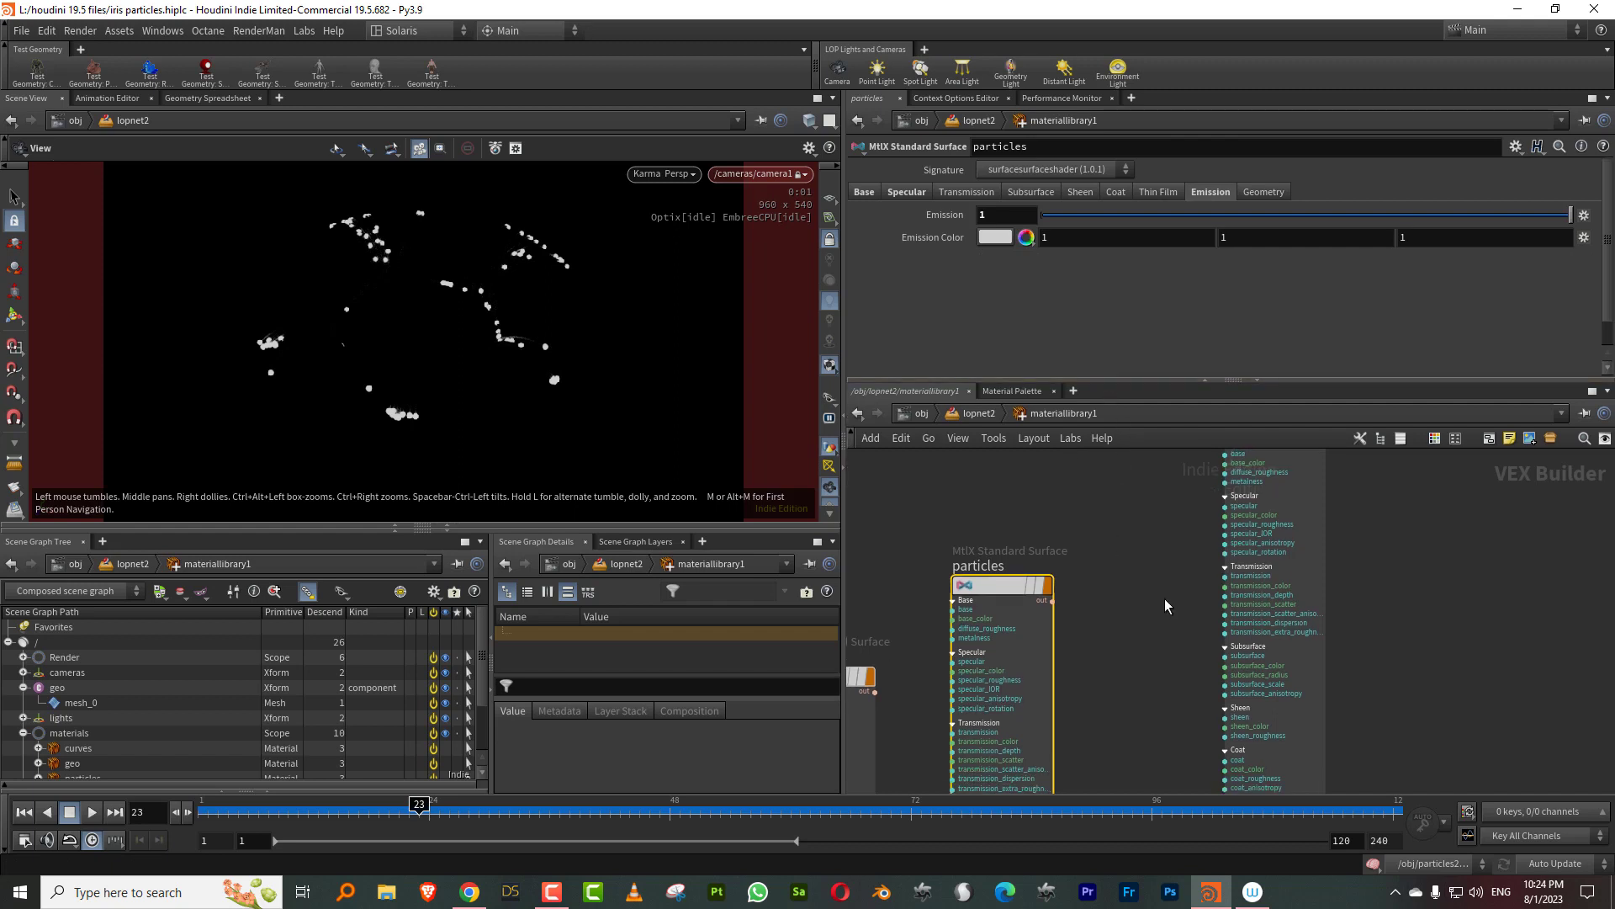
middle_drag(1168, 607, 1248, 532)
scroll(1248, 532, down, 5)
drag(1136, 545, 978, 623)
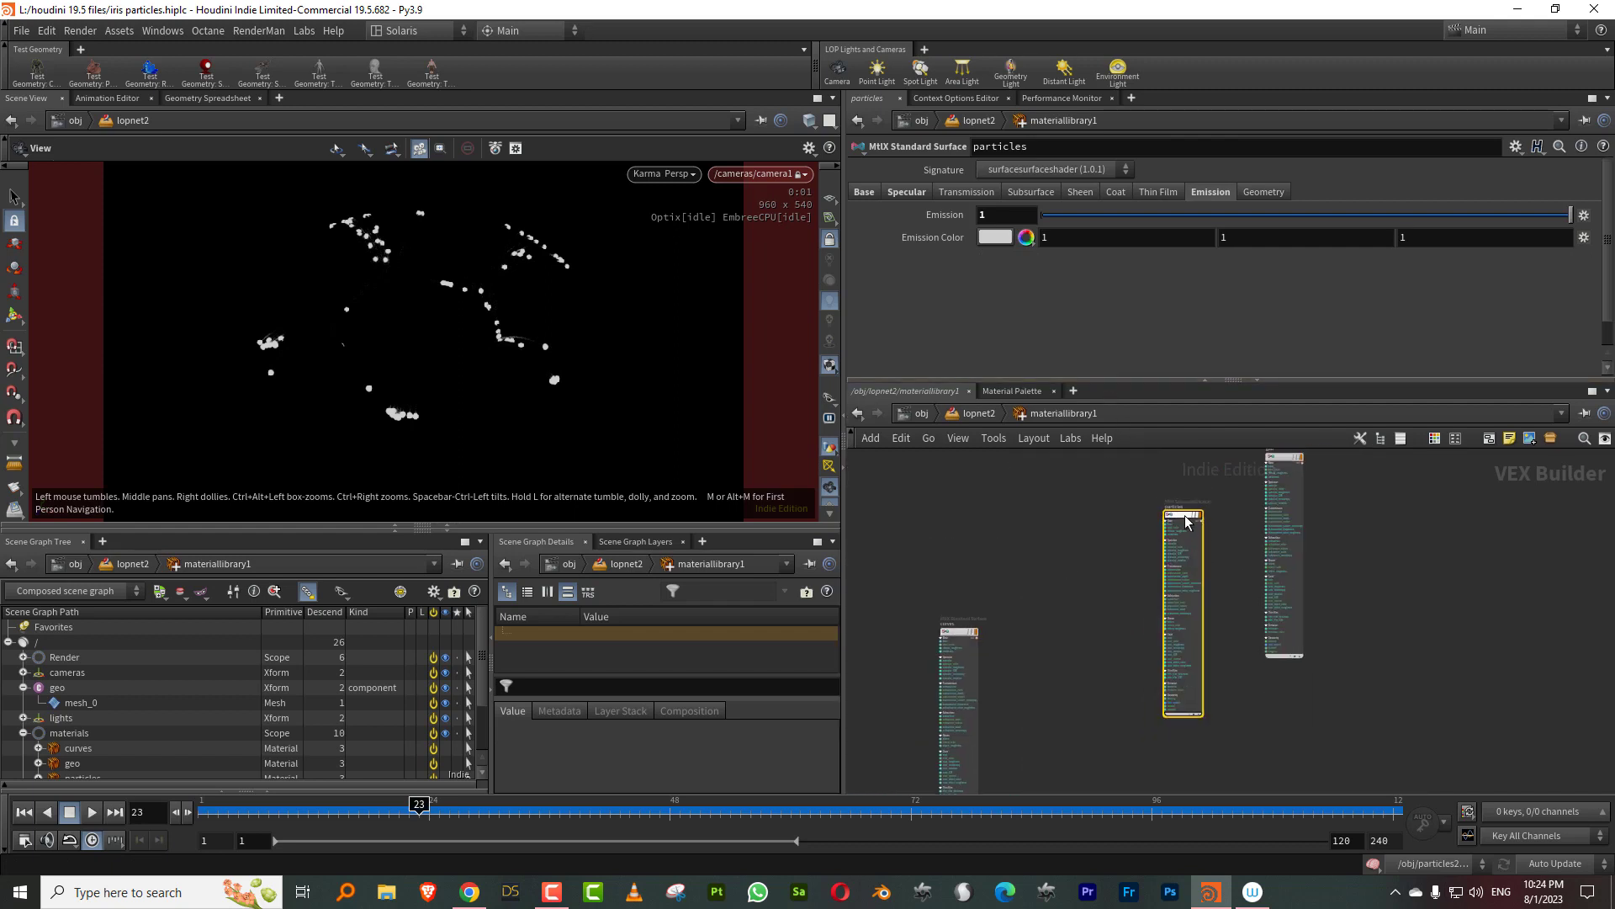
drag(1187, 522, 1165, 498)
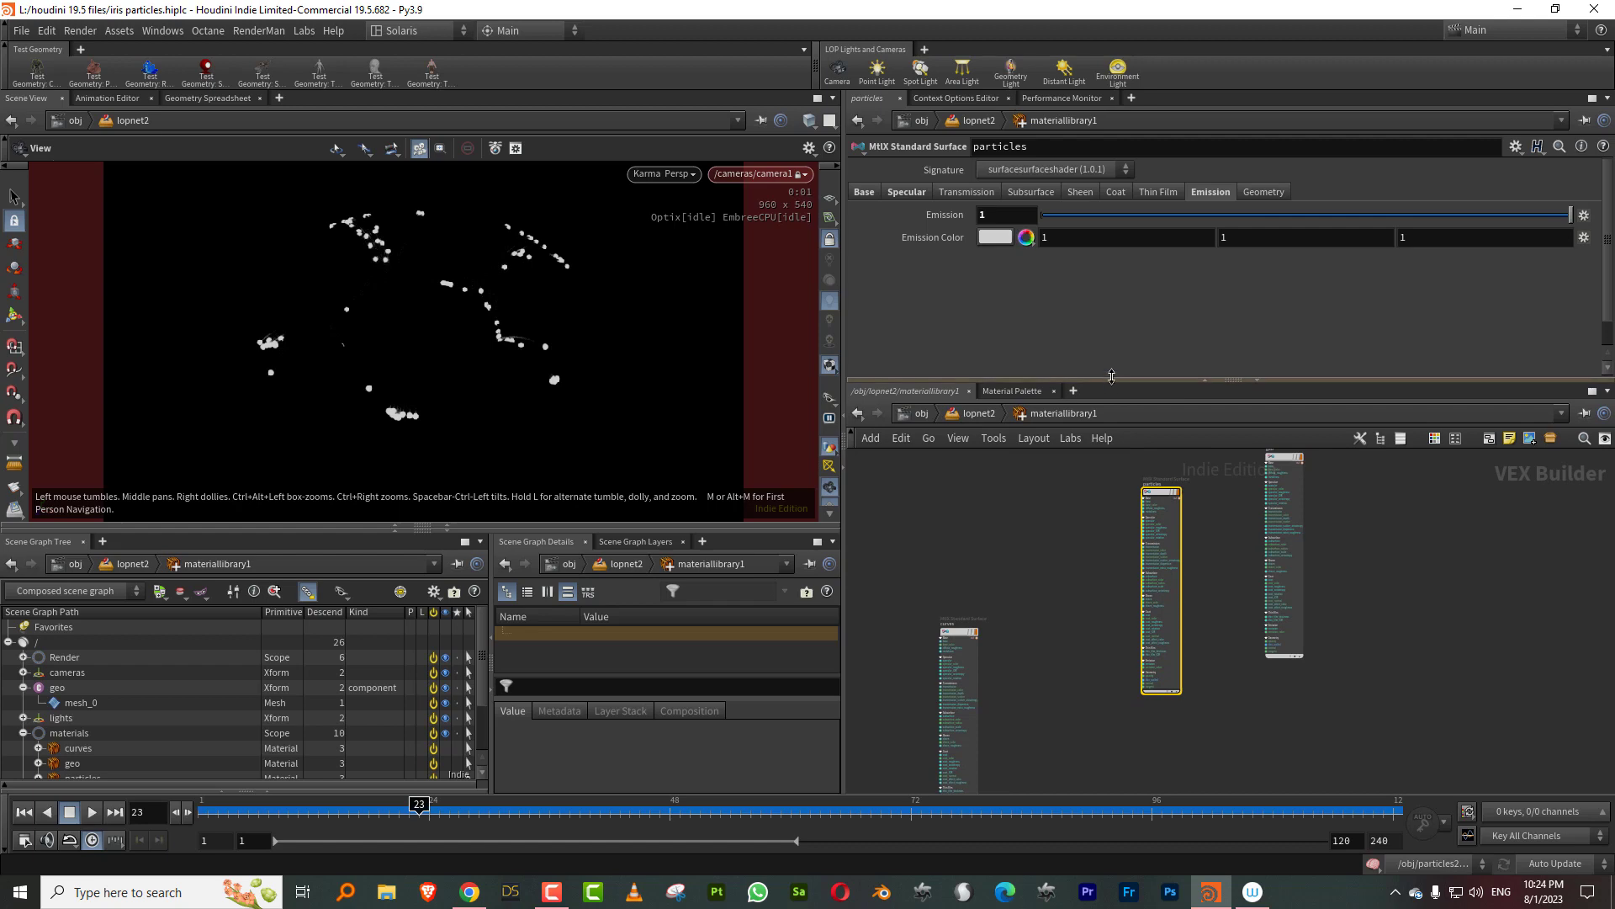
drag(1110, 381, 1110, 300)
scroll(1092, 498, up, 5)
key(Tab)
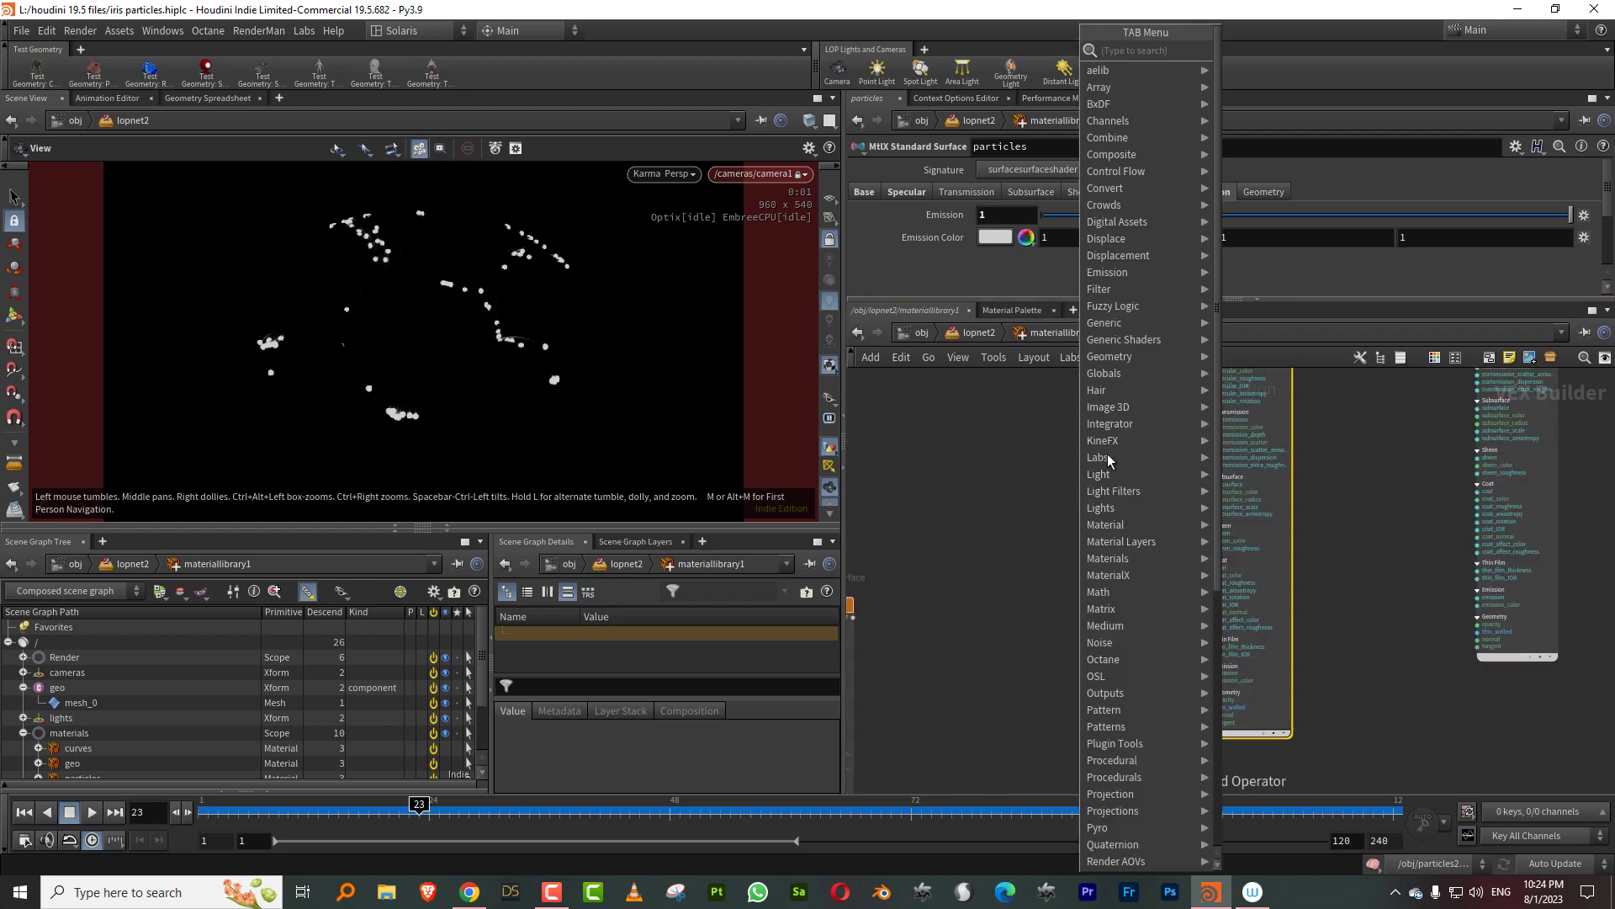
mouse_move(1138, 580)
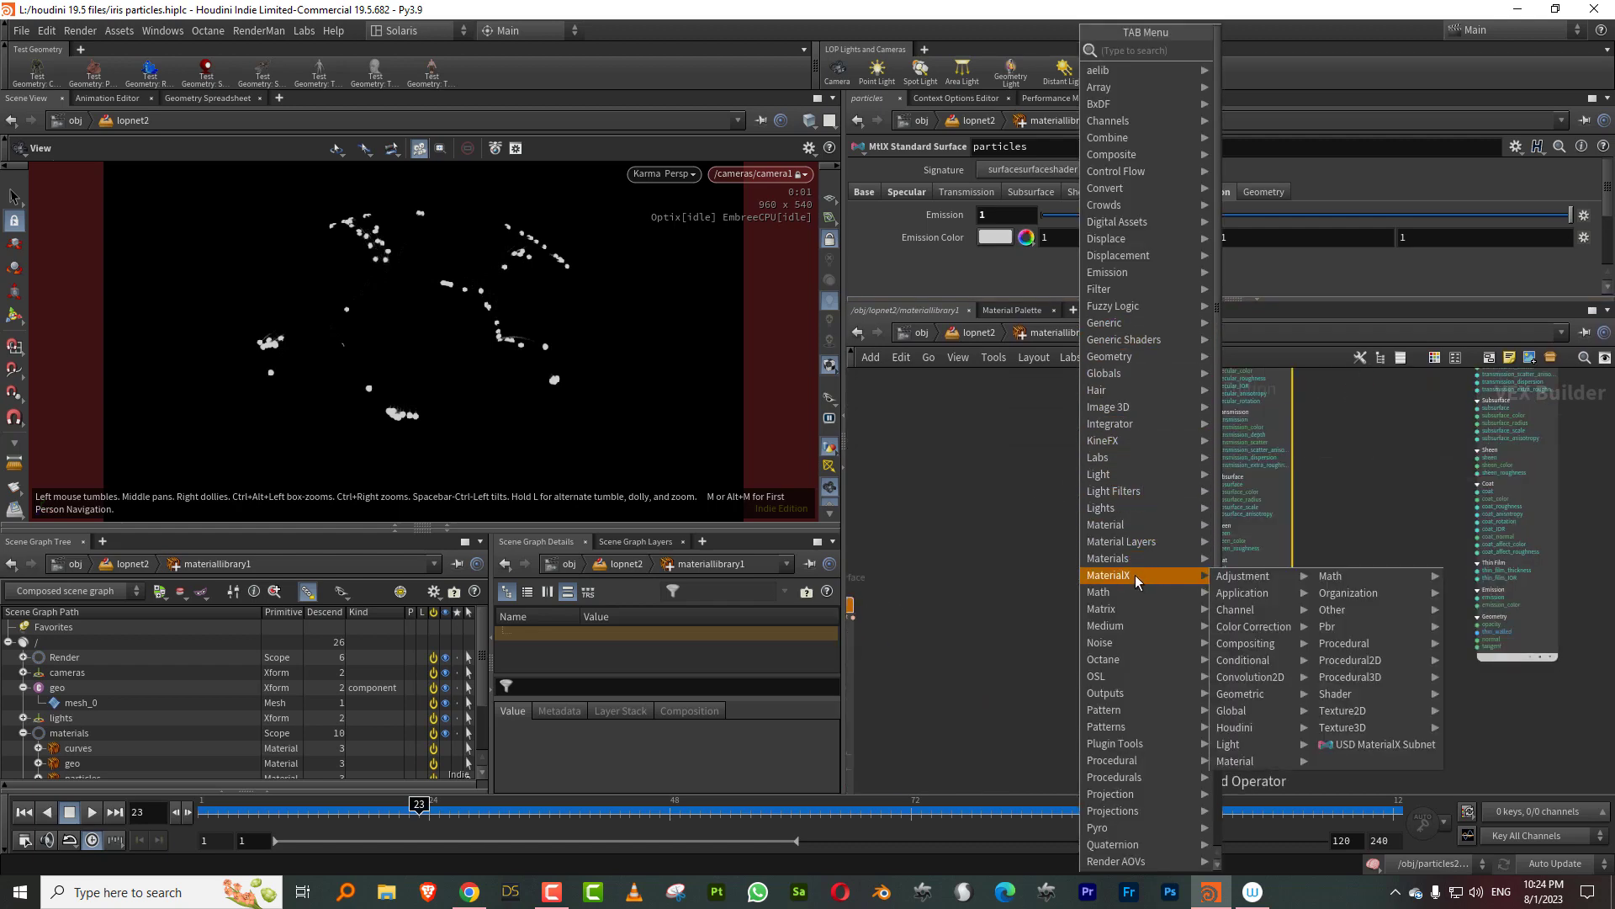
mouse_move(1280, 700)
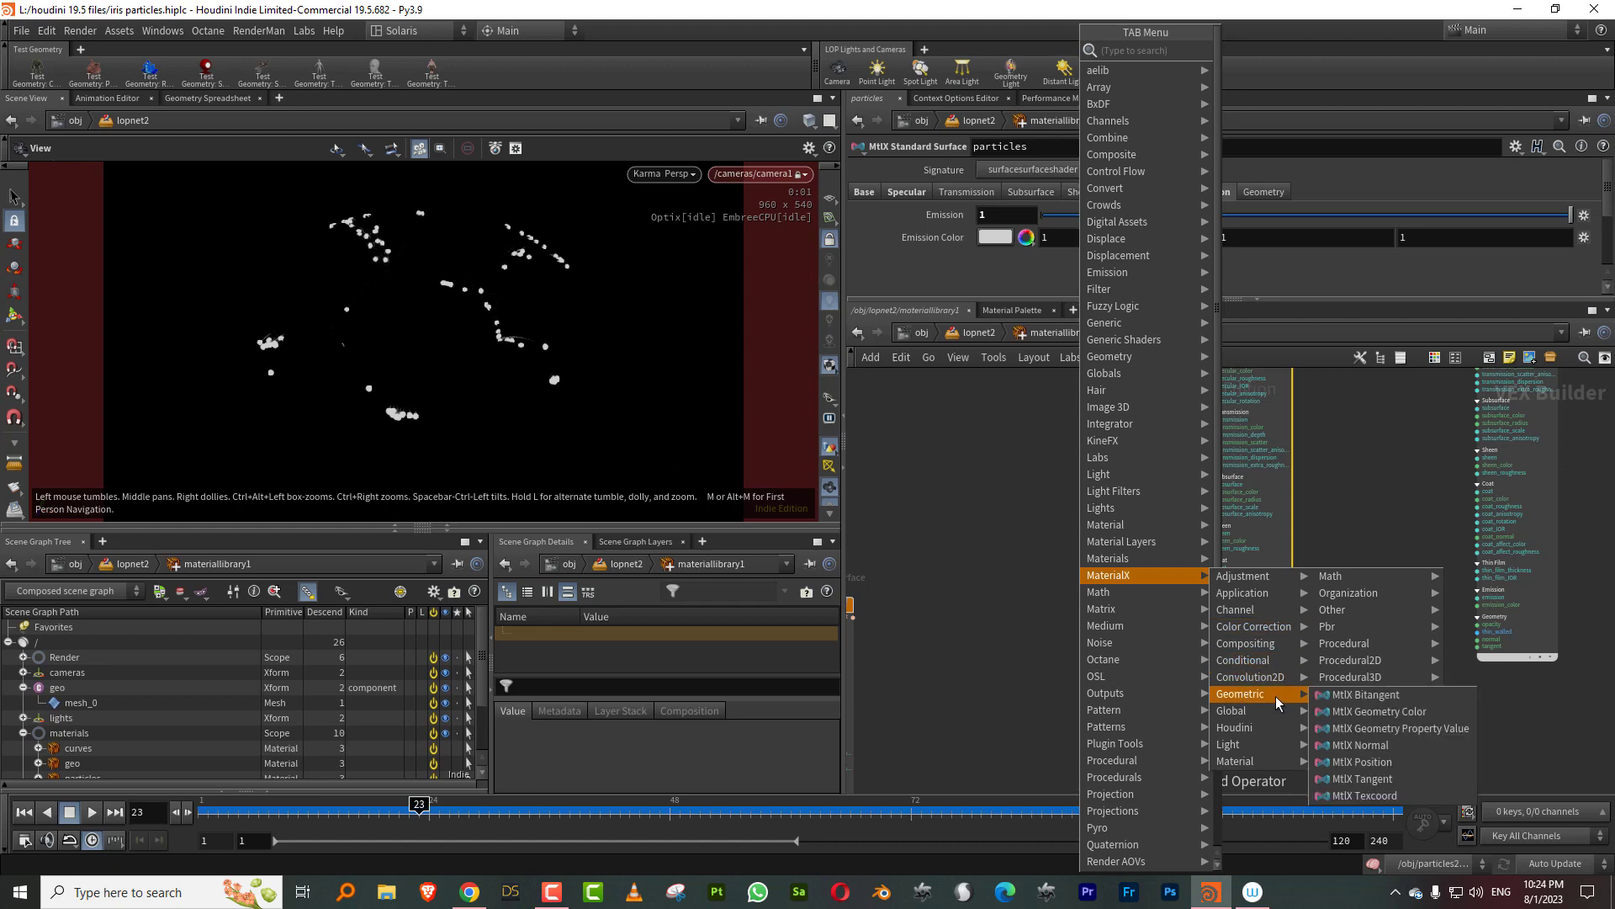
click(1380, 712)
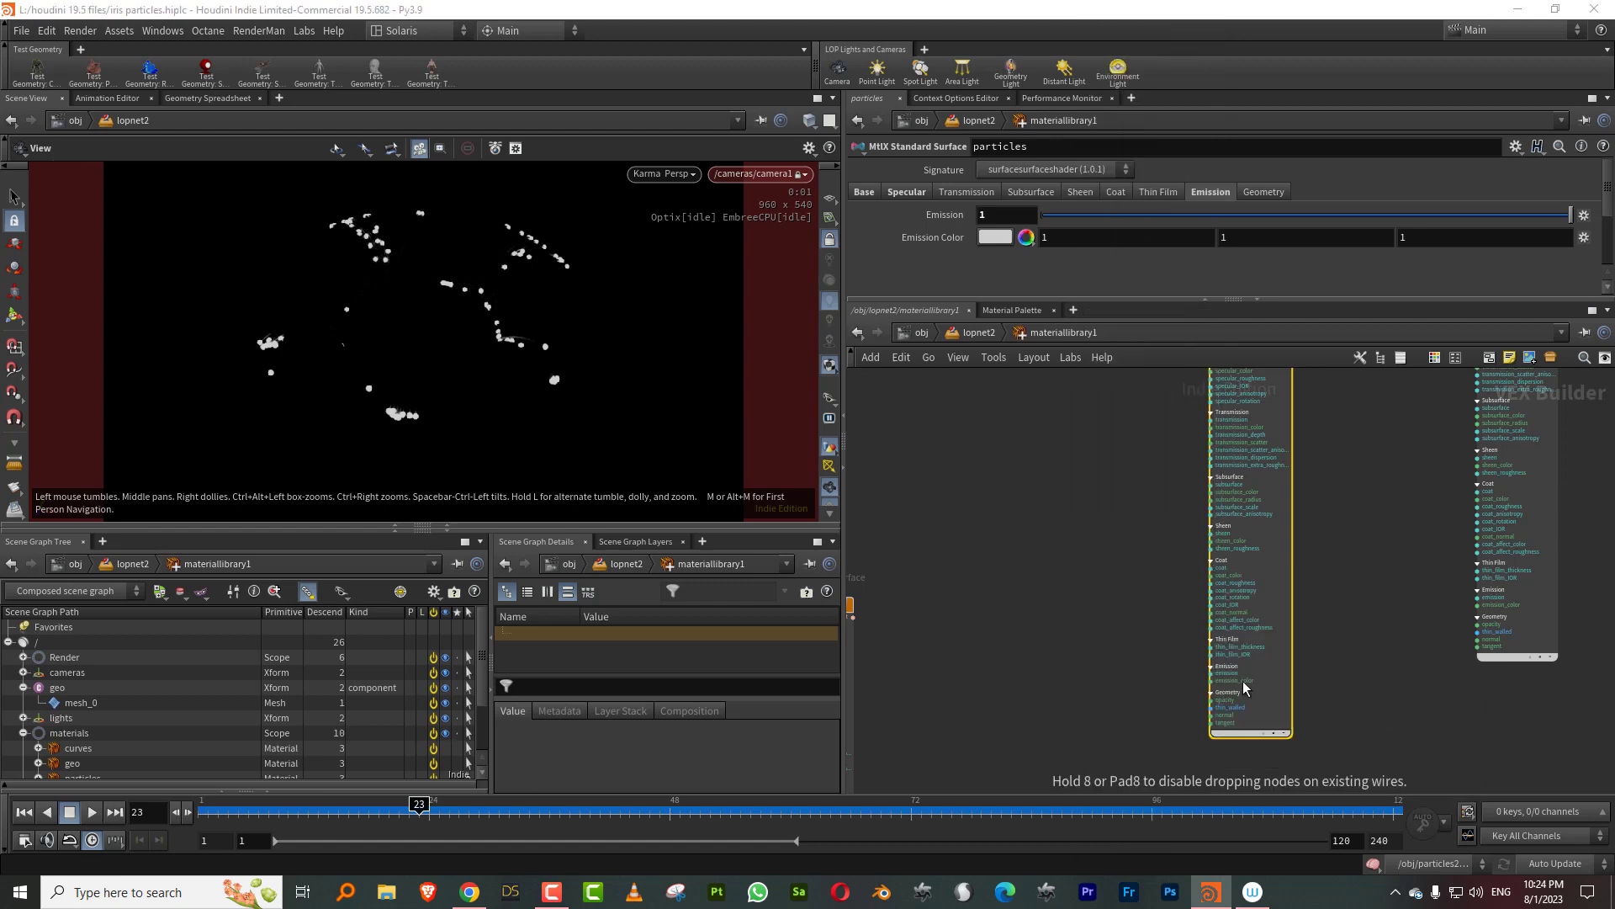
click(1098, 652)
scroll(1162, 649, up, 4)
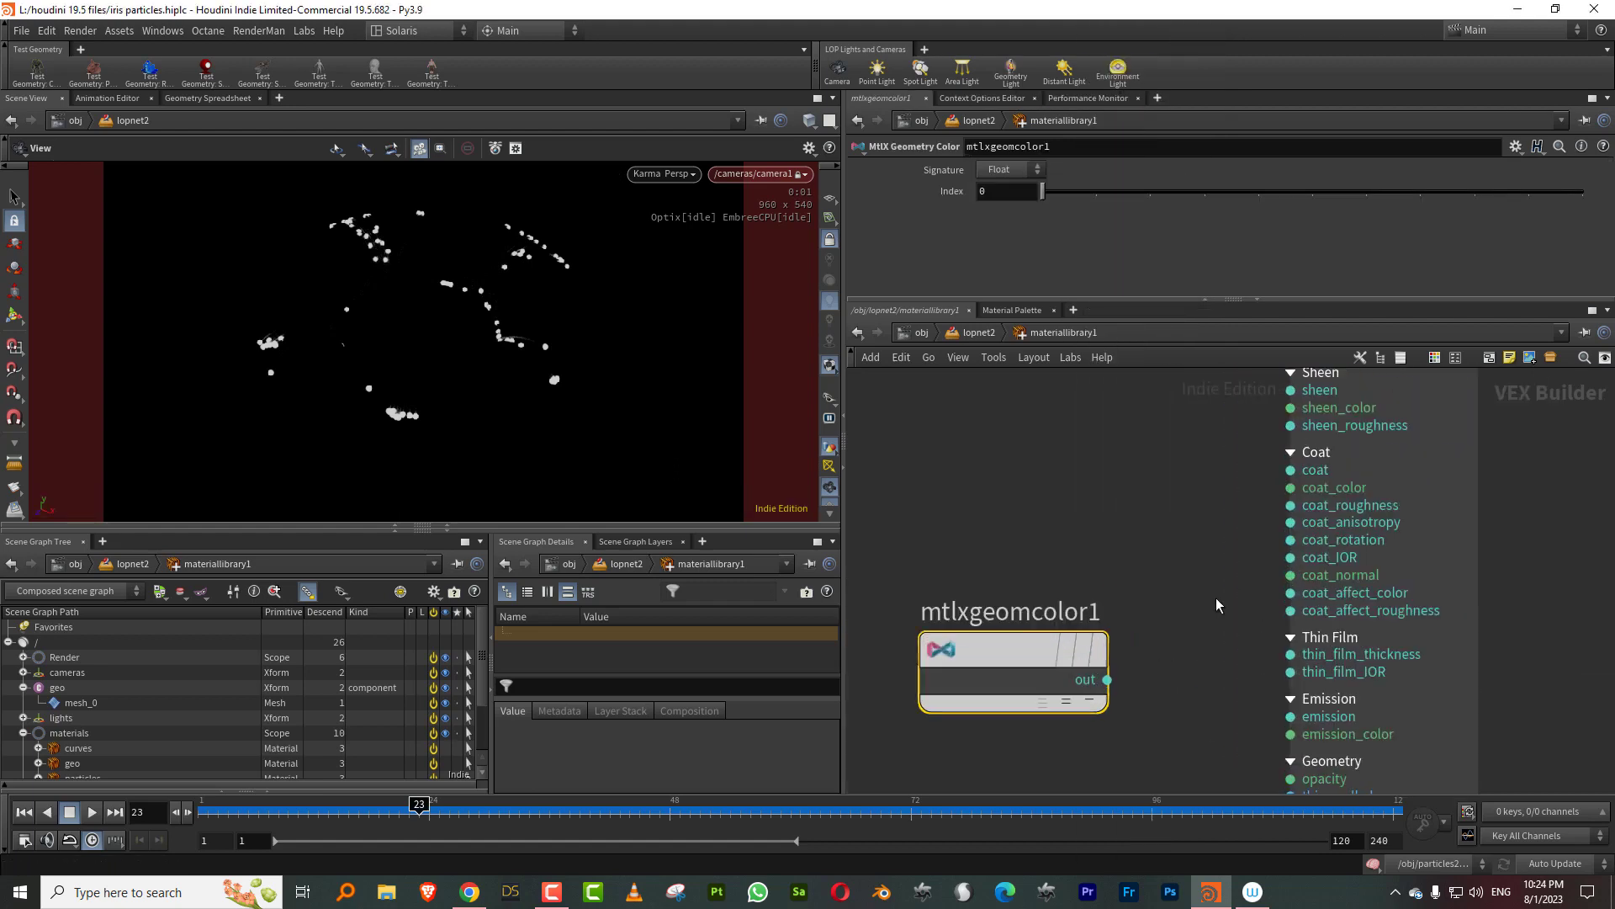
Step: Set mtlxgeomcolor1's signature to Color and connect its output to the particles shader's emission_color input
click(1006, 170)
click(997, 205)
middle_drag(1235, 613, 1154, 522)
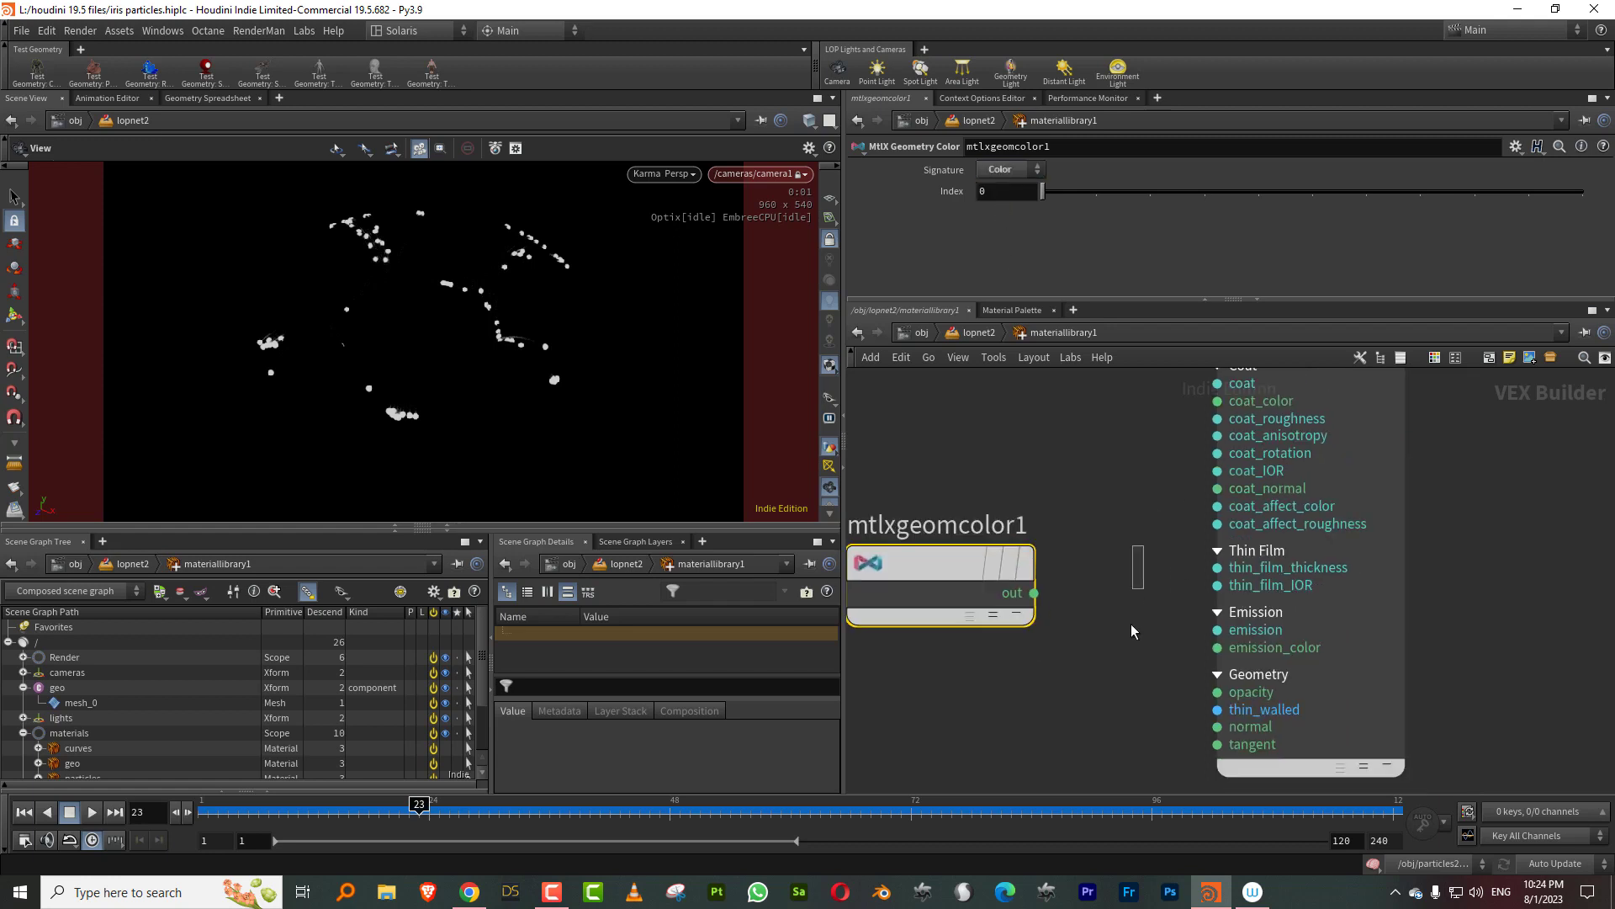
click(1035, 593)
click(1217, 647)
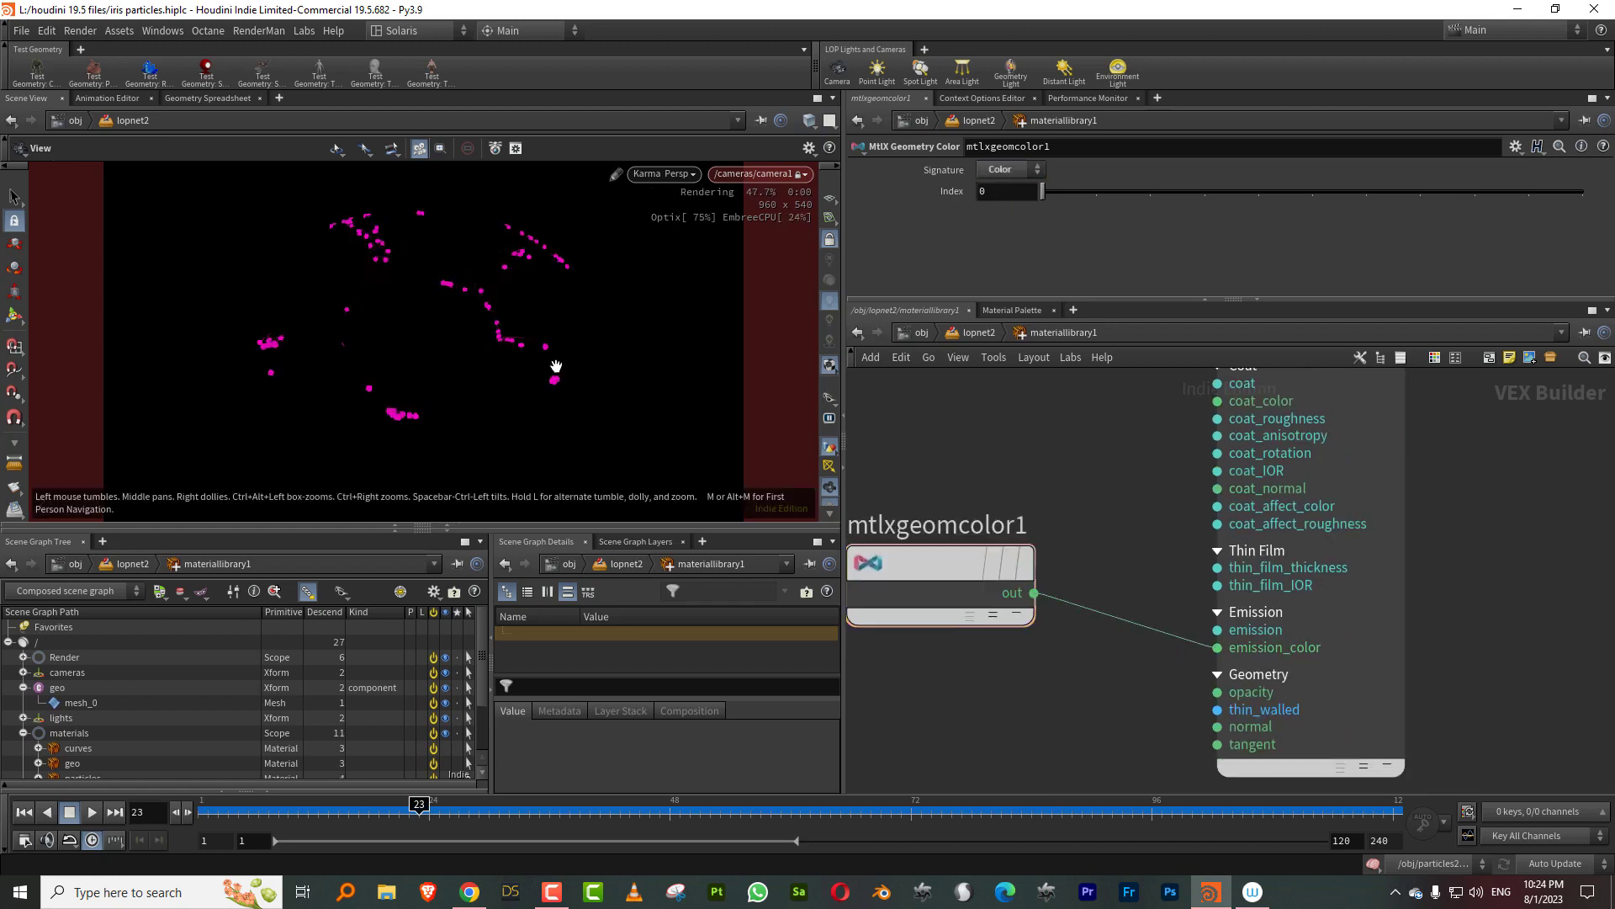
scroll(1104, 522, down, 3)
middle_drag(1087, 519, 1209, 521)
drag(1157, 534, 1068, 456)
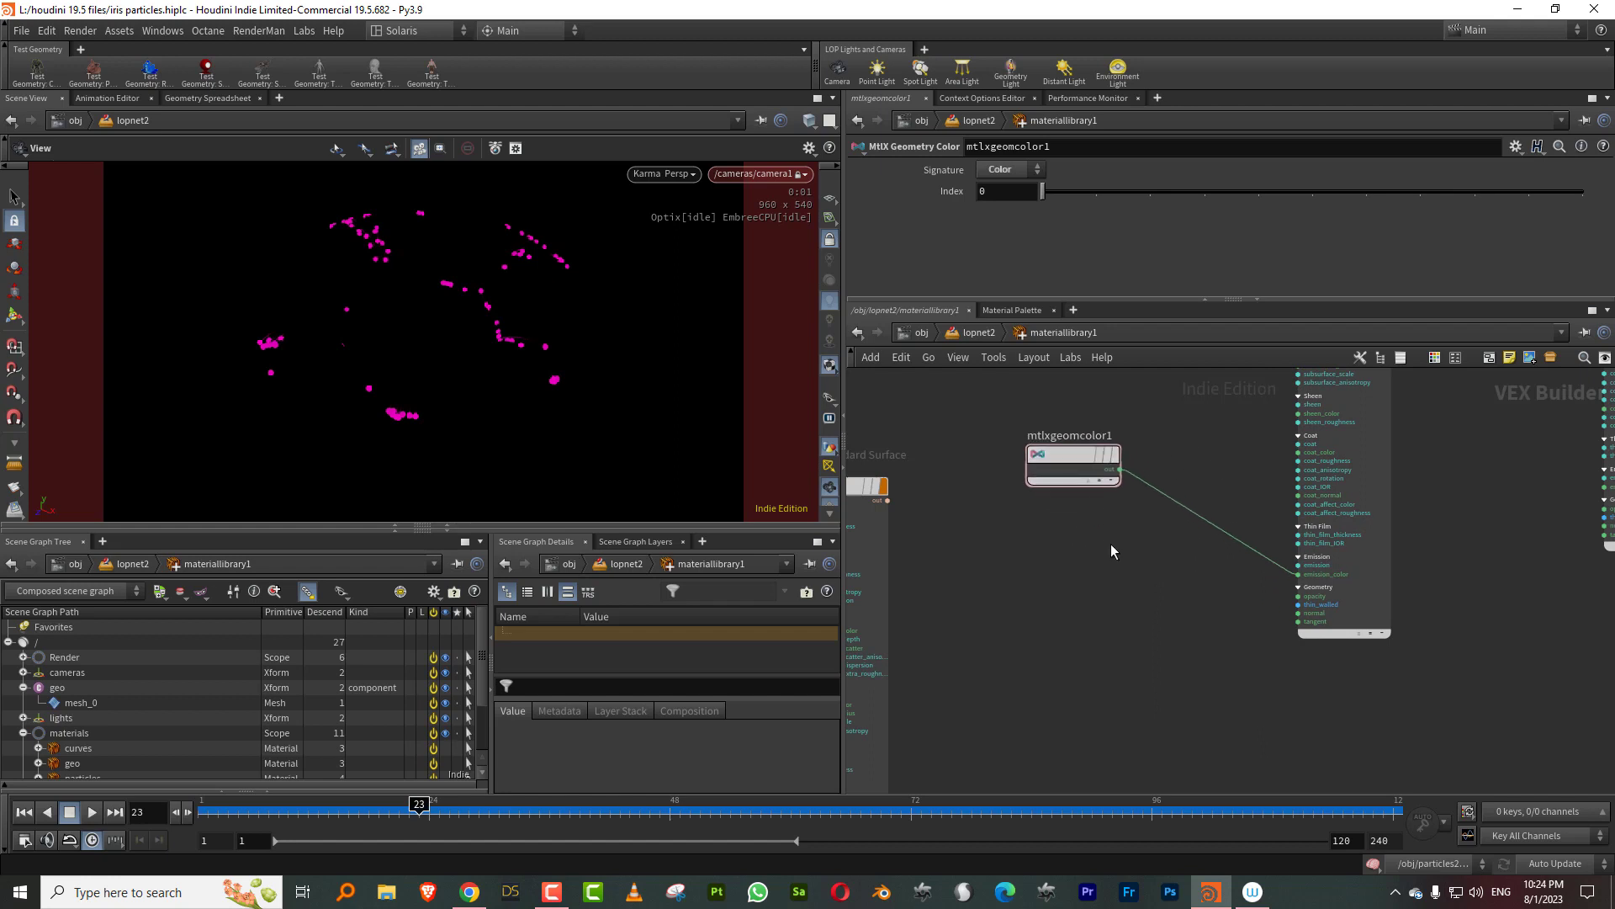
Step: Add an MtlX Geometry Property Value node below mtlxgeomcolor1 and set its Geomprop to newage
scroll(1114, 546, up, 3)
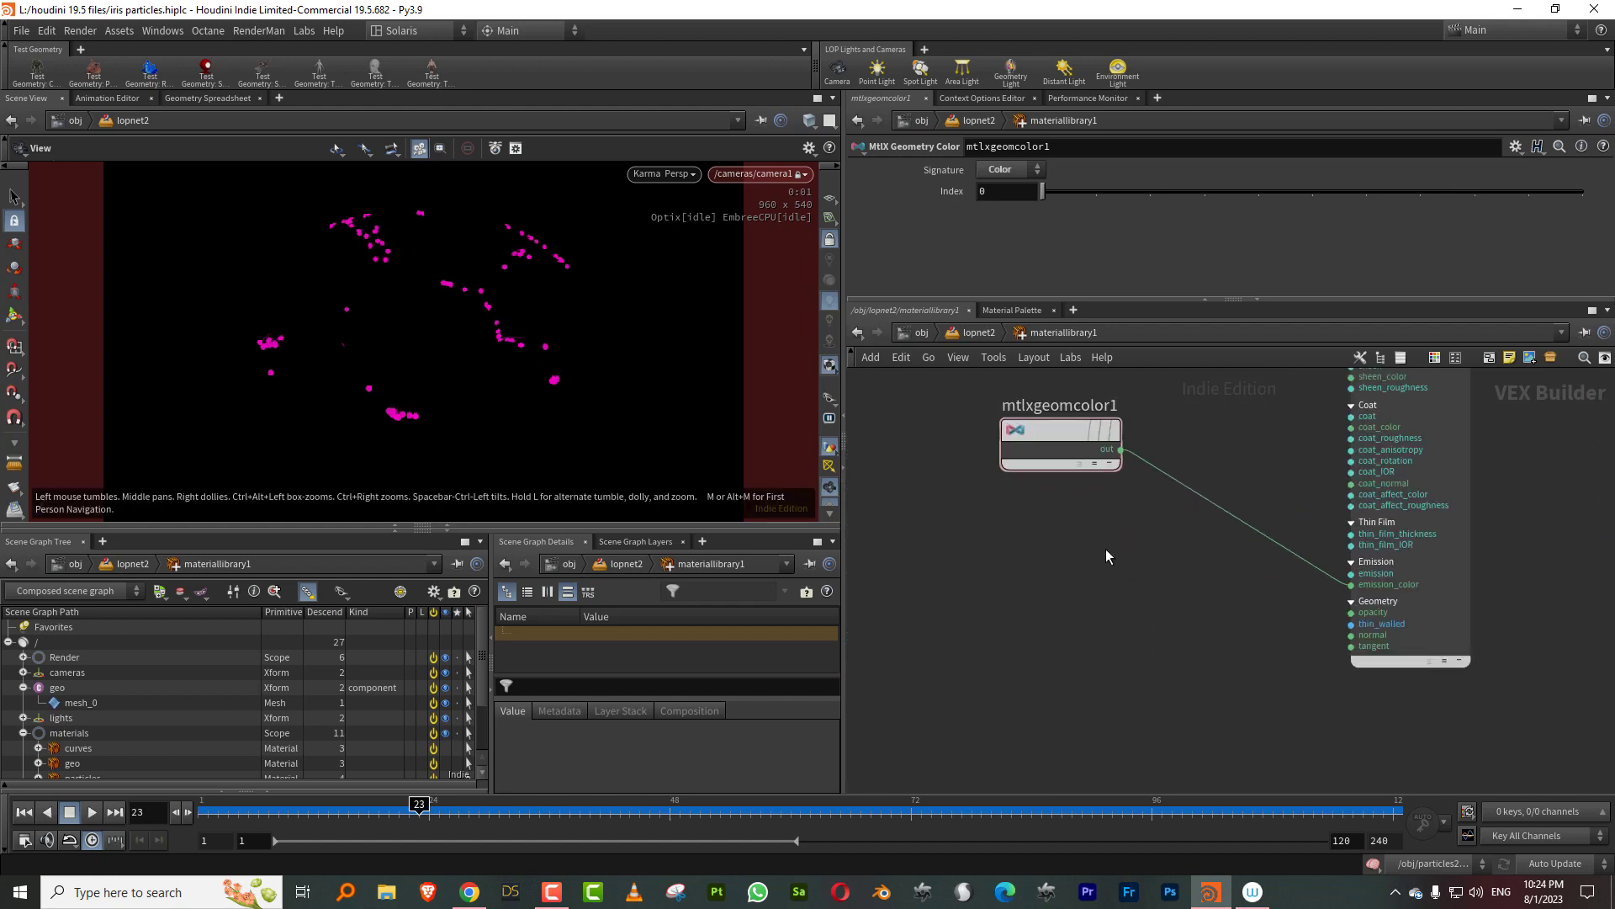
key(Tab)
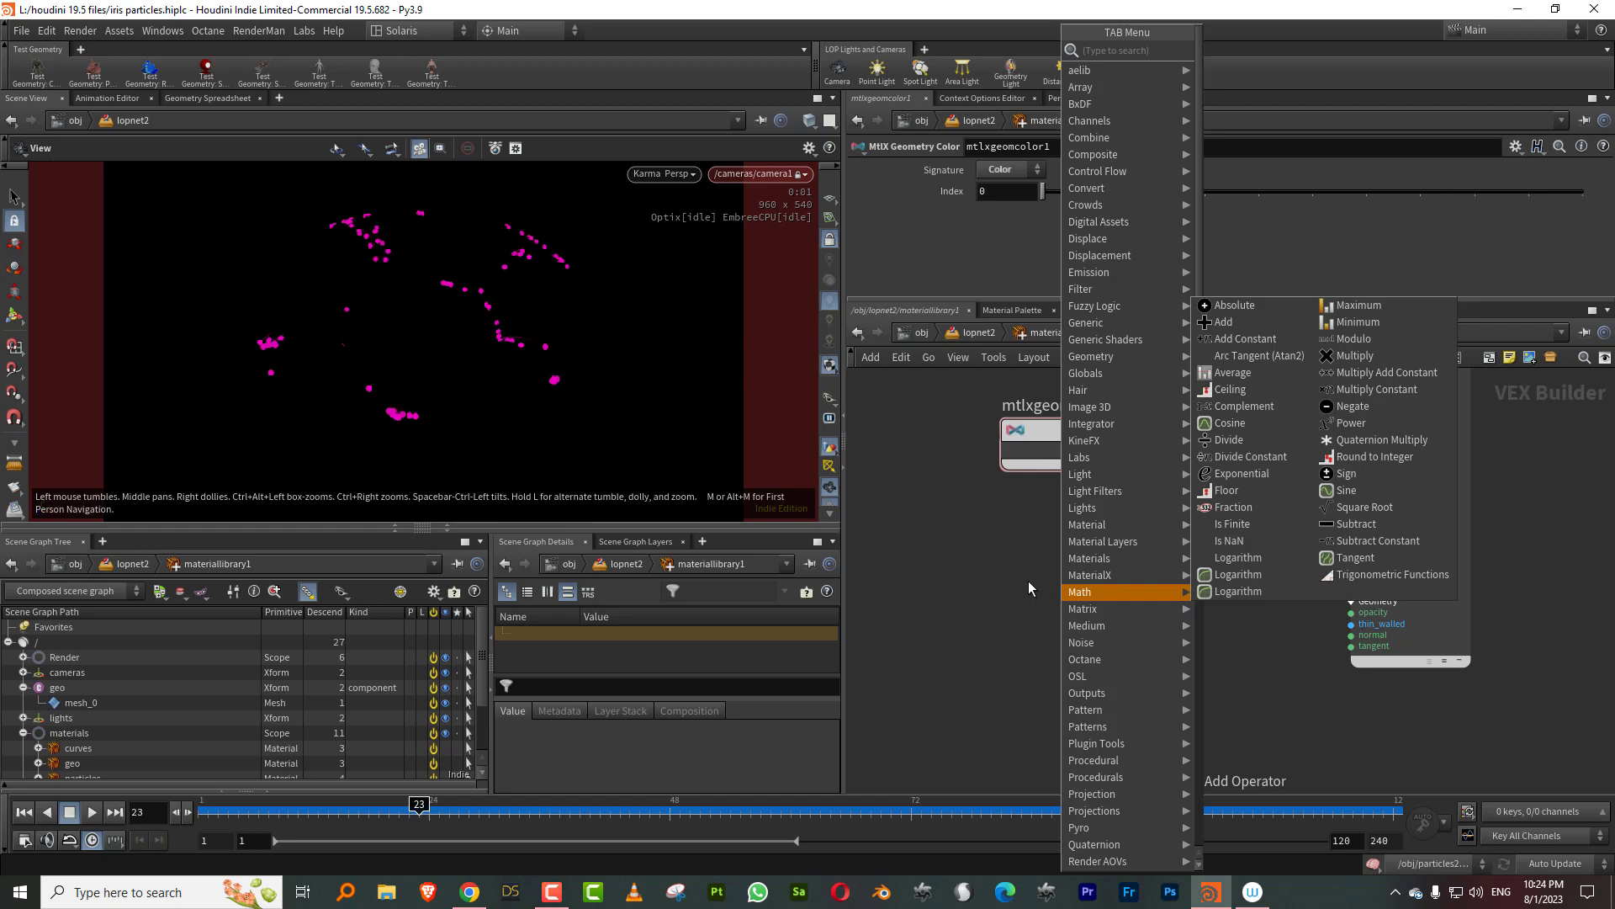
mouse_move(1119, 572)
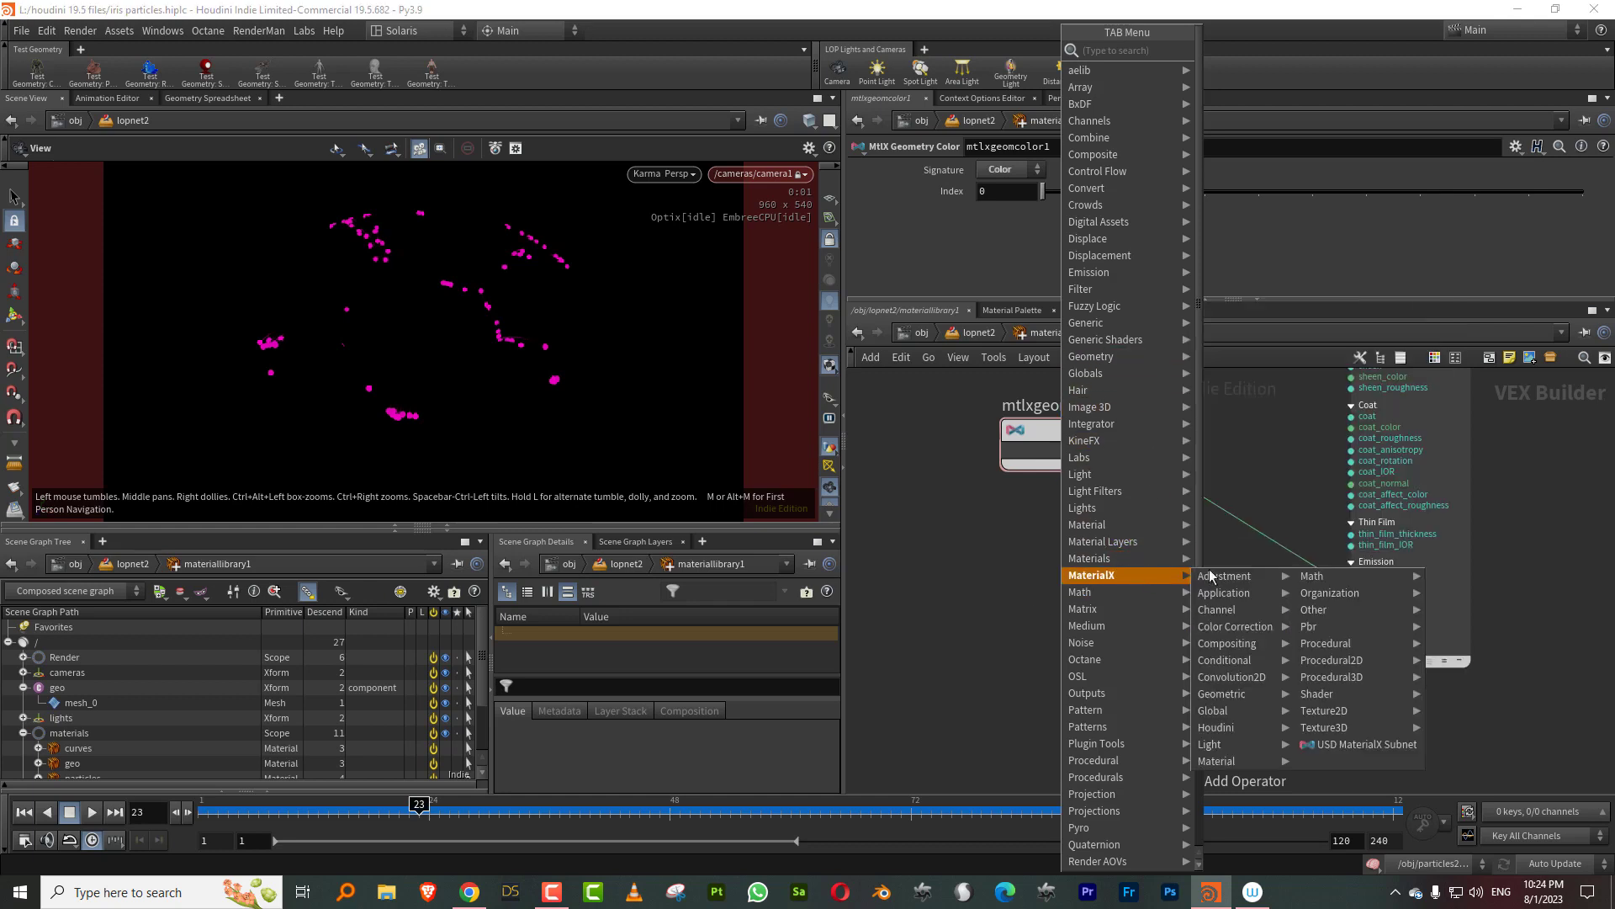
mouse_move(1249, 695)
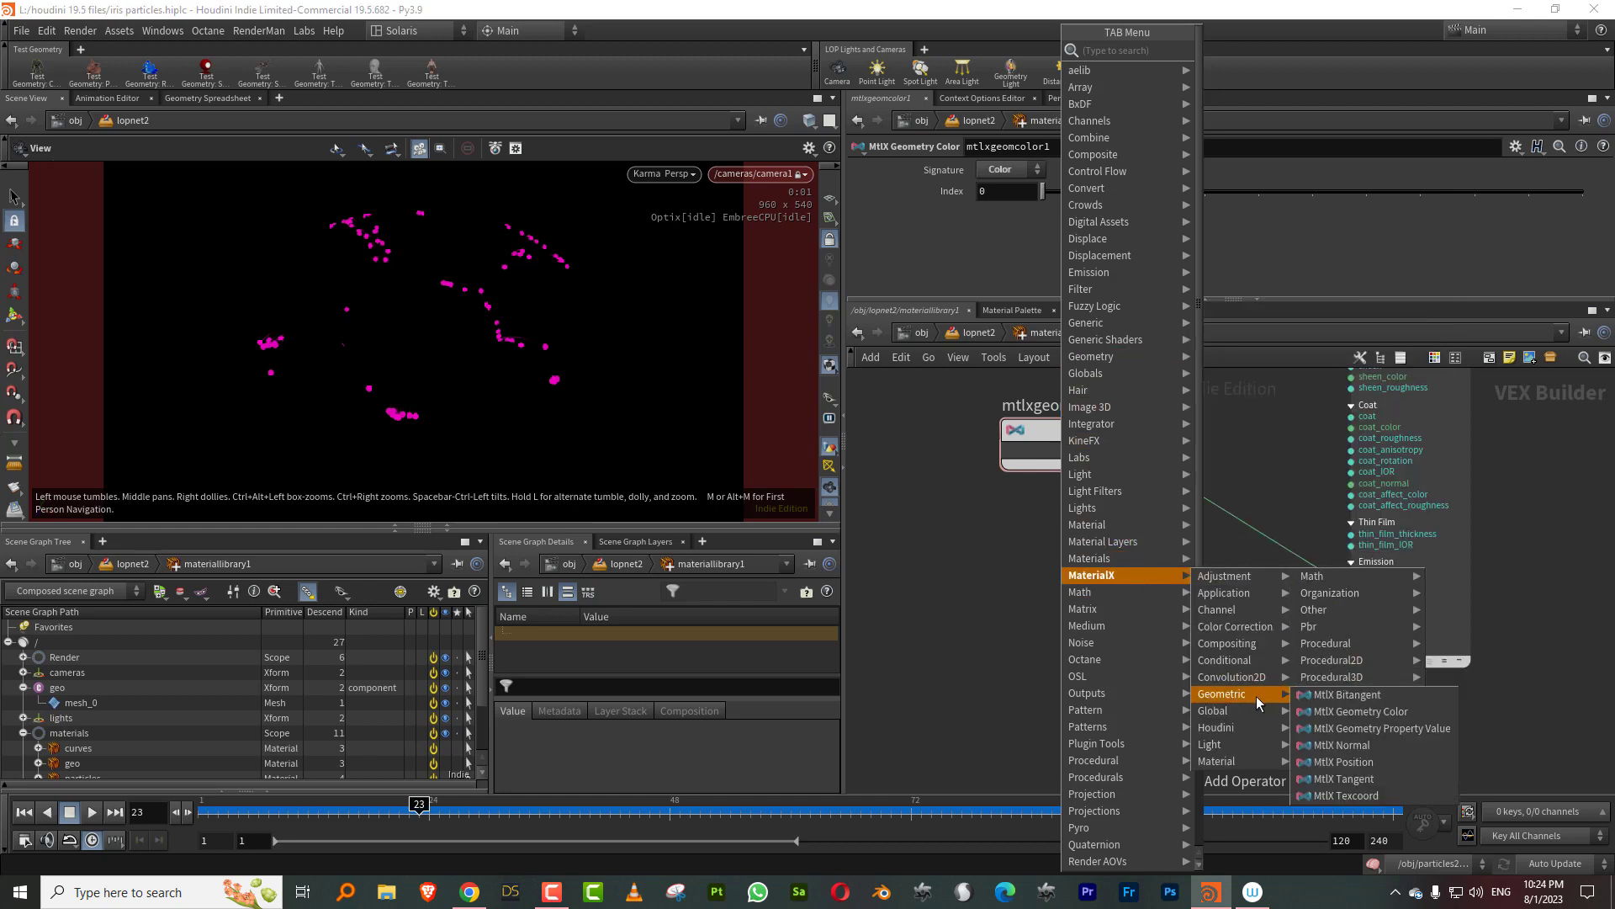
click(1400, 727)
click(998, 612)
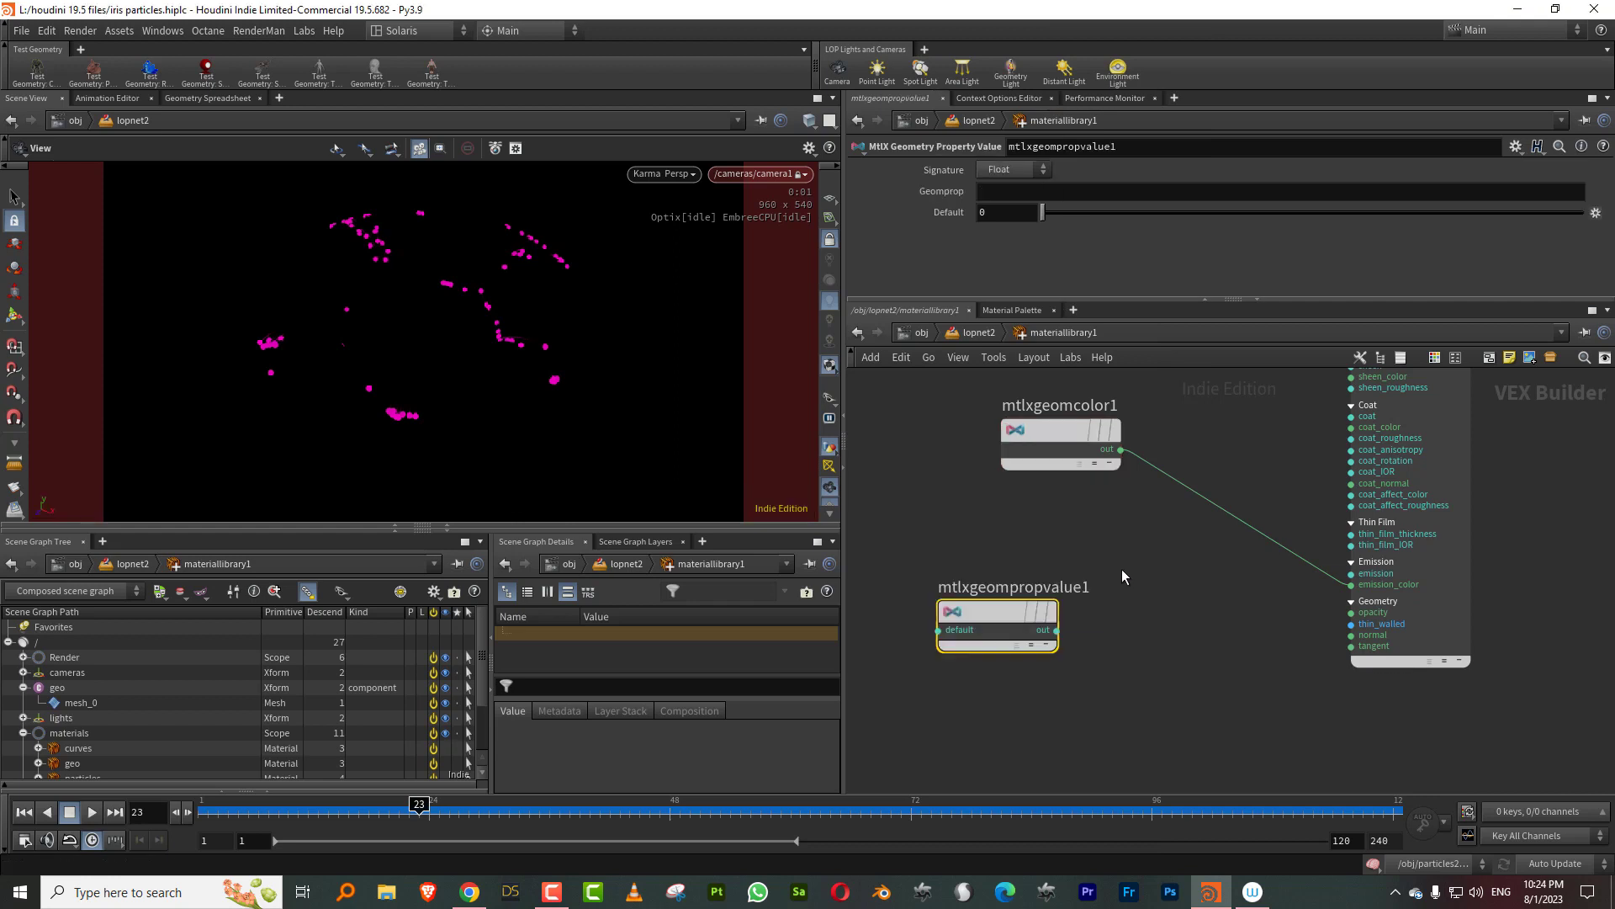
click(1048, 193)
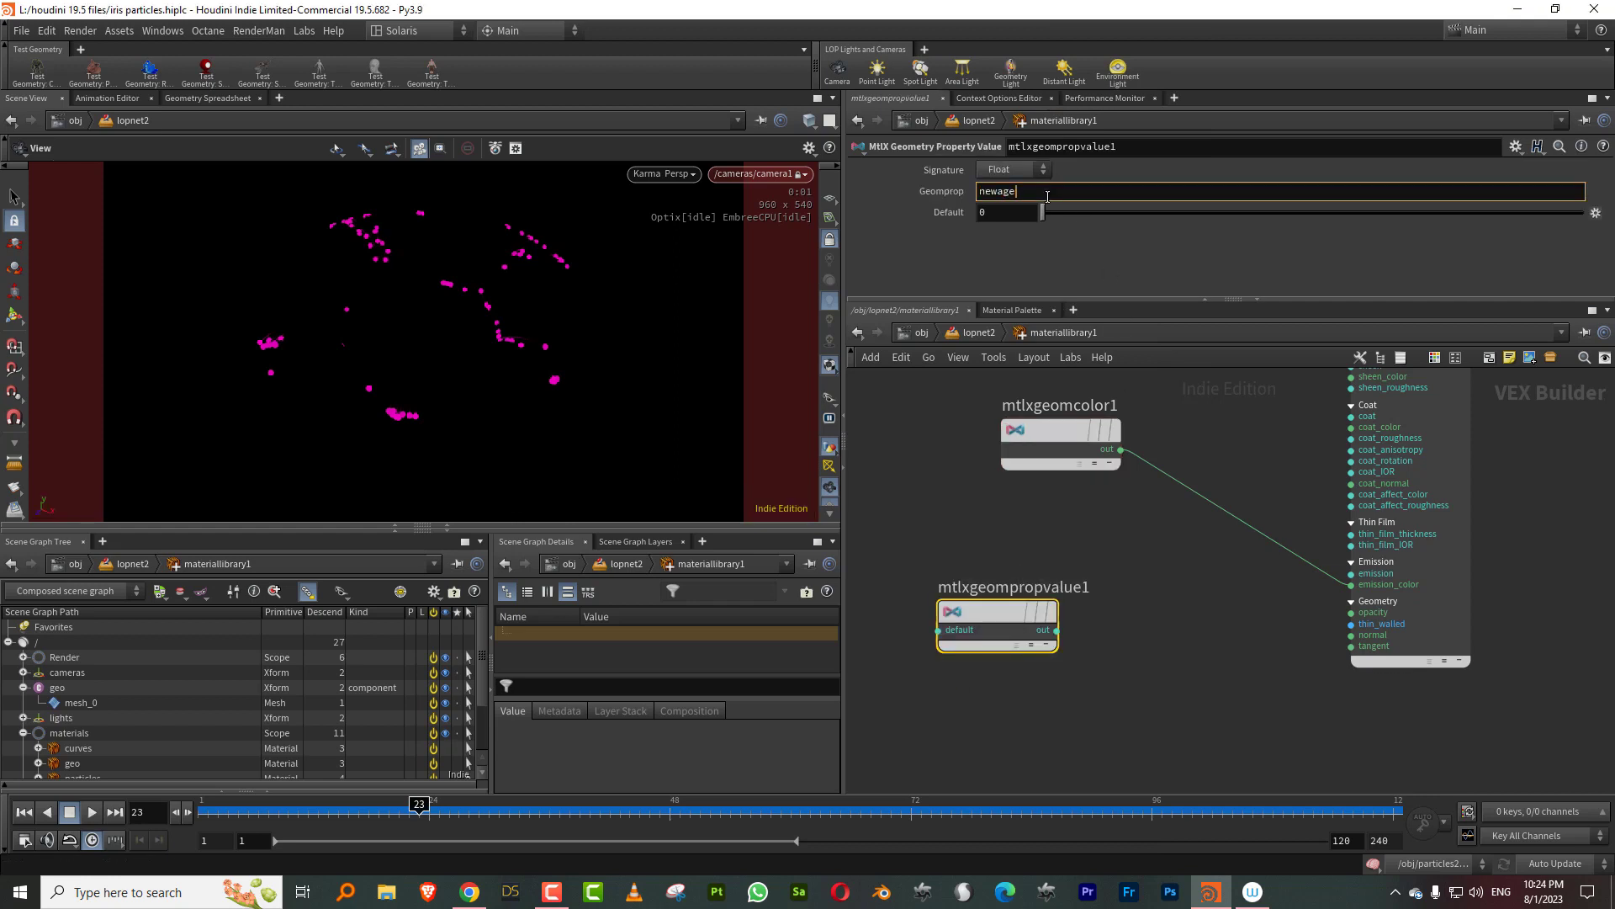
key(Return)
Step: Add an MtlX Color Ramp, feed it from mtlxgeompropvalue1, and connect its output to emission_color in place of mtlxgeomcolor1
key(Tab)
mouse_move(1237, 608)
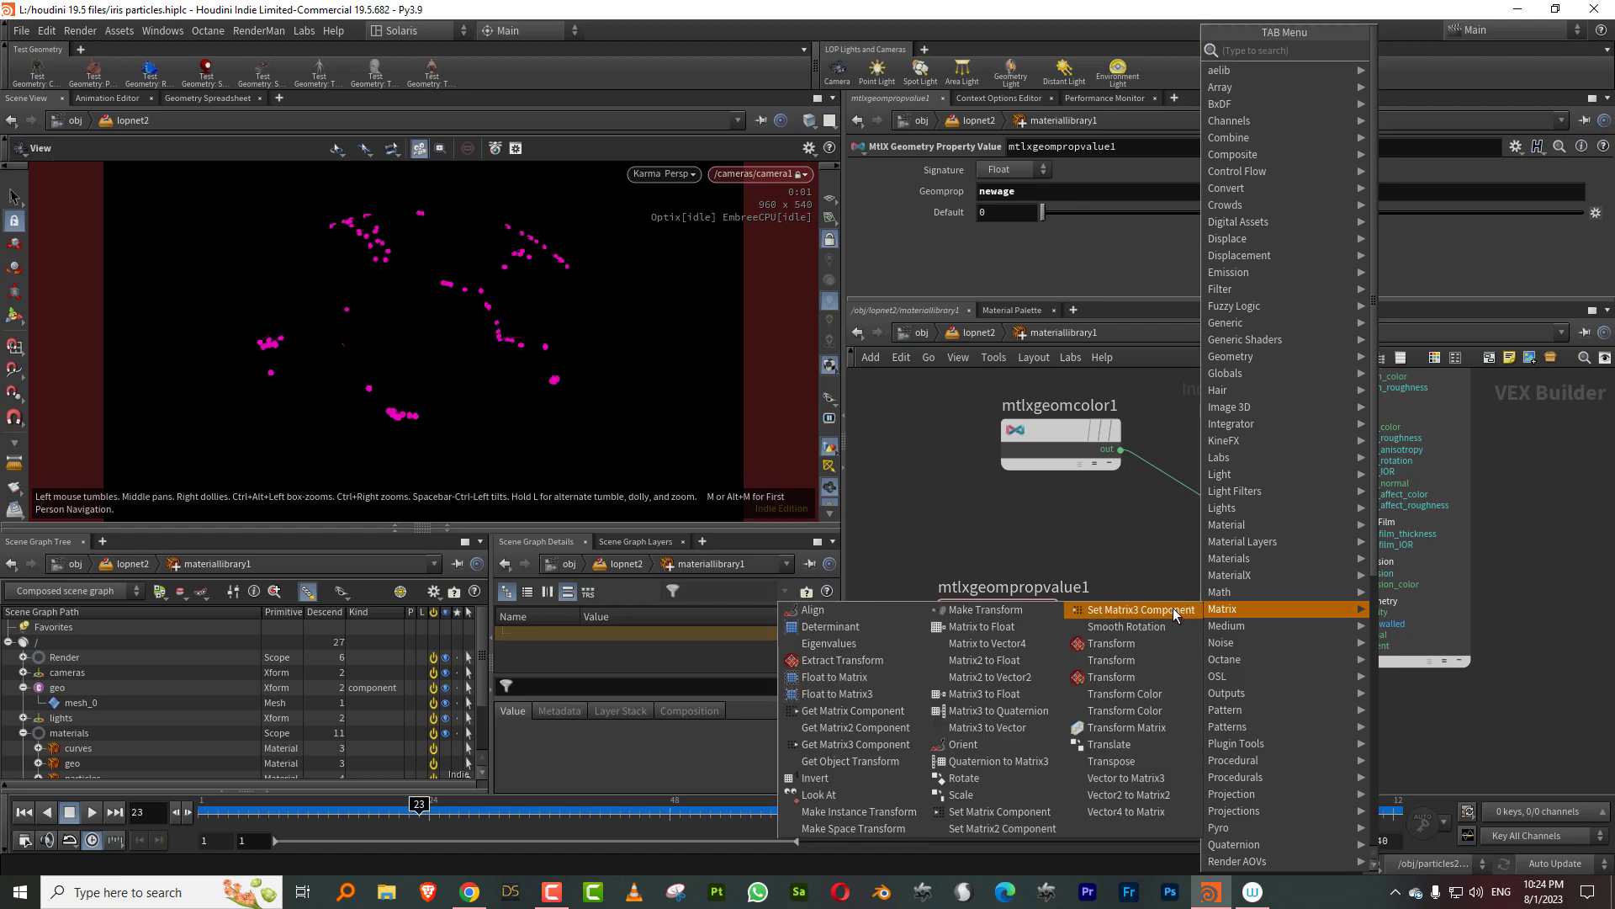
text(ramp)
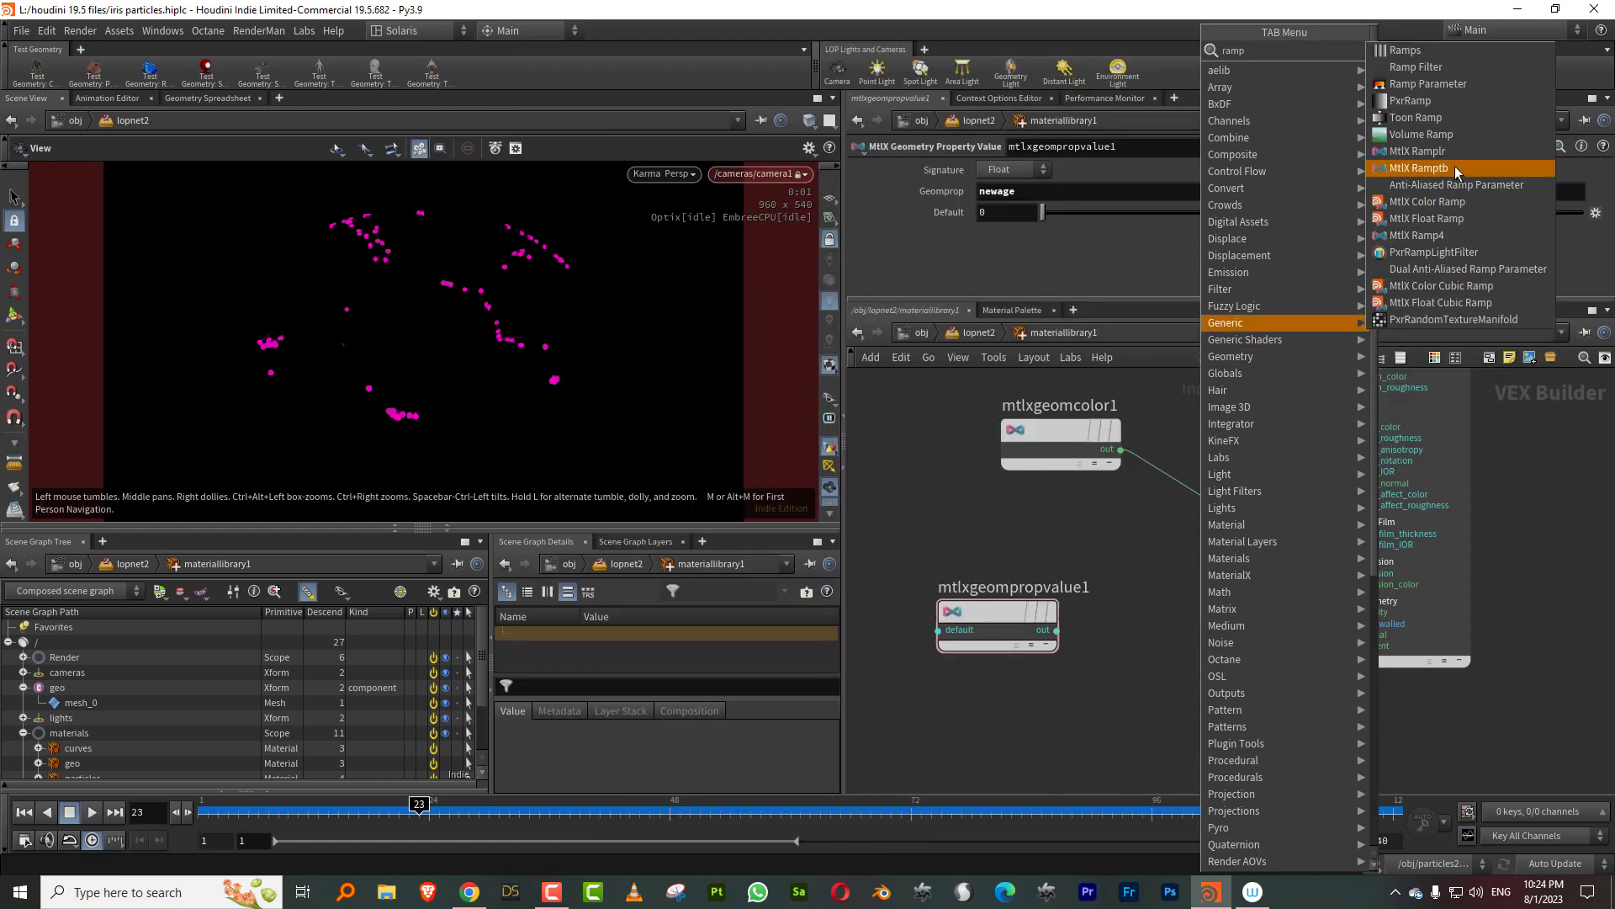
click(1442, 202)
click(1165, 612)
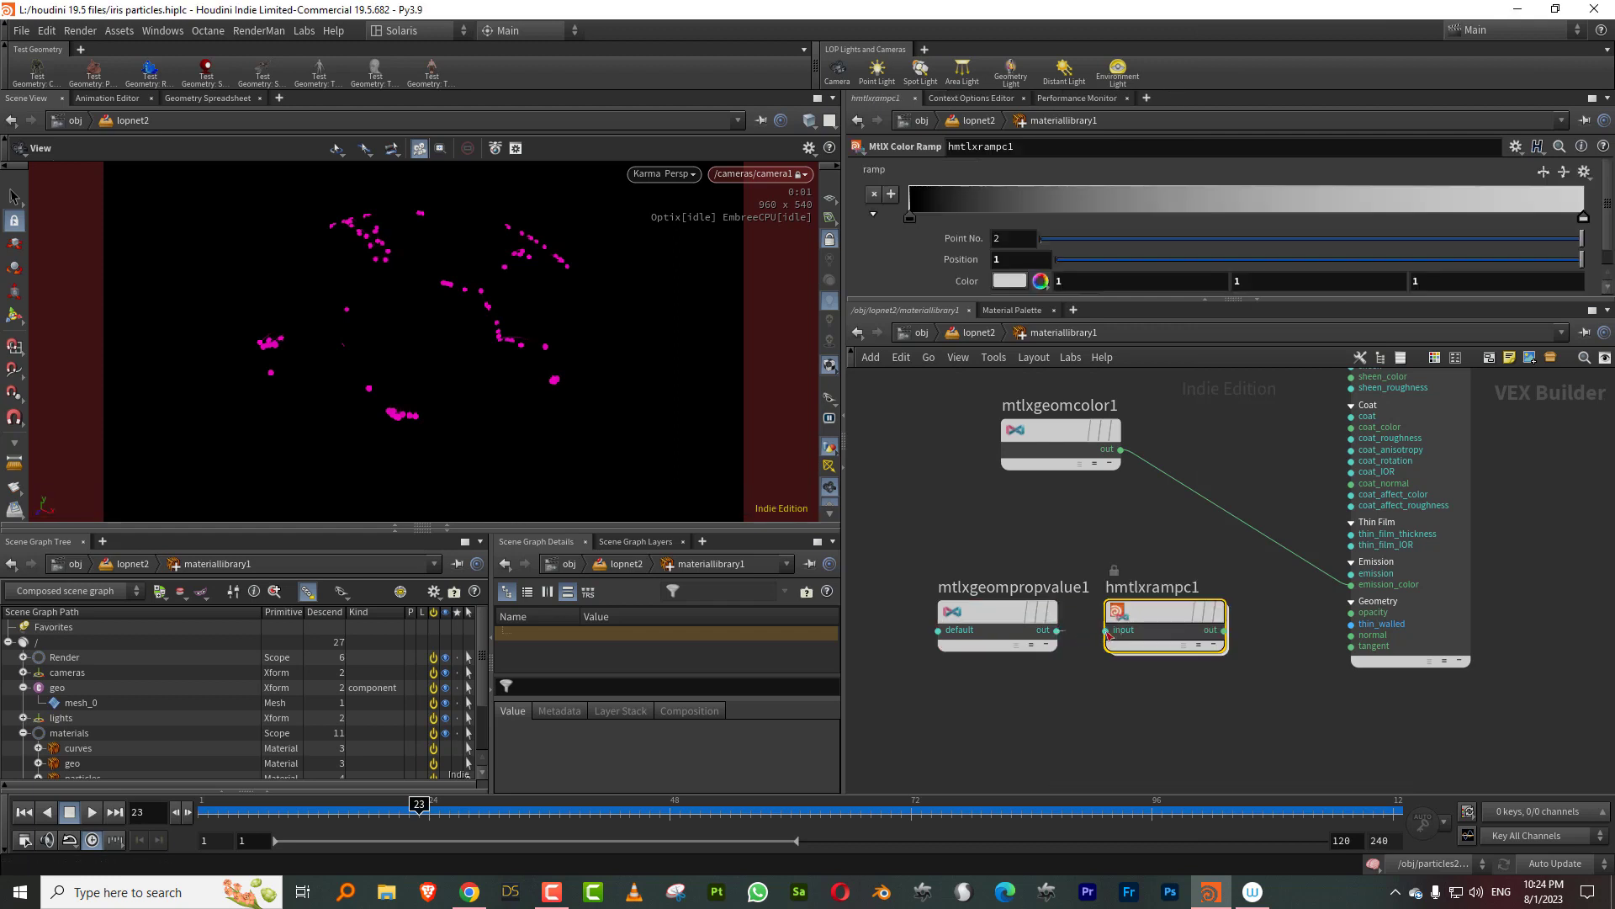
click(1224, 630)
click(1352, 573)
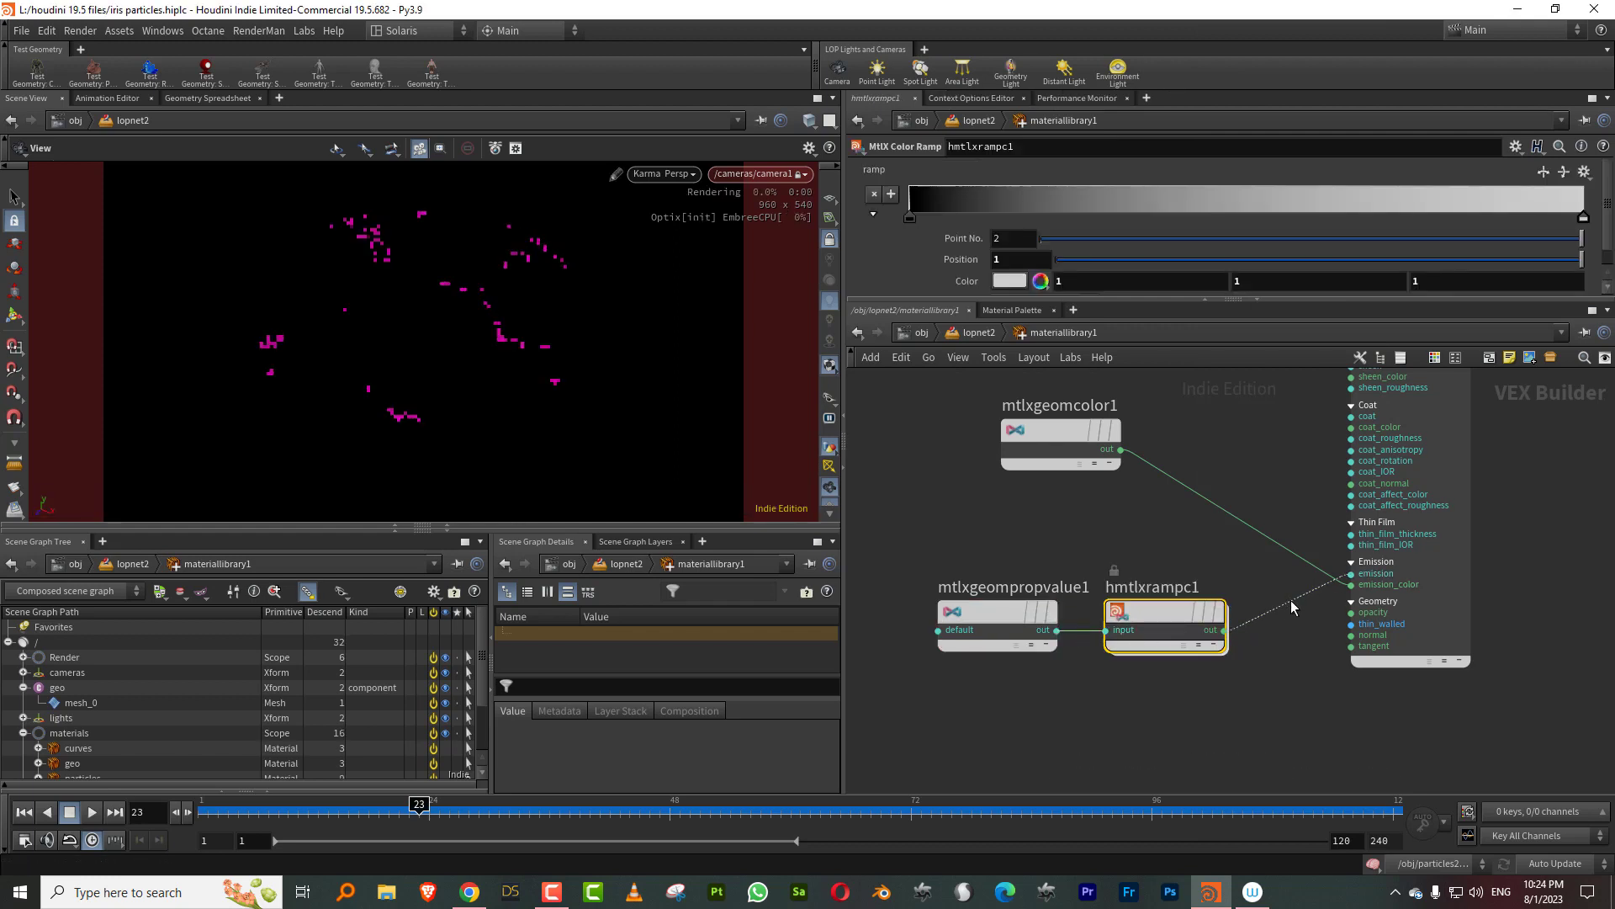
click(1303, 620)
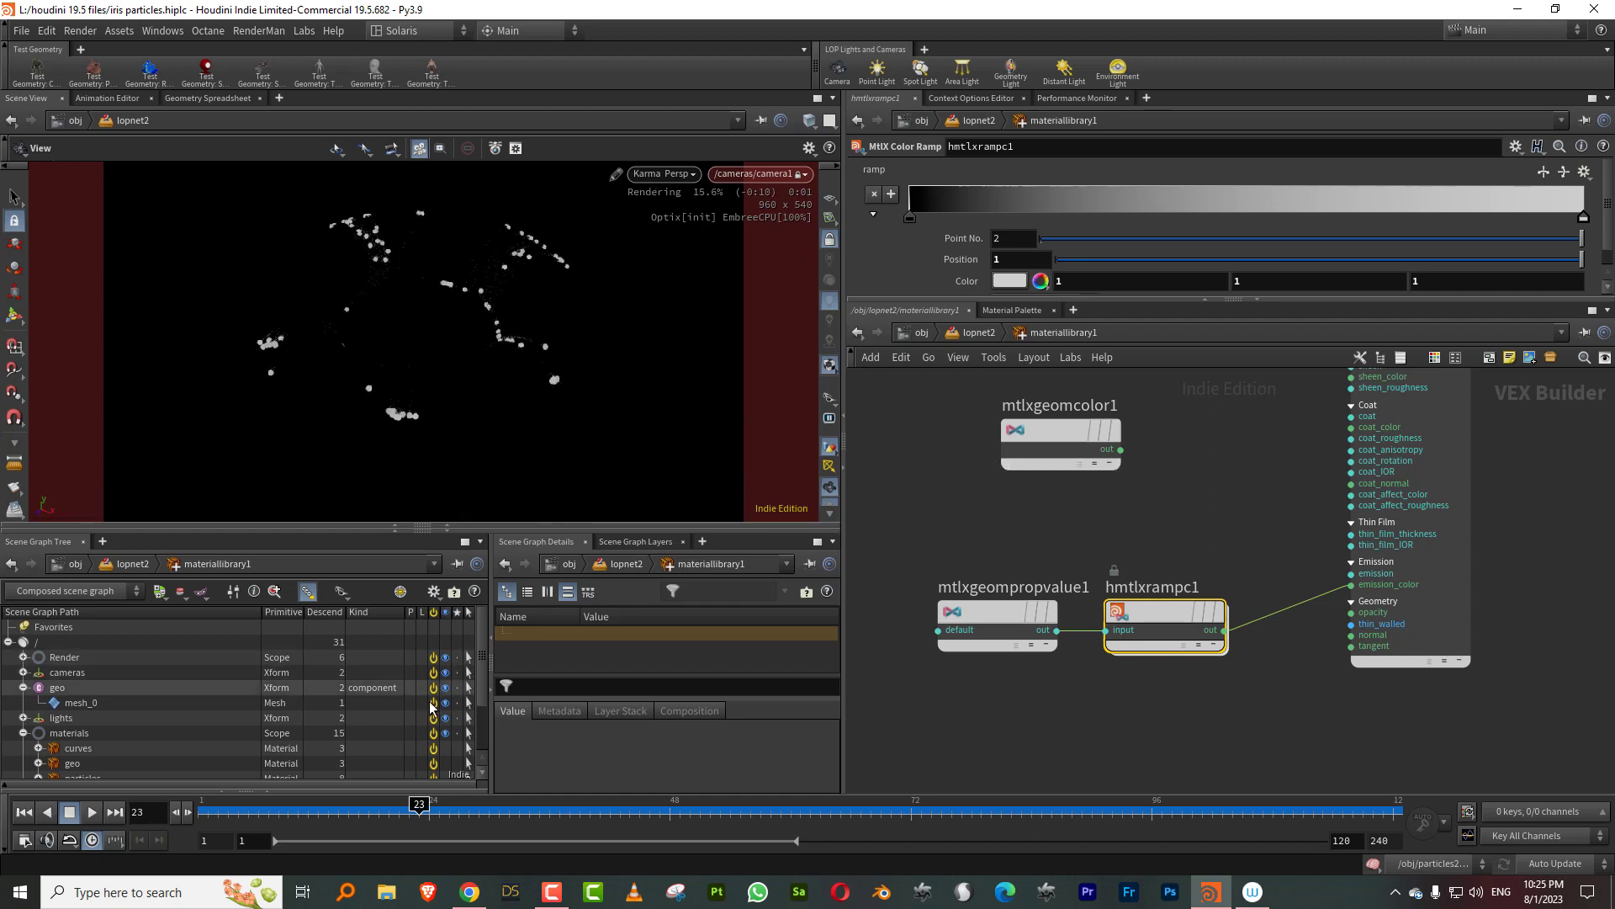
Step: Set the color ramp's first point to magenta (0.797409, 0.026564, 0.916)
double_click(911, 221)
click(732, 229)
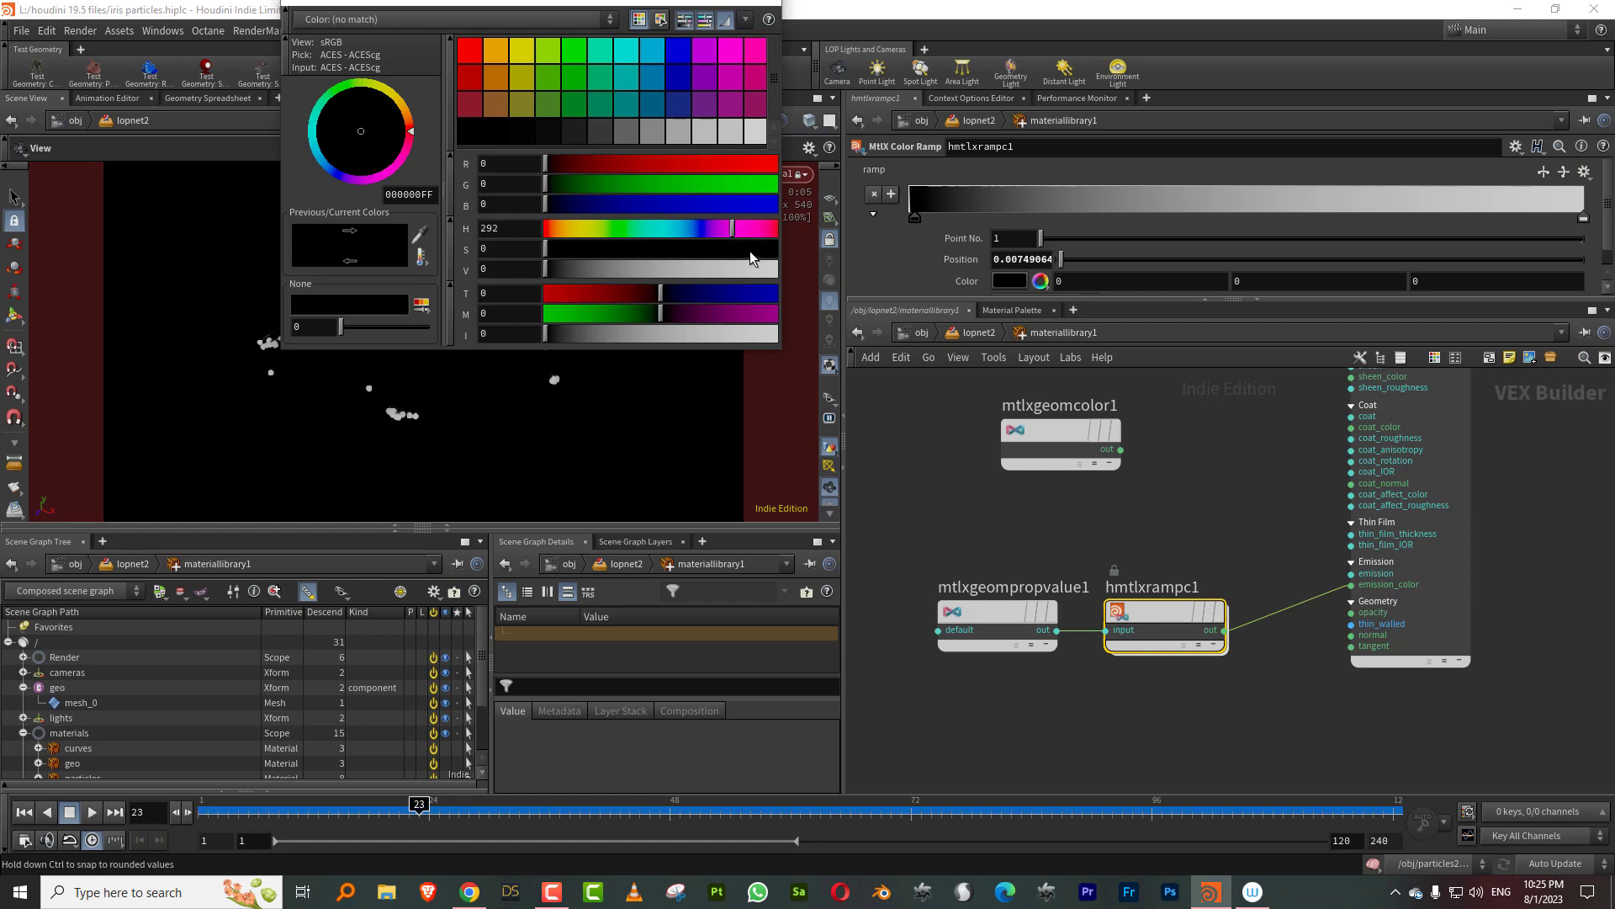
click(756, 269)
click(769, 249)
click(781, 17)
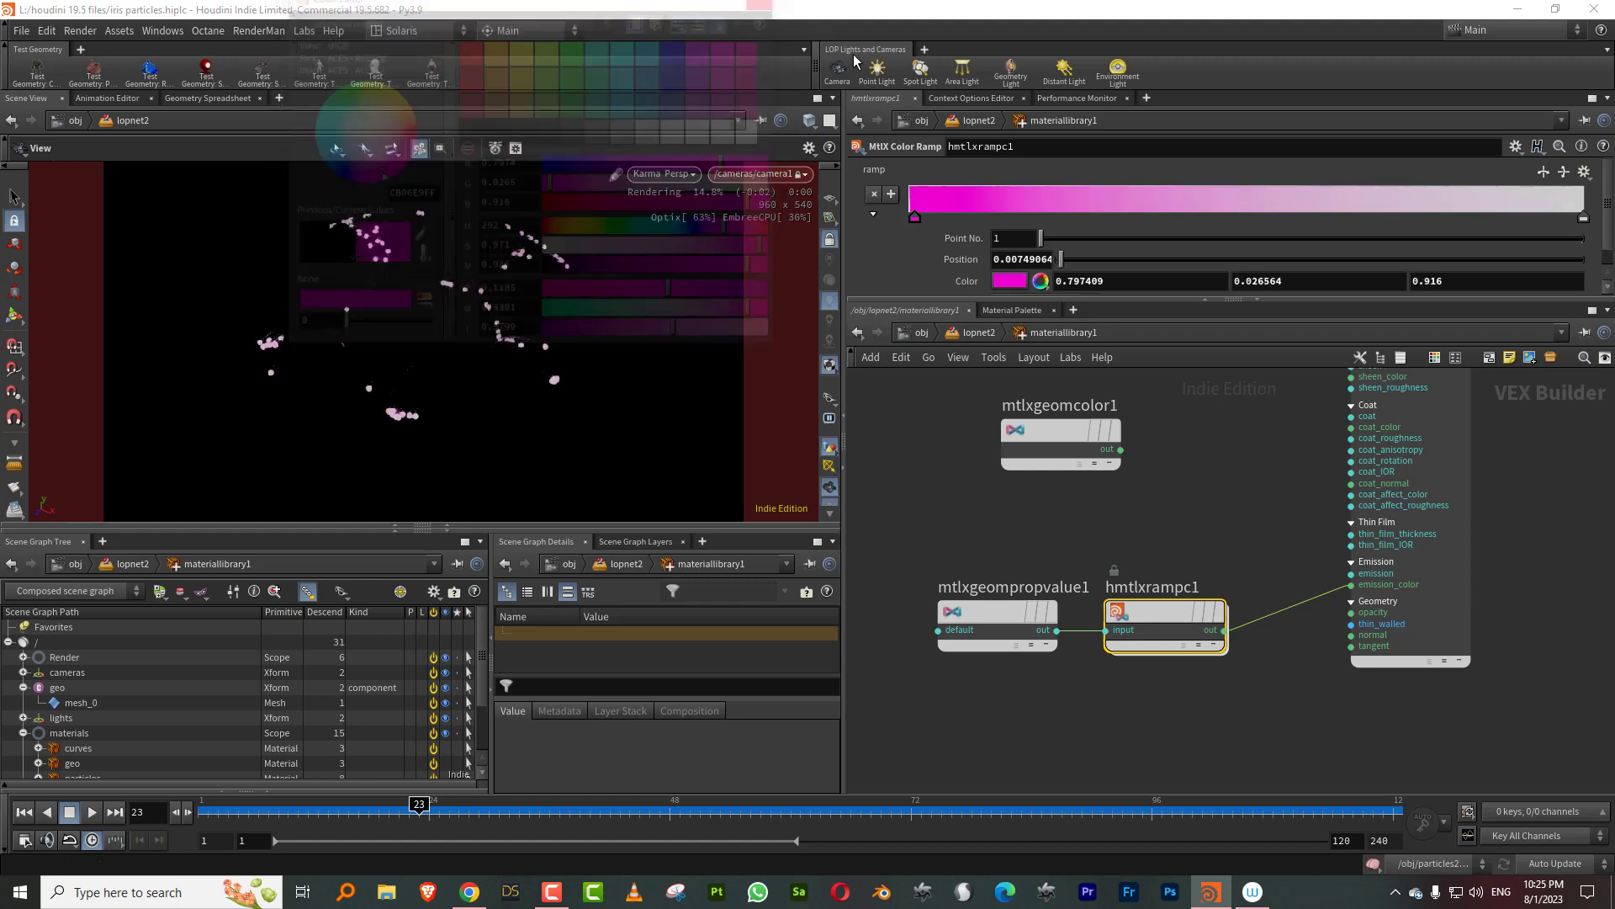
Step: Set the color ramp's last point to cyan-blue (0.113, 0.586067, 1) and preview the particles at frame 25
double_click(1584, 221)
click(678, 228)
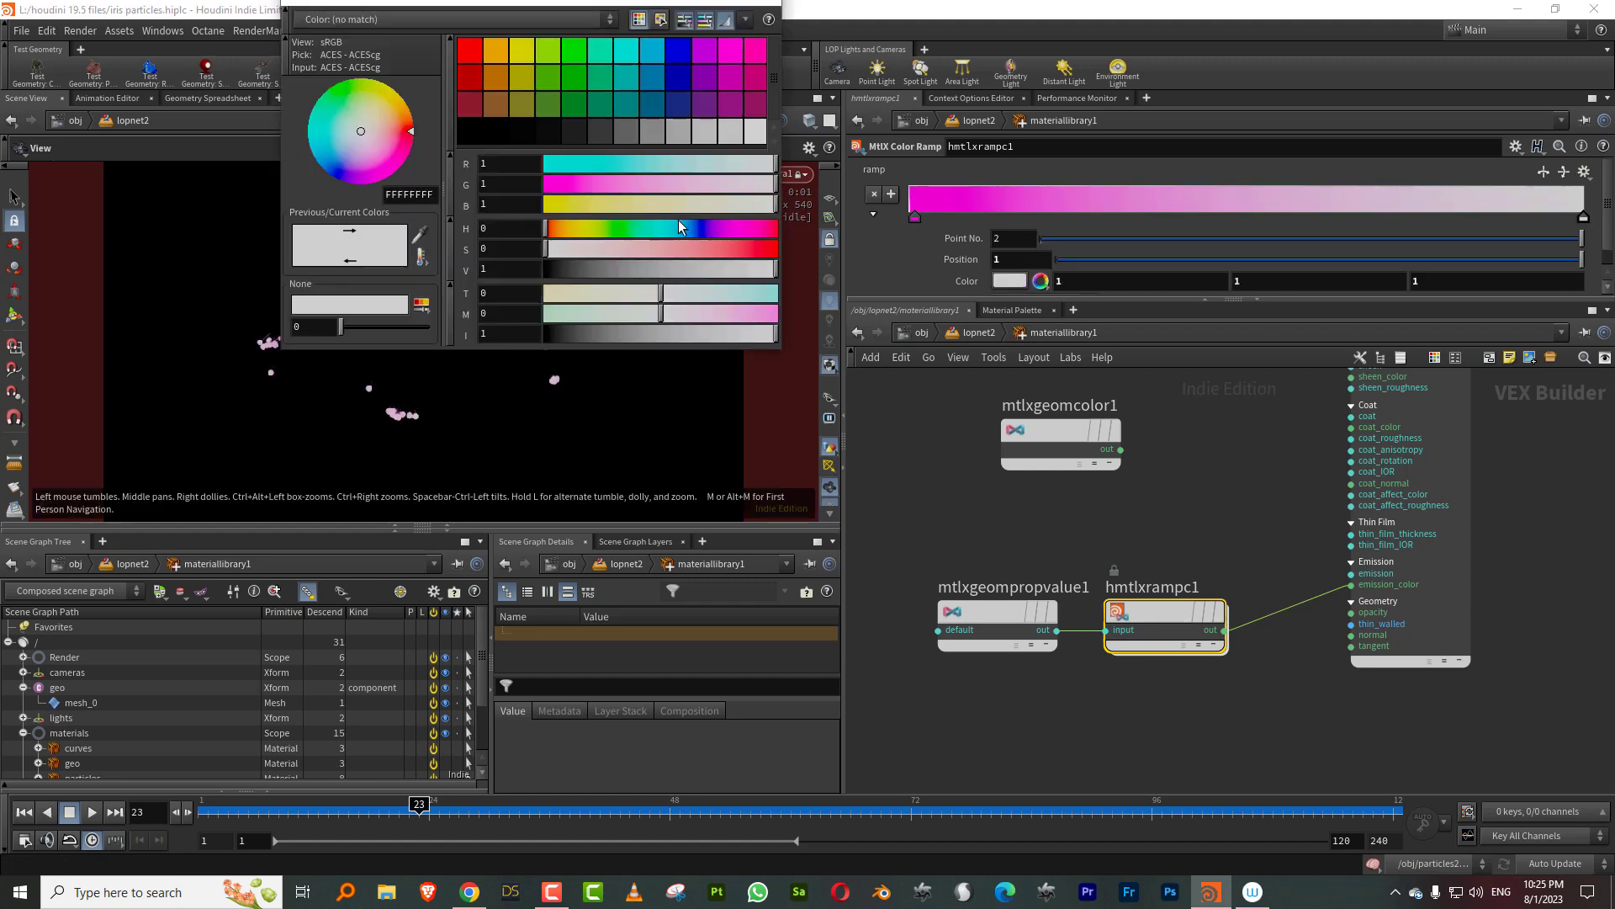
click(751, 249)
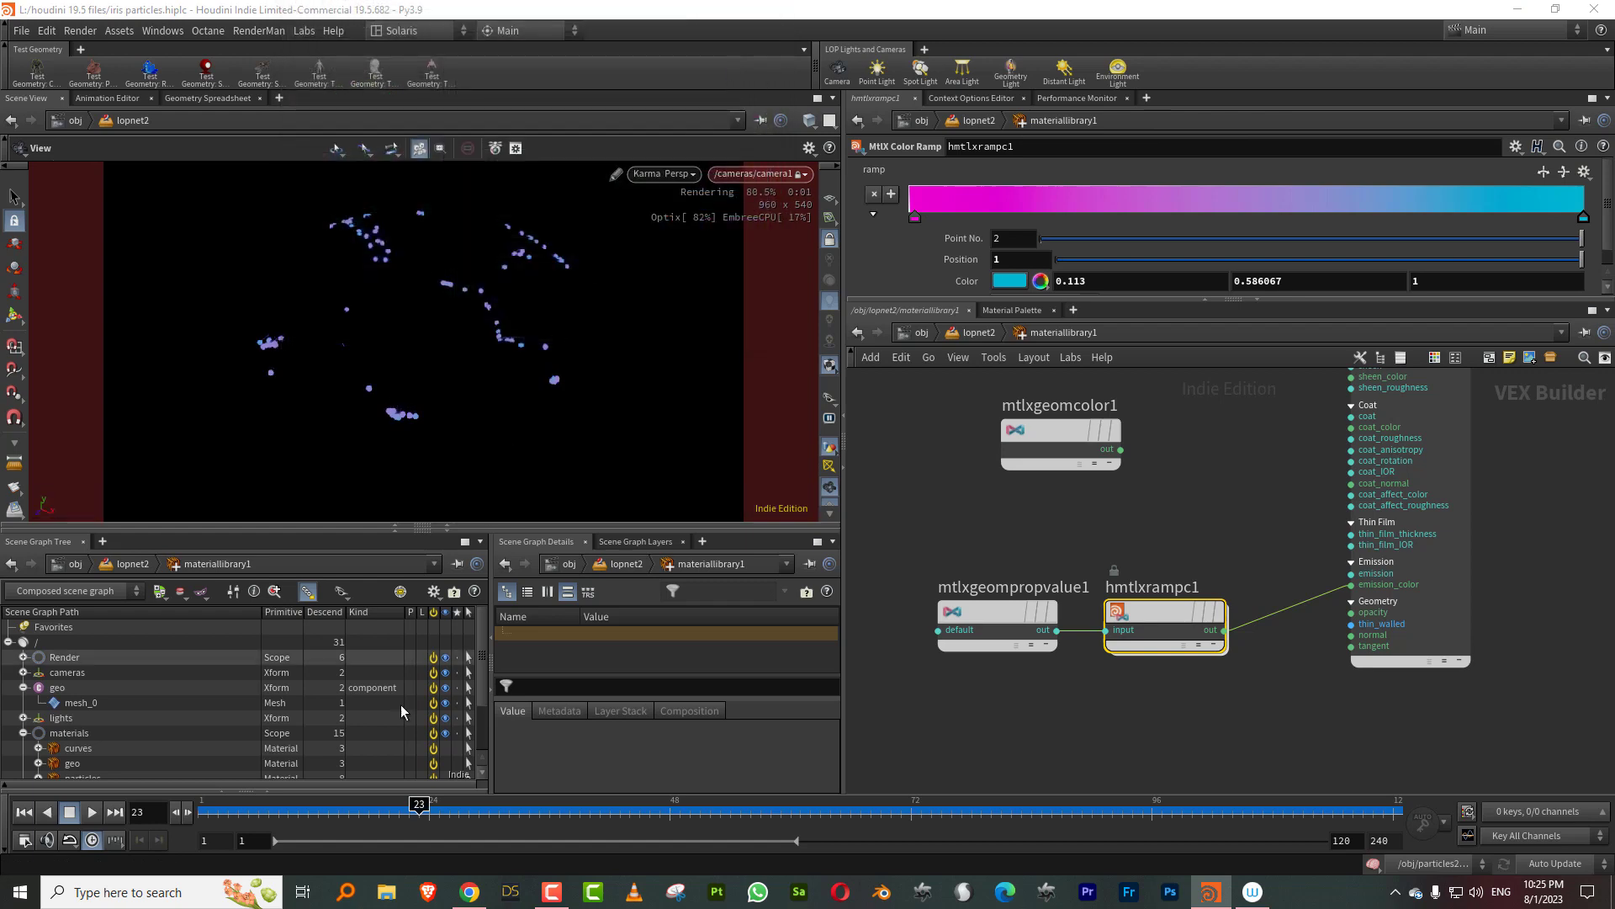
click(209, 812)
drag(209, 814, 438, 821)
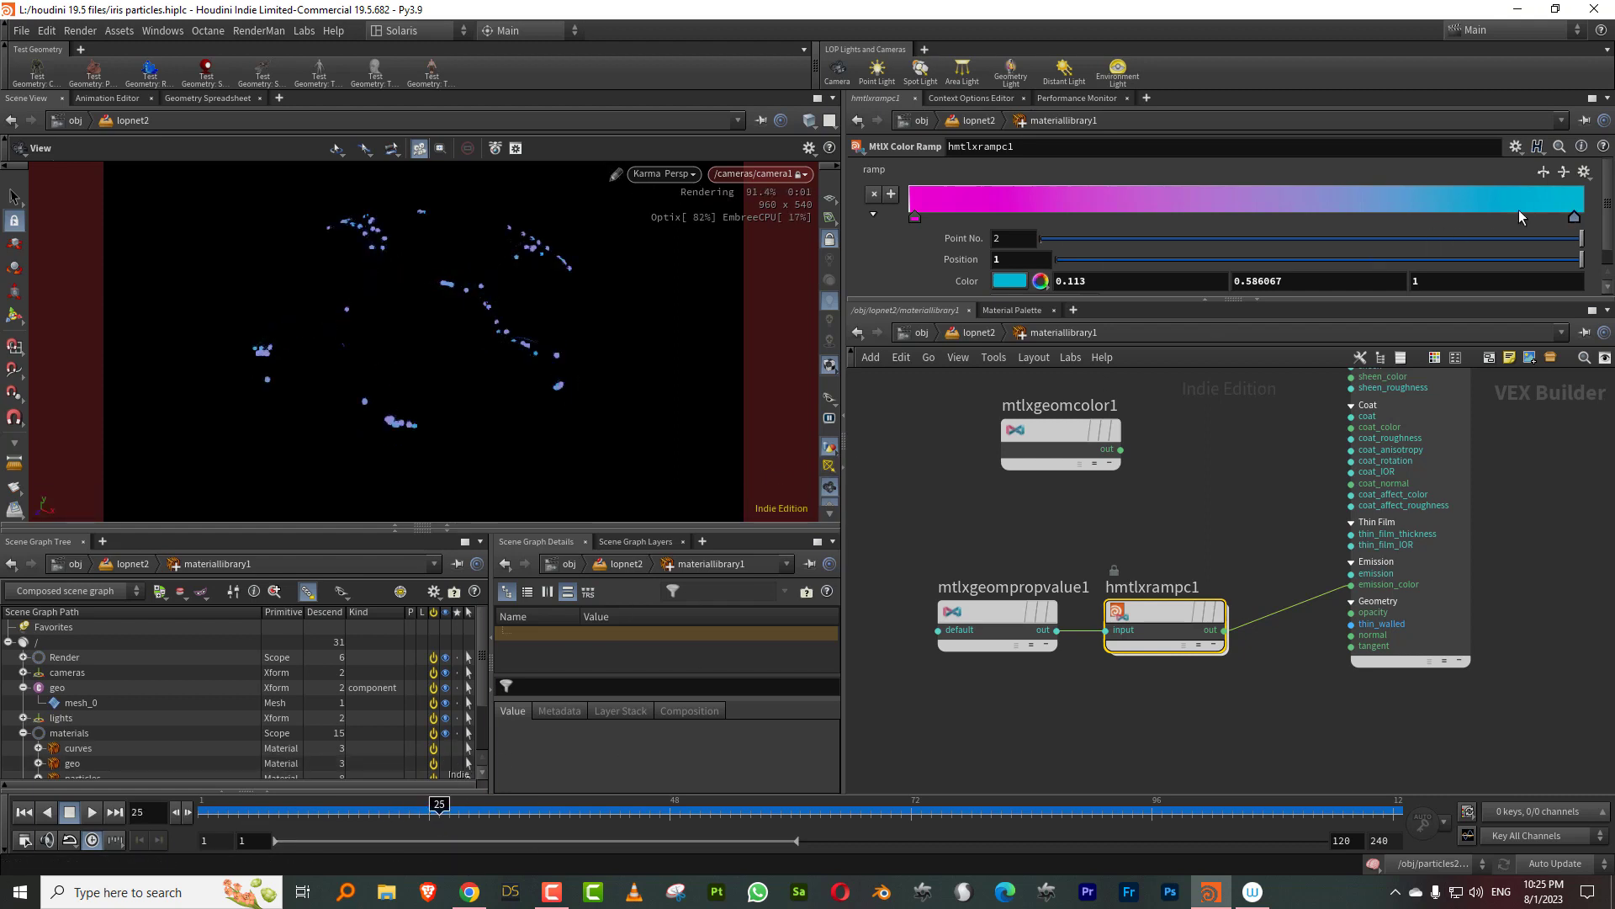
Step: Narrow the ramp's transition by moving the blue point inward and the magenta point to 0.372035, and check the render at frame 30
drag(1520, 217, 1306, 202)
drag(915, 217, 1161, 220)
drag(251, 814, 441, 840)
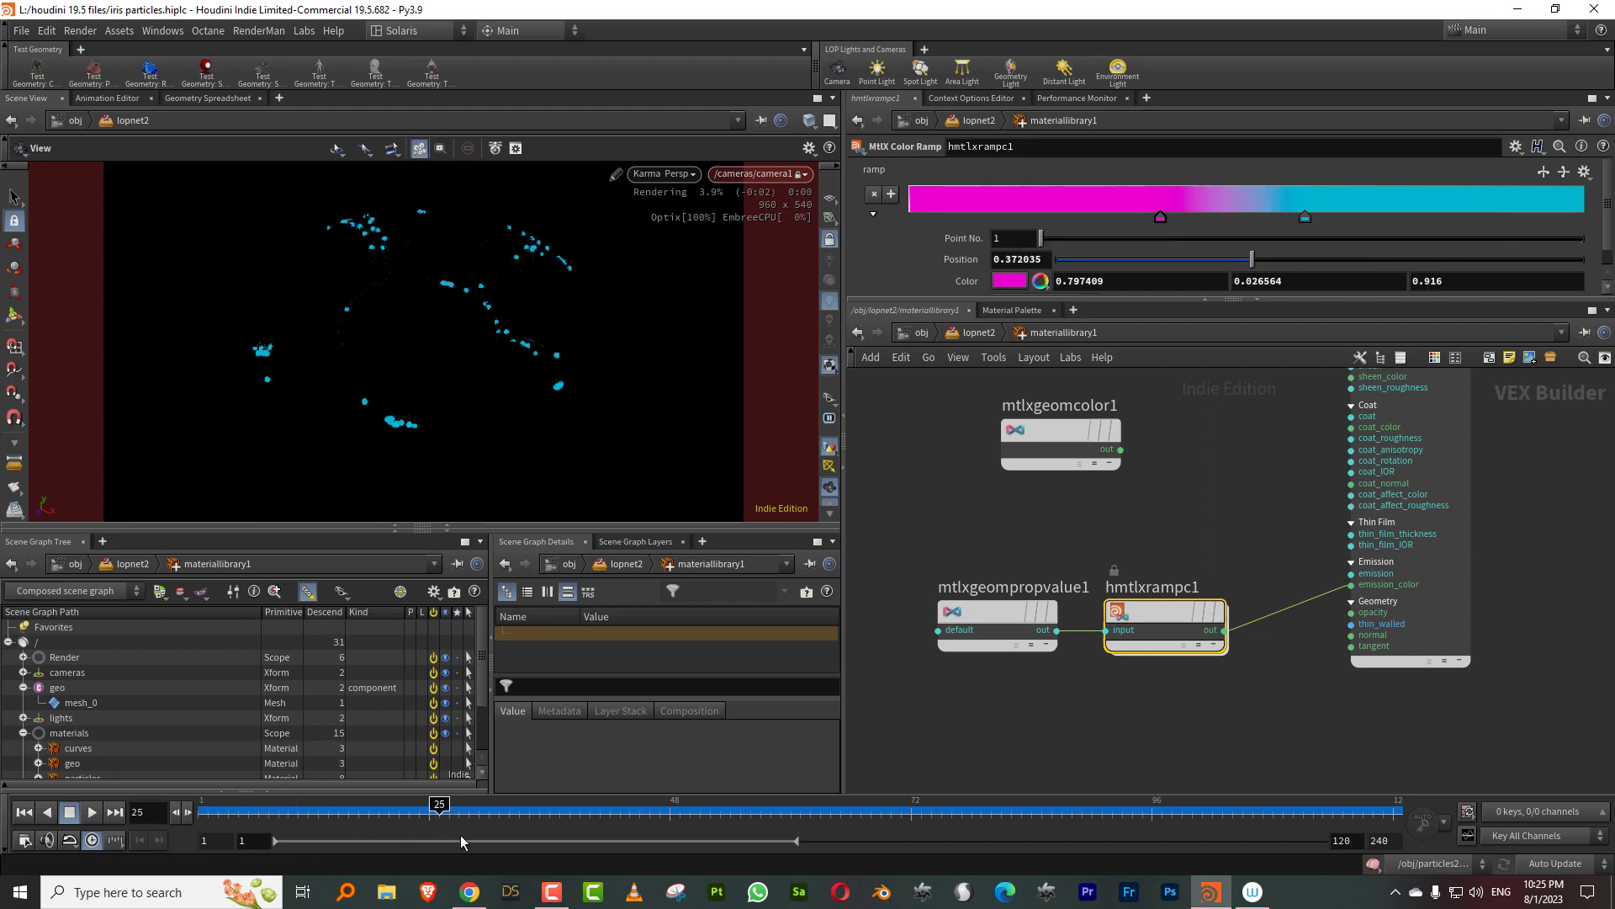
drag(587, 819, 484, 814)
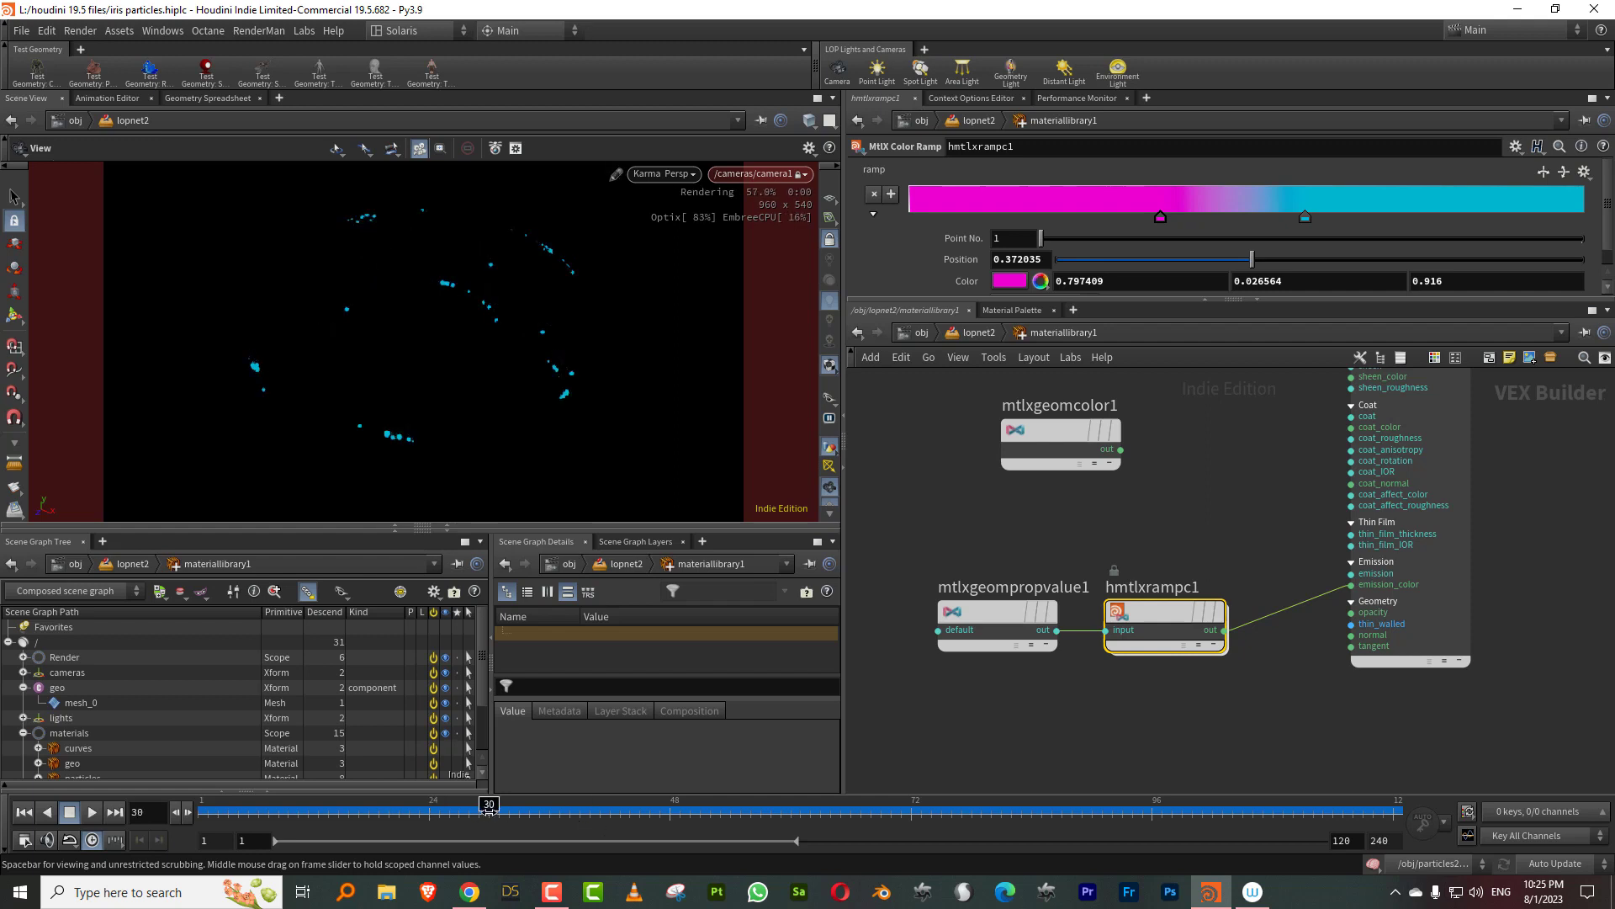
Step: Move the color ramp node above mtlxgeompropvalue1 and bring up the particles surface's geometry opacity parameters
scroll(1204, 525, down, 3)
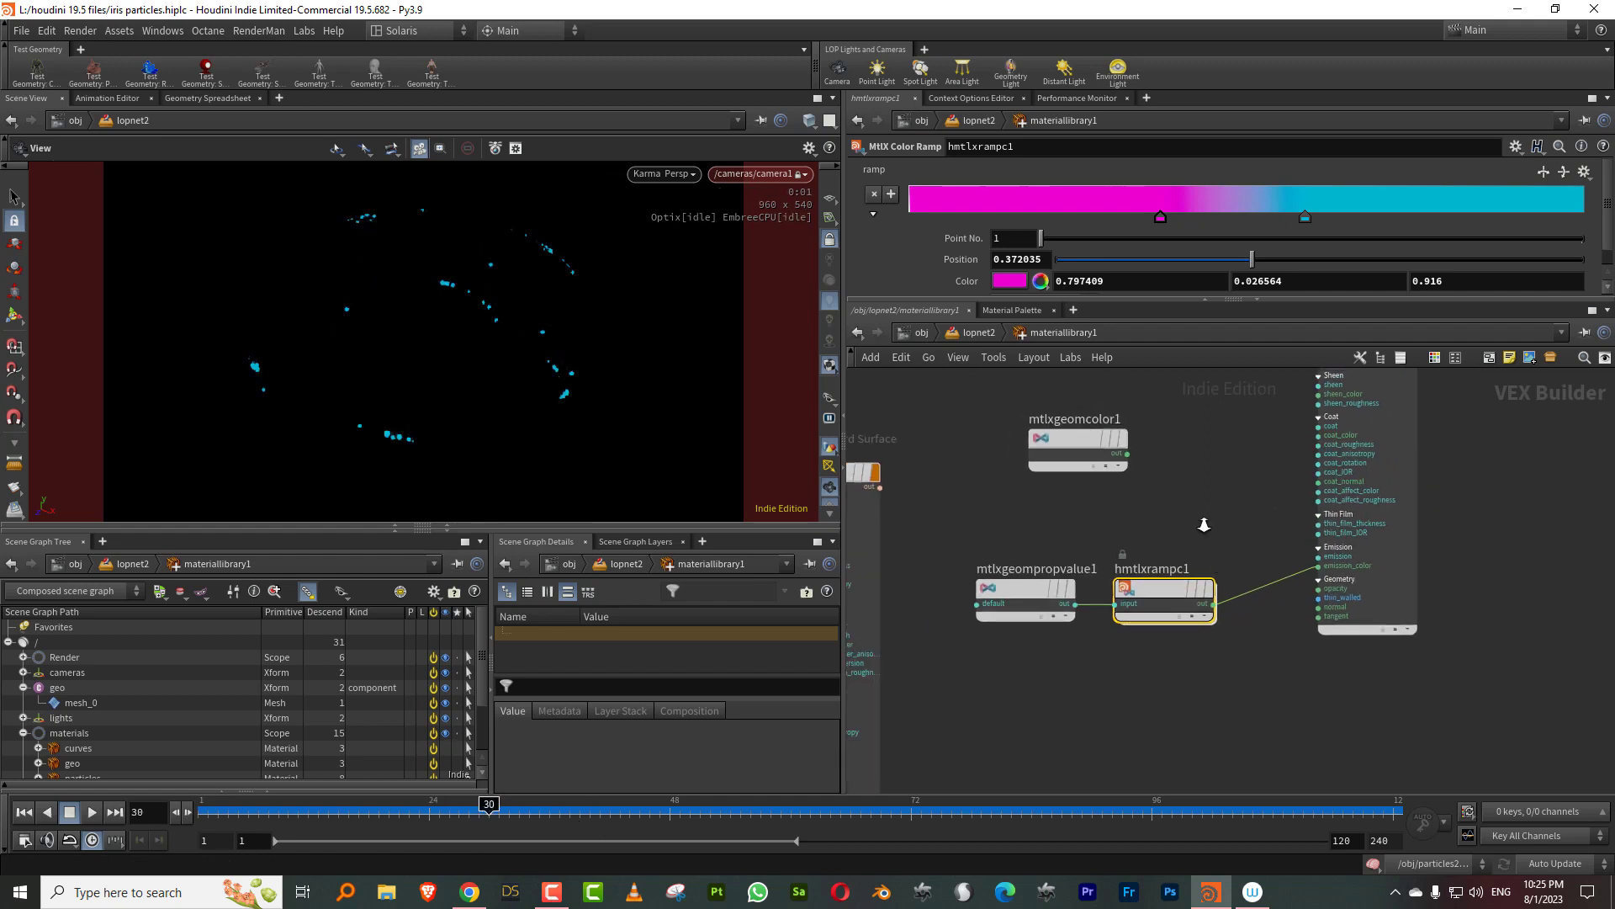
scroll(1204, 525, up, 4)
drag(1154, 609, 1138, 507)
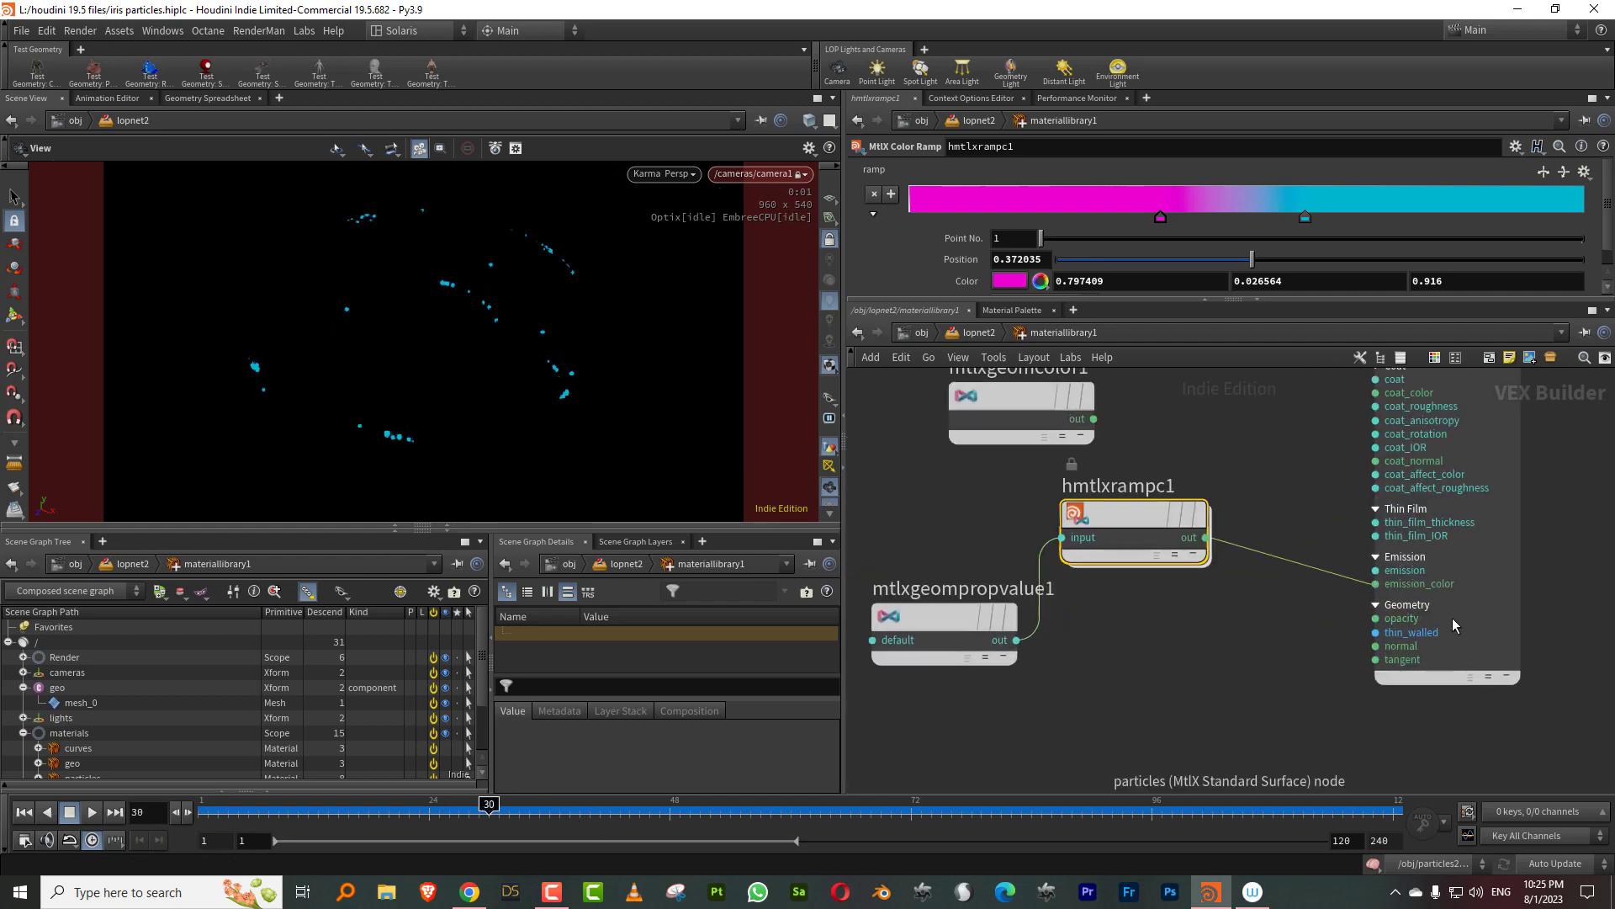
right_click(1481, 612)
click(1264, 651)
scroll(1275, 641, up, 3)
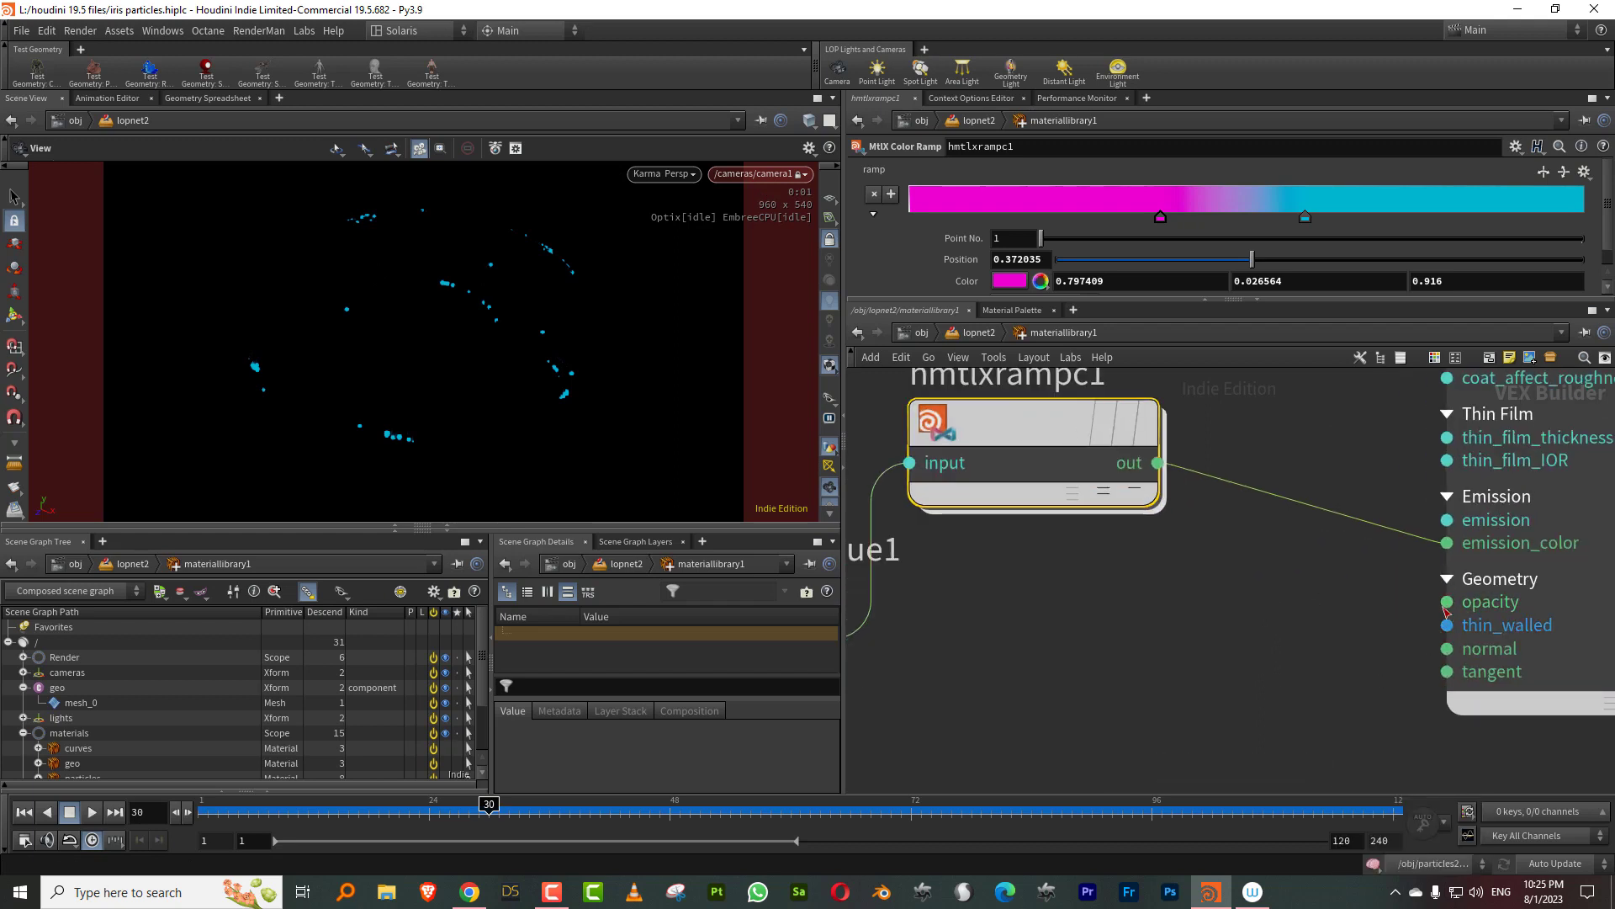
click(1516, 669)
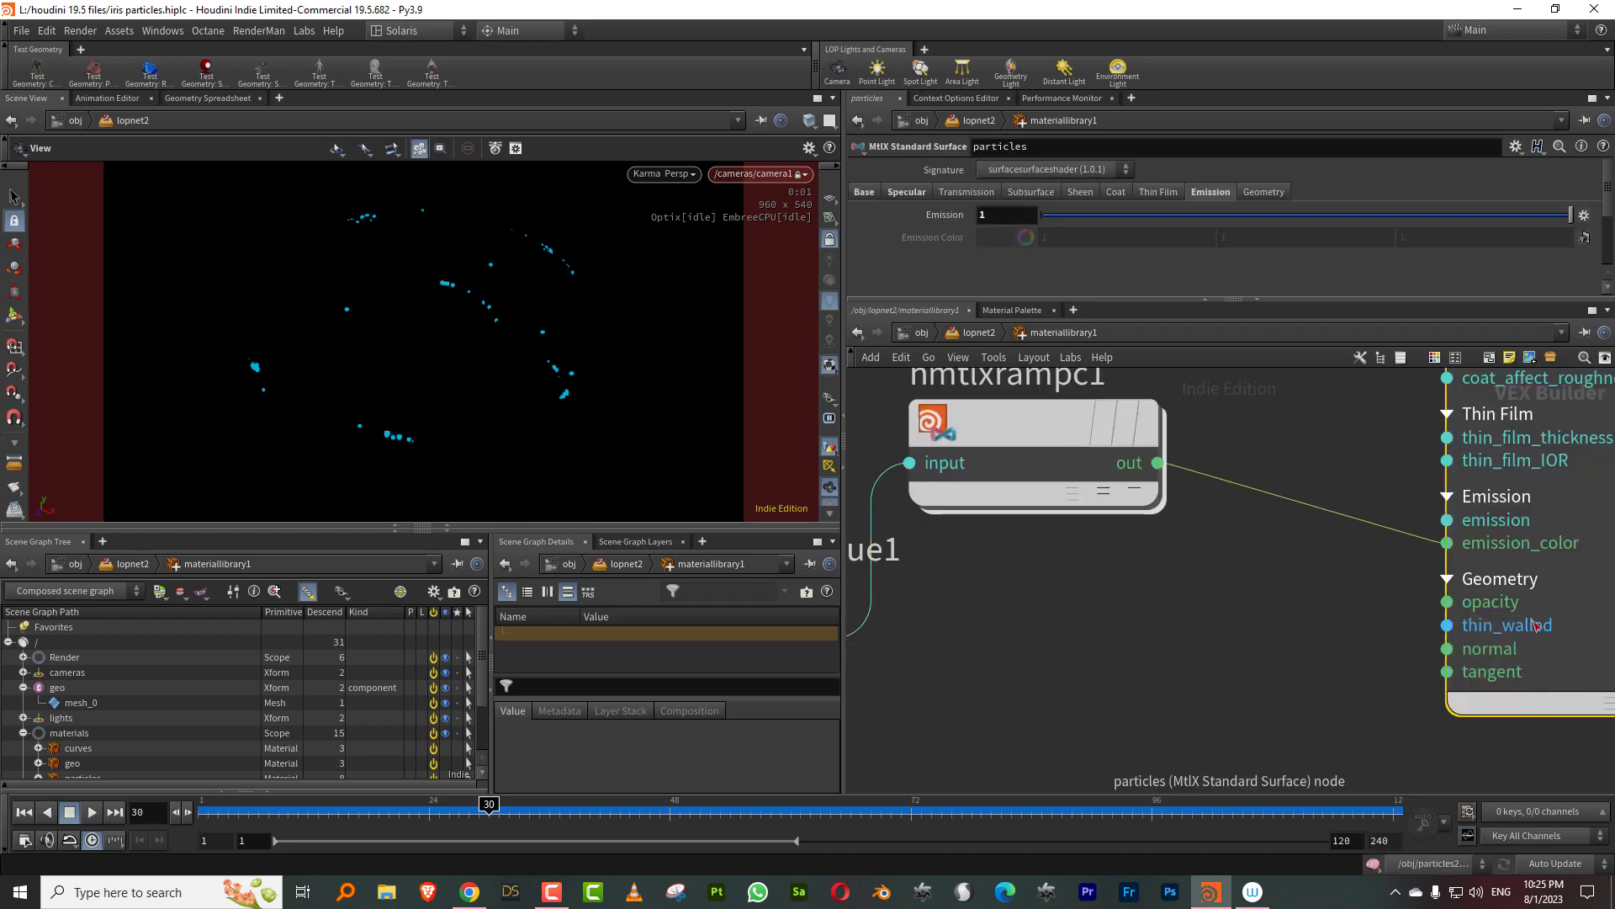
click(1262, 194)
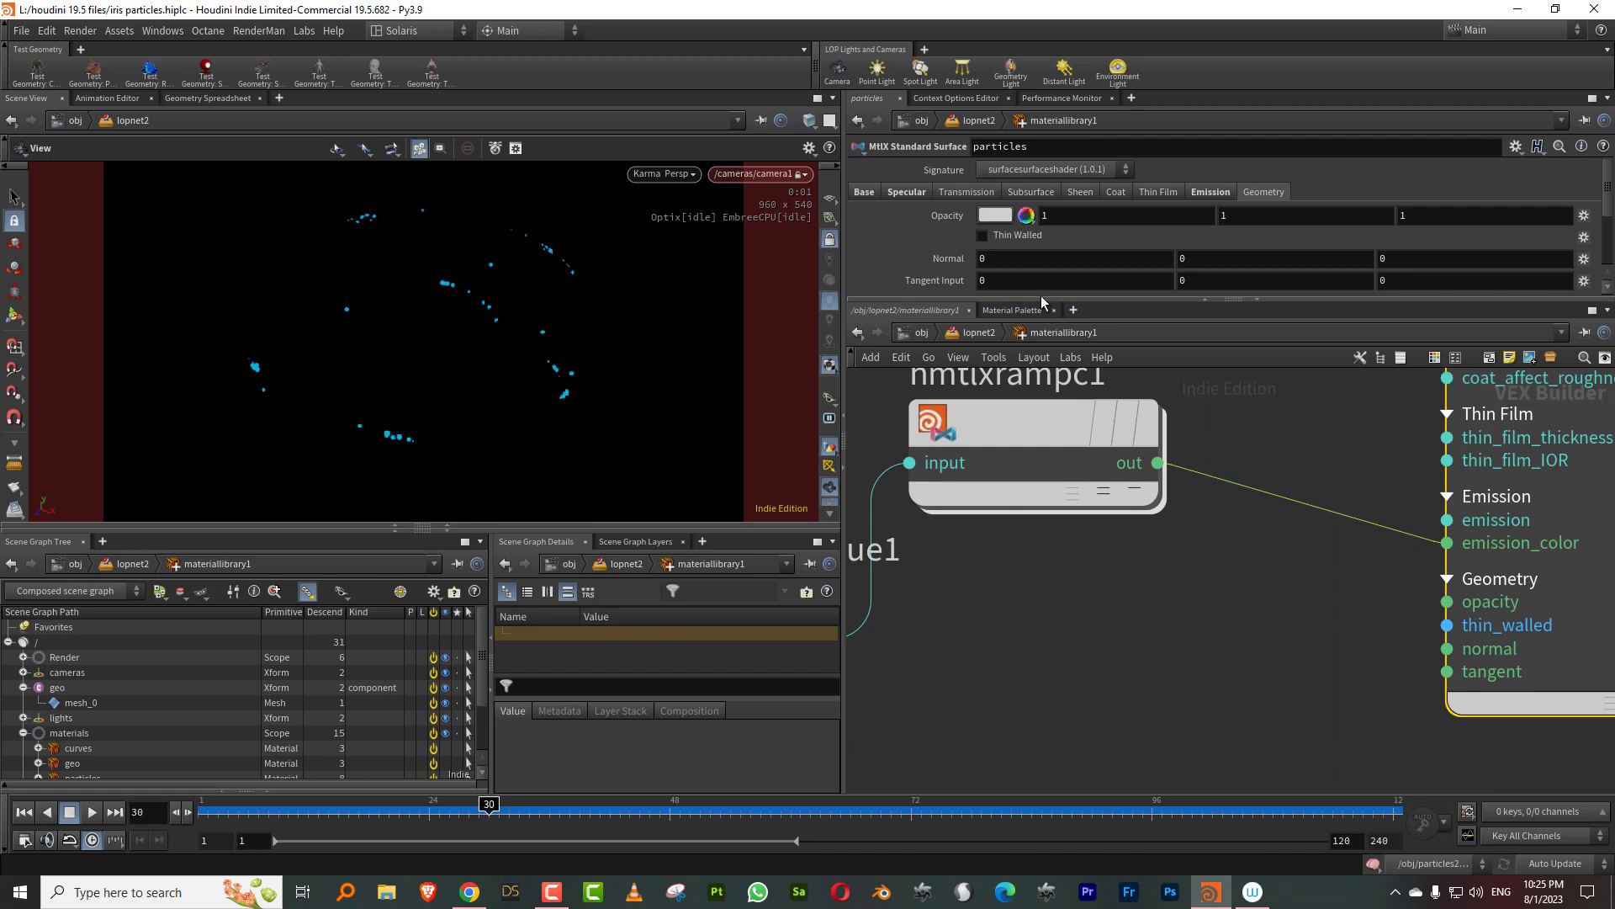
drag(1045, 297, 1045, 347)
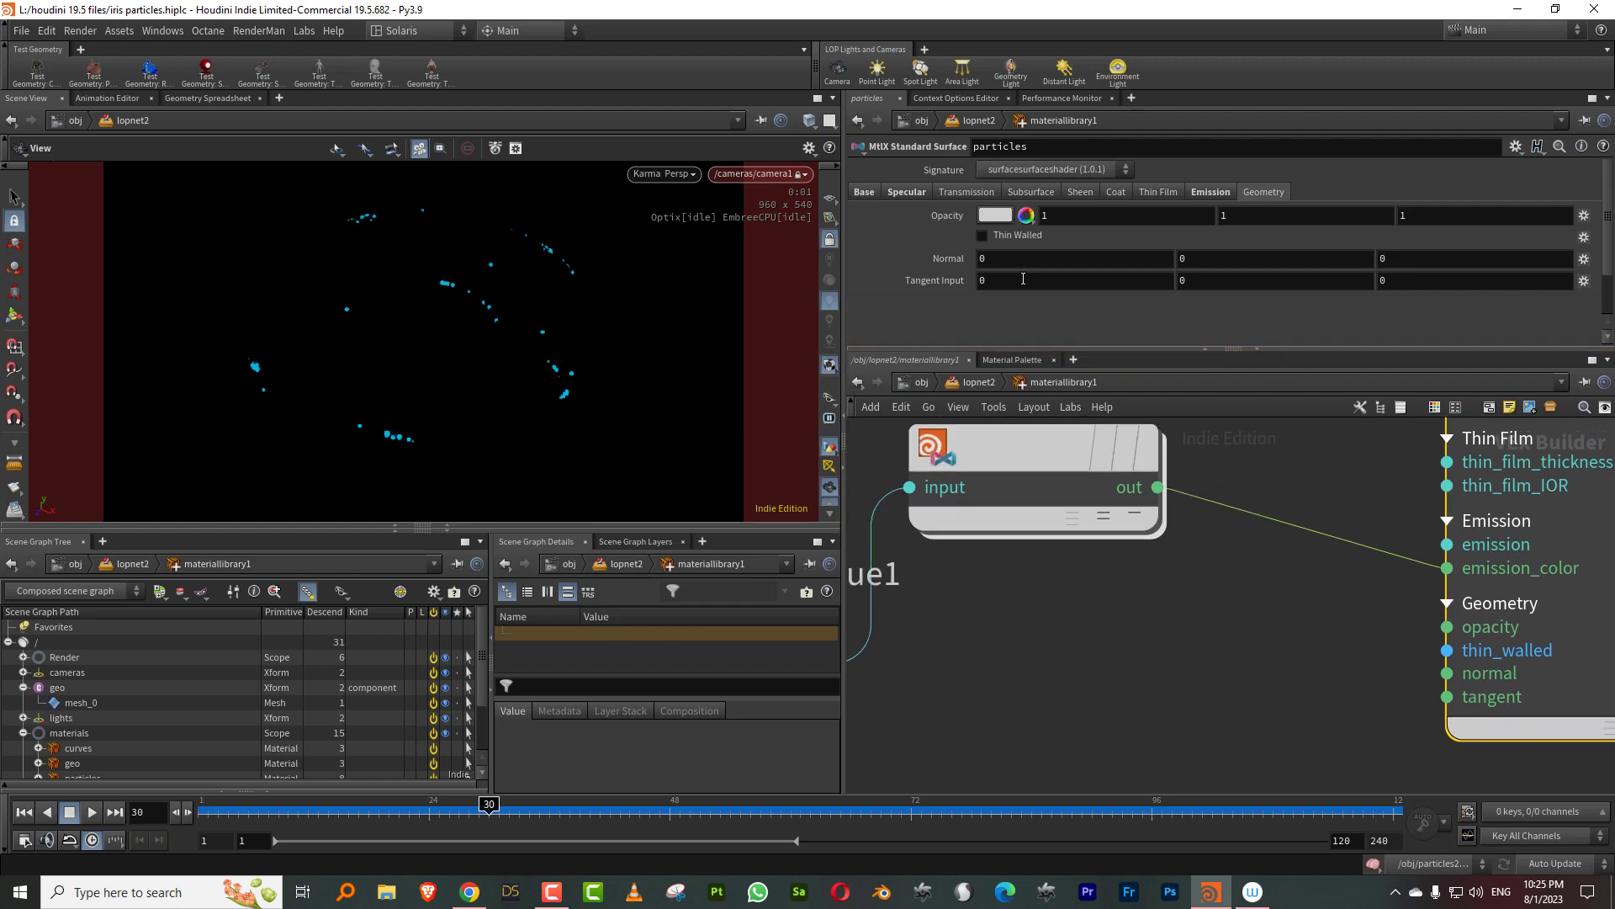
Step: Duplicate the hmtlxrampc1 color ramp, keeping its input from mtlxgeompropvalue1, and place the copy below the original
scroll(1153, 622, down, 5)
click(1126, 535)
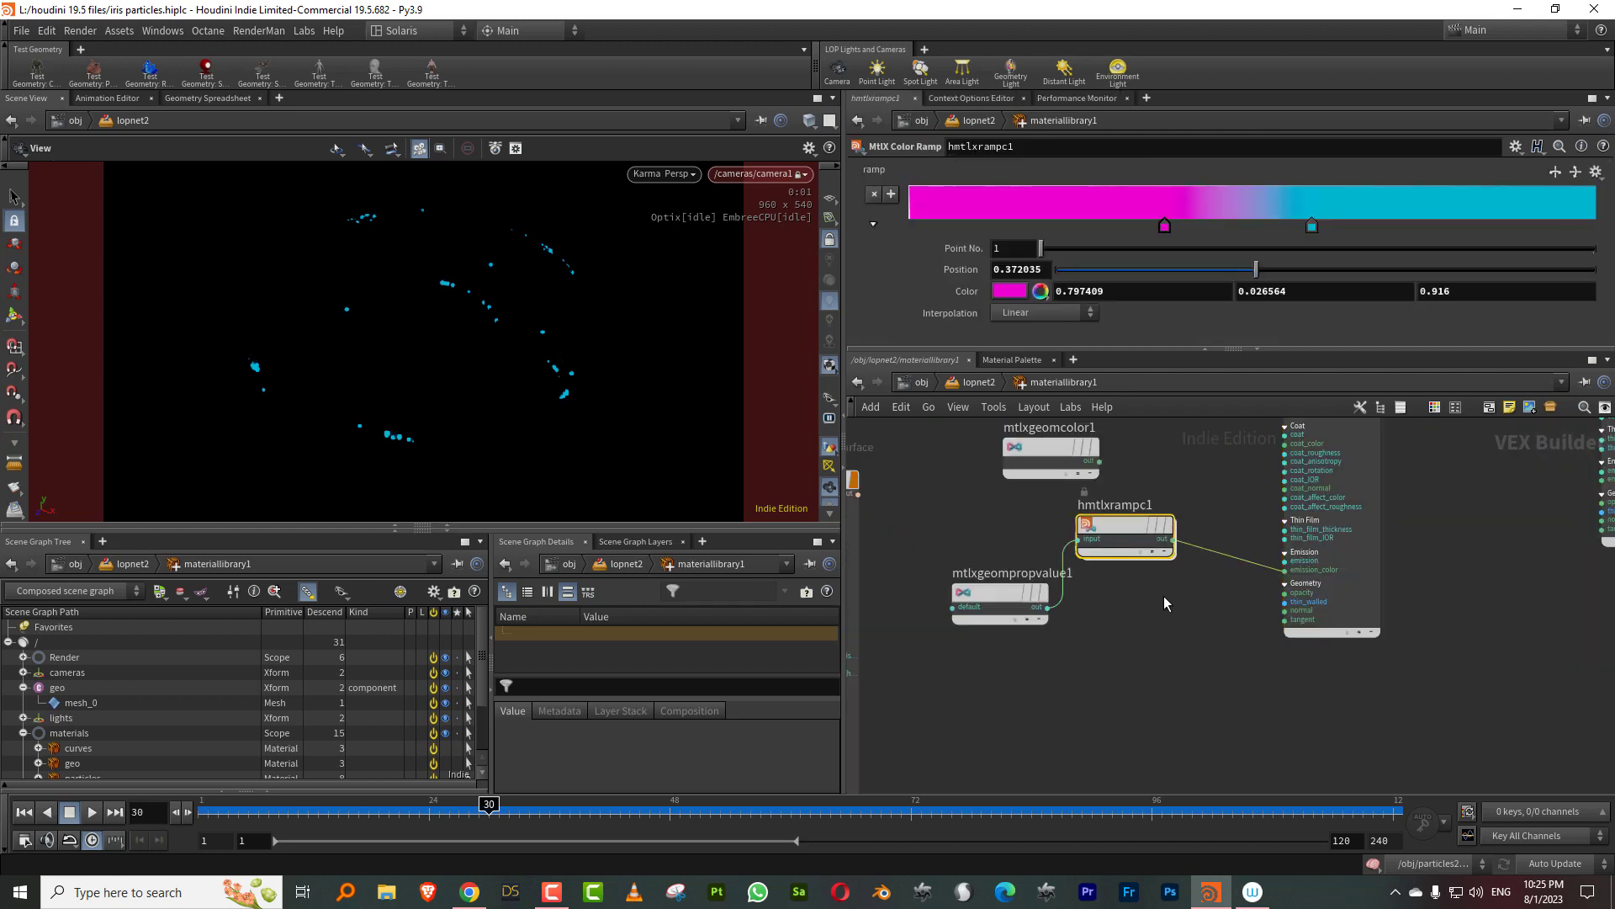
key(ctrl+c)
key(ctrl+v)
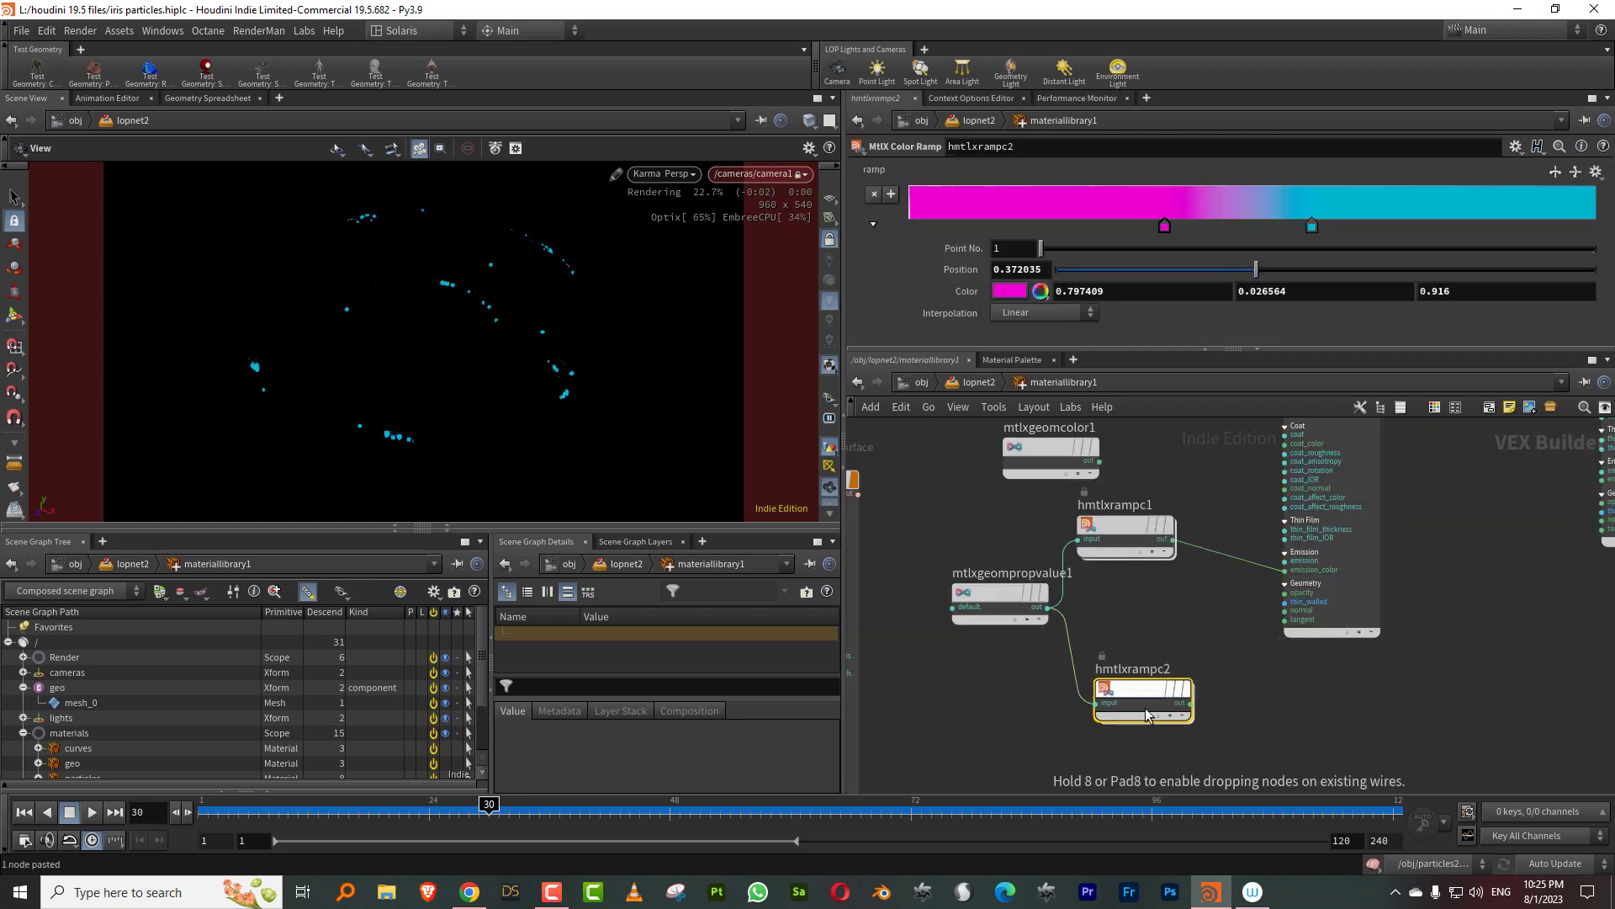
click(1143, 701)
Step: Move the duplicated ramp's first point to position 0 and set its color to black
drag(1164, 226, 894, 227)
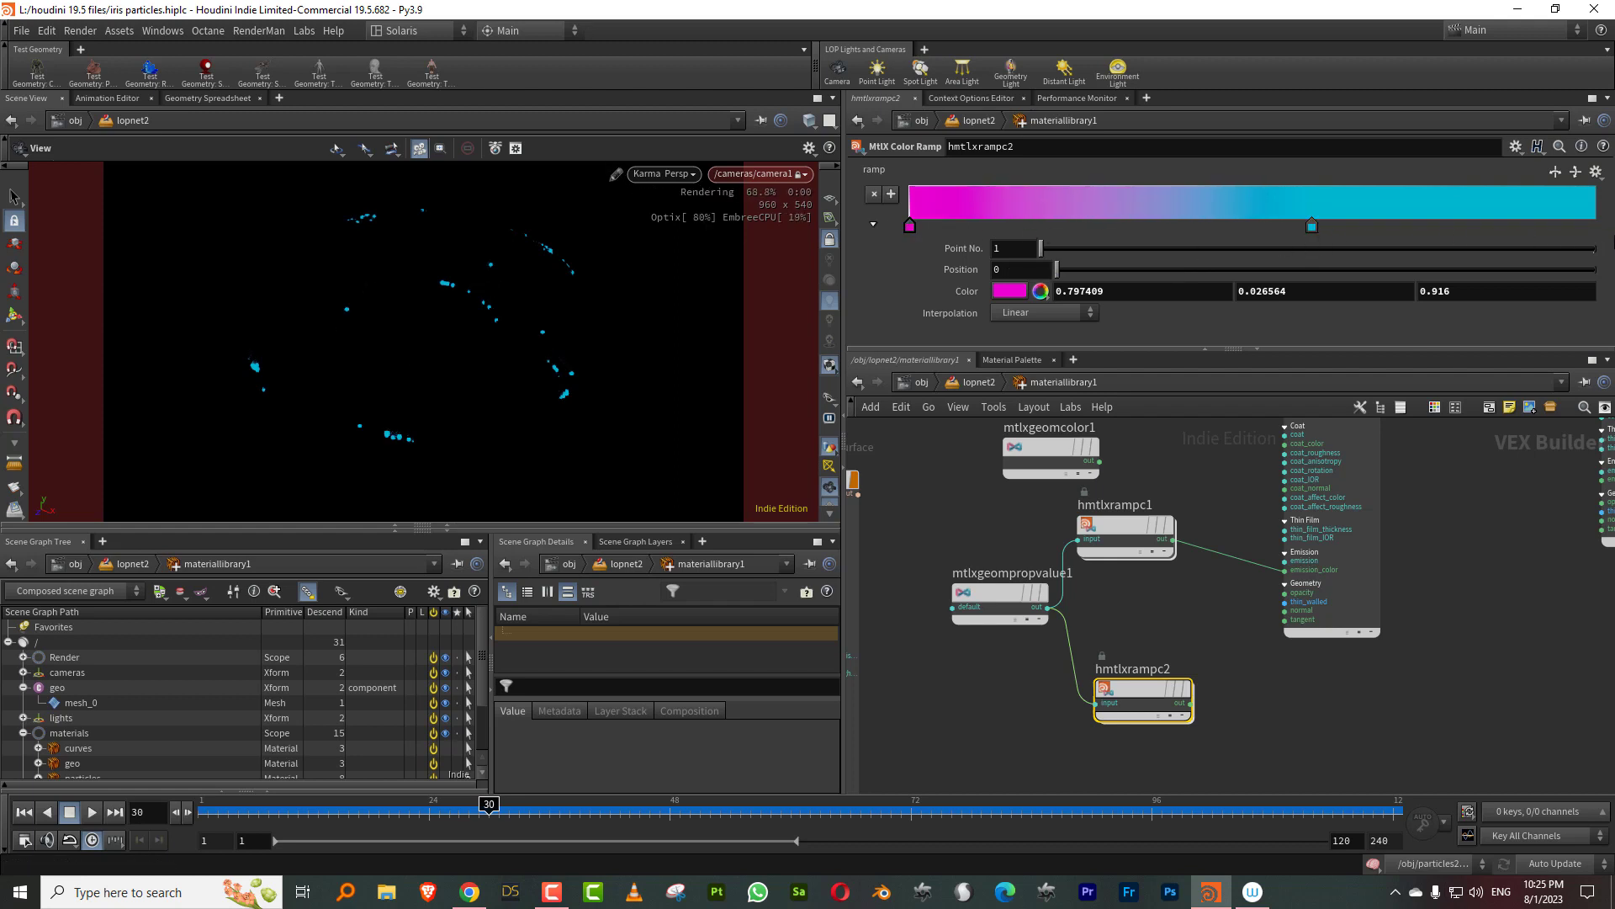
double_click(913, 228)
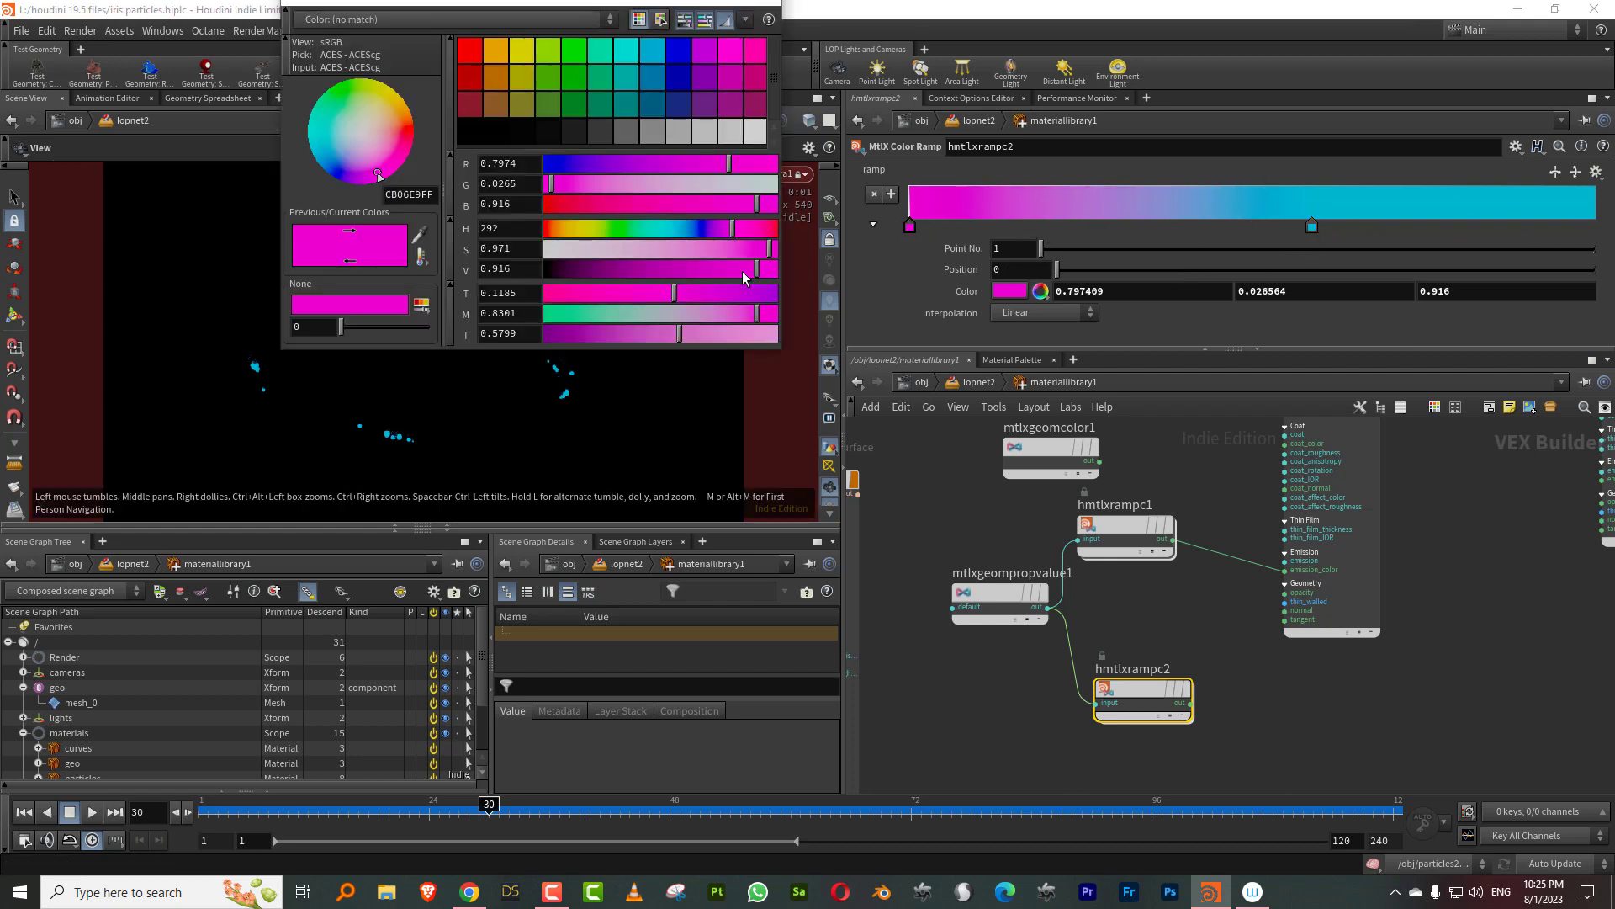
drag(754, 269, 536, 267)
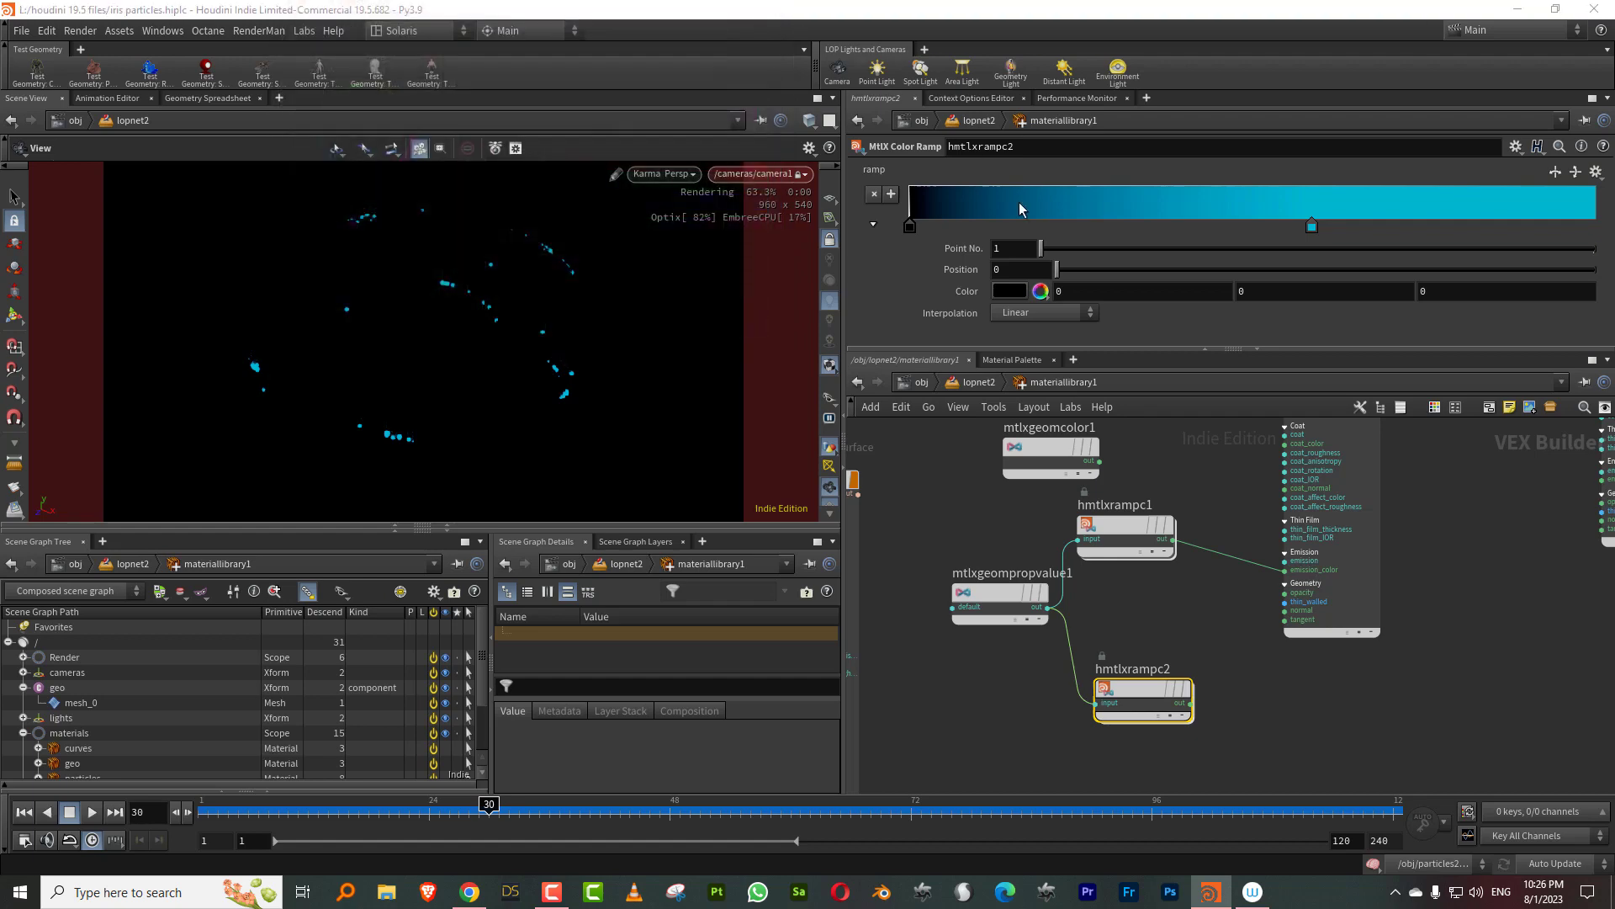
Step: Add a ramp point at position 0.0957055 and make it near-white (0.964, 0.964, 0.964)
click(976, 223)
double_click(976, 225)
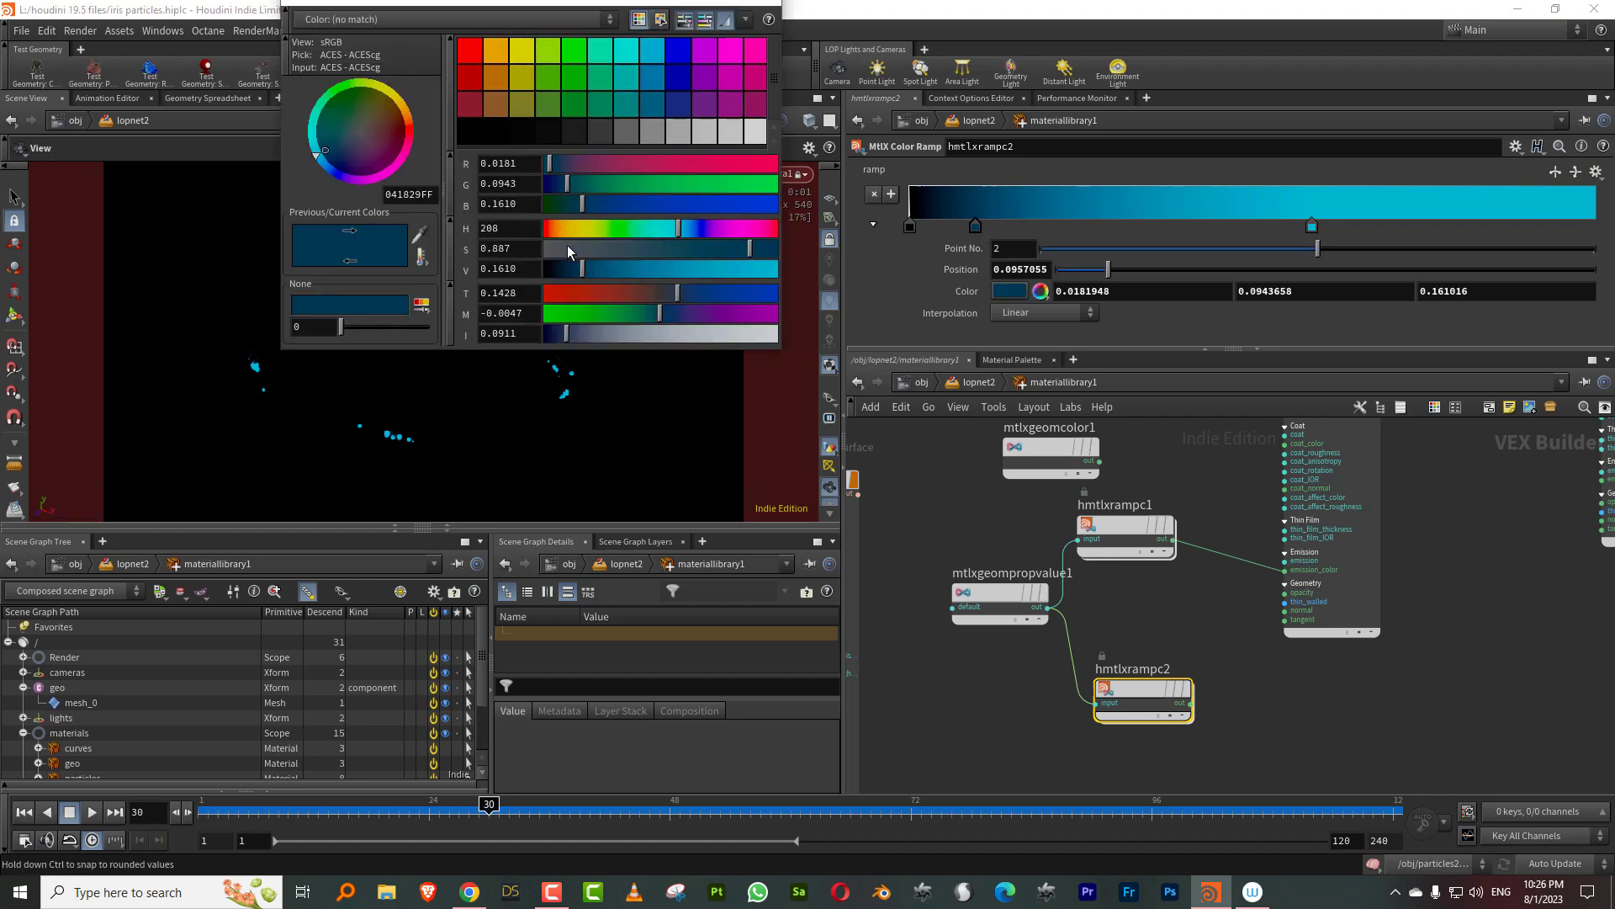
drag(566, 249, 540, 249)
click(770, 269)
Step: Shift the ramp's third point toward the end and add a black point at position 1
drag(1313, 225, 1438, 216)
click(1592, 226)
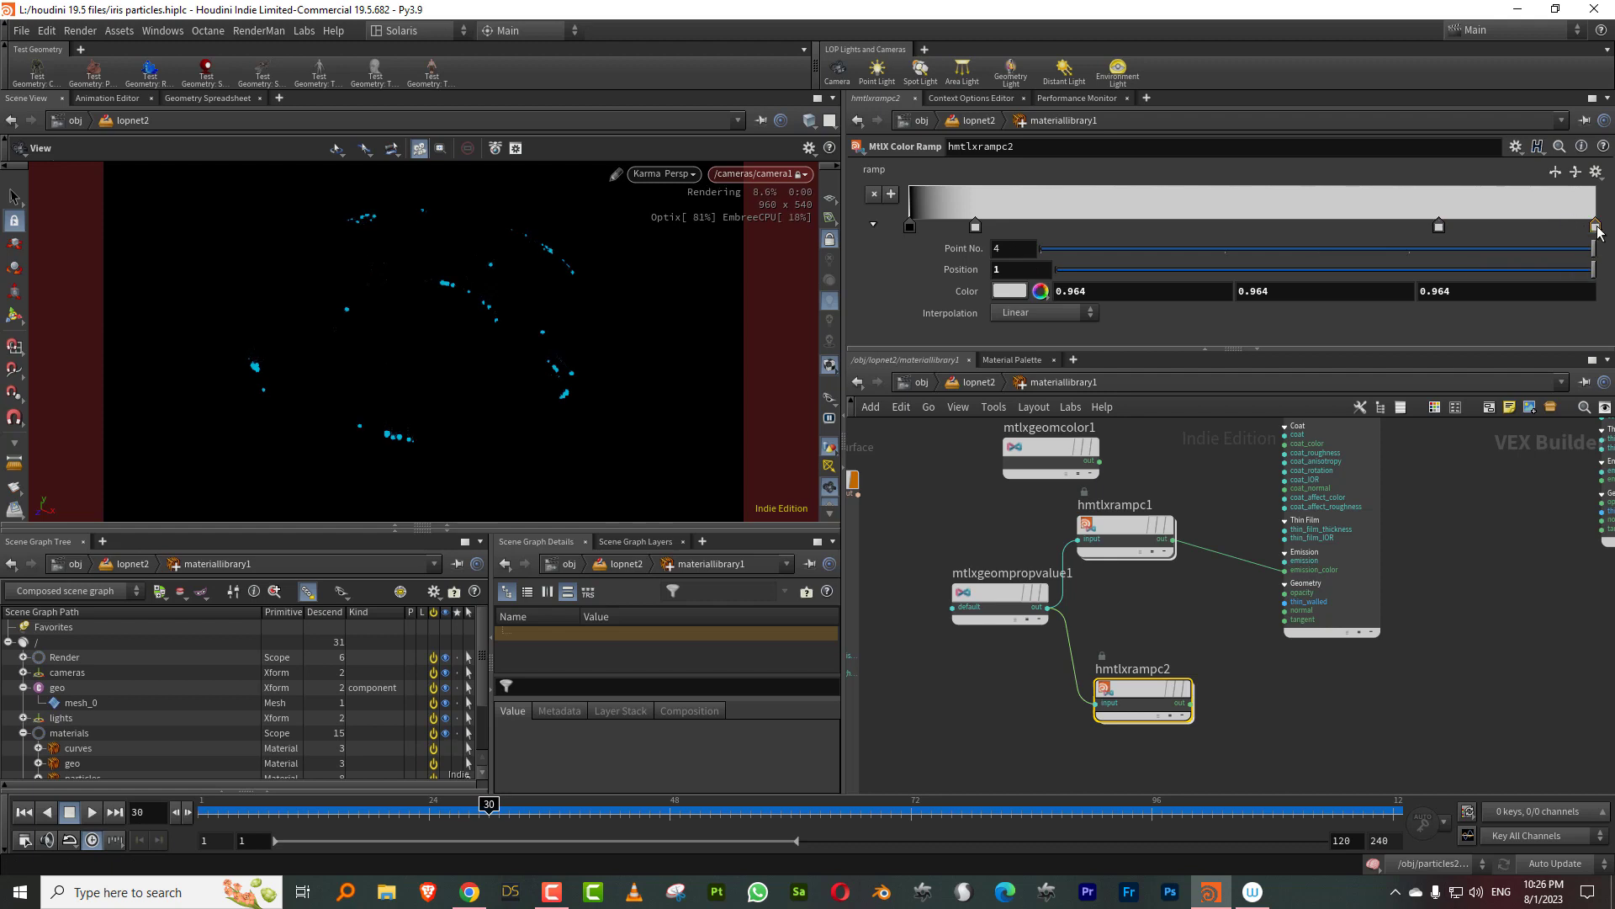
double_click(1595, 226)
drag(579, 269, 512, 269)
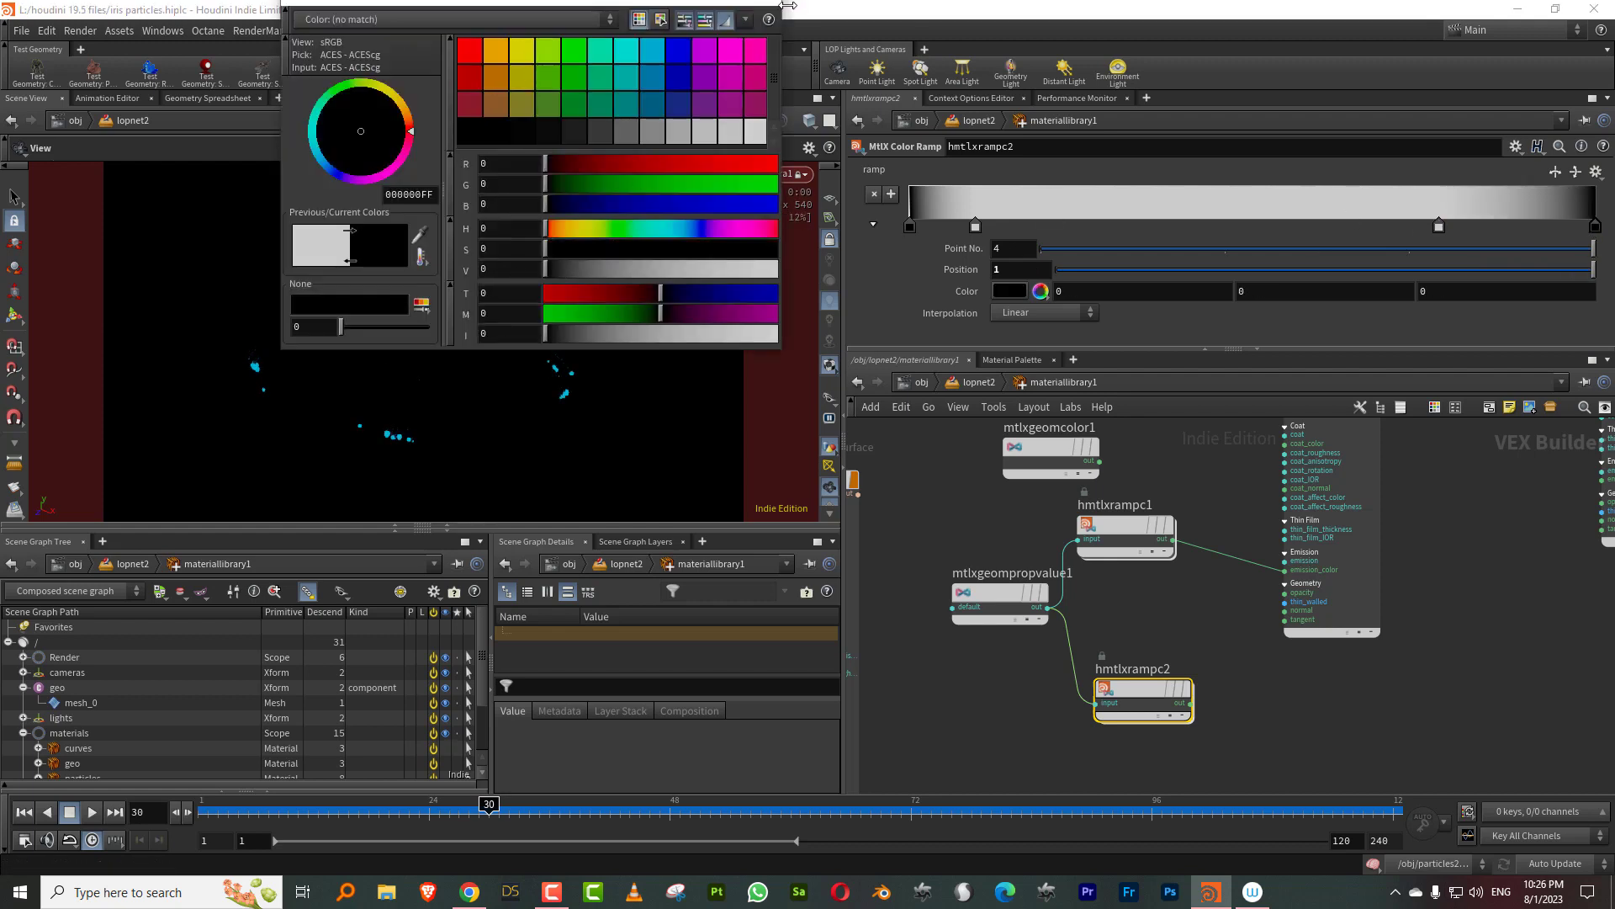
Step: Connect hmtlxrampc2 to the particles surface's opacity and scrub the animation to frame 32
click(1191, 703)
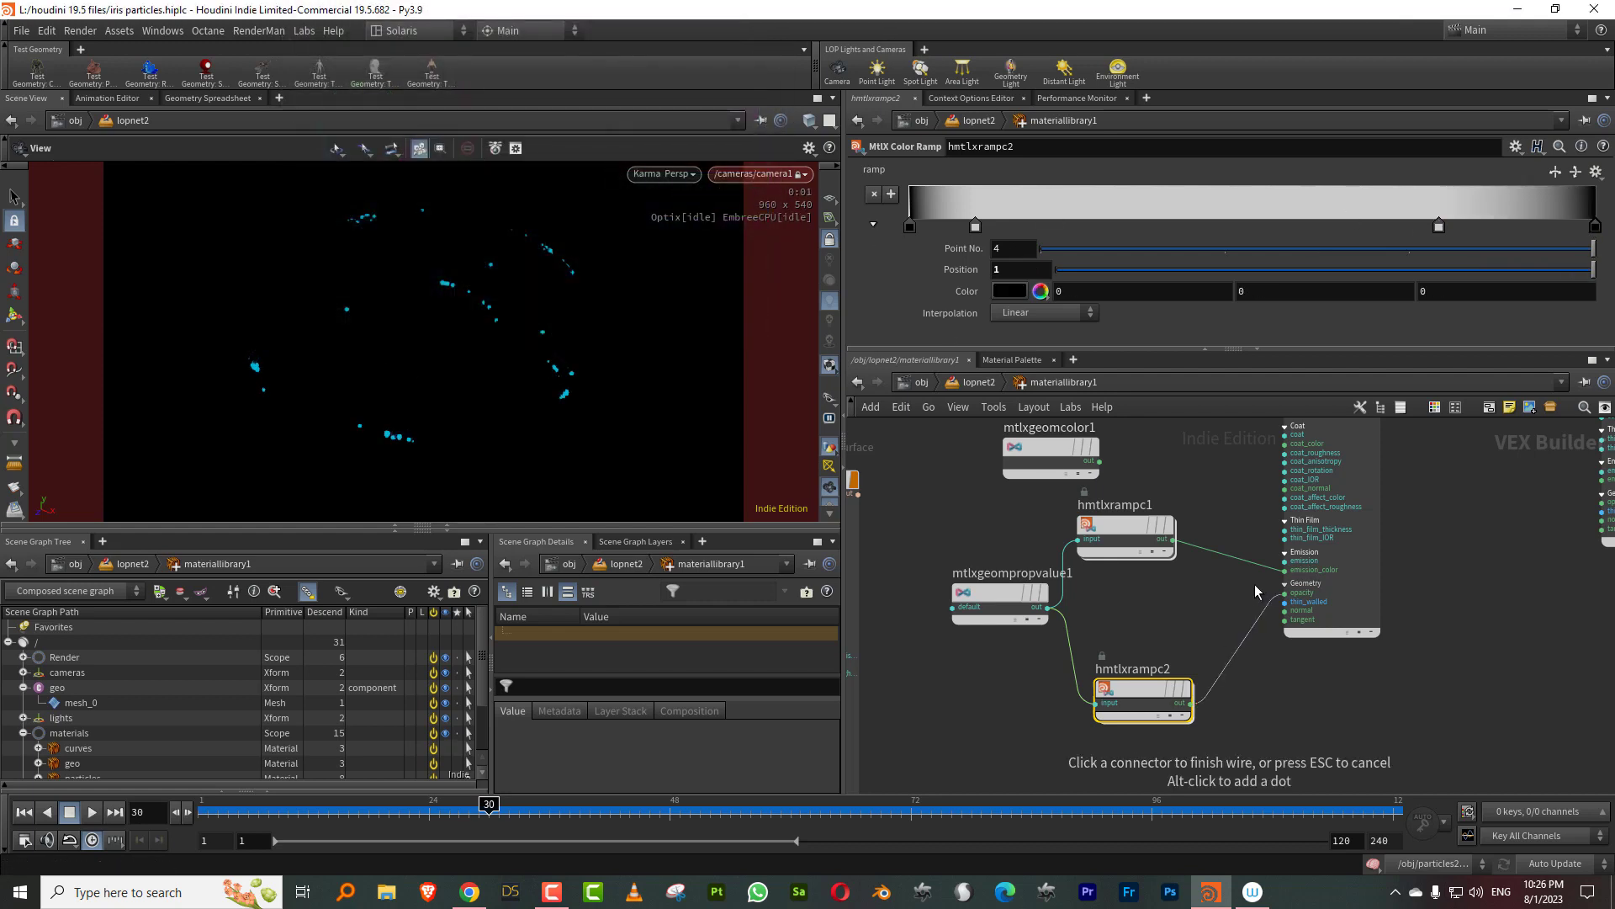
click(1285, 593)
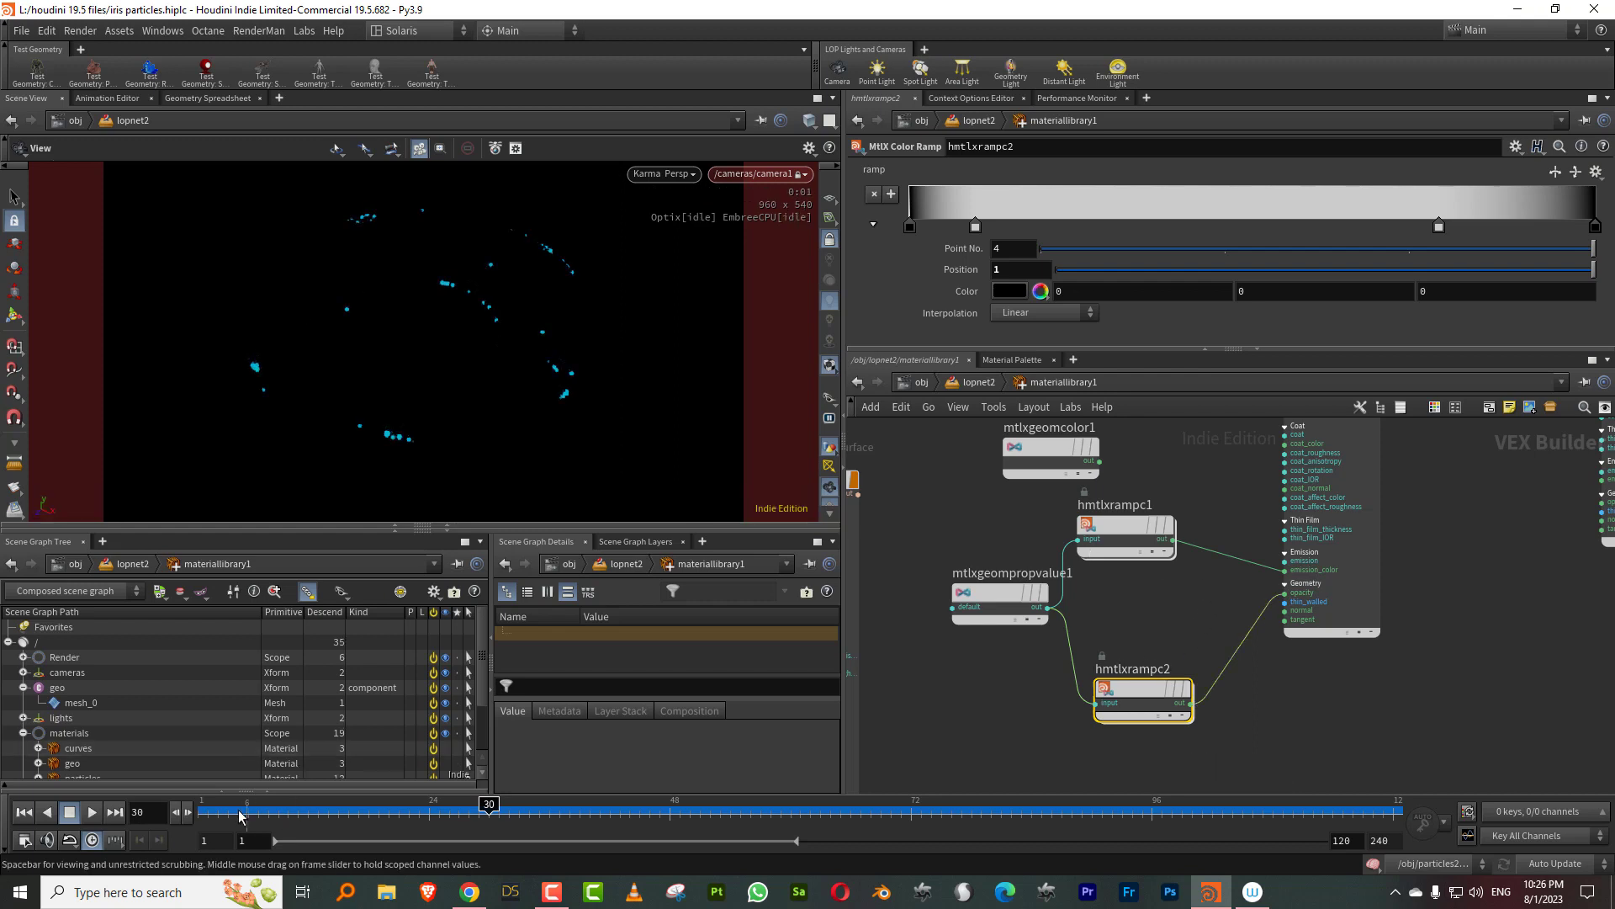
mouse_move(220, 806)
mouse_down()
mouse_move(549, 806)
mouse_move(509, 808)
mouse_up()
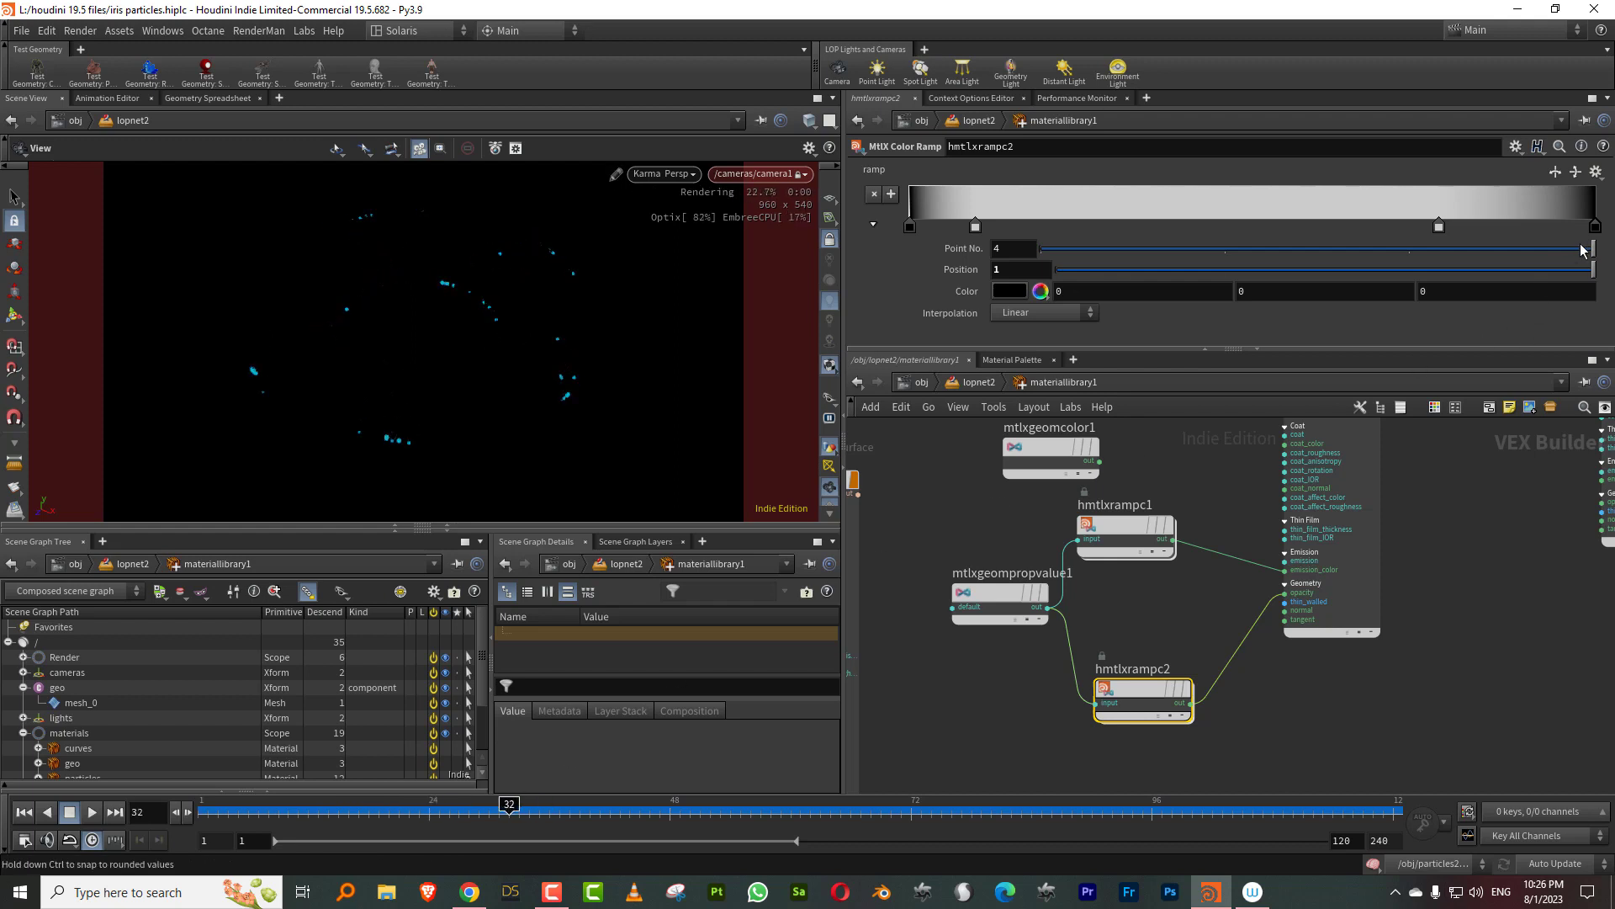
Step: Pull the opacity ramp's last black point slightly inward, and recolor the emission ramp's point at 0.748466 to orange (1, 0.349533, 0.113)
drag(1595, 225, 1555, 234)
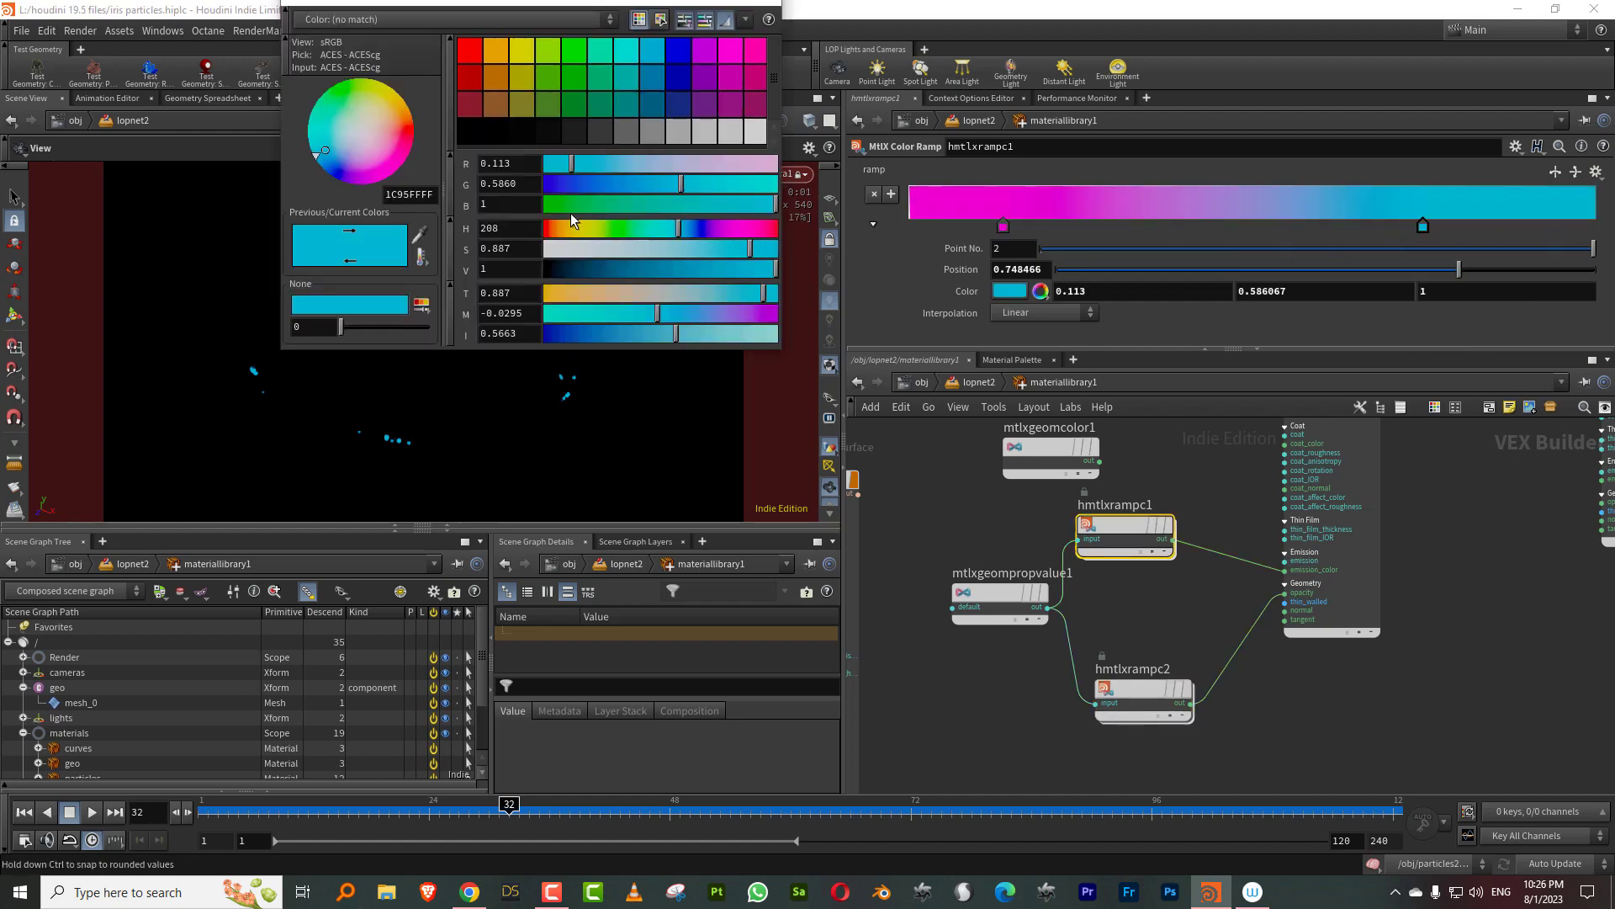
click(557, 227)
click(768, 3)
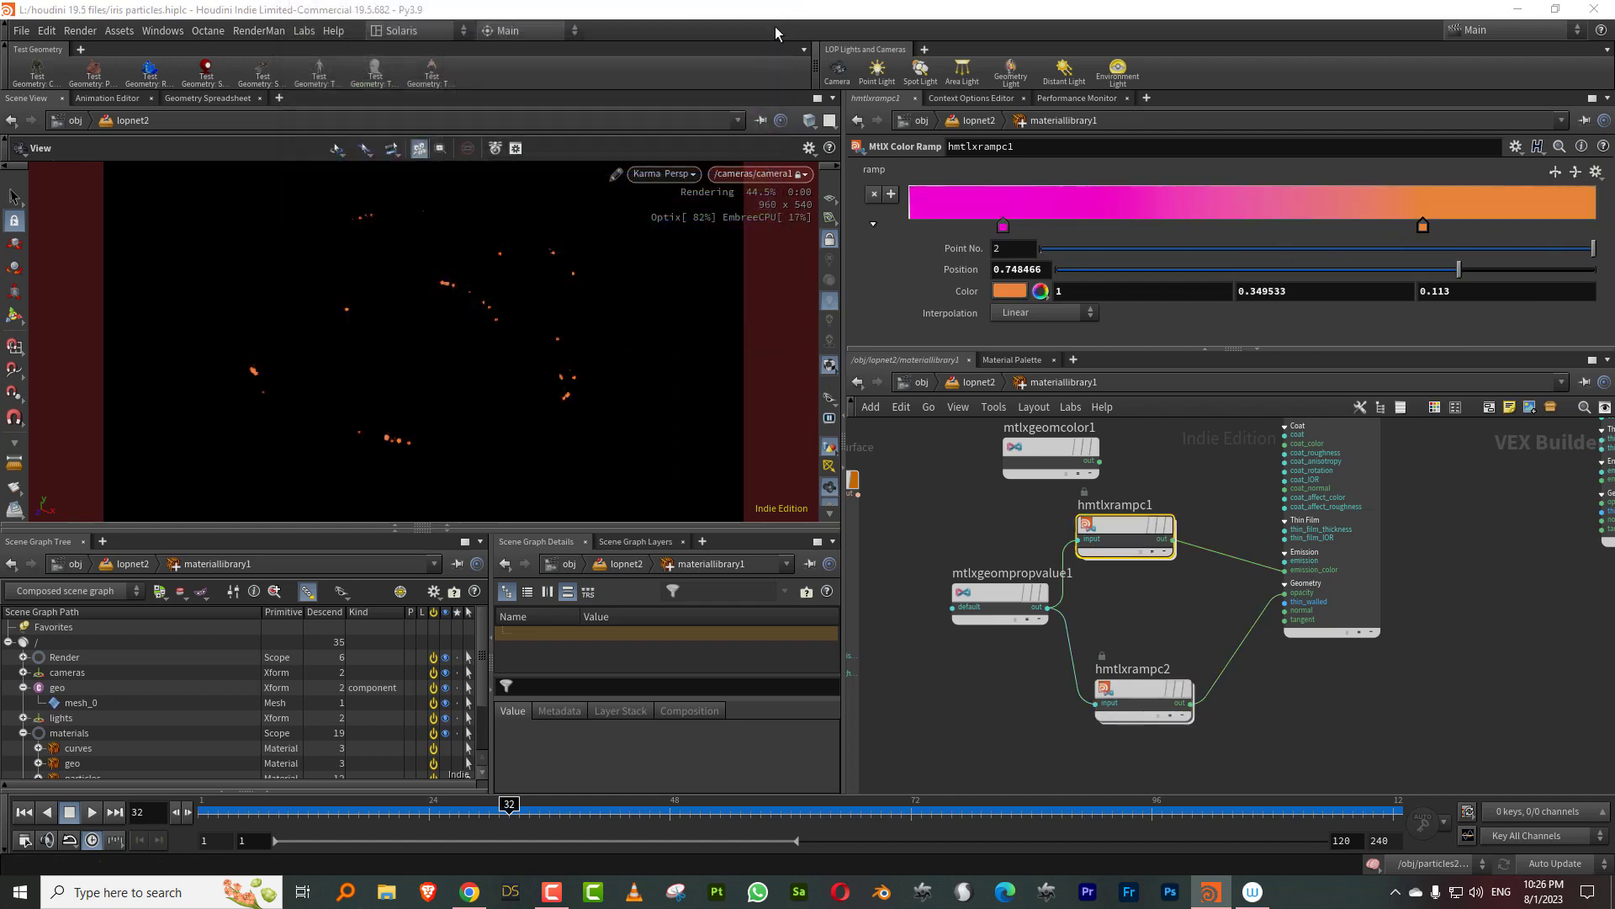
Step: Delete the unused mtlxgeomcolor1 node from the material network
click(1344, 537)
scroll(1134, 569, down, 3)
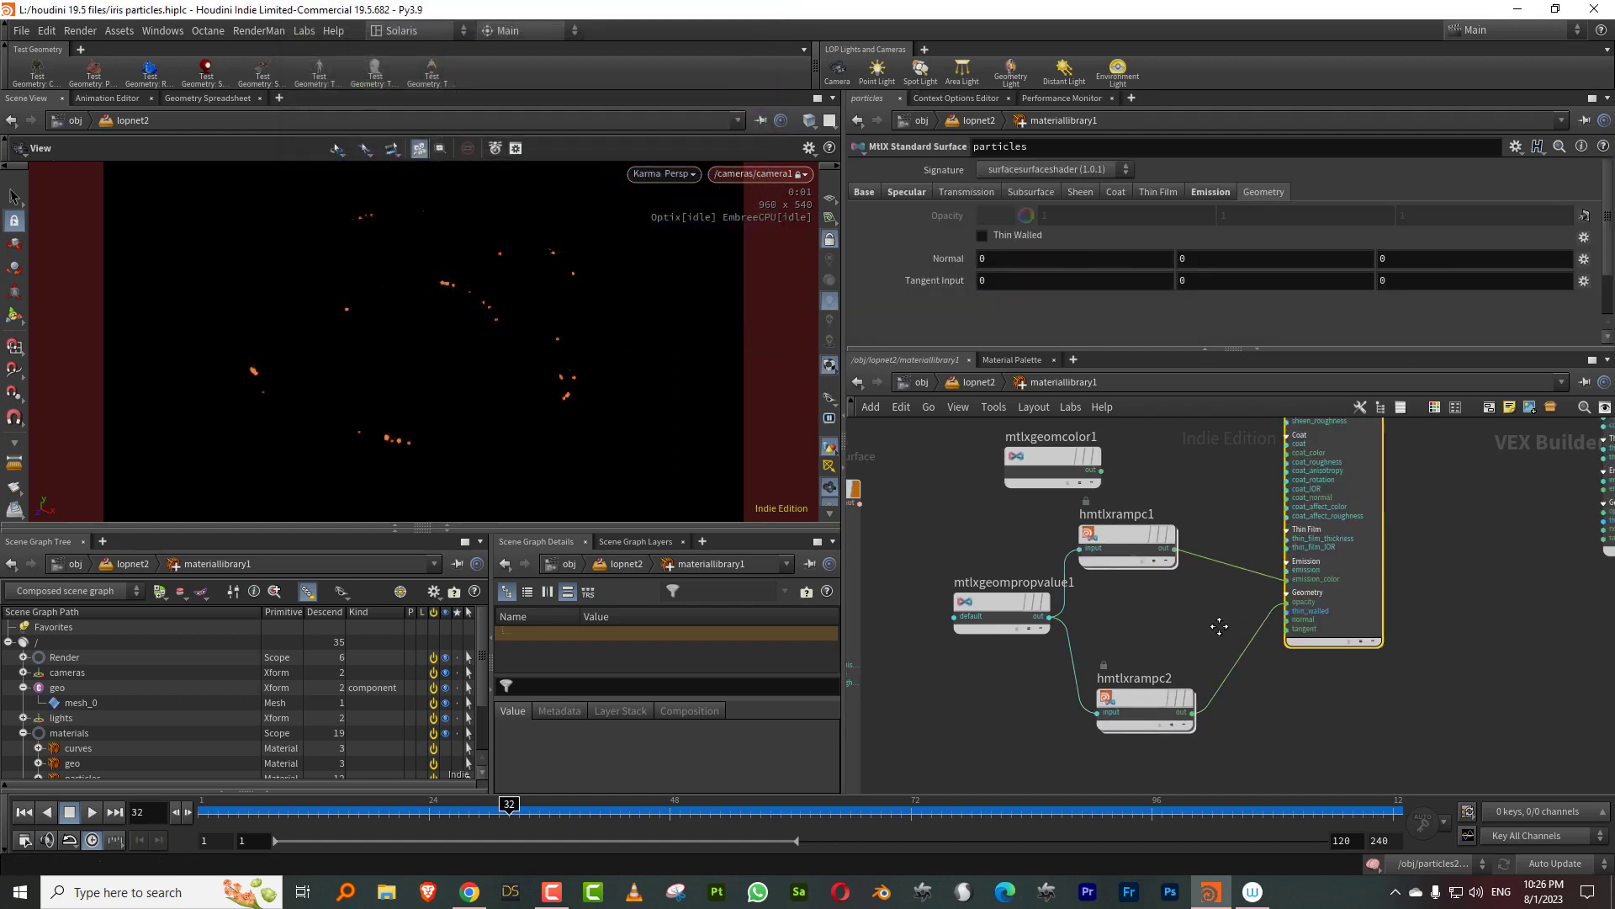
click(1074, 518)
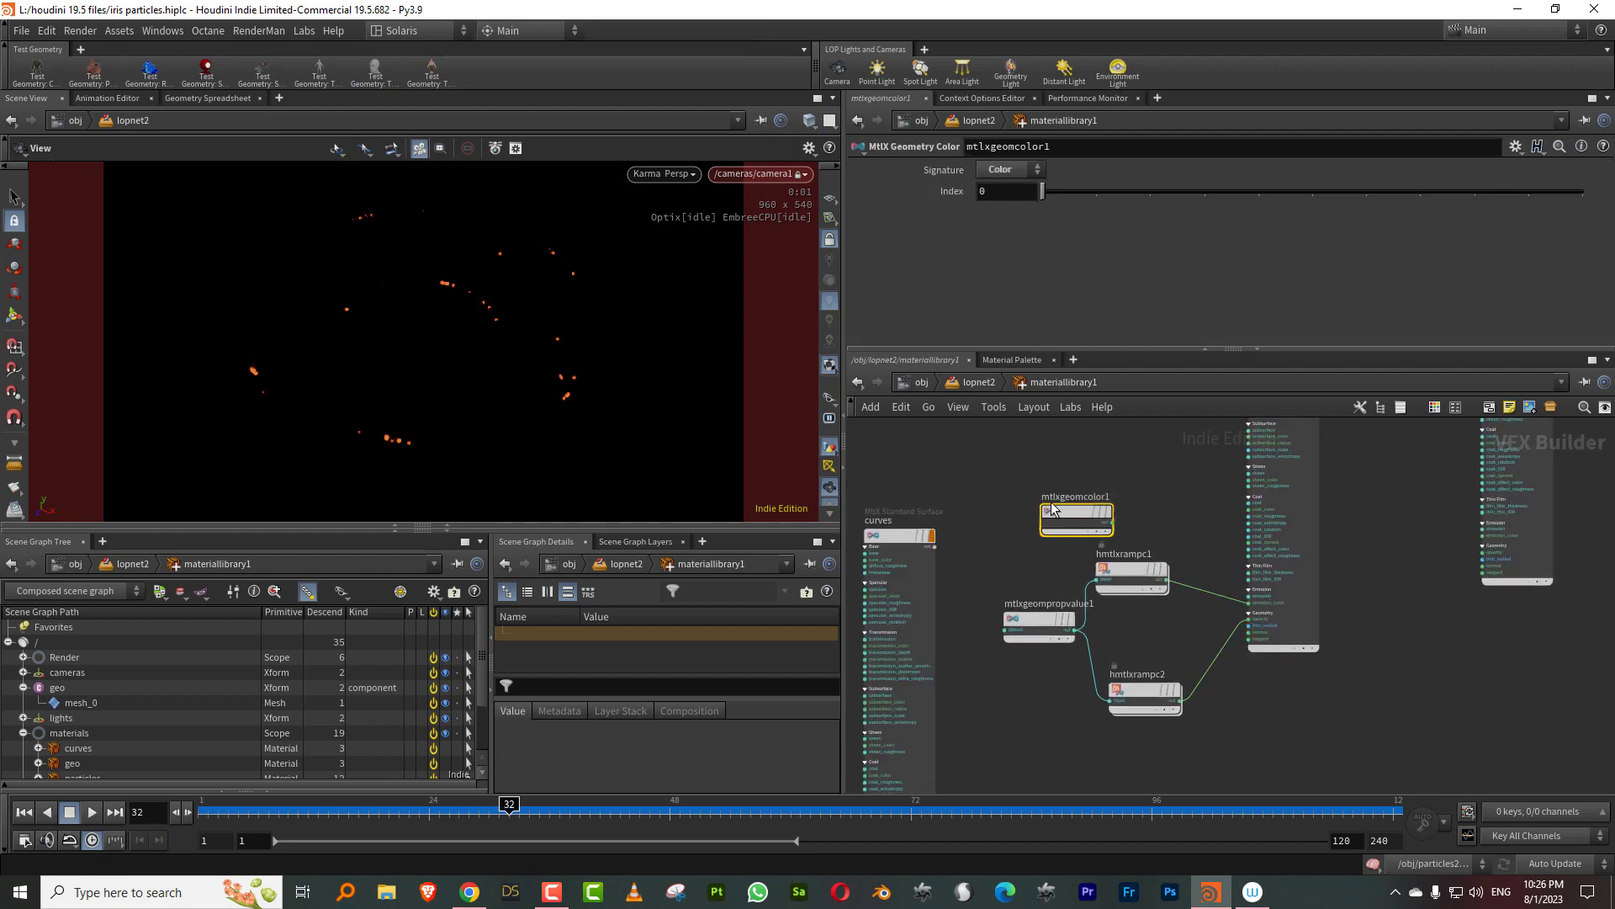
key(Delete)
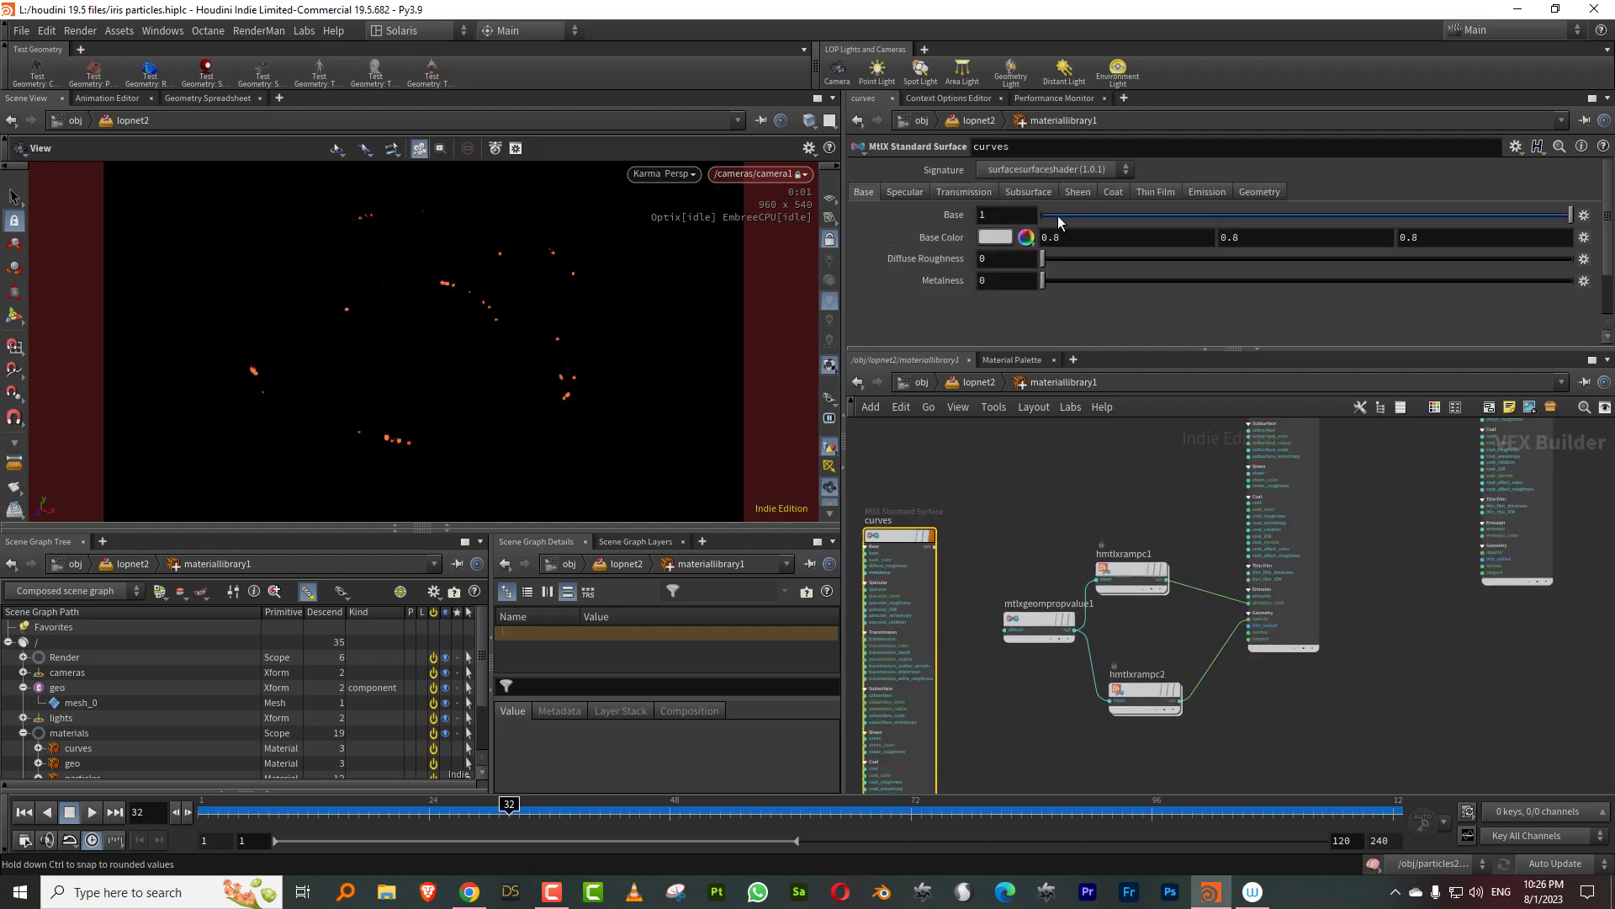
Step: Reduce the base and specular amounts of the curves surface and set its emission to 1
click(904, 192)
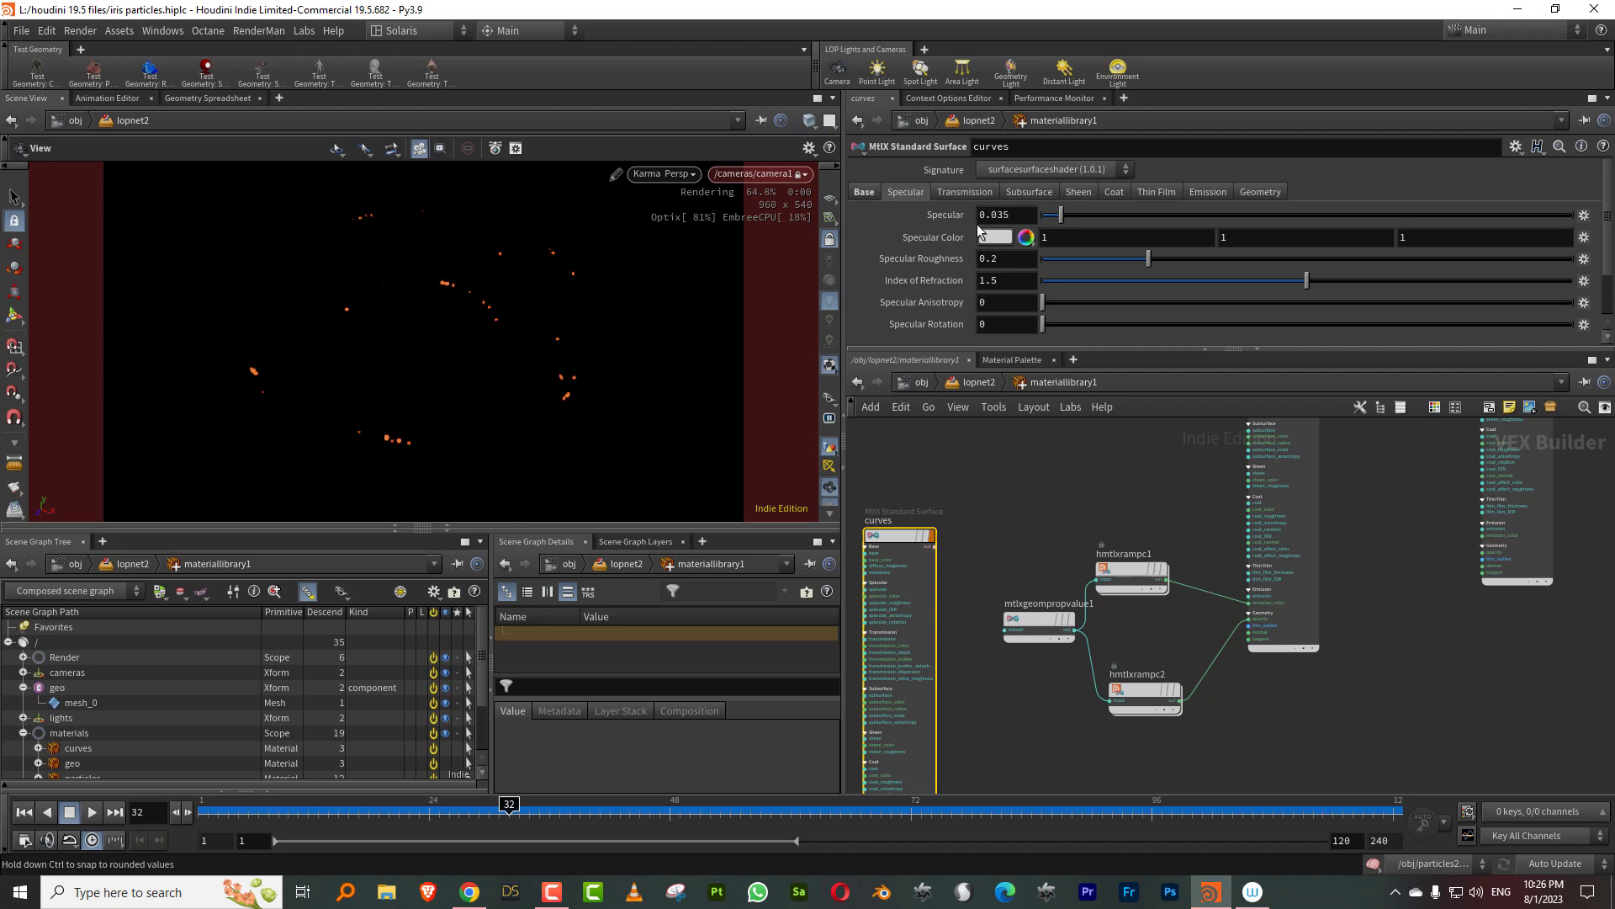
click(1209, 193)
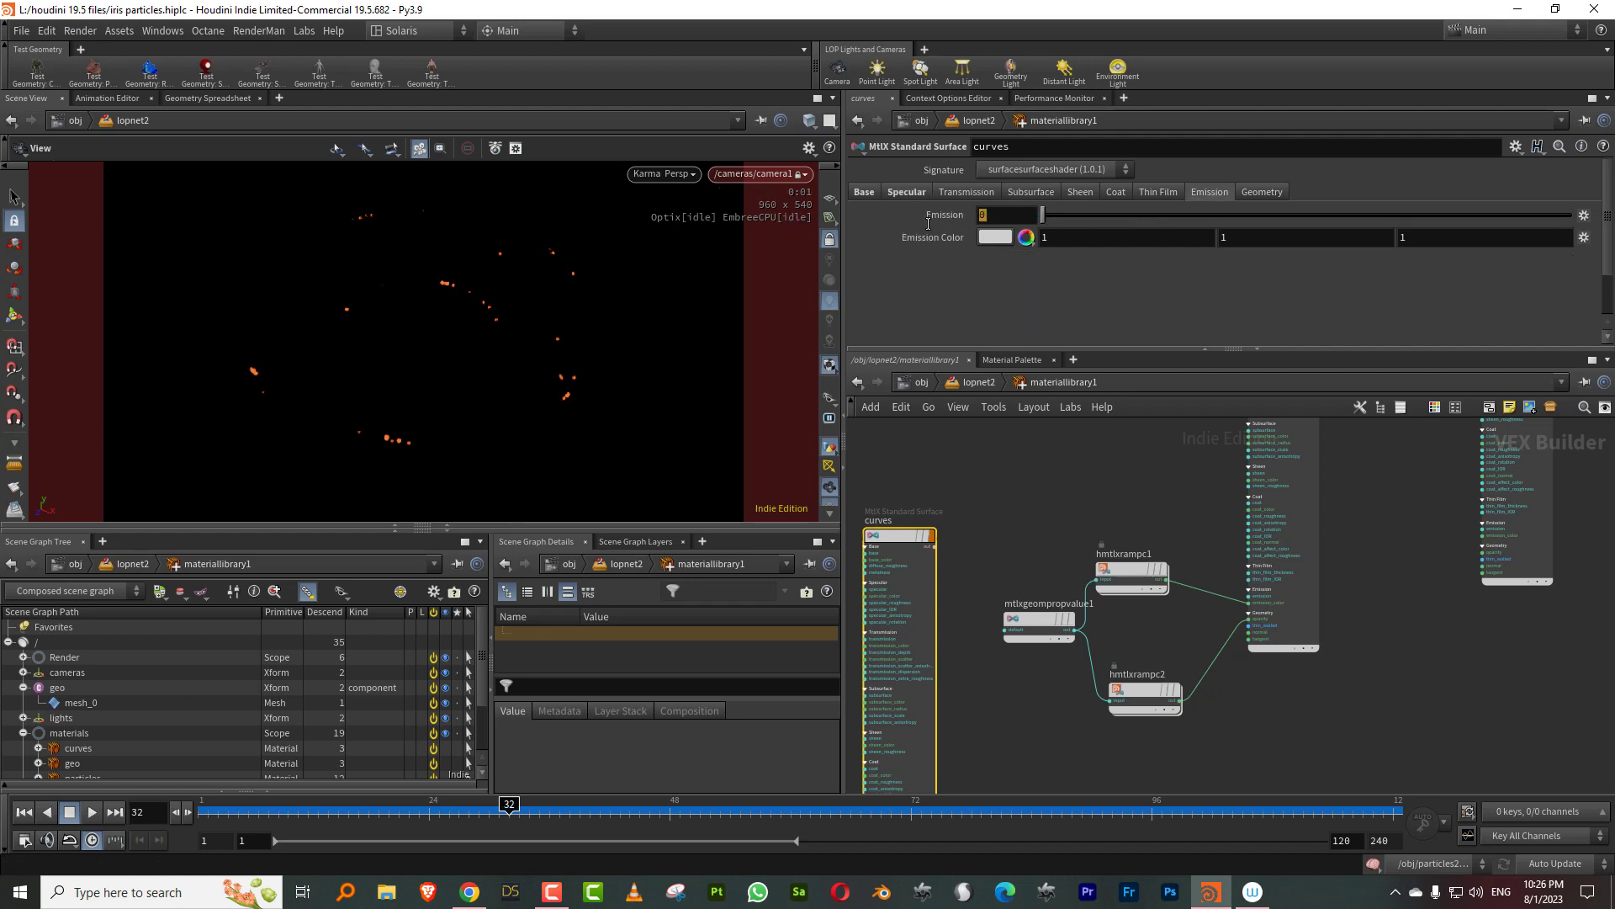
key(Return)
Step: Copy mtlxgeompropvalue1 with both connected color ramps and place the duplicates beside the curves surface
middle_drag(995, 513, 1118, 466)
scroll(1118, 465, down, 1)
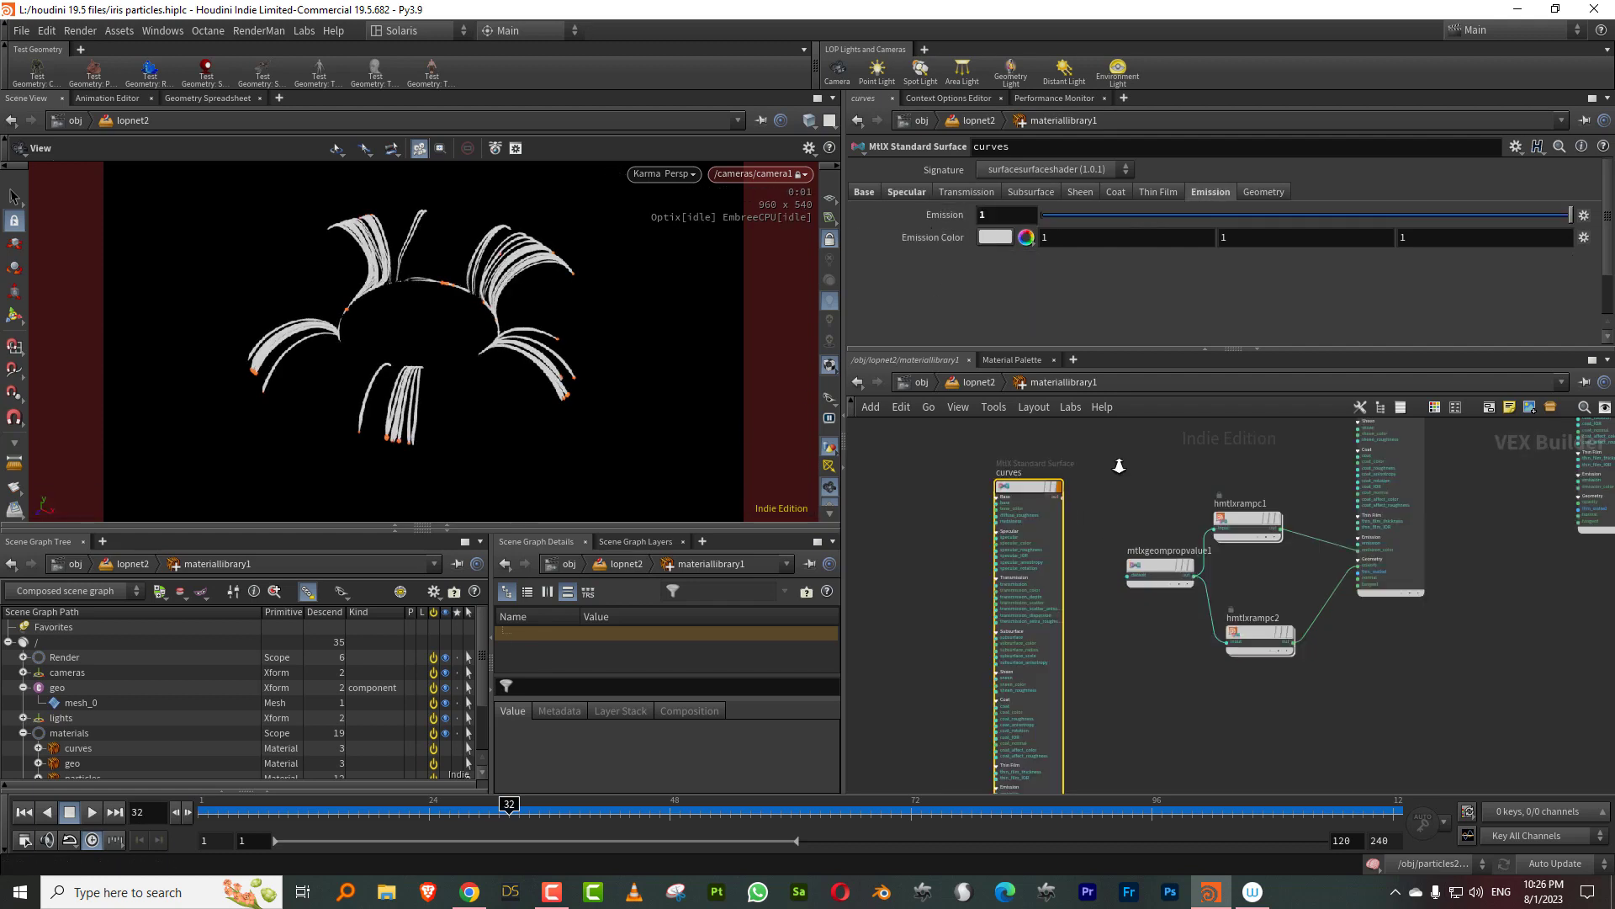
drag(1134, 349, 1135, 291)
key(Tab)
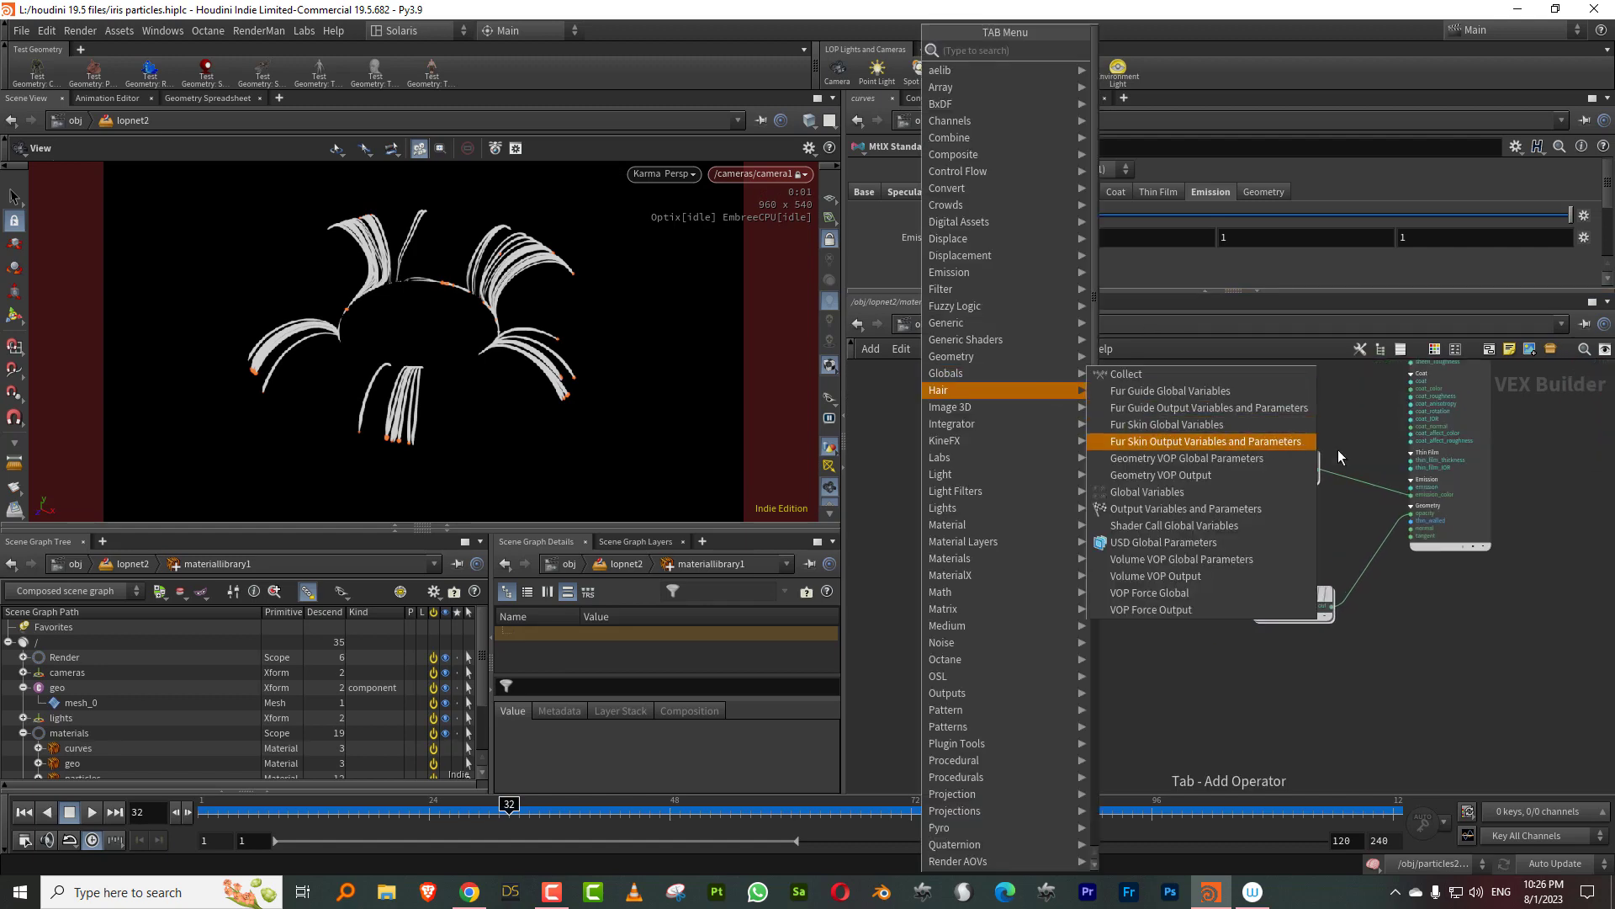
key(Escape)
drag(1114, 425, 1444, 644)
scroll(1444, 644, down, 2)
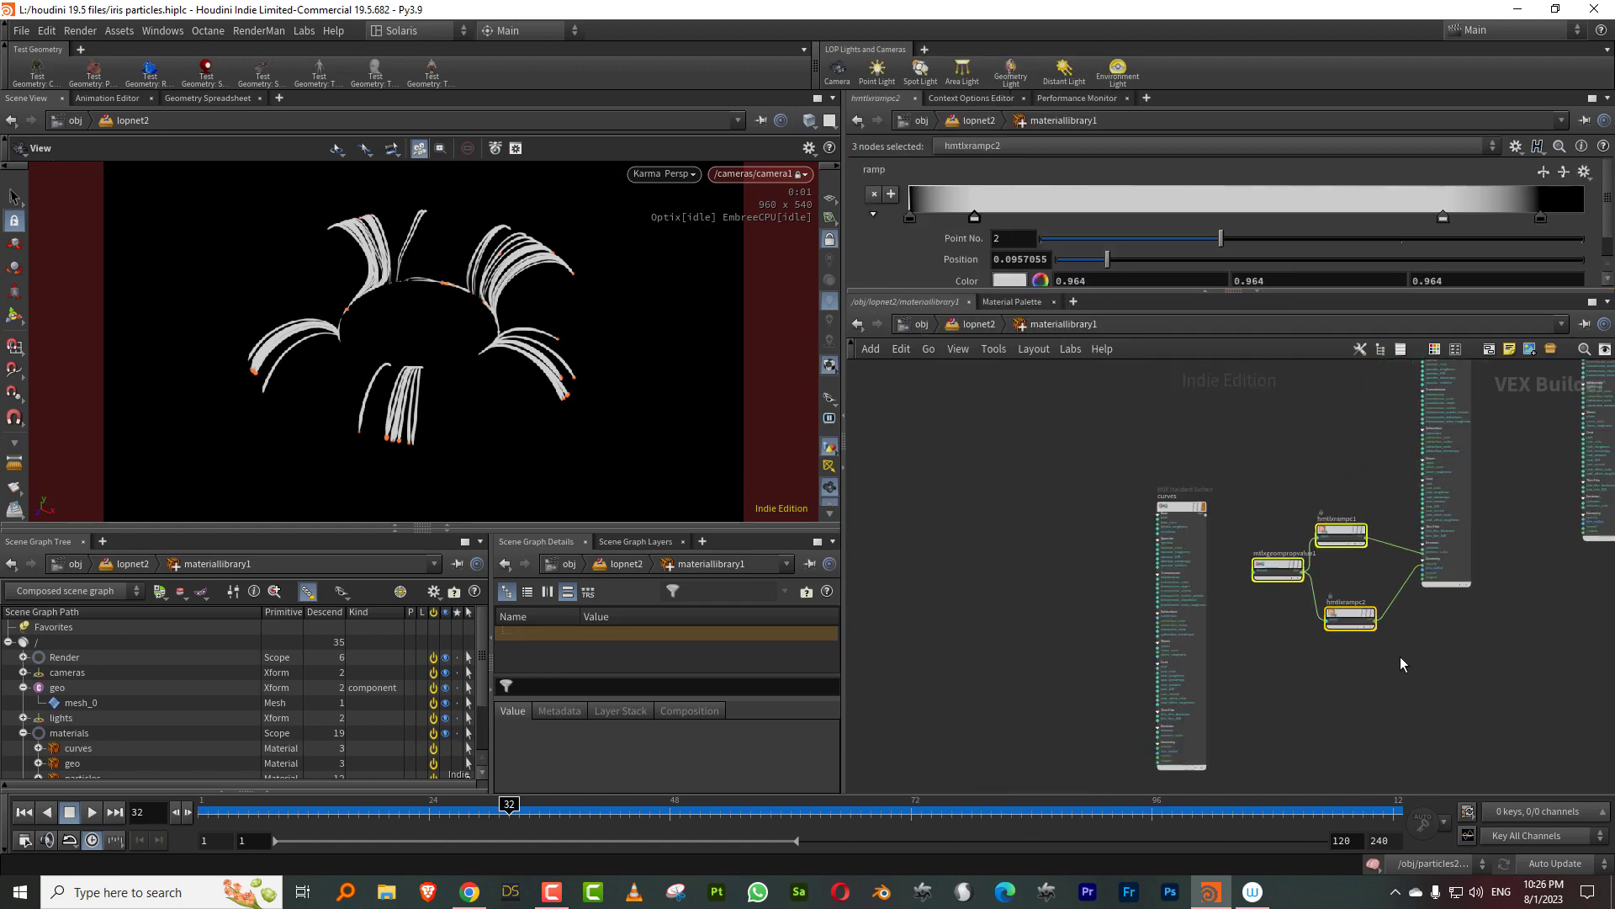
key(ctrl+c)
key(ctrl+v)
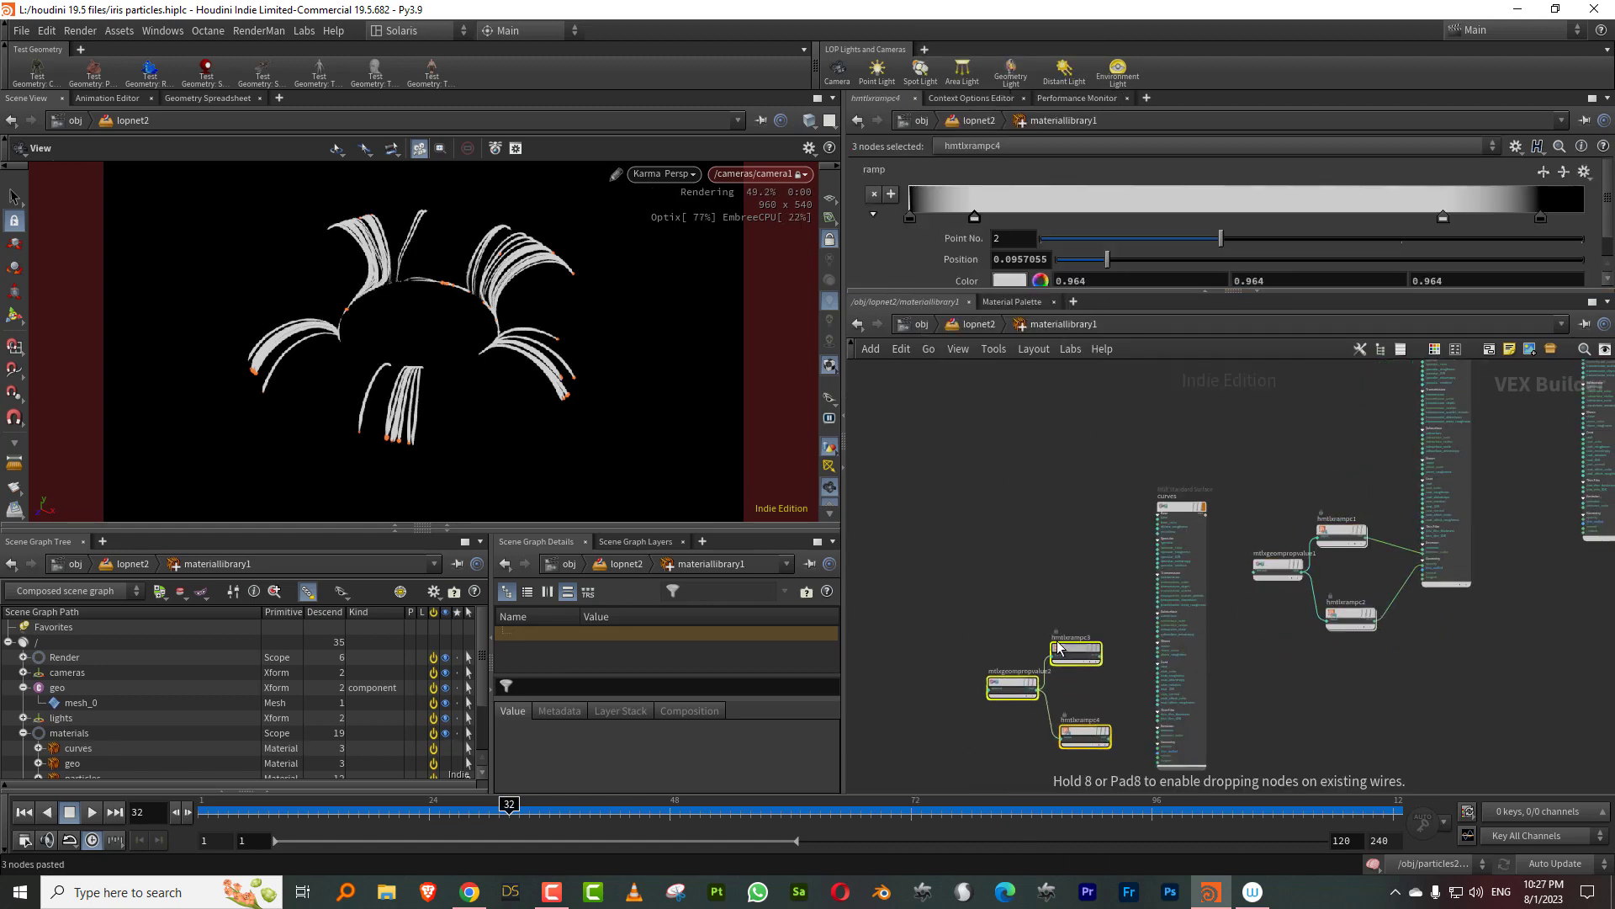
click(1088, 603)
Step: Set the Geomprop of the copied mtlxgeompropvalue2 to curveu
scroll(1088, 603, up, 2)
middle_drag(1088, 603, 1199, 521)
click(1056, 637)
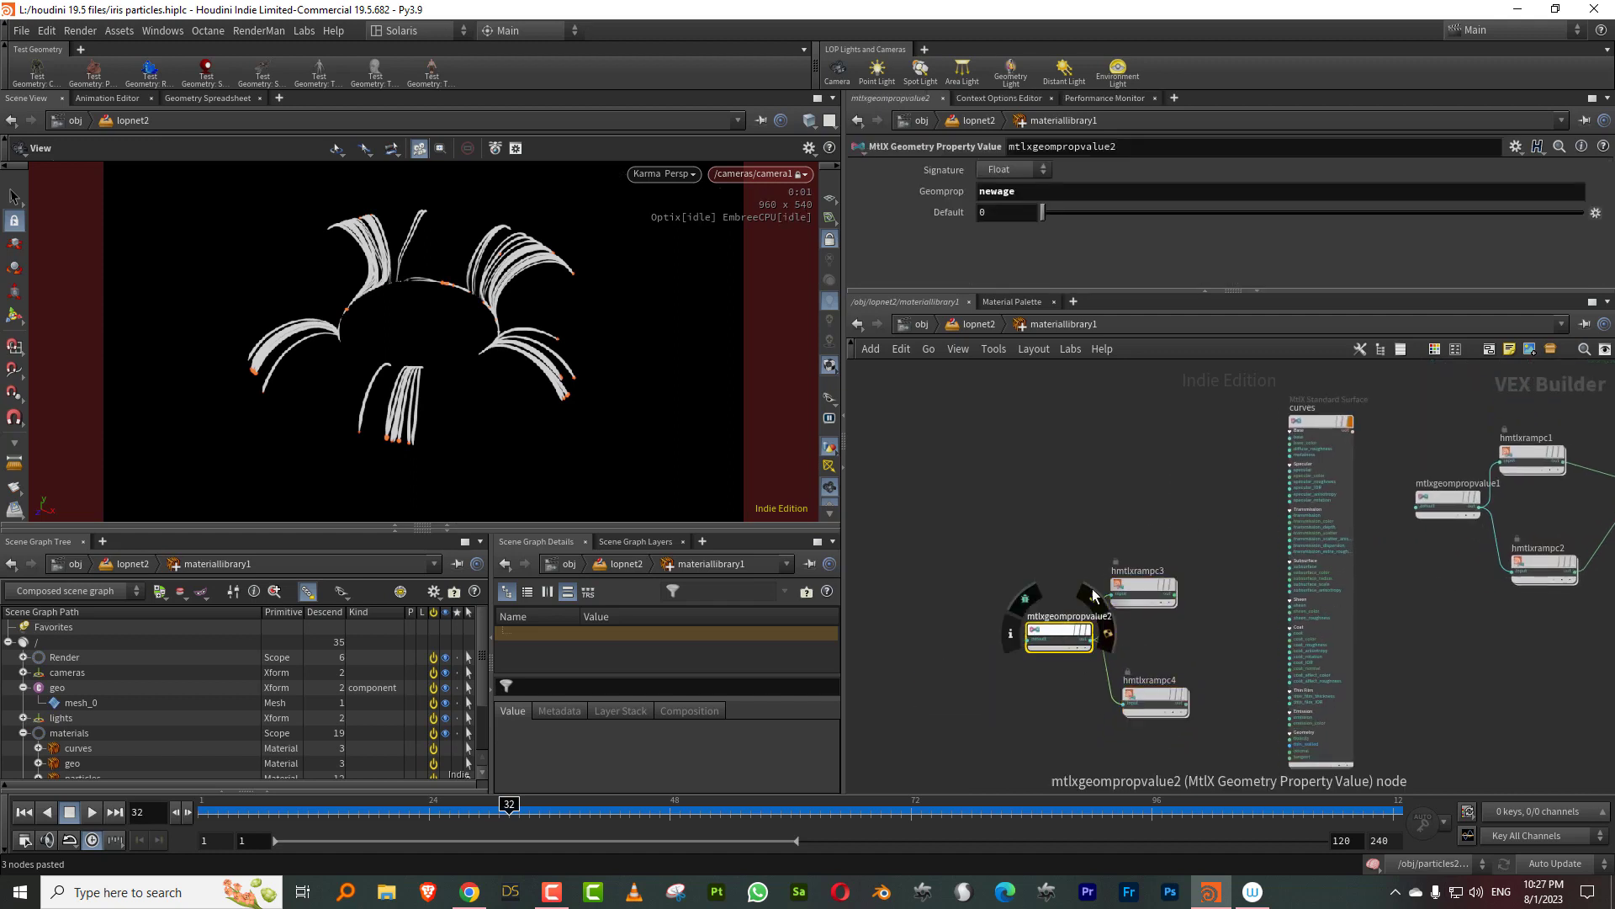
click(1001, 191)
text(cur)
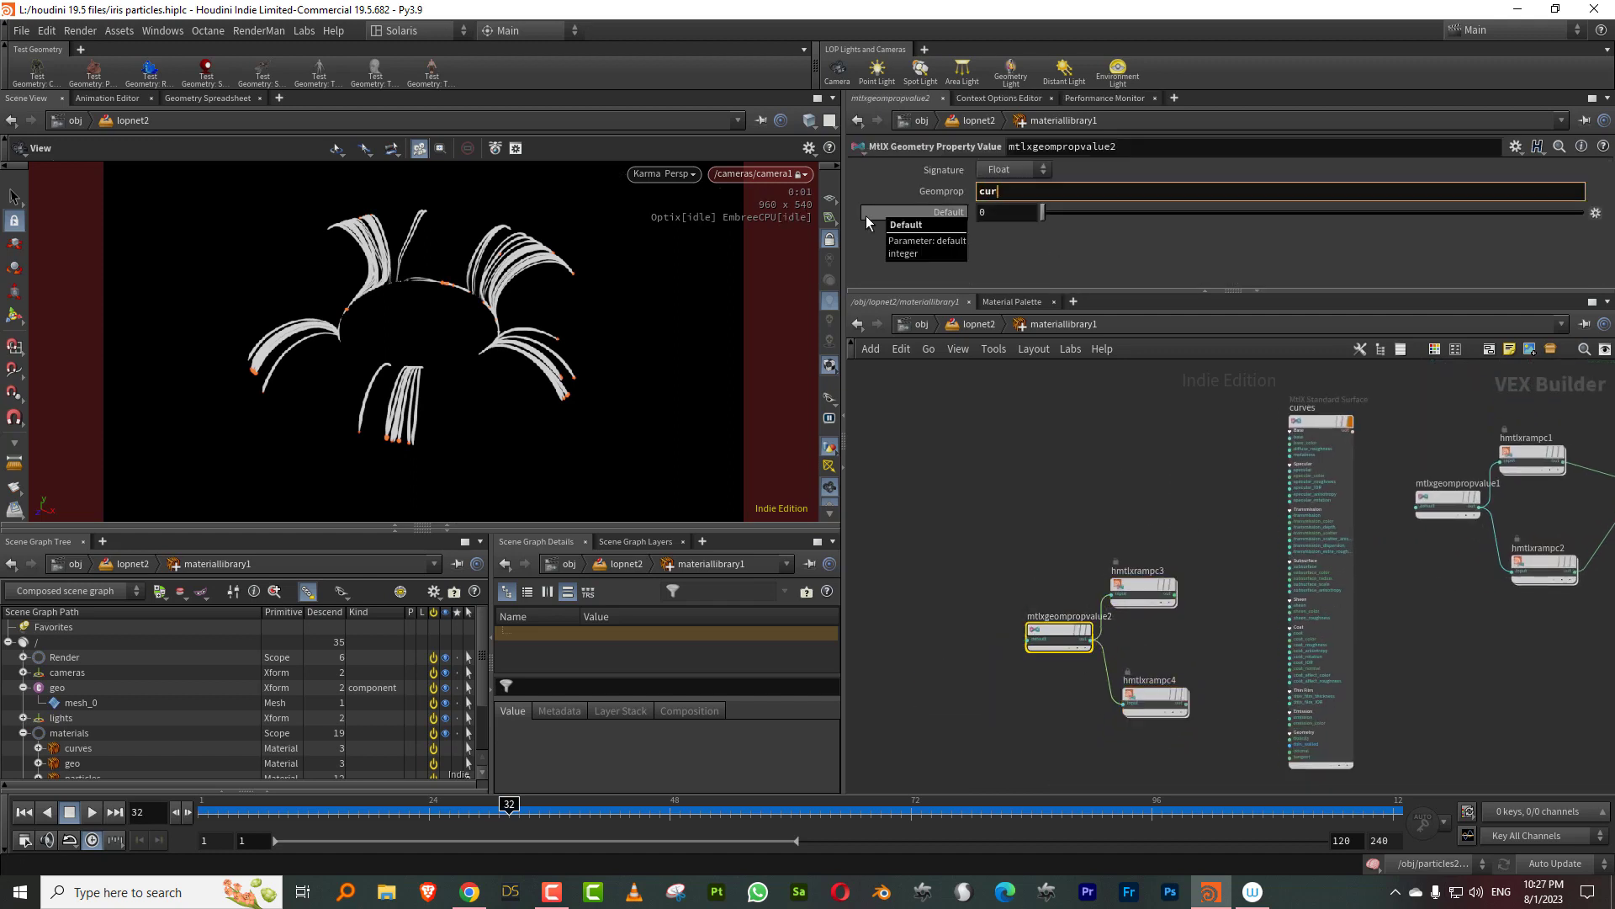
text(veu)
key(Return)
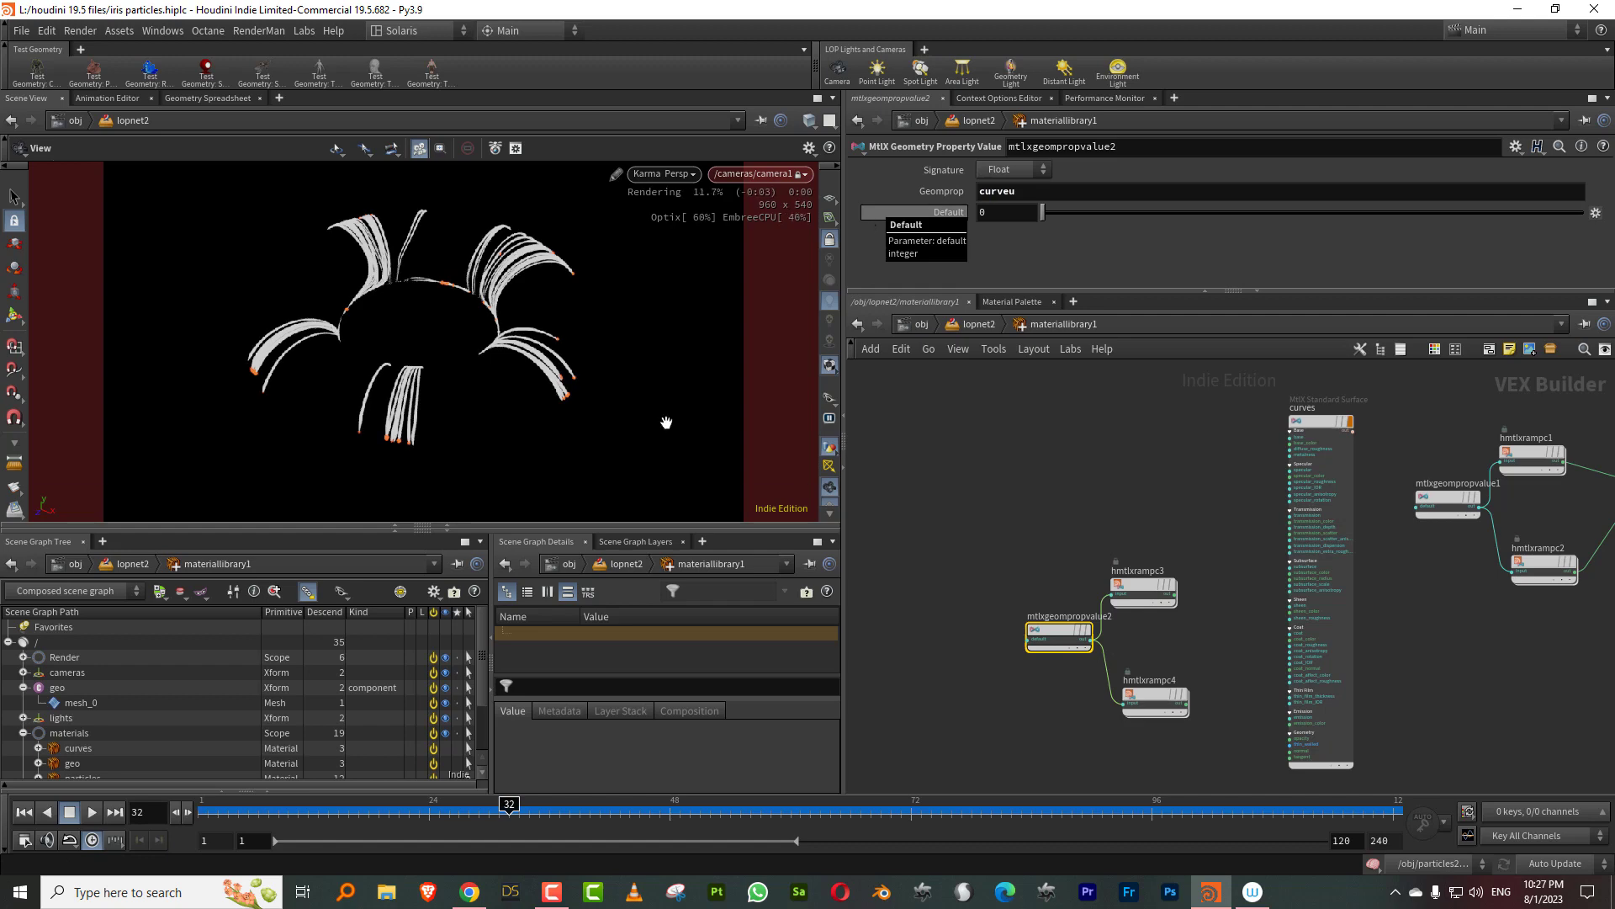
Step: Connect hmtlxrampc3 to the curves surface's emission_color and bring up that ramp's parameters
scroll(1232, 646, up, 3)
middle_drag(1232, 620, 1156, 548)
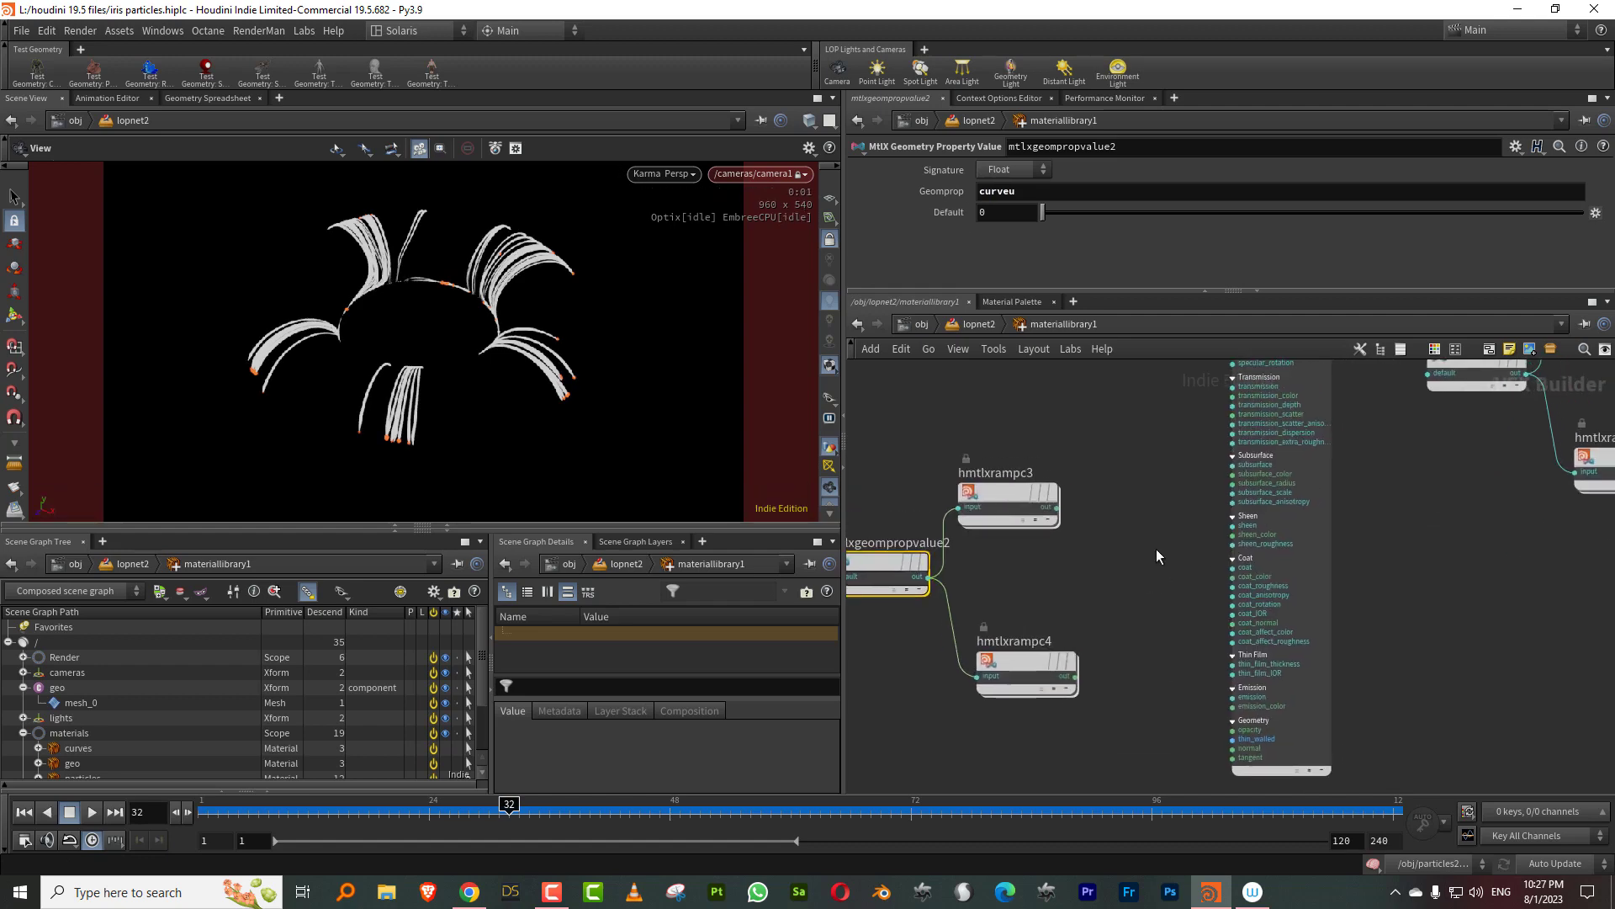
click(1057, 507)
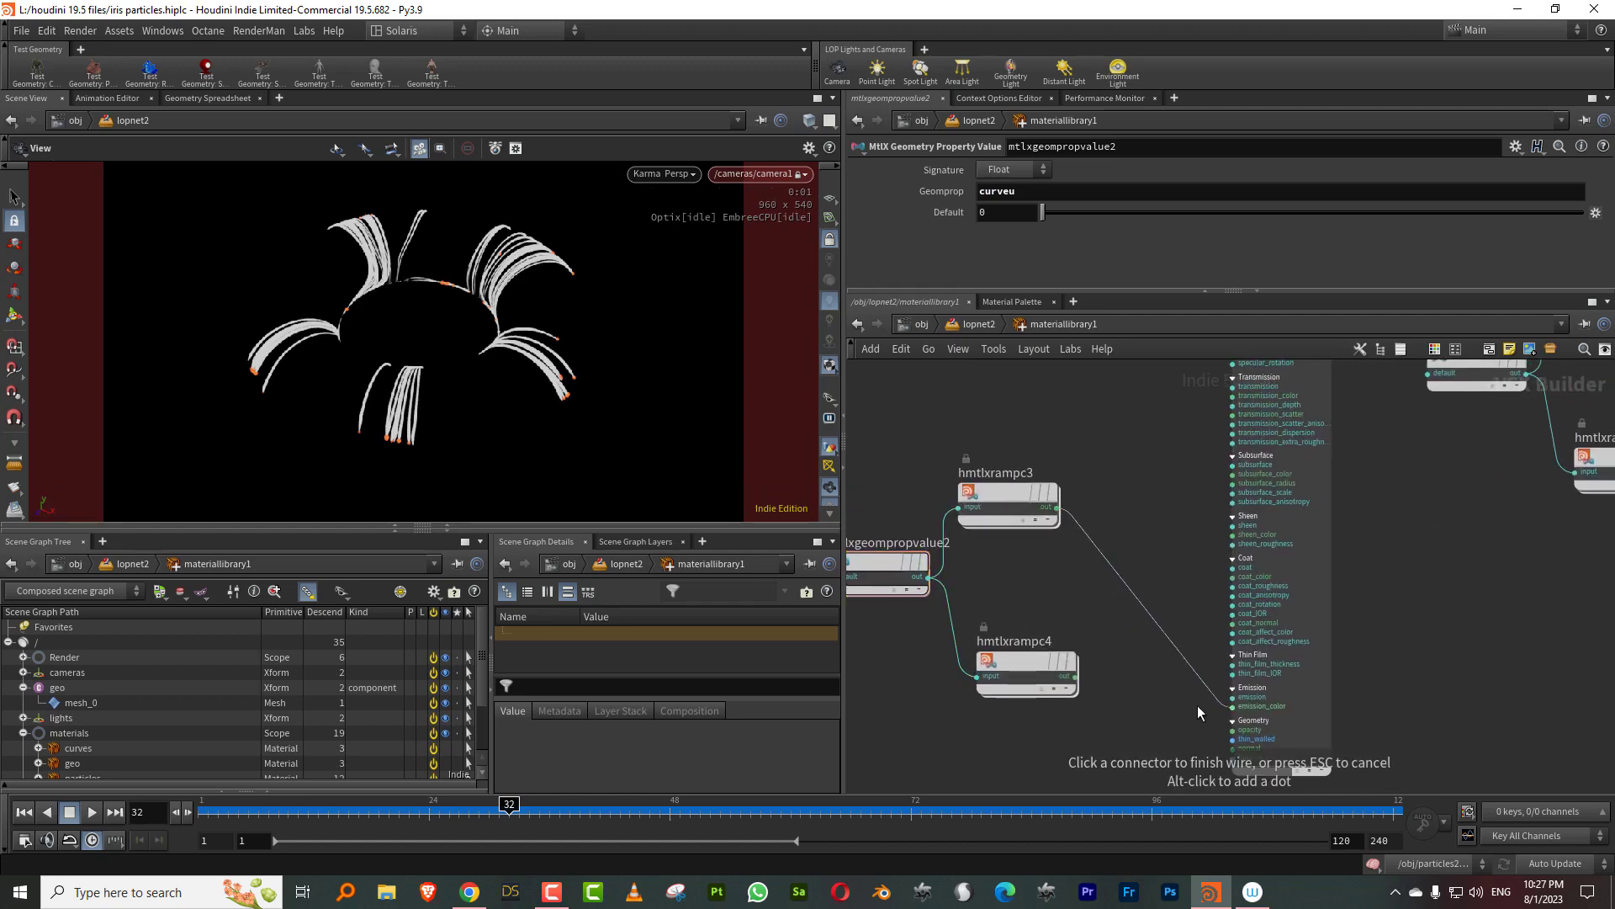
click(1198, 705)
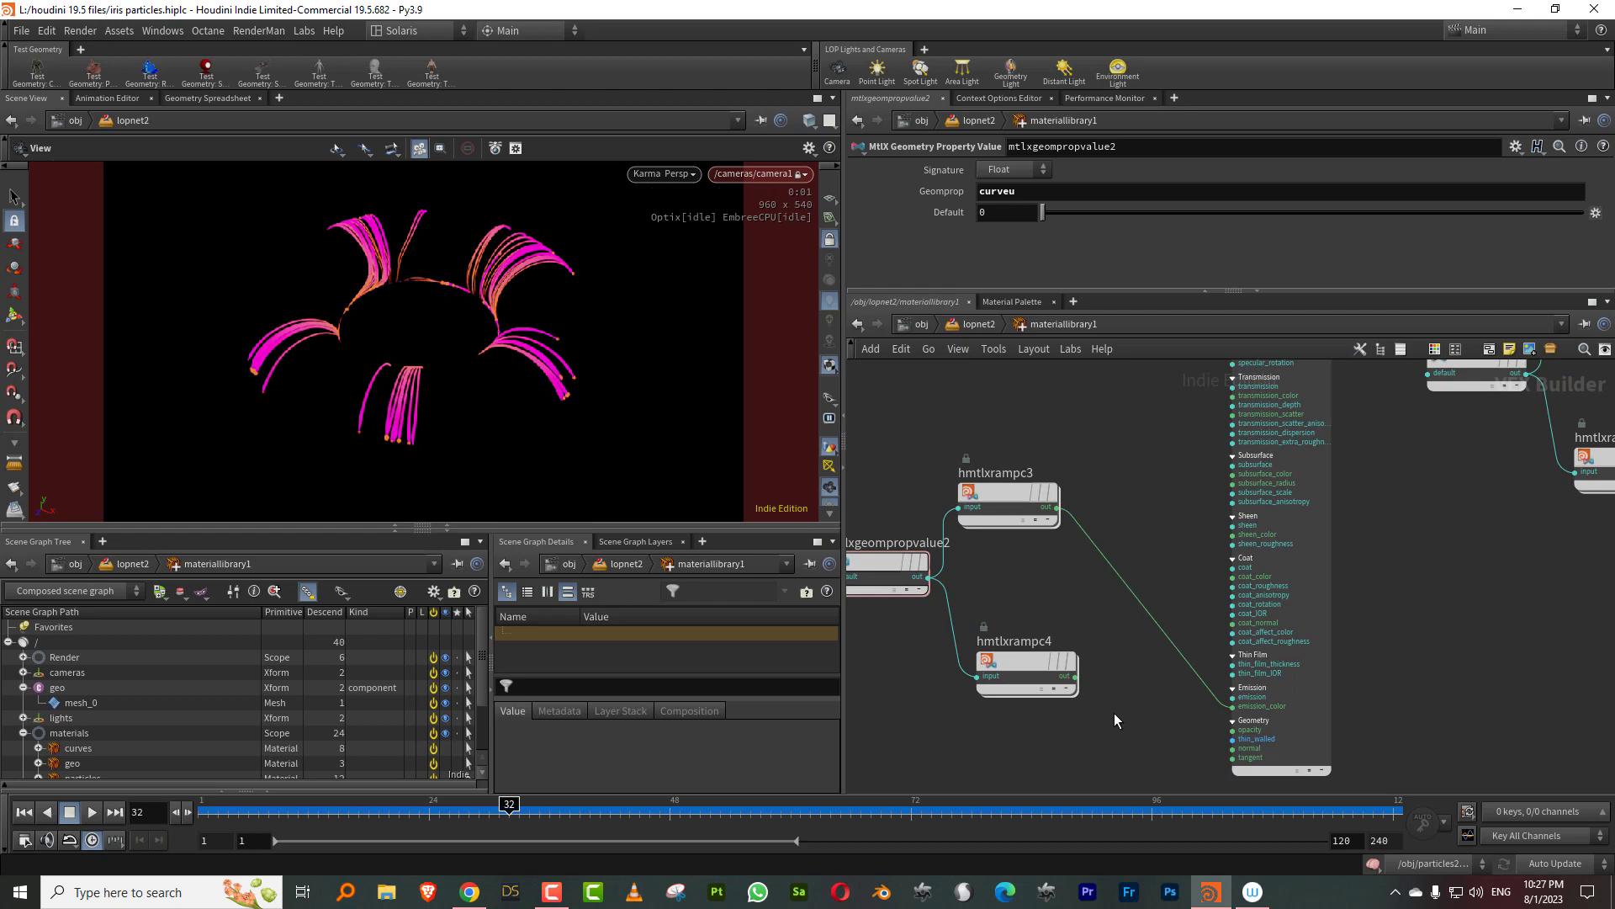
click(1009, 497)
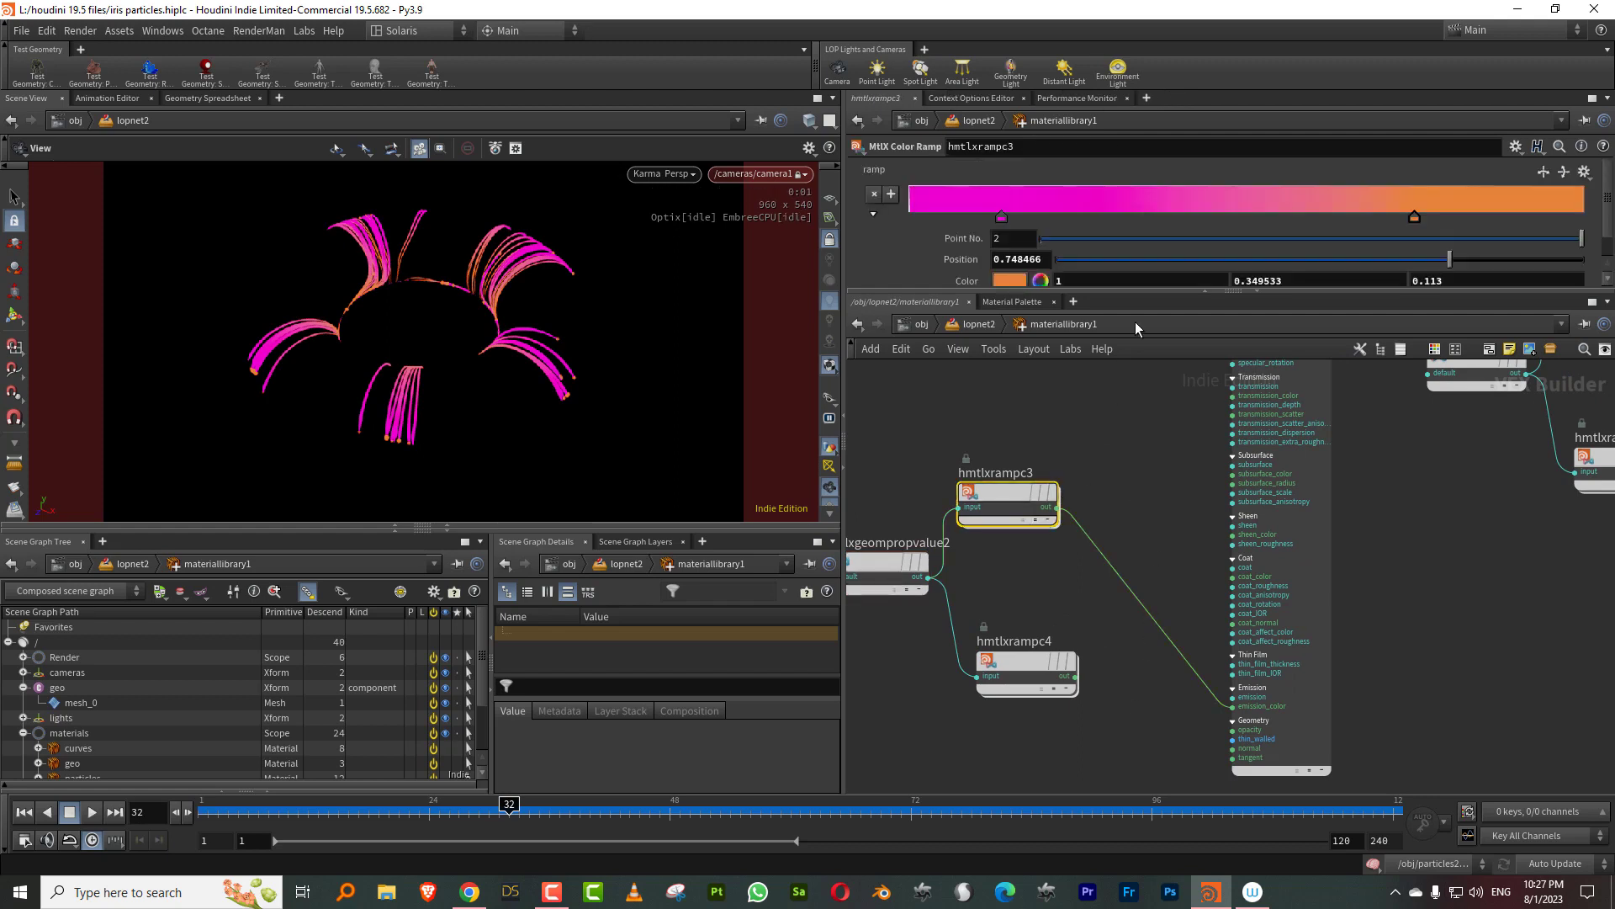
Step: Recolour the hmtlxrampc3 ramp from magenta at position 0 through a blue point to orange near its end
double_click(1004, 218)
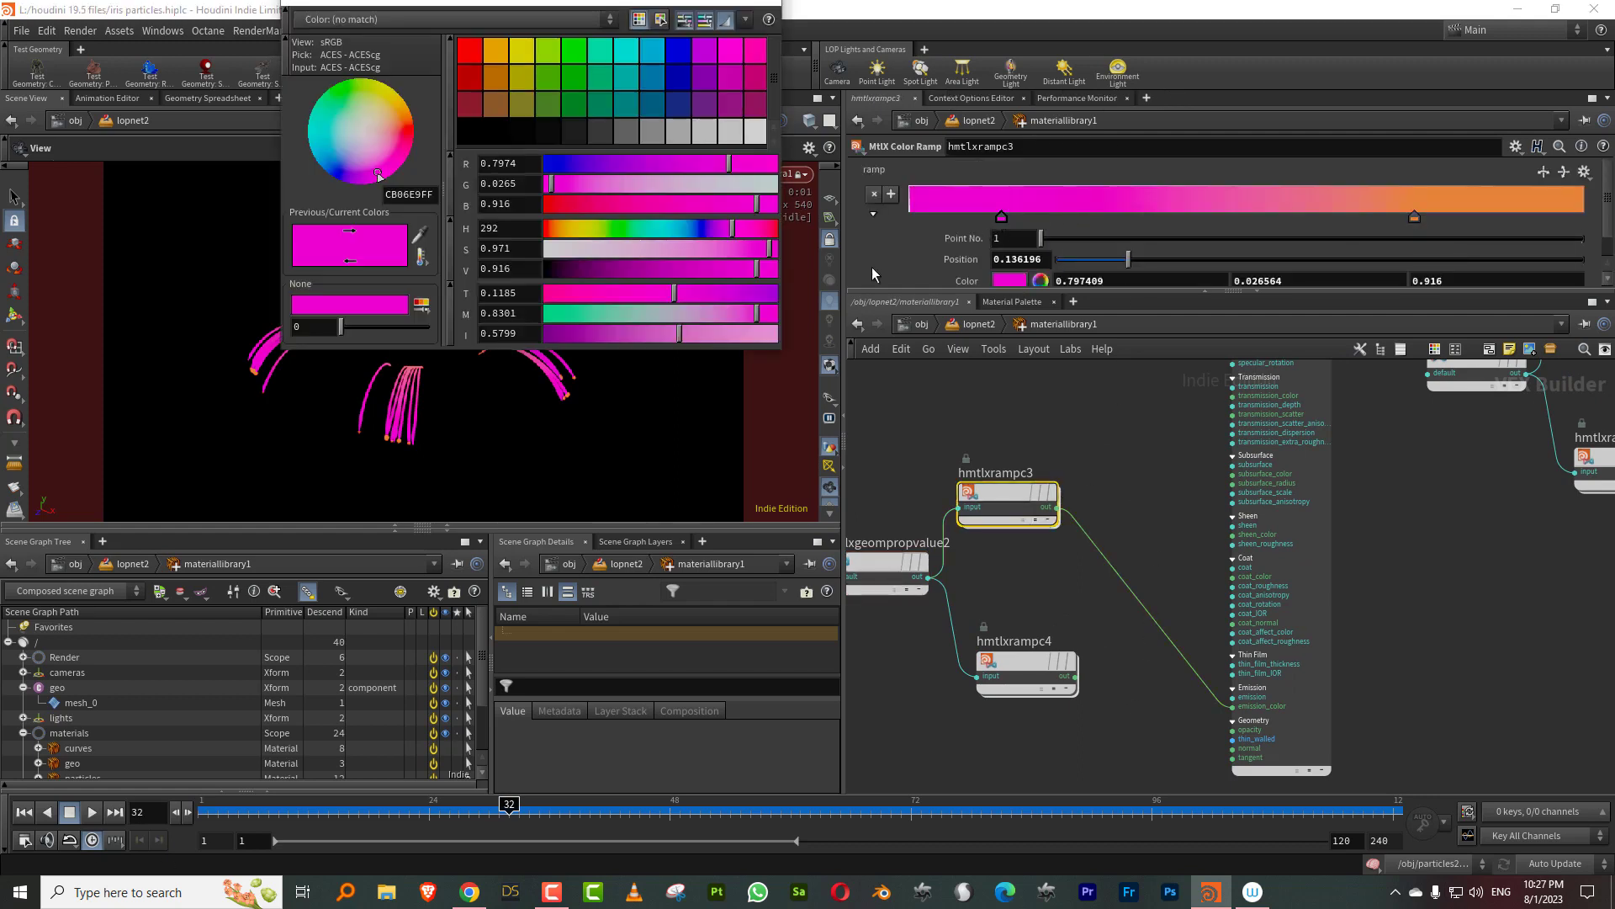
click(684, 232)
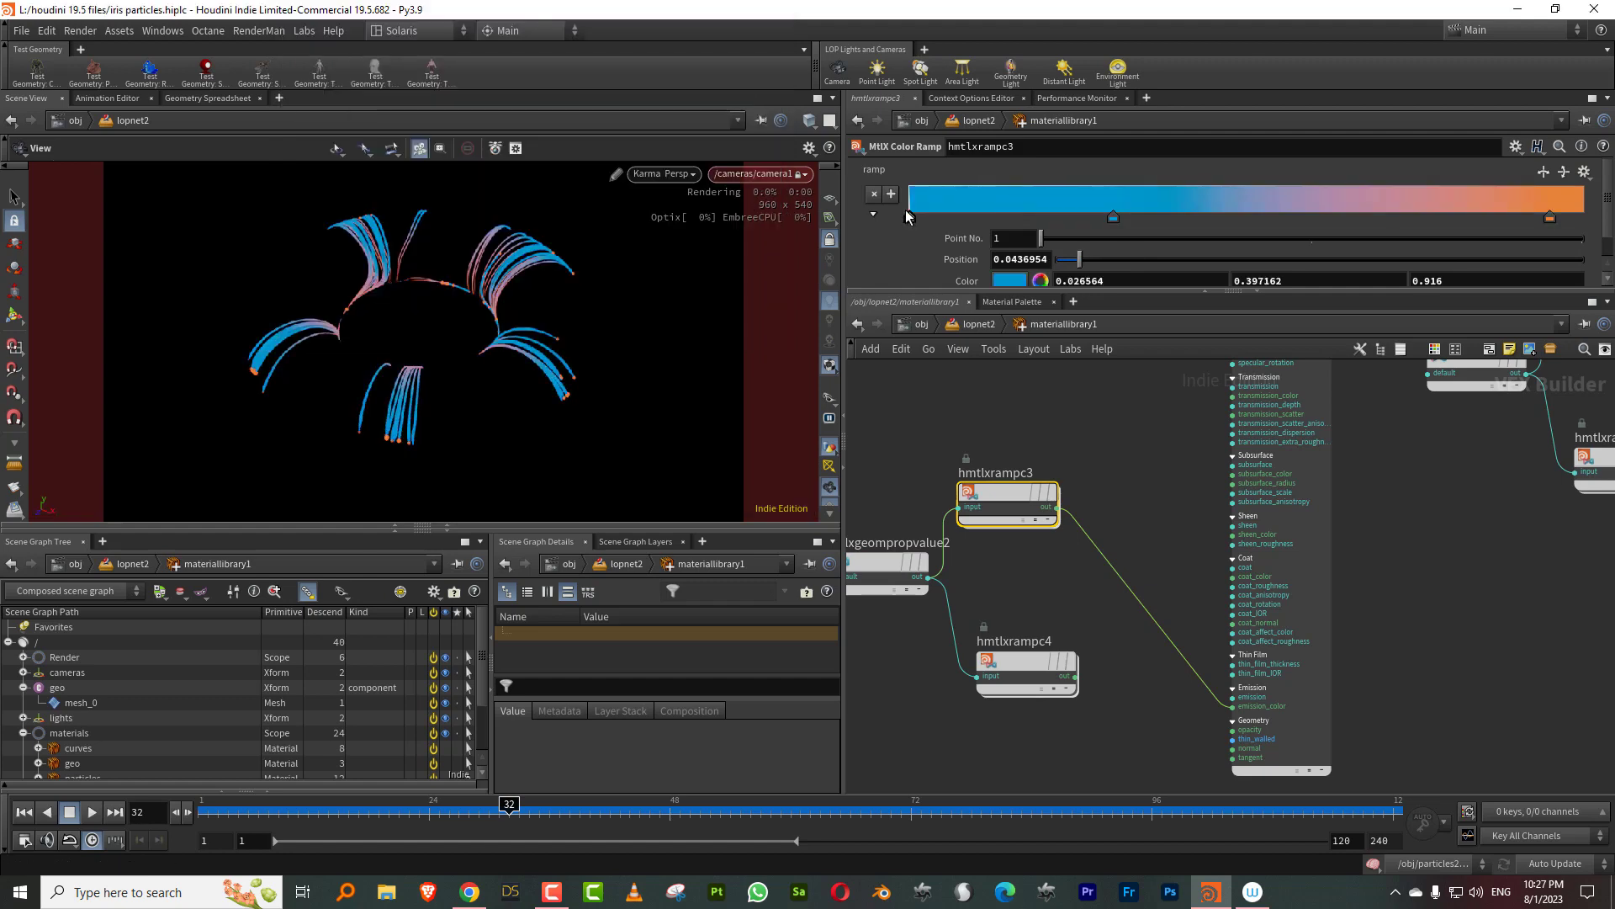
double_click(911, 218)
click(742, 228)
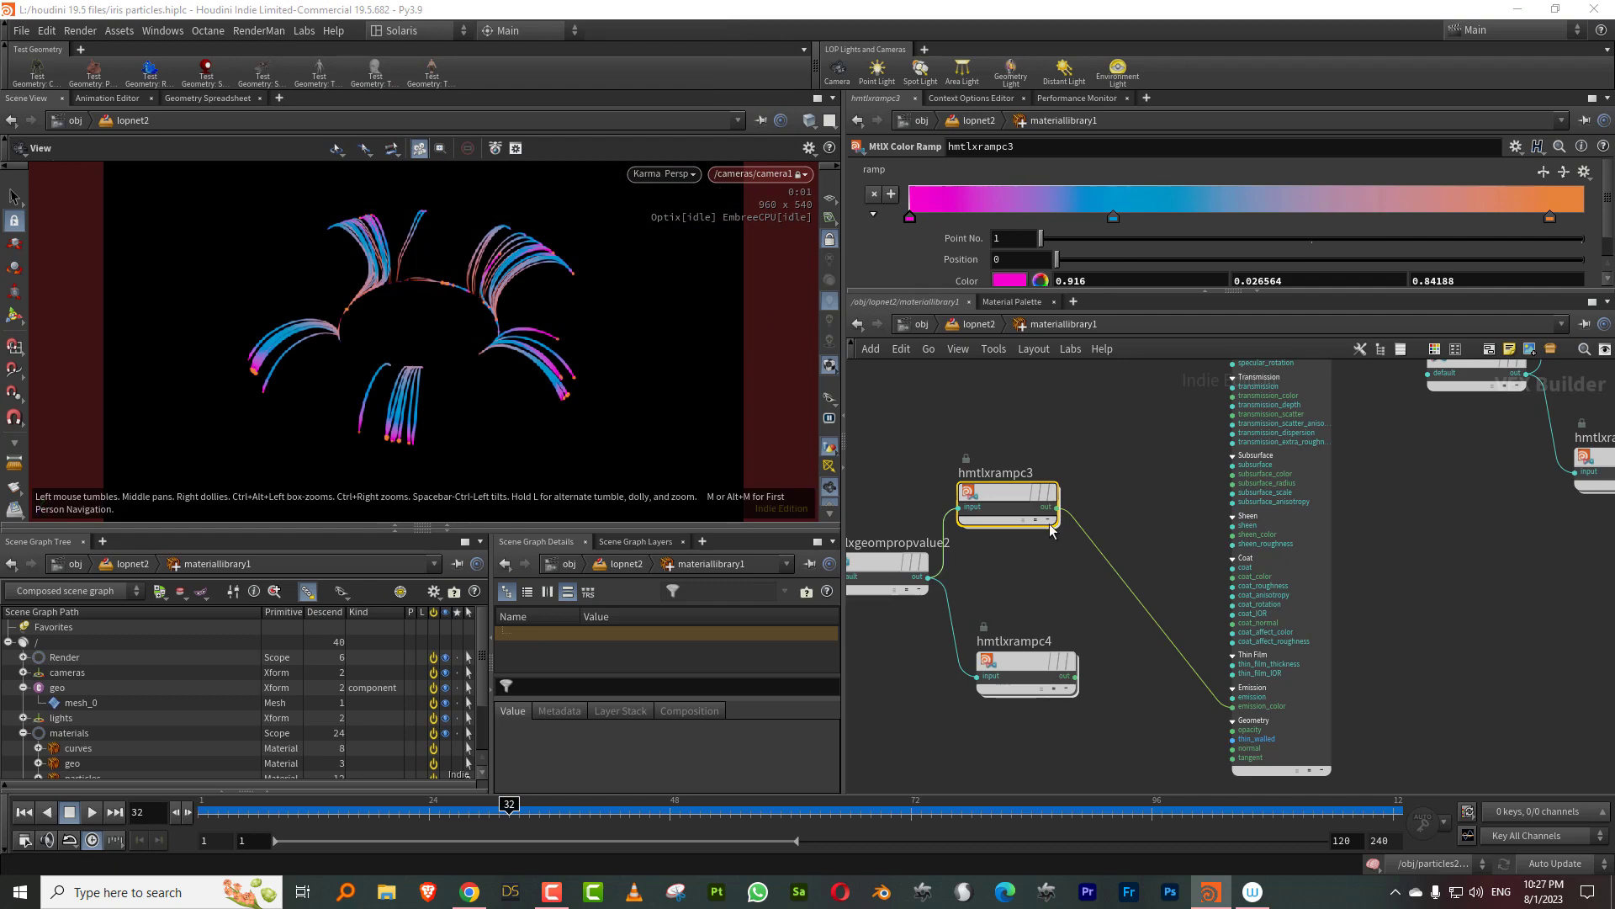
Step: Connect the output of hmtlxrampc4 to the opacity input of the curves surface
middle_drag(1165, 557, 1175, 493)
click(1035, 607)
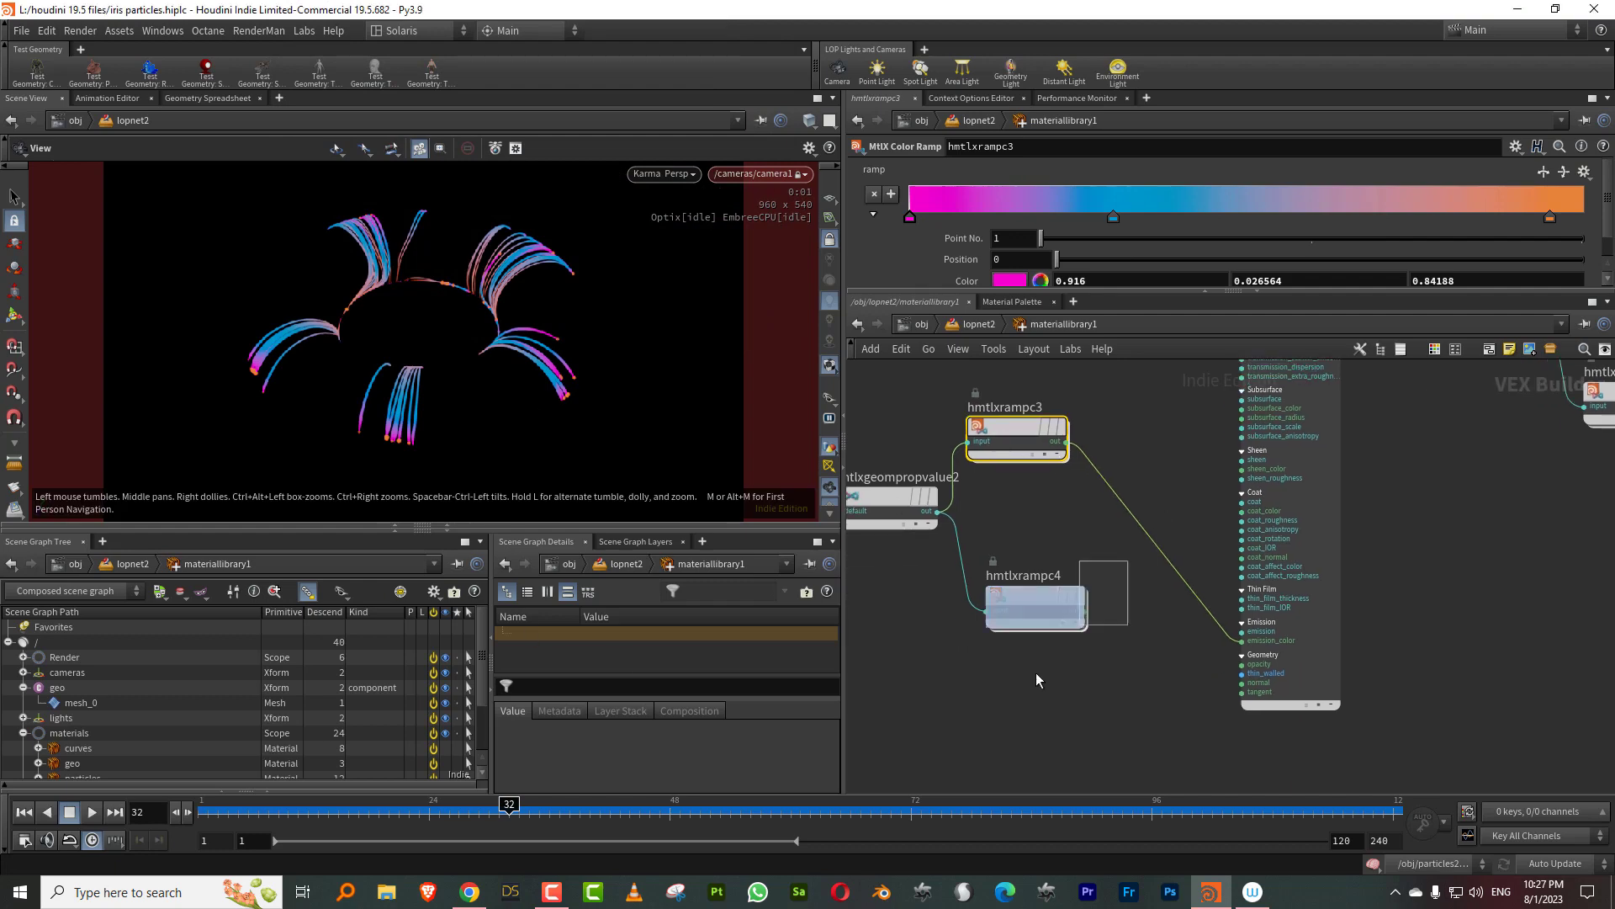
click(1084, 617)
click(1215, 665)
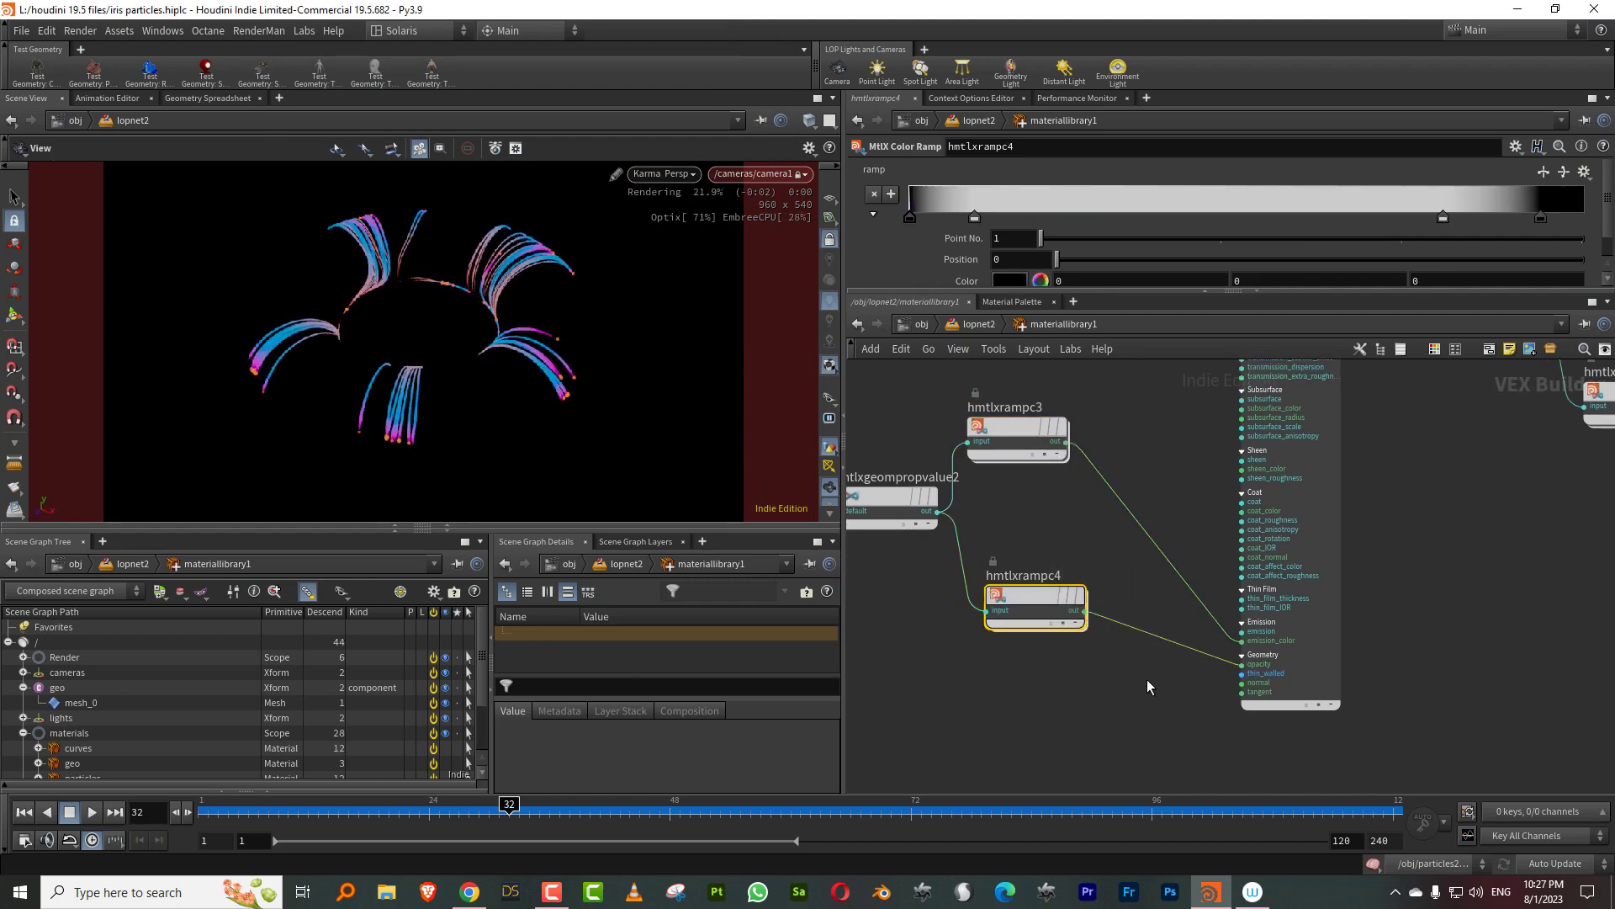
Step: Go to frame 24 and collapse the scene graph panes to inspect the trails in an enlarged viewport
drag(280, 814, 432, 812)
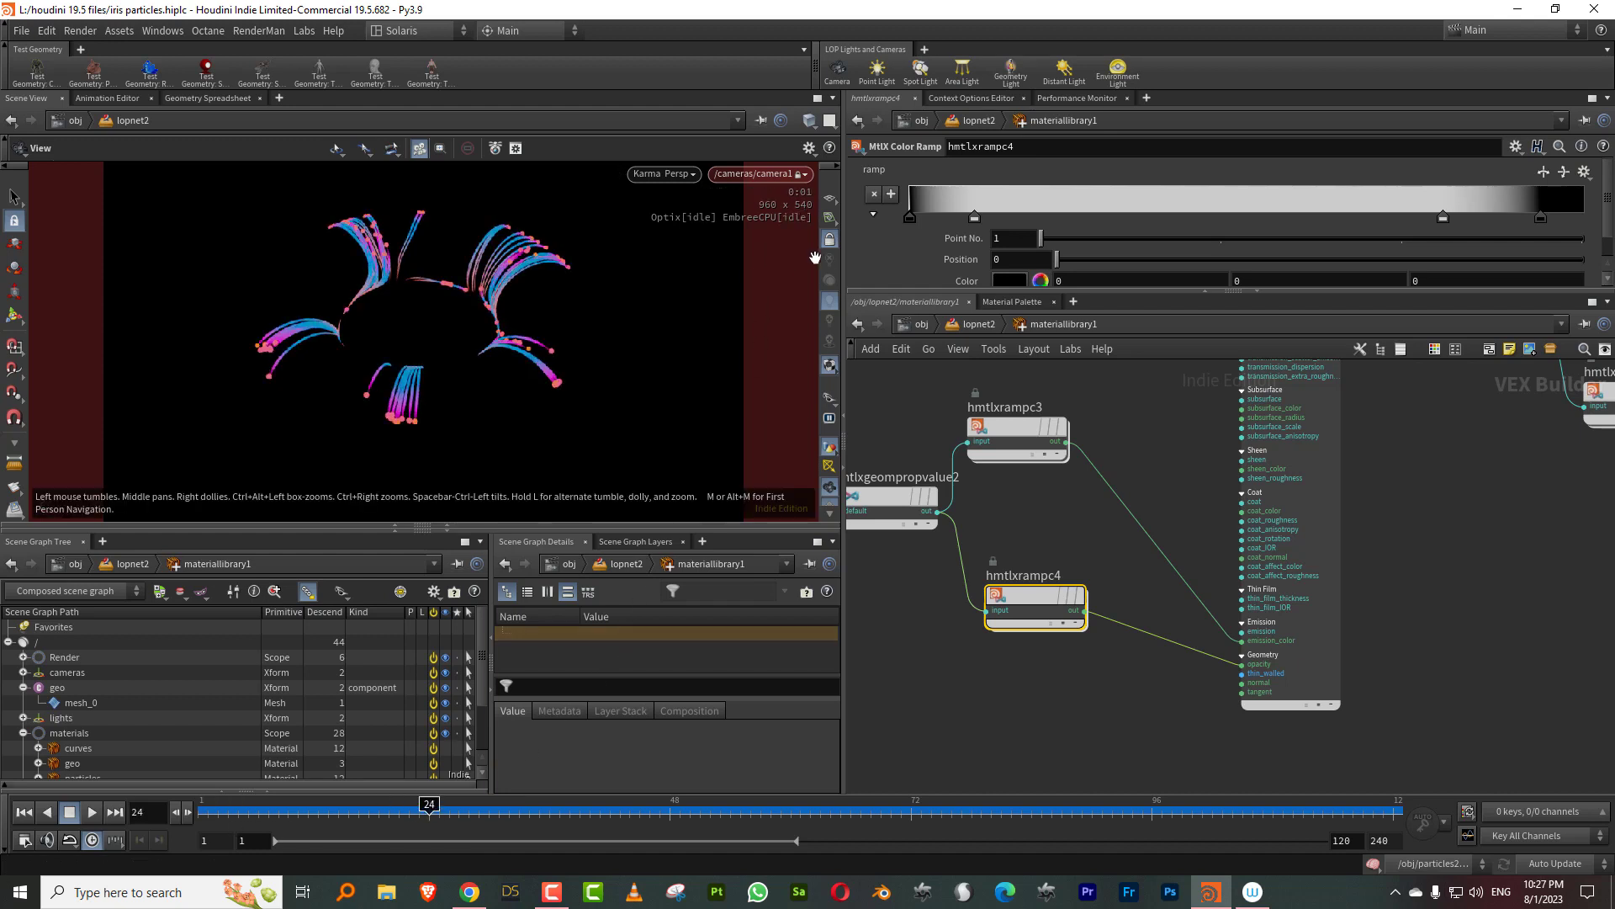
drag(508, 291, 501, 303)
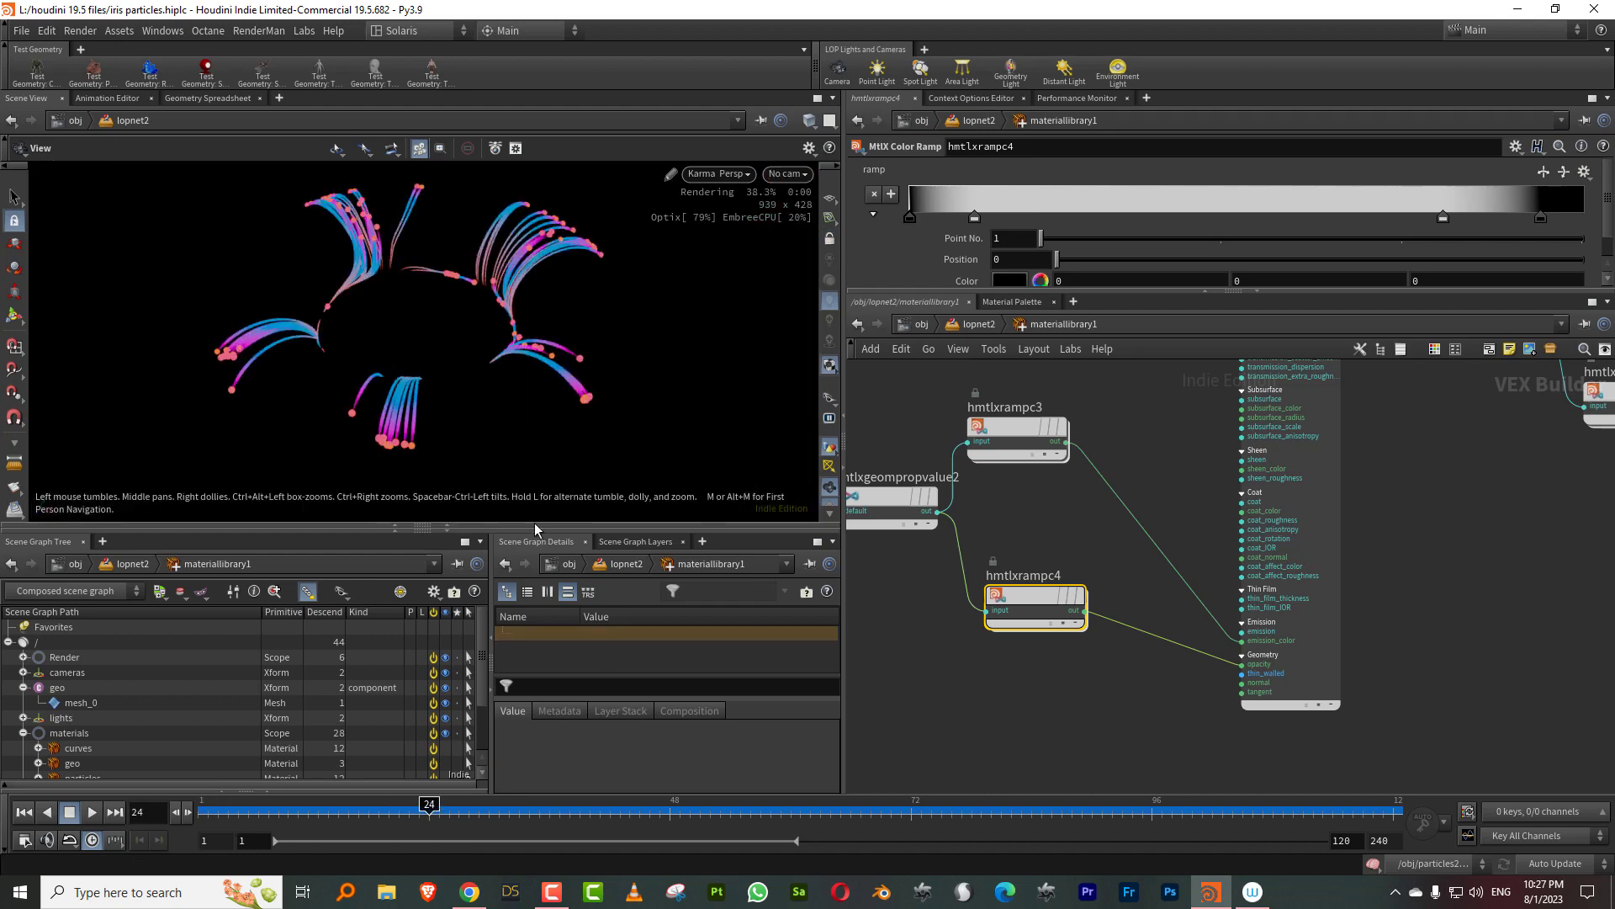
click(447, 528)
scroll(648, 354, up, 2)
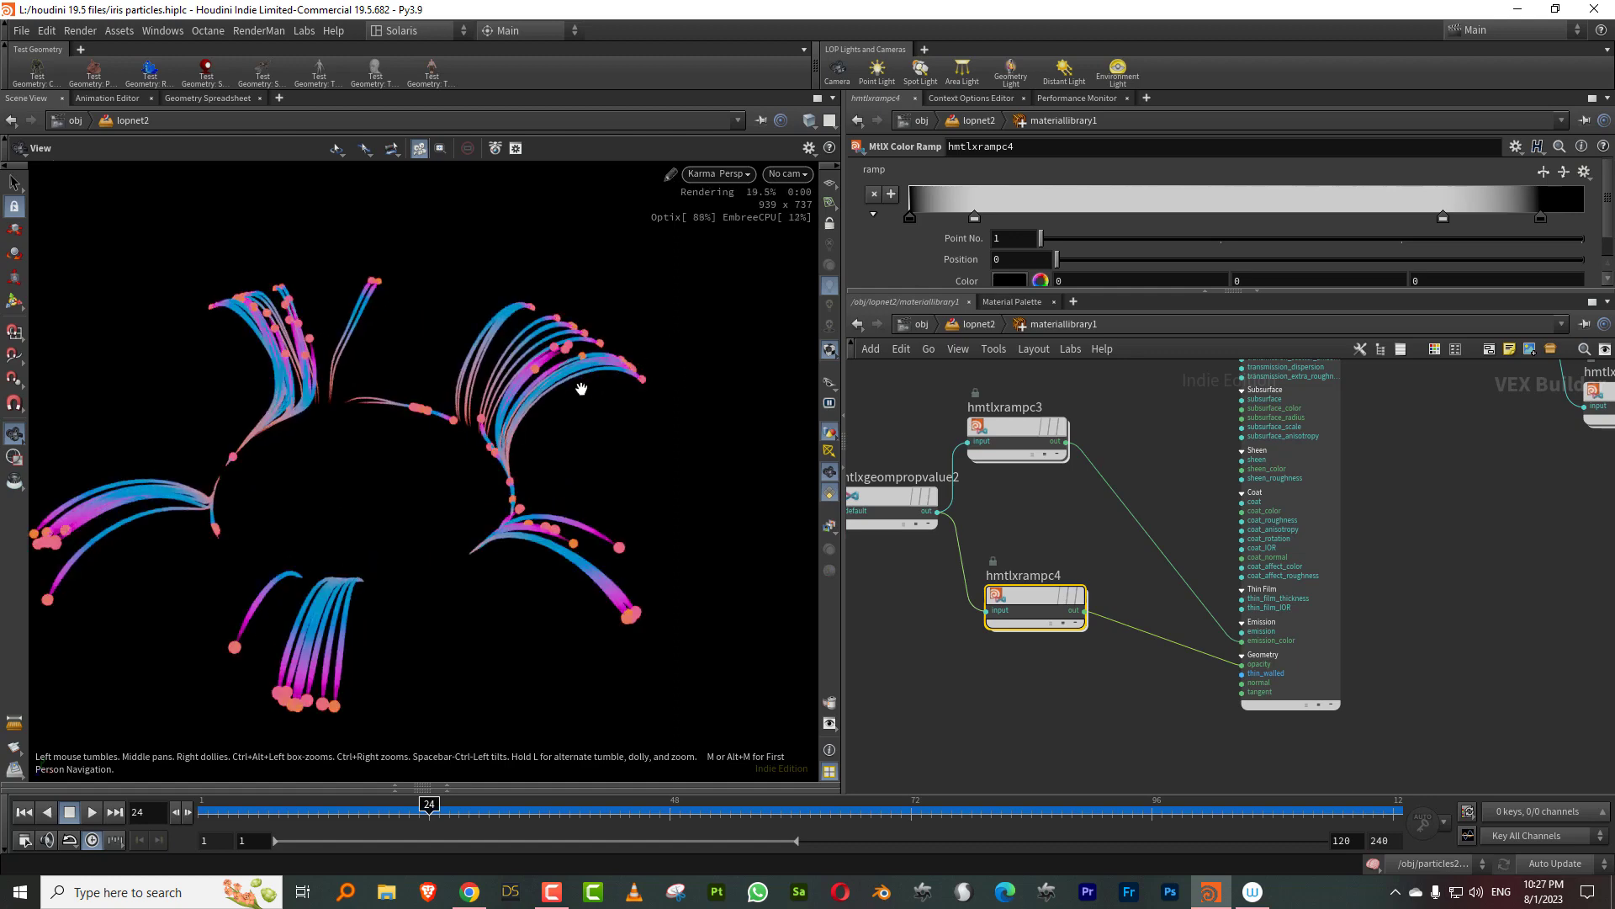
middle_drag(520, 417, 552, 398)
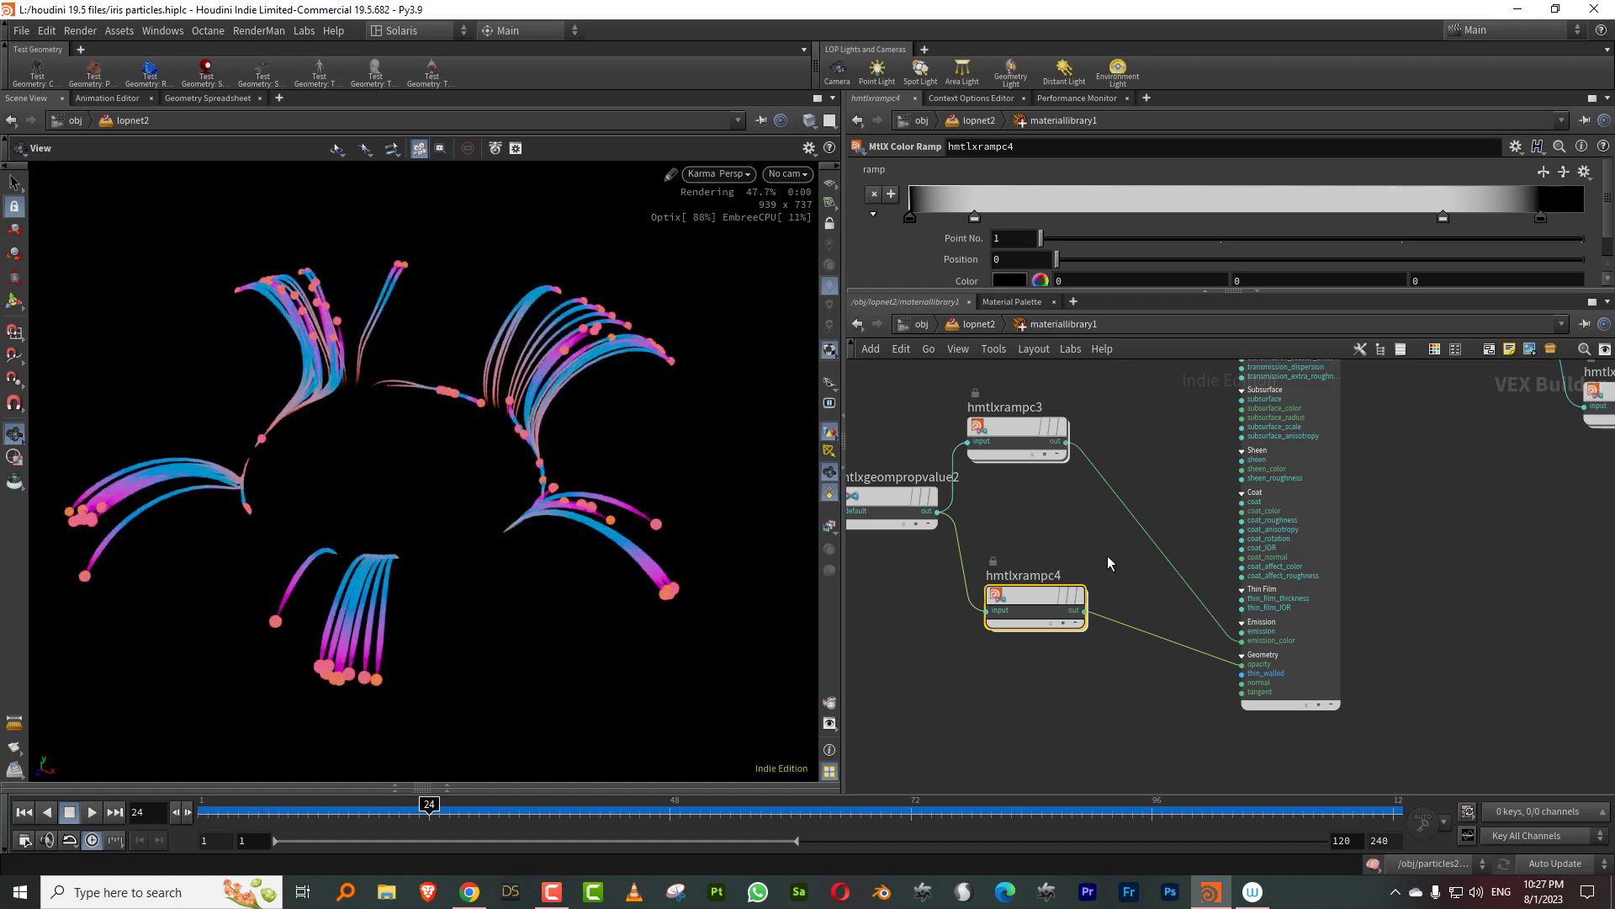
scroll(1089, 537, down, 3)
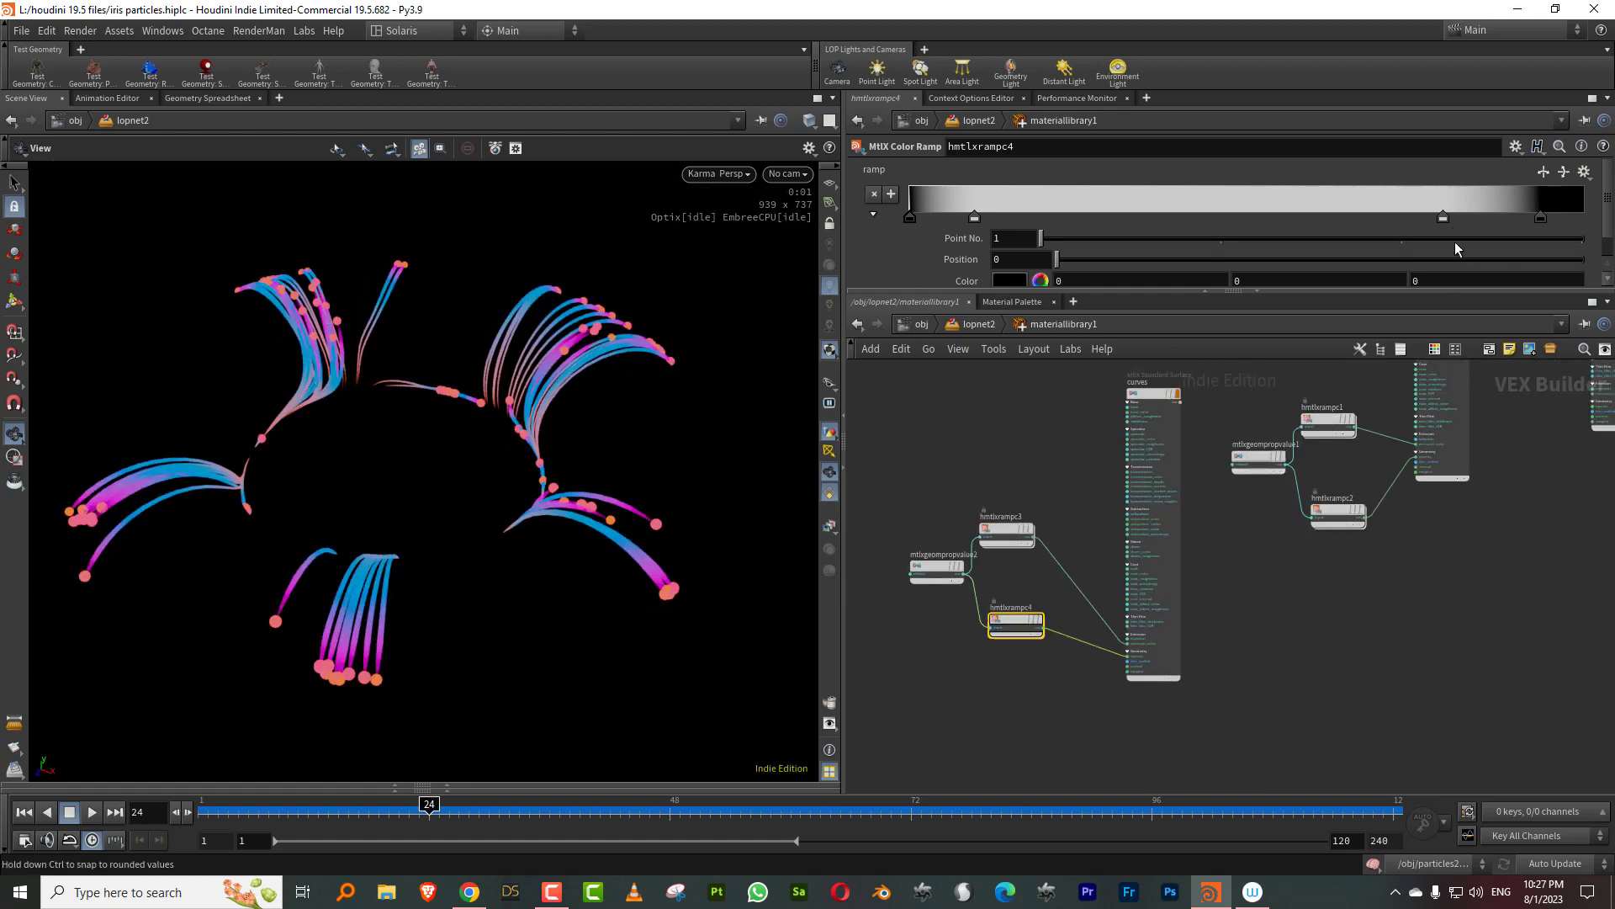
Step: Darken the third point of the hmtlxrampc4 opacity ramp to a grey of 0.701
click(1443, 217)
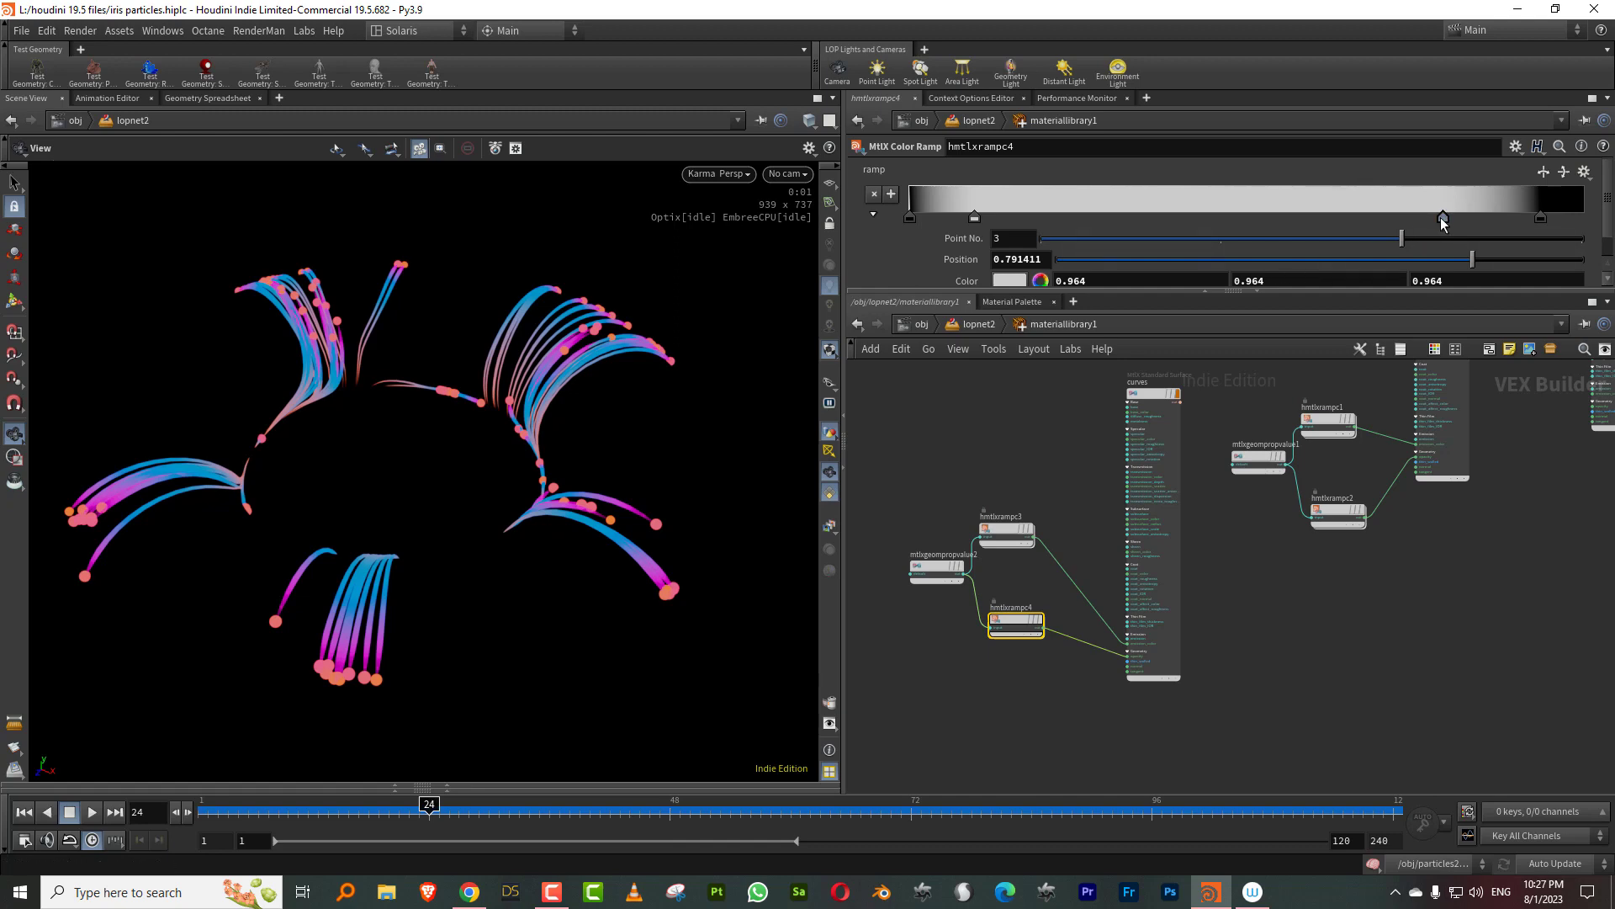
click(1041, 280)
click(658, 269)
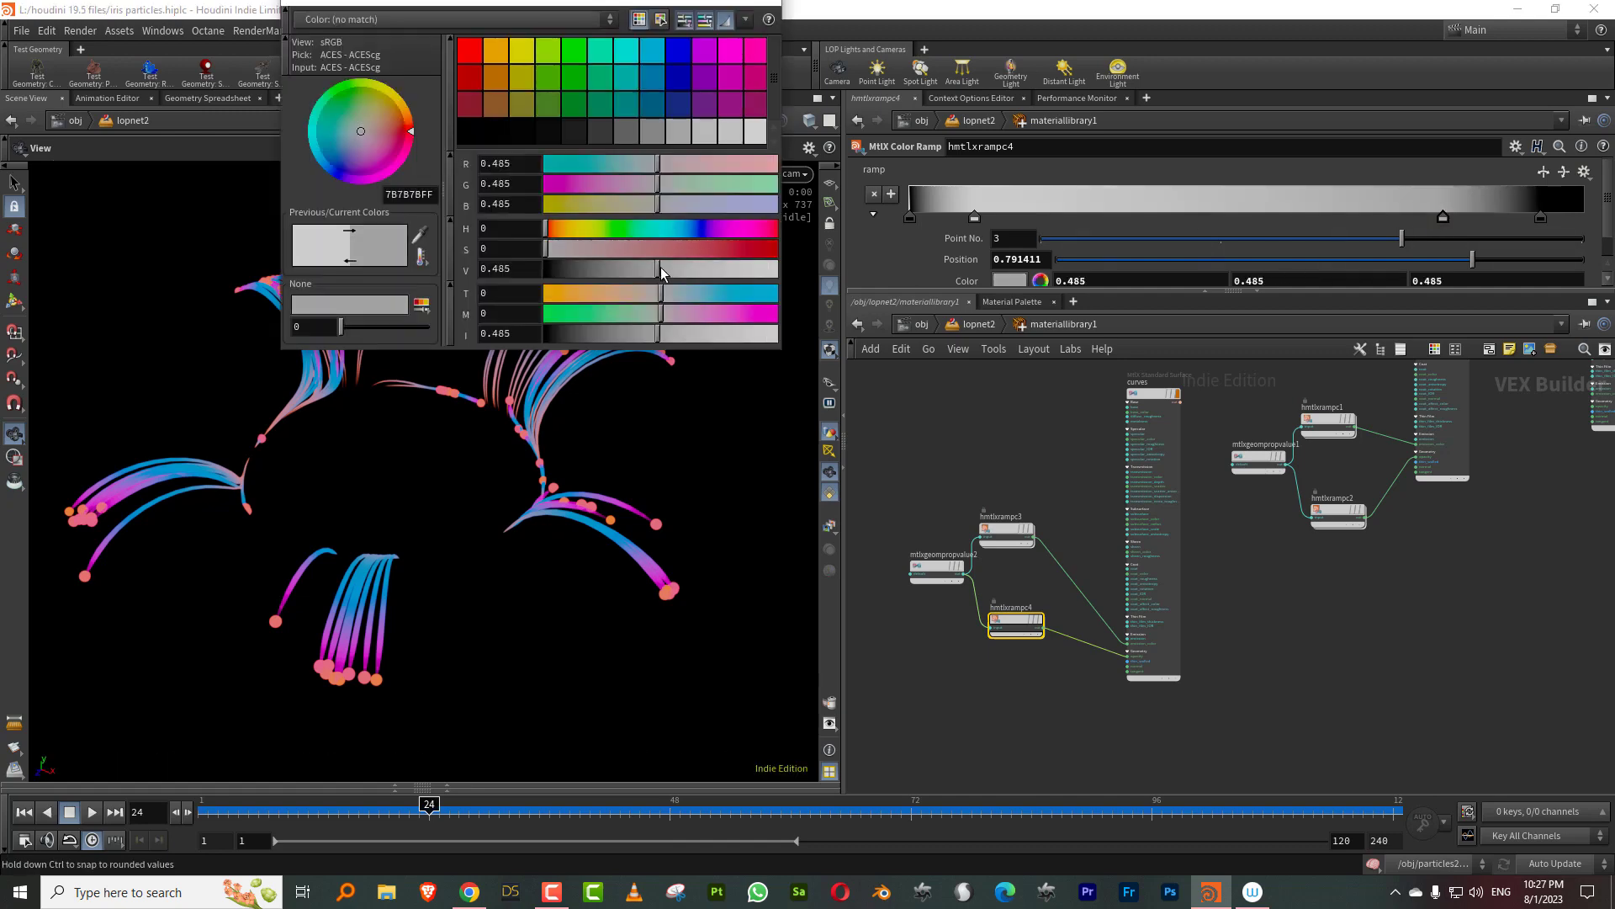
click(705, 269)
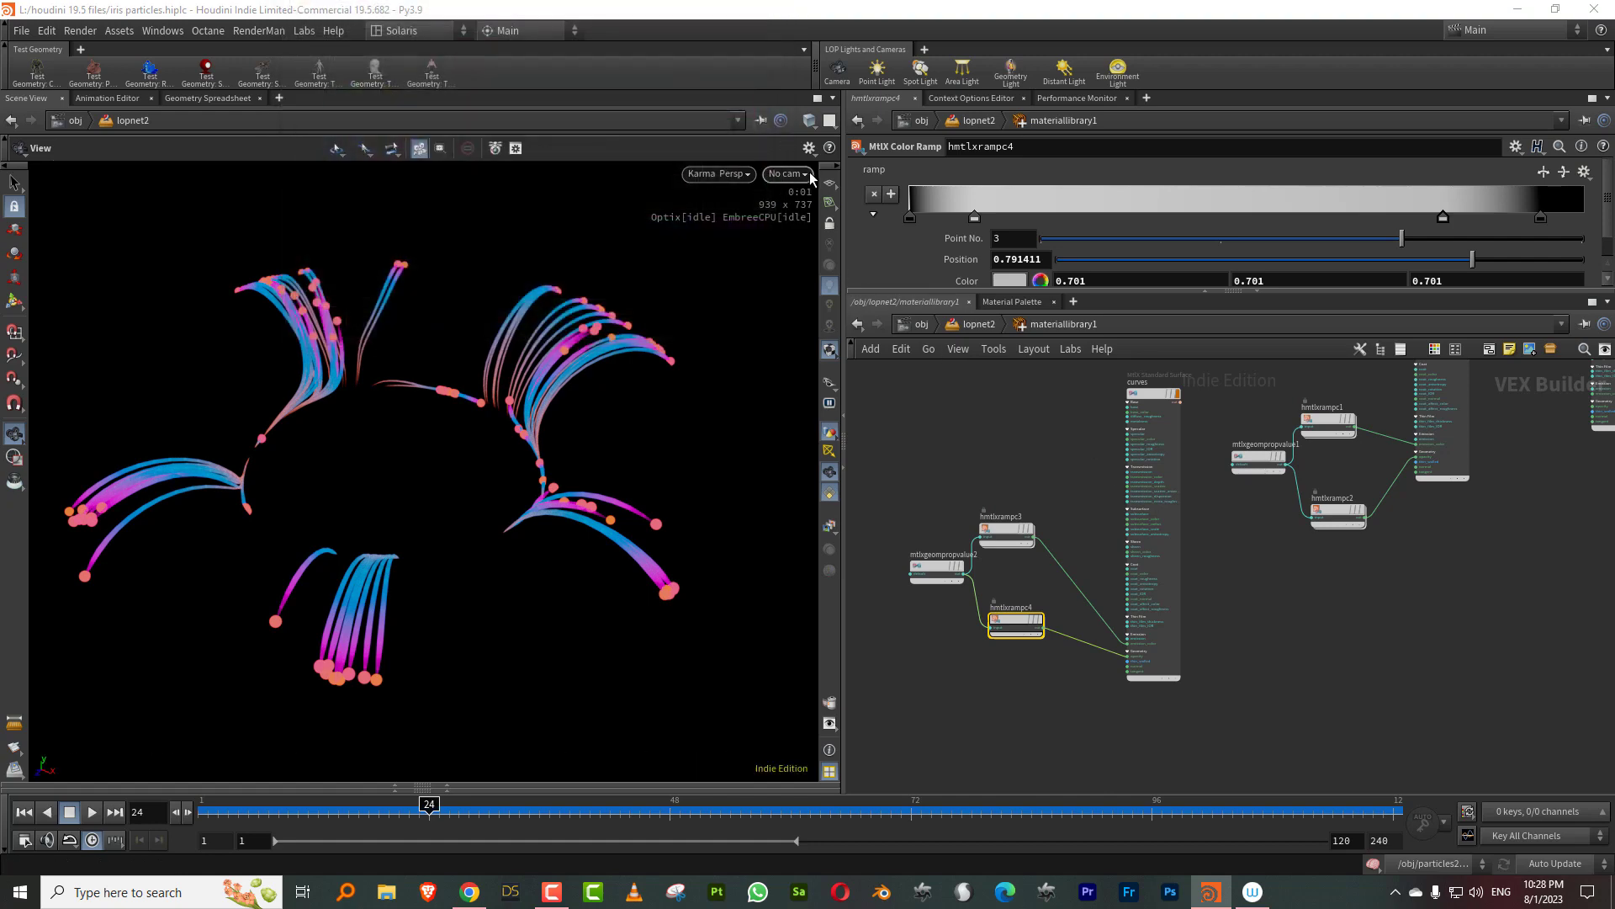
Step: Look through camera1 and return to the lopnet2 network level
click(803, 174)
click(813, 205)
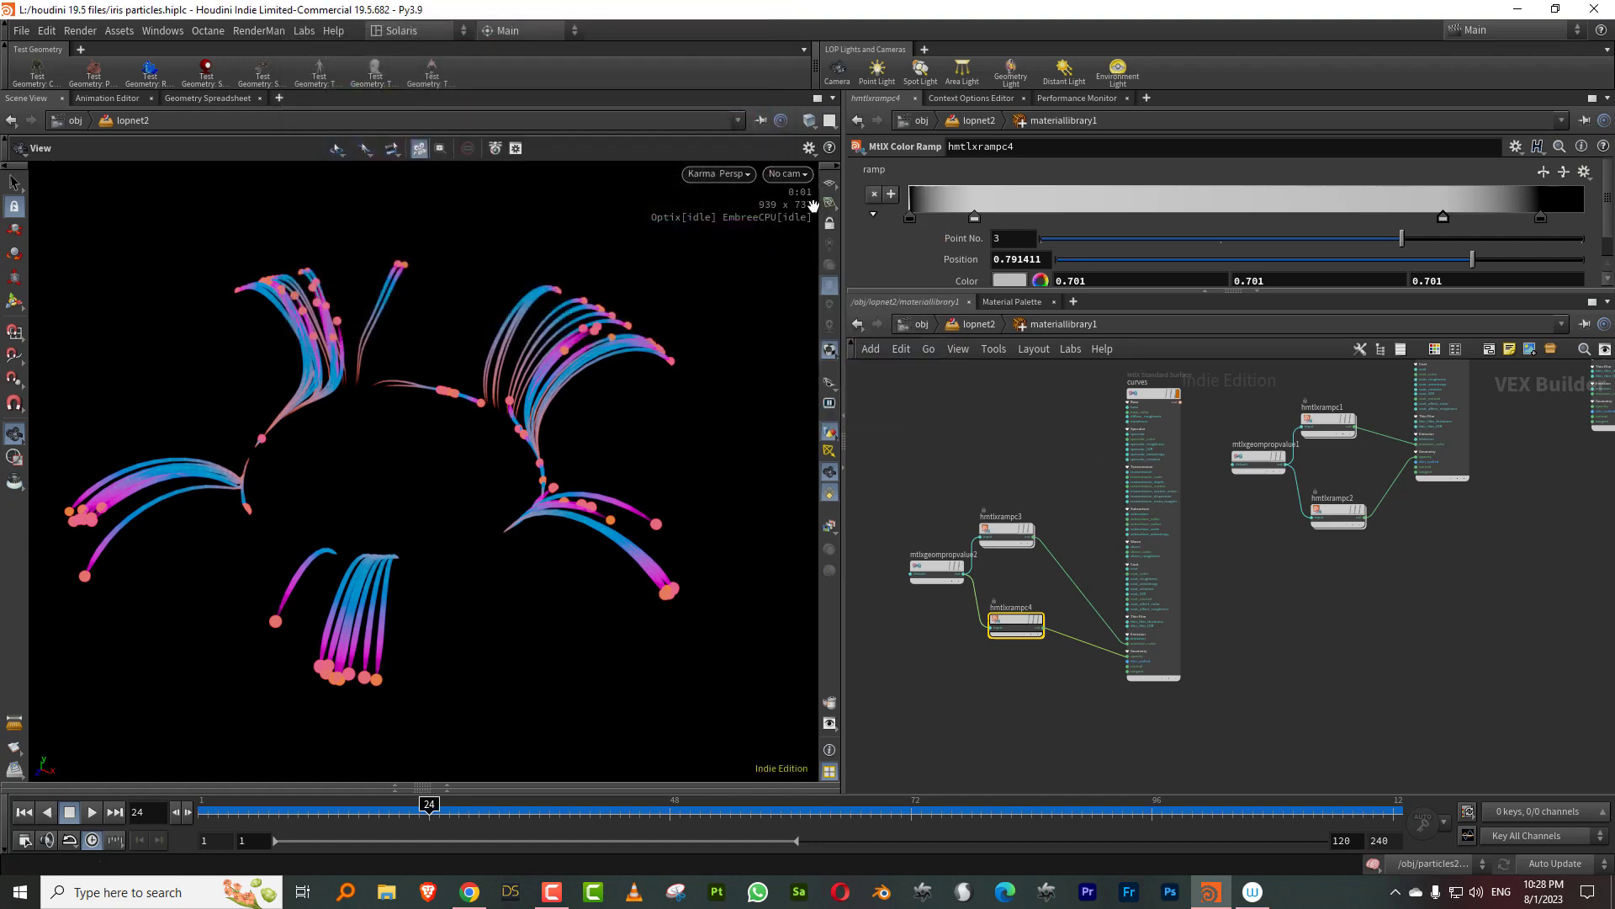
click(963, 325)
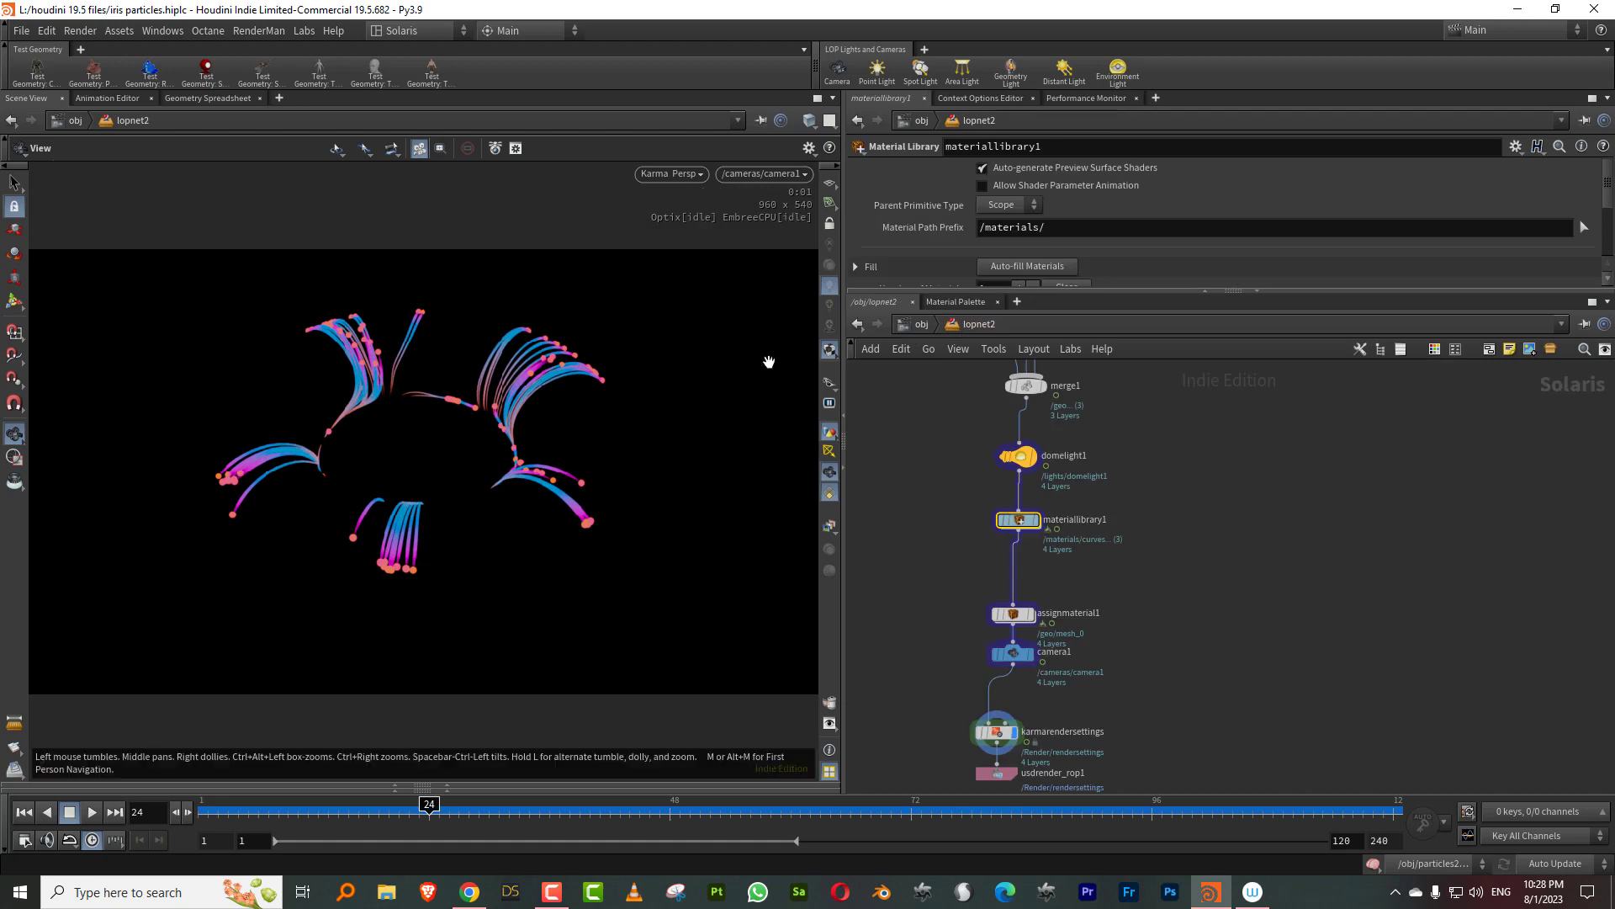
Step: Leave the camera view, select camera1 and rotate it with its handles to view the particles from a different angle
drag(439, 424, 547, 393)
right_drag(505, 404, 252, 539)
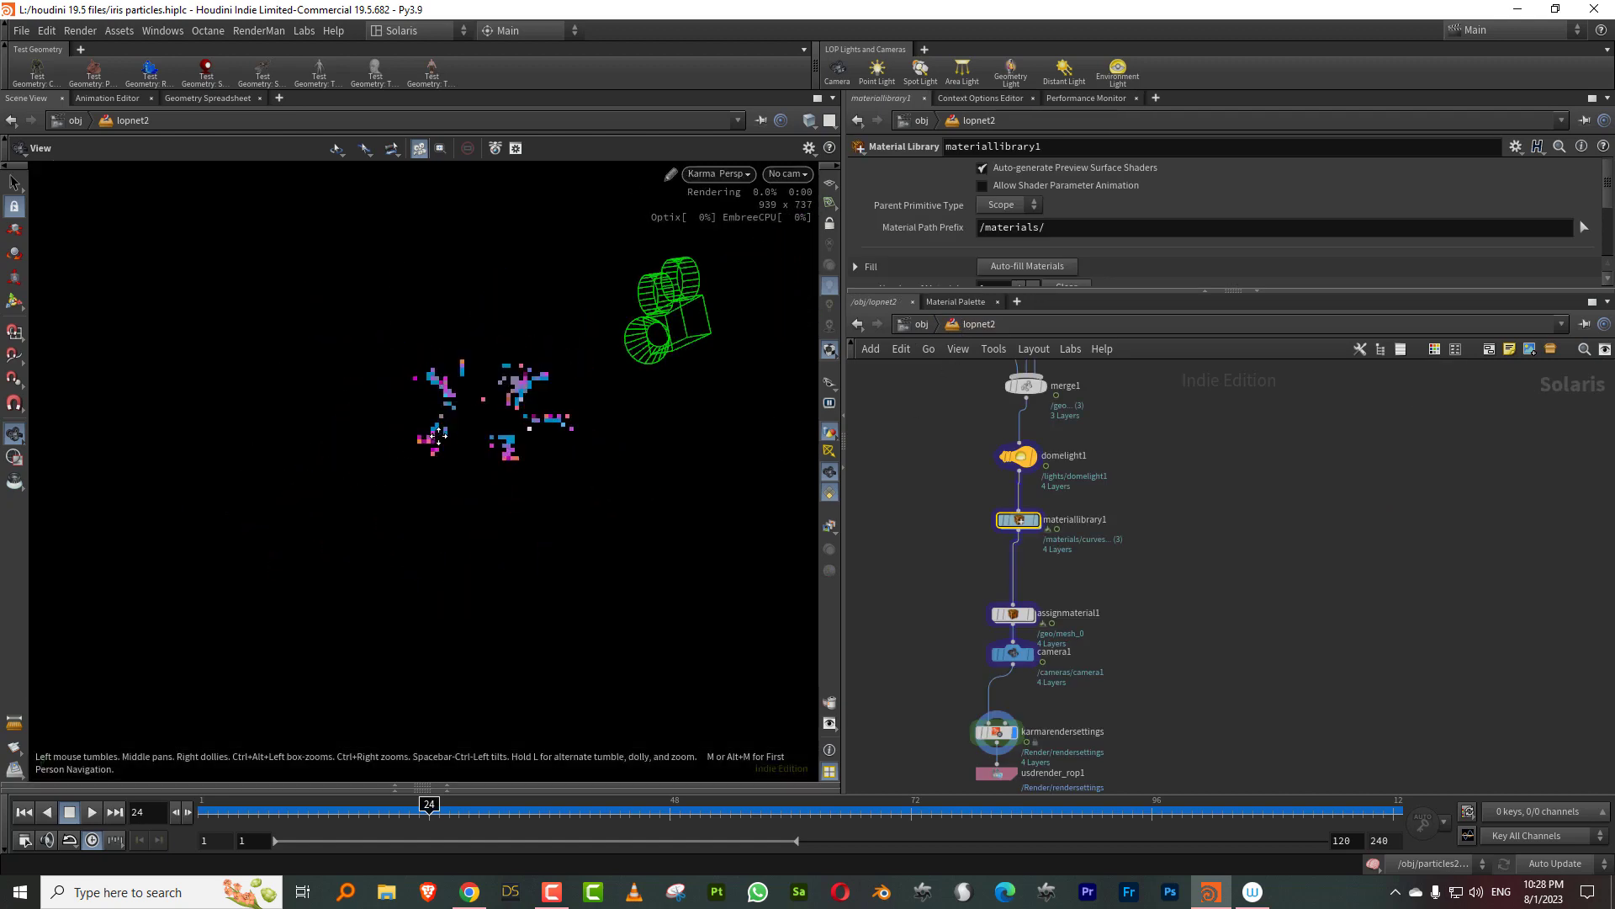
middle_drag(709, 313, 656, 348)
key(Return)
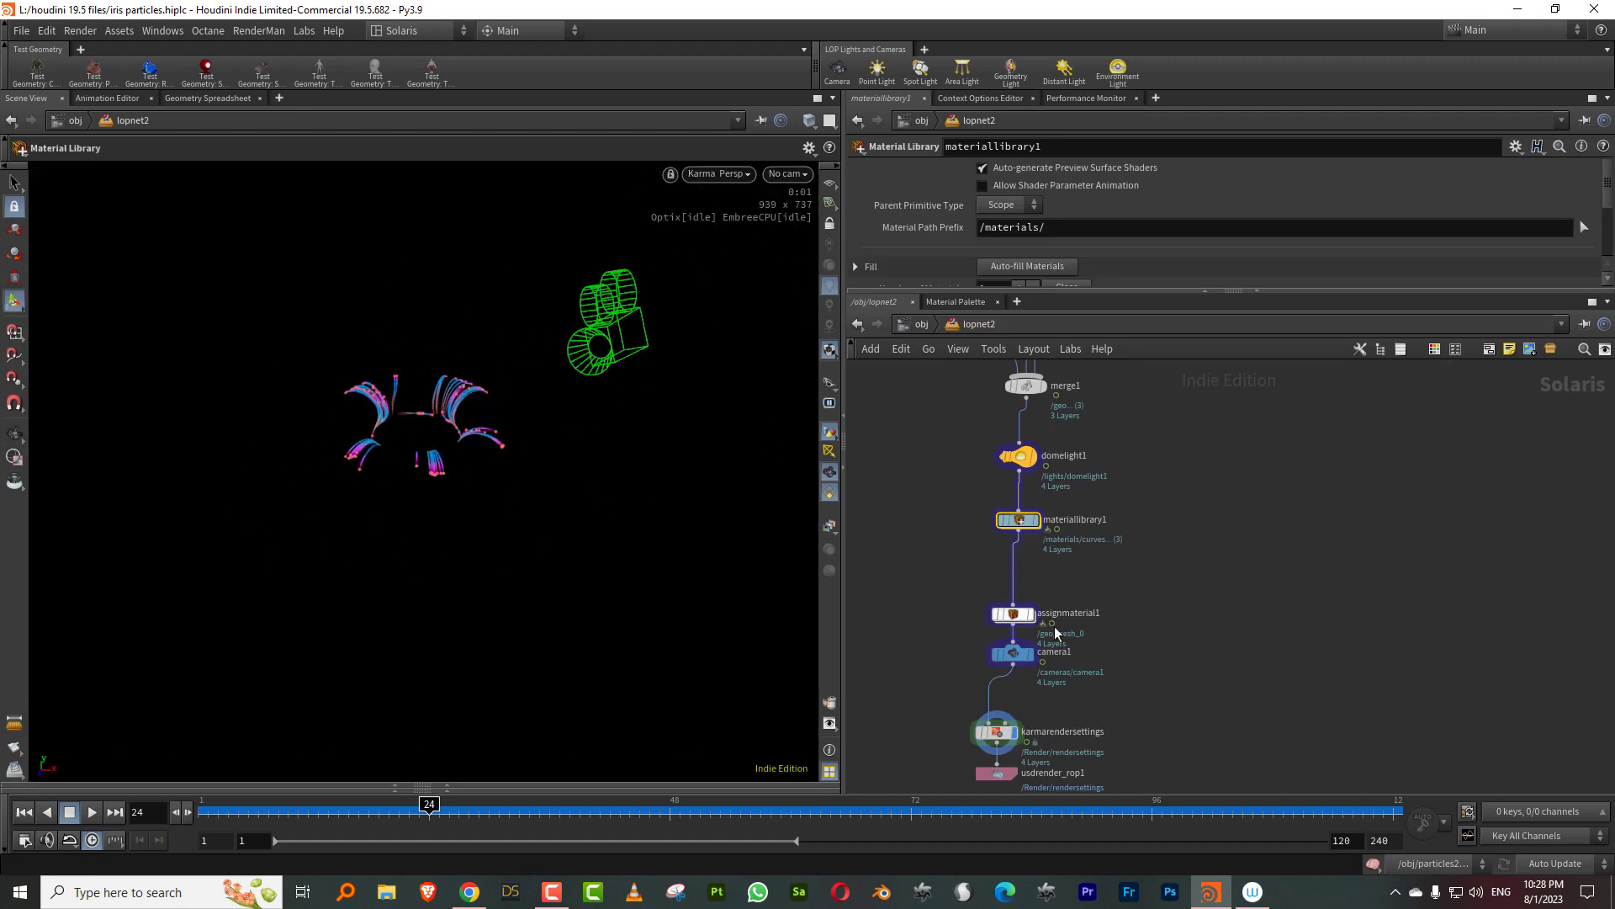
drag(953, 680, 1080, 645)
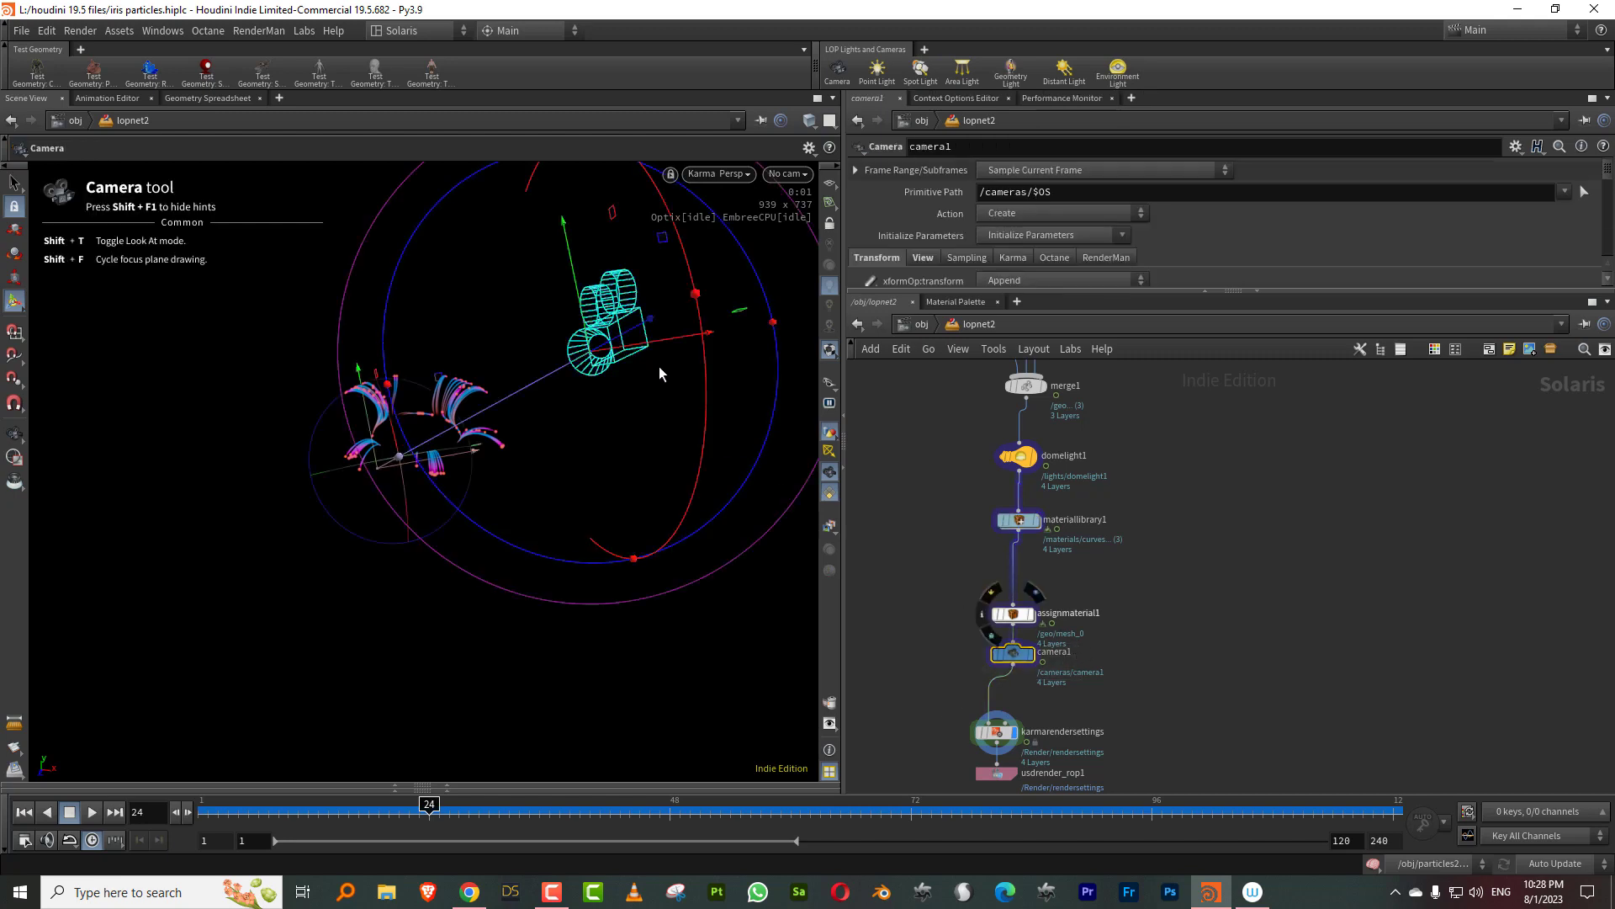
drag(512, 555, 459, 505)
Step: Look through the repositioned camera1, move to frame 23 and leave the camera handles
click(787, 173)
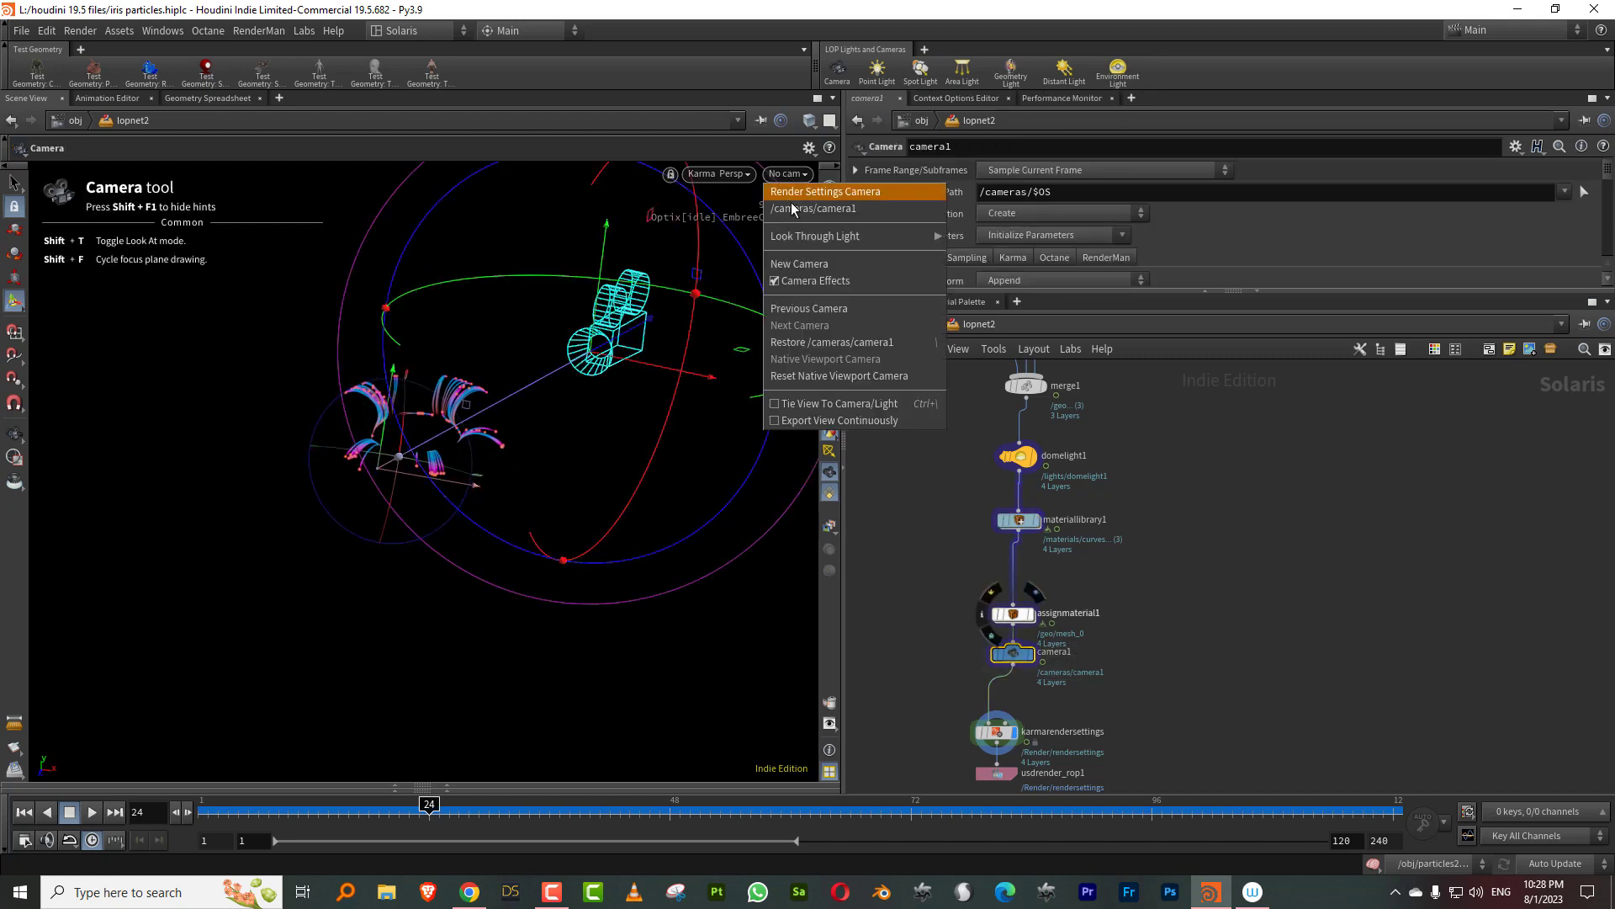
click(803, 210)
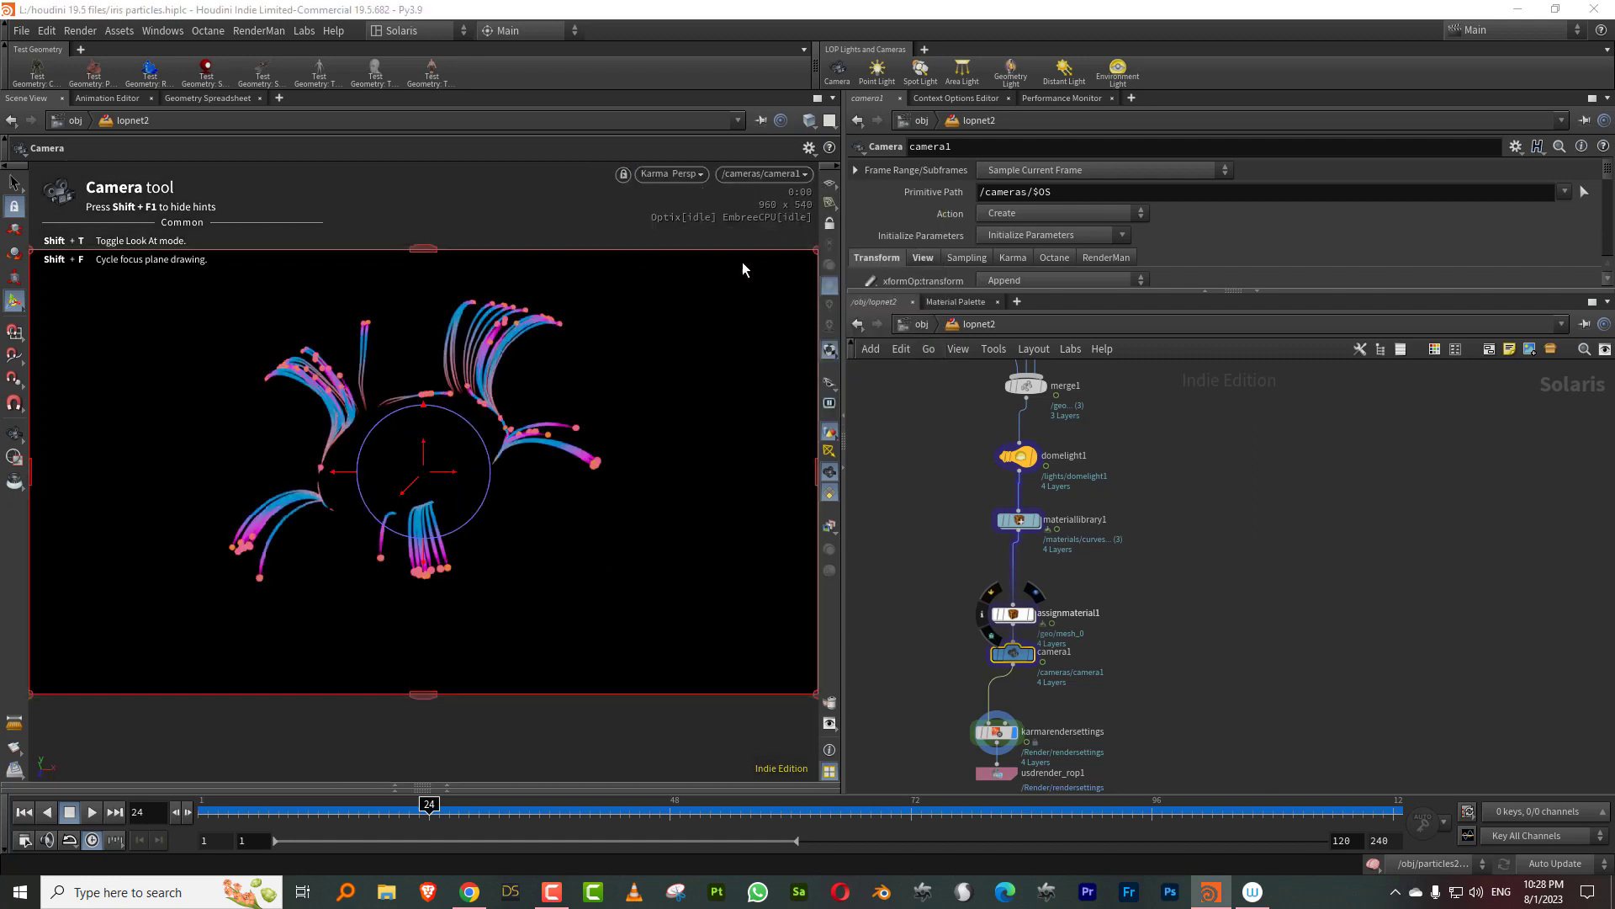
drag(285, 818, 419, 812)
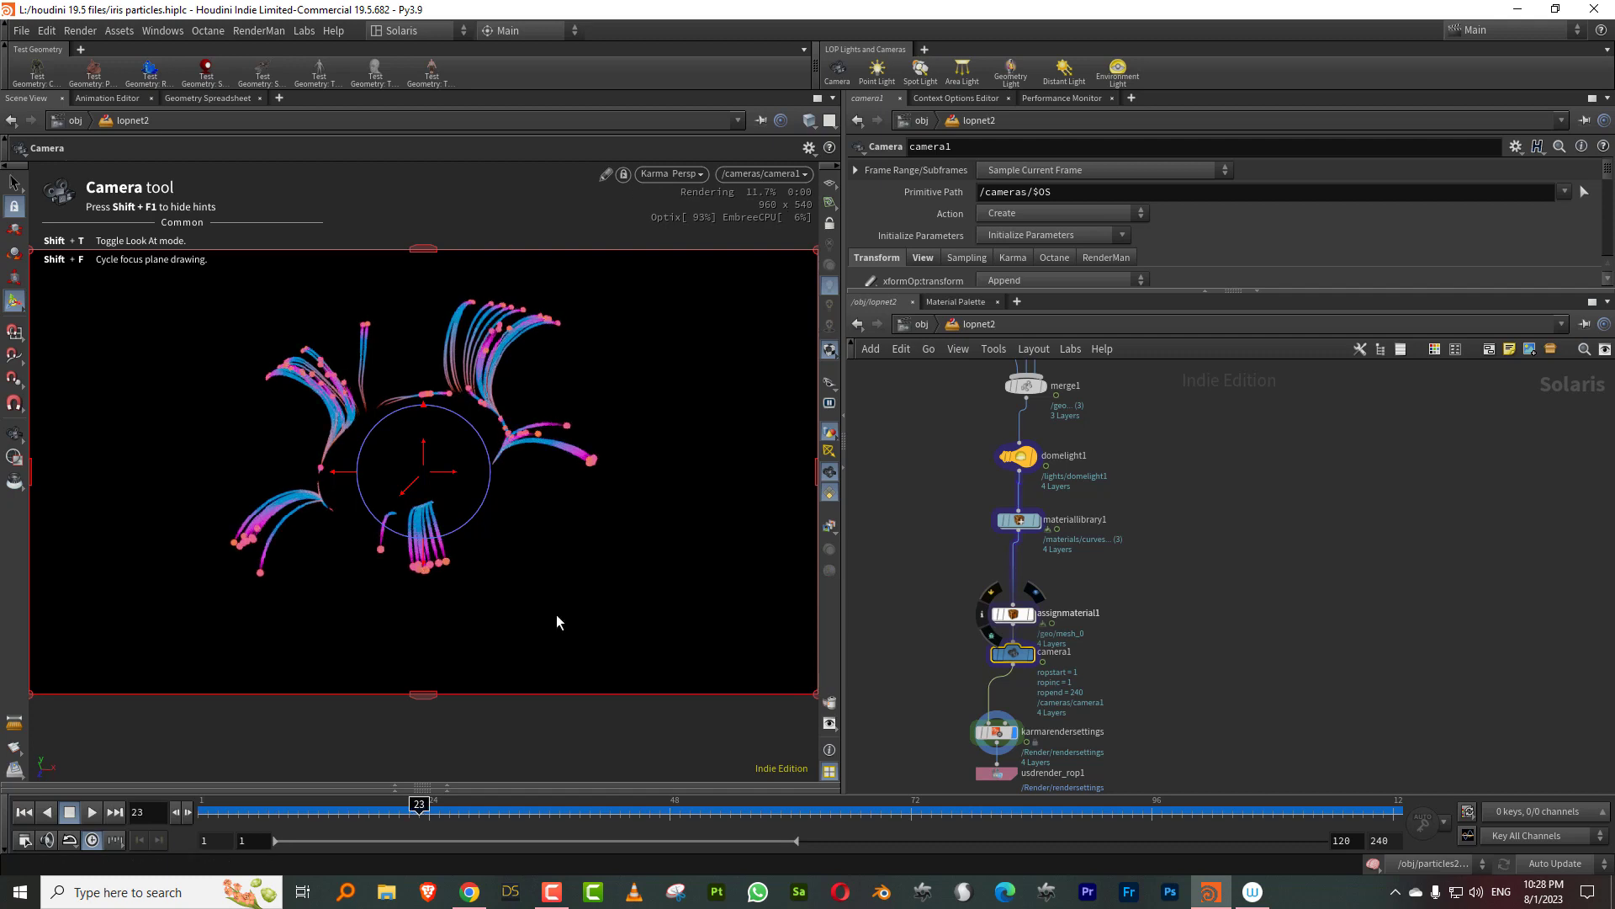
key(Escape)
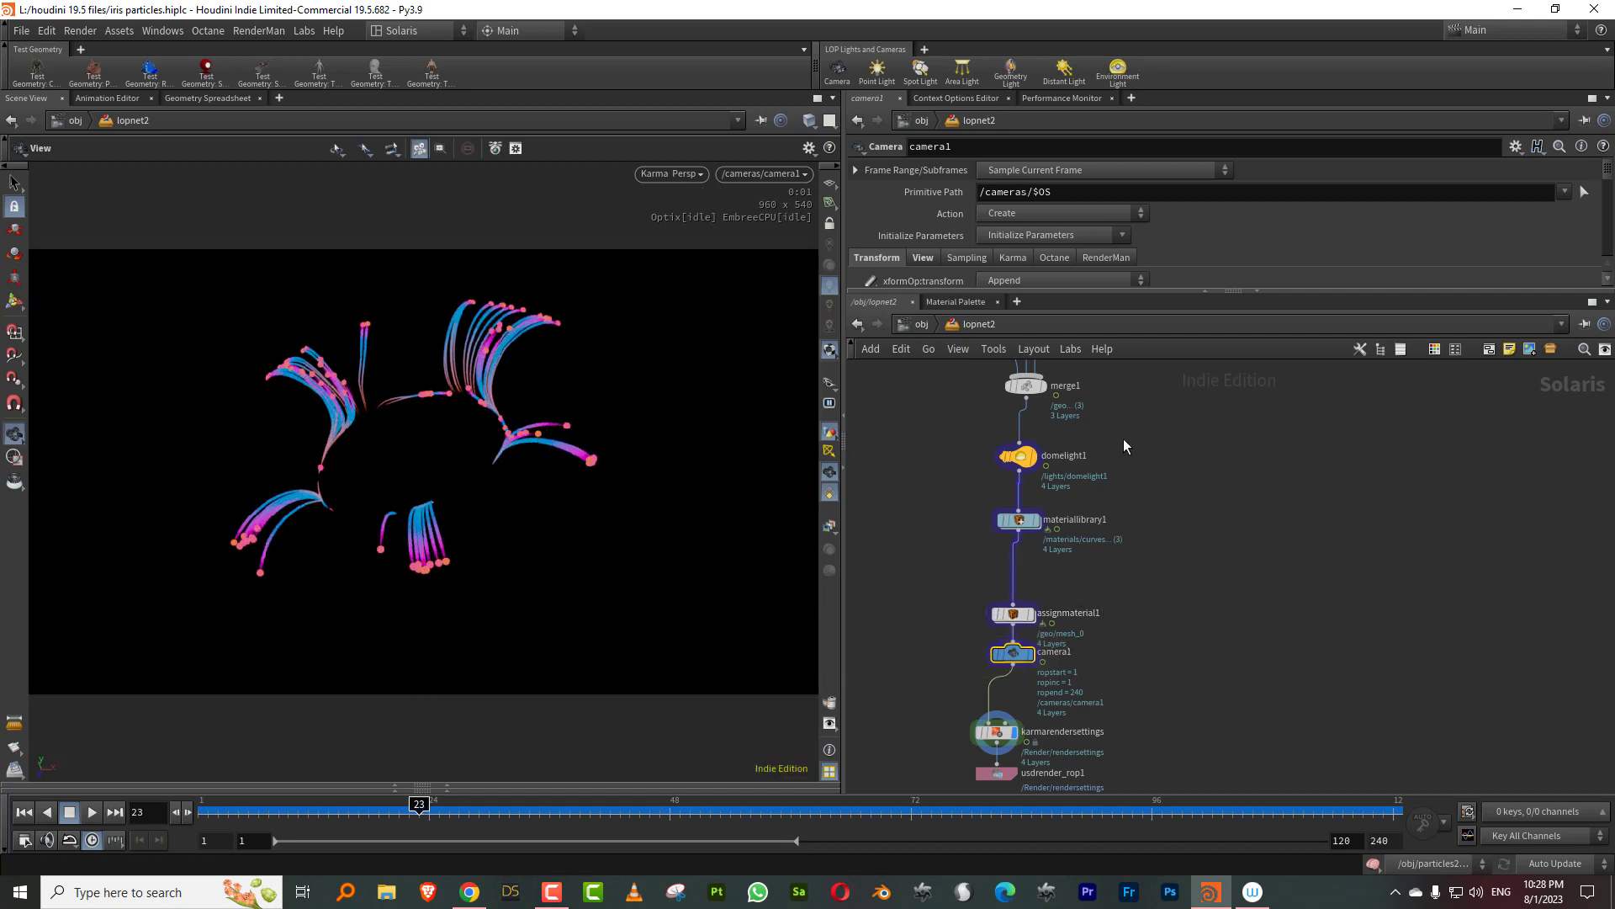
Step: Give camera1 depth of field with a Focus Distance of 3.08 and an F-Stop of 0.49, and preview frame 27
drag(1043, 290, 1043, 404)
click(923, 257)
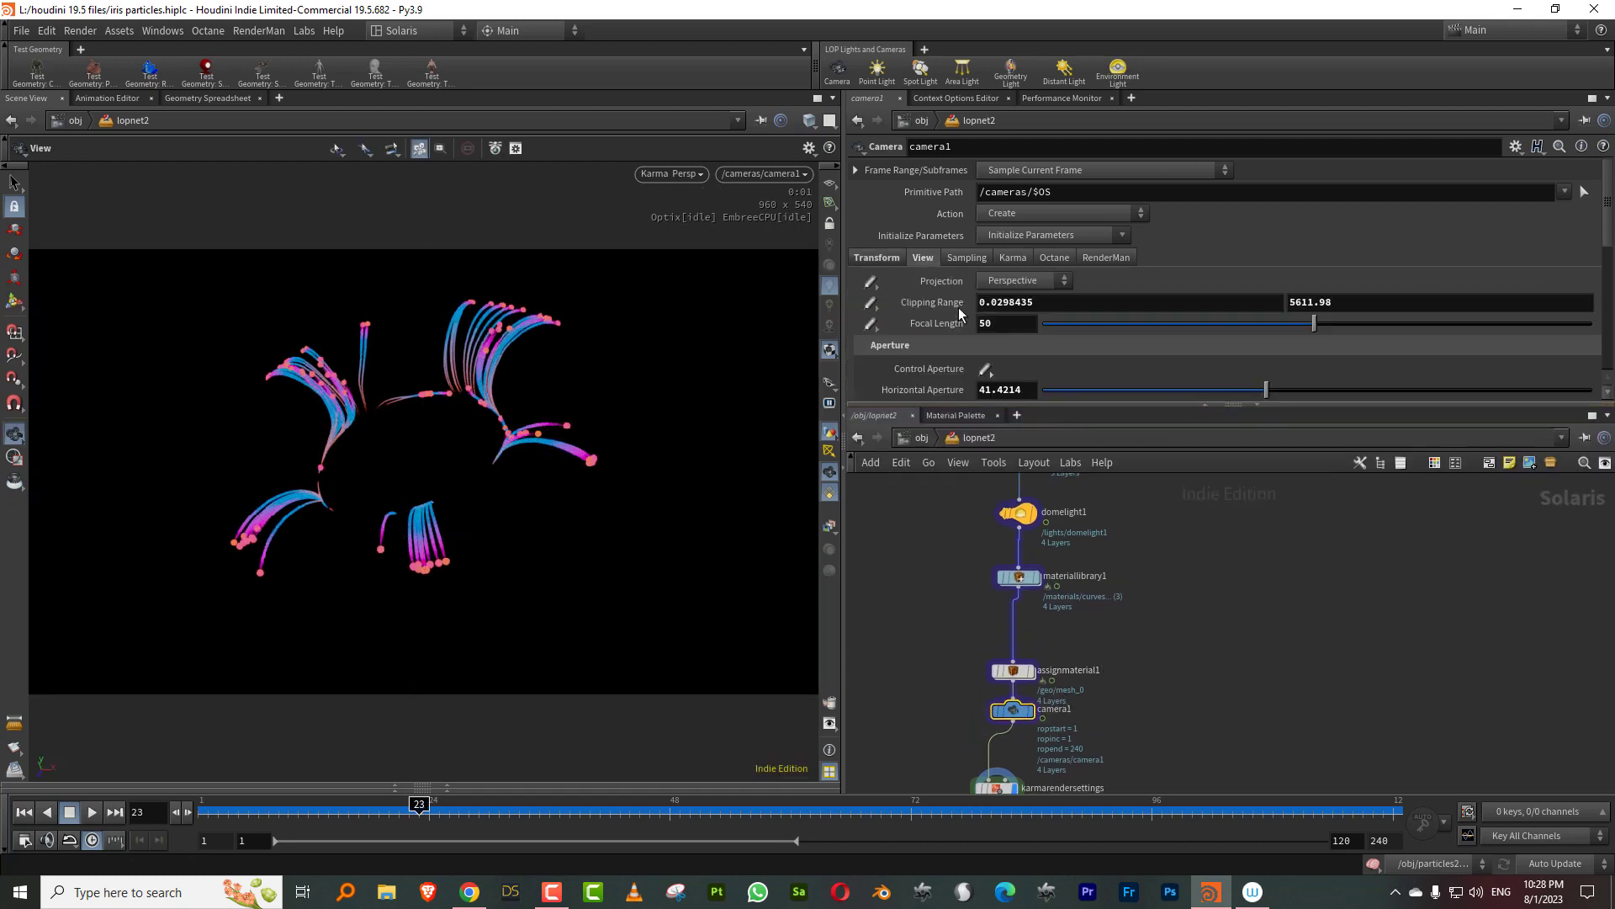
scroll(980, 282, down, 5)
drag(1173, 343, 1046, 345)
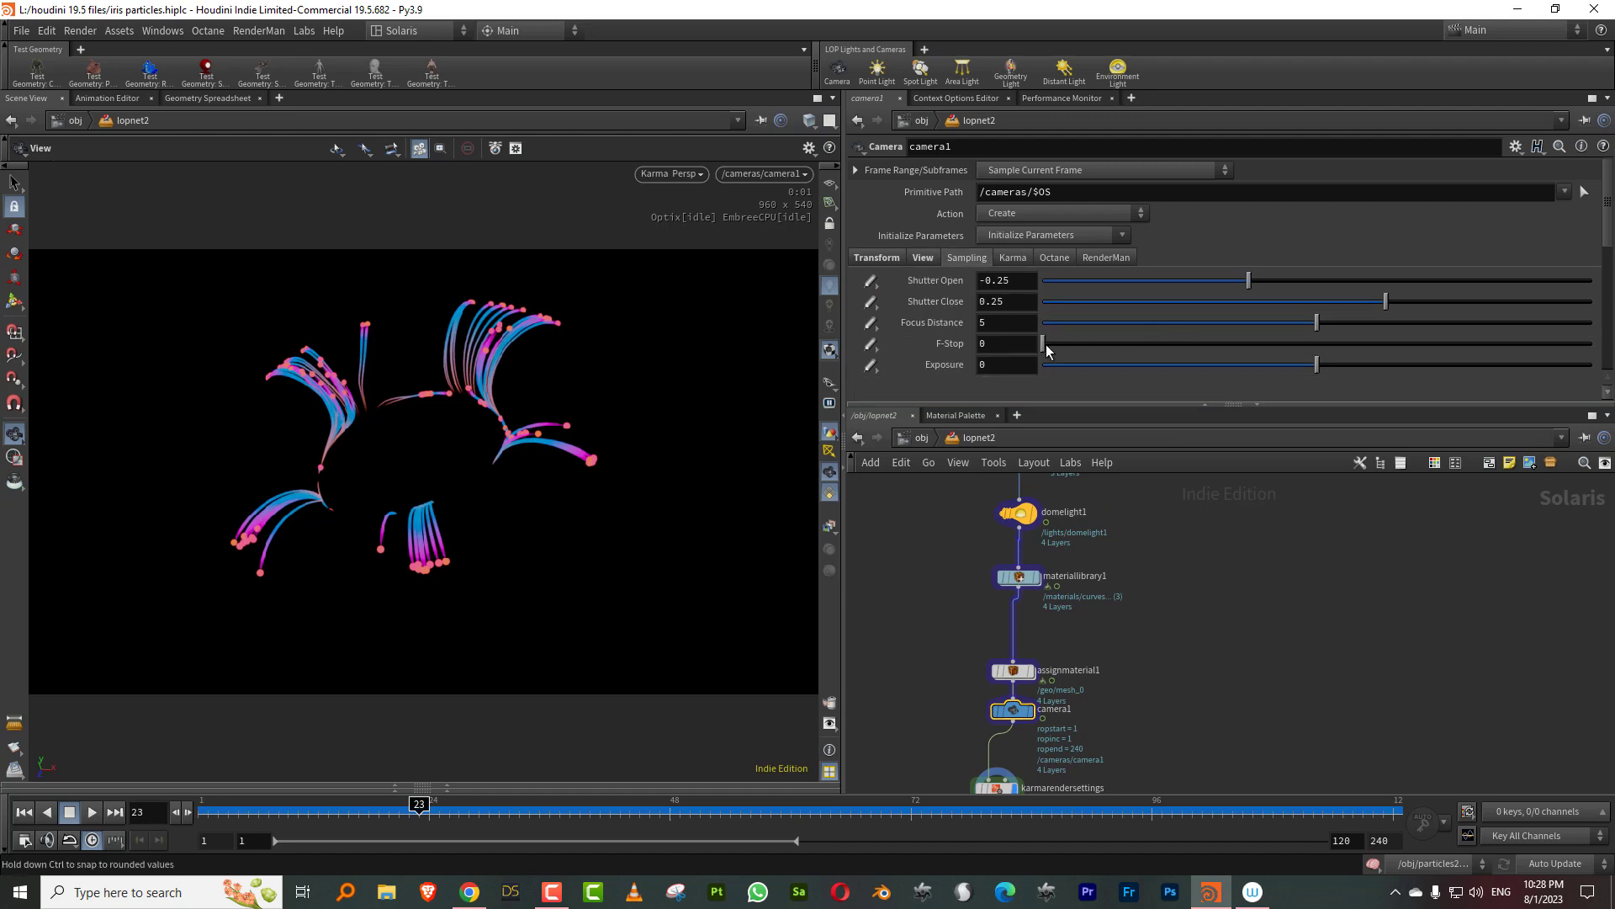
click(1055, 345)
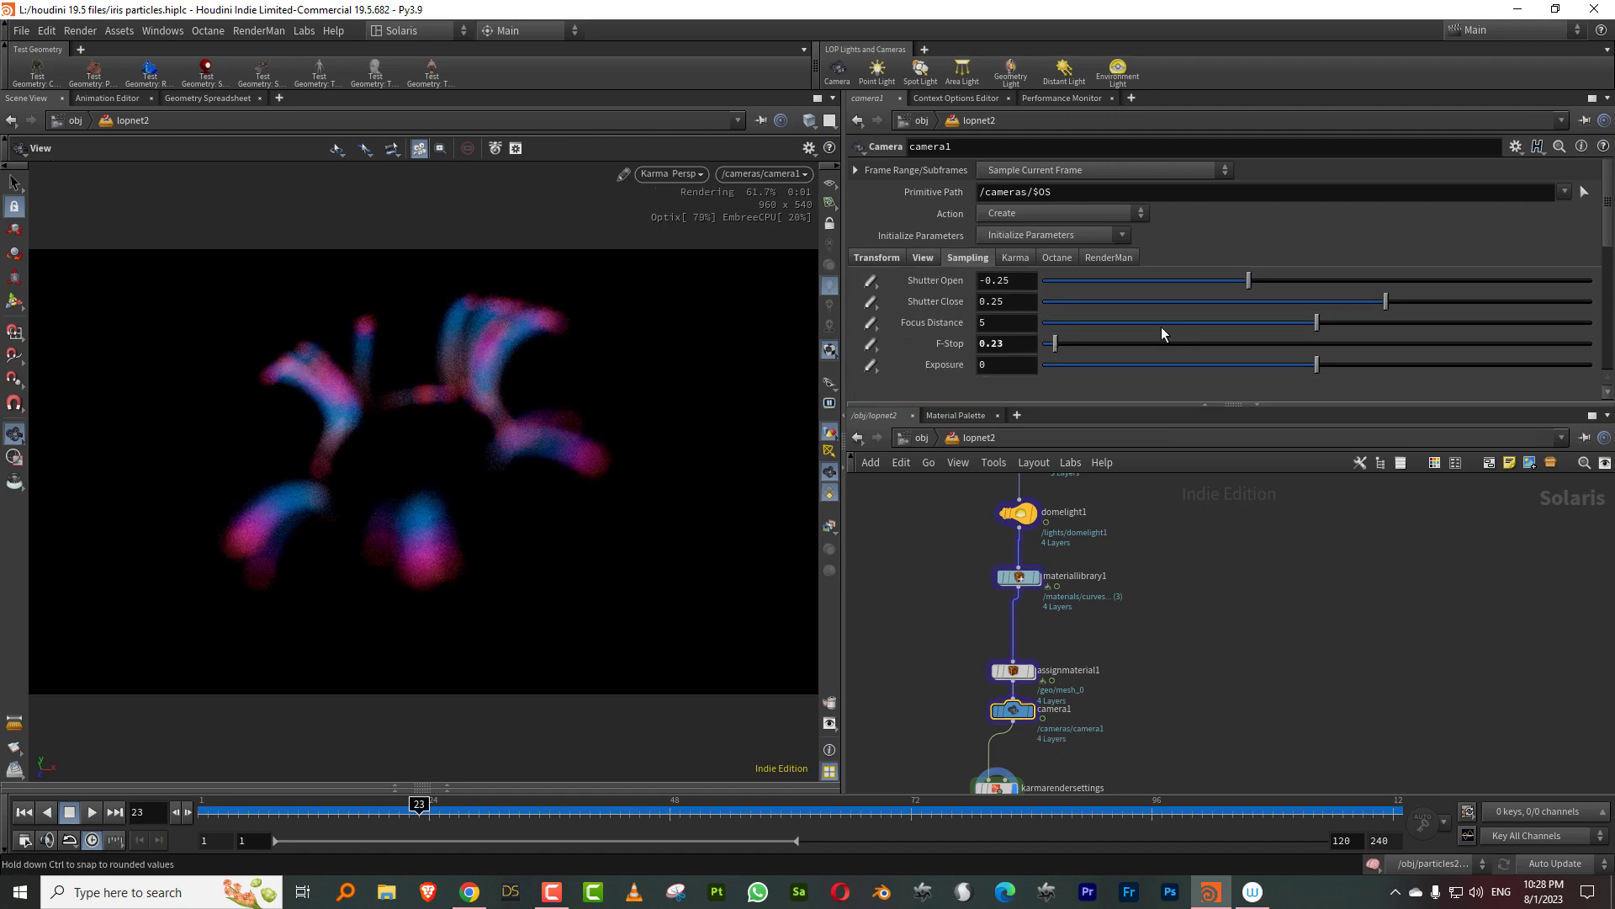
click(1251, 323)
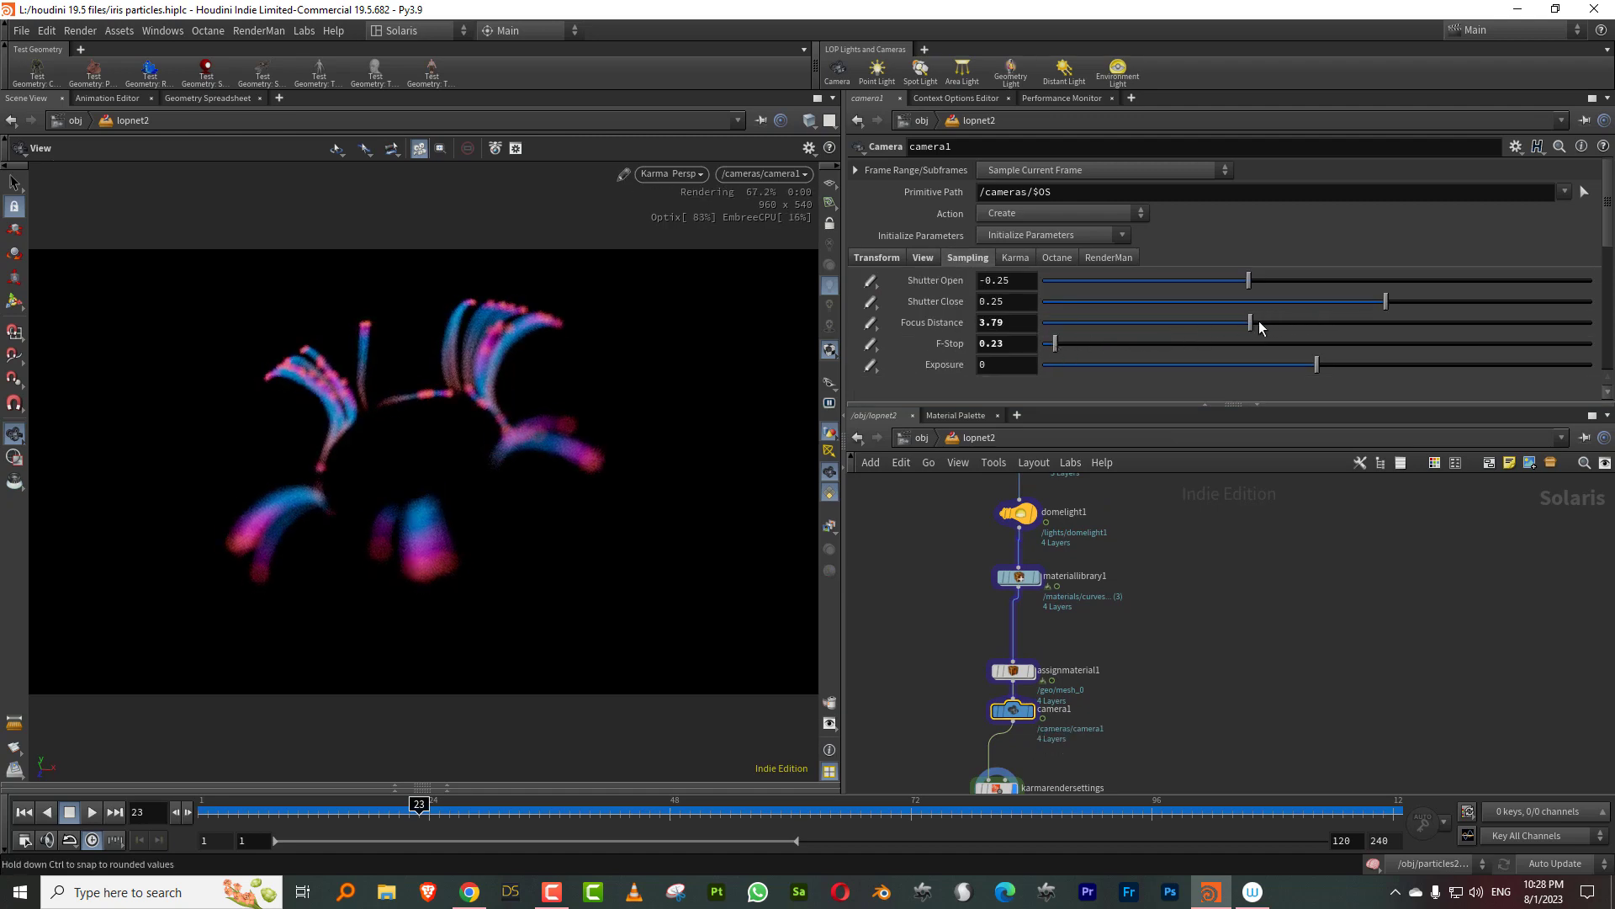
drag(1259, 324, 1220, 322)
click(1070, 345)
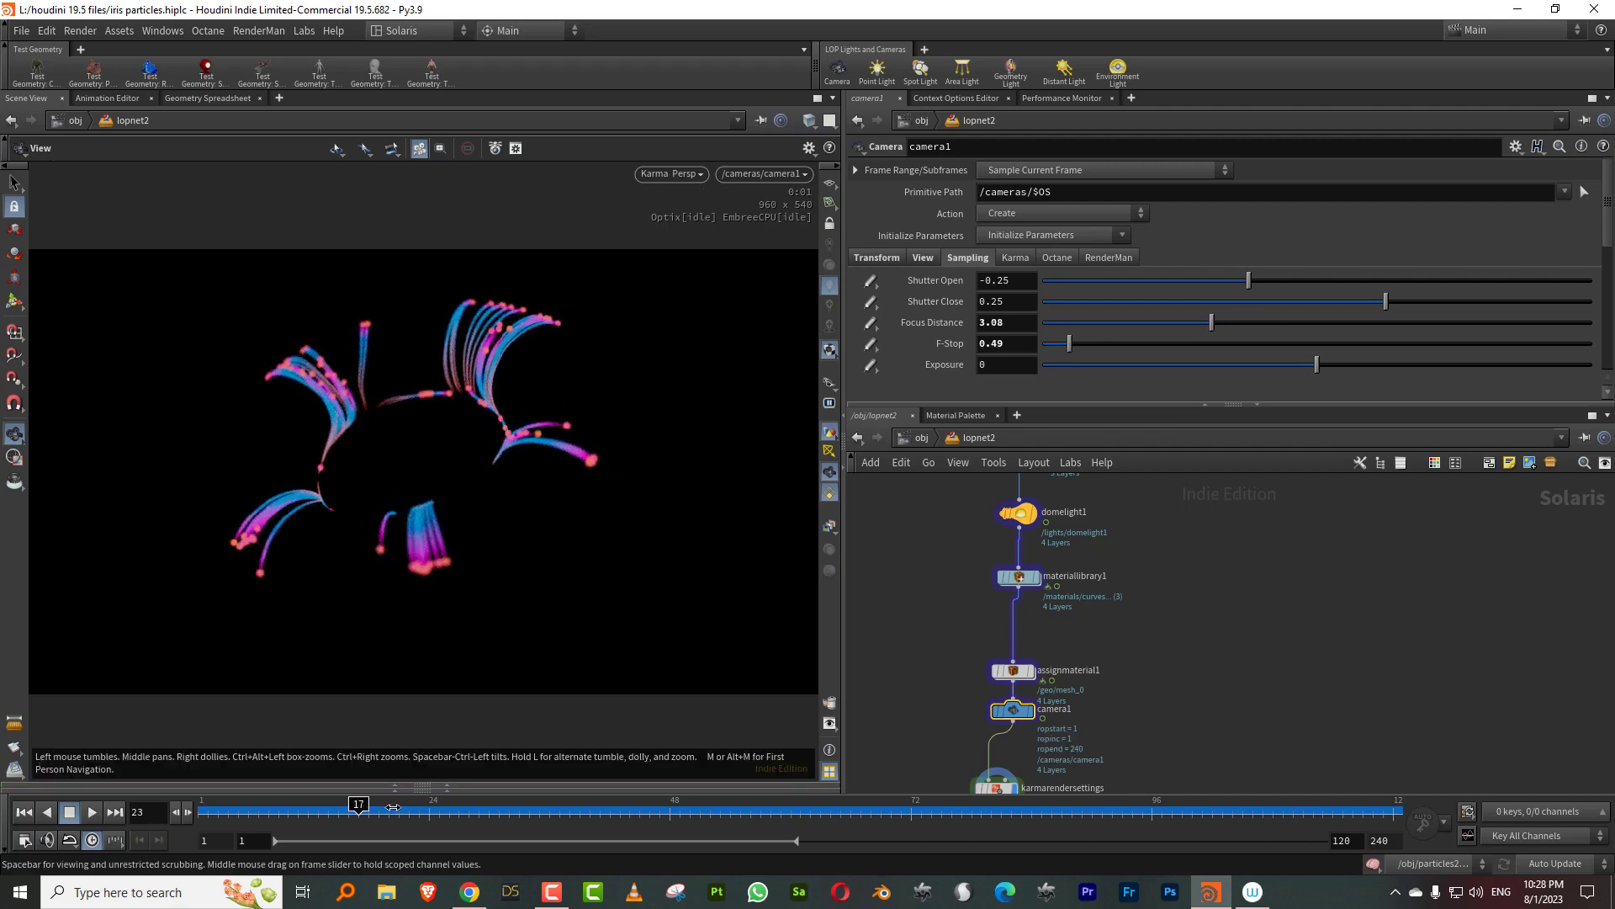
drag(393, 807, 459, 808)
Step: Set the geo surface's Specular Roughness to 0.024 and Index of Refraction to 2.575, and check it at frame 33
middle_drag(1190, 557, 1102, 592)
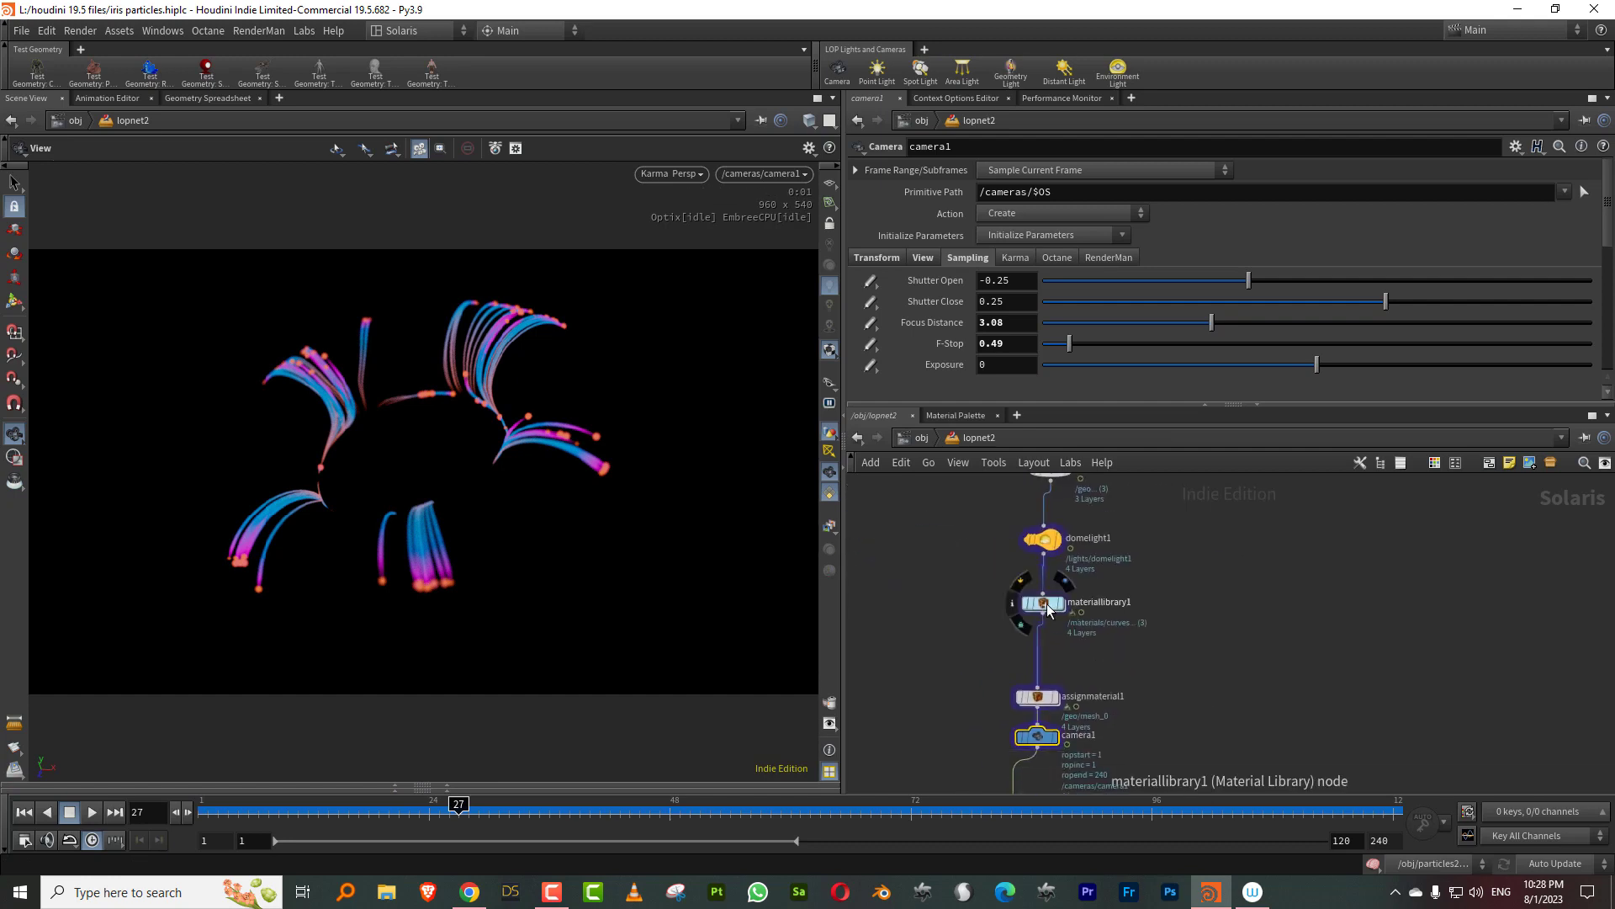
double_click(1045, 604)
middle_drag(1211, 633, 1069, 617)
click(1102, 623)
click(908, 193)
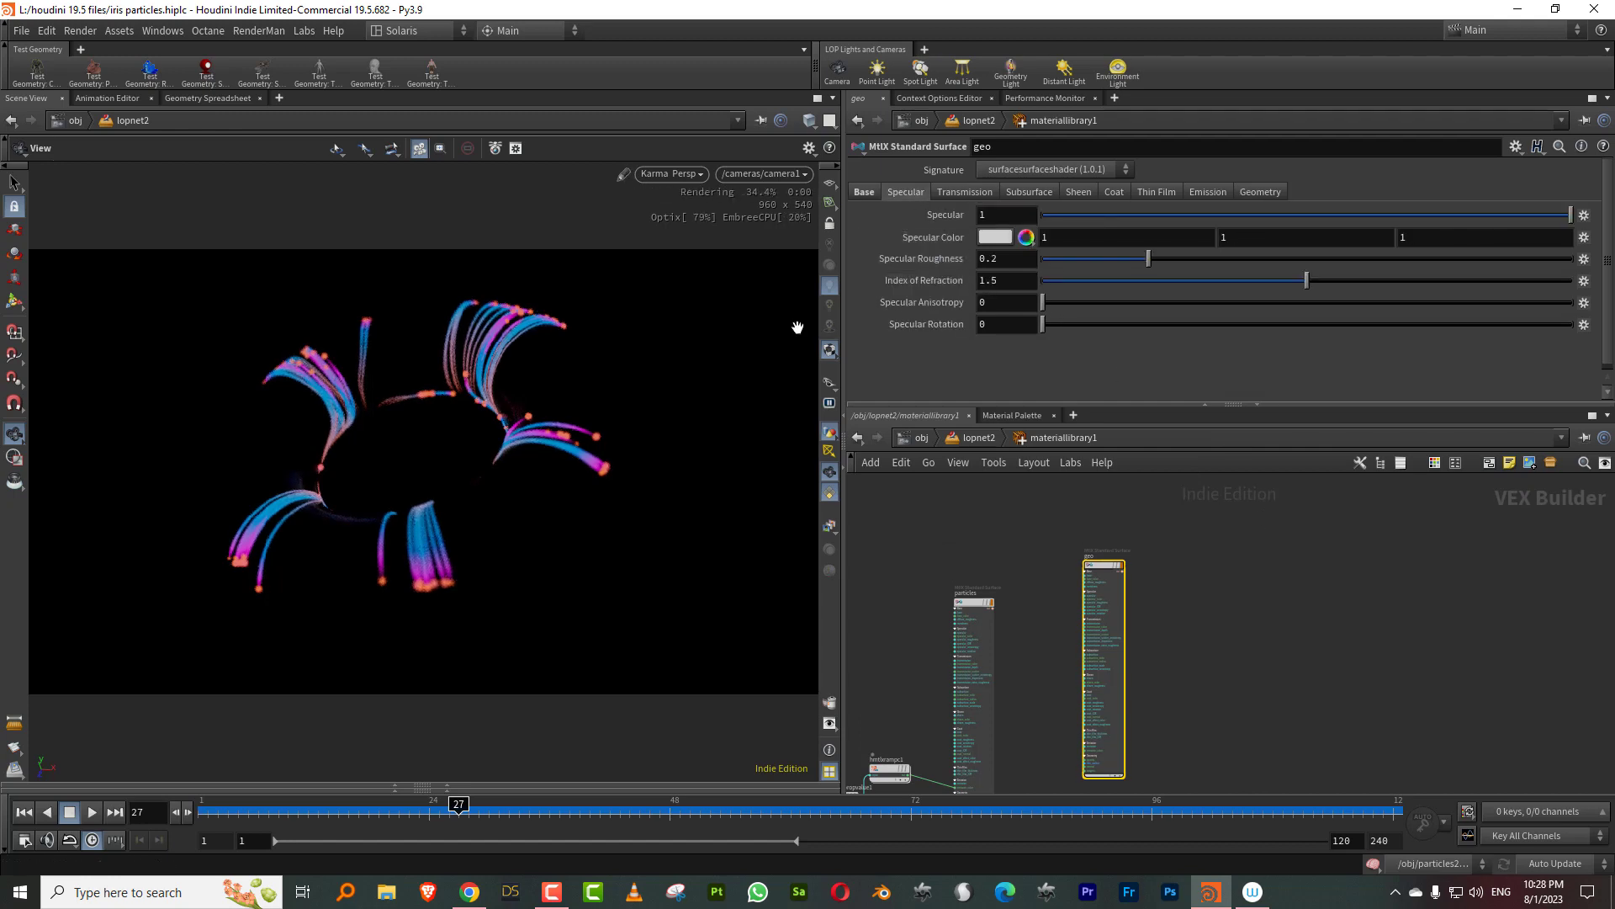
drag(1146, 259, 1056, 260)
drag(1321, 289, 1498, 281)
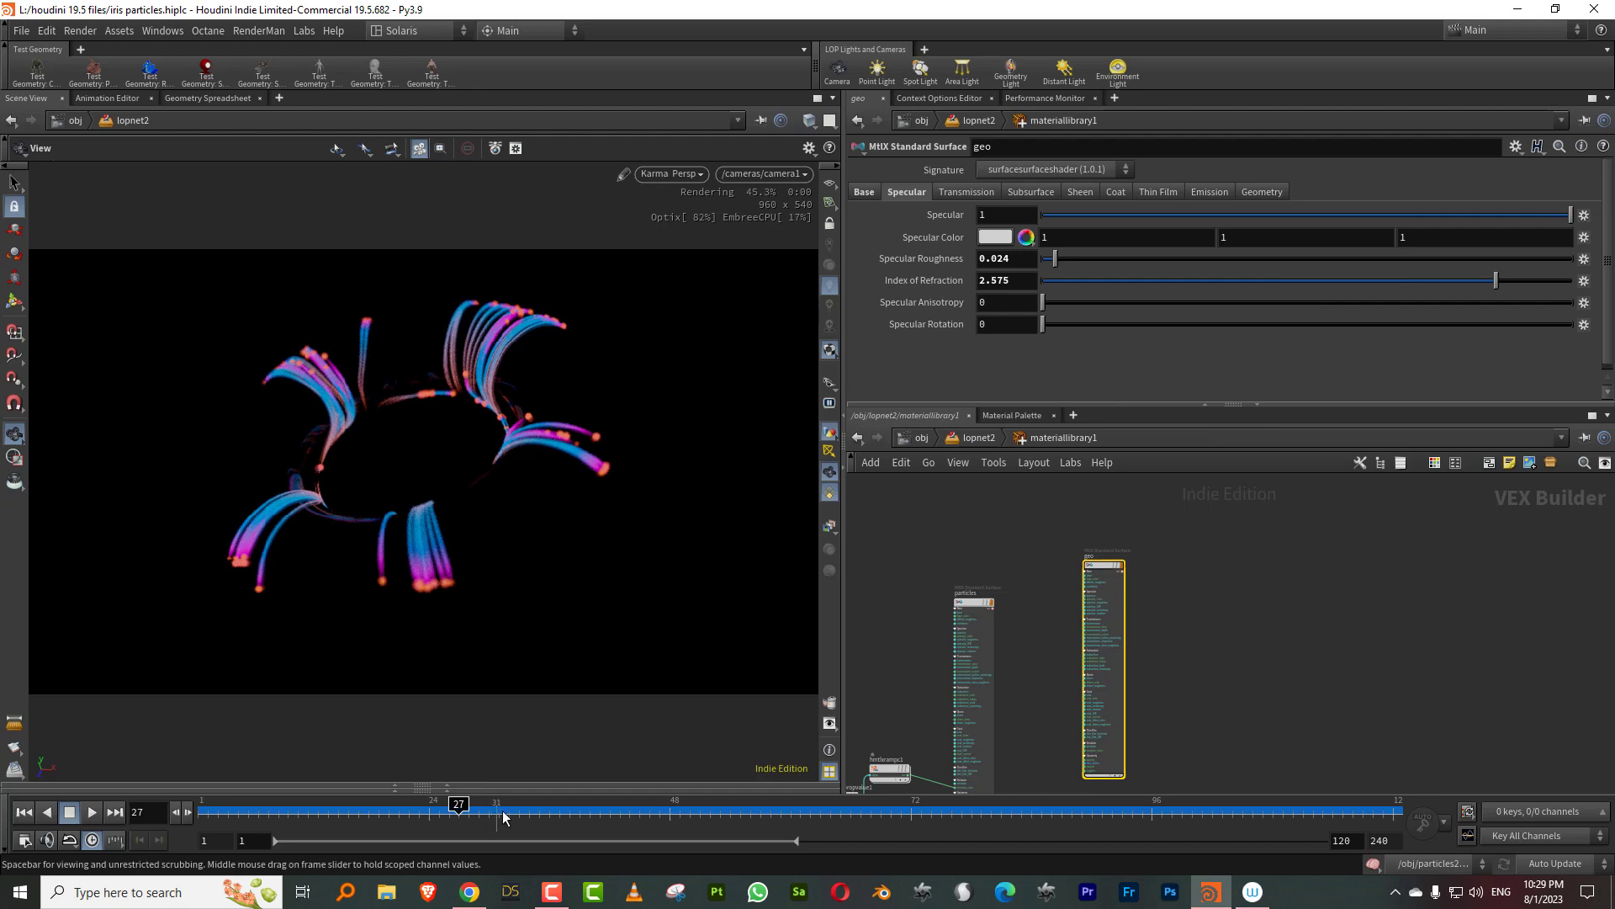
drag(500, 811, 530, 810)
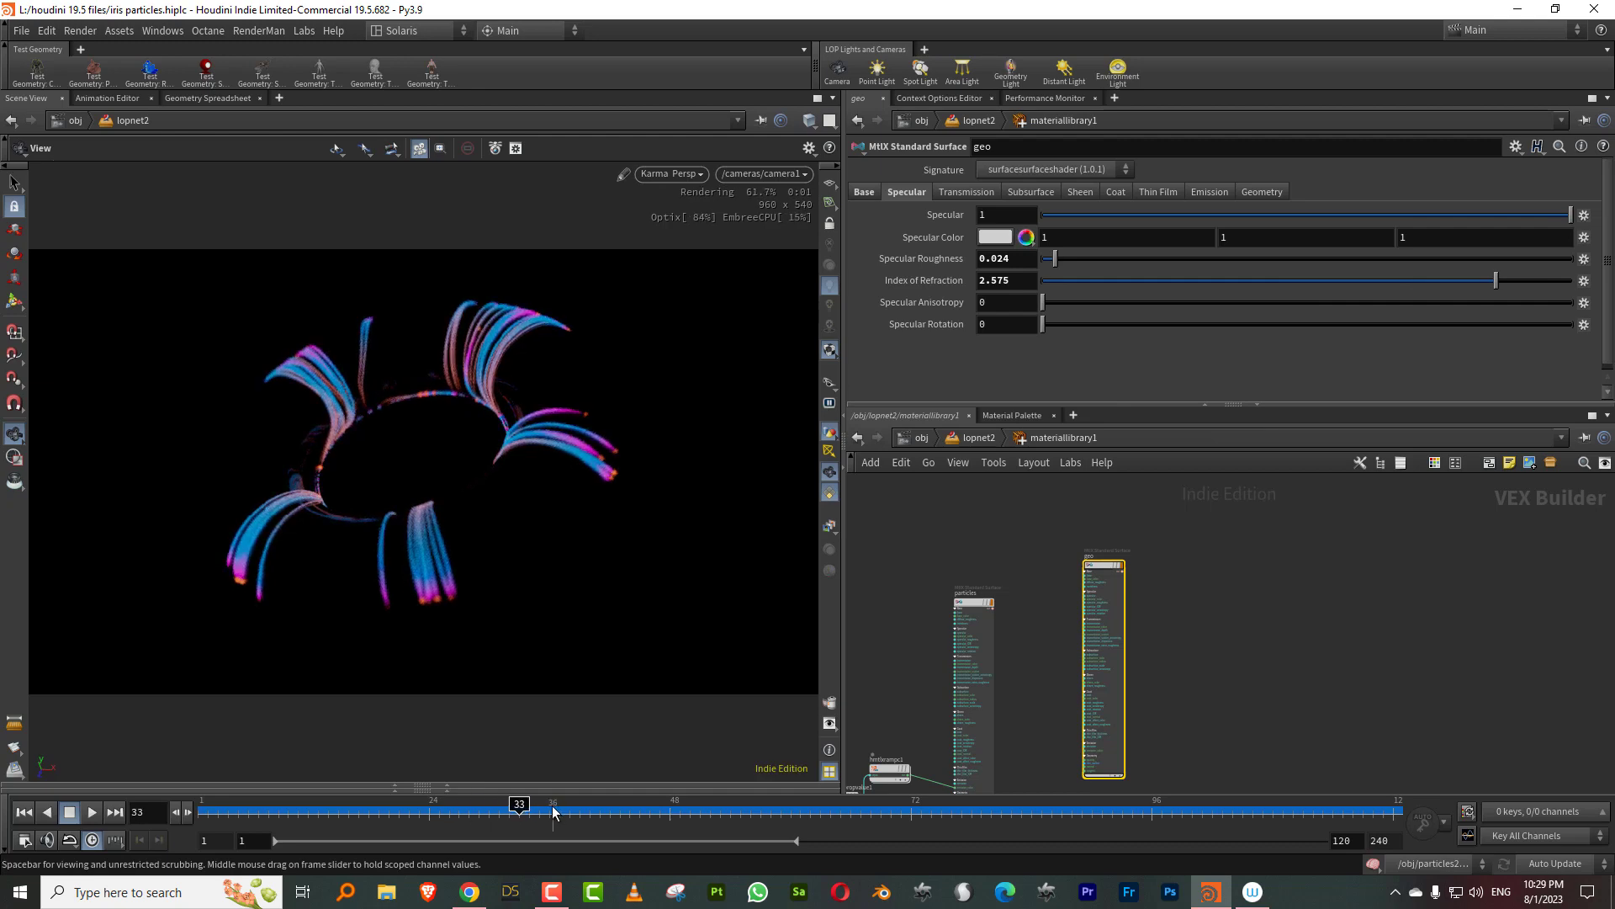
Step: Return to lopnet2 and insert a Transform node between the geo SOP Import and merge1
key(u)
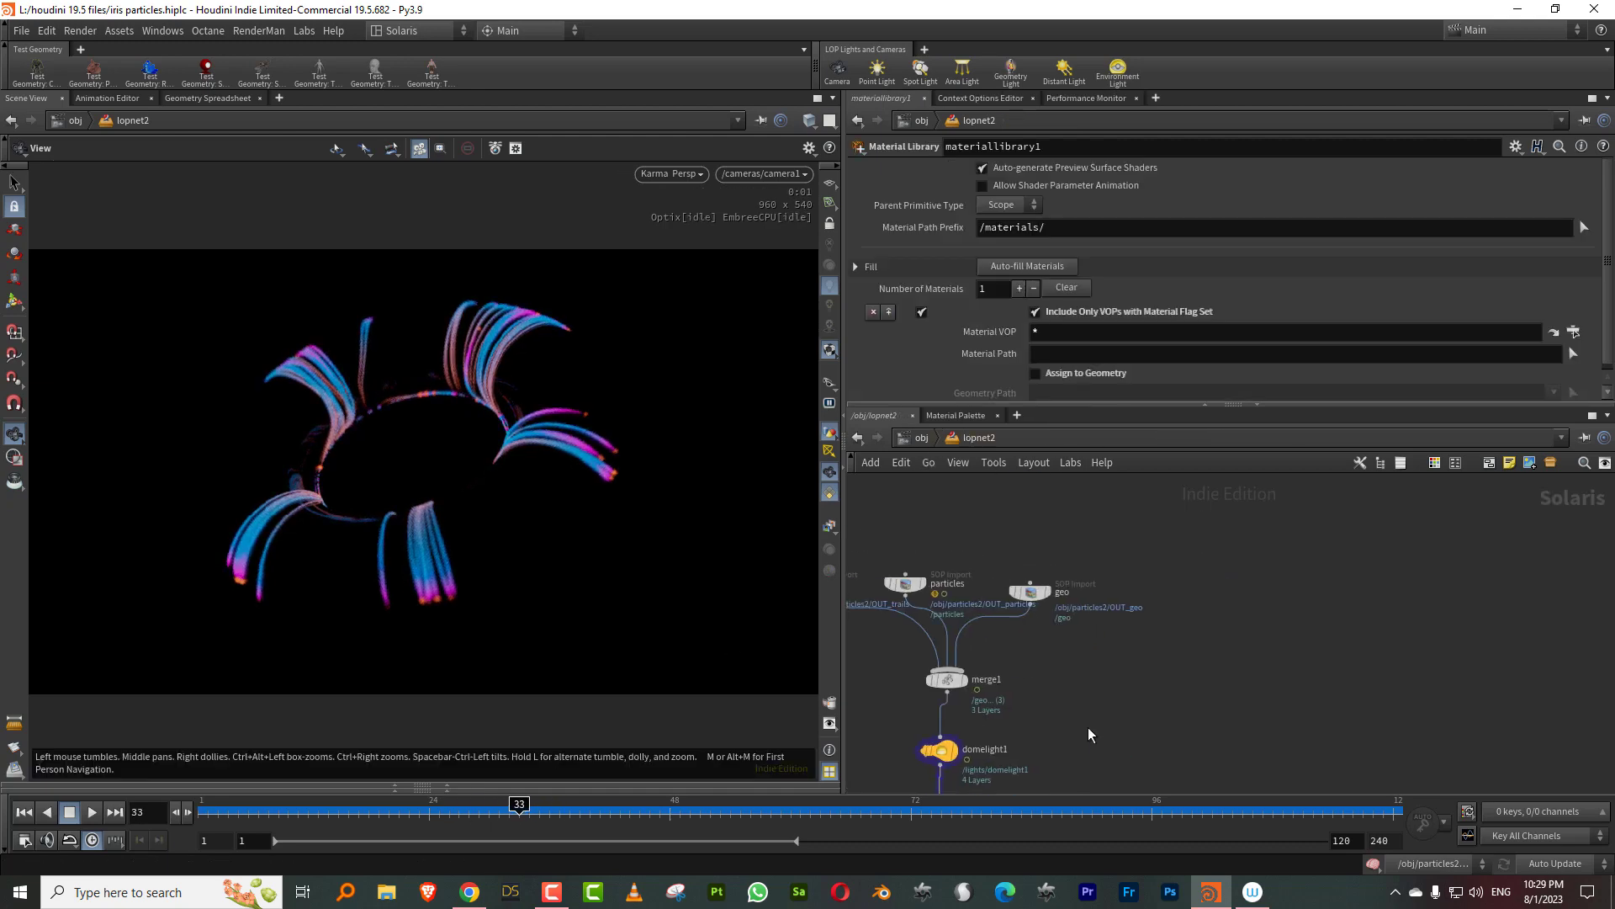
click(1030, 592)
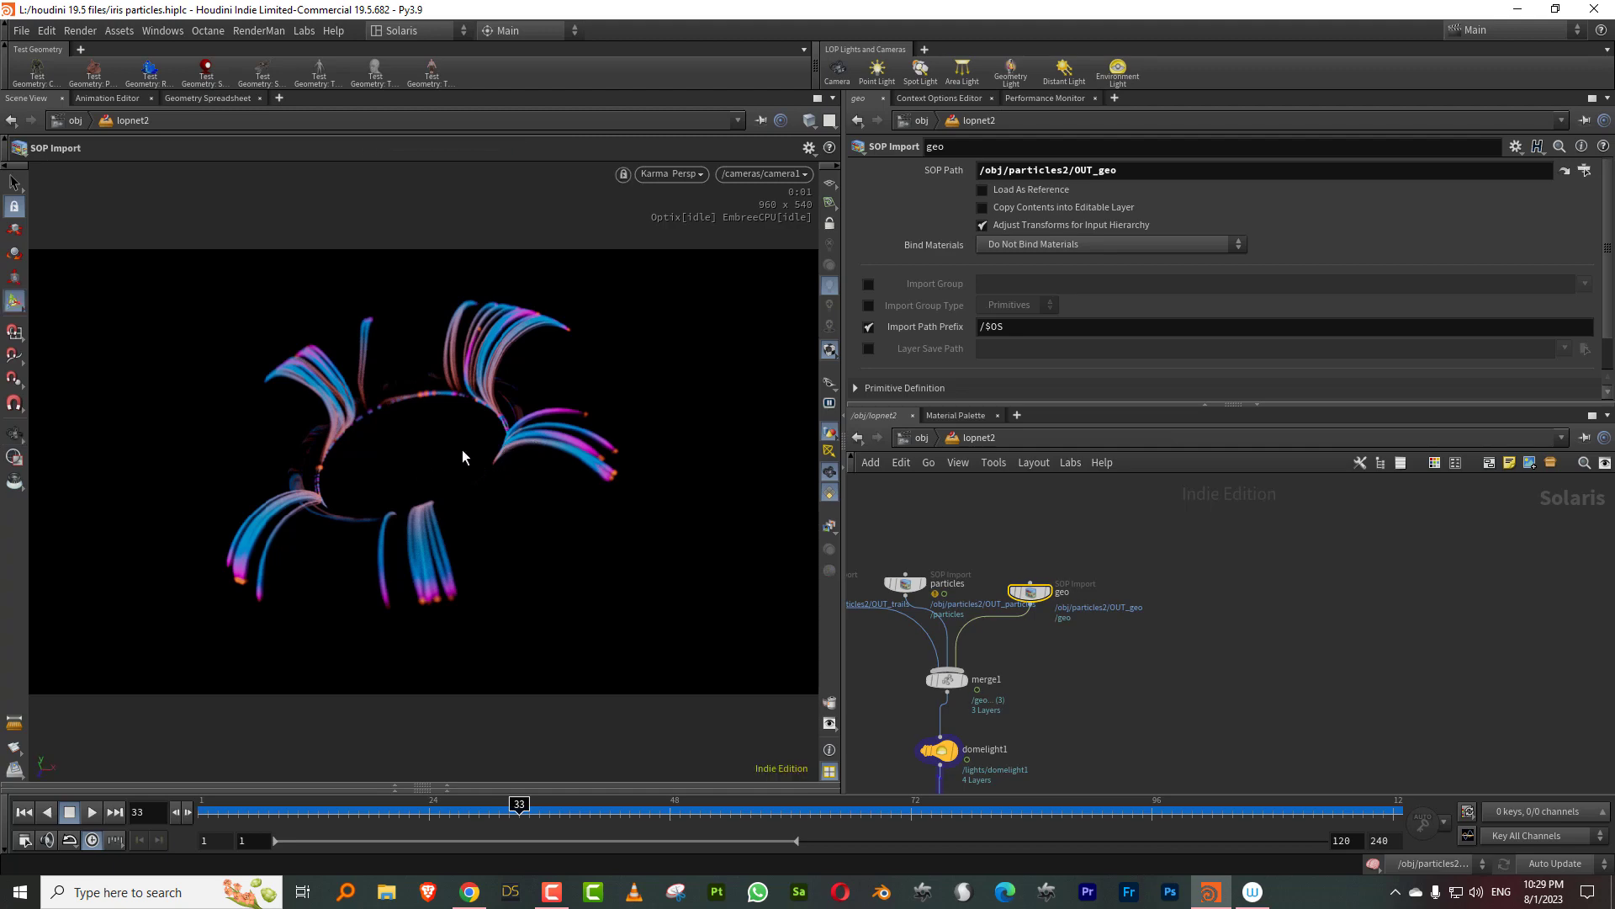
key(Tab)
mouse_move(1089, 465)
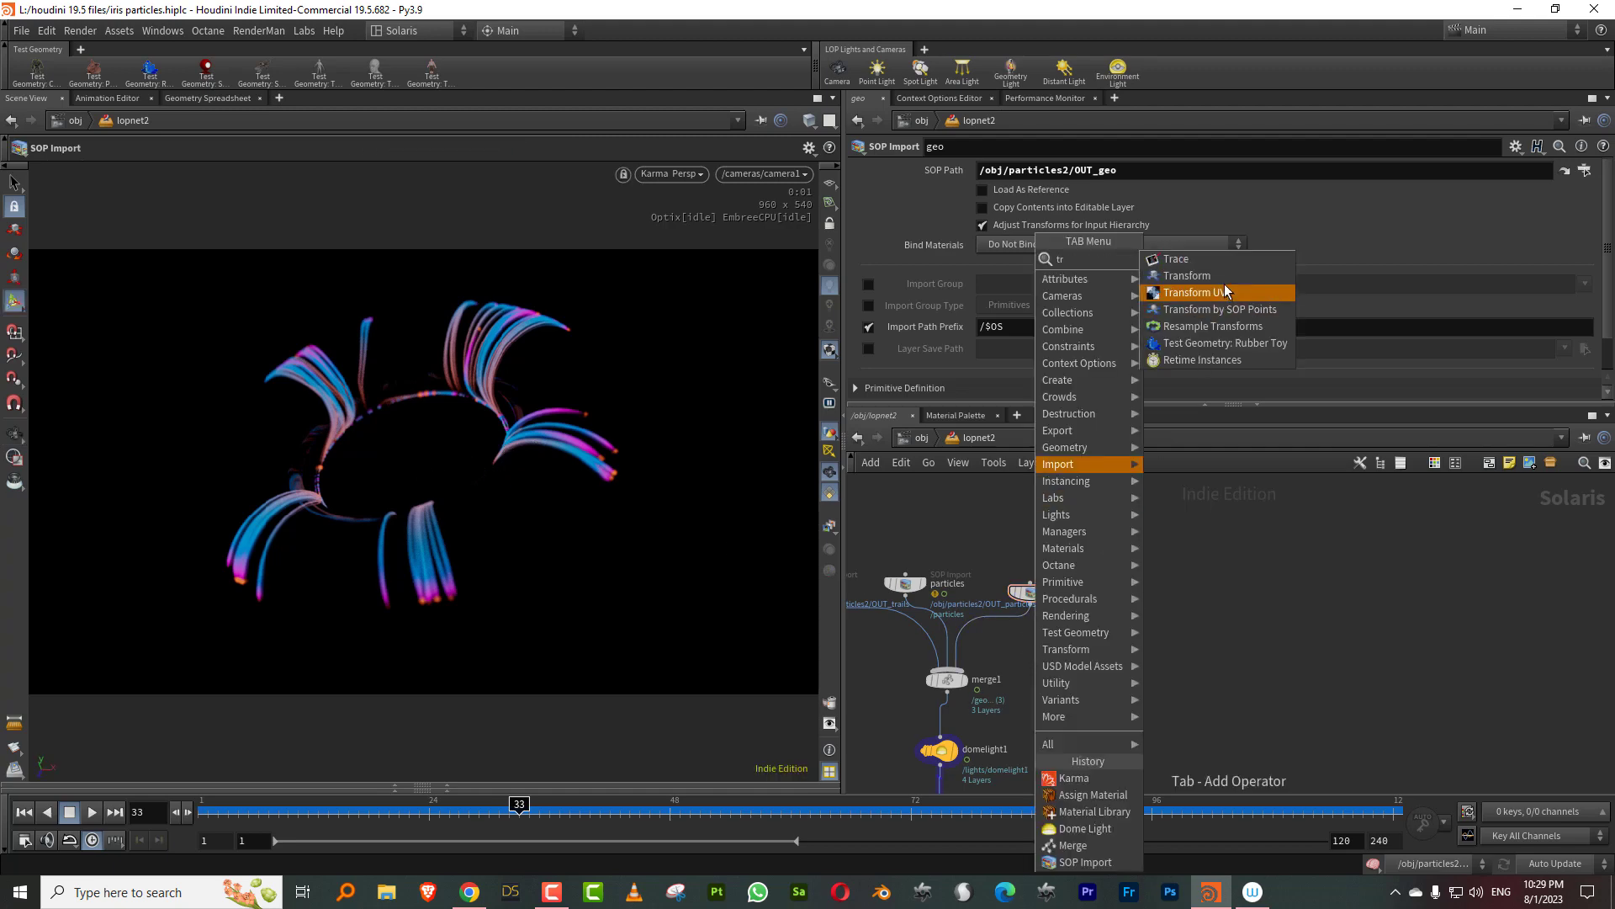
click(1224, 285)
click(1001, 625)
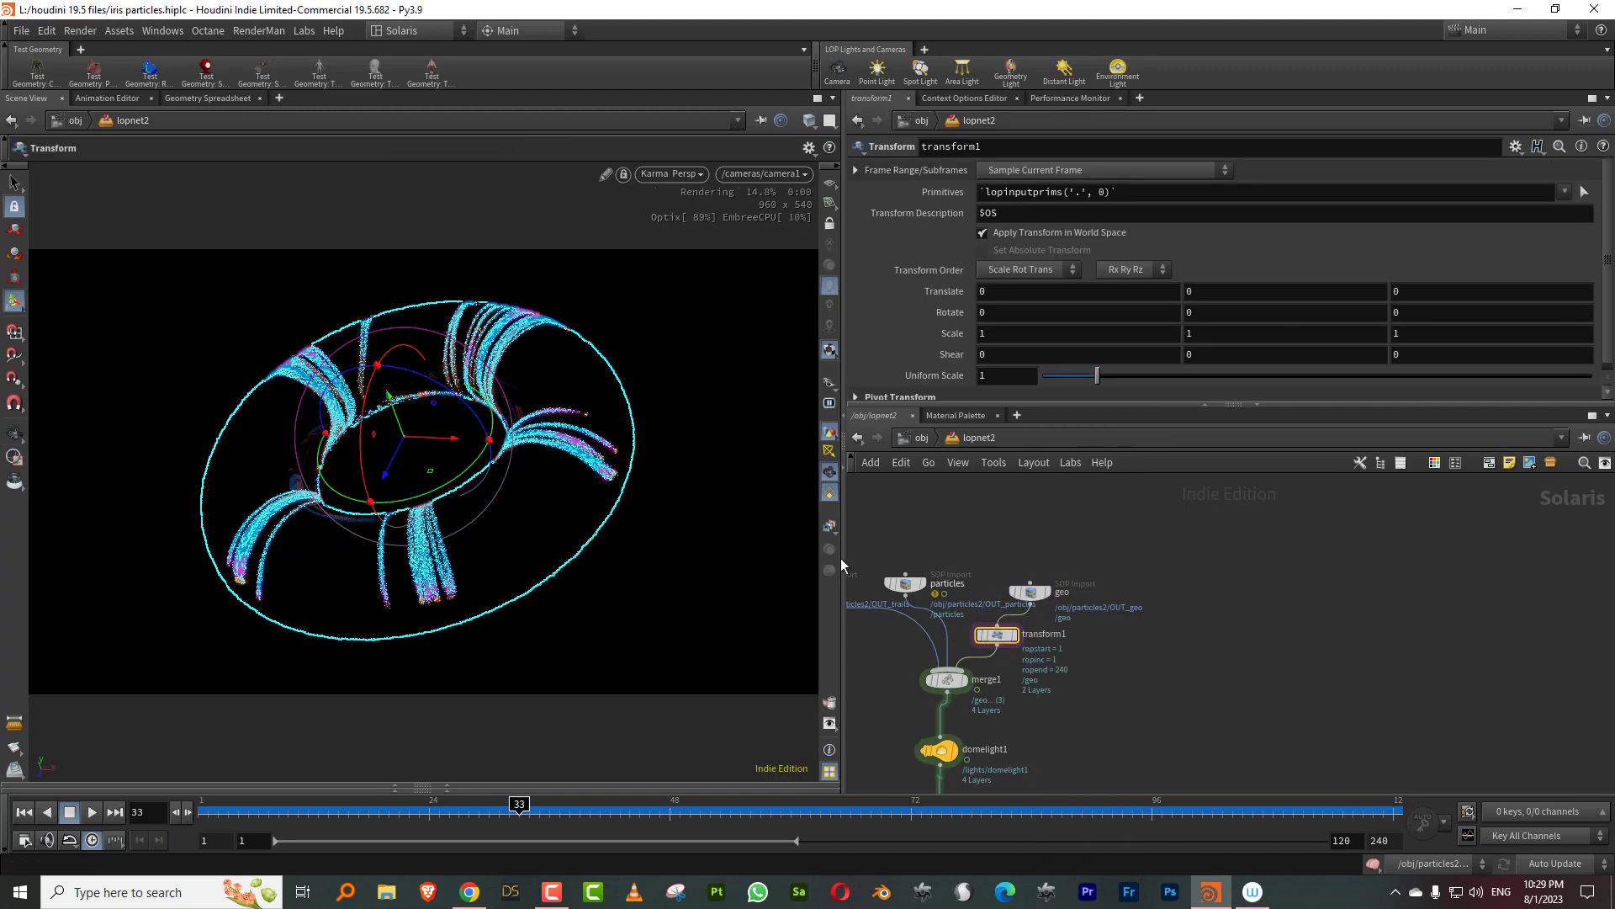
Step: Lower the geo ring slightly with a Translate Y of -0.0166693 in transform1, select domelight1 and preview the result at frame 29
drag(400, 429, 402, 437)
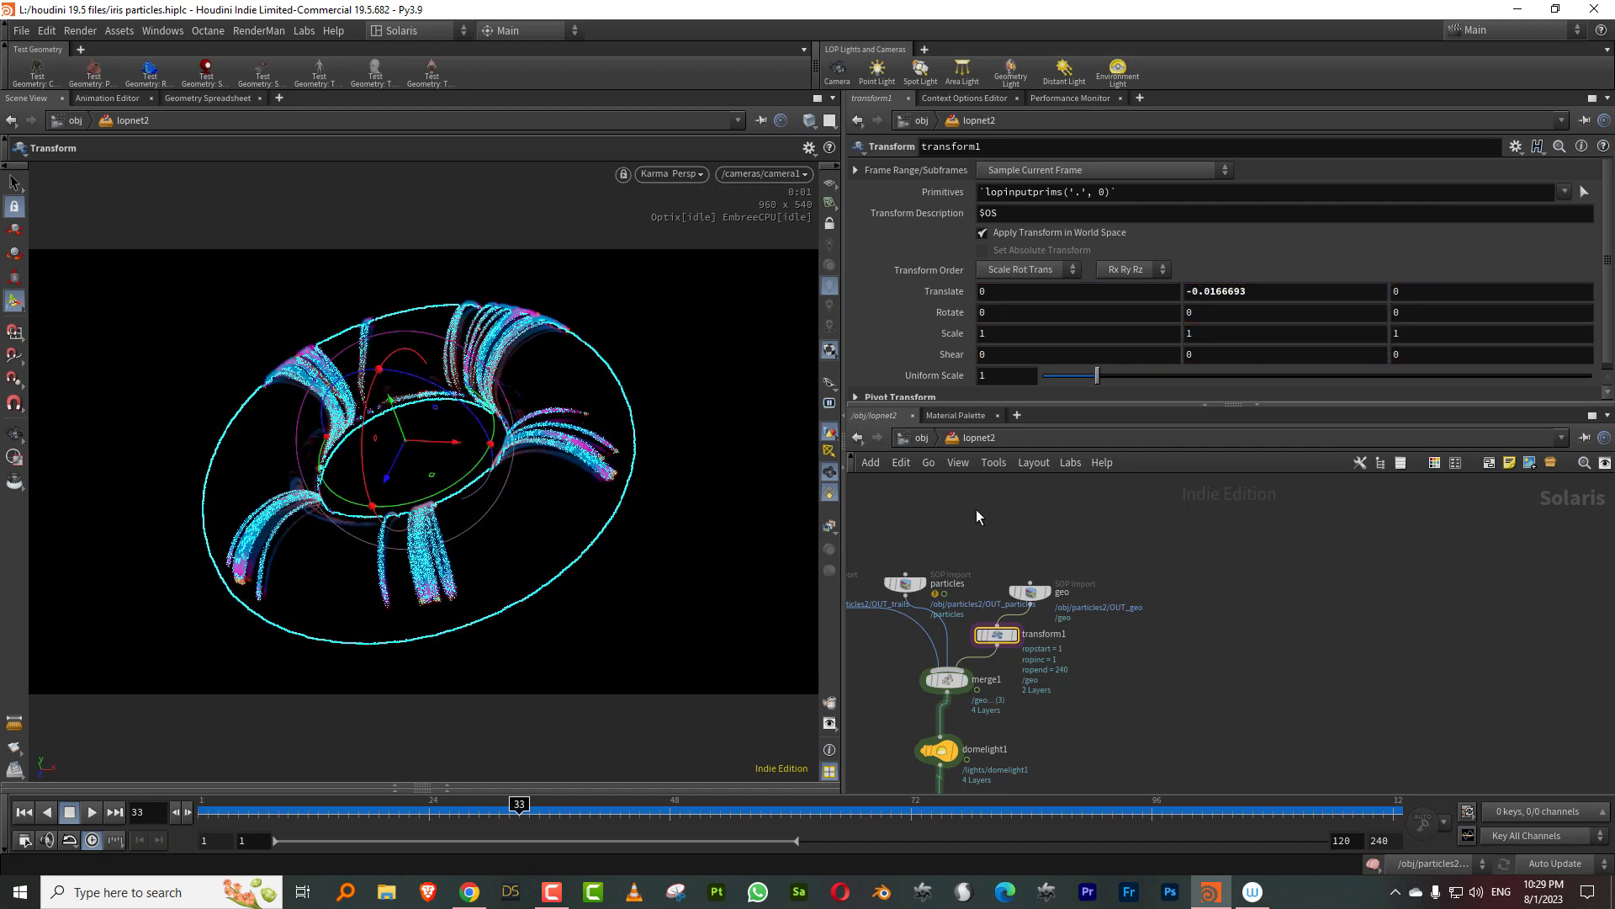
click(965, 612)
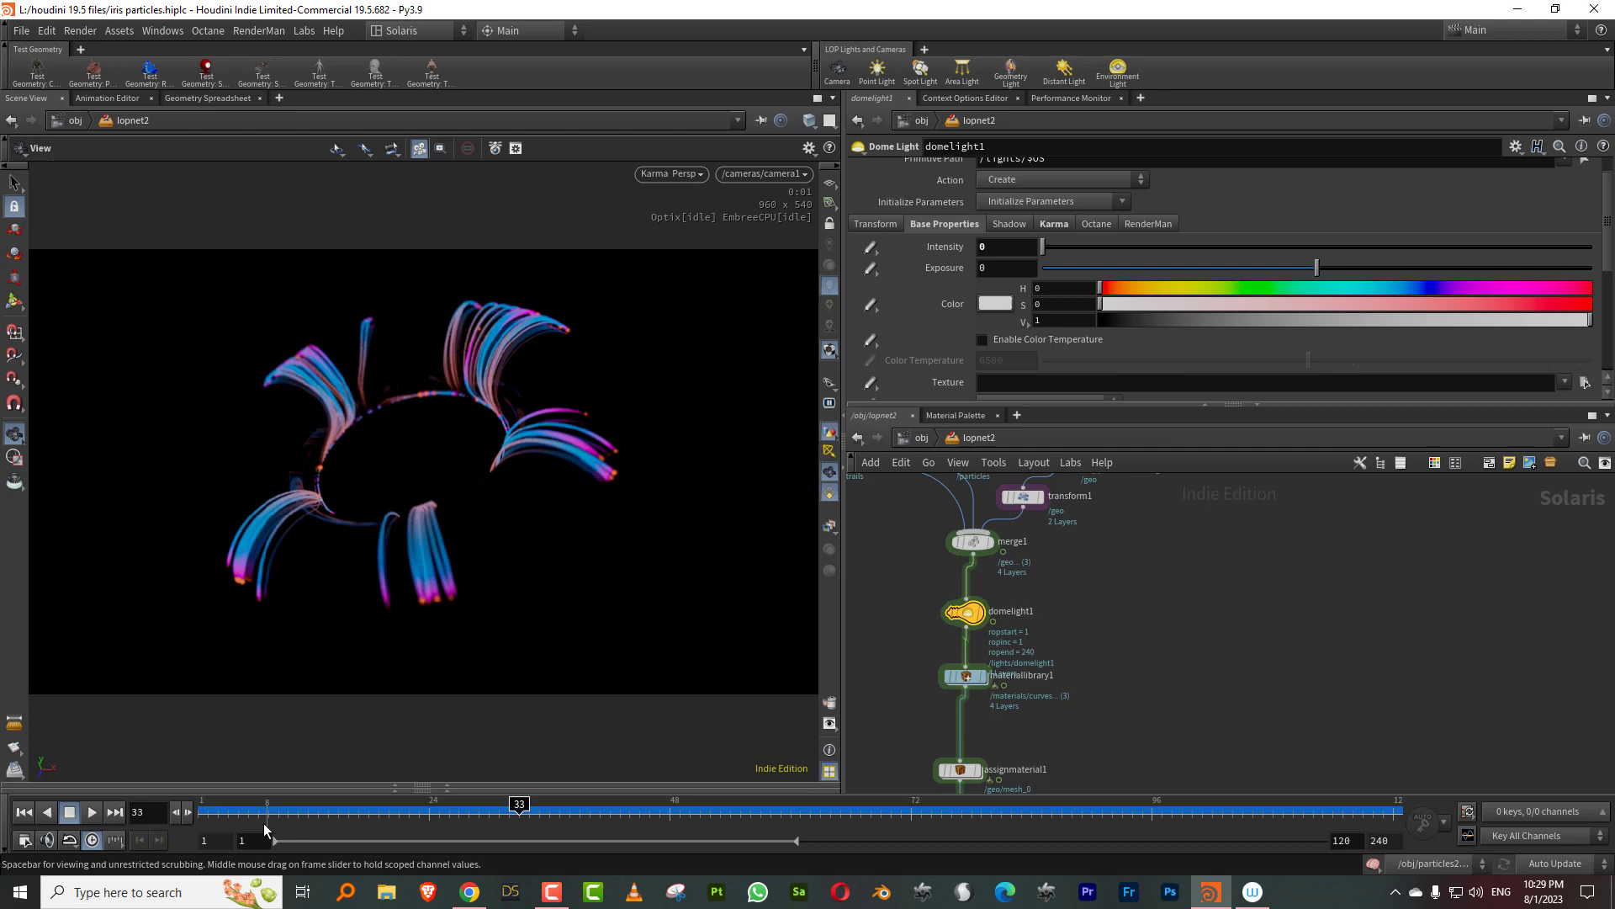
drag(212, 810, 479, 799)
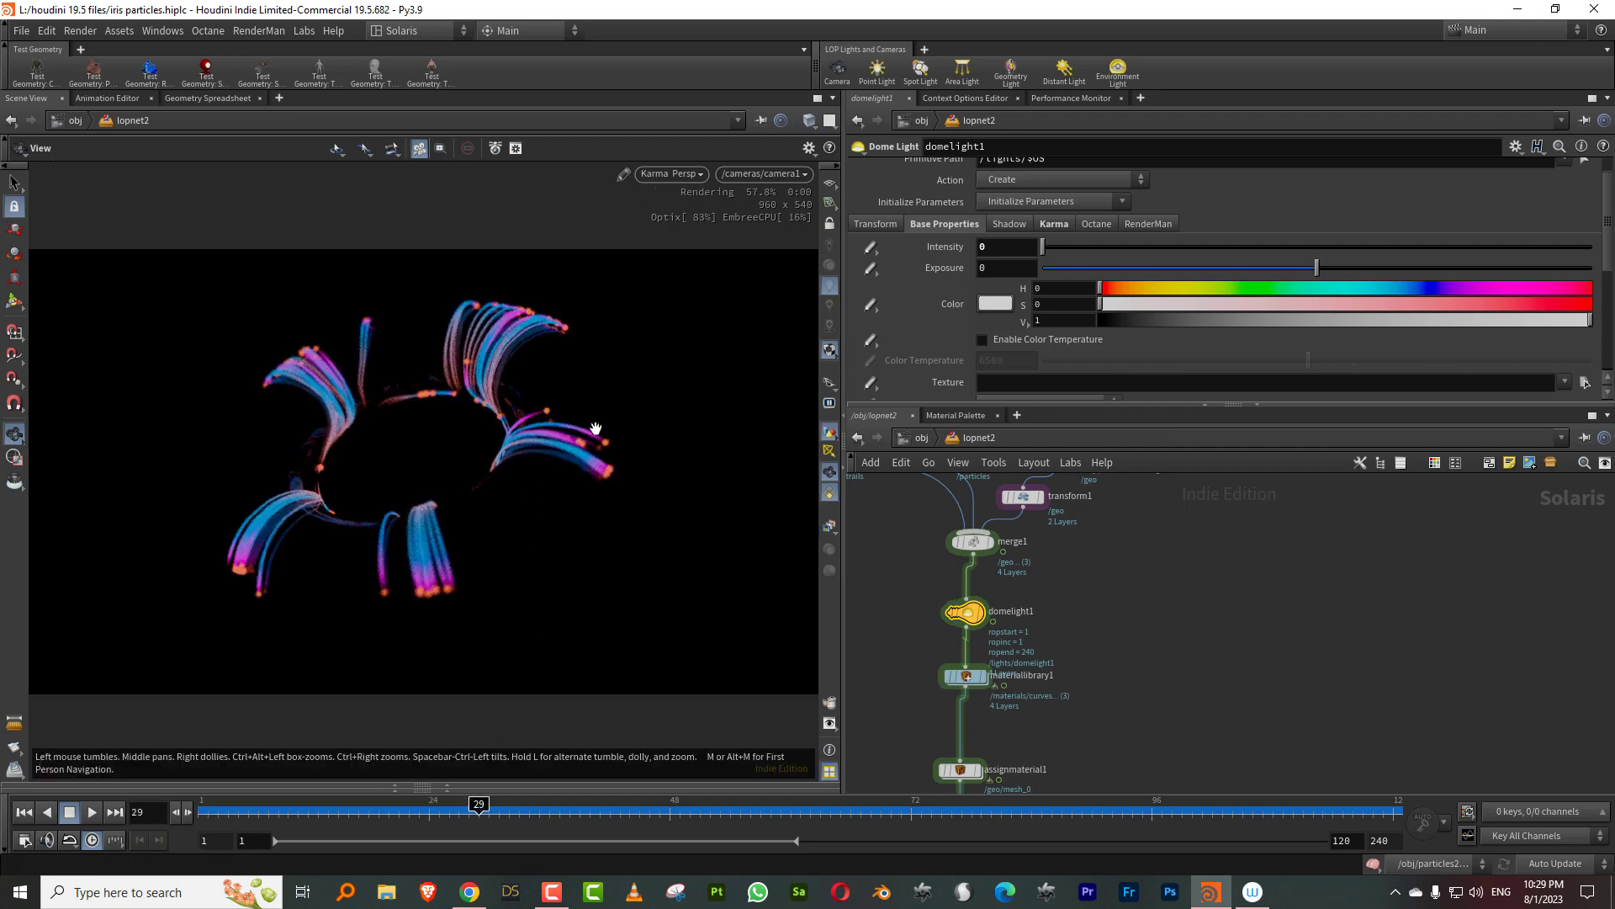
Step: Lock camera1 to the view and move it closer to the particle ring at a slightly different angle
click(829, 224)
right_drag(485, 368, 589, 328)
mouse_move(512, 336)
mouse_down()
mouse_move(494, 368)
mouse_move(491, 354)
mouse_up()
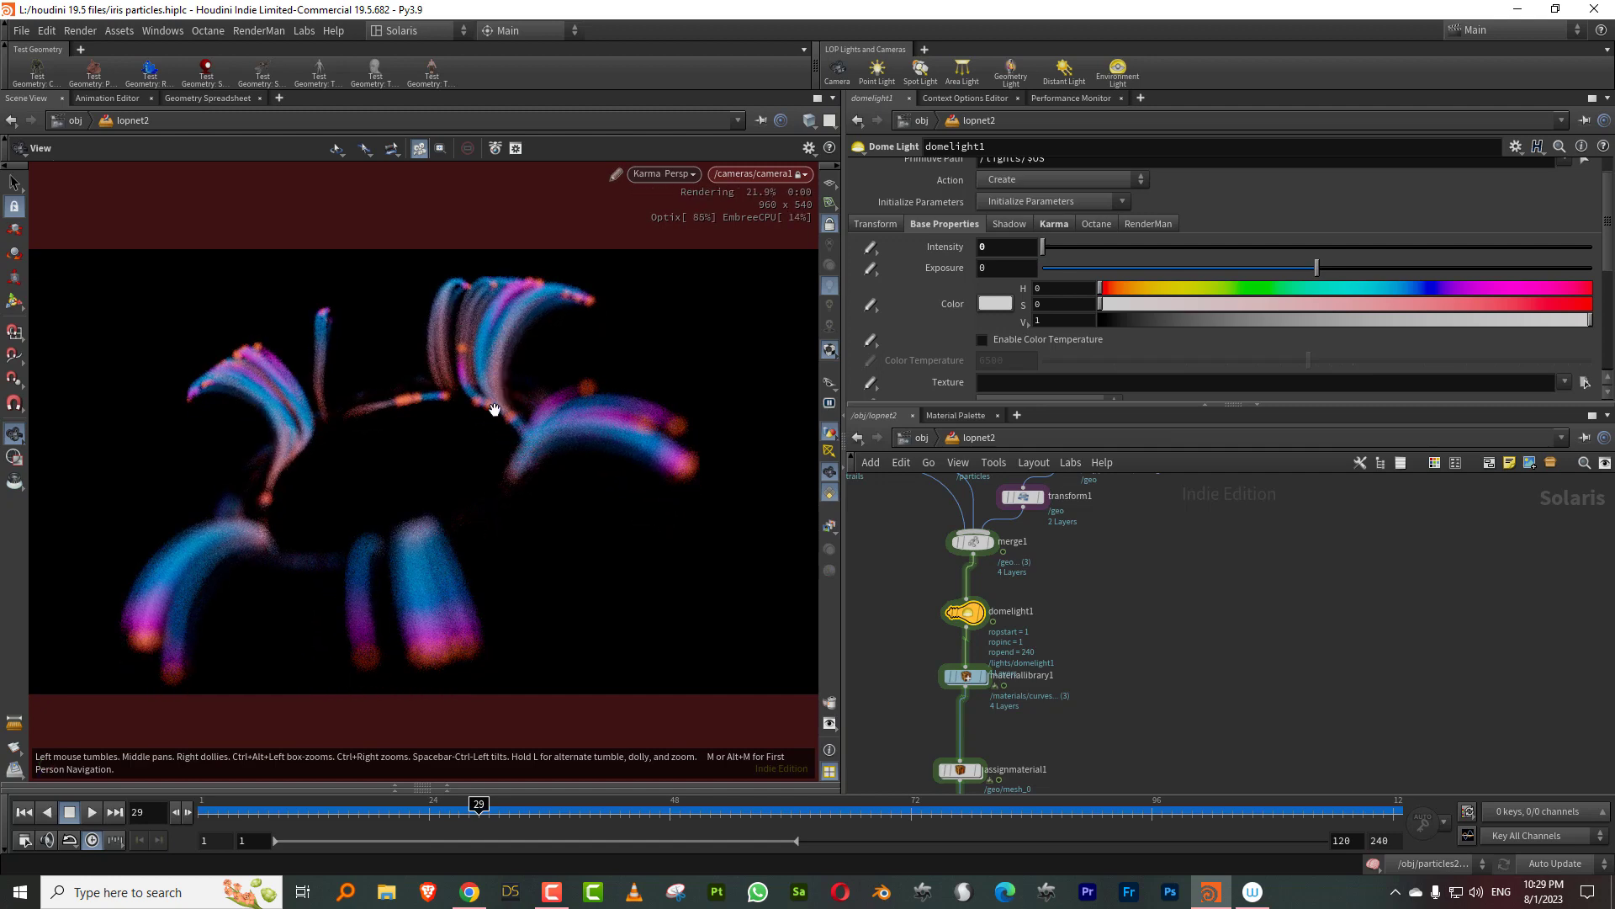
Step: Select camera1 and pick its focus on the trails at the back of the ring, at a Focus Distance of 2.45266
key(Return)
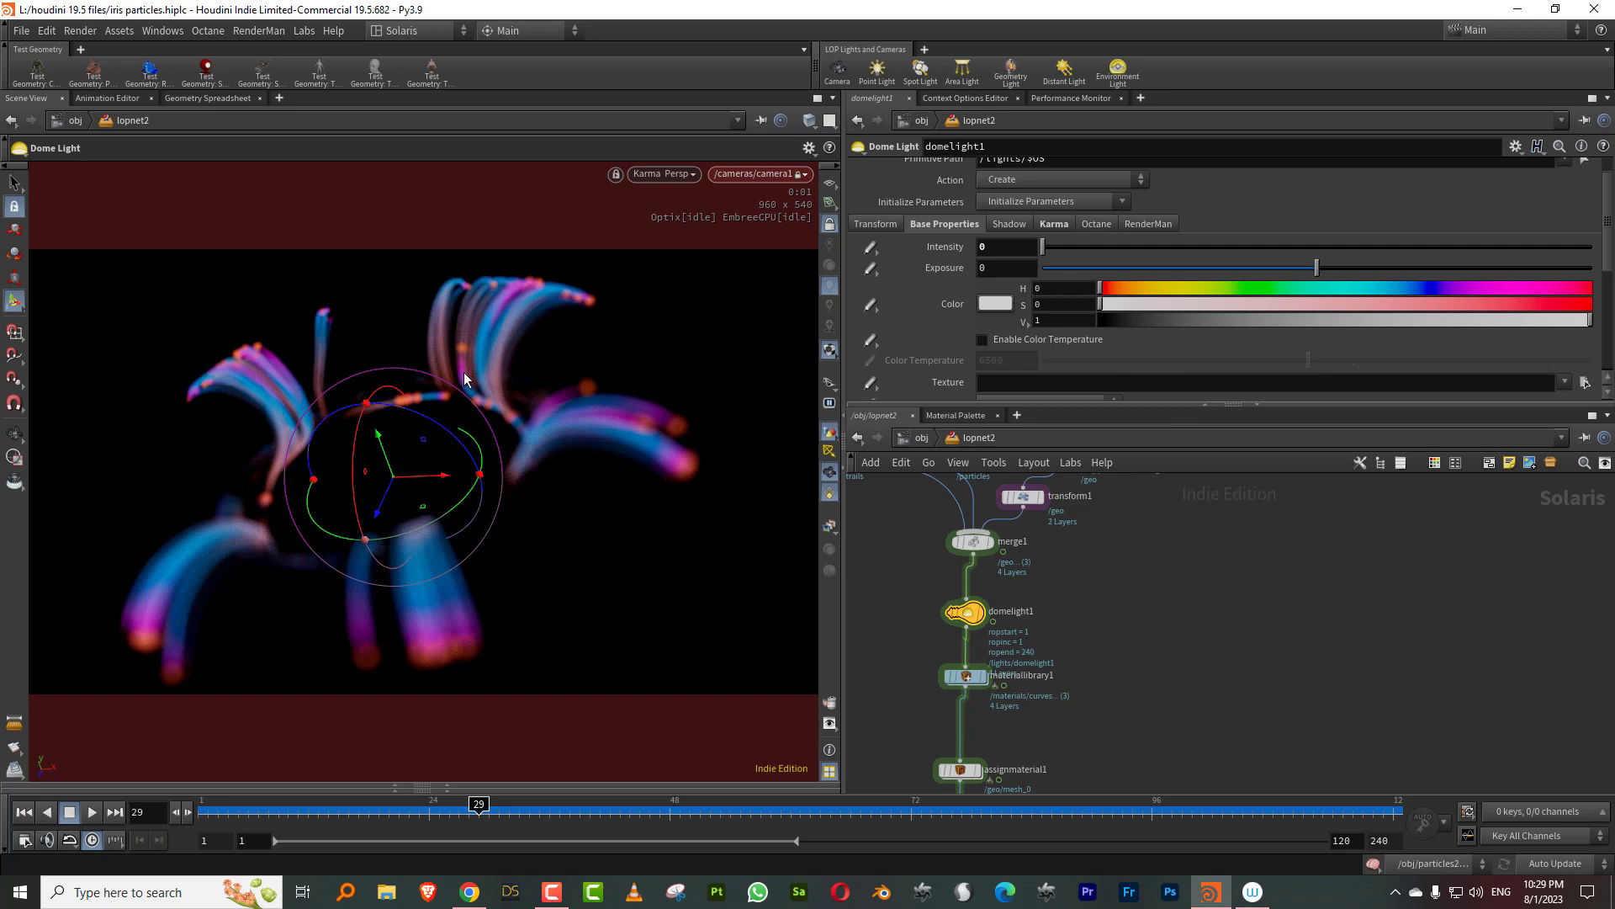
scroll(1147, 596, down, 4)
scroll(1086, 730, up, 3)
drag(1070, 705, 998, 658)
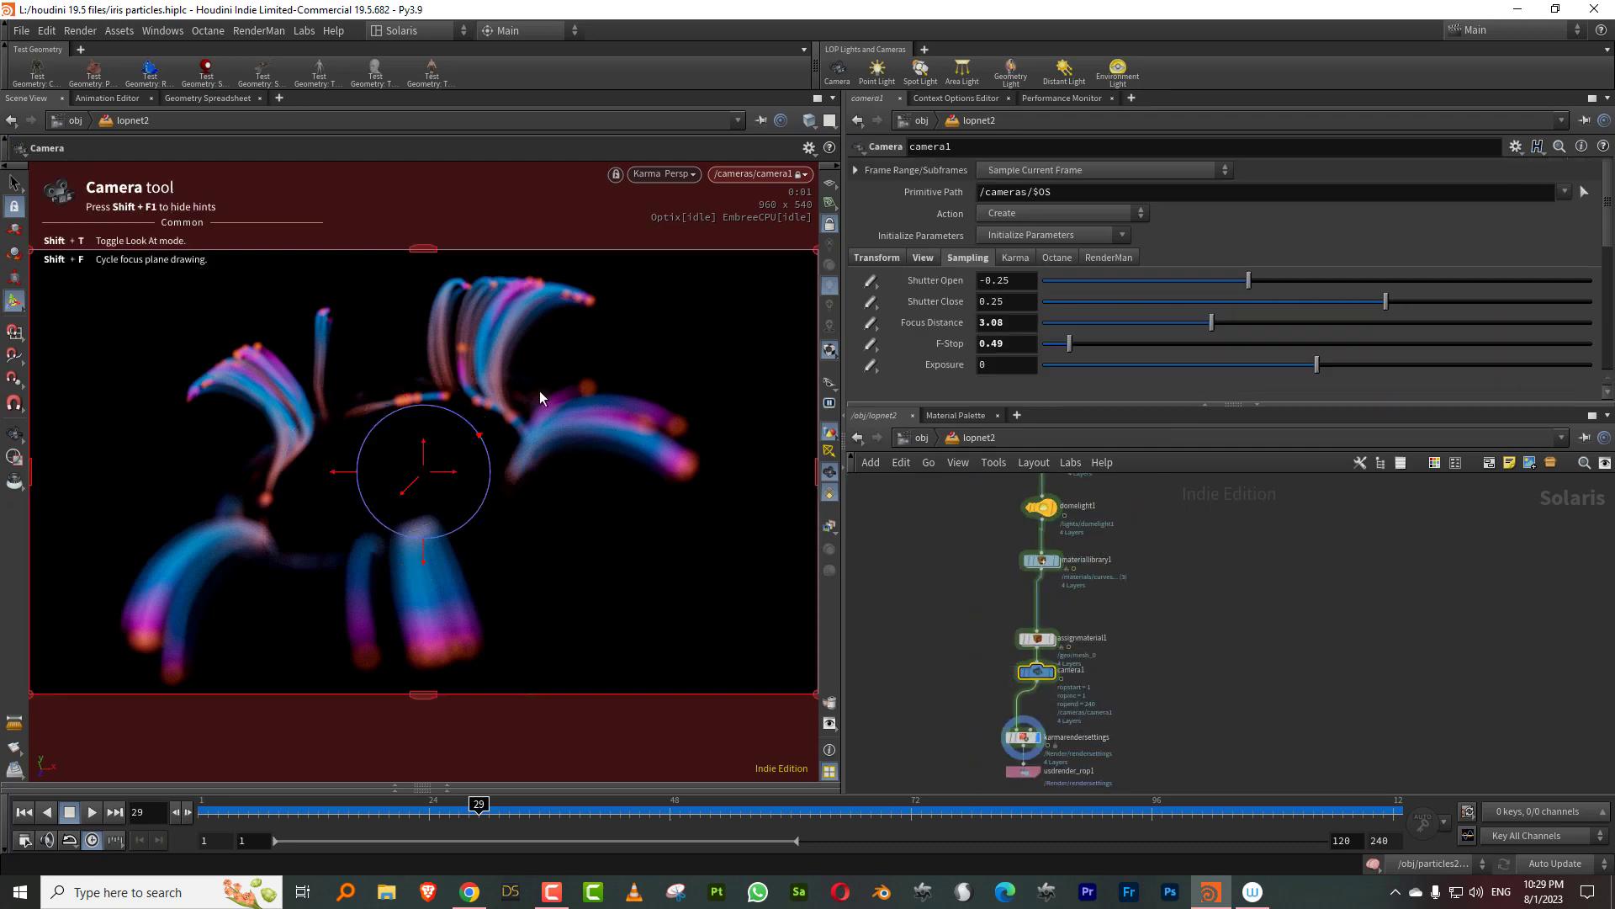
shift+click(459, 360)
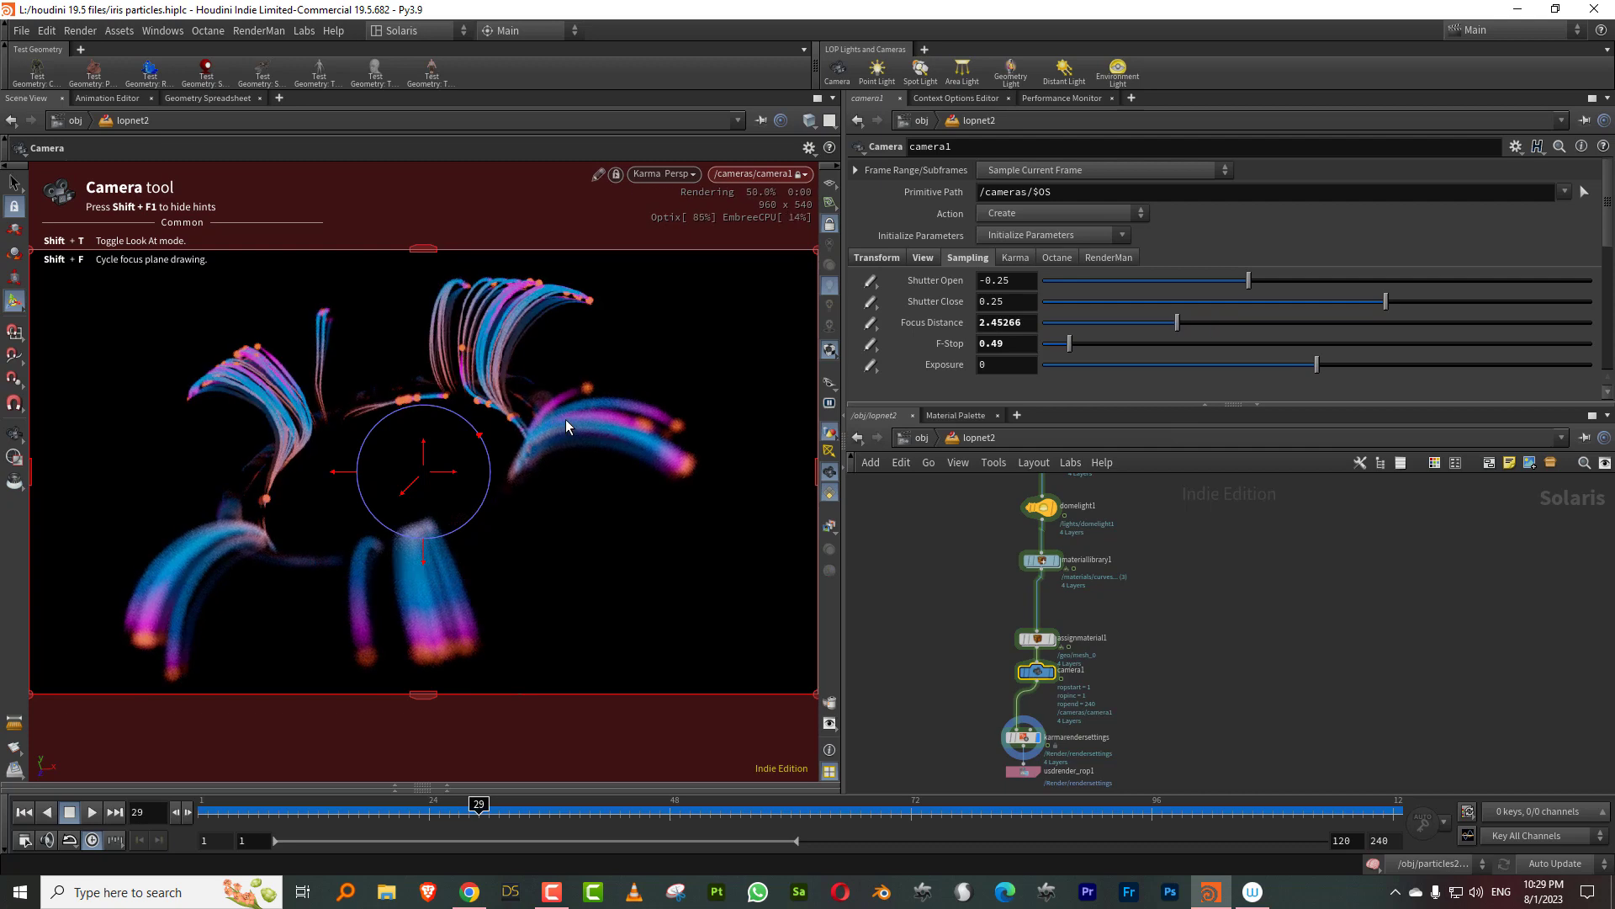
key(Escape)
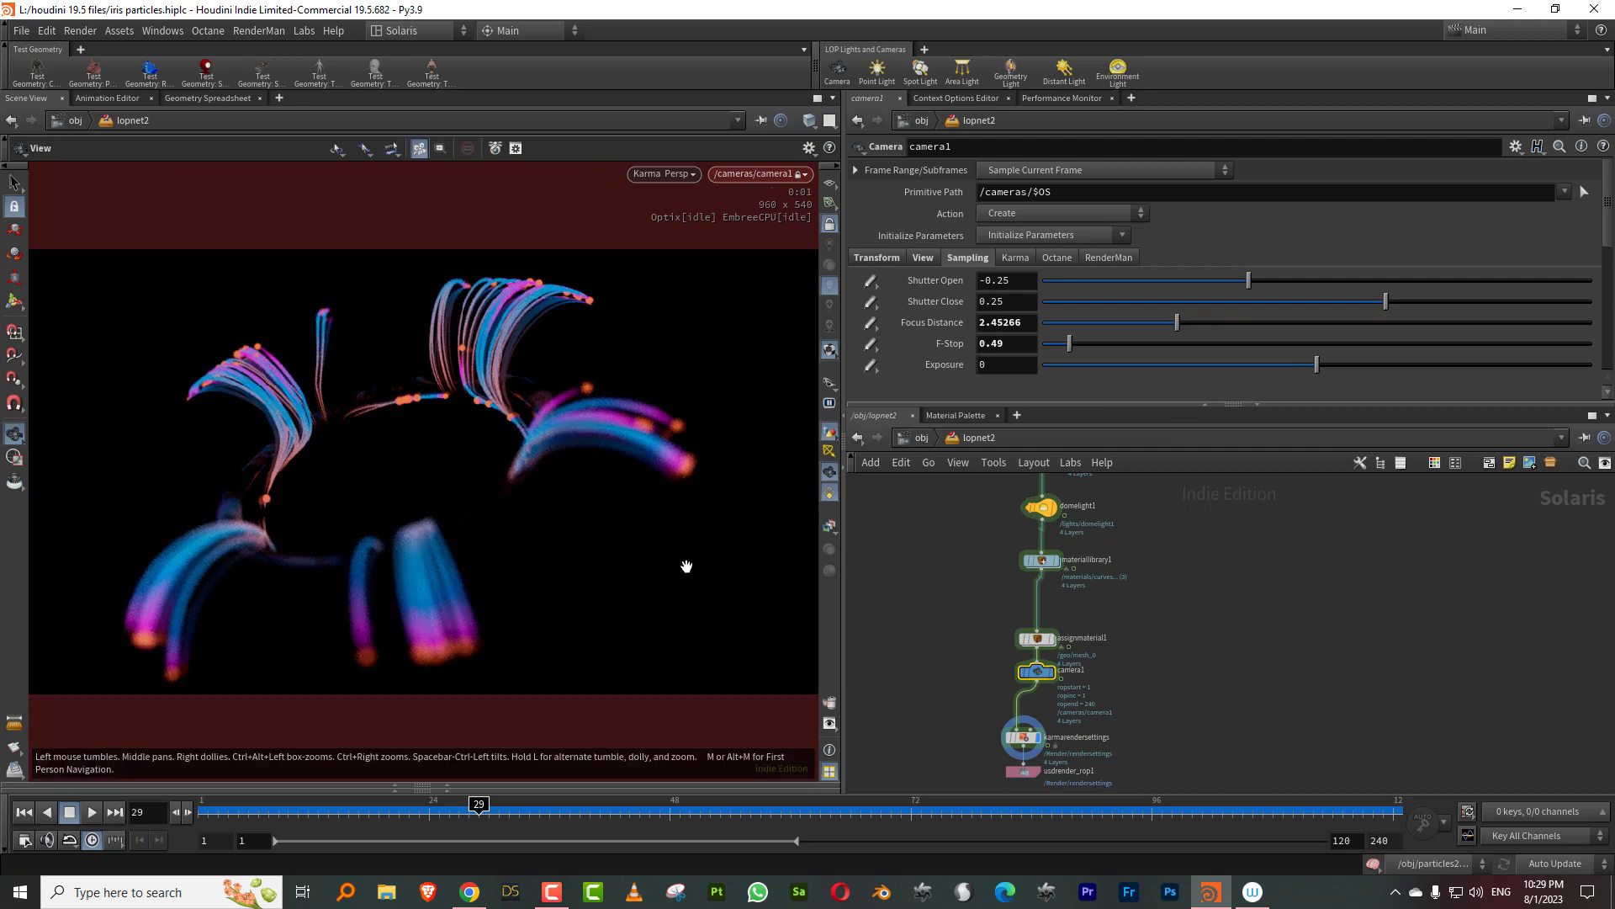
Step: Try camera1's focus on the front trails at 1.69143, and refocus on the far inner edge of the ring at 2.52579
key(Return)
shift+click(390, 623)
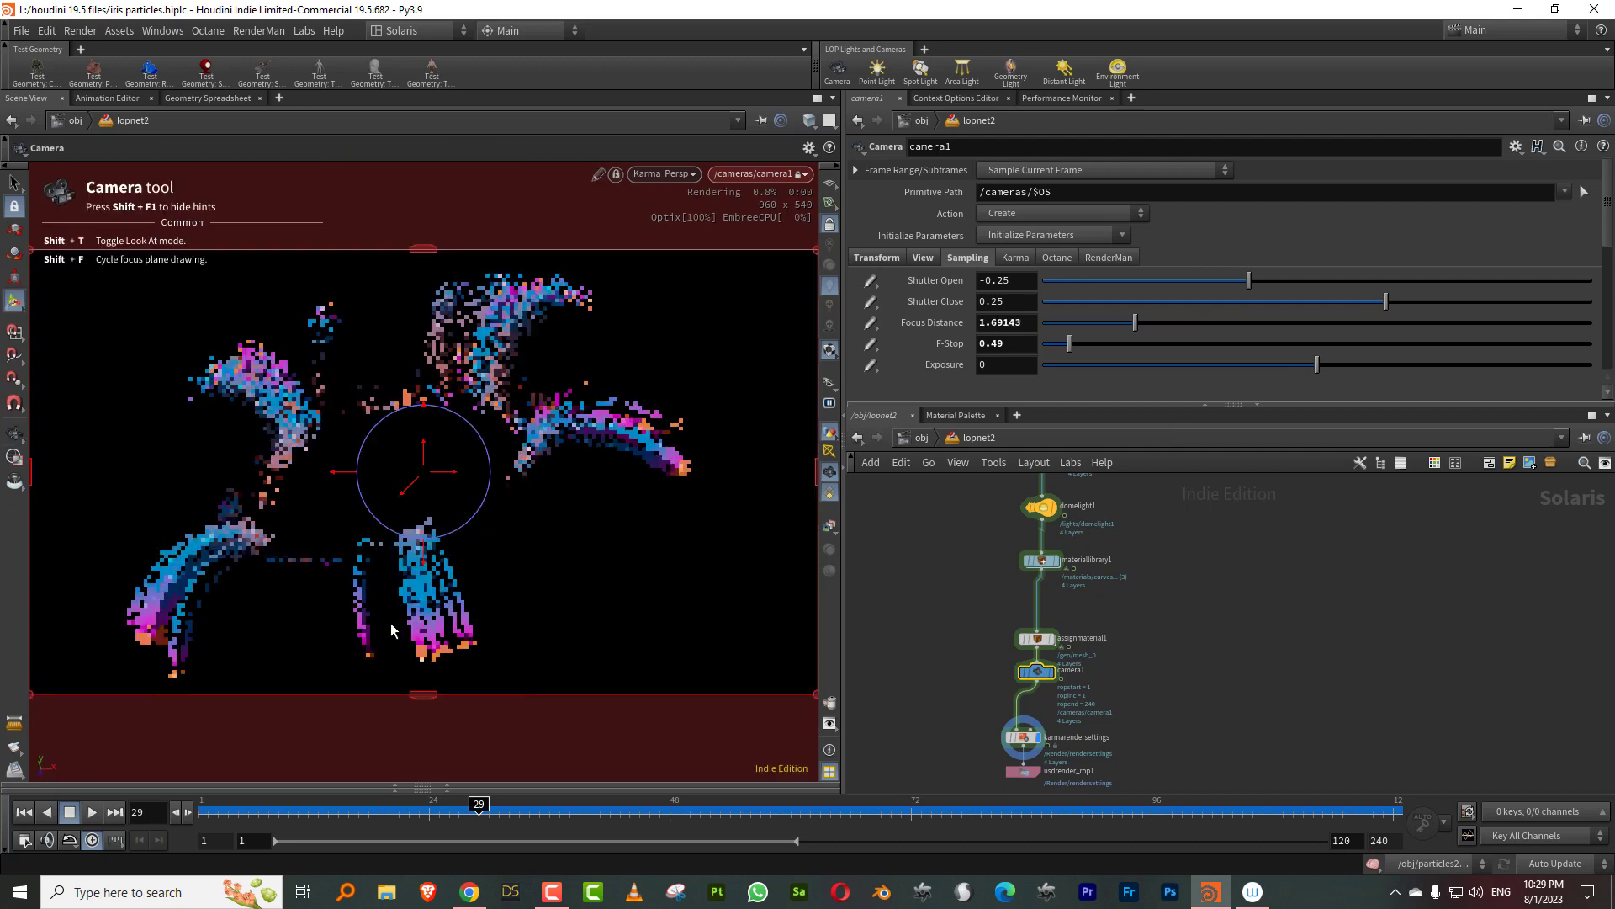
shift+click(409, 397)
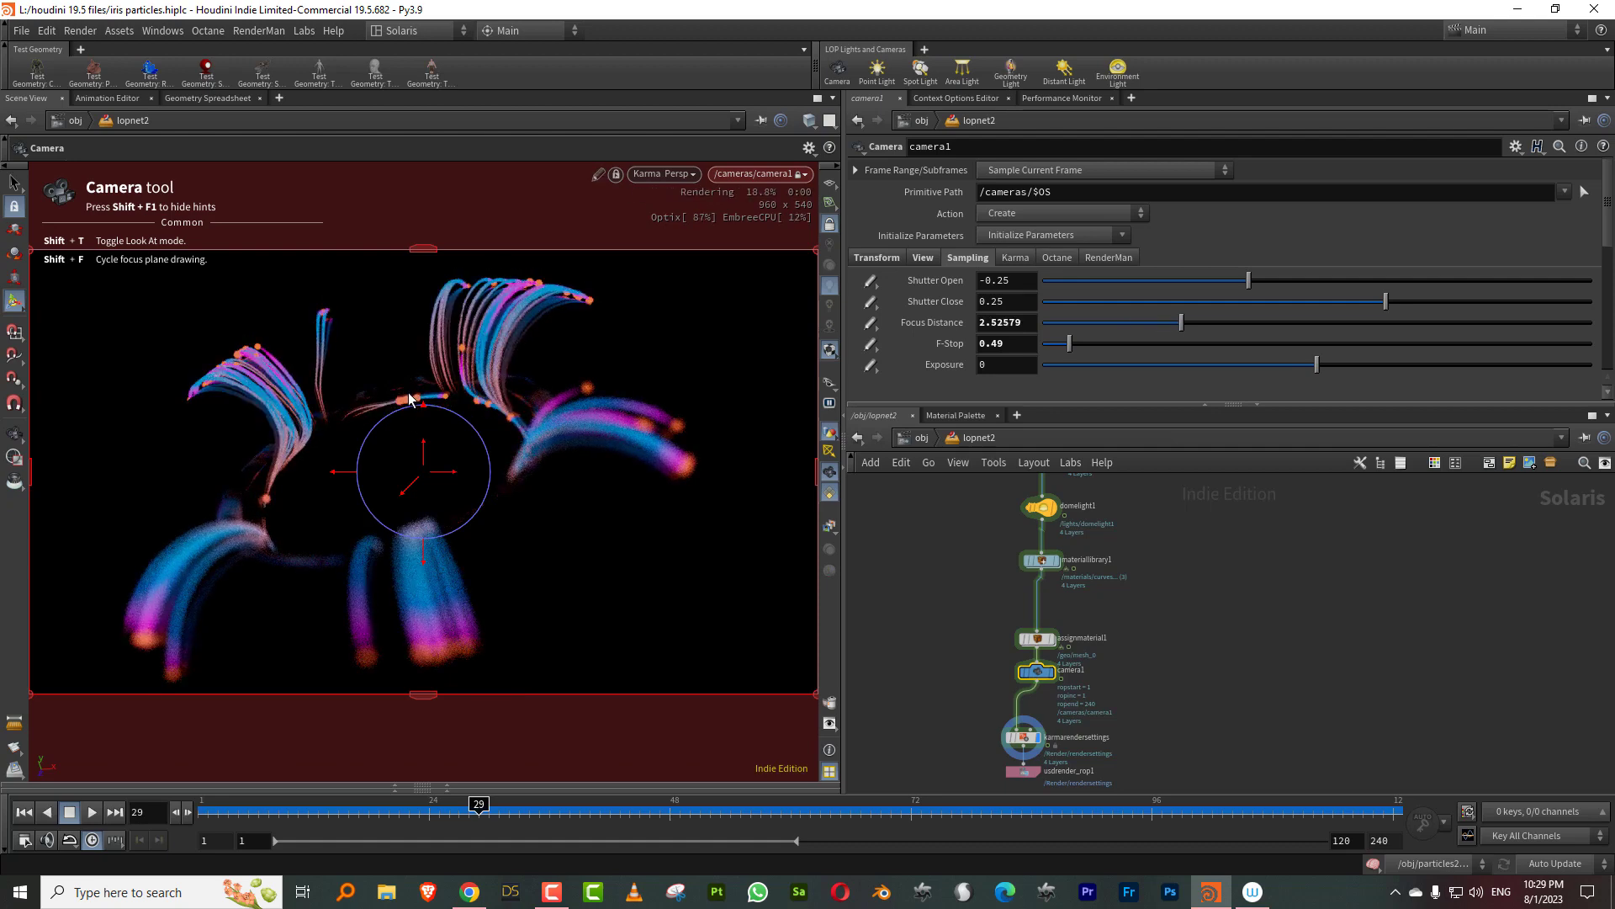
key(Escape)
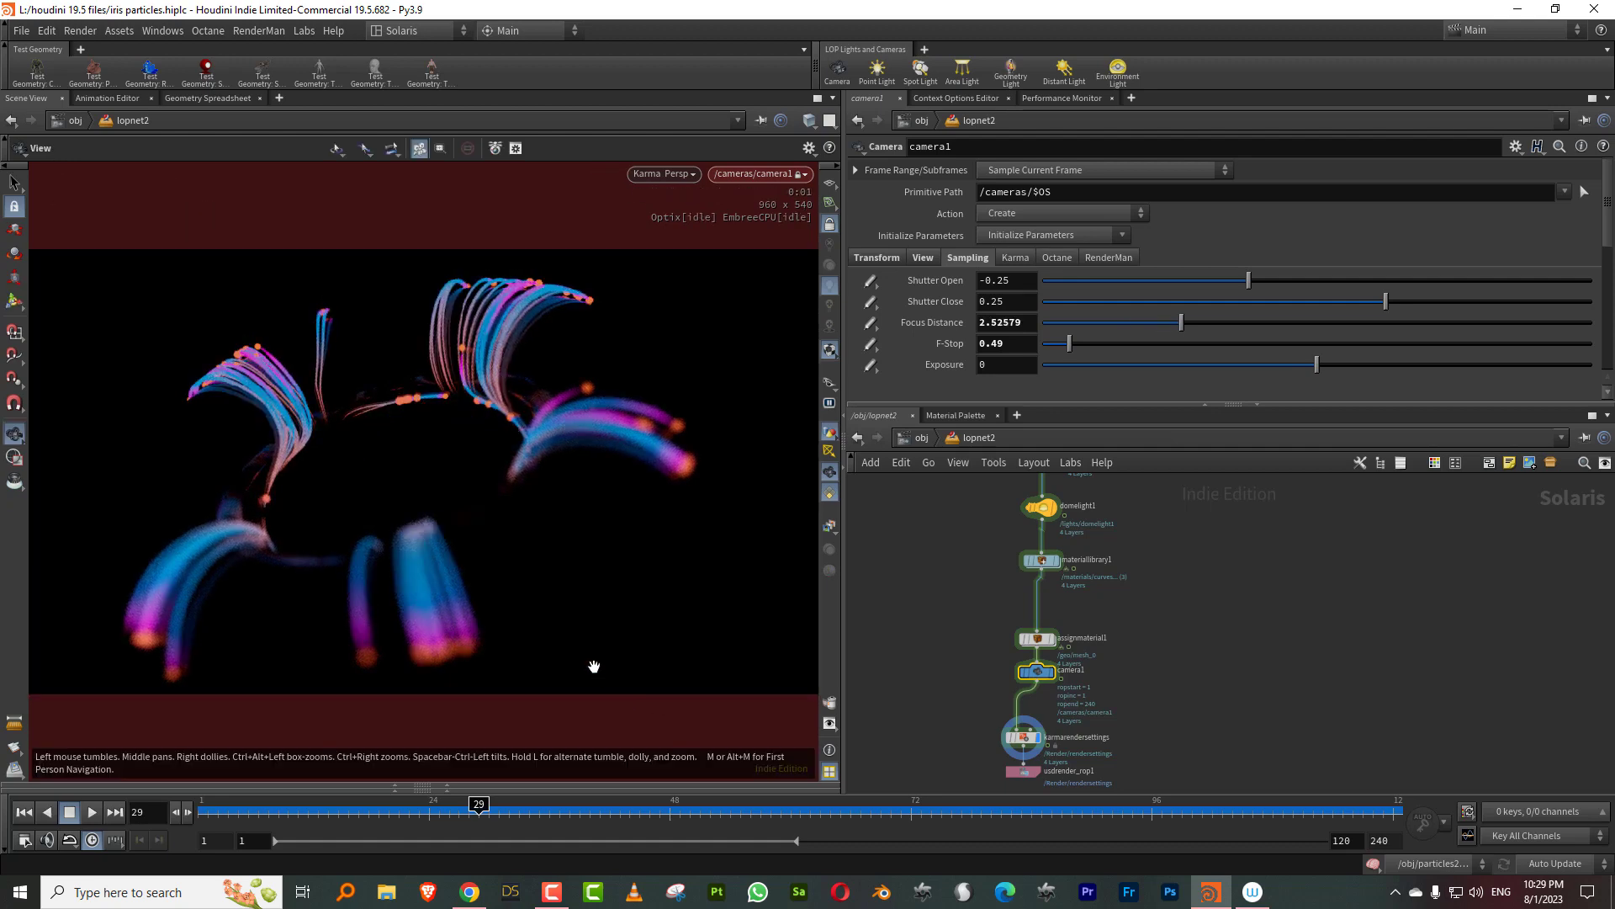
Step: Reframe camera1 to face the ring almost head-on at frame 32 with a Focus Distance of 3.61627, and deselect the camera node
drag(289, 812, 509, 815)
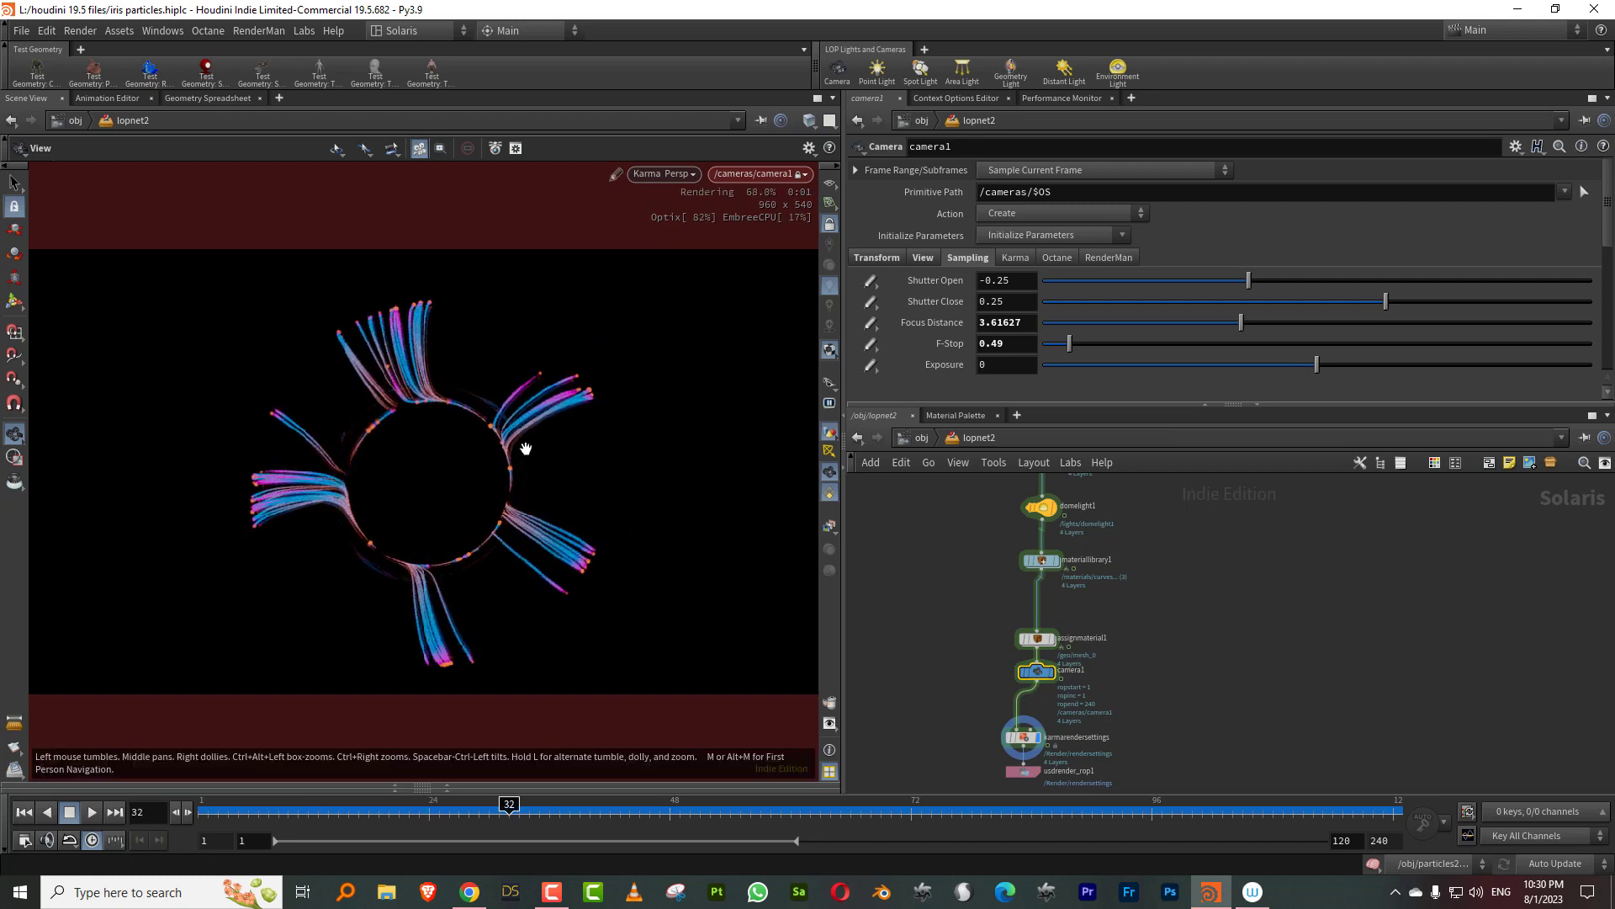
drag(514, 435, 523, 430)
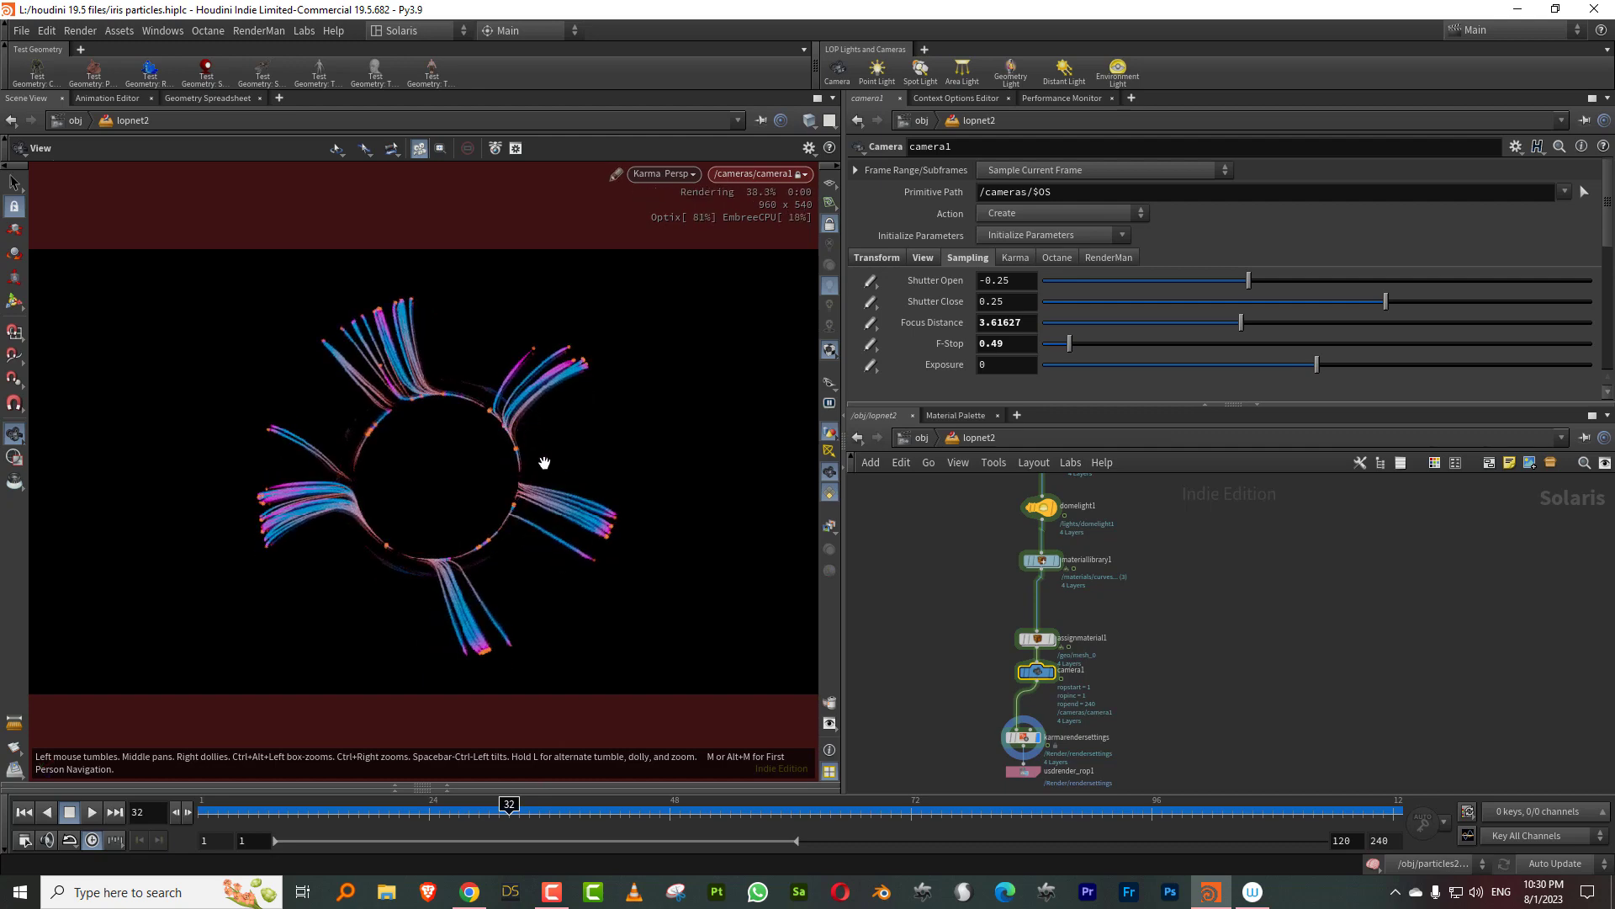
click(958, 639)
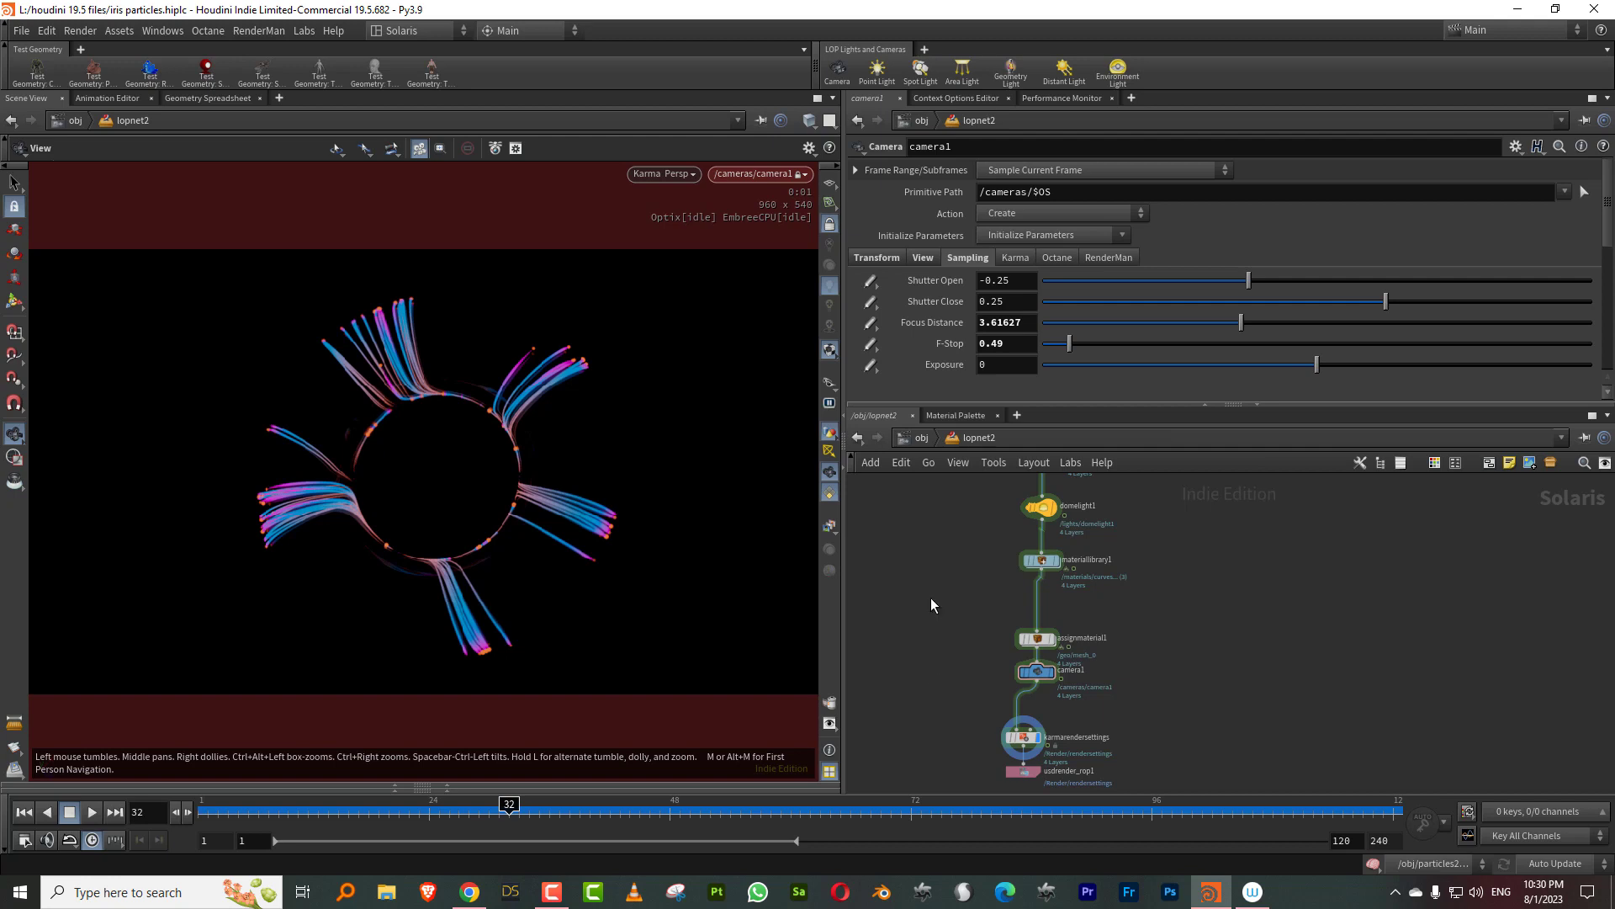
scroll(934, 599, down, 2)
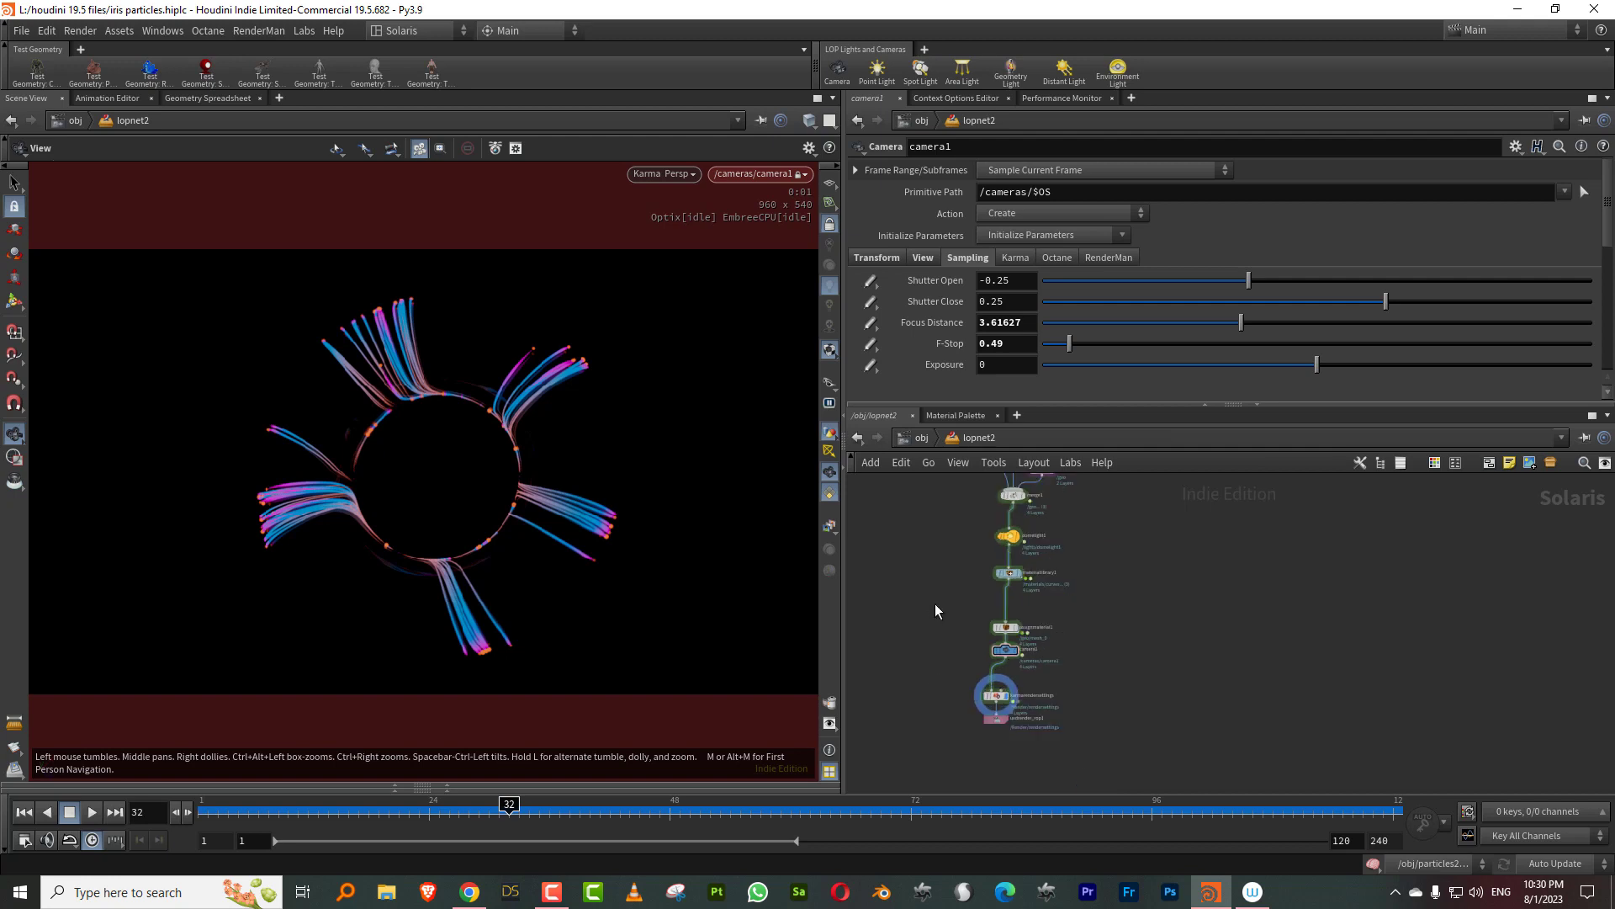